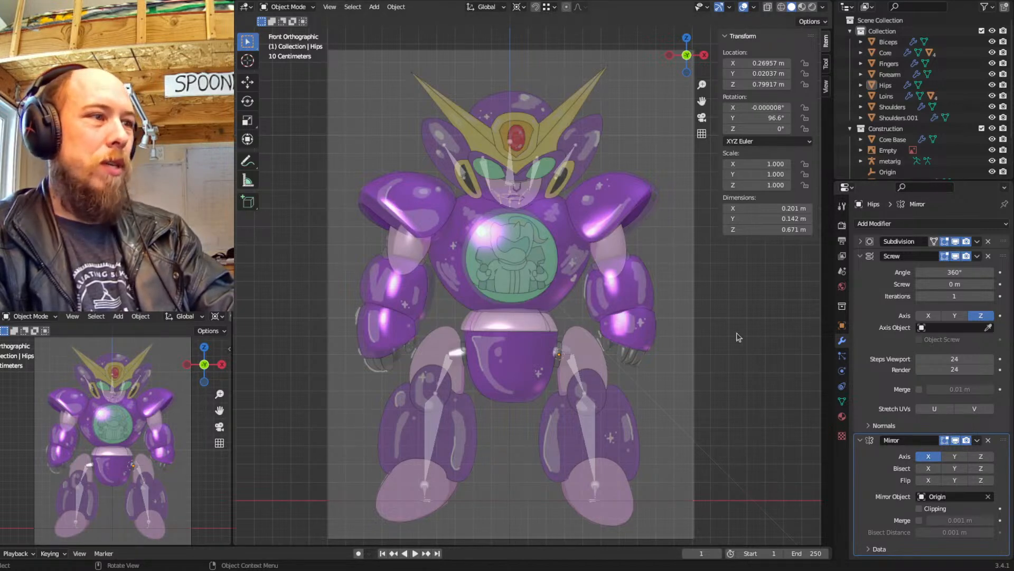
Hide everything except the mecha reference image, examine it at full opacity, and restore its transparency
scroll(598, 249, "up", 1)
scroll(496, 272, "up", 1)
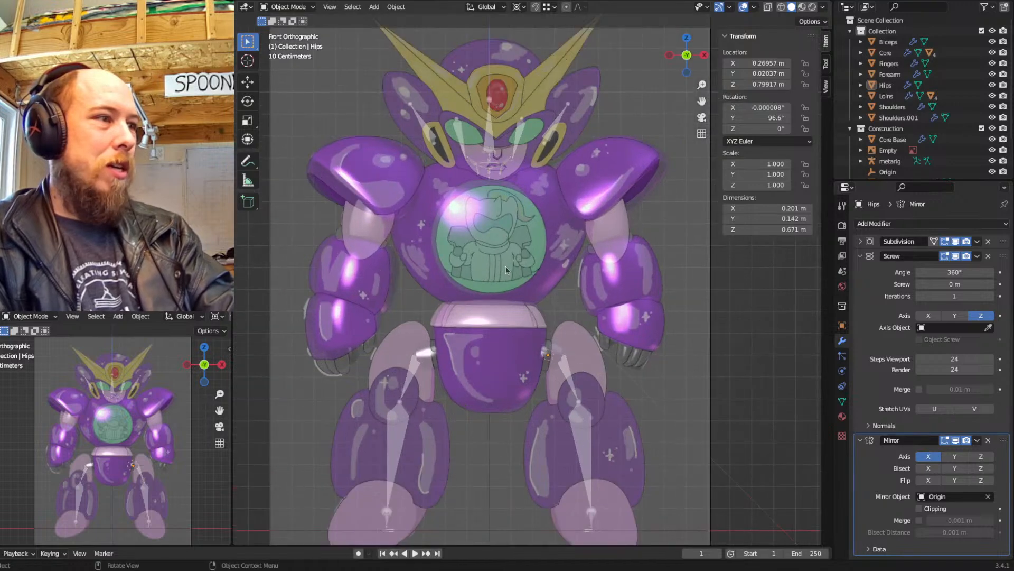
scroll(506, 265, "down", 2)
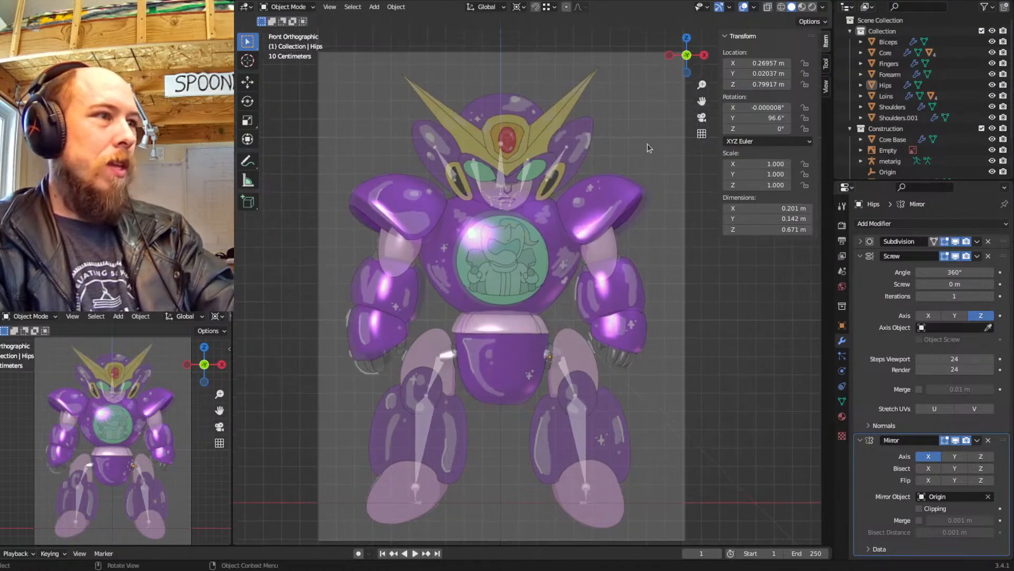
left_click(647, 118)
key("shift+h")
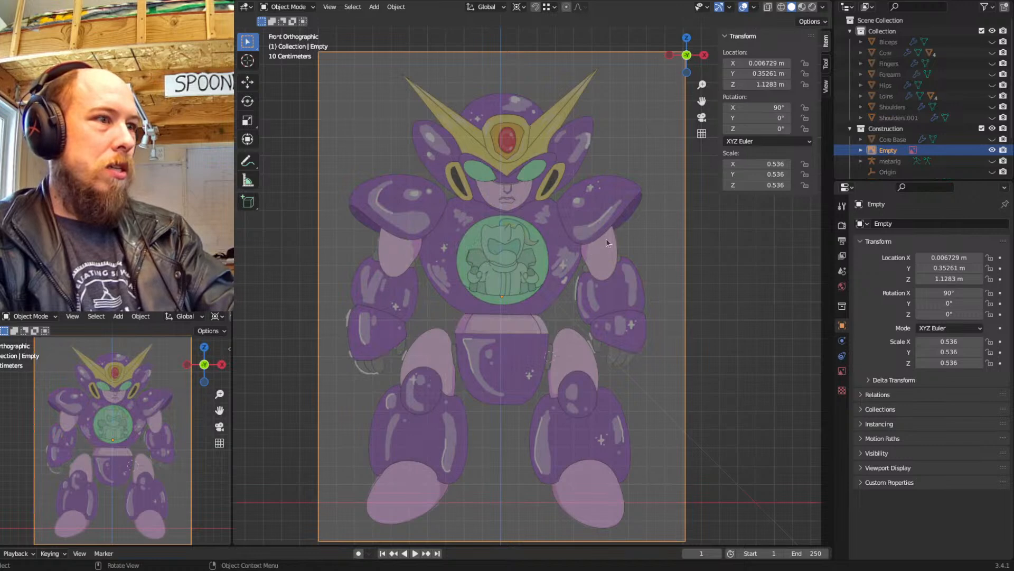
left_click(842, 370)
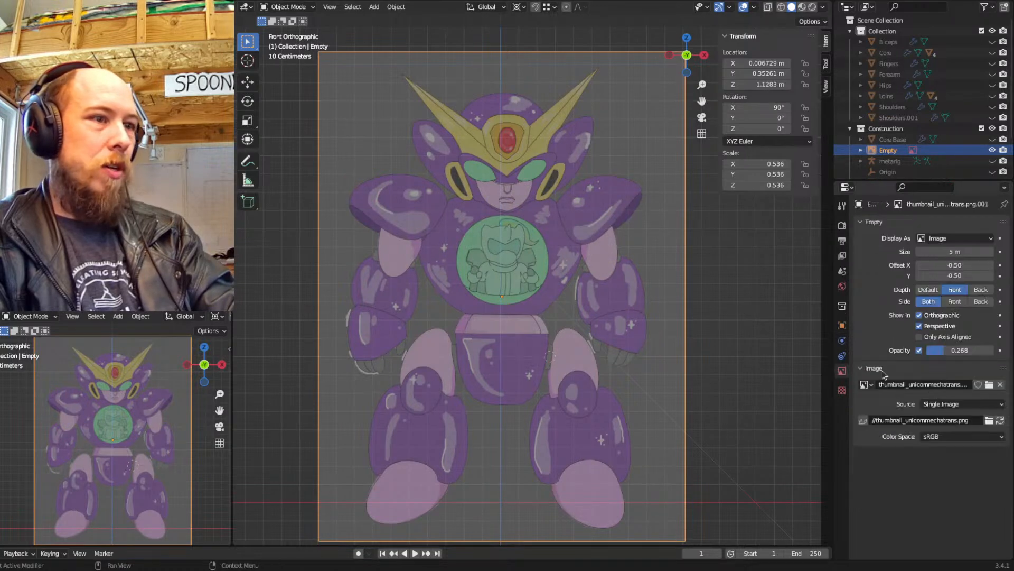
left_click(920, 350)
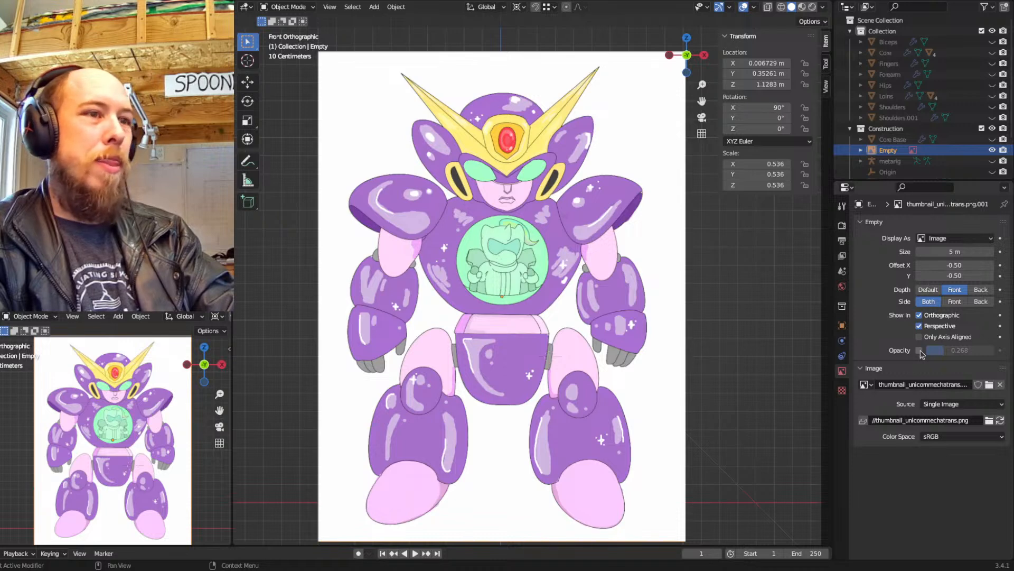
left_click(920, 350)
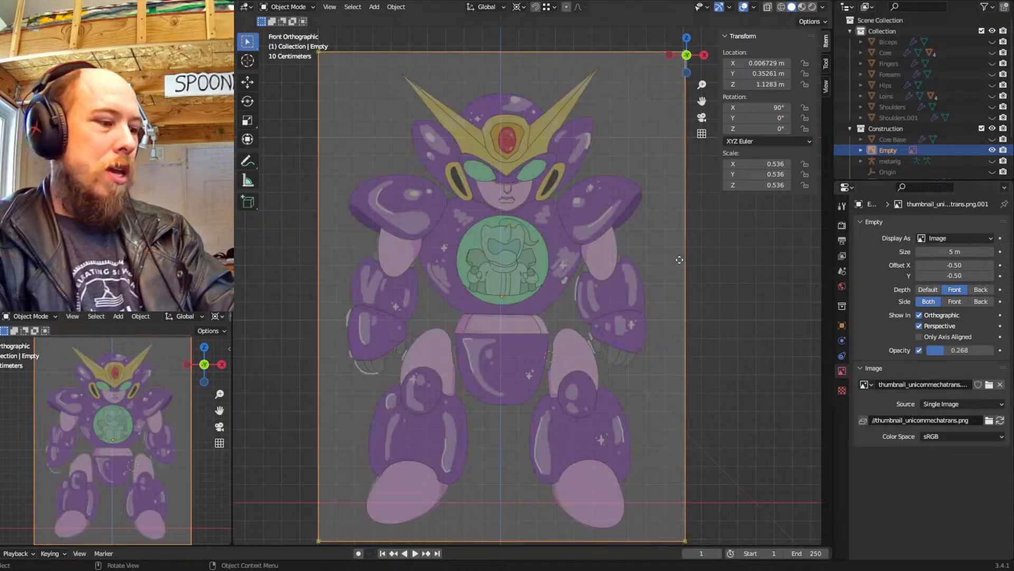
Show the modelled parts without the construction objects, inspect the torso, arms and hips from several angles, and bring the construction objects back
key("alt+h")
key("1")
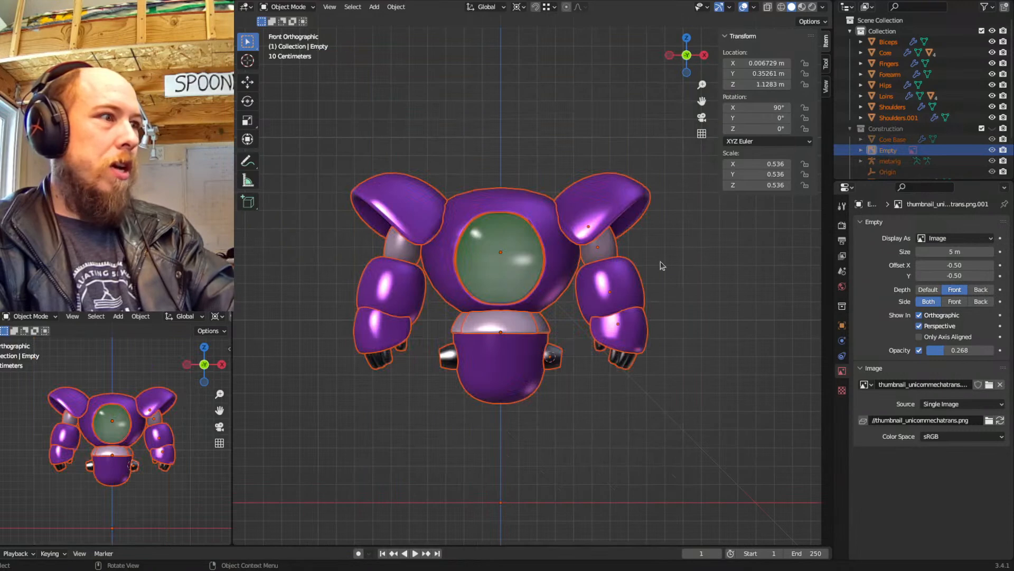
left_click(581, 167)
middle_click_drag(657, 233, 609, 287)
scroll(488, 335, "up", 4)
middle_click_drag(486, 337, 520, 267)
scroll(522, 303, "up", 4)
scroll(563, 331, "down", 8)
scroll(550, 332, "up", 3)
scroll(550, 281, "down", 3)
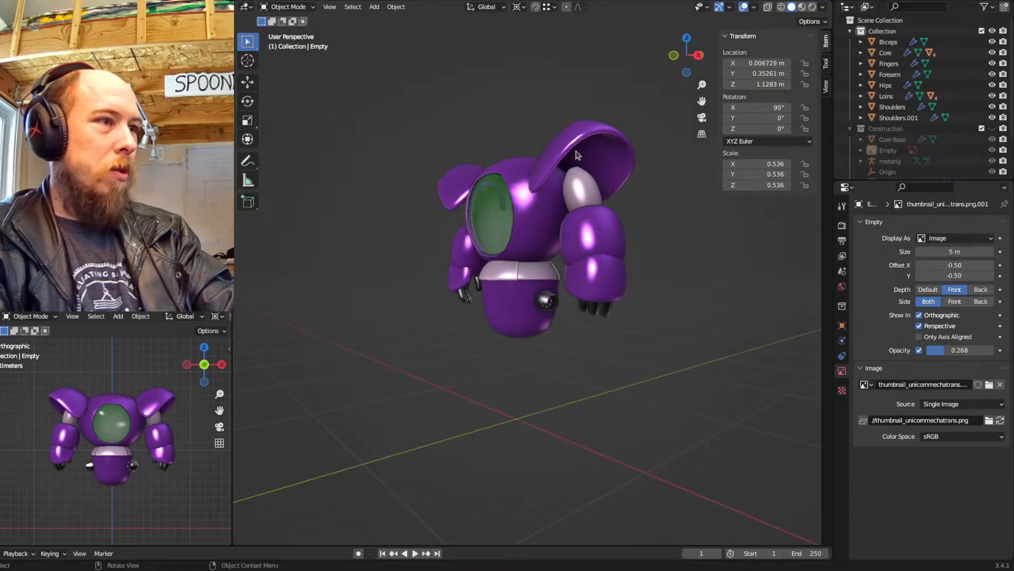
middle_click_drag(561, 165, 591, 267)
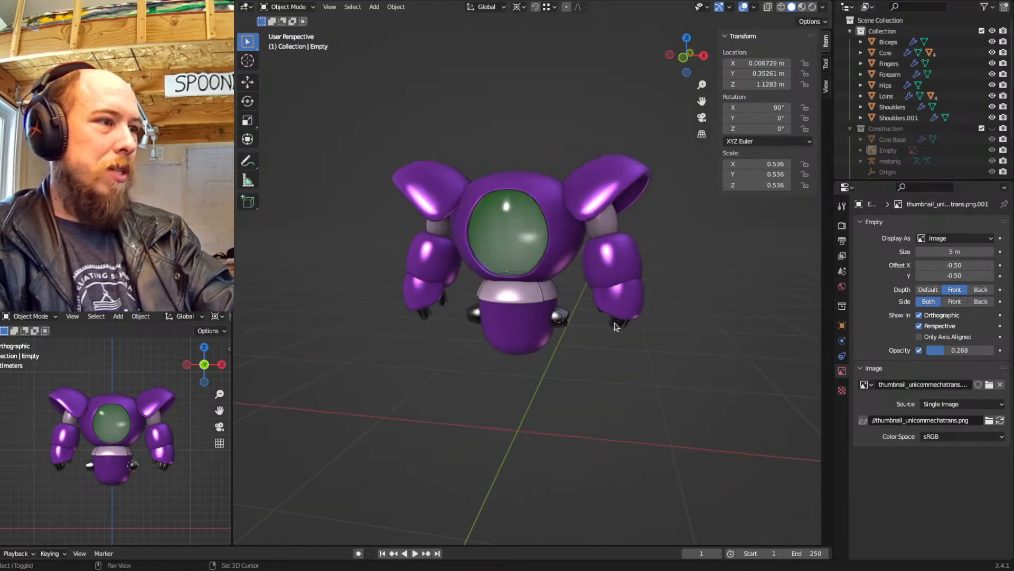
middle_click_drag(615, 326, 620, 342)
key("KP_1")
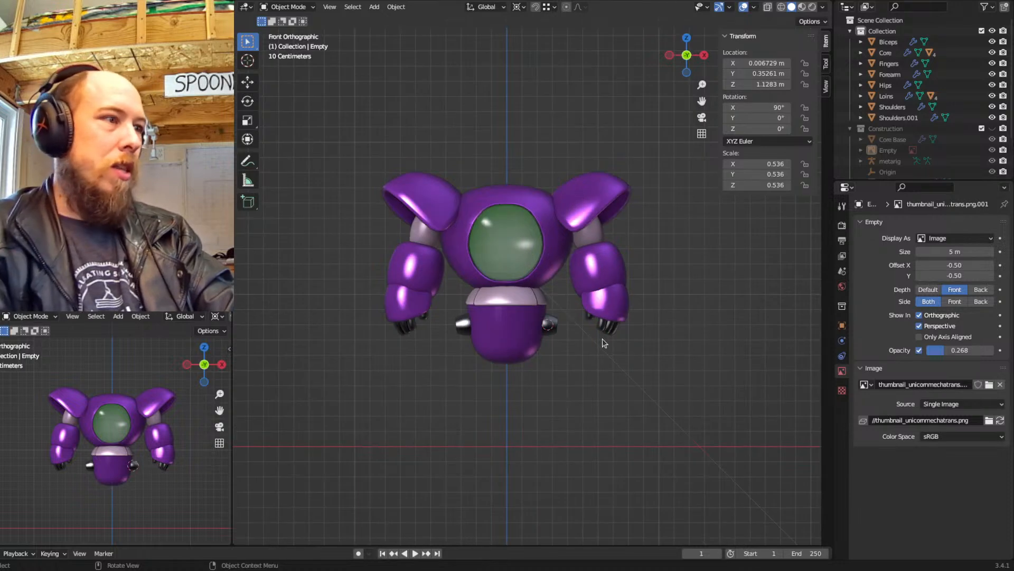
key("alt+h")
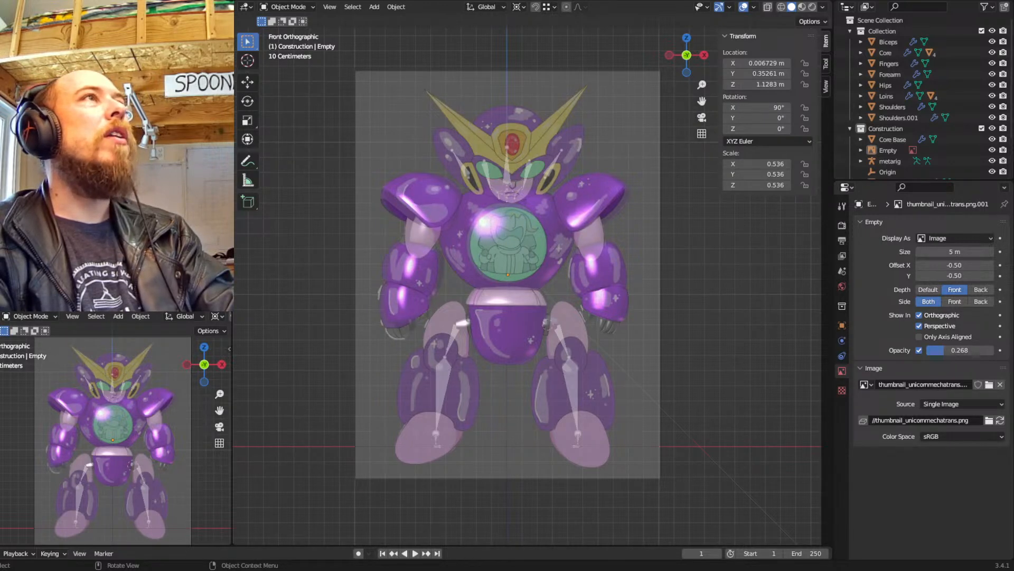
Select the biceps and check the settings of its Subdivision, Screw and Mirror modifiers
left_click_drag(655, 1, 1013, 569)
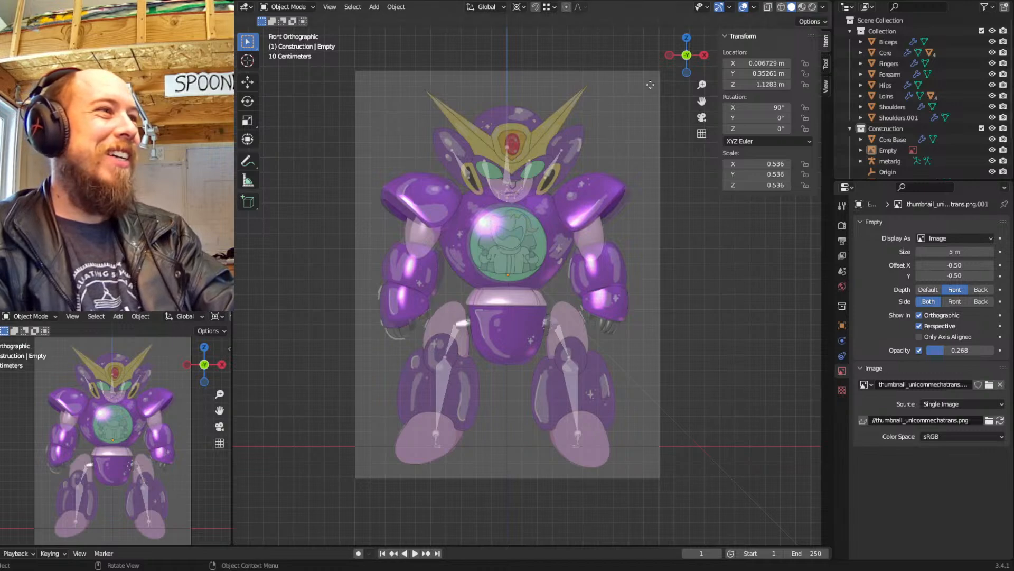
scroll(546, 354, "up", 2)
scroll(546, 354, "up", 2)
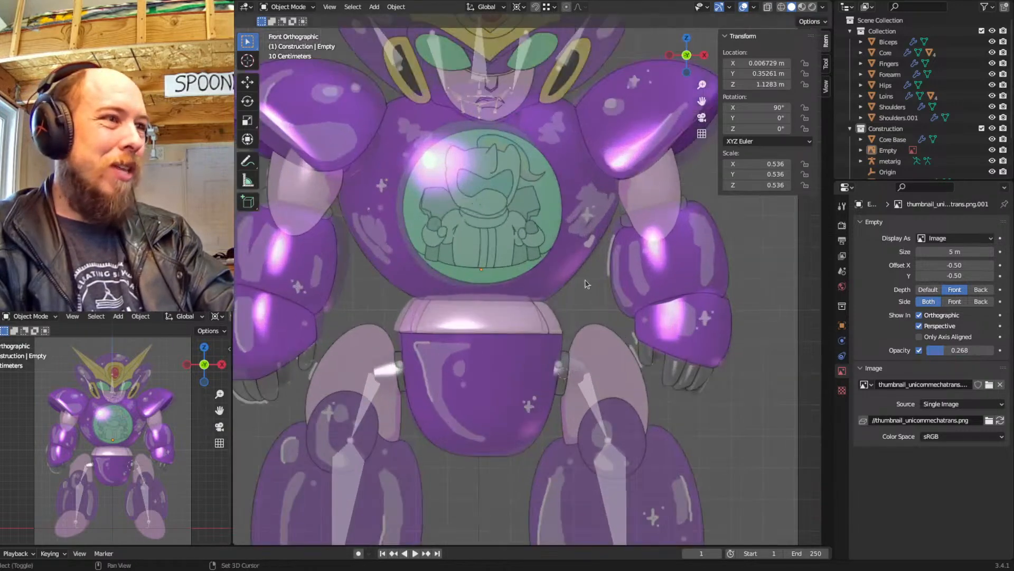
scroll(587, 186, "down", 2)
left_click(597, 185)
middle_click_drag(597, 185, 563, 203)
scroll(563, 204, "up", 3)
left_click(842, 341)
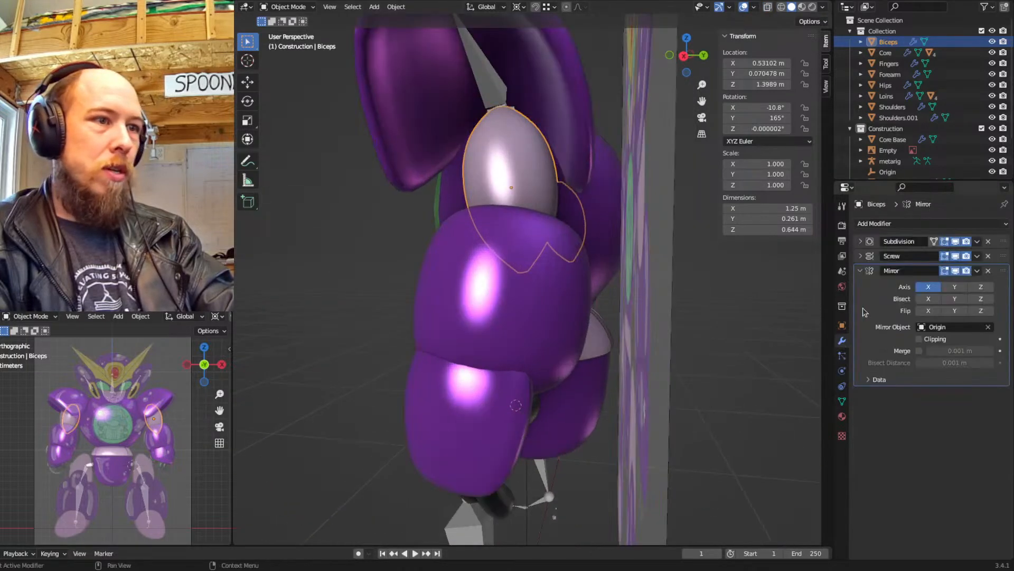
left_click(861, 255)
left_click(860, 241)
left_click(861, 242)
left_click(861, 259)
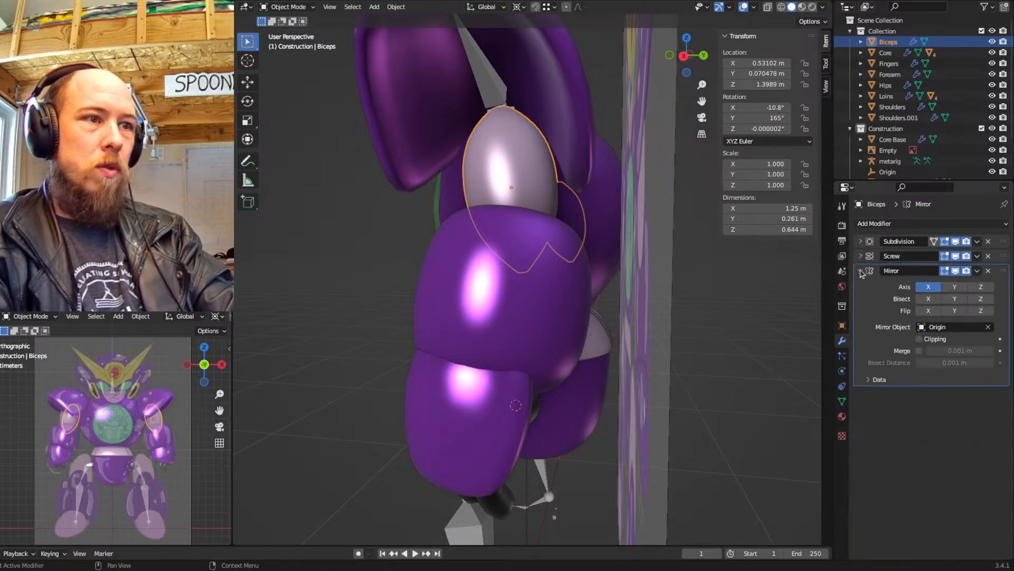
Duplicate the biceps in the front view and fit the copy over the reference thigh, turned to about 173° on Y
middle_click_drag(378, 290, 544, 288)
scroll(537, 284, "down", 4)
key("KP_1")
scroll(572, 285, "up", 1)
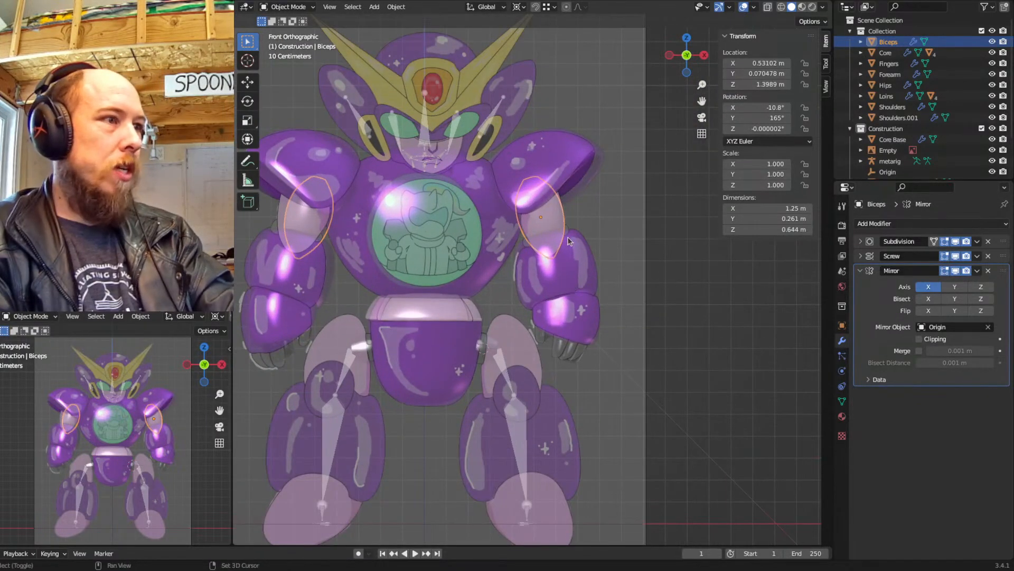
key("shift+d")
left_click(542, 390)
key("r")
left_click(612, 360)
key("g")
left_click(535, 375)
Rotate the thigh copy about the global X axis to an X rotation of about 7°
middle_click_drag(535, 374, 623, 348)
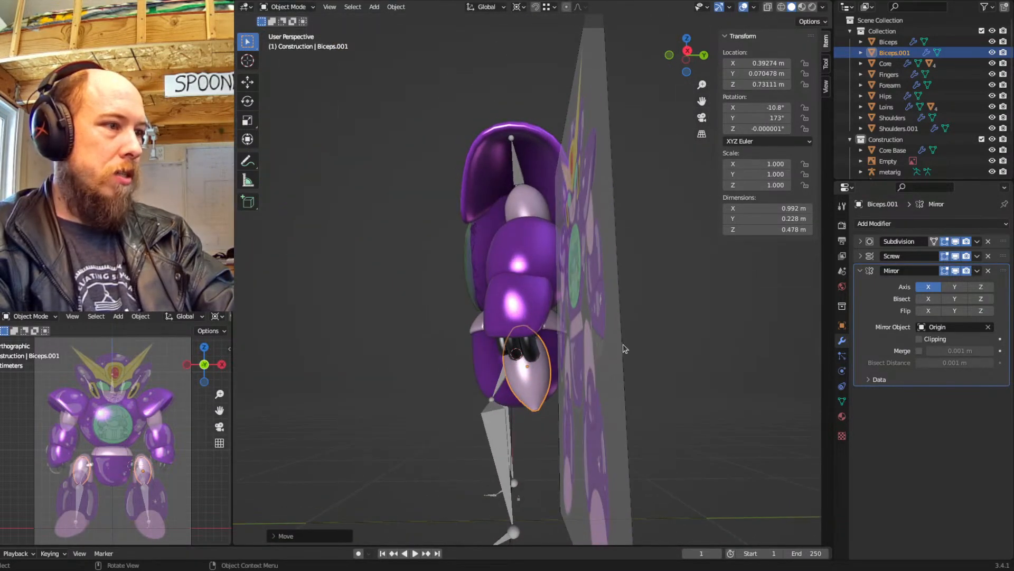
key("r")
key("x")
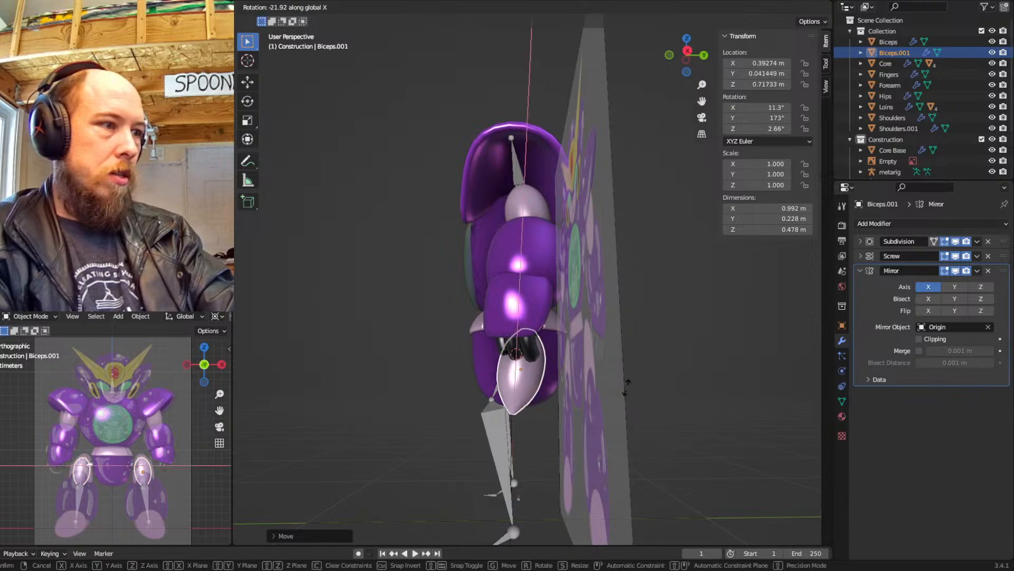
left_click(611, 405)
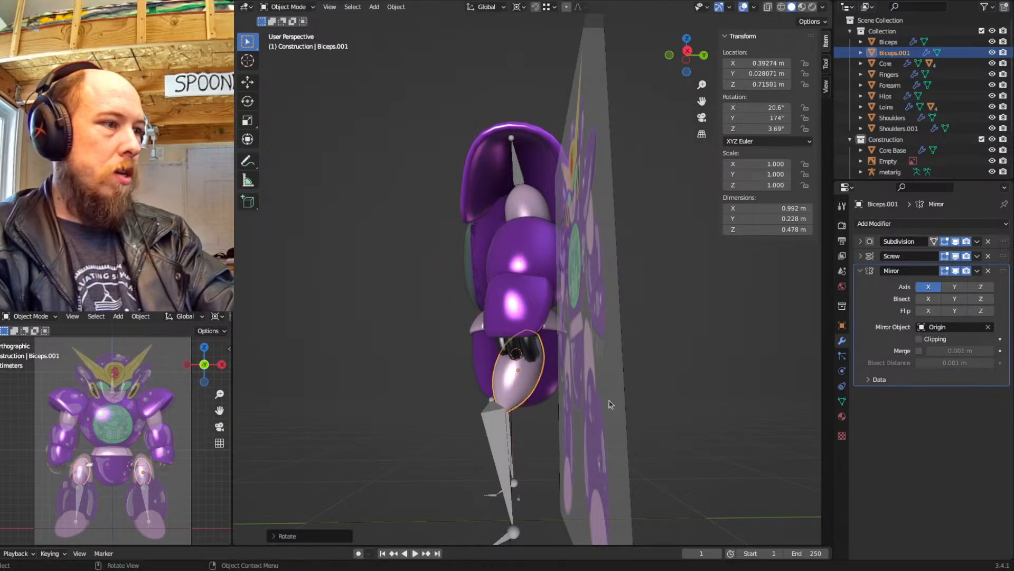
key("r")
key("x")
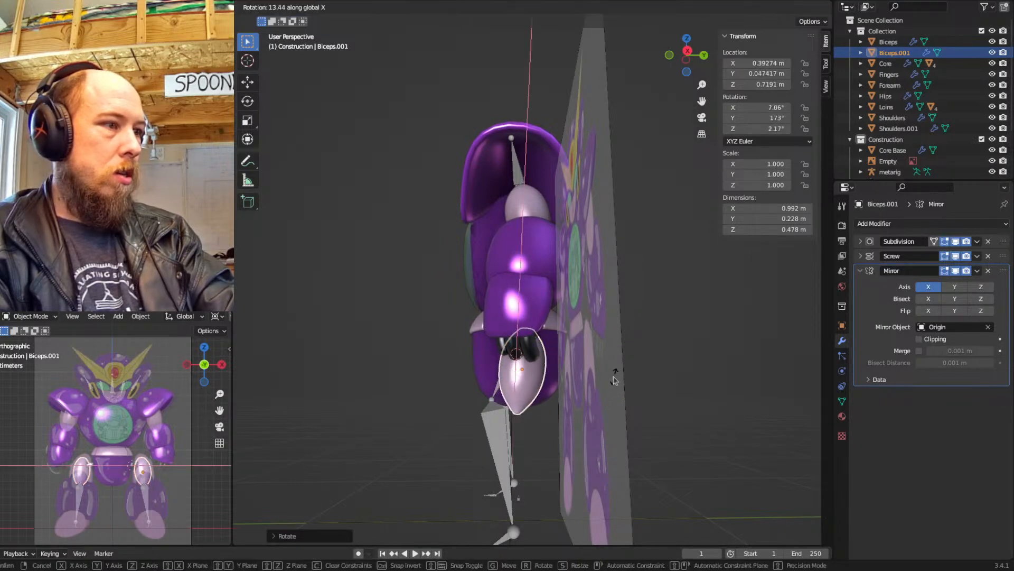
left_click(613, 376)
Move the thigh copy beside the hips, to about X 0.395 m, Y -0.020 m, Z 0.739 m
key("g")
left_click(545, 358)
key("shift+z")
mouse_move(549, 376)
middle_mouse_down()
mouse_move(612, 387)
mouse_move(523, 358)
mouse_move(529, 368)
mouse_move(546, 344)
mouse_move(620, 348)
mouse_move(519, 350)
mouse_move(495, 331)
mouse_move(675, 323)
middle_mouse_up()
key("shift+z")
scroll(524, 331, "up", 2)
key("KP_1")
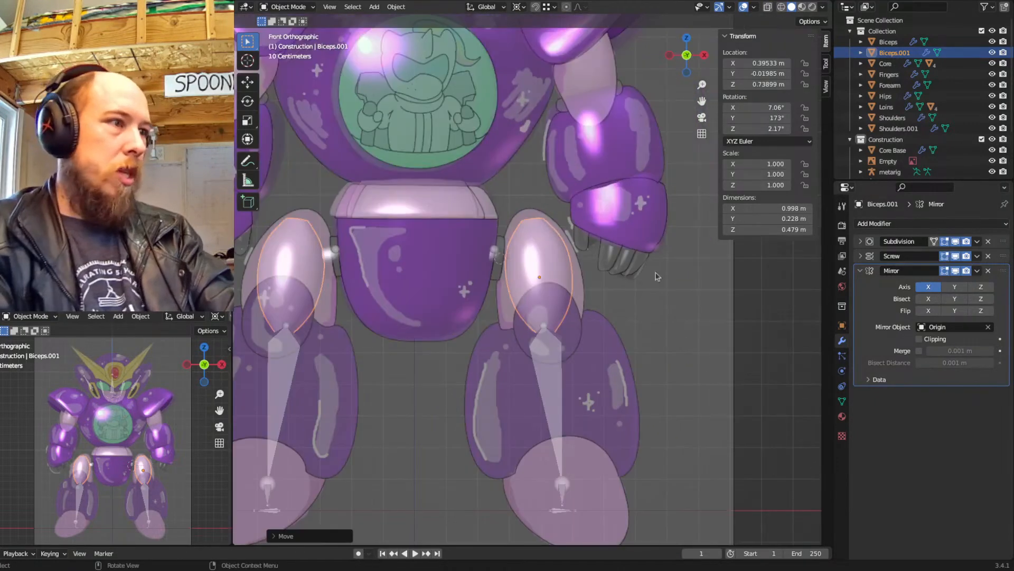
Set the thigh copy's Screw modifier to 8 viewport and render steps and place it above Subdivision in the stack
key("Tab")
scroll(563, 251, "up", 3, "shift")
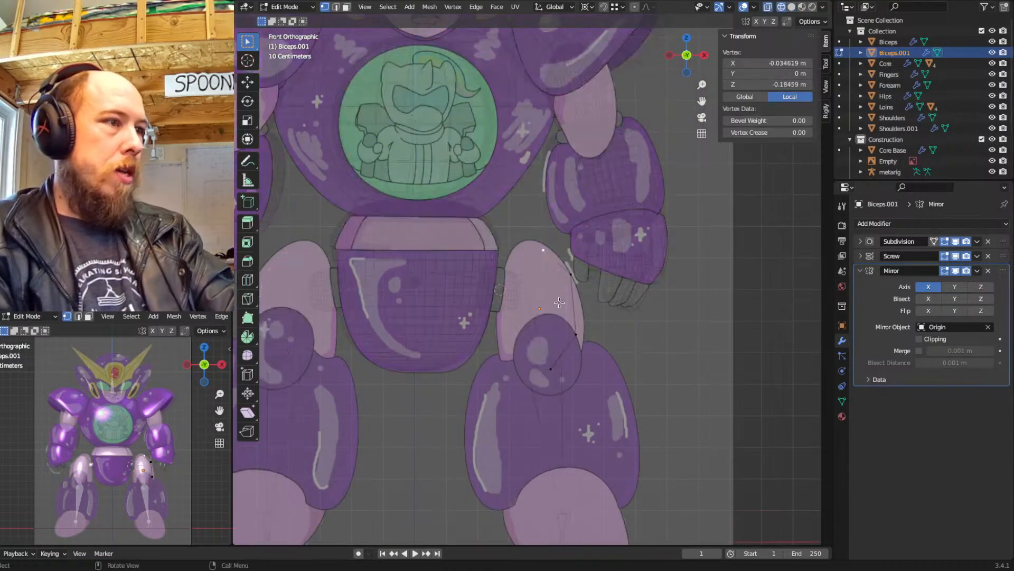
scroll(558, 311, "up", 2)
key("Tab")
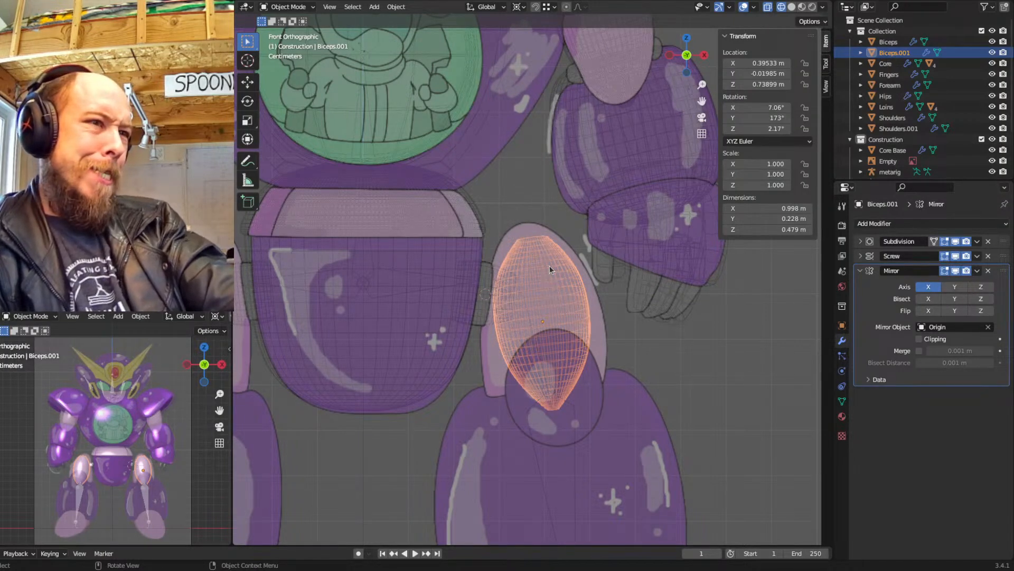
left_click(861, 255)
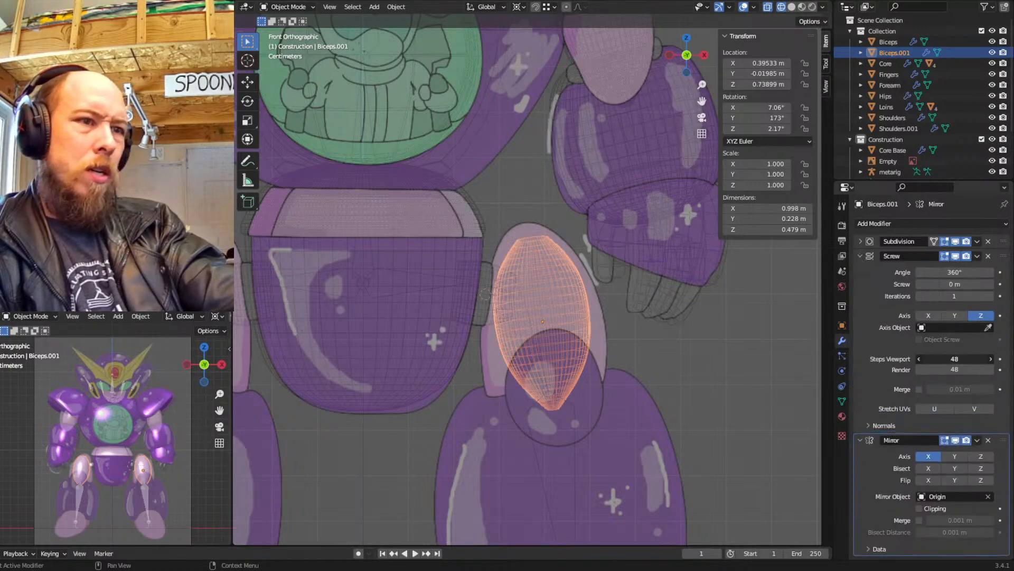
left_click(956, 357)
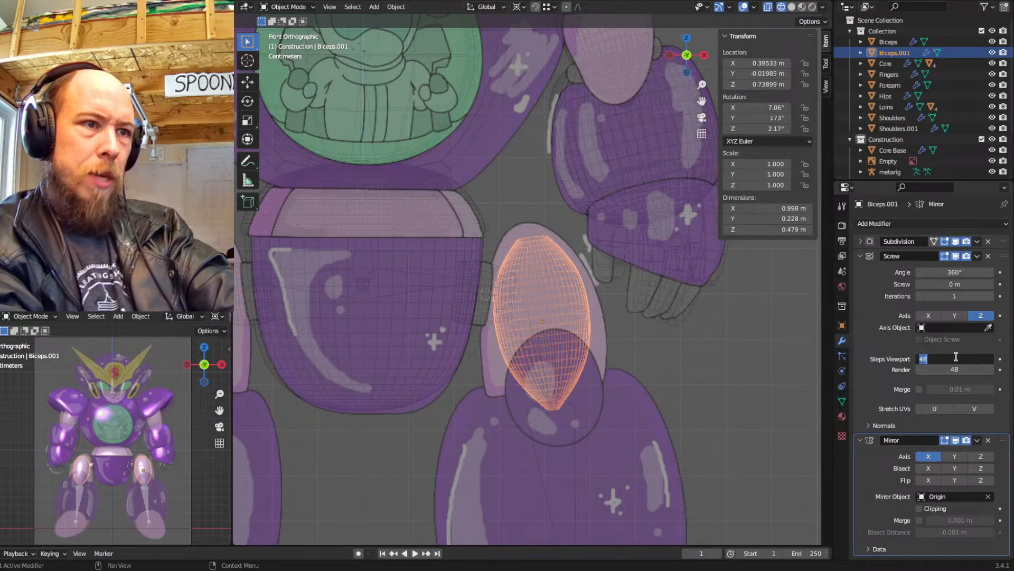
key("Return")
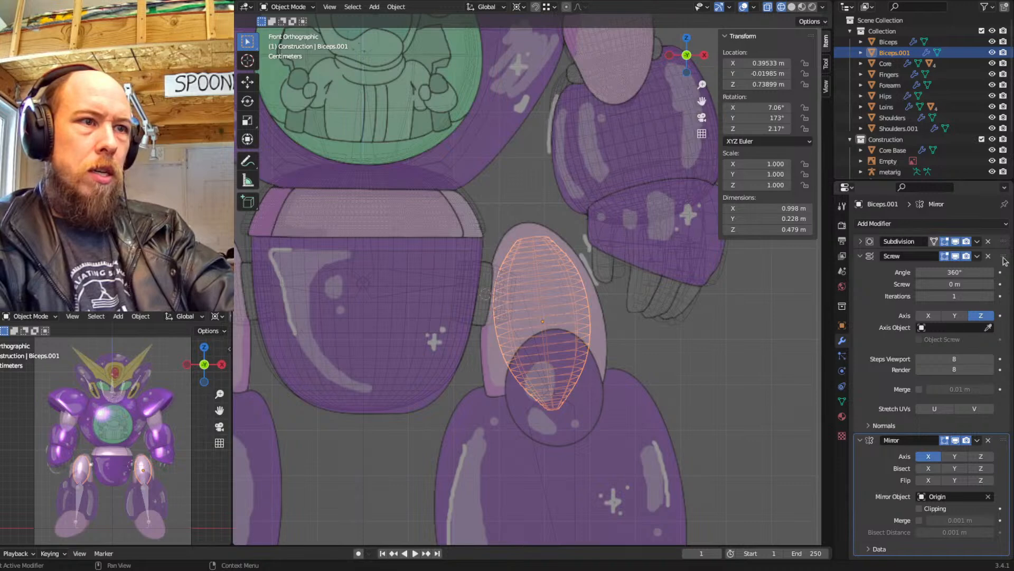
left_click_drag(1005, 261, 1004, 239)
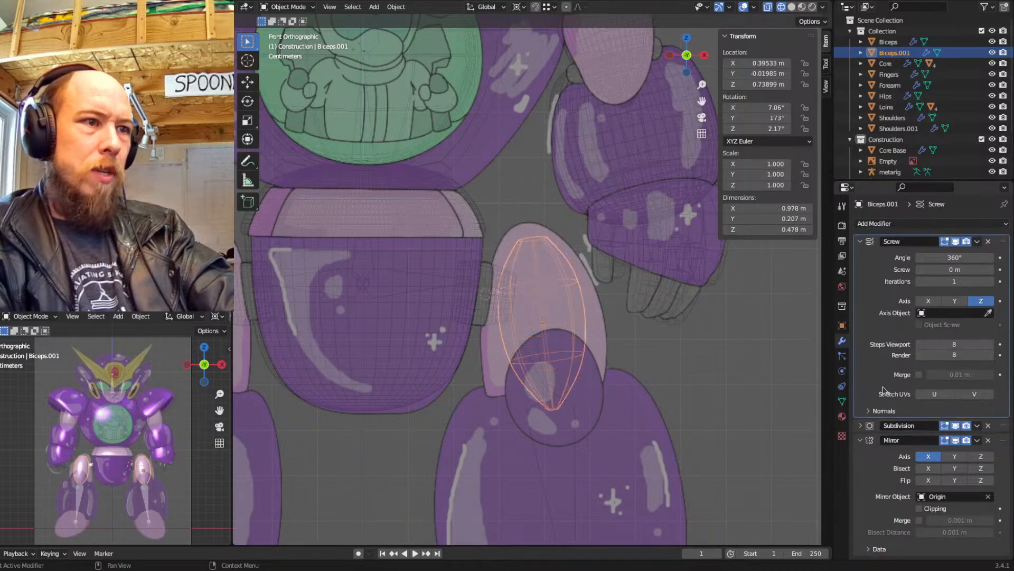
Scale the thigh profile's top vertex to 0 along local X so it sits on the screw axis
key("Tab")
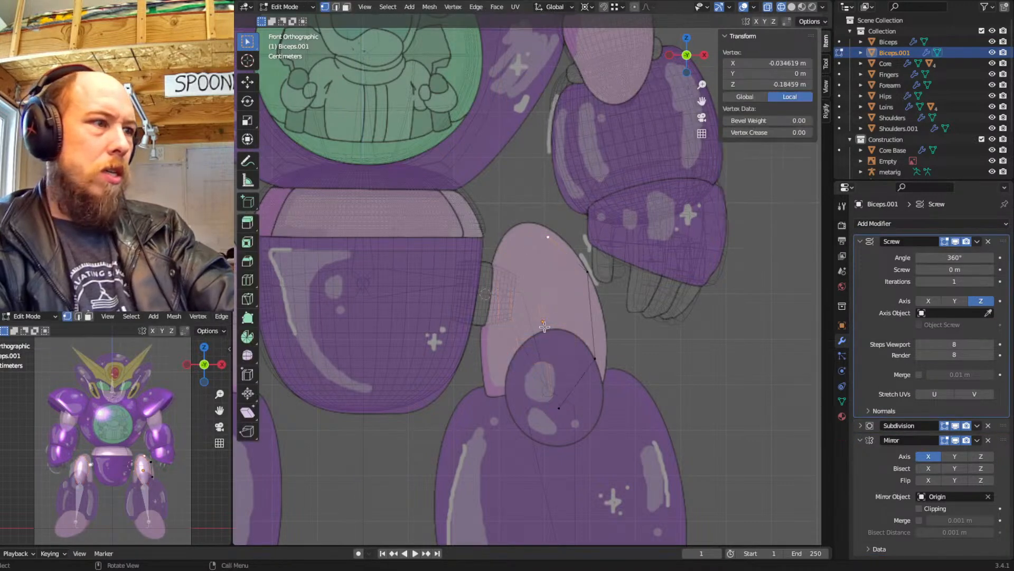
key("Tab")
key("Tab")
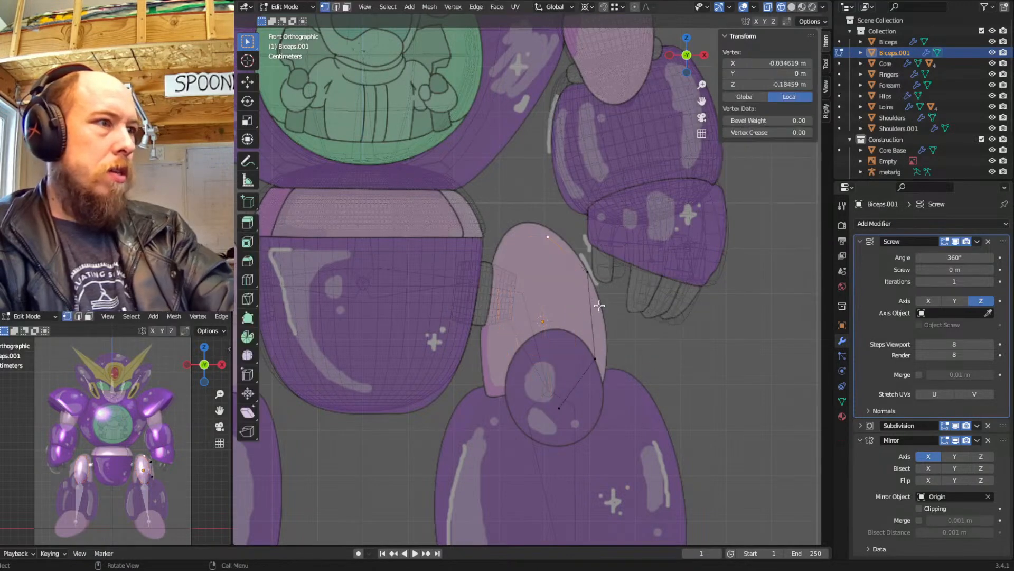
key("s")
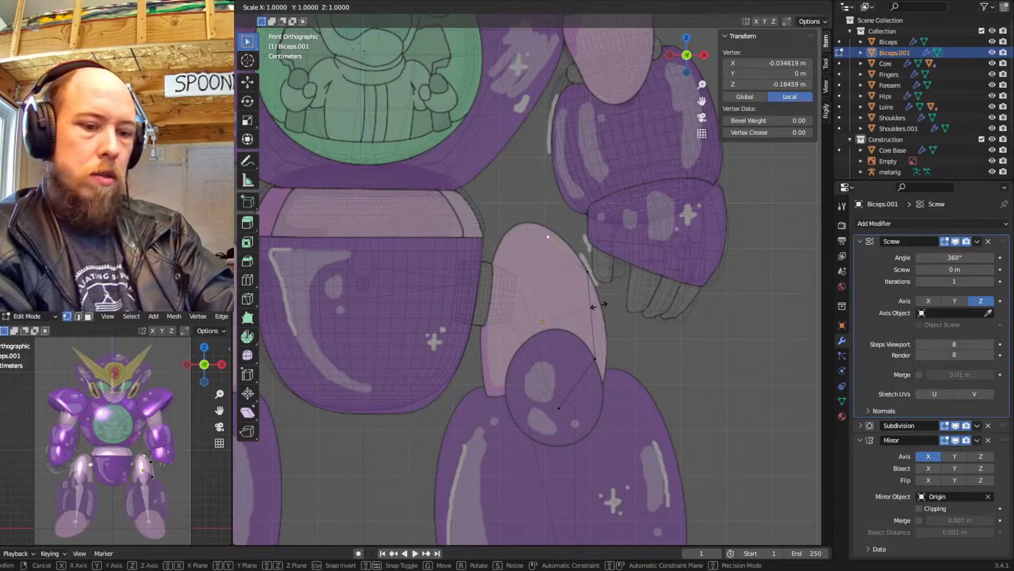
type("xx")
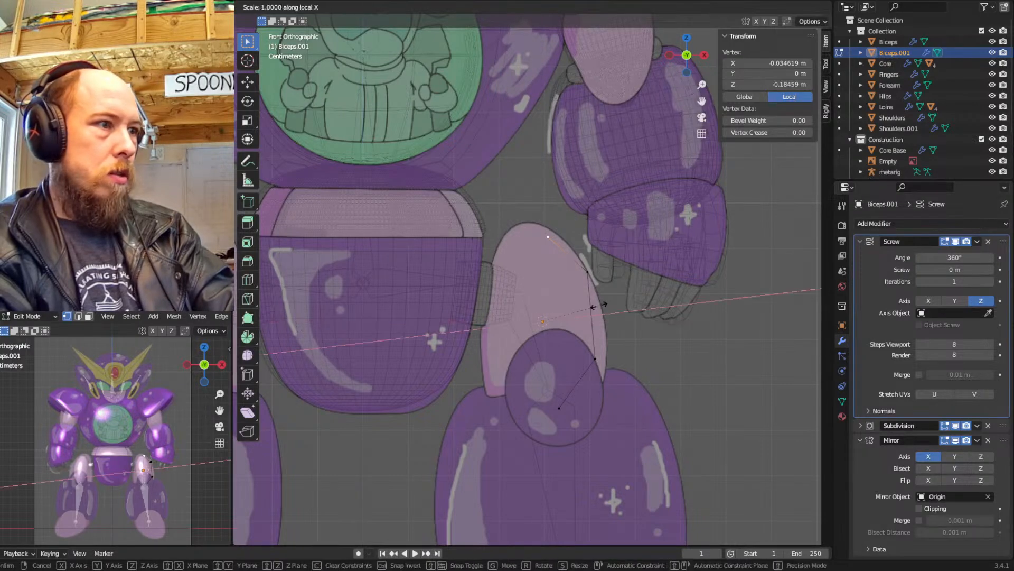
type("0")
key("Return")
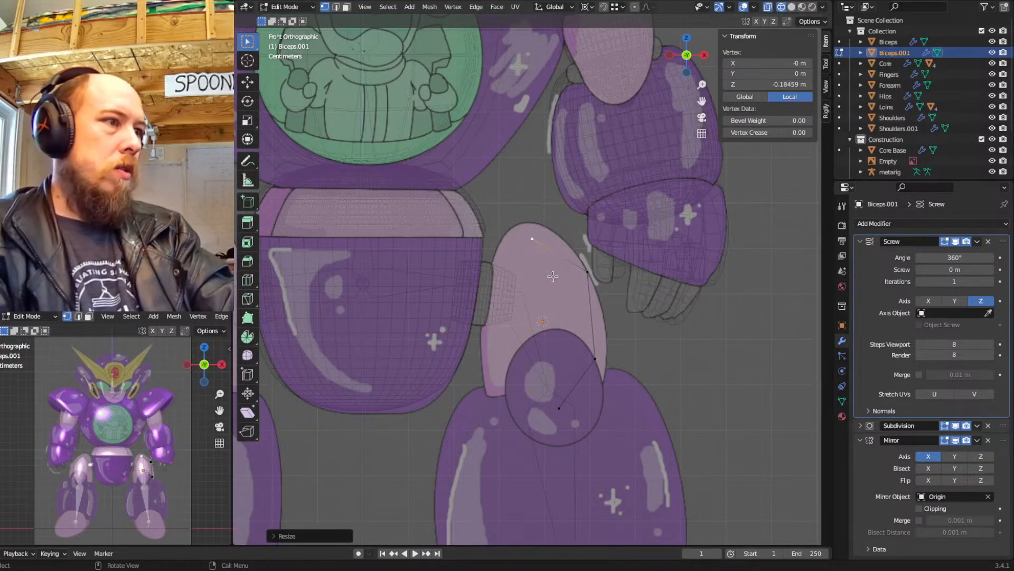
Raise the profile's top vertex along local Z to the reference thigh's upper outline, and move the next vertex up beside it
key("g")
key("z")
key("z")
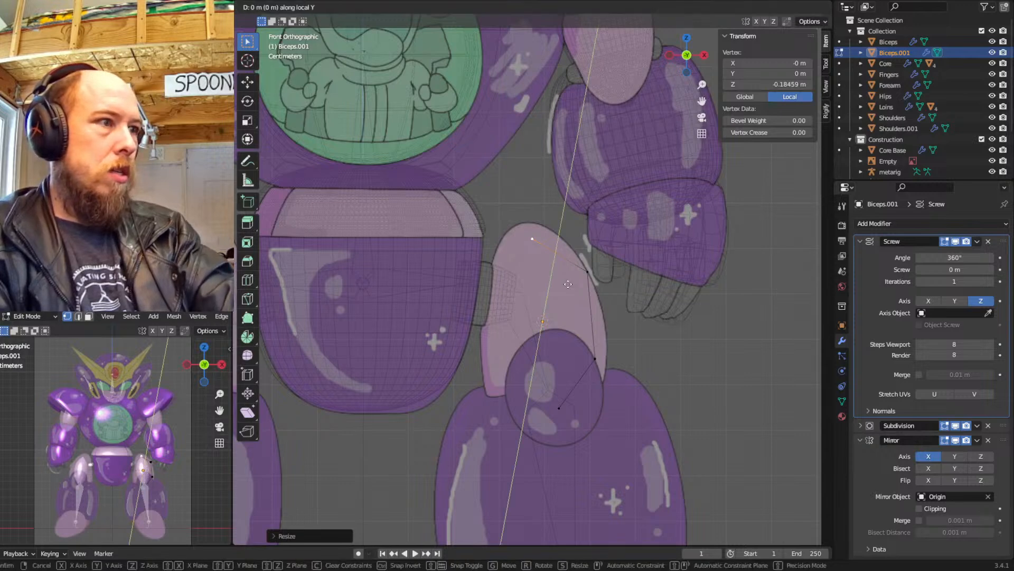
key("z")
key("z")
key("z")
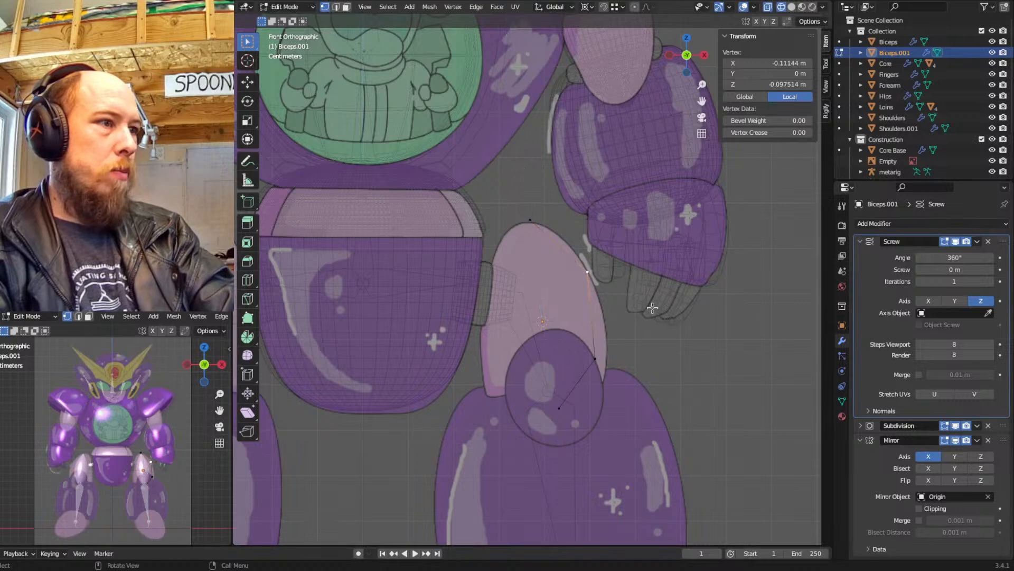
key("z")
left_click(649, 266)
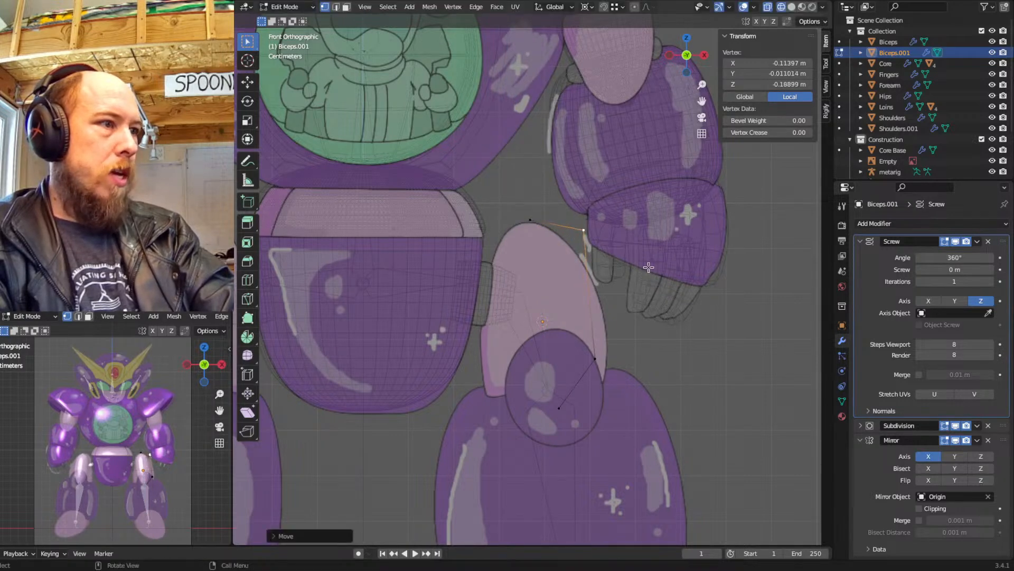
Move the profile's third vertex out past the reference thigh's outline and its bottom vertex to about local X -0.088 m, Z 0.280 m
left_click(606, 358)
key("g")
left_click(624, 348)
left_click(571, 409)
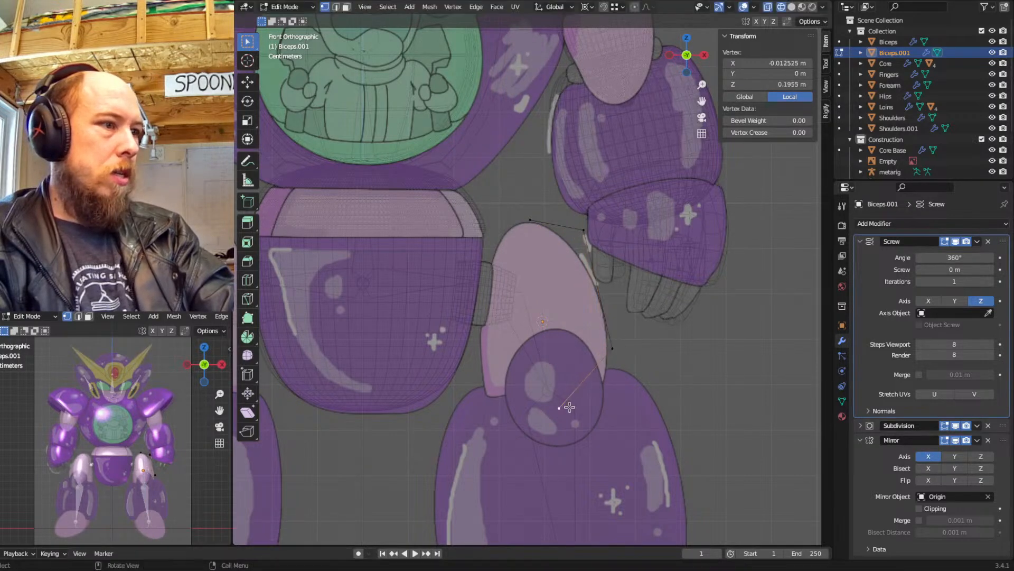
key("g")
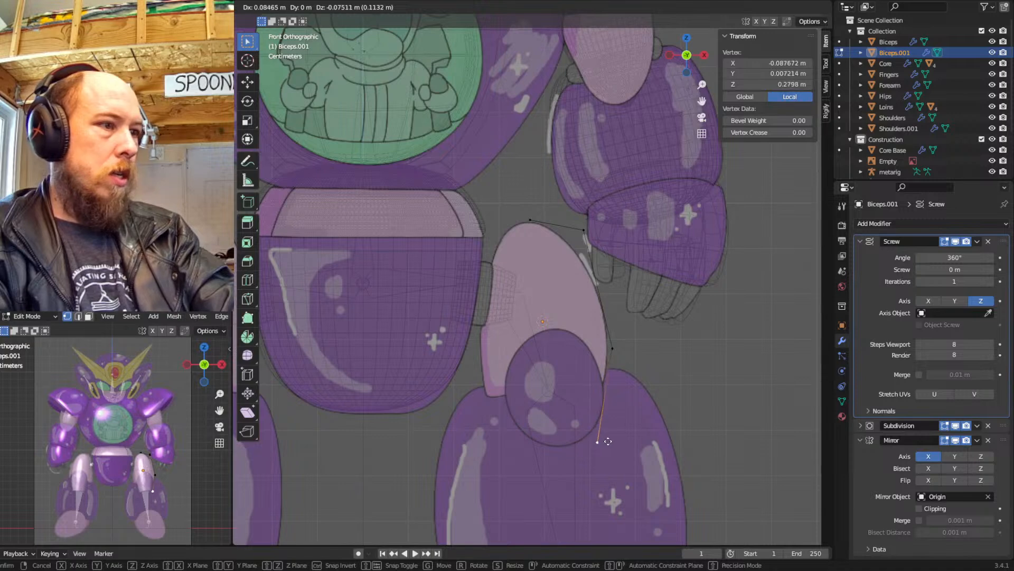
left_click(608, 441)
key("Tab")
Rotate the thigh in the front view to about 176° Y and move it to about X 0.386 m, Z 0.734 m
key("r")
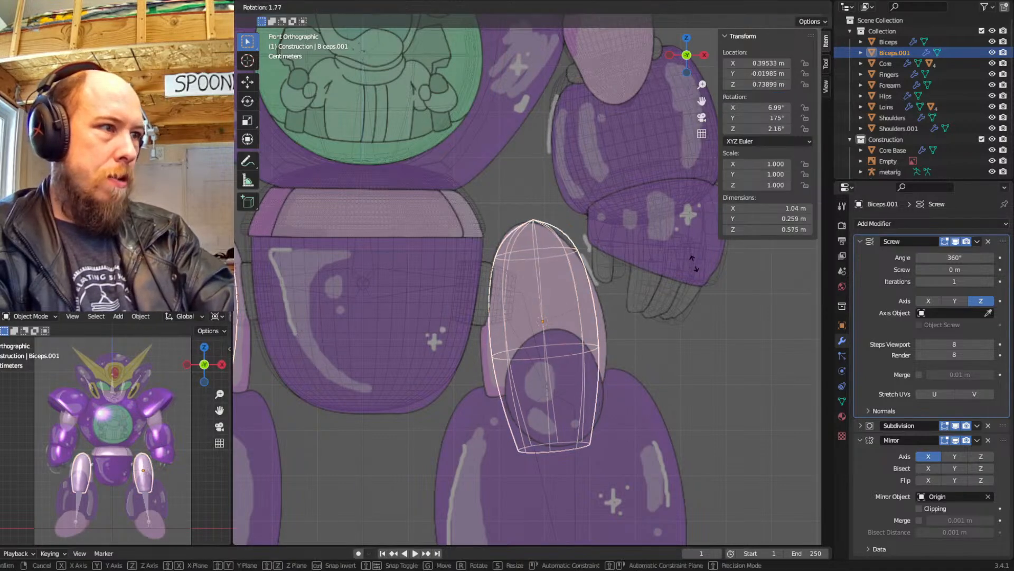
left_click(682, 274)
key("g")
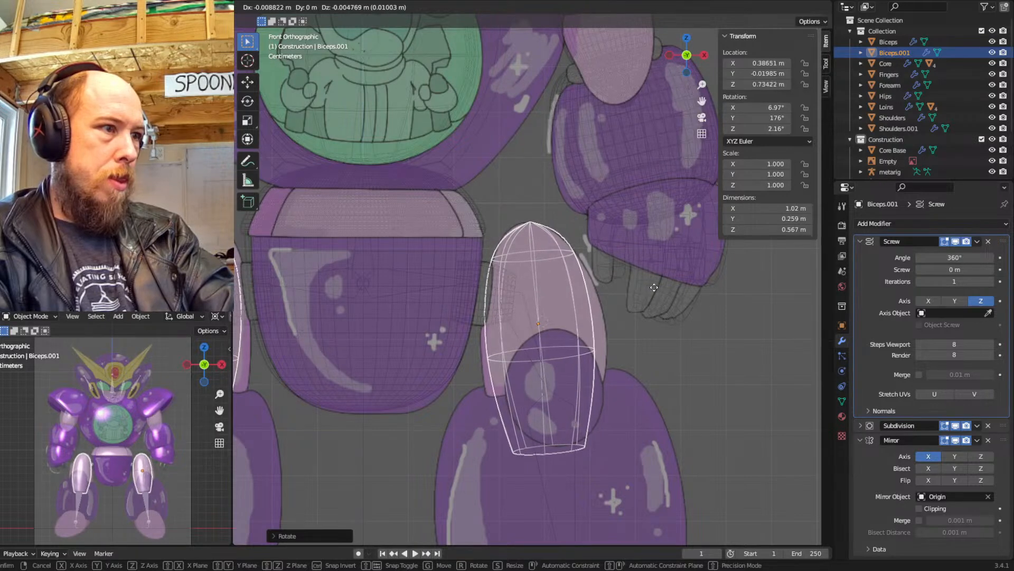
left_click(654, 288)
key("r")
left_click(625, 311)
Enable Merge in the thigh's Screw modifier with a 0.01 m distance
key("shift+z")
middle_click_drag(638, 281, 615, 304)
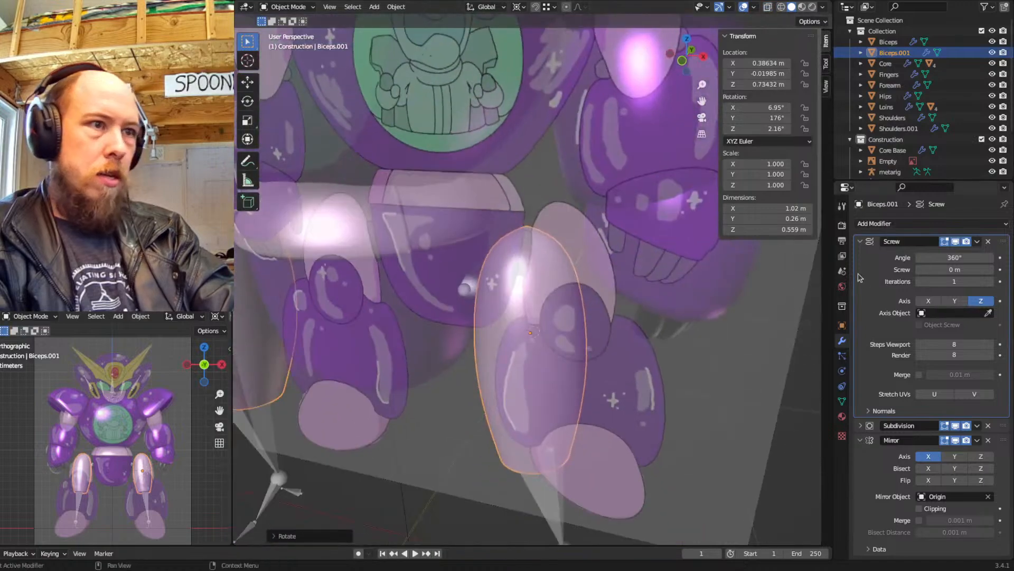
left_click(919, 374)
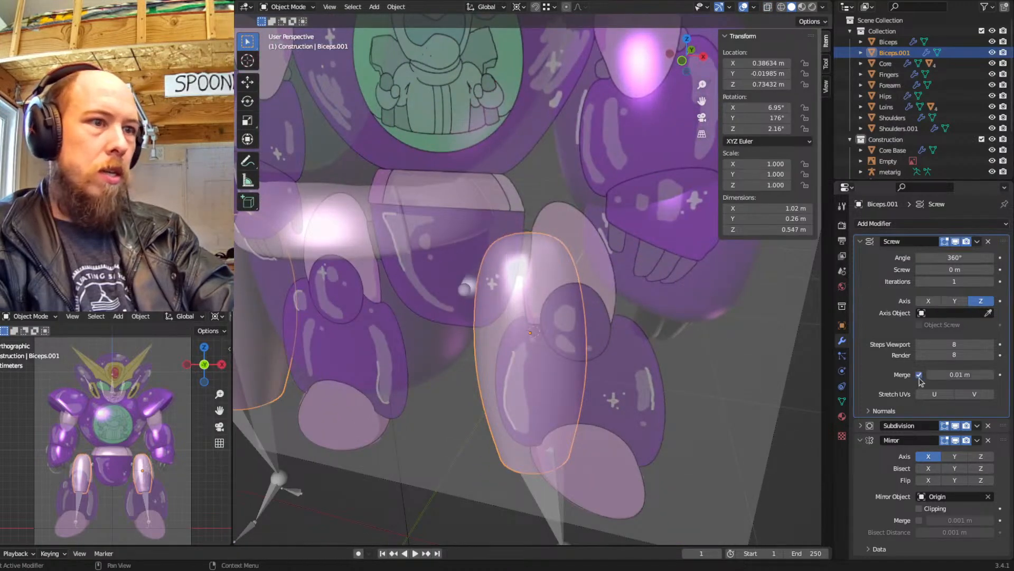
mouse_move(630, 323)
middle_mouse_down()
mouse_move(668, 319)
mouse_move(663, 340)
mouse_move(635, 343)
mouse_move(631, 324)
middle_mouse_up()
Raise the thigh profile's top vertex along local Z to about -0.244 m and pull the second vertex slightly inward
key("KP_1")
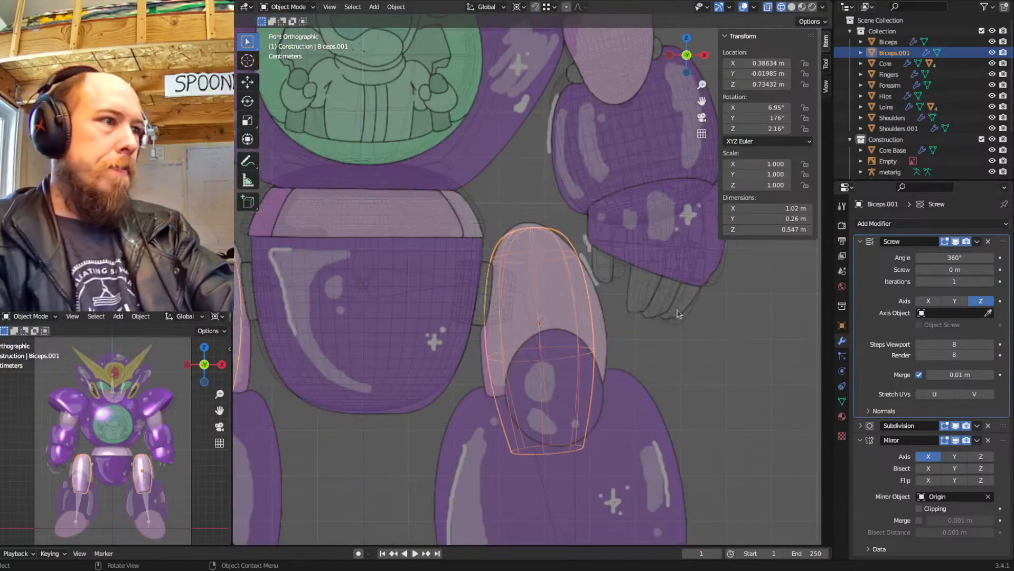
key("Tab")
left_click(533, 218)
key("g")
key("z")
key("z")
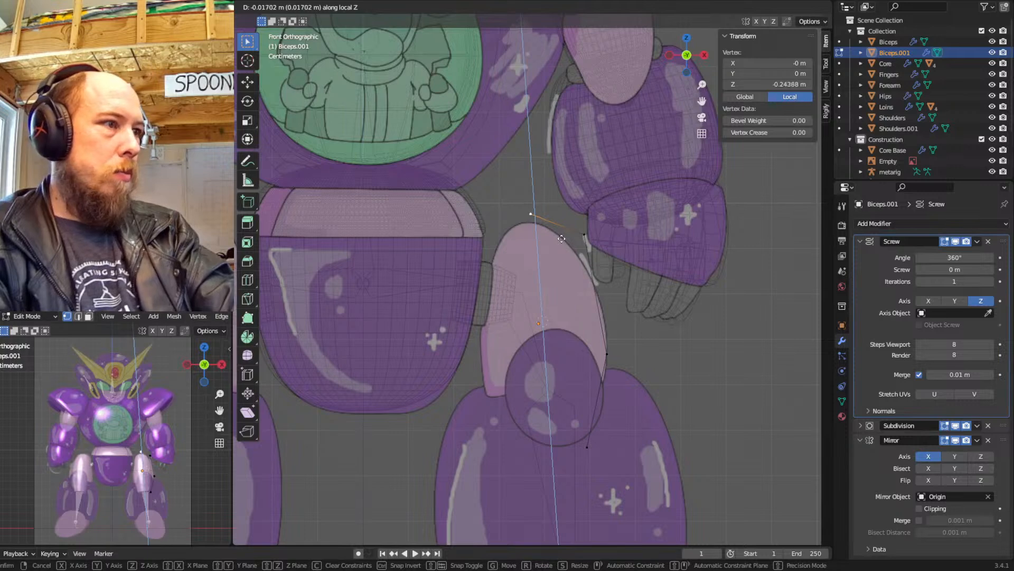
left_click(561, 239)
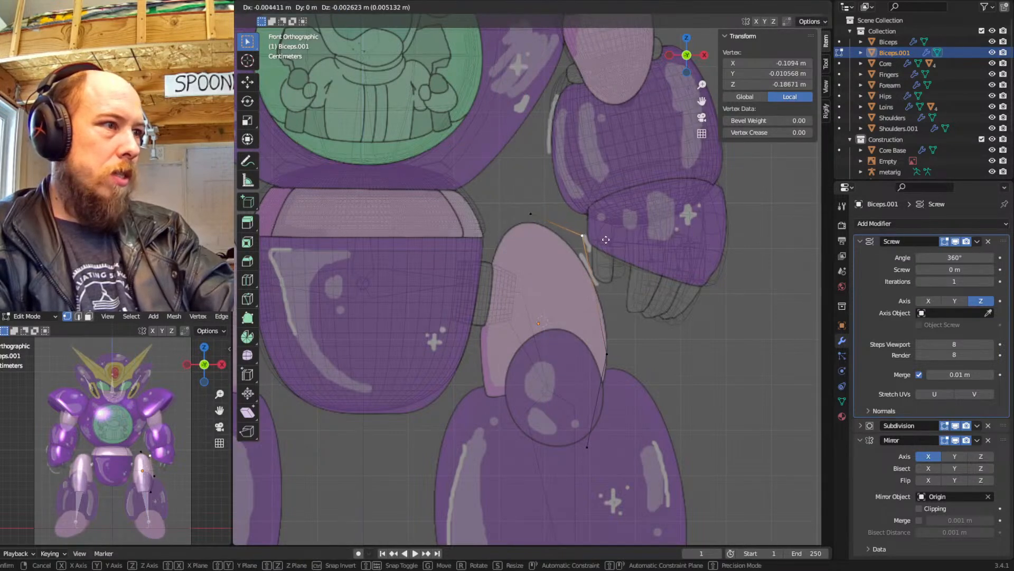
left_click(601, 240)
Widen the thigh profile by moving its third vertex outward and its bottom vertex to about local X -0.098 m, Z 0.279 m
left_click(607, 354)
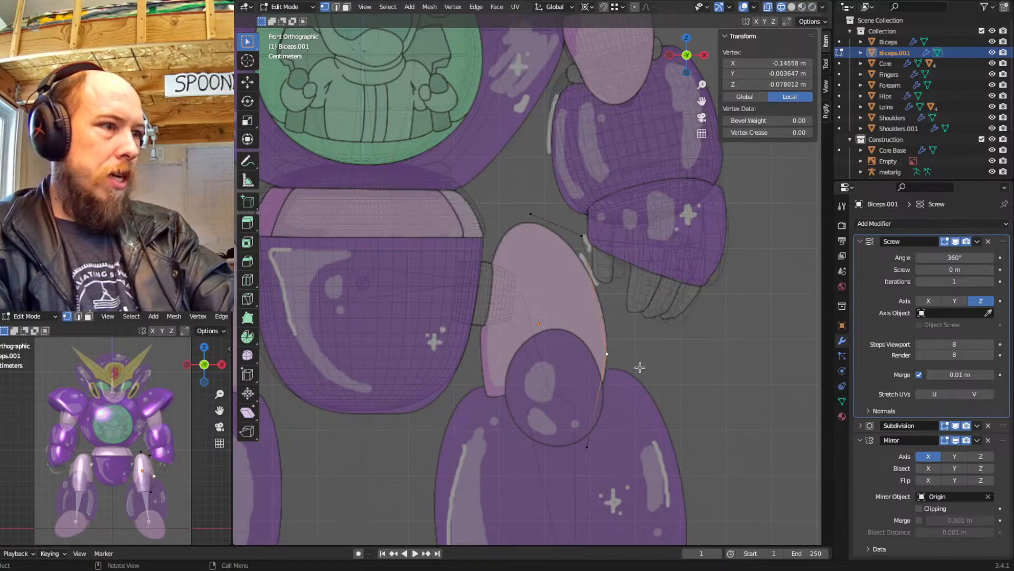
key("g")
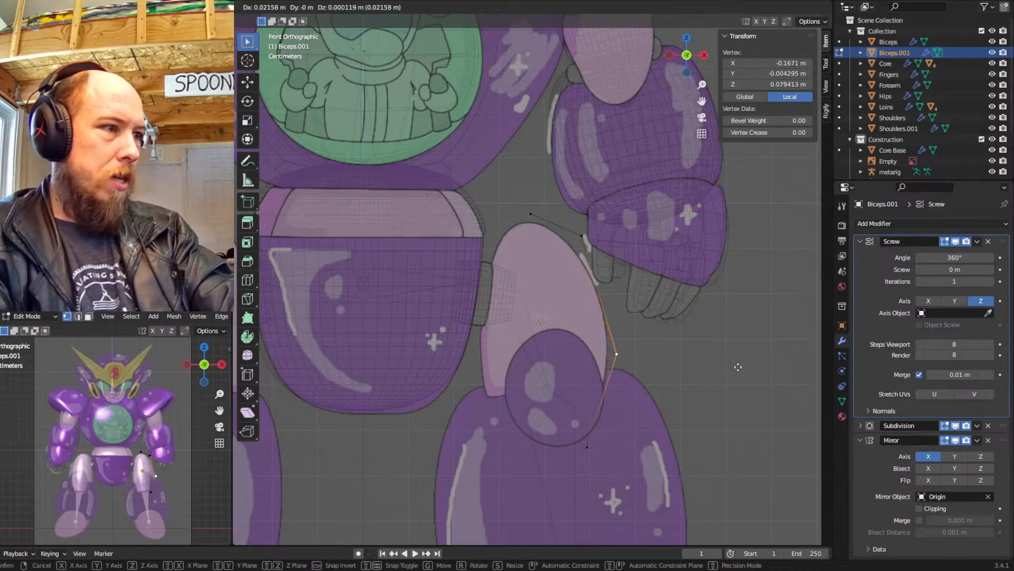
left_click(670, 369)
left_click(601, 447)
key("g")
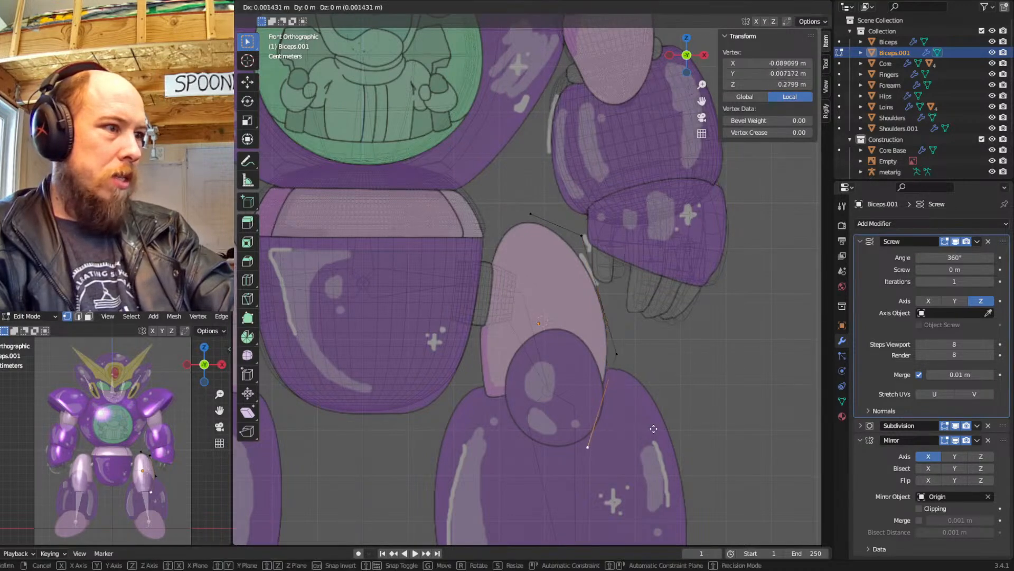
left_click(688, 424)
key("shift+z")
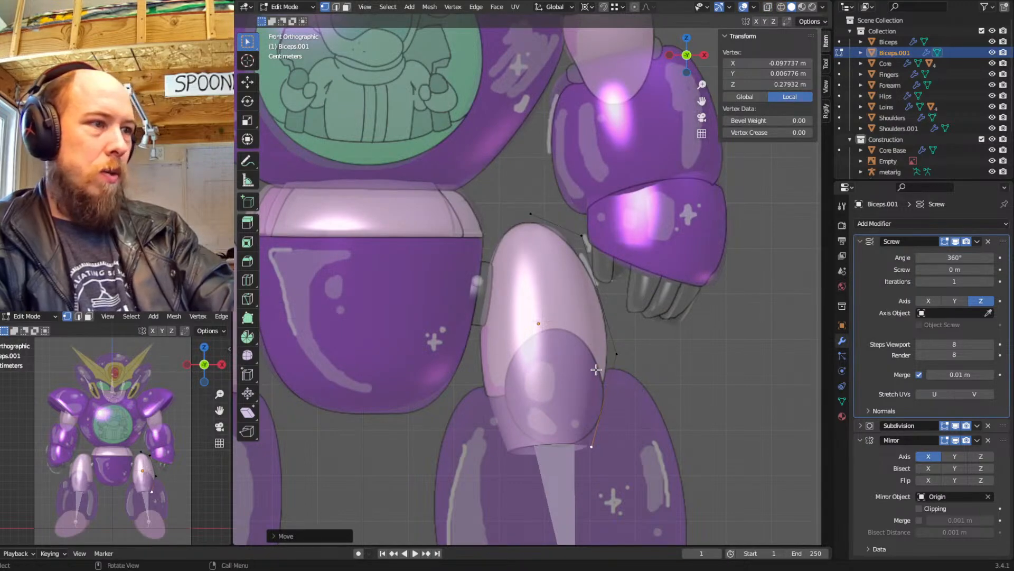
Shorten the thigh by sliding the profile's bottom vertex up its edge to about local Z 0.184 m
key("Tab")
scroll(596, 368, "down", 3)
middle_click_drag(620, 290, 511, 273)
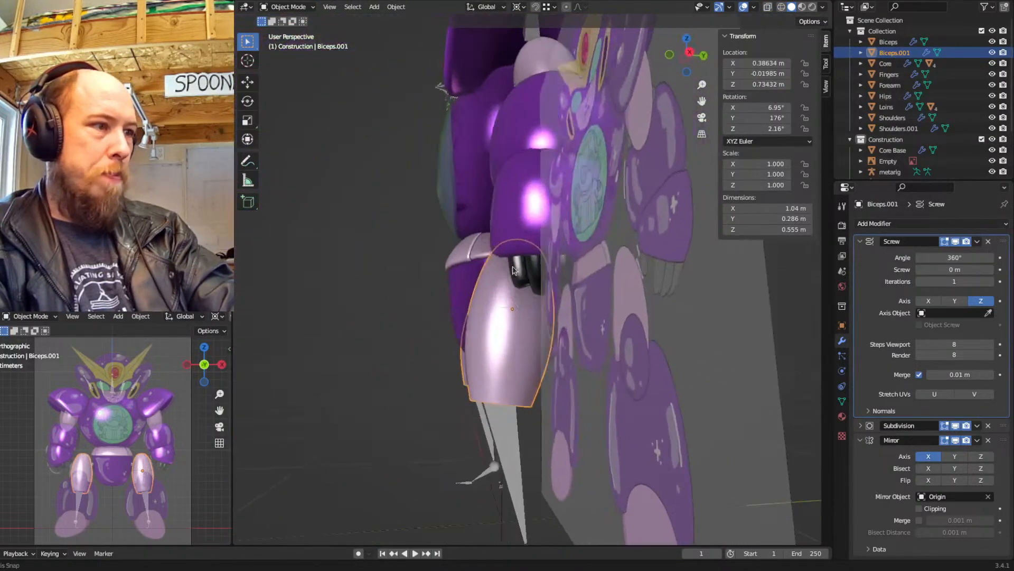
key("KP_1")
scroll(594, 300, "up", 3)
key("Tab")
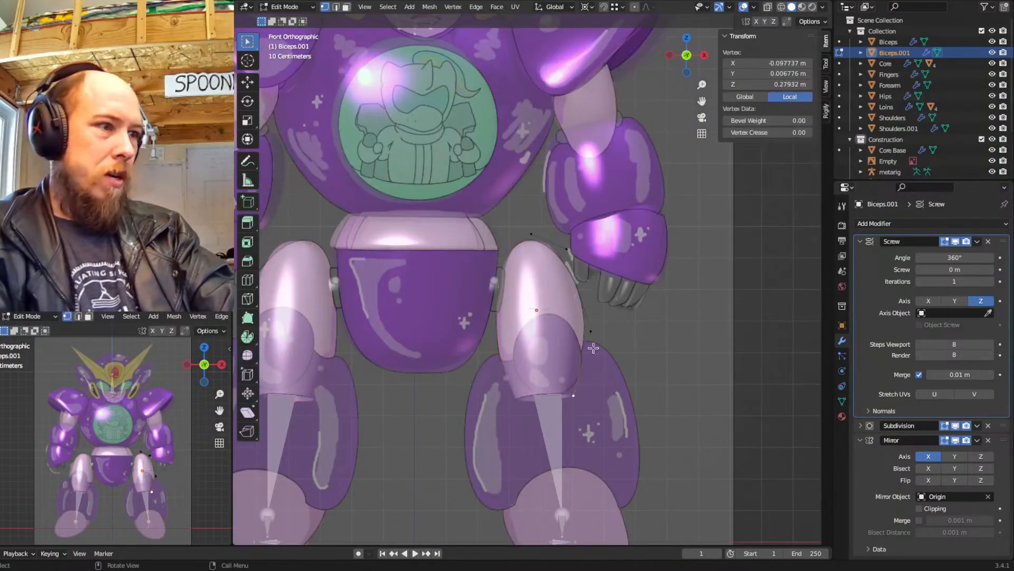
key("shift+v")
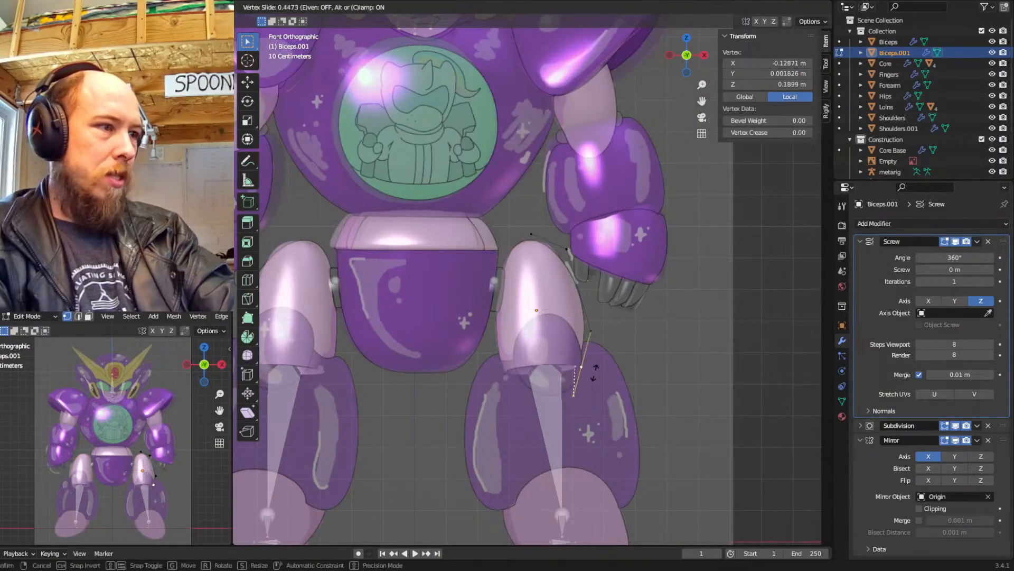
left_click(624, 328)
Move the profile's third vertex to about local X -0.158 m, Z 0.028 m, and fine-tune the bottom vertex along its edge
key("g")
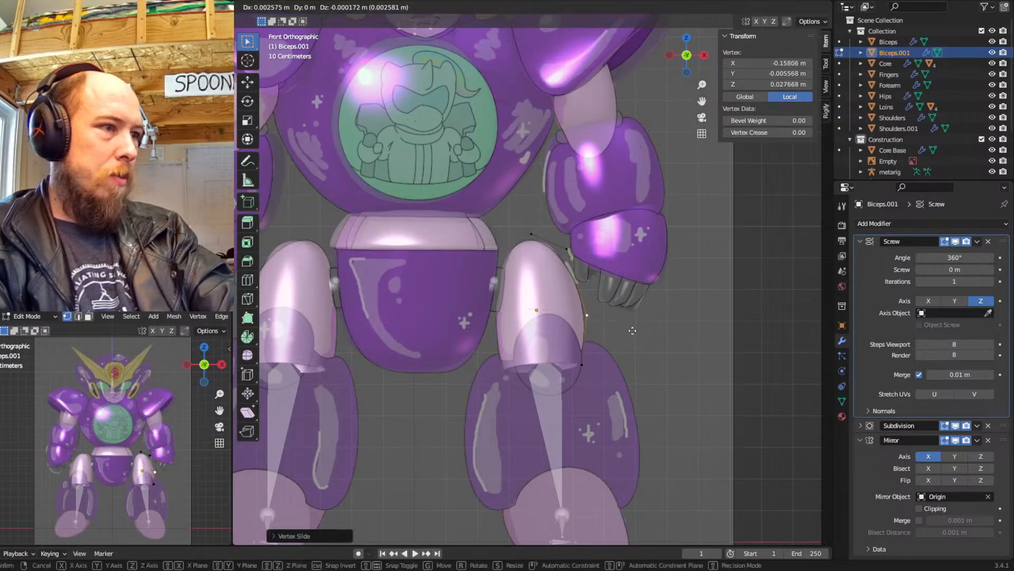
left_click(633, 331)
left_click(586, 365)
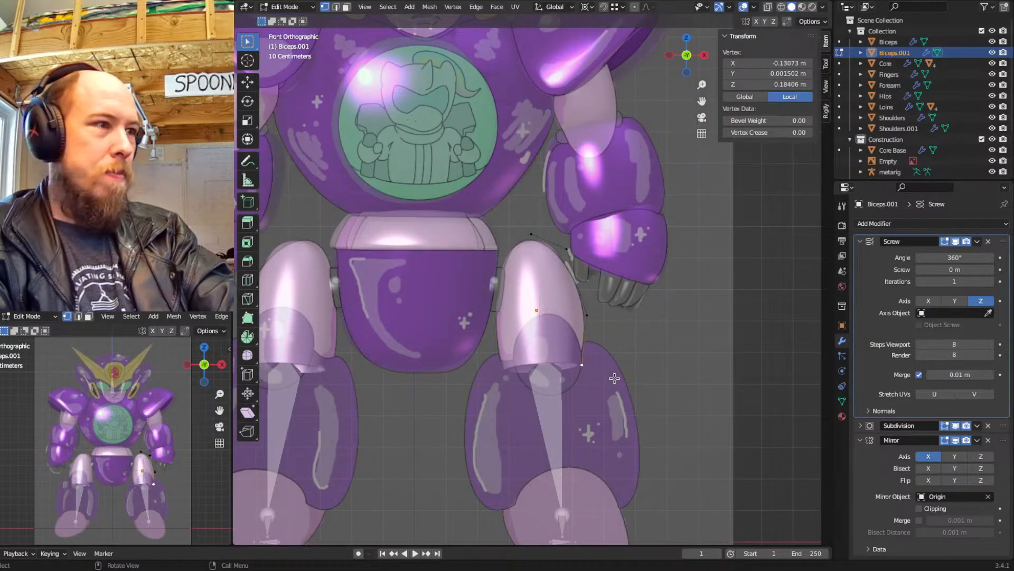
key("shift+v")
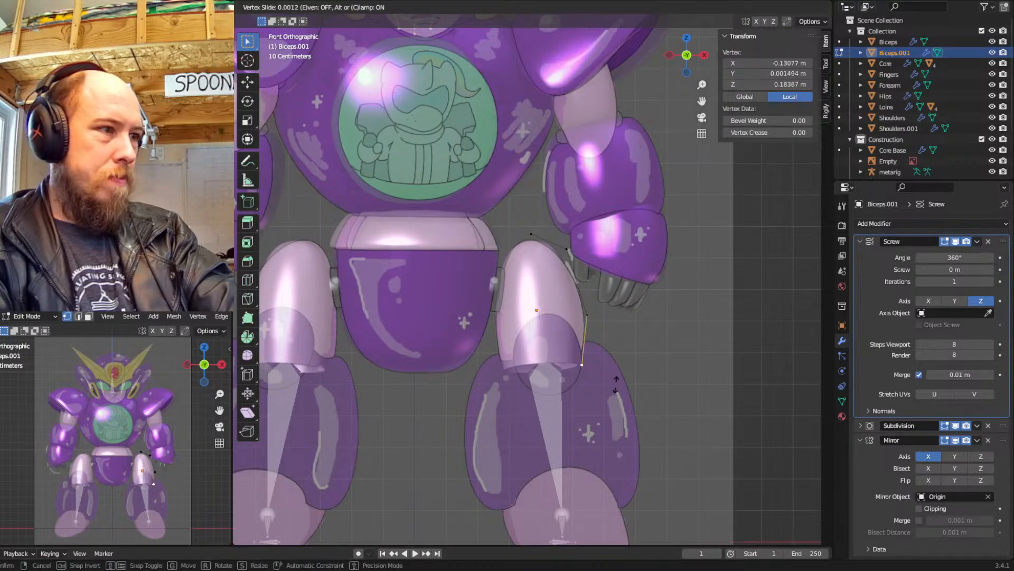
left_click(615, 382)
middle_click_drag(616, 383, 521, 340)
key("Tab")
Rotate the thigh about its local X axis to about 2.42° and move it to about Y 0.011 m, Z 0.731 m
key("KP_1")
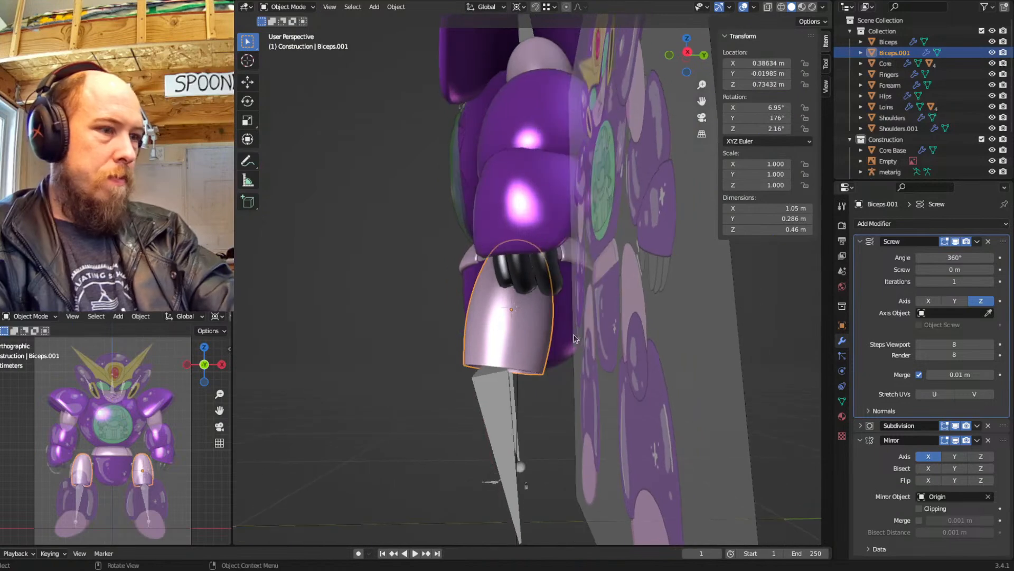
key("KP_3")
key("shift+z")
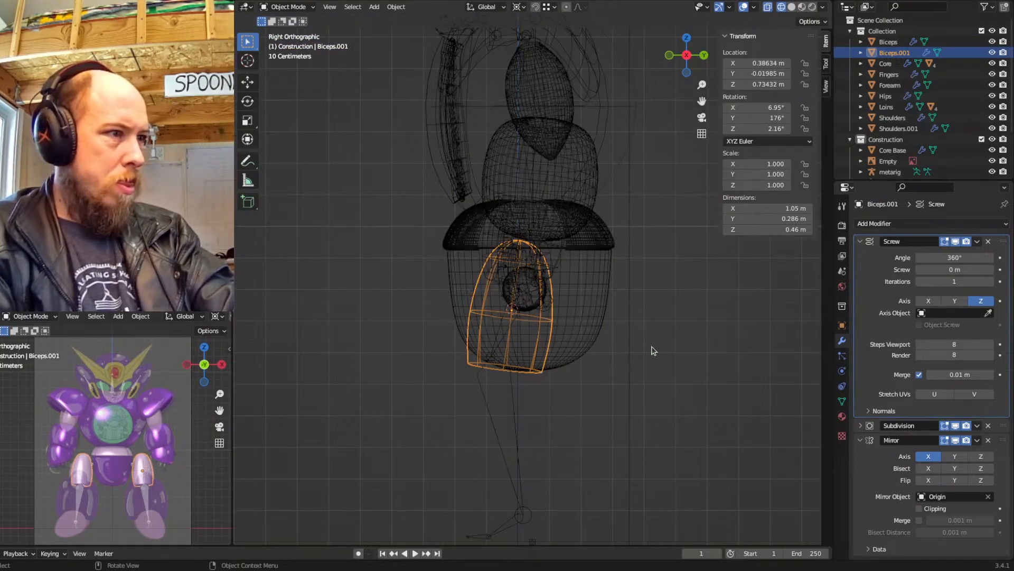
key("r")
key("x")
key("x")
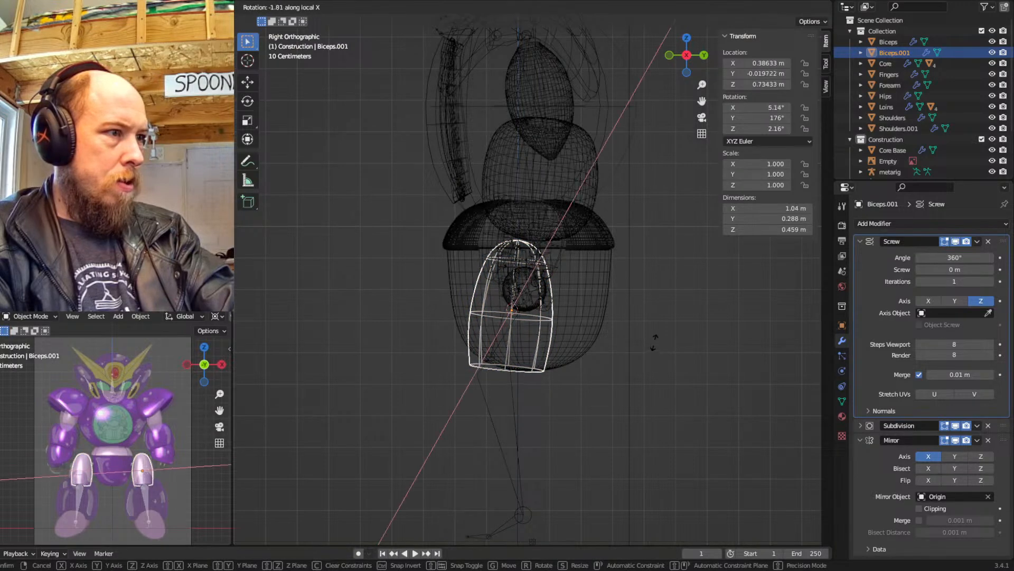
left_click(654, 341)
key("g")
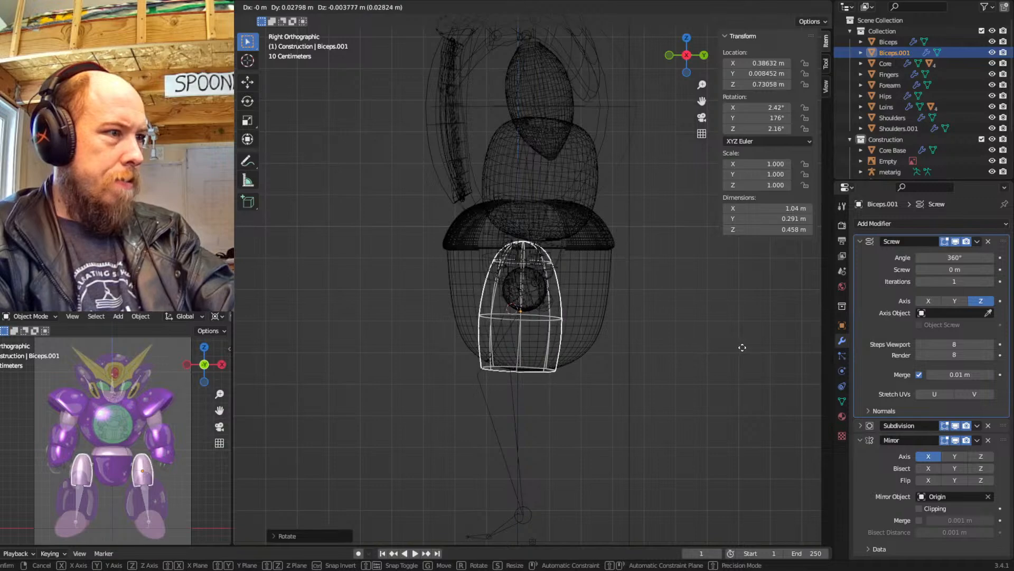
left_click(743, 348)
middle_click_drag(743, 351, 625, 327)
key("KP_1")
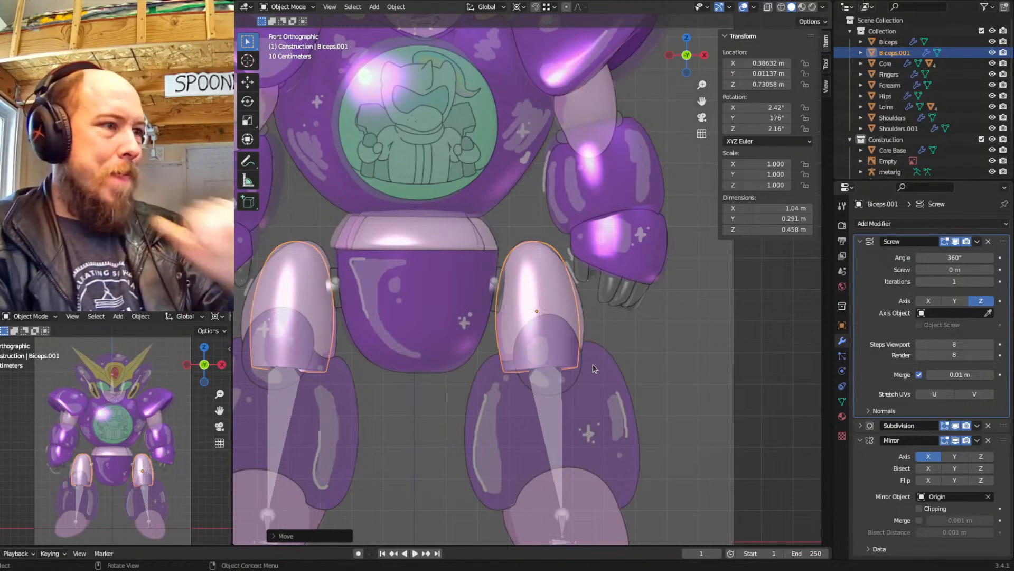
scroll(583, 387, "down", 3)
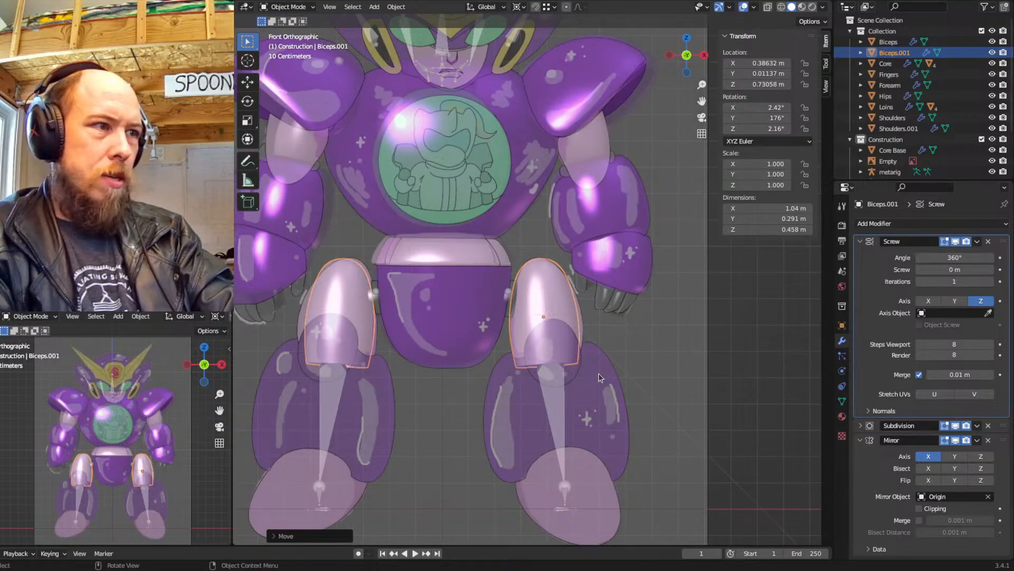
Duplicate the forearm and place the copy over the reference image's lower leg
left_click(646, 199)
middle_click_drag(639, 283, 625, 255, "shift")
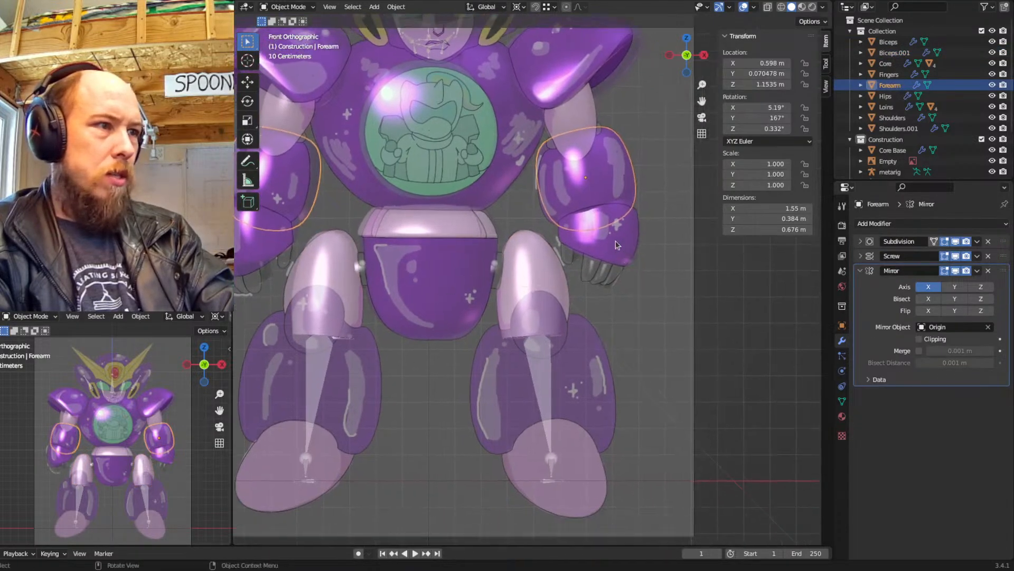
middle_click_drag(594, 216, 593, 219, "shift")
key("shift+d")
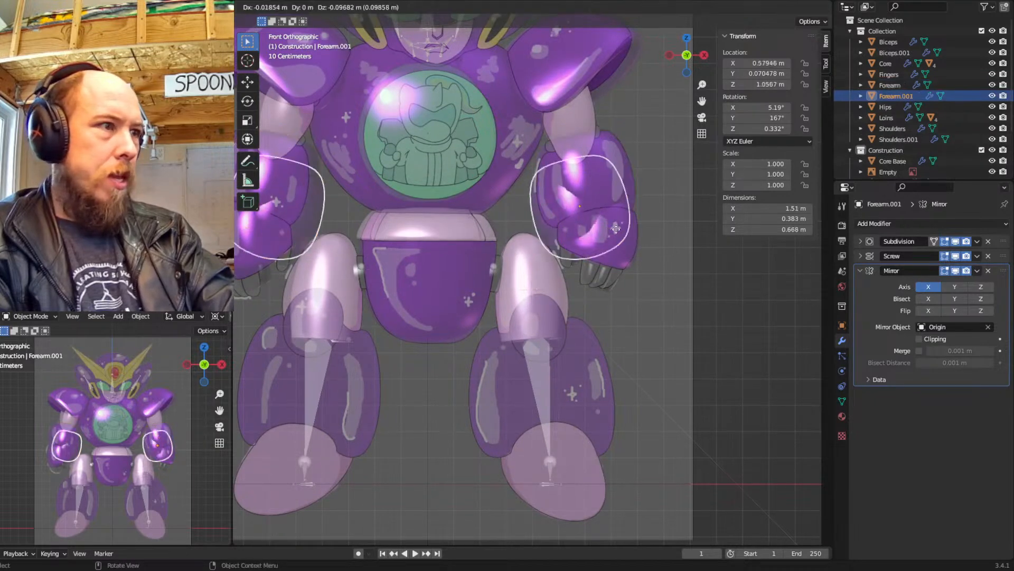
left_click(576, 401)
Rotate the forearm copy to about -3.5°, 178°, -3.5° and move it to about X 0.441 m, Z 0.358 m
key("r")
key("r")
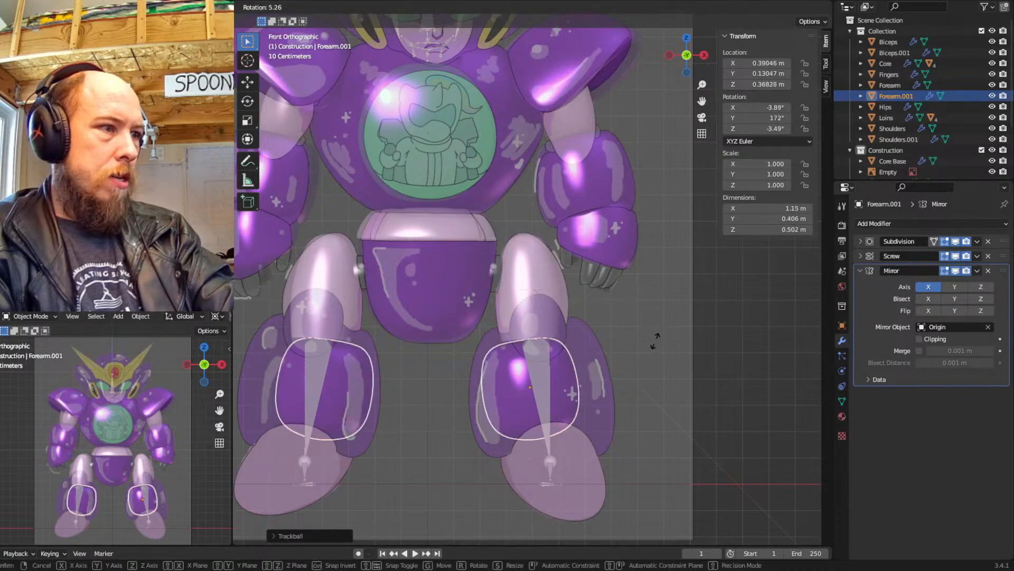
left_click(637, 364)
key("g")
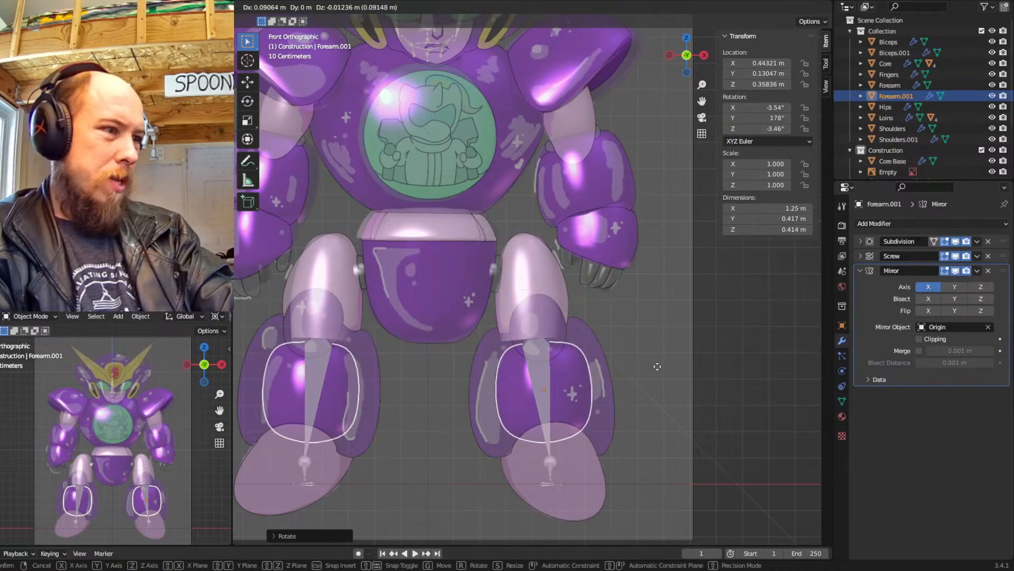
left_click(647, 366)
Move the lower-leg piece along global Y to about 0.006 m, under the thigh
middle_click_drag(657, 369, 526, 358)
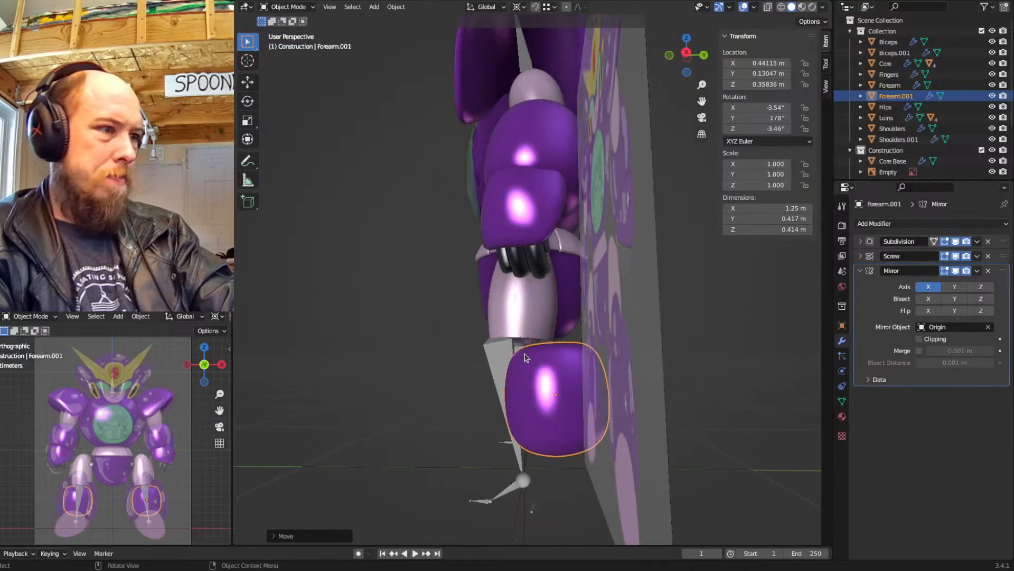
key("g")
key("y")
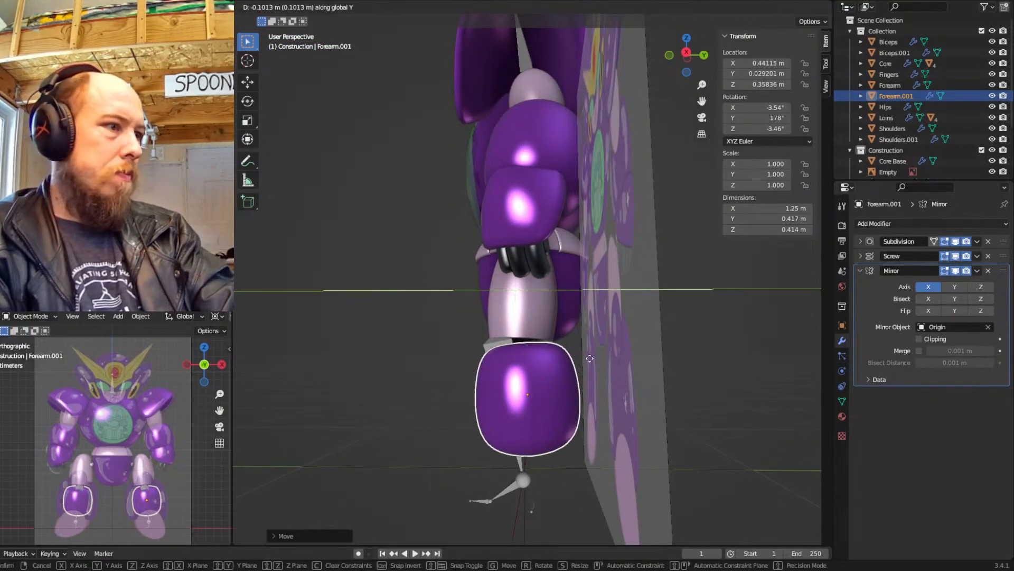
left_click(584, 359)
key("KP_1")
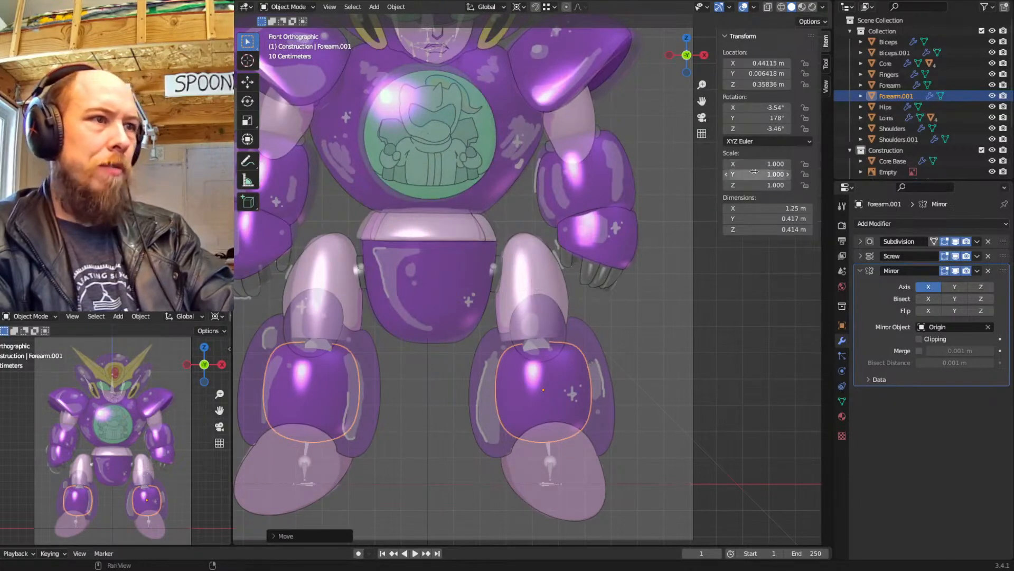
left_click(536, 258)
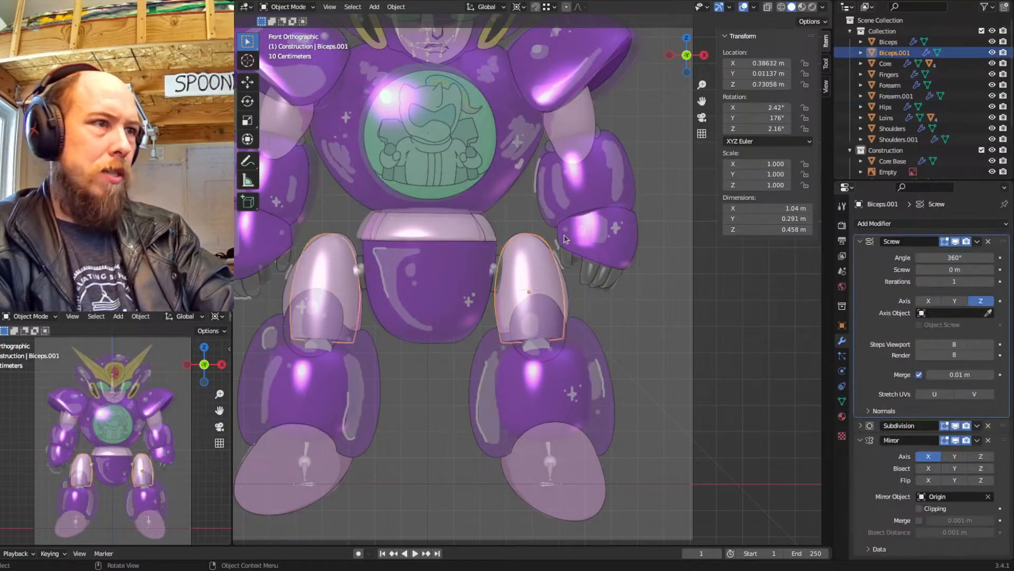
left_click(597, 219)
left_click(569, 112)
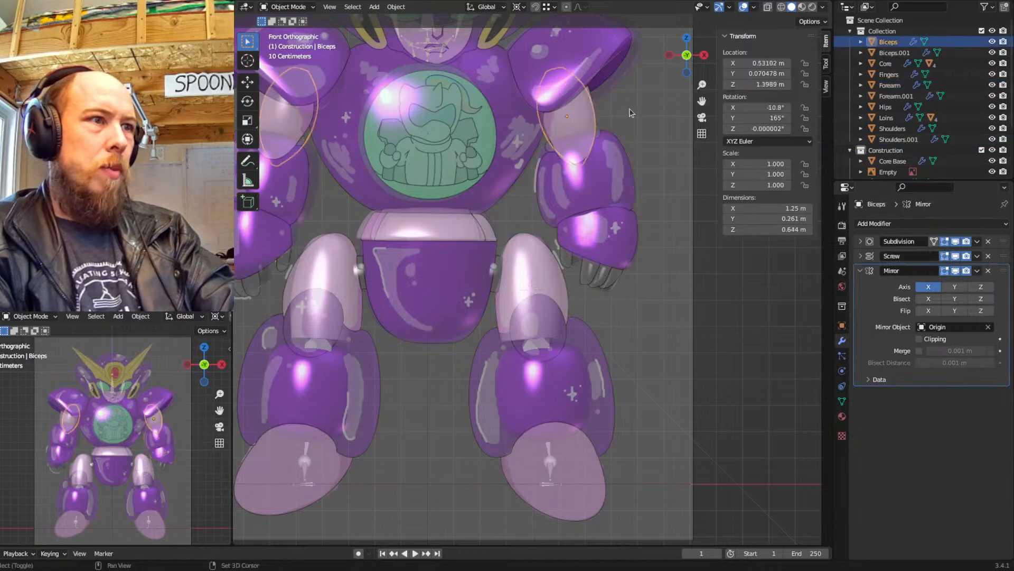
scroll(569, 112, "up", 3, "shift")
left_click(578, 110)
left_click(480, 142)
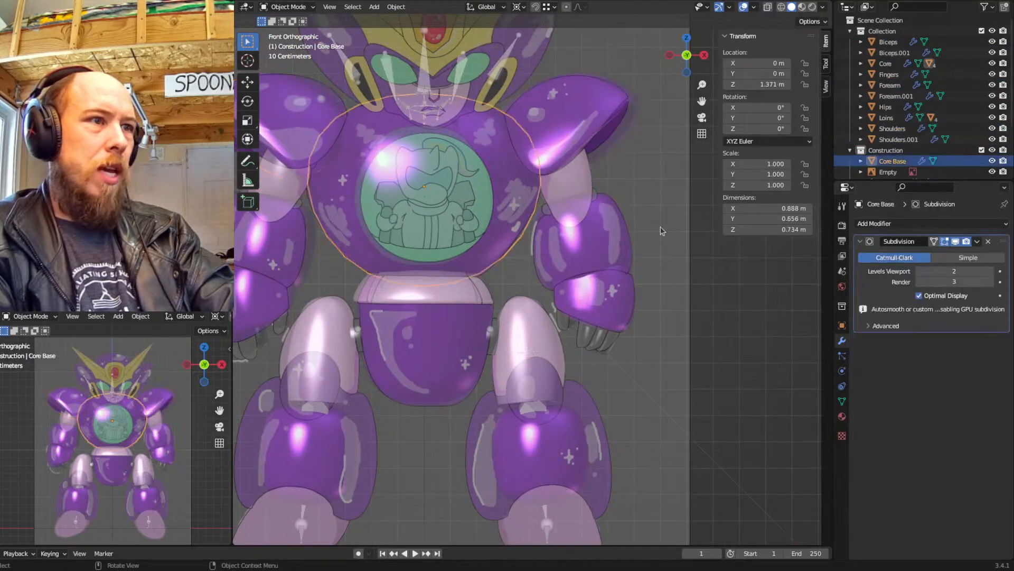
Raise the lower leg's upper profile vertices about 0.094 m and shift the outer one about 0.035 m outward to match the reference
left_click(553, 445)
scroll(553, 445, "down", 6, "shift")
scroll(578, 262, "up", 3)
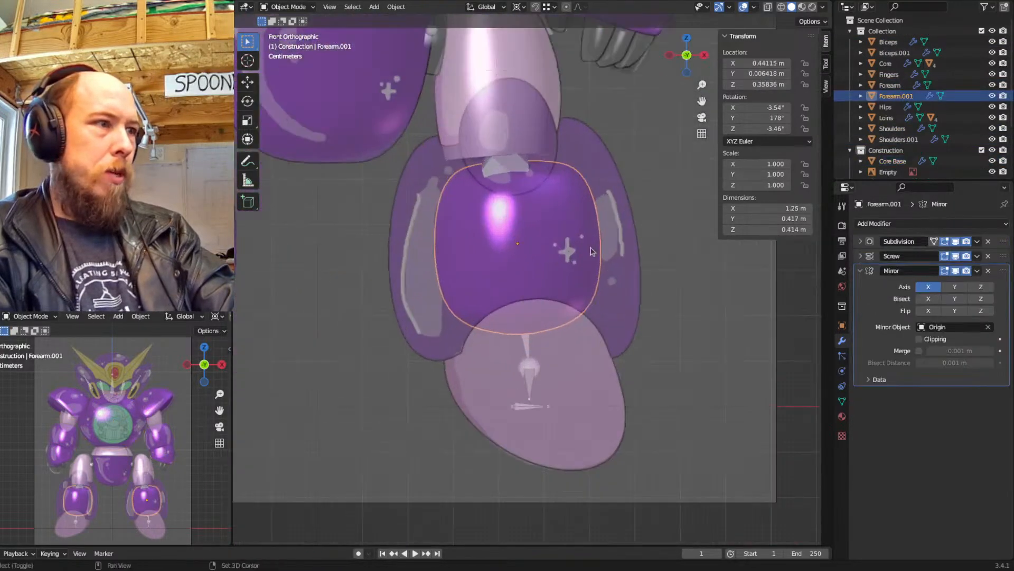
scroll(530, 233, "up", 1)
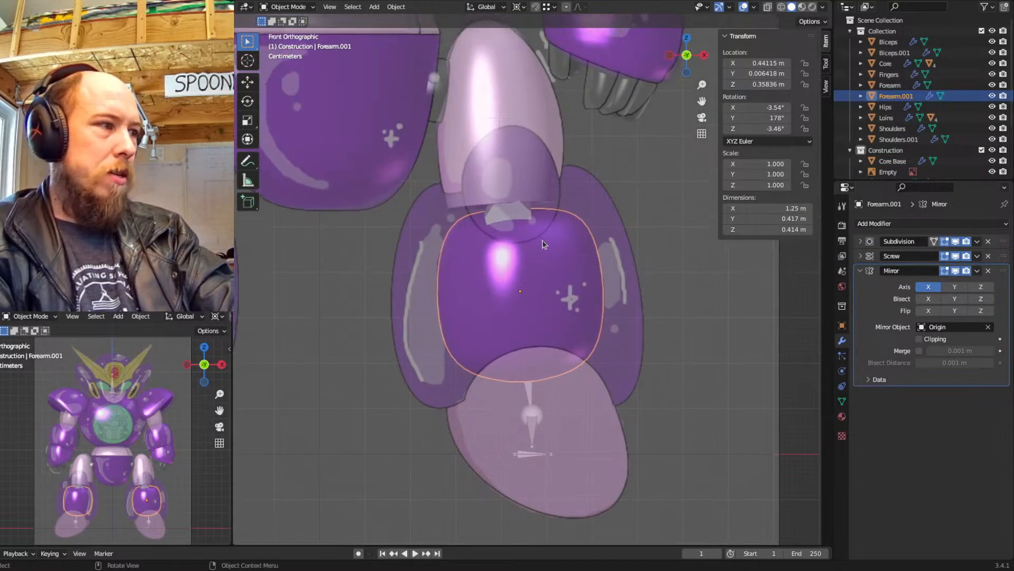
key("Tab")
left_click_drag(639, 178, 511, 233)
key("g")
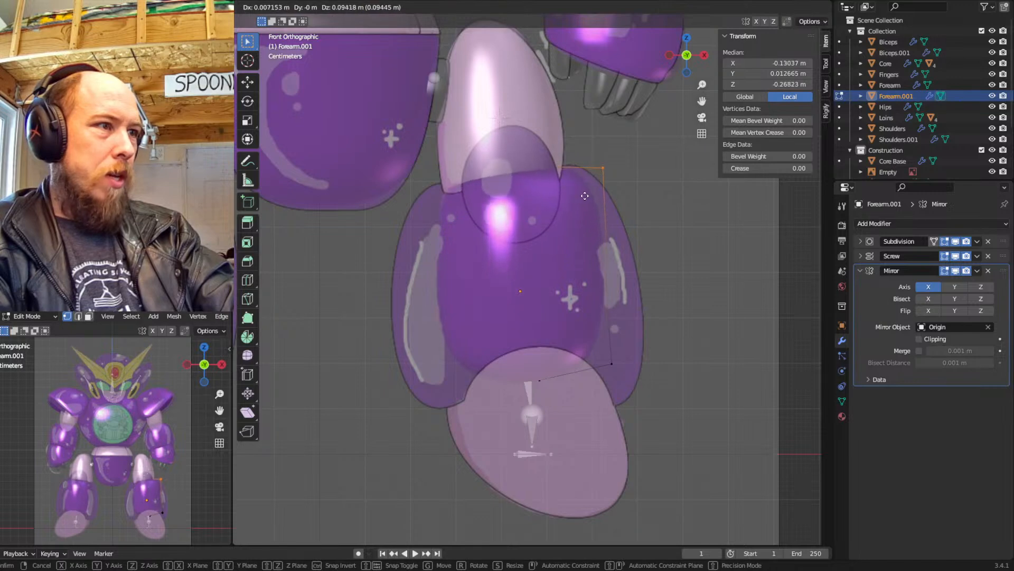
left_click(585, 196)
left_click_drag(634, 144, 578, 220)
key("g")
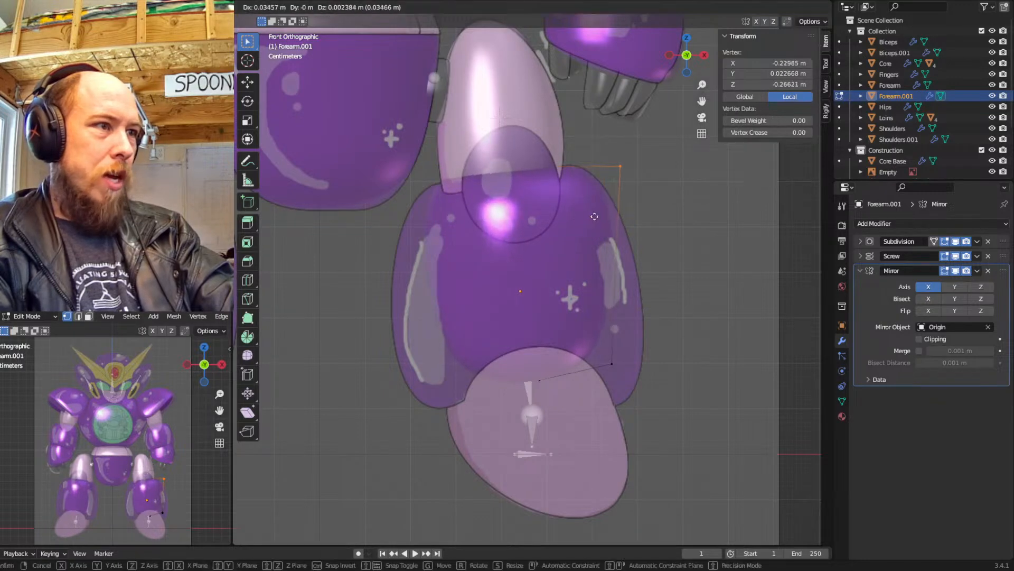
left_click(594, 216)
Move the lower leg's bottom profile vertices about 0.098 m outward and 0.078 m down, and adjust the outer corner to the reference outline
left_click_drag(643, 320, 528, 407)
key("g")
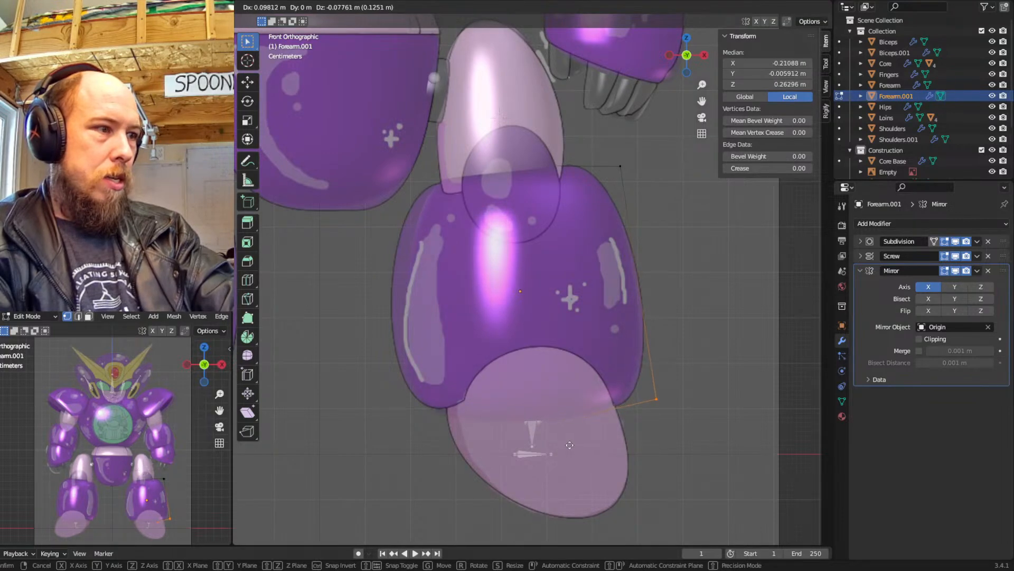
left_click(570, 444)
left_click(662, 408)
key("g")
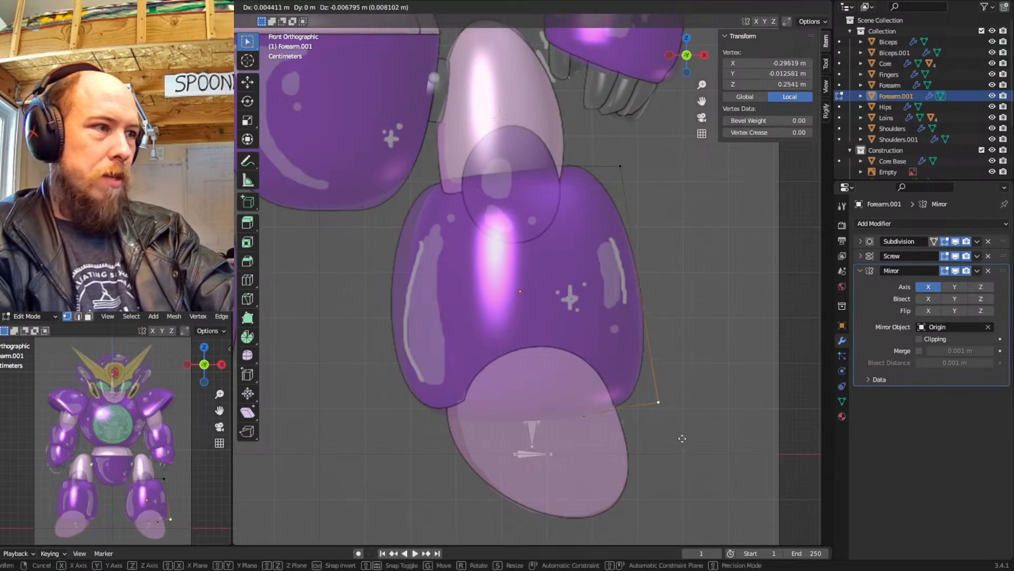
left_click(682, 438)
Reposition the whole lower-leg piece to about X 0.429 m, Z 0.358 m over the reference
key("Tab")
key("g")
left_click(516, 275)
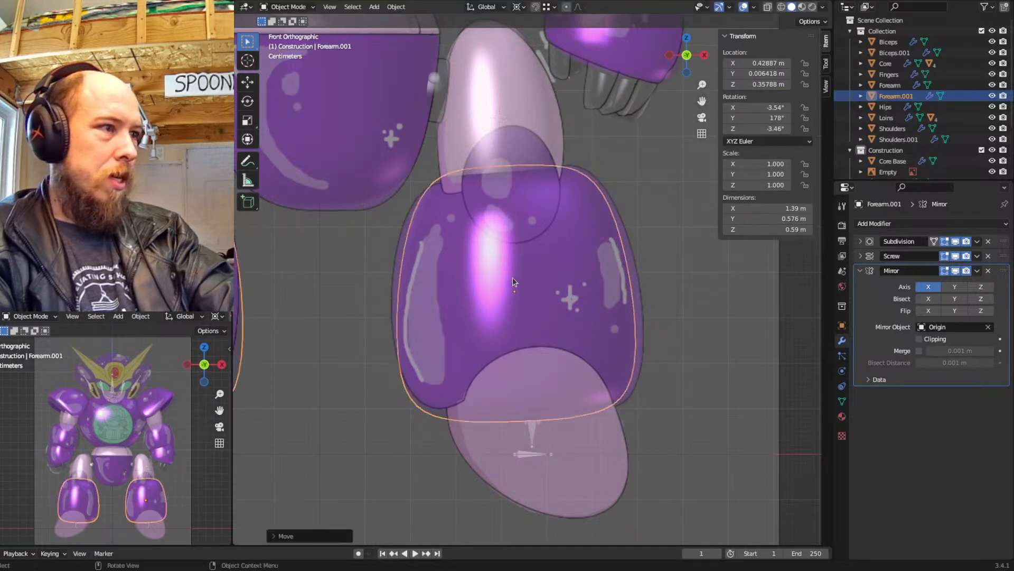
scroll(453, 268, "down", 3)
key("Tab")
key("Tab")
Move the reference image to about X 0.014 m, Z 1.128 m to line up with the legs
left_click(499, 357)
key("g")
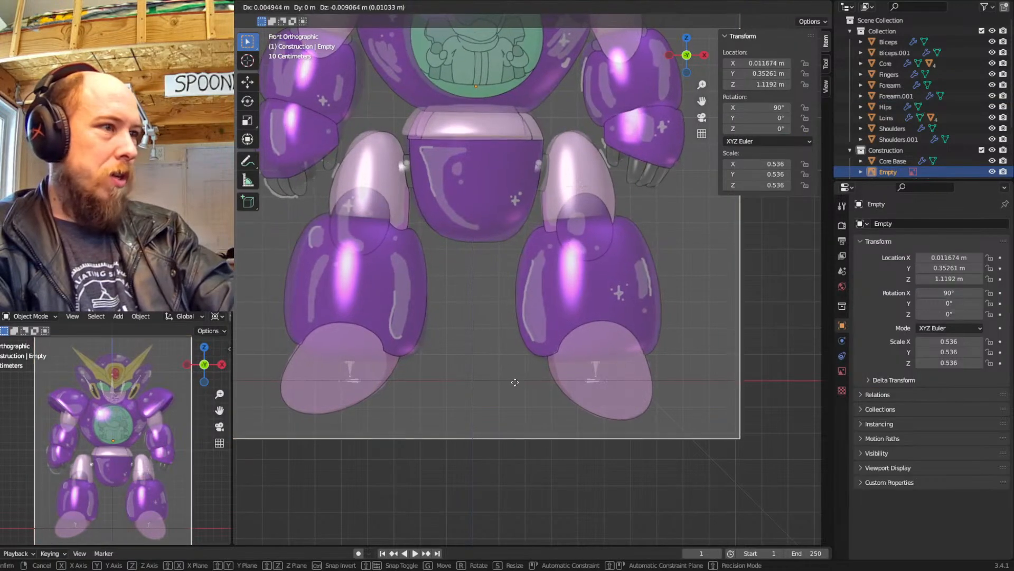
left_click(541, 384)
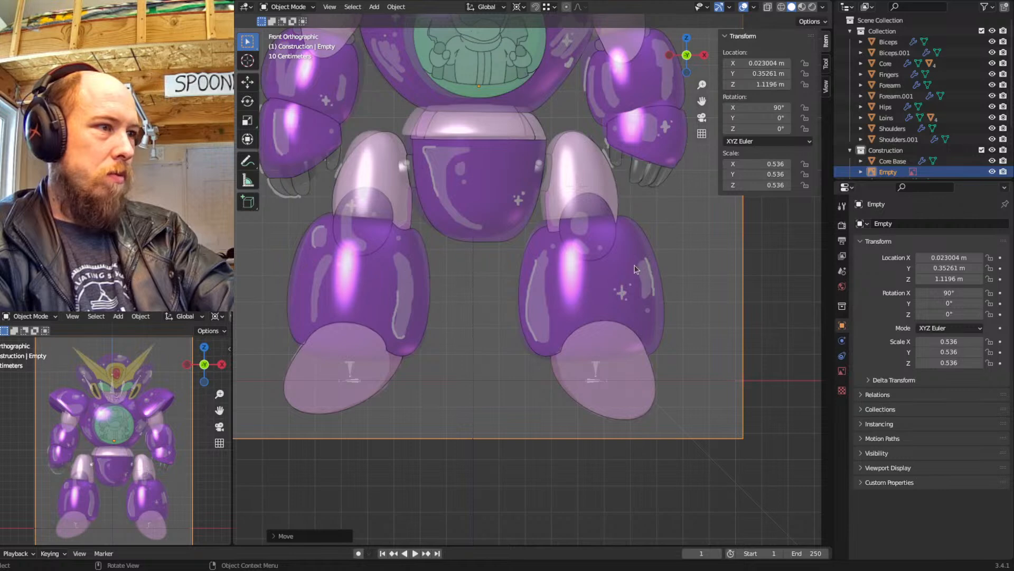
key("g")
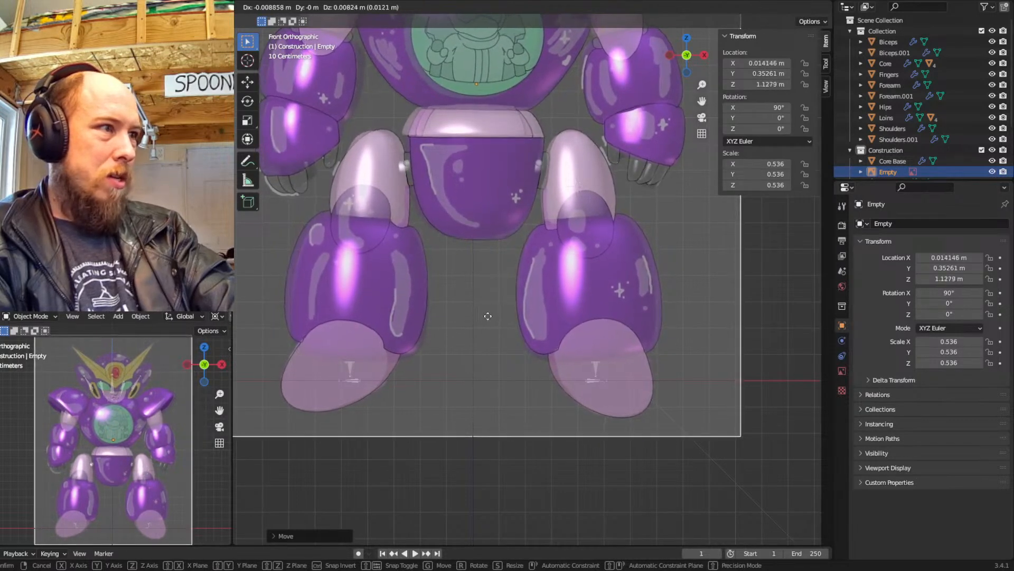
left_click(487, 319)
Fine-tune the lower leg's upper and lower outer corner vertices against the reference outline
scroll(538, 300, "up", 1)
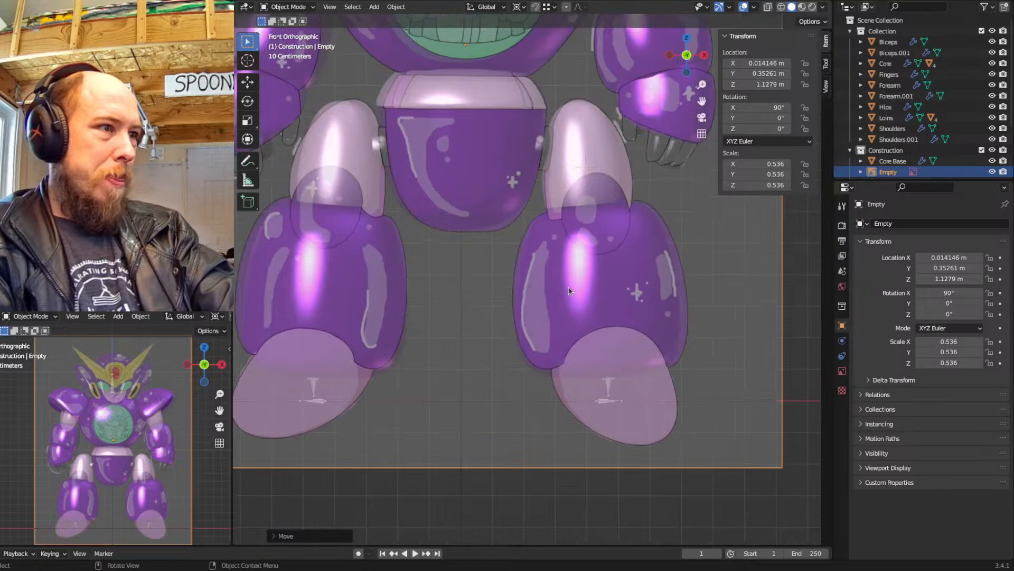
left_click(571, 287)
key("Tab")
middle_click_drag(605, 290, 648, 312, "shift")
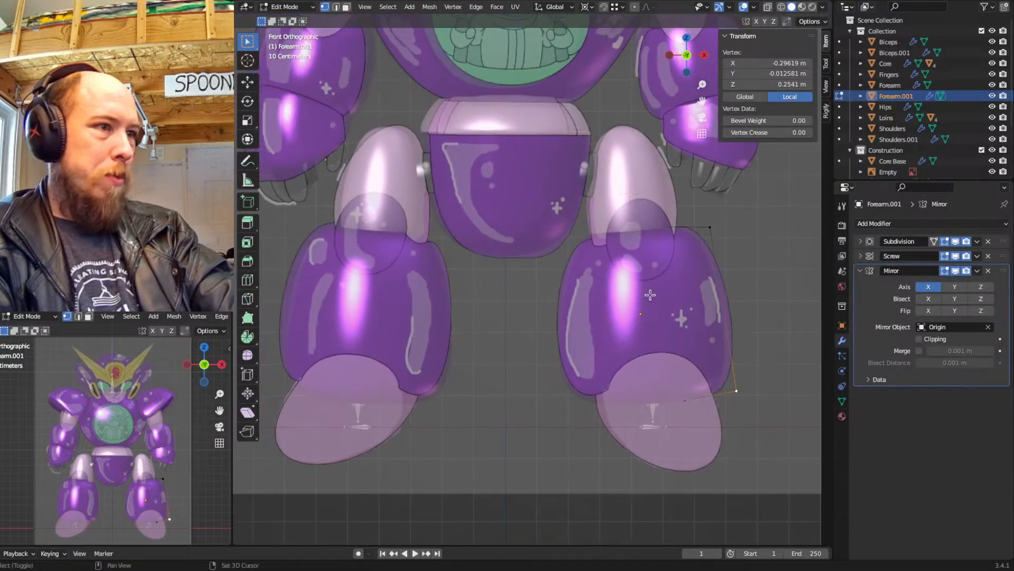
left_click(710, 228)
key("g")
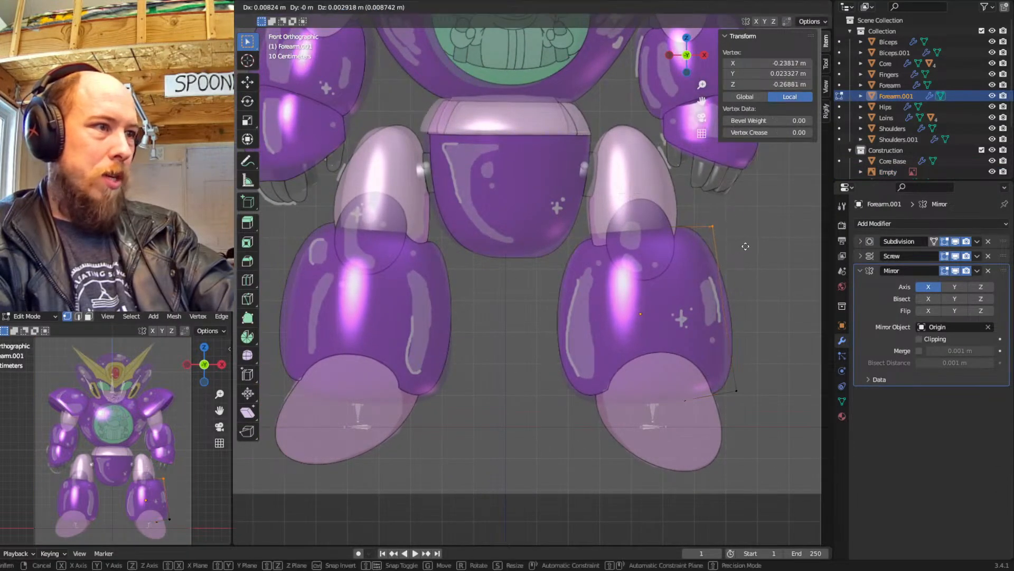
left_click(759, 266)
left_click_drag(721, 350, 762, 405)
key("g")
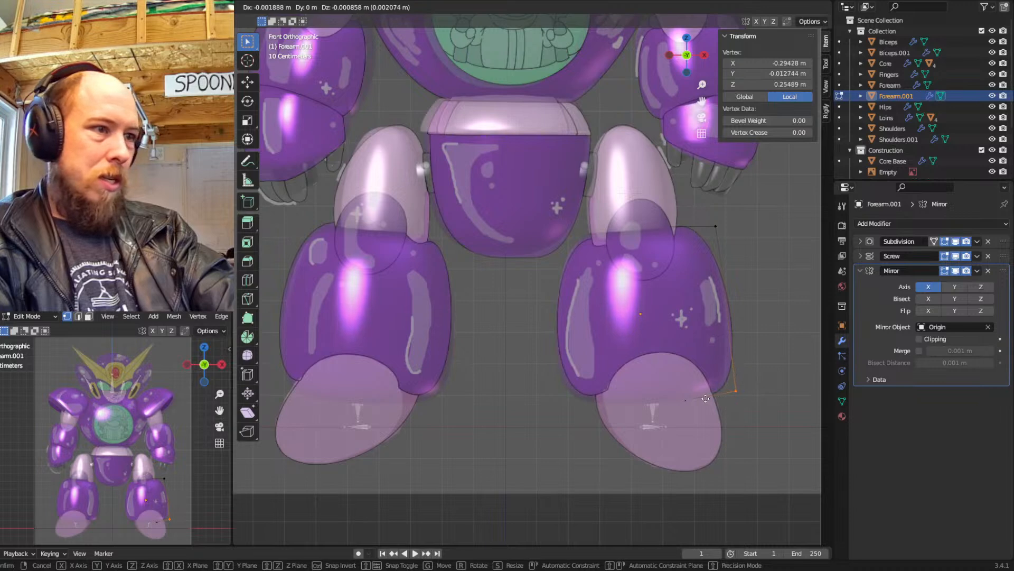
left_click(728, 396)
Tilt the lower-leg piece in the front view to a Y rotation of about 176°
key("Tab")
key("r")
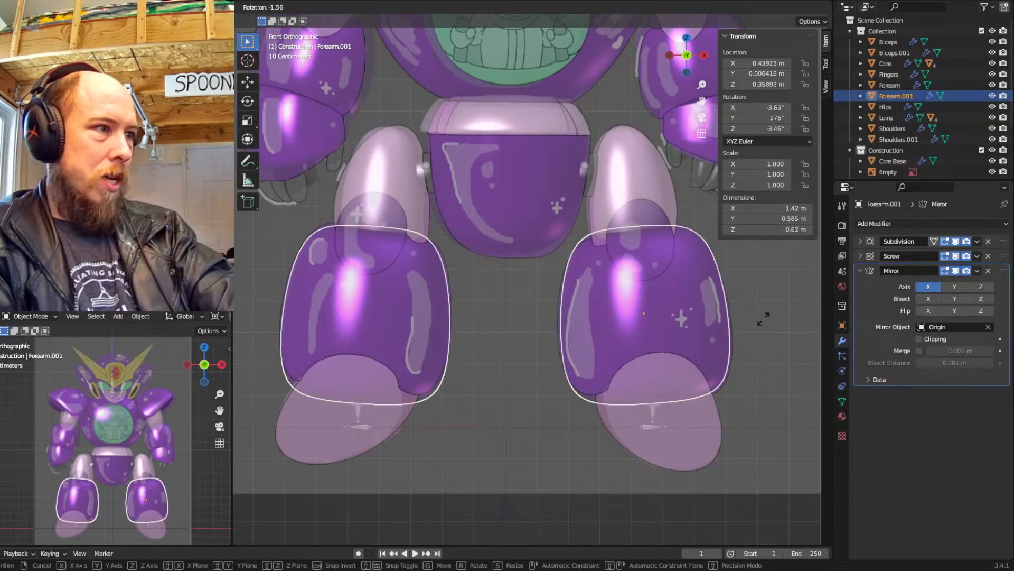
right_click(766, 319)
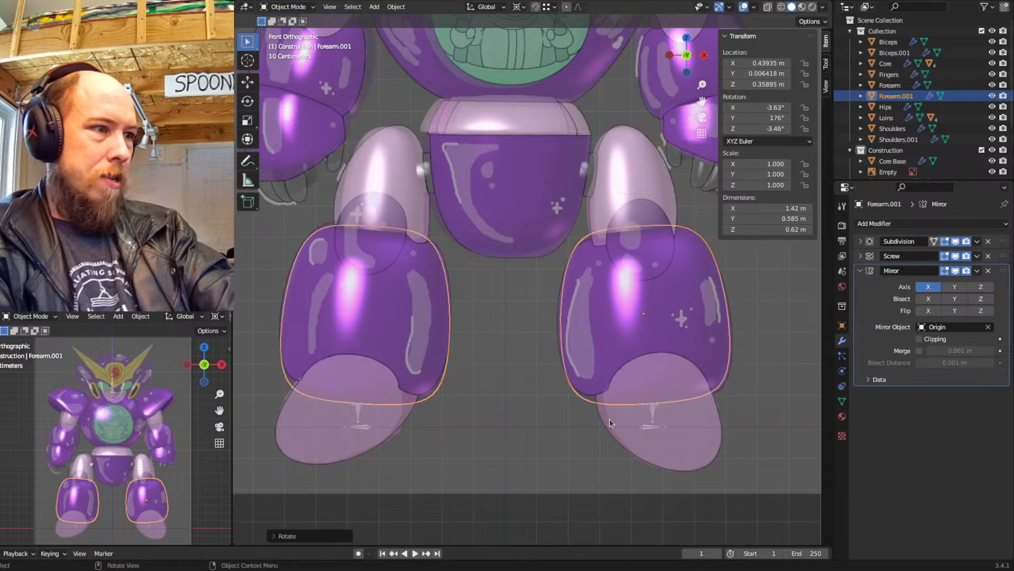
Adjust the lower leg's bottom profile vertices in see-through display to follow the reference's lower edge
key("Tab")
left_click(692, 397)
key("alt+z")
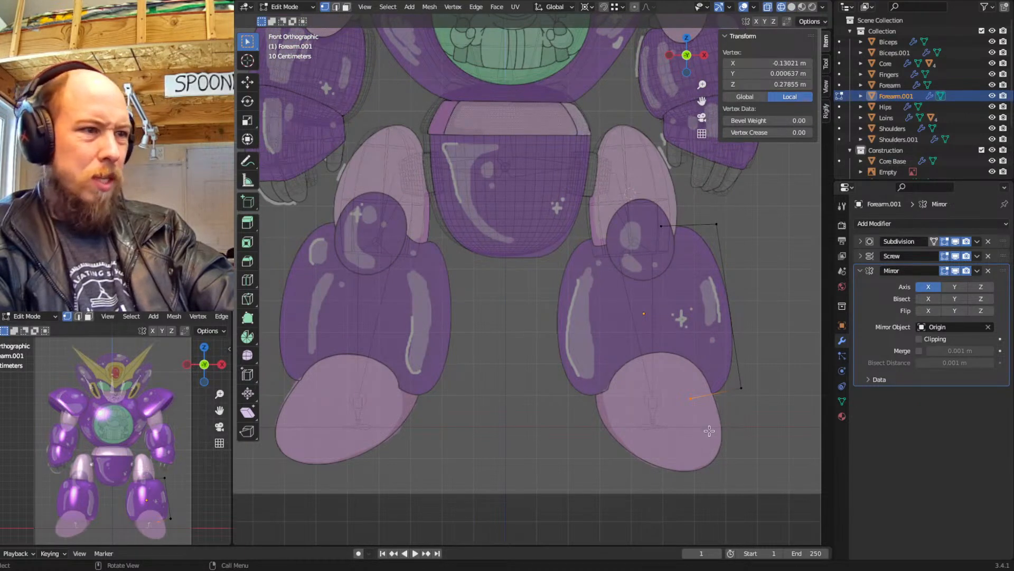
key("g")
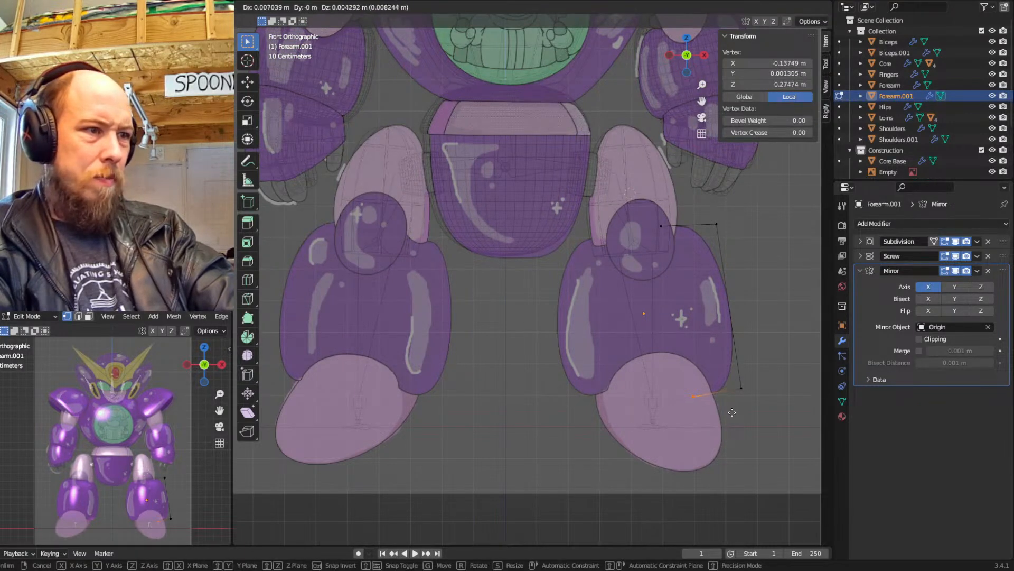
left_click(685, 425)
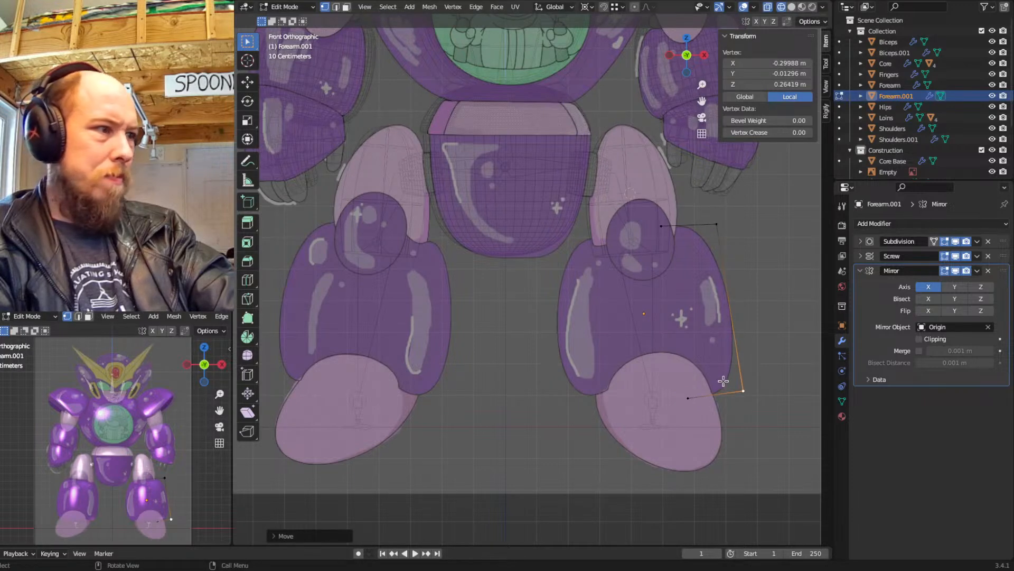
key("Tab")
key("shift+z")
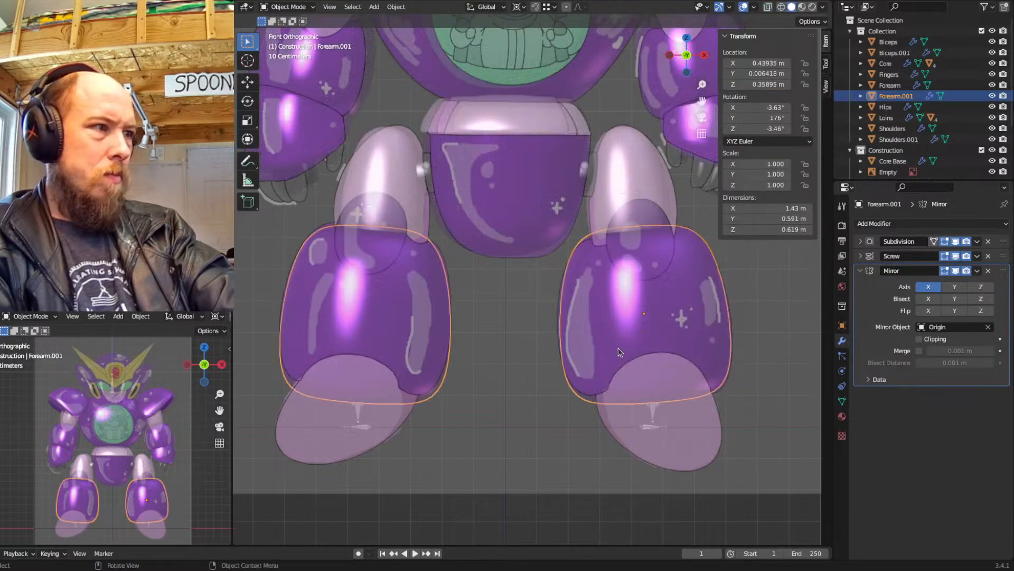
Move the lower-leg piece along global Y to about 0.046 m in the wireframe side view
scroll(618, 352, "down", 2)
mouse_move(618, 353)
middle_mouse_down()
mouse_move(491, 351)
mouse_move(522, 364)
mouse_move(582, 328)
middle_mouse_up()
key("shift+z")
key("KP_3")
scroll(551, 353, "up", 1)
key("g")
key("x")
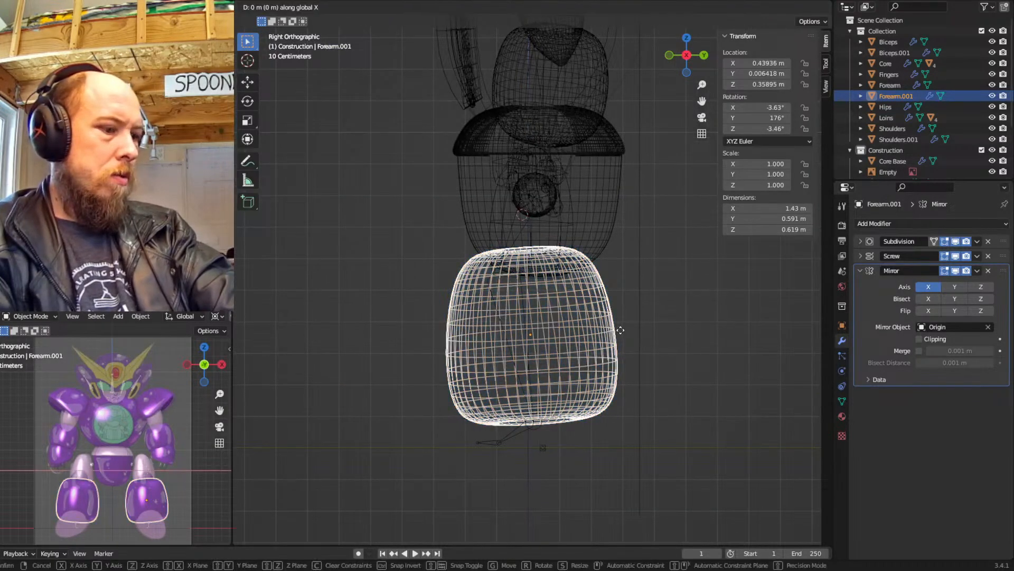
key("y")
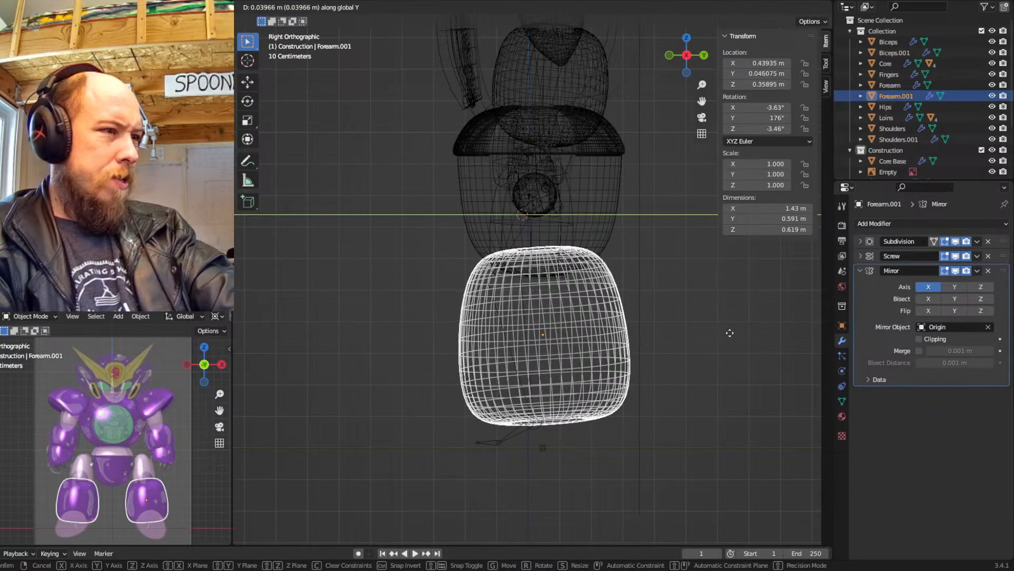
left_click(729, 333)
key("shift+z")
key("KP_1")
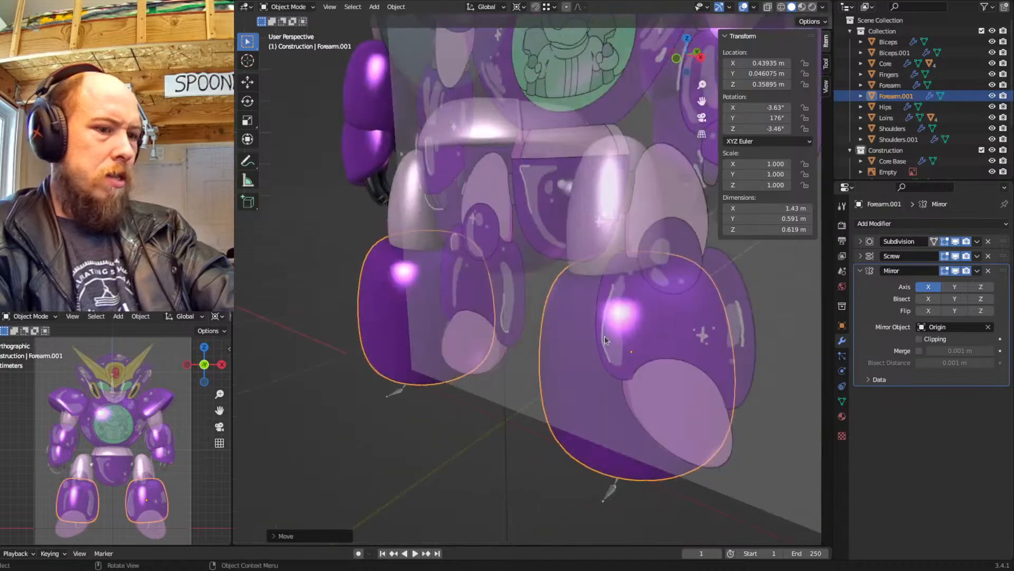
Duplicate the shoulder armor, place the copy over the lower leg at about X 0.404 m, Z 0.248 m, and clear its rotation
scroll(604, 334, "up", 4, "shift")
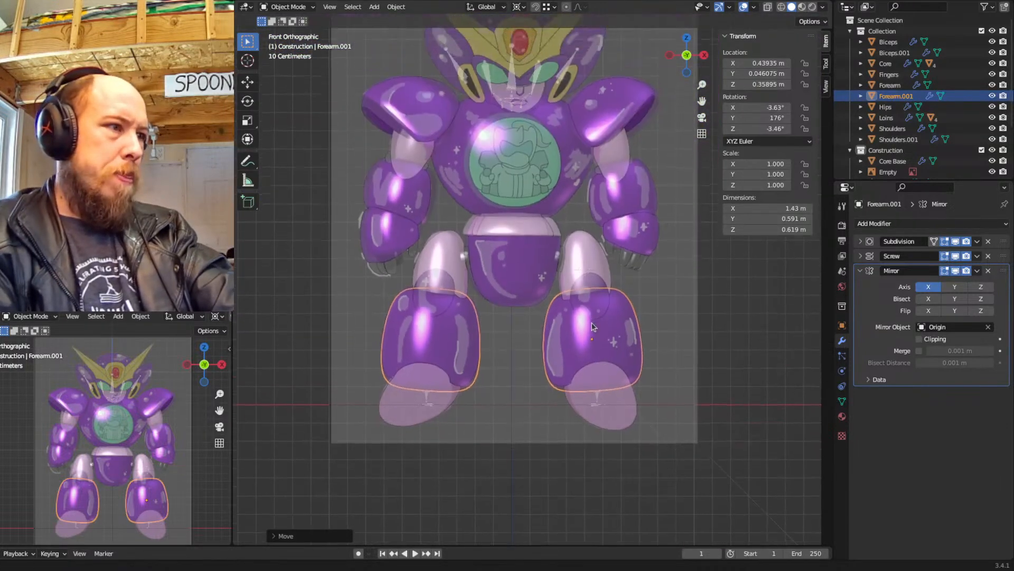
scroll(592, 338, "up", 2, "shift")
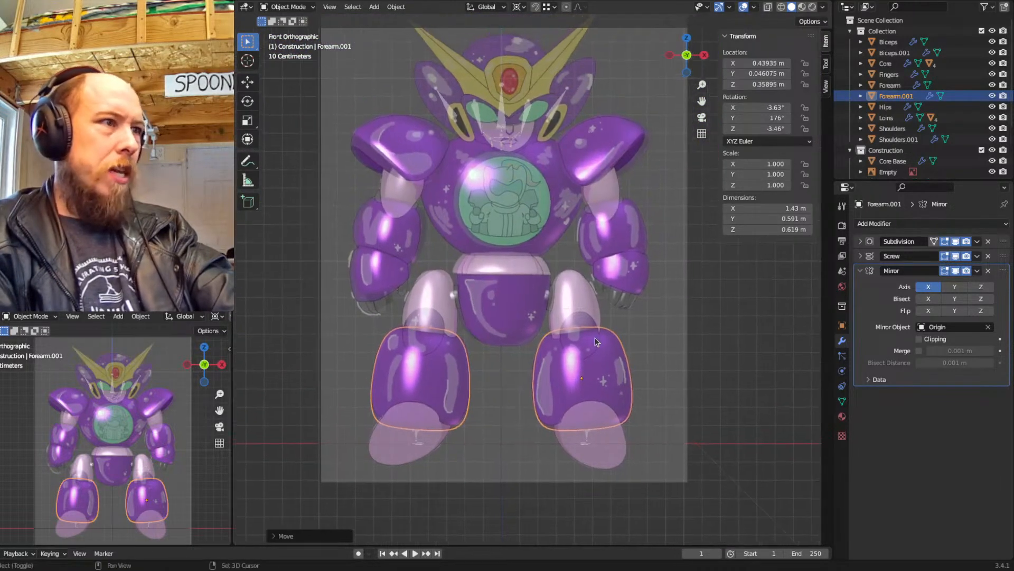
left_click(634, 138)
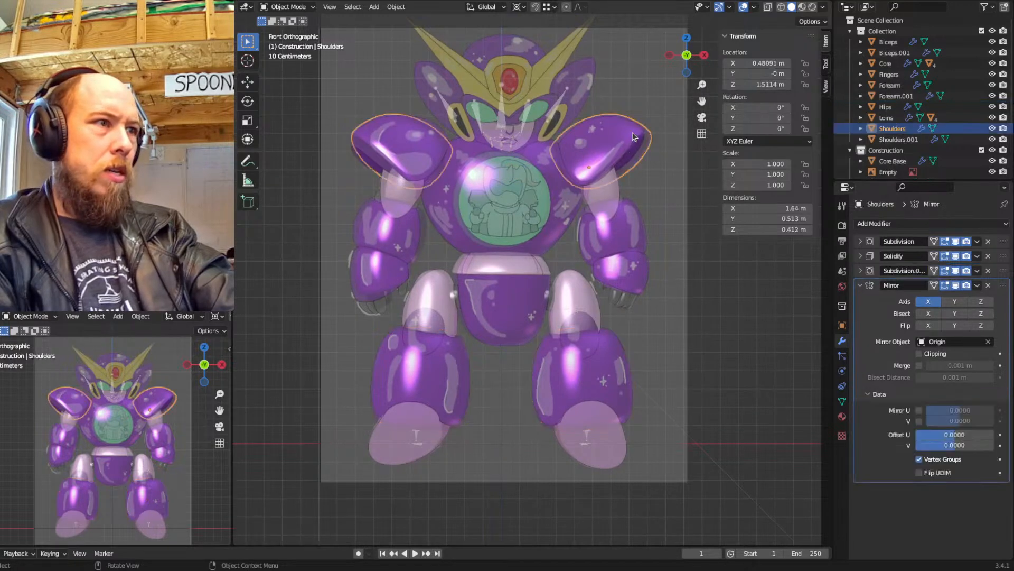
middle_click_drag(626, 205, 614, 206, "shift")
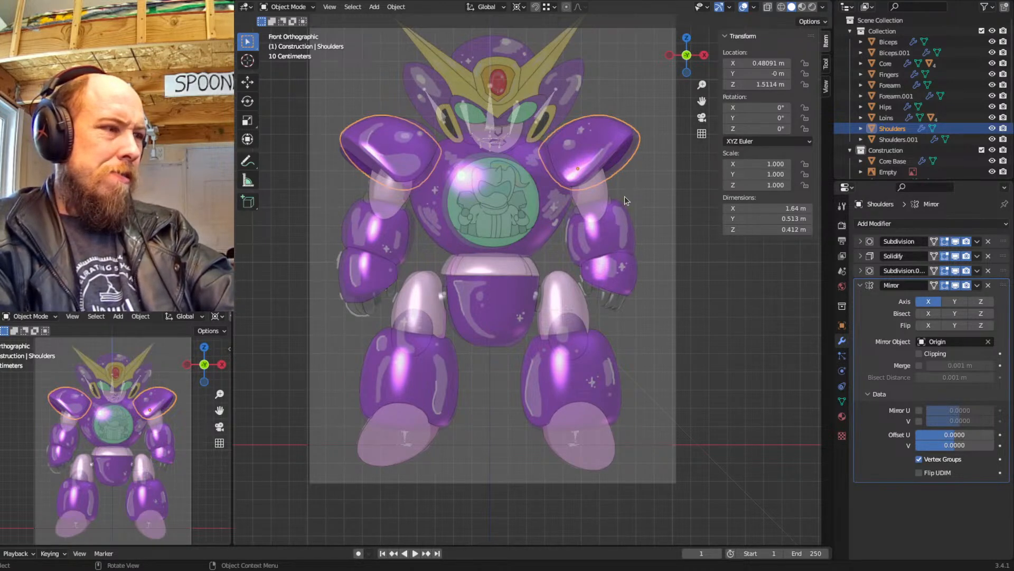
key("shift+d")
left_click(611, 417)
key("alt+r")
Rotate the shoulder copy's entire mesh upright and move it over the lower leg
key("Tab")
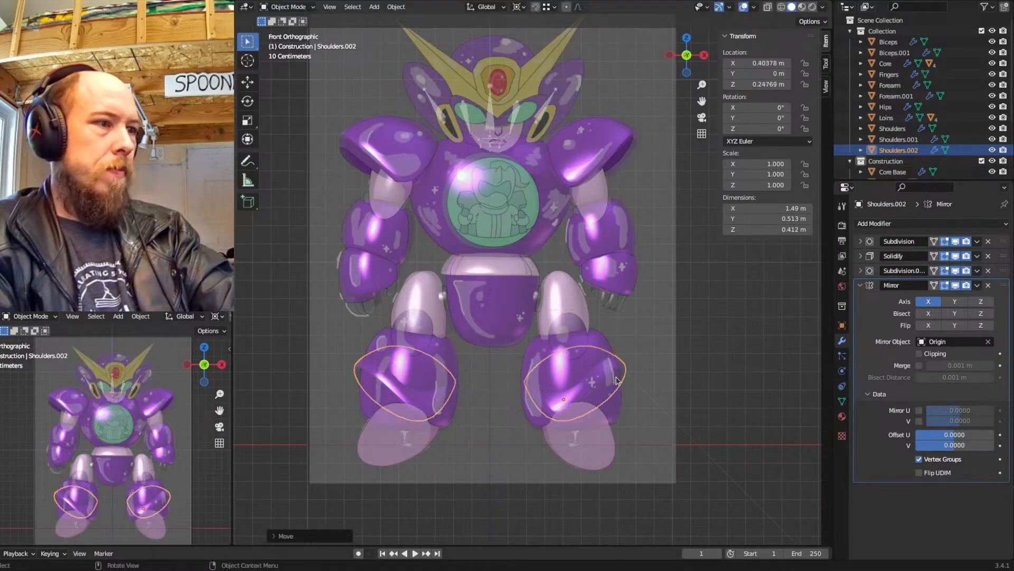
key("a")
key("r")
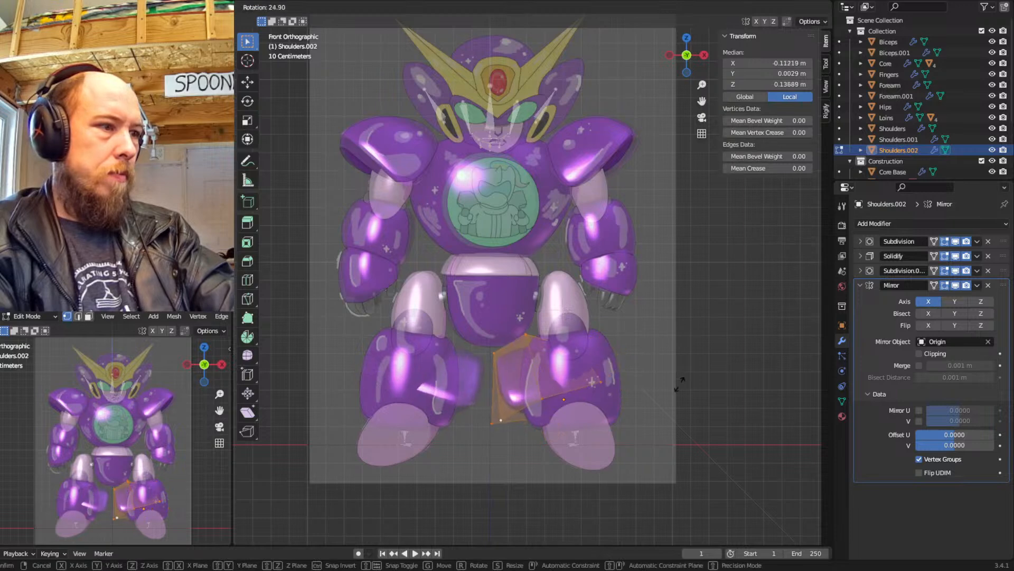
left_click(659, 414)
key("g")
left_click(715, 422)
Flatten the shoulder copy's bottom rim with a Z scale of 0 and move the rim down about 0.50 m along global Z
key("shift+z")
left_click_drag(661, 397, 499, 457)
key("s")
key("z")
key("0")
left_click(680, 423)
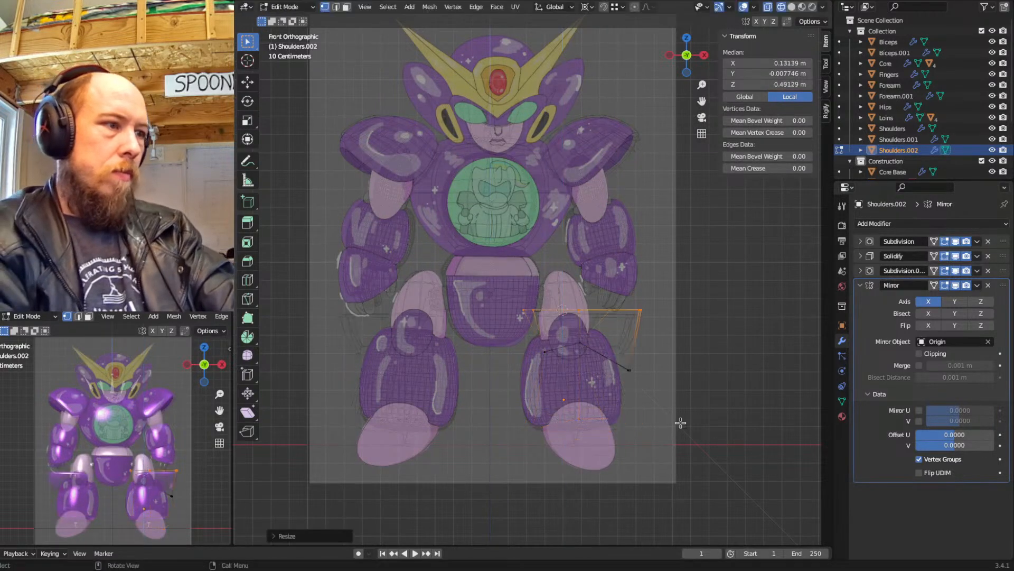
key("g")
key("z")
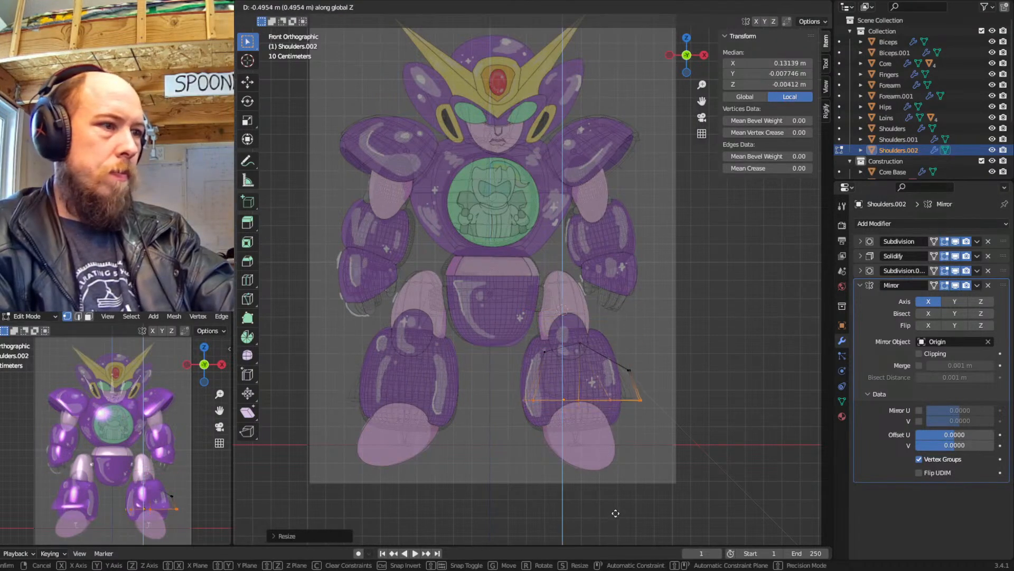
left_click(616, 515)
Move the shoulder copy's inner side vertices out to the lower leg's inner edge in the reference
left_click_drag(567, 338, 507, 421)
key("g")
left_click(553, 375)
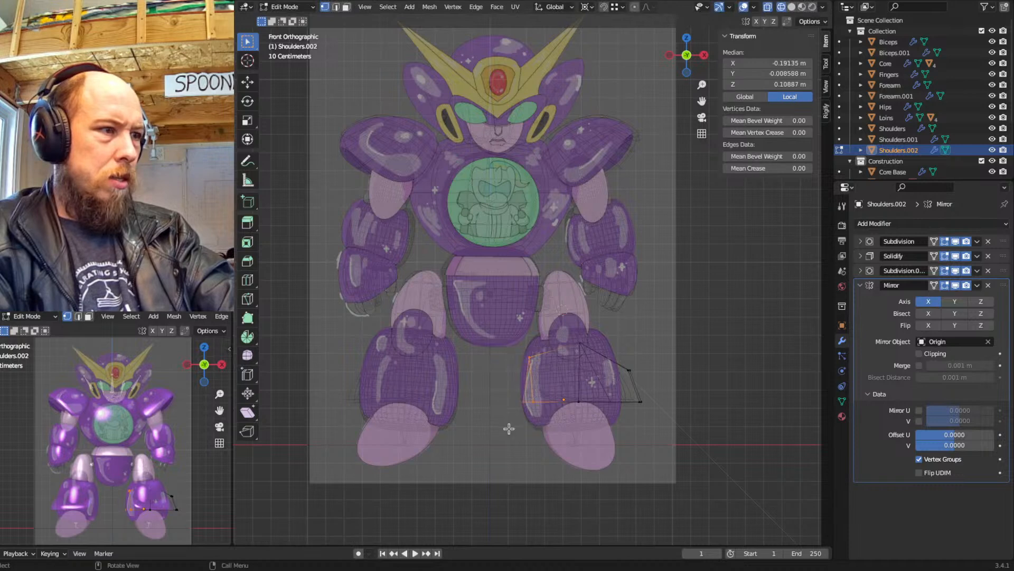
Set the edge crease of the shoulder copy's bottom rim to 1
left_click_drag(659, 394, 514, 441)
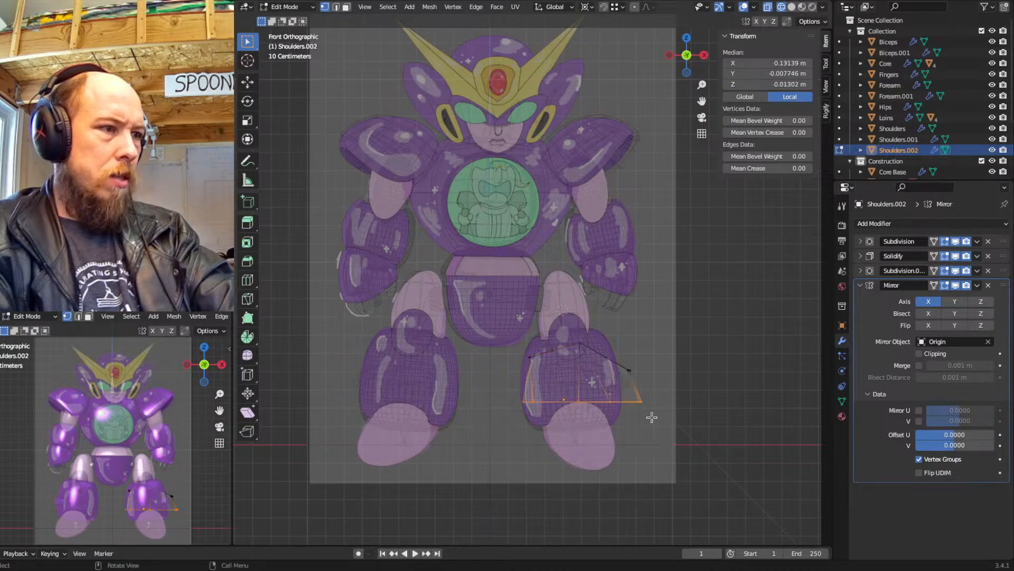
middle_click_drag(654, 430, 671, 377)
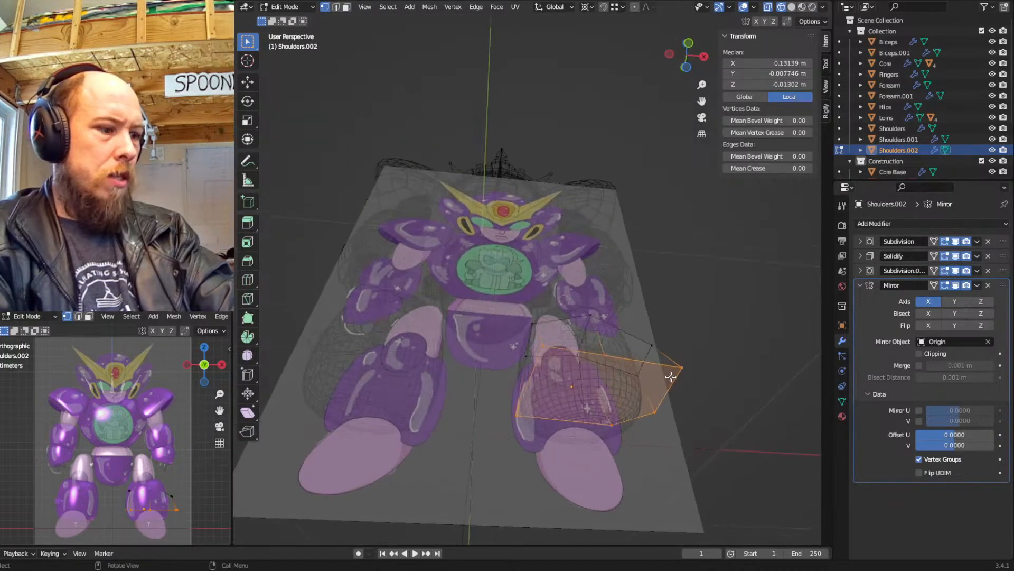
key("shift+e")
type("1")
key("Return")
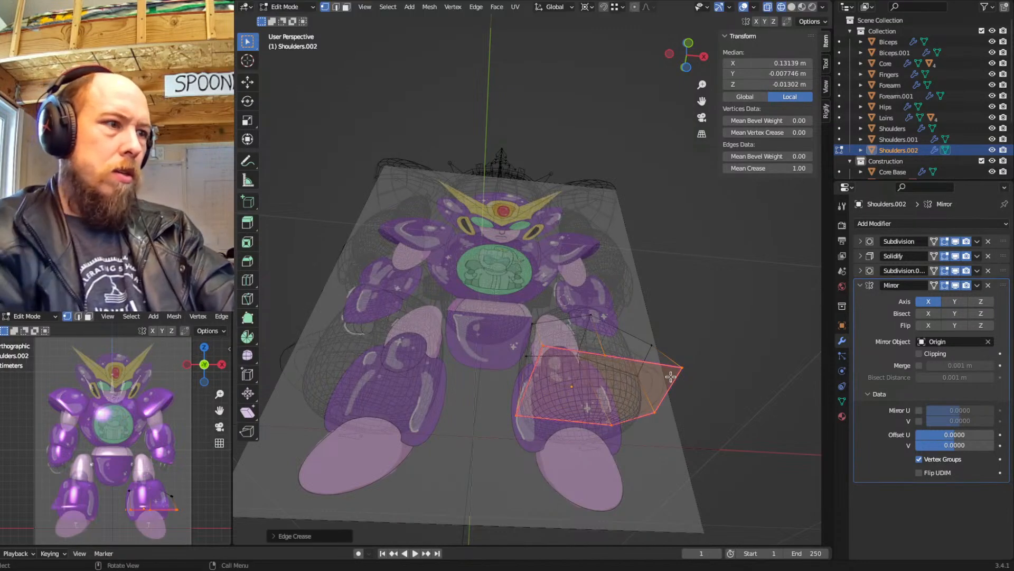
Remove the Solidify modifier and the second Subdivision modifier from the shoulder copy
key("shift+z")
mouse_move(672, 367)
middle_mouse_down()
mouse_move(625, 372)
mouse_move(666, 385)
middle_mouse_up()
key("Tab")
key("shift+z")
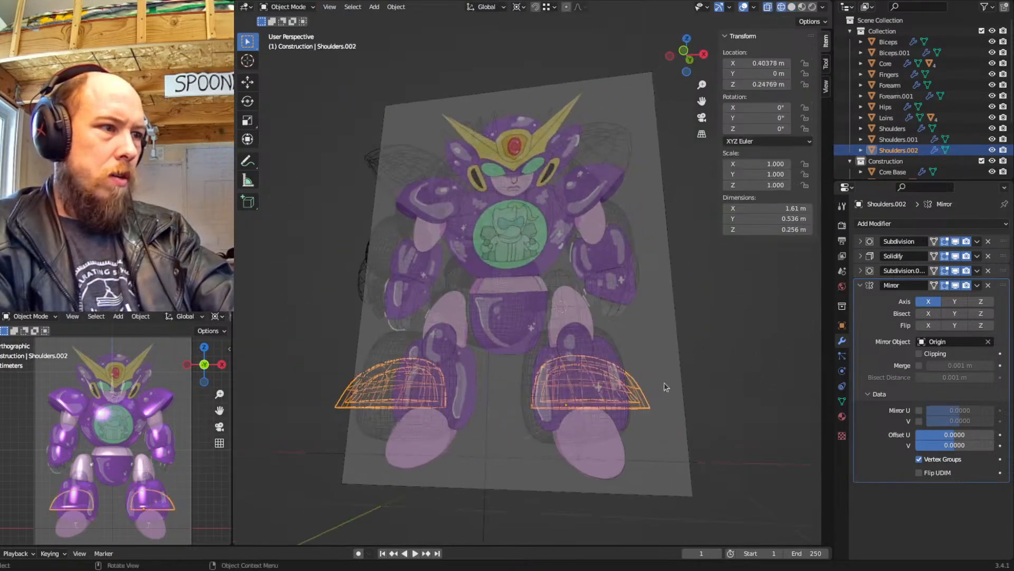
left_click(989, 257)
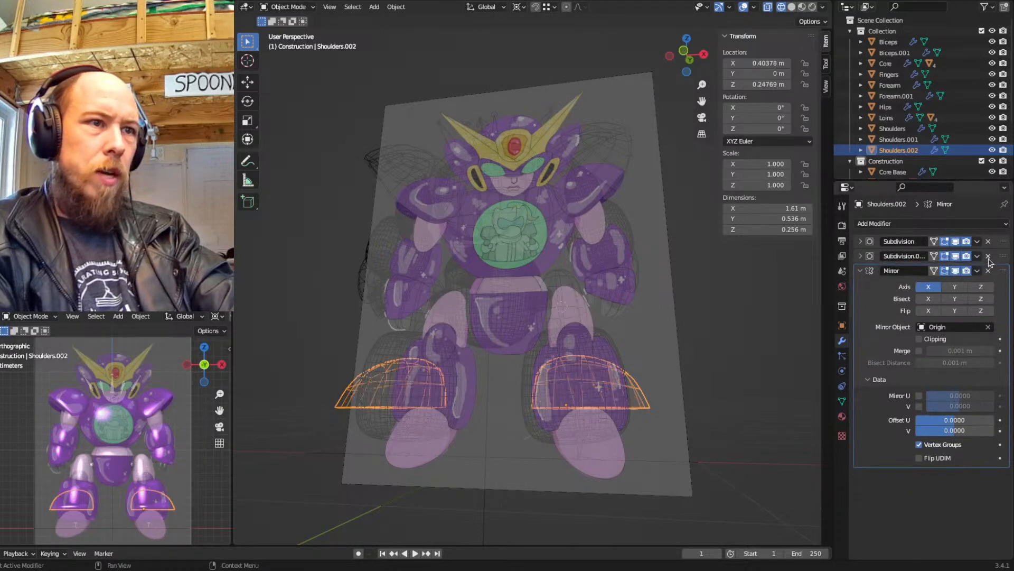
left_click(988, 257)
Set the shoulder copy's remaining Subdivision modifier to viewport level 2 and render level 3
left_click(860, 241)
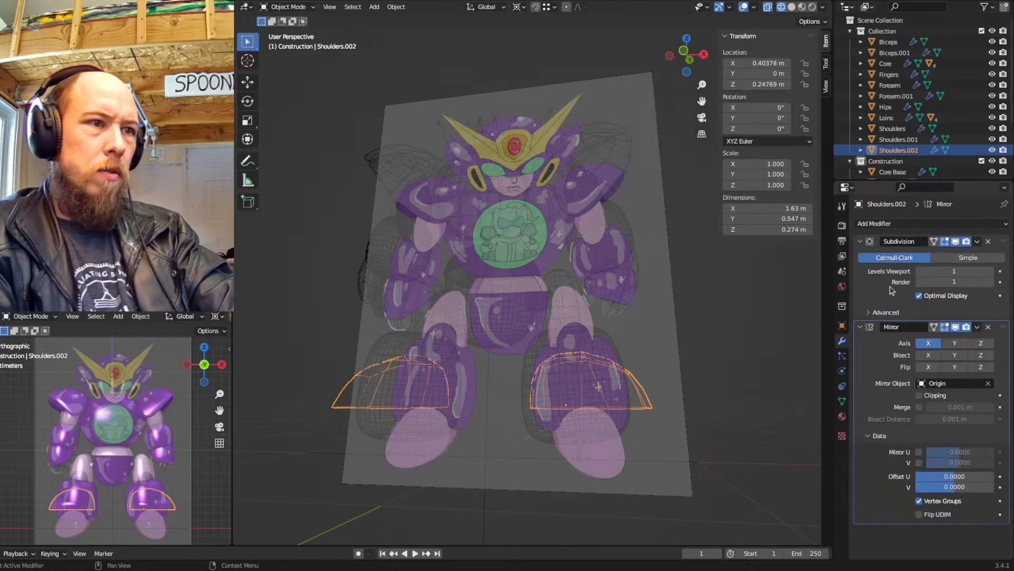
left_click(992, 272)
left_click(992, 282)
left_click(991, 282)
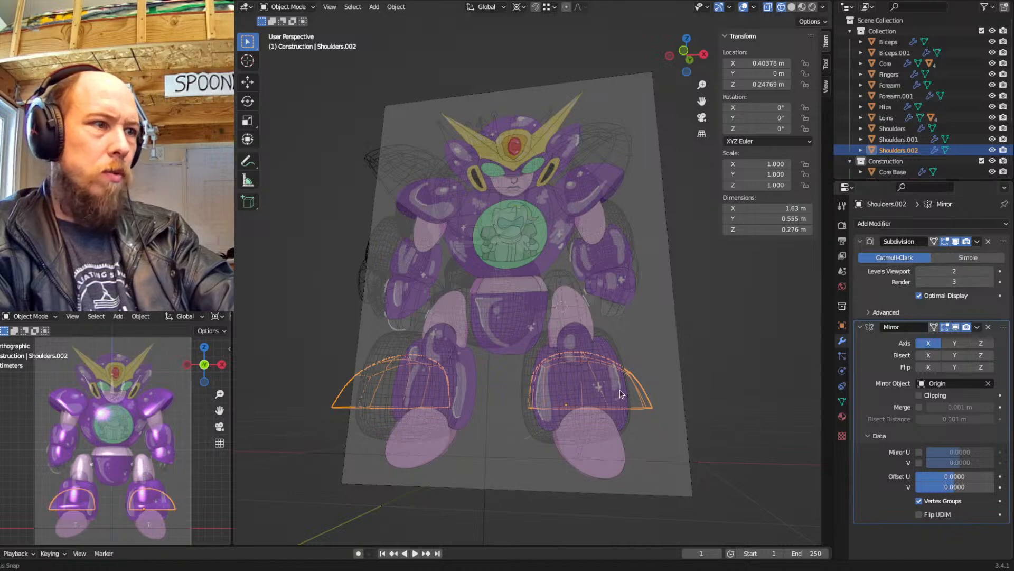
Rotate the whole shoulder copy 90 degrees in the top view, giving a Z rotation of -90°
middle_click_drag(619, 389, 607, 418)
key("KP_7")
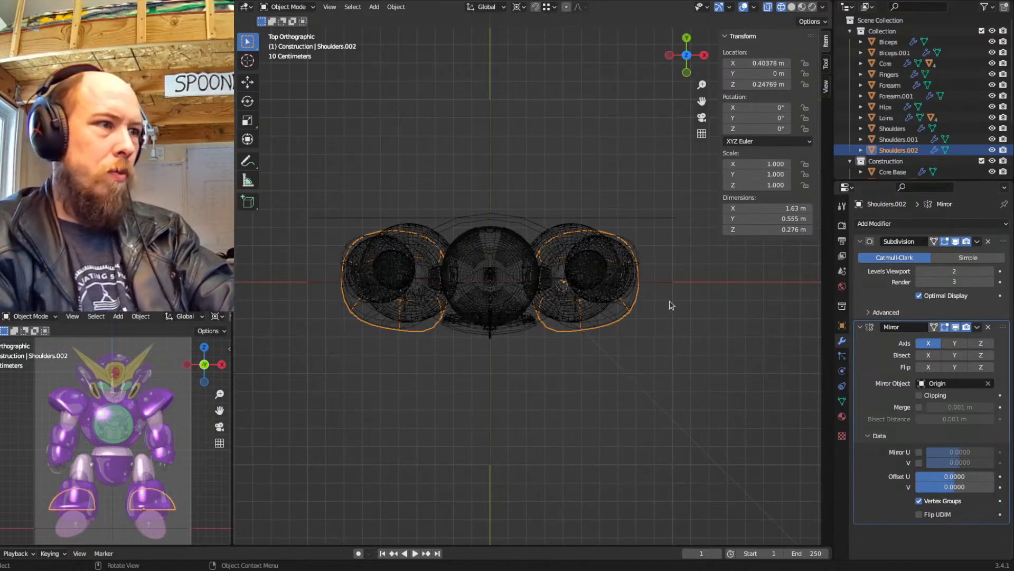
key("Tab")
middle_click_drag(674, 260, 645, 273, "shift")
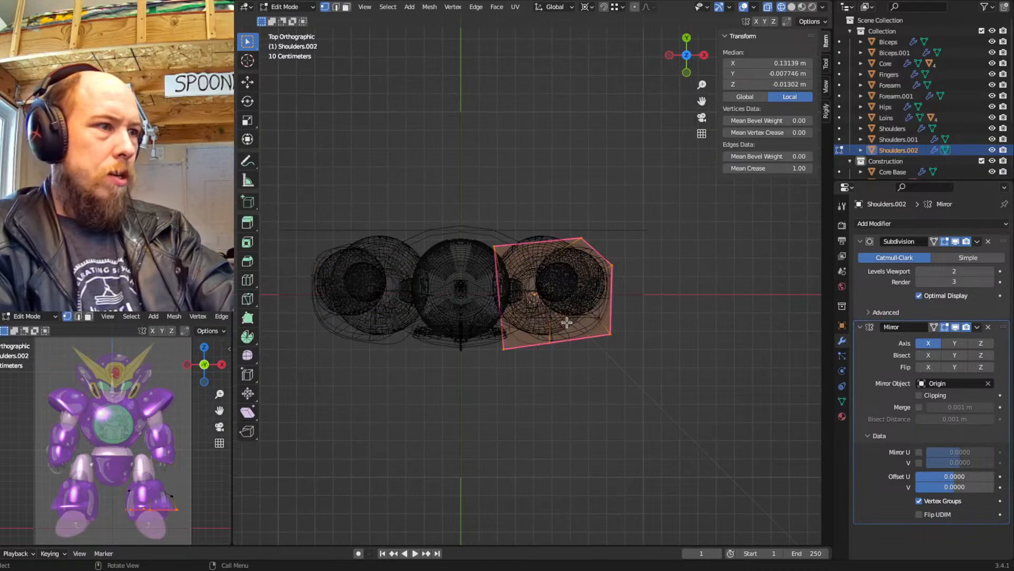
key("Tab")
type("r")
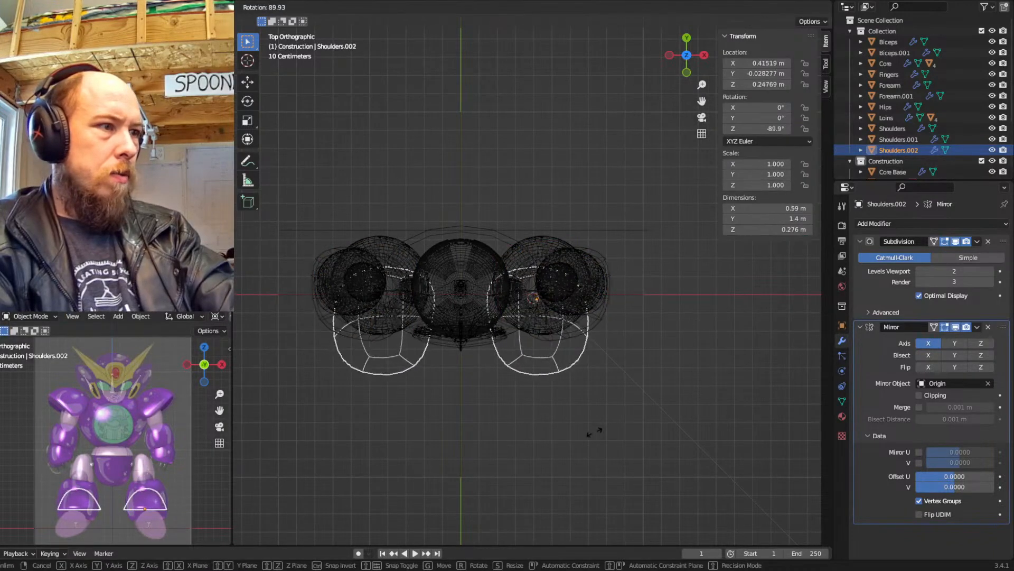
type("90")
key("Return")
Move the shoulder copy under the lower leg in plan, and lower it about 0.23 m along global Z onto the foot
key("g")
left_click(627, 315)
middle_click_drag(627, 314, 538, 278)
key("g")
key("z")
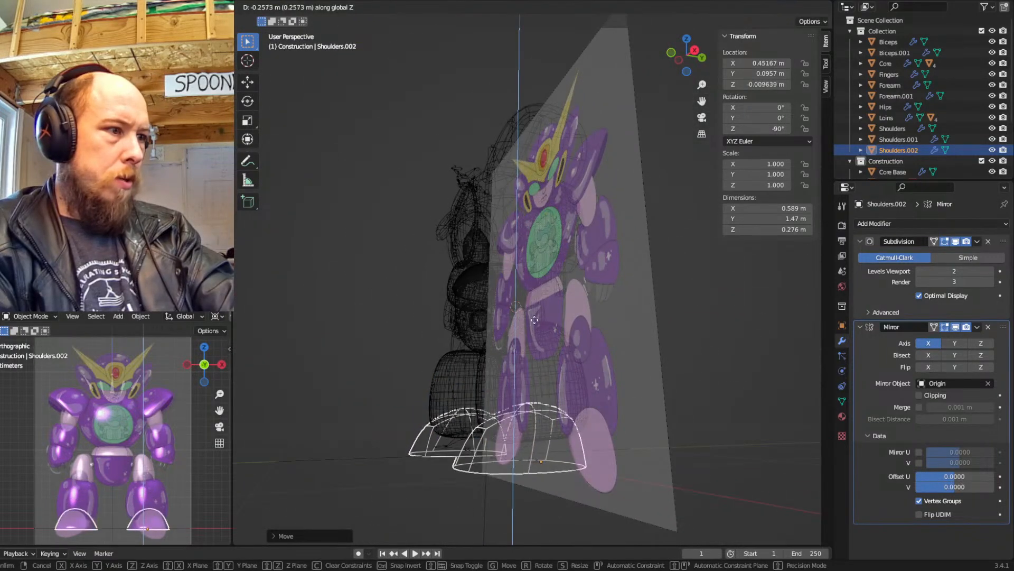
left_click(550, 263)
key("KP_1")
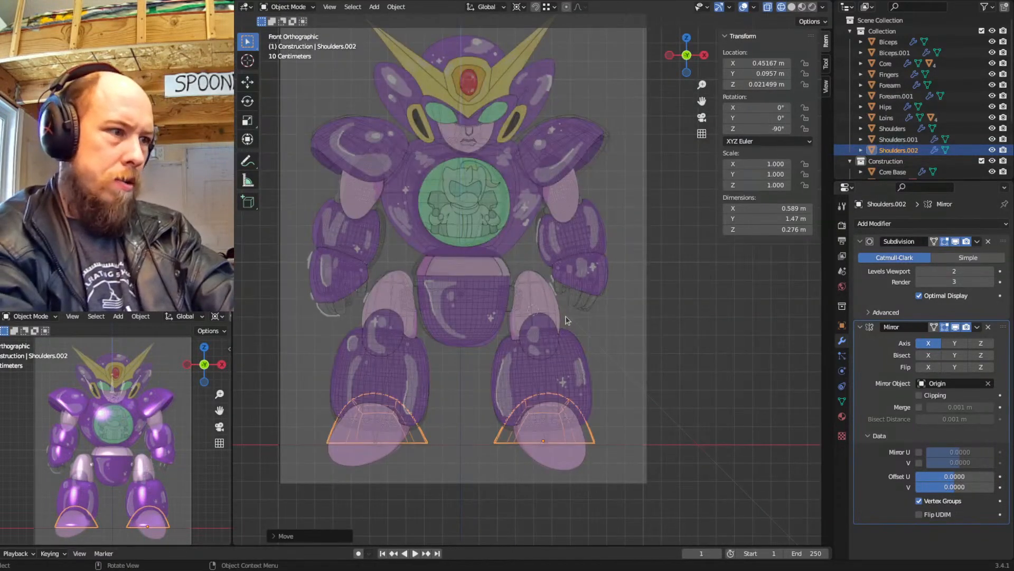
Snap the 3D cursor to the shoulder copy's origin and keep the model and reference collections visible
key("Tab")
key("shift+s")
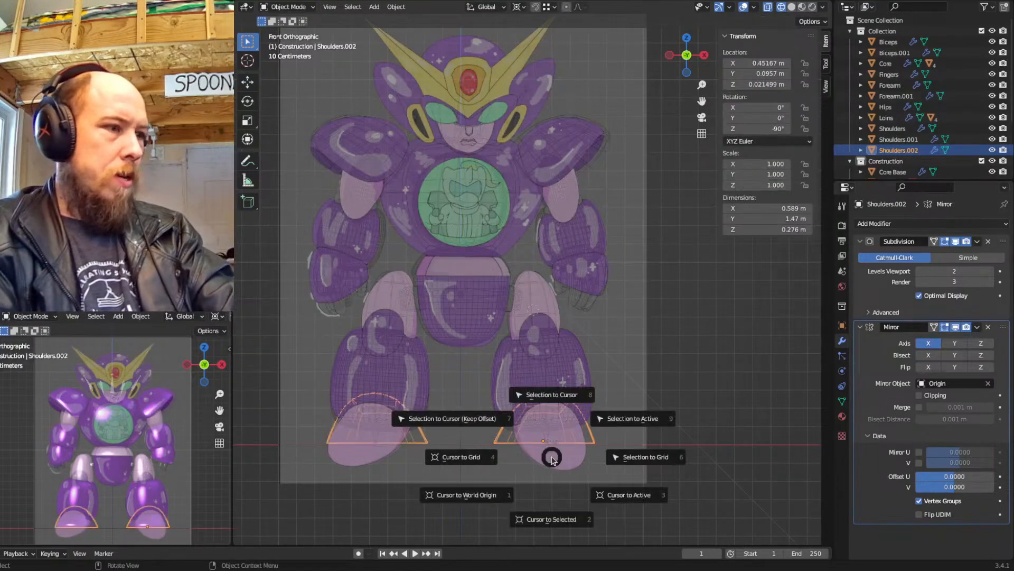
left_click(554, 461)
key("Tab")
key("Tab")
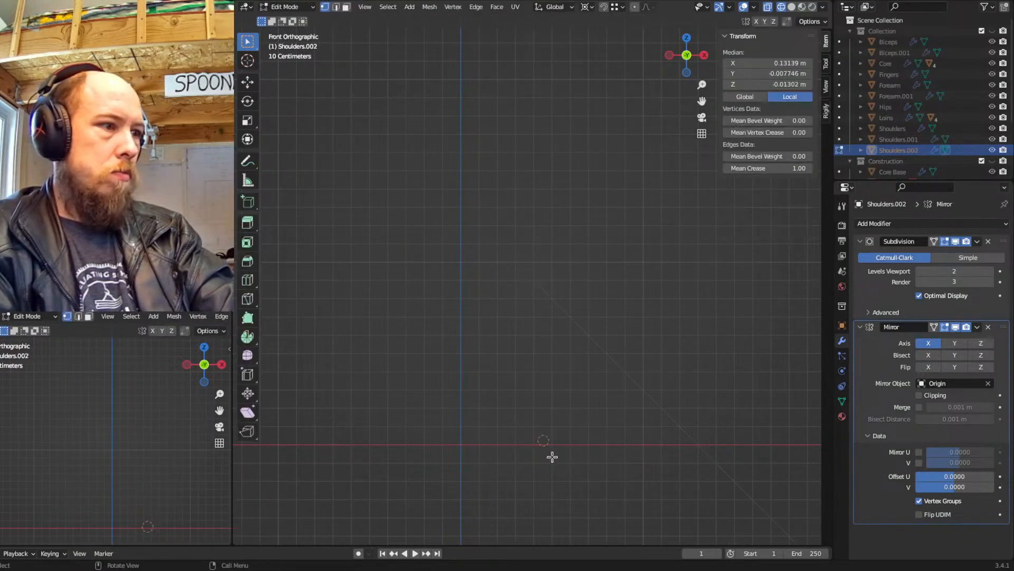
key("Tab")
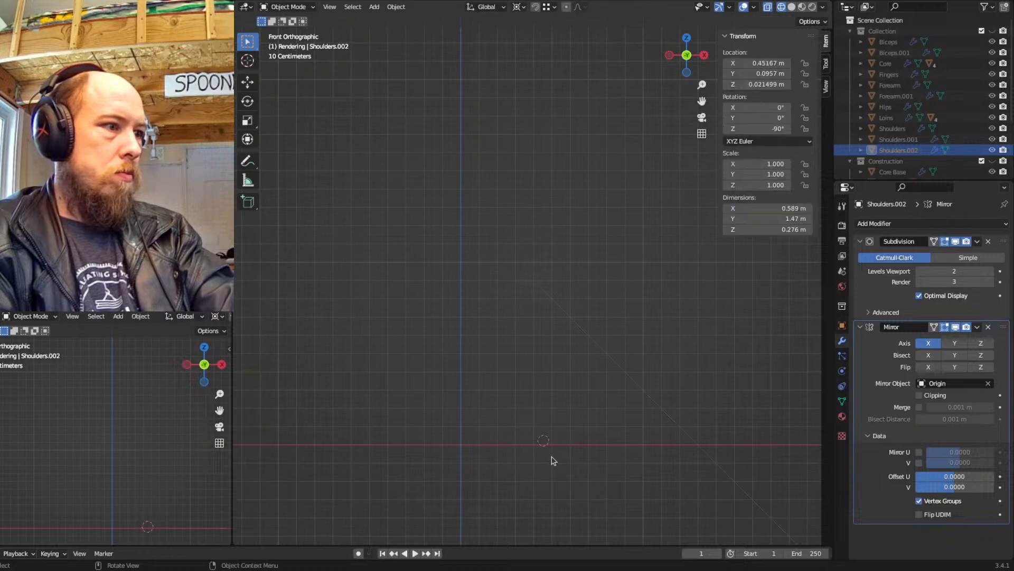
key("alt+h")
Flatten the foot piece's bottom rim to the 3D cursor's height with a Z scale of 0
key("Tab")
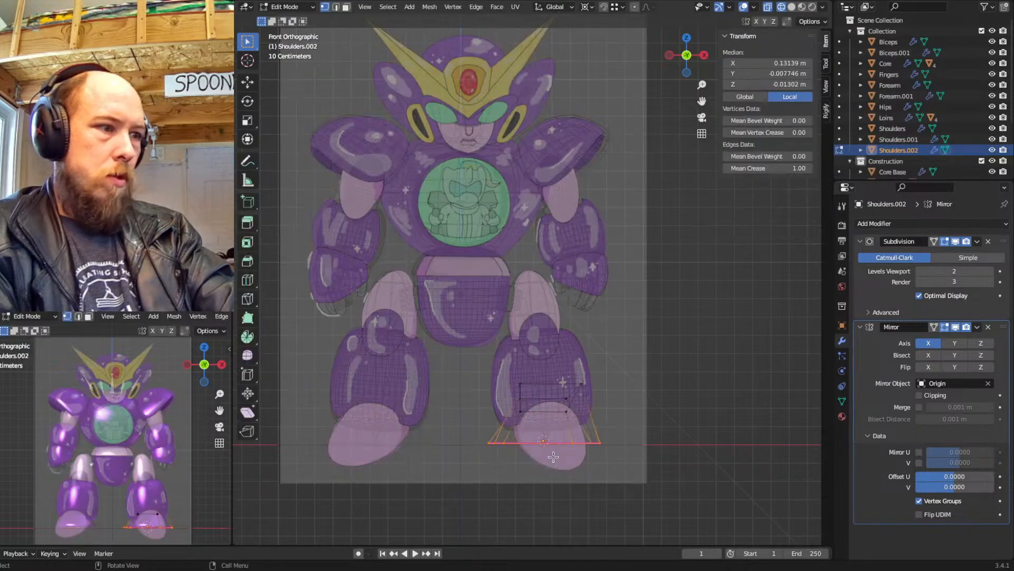
key("s")
key("z")
key("0")
key("Return")
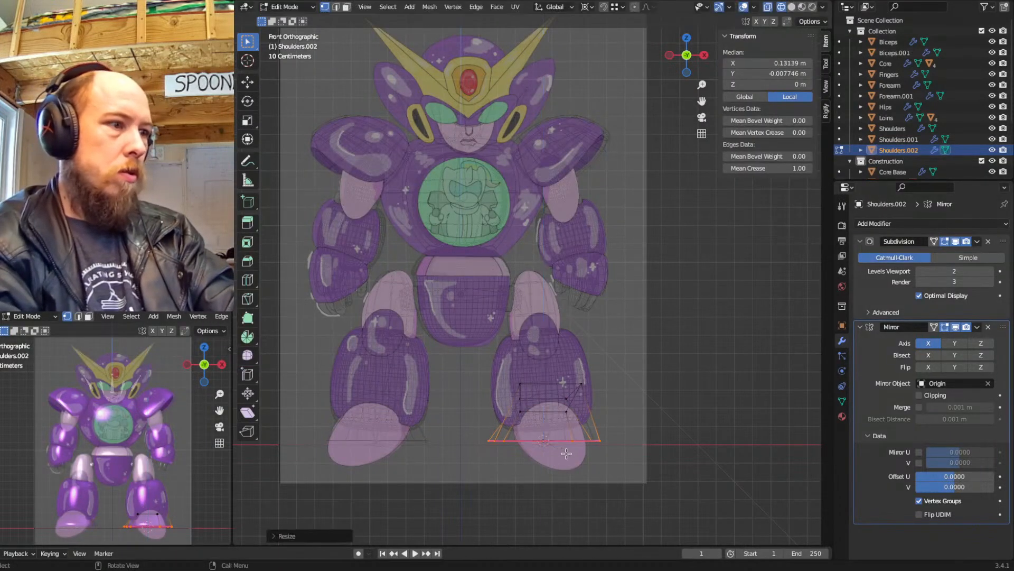
Set the foot piece's Z location to 0 m and shift it outward about 0.02 m along global X
key("Tab")
middle_click_drag(567, 457, 567, 438, "shift")
key("g")
key("z")
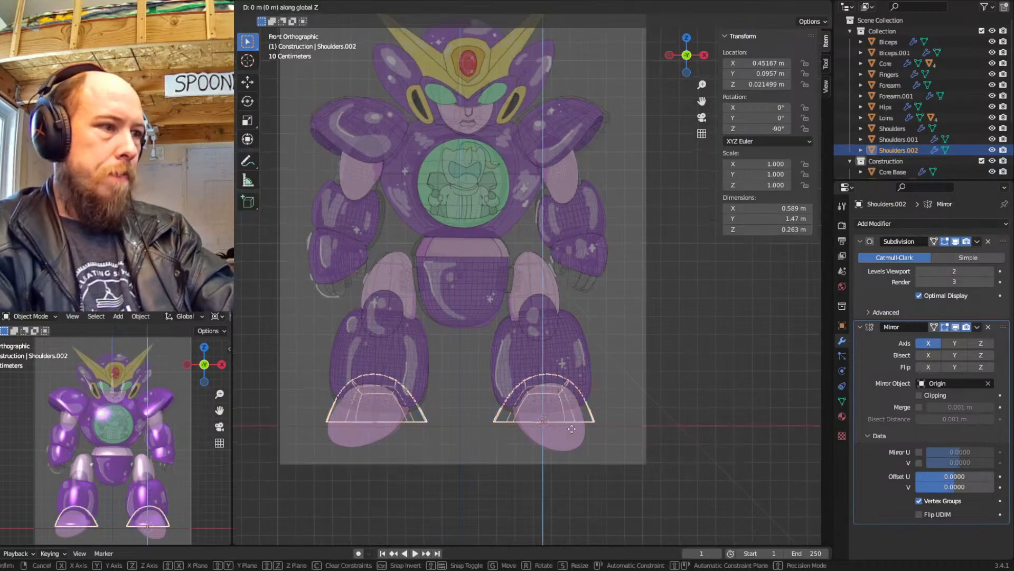
left_click(570, 455)
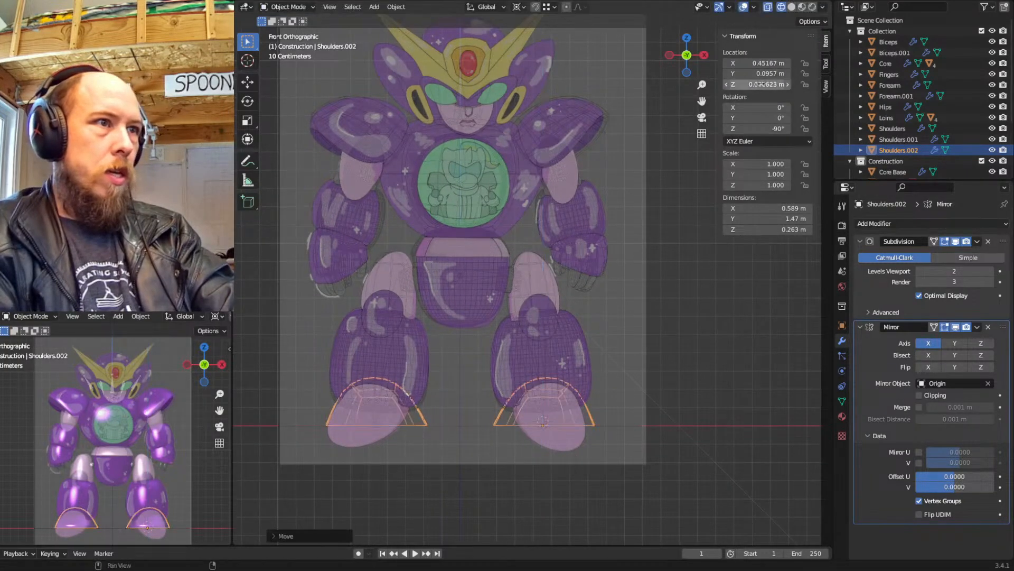
key("Return")
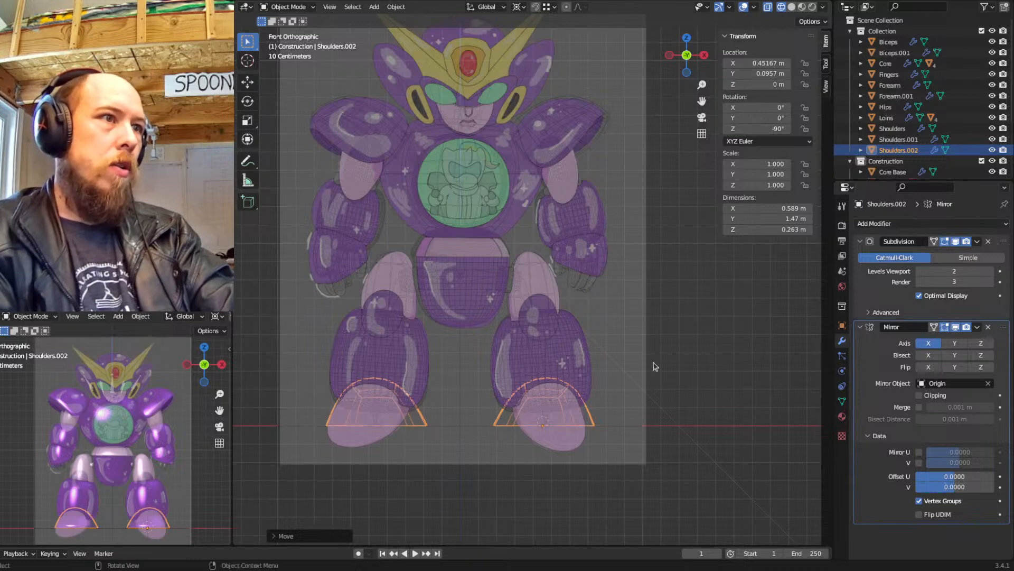
key("g")
key("x")
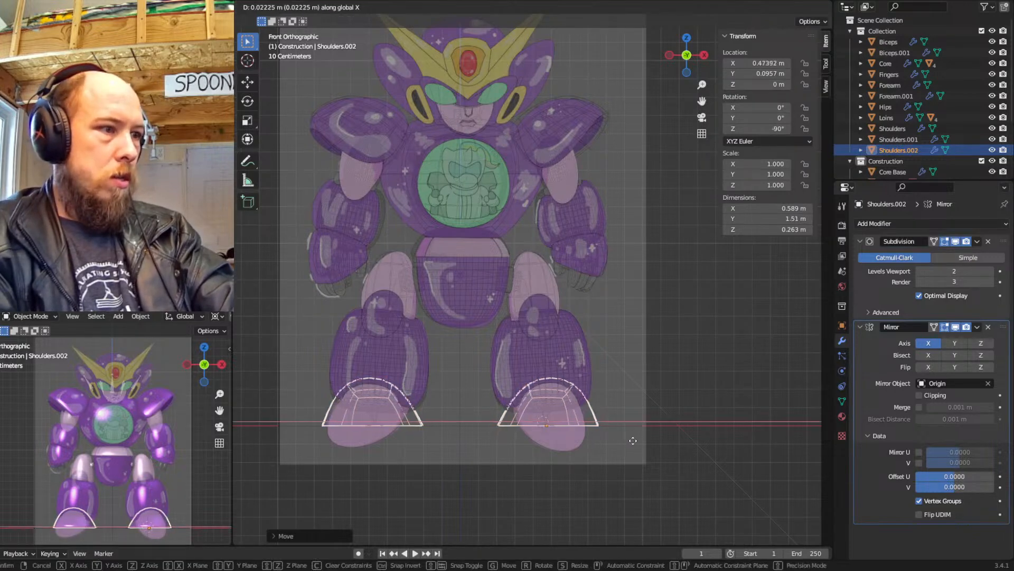
left_click(626, 441)
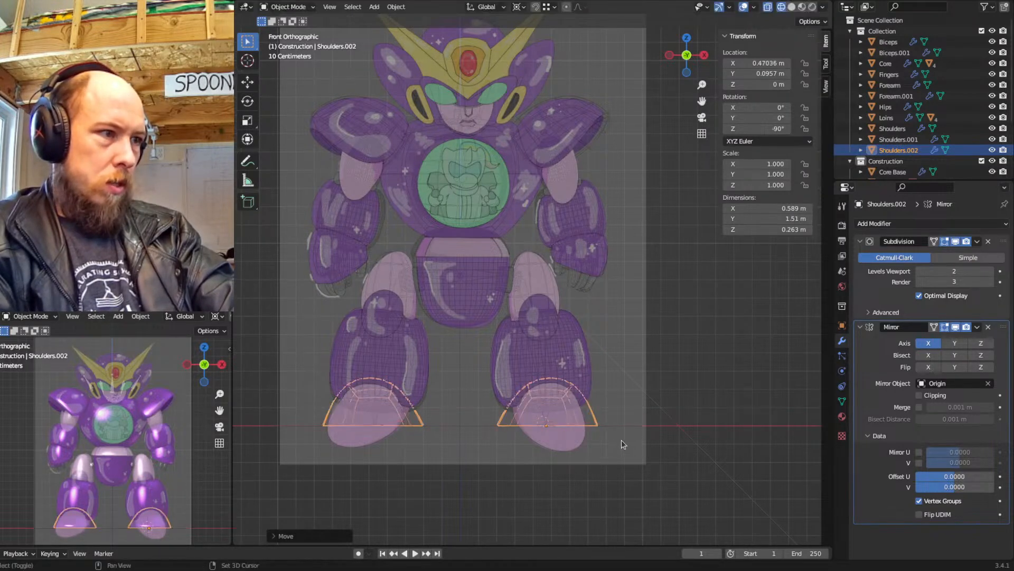
Move the foot piece's upper inner-side vertices toward the inner edge of the lower leg in the front view
scroll(600, 412, "up", 2)
middle_click_drag(579, 458, 559, 390, "shift")
key("Tab")
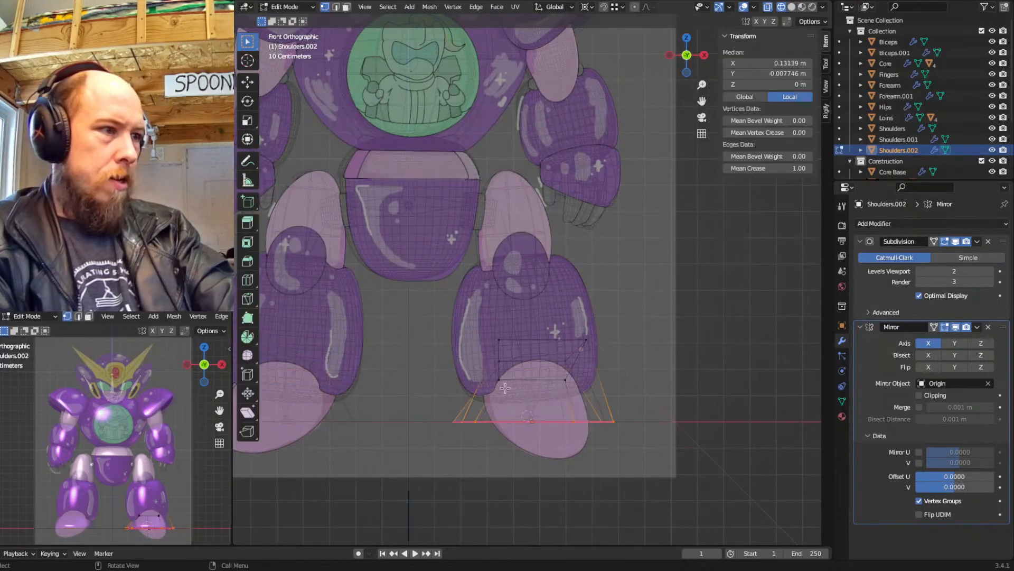
left_click_drag(518, 337, 470, 401)
key("g")
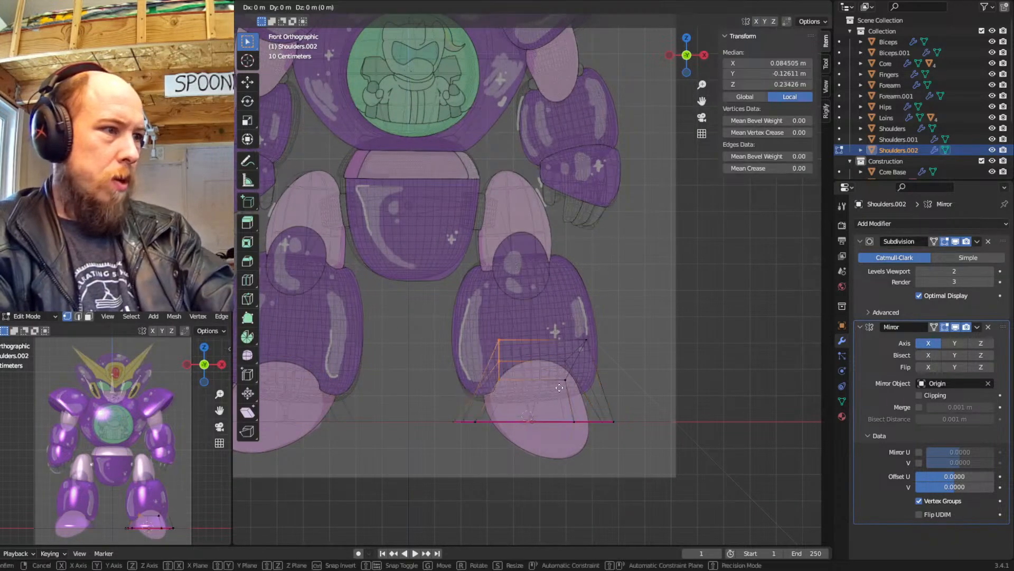
left_click(510, 405)
Move the foot piece's upper outer-side vertices inward and down to follow the reference foot's sloping outline
left_click_drag(604, 319, 542, 396)
key("g")
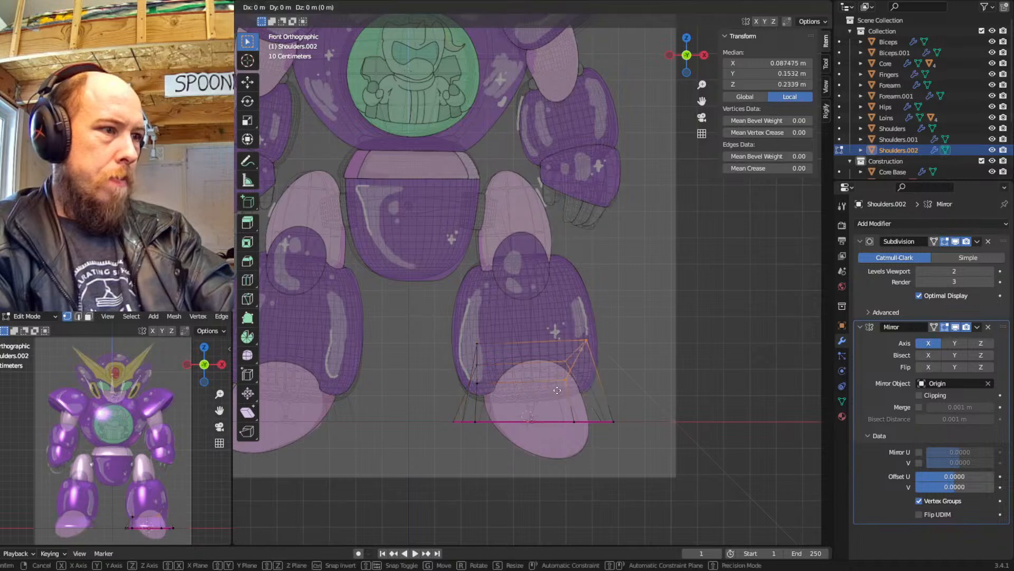
left_click(463, 518)
left_click(584, 343)
key("g")
left_click(561, 381)
left_click(479, 352)
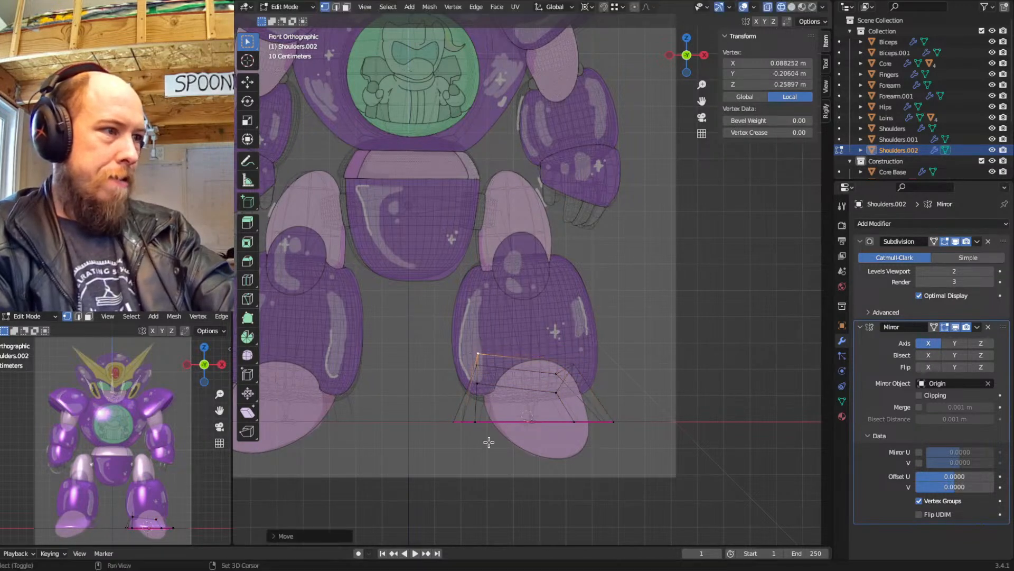
Raise all of the foot piece's upper vertices along global Z to fit the reference foot's height
left_click_drag(598, 339, 457, 401)
key("g")
key("z")
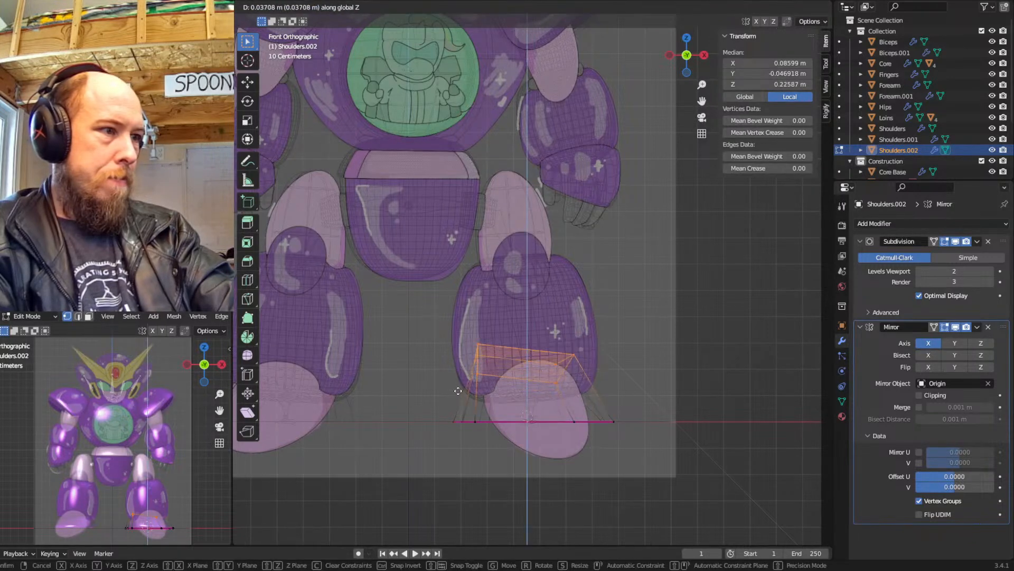
left_click(460, 390)
key("shift+z")
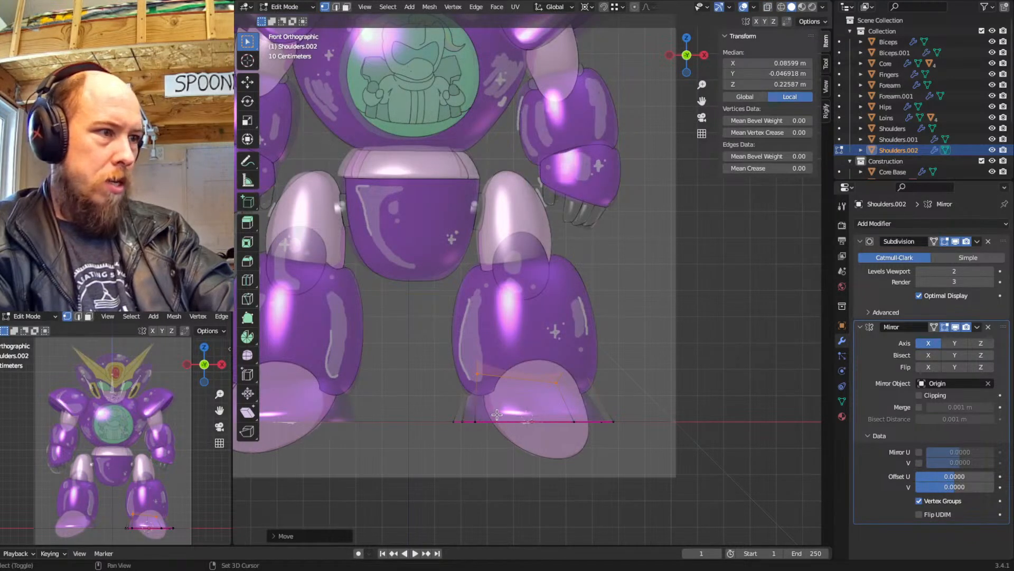
key("shift+z")
key("g")
key("z")
left_click(498, 404)
Pull the foot piece's upper inner and outer vertices slightly inward to narrow its top in the front view
left_click_drag(514, 325, 453, 383)
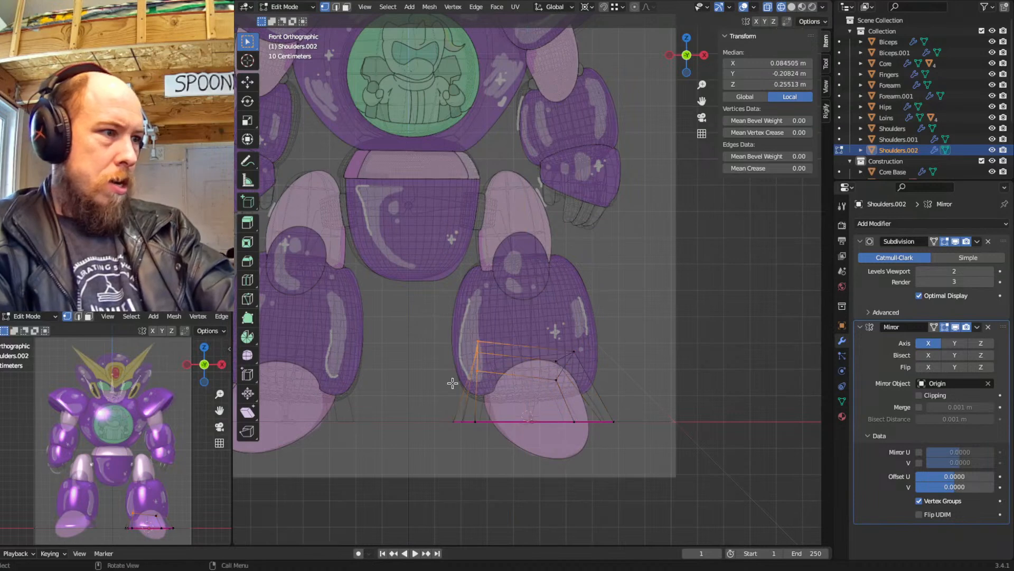
left_click(574, 351)
left_click_drag(612, 326, 541, 387)
key("g")
left_click(535, 388)
Bring the outer and inner sides of the foot piece's bottom rim inward to match the reference foot's width
left_click_drag(653, 407, 553, 451)
key("g")
key("x")
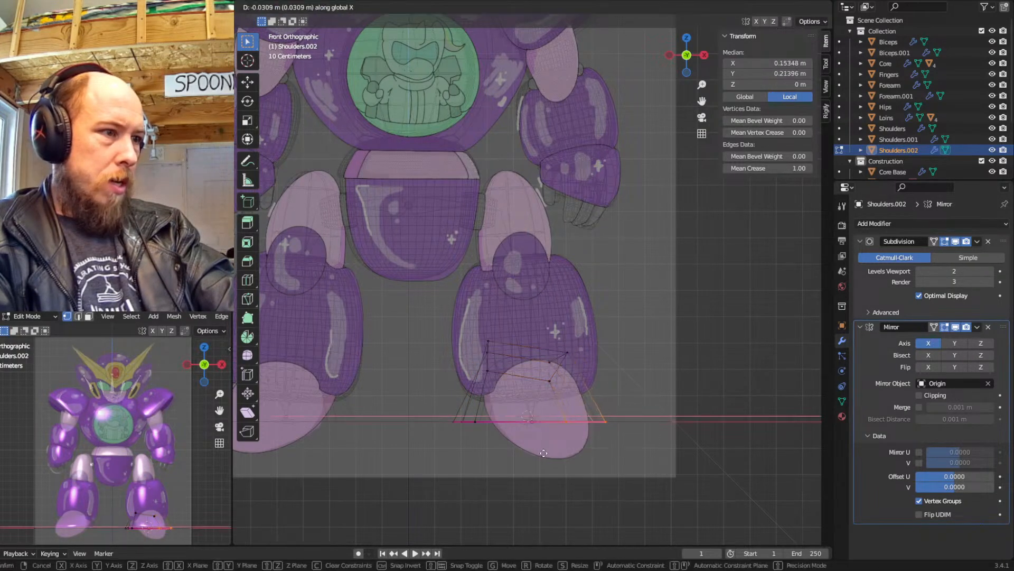
left_click(545, 453)
left_click_drag(499, 407, 432, 449)
key("g")
left_click(447, 452)
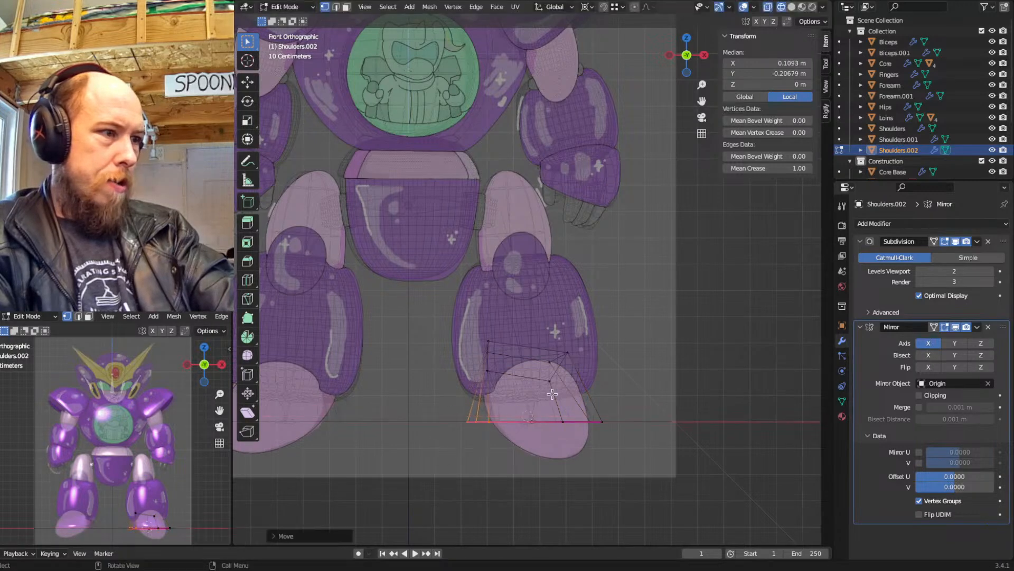
Reposition the vertices around the foot piece's back inner corner to follow the lower leg in the top view
key("KP_7")
left_click(463, 226)
key("g")
left_click(484, 218)
left_click(485, 229)
key("g")
left_click(491, 224)
left_click(493, 222)
key("g")
left_click(552, 318)
Pull the back outer and front outer corners of the foot piece's bottom rim inward in the top view
left_click(601, 216)
key("g")
left_click(532, 257)
left_click(609, 346)
key("g")
left_click(587, 320)
Reposition the vertices along the foot piece's front outer edge to round its toe in the top view
left_click(564, 398)
key("g")
left_click(603, 402)
left_click(549, 370)
key("g")
left_click(589, 378)
left_click(571, 386)
key("g")
left_click(597, 383)
Shift the foot piece's upper front outer vertex inward and adjust the front inner vertex near the toe
left_click(557, 350)
key("g")
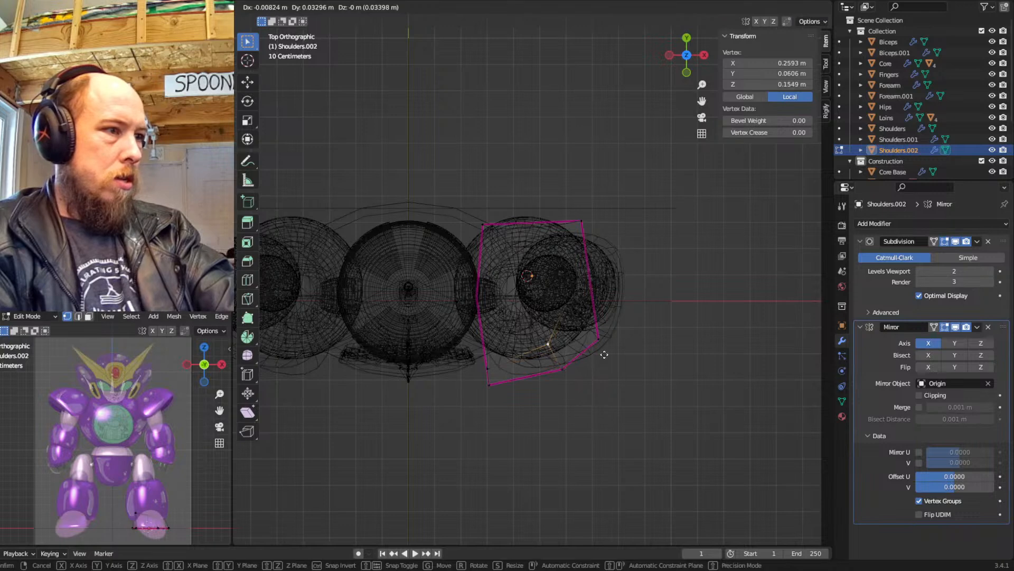
left_click(582, 347)
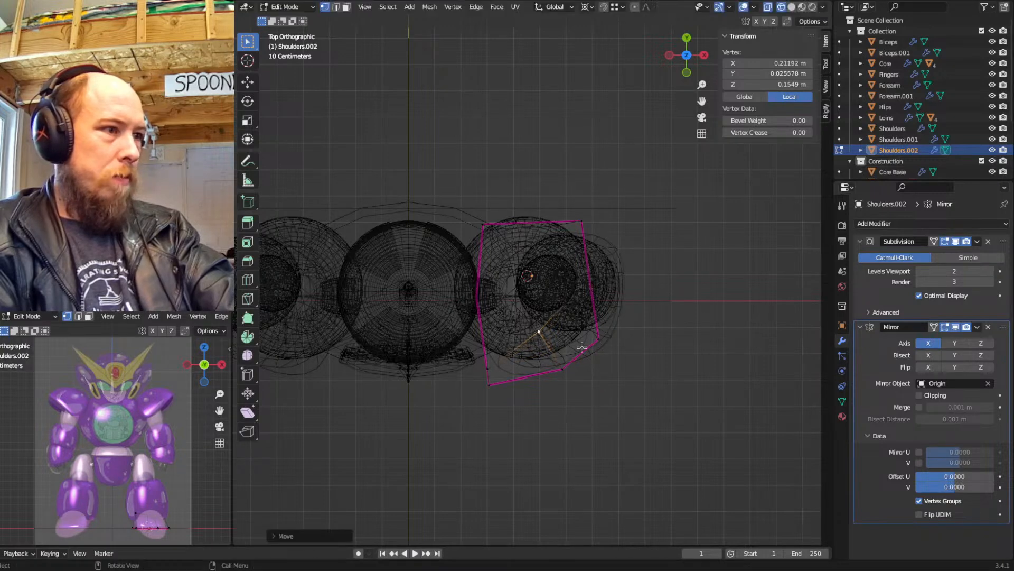
left_click(489, 368)
key("g")
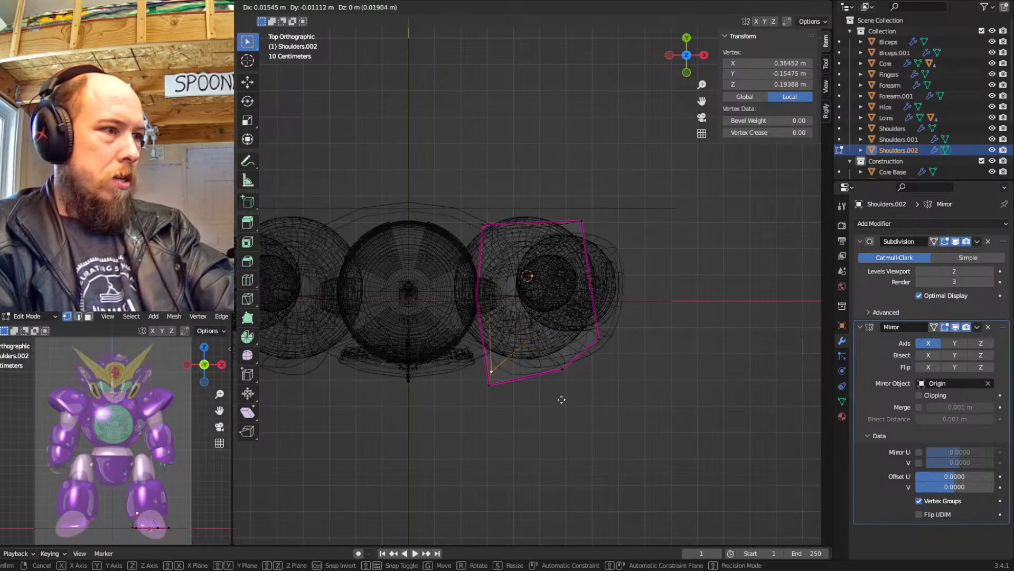
left_click(520, 44)
Nudge the front outer rim corner inward and move the upper front outer vertex slightly toward the toe's outer side
left_click(598, 338)
key("g")
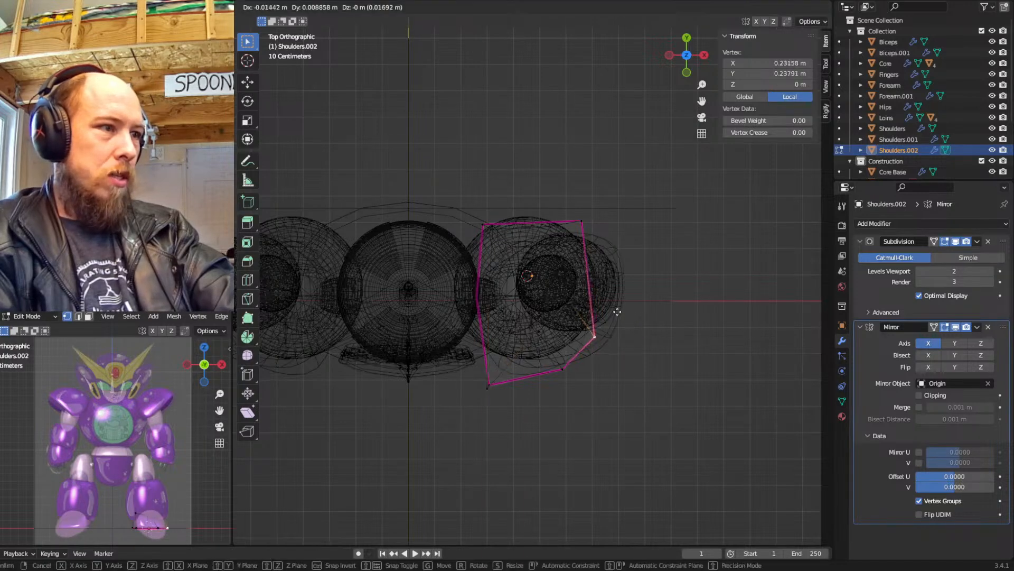
left_click(614, 340)
left_click(539, 335)
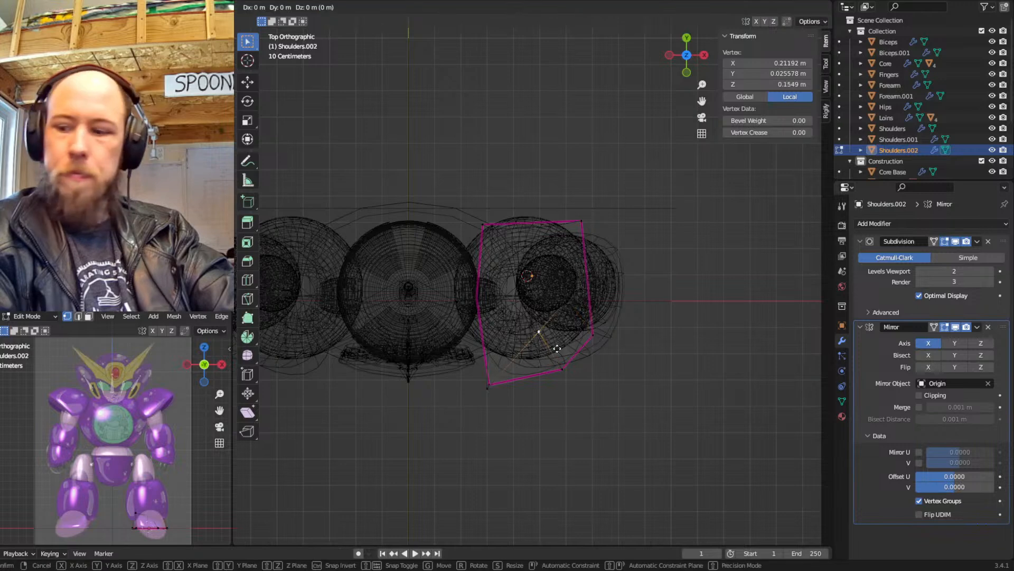
key("g")
left_click(576, 374)
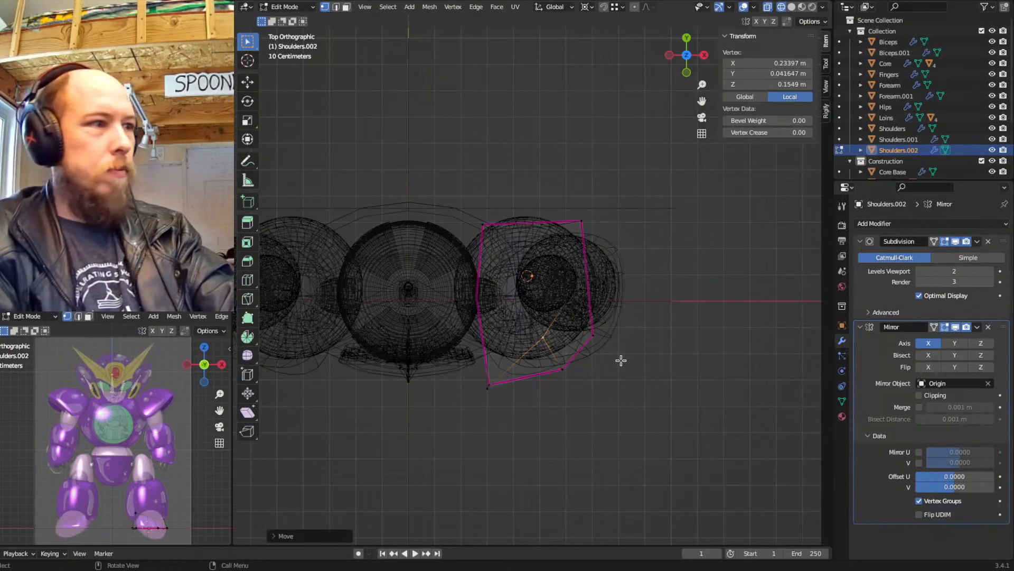
Move the foot piece's upper inner vertex toward the front in the top view
left_click(488, 298)
key("g")
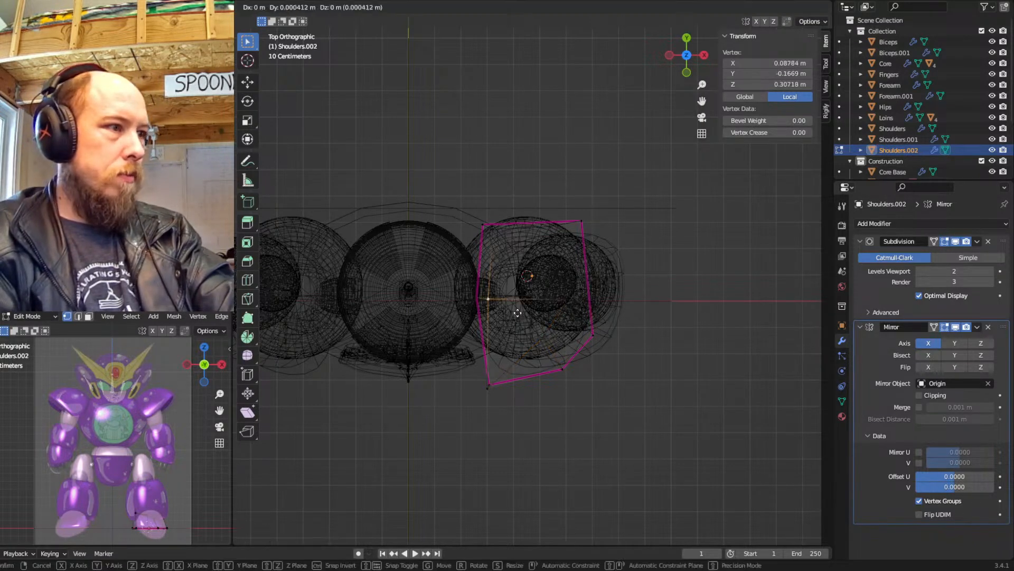
left_click(511, 379)
key("KP_1")
key("shift+z")
Shift the foot piece's upper front vertex horizontally, keeping its height locked
mouse_move(544, 353)
middle_mouse_down()
mouse_move(436, 334)
mouse_move(447, 311)
mouse_move(476, 335)
mouse_move(469, 419)
mouse_move(582, 449)
mouse_move(560, 441)
middle_mouse_up()
left_click(479, 362)
middle_click_drag(480, 363, 541, 386)
key("g")
key("shift+z")
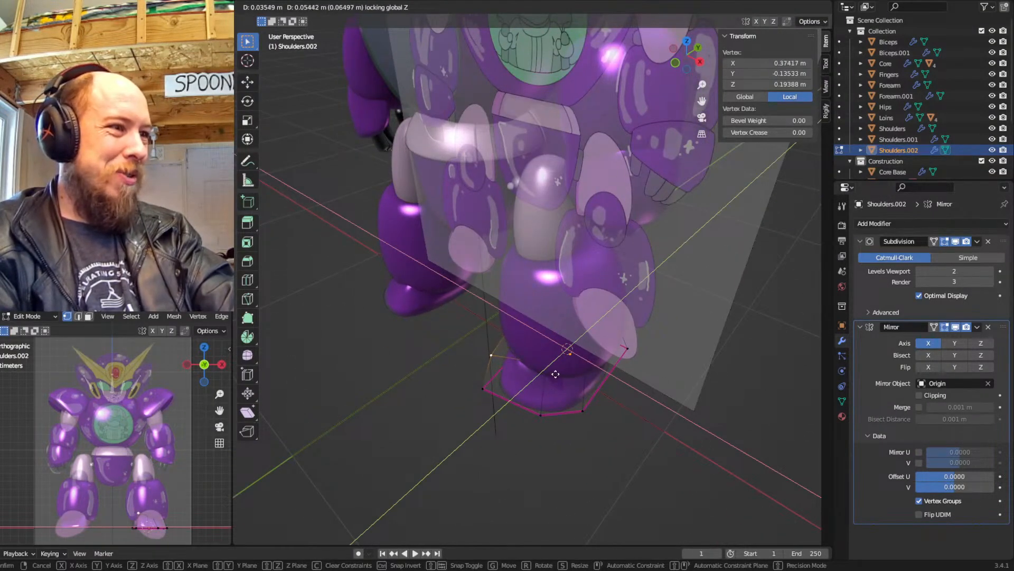
left_click(536, 386)
key("alt+z")
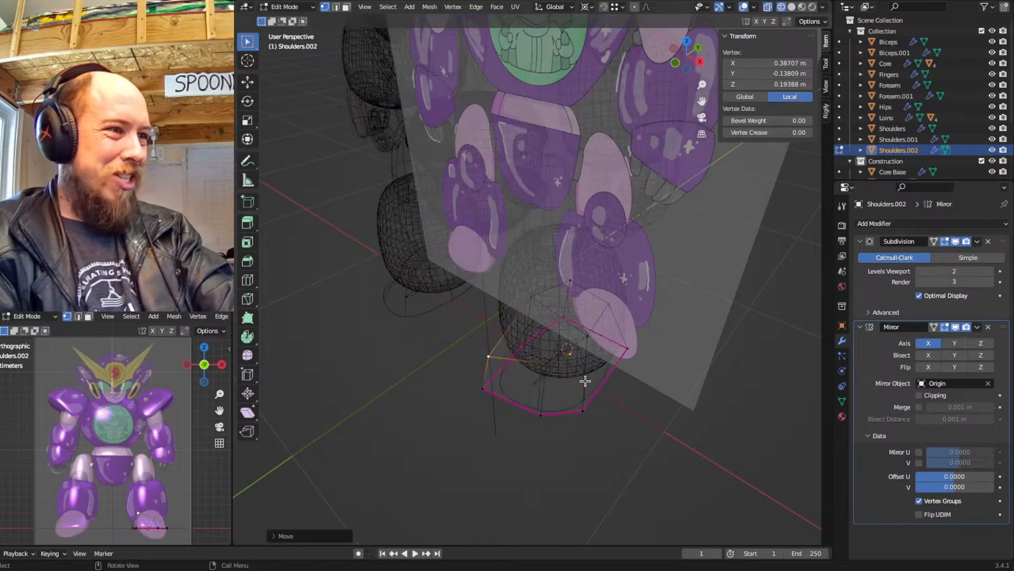
Move the vertices of the foot piece's front half slightly forward along the global Y axis
middle_click_drag(591, 376, 576, 346)
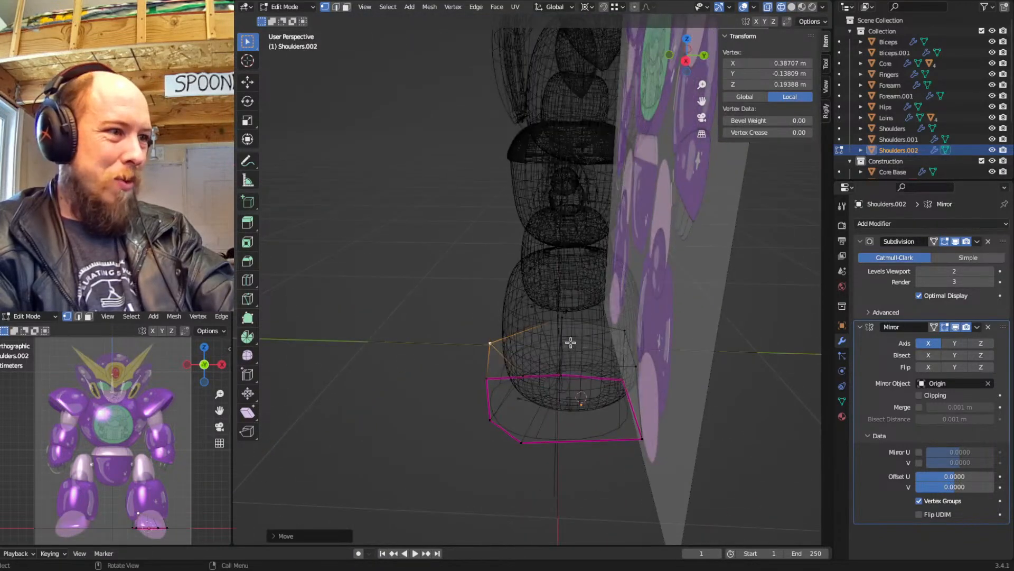
left_click_drag(571, 342, 436, 447)
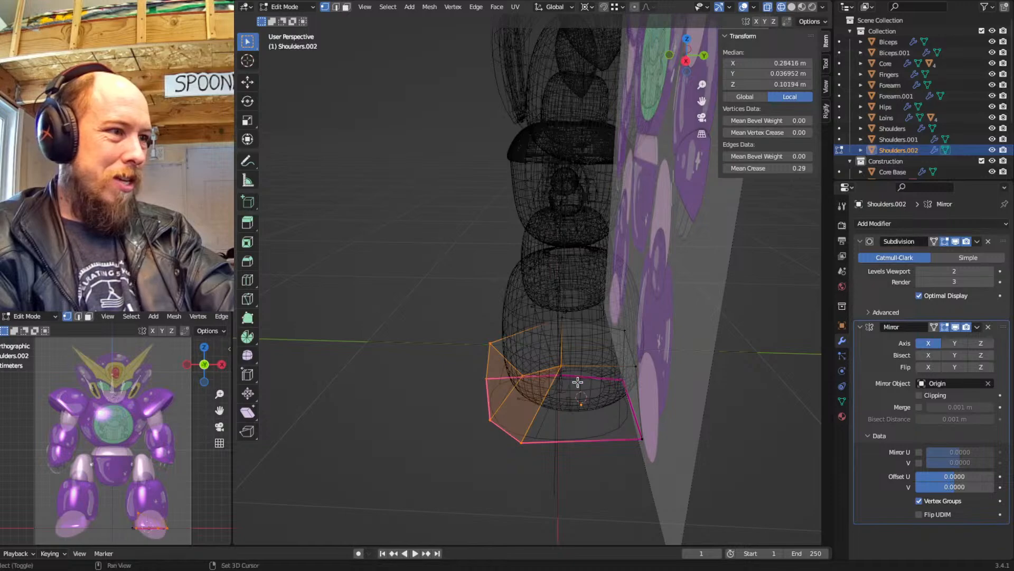
key("g")
key("x")
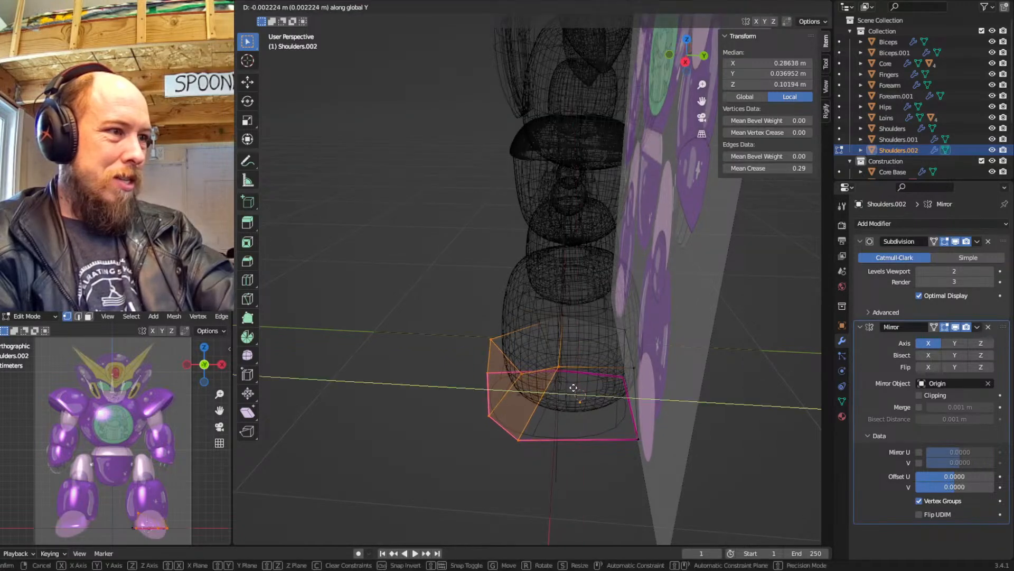
left_click(548, 389)
Shift one front vertex of the foot piece horizontally with its height locked, and return to Object Mode in the front view
mouse_move(547, 388)
middle_mouse_down()
mouse_move(476, 362)
mouse_move(480, 392)
mouse_move(518, 423)
mouse_move(553, 434)
mouse_move(537, 370)
mouse_move(575, 390)
mouse_move(570, 354)
mouse_move(572, 378)
mouse_move(553, 398)
mouse_move(584, 378)
mouse_move(587, 337)
mouse_move(729, 398)
mouse_move(642, 393)
mouse_move(641, 410)
mouse_move(619, 396)
middle_mouse_up()
left_click(479, 392)
key("g")
key("shift+z")
left_click(550, 414)
key("shift+z")
key("shift+z")
key("shift+z")
key("KP_1")
key("Tab")
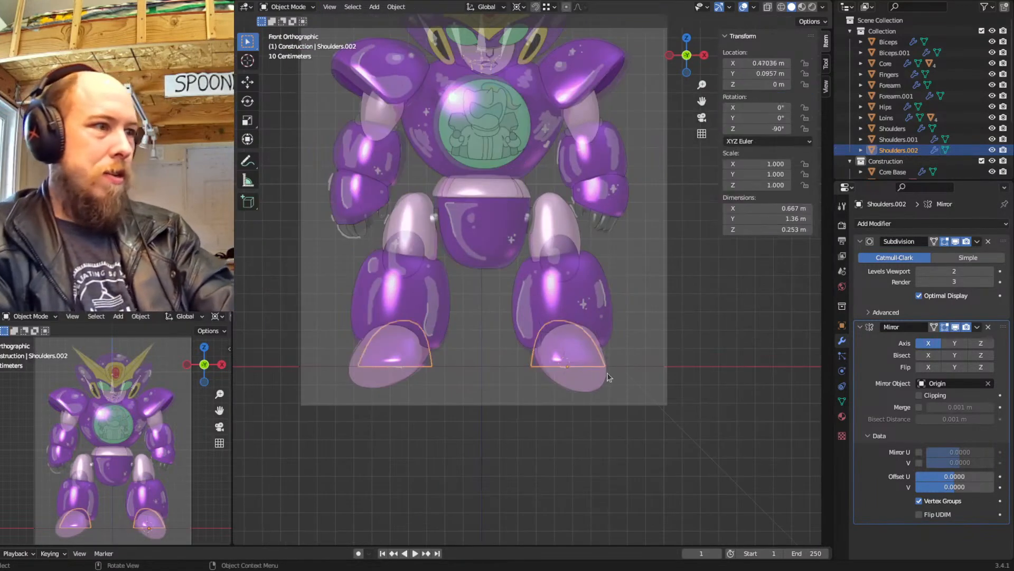
Remove the White material slot from the foot piece and replace its Purple material with Pink
left_click(842, 417)
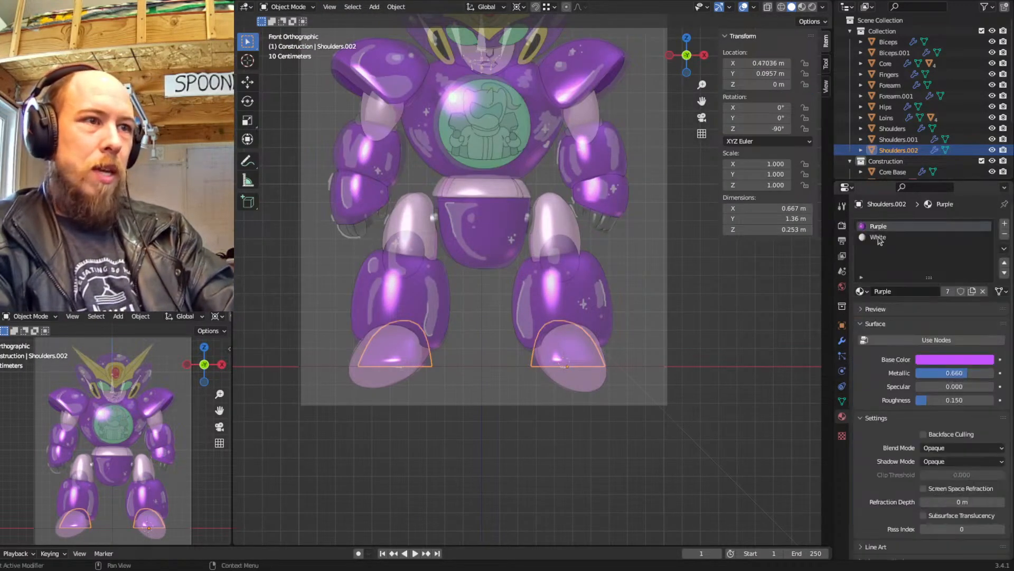
left_click(879, 237)
left_click(1005, 234)
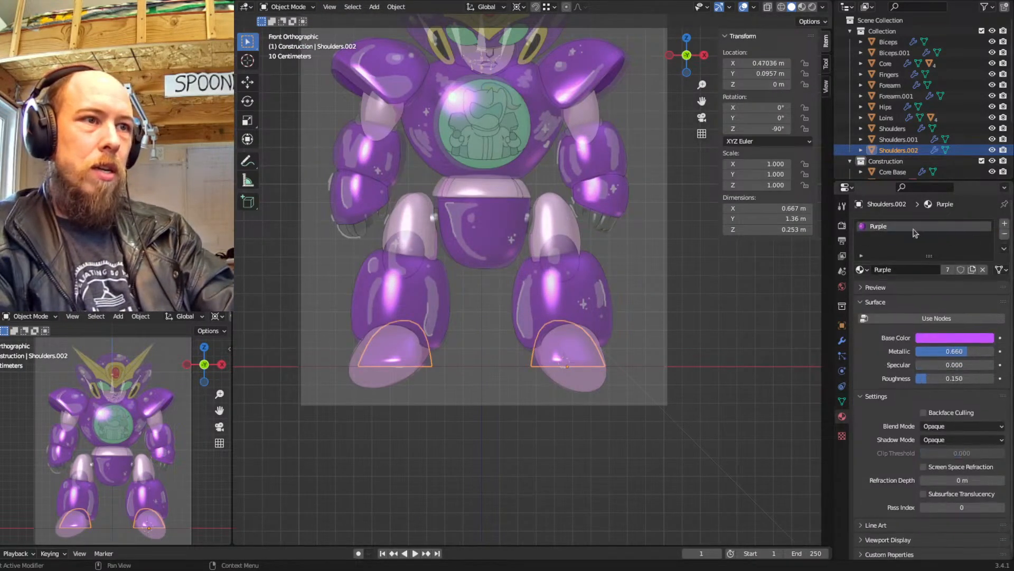
left_click(862, 270)
left_click(881, 314)
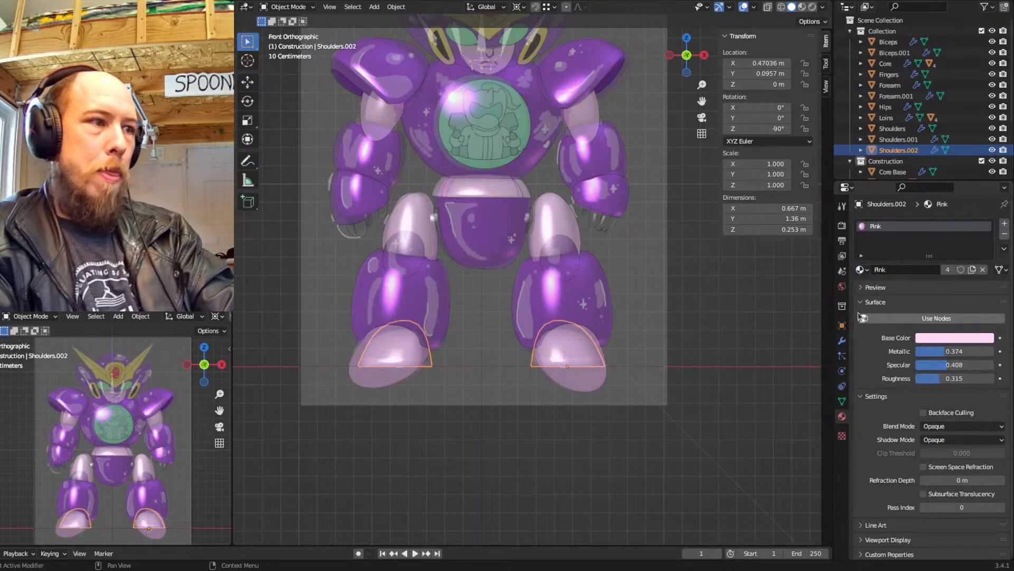
Enable Auto Smooth for the foot mesh's normals
left_click(737, 335)
left_click(599, 360)
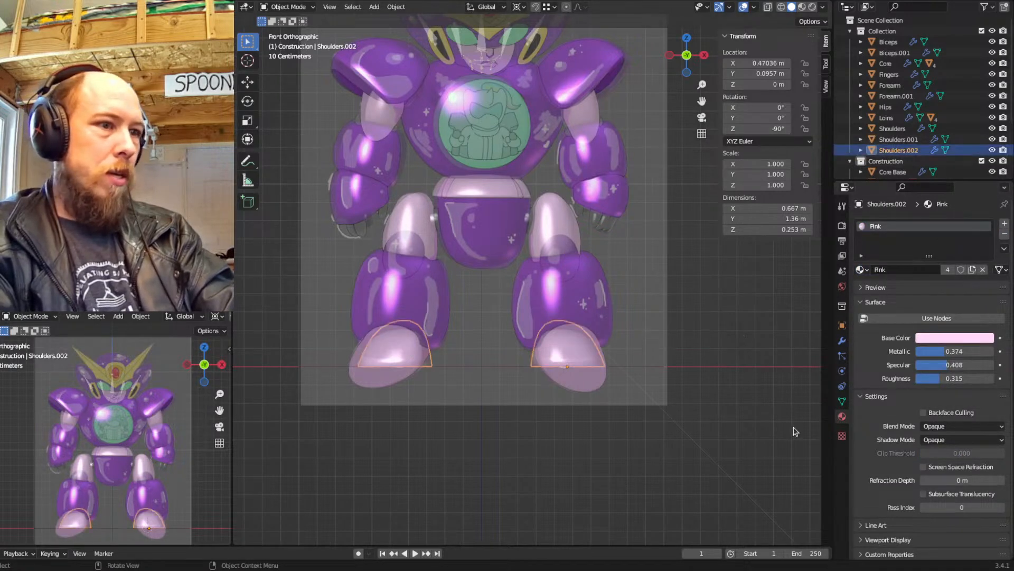
left_click(842, 402)
left_click(919, 463)
left_click(709, 317)
mouse_move(708, 317)
middle_mouse_down()
mouse_move(608, 304)
mouse_move(612, 264)
mouse_move(514, 352)
mouse_move(388, 290)
mouse_move(343, 290)
mouse_move(387, 344)
mouse_move(354, 314)
mouse_move(580, 356)
mouse_move(591, 323)
mouse_move(627, 347)
mouse_move(645, 335)
mouse_move(582, 315)
mouse_move(560, 324)
middle_mouse_up()
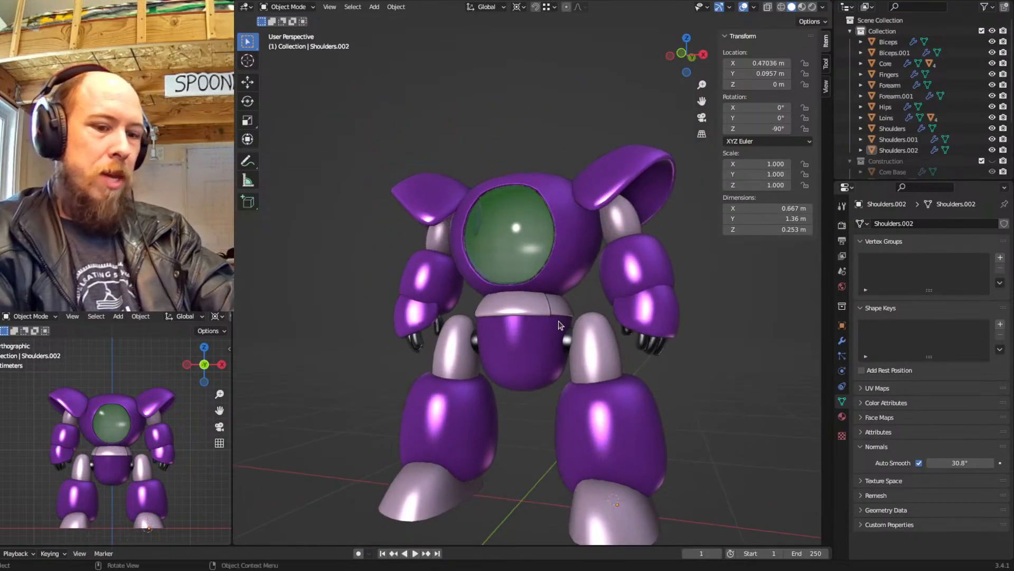
Show the Construction collection and snap the 3D cursor to the head of the metarig's left upper-arm bone
key("KP_1")
middle_click_drag(595, 229, 568, 253, "shift")
key("shift+z")
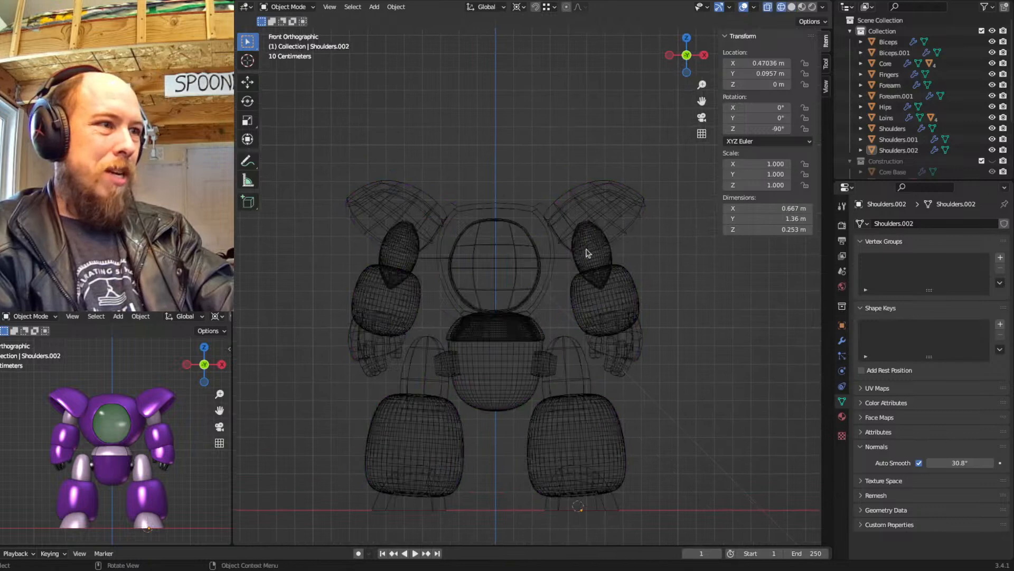
scroll(587, 253, "up", 3)
middle_click_drag(616, 170, 573, 265, "shift")
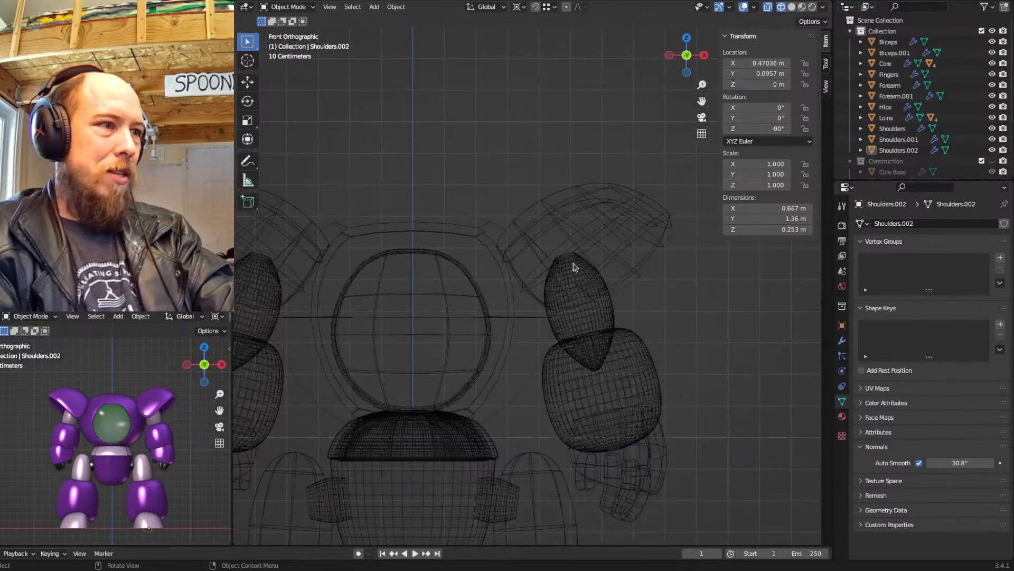
left_click(573, 265)
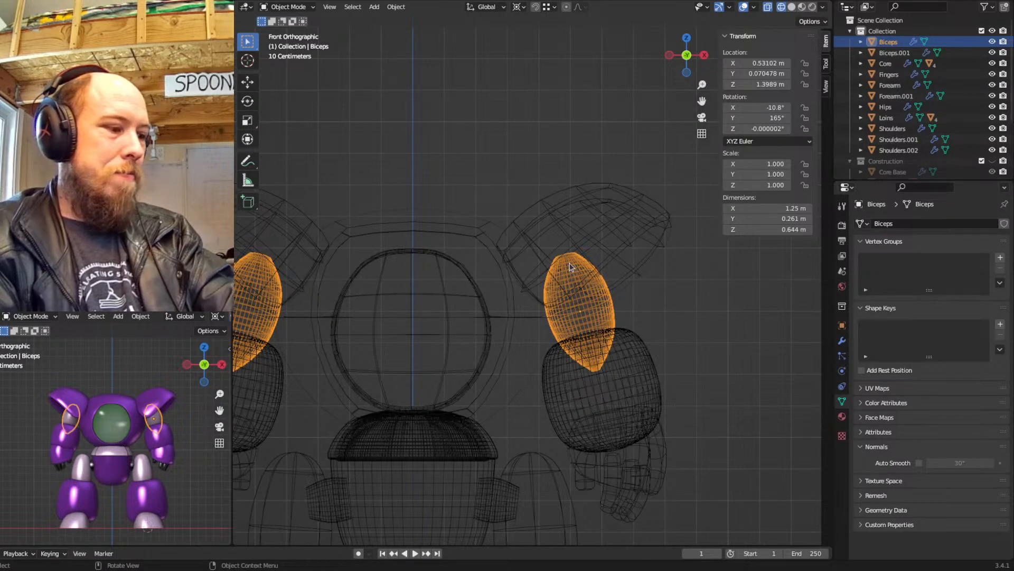
key("shift+2")
left_click(557, 246)
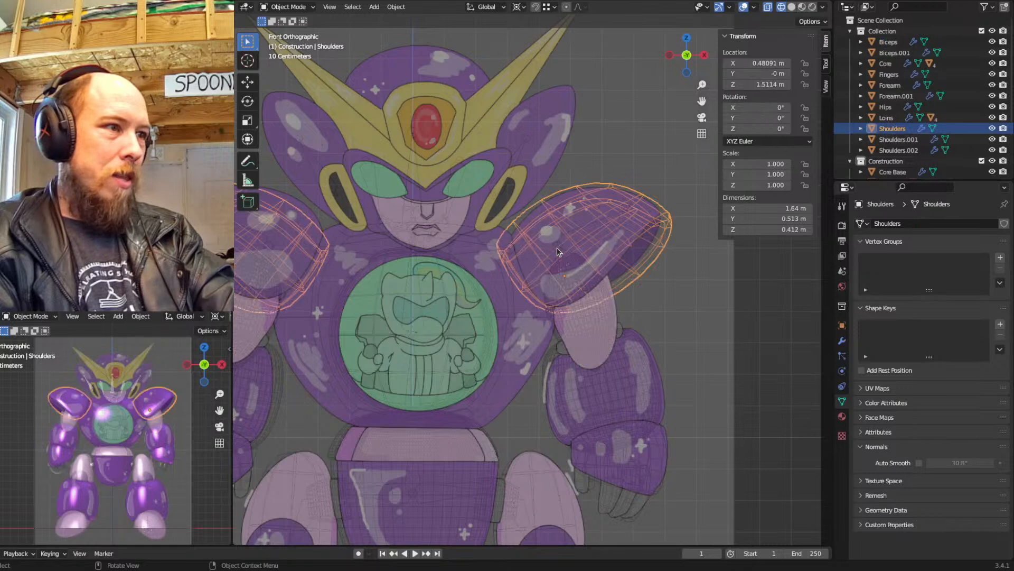
left_click(557, 248)
key("Tab")
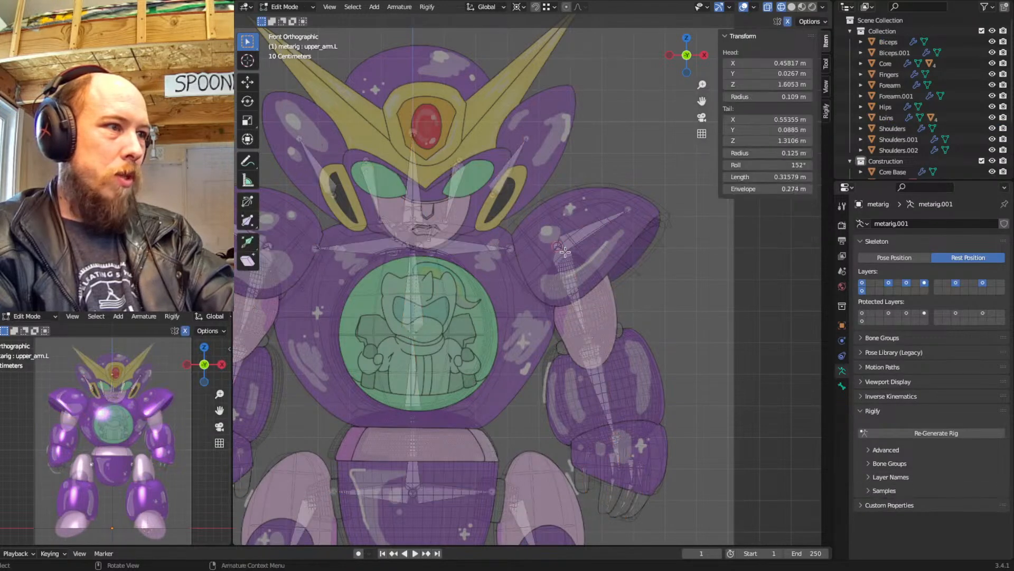
key("Tab")
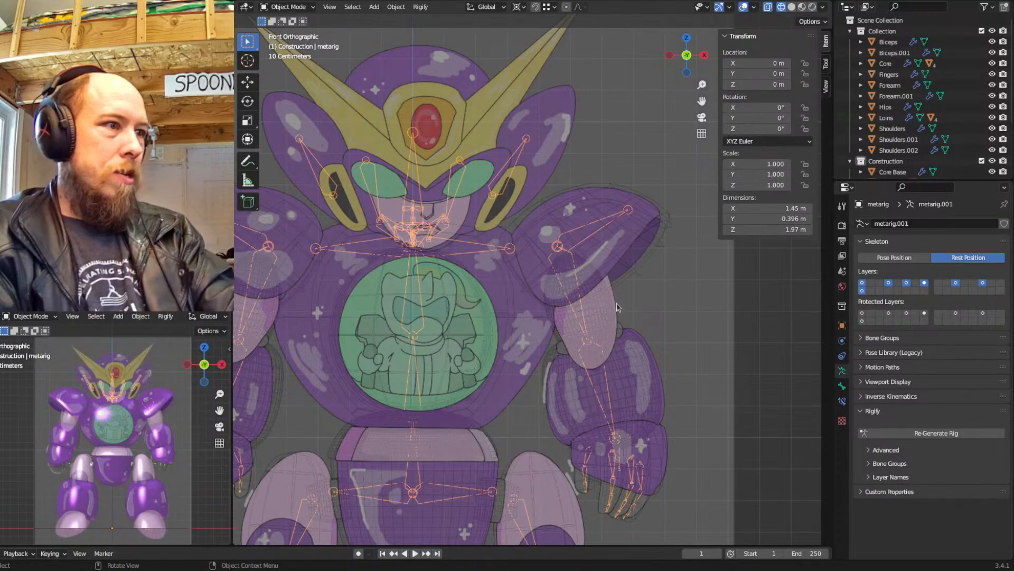
Add a cube at the shoulder joint and scale it down to about 0.194 m
key("shift+a")
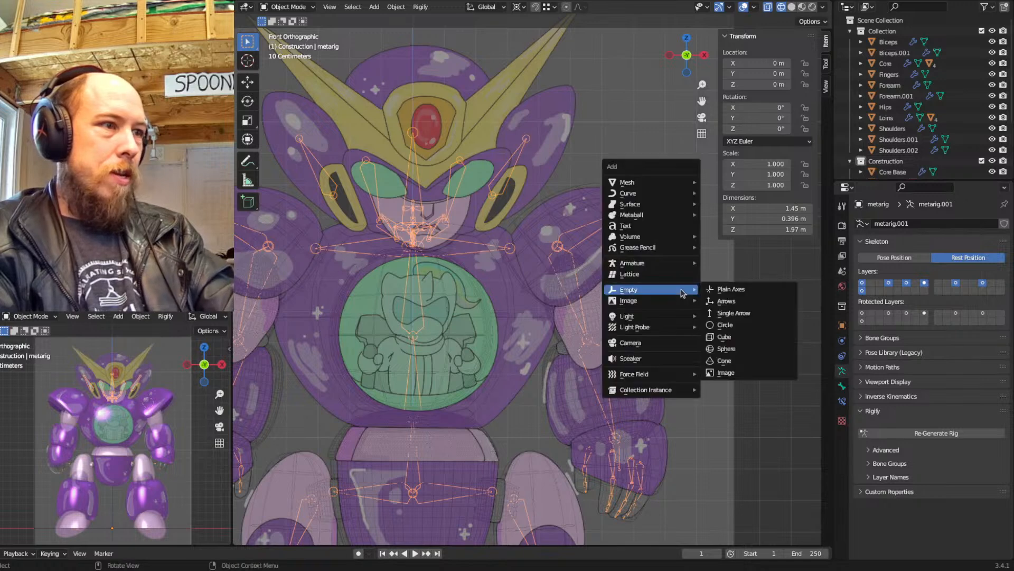
mouse_move(643, 185)
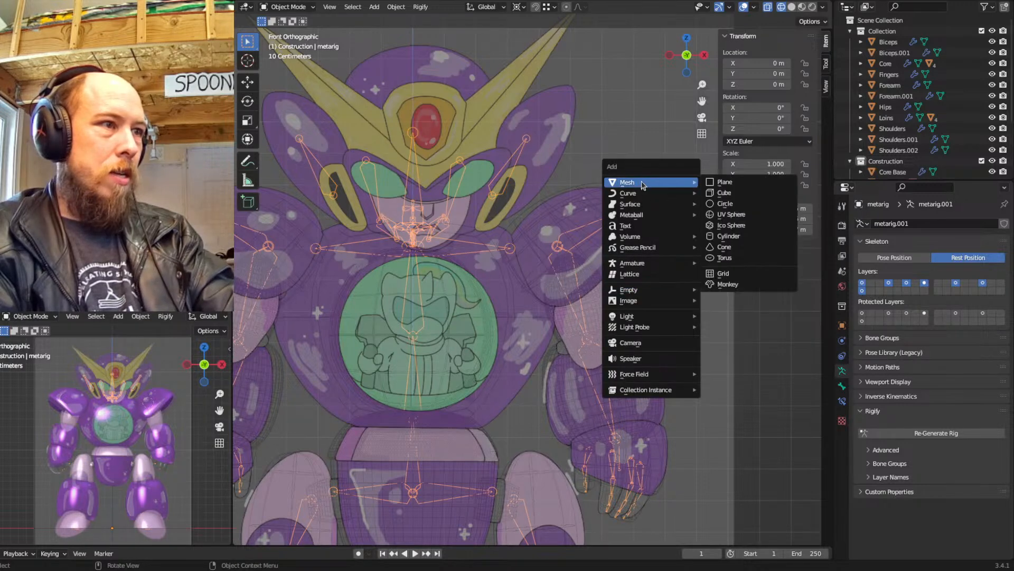
left_click(739, 193)
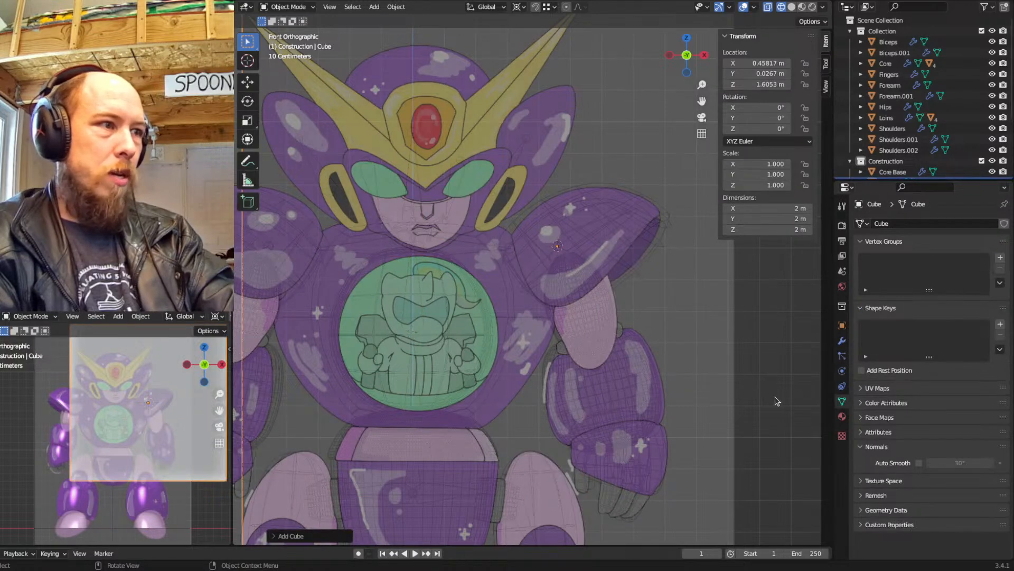
key("s")
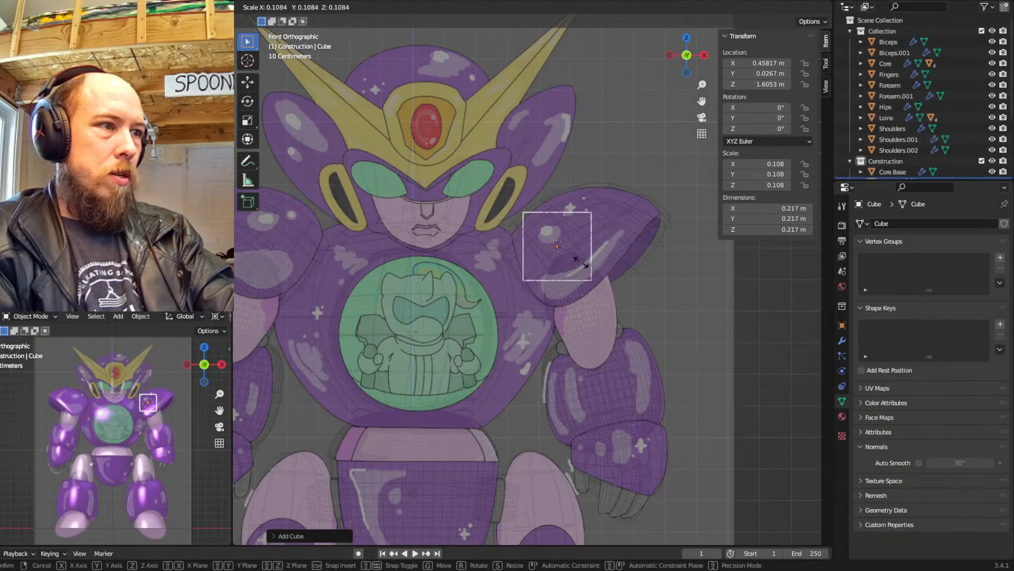
left_click(580, 265)
key("s")
left_click(719, 336)
Add a Subdivision Surface modifier to the cube with viewport level 2, and raise its render level by one
left_click(843, 342)
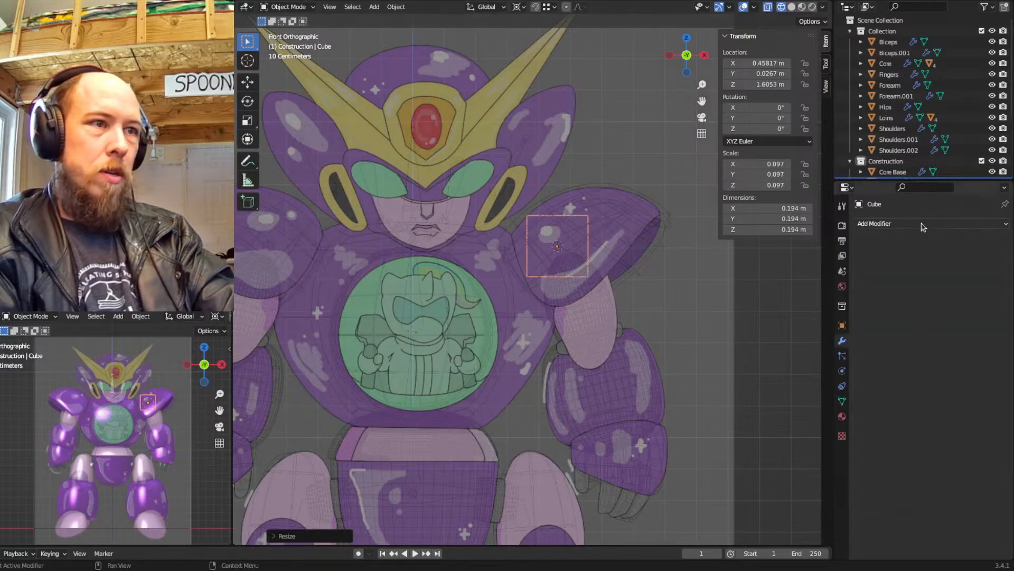
left_click(915, 226)
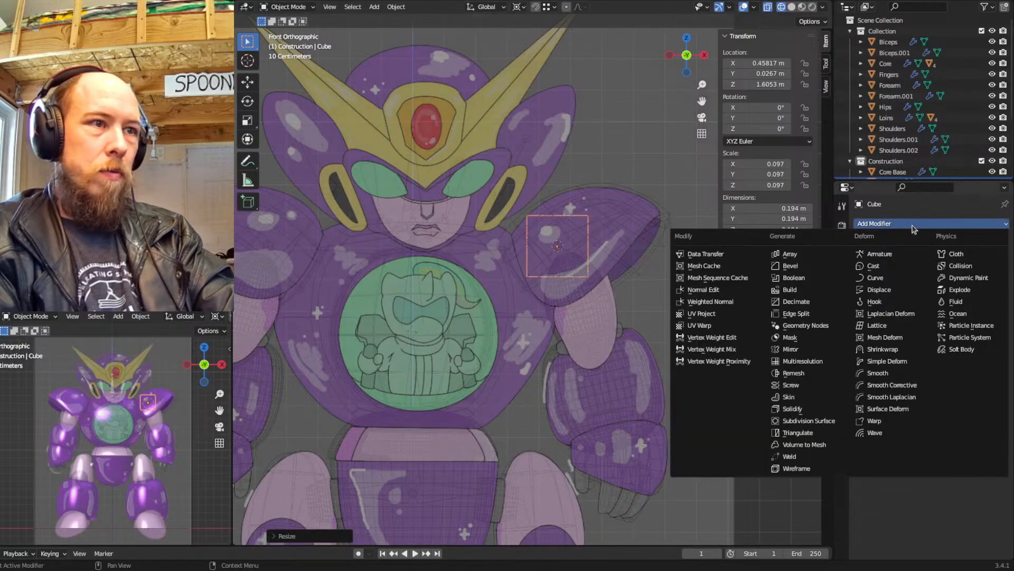
left_click(806, 421)
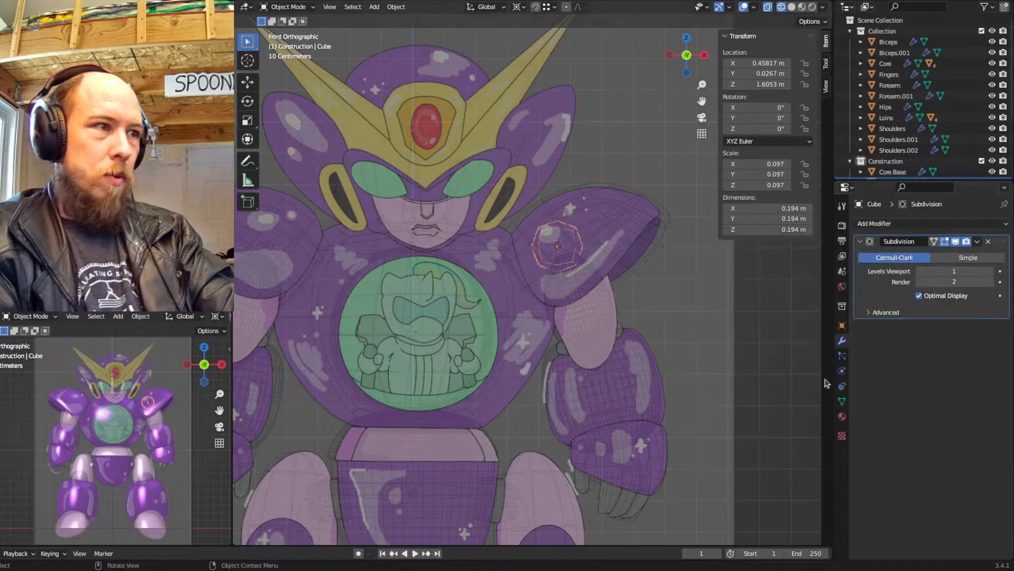
left_click(984, 272)
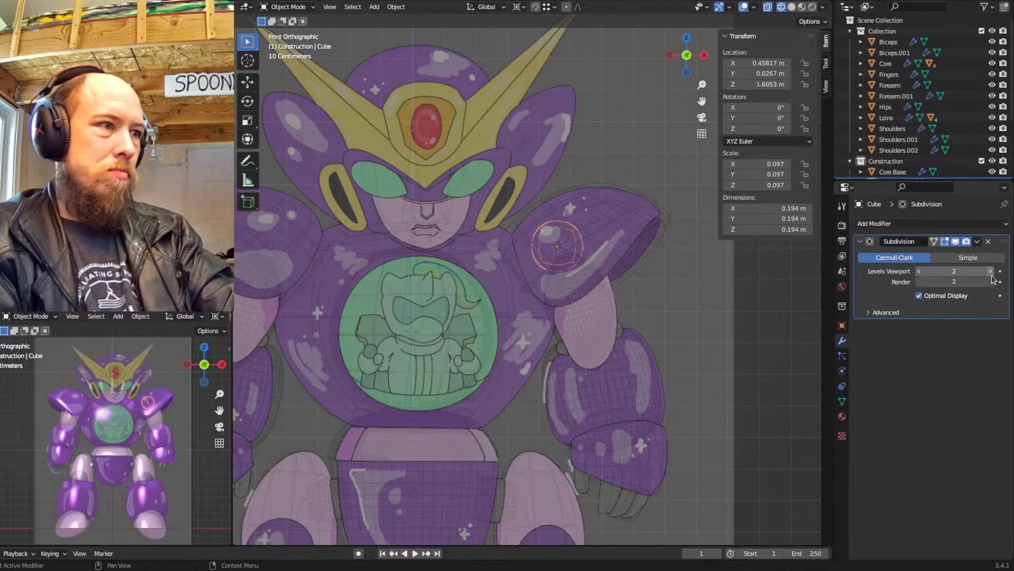
left_click(991, 281)
Add a Mirror modifier to the shoulder ball using Origin as the mirror object
left_click(861, 242)
left_click(867, 226)
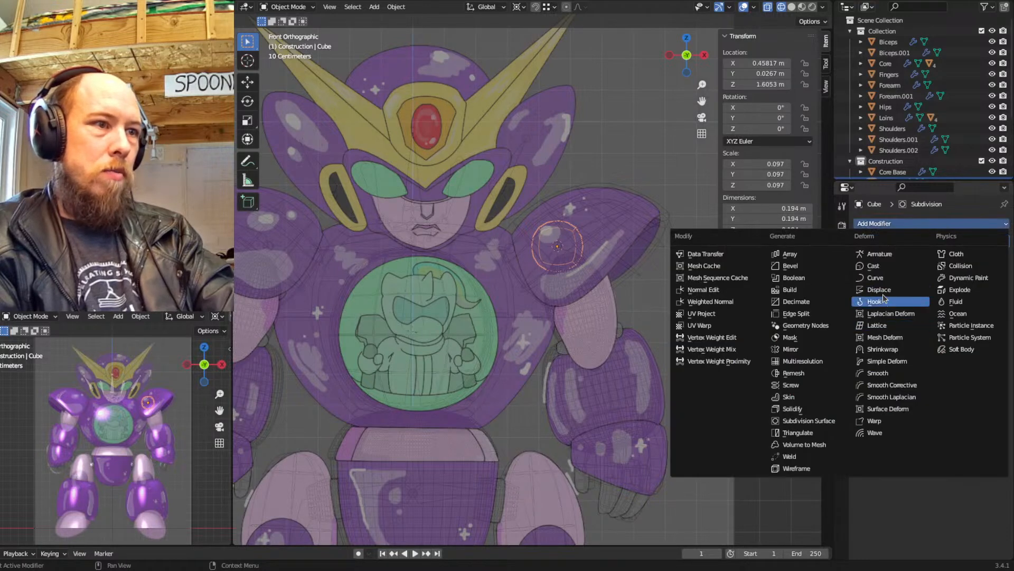
left_click(791, 349)
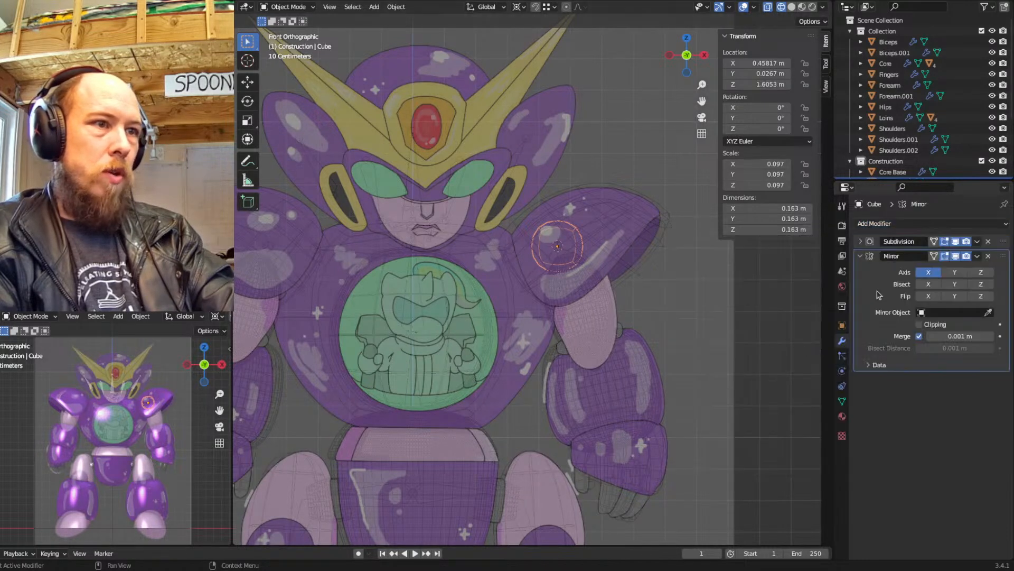
left_click(945, 313)
type("or")
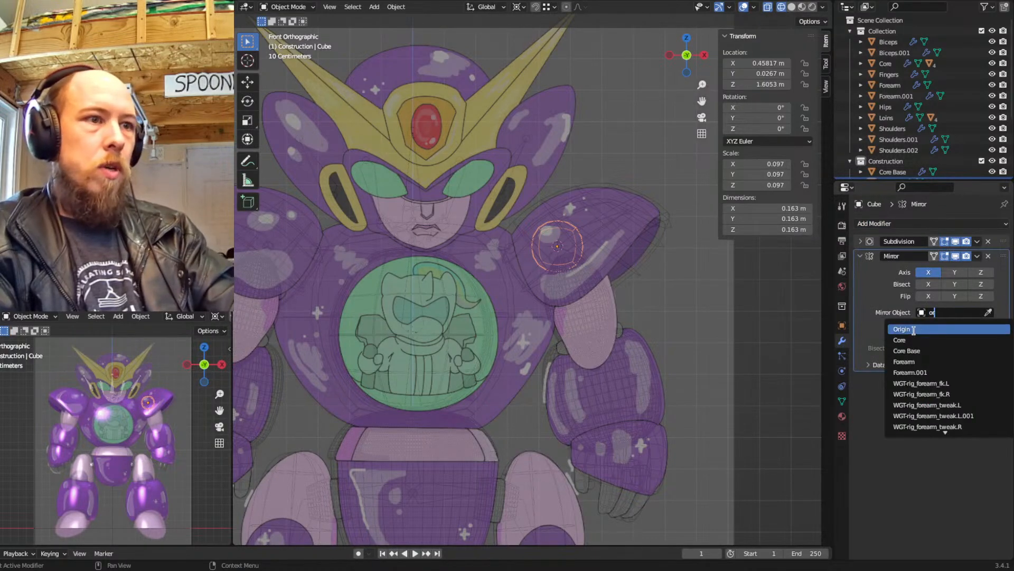
left_click(913, 329)
Shade the shoulder ball smooth and enlarge its mesh in Edit Mode until the ball is about 0.264 m across
middle_click_drag(628, 288, 721, 280)
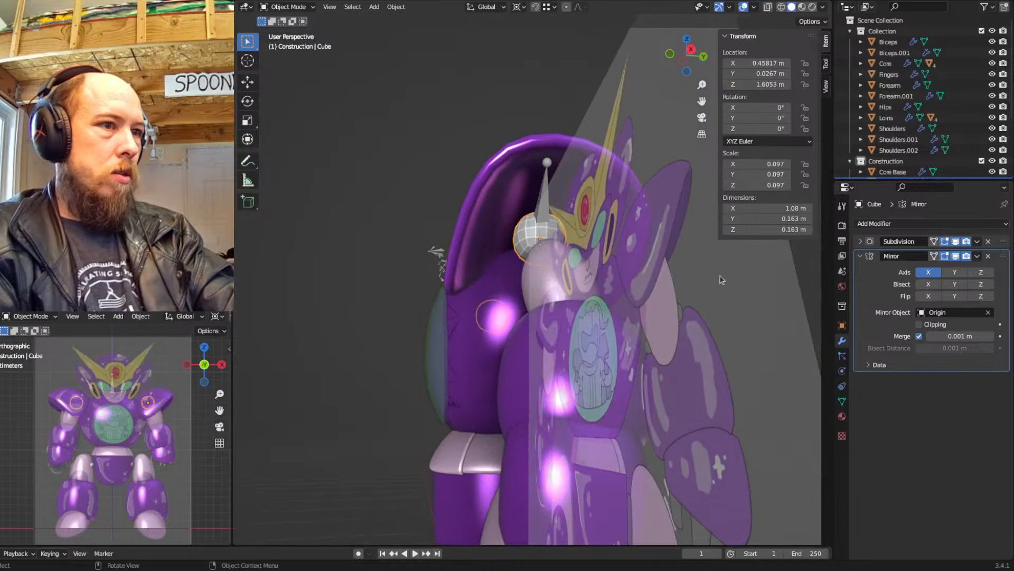
key("F3")
middle_click_drag(683, 290, 596, 265)
key("Tab")
key("s")
left_click(691, 289)
key("s")
left_click(678, 247)
key("s")
left_click(729, 301)
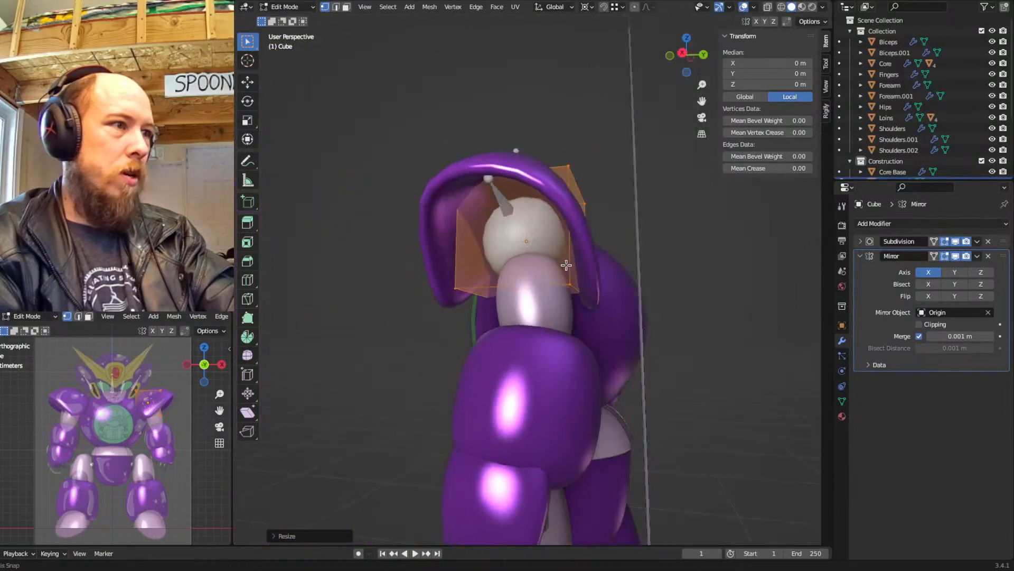
key("Tab")
Move the shoulder ball from the Construction collection into the model parts' Collection
middle_click_drag(686, 338, 598, 289)
key("1")
key("2")
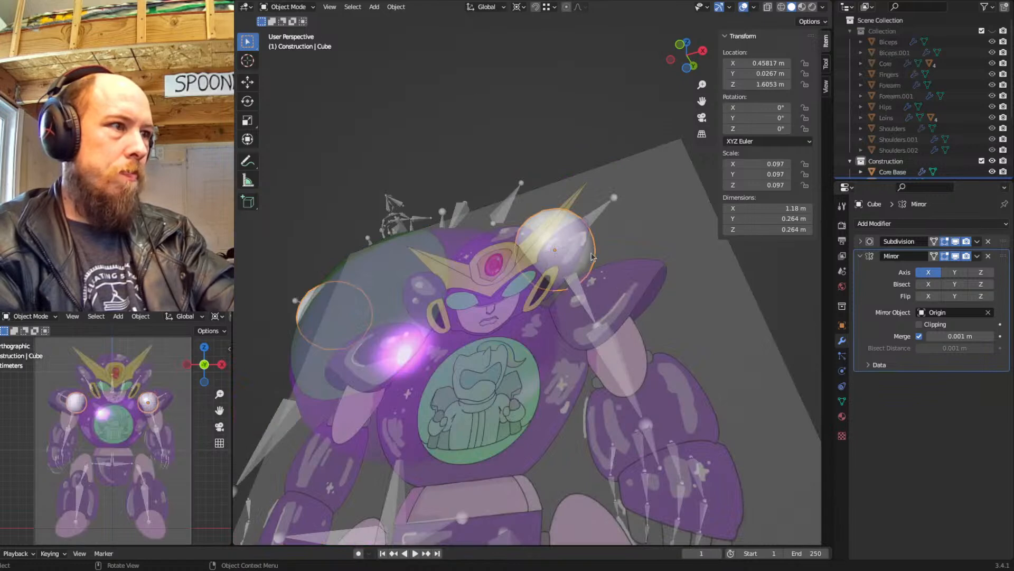
key("m")
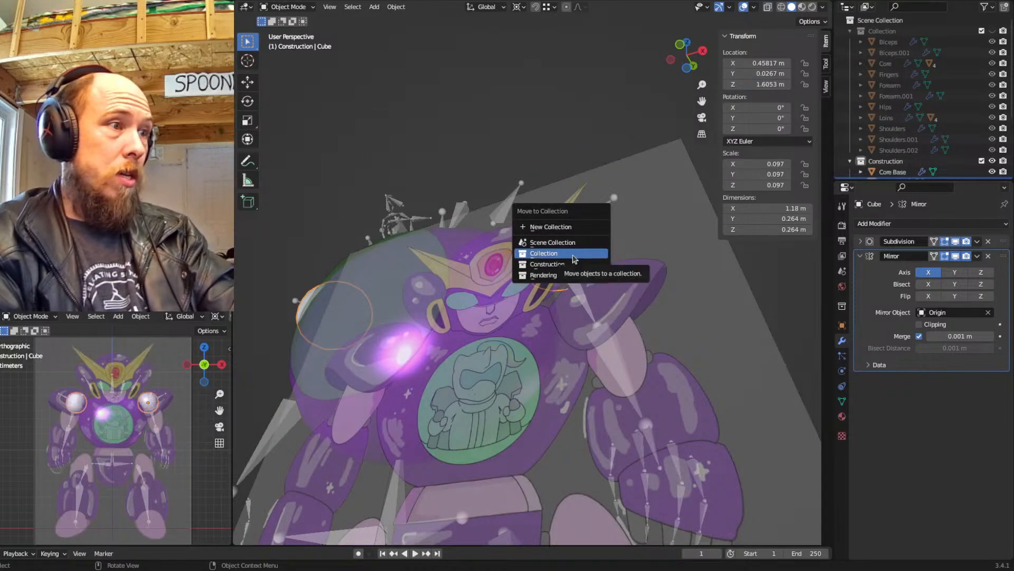
left_click(574, 259)
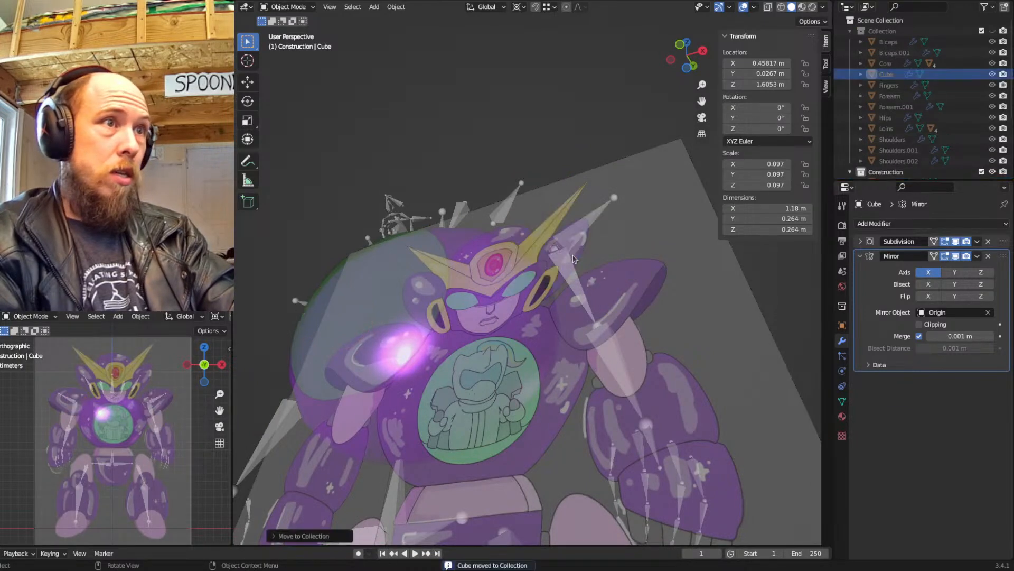
Rename the model parts' collection to Main Objects and isolate it in the viewport
left_click(882, 33)
double_click(881, 33)
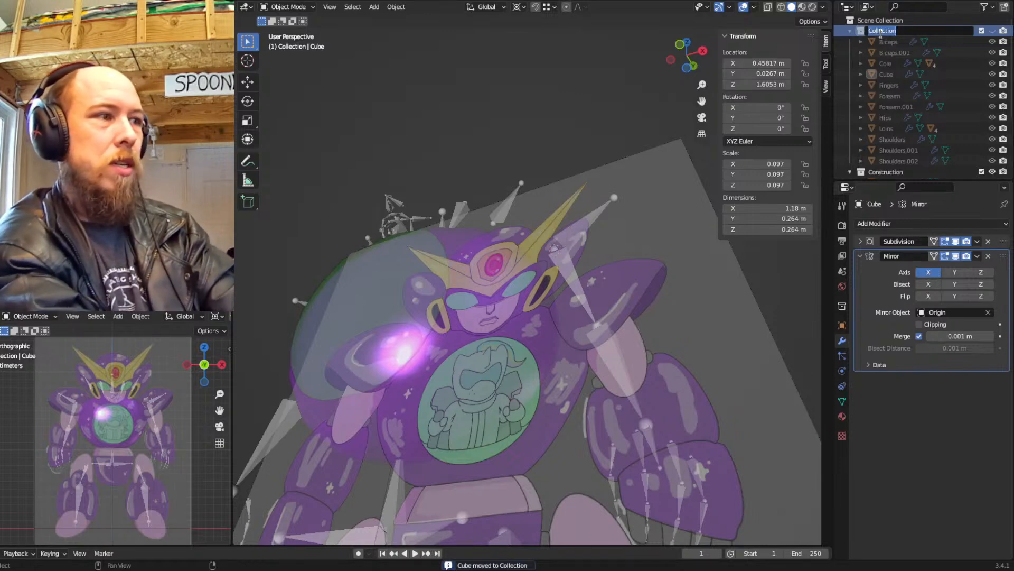
type("Mai")
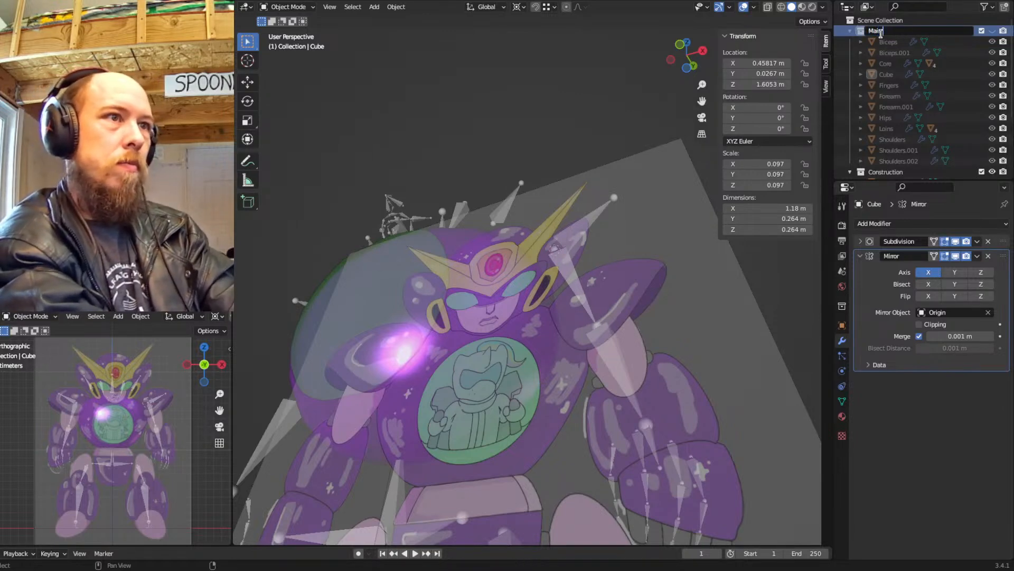
type("n Object")
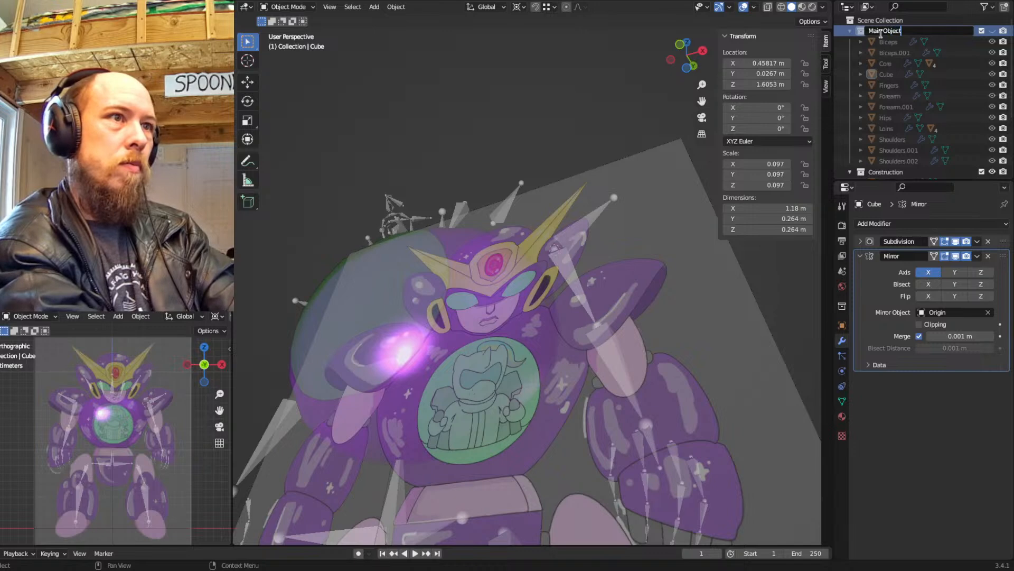
type("s")
key("Return")
key("1")
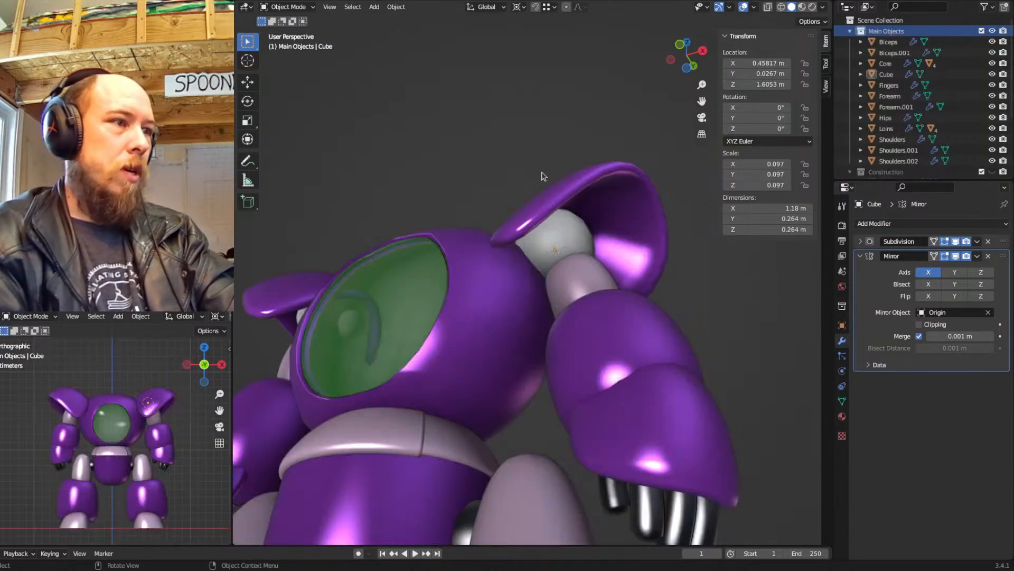
Assign the existing Purple material to the shoulder ball
middle_click_drag(558, 173, 579, 259)
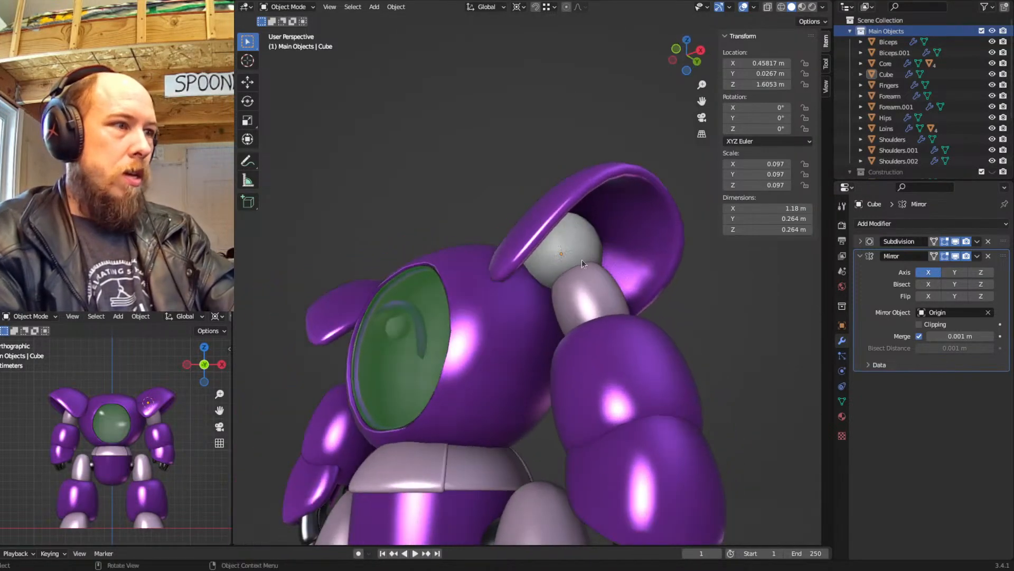
left_click(578, 248)
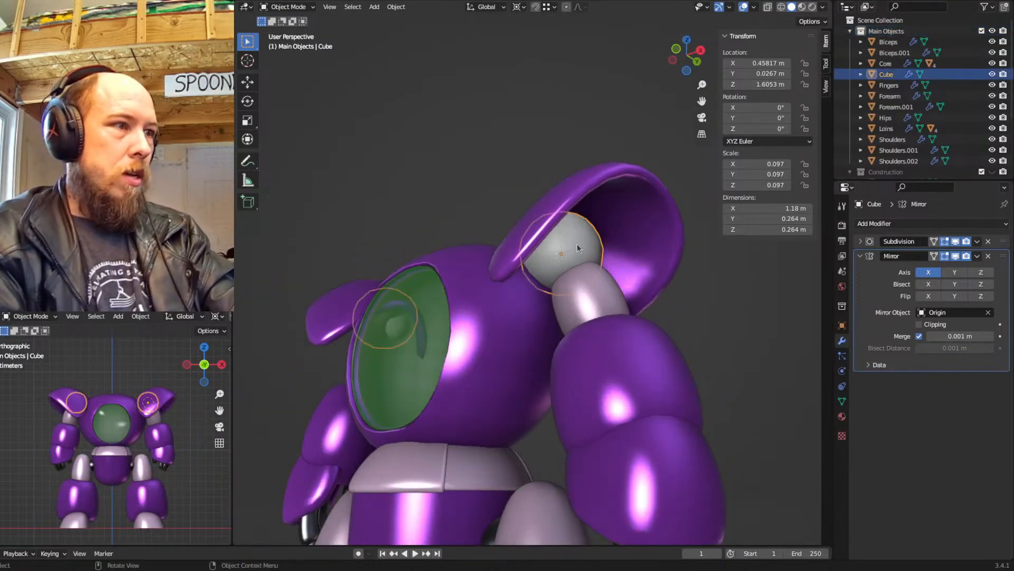
left_click(842, 416)
left_click(860, 270)
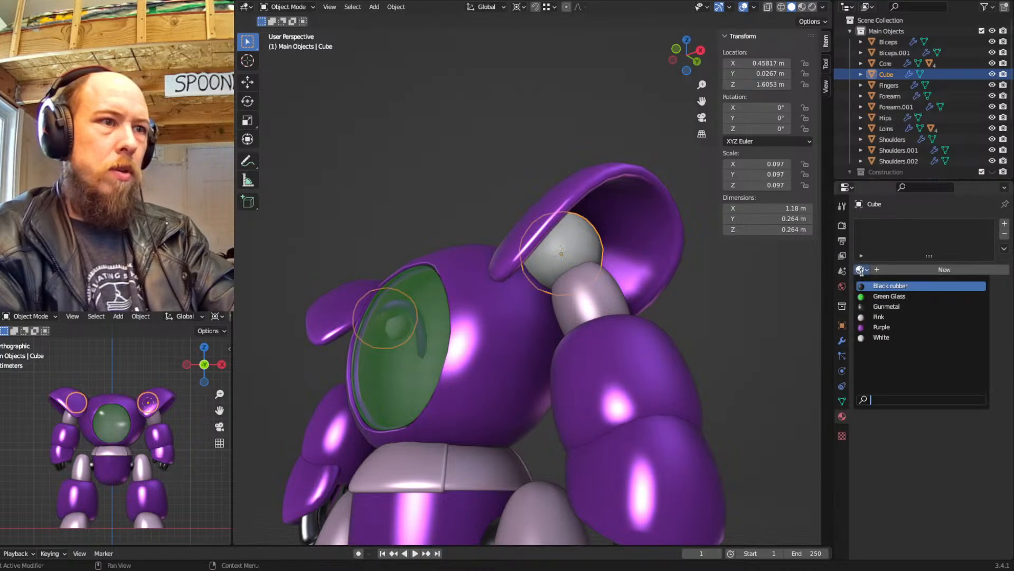
left_click(885, 326)
Inspect the mecha's back, waist panels and overall shape from several angles
left_click(464, 188)
middle_click_drag(465, 188, 546, 413)
left_click(604, 369)
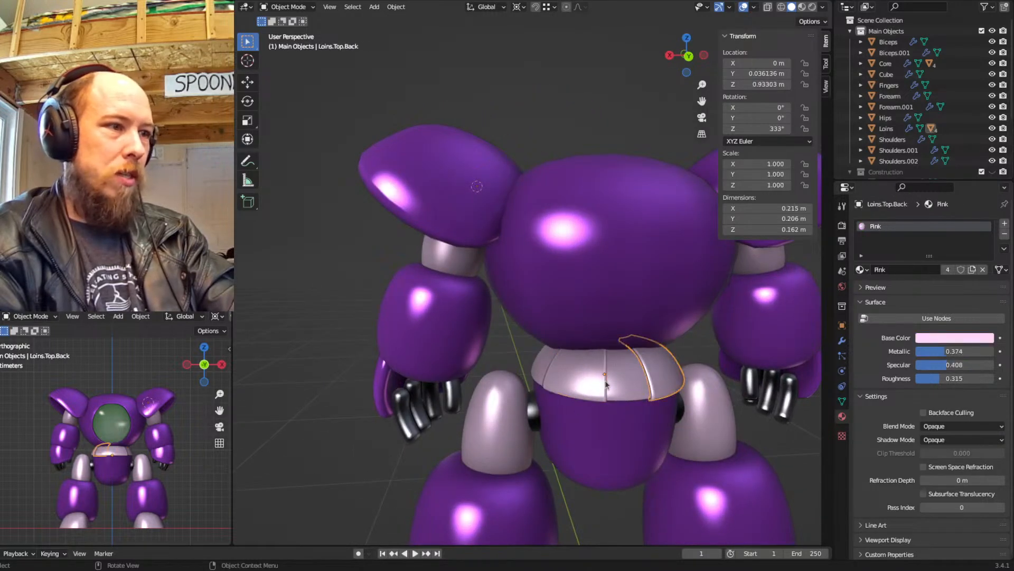
middle_click_drag(514, 344, 522, 316)
scroll(509, 251, "down", 4)
scroll(522, 316, "up", 2)
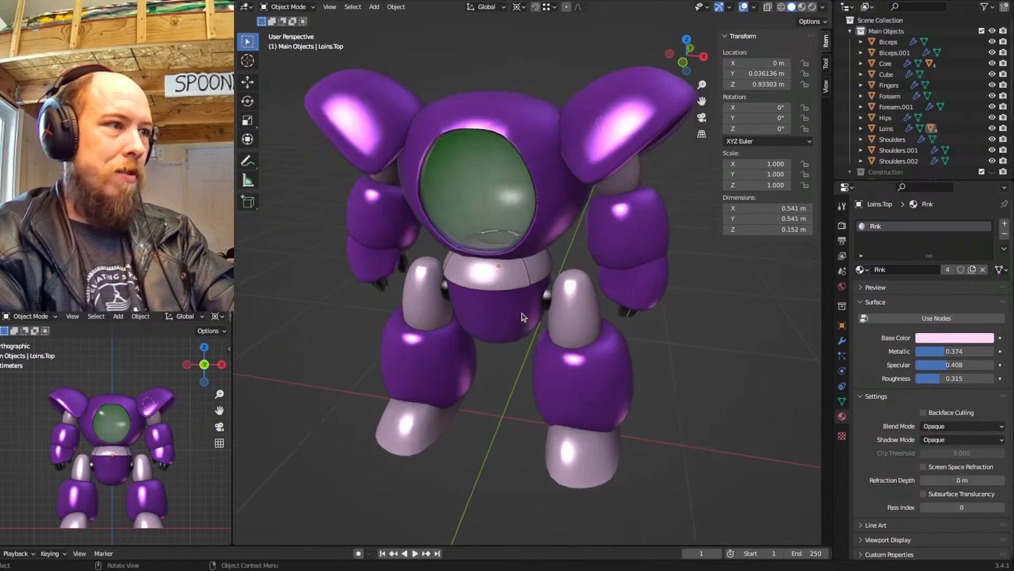
Compare the model with the reference image in front view, toggling the Construction collection on and off
key("KP_1")
key("shift+z")
key("shift+z")
key("shift+2")
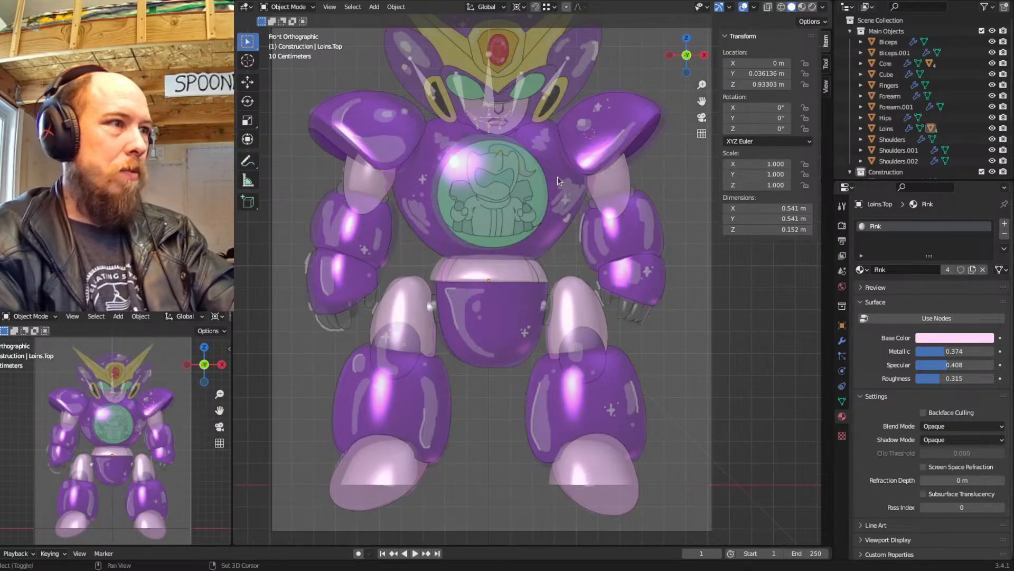
middle_click_drag(521, 153, 510, 300, "shift")
middle_click_drag(396, 260, 524, 196, "shift")
mouse_move(581, 230)
middle_mouse_down("shift")
mouse_move(601, 228)
mouse_move(587, 245)
middle_mouse_up("shift")
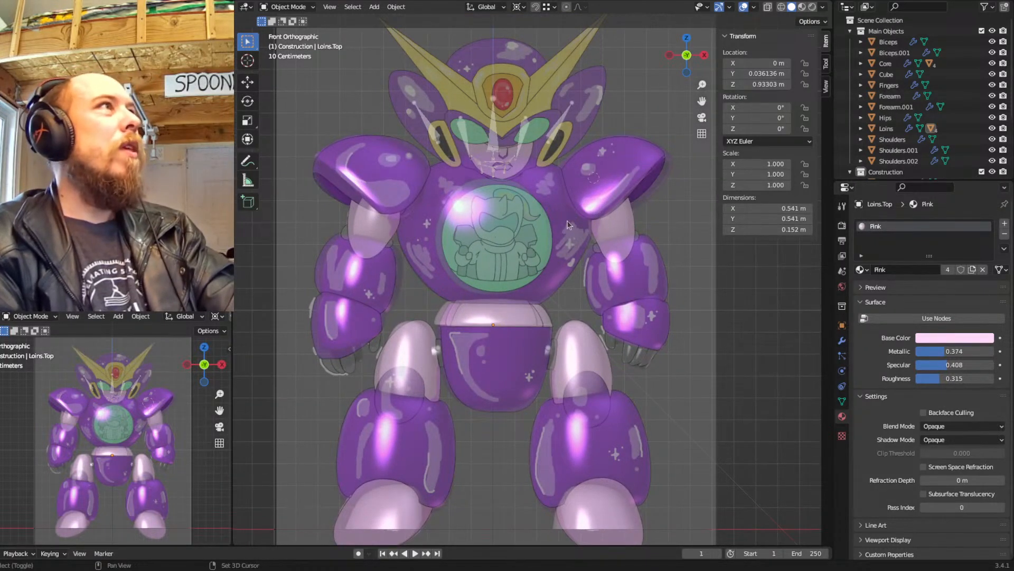
mouse_move(566, 192)
middle_mouse_down("shift")
mouse_move(565, 229)
mouse_move(550, 231)
middle_mouse_up("shift")
key("shift+z")
key("shift+z")
key("1")
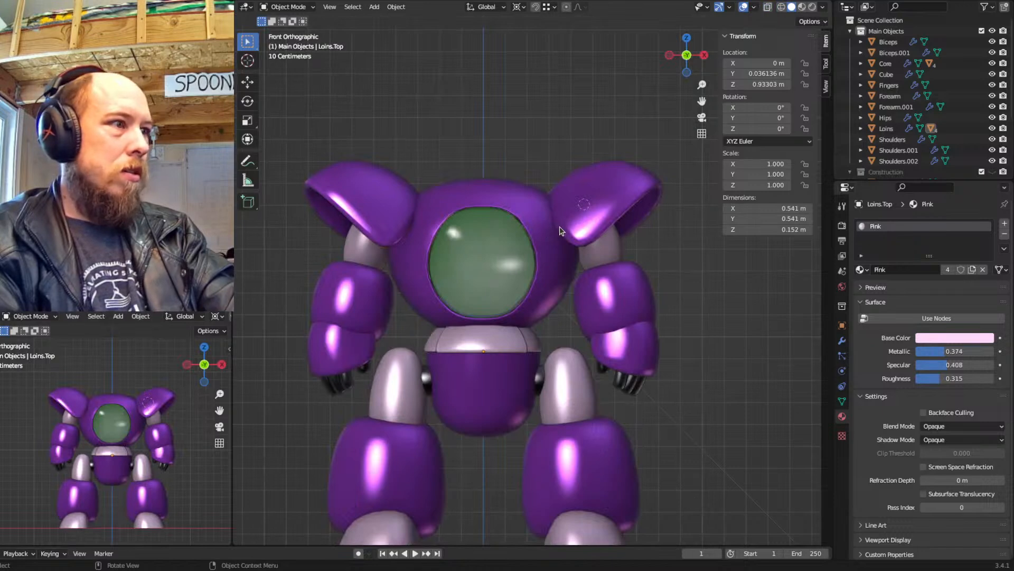
key("shift+2")
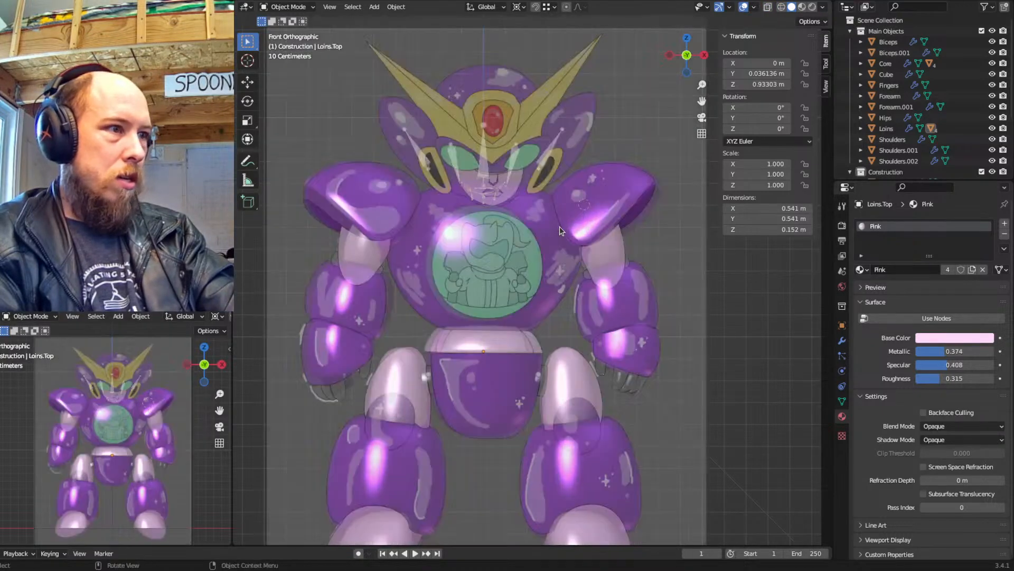
middle_click_drag(573, 310, 560, 264, "shift")
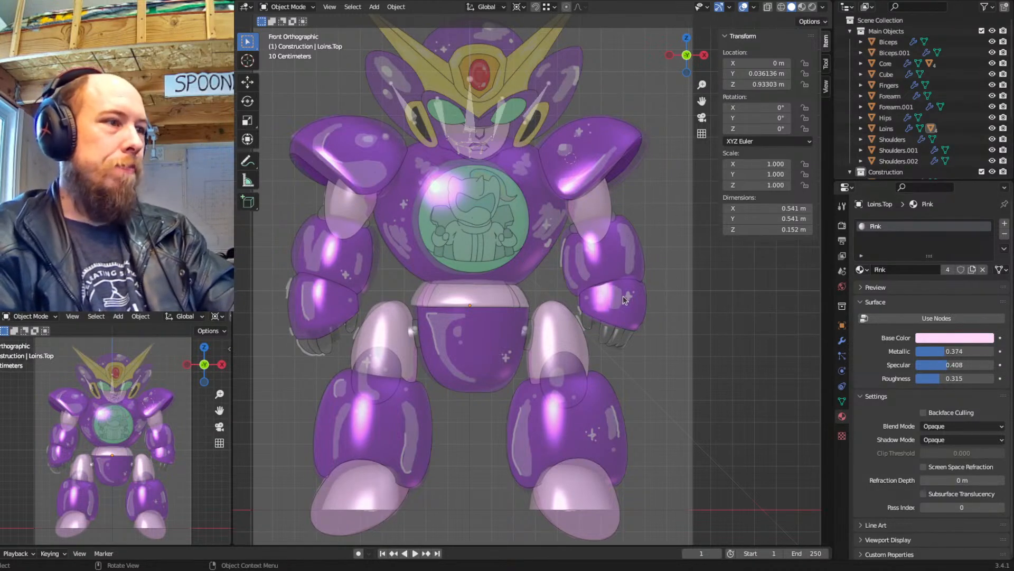
Duplicate the Hips joint object in wireframe front view and place the copy at the knee, about X 0.461 m, Z 0.678 m
left_click(532, 341)
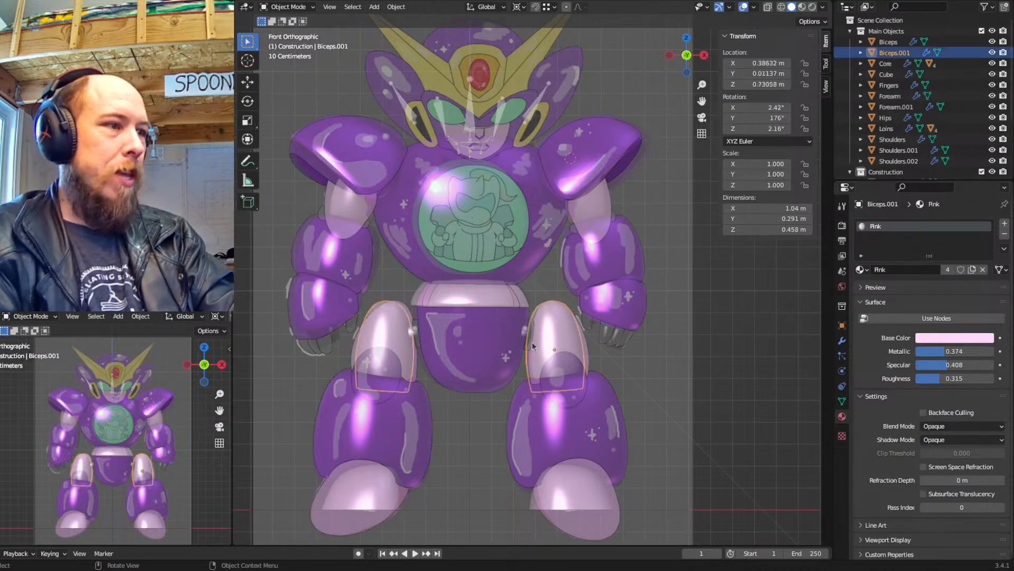
left_click(531, 341)
key("shift+z")
scroll(553, 349, "up", 1)
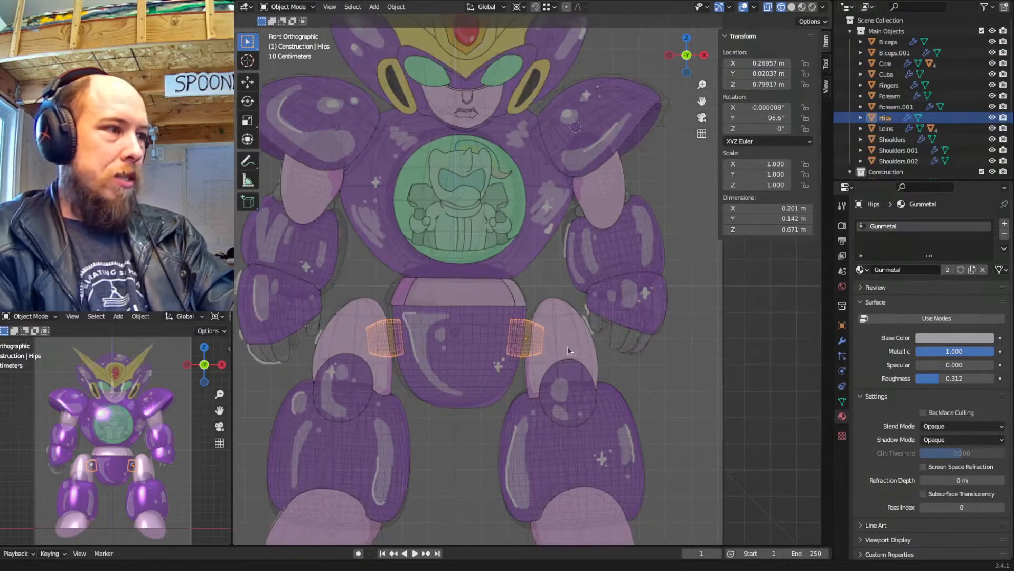
middle_click_drag(573, 362, 556, 306, "shift")
middle_click_drag(563, 245, 557, 257, "shift")
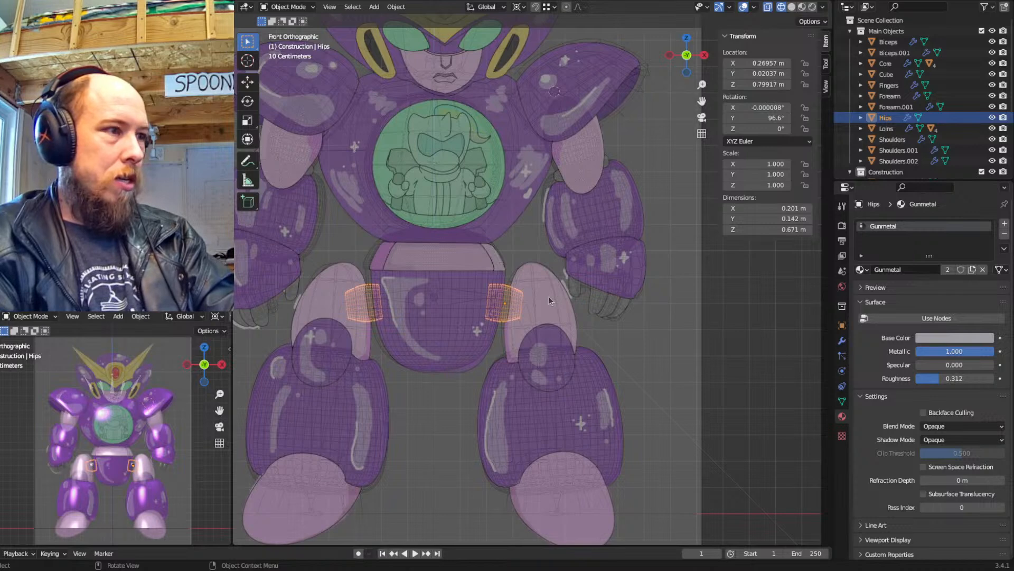
key("shift+d")
left_click(647, 346)
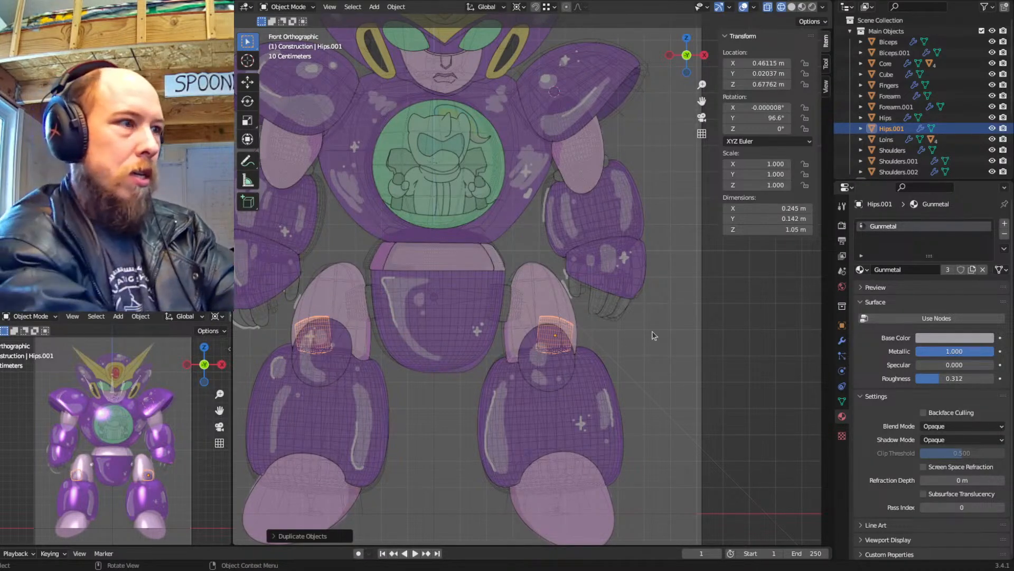
Rename the duplicated knee joint object to Pin
key("F2")
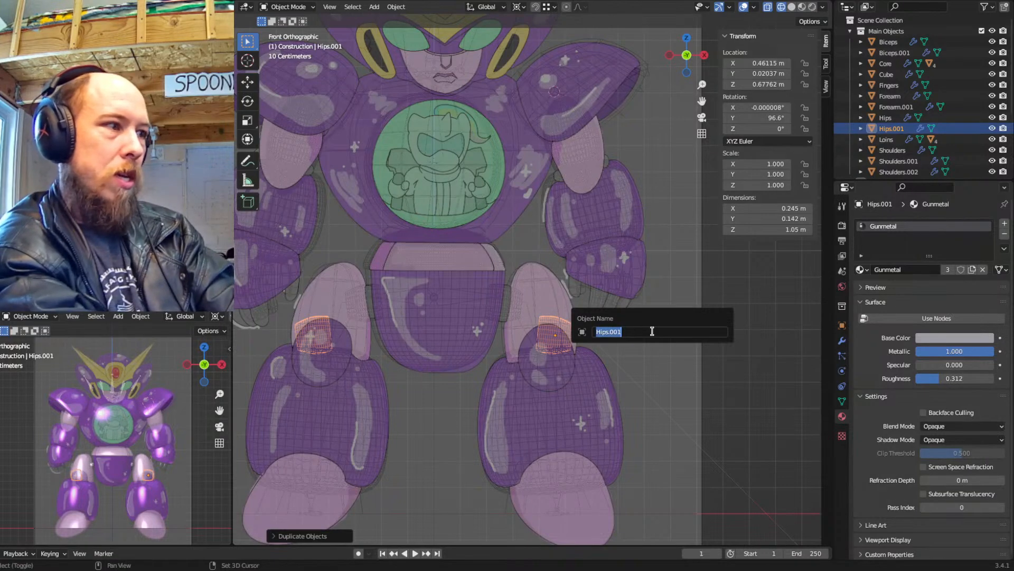
type("Fin")
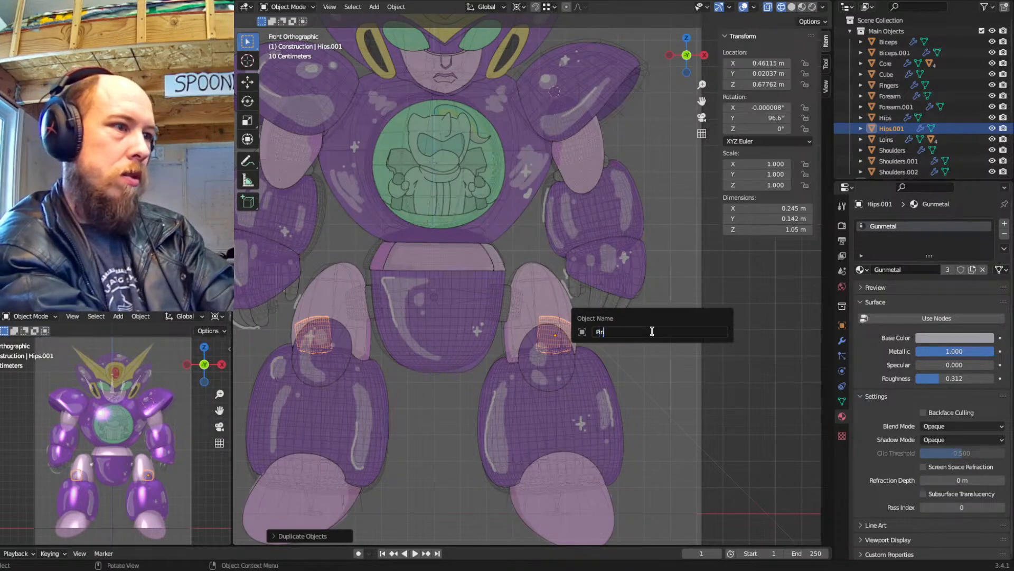
key("Return")
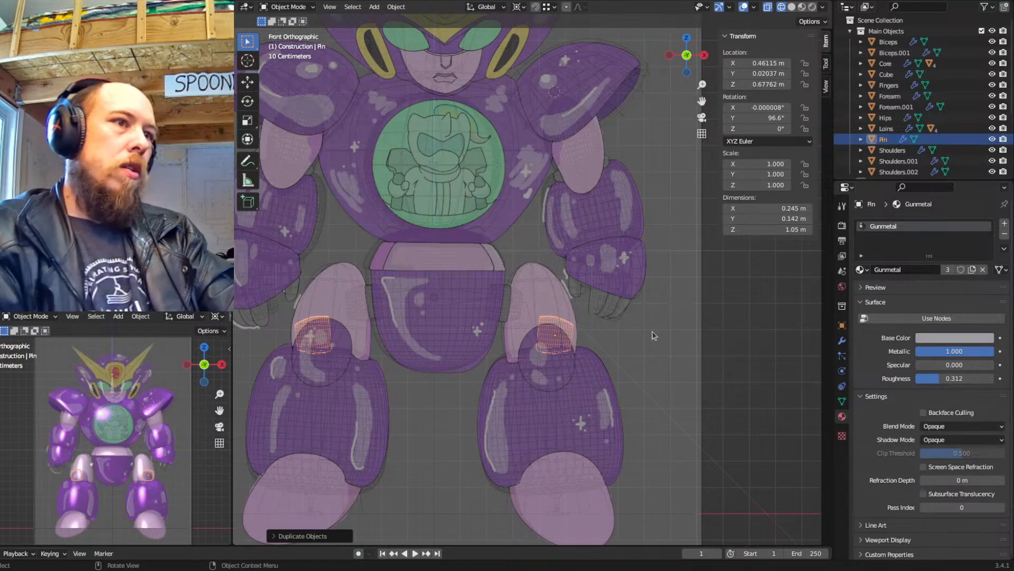
Remove the modifier above Screw from the knee pin, keeping its Screw and Mirror modifiers
left_click(842, 340)
left_click(989, 242)
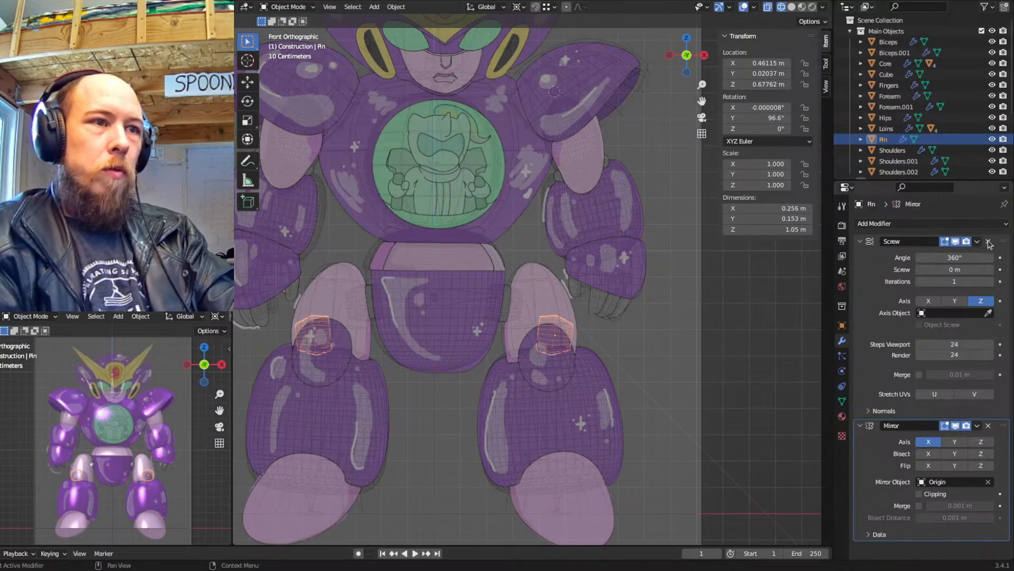
left_click(860, 241)
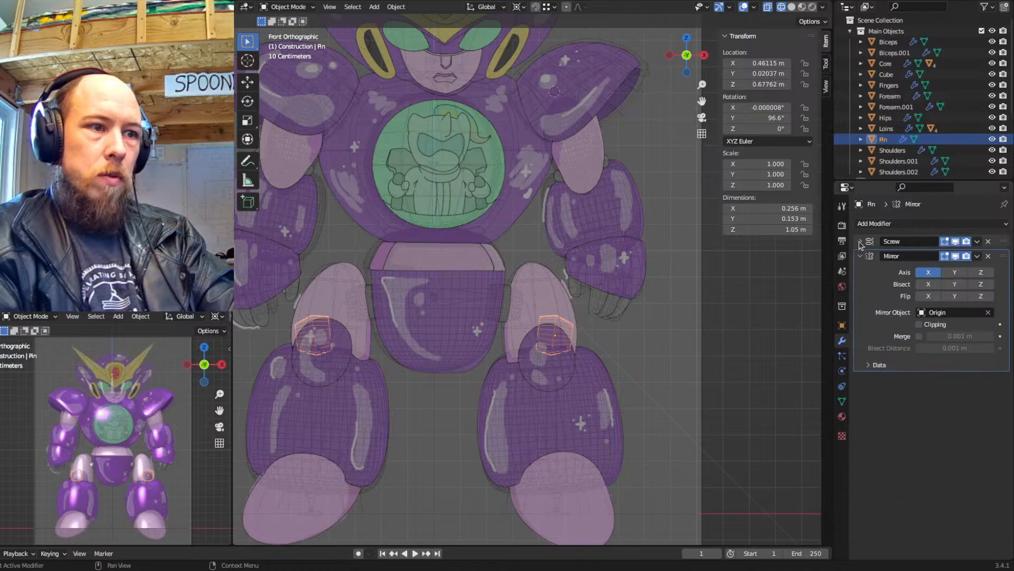
left_click(877, 365)
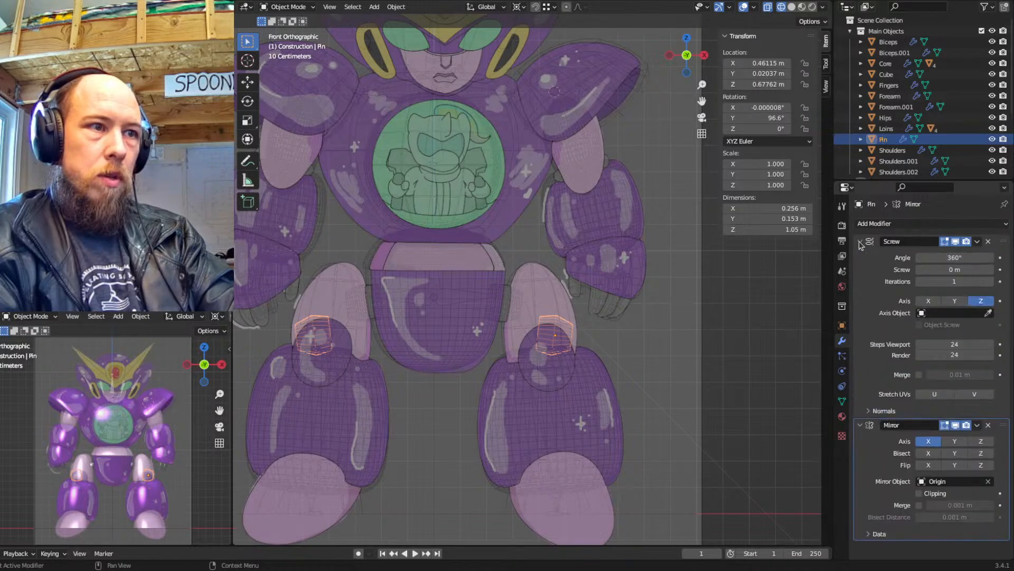
Rename the knee pin's mesh data to Pin
left_click(842, 401)
left_click(917, 226)
type("Pin")
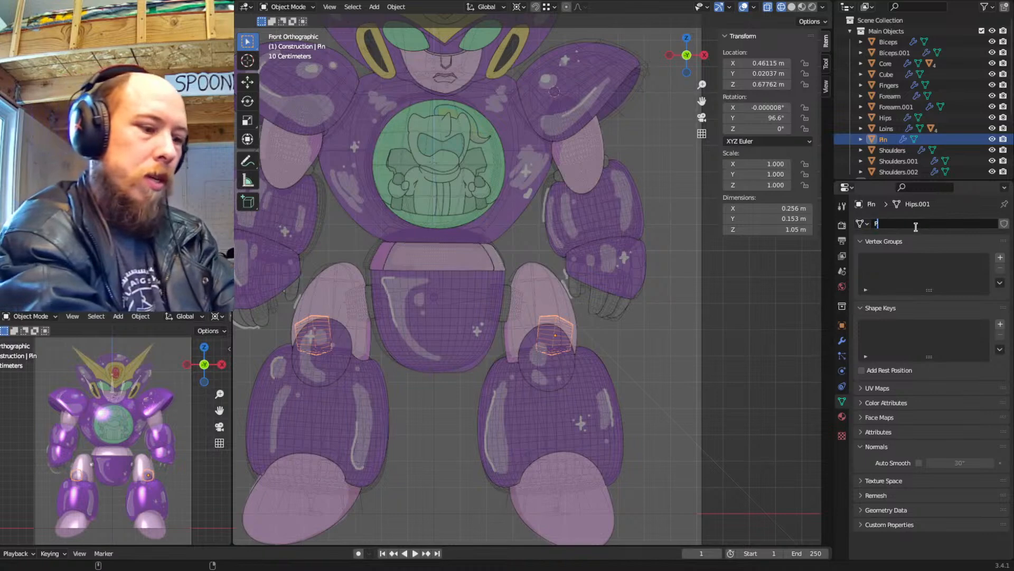
key("Return")
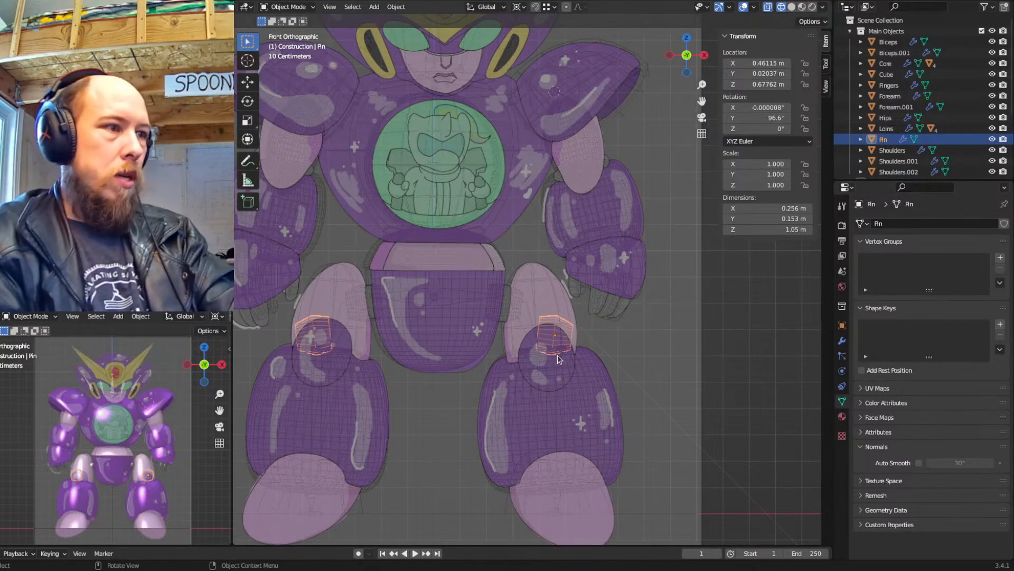
Clear the knee pin's rotation and snap the 3D cursor to its origin
key("Tab")
key("Tab")
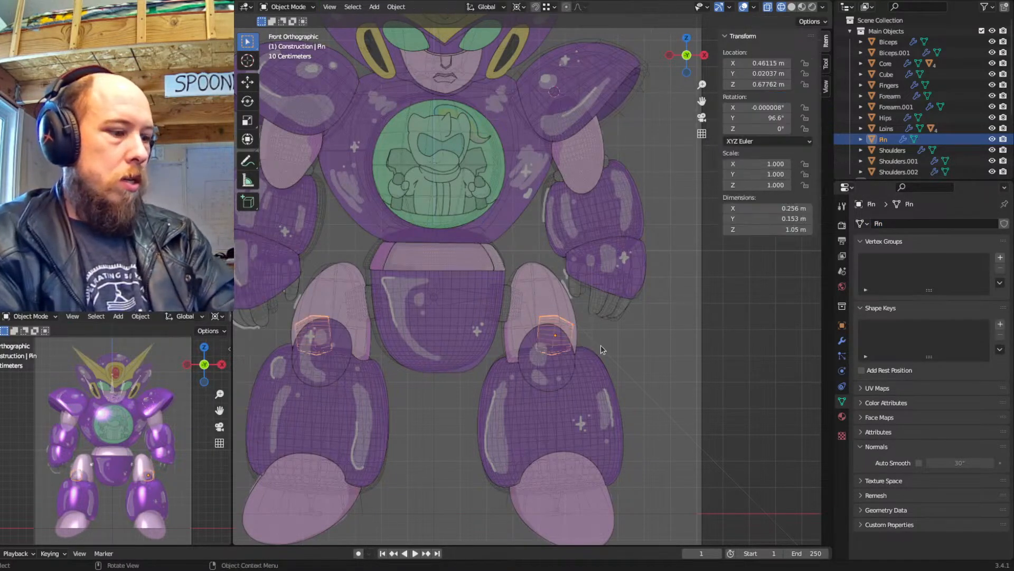
key("alt+r")
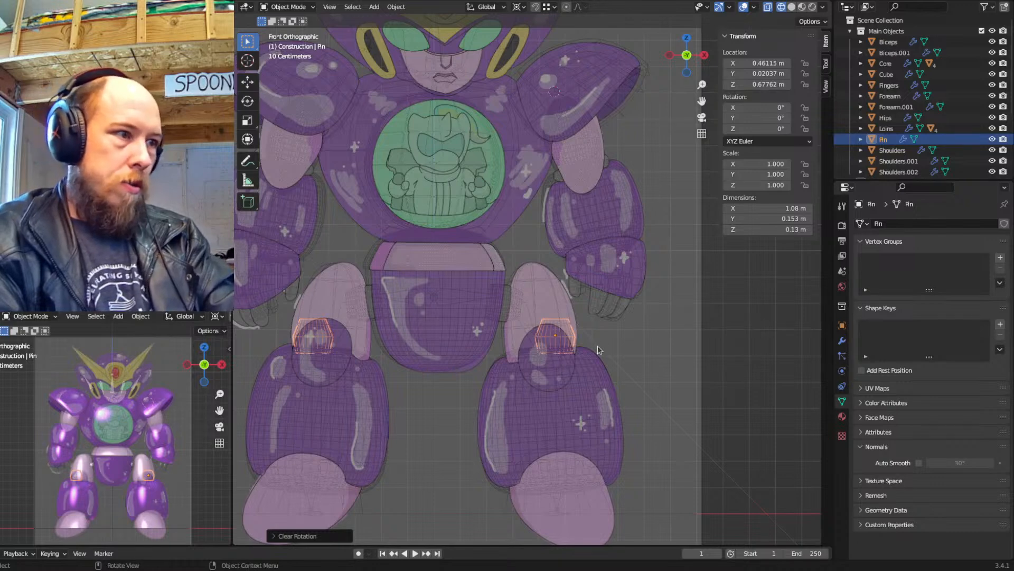
scroll(597, 343, "up", 4)
key("Tab")
middle_click_drag(539, 316, 542, 312, "shift")
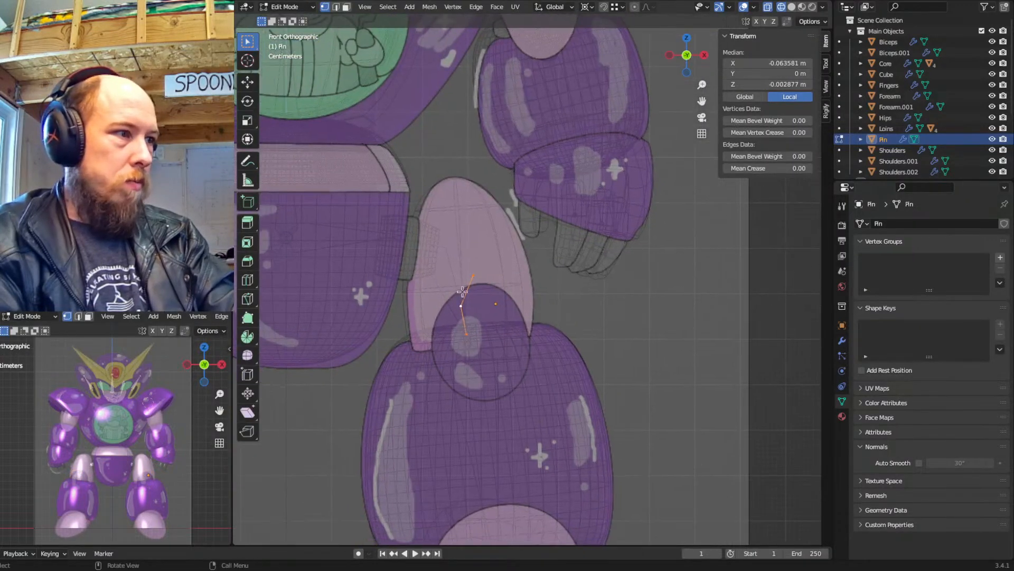
left_click(508, 297)
key("shift+s")
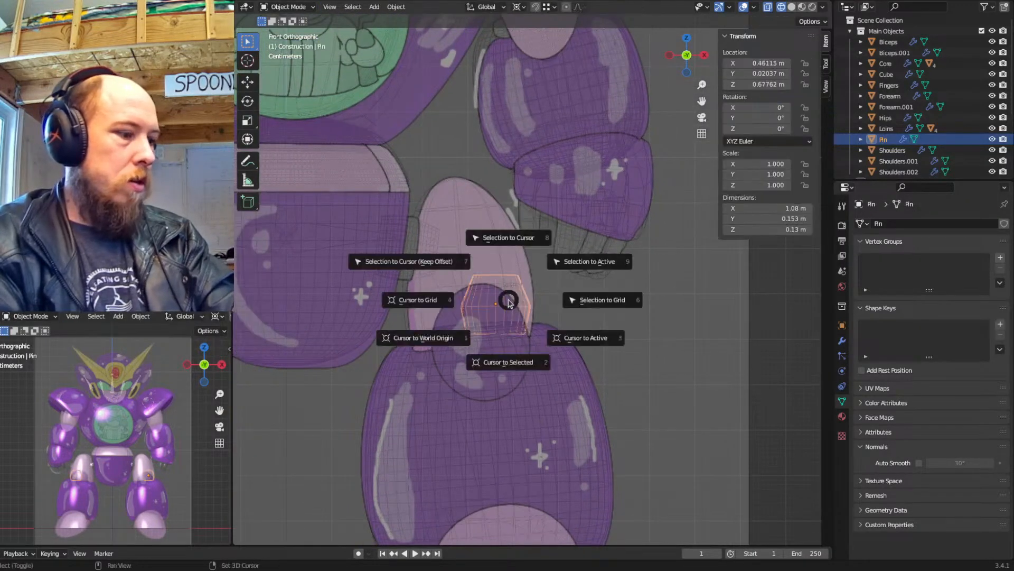
left_click(509, 299)
Extrude the upper end vertex of the pin's profile inward and scale it to 0 on X to reach the central axis
key("e")
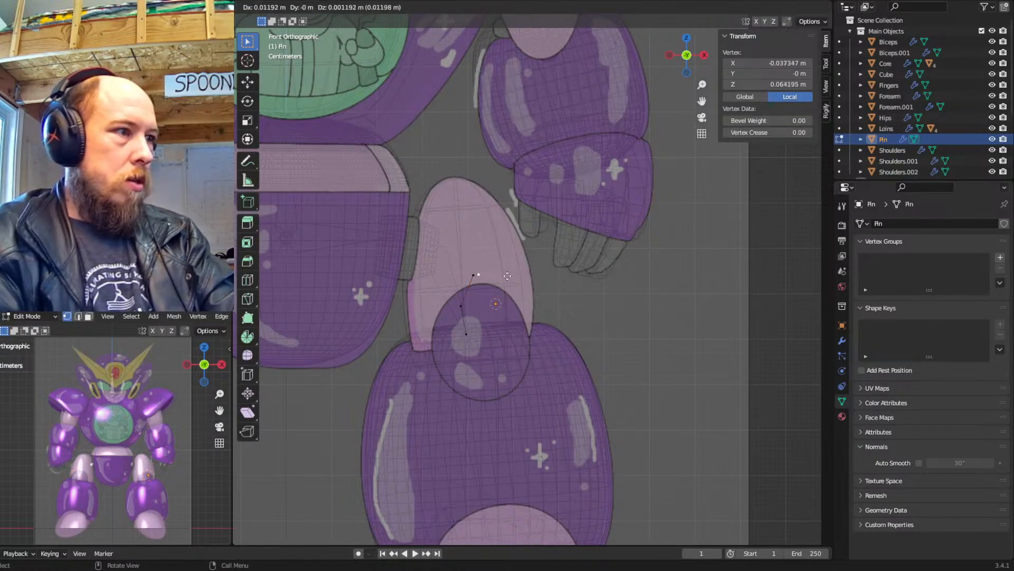
left_click(512, 273)
key("s")
key("x")
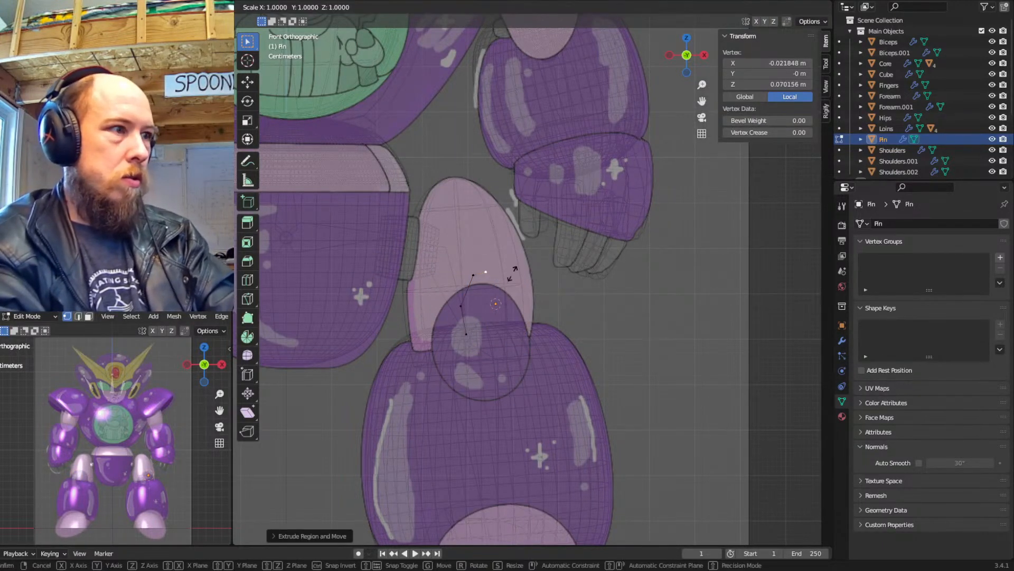
key("0")
key("Return")
Extrude the profile's lower end vertex, scale it to 0 on X onto the central axis, and dissolve the profile's middle side vertex
left_click(466, 333)
key("e")
left_click(506, 346)
key("s")
key("x")
key("0")
key("Return")
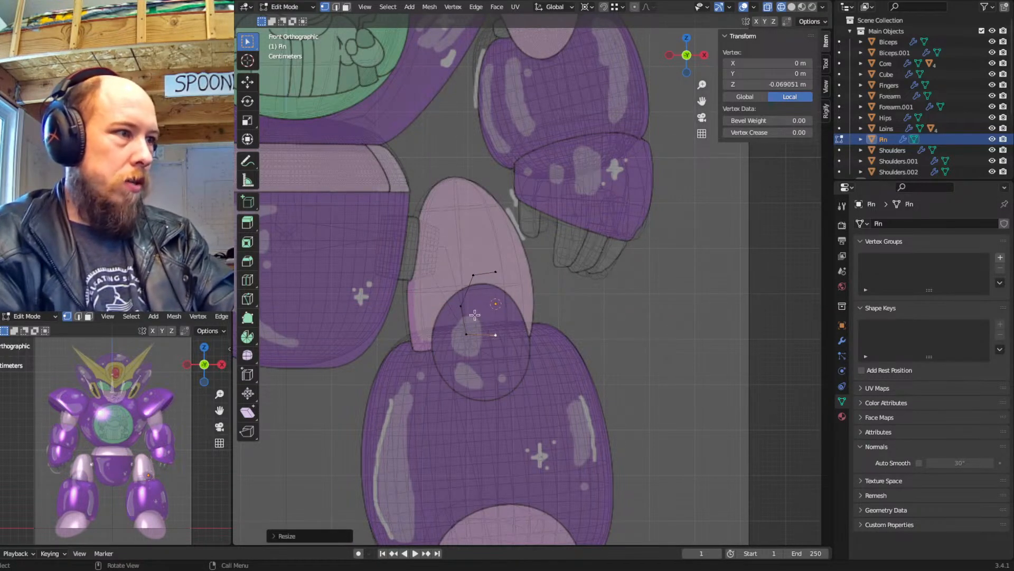
left_click(485, 300)
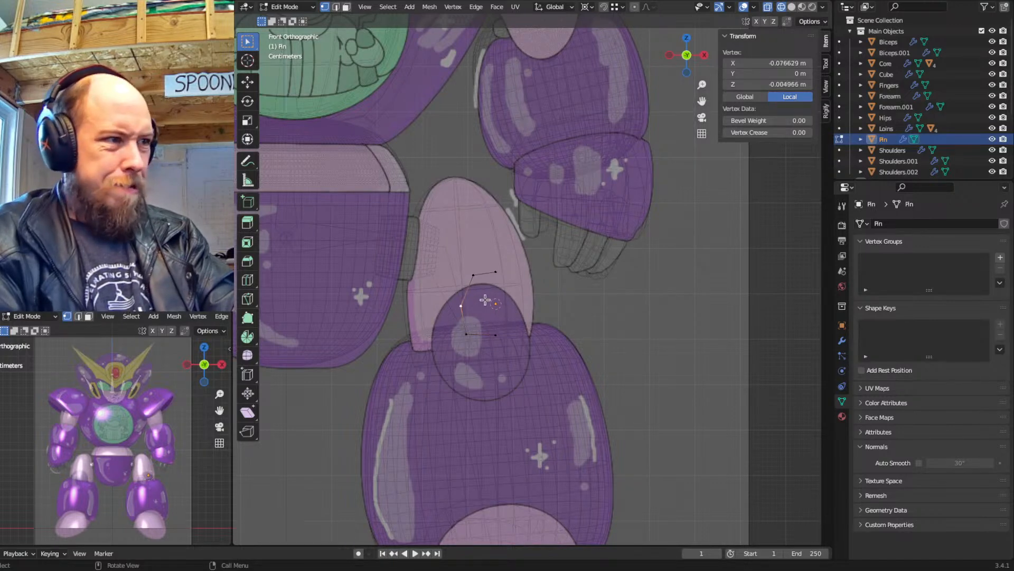
key("ctrl+x")
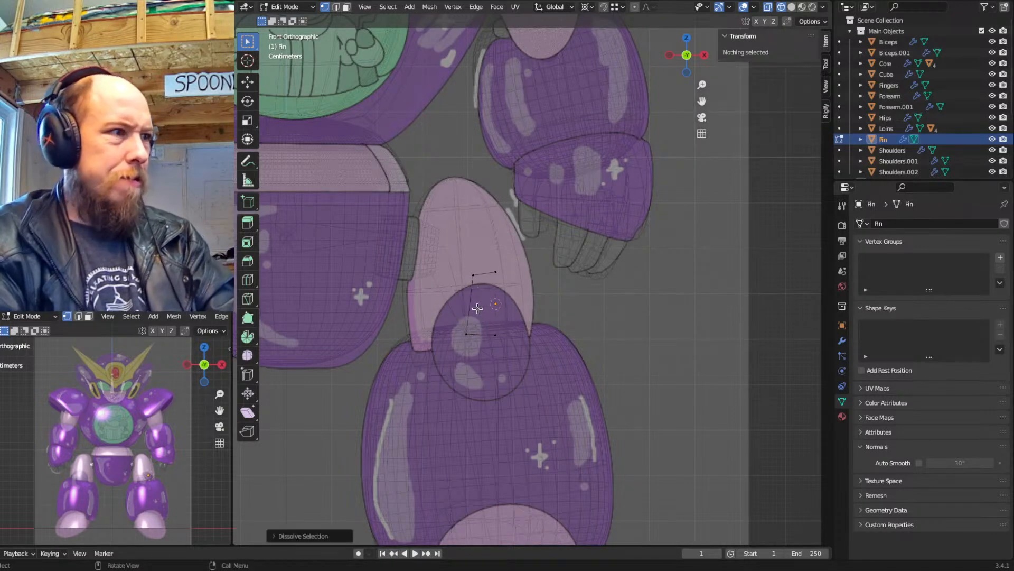
Raise the two upper vertices of the pin's profile along Z to a median local height of about 0.12 m
left_click(471, 276)
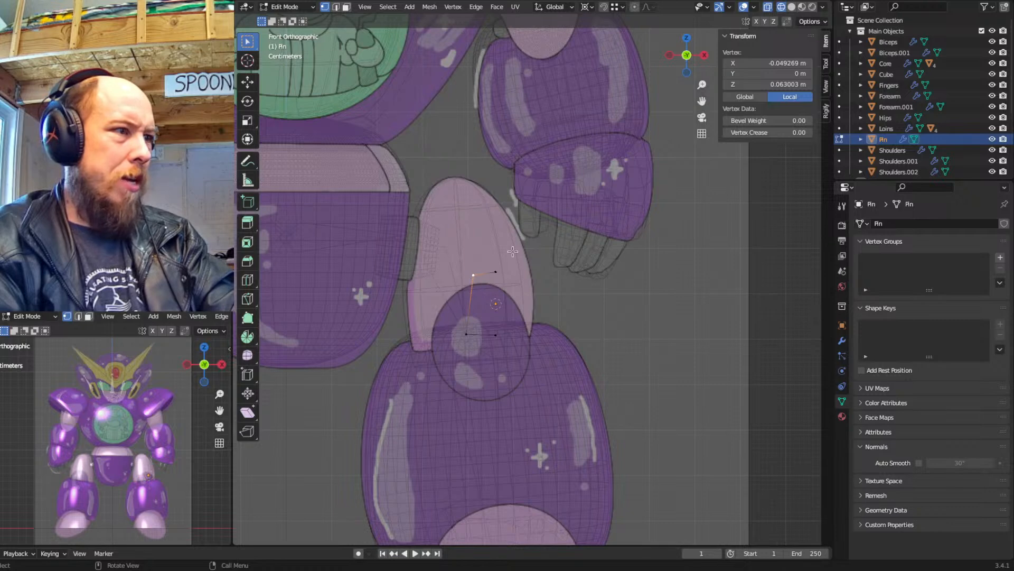
left_click(496, 272, "shift")
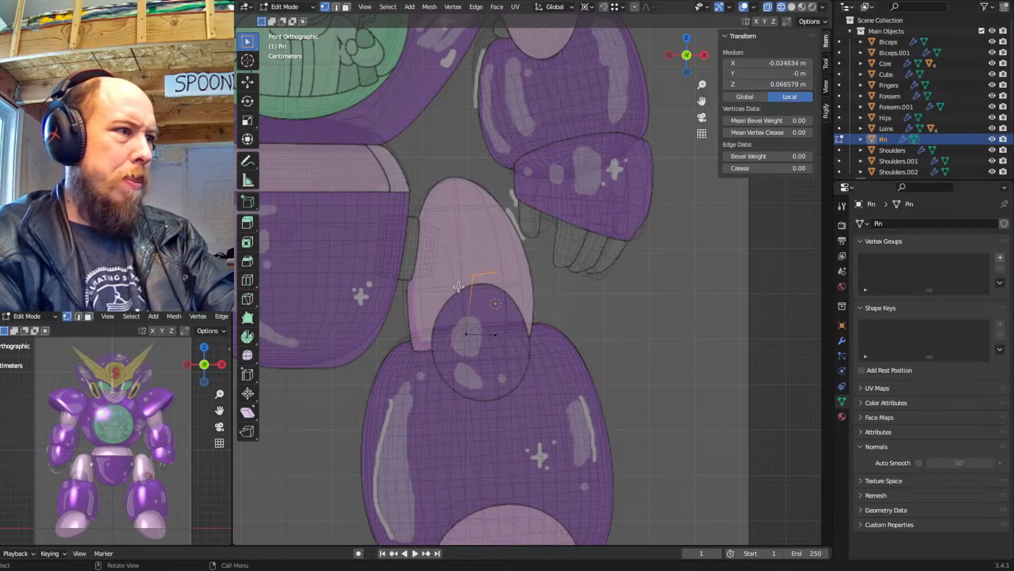
scroll(506, 283, "down", 3)
scroll(514, 290, "up", 4)
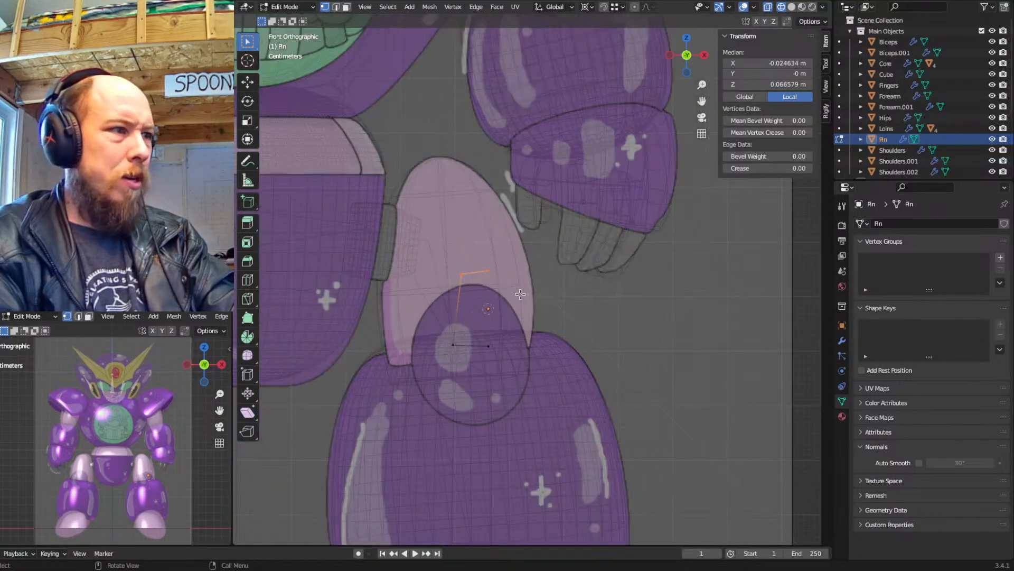
key("g")
key("z")
left_click(473, 254)
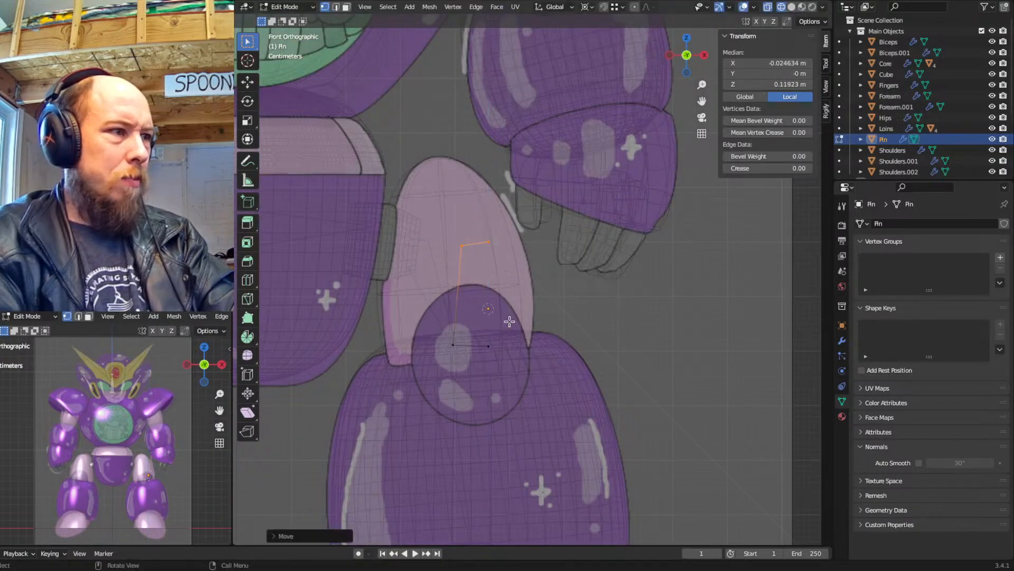
Move the two lower vertices of the pin's profile downward along Z
left_click_drag(508, 323, 450, 350)
key("g")
key("z")
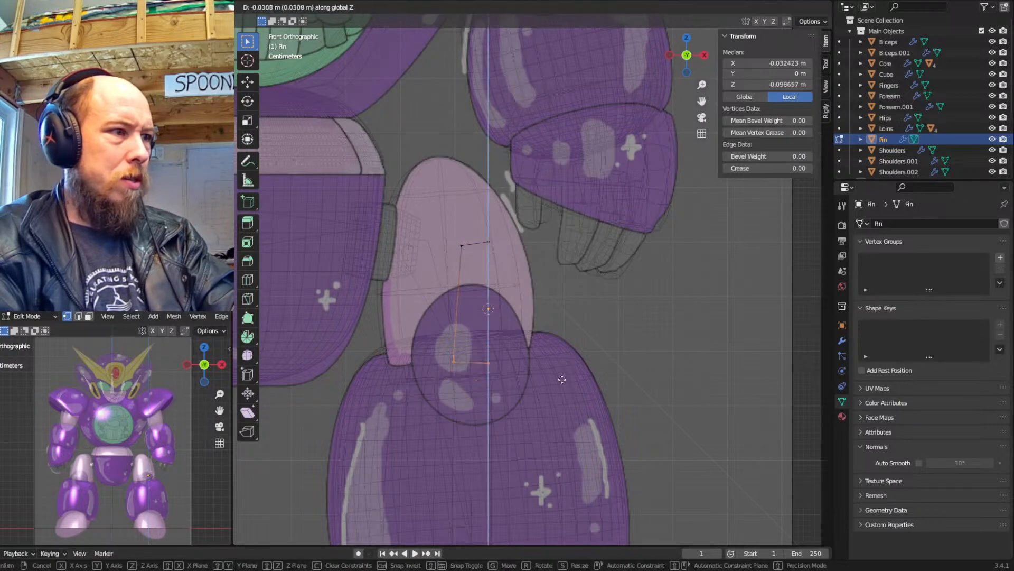
left_click(553, 343)
Delete the profile's lower axis vertex and scale the remaining lower side vertex to 0 on Z, level with the pin's origin
left_click(487, 339)
key("x")
left_click(433, 336)
left_click(454, 318)
key("s")
key("z")
key("0")
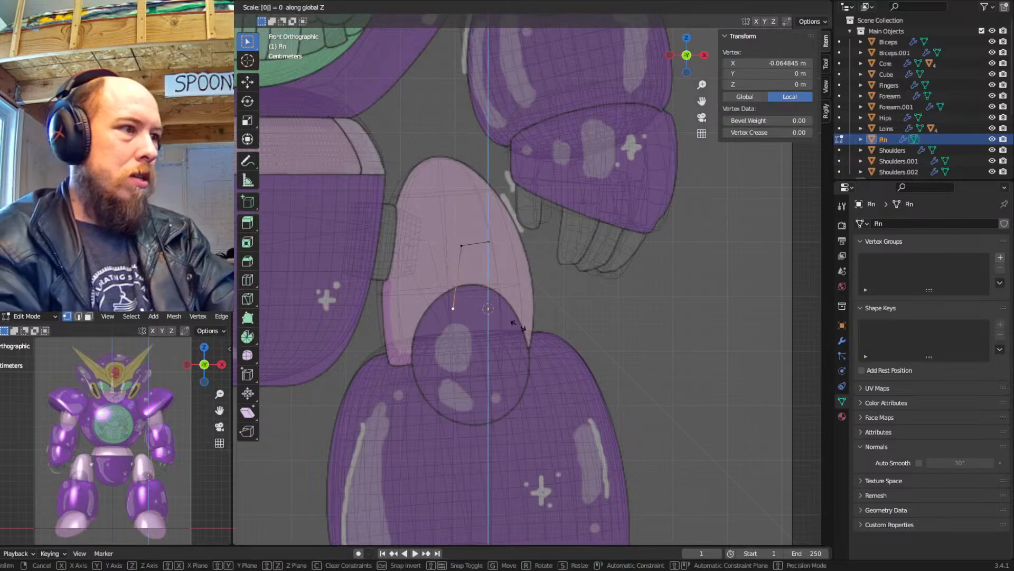
key("Return")
Isolate the pin in local view and align the profile's upper side vertex with the lower side vertex along X
left_click(462, 245)
key("g")
key("x")
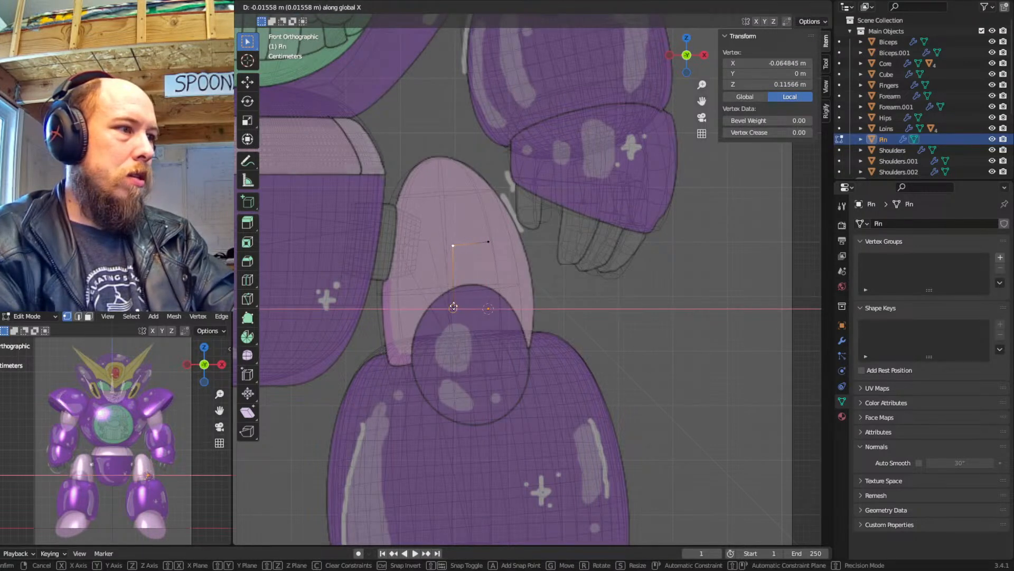
left_click(453, 307)
key("KP_Divide")
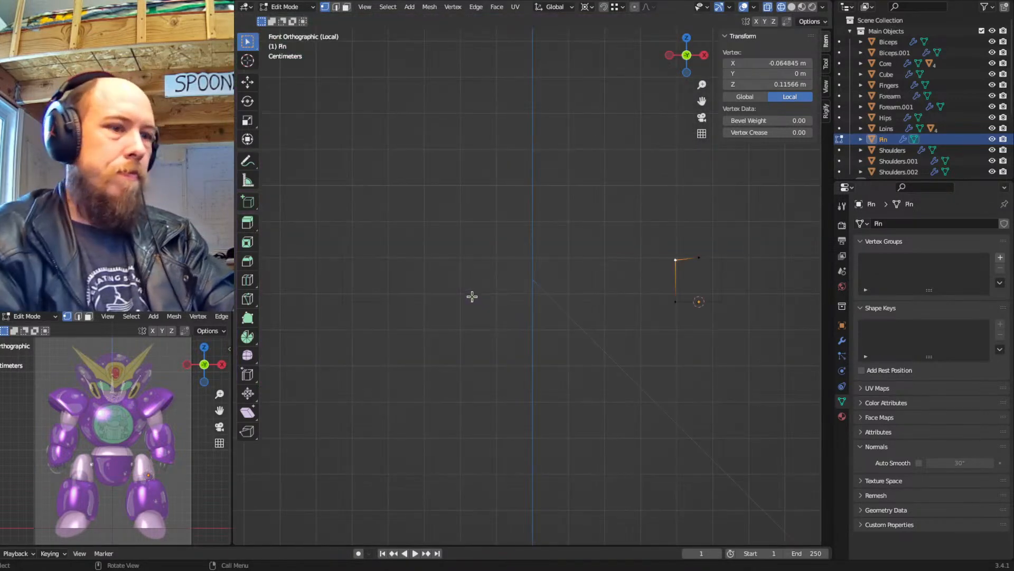
key("Home")
key("g")
key("x")
left_click(435, 471, "ctrl")
Raise the profile's upper axis vertex to about 0.13 m on local Z and bevel the upper corner vertex by about 0.0095 m with one segment
scroll(520, 222, "down", 2)
middle_click_drag(602, 179, 582, 197, "shift")
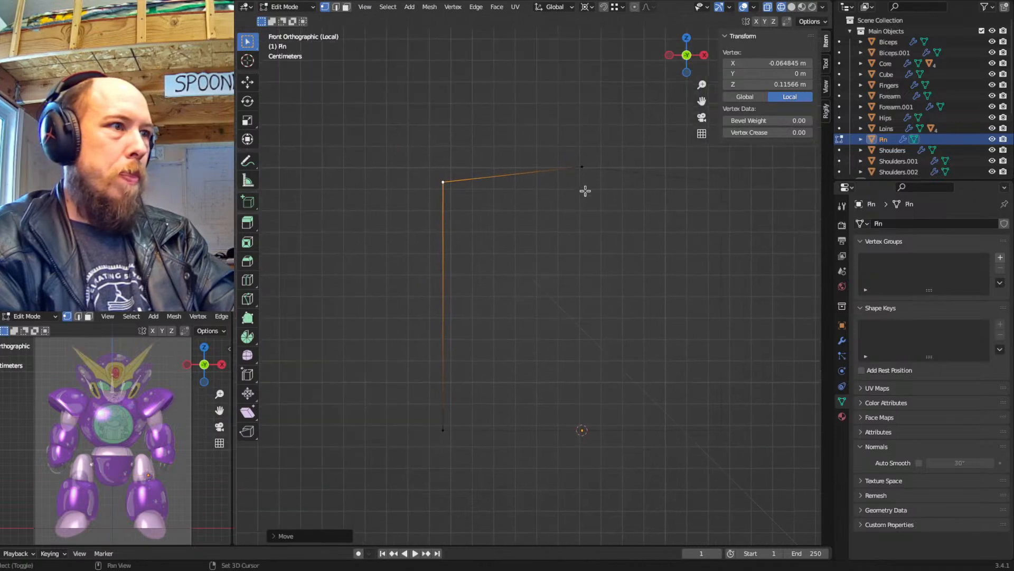
left_click(583, 168)
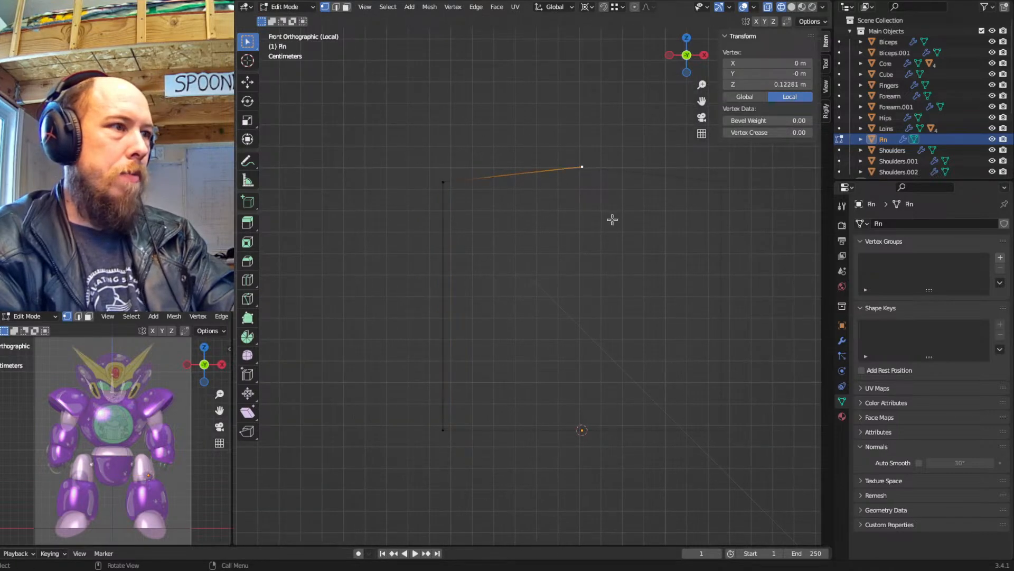
key("g")
key("z")
left_click(606, 197)
left_click(448, 181)
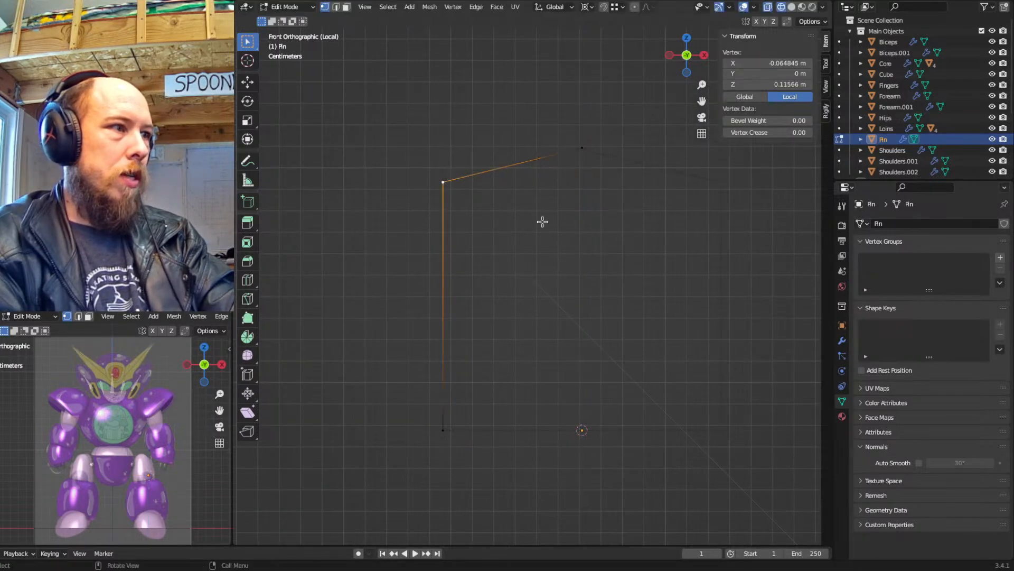
key("ctrl+shift+b")
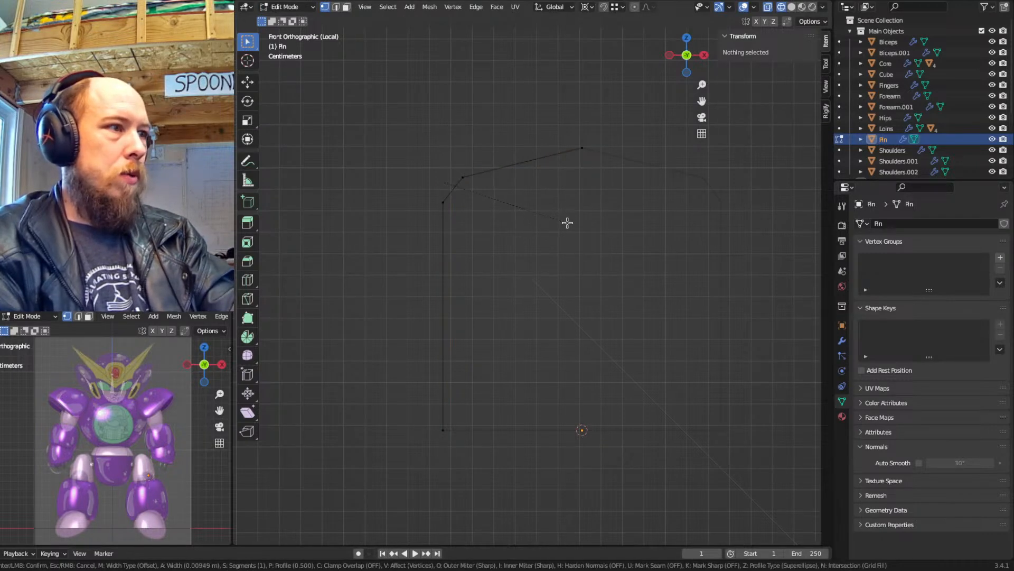
left_click(567, 222)
Duplicate the pin's Mirror modifier, then clear the first copy's mirror object, mirror it on Z only and enable Merge
key("Tab")
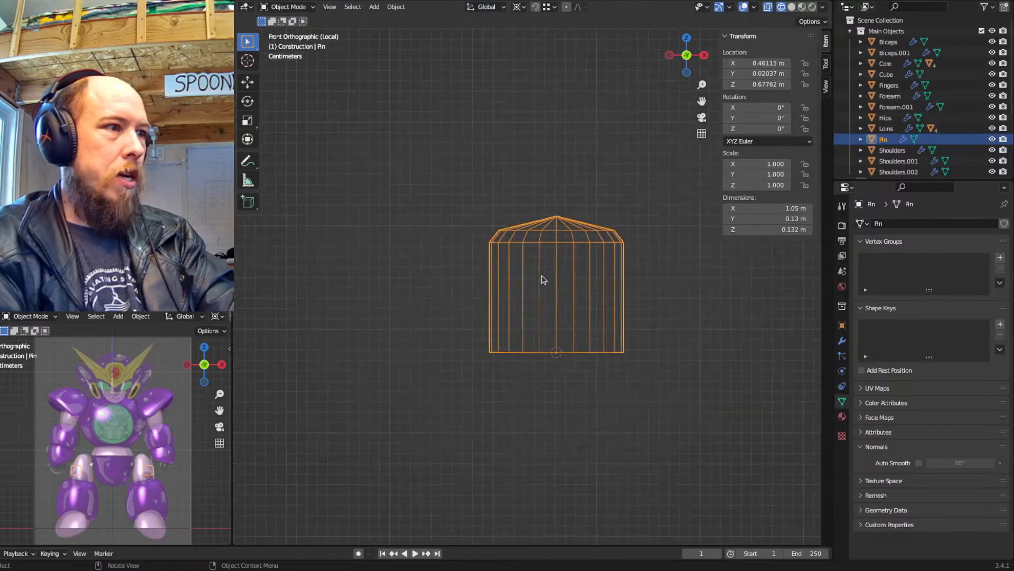
left_click(842, 341)
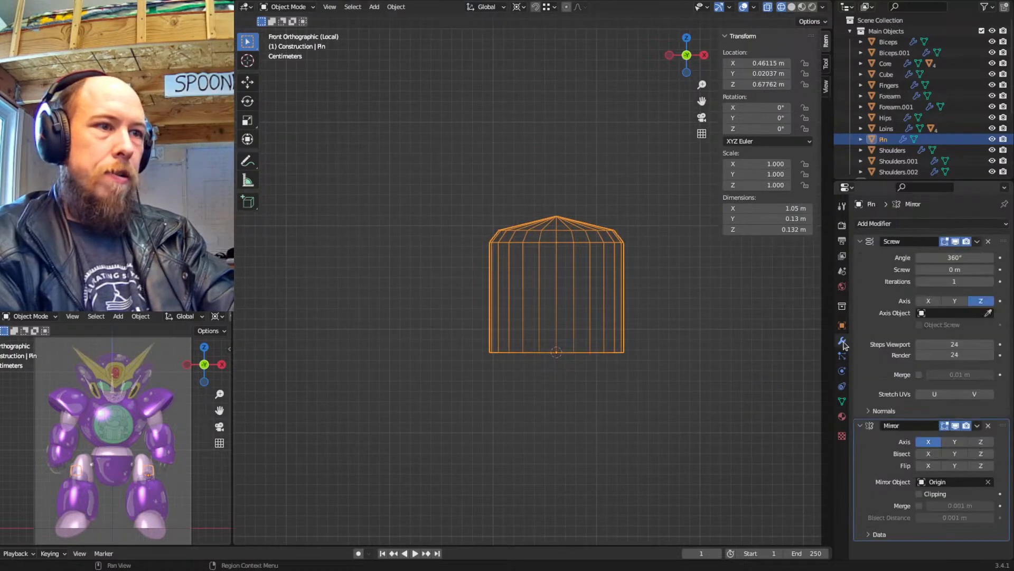
left_click(861, 241)
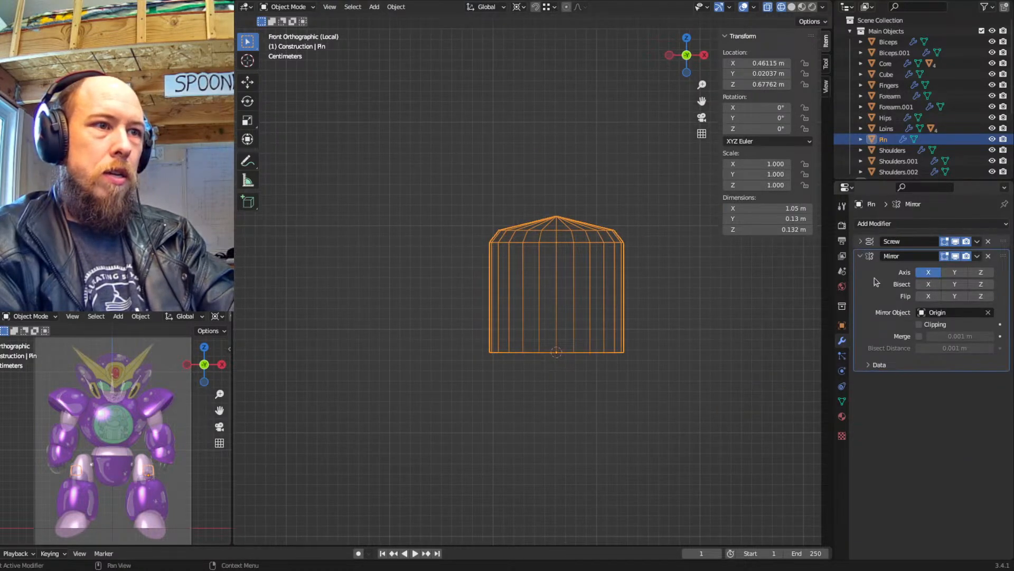
key("shift+d")
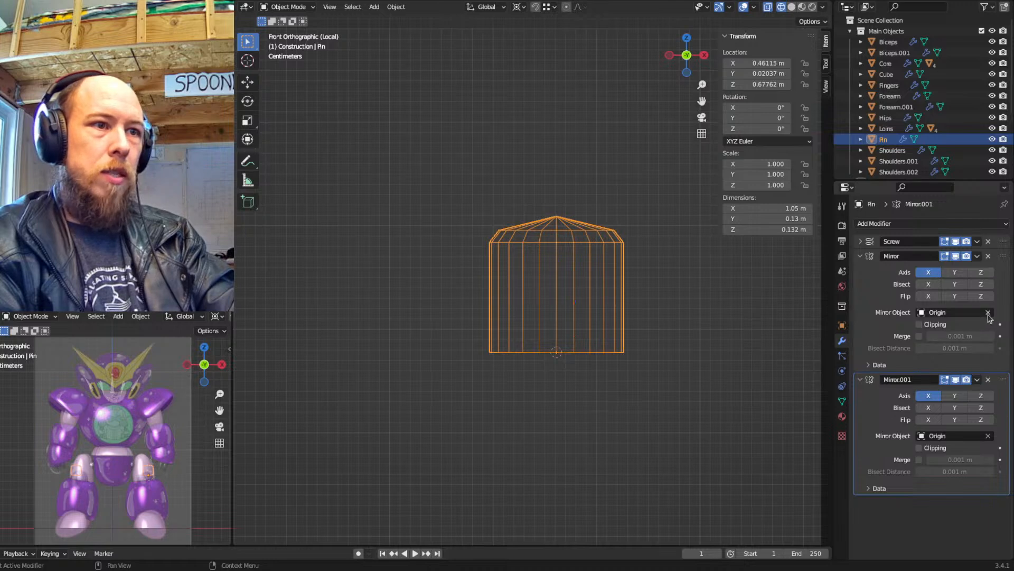
left_click(976, 273)
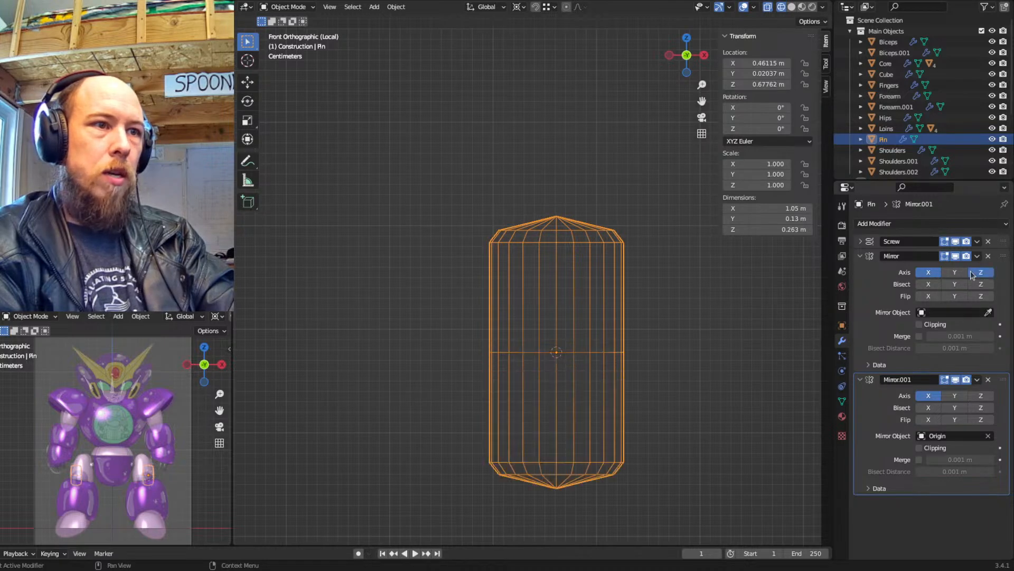
left_click(933, 273)
left_click(919, 336)
Switch to solid shading and turn on Auto Smooth at 30° for the pin's mesh
key("shift+z")
mouse_move(600, 339)
middle_mouse_down()
mouse_move(524, 353)
mouse_move(511, 365)
middle_mouse_up()
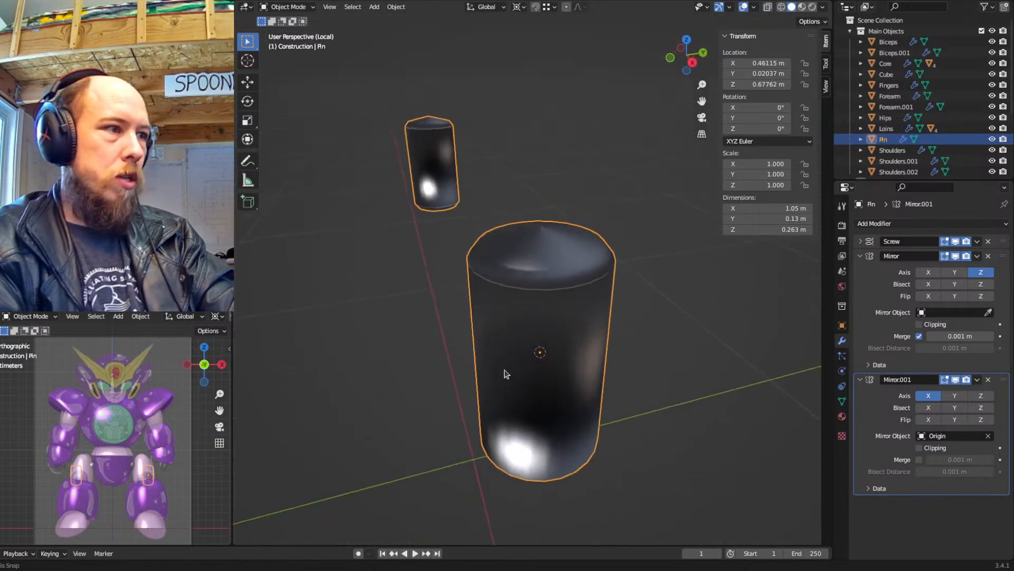
left_click(842, 402)
left_click(919, 463)
middle_click_drag(655, 338, 572, 245)
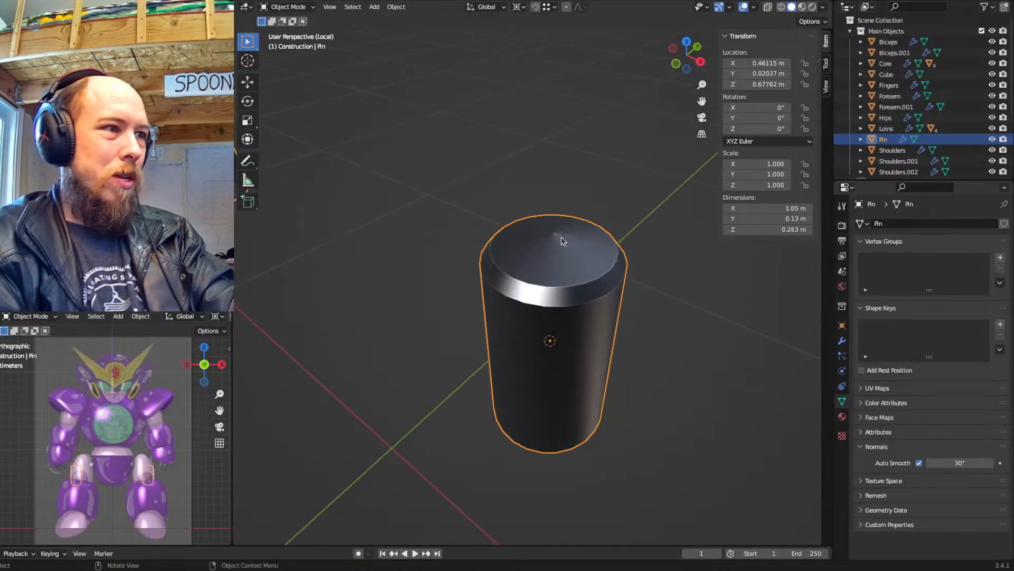
Flatten the pin's cap by snapping its center vertex along Z to the height of the bevel's upper vertex
key("Tab")
left_click(550, 236)
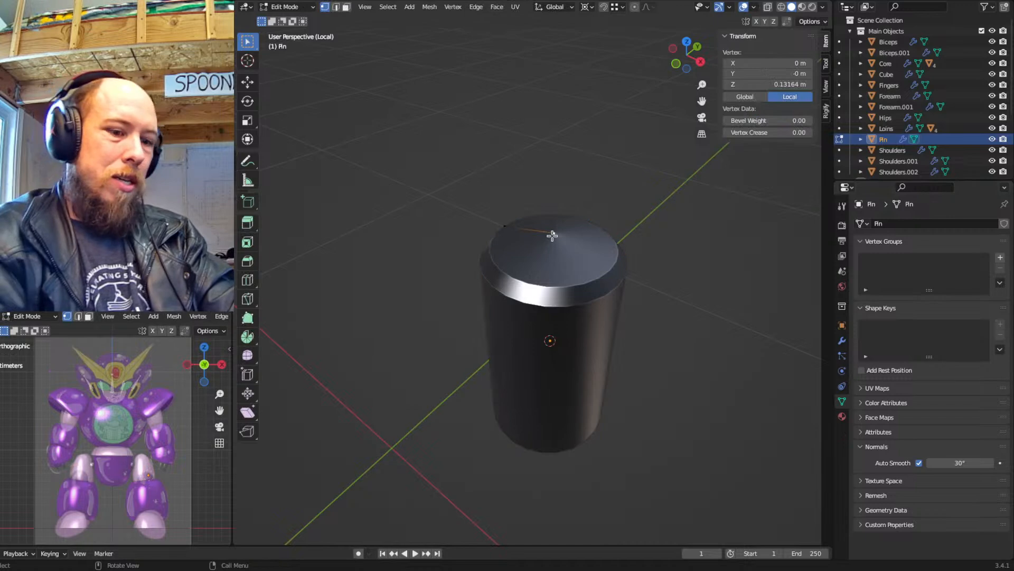
key("KP_1")
key("shift+z")
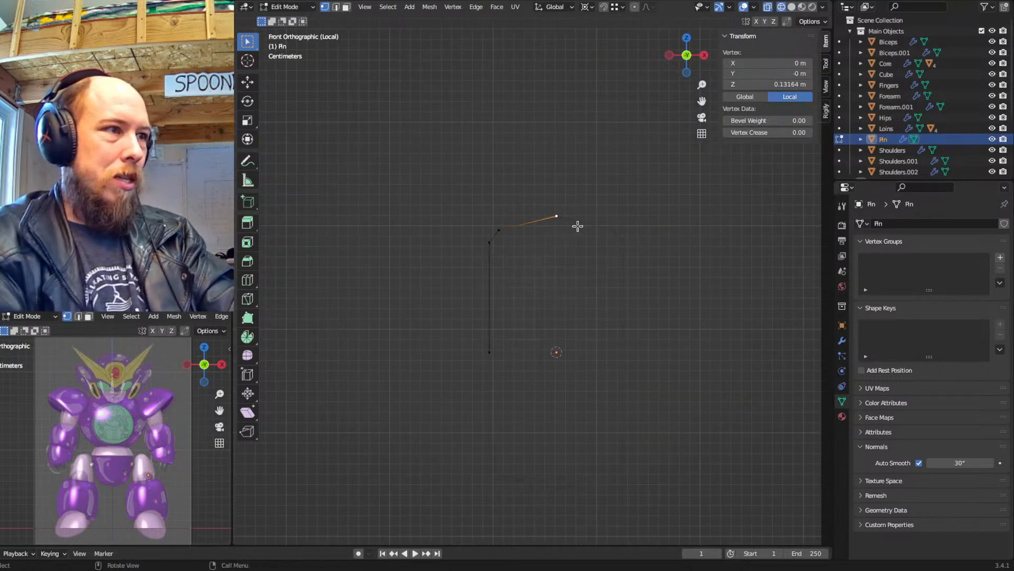
key("g")
key("z")
left_click(500, 229, "ctrl")
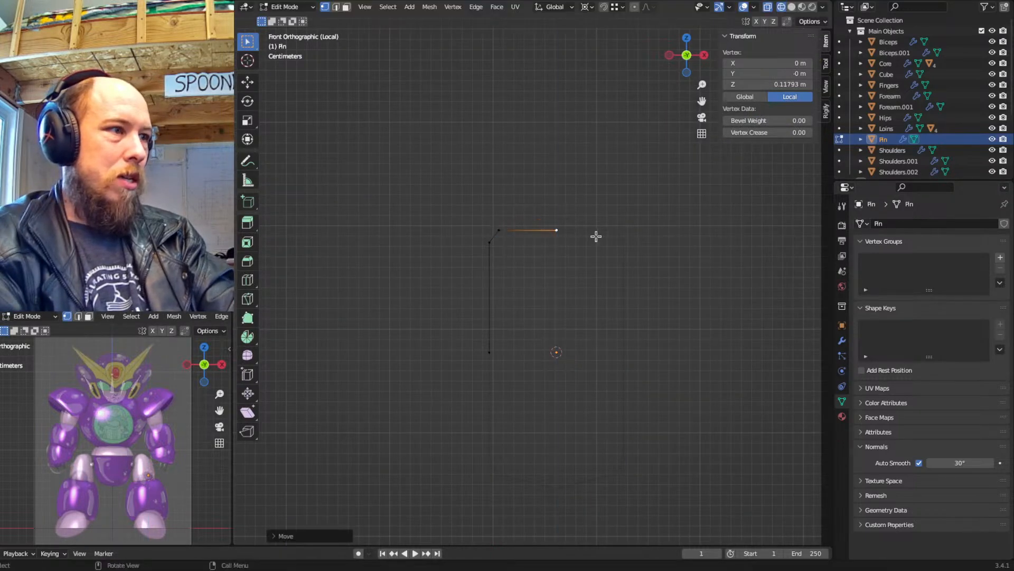
key("Tab")
key("shift+z")
mouse_move(616, 242)
middle_mouse_down()
mouse_move(585, 335)
mouse_move(607, 249)
mouse_move(576, 235)
mouse_move(588, 334)
middle_mouse_up()
key("KP_1")
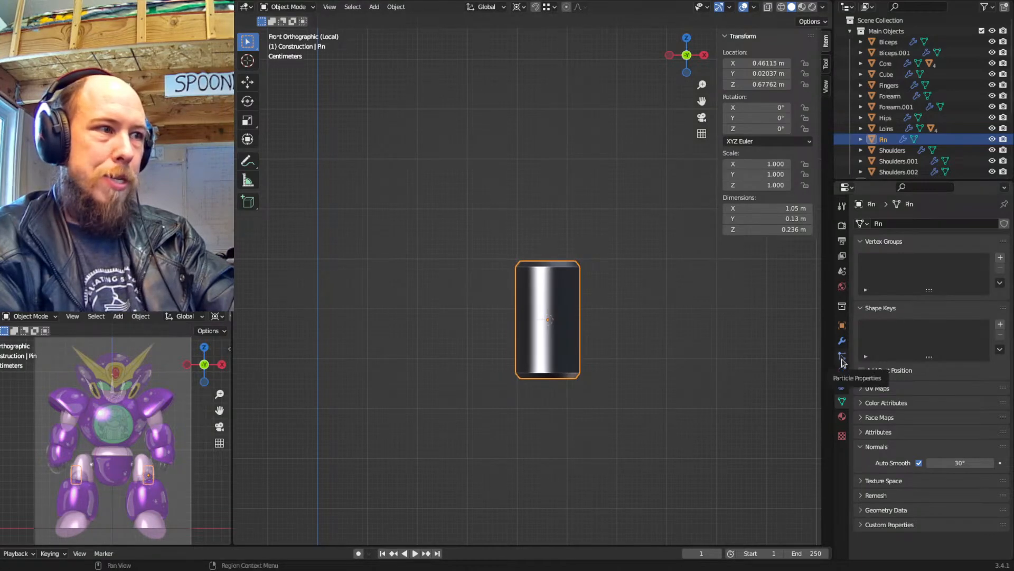
Dissolve the profile's bevel and upper corner vertices, keeping only the lower side vertex and the upper axis vertex
middle_click_drag(607, 308, 579, 337)
scroll(579, 337, "up", 2)
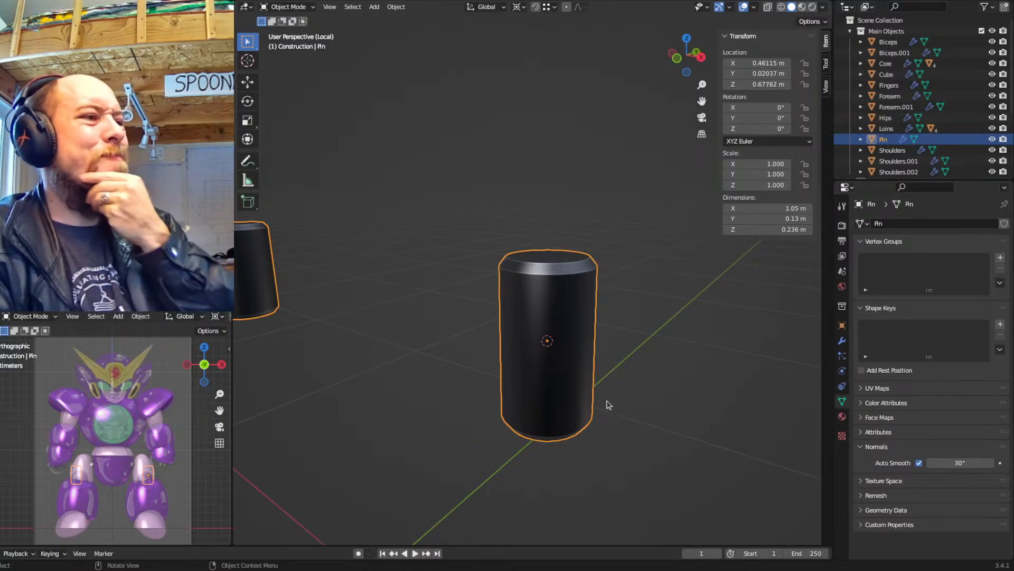
left_click(842, 340)
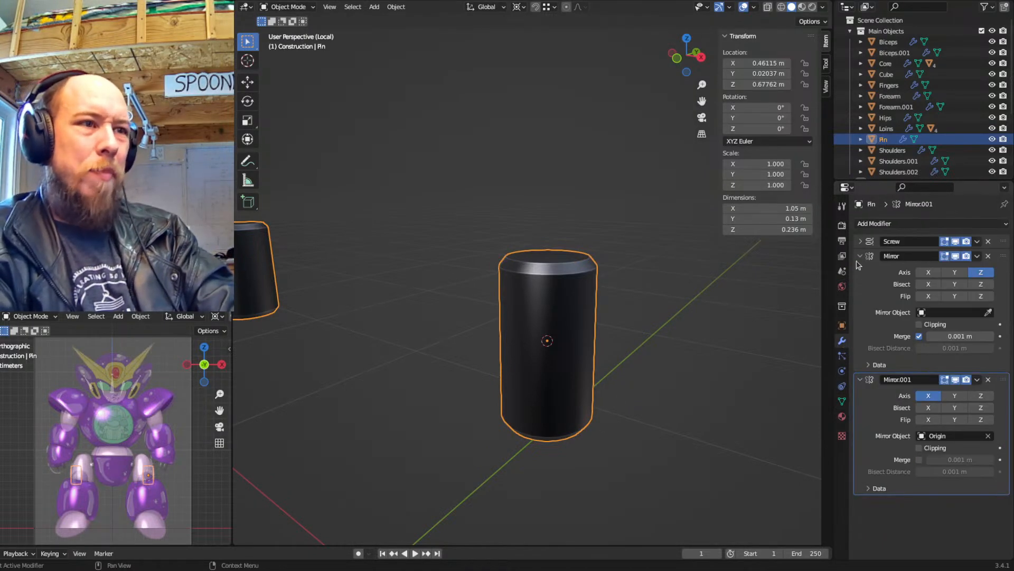
middle_click_drag(639, 332, 679, 325)
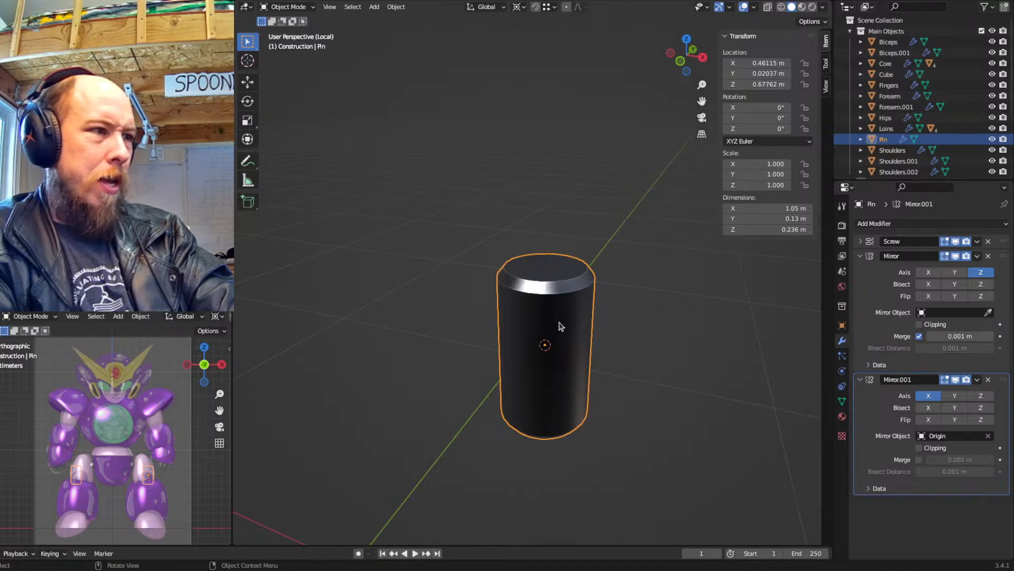
key("Tab")
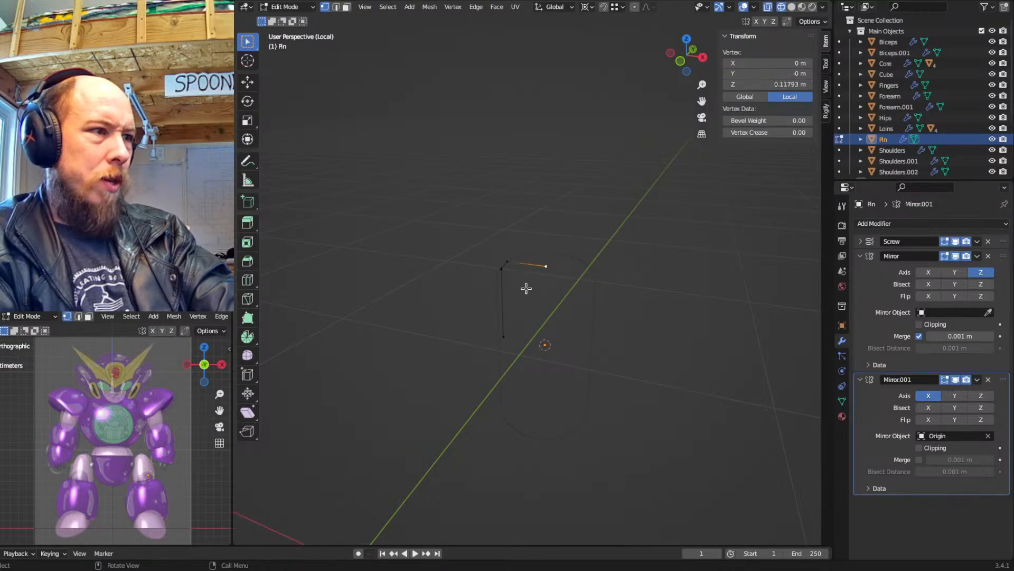
middle_click_drag(563, 319, 612, 323)
left_click_drag(578, 249, 509, 279)
left_click(513, 272)
key("ctrl+x")
left_click(548, 272)
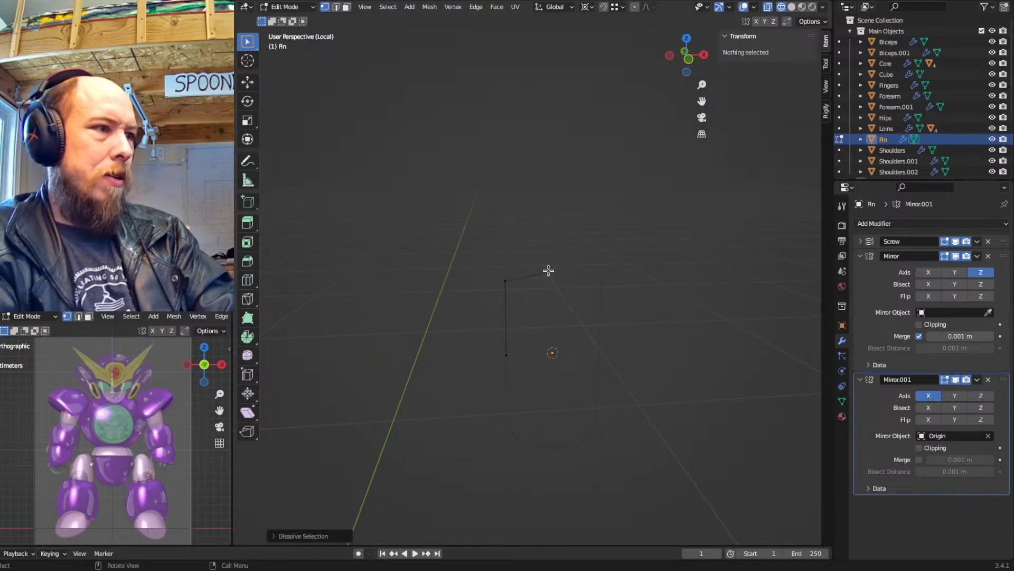
Move the profile's axis vertex along Z to local height 0, at the pin's origin, and leave mesh editing
left_click(550, 272)
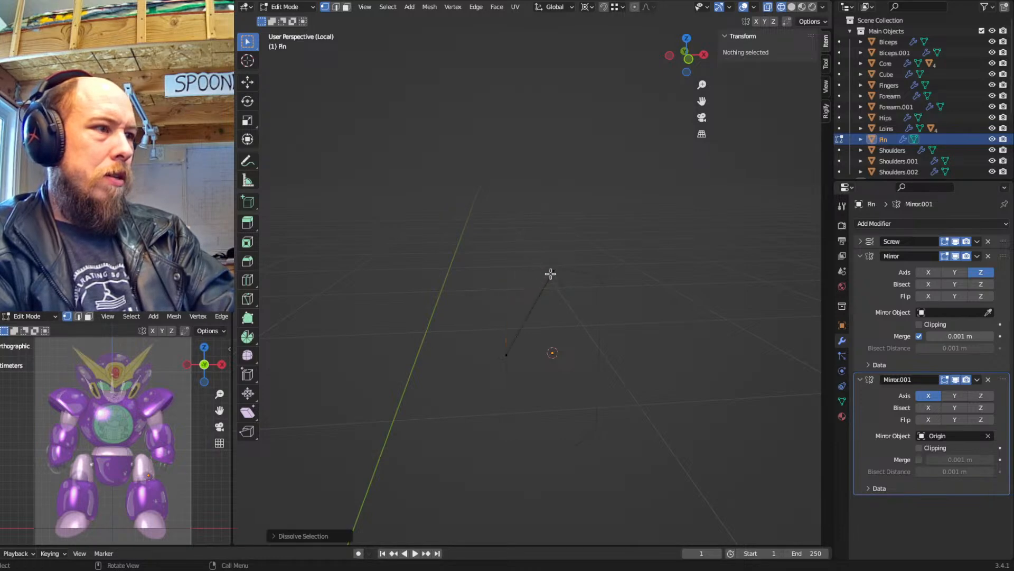
key("g")
key("z")
key("0")
key("Return")
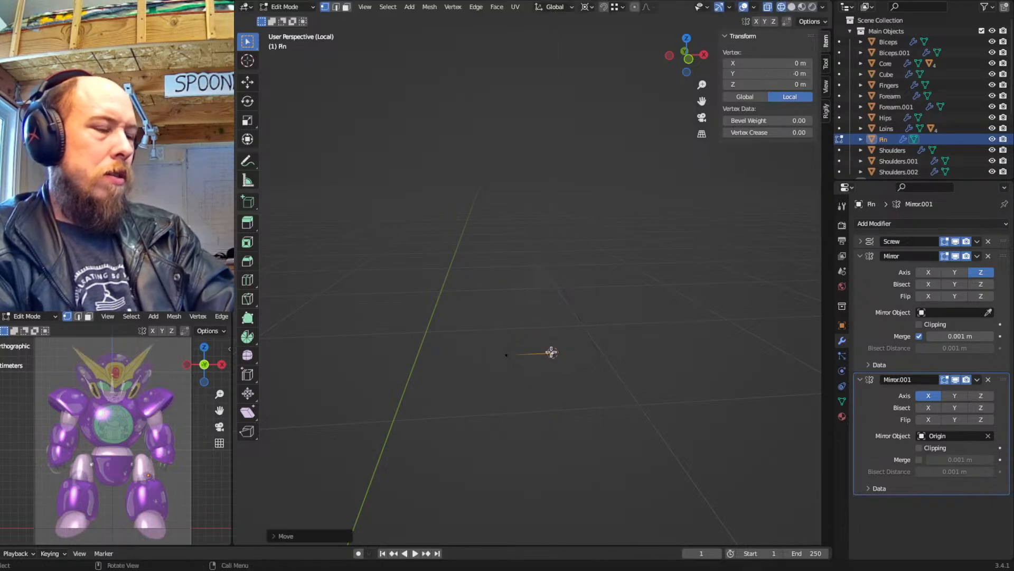
key("Tab")
Turn on Merge with a 0.01 m distance in the pin's Screw modifier
left_click(860, 256)
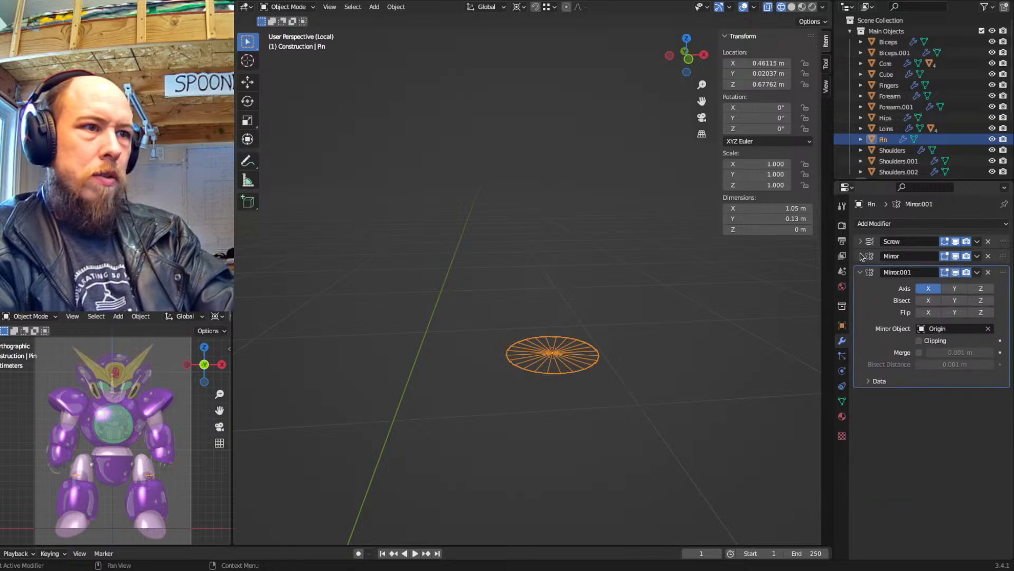
left_click(861, 242)
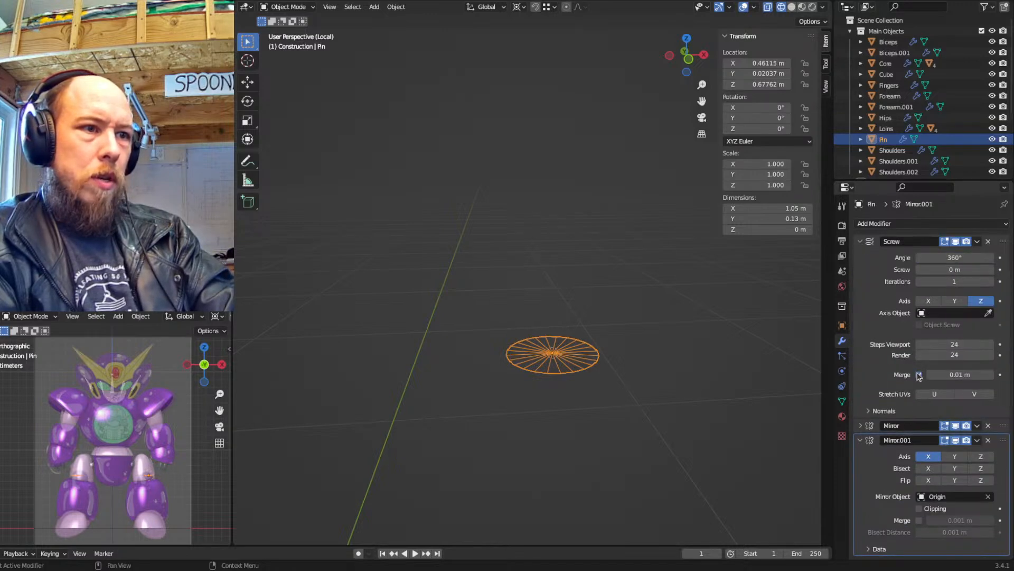
left_click(861, 241)
Add a Solidify modifier directly after the Screw modifier and remove the Z-axis Mirror modifier
left_click(877, 224)
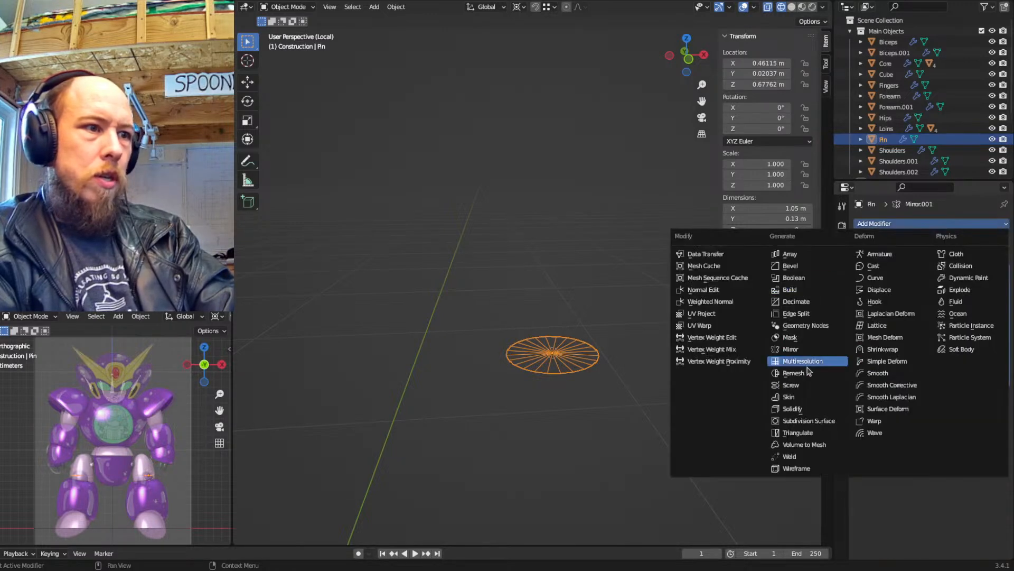
left_click(801, 410)
left_click_drag(1000, 399, 1004, 259)
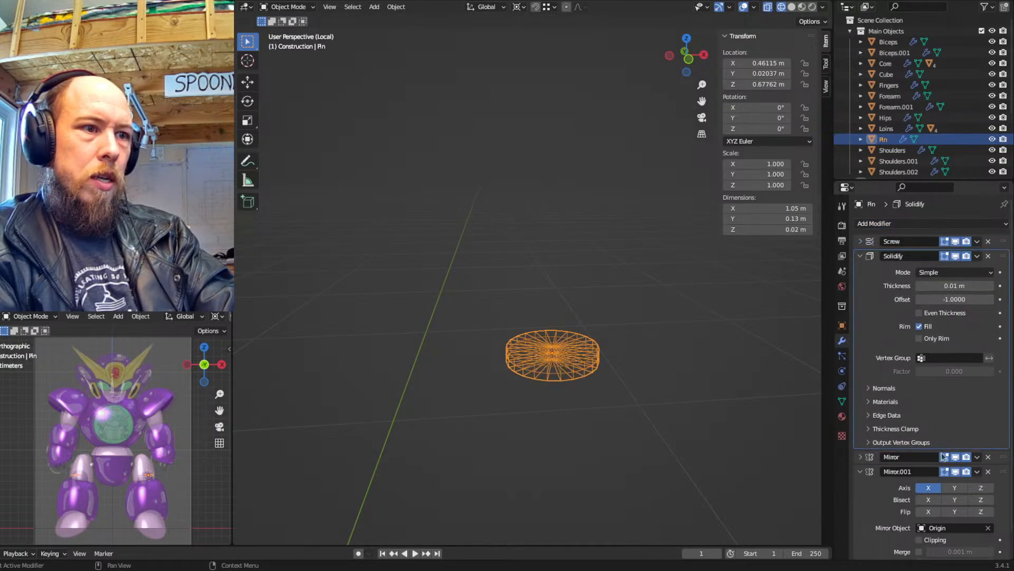
left_click(989, 457)
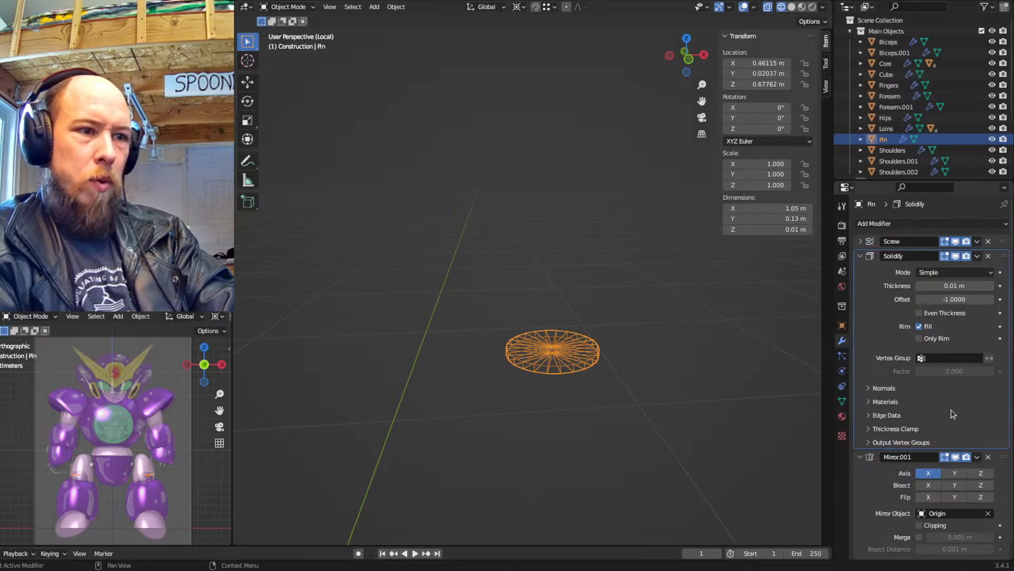
Set the pin's Solidify offset to 0 and its thickness to 0.232 m
scroll(568, 347, "down", 6)
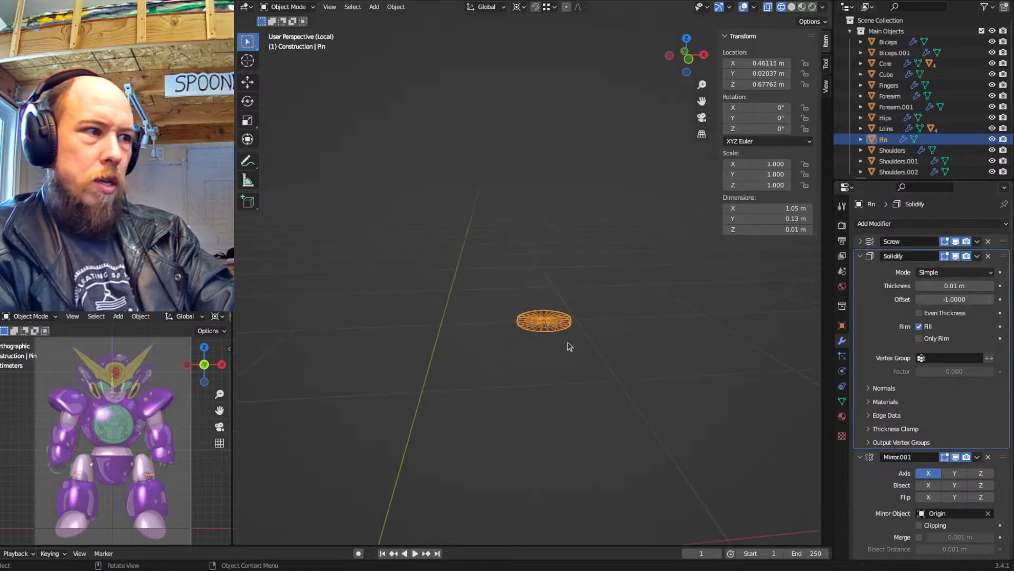
scroll(564, 347, "up", 7)
middle_click_drag(565, 346, 515, 290, "shift")
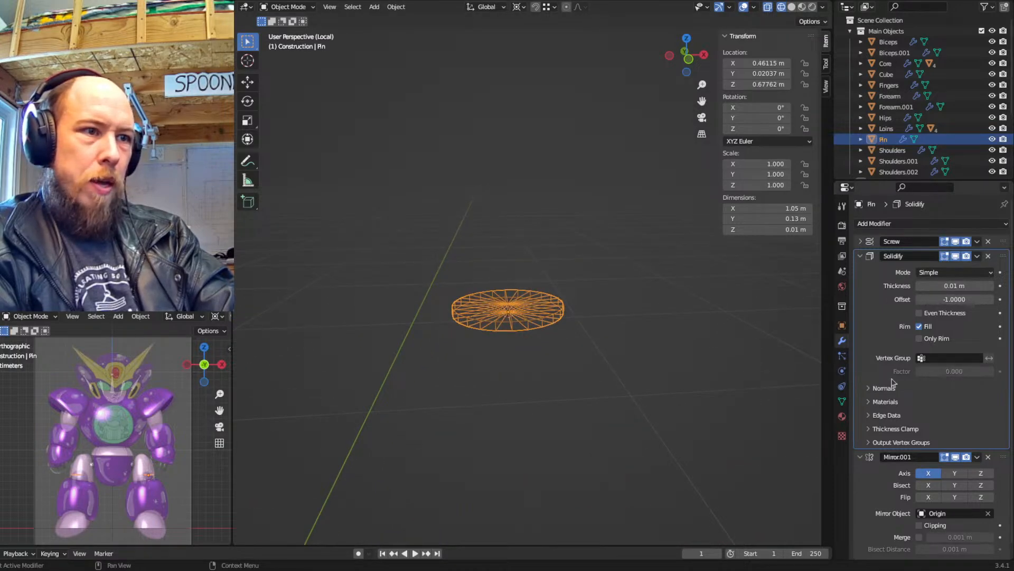
left_click(957, 301)
type("0")
key("Return")
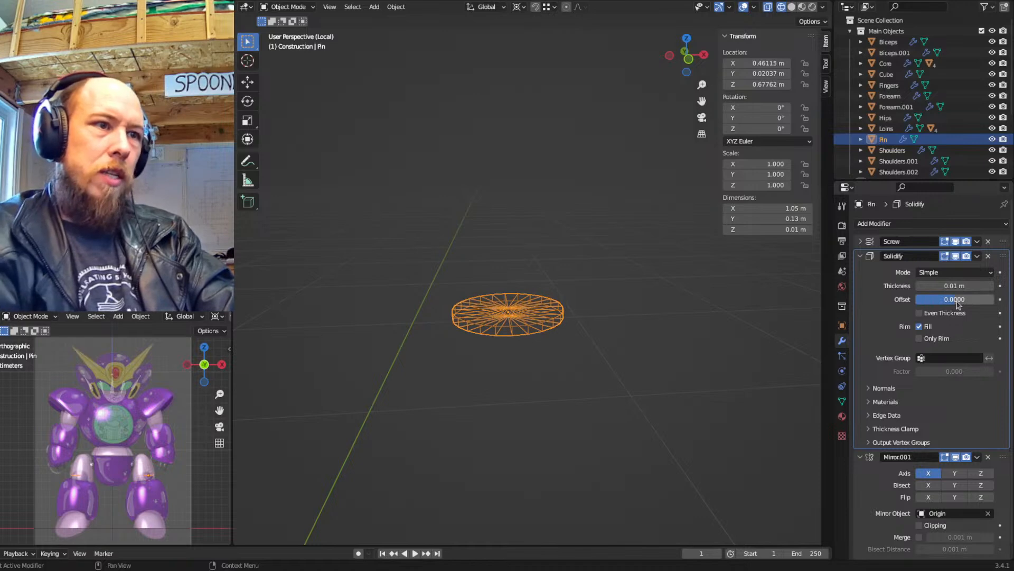
left_click_drag(955, 285, 993, 285)
left_click(861, 258)
key("shift+z")
middle_click_drag(543, 274, 551, 298)
Add an edge Bevel modifier with a 0.011 m amount to the pin, directly before the Mirror modifier
left_click(890, 224)
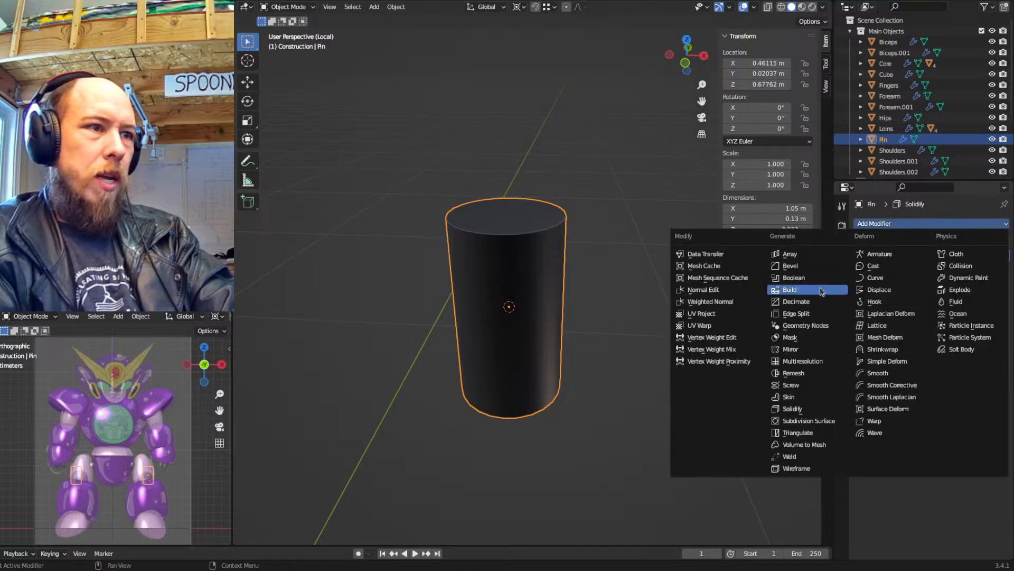
left_click(816, 271)
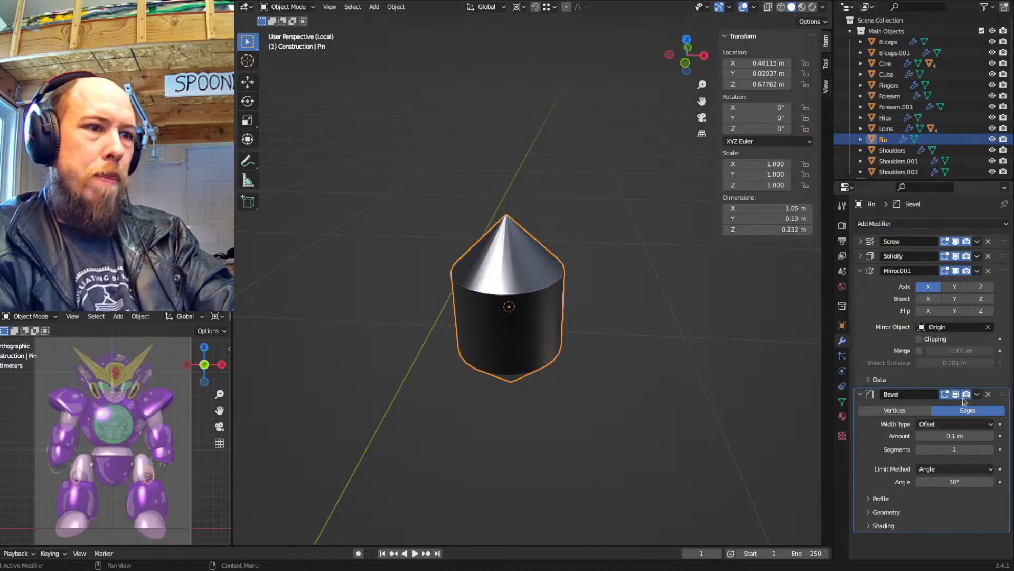
left_click_drag(1008, 399, 946, 276)
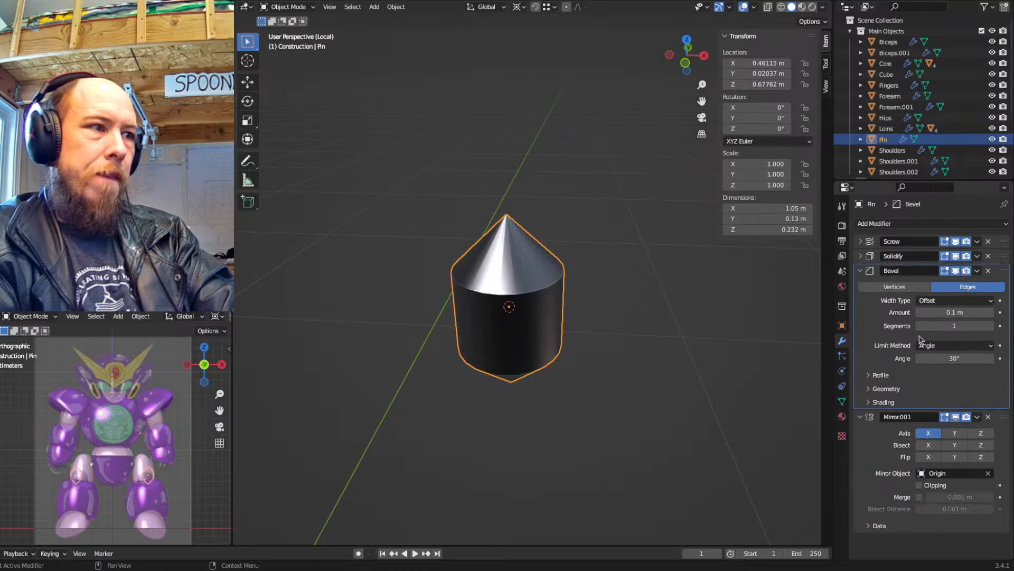
left_click_drag(955, 312, 919, 313)
key("alt+z")
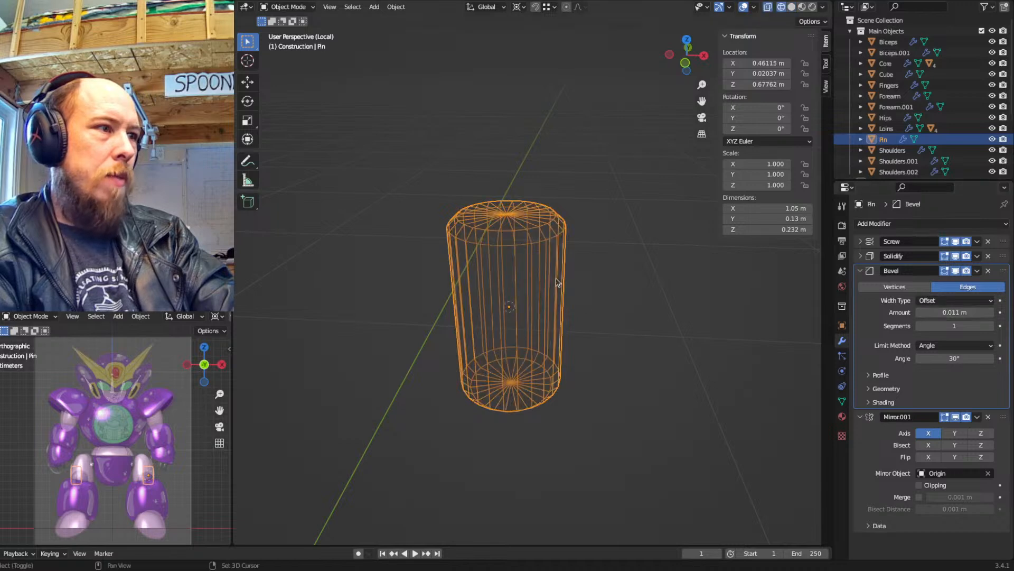
key("alt+z")
mouse_move(531, 340)
middle_mouse_down()
mouse_move(576, 310)
mouse_move(575, 284)
mouse_move(550, 306)
middle_mouse_up()
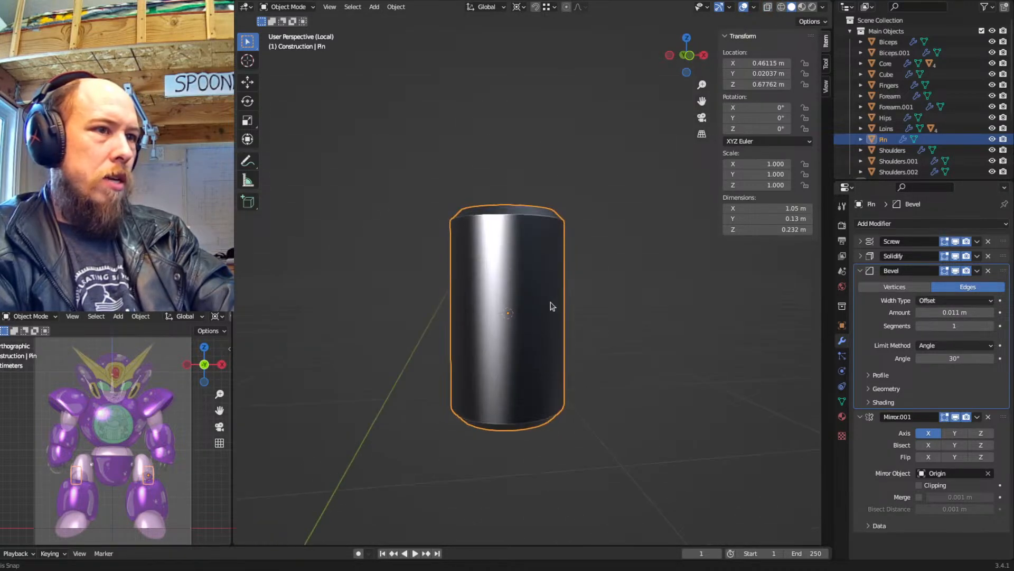
Set the pin's Solidify thickness to 0.269 m and collapse its Bevel and Mirror modifier settings
left_click(862, 270)
left_click(860, 257)
left_click(861, 471)
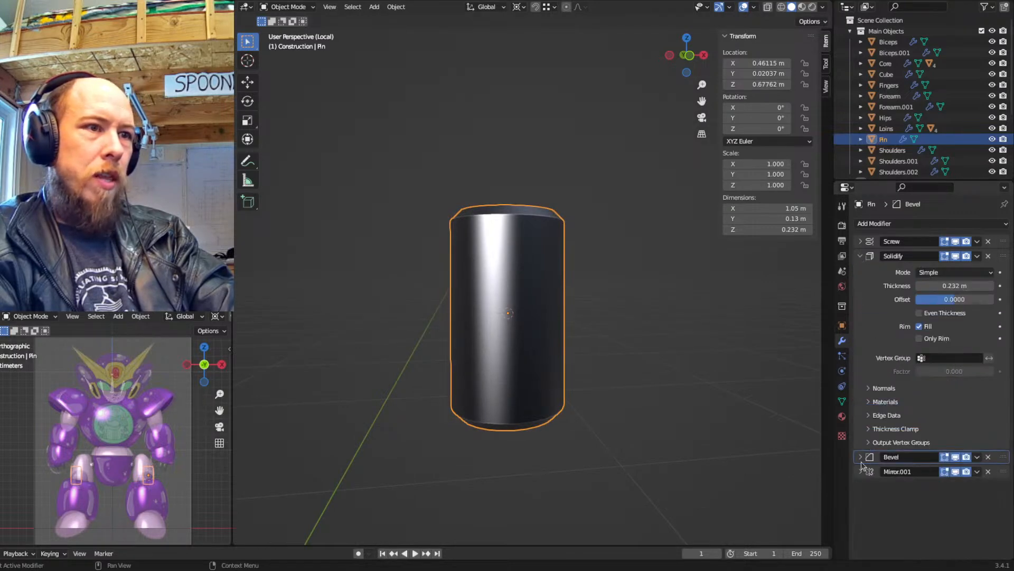
mouse_move(934, 285)
left_mouse_down()
mouse_move(923, 286)
mouse_move(980, 286)
mouse_move(923, 285)
mouse_move(946, 285)
left_mouse_up()
scroll(625, 259, "down", 1)
key("KP_1")
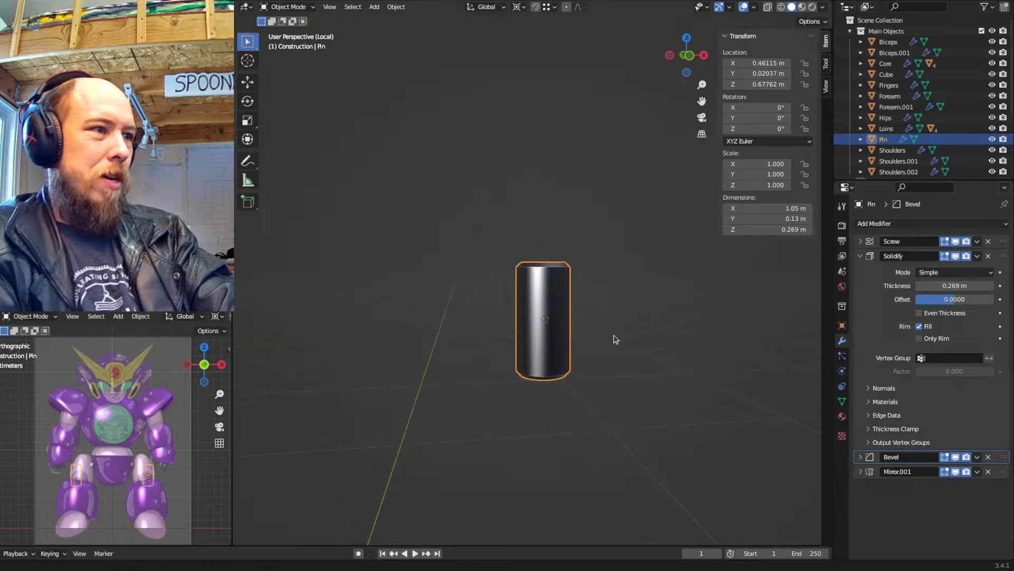
mouse_move(635, 336)
middle_mouse_down("shift")
mouse_move(611, 267)
mouse_move(625, 247)
middle_mouse_up("shift")
key("shift+z")
key("shift+z")
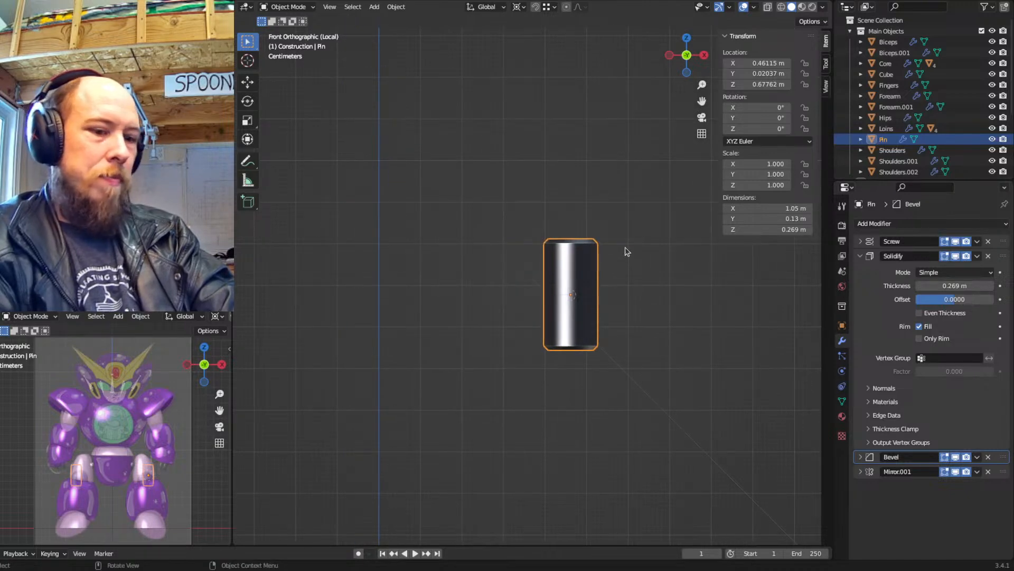
Exit local view and slim the pin by moving its outer profile vertex along X to local -0.047 m
key("KP_Divide")
middle_click_drag(573, 316, 622, 270, "shift")
scroll(597, 267, "up", 2)
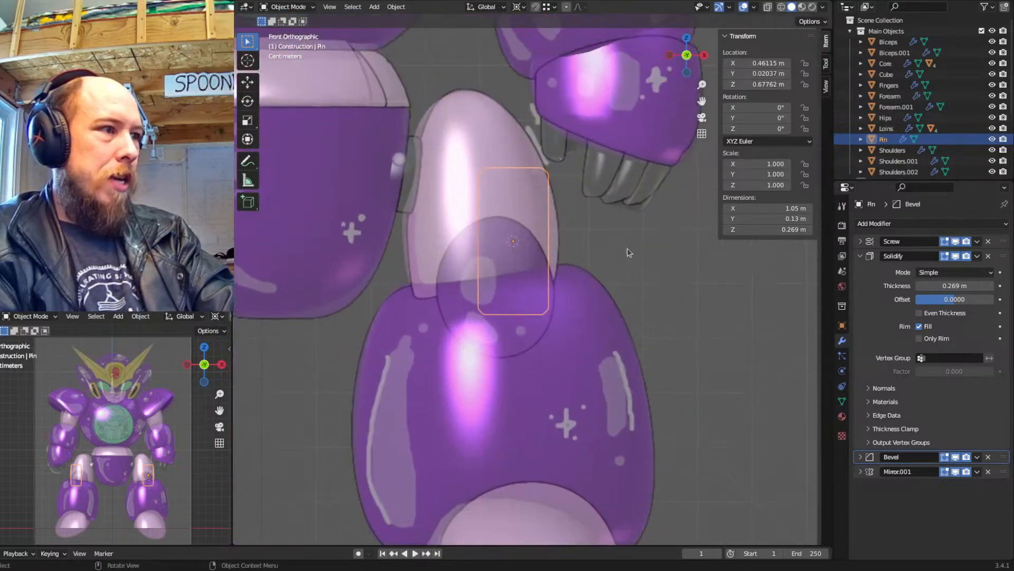
scroll(629, 219, "down", 4)
middle_click_drag(628, 219, 630, 261, "shift")
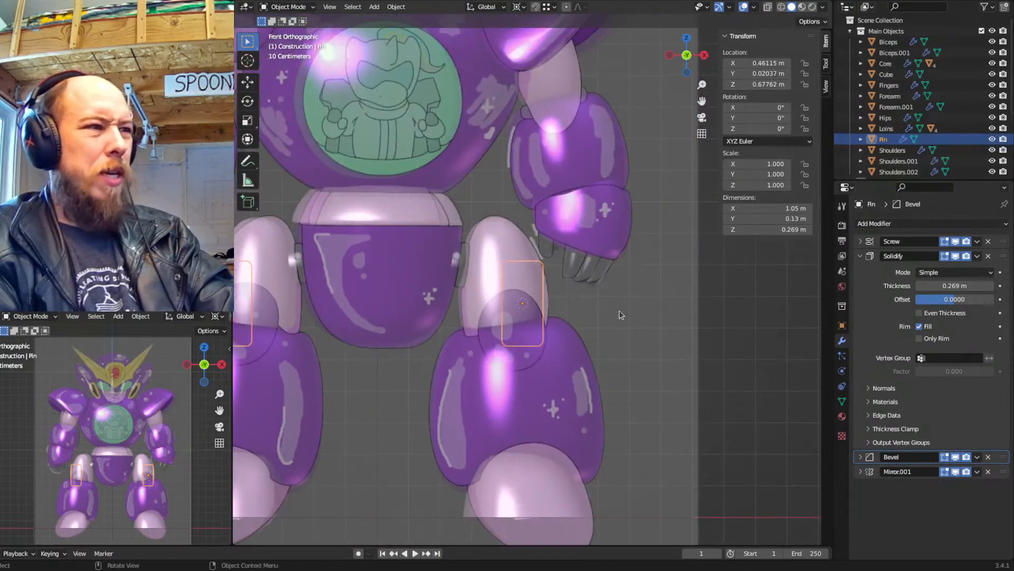
scroll(614, 311, "up", 3)
key("Tab")
key("alt+z")
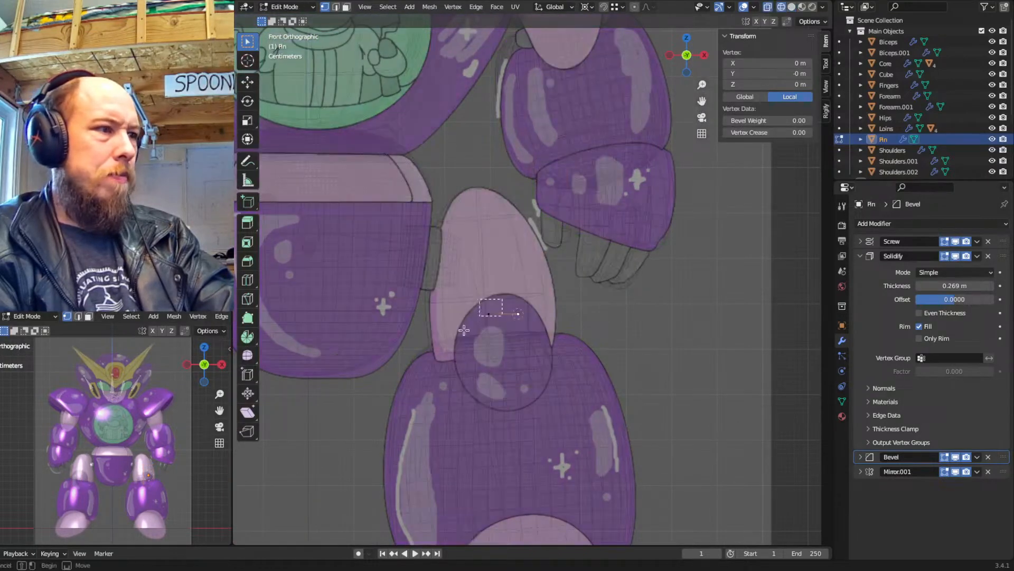
key("g")
key("x")
left_click(608, 316)
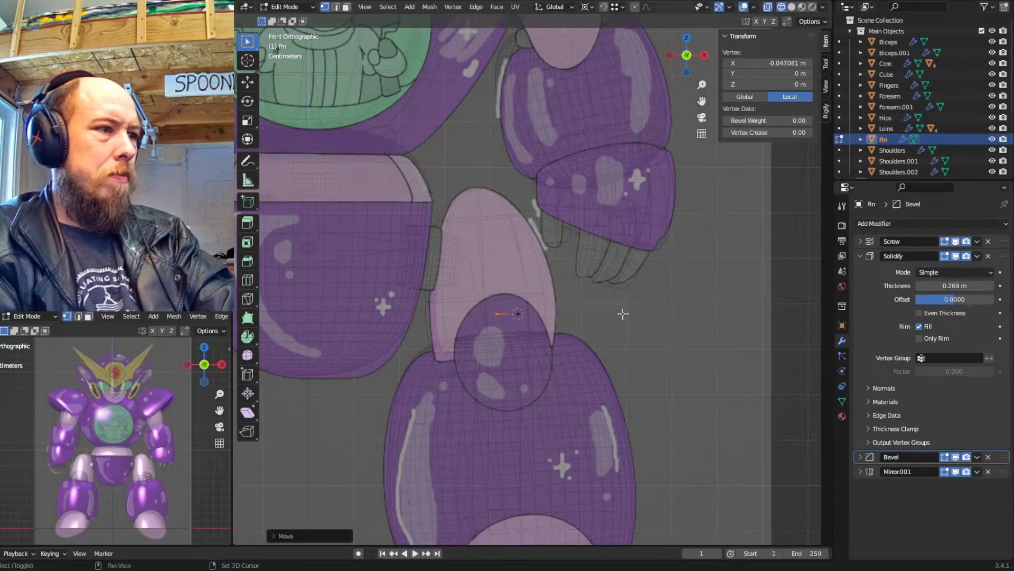
key("alt+z")
key("Tab")
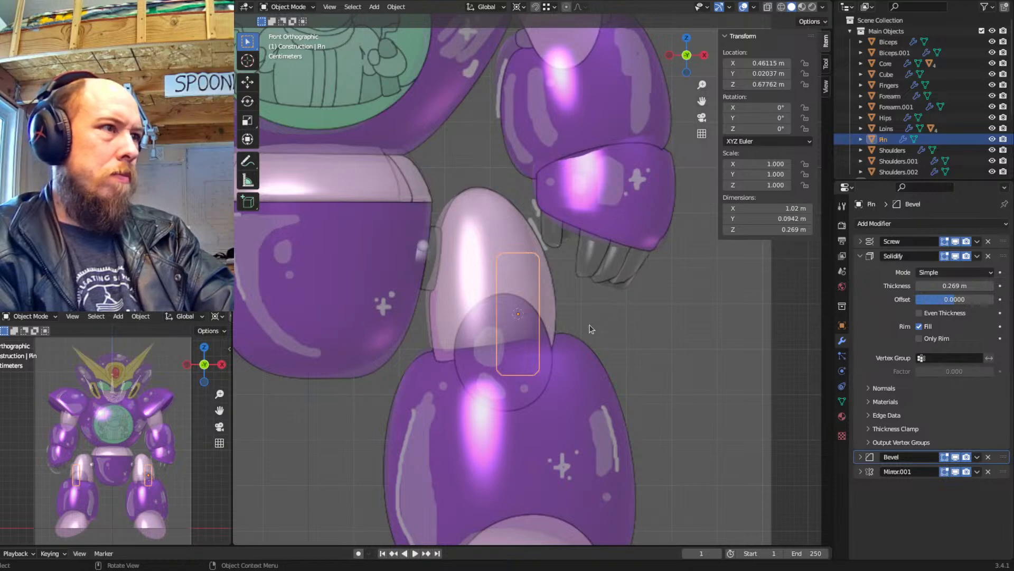
Rotate the pin in the front view to about 80.6° around Y and move it down onto the knee
scroll(591, 328, "down", 4)
scroll(587, 325, "up", 4)
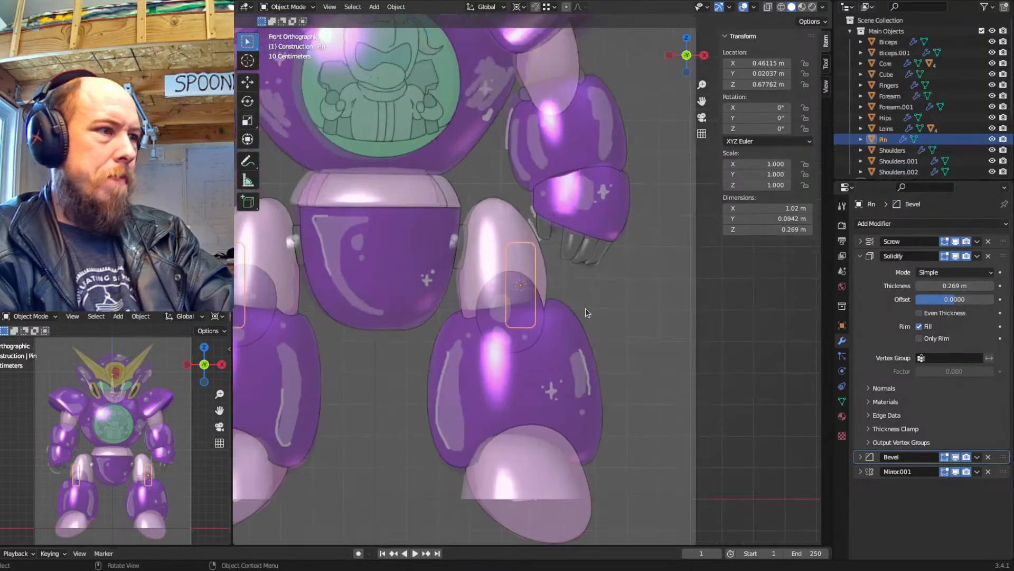
key("r")
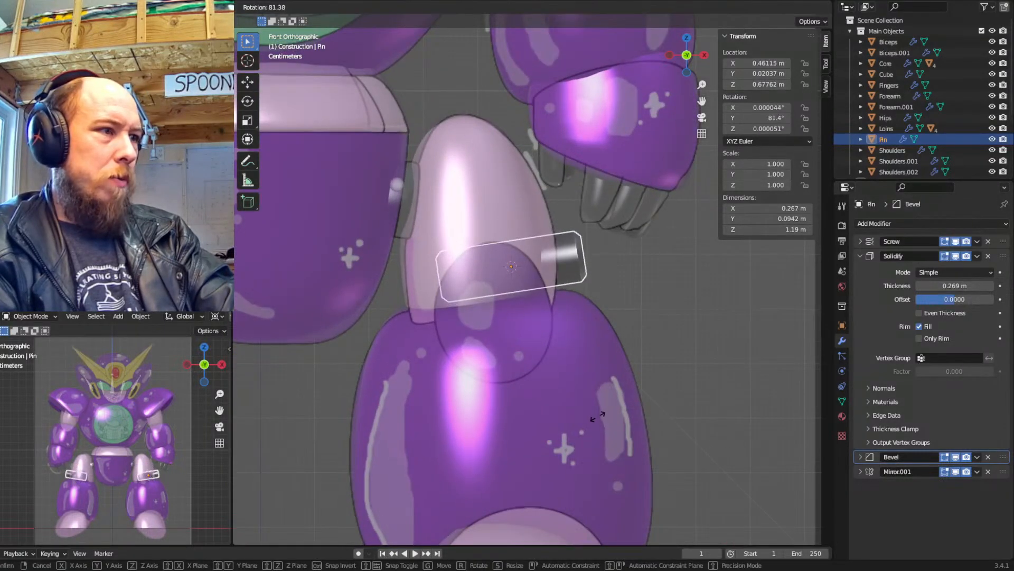
left_click(591, 414)
key("g")
left_click(612, 363)
key("r")
left_click(619, 352)
Place the 3D cursor at the metarig's knee joint
middle_click_drag(619, 349, 516, 322)
scroll(517, 324, "down", 3)
mouse_move(623, 322)
middle_mouse_down()
mouse_move(638, 340)
mouse_move(623, 331)
mouse_move(550, 342)
middle_mouse_up()
key("shift+z")
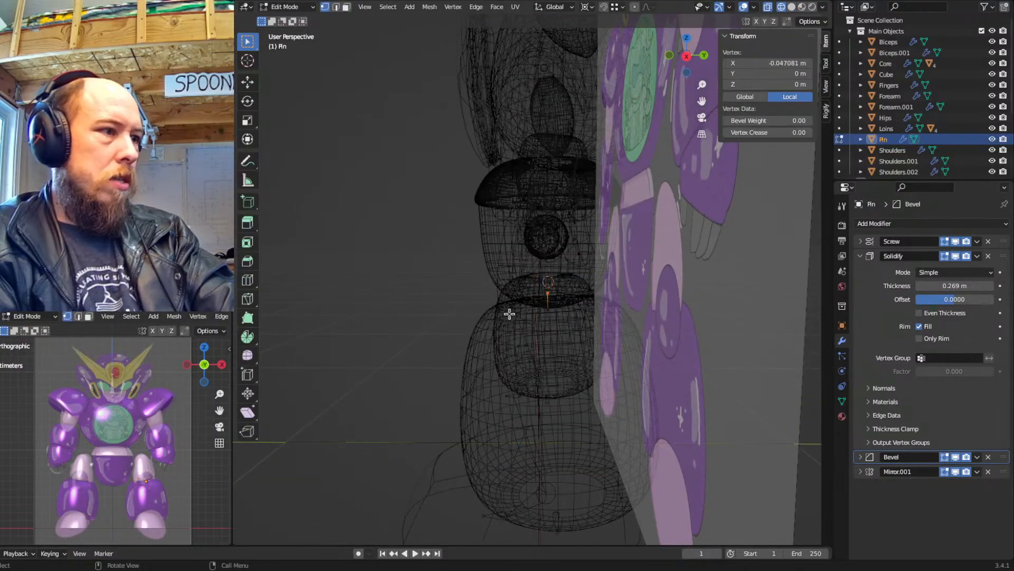
left_click(508, 315)
left_click(508, 315)
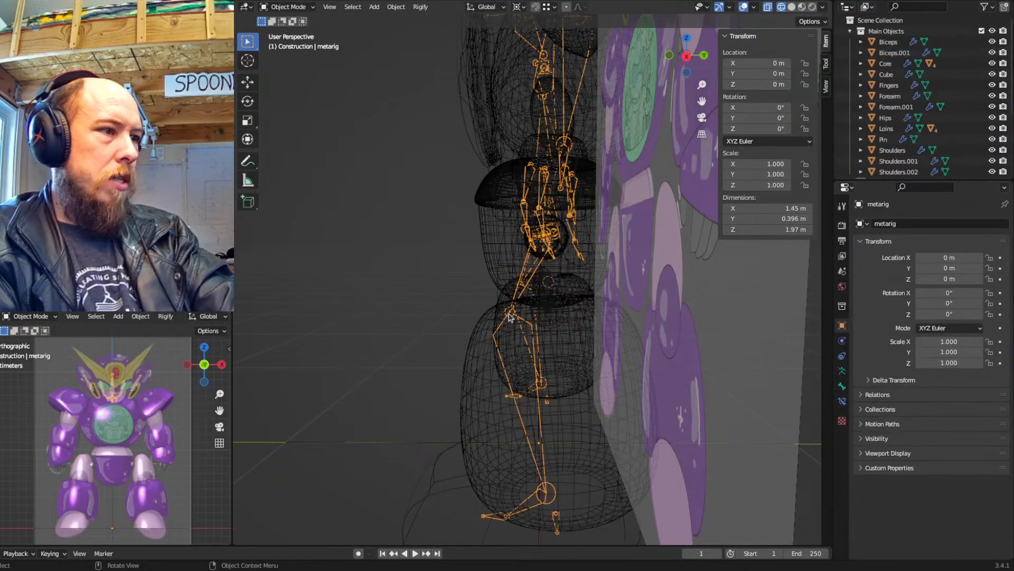
key("Tab")
key("Tab")
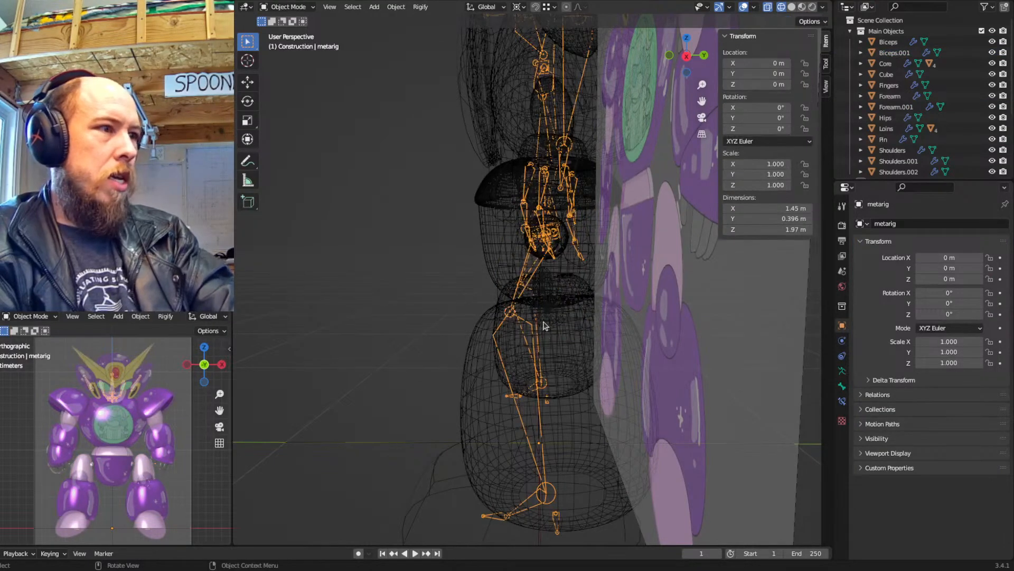
Select the knee pin and snap it to the 3D cursor at the knee joint
left_click(545, 329)
left_click(553, 324)
key("shift+s")
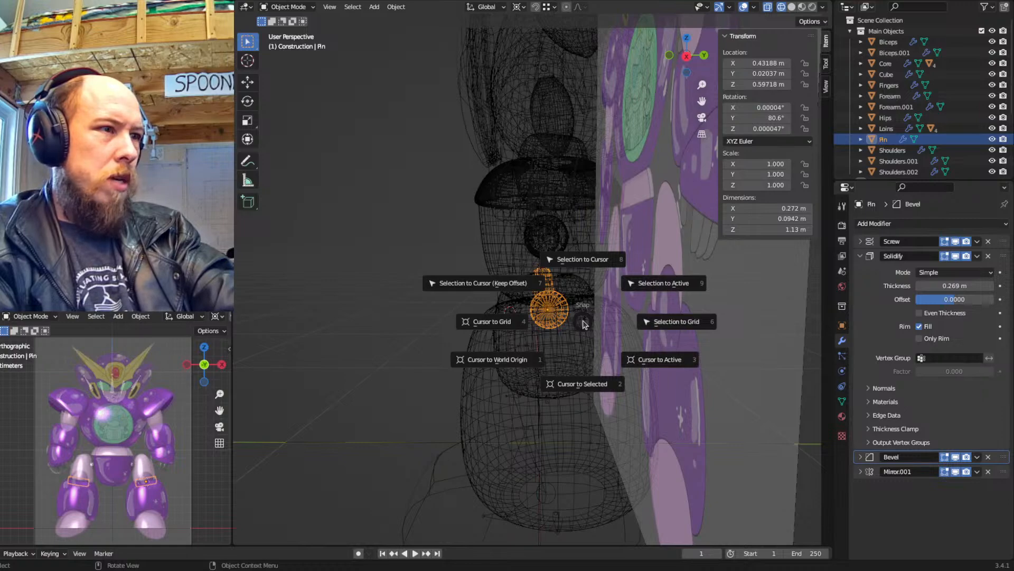
key("8")
key("shift+z")
mouse_move(553, 330)
middle_mouse_down()
mouse_move(694, 317)
mouse_move(672, 330)
mouse_move(550, 331)
mouse_move(670, 327)
middle_mouse_up()
scroll(671, 330, "down", 5)
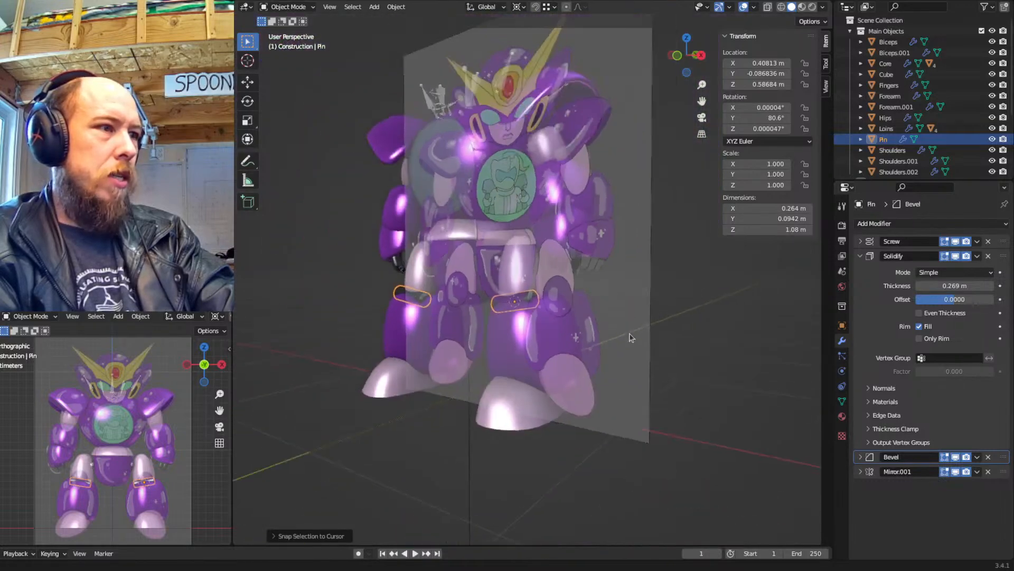
Place the 3D cursor at the metarig's elbow joint, at the lower end of the upper_arm.L bone
key("KP_1")
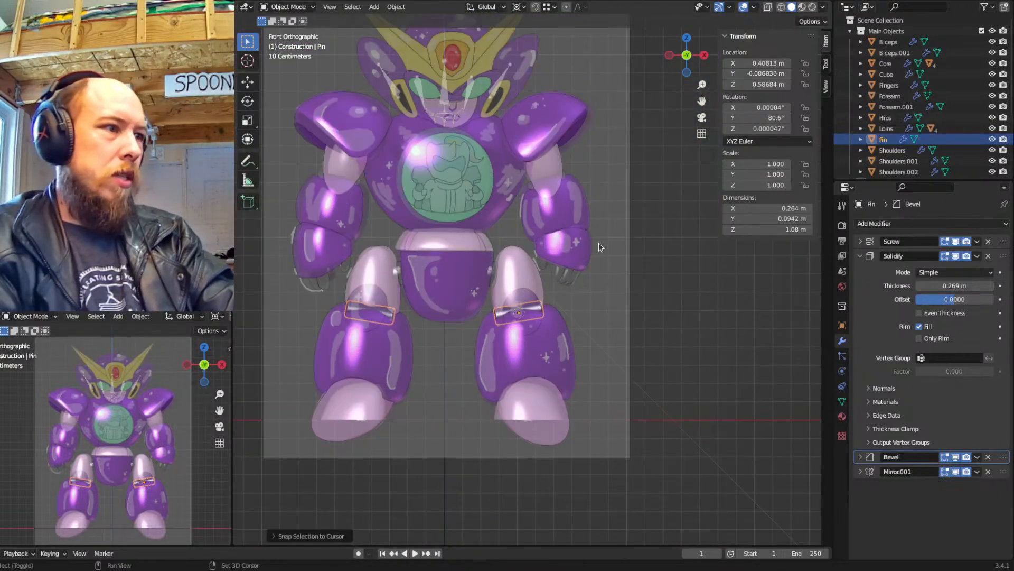
key("shift+z")
scroll(560, 233, "up", 4)
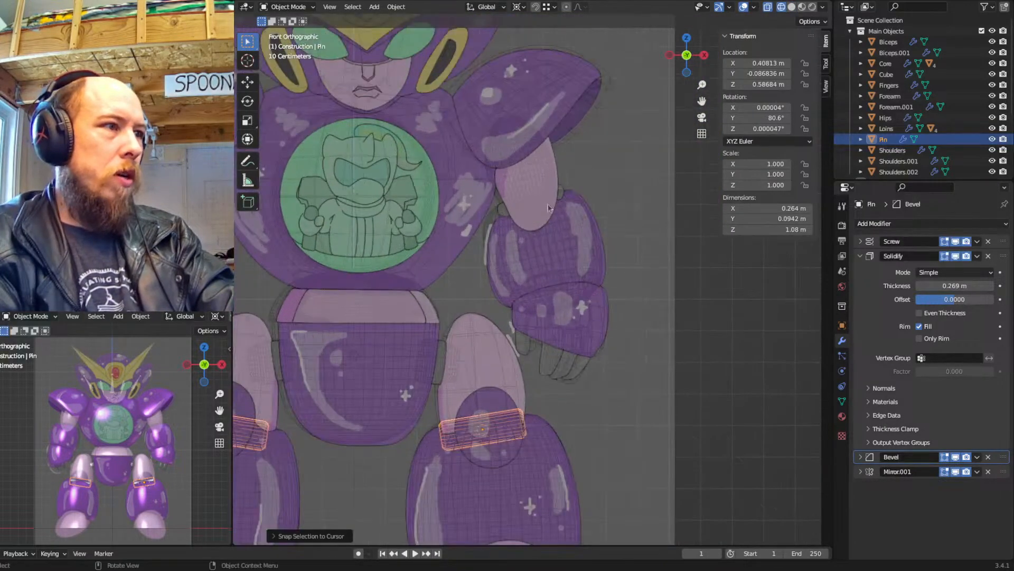
left_click(502, 116)
key("Tab")
left_click(524, 196)
key("shift+s")
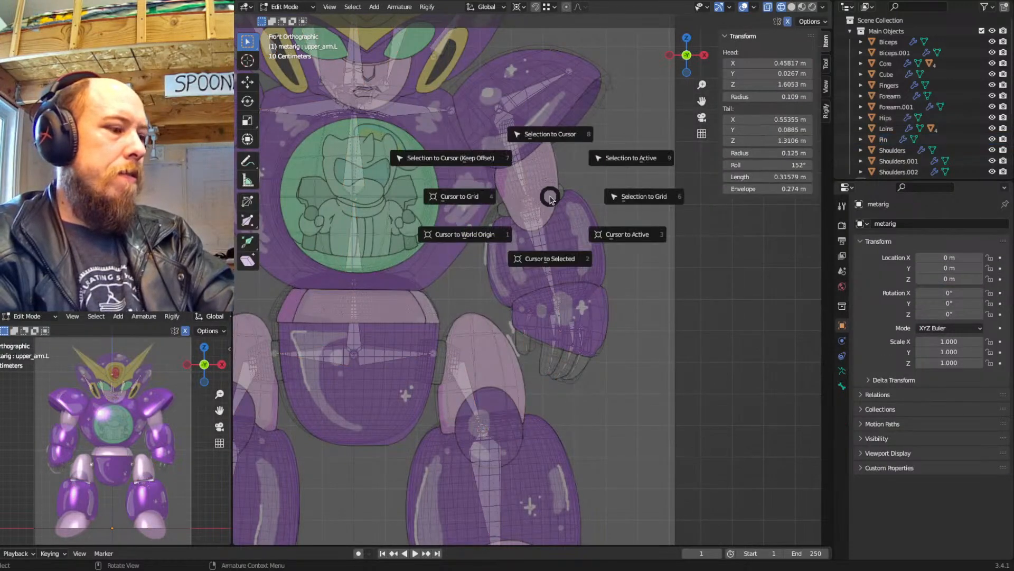
key("Escape")
key("Tab")
key("shift+z")
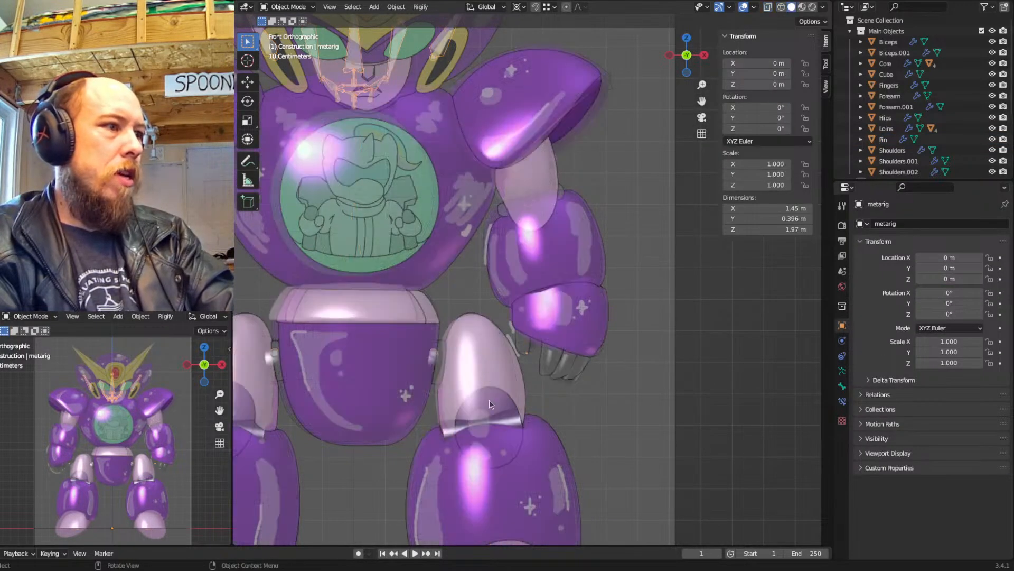
Create a linked duplicate of the knee pin and snap it to the 3D cursor at the elbow
left_click(514, 419)
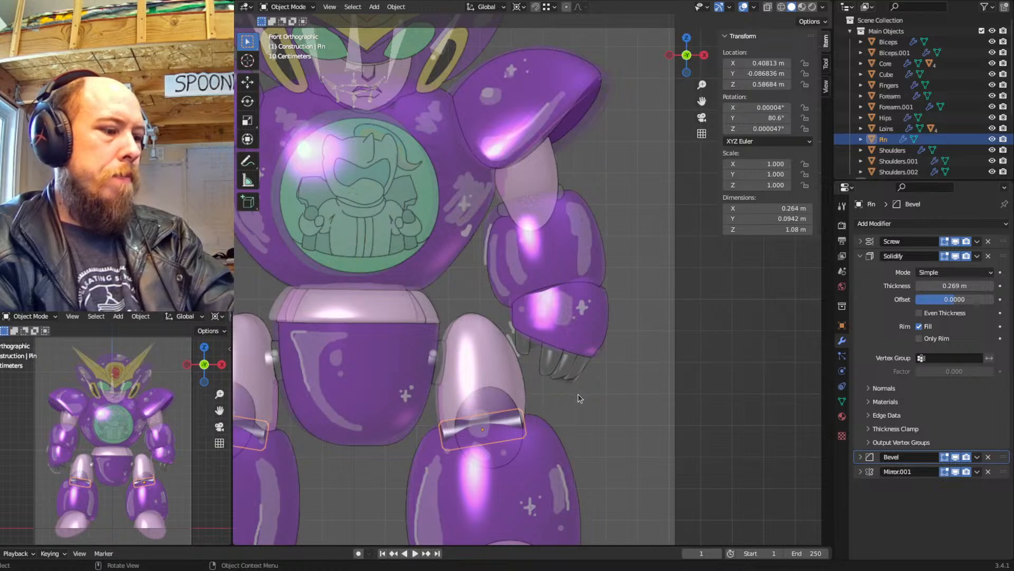
key("alt+d")
left_click(589, 253)
key("shift+s")
left_click(592, 221)
Rotate the elbow pin in the front view to about 72.2° around Y to match the arm's tilt
key("r")
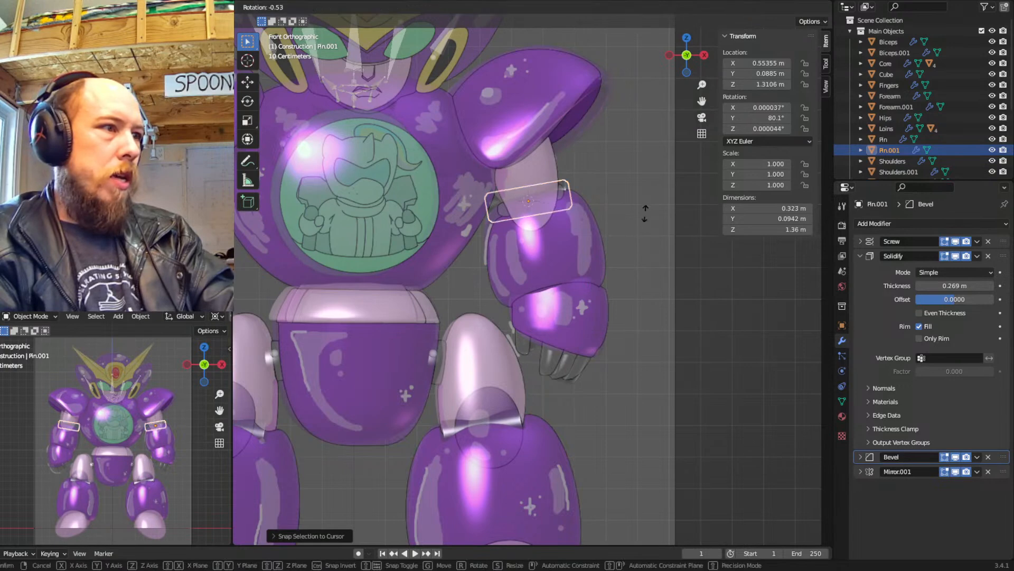
left_click(646, 201)
key("alt+z")
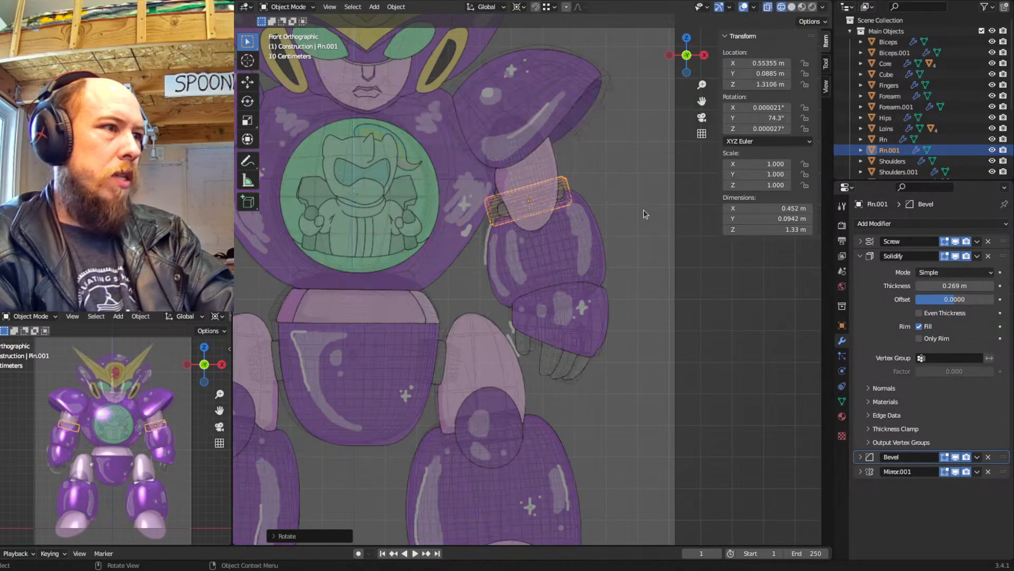
key("r")
left_click(649, 205)
key("alt+z")
Set the Solidify thickness to about 0.295 m on the elbow pin and 0.247 m on the knee pin
mouse_move(600, 229)
middle_mouse_down("shift")
mouse_move(463, 246)
mouse_move(668, 241)
middle_mouse_up("shift")
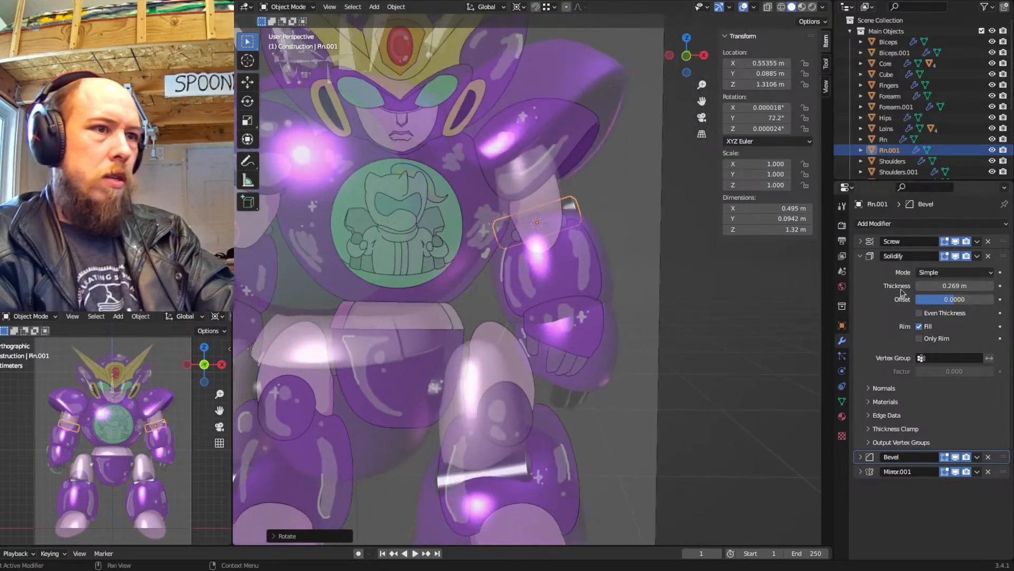
left_click_drag(955, 286, 967, 285)
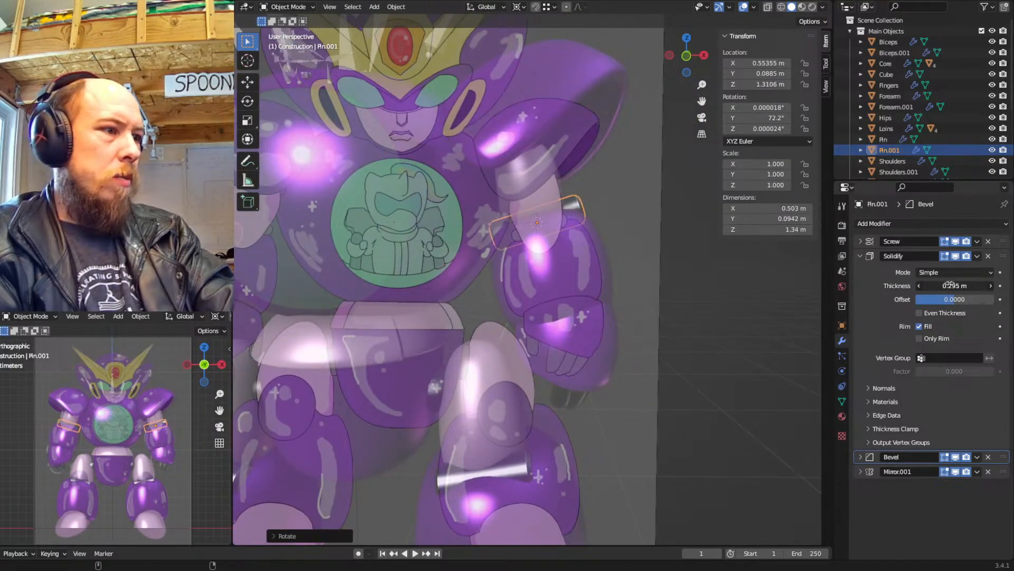
left_click(513, 474)
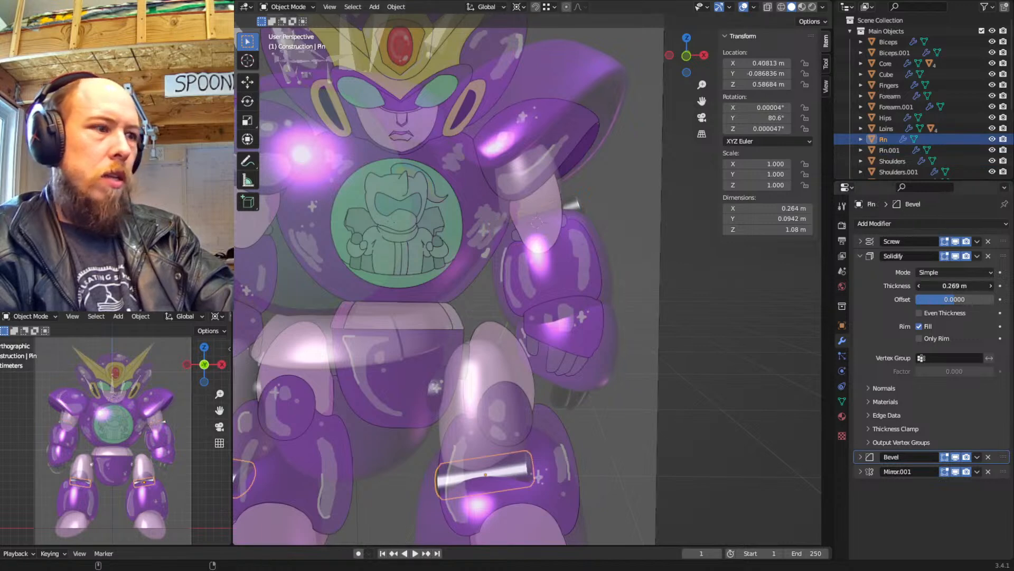
scroll(610, 390, "down", 2)
middle_click_drag(633, 299, 607, 310)
scroll(619, 306, "down", 3)
key("KP_1")
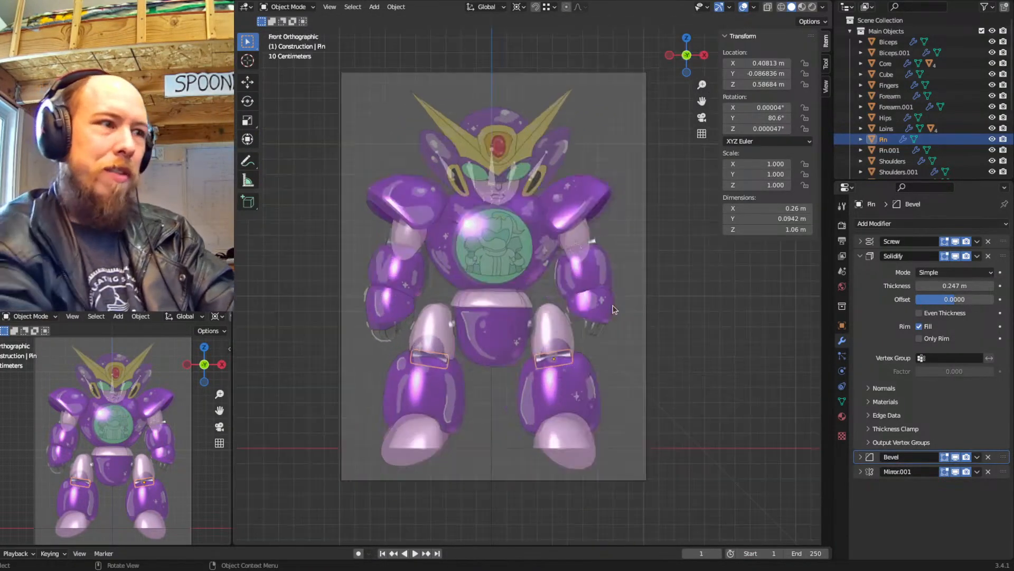
scroll(569, 370, "up", 4)
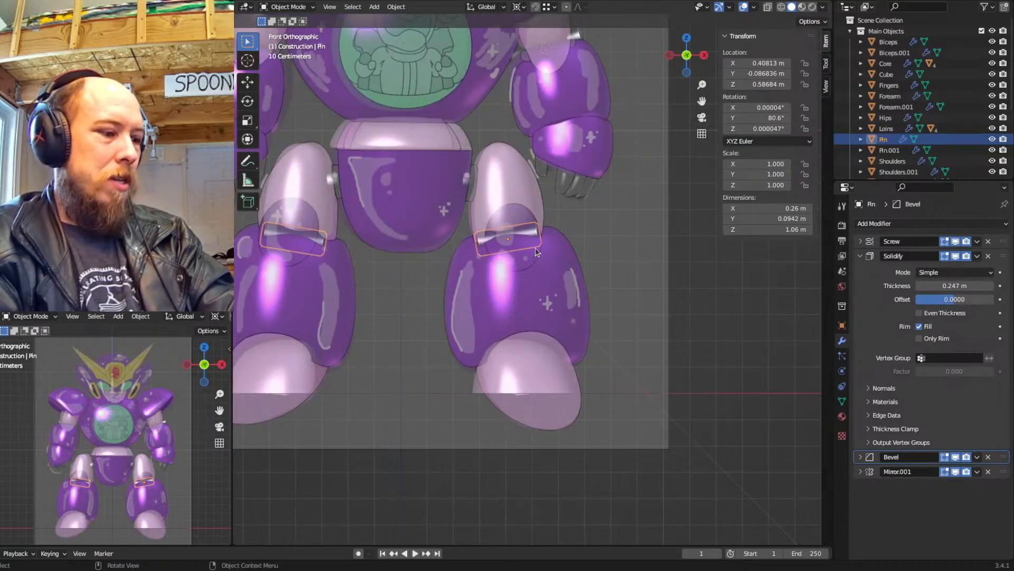
Create a linked duplicate of the knee pin, place it at the ankle in the front view and rotate it slightly
key("alt+d")
left_click(590, 341)
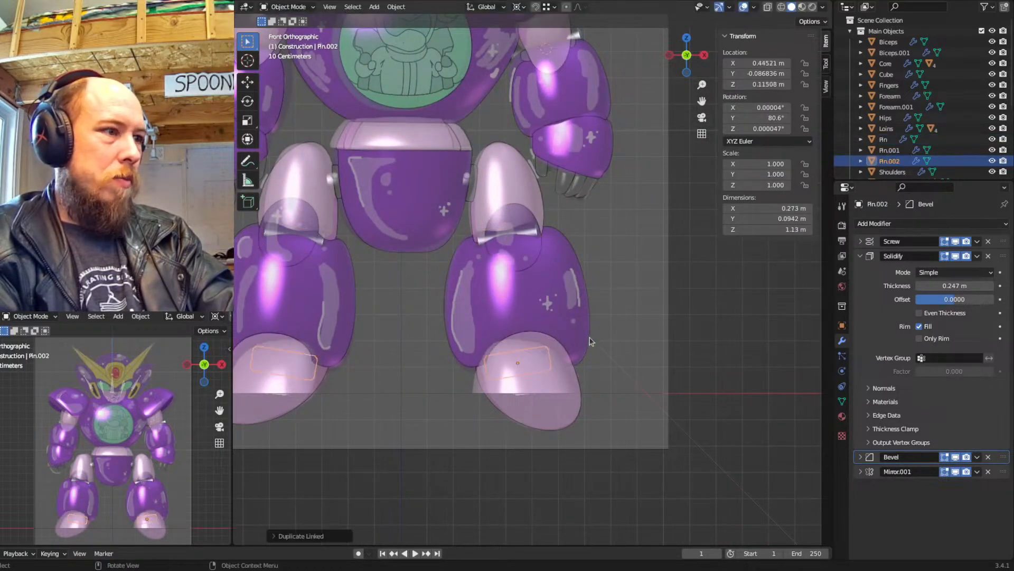
key("r")
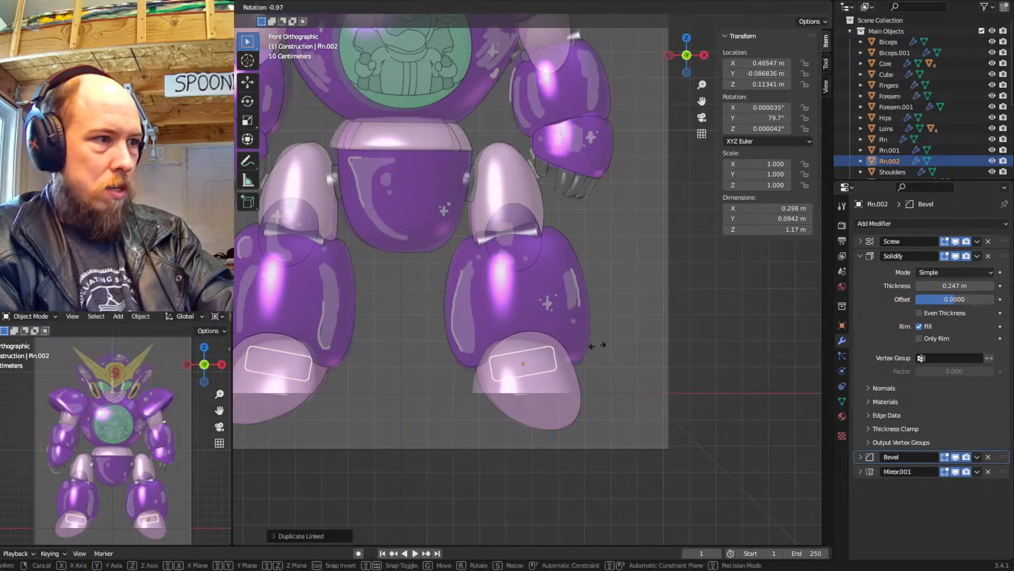
left_click(595, 345)
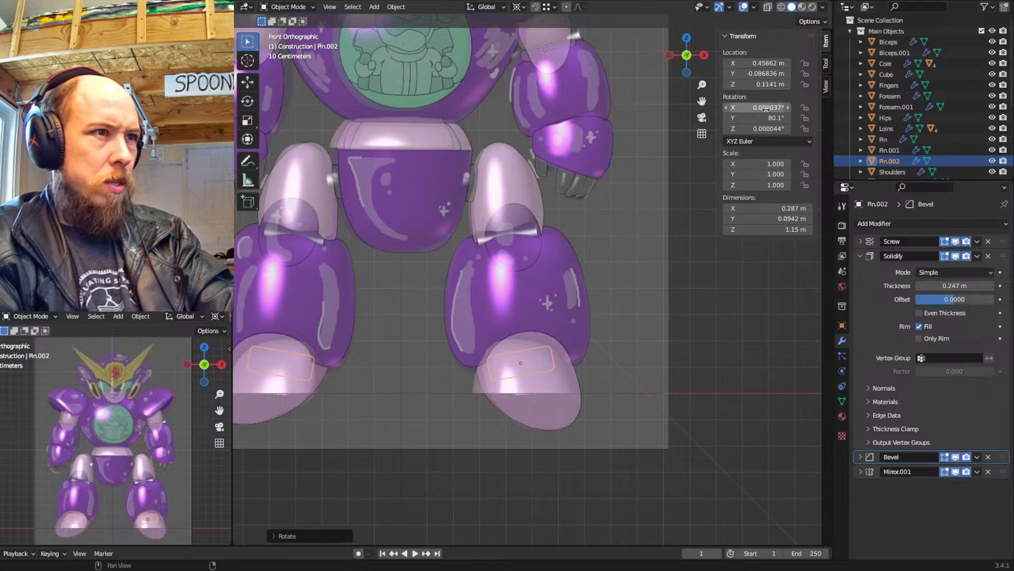
Set the ankle pin's rotation to 0° on X, 90° on Y and 0° on Z
type("0")
key("Tab")
type("90")
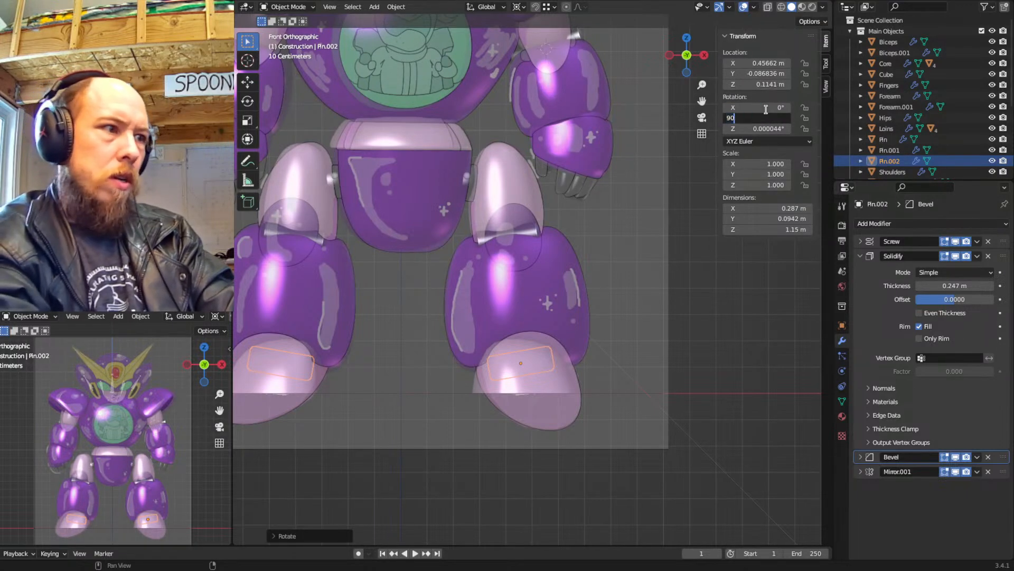
key("Tab")
type("0")
key("Return")
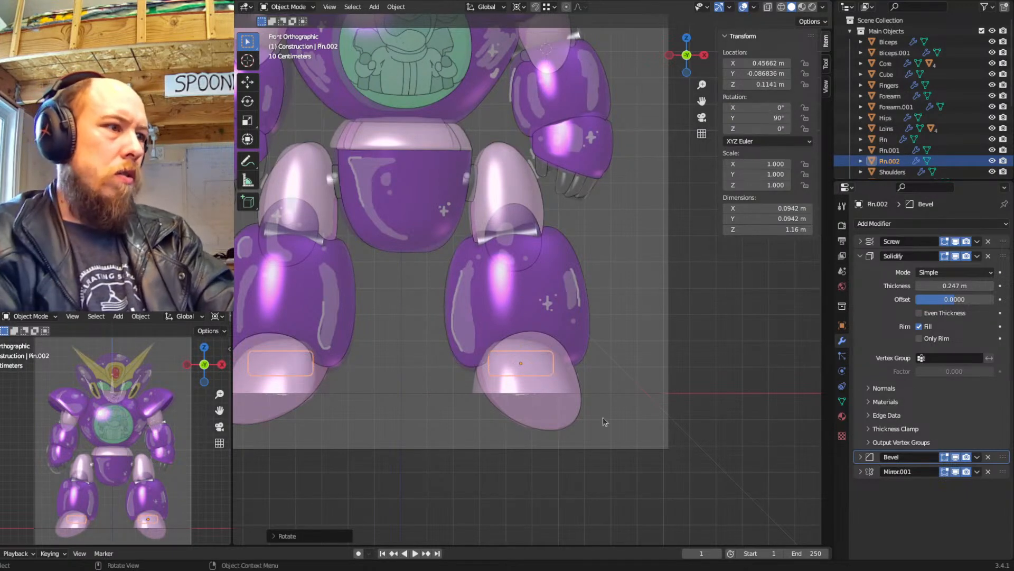
Set the ankle pin's Solidify thickness to about 0.432 m and shift it to about X 0.472 m, Z 0.11 m
left_click_drag(955, 285, 988, 285)
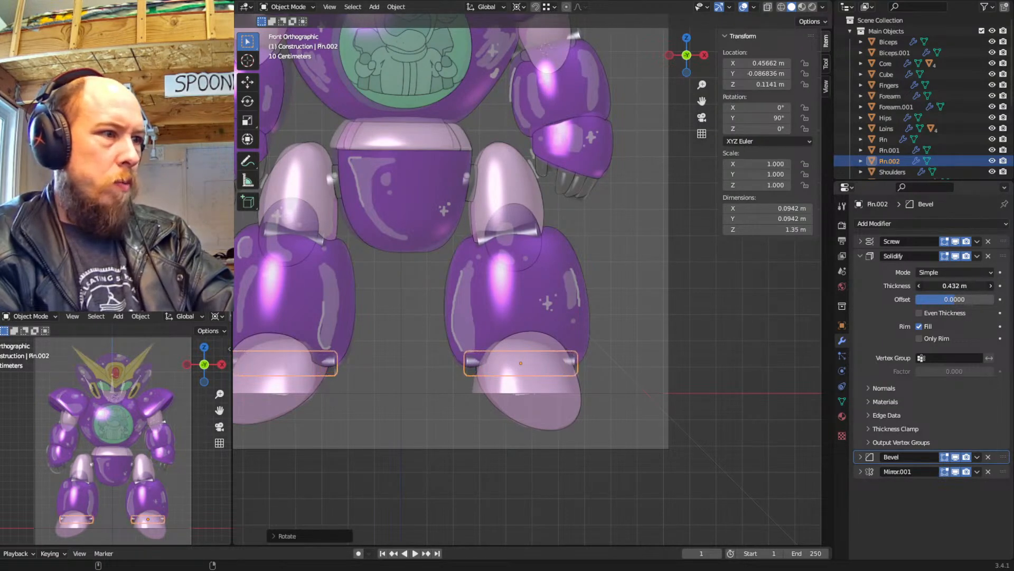
key("g")
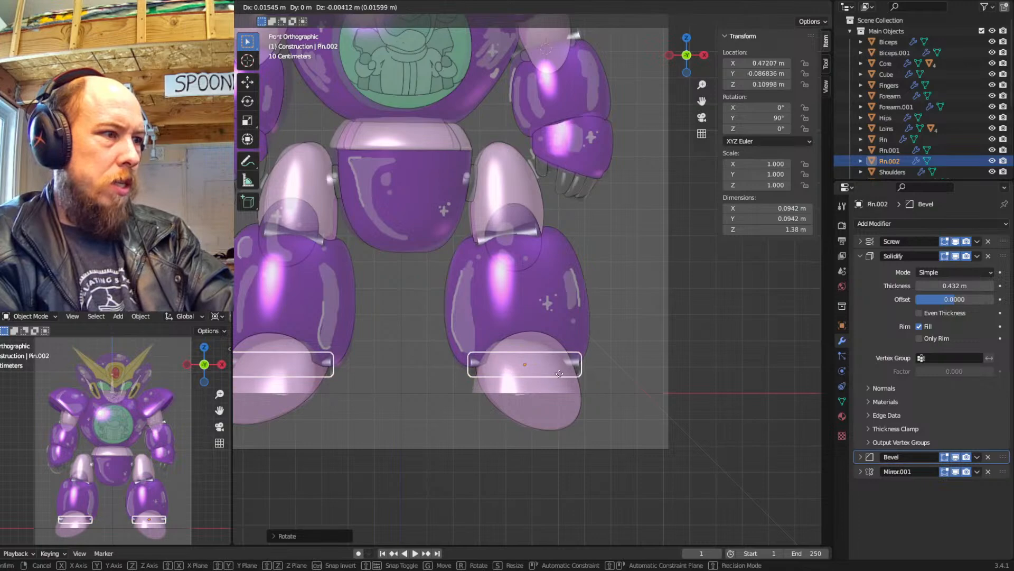
left_click(560, 373)
Move the ankle pin along Y to about 0.027 m, using wireframe shading to line it up inside the leg
middle_click_drag(560, 373, 455, 368)
key("shift+z")
middle_click_drag(547, 375, 548, 383)
key("g")
key("x")
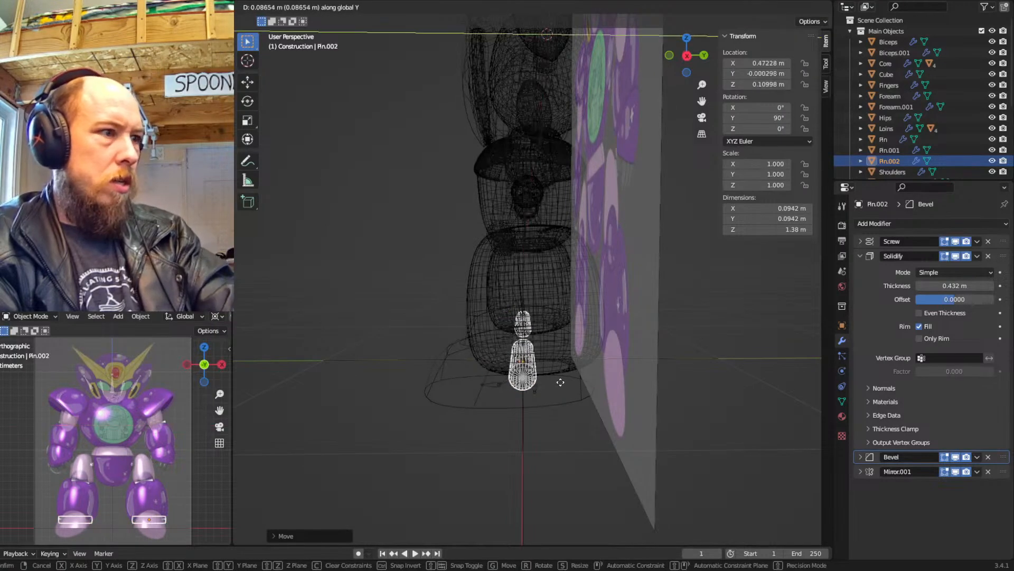
left_click(562, 381)
Adjust the ankle pin's height along Z to about 0.1 m, checking it in solid shading
mouse_move(562, 381)
middle_mouse_down()
mouse_move(588, 354)
mouse_move(604, 359)
mouse_move(556, 369)
middle_mouse_up()
key("shift+z")
key("g")
key("z")
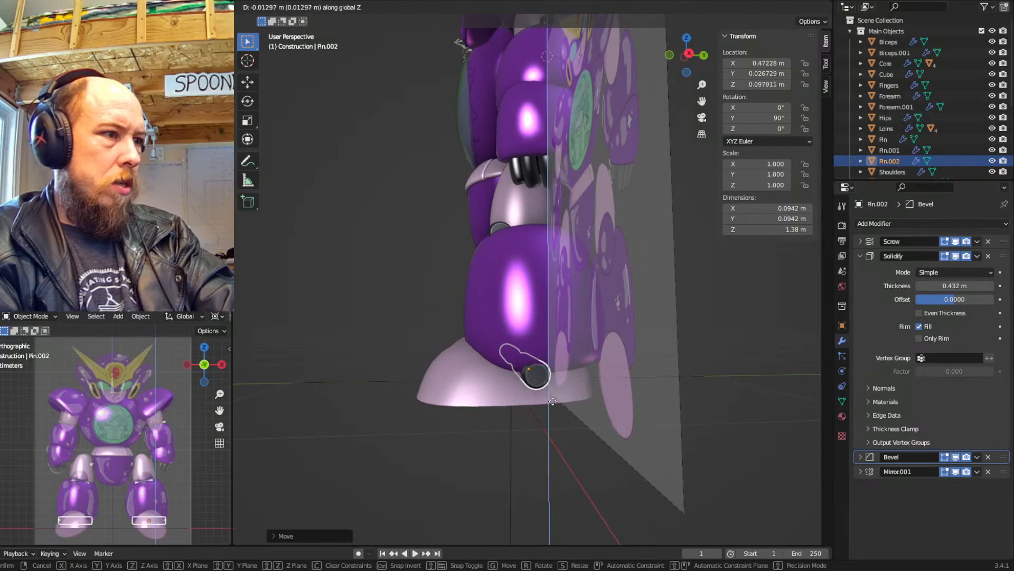
middle_click_drag(580, 386, 643, 395)
left_click(720, 319)
scroll(623, 364, "down", 3)
mouse_move(592, 375)
middle_mouse_down()
mouse_move(550, 380)
mouse_move(442, 358)
mouse_move(616, 297)
mouse_move(663, 340)
mouse_move(603, 372)
mouse_move(593, 363)
middle_mouse_up()
key("KP_1")
scroll(593, 364, "up", 3)
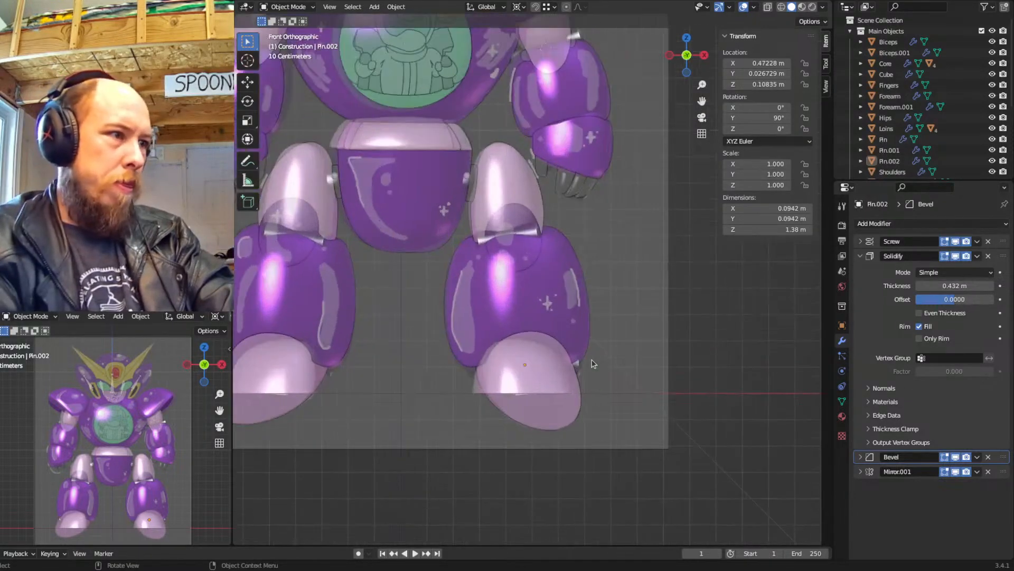
left_click(581, 369)
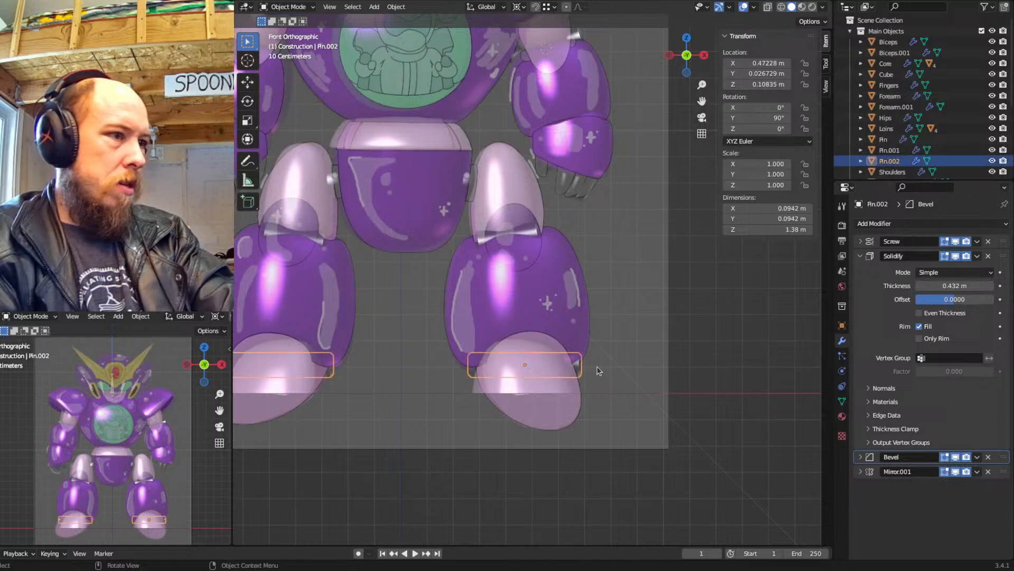
key("g")
key("z")
left_click(582, 375)
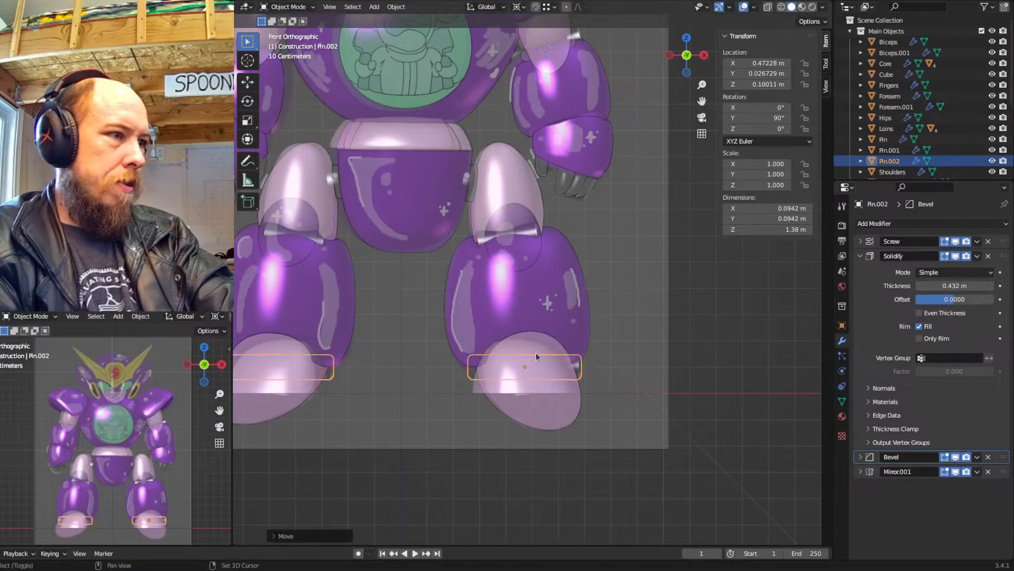
Set the ankle pin's Solidify thickness to about 0.452 m and move it along X to about 0.466 m
left_click_drag(943, 286, 954, 286)
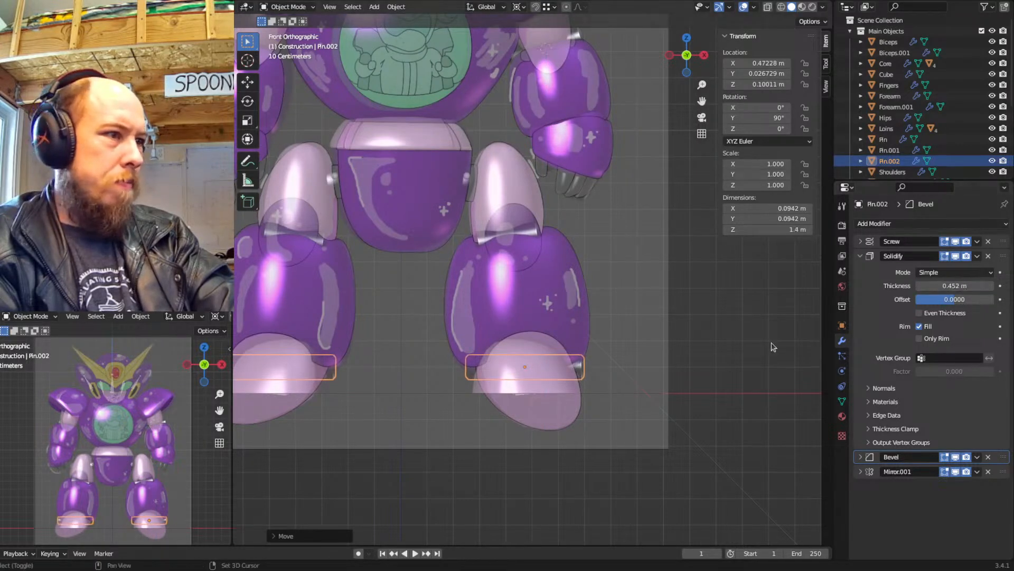
key("g")
key("x")
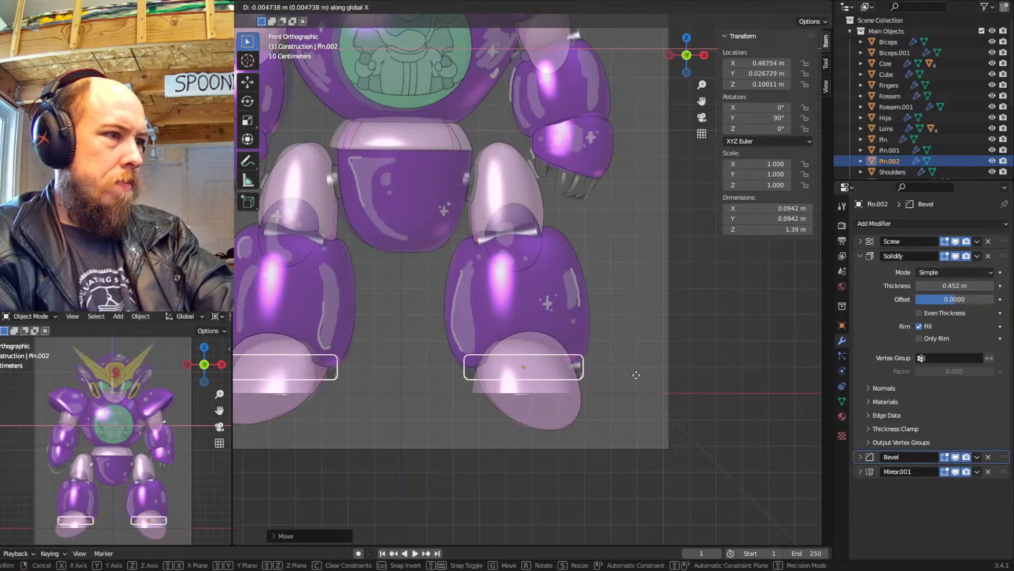
left_click(632, 376)
key("shift+z")
middle_click_drag(543, 373, 565, 373, "shift")
key("shift+z")
mouse_move(625, 356)
middle_mouse_down()
mouse_move(532, 348)
mouse_move(534, 332)
mouse_move(684, 347)
mouse_move(622, 363)
middle_mouse_up()
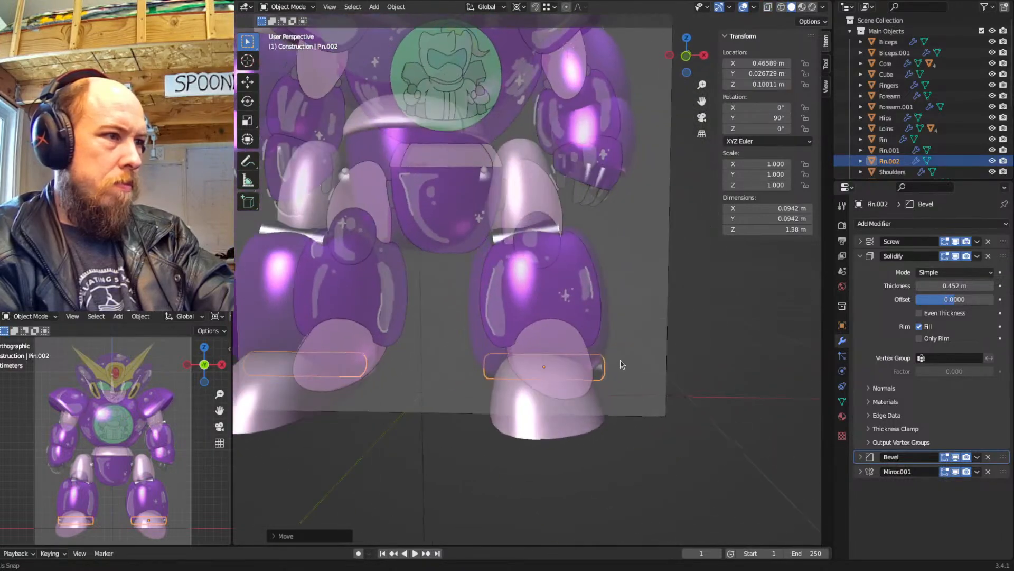
Show only the Main Objects collection and parent the elbow pin to the upper arm's Biceps object
scroll(618, 361, "down", 2)
middle_click_drag(550, 288, 553, 372, "shift")
middle_click_drag(553, 372, 516, 315)
scroll(506, 351, "up", 3)
left_click(570, 293)
key("1")
scroll(543, 288, "down", 3)
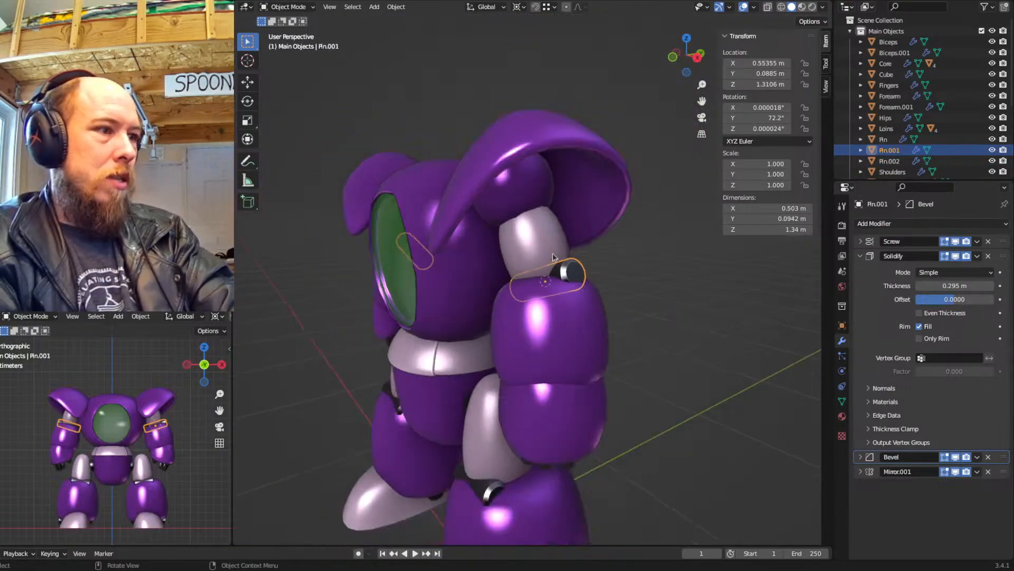
scroll(543, 263, "up", 2)
scroll(543, 248, "up", 2)
left_click(541, 231, "shift")
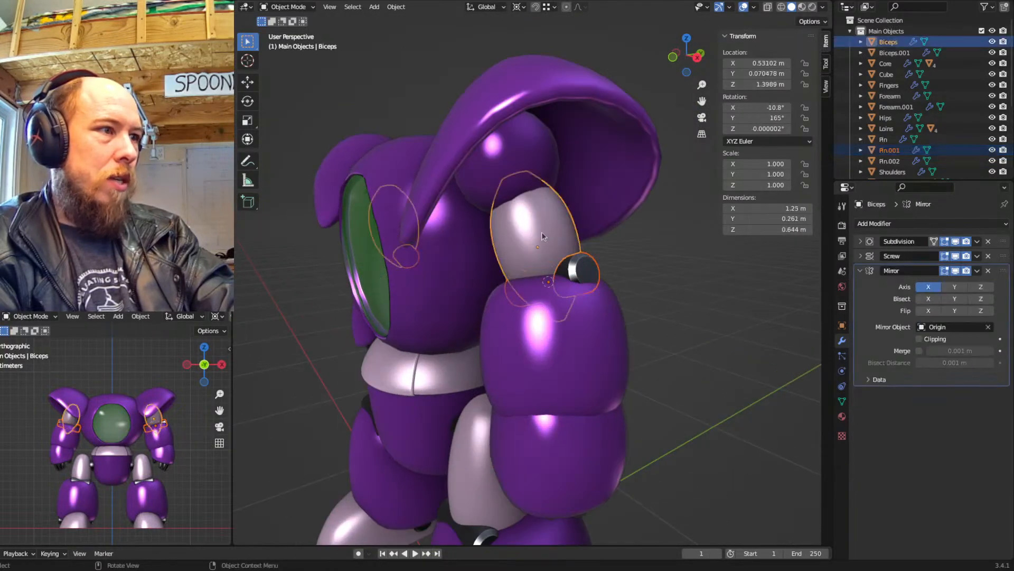
key("ctrl+p")
left_click(541, 233)
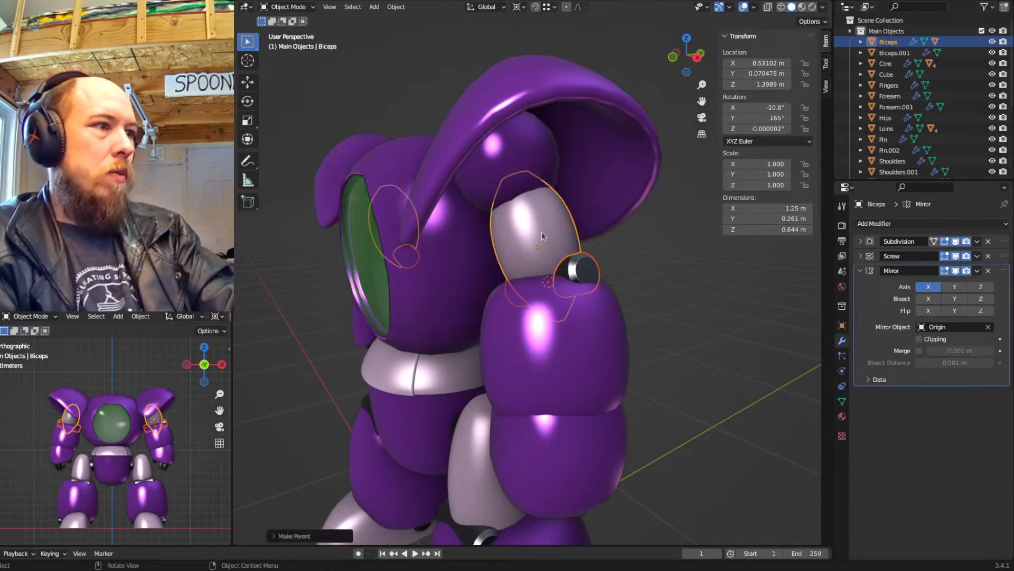
Parent the knee pin to the thigh object, Biceps.001
scroll(607, 317, "down", 3)
scroll(588, 271, "up", 2)
left_click(514, 291)
left_click(519, 265, "shift")
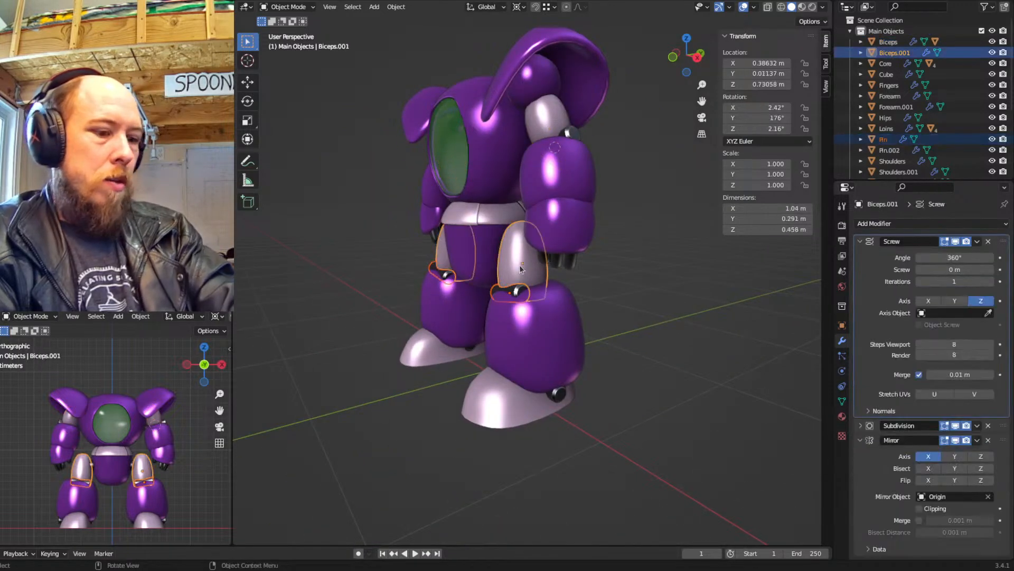
key("ctrl+p")
left_click(521, 266)
Parent the ankle pin to the foot object, Shoulders.002
left_click(558, 393)
middle_click_drag(566, 397, 568, 341)
left_click(562, 311, "shift")
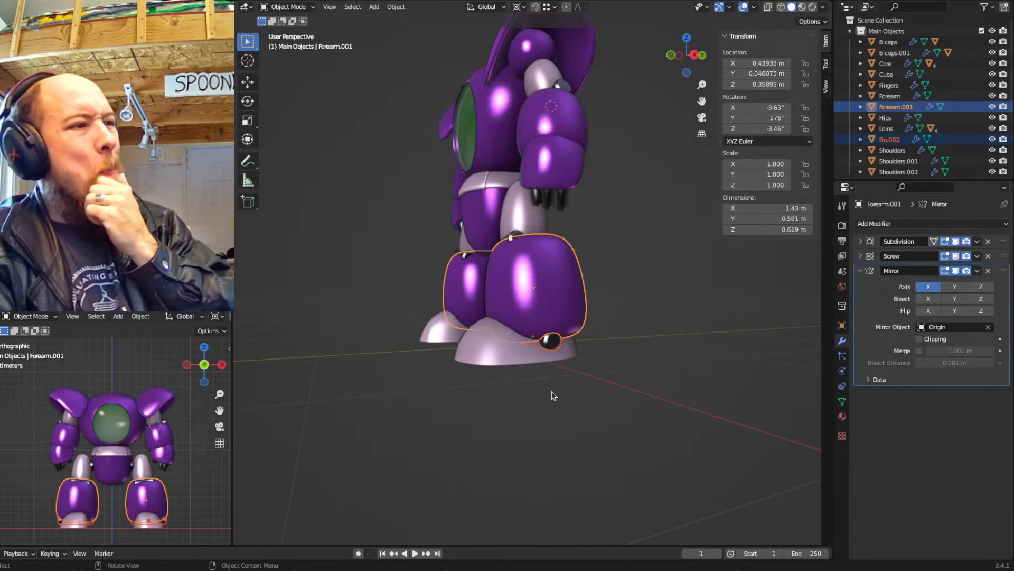
left_click(555, 349, "shift")
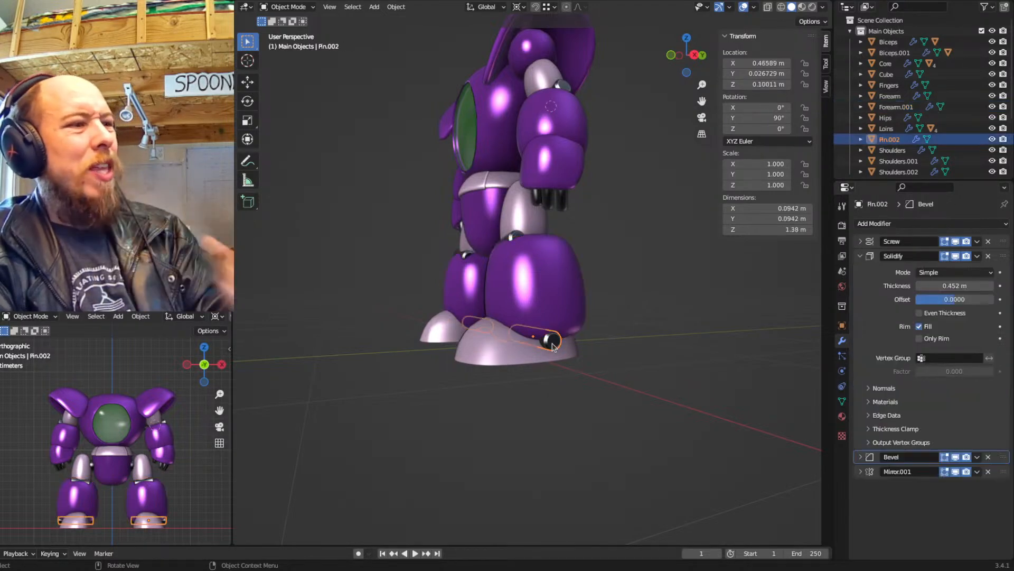
key("ctrl+p")
left_click(506, 351)
Try moving the foot to check that the ankle pin is parented to it, cancel the move and deselect the foot
left_click(586, 400)
middle_click_drag(606, 293, 604, 328)
left_click(565, 377)
key("g")
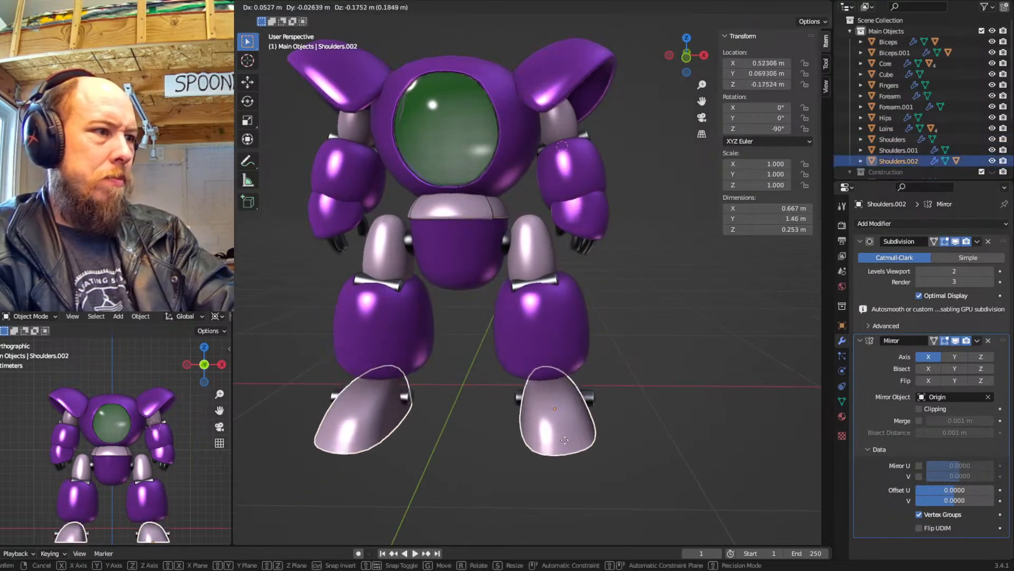
right_click(639, 328)
left_click(640, 327)
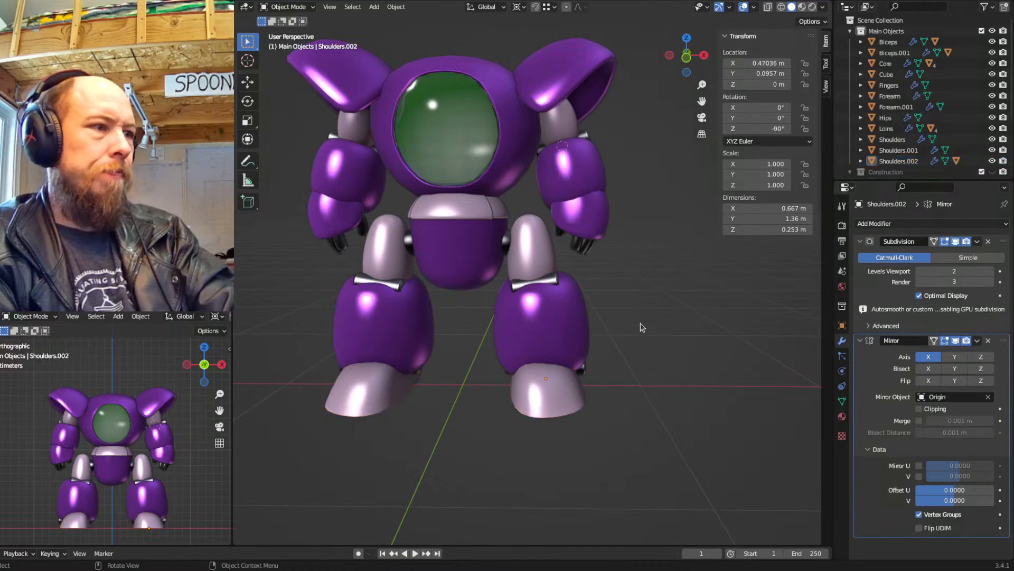
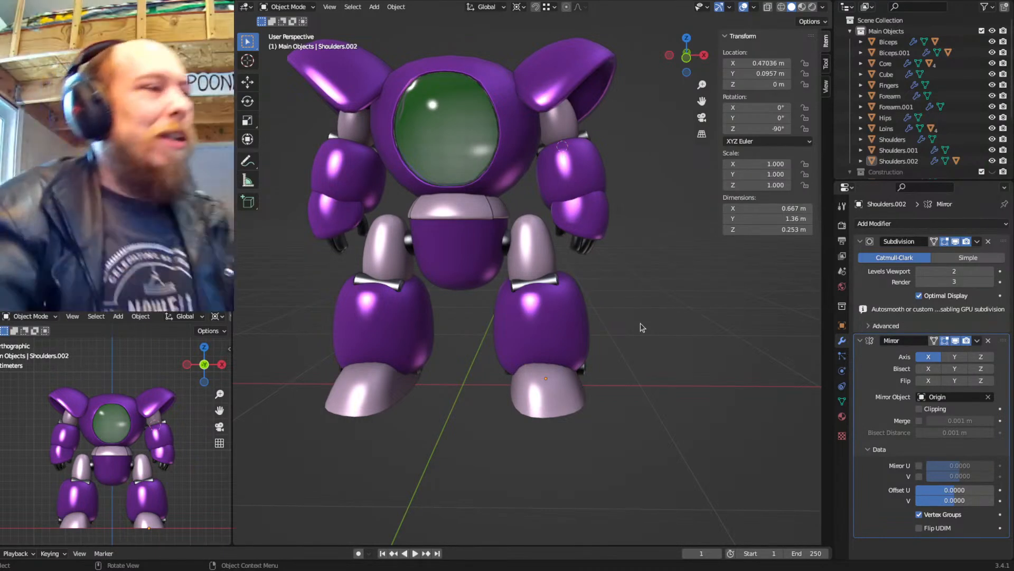
middle_click_drag(650, 219, 598, 303)
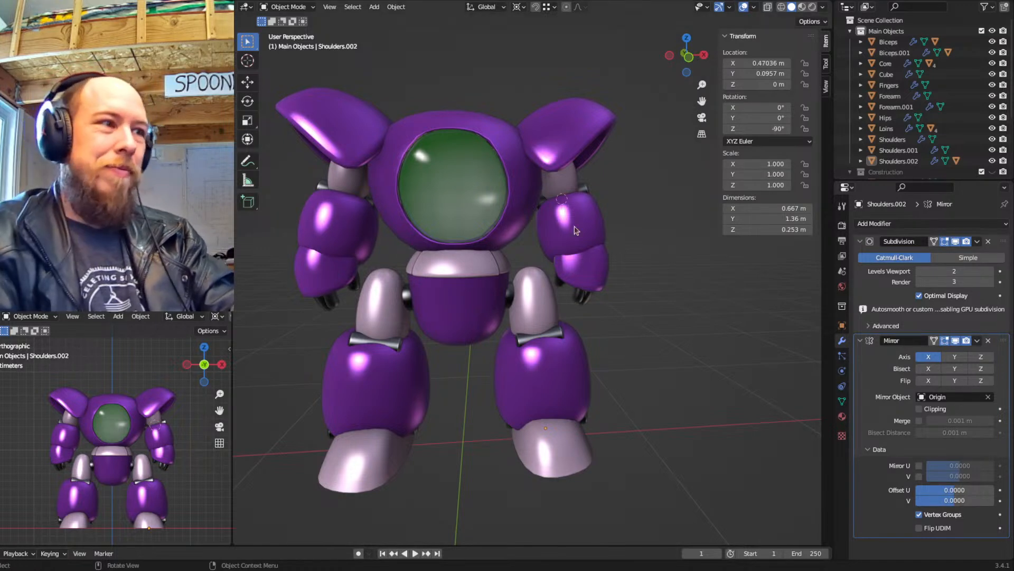
middle_click_drag(549, 238, 624, 286, "shift")
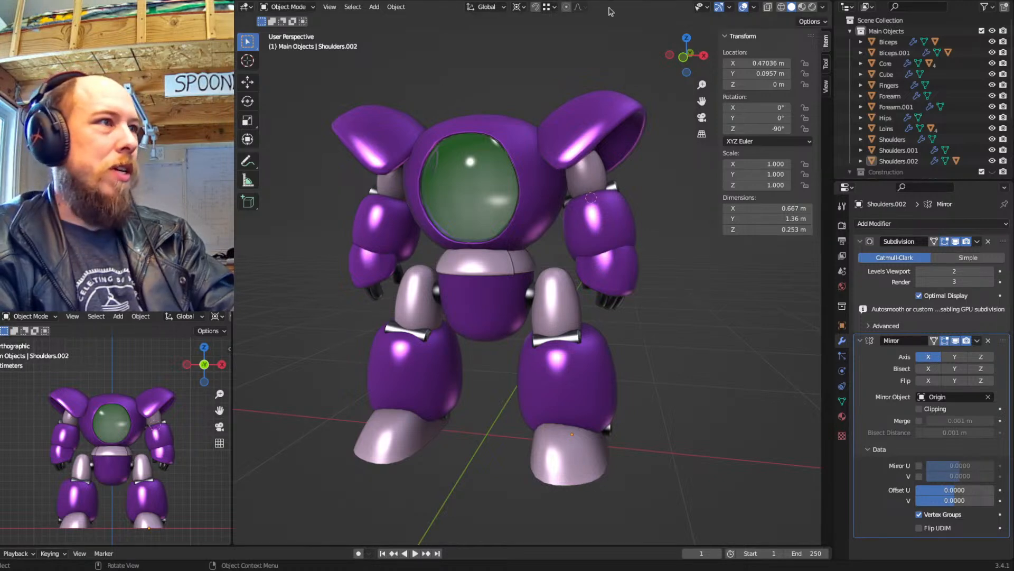
middle_click_drag(508, 281, 552, 269)
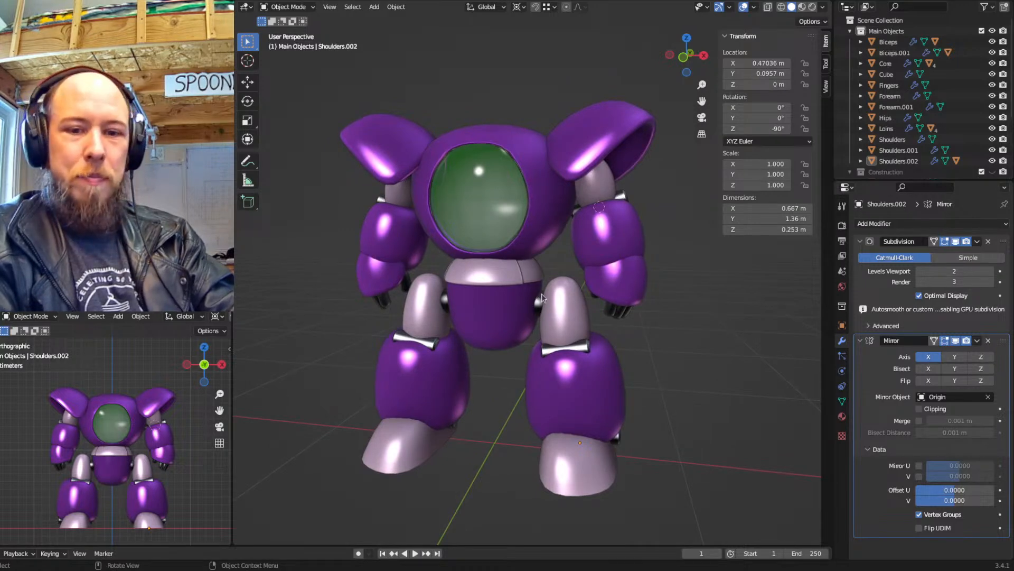
middle_click_drag(574, 260, 598, 335)
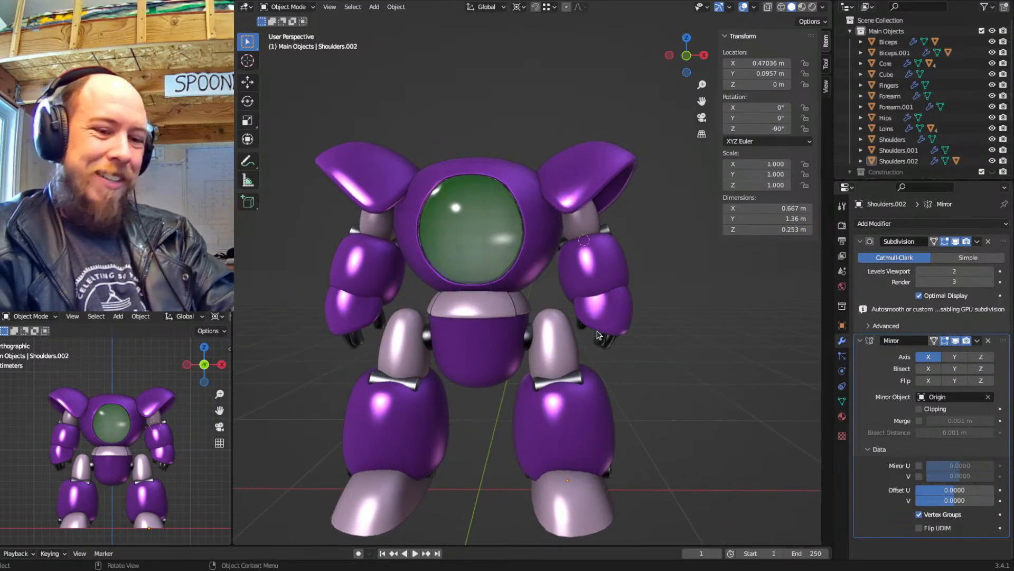
Show the Construction collection again and frame the reference image's head in the front view
key("KP_1")
key("shift+2")
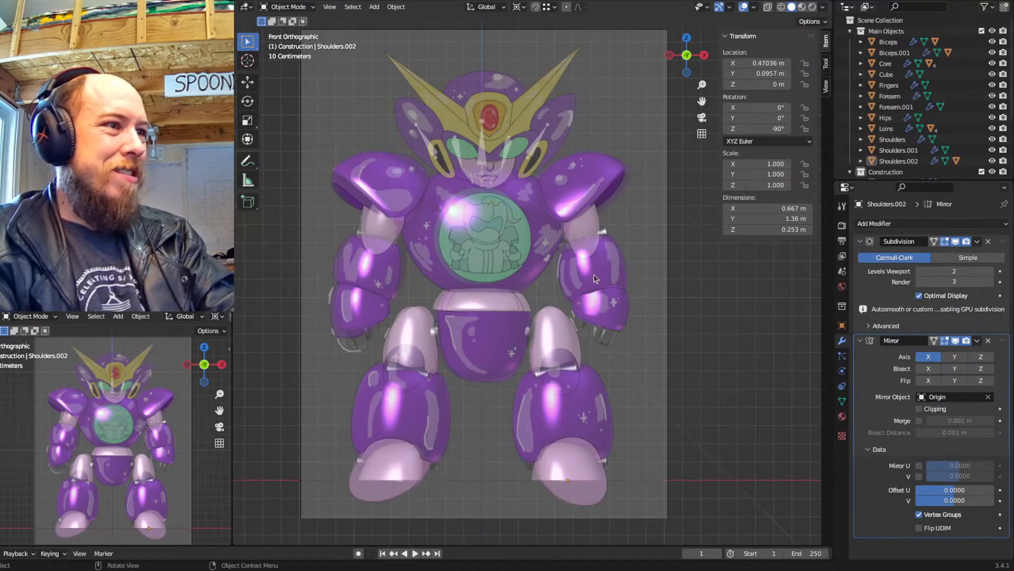
middle_click_drag(593, 237, 584, 271, "shift")
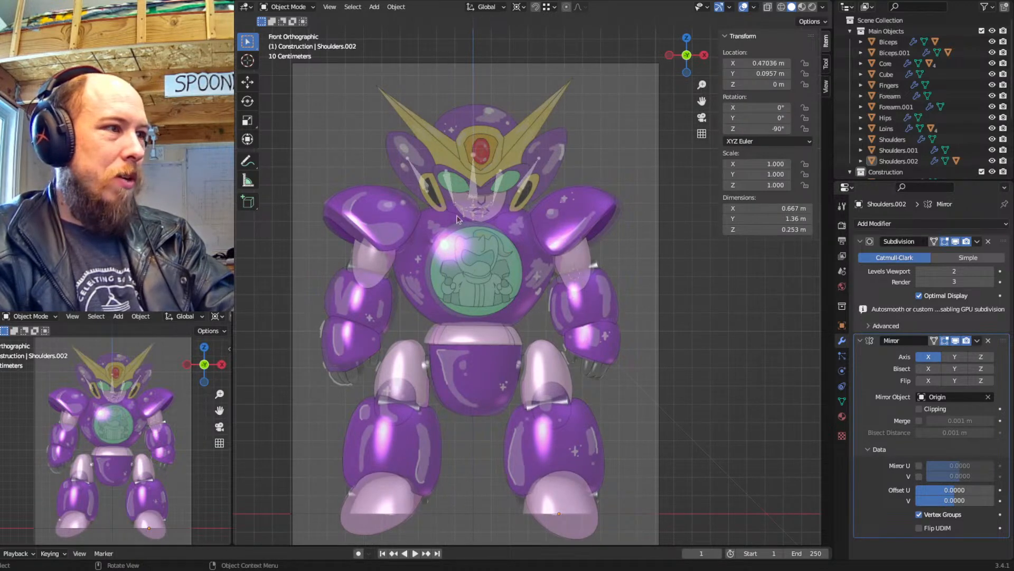
middle_click_drag(556, 269, 569, 283, "shift")
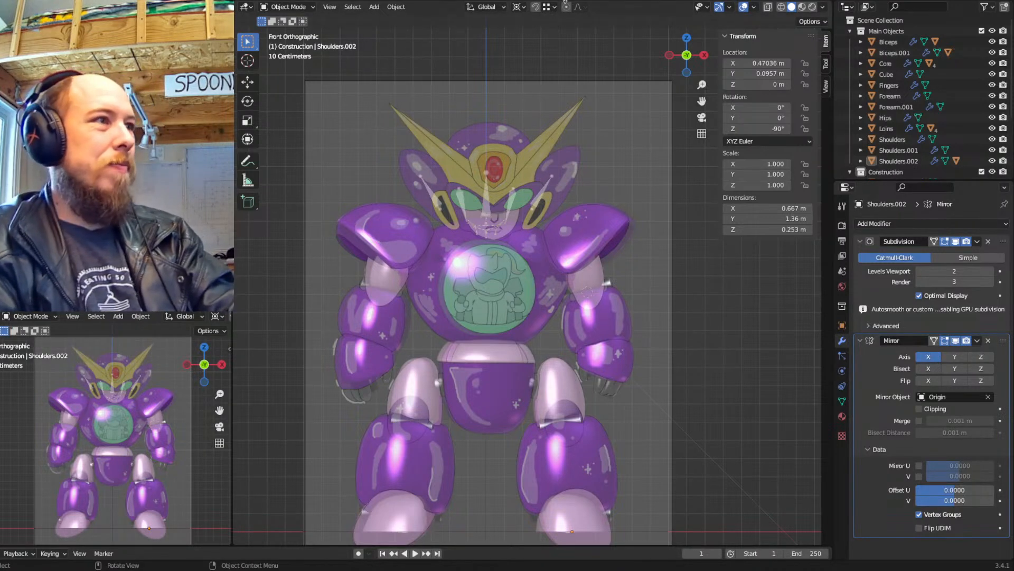
middle_click_drag(553, 312, 564, 281, "shift")
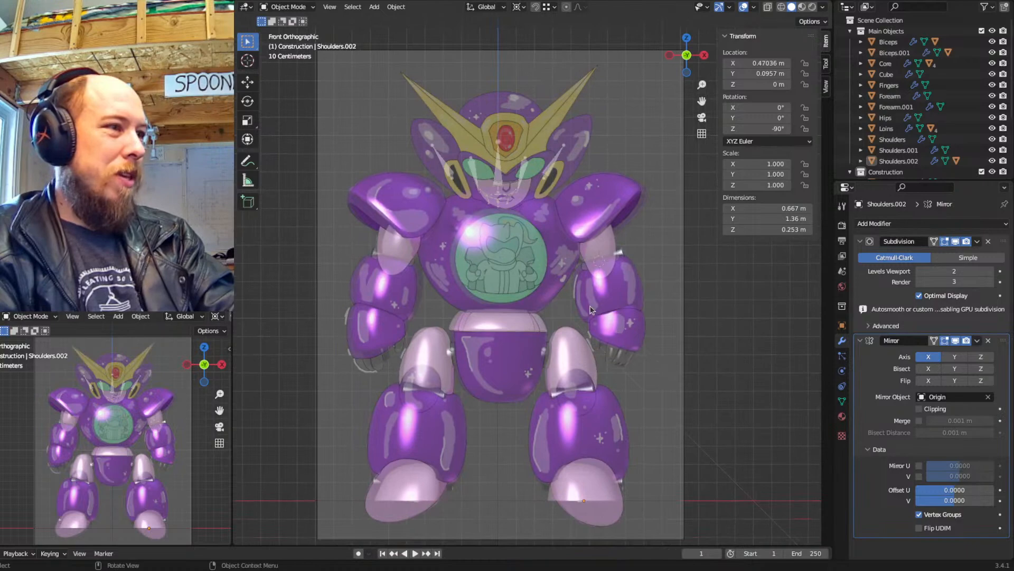
scroll(562, 280, "up", 2)
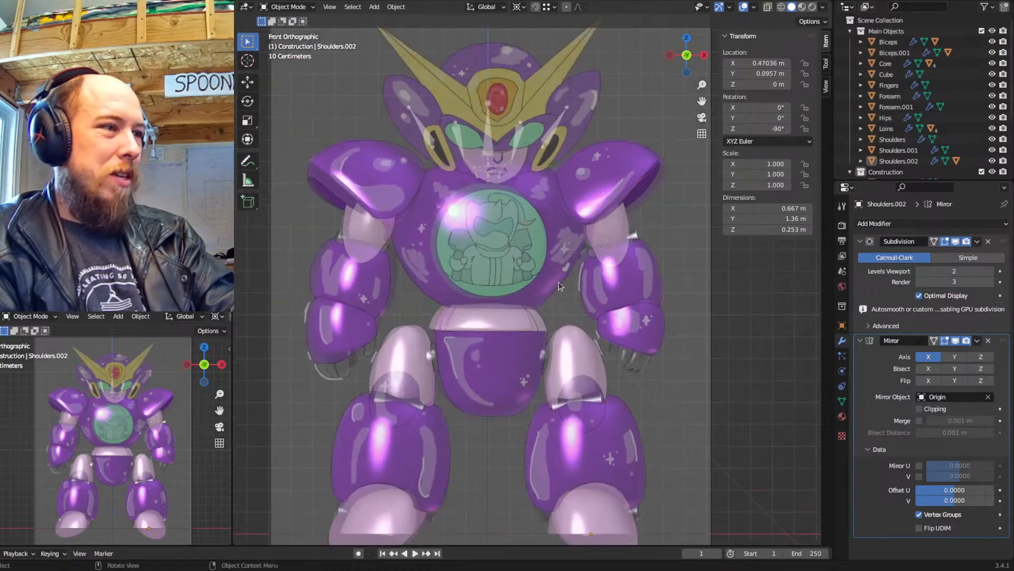
middle_click_drag(557, 280, 489, 263)
key("KP_1")
scroll(520, 230, "up", 6)
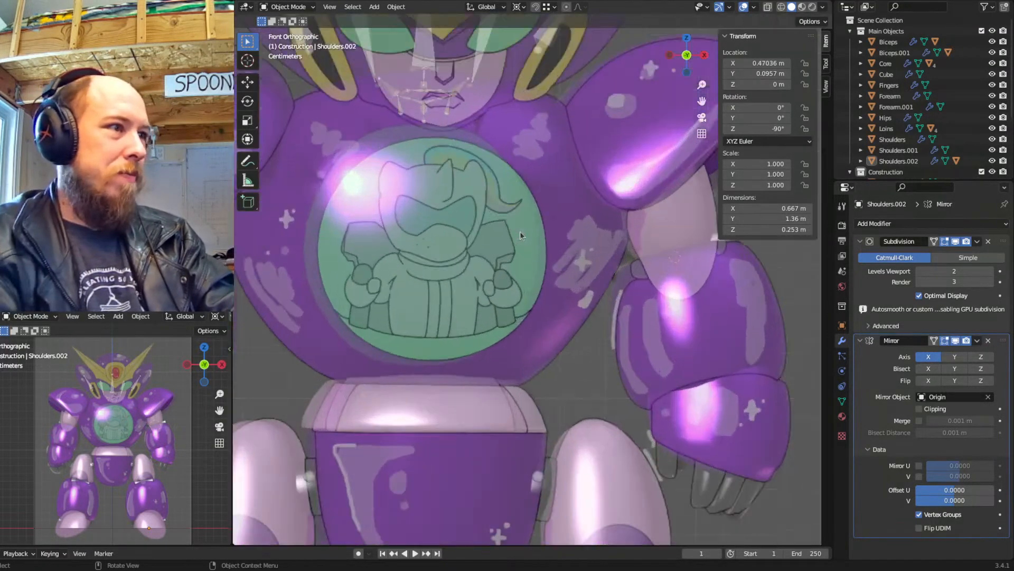
middle_click_drag(520, 230, 542, 340, "shift")
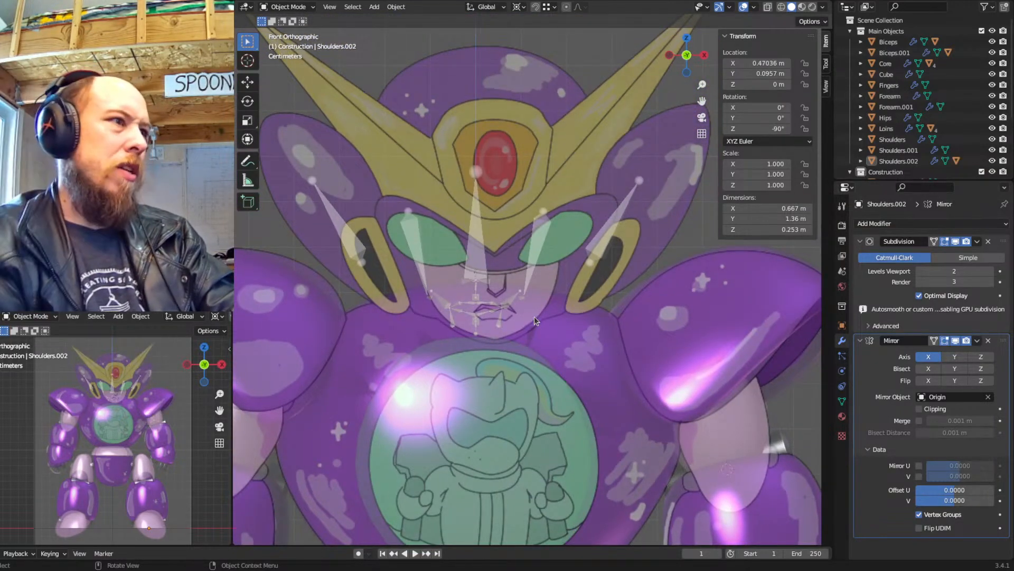
Check the whole body with the Construction collection hidden, show the collection again and return to the front view
scroll(538, 191, "down", 1)
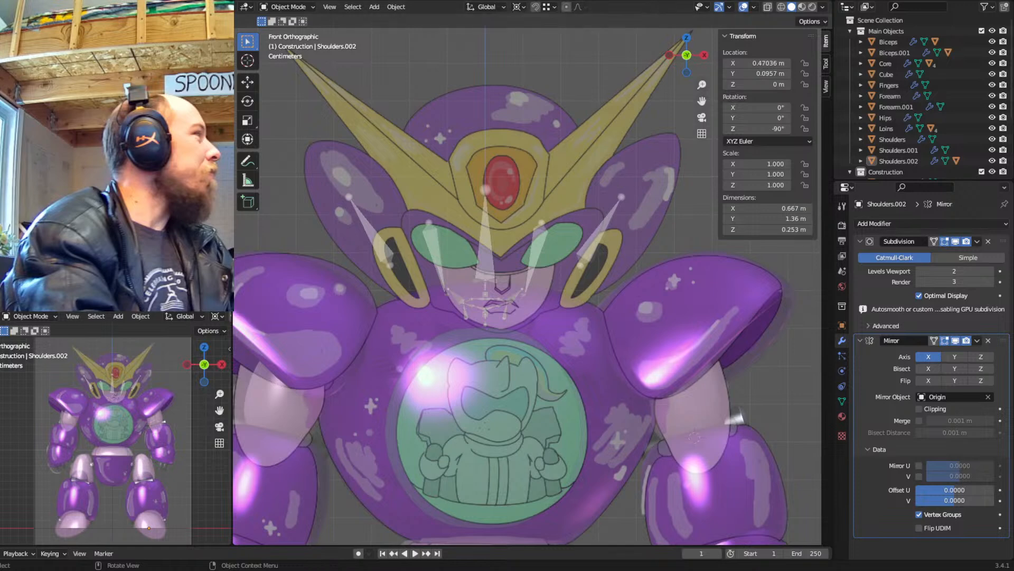
scroll(493, 326, "down", 5)
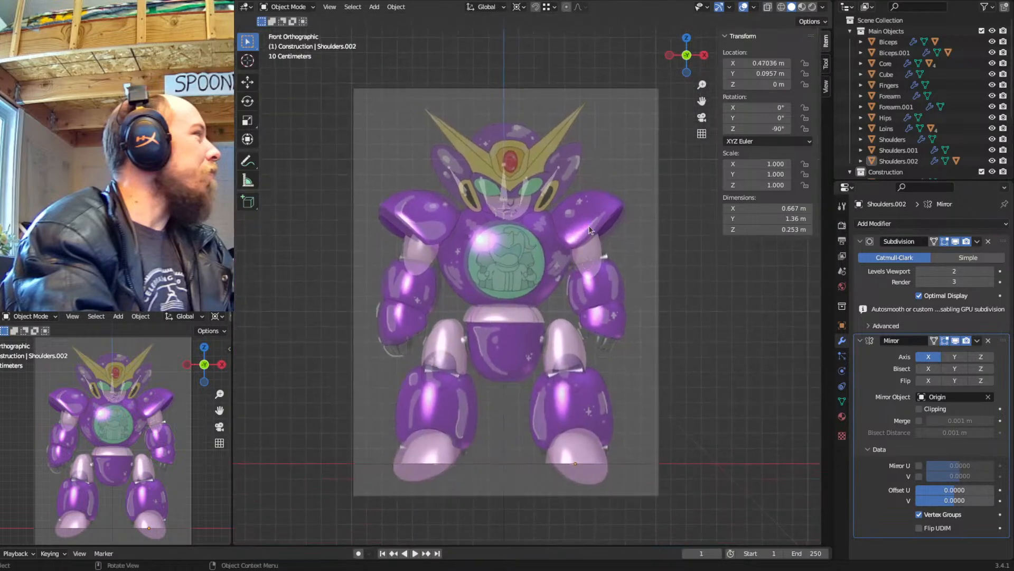
key("1")
mouse_move(586, 264)
middle_mouse_down()
mouse_move(529, 294)
mouse_move(584, 279)
middle_mouse_up()
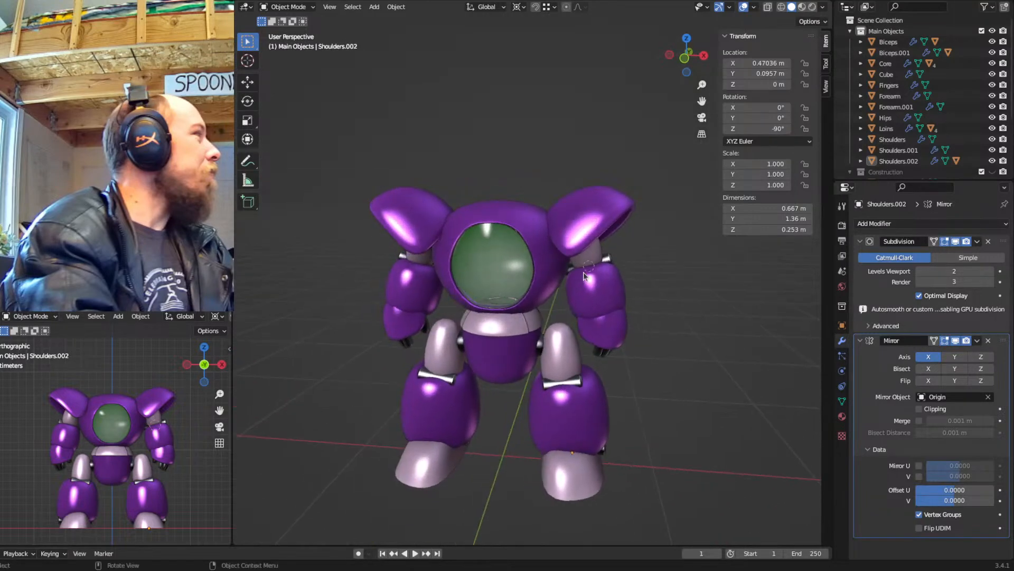
key("shift+2")
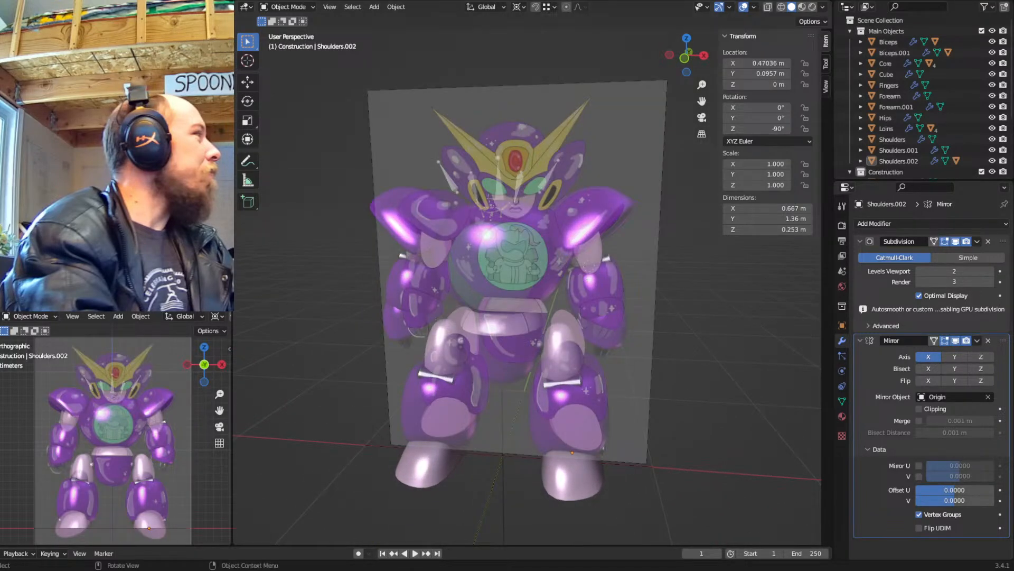
key("KP_1")
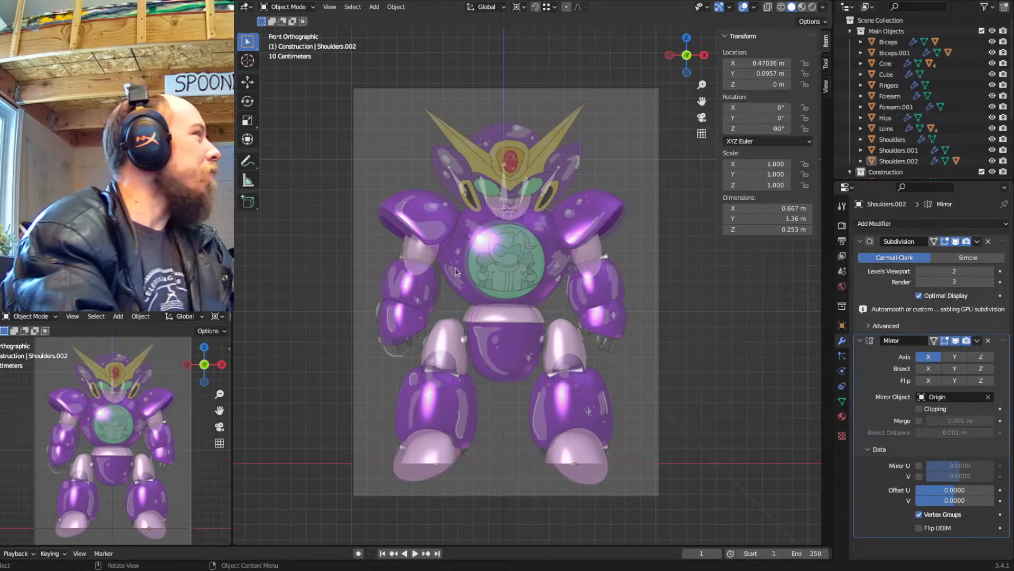
Move the front reference image to about X -0.0293 m, Z 1.1357 m, centring its drawn head on the vertical axis
scroll(538, 269, "up", 3)
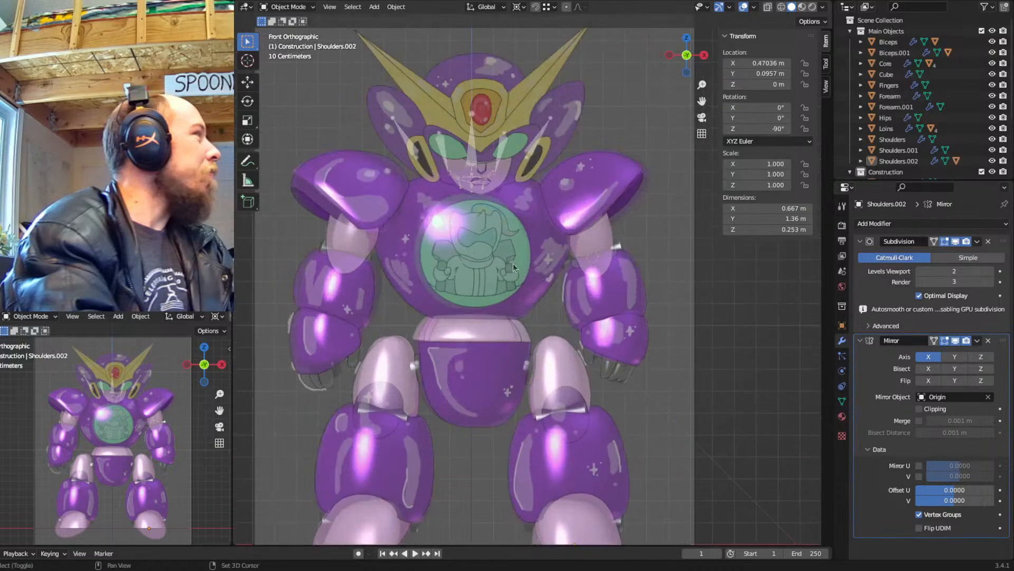
scroll(544, 227, "up", 1)
scroll(545, 241, "up", 1)
middle_click_drag(550, 165, 535, 215, "shift")
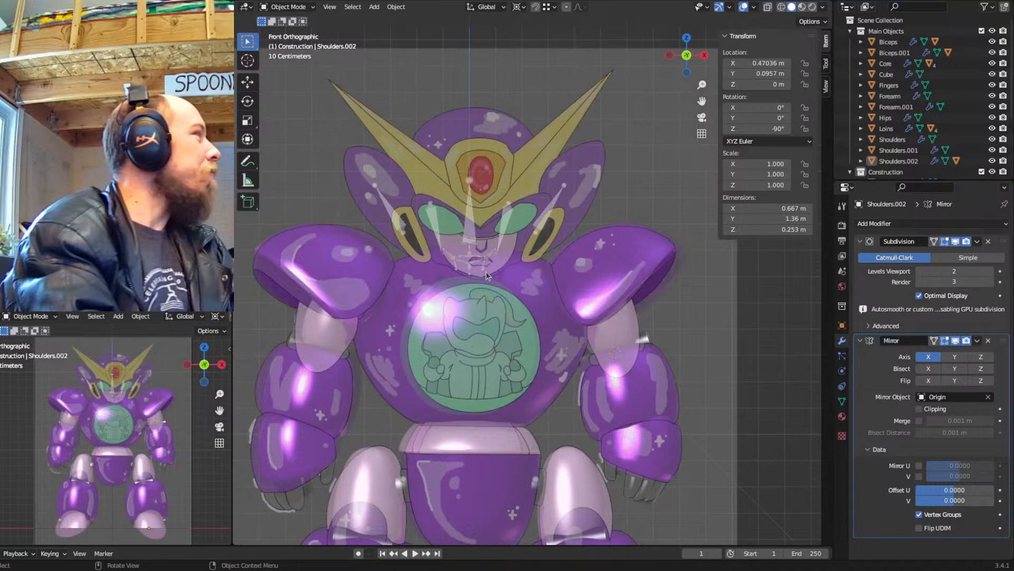
left_click(622, 199)
key("g")
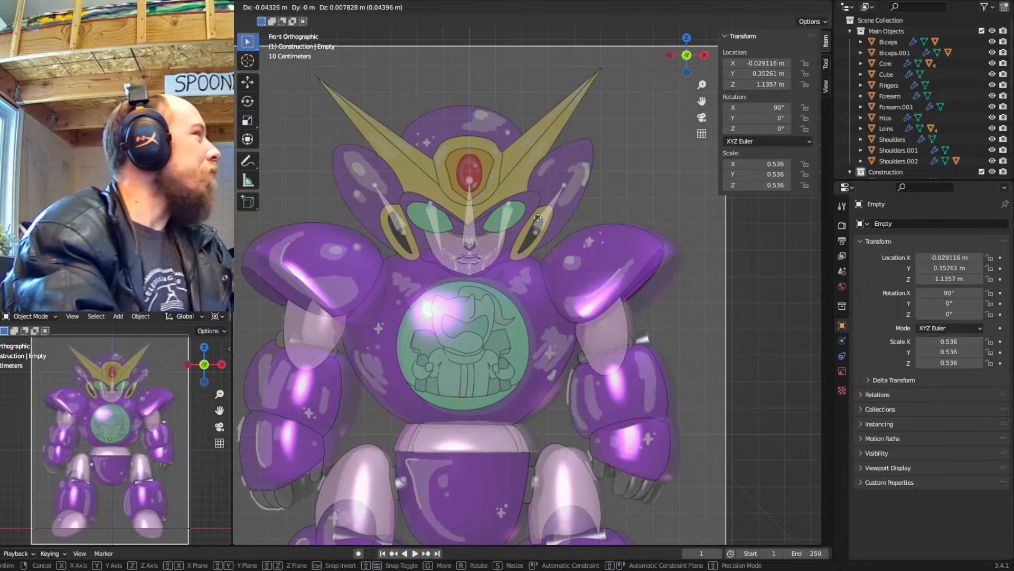
left_click(537, 218)
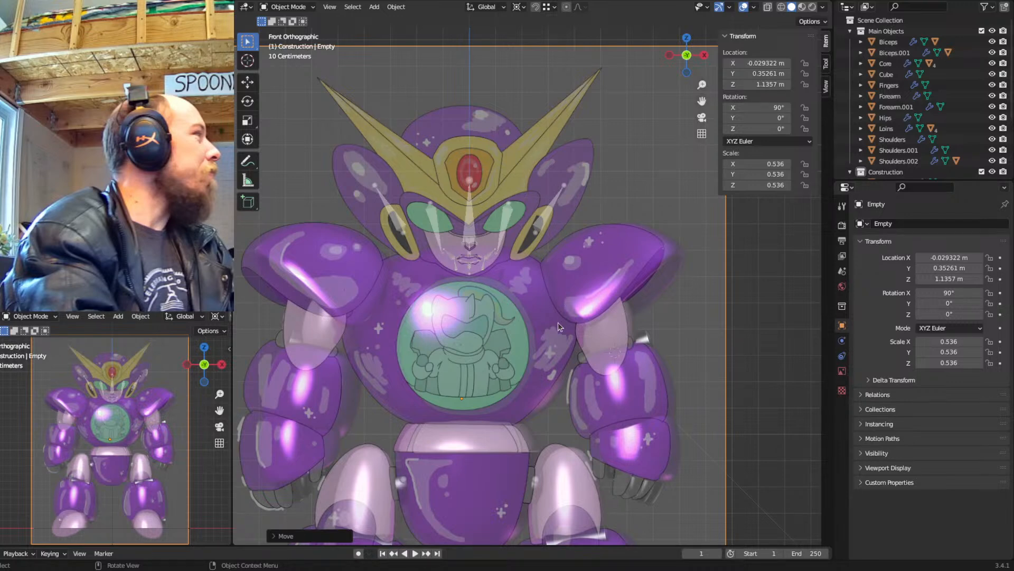
middle_click_drag(541, 259, 564, 279, "shift")
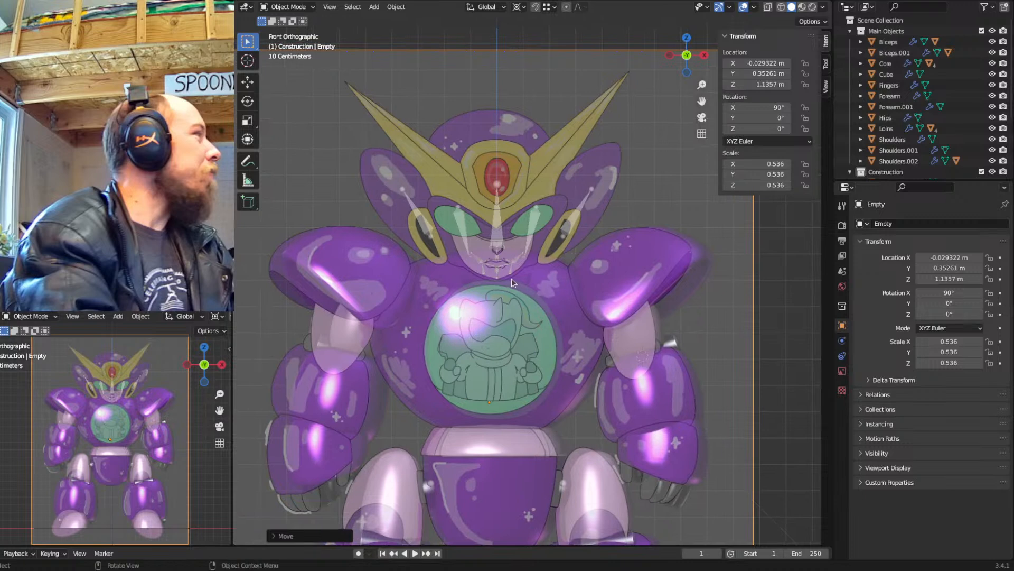
scroll(513, 280, "up", 3)
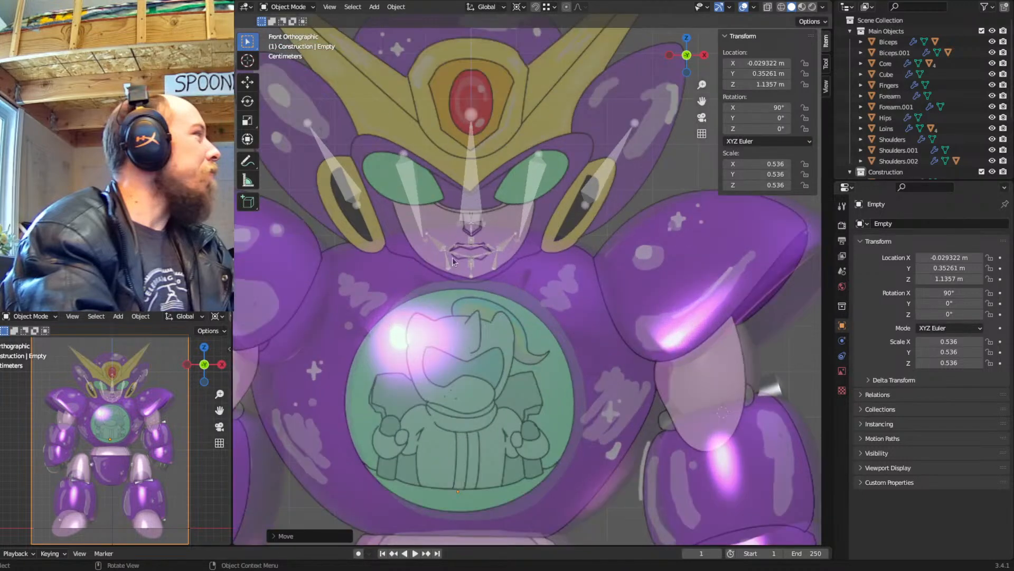
middle_click_drag(449, 263, 478, 327, "shift")
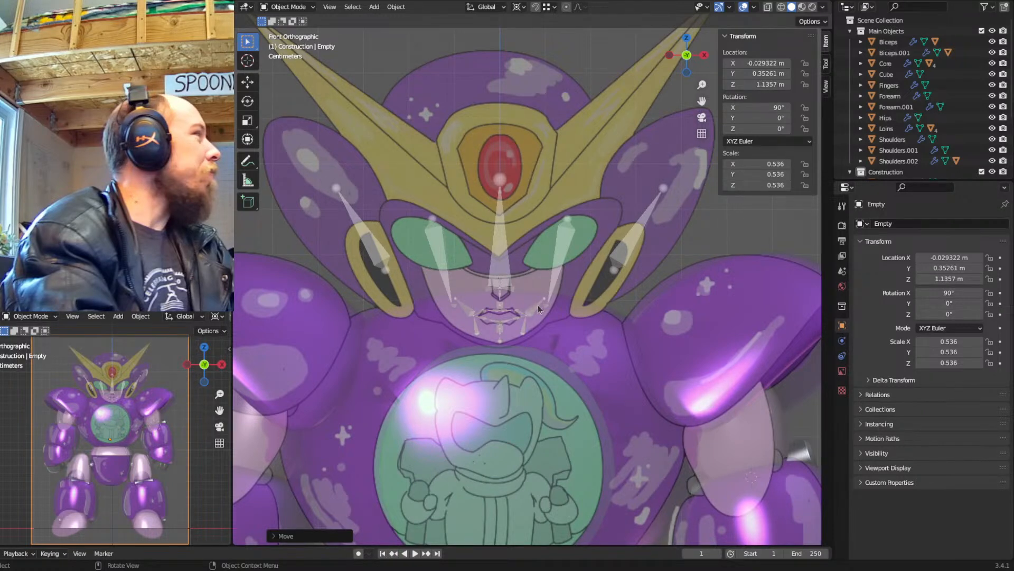
scroll(538, 305, "down", 3)
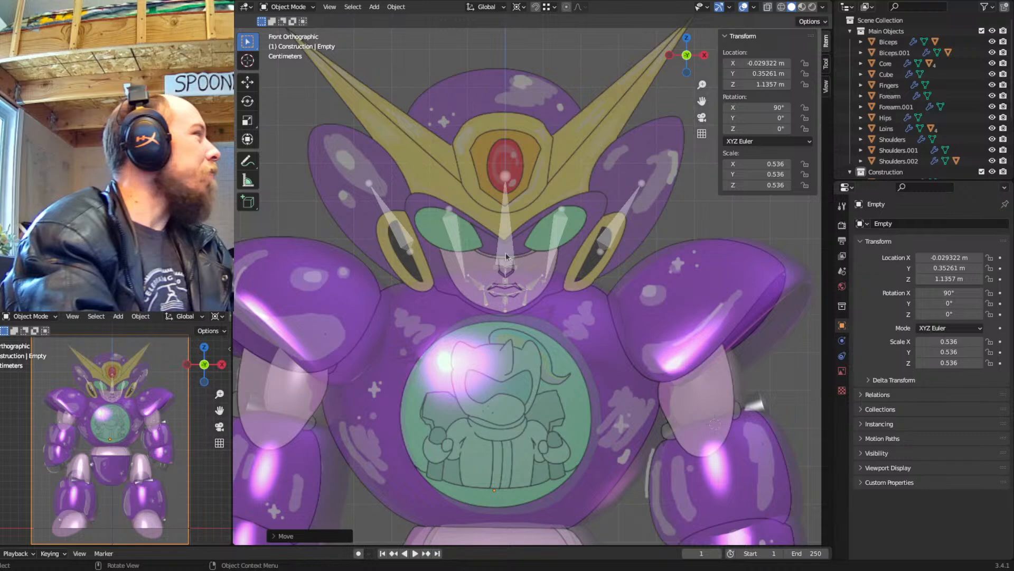
scroll(523, 240, "down", 2)
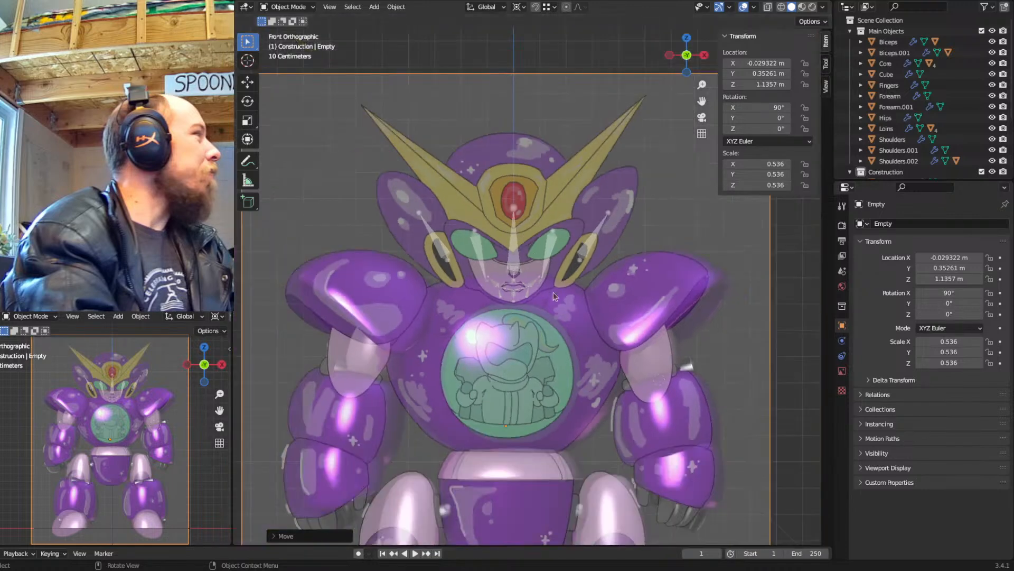
Duplicate the Core object and raise the copy 0.5748 m along Z over the reference head
left_click(580, 306)
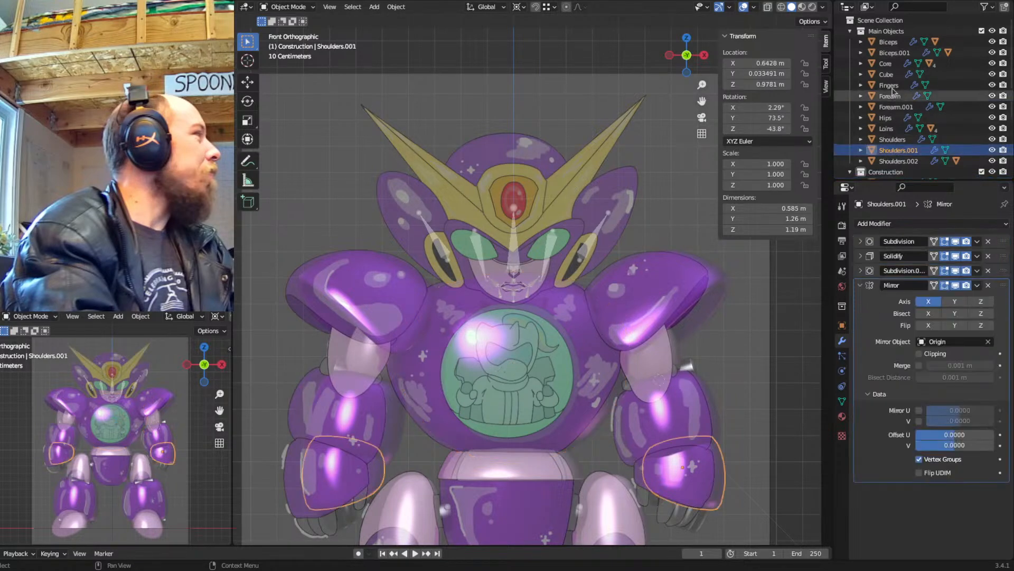
left_click(885, 64)
middle_click_drag(600, 292, 584, 331, "shift")
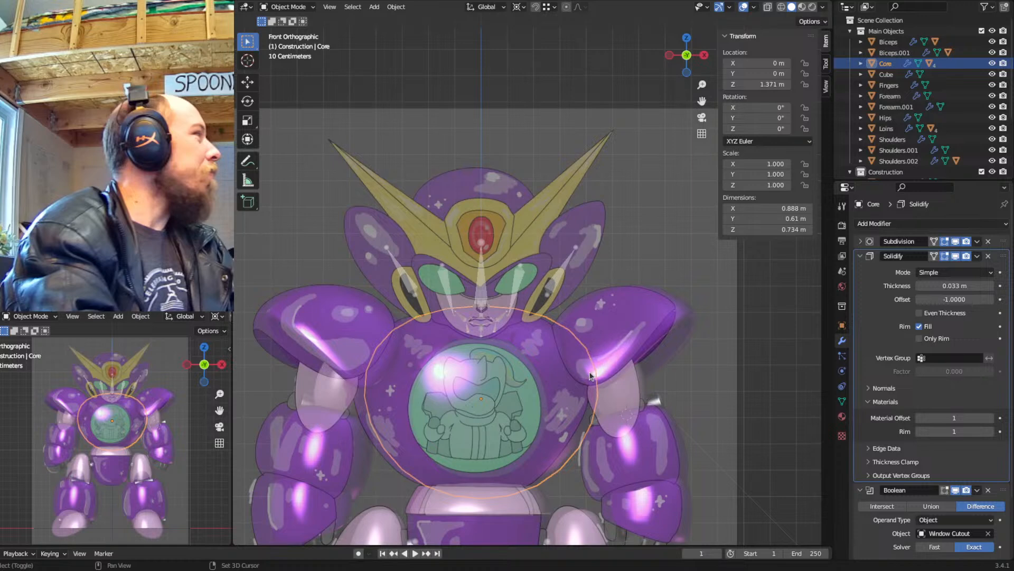
key("shift+d")
key("z")
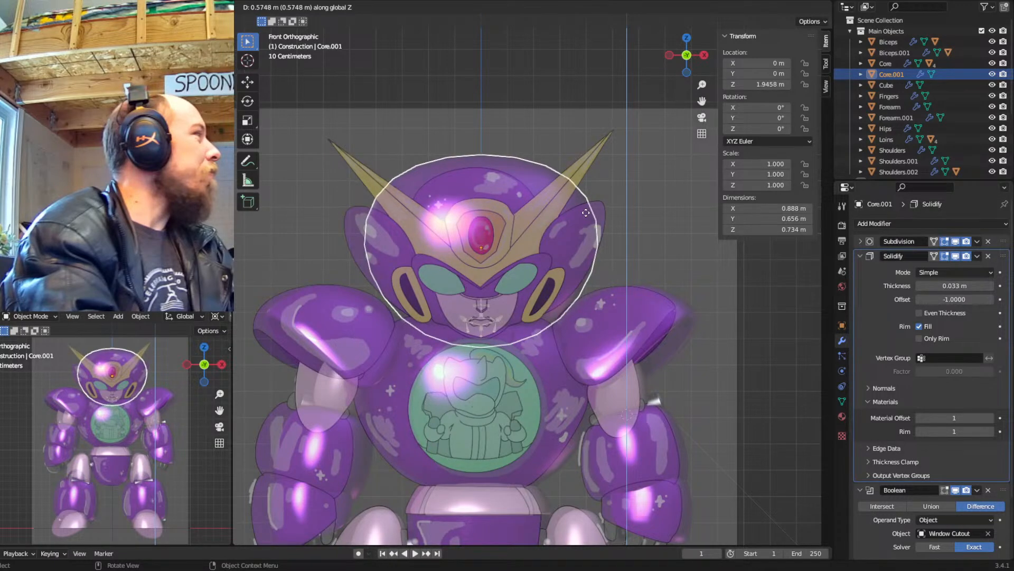
left_click(586, 212)
Rename both the duplicated object and its mesh data as Head
key("F2")
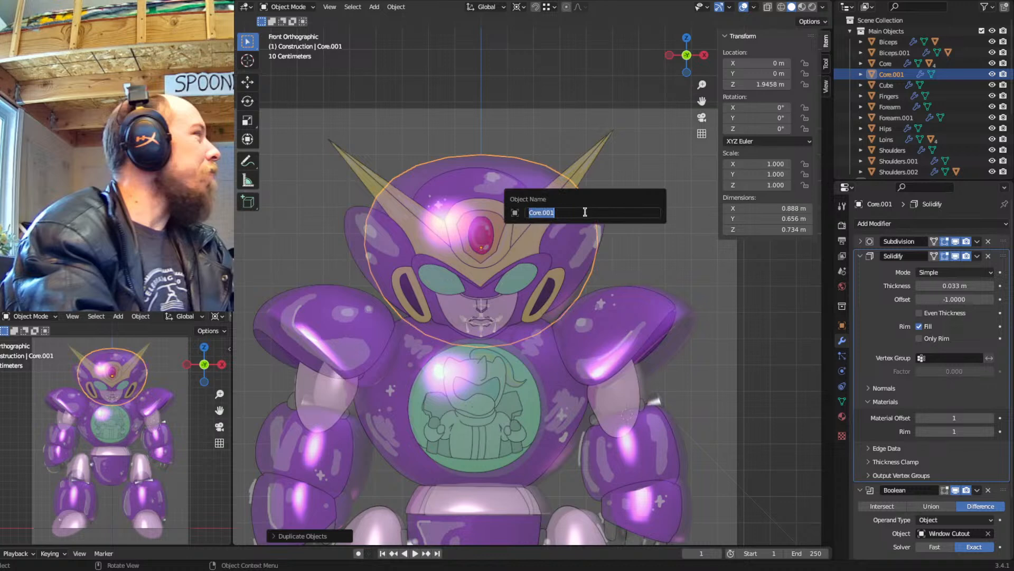
type("Head")
key("Return")
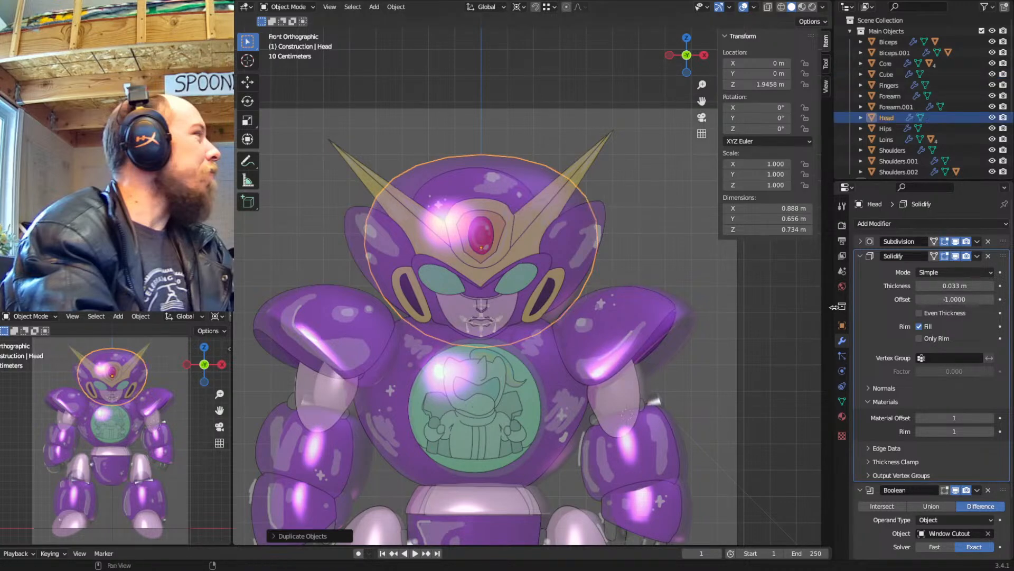
left_click(842, 401)
left_click(903, 222)
type("Head")
key("Return")
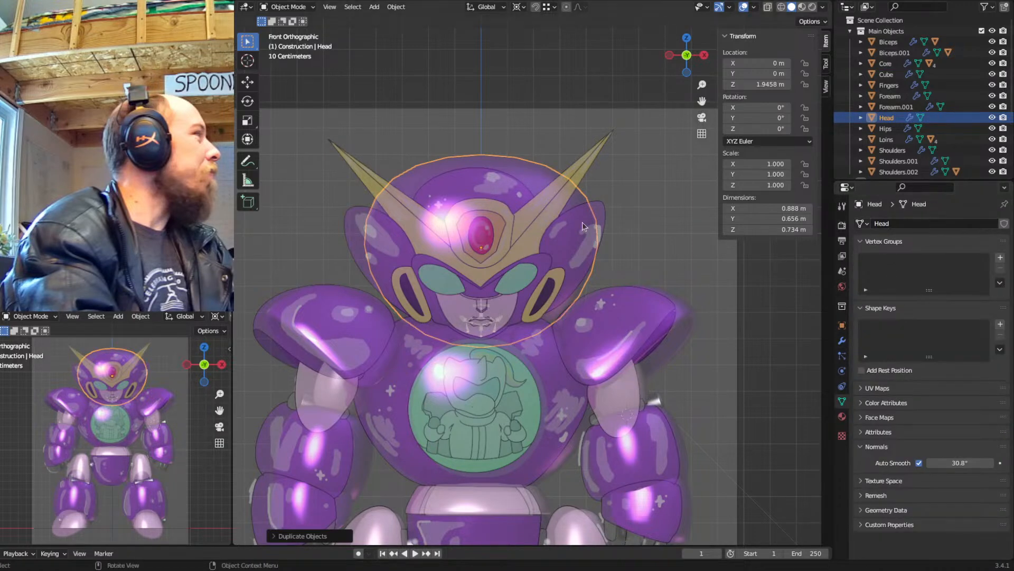
Edit the Head mesh with X-ray on and add a vertical loop cut through its centre
key("Tab")
key("alt+z")
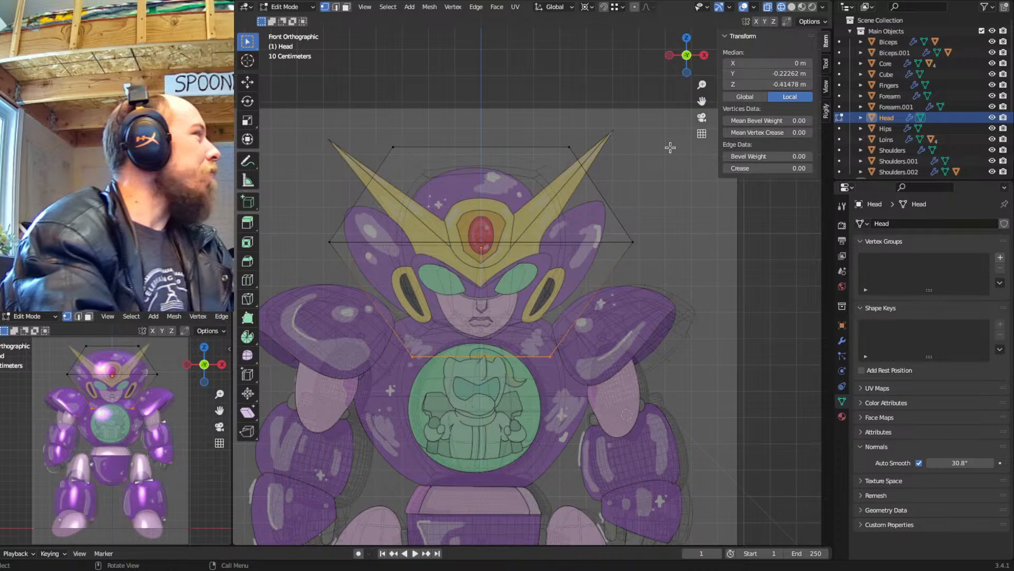
key("ctrl+r")
left_click(486, 157)
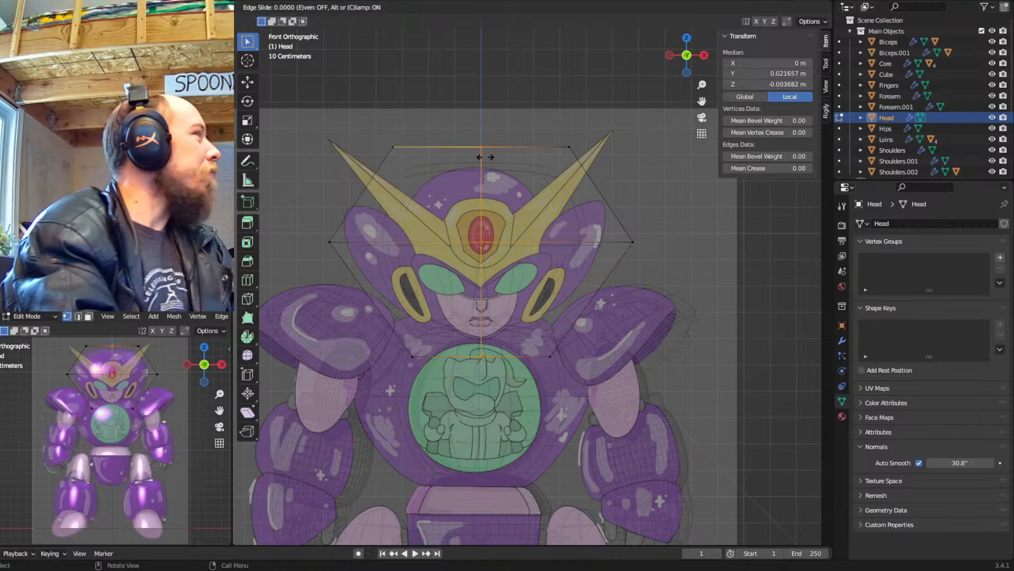
left_click(490, 162)
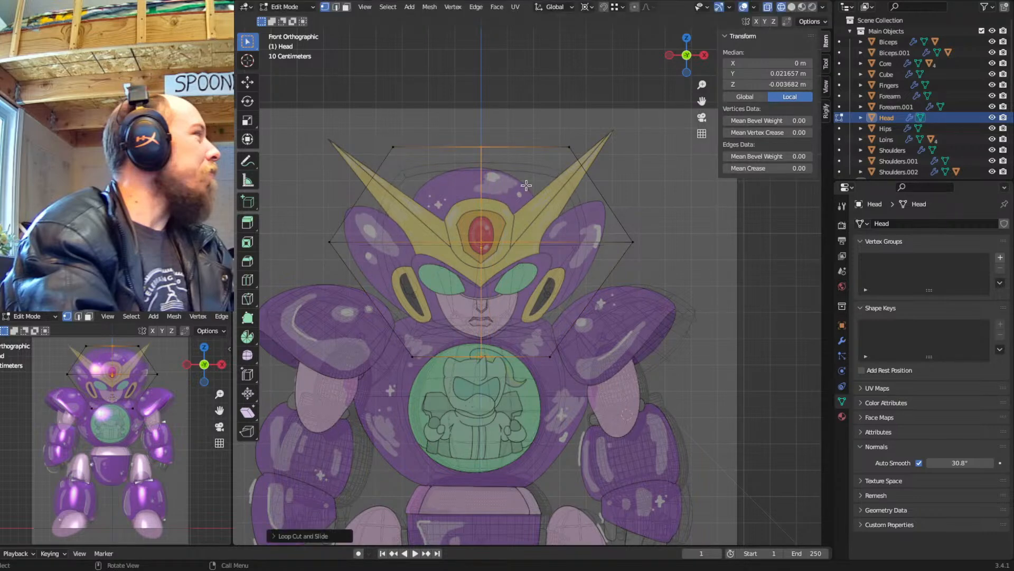
Delete the vertices on the head's negative X half and return to Object Mode
left_click_drag(418, 131, 328, 390)
key("x")
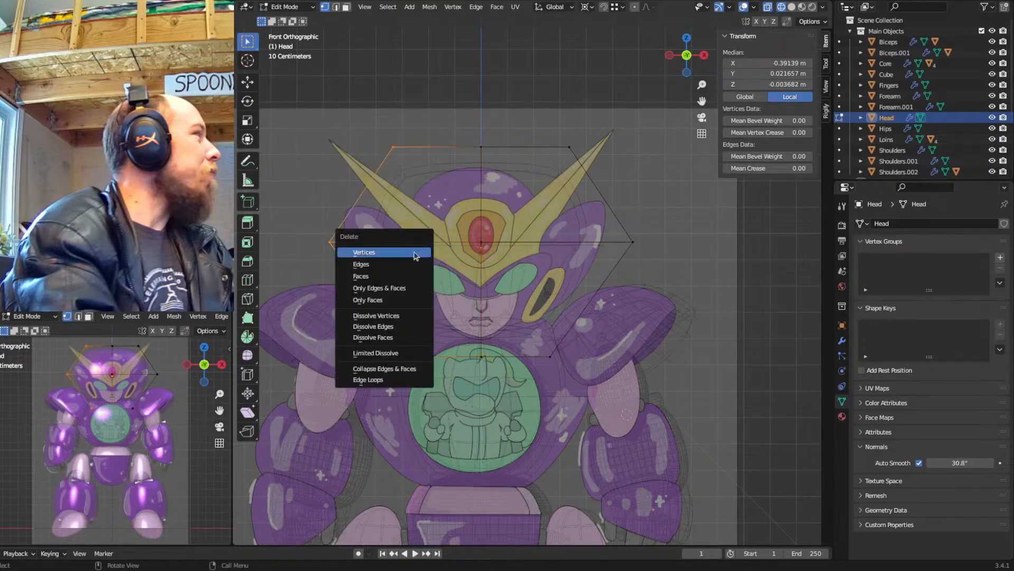
left_click(415, 252)
key("Tab")
Open the Head object's material slots
left_click(842, 340)
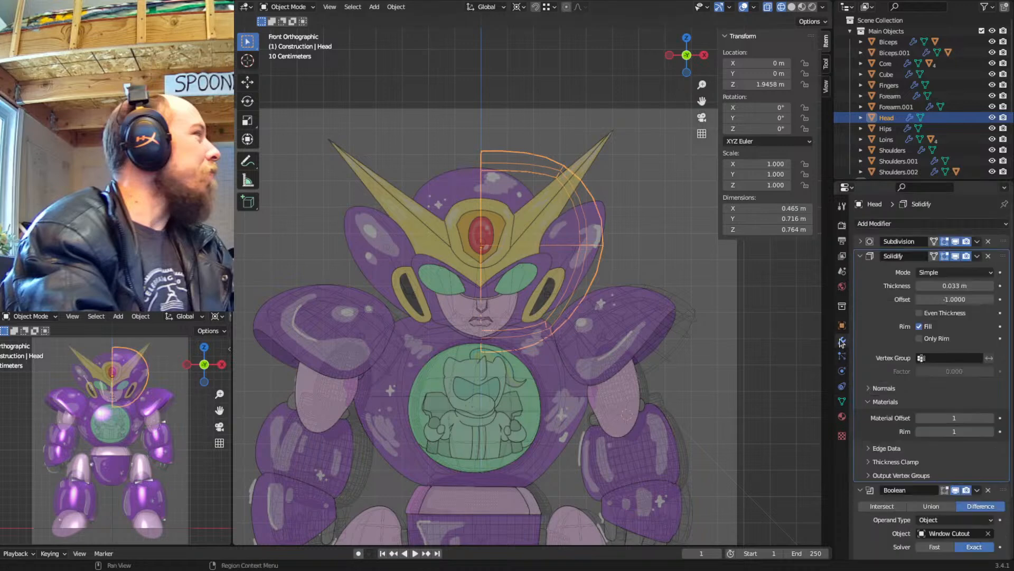
left_click(842, 417)
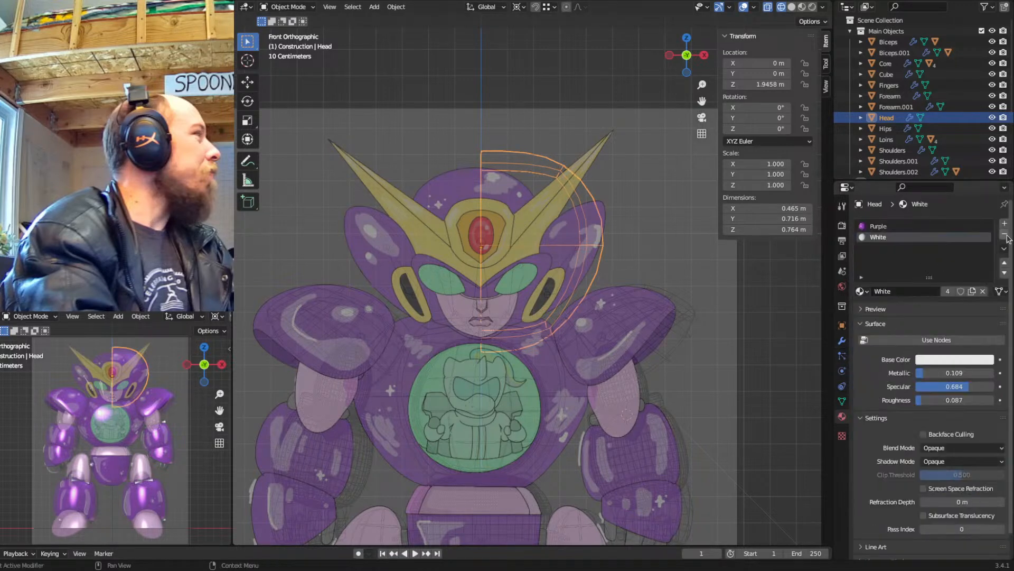
Remove the Solidify, Boolean and Weld modifiers from the Head object
left_click(842, 340)
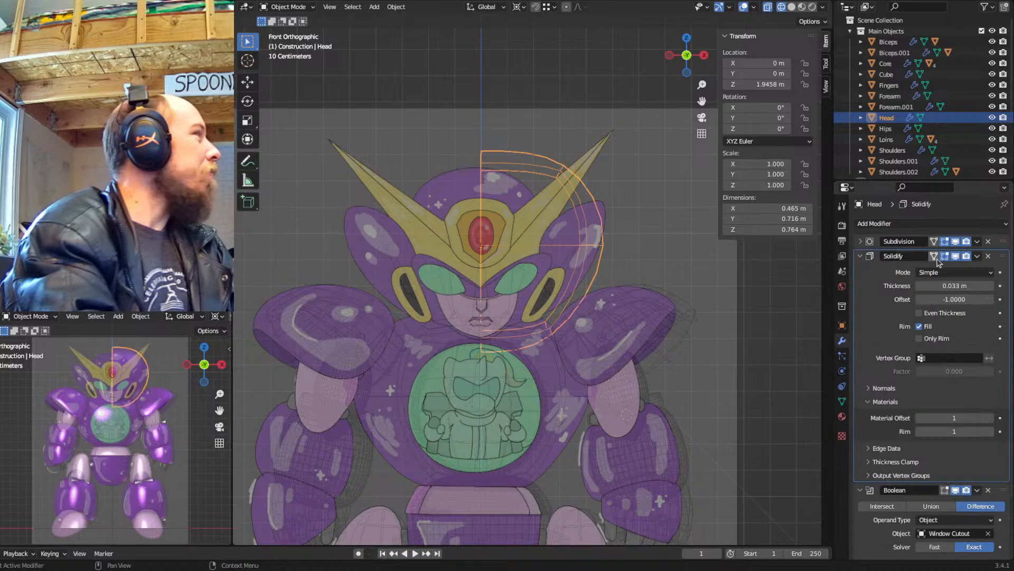
left_click(989, 256)
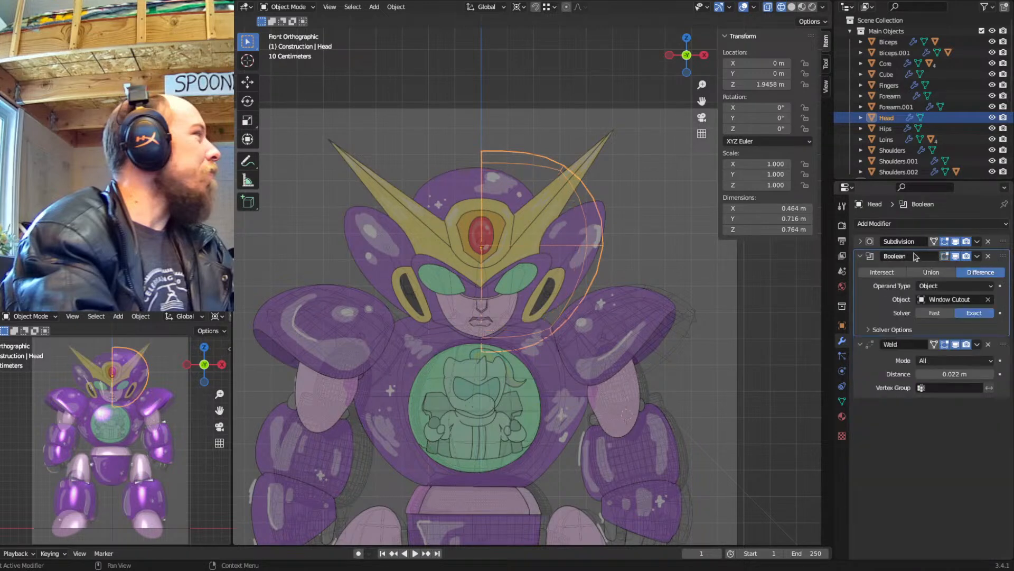
left_click(988, 256)
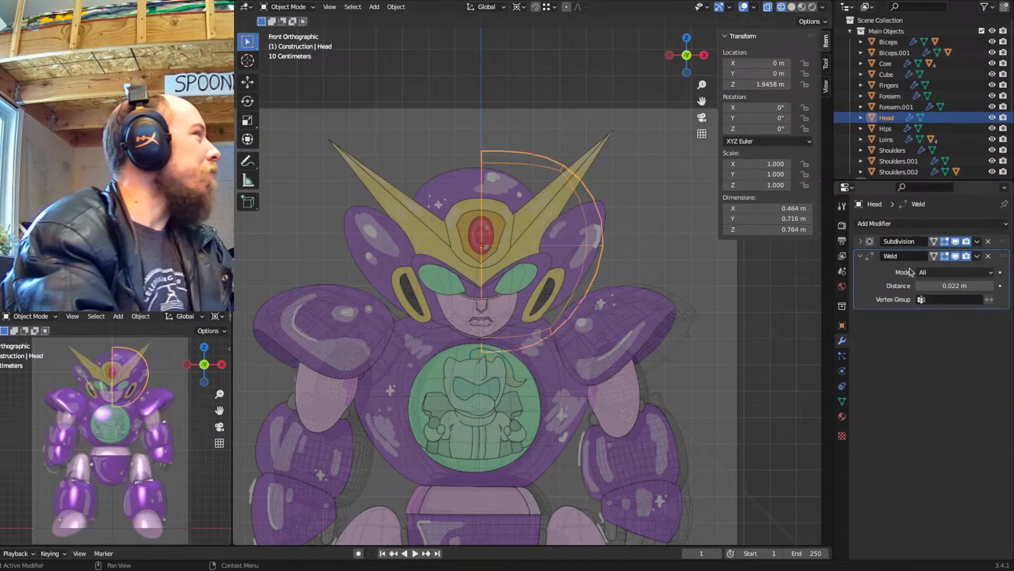
left_click(988, 256)
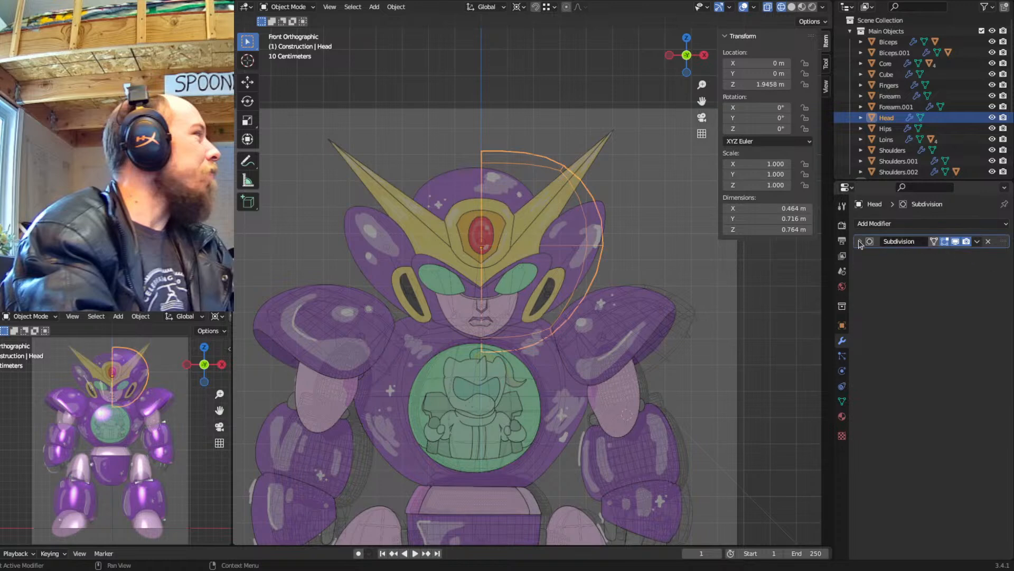
Add a Mirror modifier on the X axis to the Head and place it above the Subdivision modifier
left_click(869, 223)
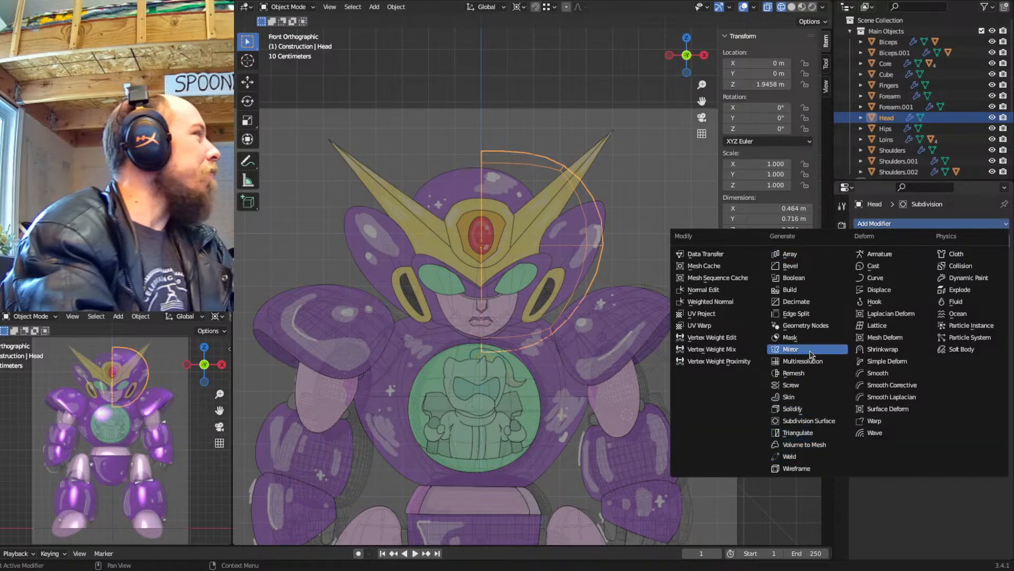
left_click(790, 349)
left_click_drag(993, 258, 993, 242)
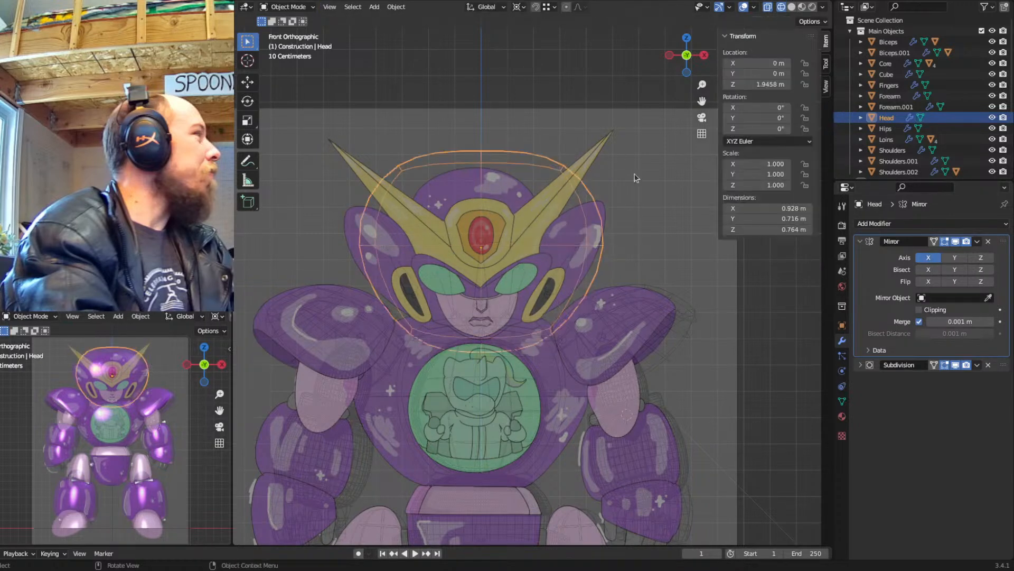
Shift the reference image slightly sideways so the drawn robot is better centred on the model
left_click(662, 165)
key("g")
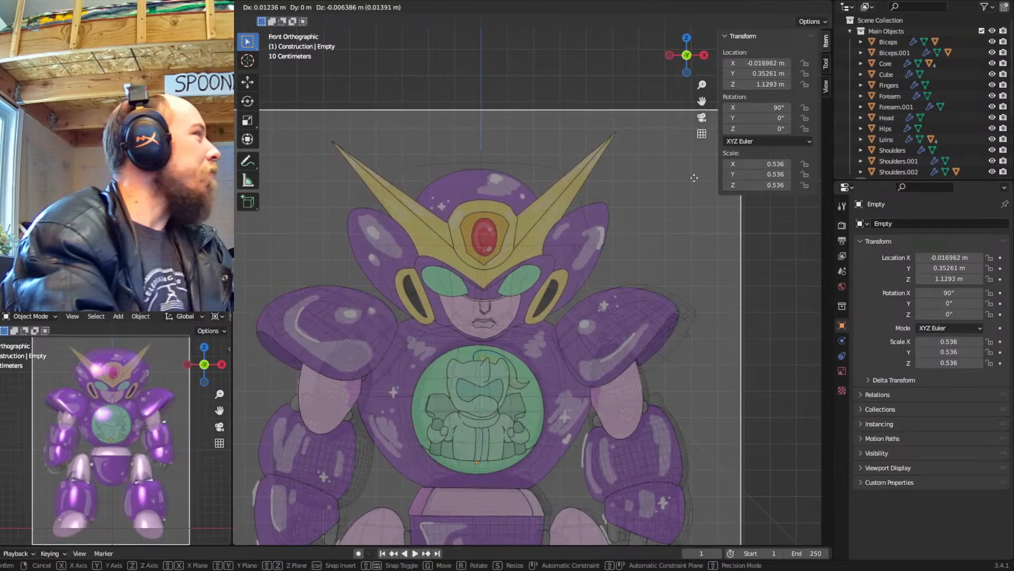
left_click(739, 183)
Lower the Head mesh's top vertices along Z to match the top of the drawn helmet
left_click(573, 190)
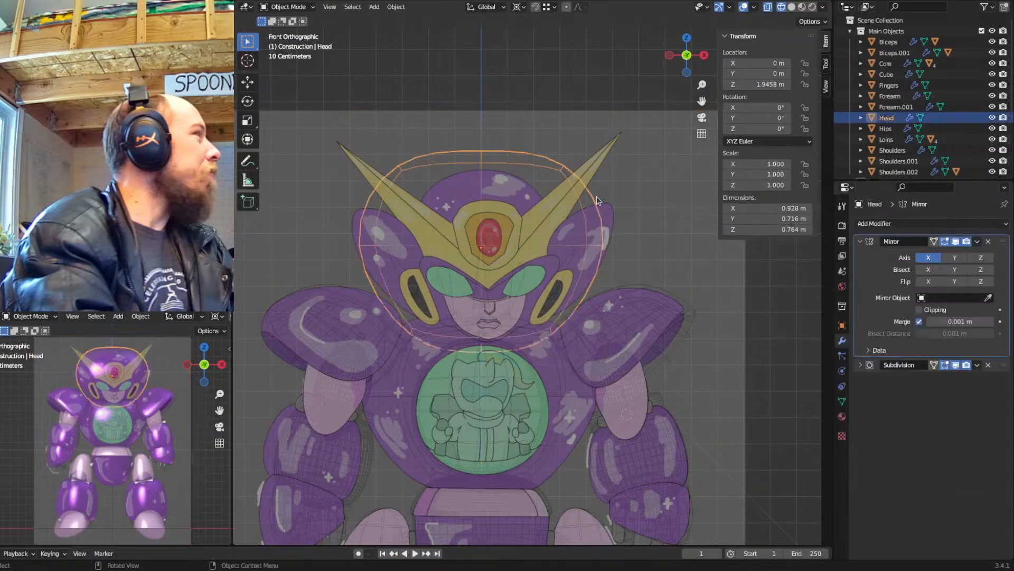
middle_click_drag(638, 217, 591, 205, "shift")
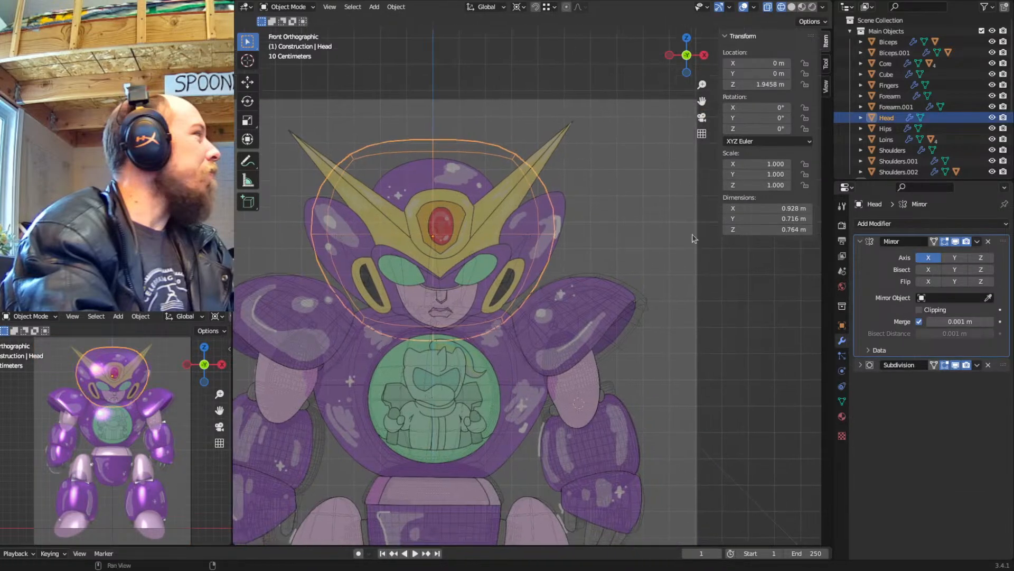
scroll(480, 210, "up", 1)
middle_click_drag(479, 210, 522, 228, "shift")
key("Tab")
left_click_drag(682, 109, 423, 163)
key("g")
key("z")
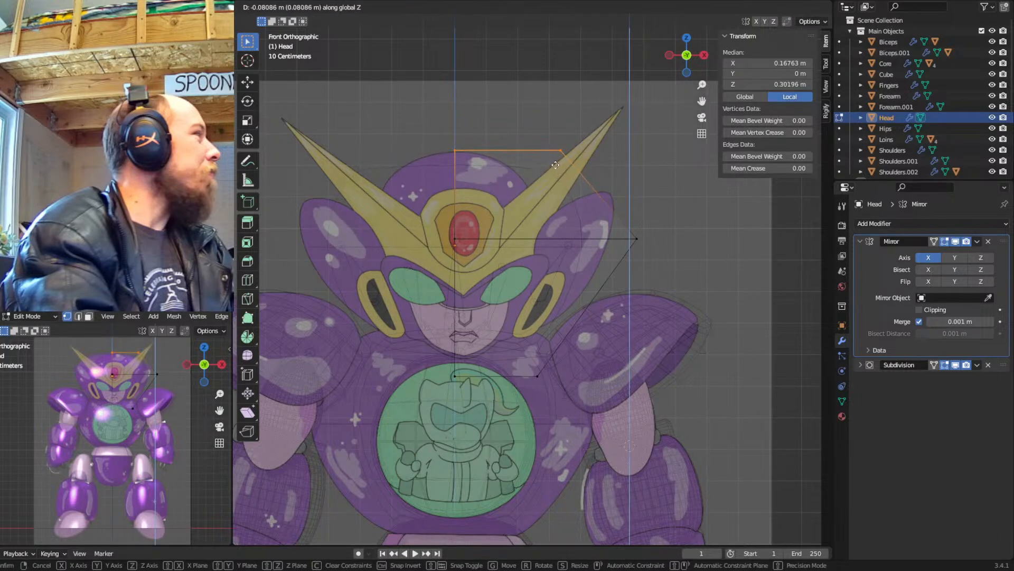
left_click(556, 166)
Move the Head mesh's outer side vertices inward along X to narrow it to the drawn helmet's width
left_click_drag(672, 132, 511, 289)
key("g")
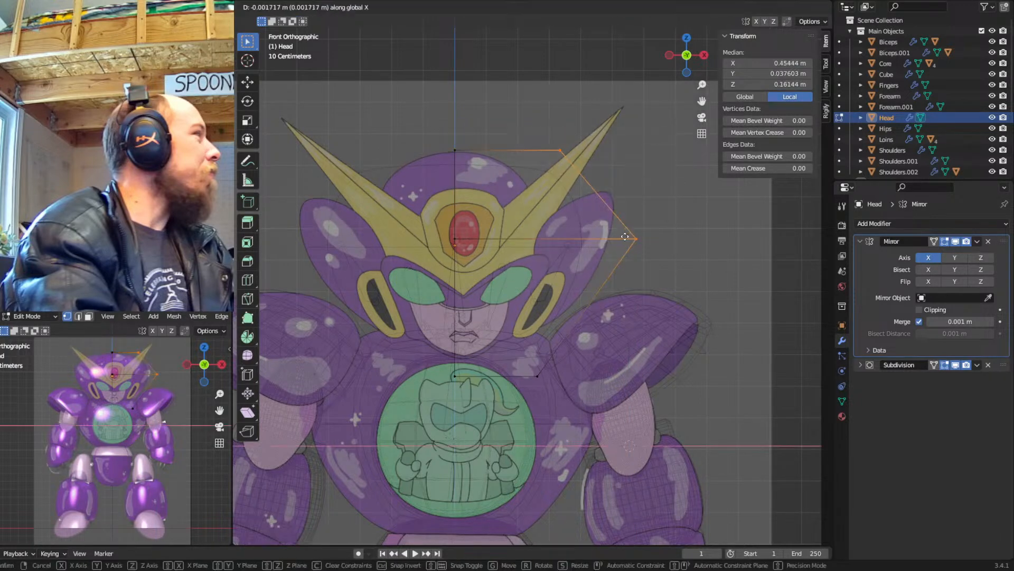
left_click(573, 236)
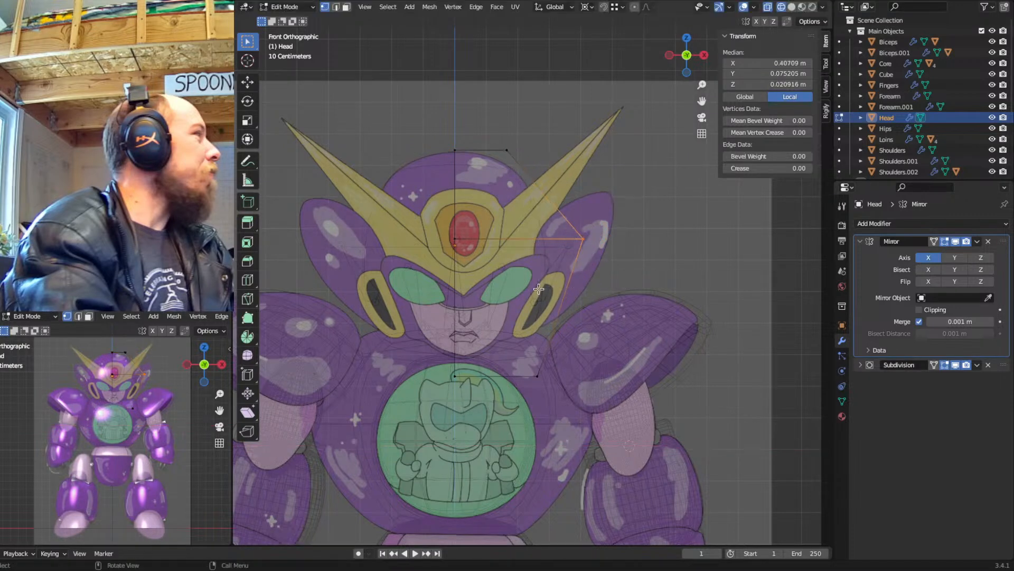
key("g")
key("x")
left_click(550, 353)
Raise the Head mesh's bottom vertices along Z and pull the lower outer vertices inward along X to fit the helmet outline
left_click_drag(604, 323, 419, 409)
key("g")
key("z")
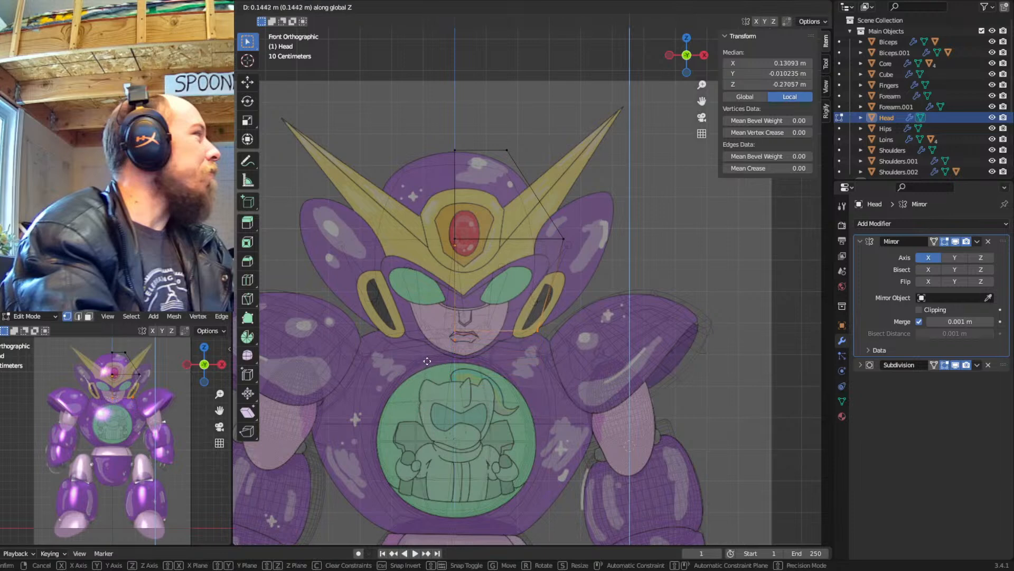
left_click(433, 351)
left_click_drag(577, 297, 499, 359)
key("g")
key("x")
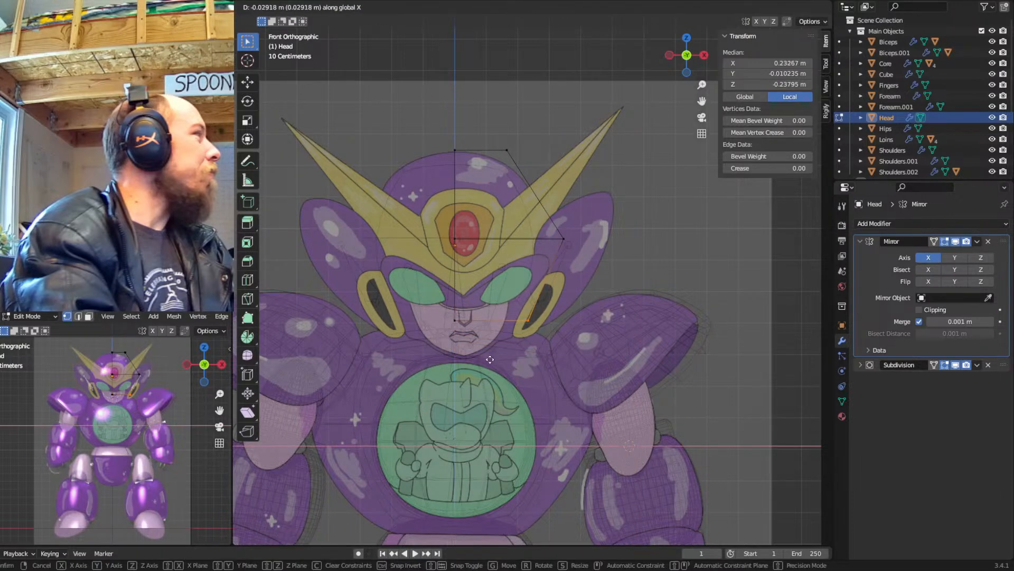
left_click(490, 359)
key("Tab")
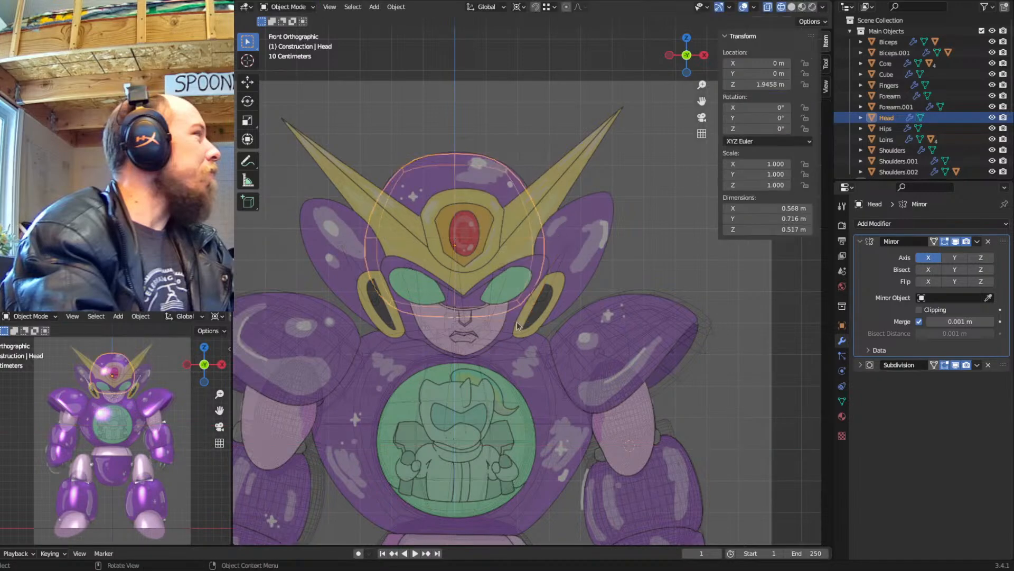
Examine the reshaped head in solid shading from the side and front, comparing it with the reference drawing
scroll(516, 322, "down", 2)
mouse_move(585, 283)
middle_mouse_down()
mouse_move(485, 252)
mouse_move(590, 319)
mouse_move(627, 326)
mouse_move(633, 306)
mouse_move(622, 290)
mouse_move(567, 311)
mouse_move(581, 308)
middle_mouse_up()
scroll(536, 276, "up", 2)
key("shift+z")
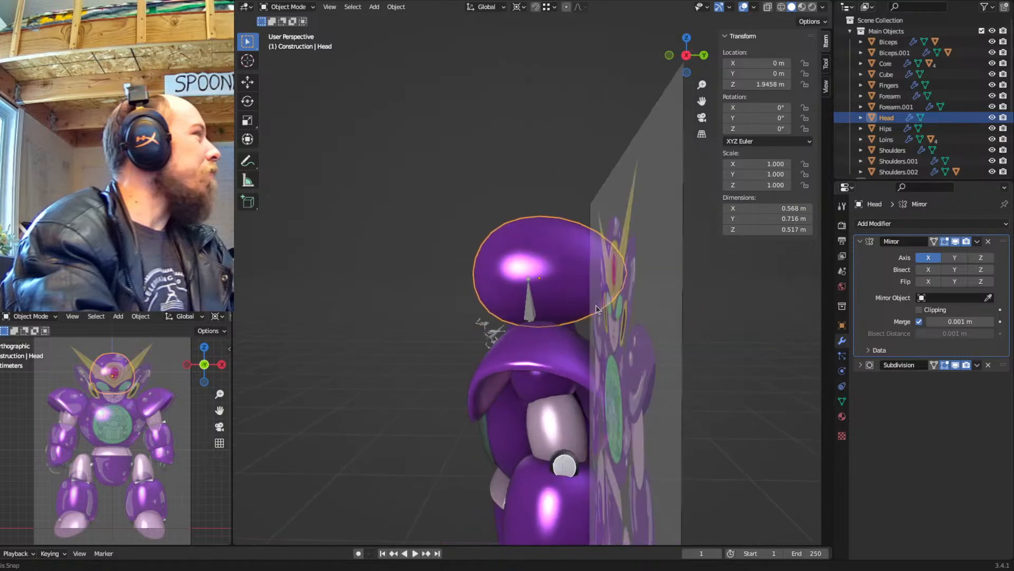
key("KP_1")
scroll(541, 342, "up", 2)
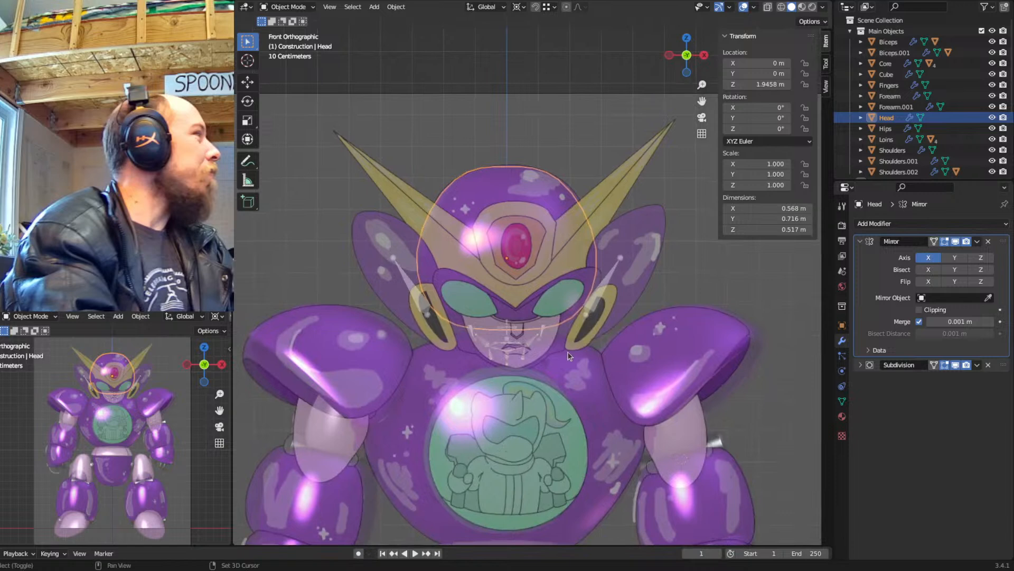
middle_click_drag(567, 357, 510, 310, "shift")
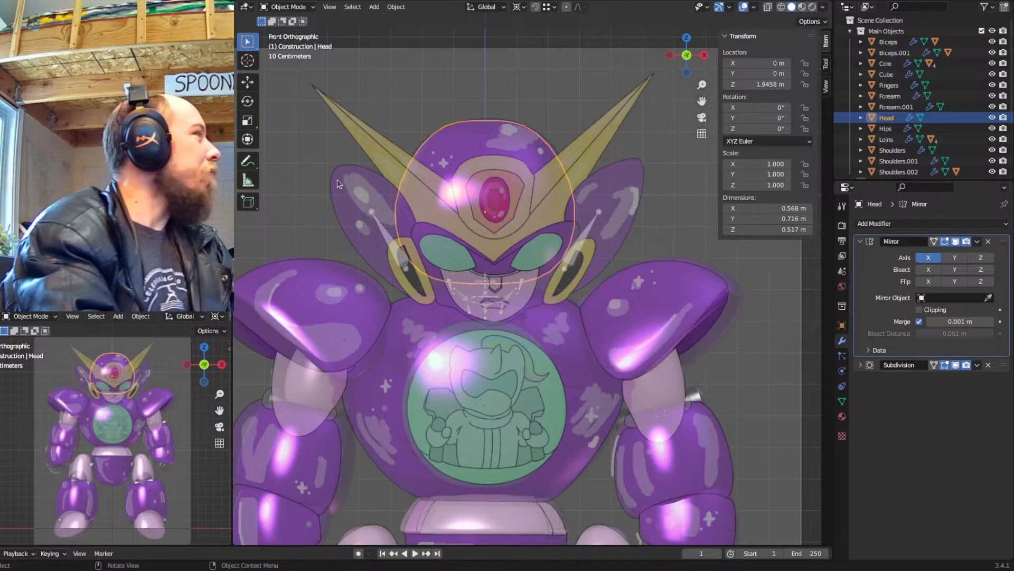
middle_click_drag(593, 211, 575, 221, "shift")
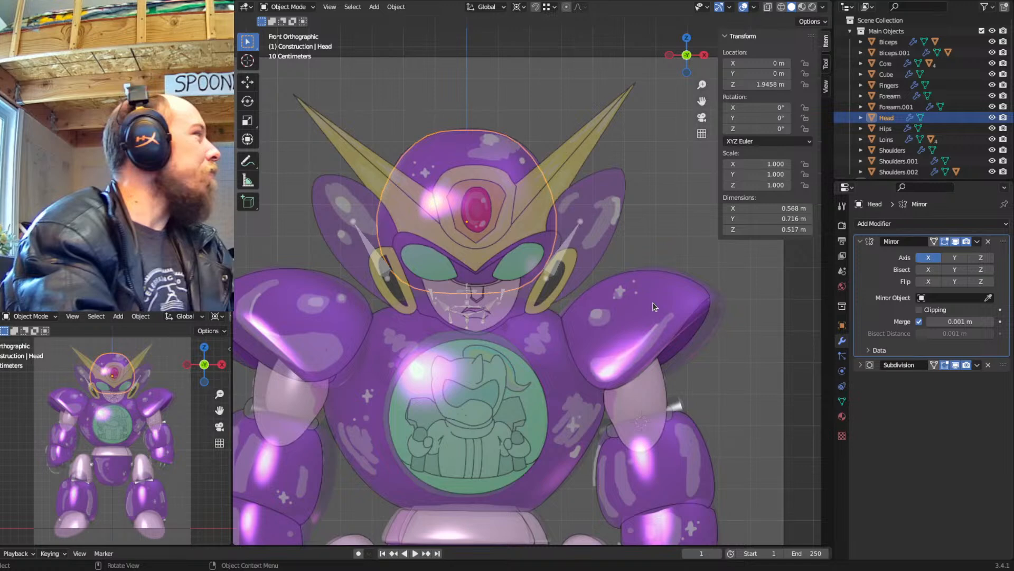
scroll(653, 306, "down", 1)
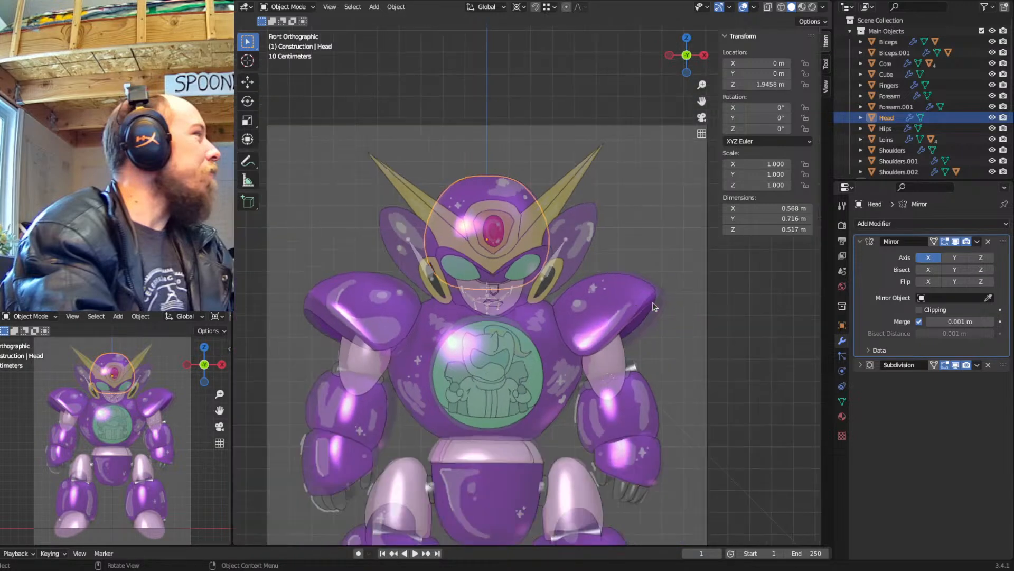
middle_click_drag(581, 360, 554, 335, "shift")
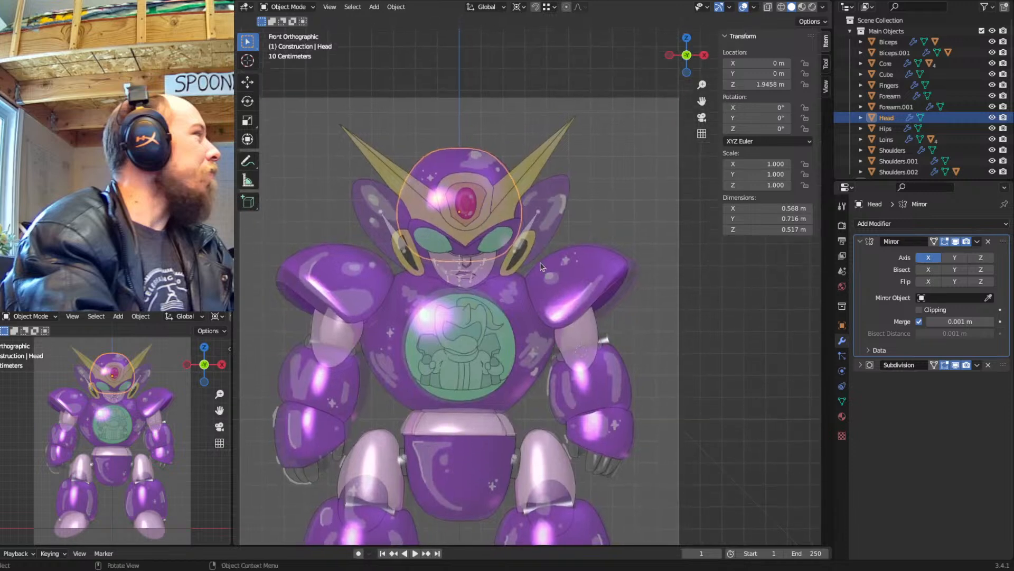
scroll(539, 262, "up", 3)
middle_click_drag(540, 262, 587, 299, "shift")
scroll(589, 291, "up", 1)
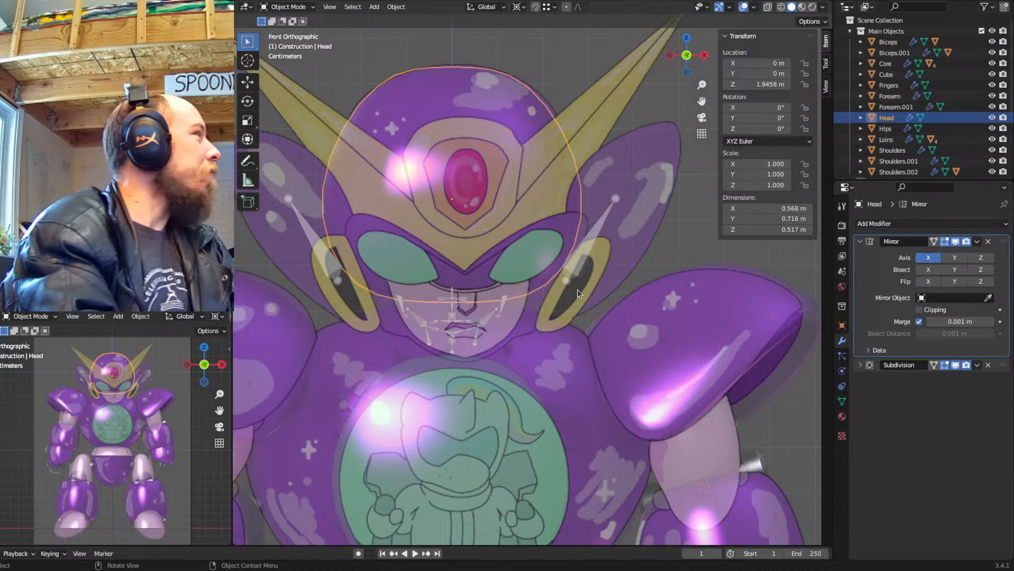
scroll(579, 243, "down", 2)
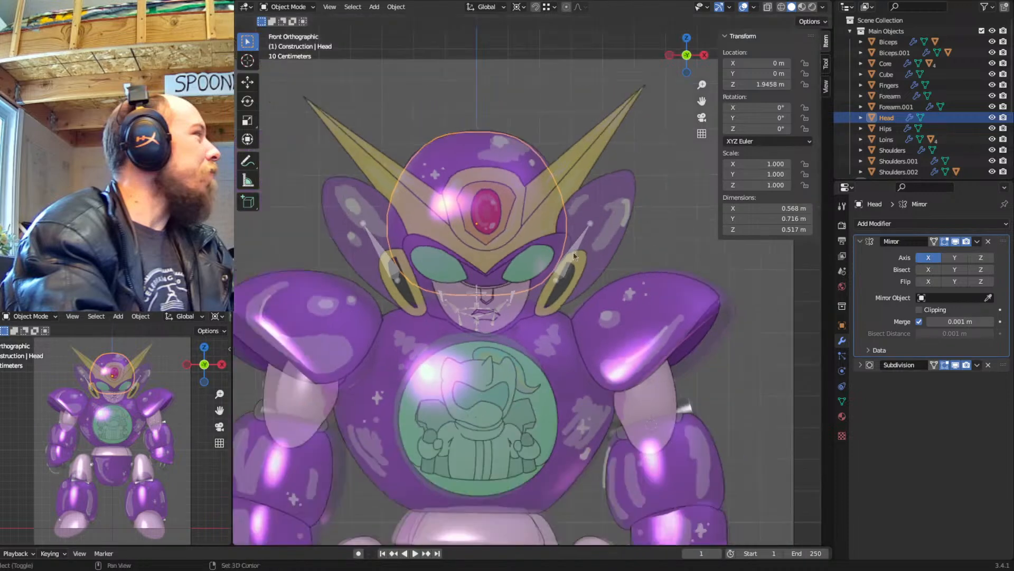
middle_click_drag(574, 253, 587, 253, "shift")
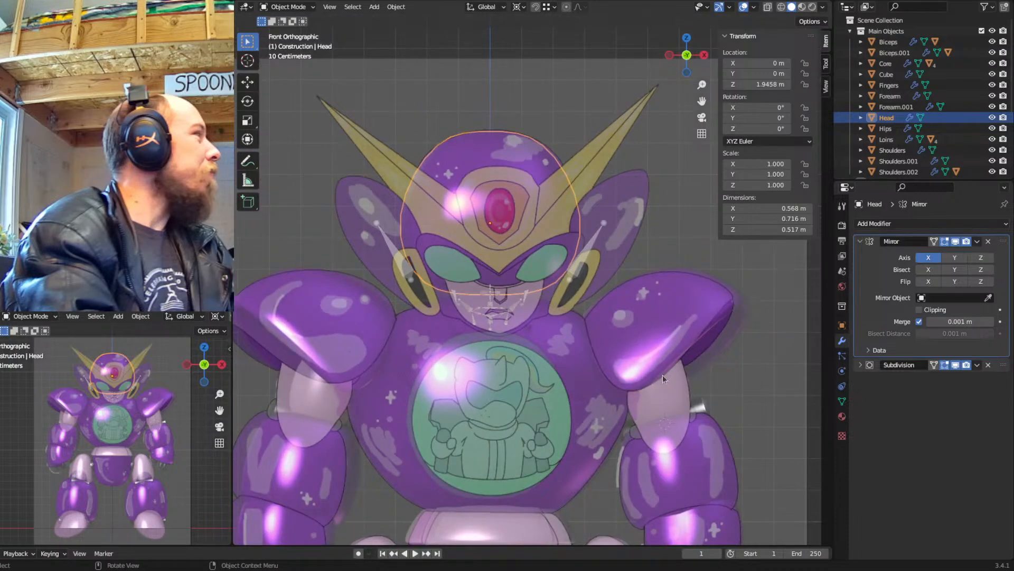
Duplicate the Head object in place
left_click(697, 310)
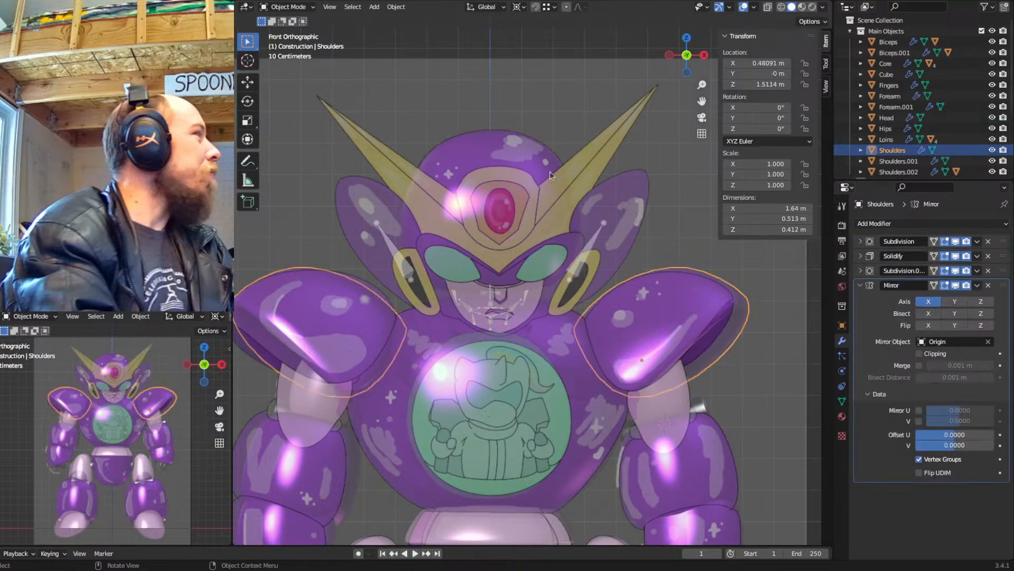
left_click(533, 151)
key("shift+d")
key("Escape")
Move and rotate all geometry of the head copy so it sits over the drawn side fin of the helmet
key("Tab")
key("a")
key("g")
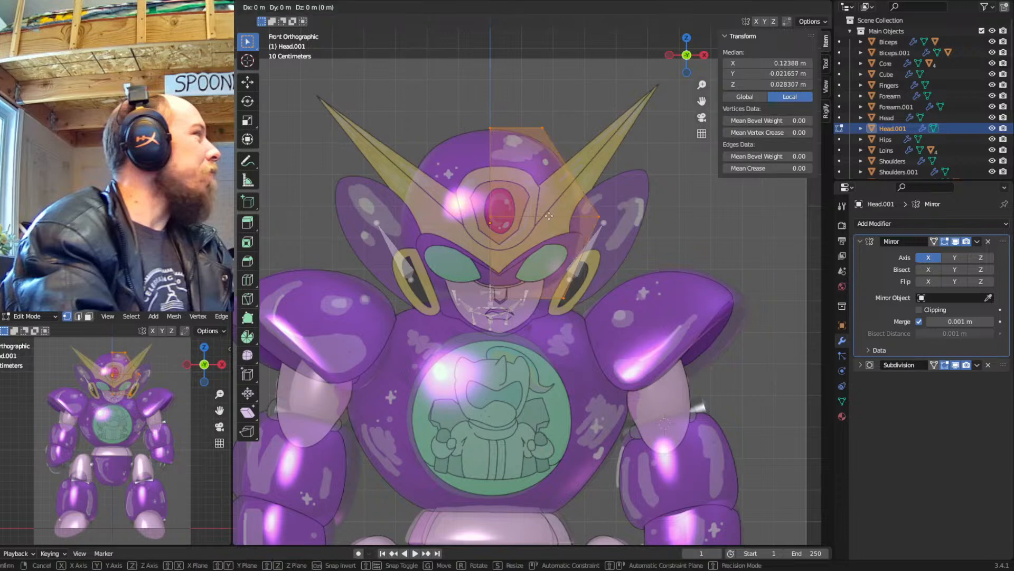
left_click(634, 236)
key("r")
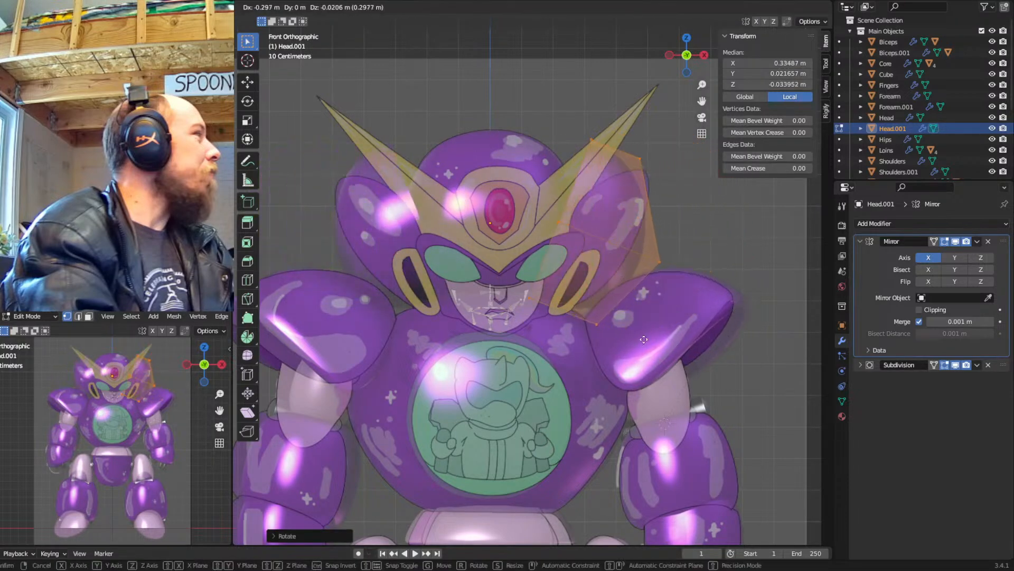
right_click(614, 224)
Move the inner middle edge of the head copy slightly outward and up in the front view to follow the fin
middle_click_drag(607, 213, 618, 127)
left_click(614, 128)
key("2")
left_click(611, 128)
left_click(596, 181)
key("1")
key("2")
left_click(564, 218)
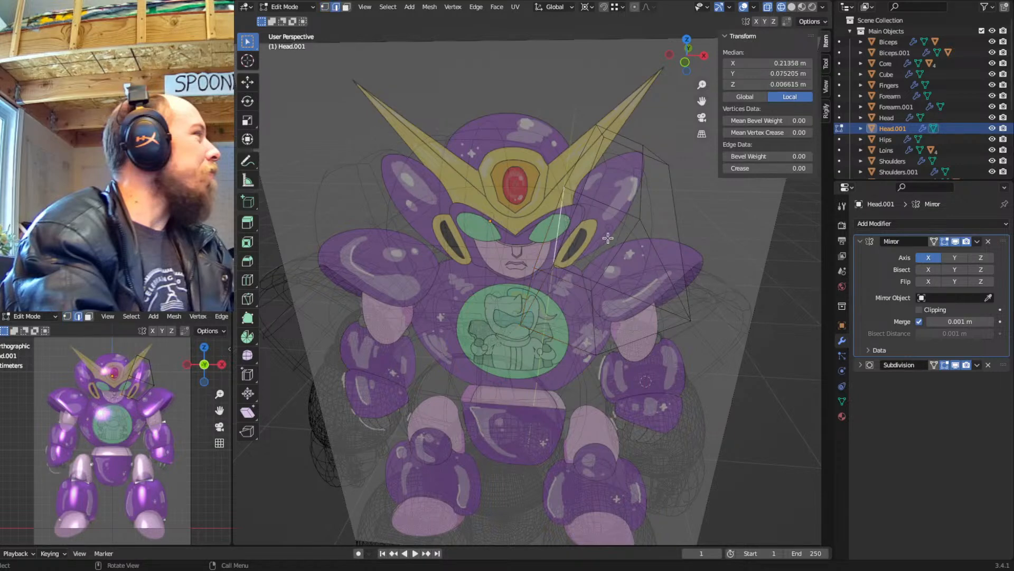
key("KP_1")
key("g")
left_click(590, 142)
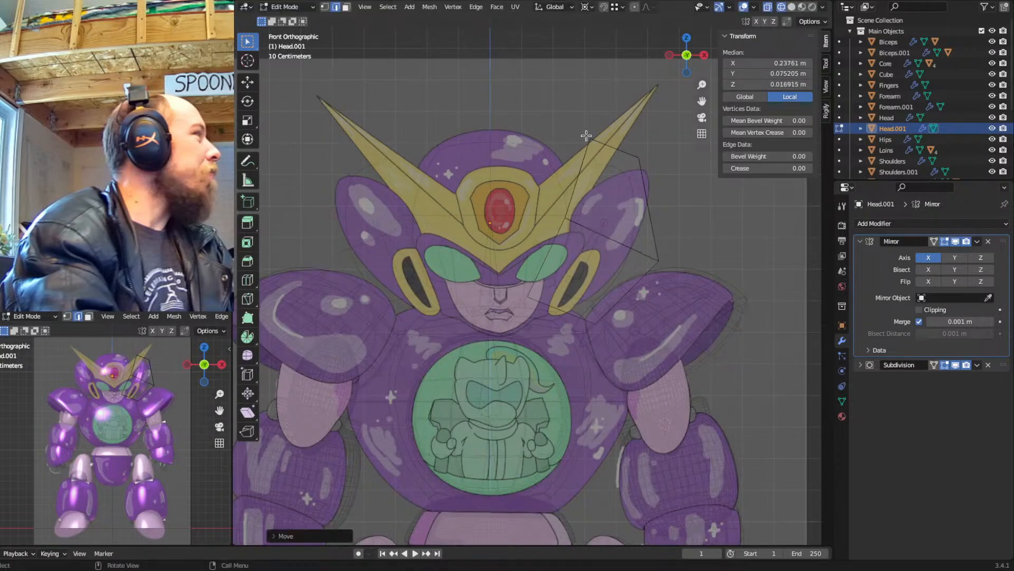
Reposition the upper inner and upper outer vertices of the head copy around the drawn fin's tip
key("1")
left_click_drag(612, 114, 572, 150)
key("g")
left_click(610, 156)
left_click_drag(660, 130, 587, 179)
key("g")
left_click(601, 192)
Pull the outer side and bottom vertices of the head copy in to match the drawn fin's lower outline
left_click_drag(665, 218, 562, 344)
key("g")
left_click(615, 281)
key("g")
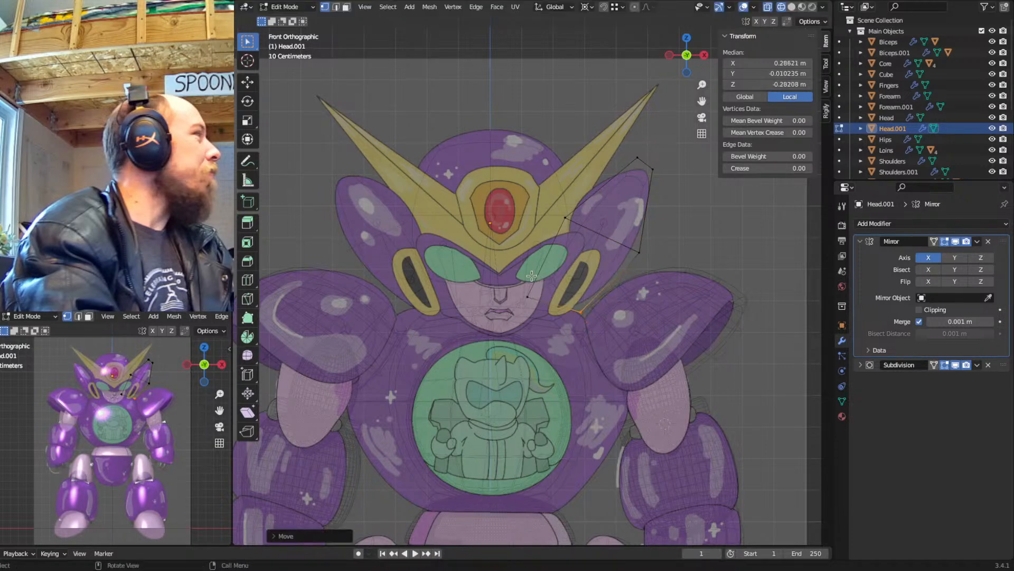
left_click(567, 324)
Scale the whole fin mesh down along Y to make it thinner from front to back
left_click_drag(555, 198, 591, 245)
middle_click_drag(581, 297, 617, 259)
left_click_drag(710, 218, 519, 246)
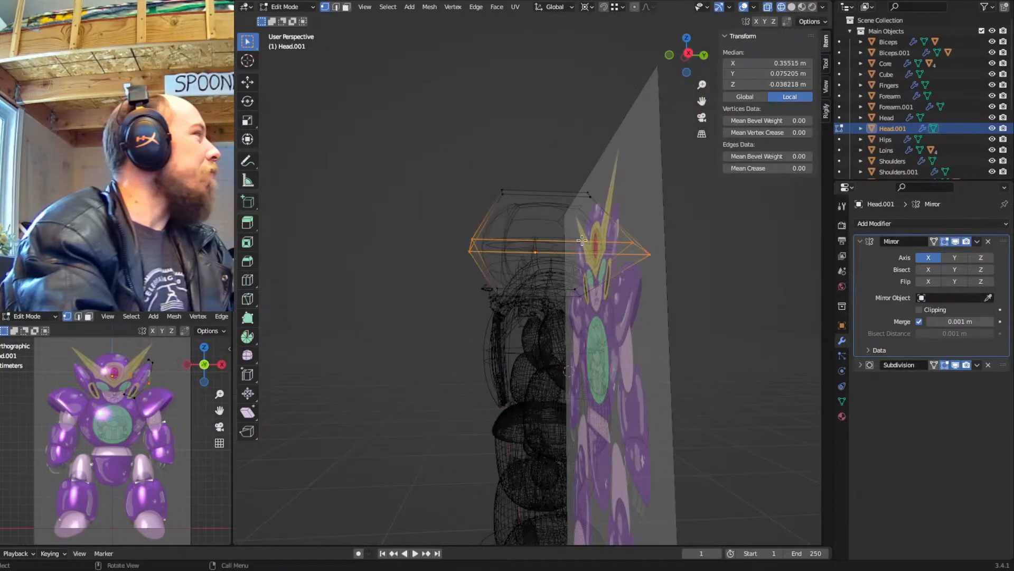
key("a")
key("s")
key("y")
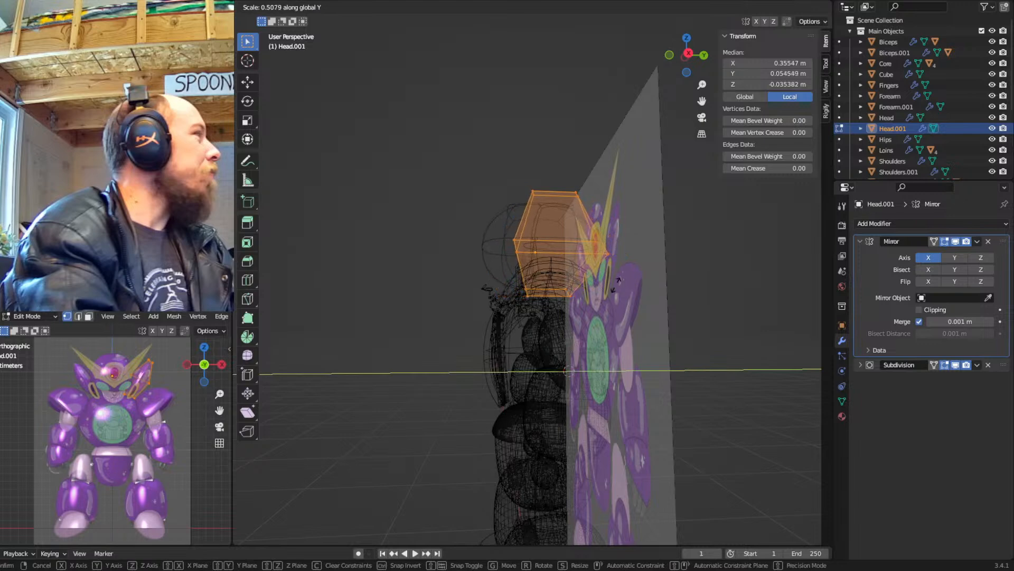
left_click(584, 287)
Rotate the fin mesh upright in the front view and move it onto the body's centerline
middle_click_drag(631, 260, 709, 275)
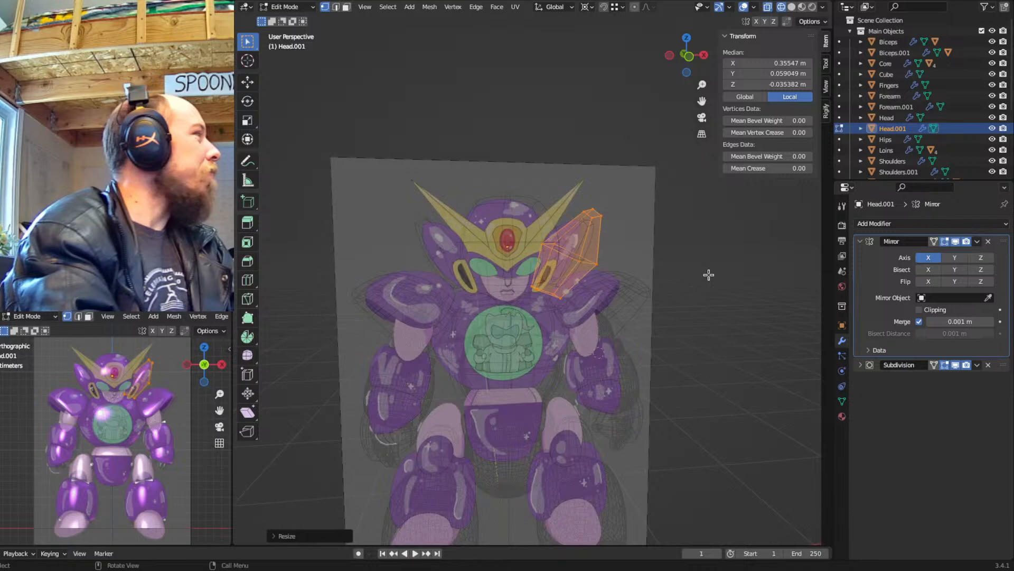
key("KP_1")
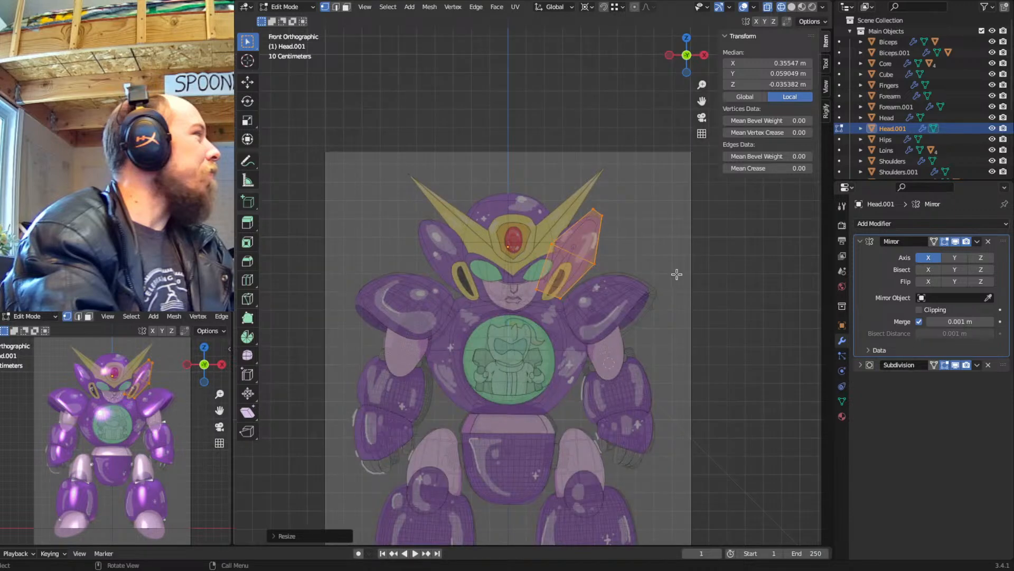
key("r")
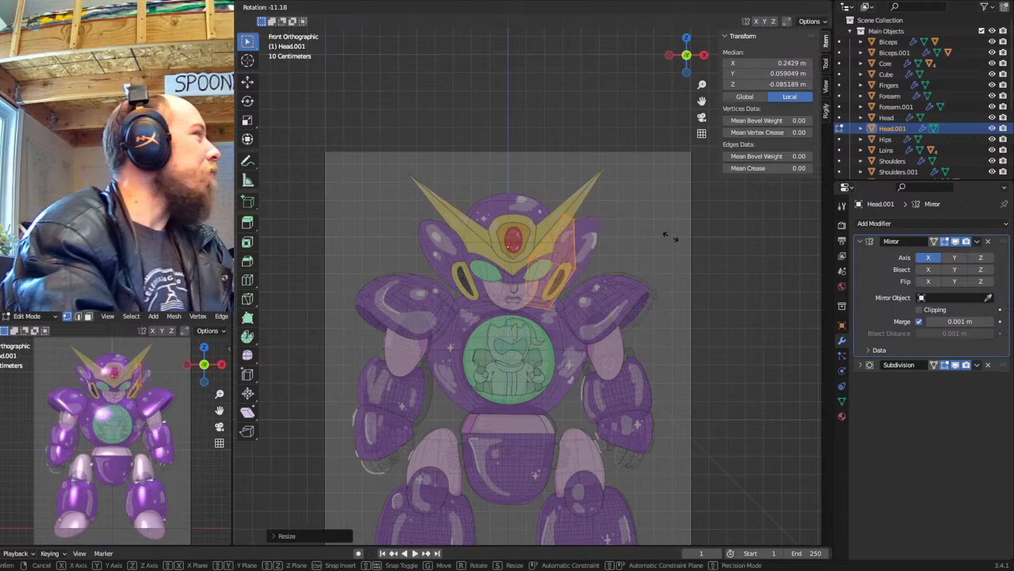
left_click(642, 220)
key("g")
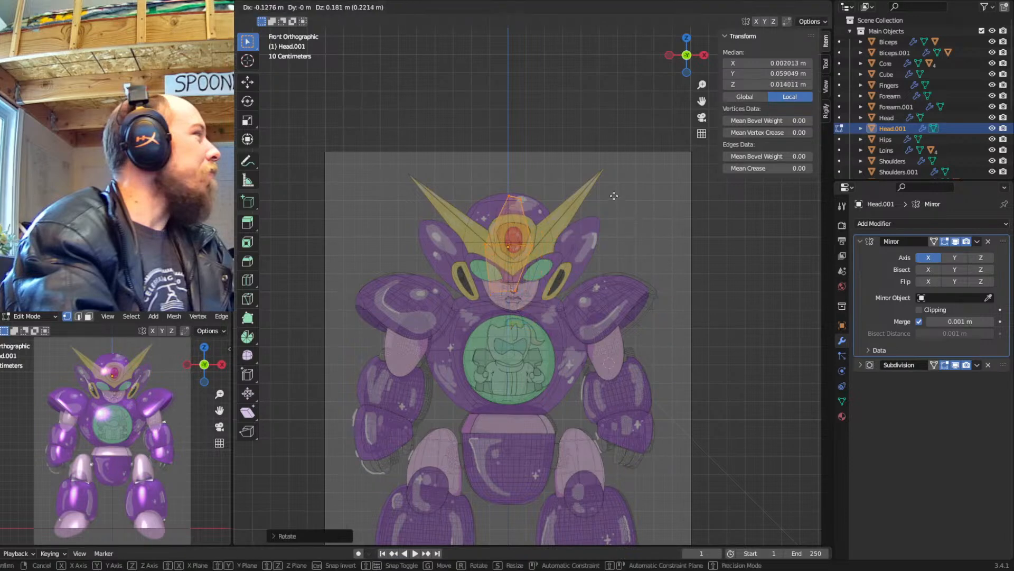
left_click(620, 198)
key("r")
left_click(615, 219)
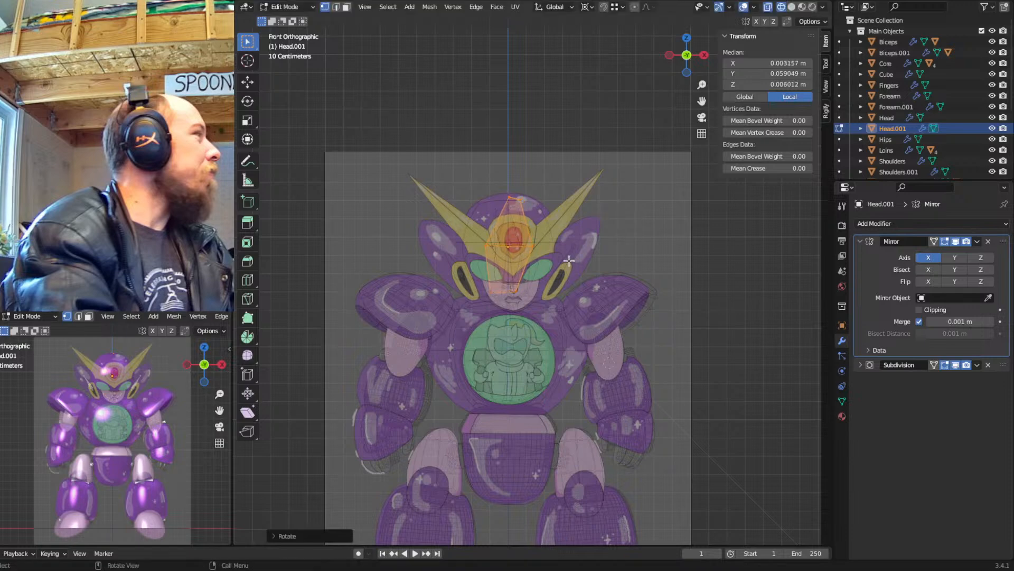
key("r")
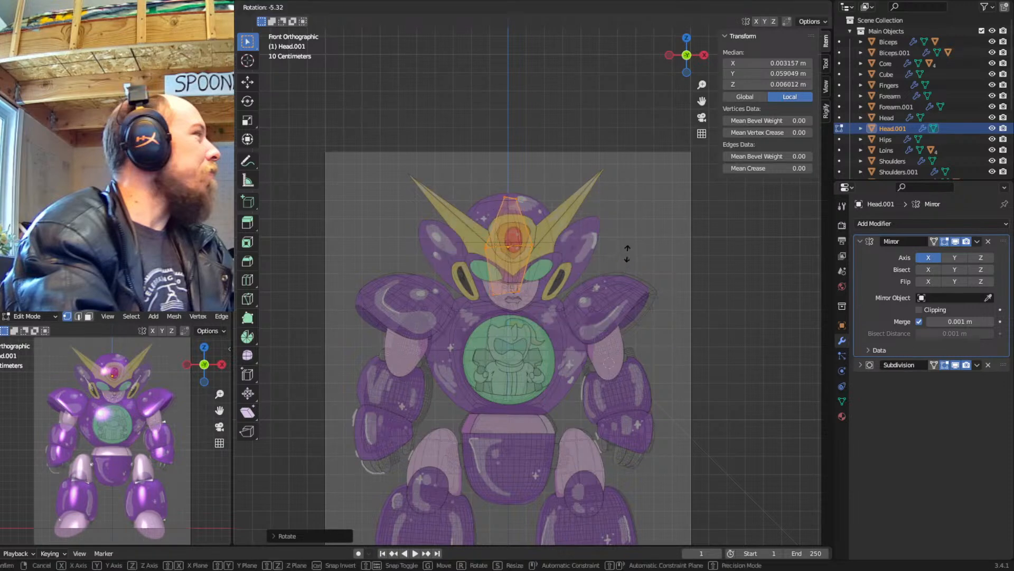
left_click(539, 288)
Flatten the fin mesh's bottom vertices to one level by scaling them to 0 along Z
left_click_drag(539, 288, 480, 320)
key("s")
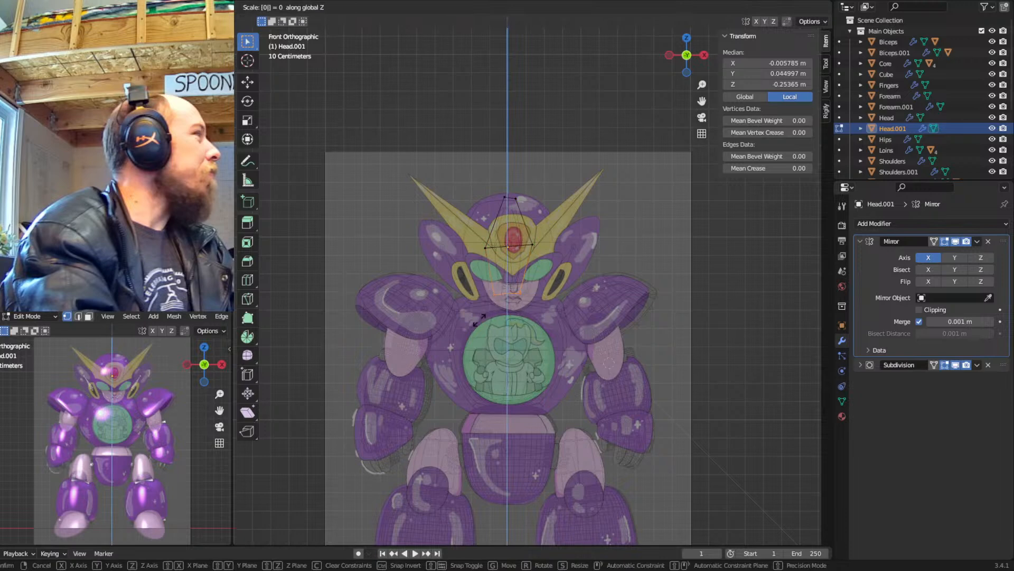
left_click(480, 321)
Set the Origin object as the mirror object of the fin's Mirror modifier
key("Tab")
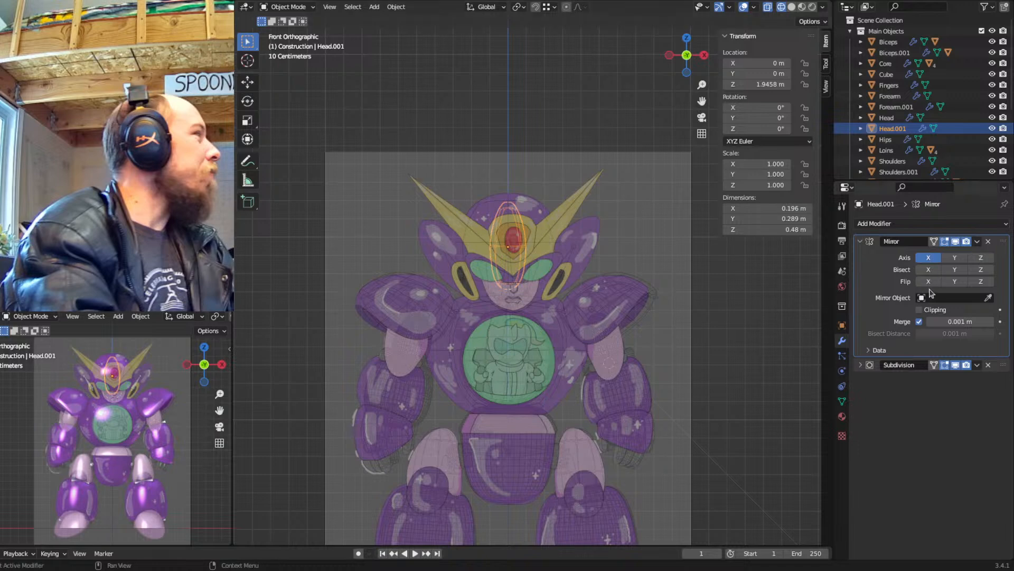
left_click(988, 297)
left_click(966, 297)
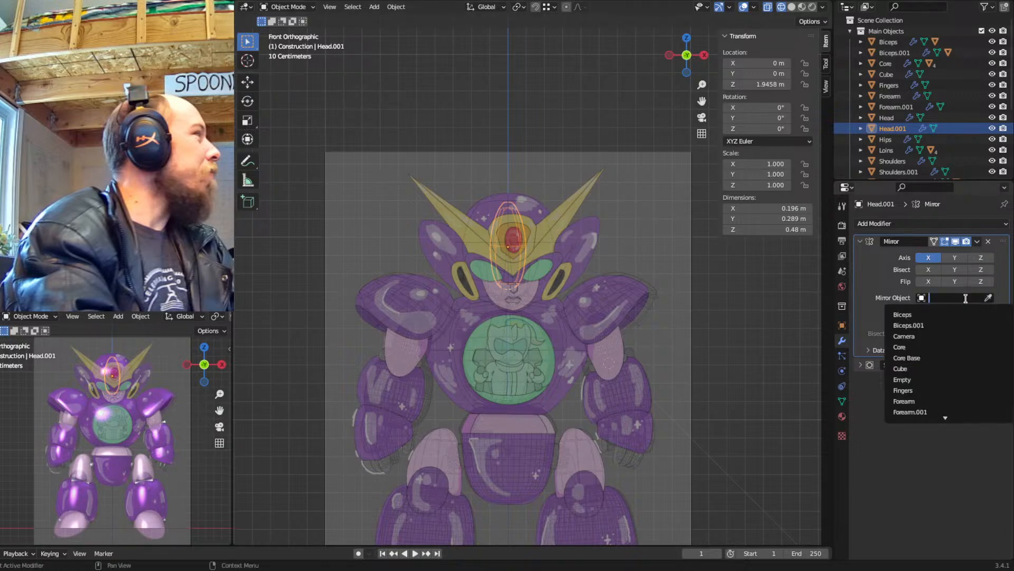
type("or")
left_click(929, 314)
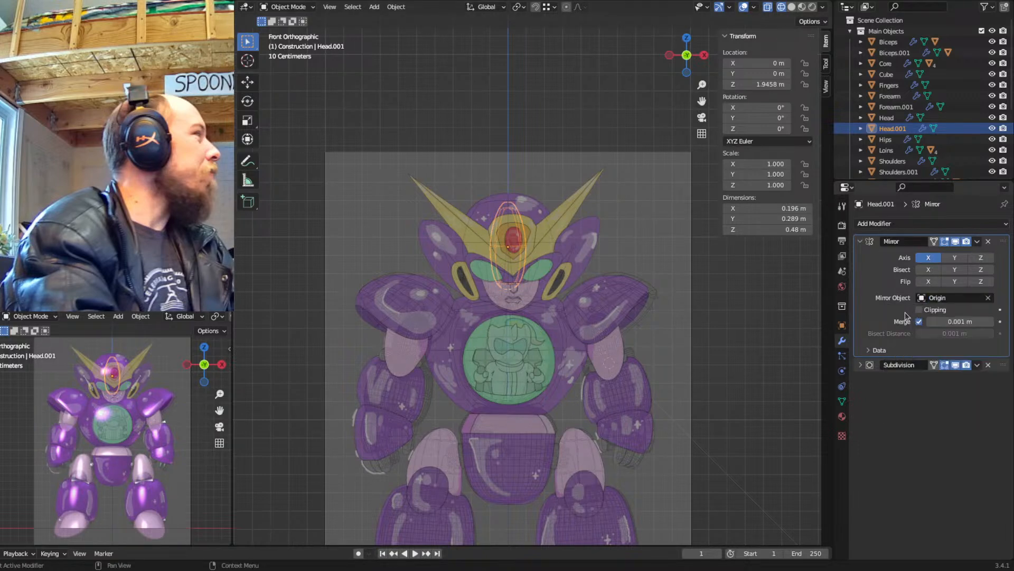
Move the fin object beside the head, to about X 0.338 m and Z 1.928 m, and rotate it to about -45°, 15°, -5°
key("g")
left_click(576, 259)
key("r")
key("r")
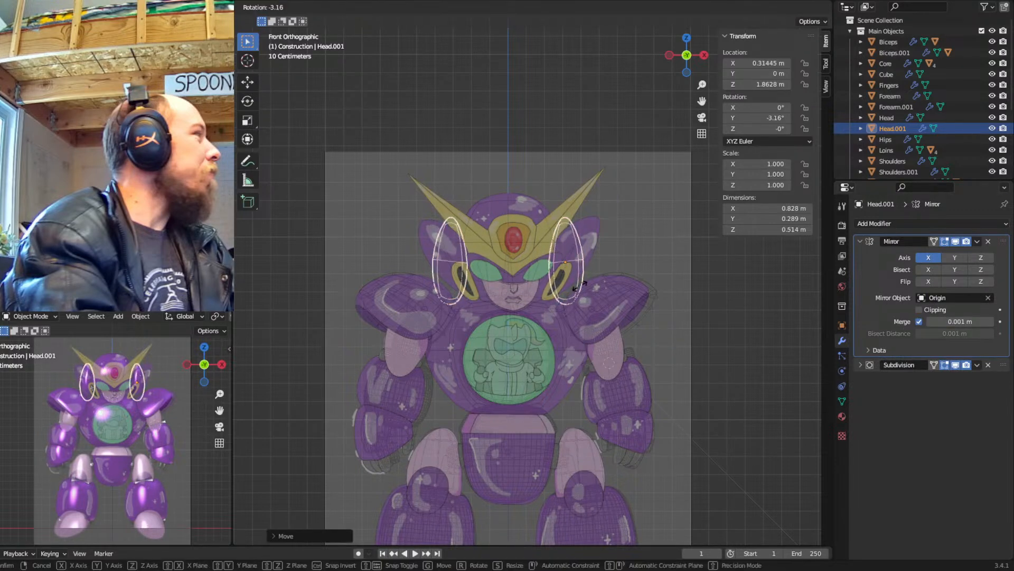
left_click(601, 239)
key("r")
key("r")
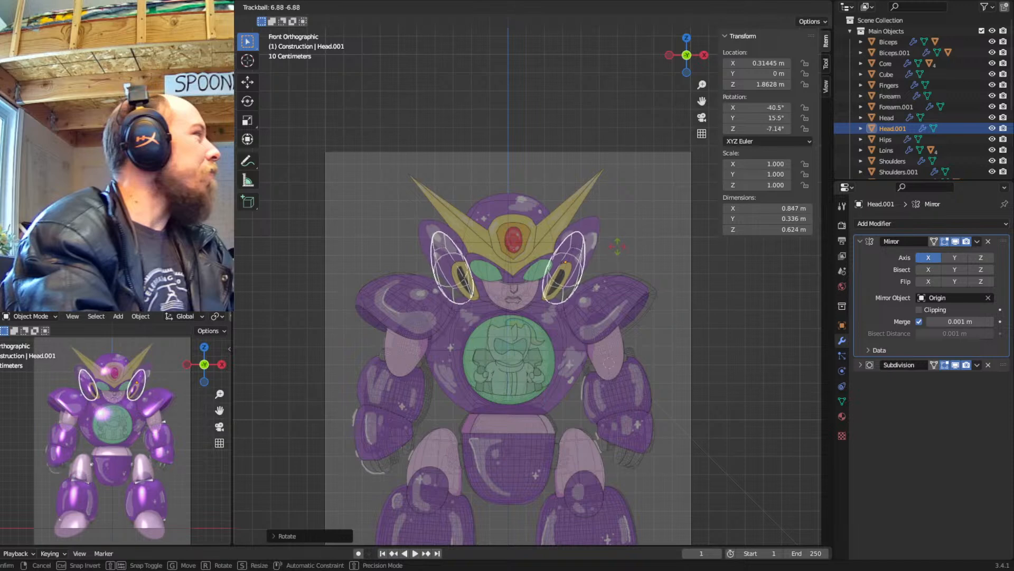
left_click(619, 244)
key("g")
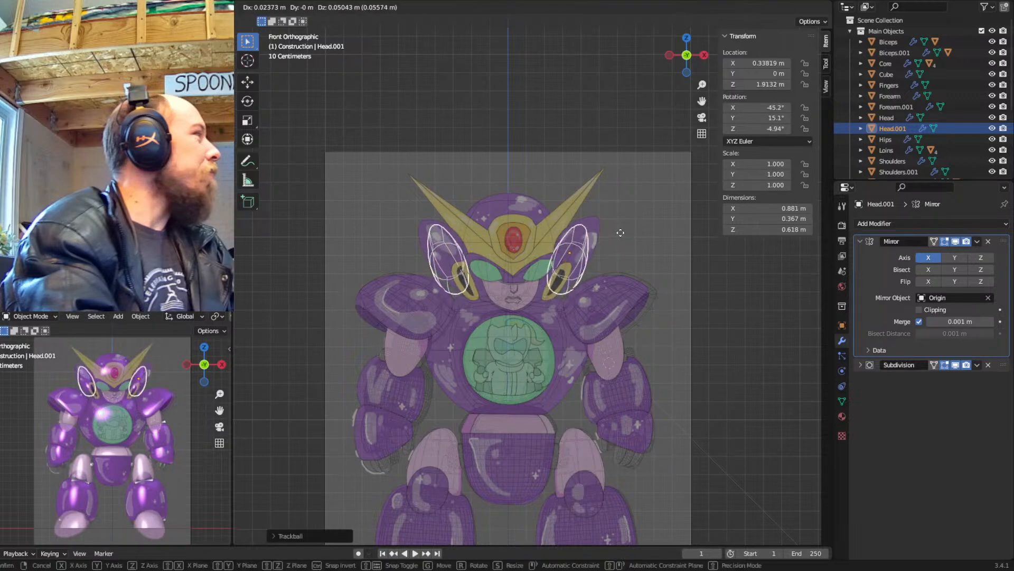
left_click(602, 246)
Snap the 3D cursor to the fin object and use the cursor as the transform pivot for its mesh
middle_click_drag(604, 246, 607, 291)
key("Tab")
key("Tab")
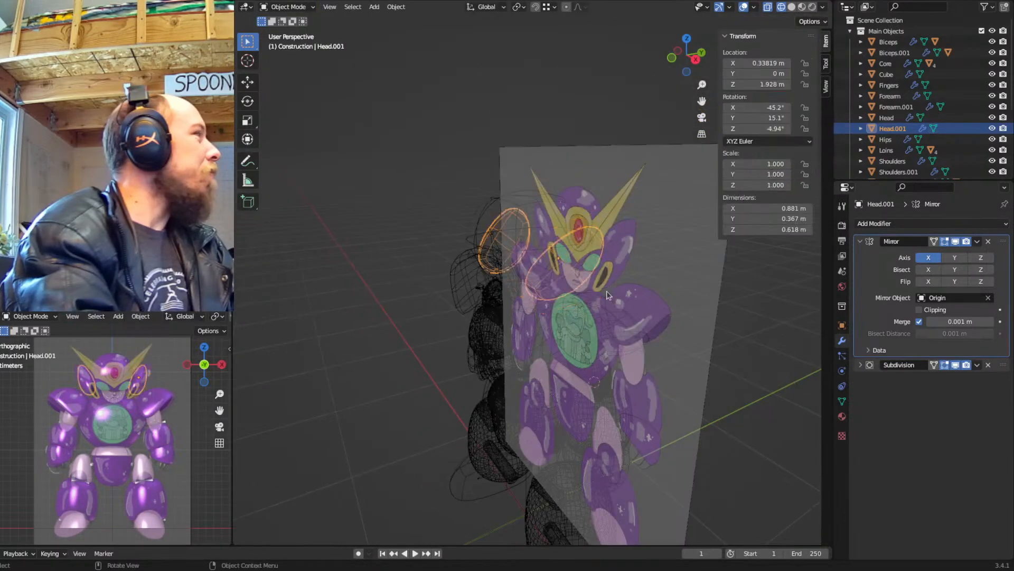
key("s")
right_click(607, 292)
key("shift+s")
key("2")
key("Tab")
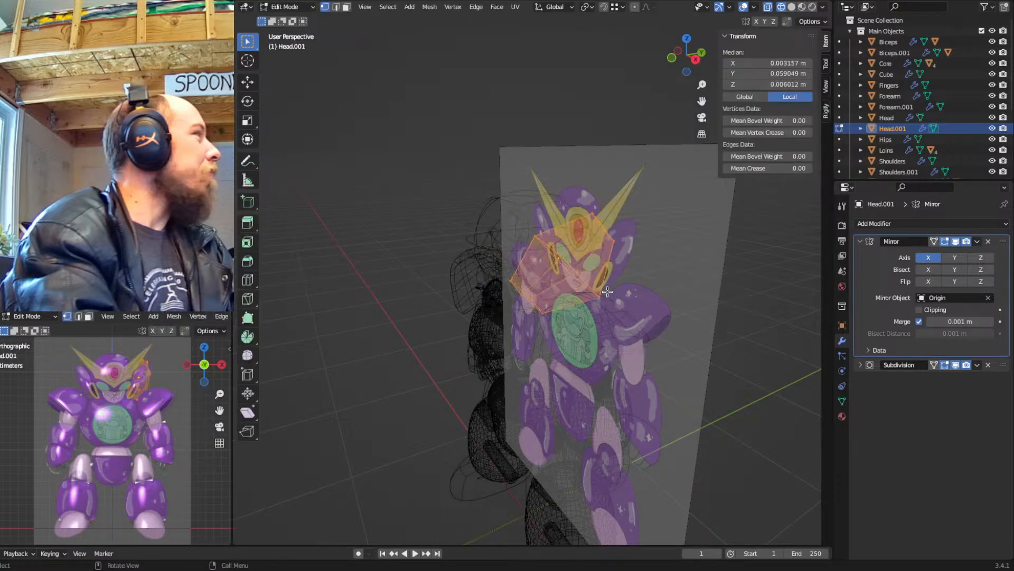
key("period")
left_click(641, 298)
Lengthen the whole fin mesh by scaling it up along its local Z axis
key("s")
key("z")
key("z")
left_click(673, 301)
middle_click_drag(673, 301, 693, 266)
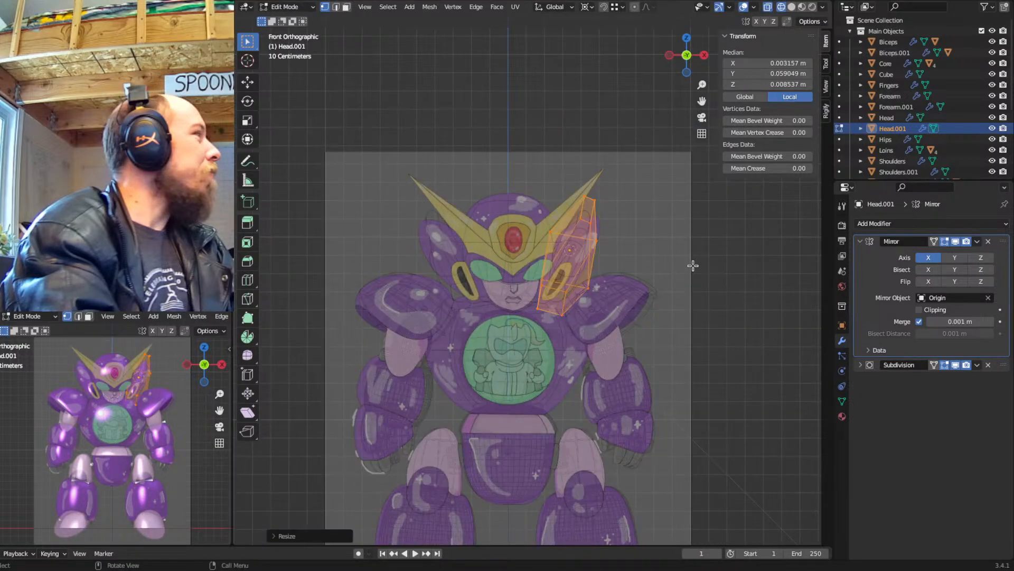
Move the fin mesh up about 0.087 m along local Z and lower its top vertices along the same axis
key("g")
key("z")
key("z")
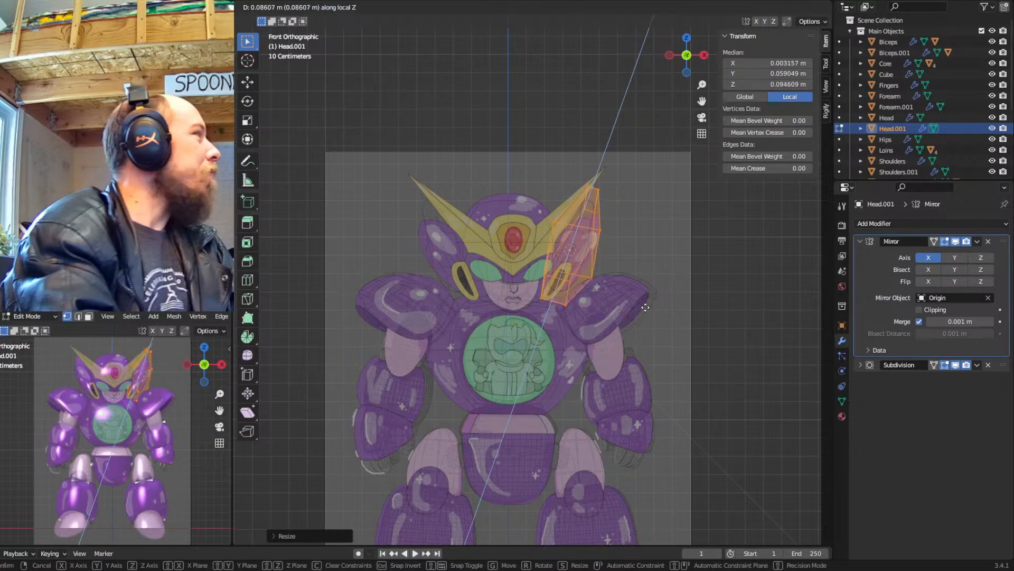
left_click(618, 315)
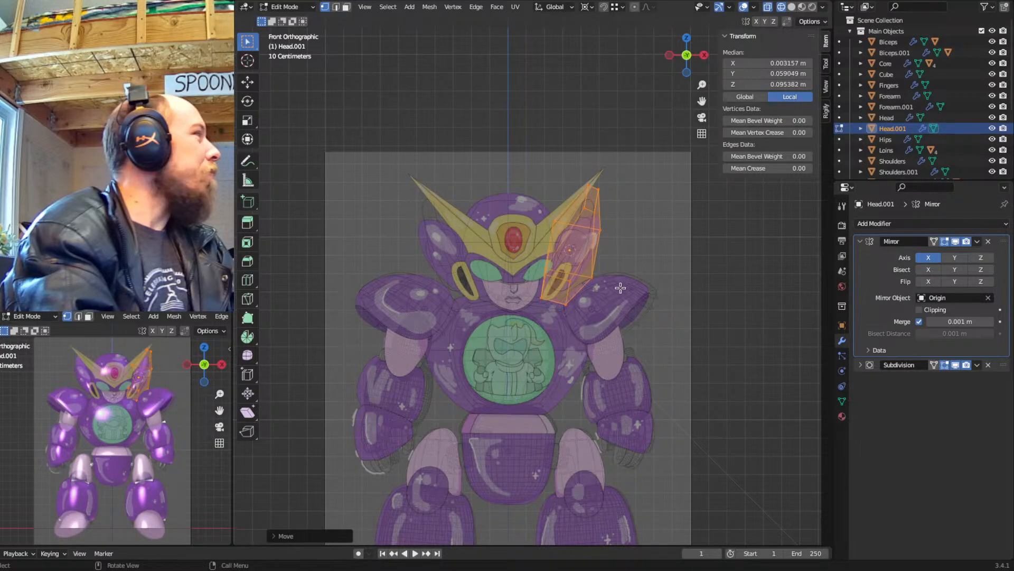
left_click_drag(618, 182, 577, 215)
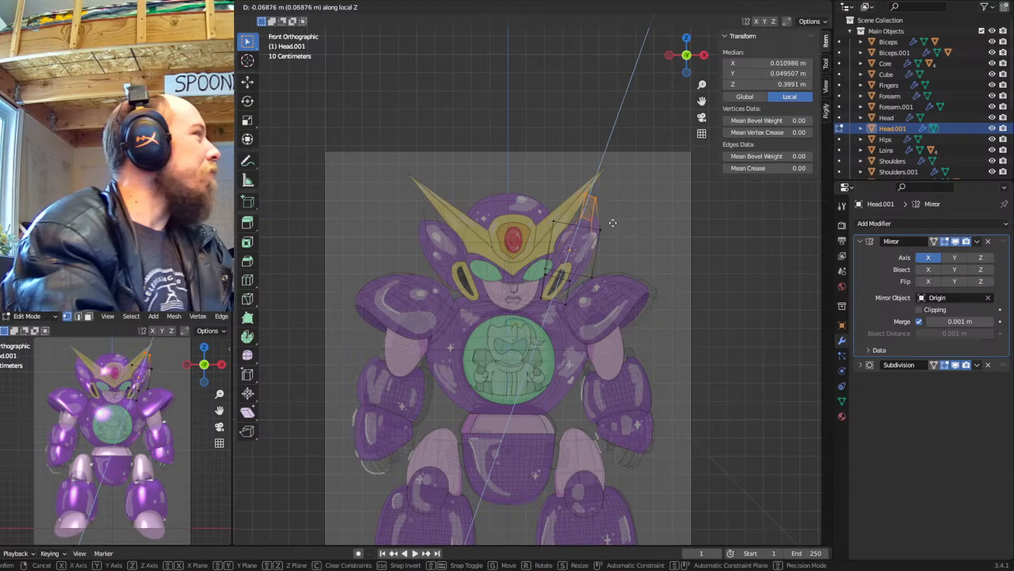
key("Tab")
Rotate the fin object around its local X, Y and Z axes to about -47.9°, 24°, -7.8° to match the drawn fin
key("r")
key("x")
key("x")
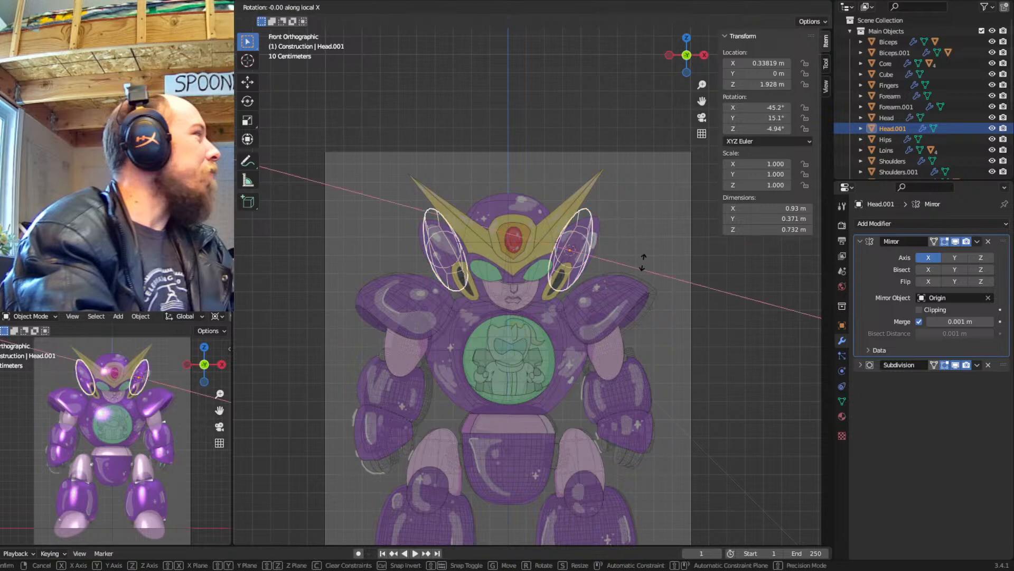
left_click(642, 262)
key("r")
key("y")
key("y")
left_click(638, 266)
key("r")
key("z")
key("z")
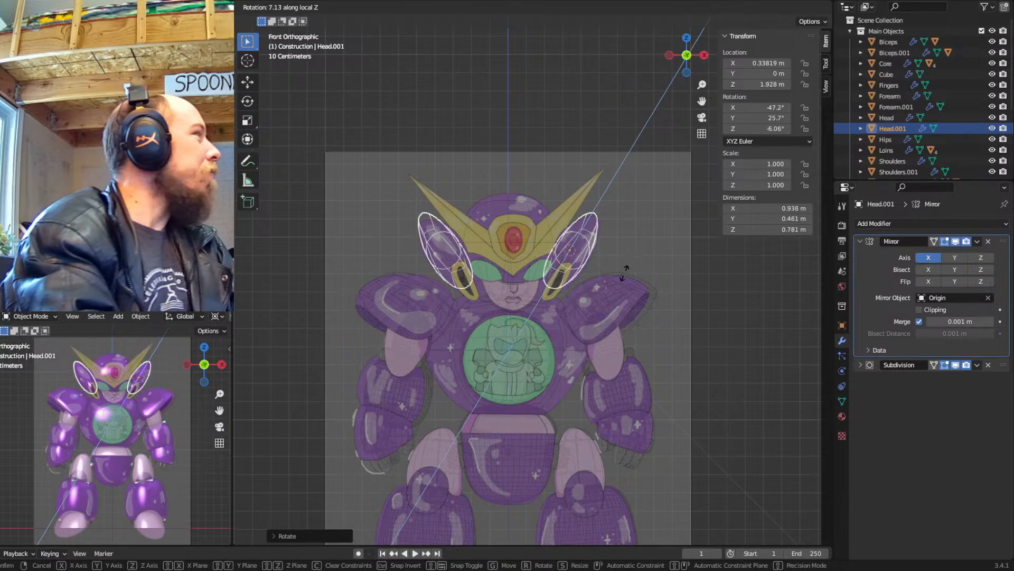
left_click(626, 274)
Extend the fin's bottom face downward about 0.04 m along its local Z axis
scroll(559, 315, "up", 3)
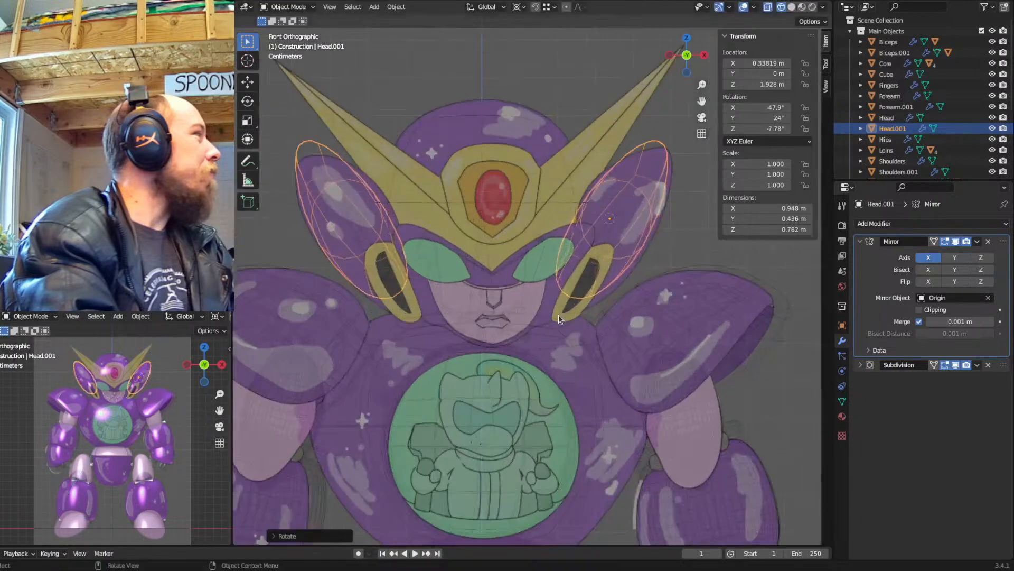
key("Tab")
scroll(559, 315, "down", 1)
middle_click_drag(583, 270, 512, 266)
key("shift+z")
left_click_drag(442, 231, 546, 348)
key("shift+z")
mouse_move(546, 348)
middle_mouse_down()
mouse_move(640, 309)
mouse_move(578, 320)
middle_mouse_up()
key("g")
key("z")
key("z")
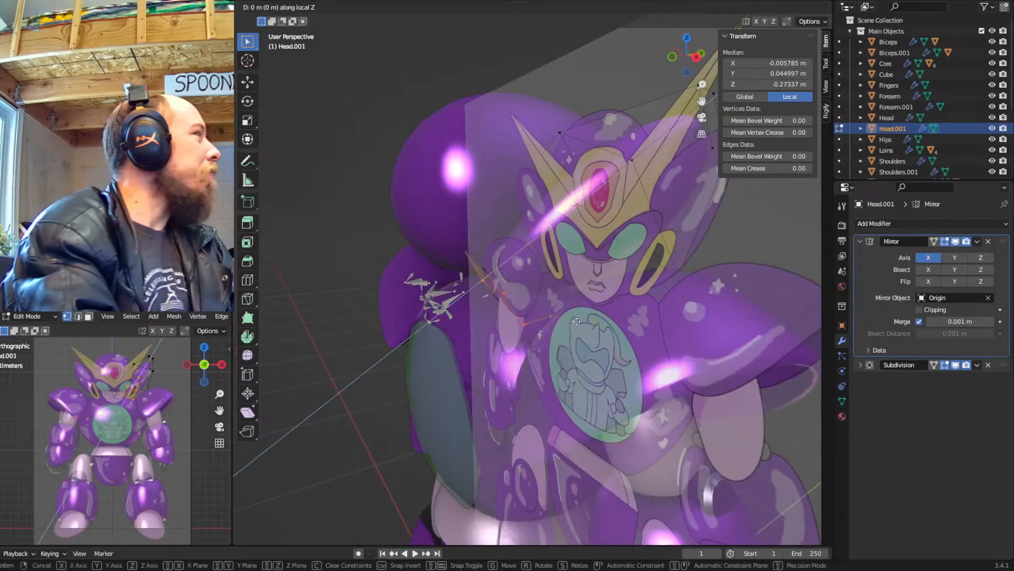
left_click(558, 324)
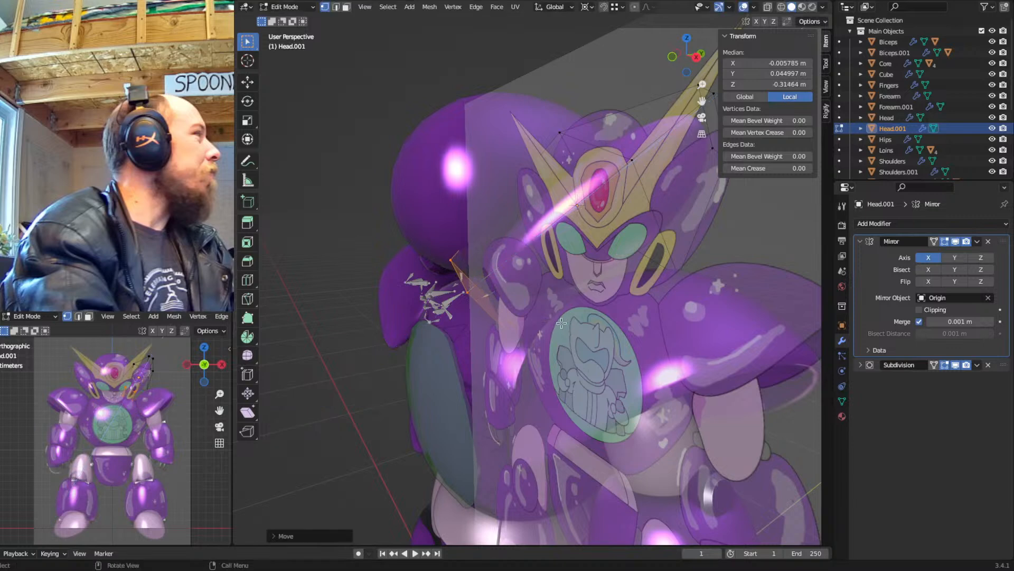
Crease the fin's bottom edges to about 0.31 and delete the bottom face
key("shift+e")
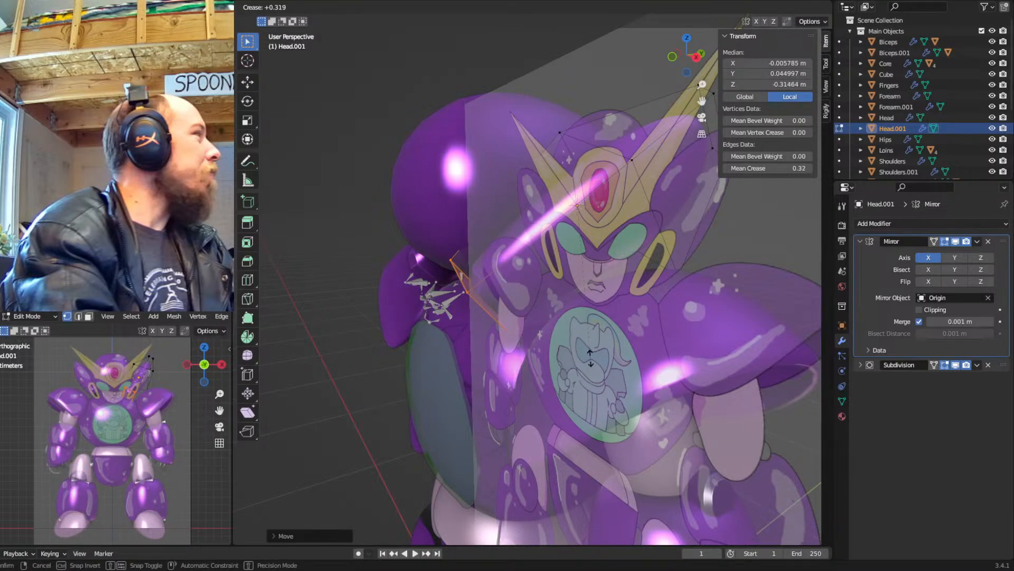
left_click(590, 357)
middle_click_drag(591, 357, 592, 303)
key("x")
left_click(568, 315)
scroll(591, 317, "down", 4)
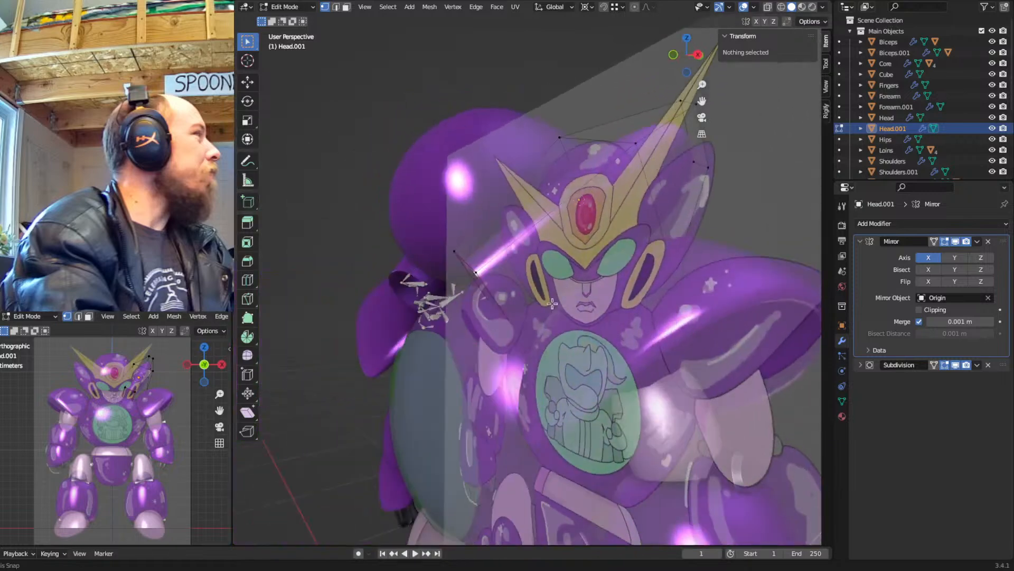
Edge-slide the inner edge of the fin's bottom opening outward toward the drawn ear piece in the front view
key("Tab")
middle_click_drag(591, 349, 659, 338)
key("KP_1")
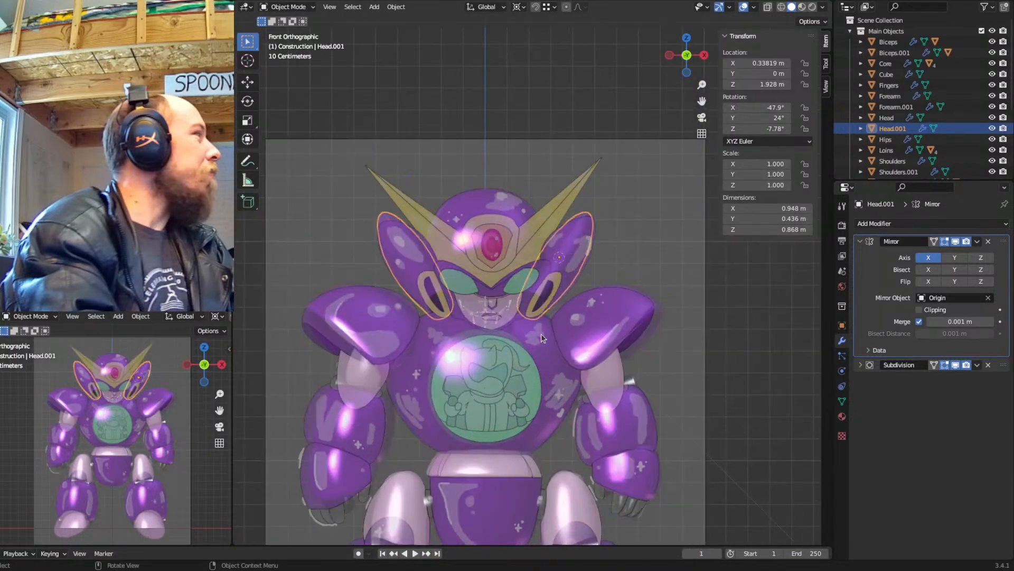
scroll(541, 334, "up", 3)
key("Tab")
scroll(552, 339, "up", 2)
key("alt+z")
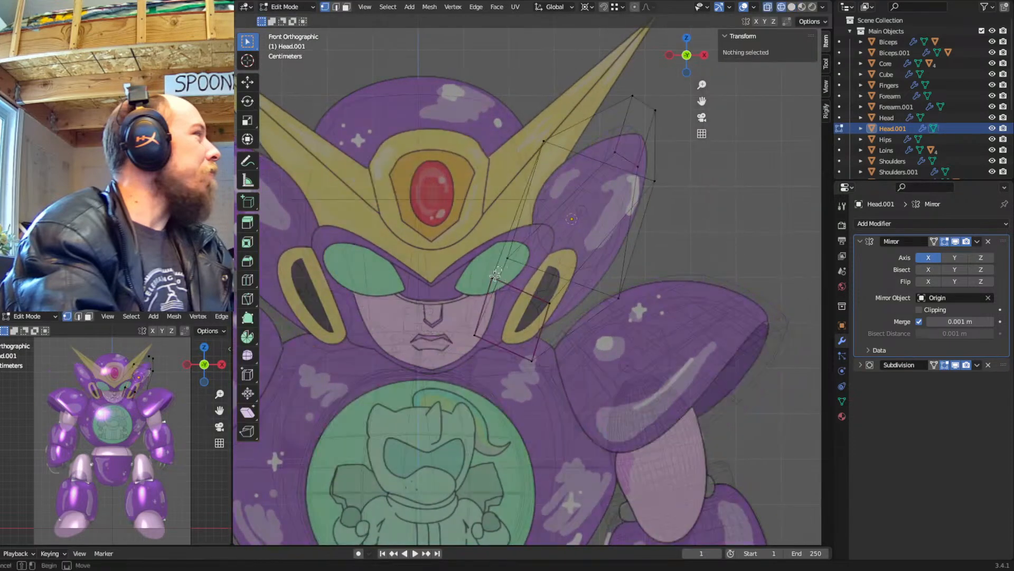
left_click(492, 278)
left_click(473, 330, "shift")
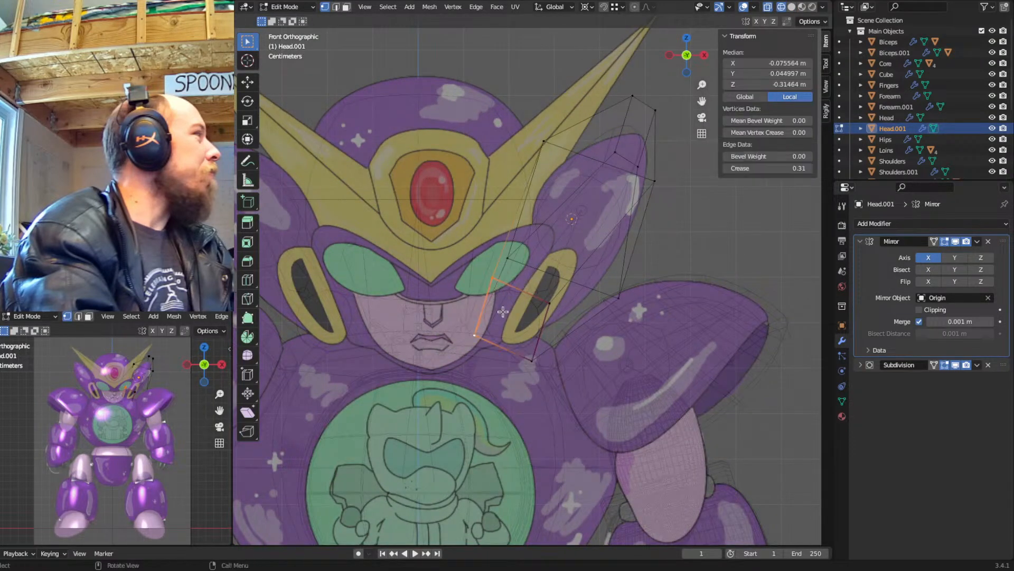
key("g")
key("g")
left_click(523, 325)
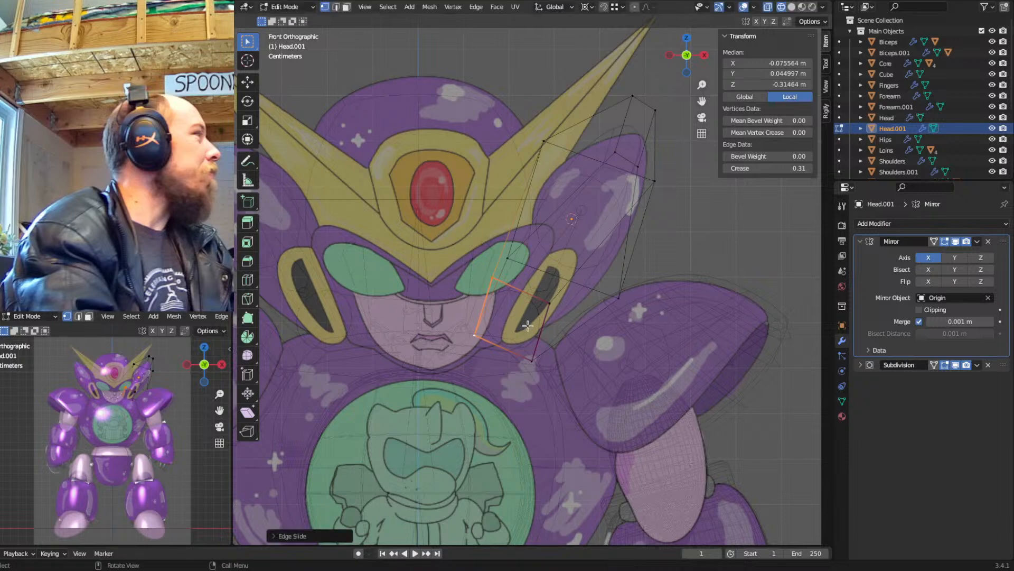
left_click(527, 325)
key("g")
key("g")
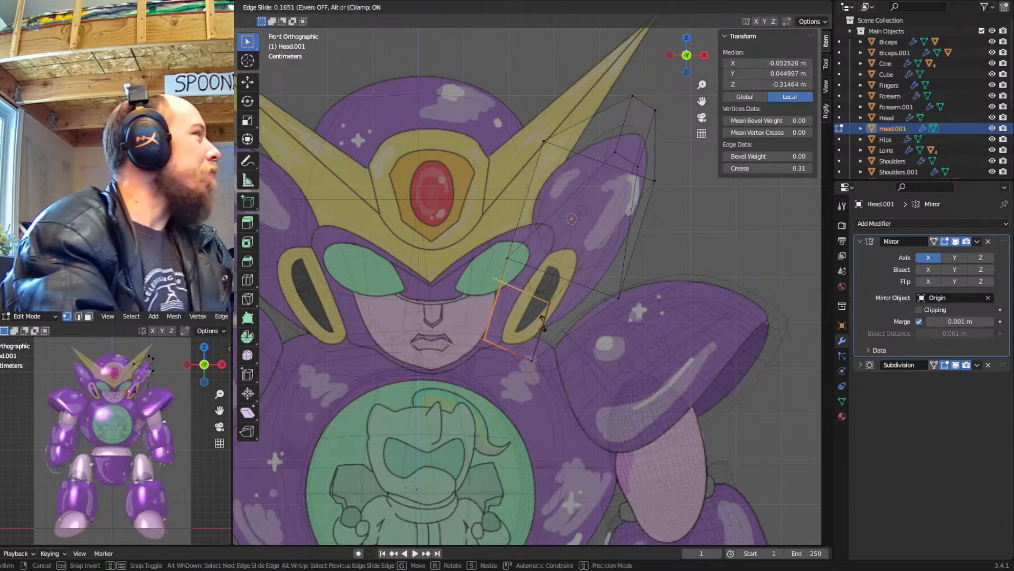
key("Escape")
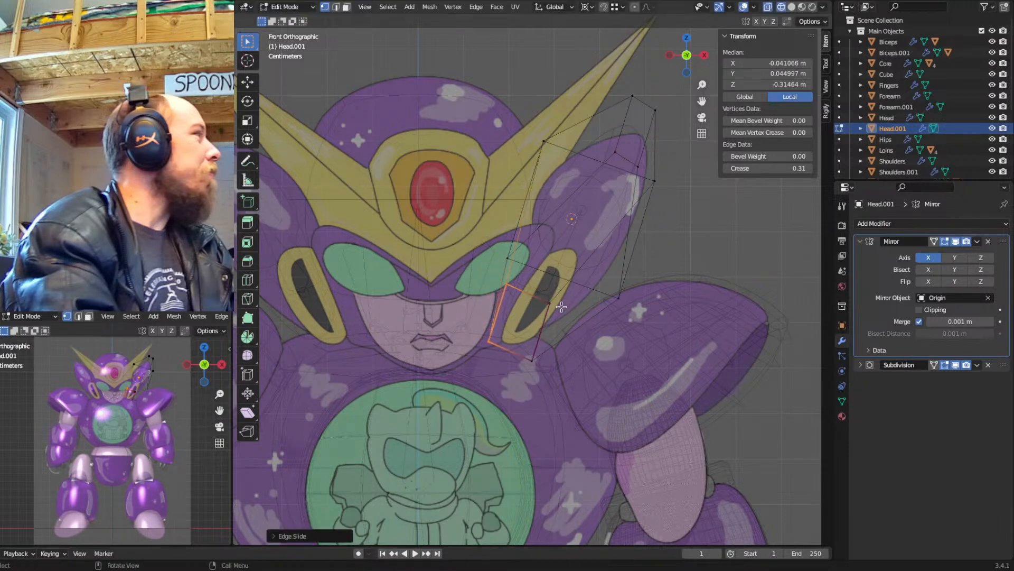
Edge-slide the upper edge of the fin's bottom opening upward with clamping turned off
left_click(508, 284, "shift")
key("g")
key("g")
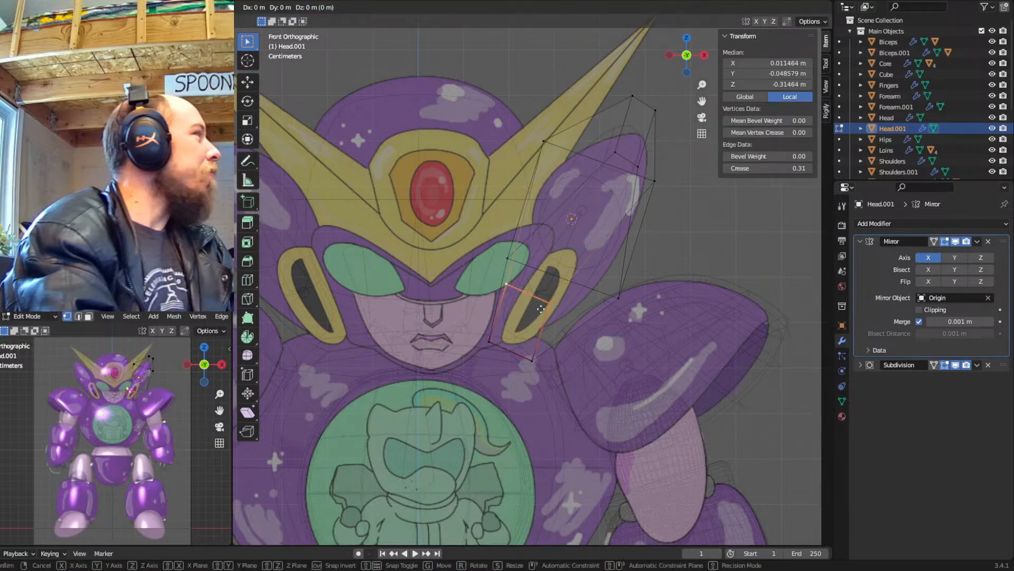
key("c")
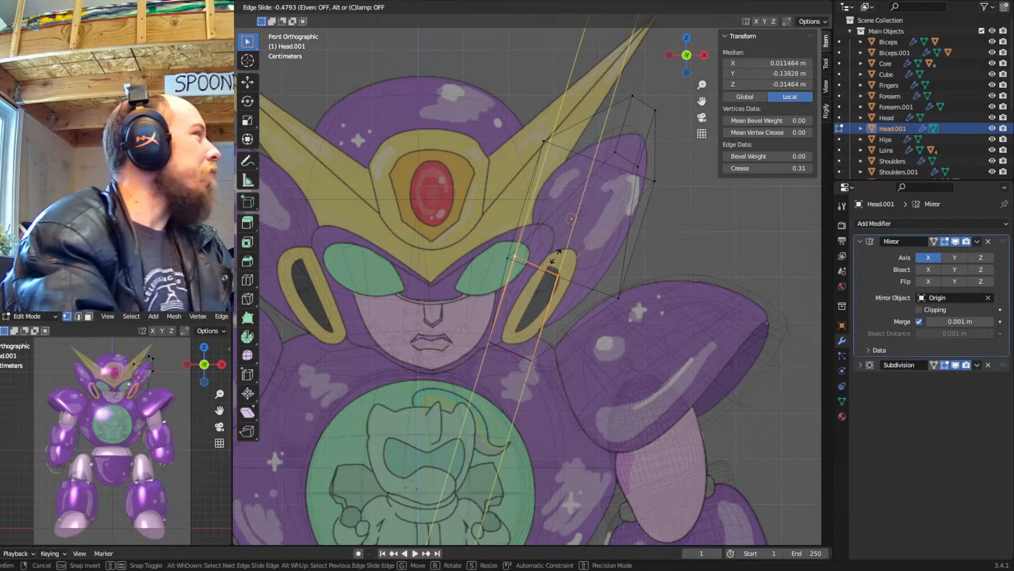
left_click(565, 244)
Edge-slide the lower edge of the fin's bottom opening by about 0.09 in the front view and return to Object Mode
left_click_drag(553, 323, 455, 384)
key("g")
key("g")
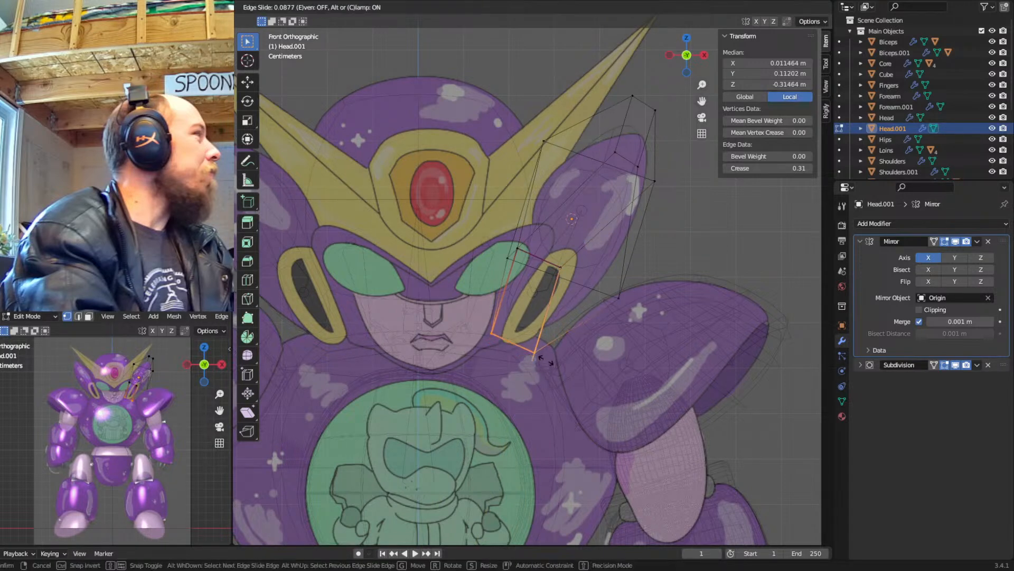
left_click(544, 360)
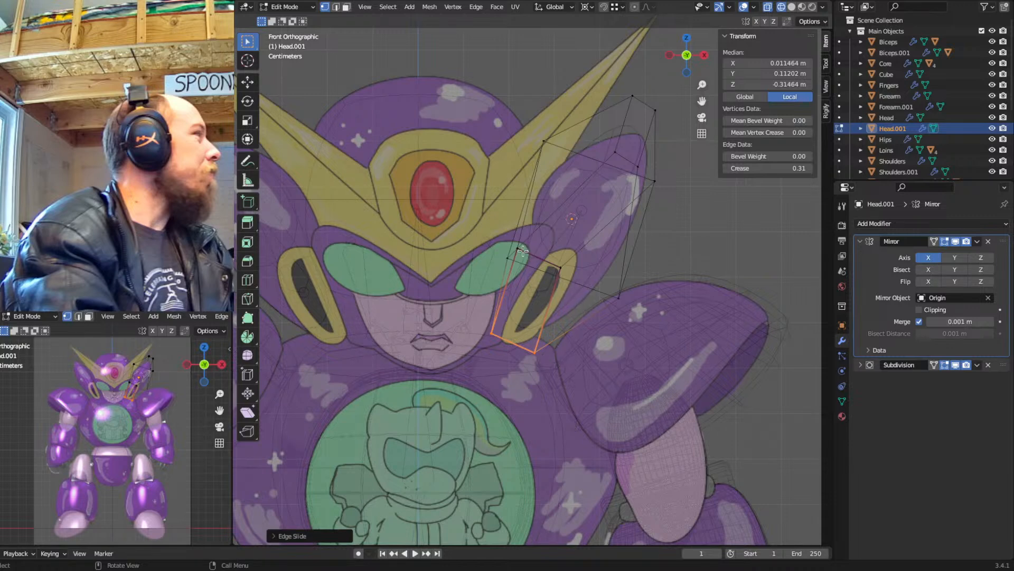
key("Tab")
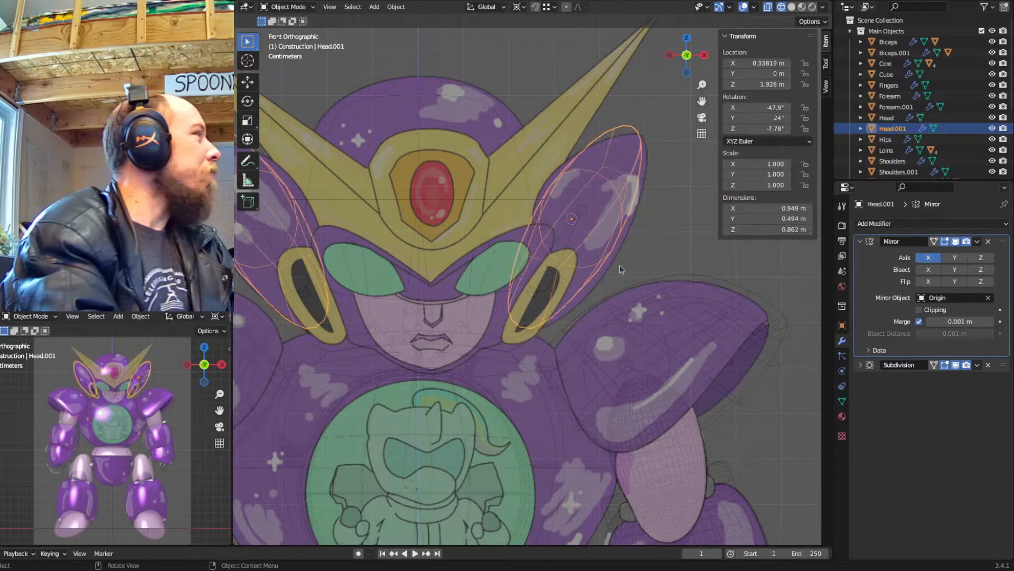
Rotate the fin about its local Z axis until its Z rotation is about -2.79°
key("r")
key("z")
key("z")
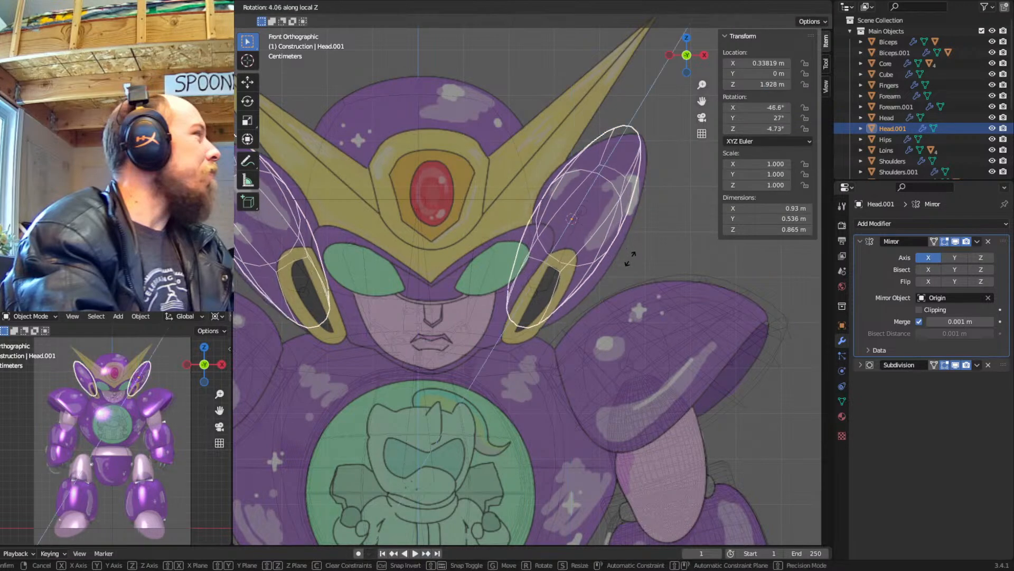
left_click(631, 261)
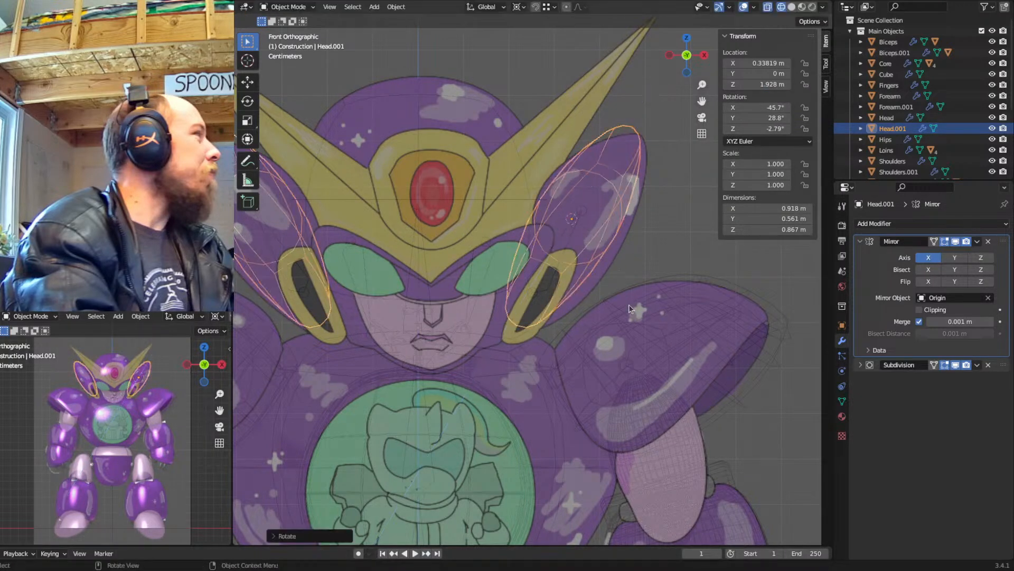
Trackball-rotate the fin to about 0.71° in Z and move it to about X 0.339 m, Z 1.910 m over the drawing
key("r")
key("r")
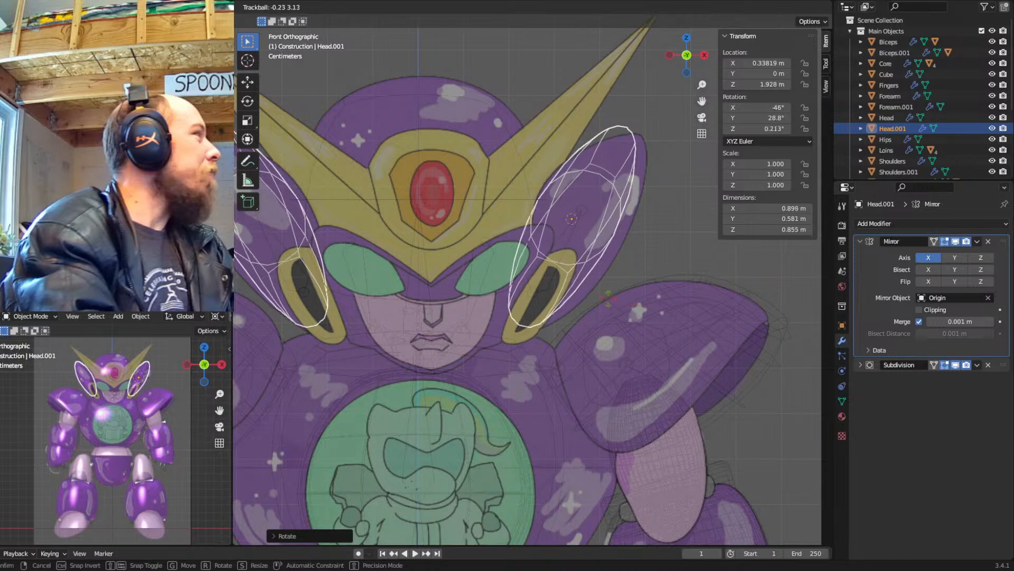
left_click(620, 303)
key("g")
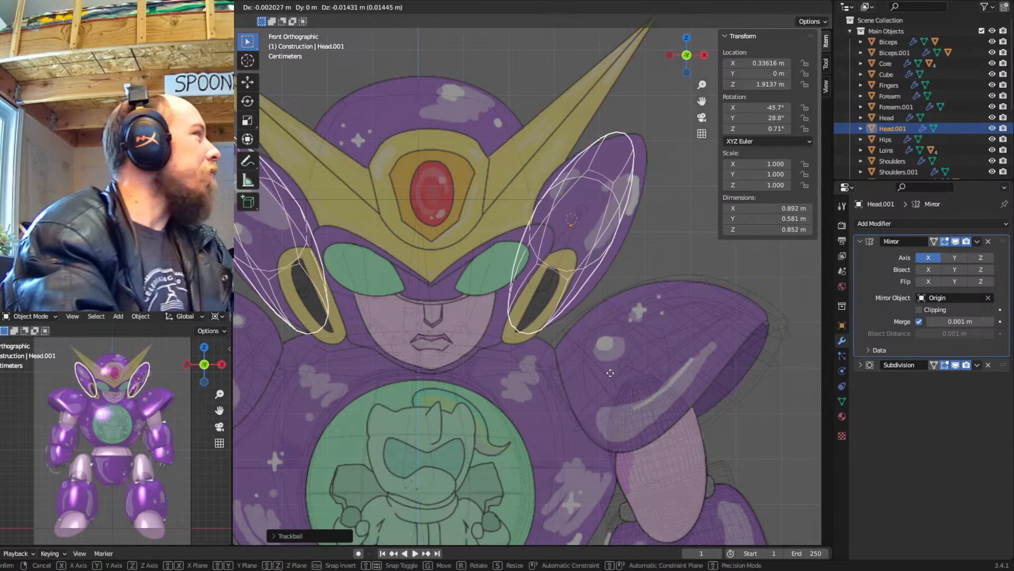
left_click(624, 385)
key("shift+z")
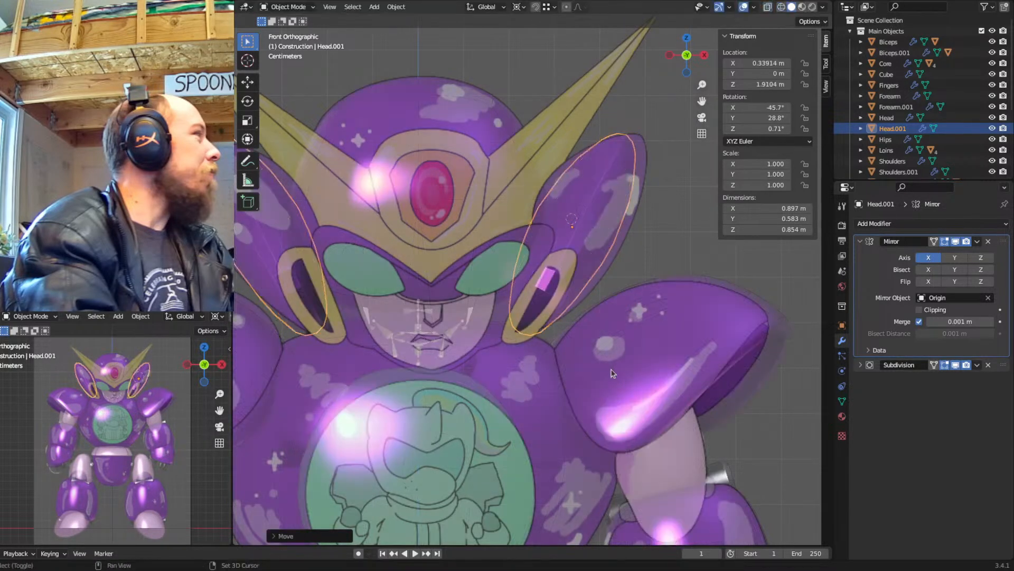
Try deleting the fin's bottom face and undo the deletion
key("Tab")
key("3")
left_click(547, 299)
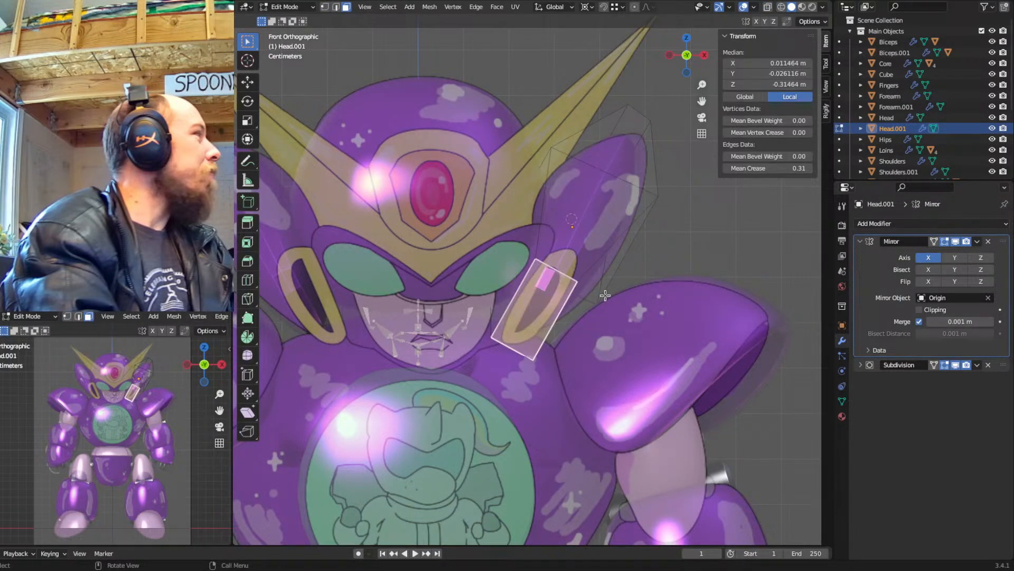
key("x")
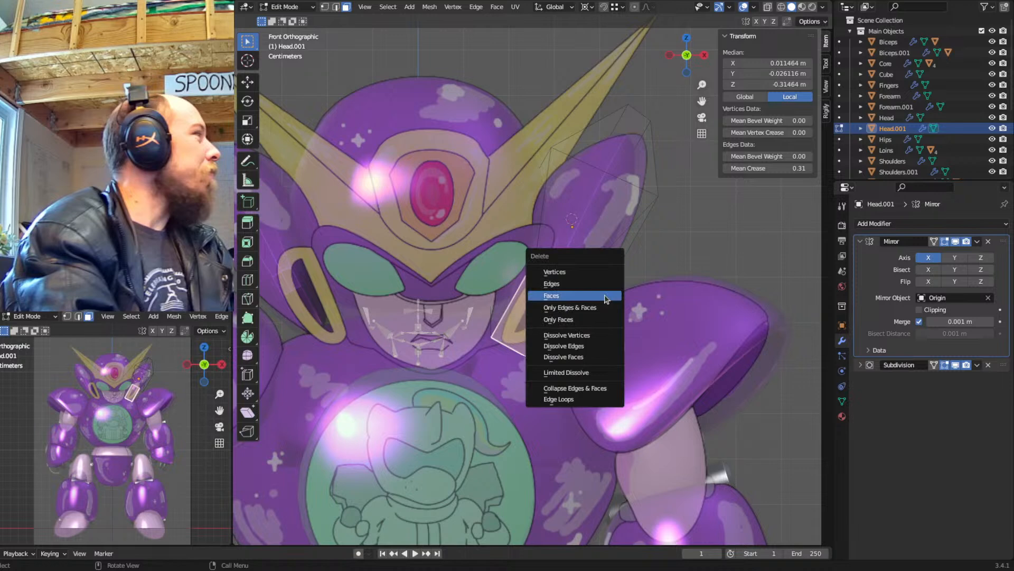
left_click(605, 297)
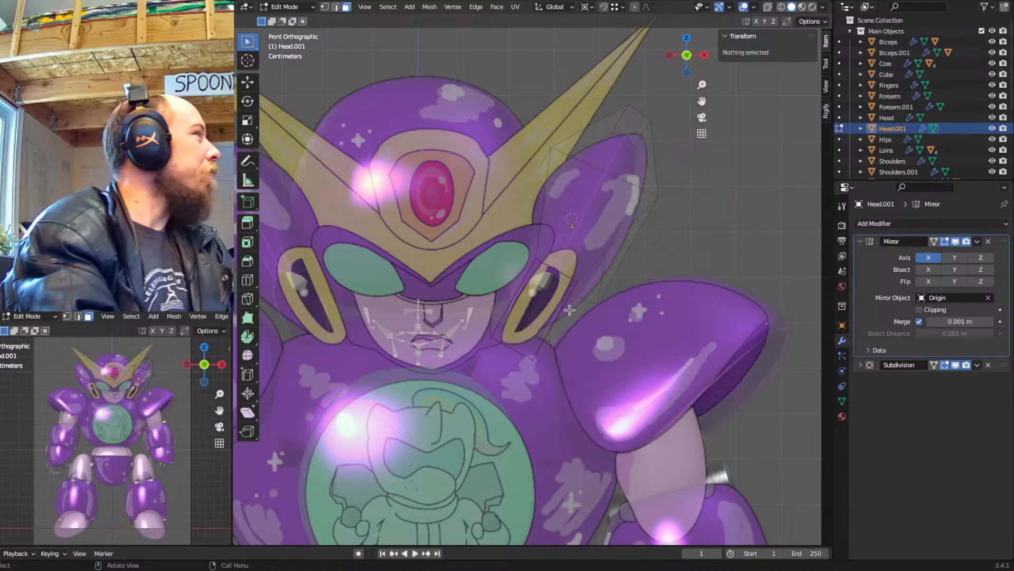
key("ctrl+z")
Move the fin's bottom face up about 0.03 m along its local Z axis and set its edge crease to about 0.37
middle_click_drag(566, 295, 517, 301)
key("g")
key("z")
left_click(533, 296)
middle_click_drag(533, 296, 562, 296)
scroll(556, 287, "up", 2)
key("shift+e")
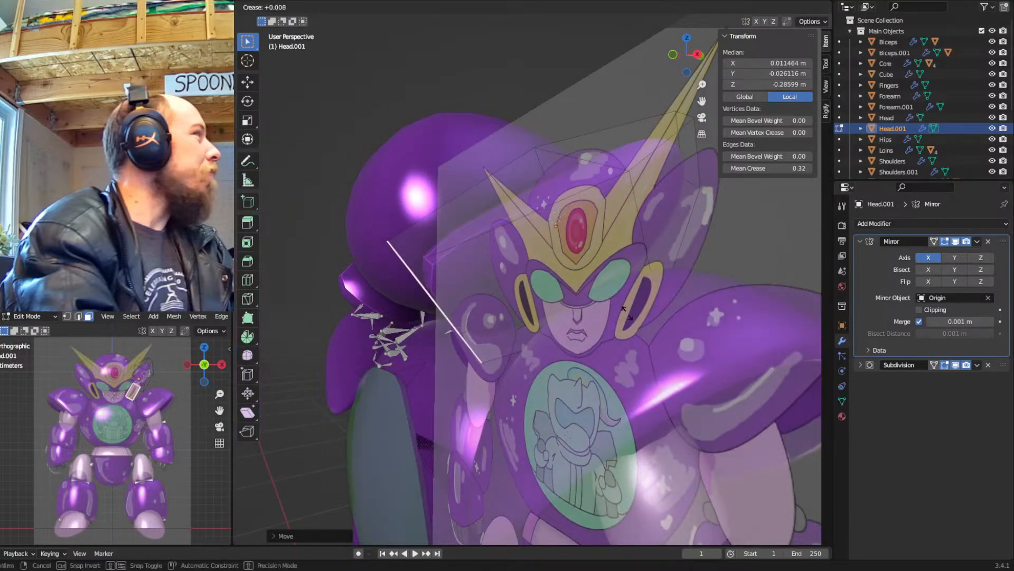
left_click(636, 313)
middle_click_drag(636, 313, 656, 323)
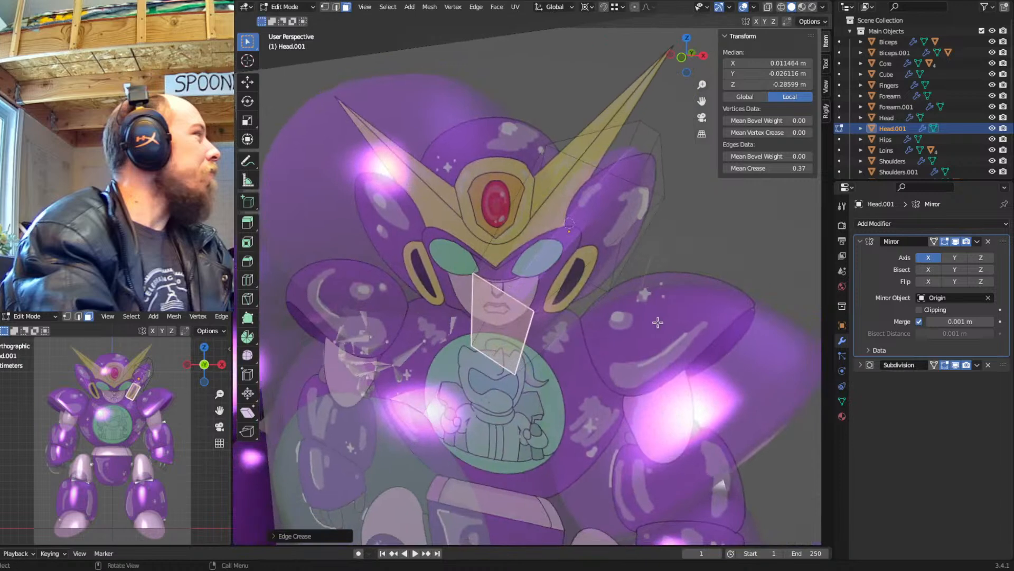
Apply smooth shading to the fin in Object Mode and return to the front view
key("Tab")
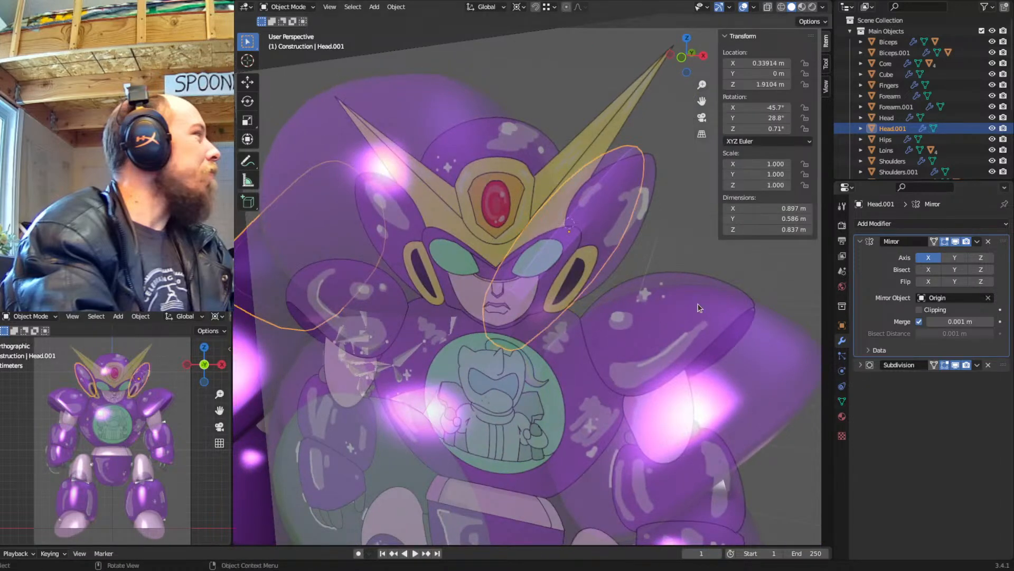
key("F2")
key("Escape")
key("F3")
key("Return")
middle_click_drag(731, 301, 627, 340)
key("KP_1")
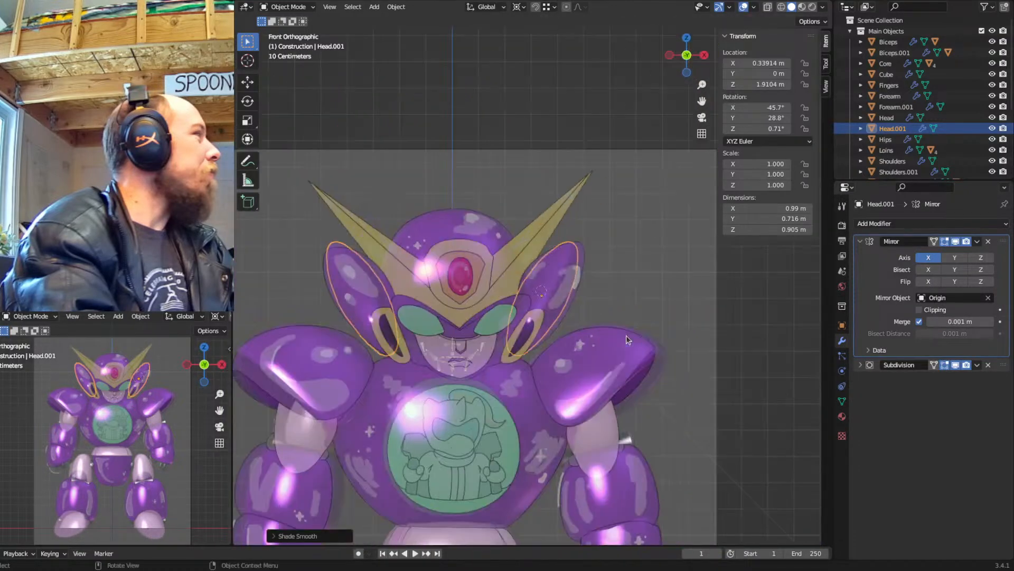
Move the outer side edge of the fin's cage slightly outward in the front view
key("Tab")
scroll(613, 323, "up", 3)
key("alt+a")
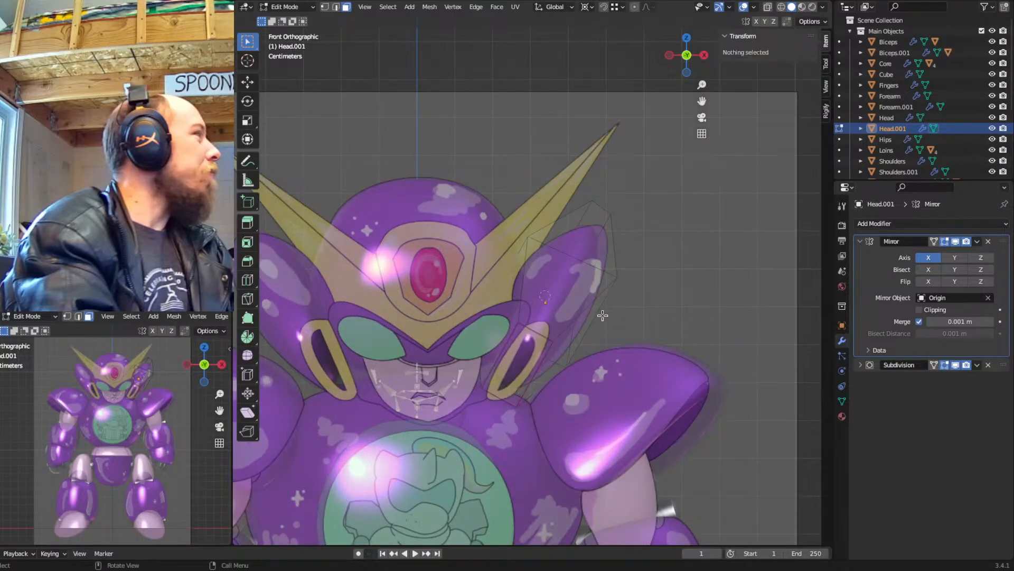
key("2")
left_click(601, 313)
key("g")
left_click(725, 376, "shift")
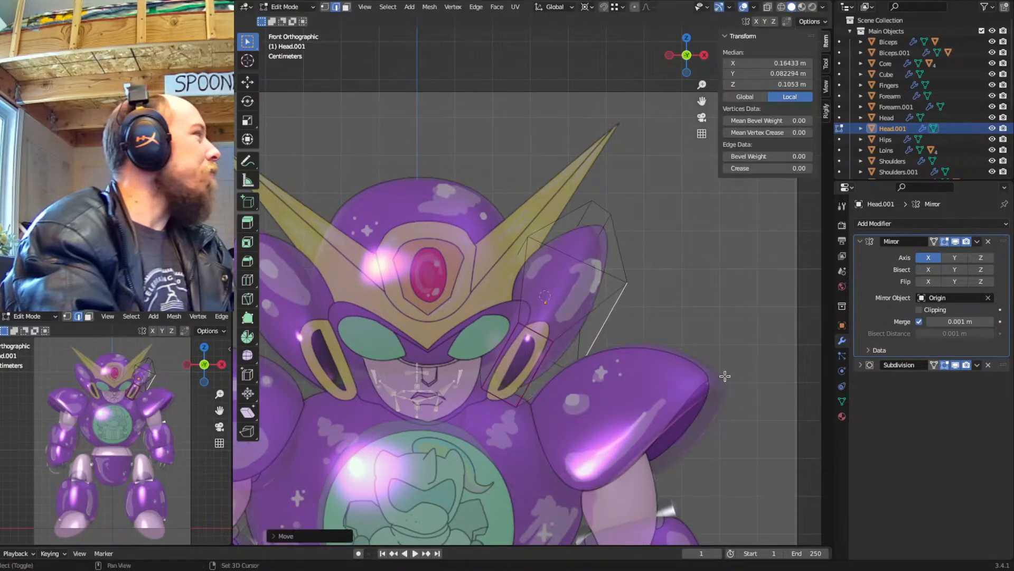
Move the fin's outer top edge outward, and shift both top edges together toward the drawn fin tip
left_click(615, 227)
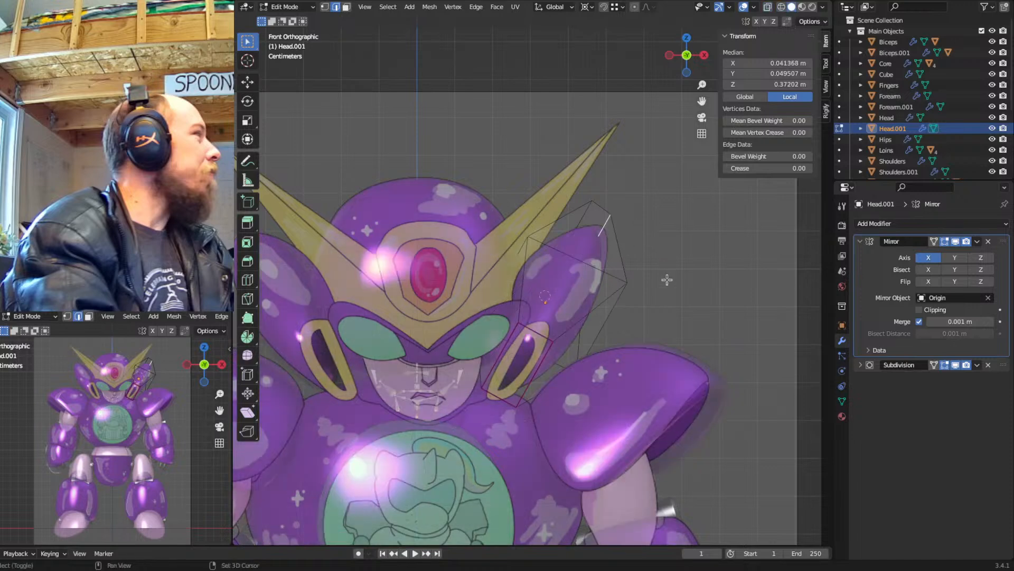
key("g")
left_click(716, 272)
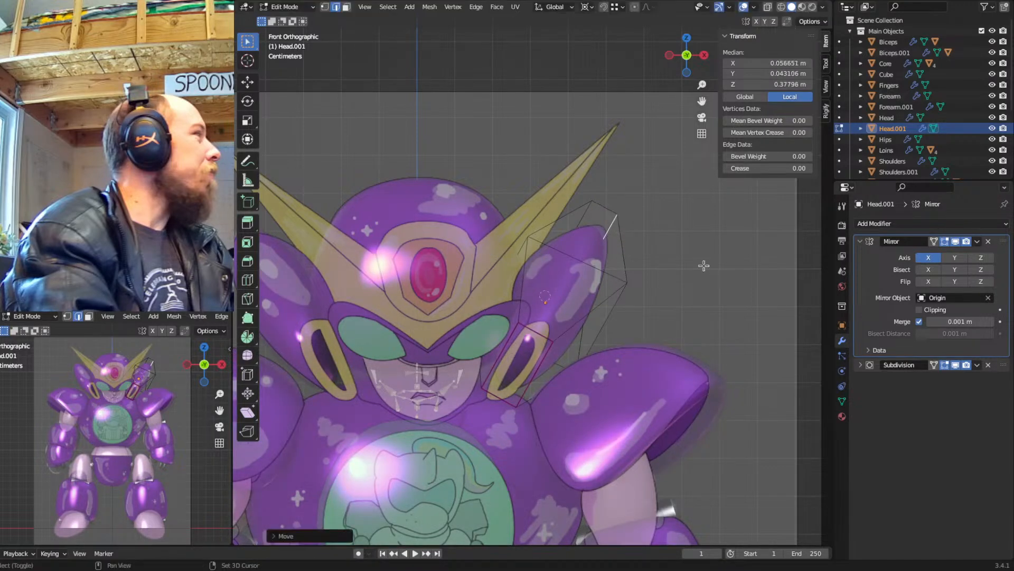
left_click(585, 215, "shift")
key("g")
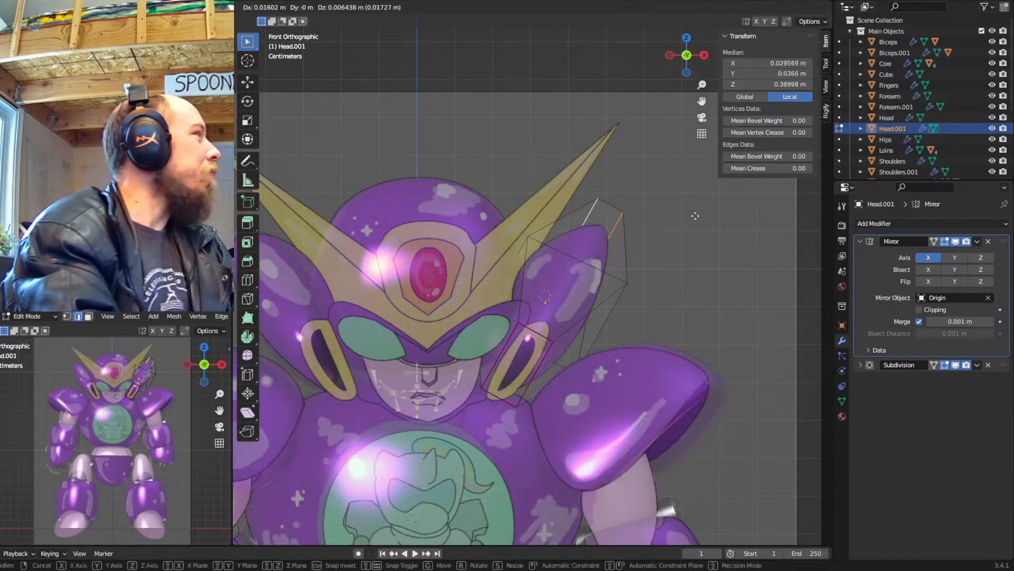
left_click(702, 213)
Move the fin's inner side edge toward the helmet crest and scale it
left_click(526, 256)
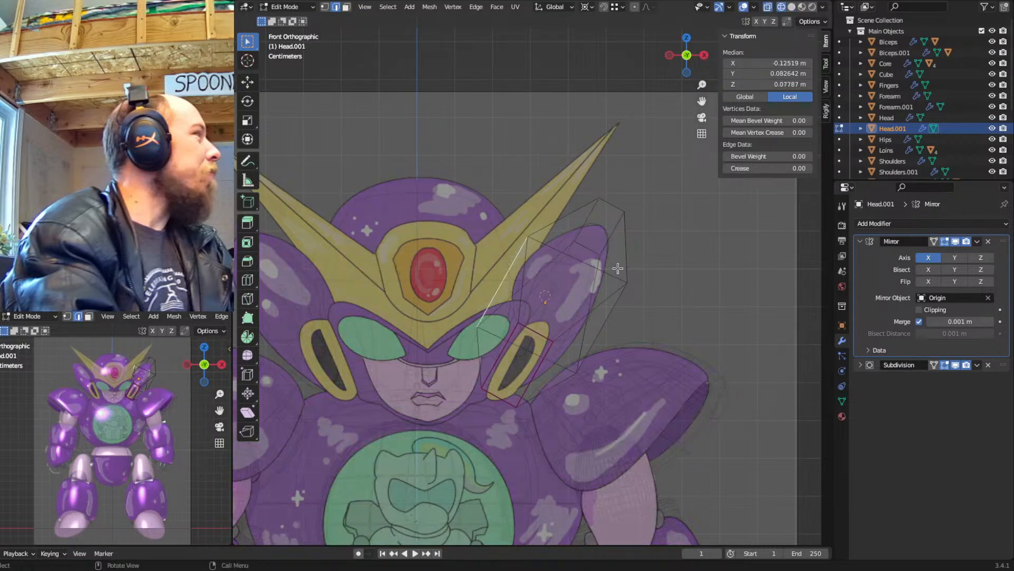
key("g")
left_click(556, 236)
key("s")
left_click(658, 285)
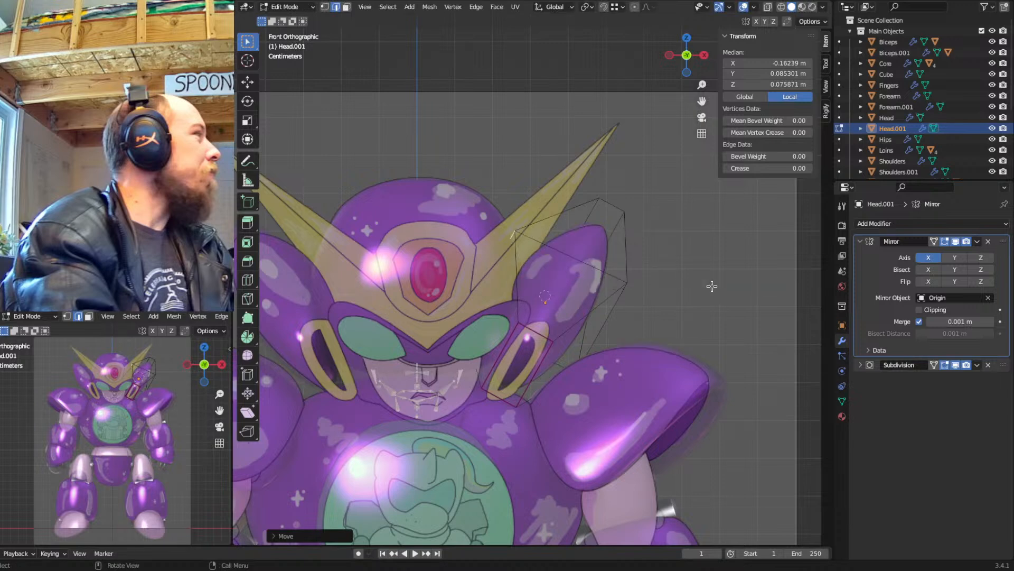
key("s")
left_click(672, 286)
Try scaling the fin's outer side edge and undo the change
left_click(614, 306)
key("s")
left_click(682, 305)
middle_click_drag(700, 296, 566, 267)
key("ctrl+z")
key("ctrl+z")
Select the edges running around the middle of the fin
left_click(500, 256)
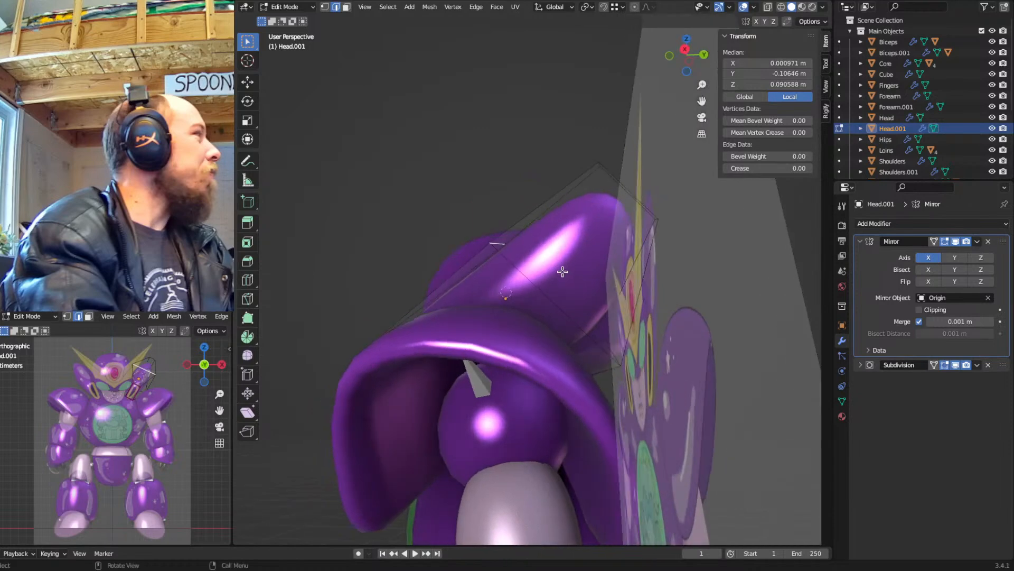
left_click(590, 336, "shift")
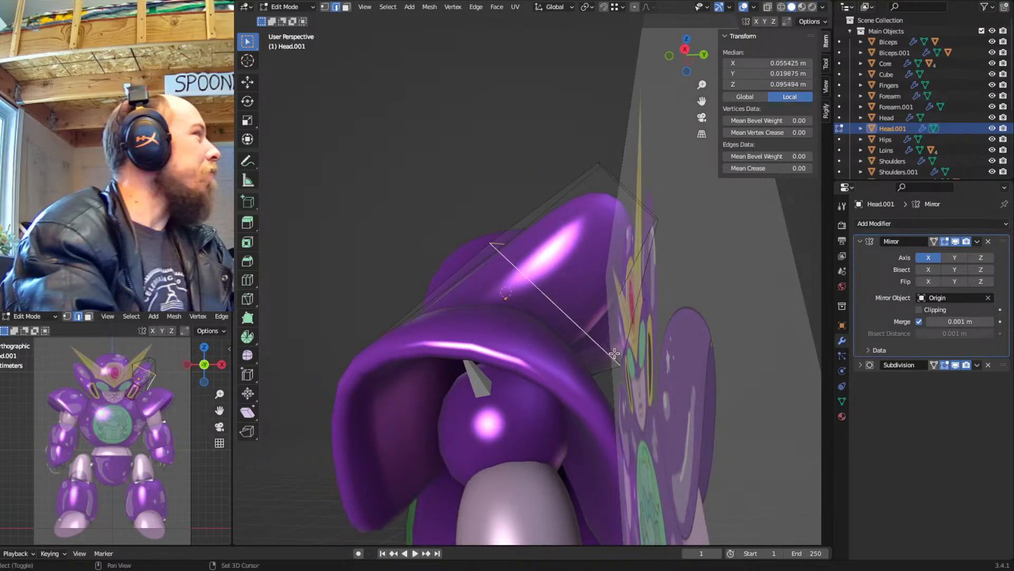
key("shift+z")
left_click(550, 274, "shift")
key("shift+z")
Try scaling up the fin's middle edges with the current pivot point and undo the result
key("s")
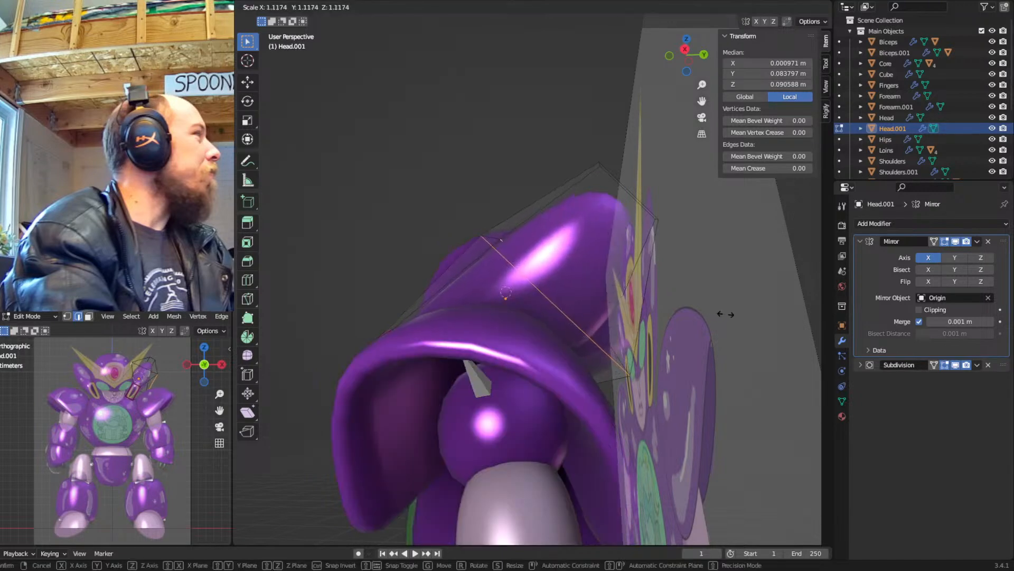
left_click(570, 249)
left_click(488, 231)
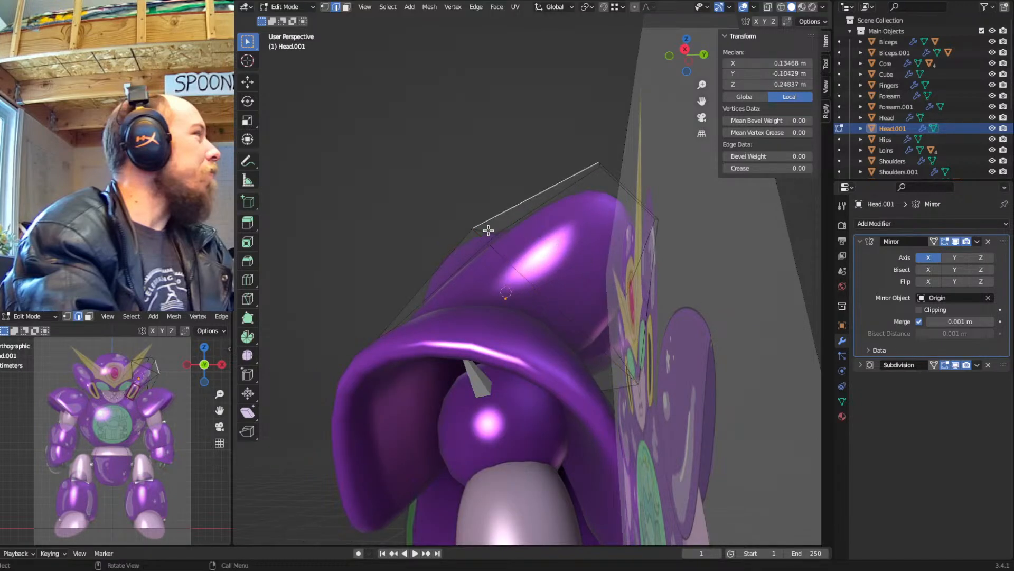
key("ctrl+z")
key("ctrl+z")
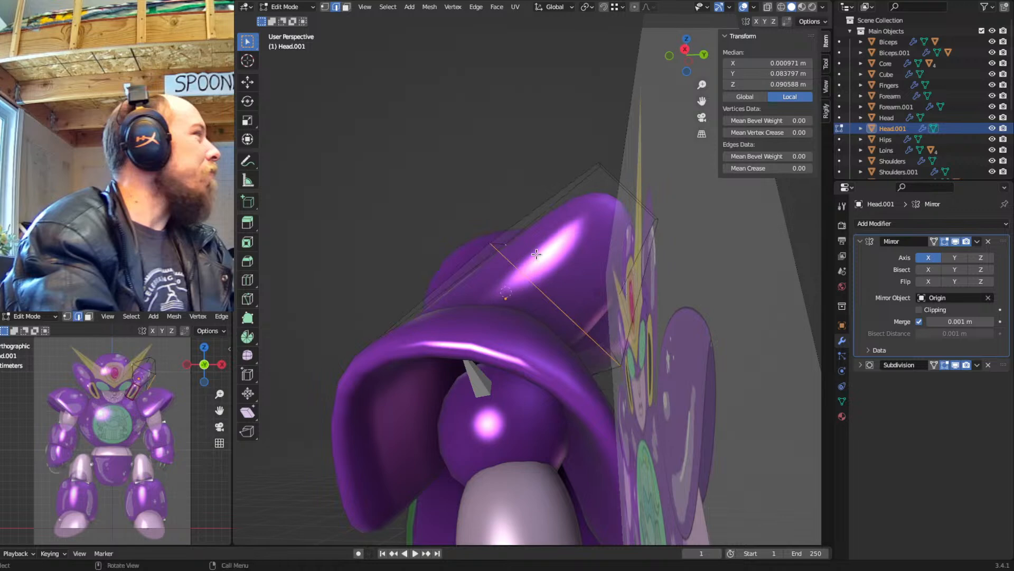
Change the transform pivot point, scale up the fin's middle edges, and return to Object Mode
key("period")
left_click(537, 258)
key("s")
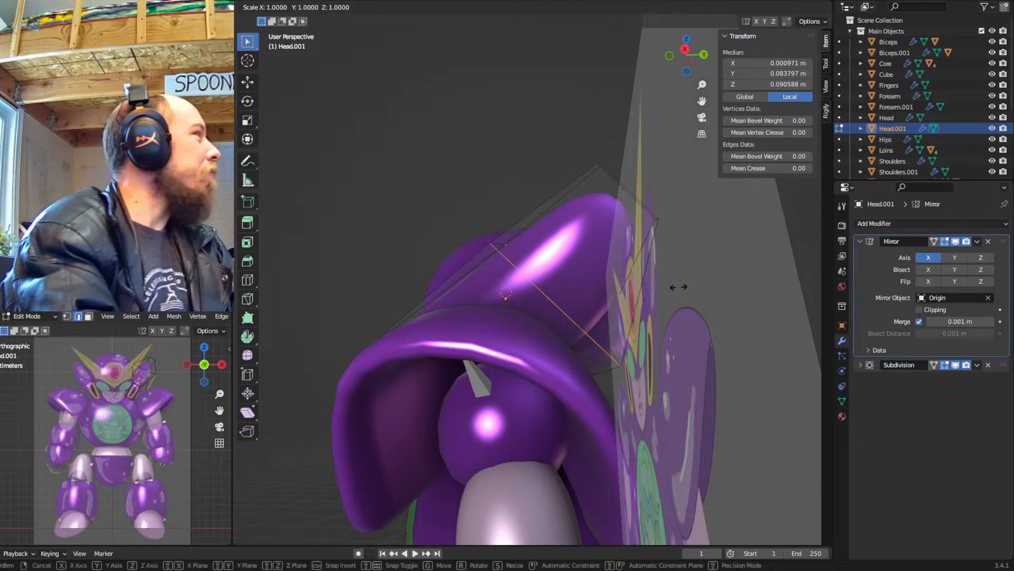
left_click(706, 287)
middle_click_drag(702, 287, 663, 319)
key("Tab")
Rename the fin object as Earblade body
key("KP_1")
scroll(662, 319, "up", 4)
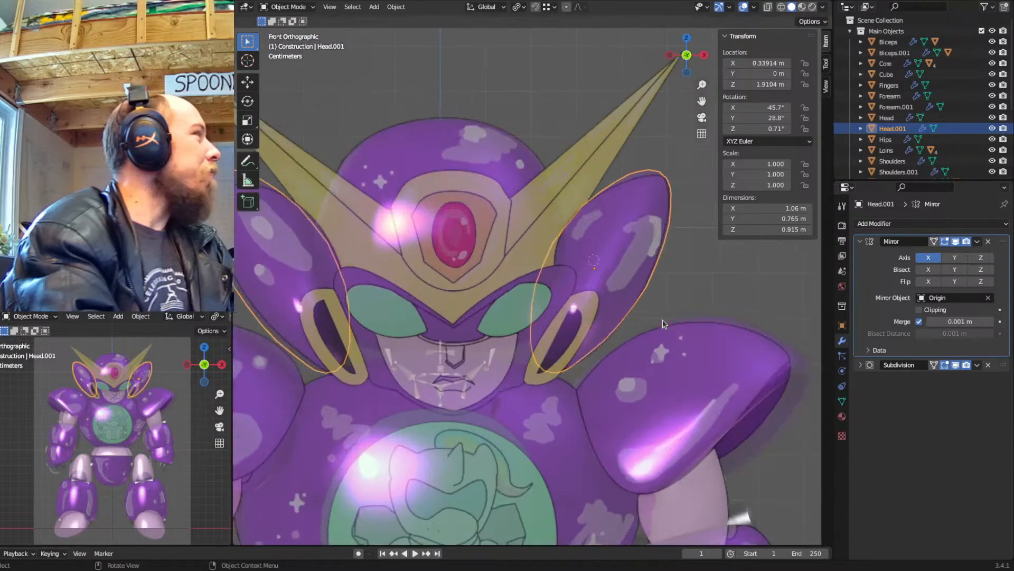
key("F2")
type("Earblade body")
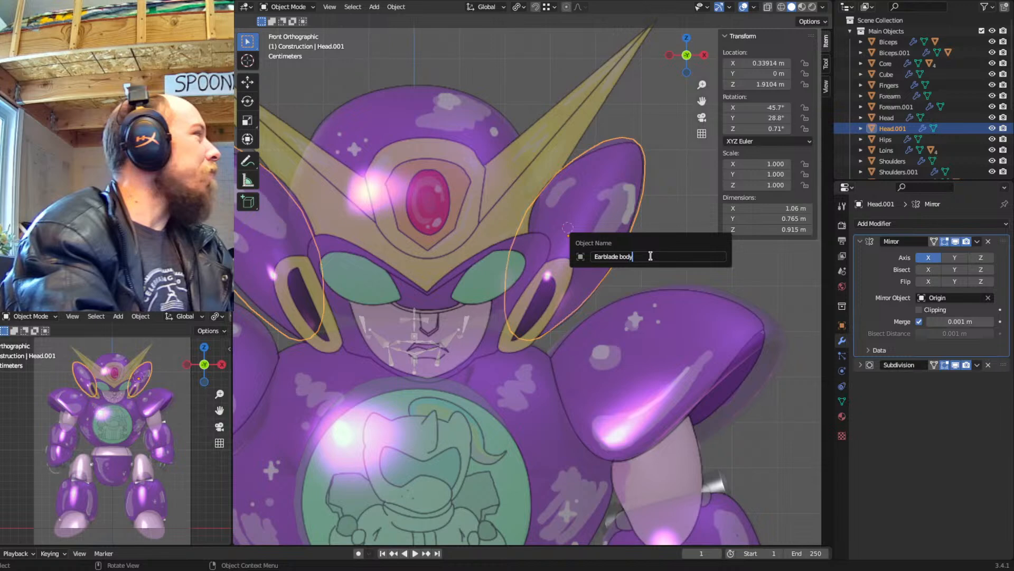
key("Return")
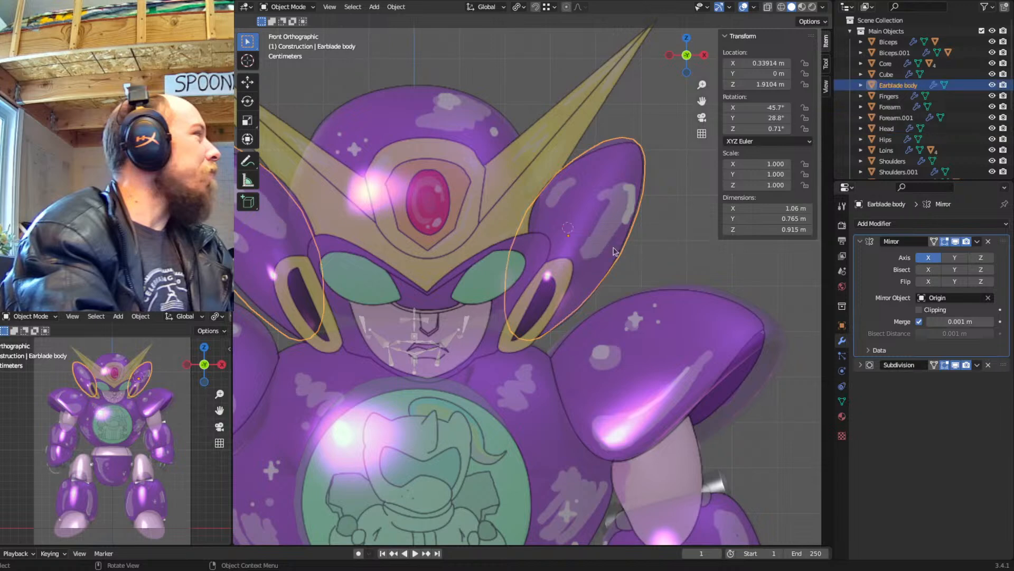
Display the Earblade body's mesh data properties and duplicate the object in place
scroll(583, 261, "down", 2)
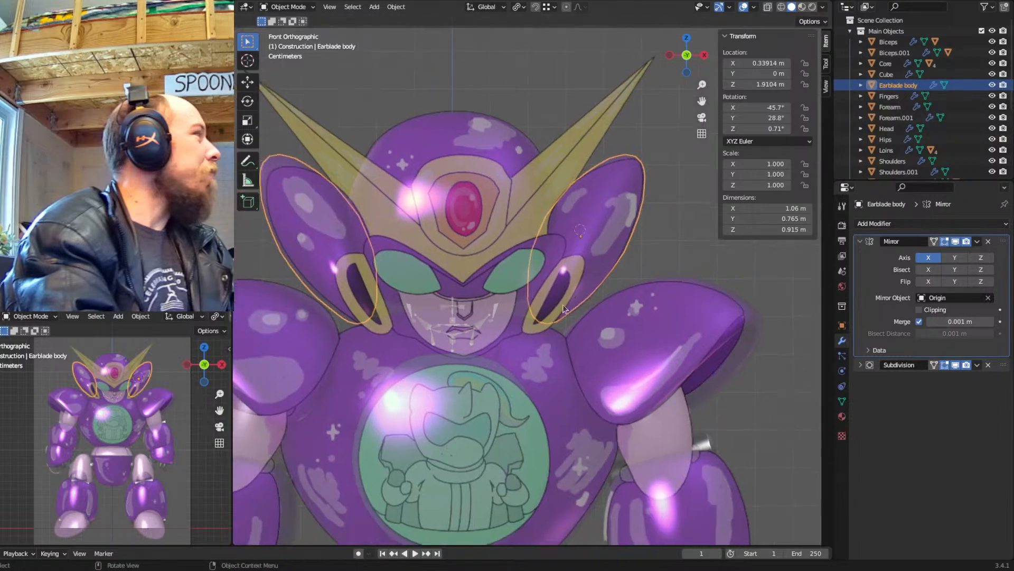
scroll(563, 307, "up", 2)
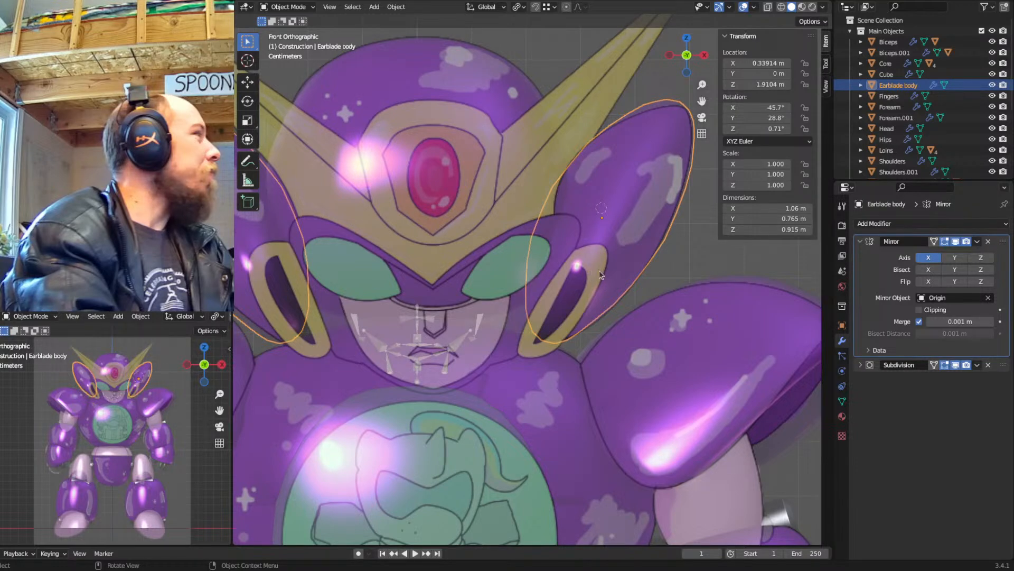
left_click(842, 403)
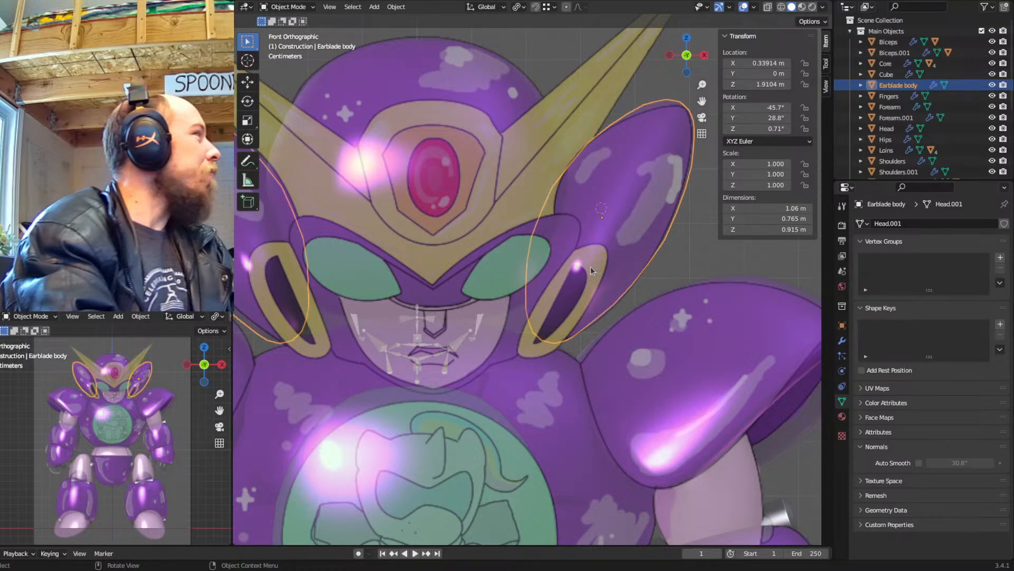
key("shift+d")
right_click(623, 243)
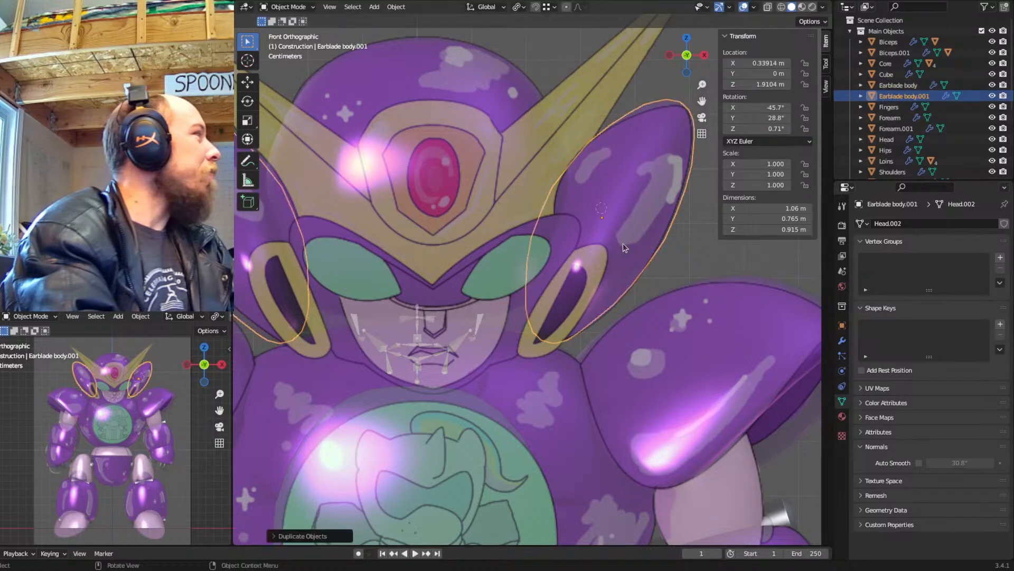
Rename the duplicated ear fin as Earblade Intake Volume
key("F2")
left_click(623, 243)
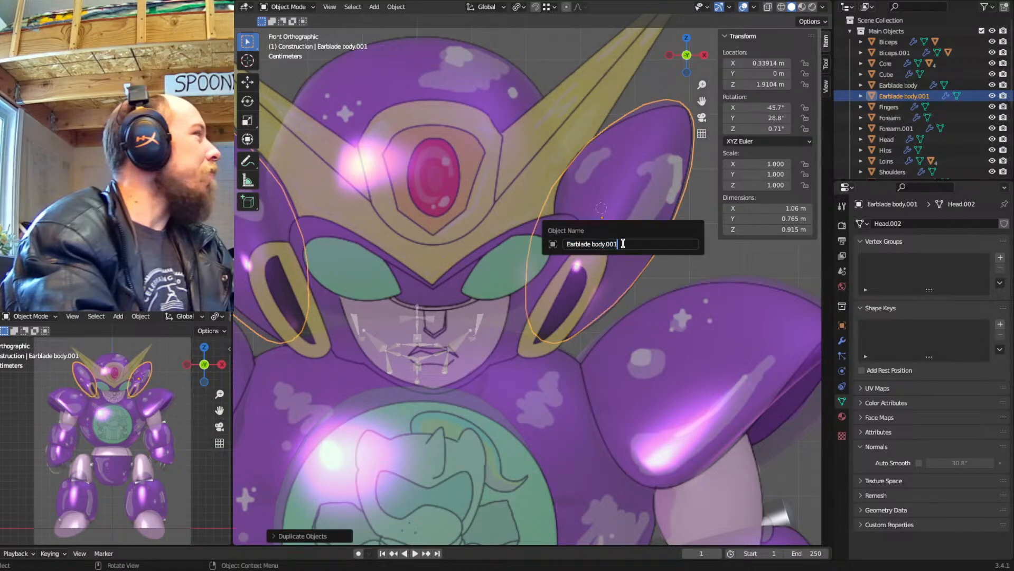
type("In")
type("take Volume")
key("Return")
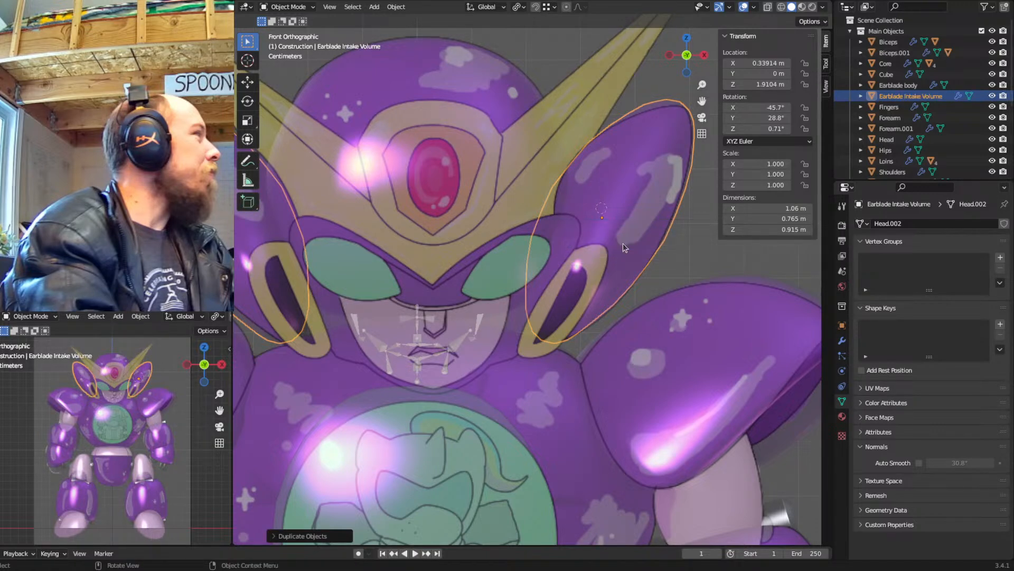
Dissolve the edges at the upper outer tip of the Earblade Intake Volume mesh and return to Object Mode
middle_click_drag(653, 253, 568, 264)
key("Tab")
scroll(614, 258, "down", 3)
key("shift+z")
left_click_drag(668, 168, 621, 235)
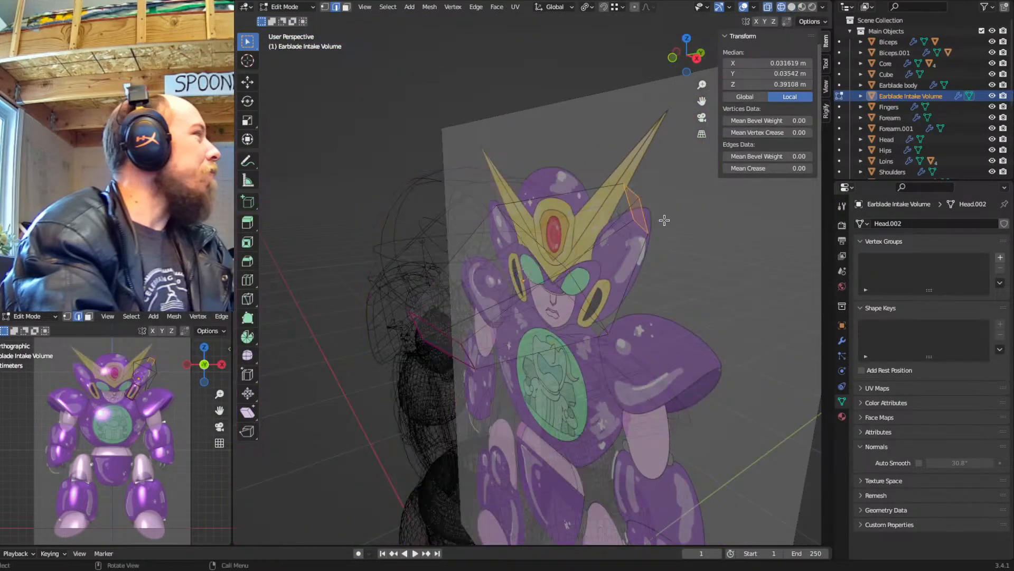
key("ctrl+x")
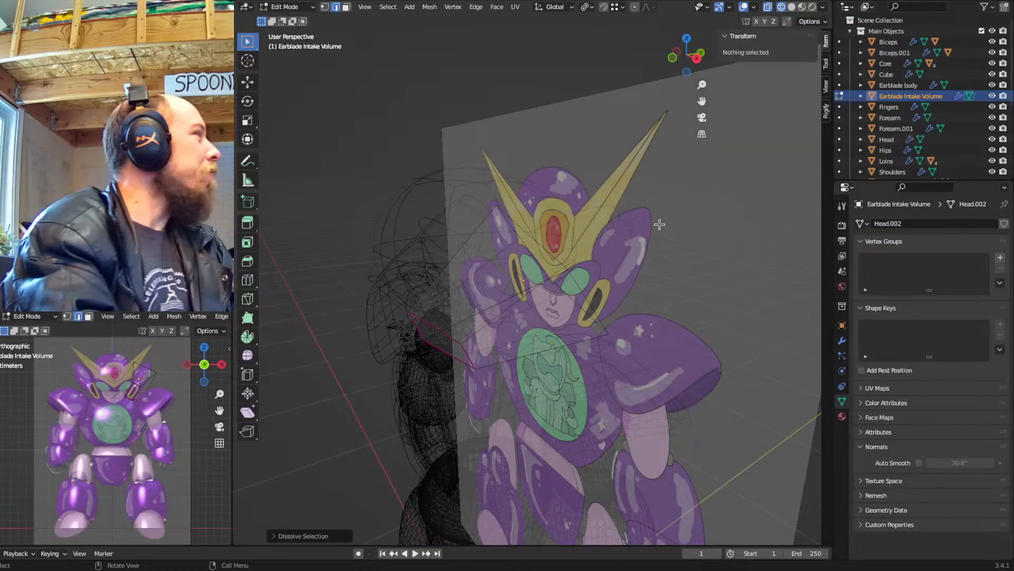
key("shift+z")
scroll(589, 274, "up", 5)
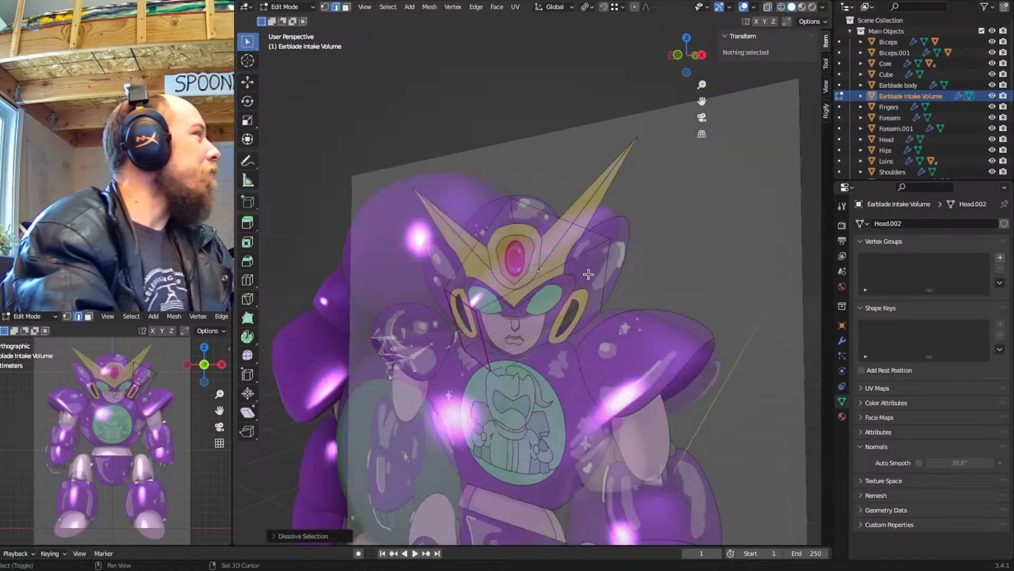
middle_click_drag(588, 275, 535, 313)
key("Tab")
Move the Earblade Intake Volume along its local Z axis to about X 0.331, Y -0.018, Z 1.895 m
scroll(534, 313, "up", 2)
key("g")
key("z")
key("z")
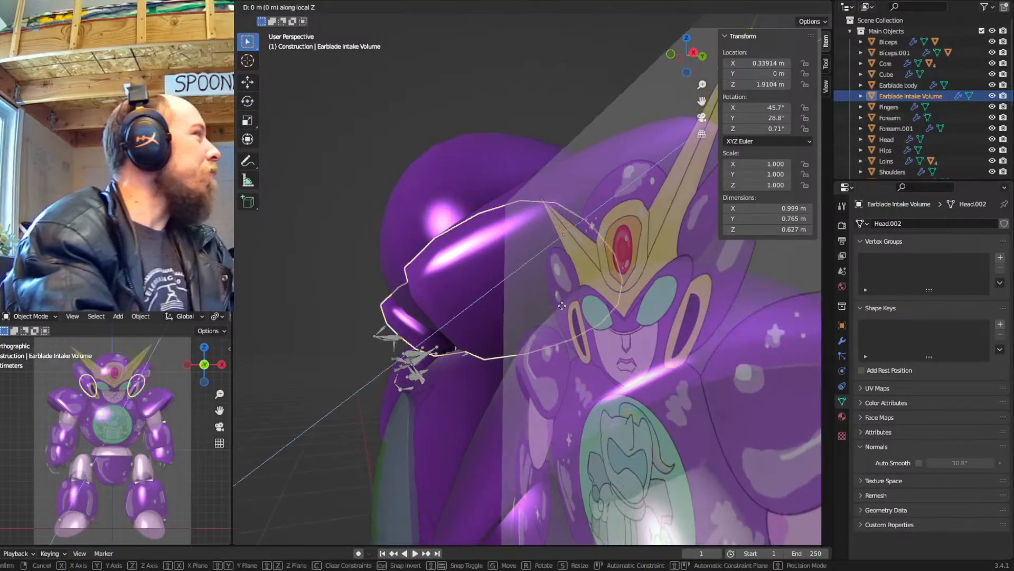
left_click(485, 350)
key("shift+z")
mouse_move(515, 324)
middle_mouse_down()
mouse_move(527, 318)
mouse_move(511, 305)
middle_mouse_up()
key("g")
key("z")
key("z")
left_click(483, 311)
key("shift+z")
middle_click_drag(525, 288, 661, 296)
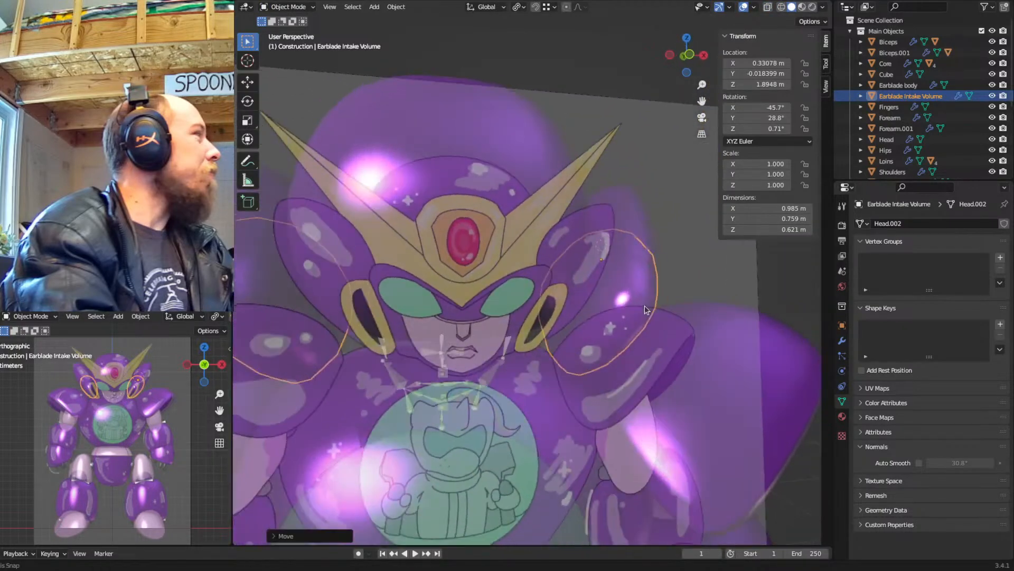
Raise the intake volume's Subdivision viewport level to 3 and move the object to the Construction collection
left_click(842, 341)
left_click(860, 364)
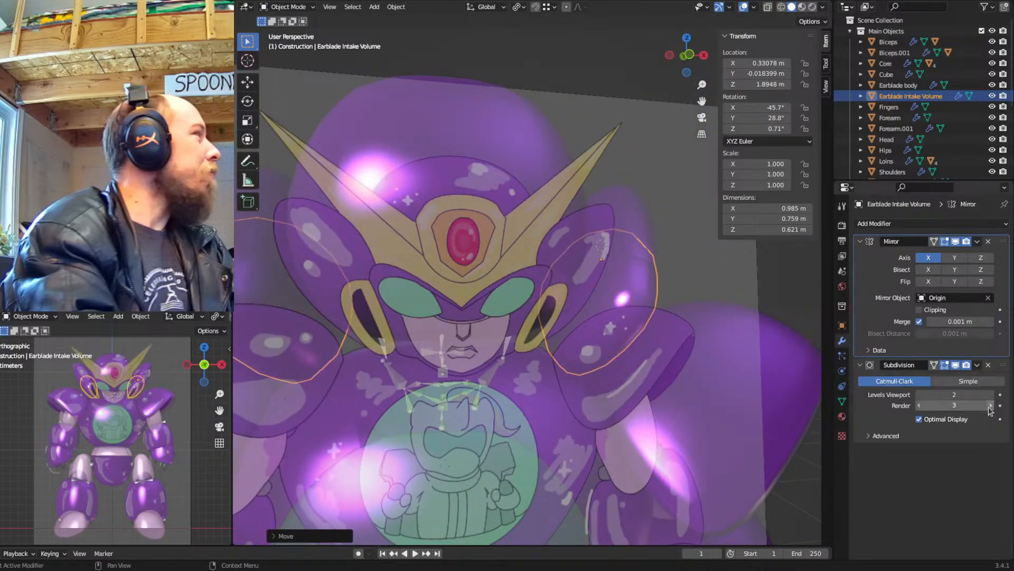
middle_click_drag(655, 329, 504, 333)
key("m")
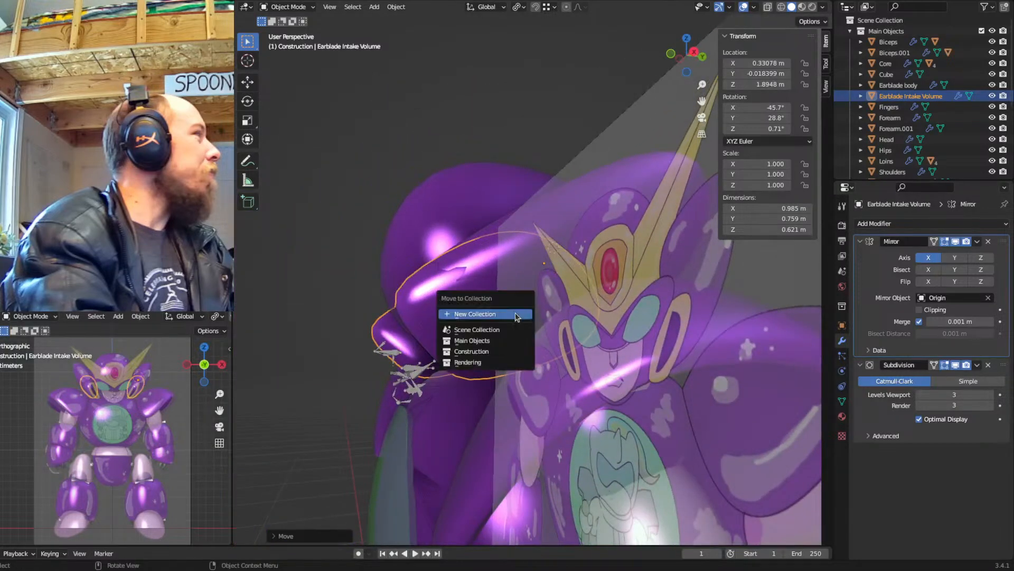
left_click(482, 352)
middle_click_drag(500, 320, 508, 318)
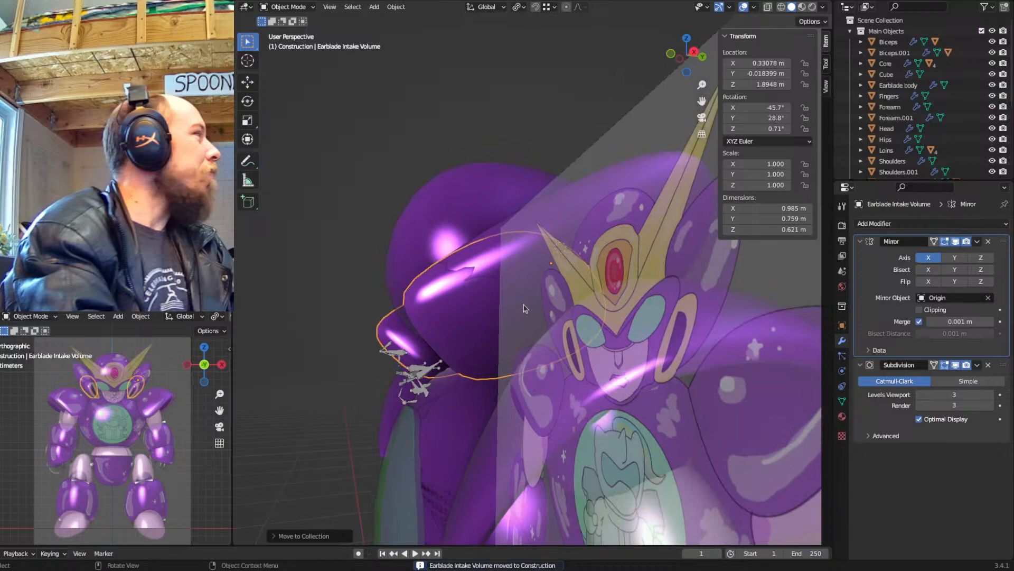
middle_click_drag(492, 321, 516, 300)
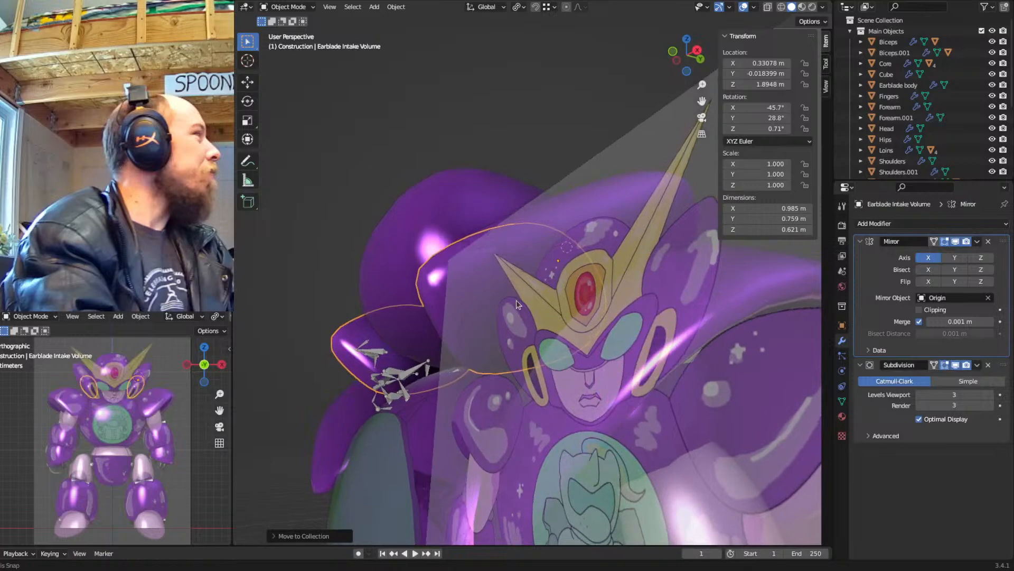
Snap the 3D cursor to the intake volume's origin and add a plane mesh there
right_click(558, 260, "shift")
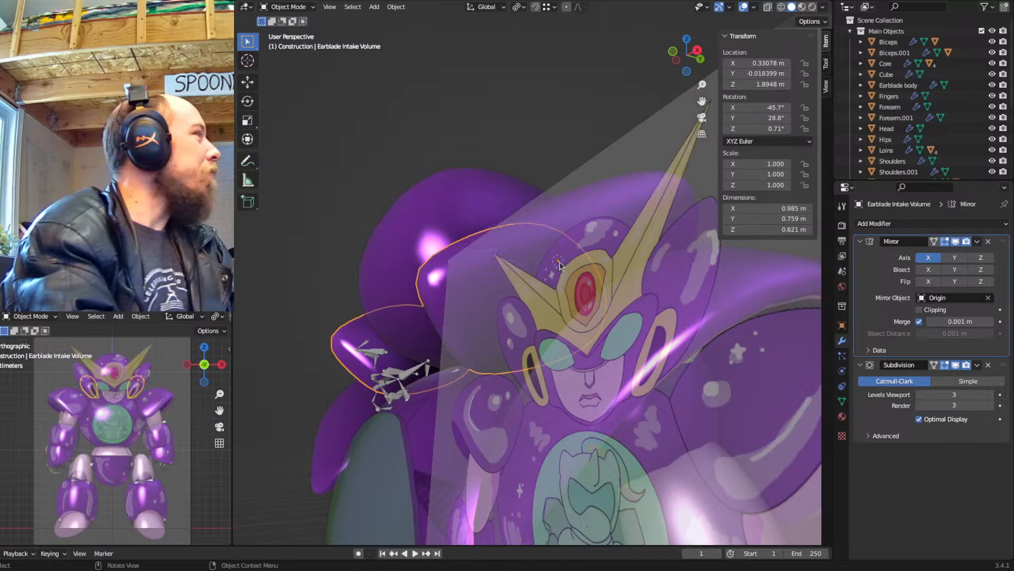
key("shift+a")
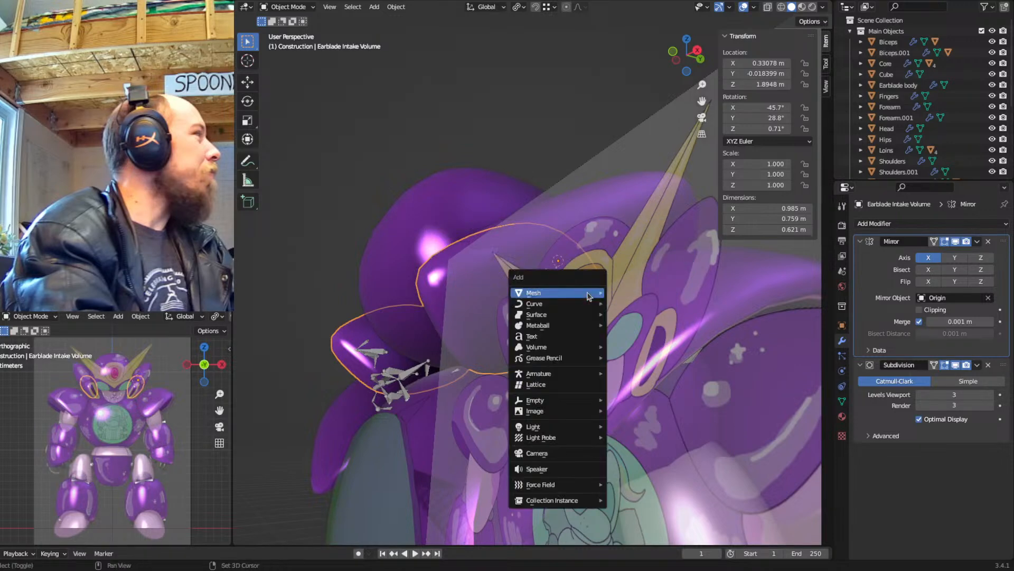
mouse_move(588, 296)
left_click(635, 298)
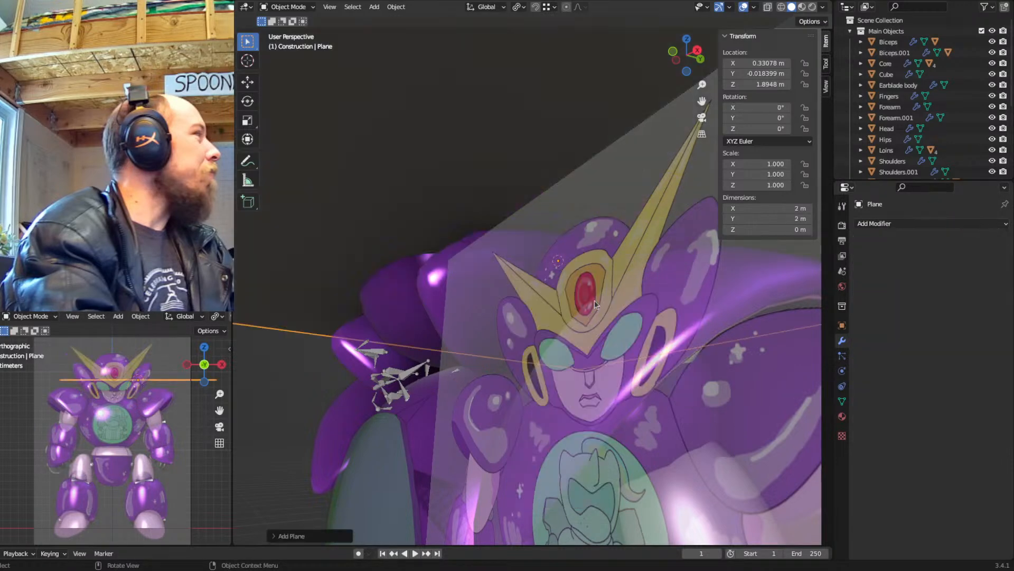
key("KP_1")
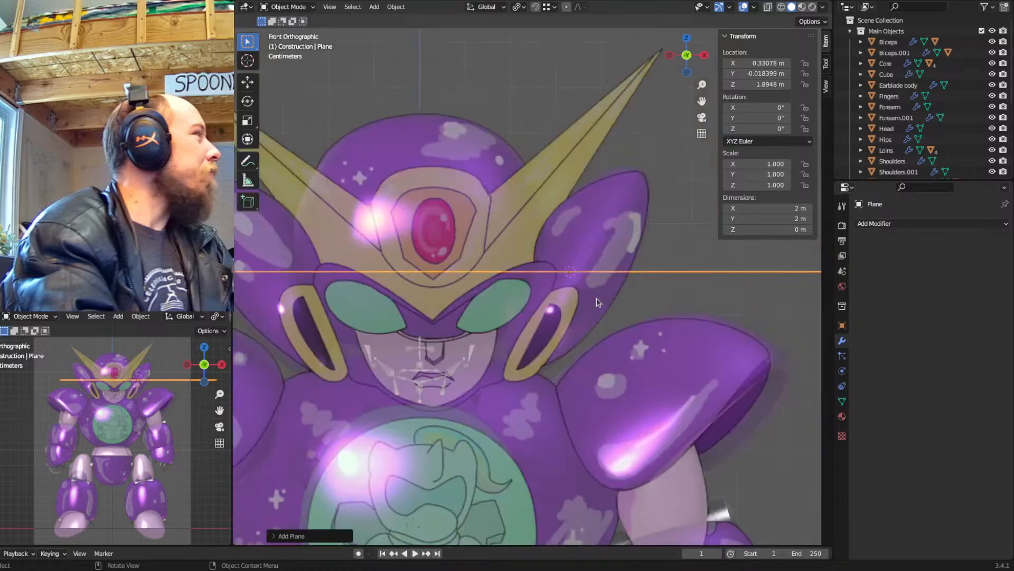
Make Earblade body the active object alongside the plane and copy its full rotation to the plane
middle_click_drag(598, 302, 554, 296)
left_click(511, 290)
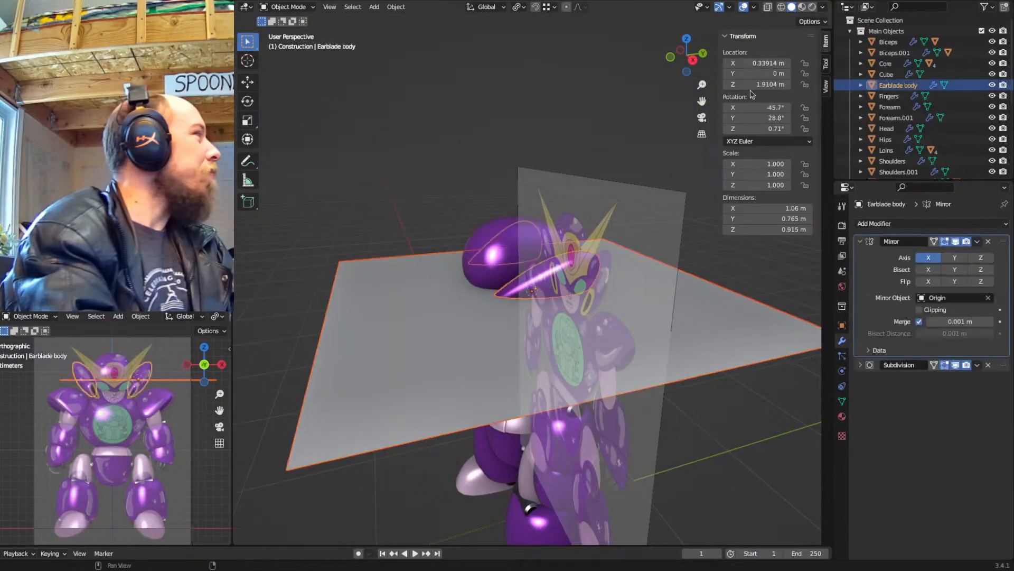
right_click(745, 108)
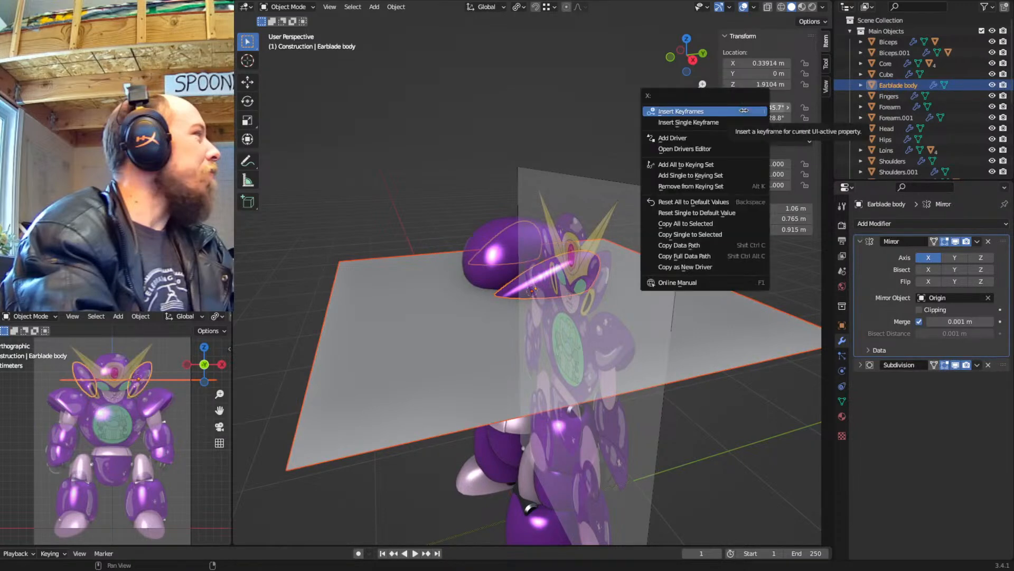
key("c")
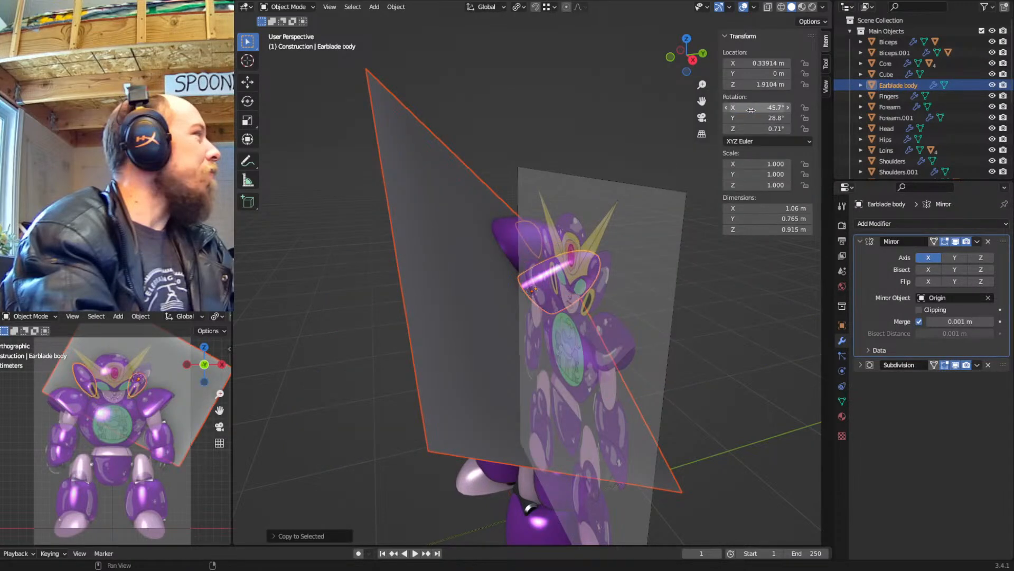
In Edit Mode with a changed pivot point, rotate both selected meshes 90 degrees about local X and scale them to about 0.32
middle_click_drag(522, 413, 563, 356)
scroll(559, 360, "up", 2)
key("Tab")
scroll(564, 357, "down", 3)
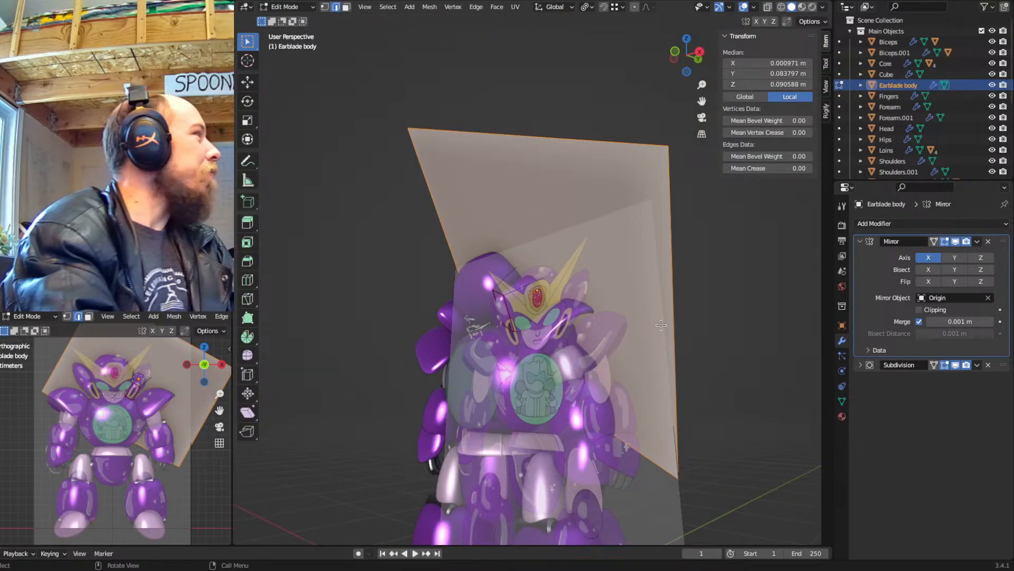
key("period")
key("6")
key("r")
key("x")
key("x")
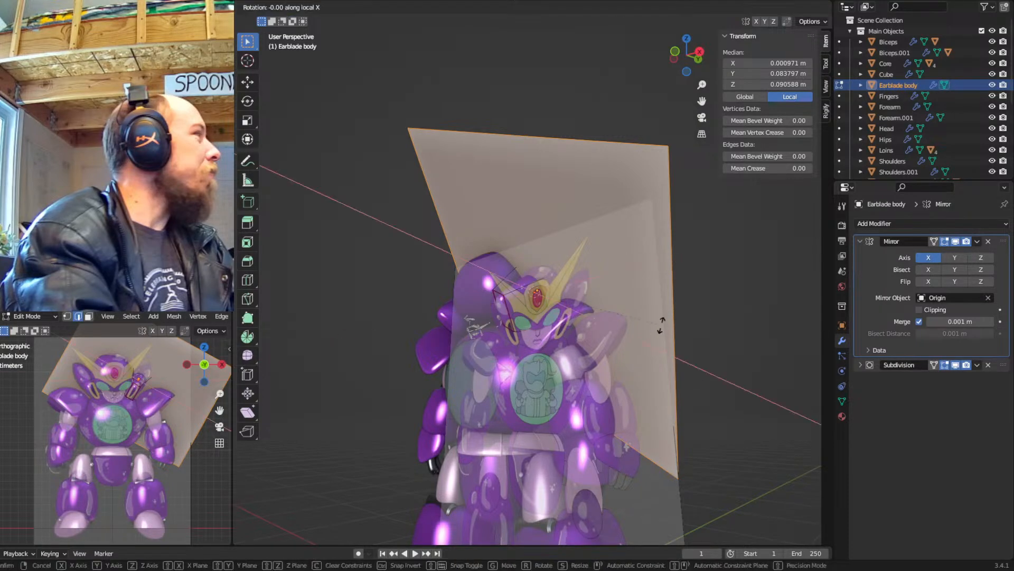
type("90")
key("Return")
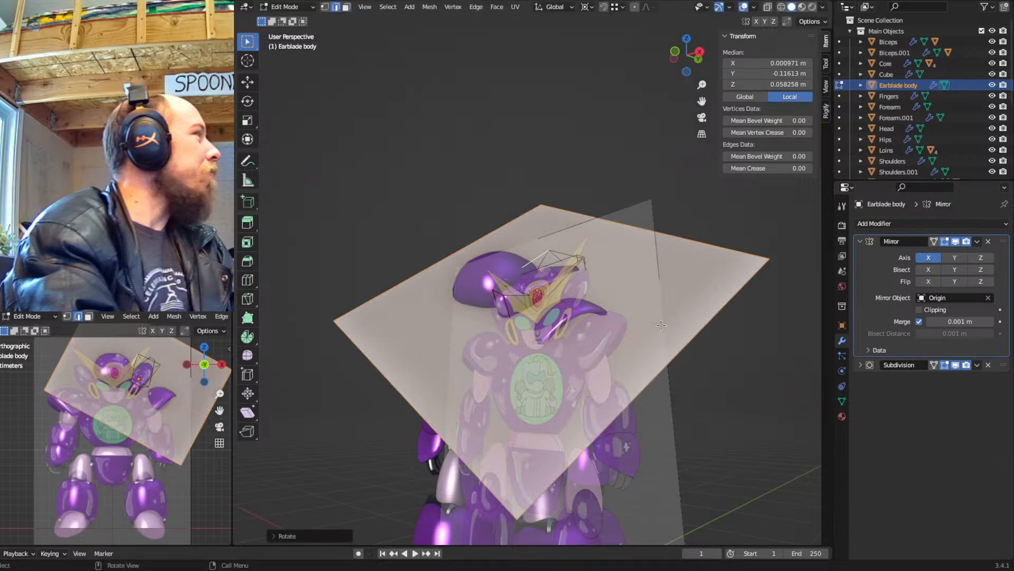
key("s")
left_click(570, 316)
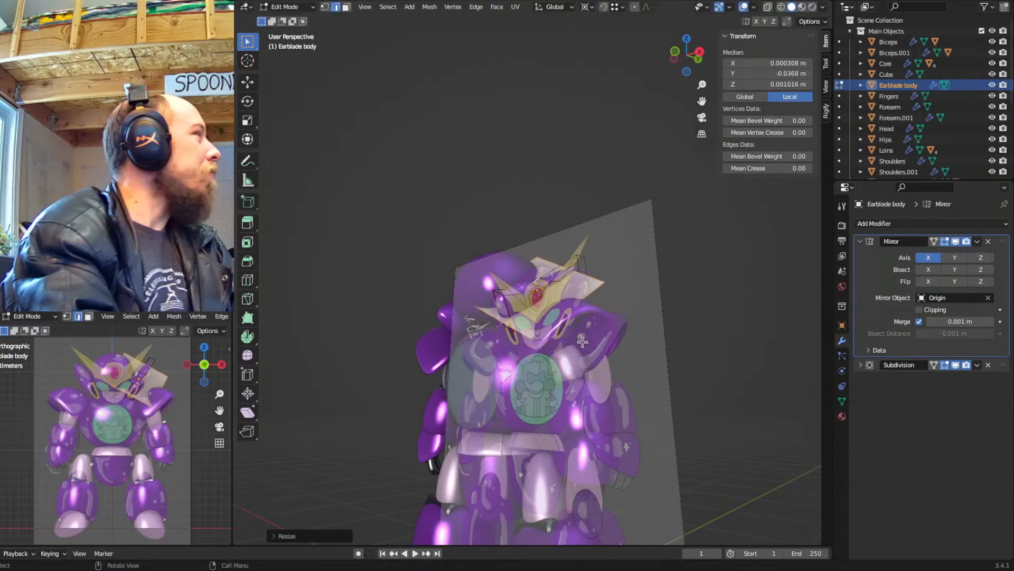
Slide the plane's upper edge down to about -0.14 m on its local Z axis
middle_click_drag(570, 316, 578, 317)
left_click(583, 279)
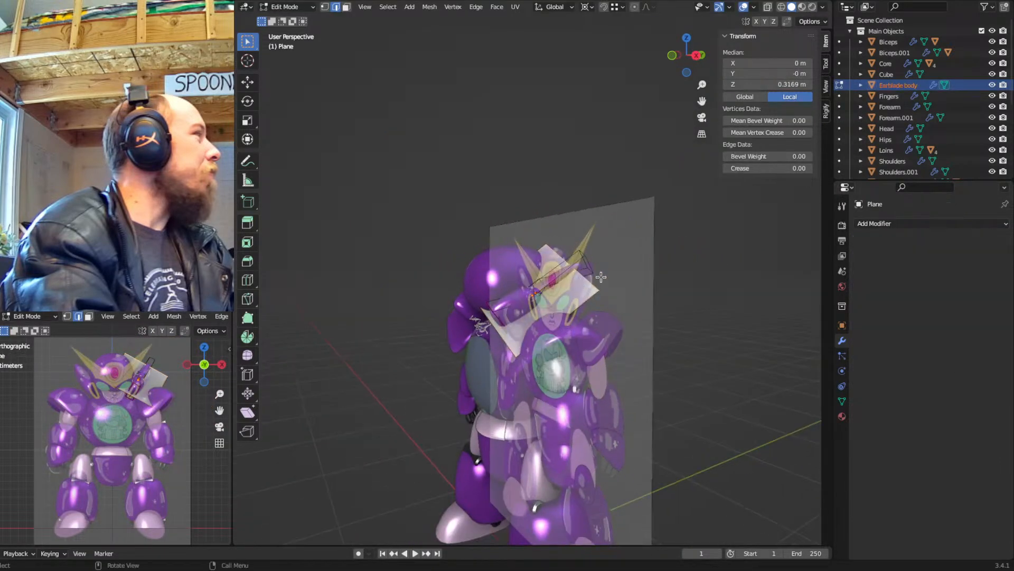
key("g")
key("g")
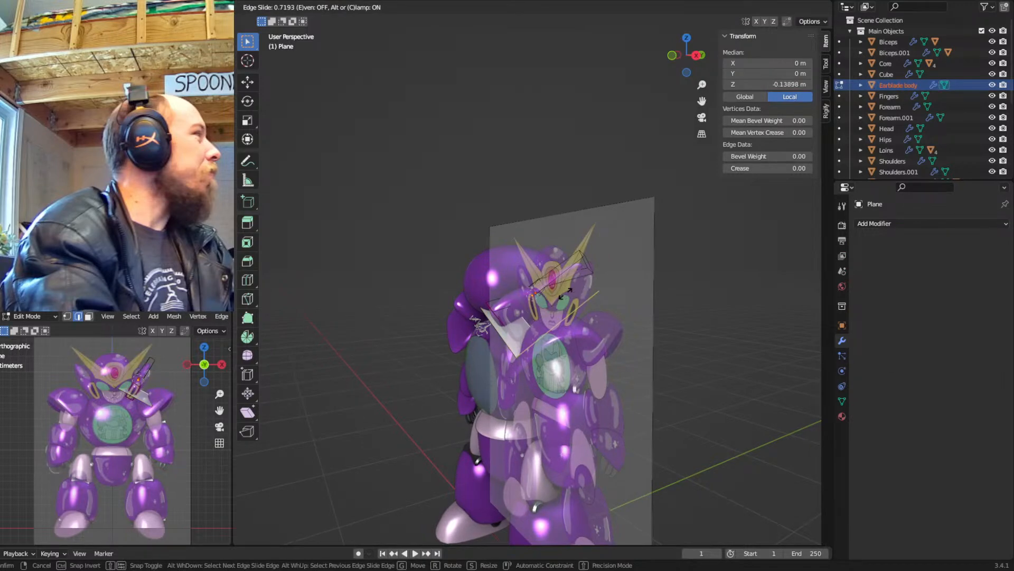
left_click(566, 294)
Slide the plane's lower edge outward with clamping off to about -0.41 m on its local Z axis
left_click(497, 330)
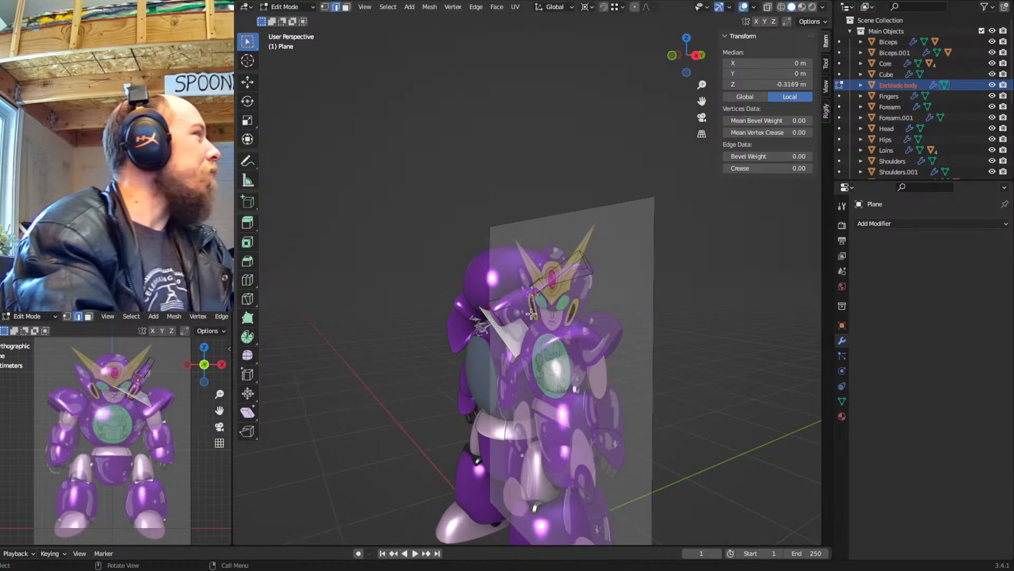
key("g")
key("g")
key("c")
left_click(505, 334)
middle_click_drag(505, 334, 561, 328)
Leave the shared editing of both objects and open only the plane in Edit Mode
scroll(577, 297, "up", 3)
key("a")
key("Tab")
left_click(569, 336)
key("Tab")
left_click(555, 336)
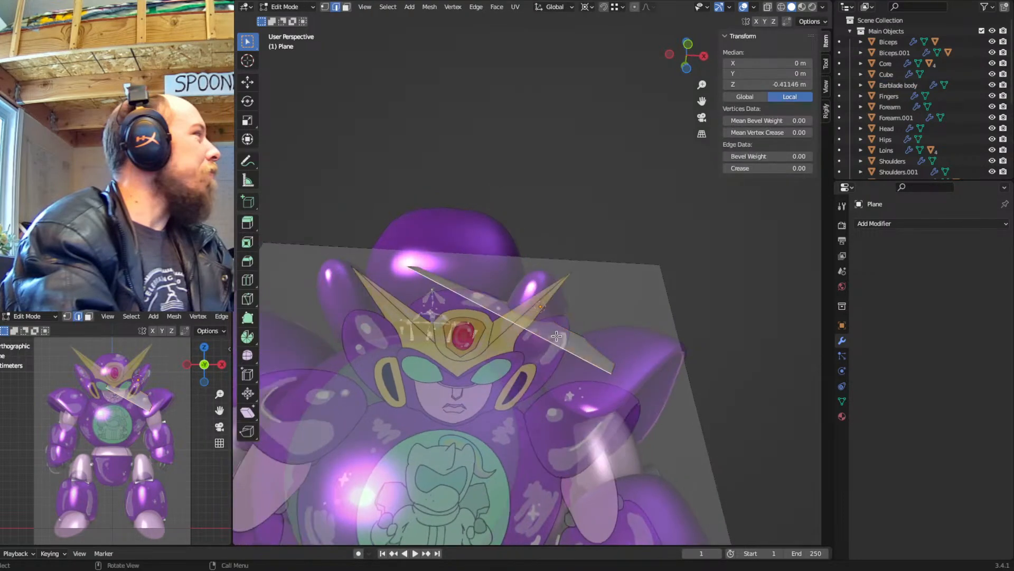
Move the whole plane mesh about 0.14 m along its local Y axis and return to Object Mode
key("alt+a")
key("a")
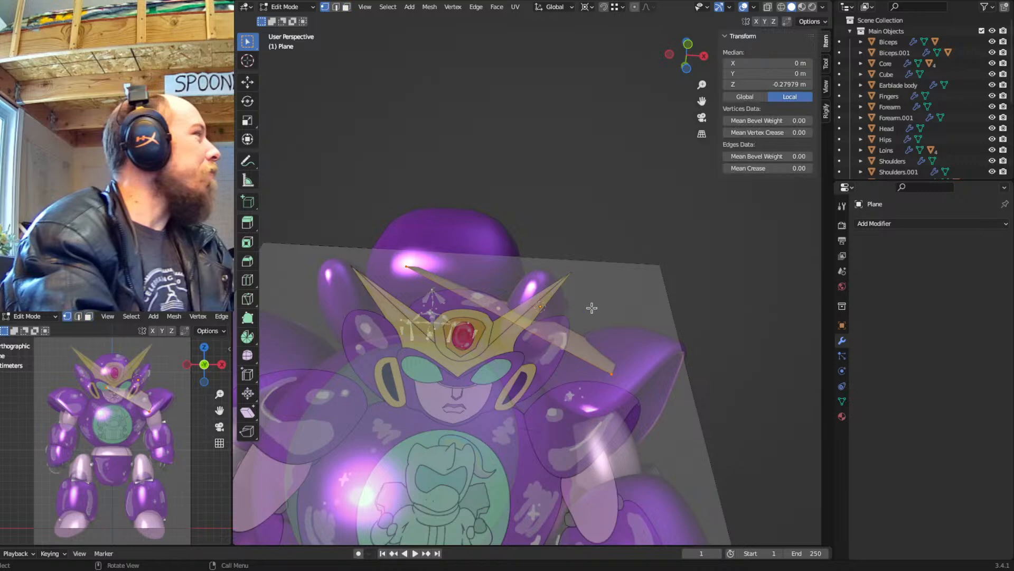
key("g")
key("z")
key("z")
key("y")
key("y")
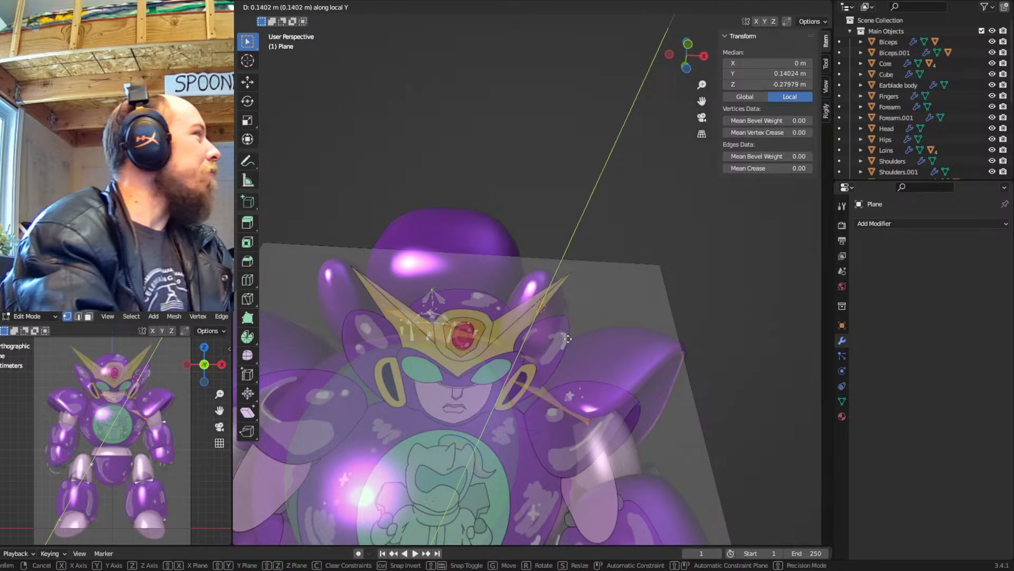
left_click(568, 339)
middle_click_drag(573, 342, 593, 342)
key("Tab")
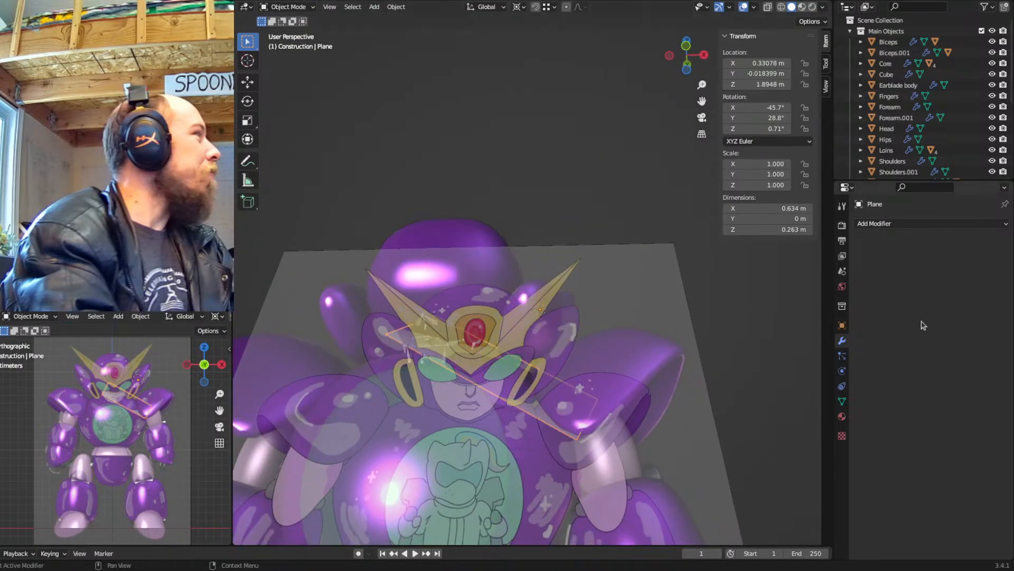
Add an Array modifier to the plane, with relative offset disabled and constant offset enabled
left_click(887, 225)
left_click(807, 257)
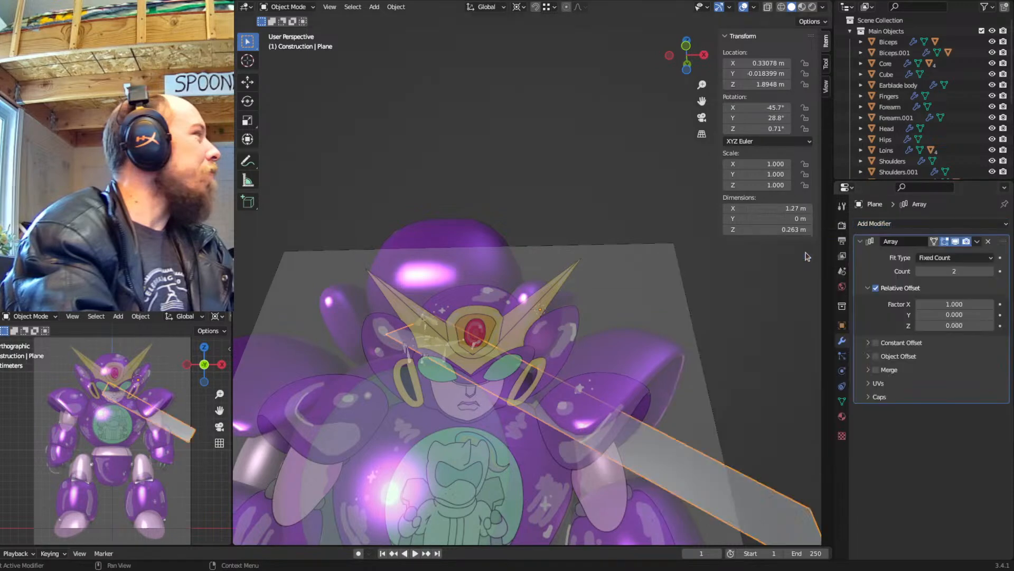
left_click(877, 288)
left_click(868, 289)
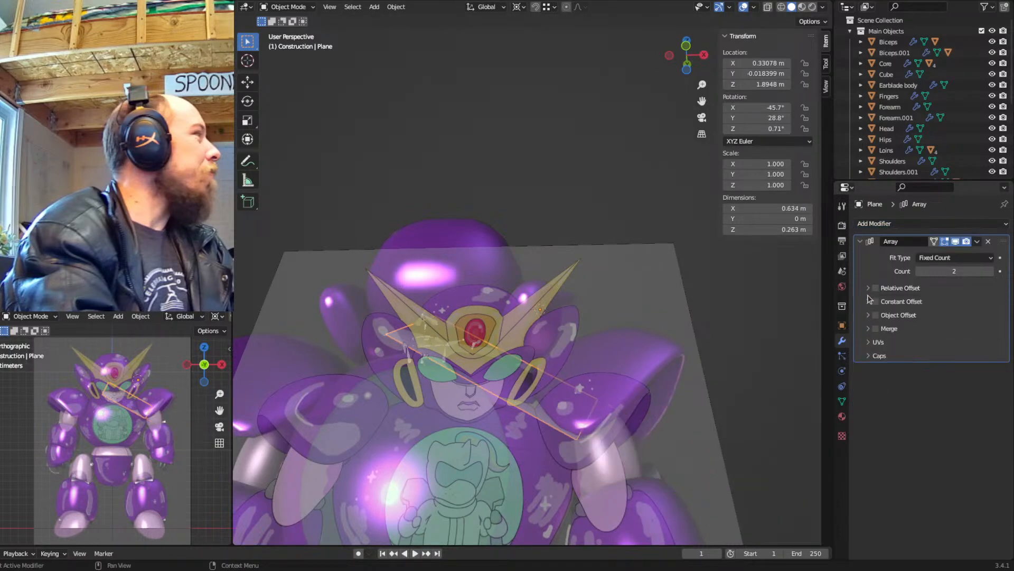
left_click(868, 301)
left_click(876, 301)
Set the array's constant offset to 0 m in X and 1 m in Y
left_click(949, 317)
type("0")
key("Tab")
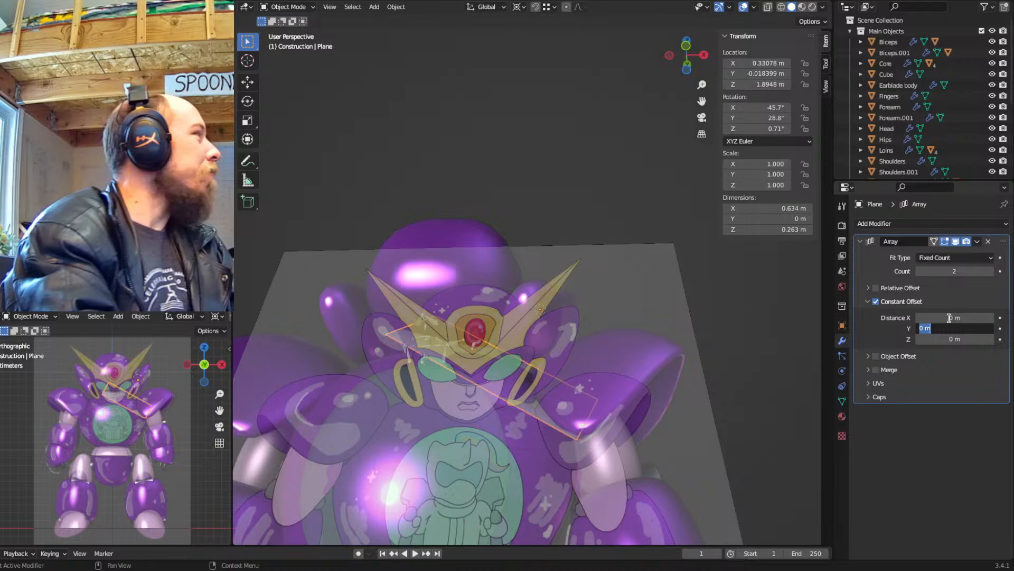
type("1")
key("Return")
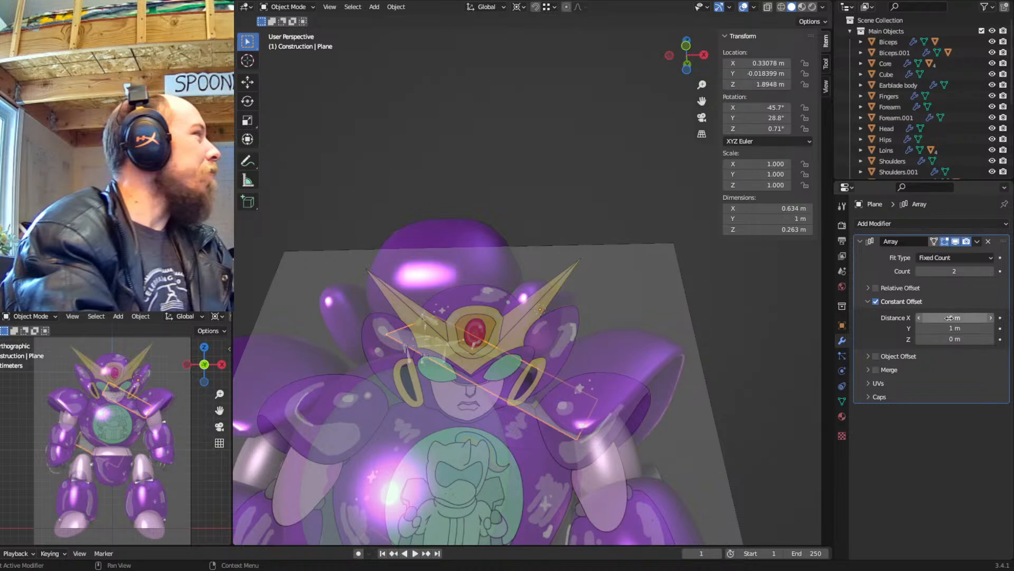
middle_click_drag(531, 369, 584, 388)
scroll(584, 388, "up", 4)
Set the array's constant Y offset to 0.1 m and reduce it further to about 0.018 m
left_click(964, 330)
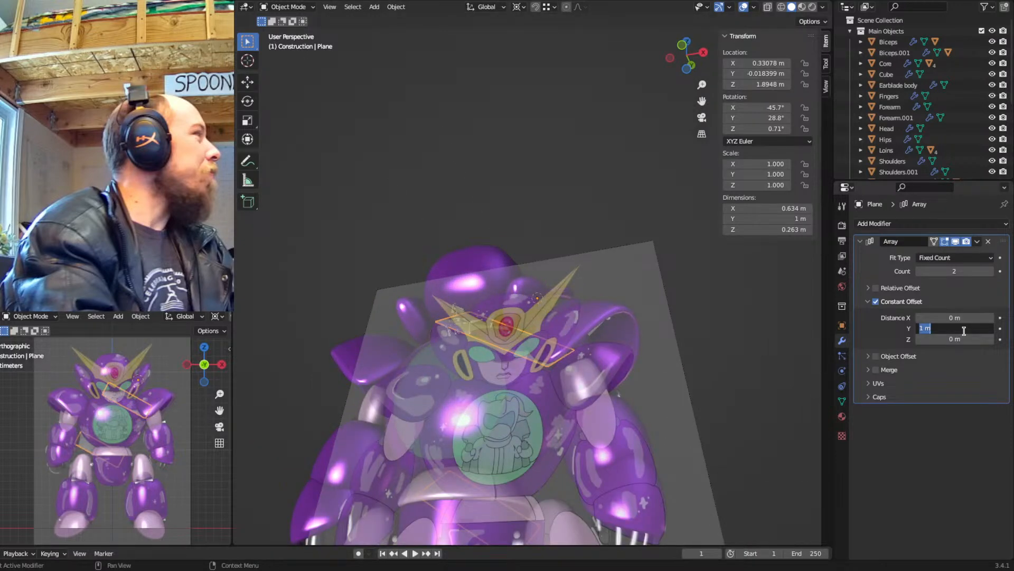
type("0.1")
key("Return")
left_click_drag(964, 330, 946, 330)
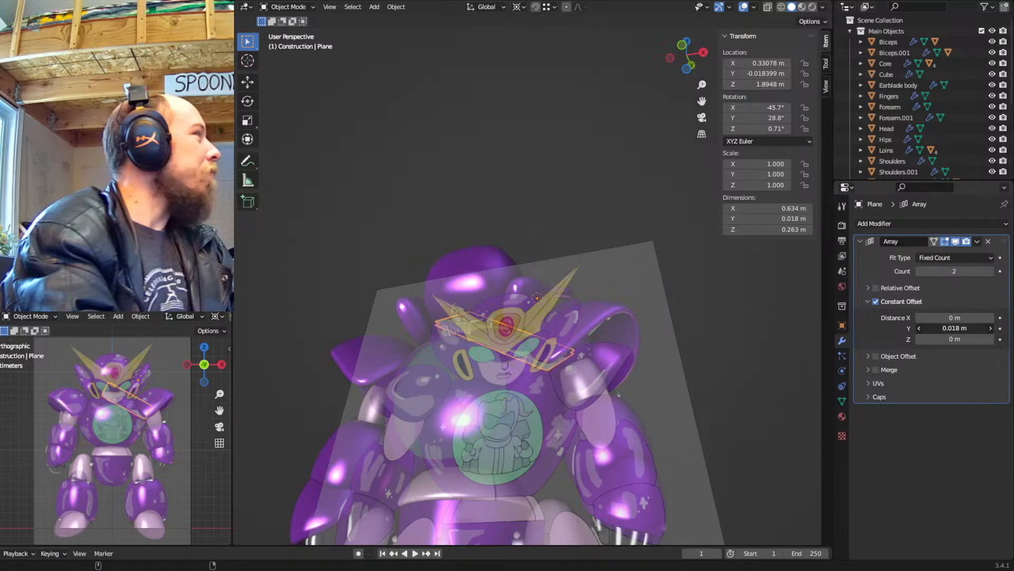
Set the plane array's constant Y offset to 0.031 m and its count to 5
left_click_drag(945, 330, 953, 330)
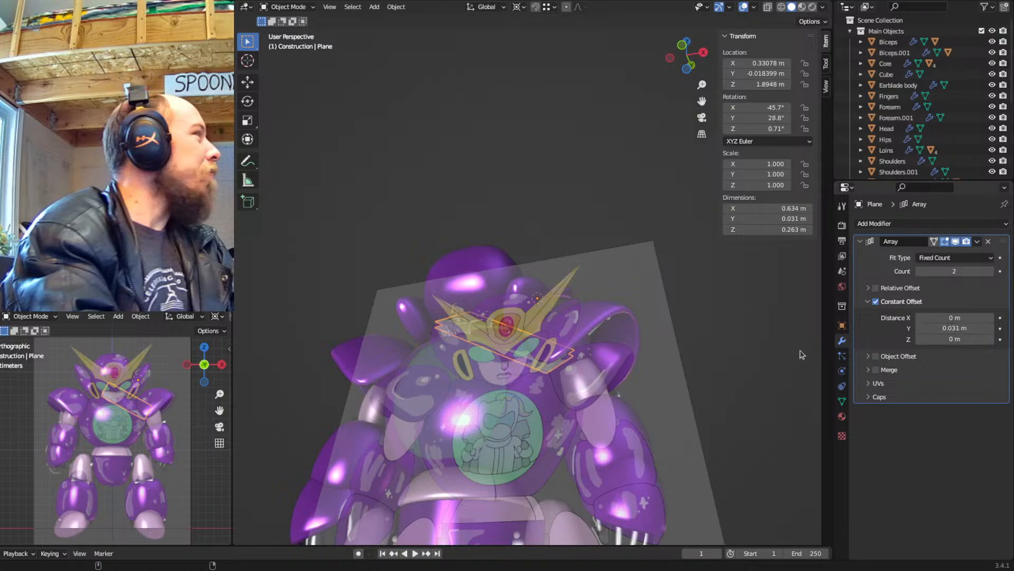
scroll(670, 467, "up", 2)
middle_click_drag(668, 338, 688, 301, "shift")
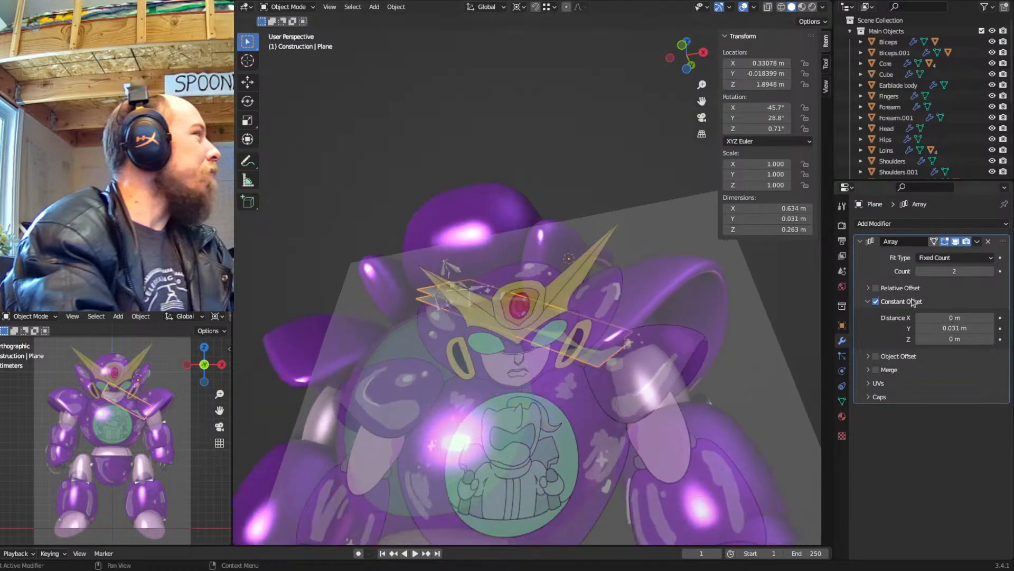
left_click(991, 271)
left_click(991, 272)
left_click(991, 272)
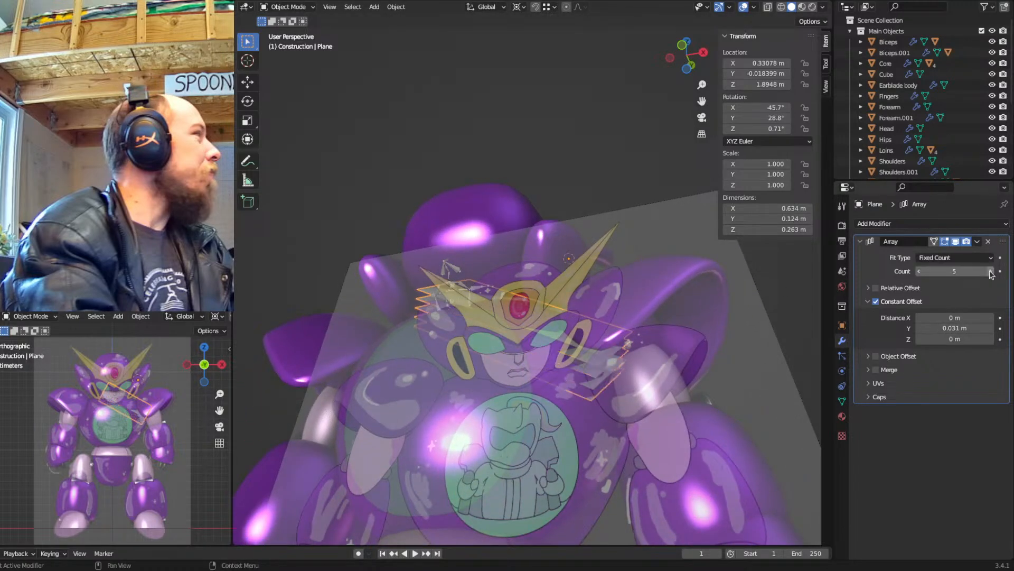
In Edit Mode, move the plane mesh about 0.19 m in the negative direction along its local Y axis
middle_click_drag(533, 305, 579, 338)
key("Tab")
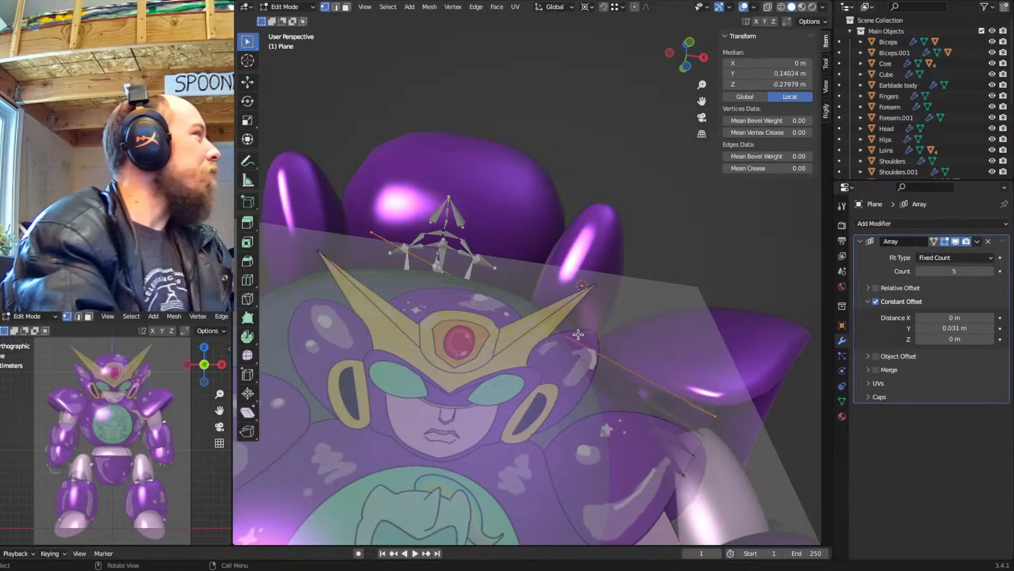
key("g")
key("y")
key("y")
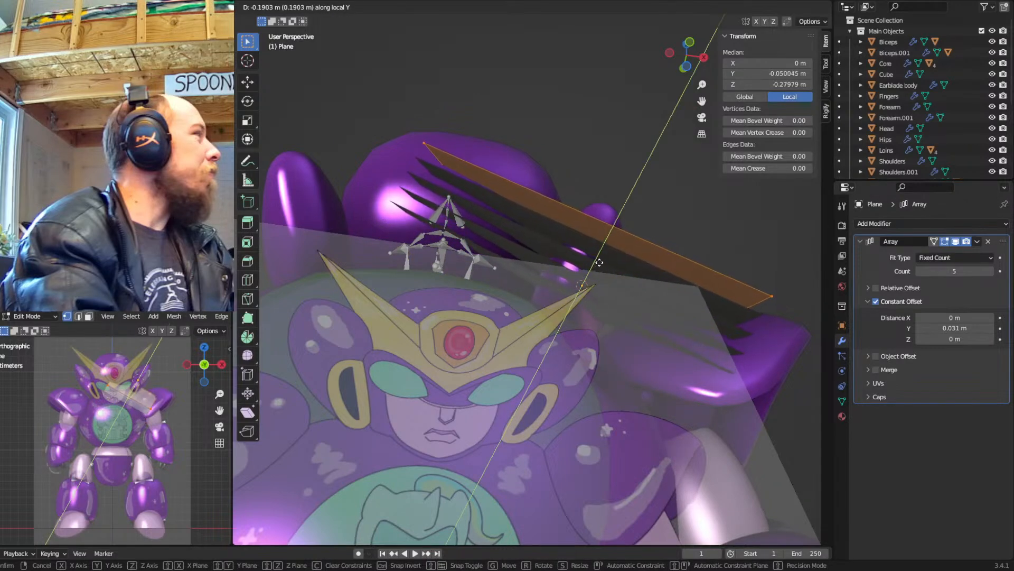
left_click(604, 252)
middle_click_drag(604, 252, 607, 258)
Fine-tune the plane mesh's position along its local Y axis and return to Object Mode
key("g")
key("y")
key("y")
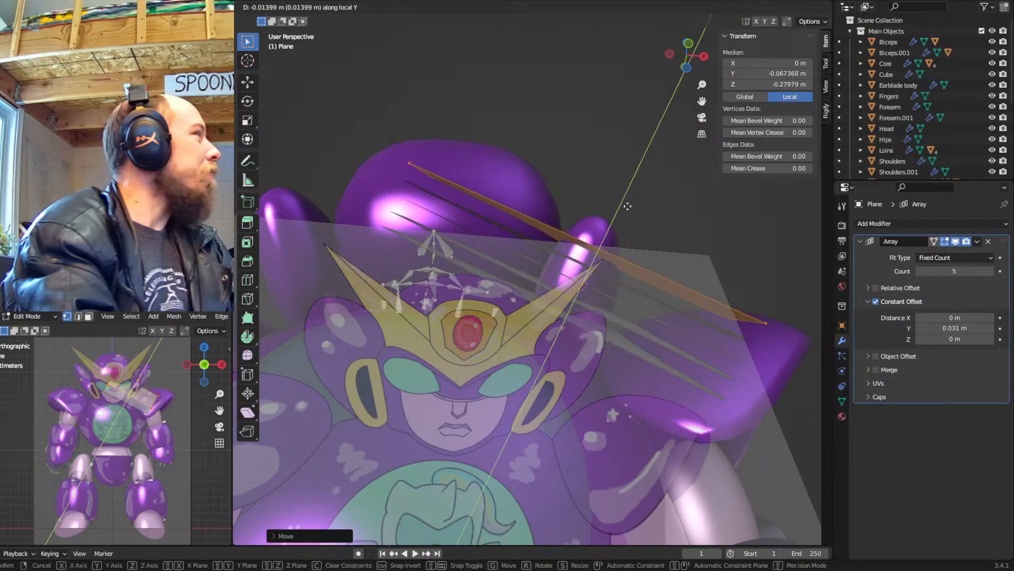
left_click(608, 239)
middle_click_drag(607, 242, 626, 238)
key("Tab")
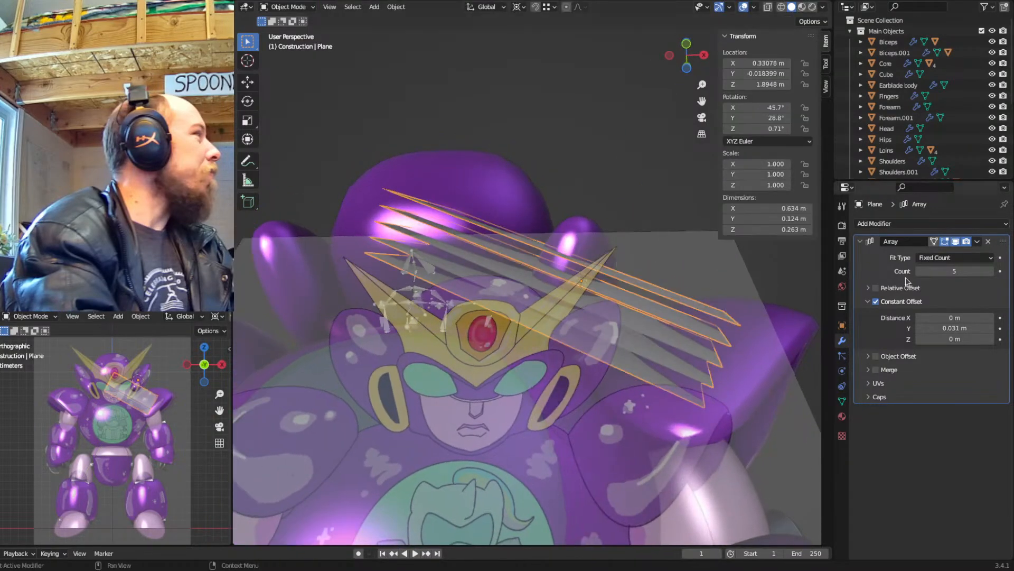
Add a Solidify modifier to the arrayed plane with offset 0 and thickness 0.015 m
left_click(861, 242)
left_click(874, 224)
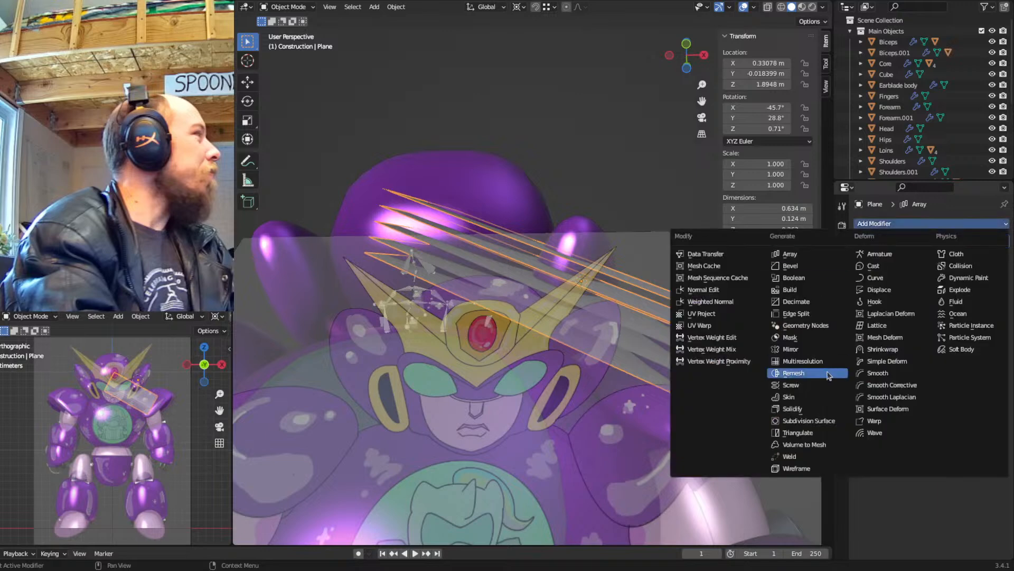
left_click(807, 410)
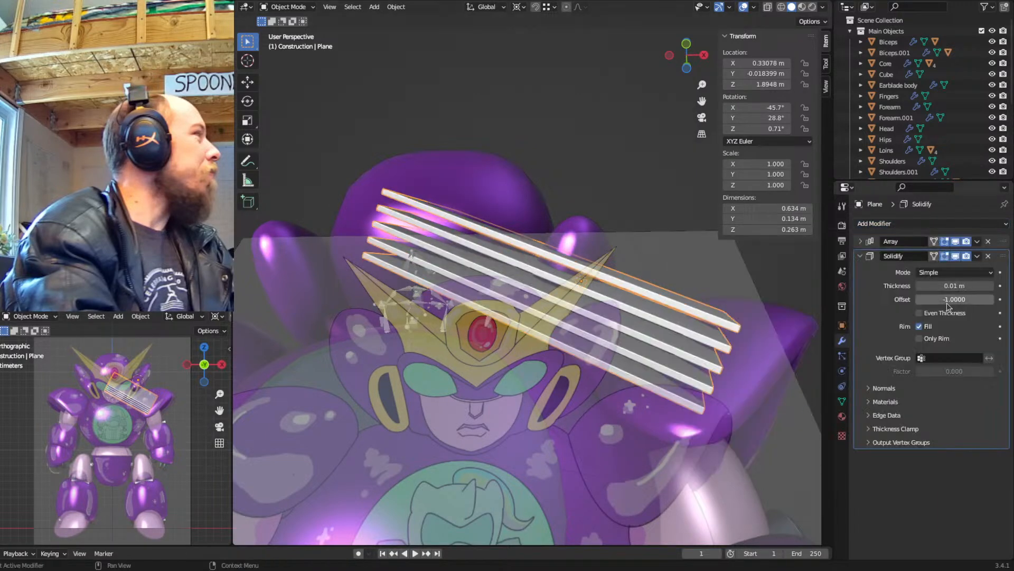
type("0")
key("Return")
left_click_drag(951, 285, 965, 285)
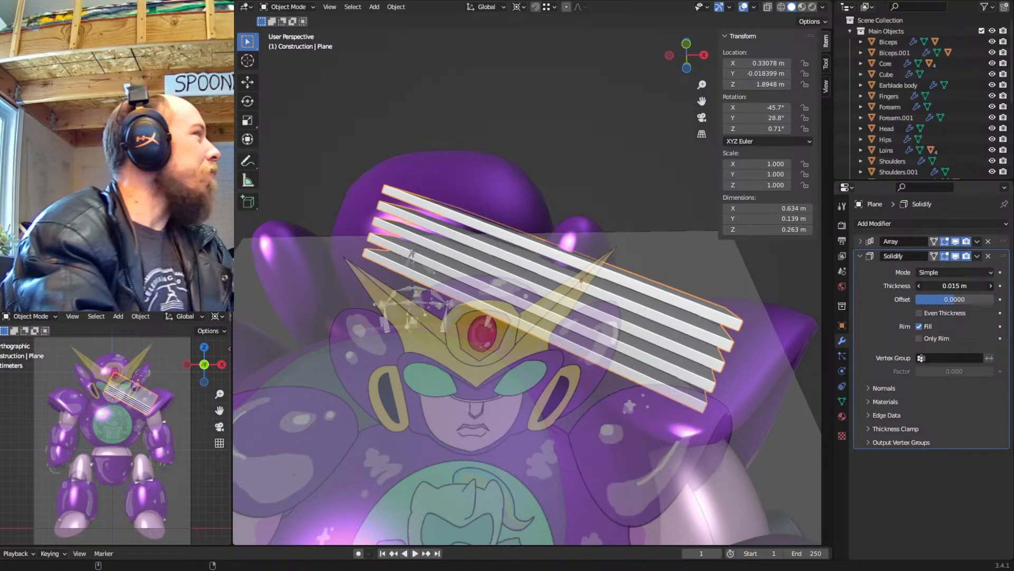
Add a Boolean modifier to the plane set to Intersect, with Earblade Intake Volume as its object
left_click(860, 242)
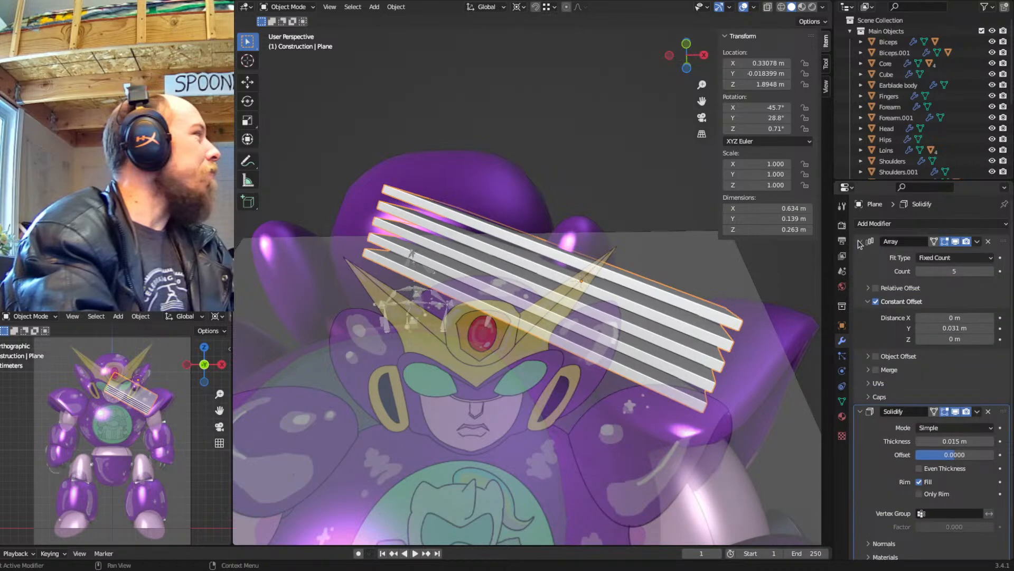
left_click(860, 242)
middle_click_drag(568, 273, 548, 254)
left_click(861, 256)
left_click(880, 224)
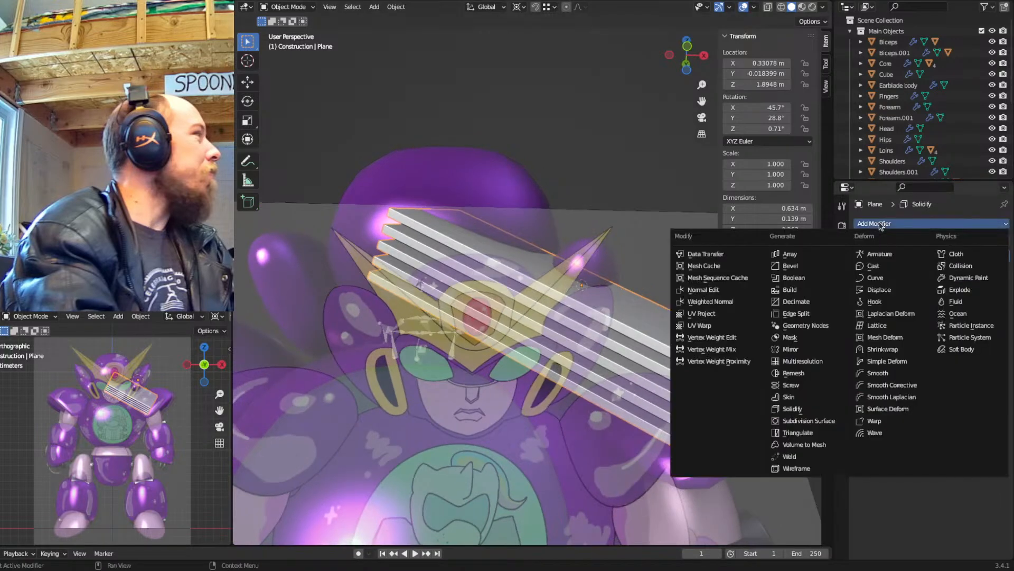
left_click(811, 278)
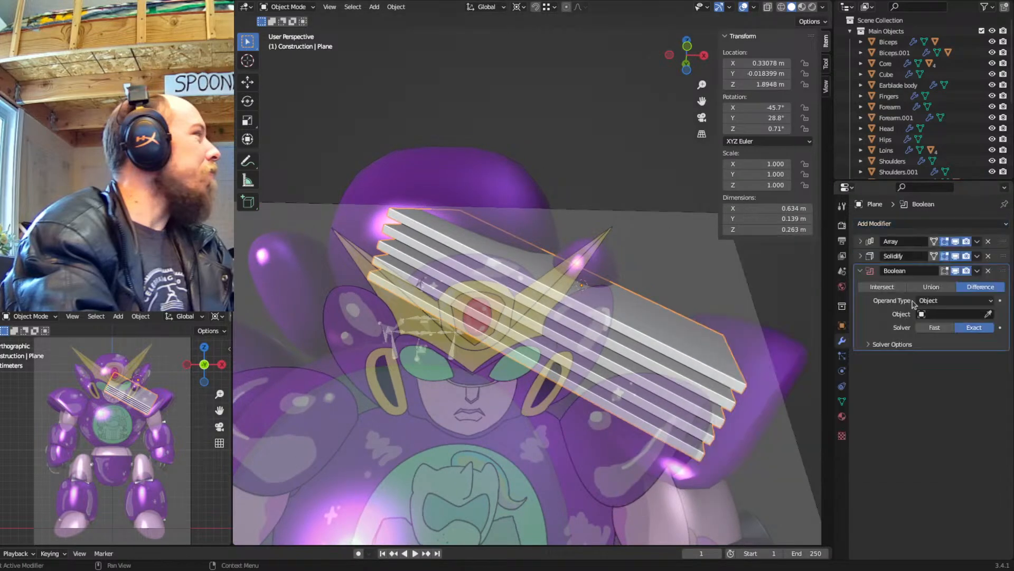
left_click(892, 288)
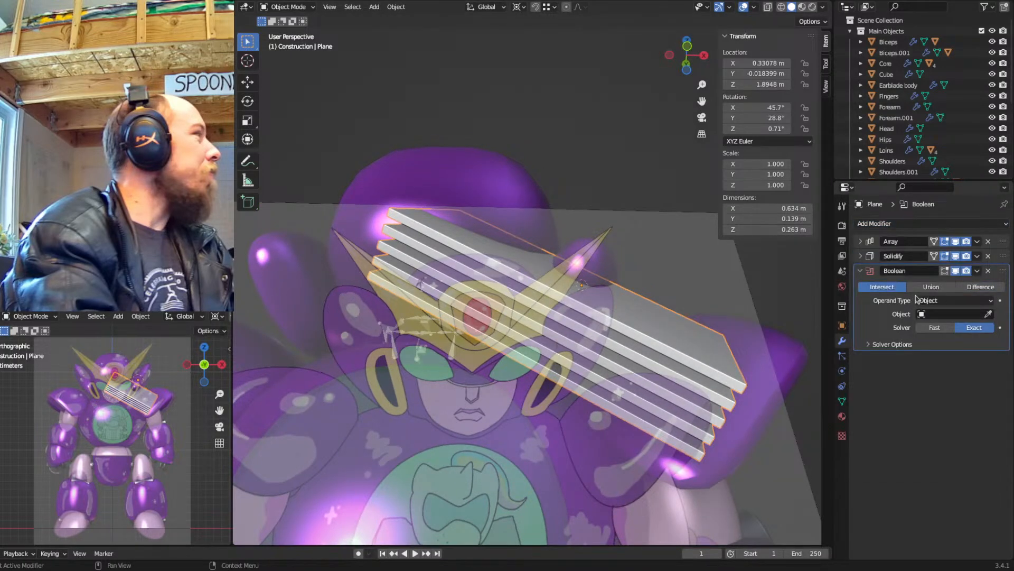
left_click(955, 314)
type("ear")
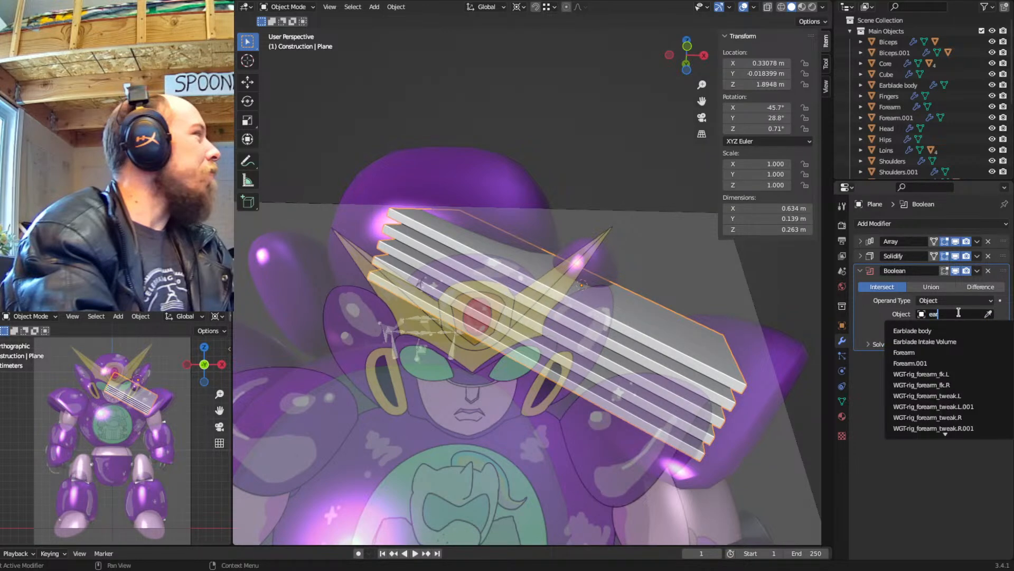
left_click(941, 342)
middle_click_drag(587, 302, 555, 286)
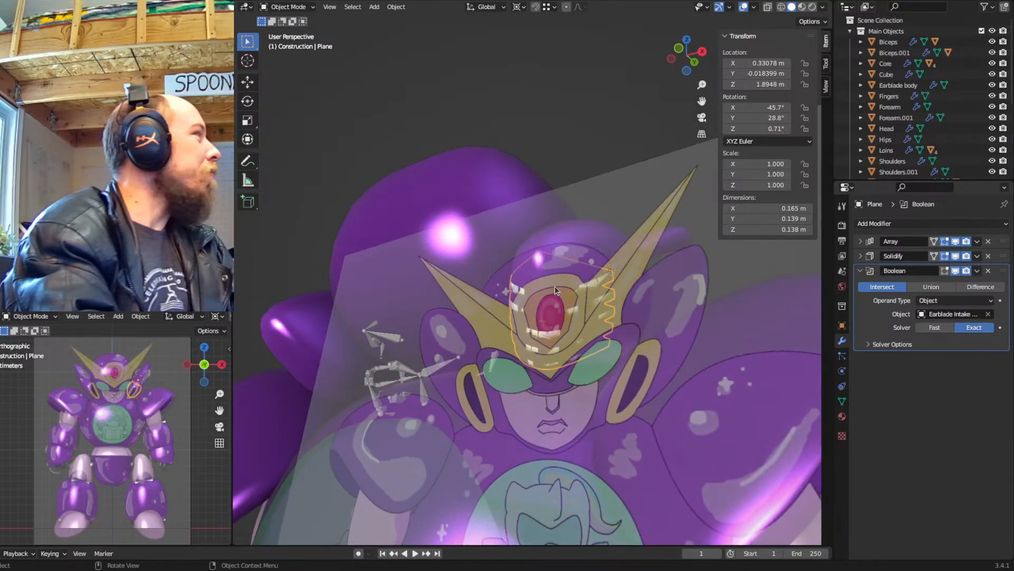
Move the plane to the Main Objects collection and show only that collection in the viewport
key("m")
left_click(534, 279)
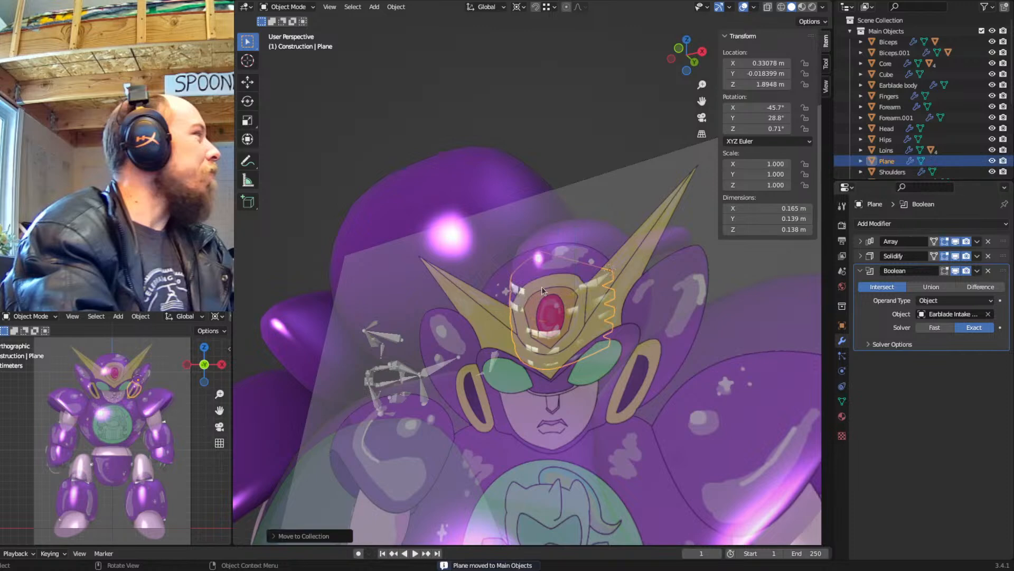
key("1")
middle_click_drag(562, 305, 590, 279)
Open the Earblade body in Edit Mode and select the upper vertices at the middle of its cage
left_click(650, 234)
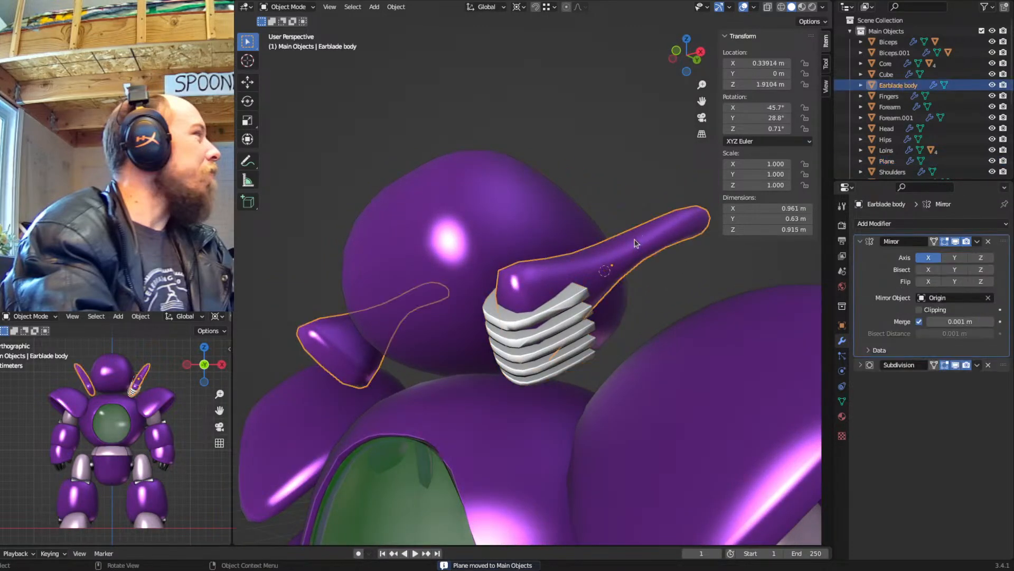
key("Tab")
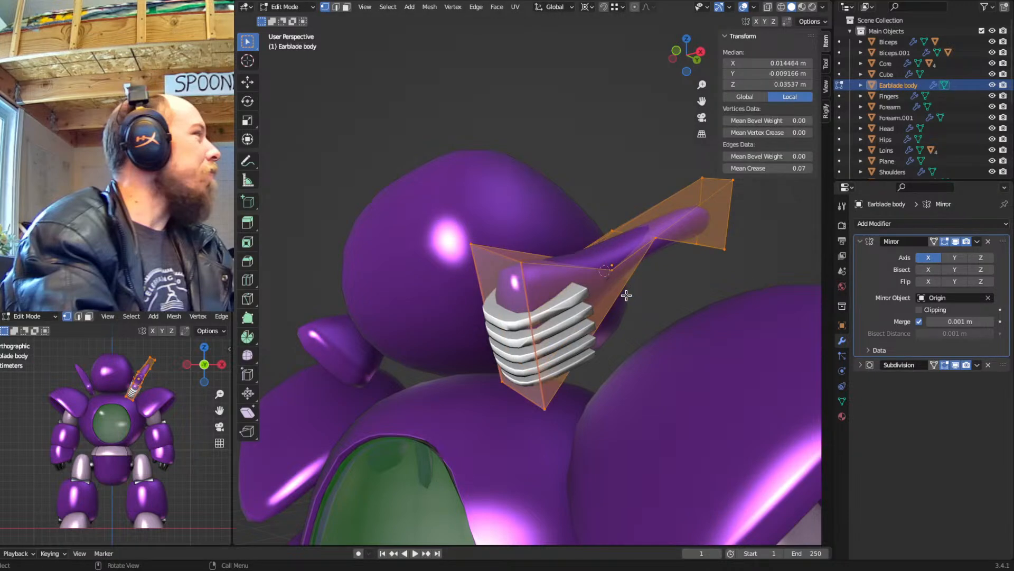
key("Tab")
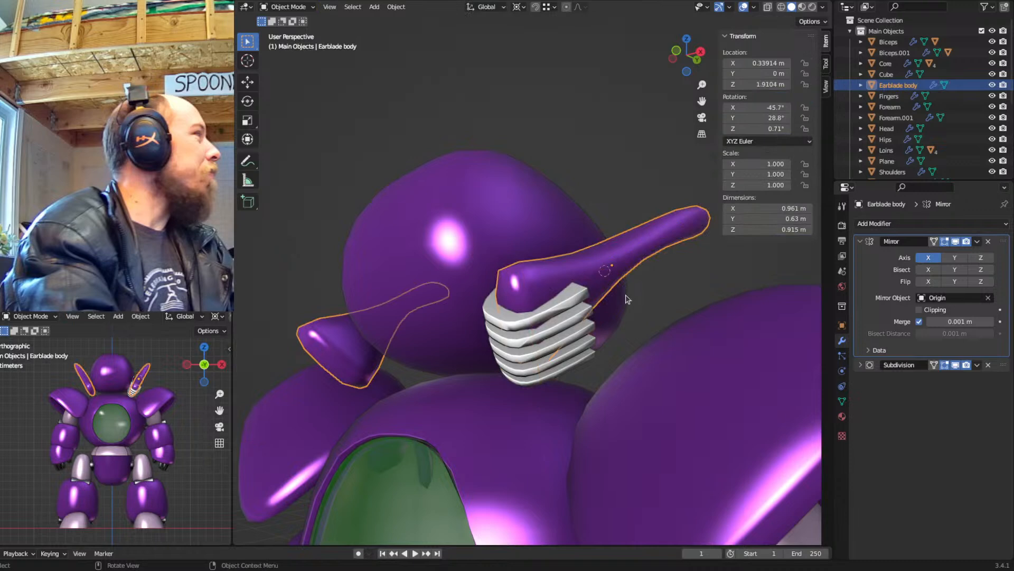
scroll(627, 299, "down", 2)
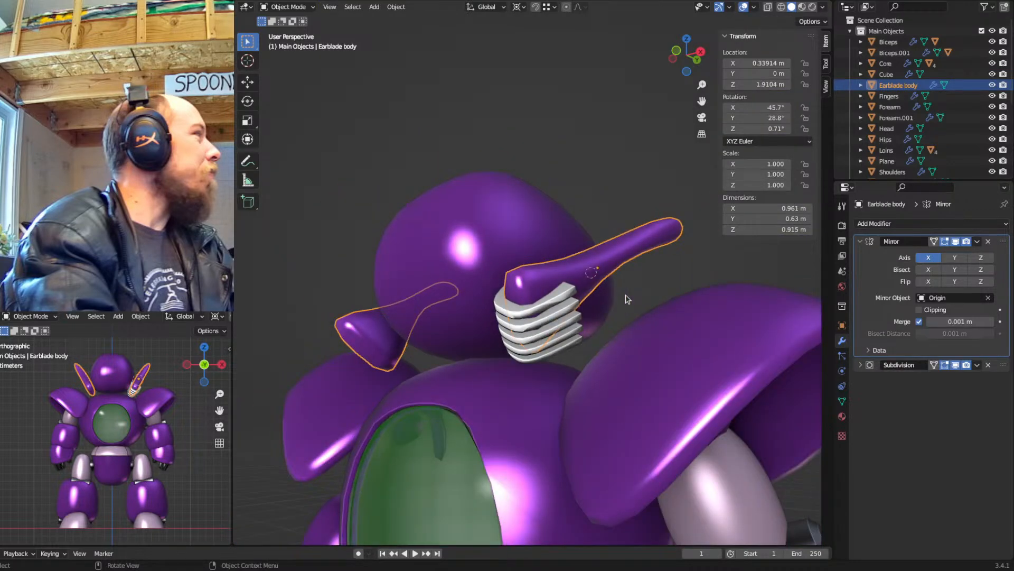
key("Tab")
mouse_move(646, 274)
middle_mouse_down()
mouse_move(609, 286)
mouse_move(618, 287)
middle_mouse_up()
key("shift+z")
left_click_drag(583, 252, 534, 277)
key("shift+z")
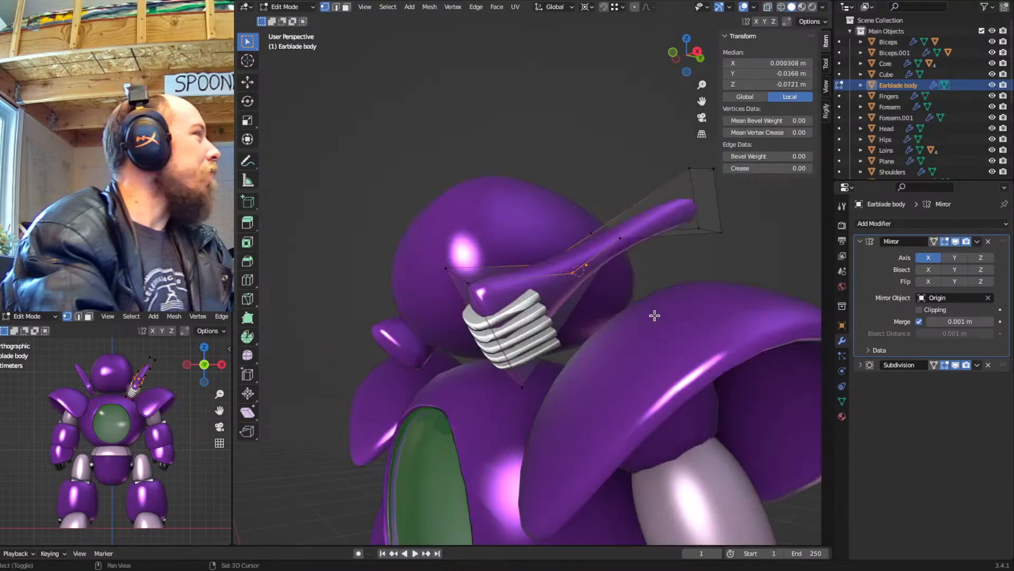
Try to widen the ear blade by moving its upper and lower middle vertices apart along global Z
key("g")
key("z")
left_click(658, 232)
left_click_drag(646, 212, 575, 254)
key("shift+z")
key("shift+z")
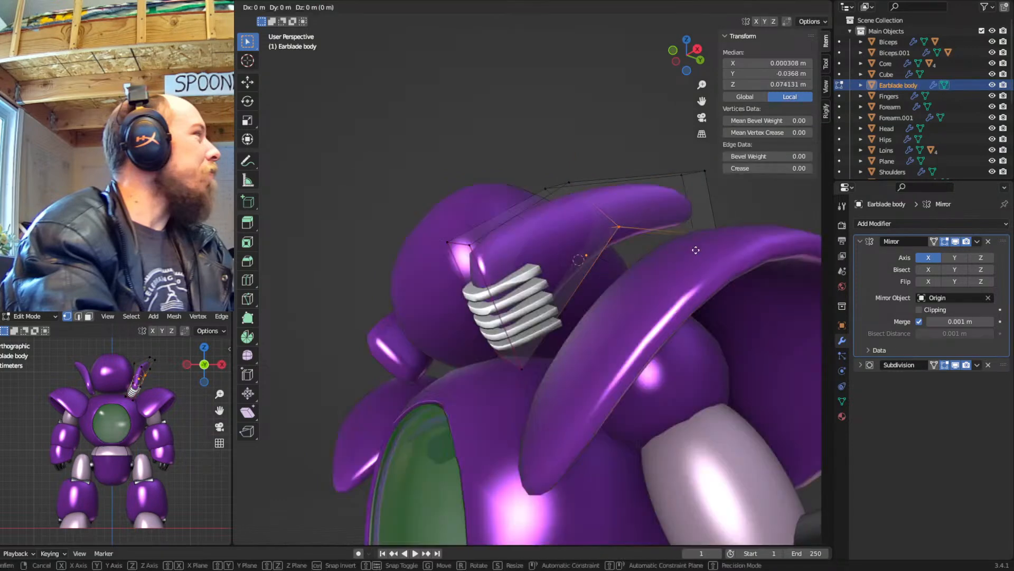
key("g")
key("z")
left_click(663, 364)
middle_click_drag(663, 364, 585, 356)
key("ctrl+i")
Move the ear blade's upper middle vertices outward along the local Y axis to widen the blade
key("g")
key("z")
key("z")
key("y")
key("y")
left_click(577, 294)
Select the ear blade's lower middle vertices through the mesh and move them outward along positive local Y
key("shift+z")
left_click_drag(629, 217, 561, 274)
key("shift+z")
key("g")
key("y")
key("y")
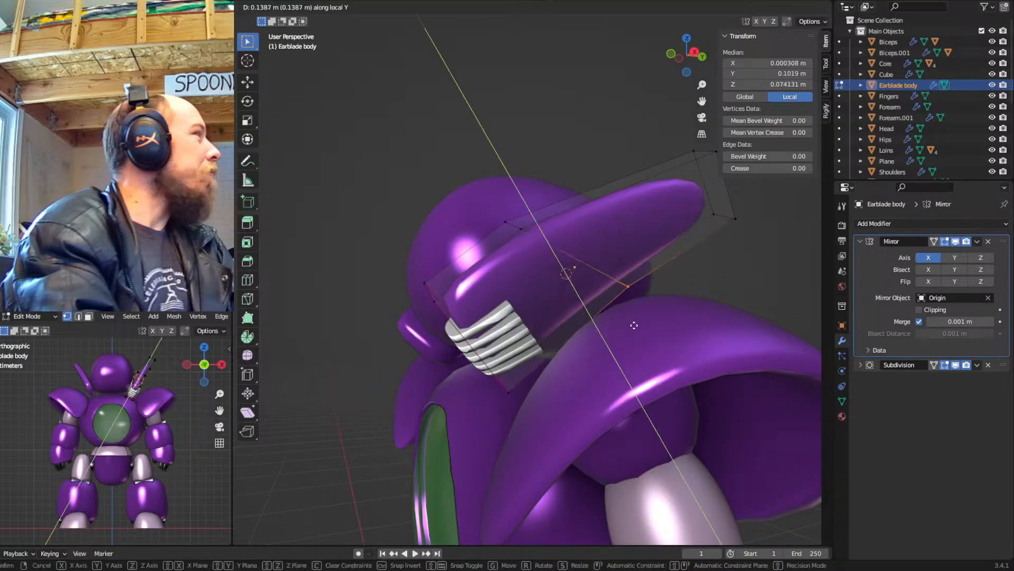
left_click(650, 371)
In edge select mode, move the ear blade's outer middle edge outward along the local X axis
middle_click_drag(591, 341, 655, 328)
key("2")
left_click(615, 297)
key("g")
key("x")
key("x")
left_click(683, 339)
Move the ear blade's inner middle edge toward the head along negative local X and return to Object Mode
key("shift+z")
left_click(582, 280)
key("shift+z")
key("g")
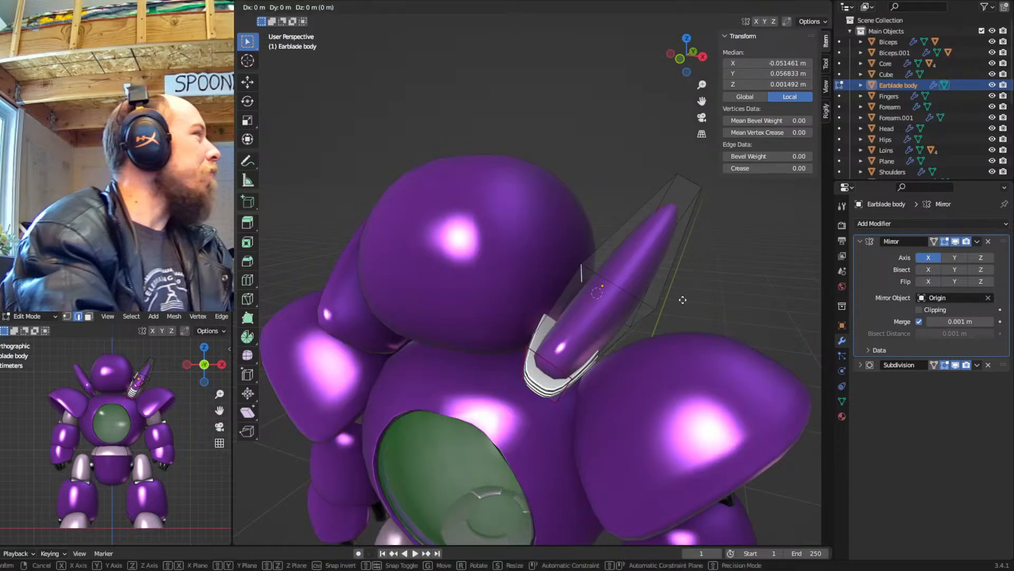
key("x")
key("x")
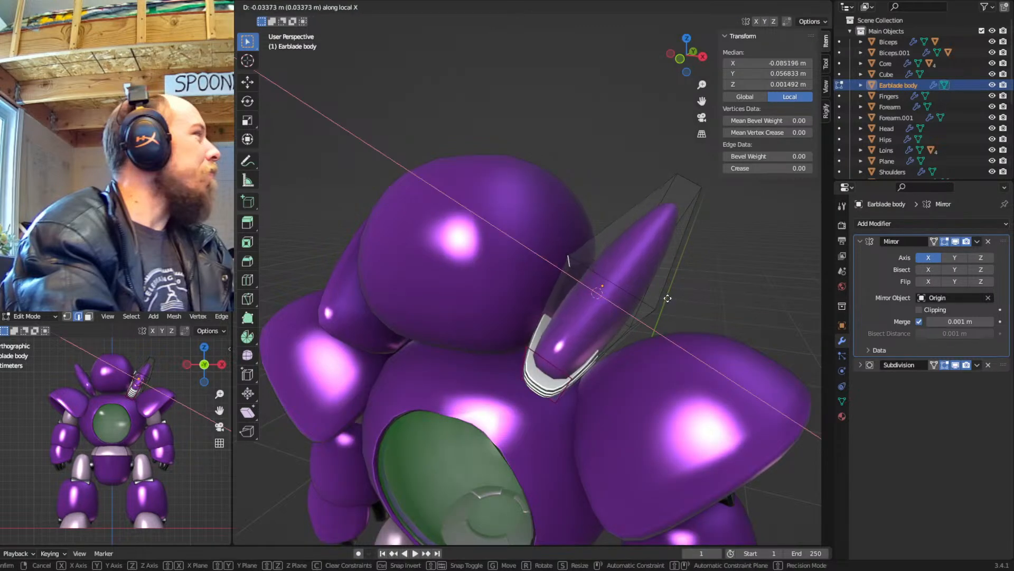
left_click(653, 298)
middle_click_drag(653, 298, 513, 275)
key("Tab")
Move the slatted intake plane about 0.017 m in the negative direction along its local Y axis
left_click(514, 275)
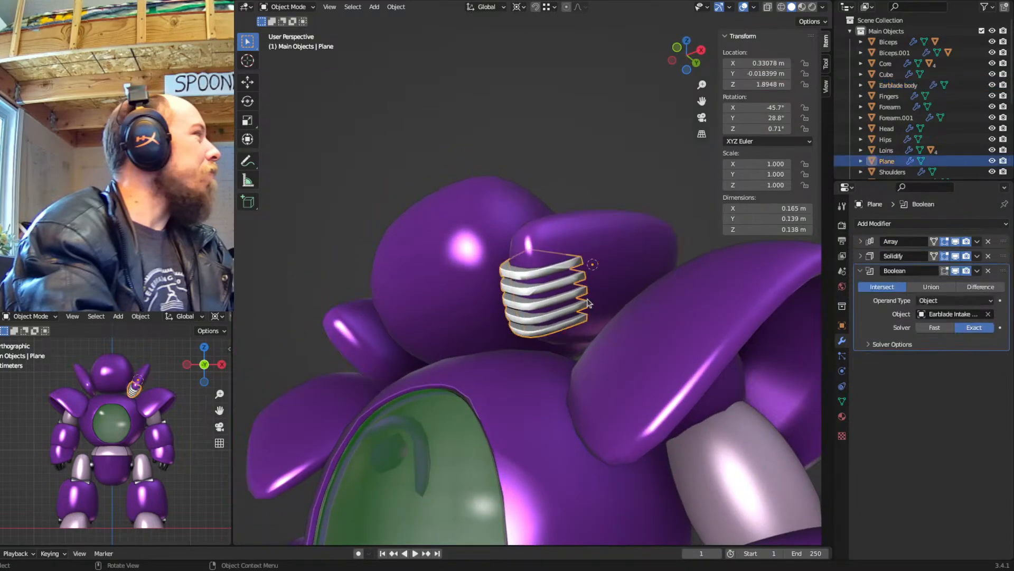
key("g")
key("z")
key("z")
key("y")
key("y")
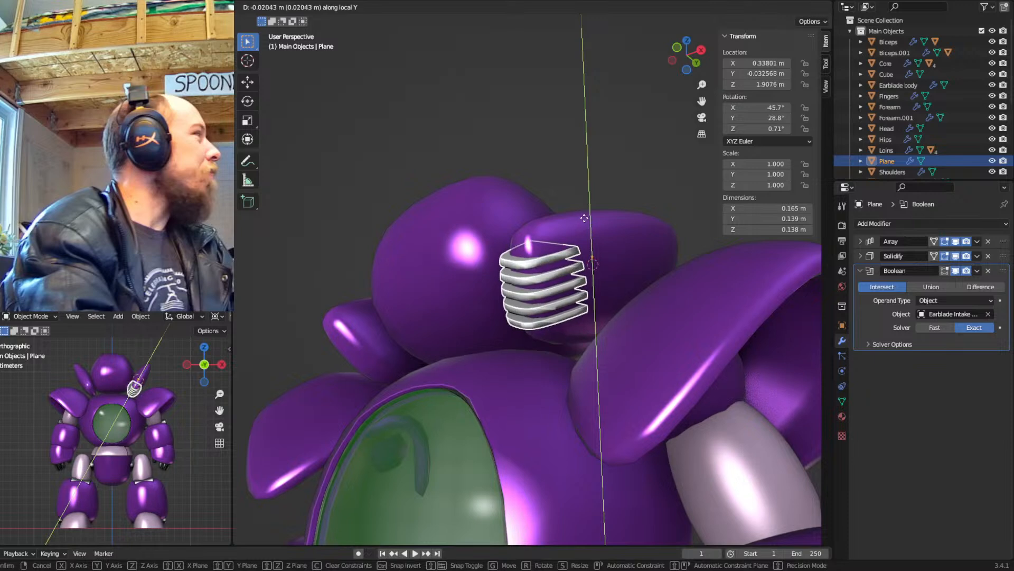
left_click(591, 301)
middle_click_drag(591, 301, 533, 353)
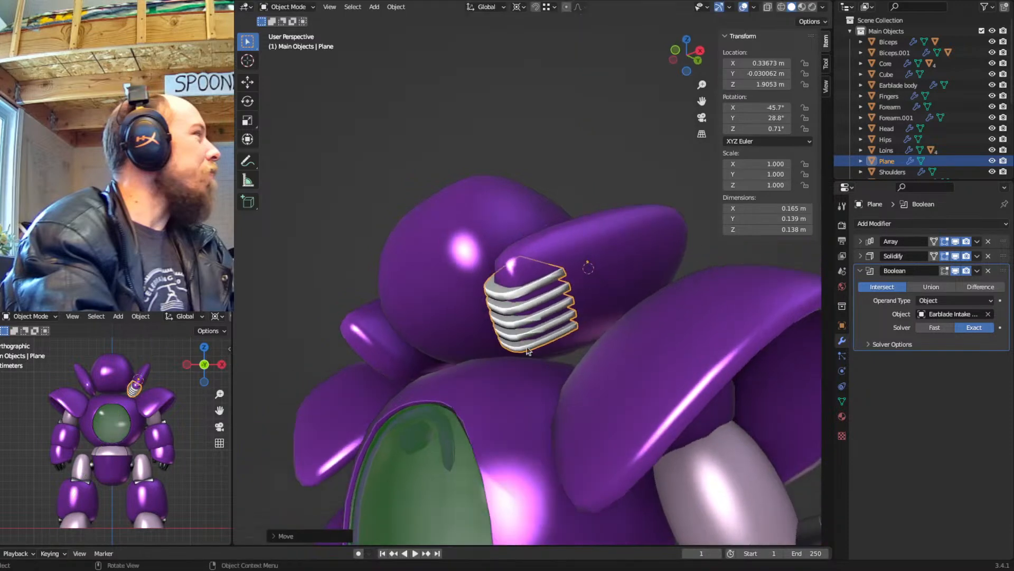
Add a Weld modifier to the intake plane and adjust its merge distance to clean up the slats
scroll(533, 355, "up", 3)
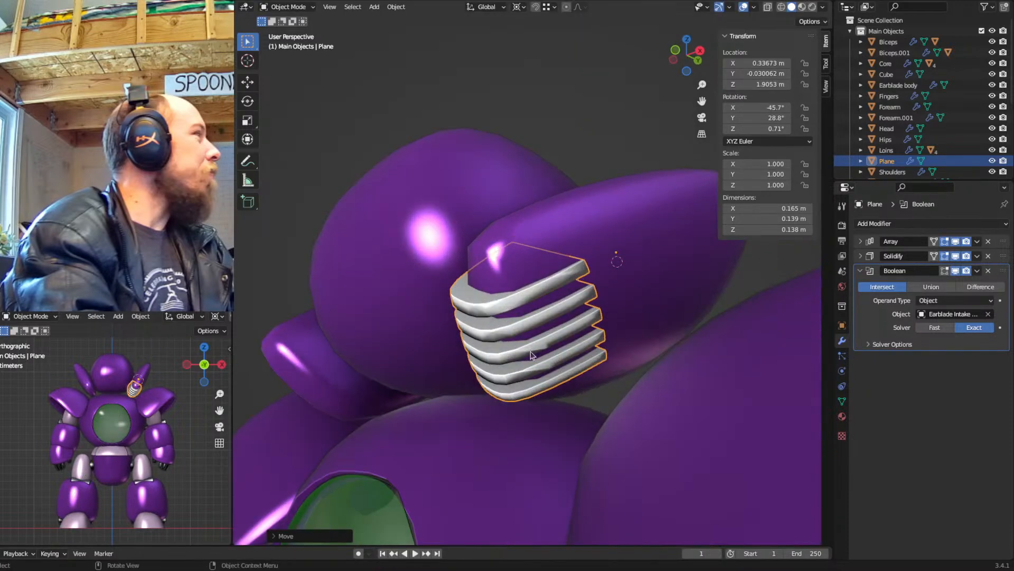
left_click(862, 272)
left_click(883, 225)
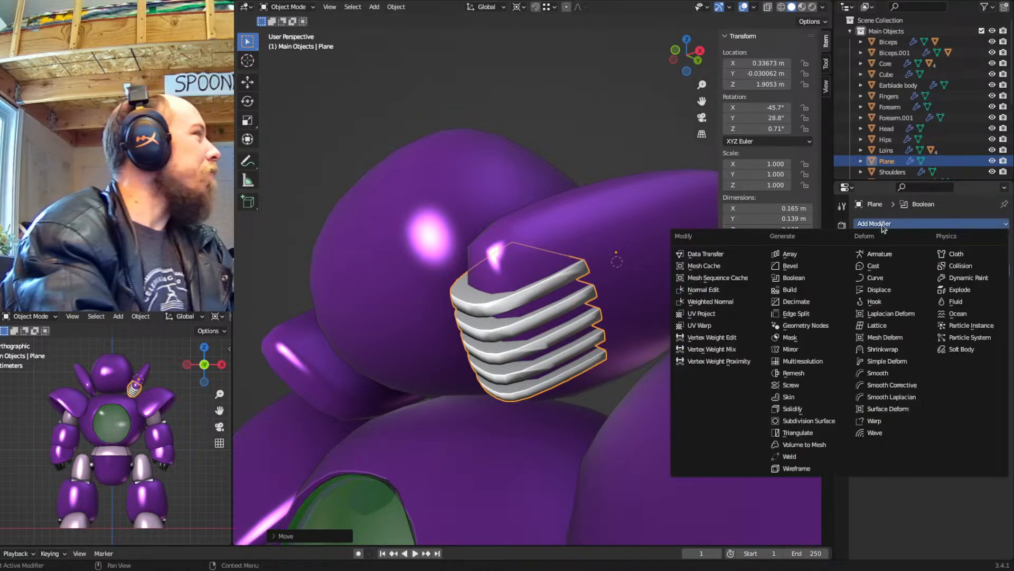
left_click(812, 457)
left_click_drag(949, 316, 963, 316)
scroll(583, 336, "up", 2)
middle_click_drag(584, 336, 662, 344)
left_click_drag(963, 315, 956, 315)
middle_click_drag(523, 311, 544, 340)
scroll(475, 300, "down", 4)
middle_click_drag(536, 380, 708, 356)
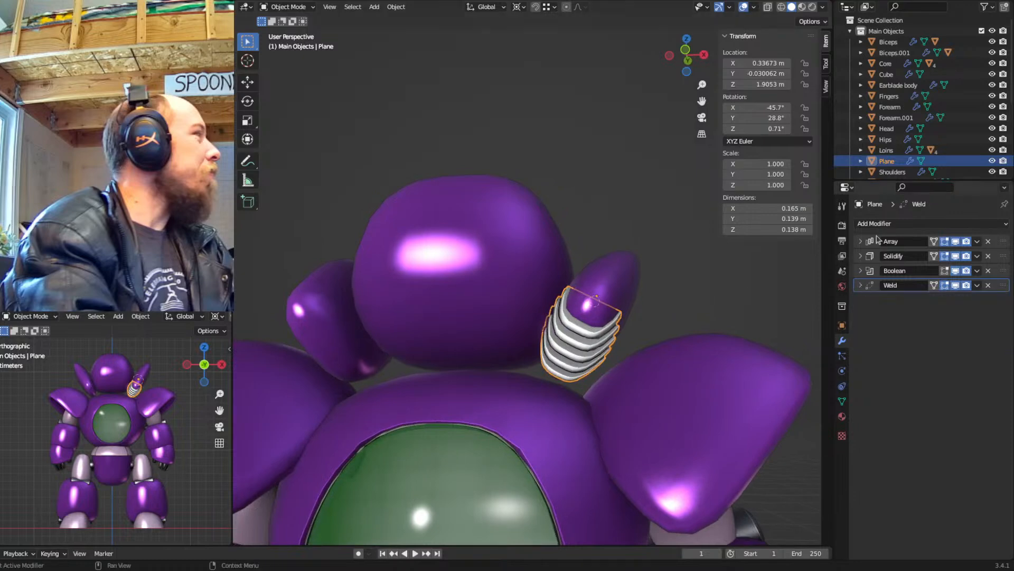
Add a Mirror modifier to the intake plane on the X axis with Origin as the mirror object
left_click(875, 224)
left_click(807, 353)
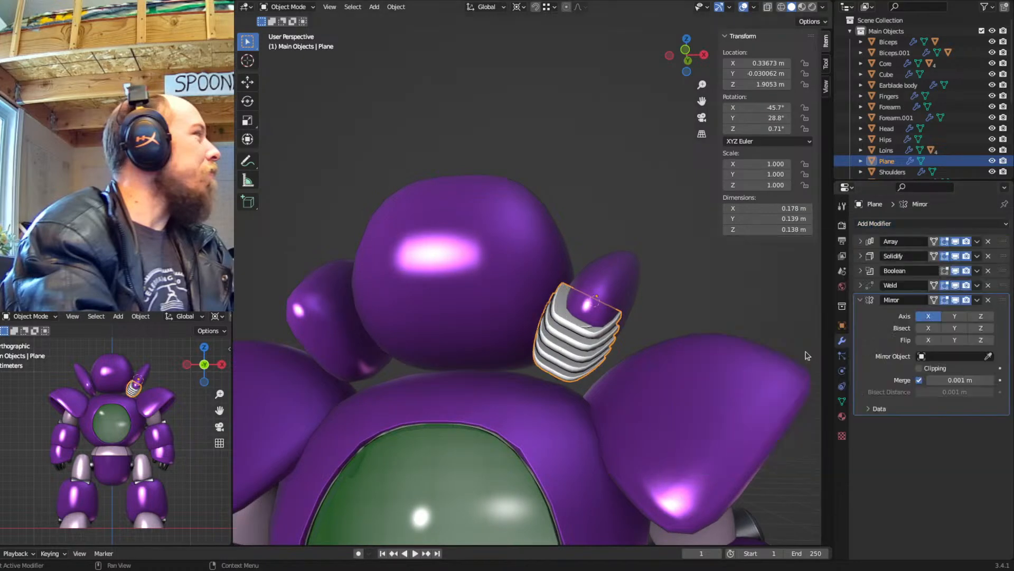
left_click(962, 357)
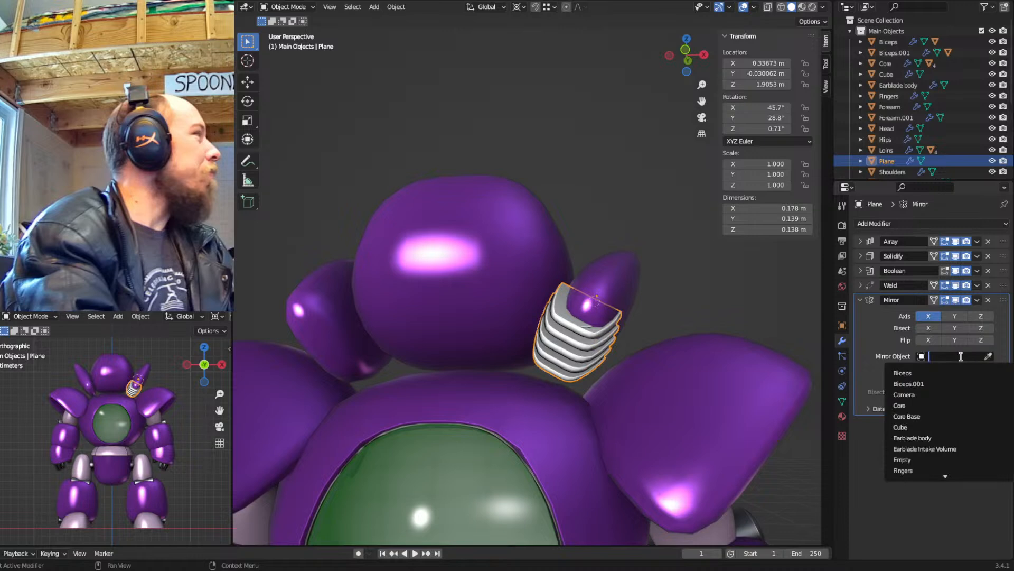
type("or")
left_click(916, 373)
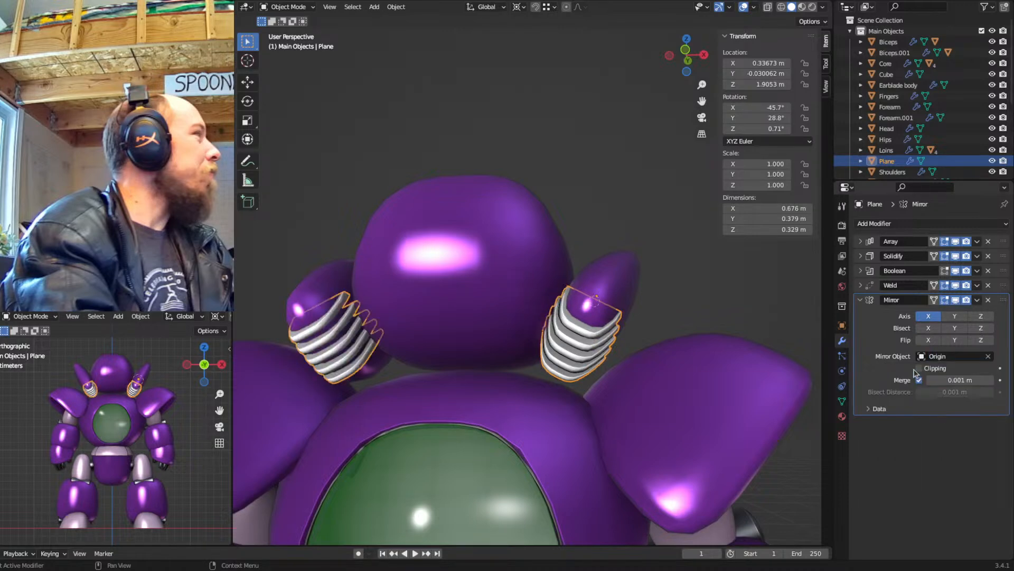
Show the construction and reference collections together with the main objects and enter Edit Mode on the ear blade body
left_click(671, 278)
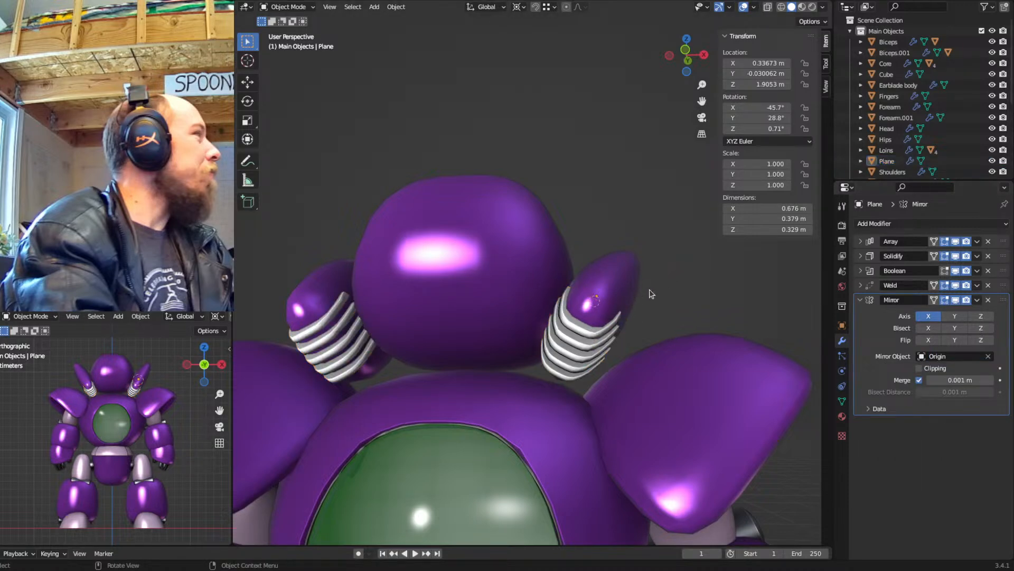
key("2")
middle_click_drag(650, 294, 546, 312)
left_click(544, 312)
key("shift+2")
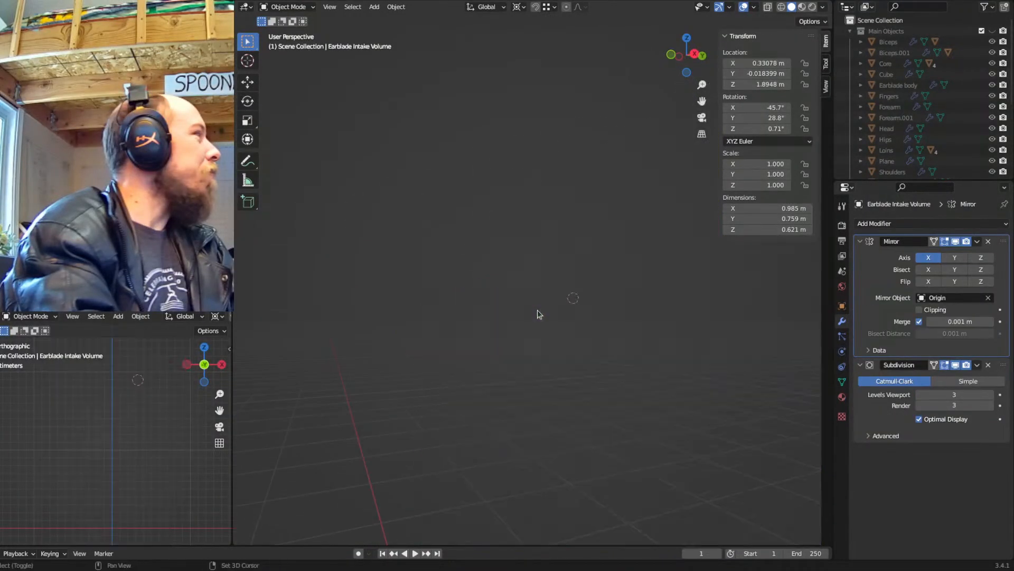
key("1")
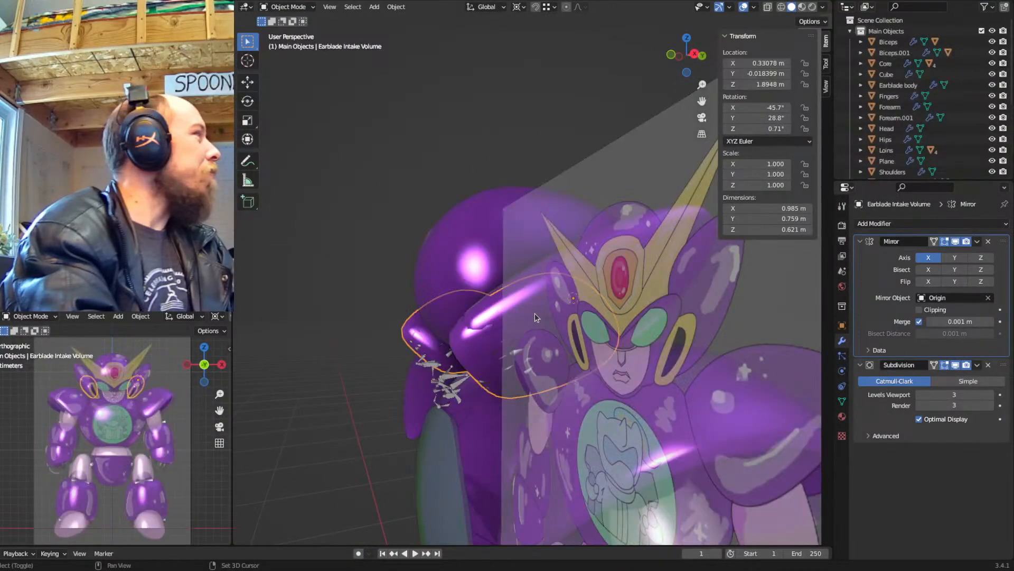
left_click(665, 208)
key("Tab")
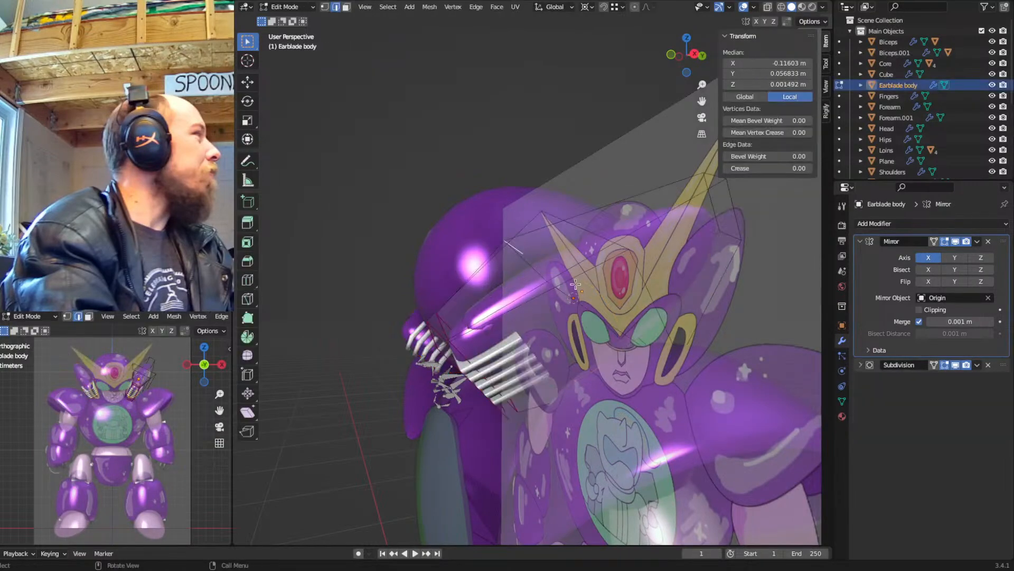
Snap the two upper vertices of the ear blade's middle ring nearest the intake end onto the adjacent ring's vertices
middle_click_drag(563, 289, 521, 245)
key("1")
left_click(560, 248)
left_click(520, 268, "shift")
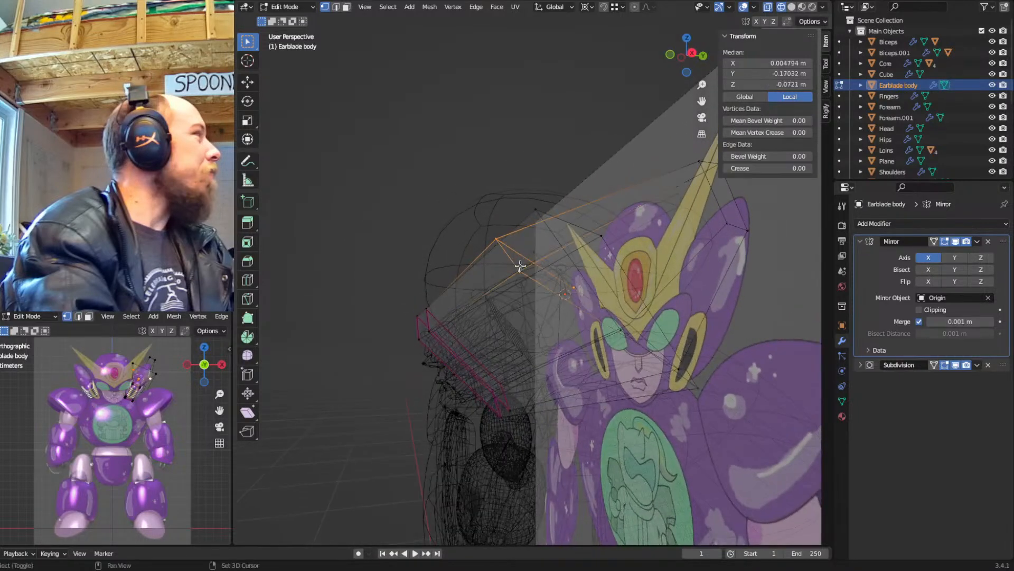
left_click(497, 233)
key("g")
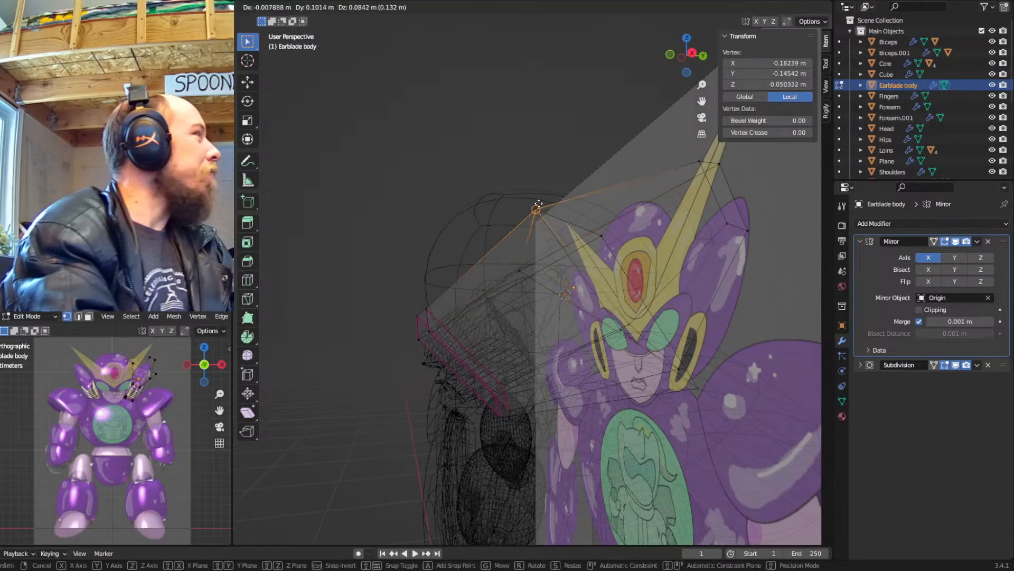
left_click(535, 209)
key("KP_Divide")
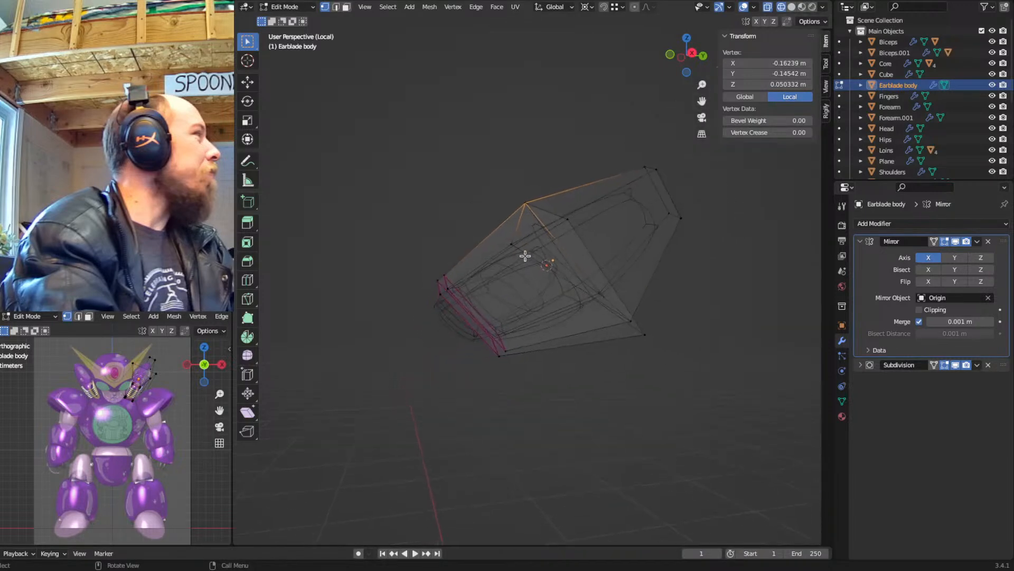
left_click(507, 245)
key("g")
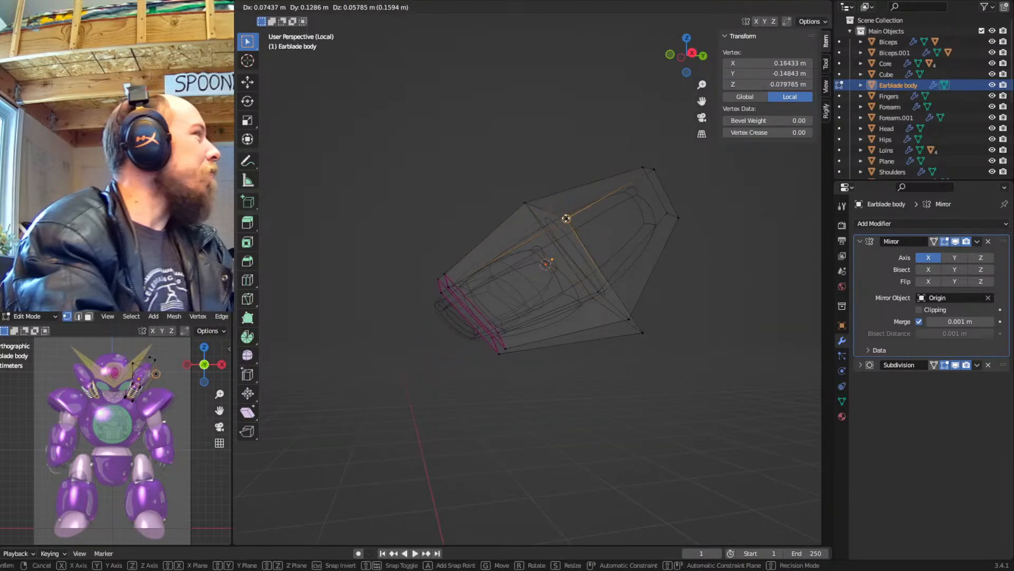
left_click(566, 218)
Snap the two lower vertices of that ear blade ring onto the adjacent ring's vertices, then return to Object Mode with all main objects shown
left_click(596, 294)
middle_click_drag(654, 327, 698, 304)
key("g")
left_click(594, 303, "ctrl")
left_click(662, 302)
key("g")
left_click(678, 311, "ctrl")
middle_click_drag(678, 311, 657, 301)
key("shift+z")
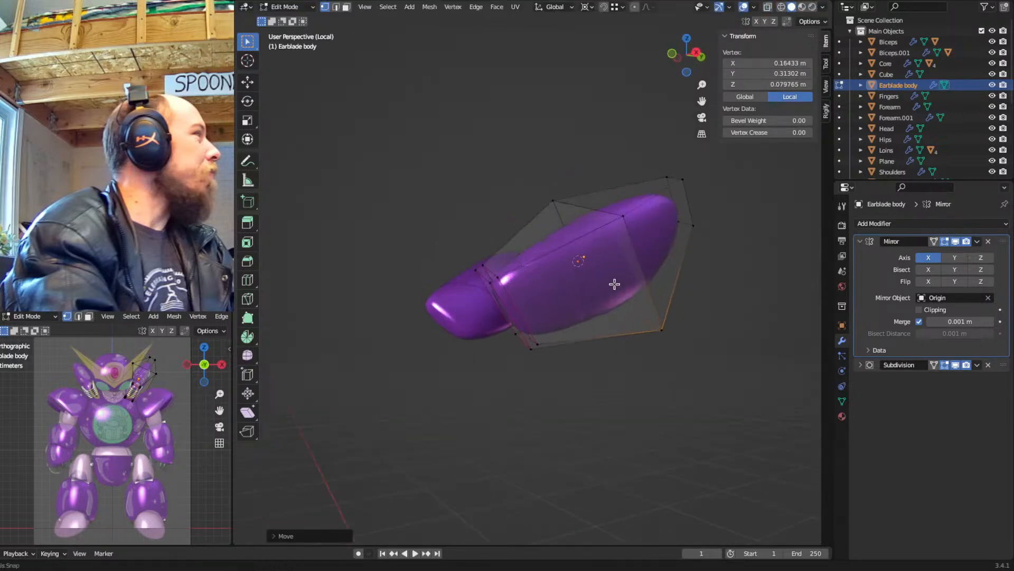
key("Tab")
left_click(645, 389)
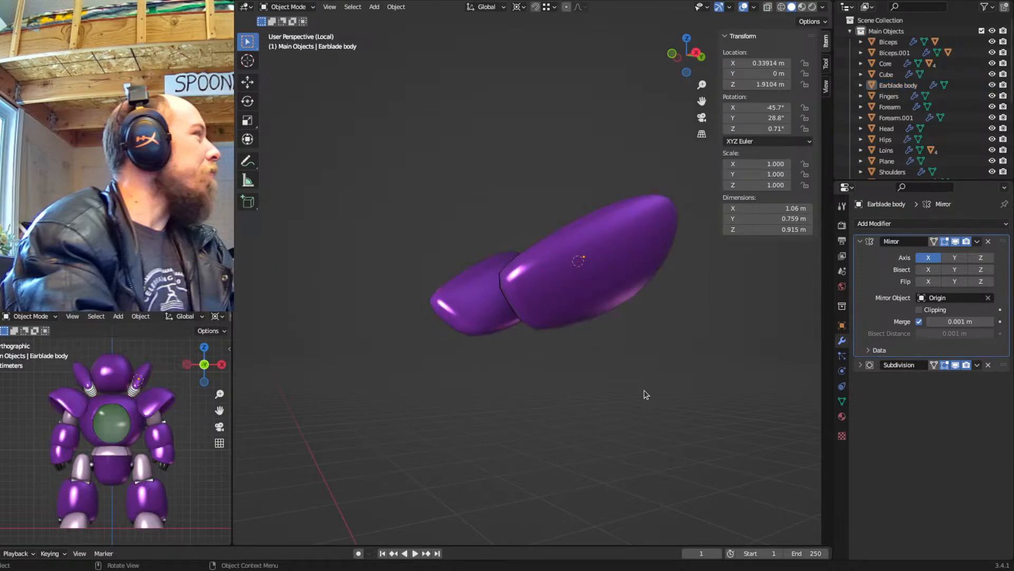
key("KP_Divide")
Trackball-rotate the slatted intake plane to about -54.6° X, 27.9° Y and -0.77° Z
mouse_move(645, 390)
middle_mouse_down()
mouse_move(666, 321)
mouse_move(536, 306)
mouse_move(542, 333)
mouse_move(514, 339)
mouse_move(621, 401)
mouse_move(659, 399)
middle_mouse_up()
left_click(517, 305)
key("r")
key("r")
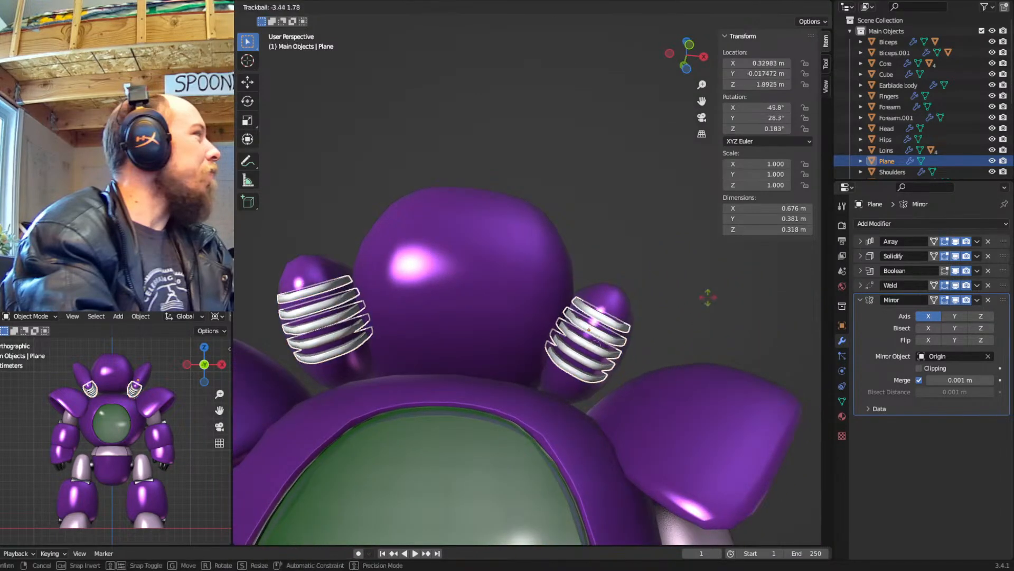
left_click(640, 357)
middle_click_drag(641, 358, 633, 383)
Compare the slatted intakes with the ear vents in the reference drawing from the front, in solid and wireframe shading
key("KP_1")
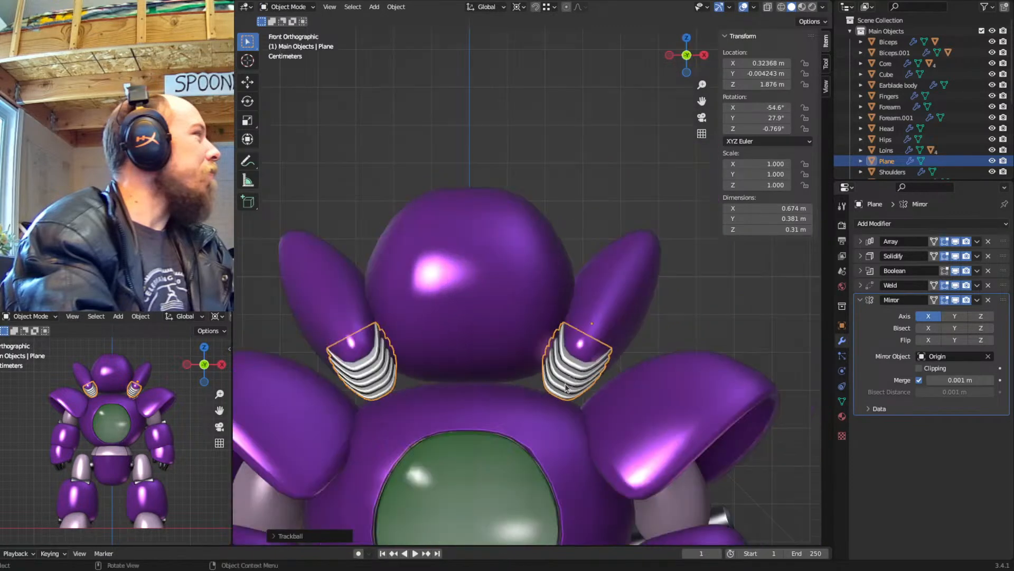
key("shift+z")
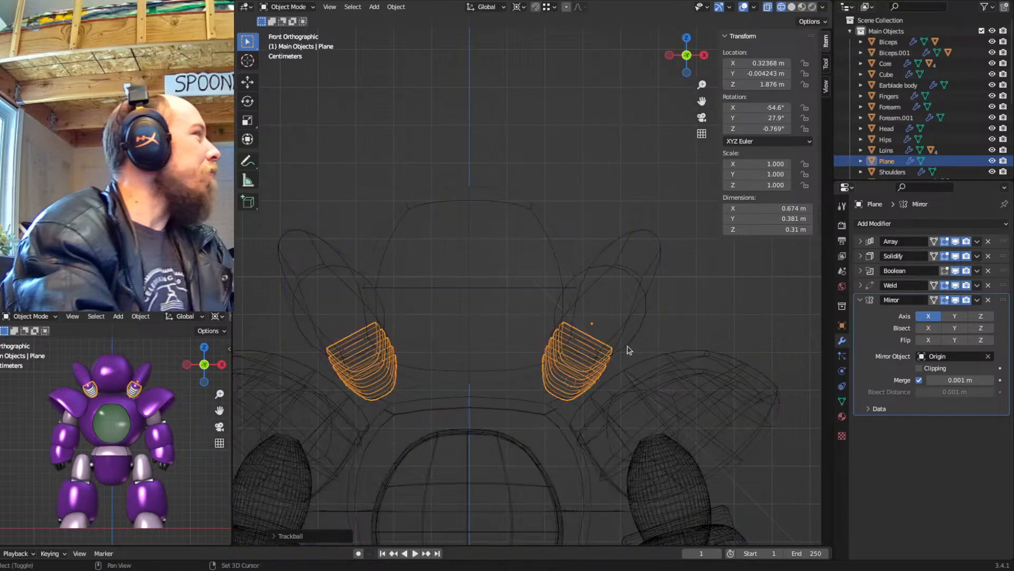
key("shift+2")
key("shift+z")
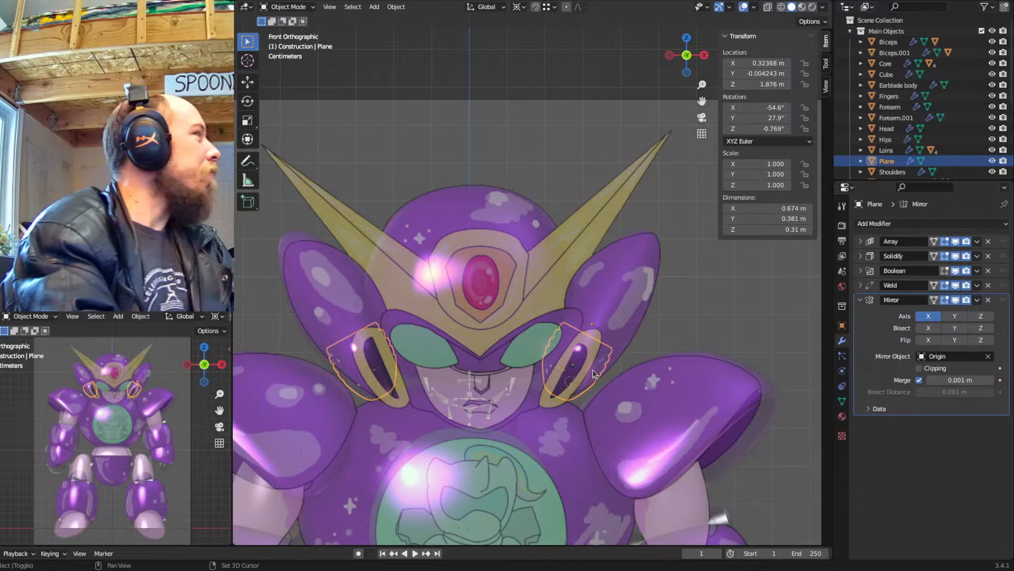
key("shift+z")
middle_click_drag(603, 376, 592, 349, "shift")
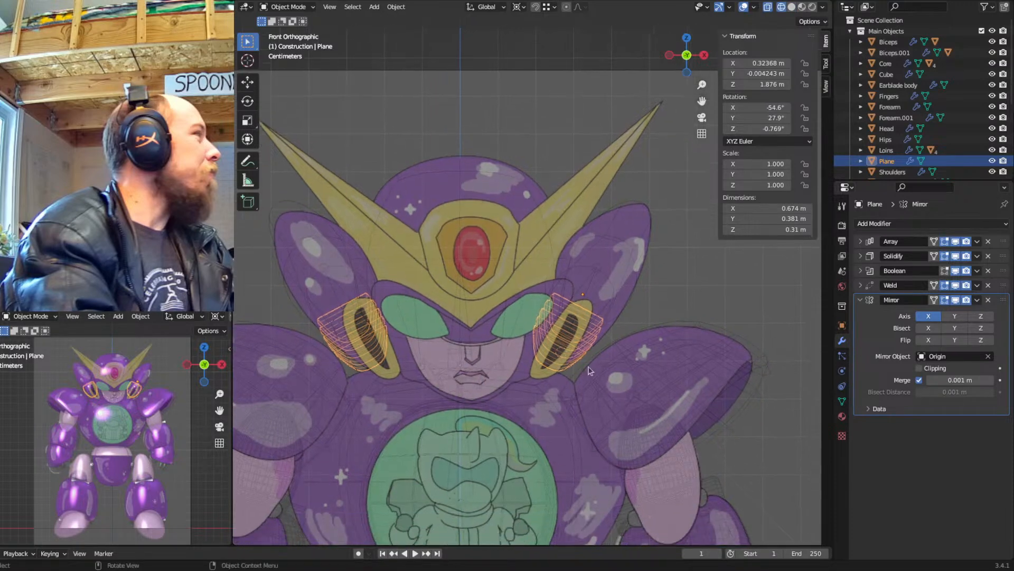
scroll(590, 370, "up", 2)
middle_click_drag(601, 391, 554, 338, "shift")
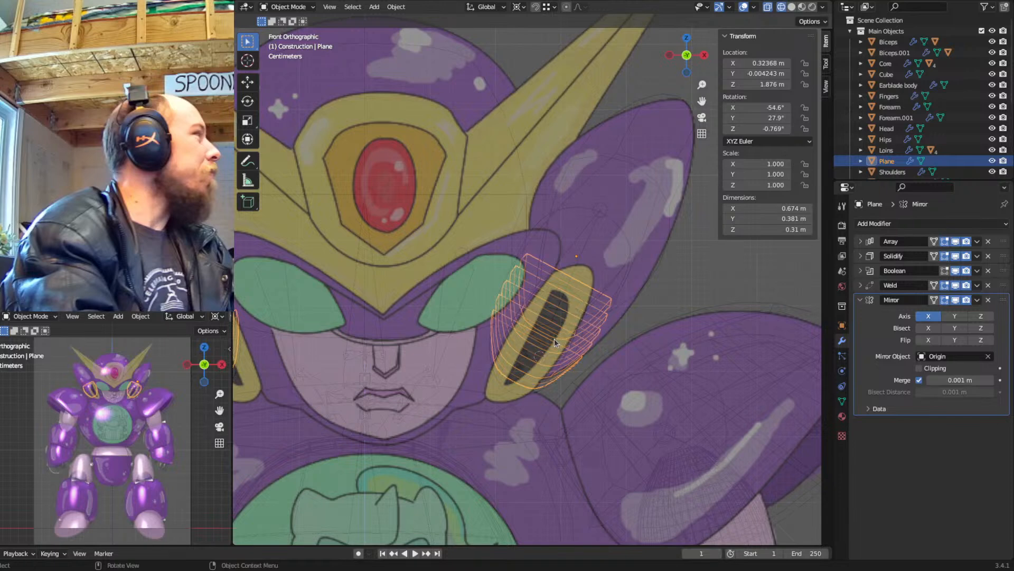
scroll(573, 299, "down", 1)
Duplicate the Earblade Intake Volume in place and move the copy to the Main Objects collection
left_click(561, 226)
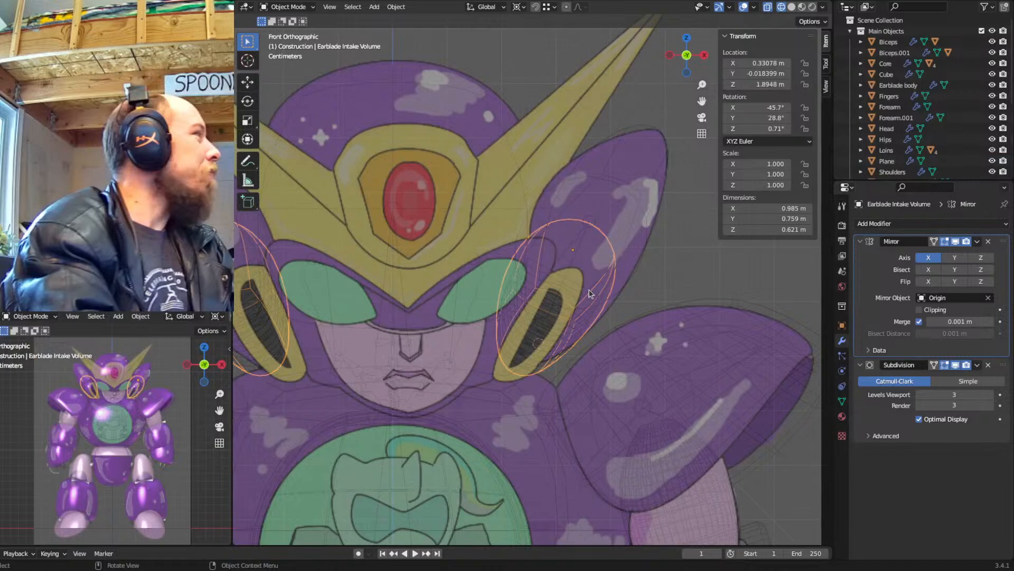
key("shift+d")
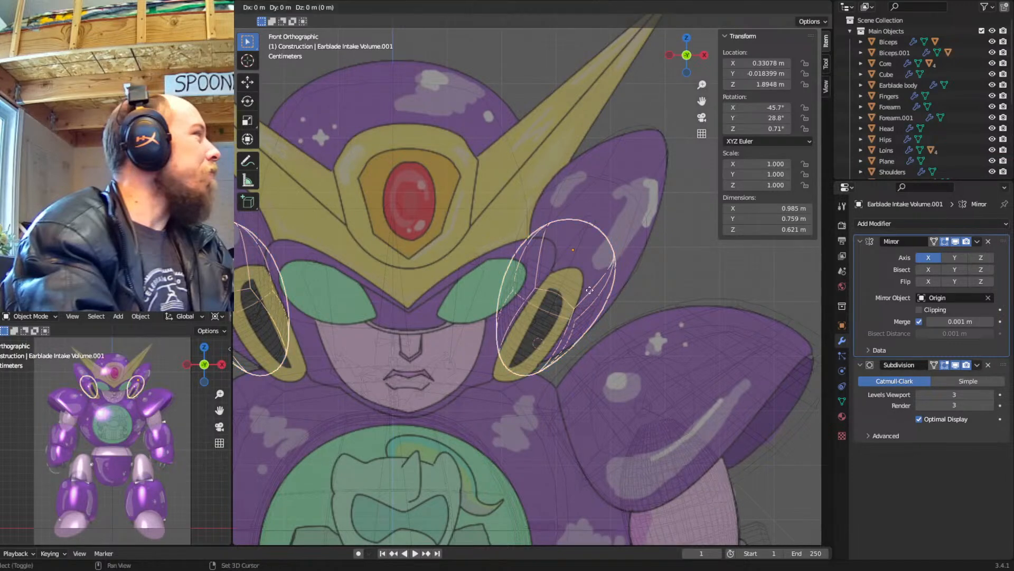
right_click(590, 294)
key("m")
left_click(589, 289)
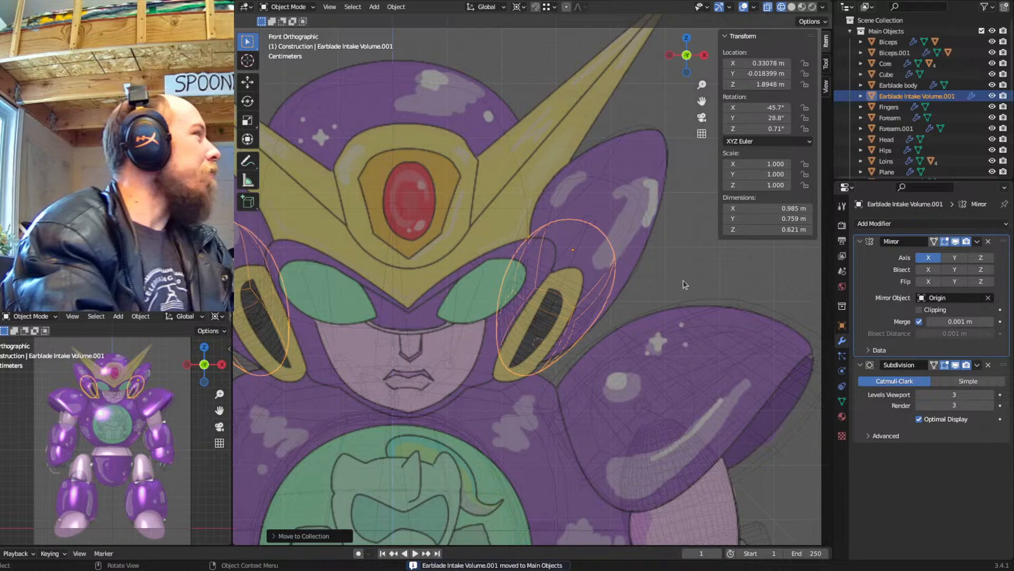
Rename the duplicated volume as Earblade Intake and move its Subdivision modifier above Mirror
key("F2")
key("End")
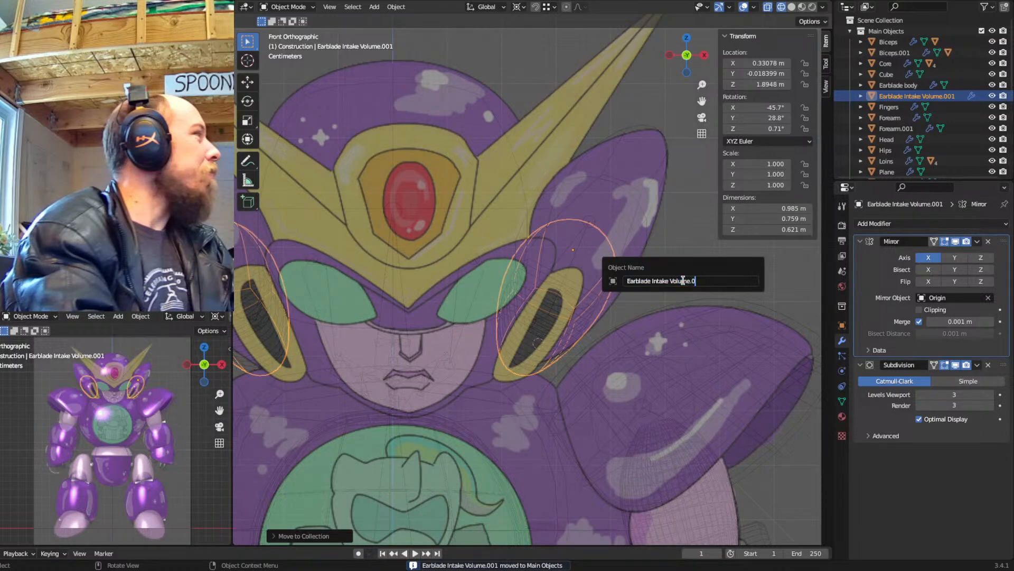
key("BackSpace")
key("BackSpace")
key("BackSpace")
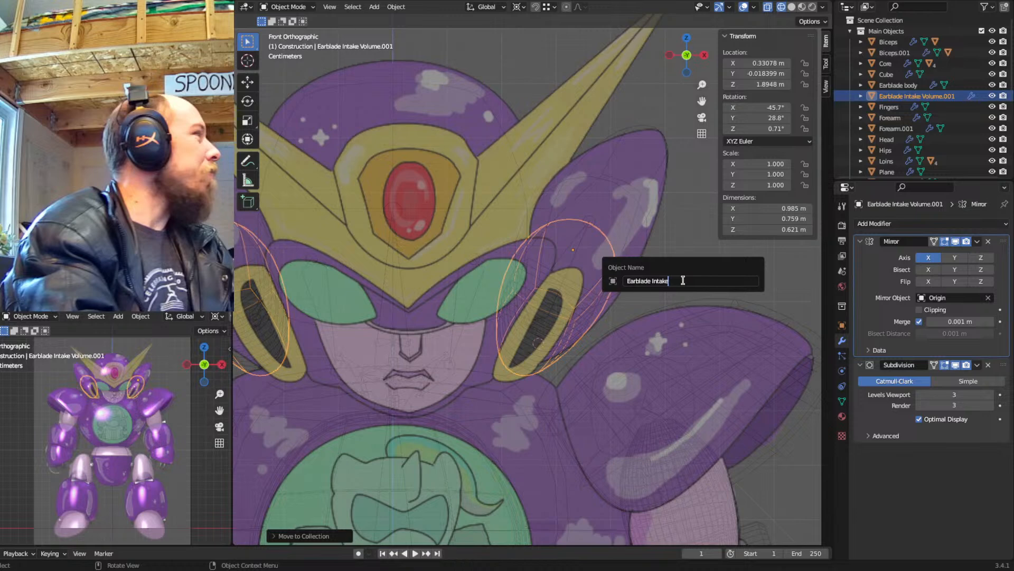
key("Return")
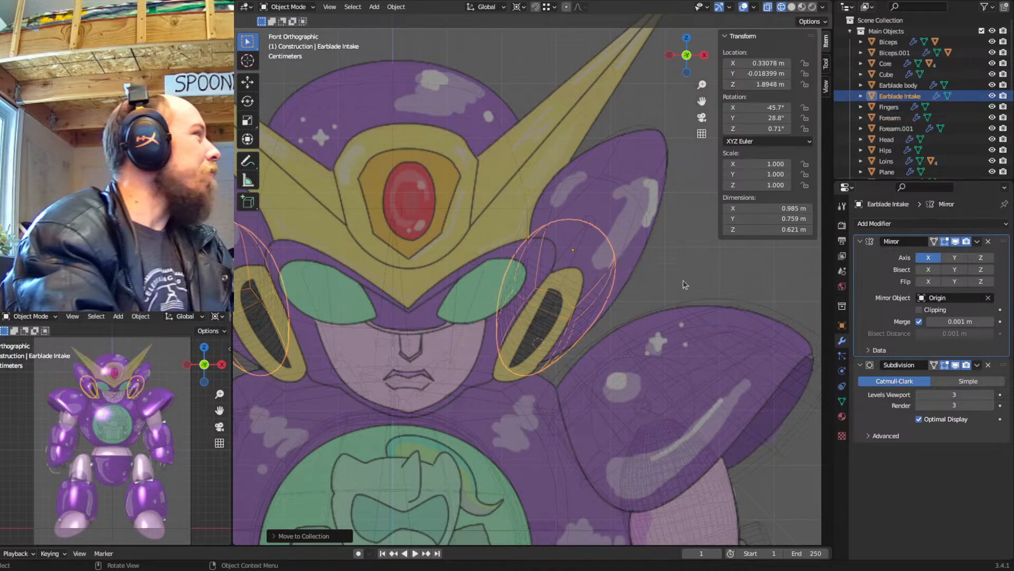
left_click(861, 242)
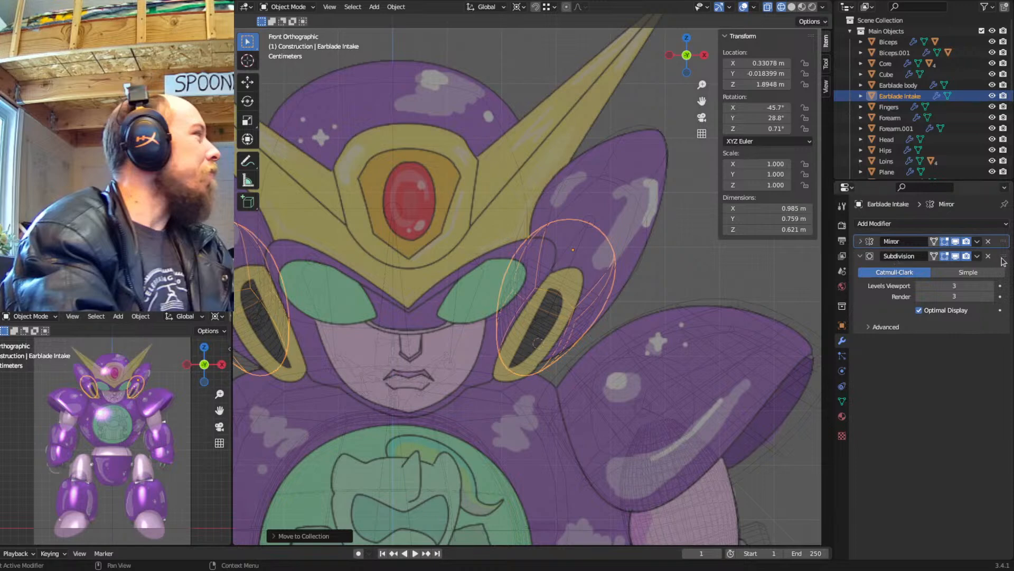
left_click_drag(1003, 257, 1004, 238)
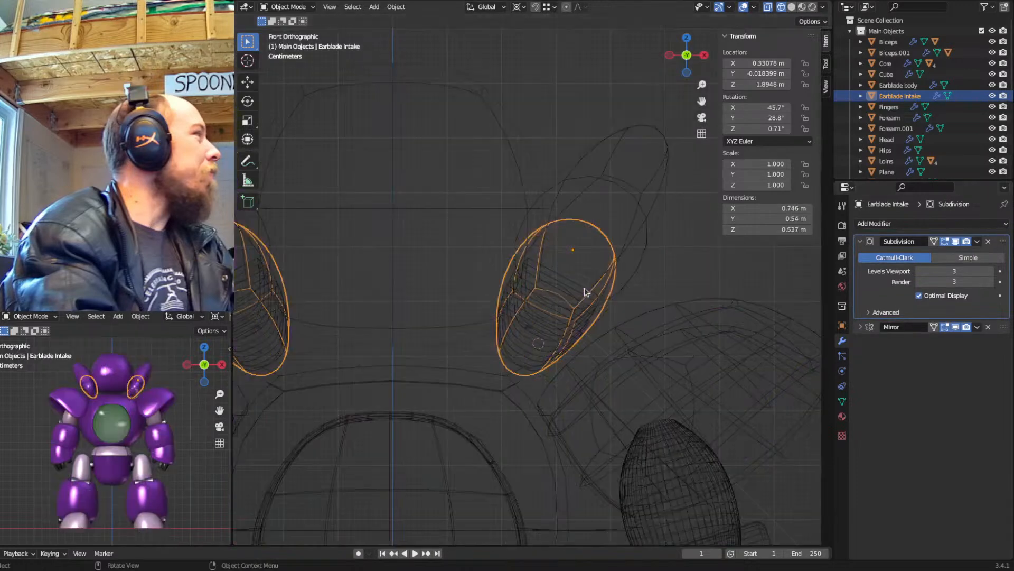
Remove the Mirror modifier from the original Earblade Intake Volume in the construction collection
left_click(580, 274)
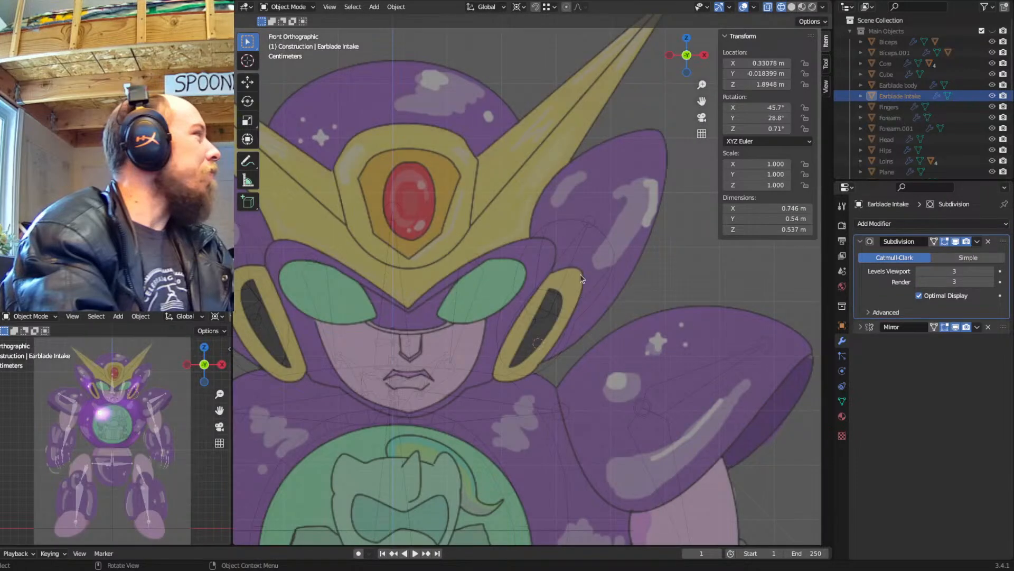
left_click(606, 240)
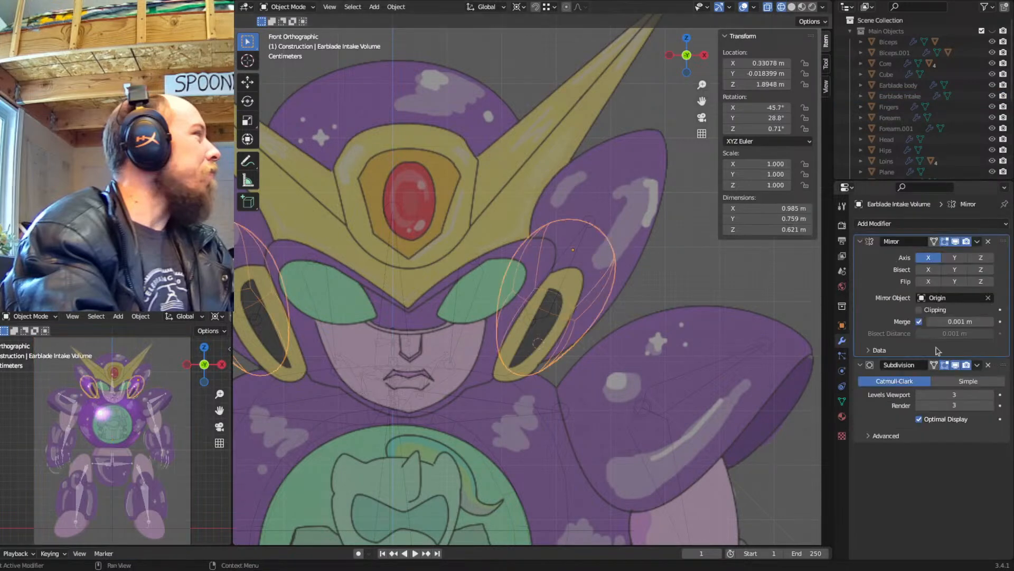
left_click(989, 242)
key("shift+z")
key("shift+z")
Move the Subdivision modifier above Mirror in the Earblade body's modifier stack
left_click(561, 282)
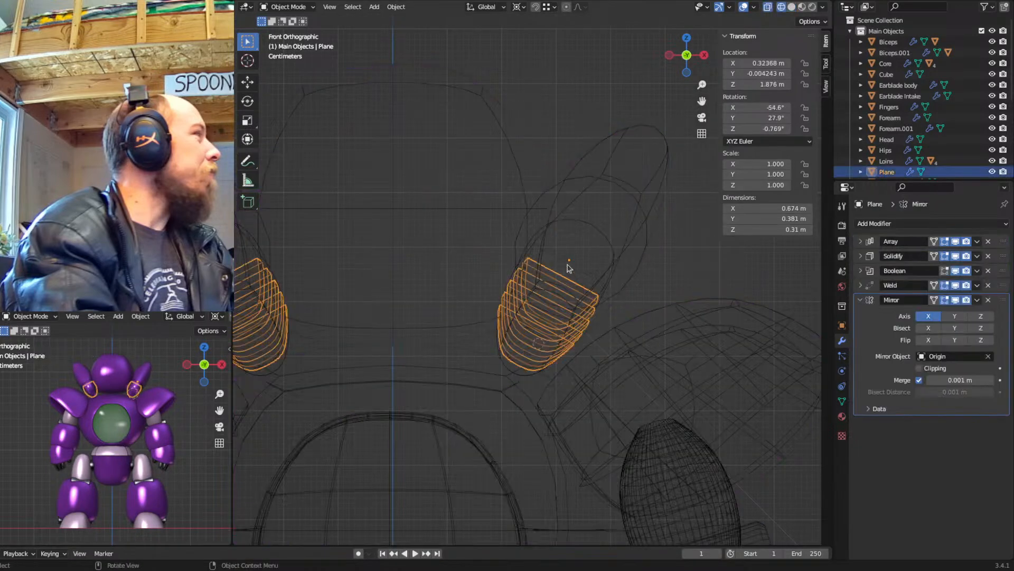
left_click(584, 229)
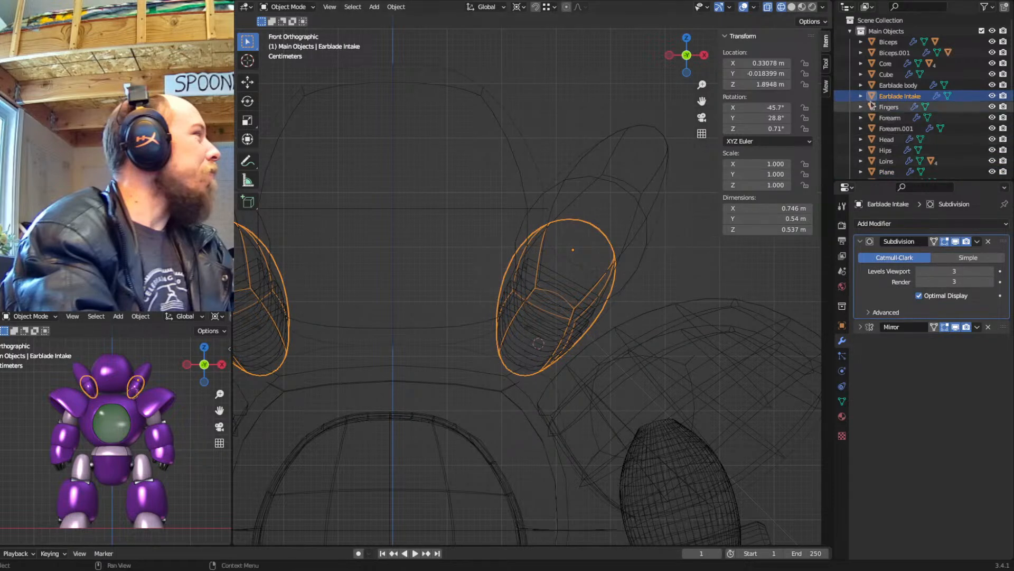
left_click(891, 86)
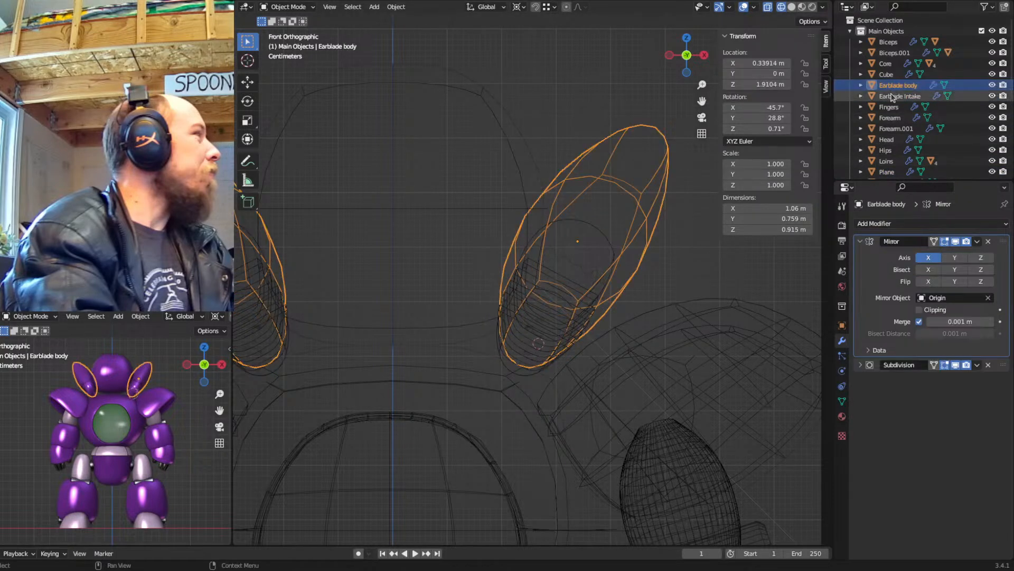
left_click_drag(1005, 367, 1004, 233)
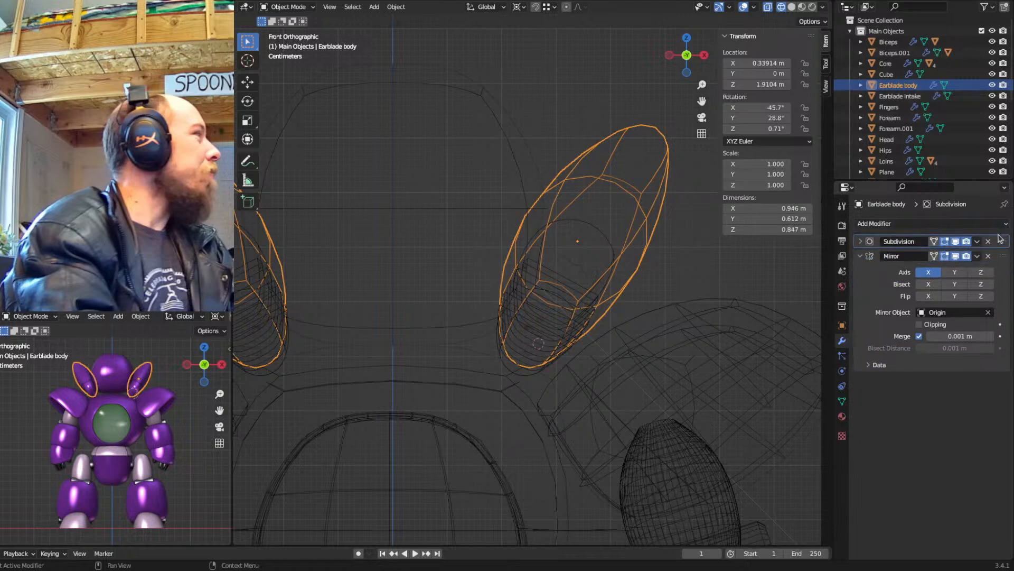
Delete the creased front end face of the Earblade Intake mesh in Edit Mode
left_click(898, 98)
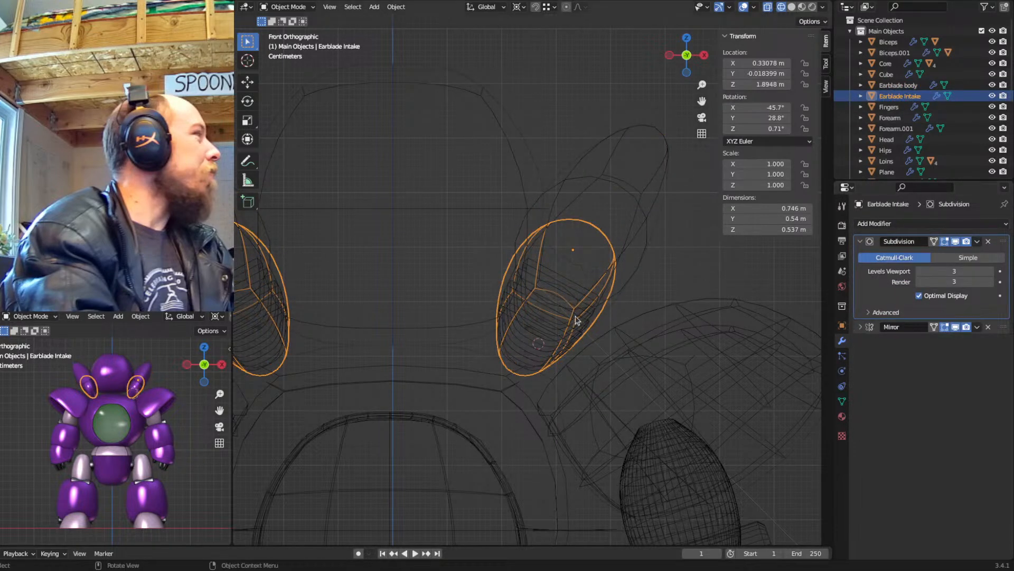
key("Tab")
middle_click_drag(558, 332, 488, 279)
key("2")
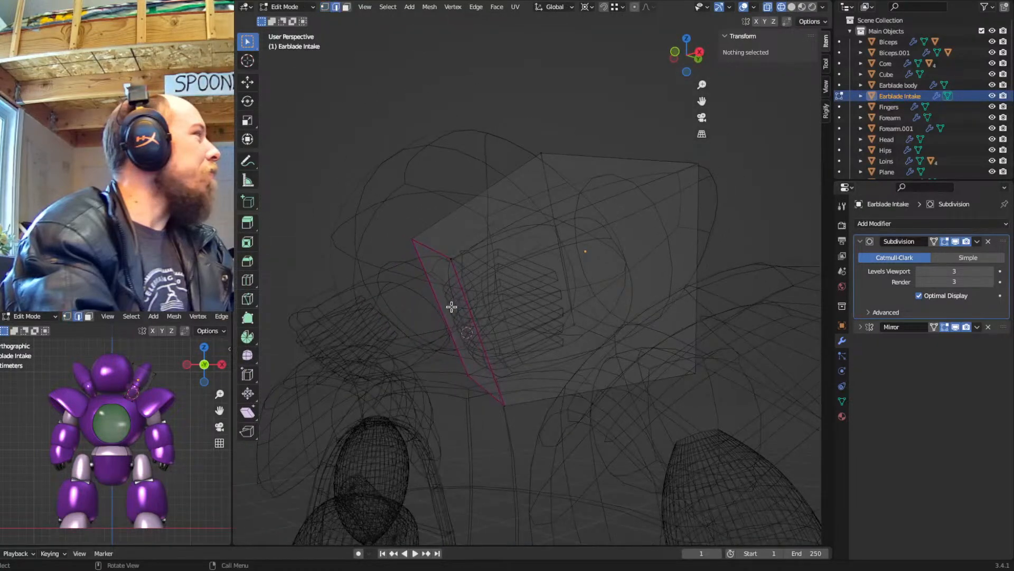
left_click(451, 306)
key("3")
left_click(454, 307)
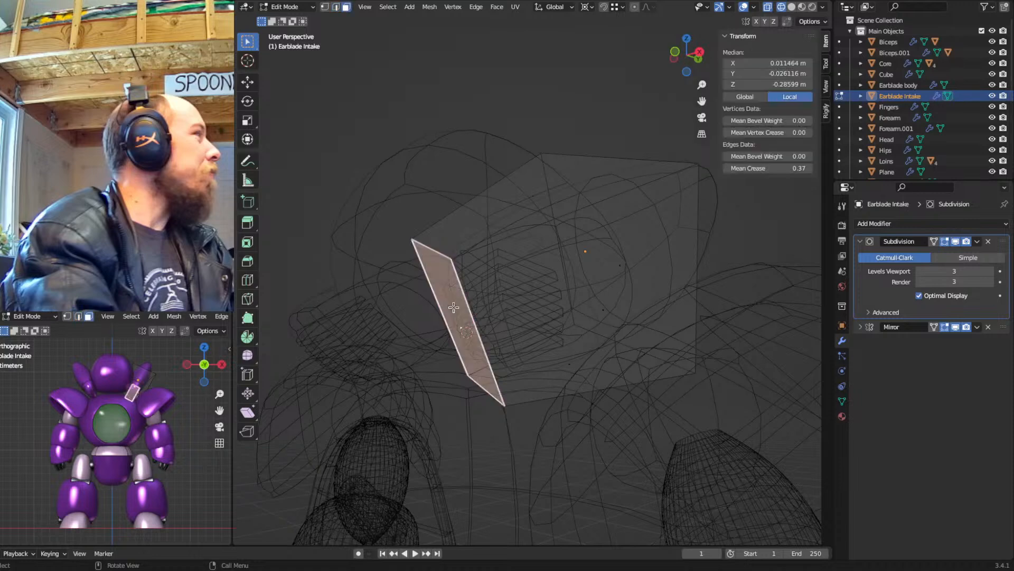
key("x")
left_click(479, 330)
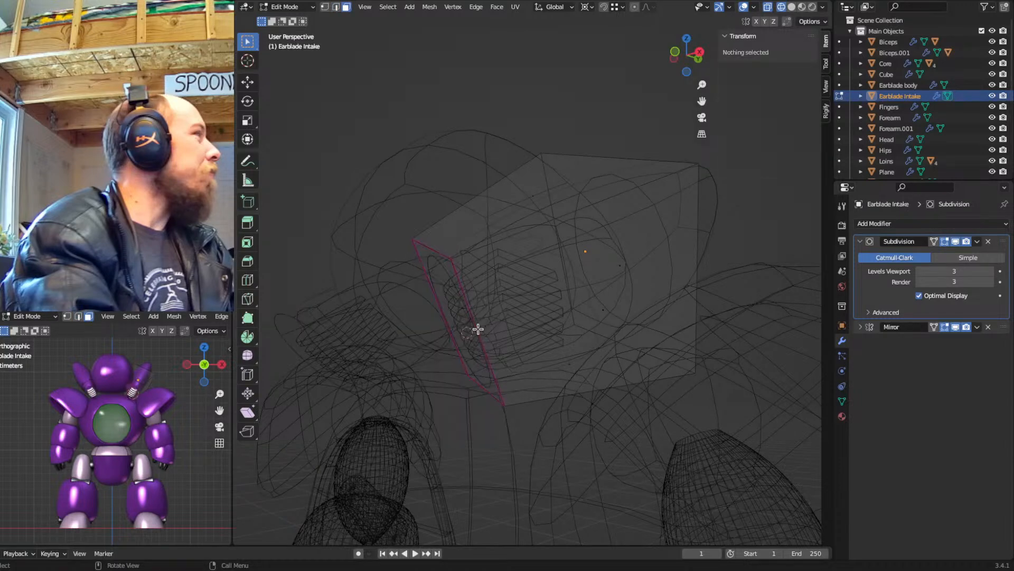
Delete the face at the opposite, rear end of the Earblade Intake mesh
middle_click_drag(501, 295, 584, 258)
left_click(650, 242)
key("x")
left_click(650, 242)
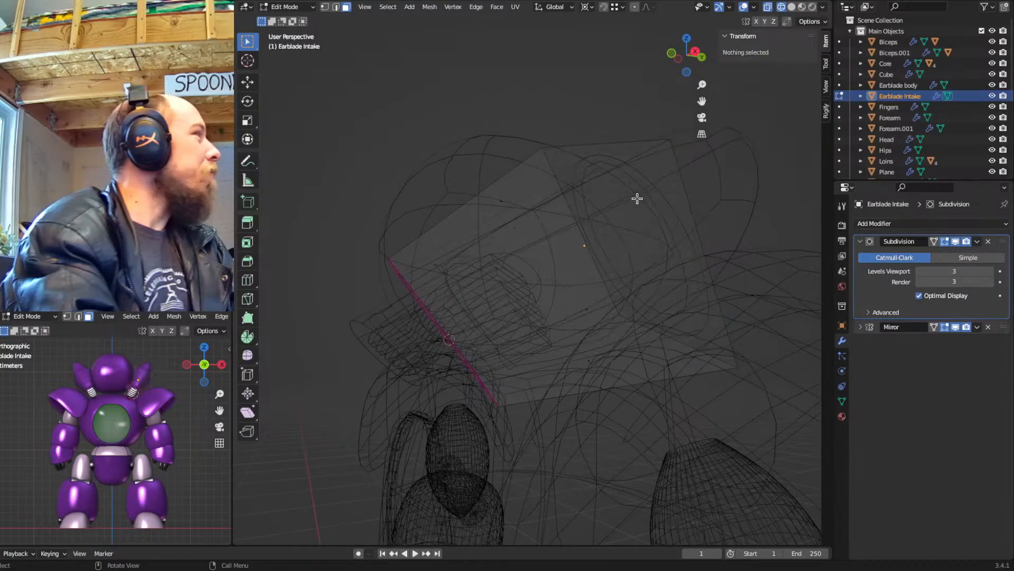
Slide the rear edge loop of the Earblade Intake mesh forward, close to the front opening, in solid view
key("shift+z")
mouse_move(596, 241)
middle_mouse_down()
mouse_move(579, 272)
mouse_move(643, 265)
mouse_move(649, 274)
mouse_move(577, 264)
middle_mouse_up()
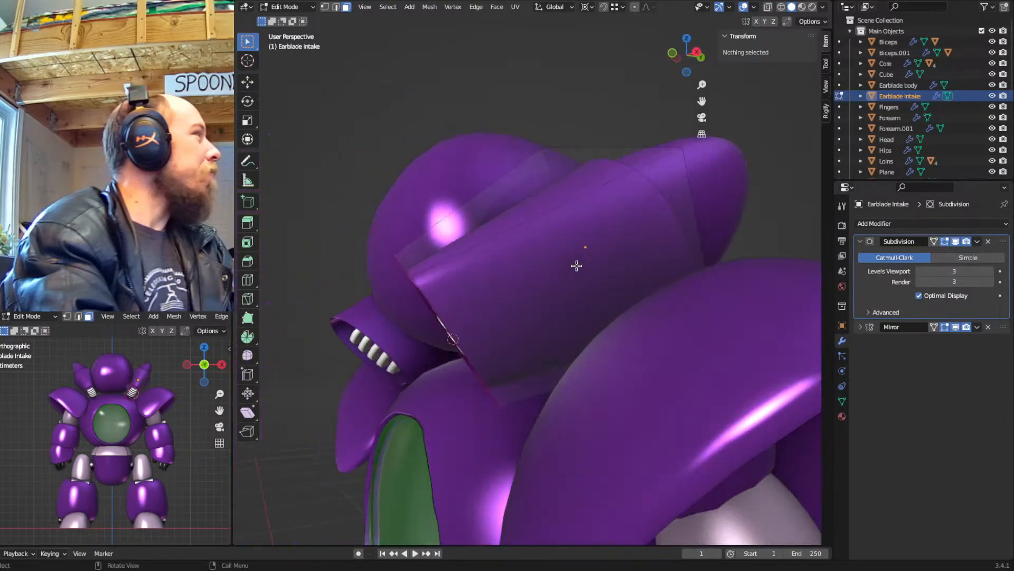
left_click(609, 147, "alt")
key("g")
key("g")
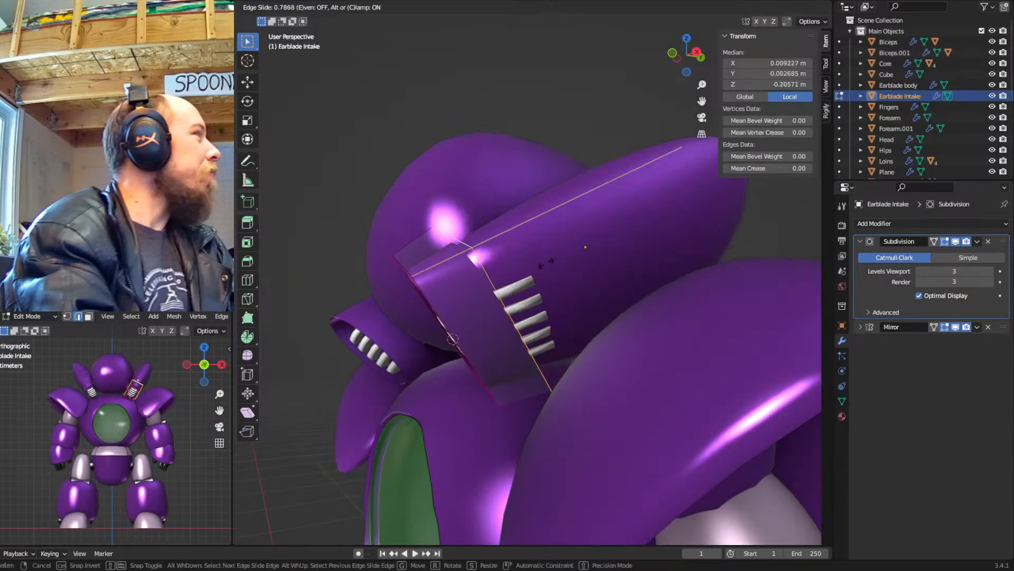
left_click(537, 272)
Crease the two lengthwise edges on the head side of the Earblade Intake to 1 and return to Object Mode
middle_click_drag(537, 271, 581, 235)
left_click(582, 236)
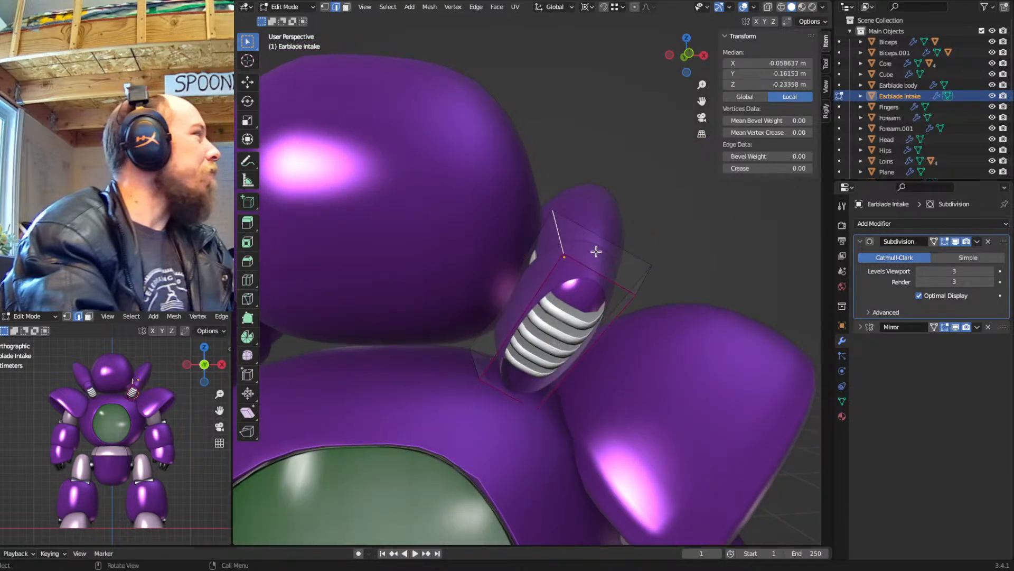
left_click(469, 362, "shift")
key("shift+e")
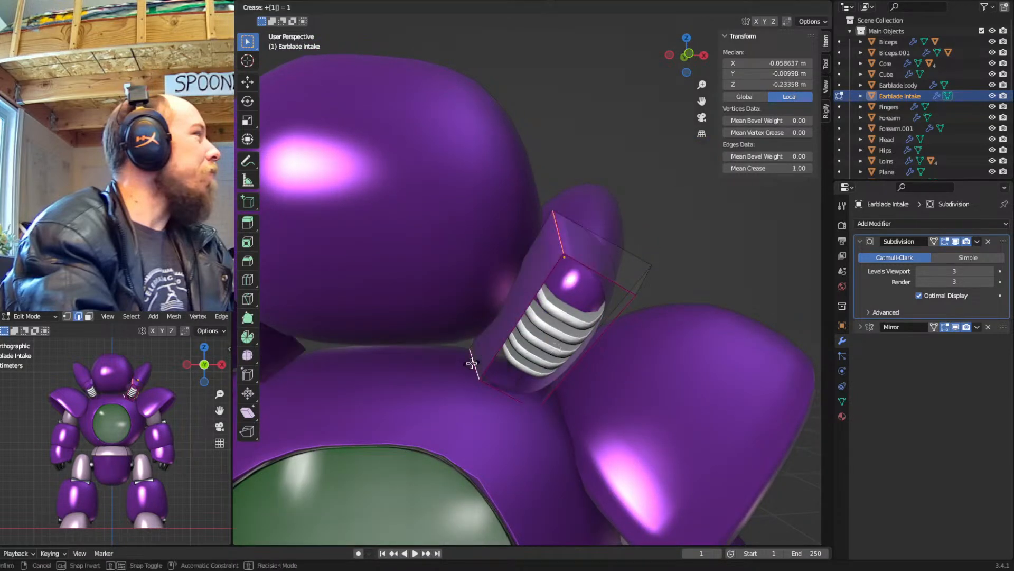
key("1")
key("Return")
key("Tab")
middle_click_drag(634, 367, 613, 358)
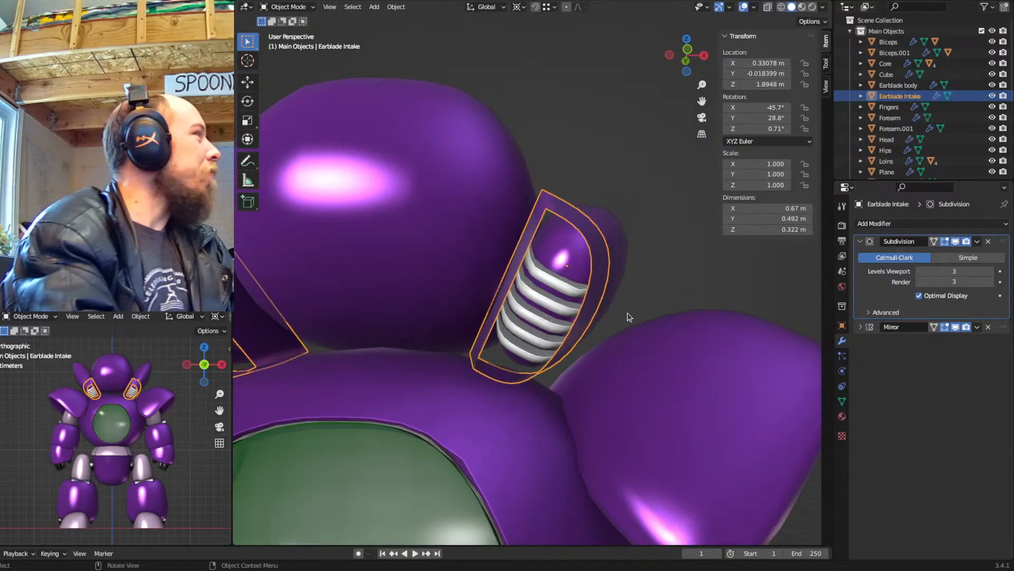
Scale the entire Earblade Intake mesh down to about 0.83 in Edit Mode
key("Tab")
key("a")
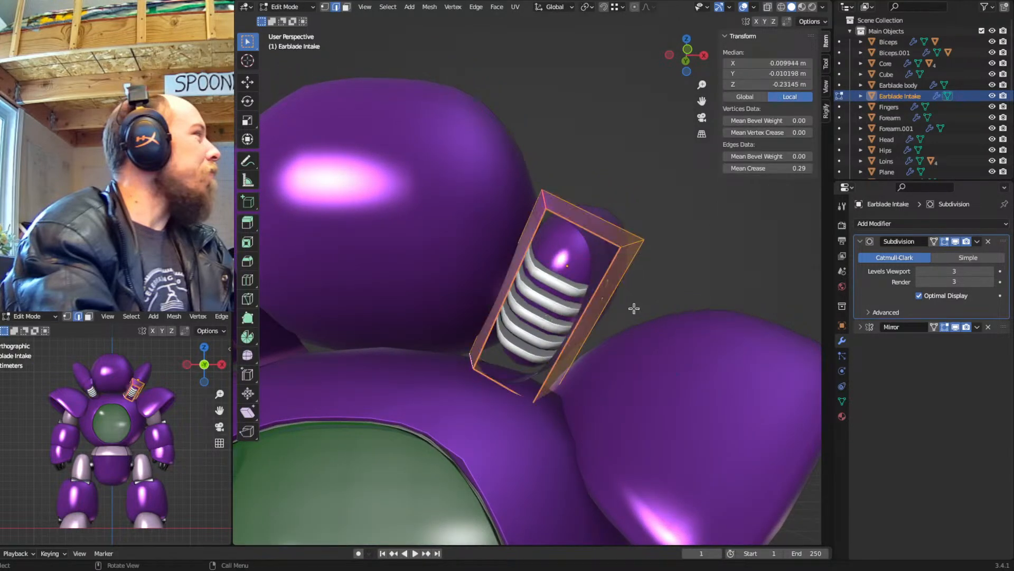
key("s")
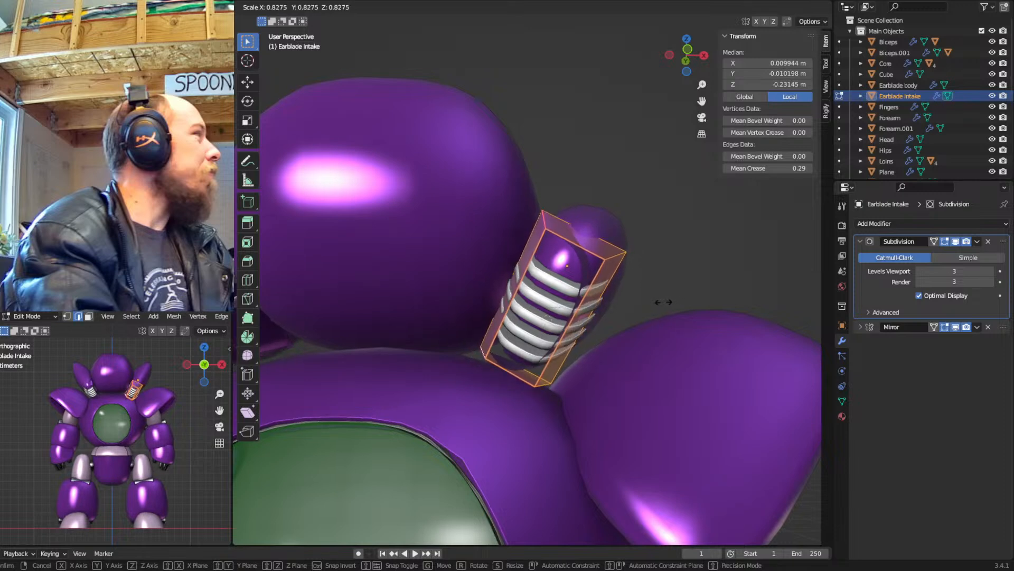
left_click(663, 301)
Move the rear edge loop of the Earblade Intake about 0.04 m along its local Z axis
middle_click_drag(663, 301, 606, 346)
key("shift+z")
middle_click_drag(553, 309, 546, 303)
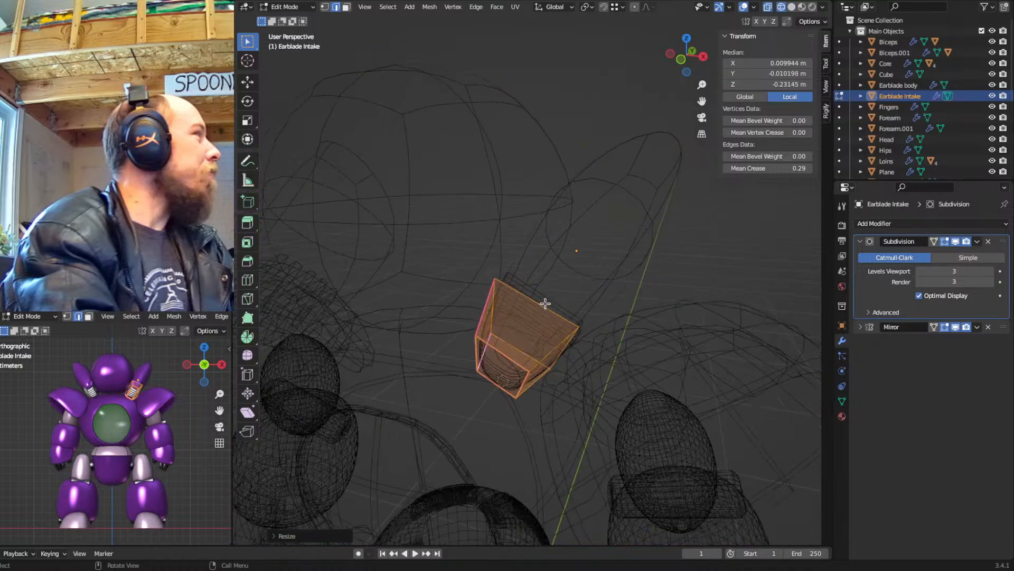
left_click(546, 304, "alt")
key("shift+z")
mouse_move(586, 367)
middle_mouse_down()
mouse_move(618, 363)
mouse_move(600, 362)
middle_mouse_up()
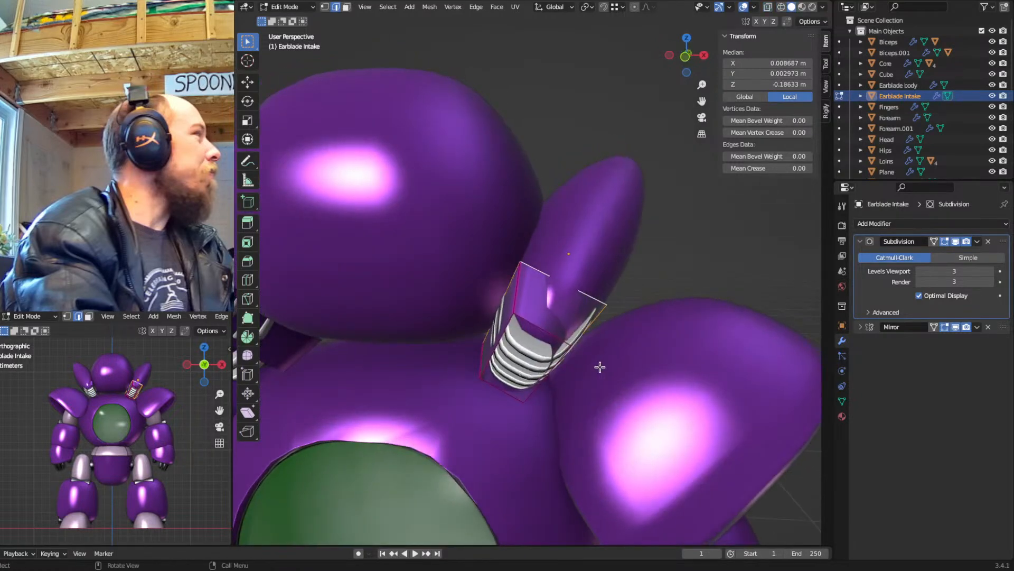
key("g")
key("z")
key("z")
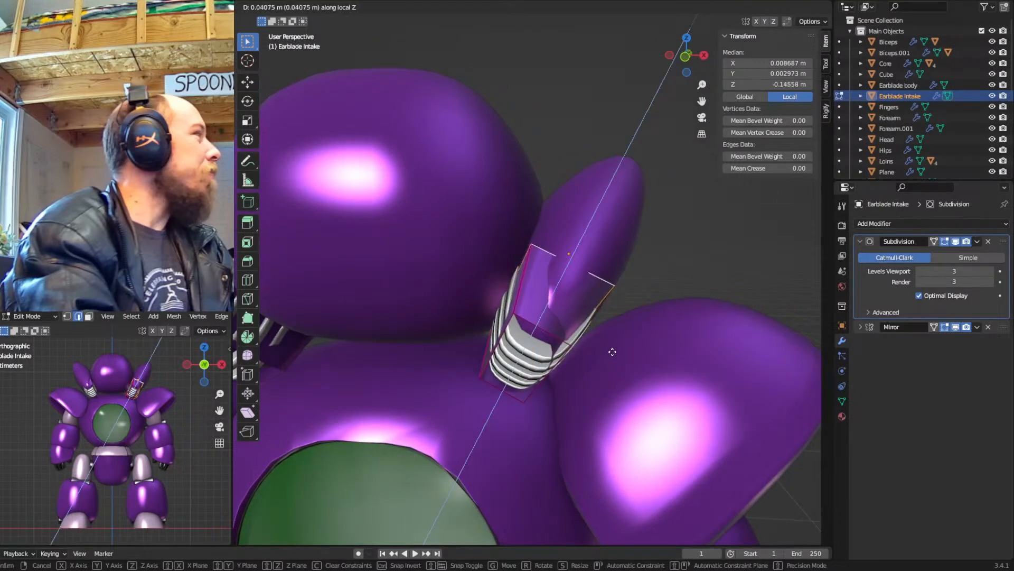
left_click(616, 348)
Rescale and reposition the Earblade Intake's rear edge loop so the rim fits around the ear fin
middle_click_drag(617, 349, 667, 365)
key("s")
left_click(644, 307)
middle_click_drag(593, 338, 581, 378)
key("g")
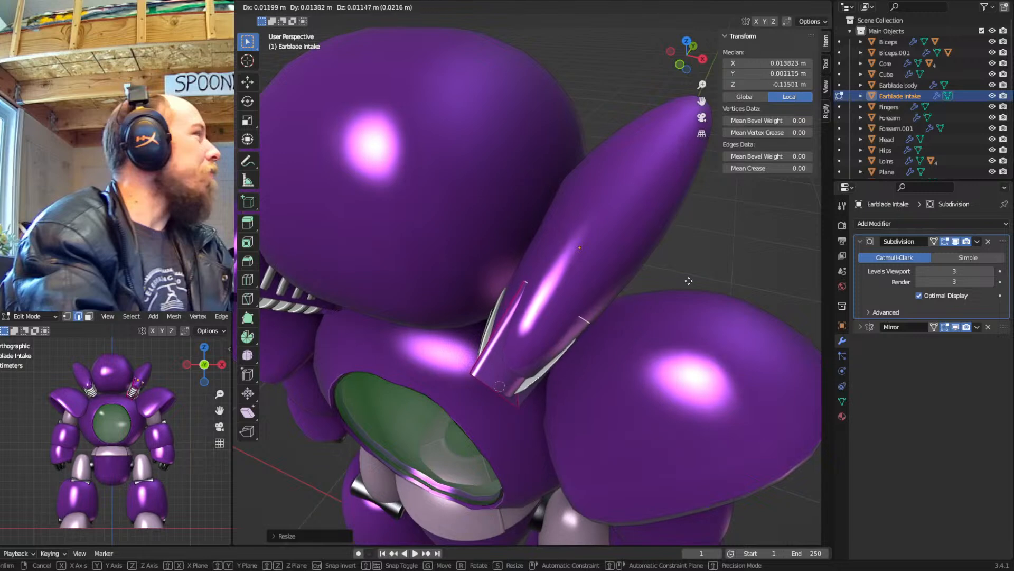
left_click(668, 299)
middle_click_drag(668, 299, 625, 357)
key("s")
left_click(688, 335)
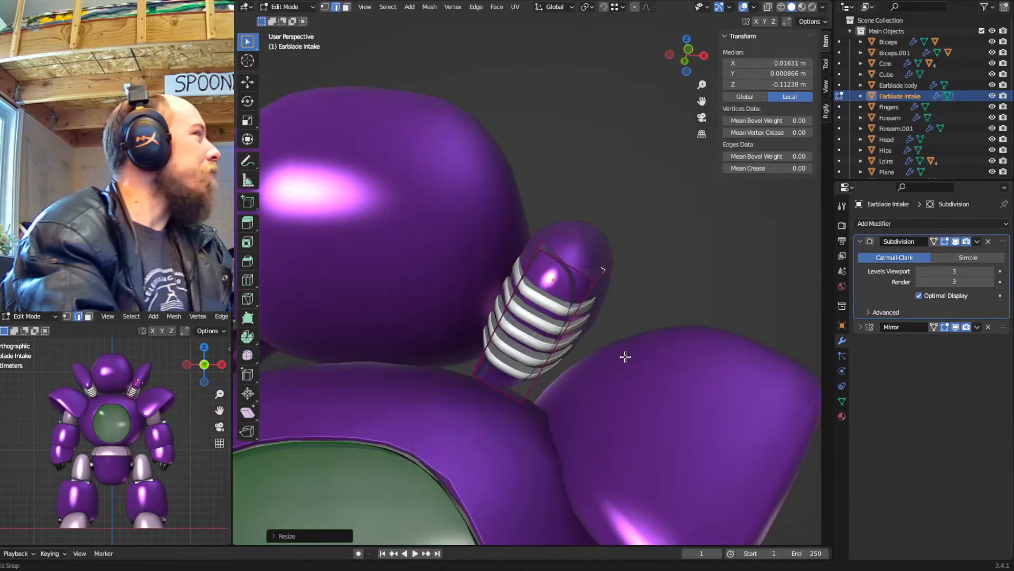
Add a Solidify modifier to the Earblade Intake and place it between Subdivision and Mirror
key("Tab")
left_click(860, 241)
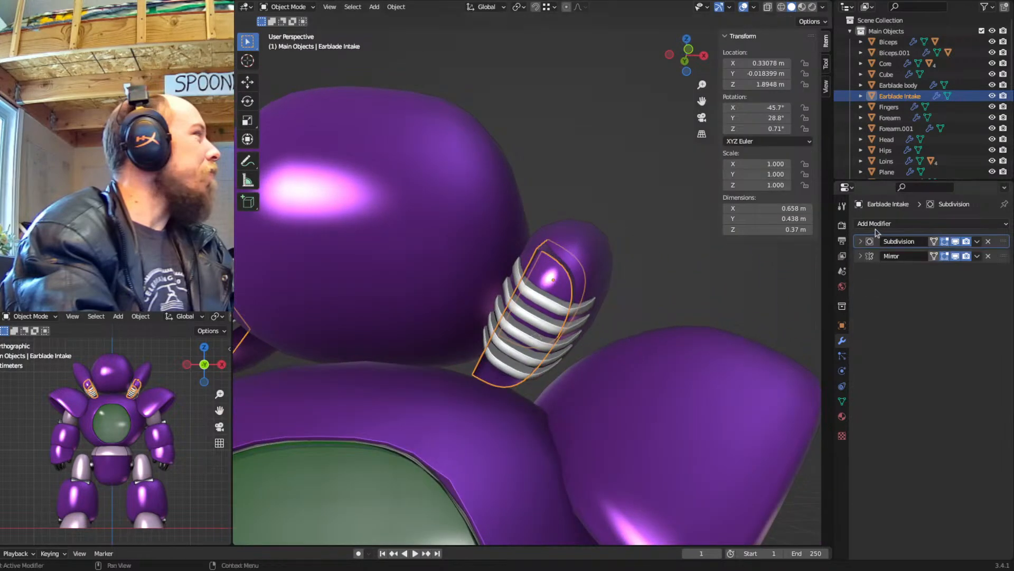
left_click(877, 224)
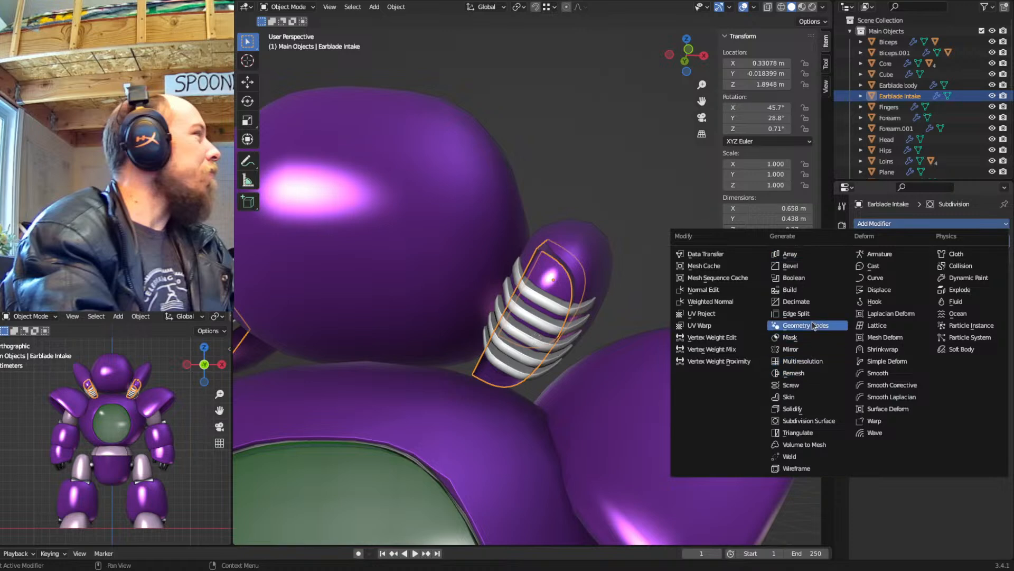
left_click(798, 408)
mouse_move(1004, 274)
left_mouse_down()
mouse_move(1005, 246)
mouse_move(1004, 260)
left_mouse_up()
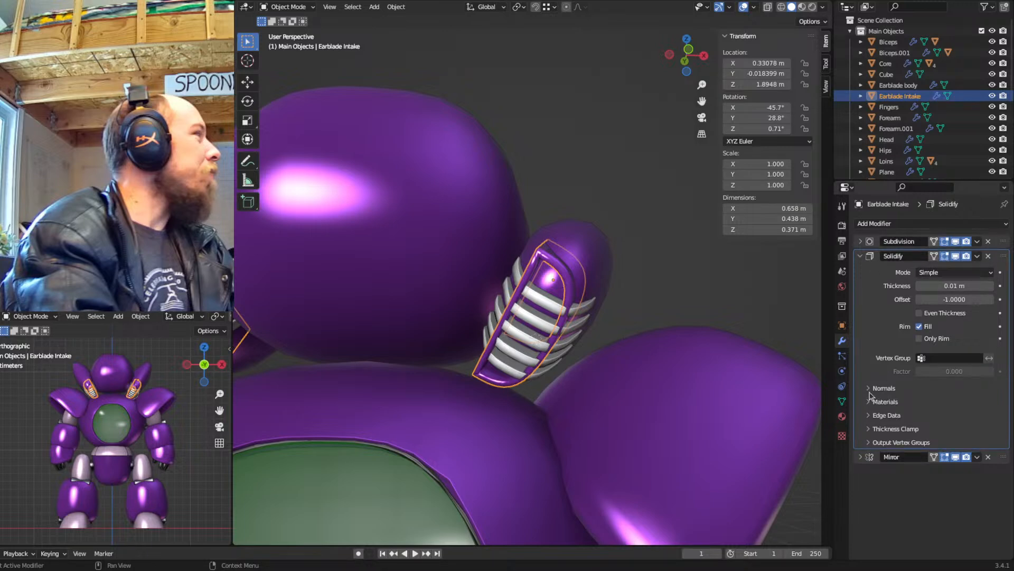
Enable Auto Smooth normals for the Earblade Intake mesh and return to its modifier settings
left_click(842, 401)
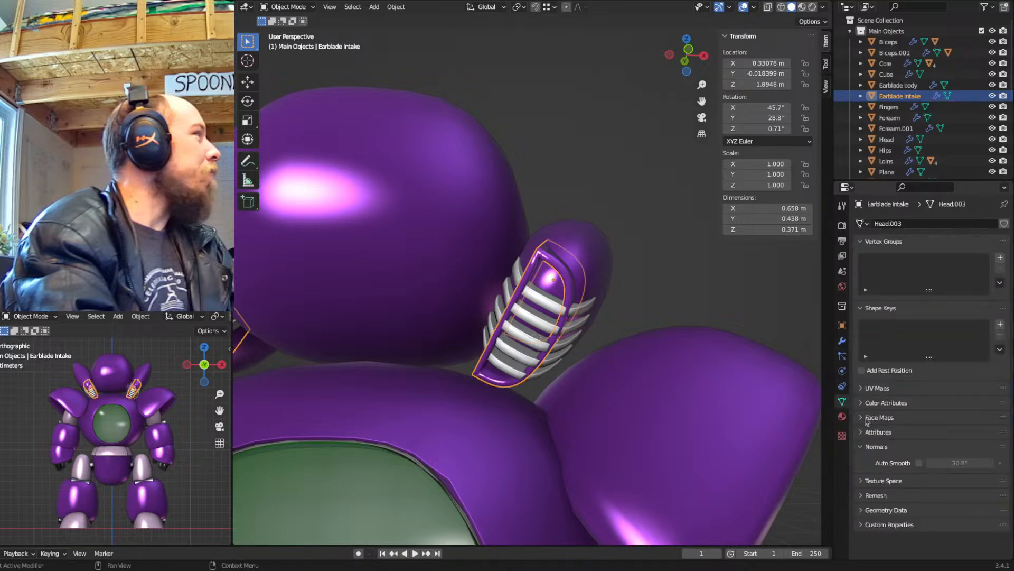
left_click(920, 463)
left_click(843, 341)
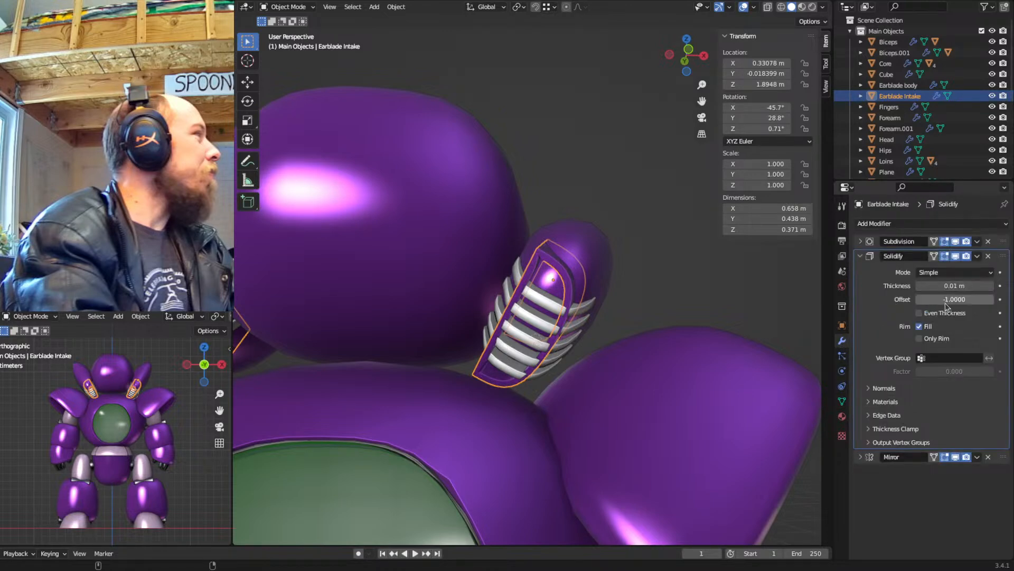
Set the Solidify thickness to 0.022 m and offset to about 0.09, with Even Thickness enabled
mouse_move(947, 301)
left_mouse_down()
mouse_move(979, 301)
mouse_move(945, 290)
mouse_move(966, 290)
mouse_move(945, 303)
left_mouse_up()
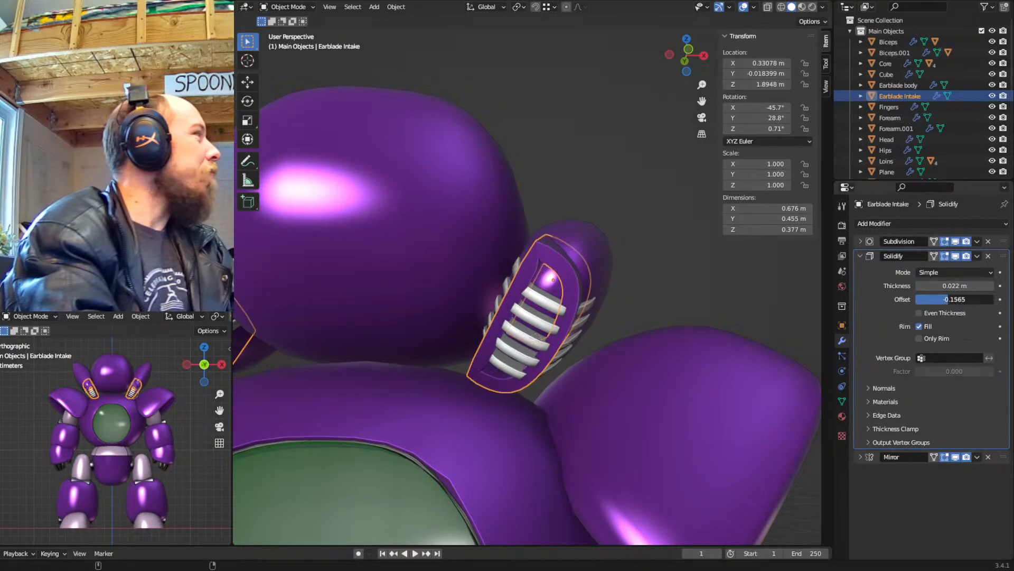
left_click(919, 313)
left_click_drag(949, 300, 963, 300)
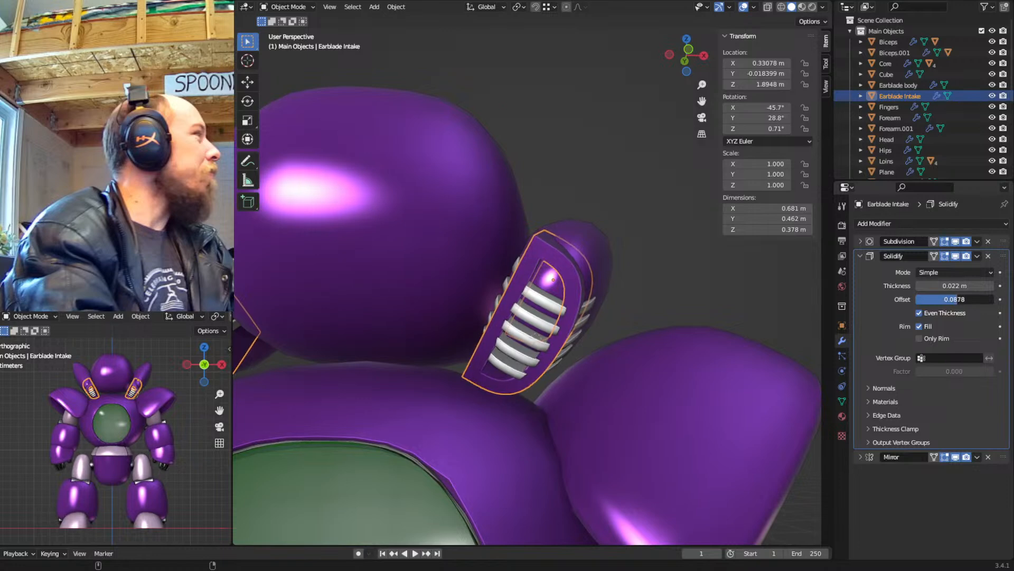
Show the Construction collection and hide the robot's front reference image
middle_click_drag(630, 299, 576, 333)
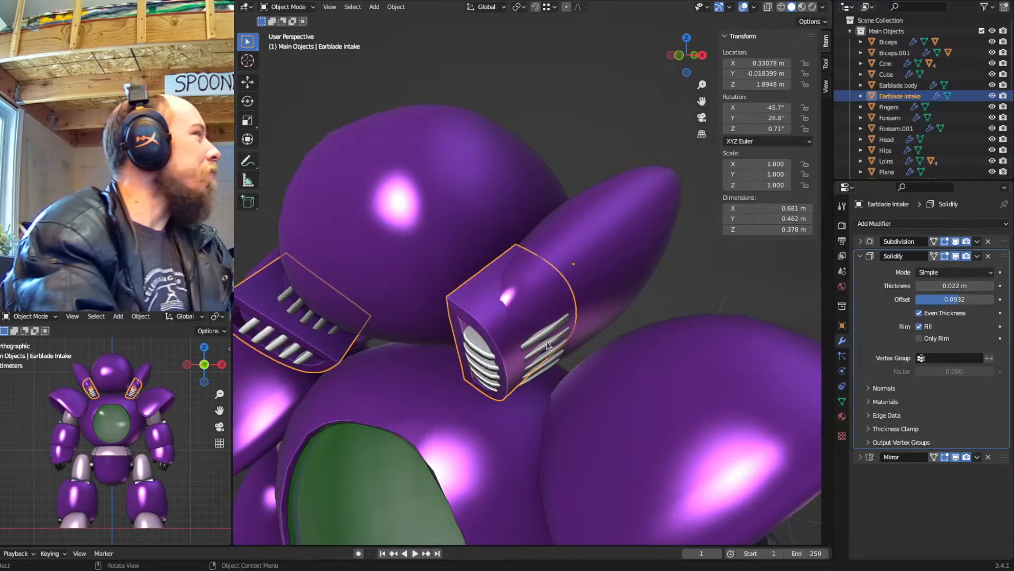
key("shift+2")
left_click(565, 86)
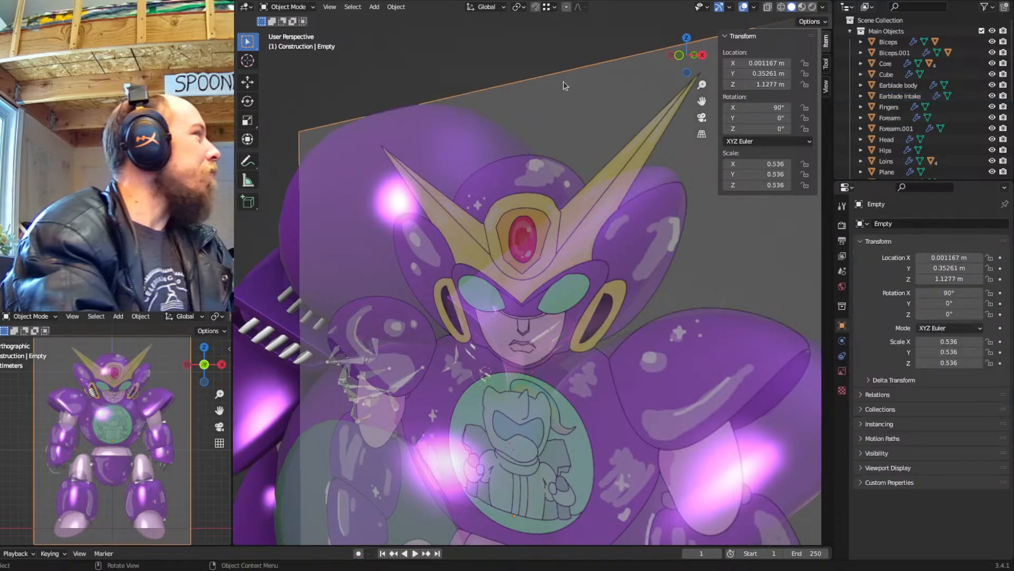
key("h")
Slide the outer rear edge of the Earblade Intake Volume inward in Edit Mode to narrow the volume
left_click(523, 317)
middle_click_drag(530, 320, 550, 328)
key("Tab")
middle_click_drag(744, 223, 716, 224)
left_click(677, 261, "alt")
middle_click_drag(677, 261, 697, 280)
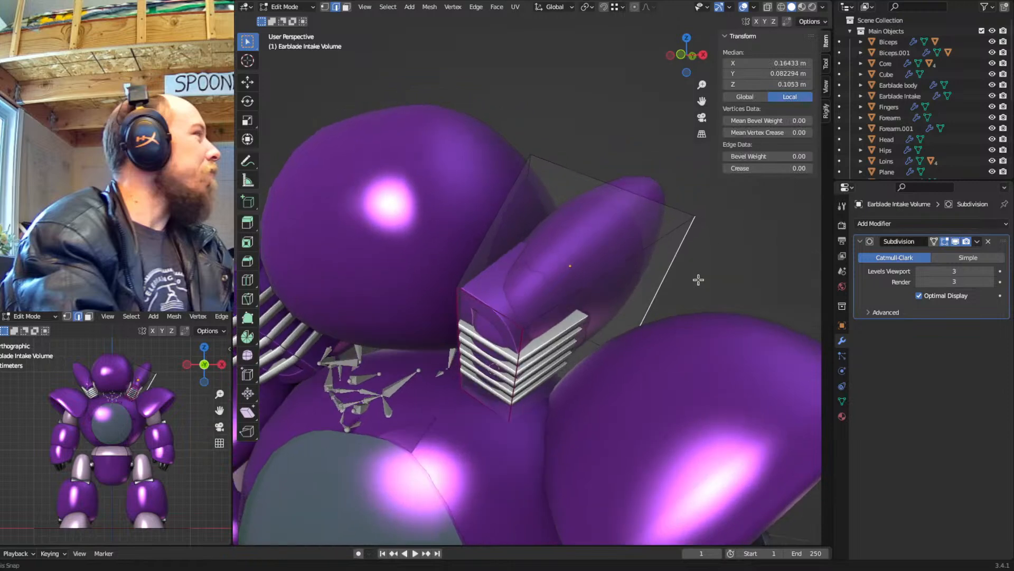
key("g")
key("g")
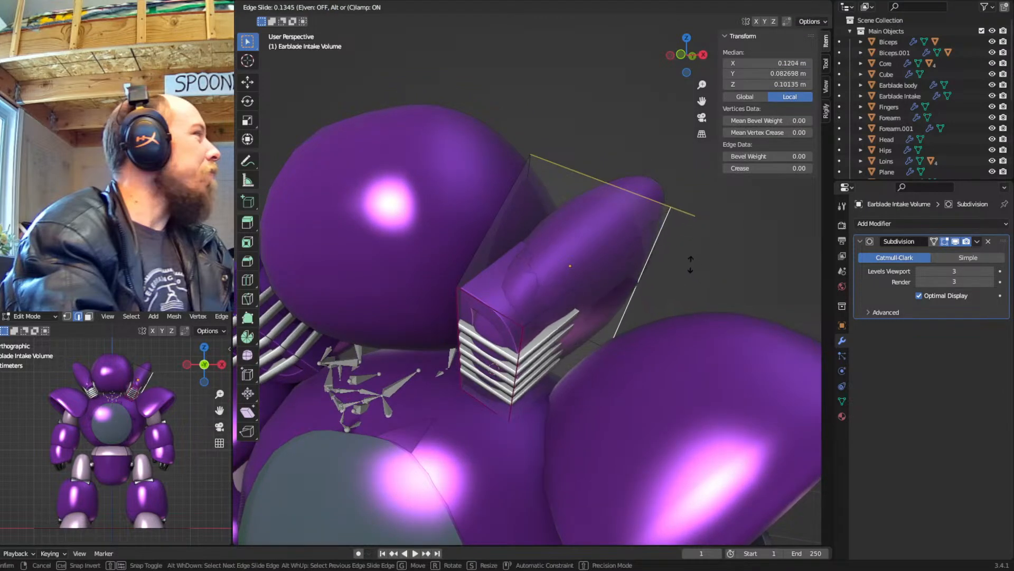
left_click(688, 259)
key("Tab")
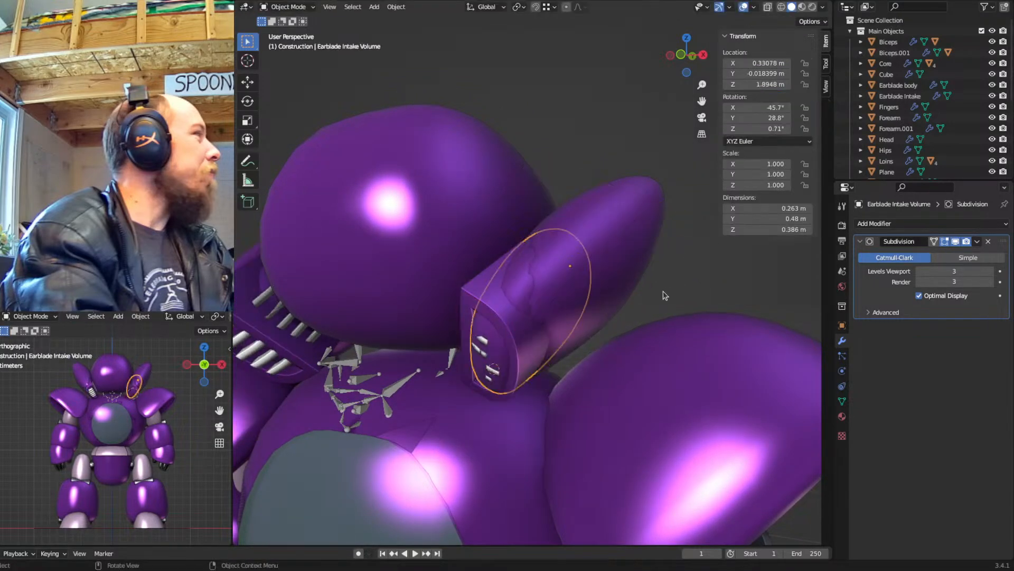
Slide the head-side rear edge of the Earblade Intake Volume toward the outer side
middle_click_drag(550, 330, 581, 341)
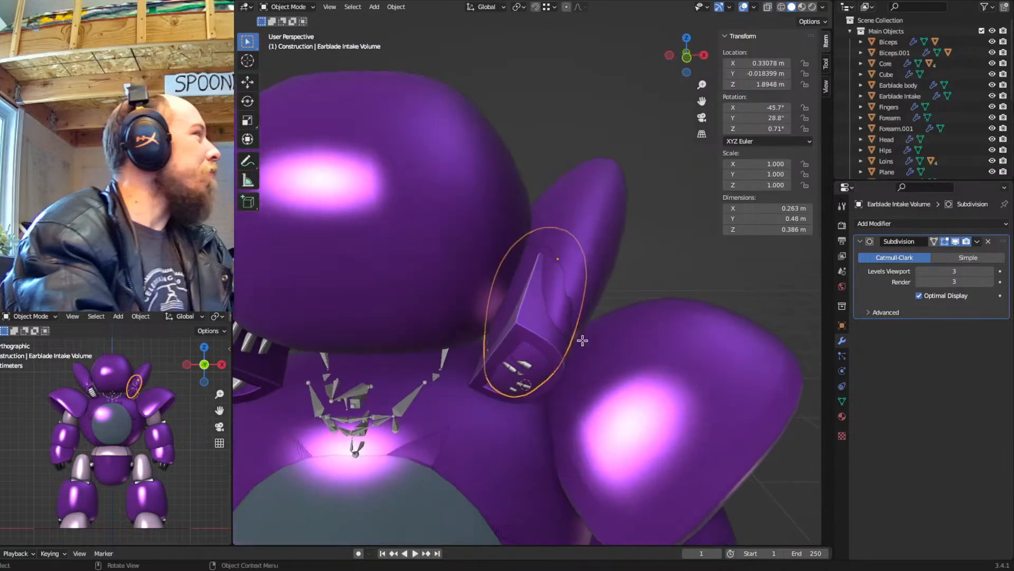
key("Tab")
key("g")
key("g")
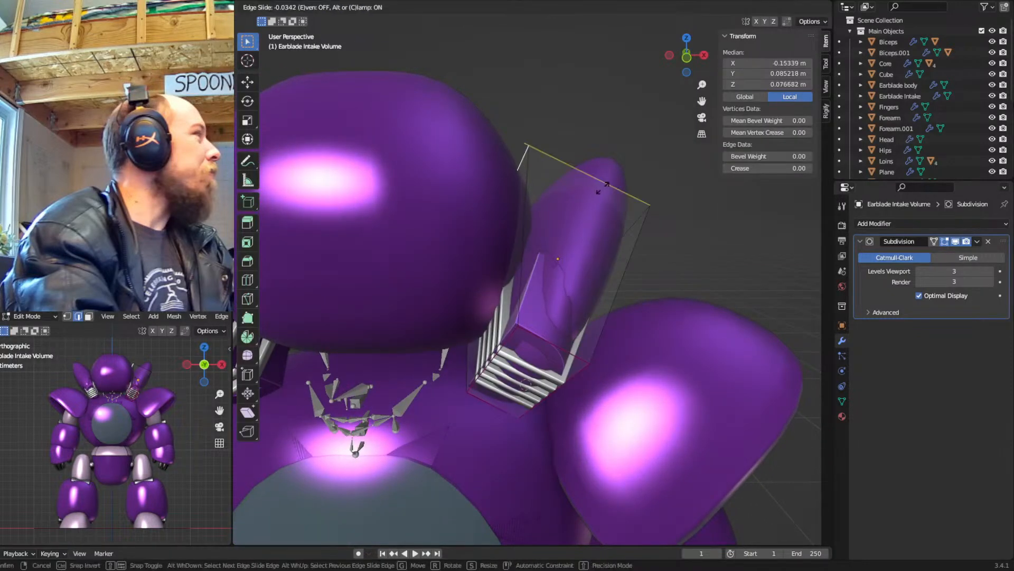
left_click(622, 197)
key("Tab")
Slide the volume's head-side rear edge further outward, then hide the Construction collection
mouse_move(592, 276)
middle_mouse_down()
mouse_move(608, 259)
mouse_move(589, 278)
mouse_move(540, 254)
mouse_move(588, 257)
middle_mouse_up()
key("Tab")
key("g")
key("g")
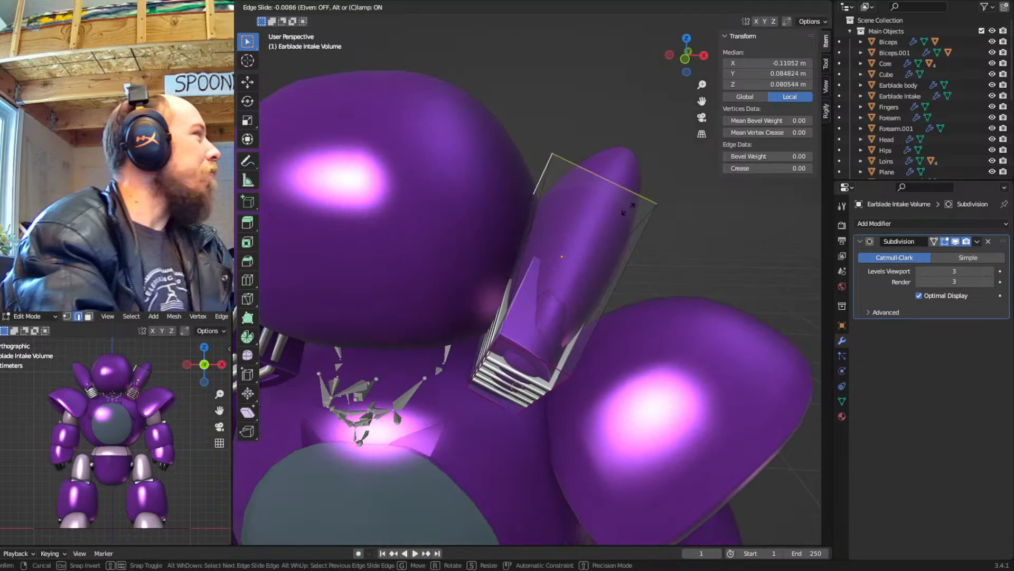
left_click(702, 305)
key("Tab")
mouse_move(695, 305)
middle_mouse_down()
mouse_move(703, 319)
mouse_move(688, 300)
middle_mouse_up()
key("1")
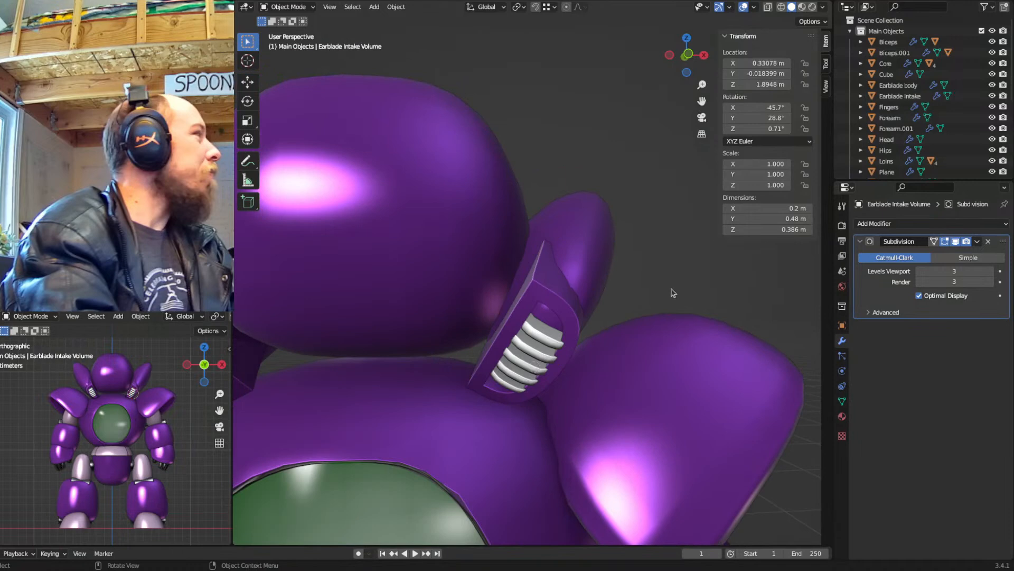
Assign the existing Gunmetal material to the ear intake slats
middle_click_drag(628, 314, 575, 314)
left_click(516, 303)
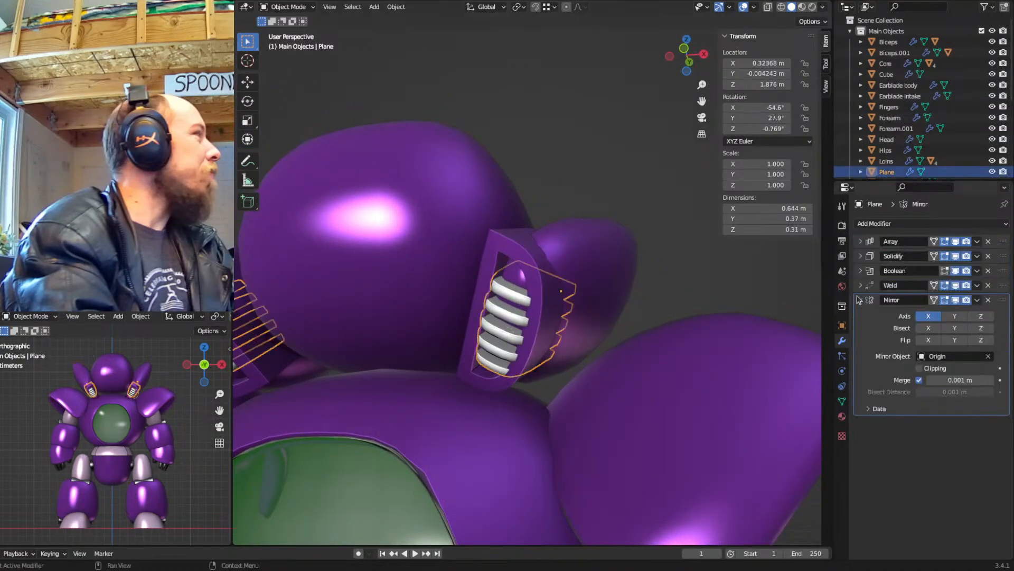
left_click(842, 416)
left_click(862, 270)
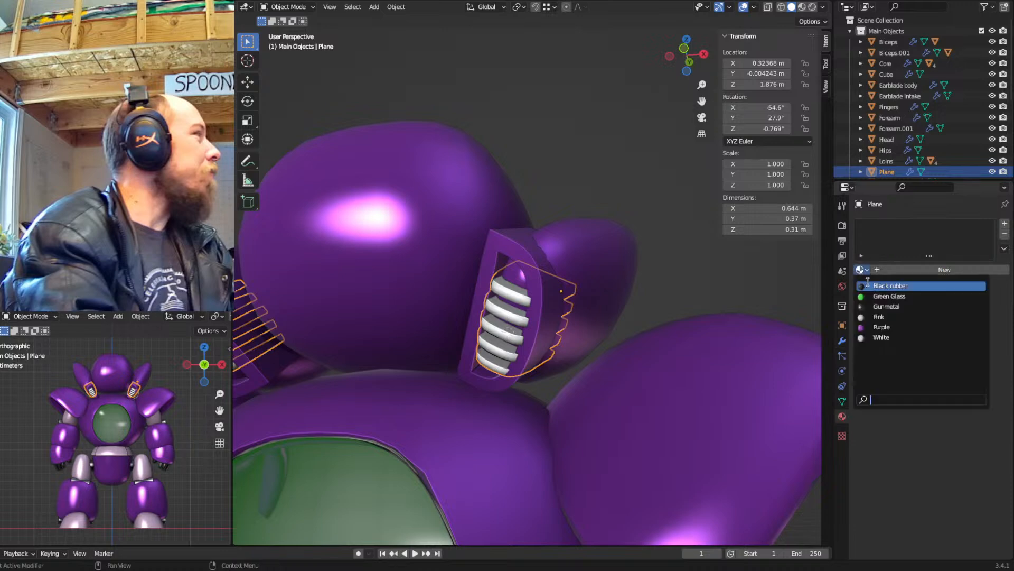
left_click(887, 306)
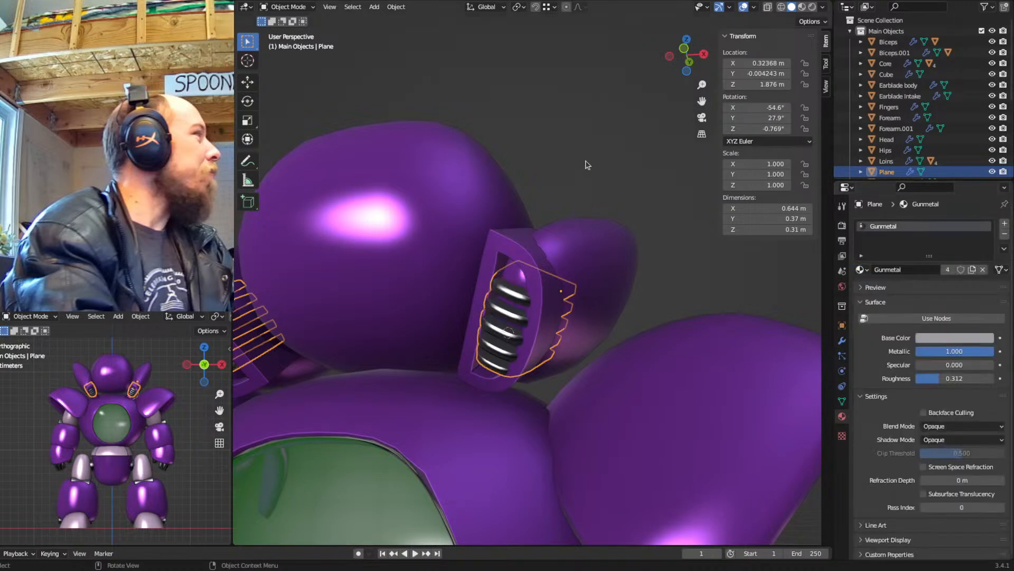
Move the ear intake slats about -0.0066 m along their local Y axis to recenter them in the rim
left_click(573, 199)
scroll(558, 217, "down", 2)
middle_click_drag(560, 219, 561, 270)
left_click(560, 271)
scroll(560, 271, "up", 3)
key("g")
key("z")
key("z")
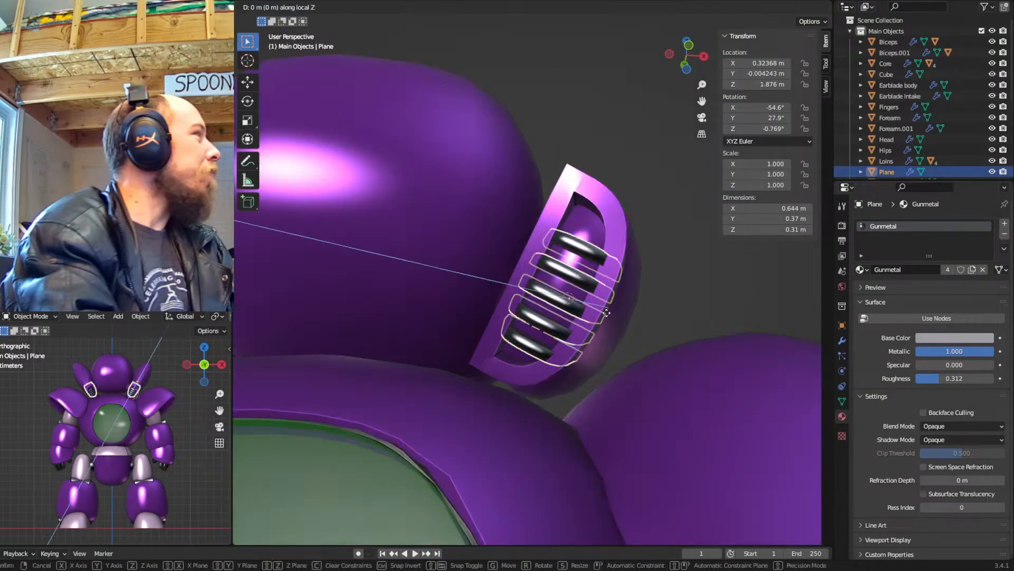
key("y")
key("y")
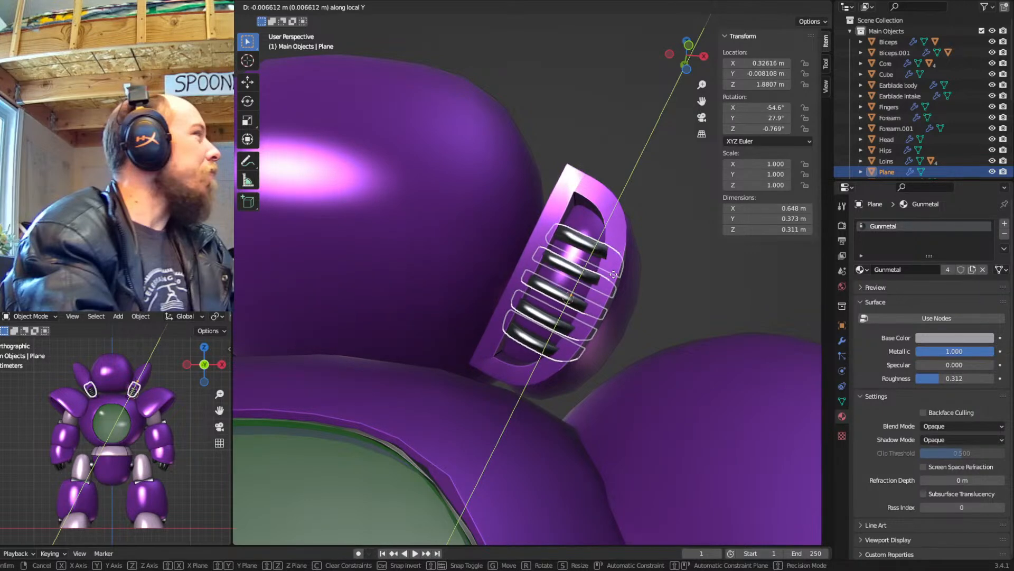
left_click(614, 273)
Show the Construction reference in front view and give the Earblade Intake its own copy of the Purple material, named Gold
middle_click_drag(613, 274, 577, 317)
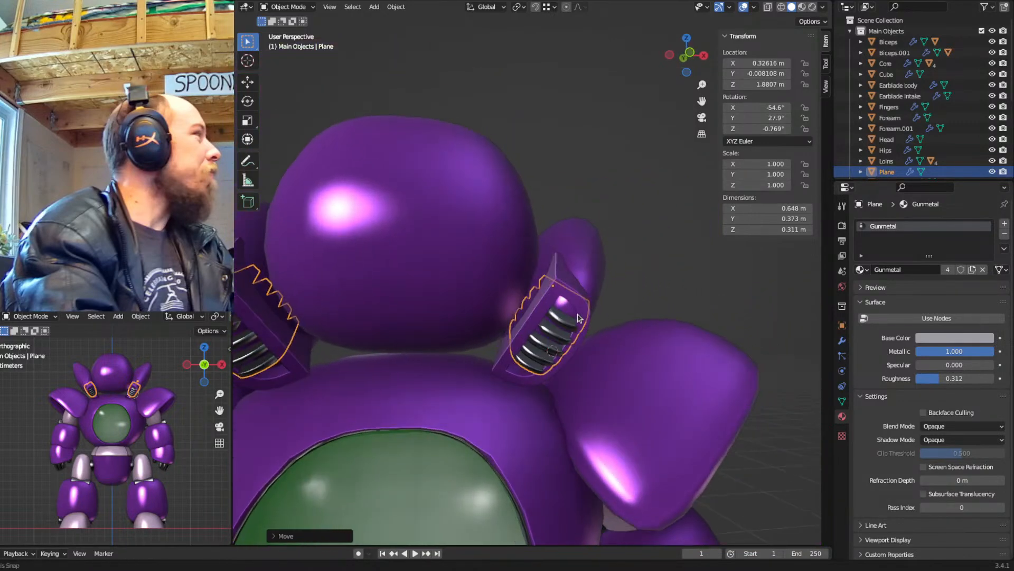
left_click(563, 295)
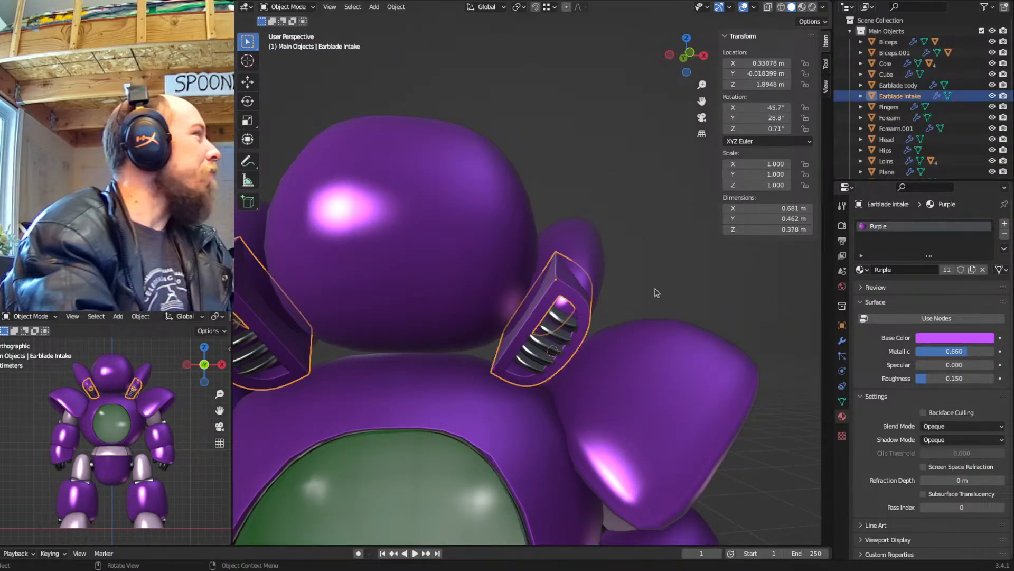
key("KP_1")
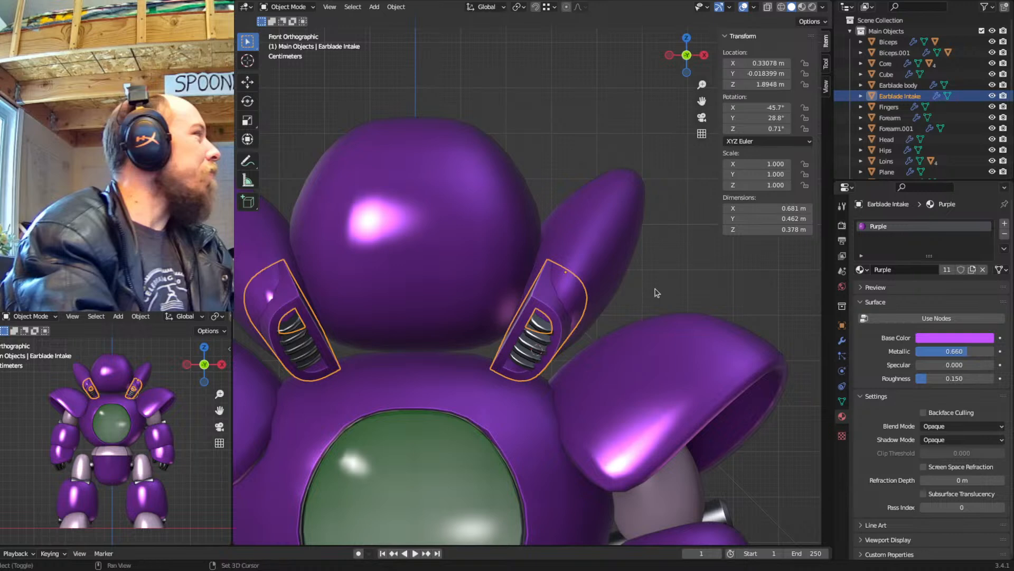
key("shift+2")
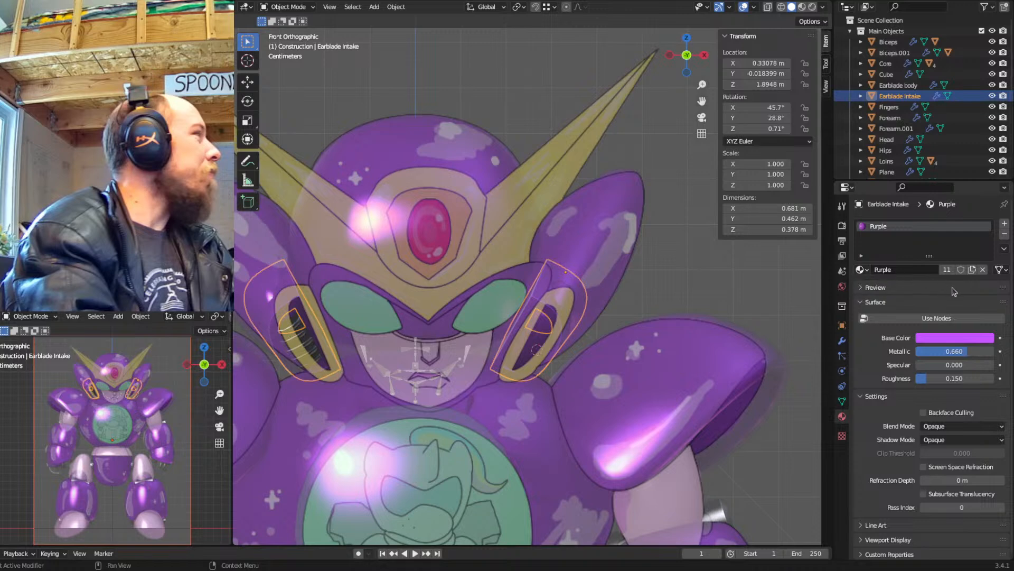
left_click(918, 270)
type("Gold")
key("Return")
Set the Gold material's base color to a warm yellow and its metallic value to 0.701
left_click(945, 338)
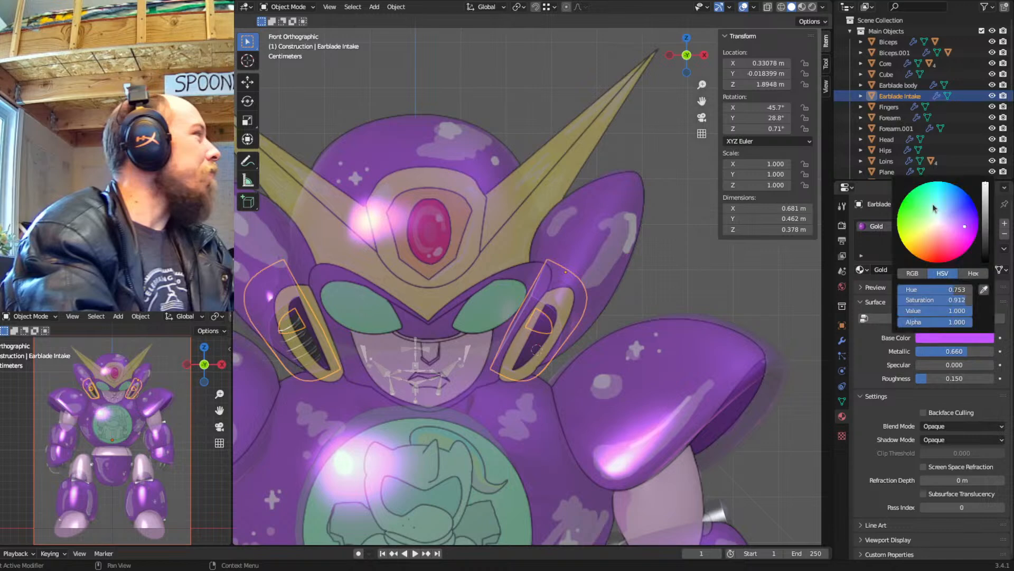
left_click_drag(907, 233, 915, 239)
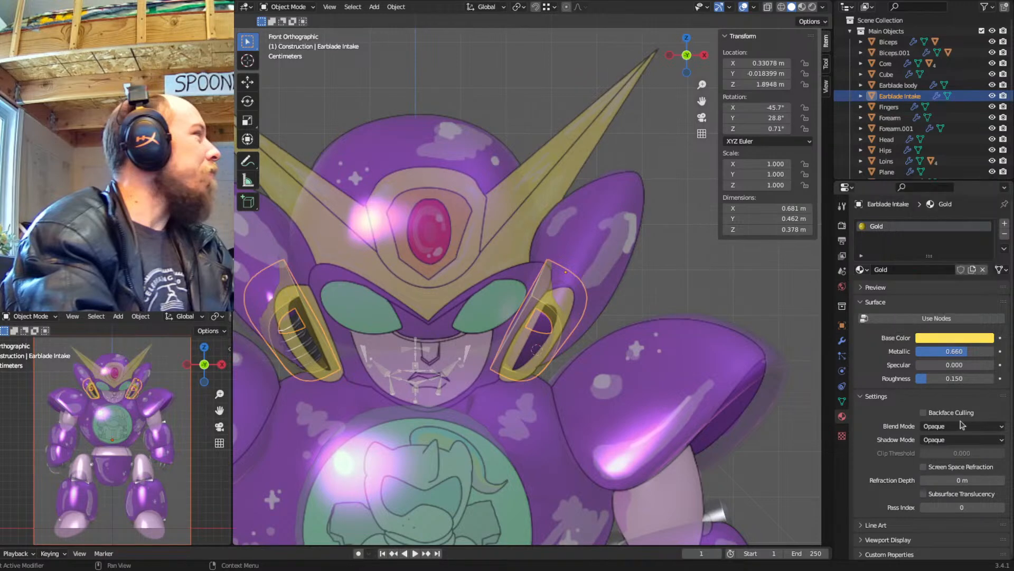
mouse_move(959, 356)
left_mouse_down()
mouse_move(966, 351)
mouse_move(954, 351)
left_mouse_up()
middle_click_drag(590, 328, 385, 249)
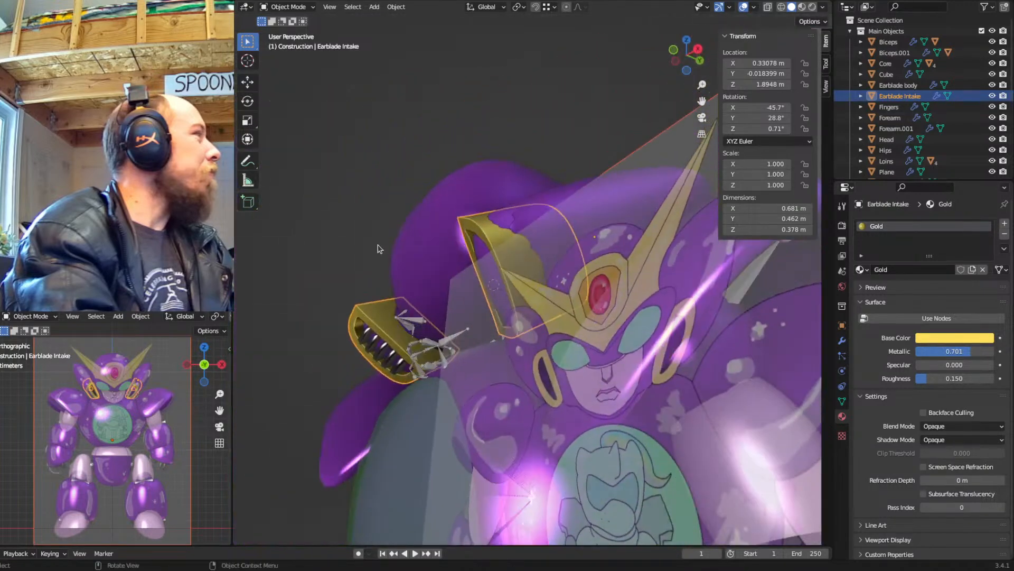
Hide the Construction collection and slide the Earblade Intake along its local Y axis to about X 0.3297, Y -0.0162, Z 1.8928 m
left_click(370, 247)
key("1")
middle_click_drag(596, 236, 633, 342)
scroll(636, 278, "down", 4)
scroll(557, 380, "up", 2)
left_click(608, 271)
key("g")
key("y")
key("y")
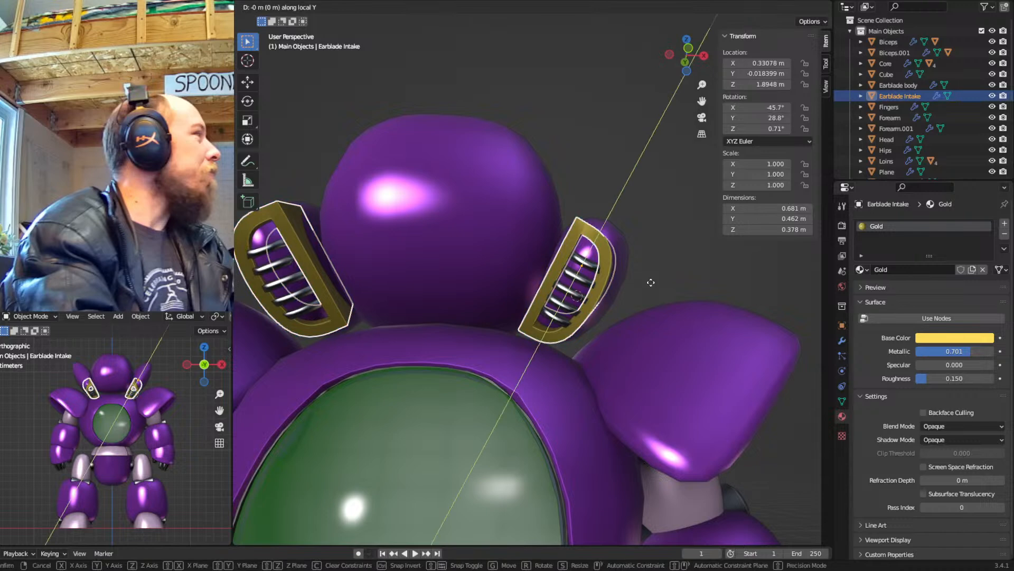
left_click(647, 289)
Slide the Earblade Intake along its local Z axis to about X 0.3269, Y -0.0223, Z 1.8876 m
middle_click_drag(613, 310, 585, 350)
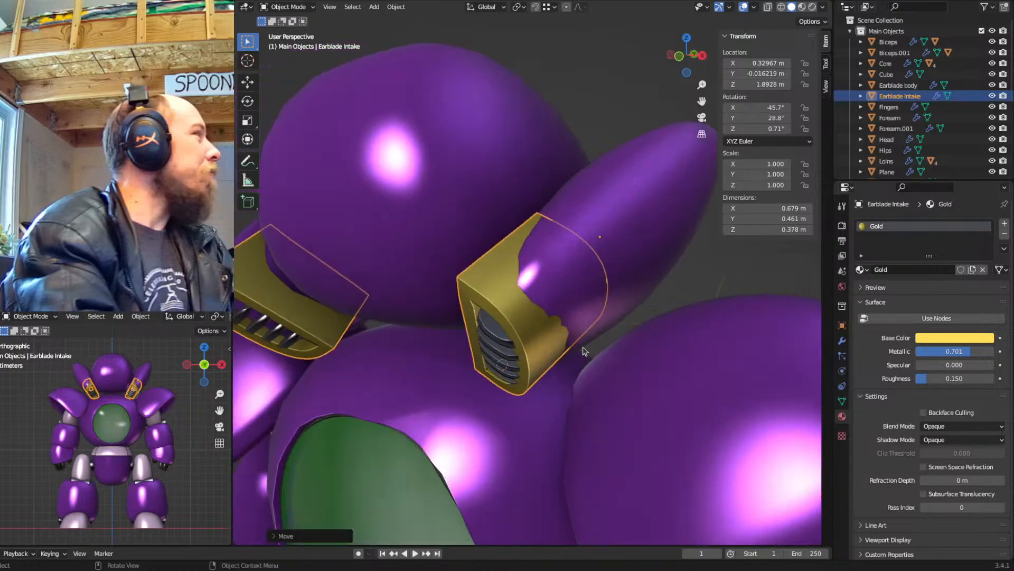
key("g")
key("z")
key("z")
left_click(563, 383)
Edge-slide the lower head-side edge of the Earblade Intake's front rim
middle_click_drag(562, 383, 538, 373)
key("Tab")
left_click(508, 341)
middle_click_drag(510, 341, 533, 327)
key("g")
key("g")
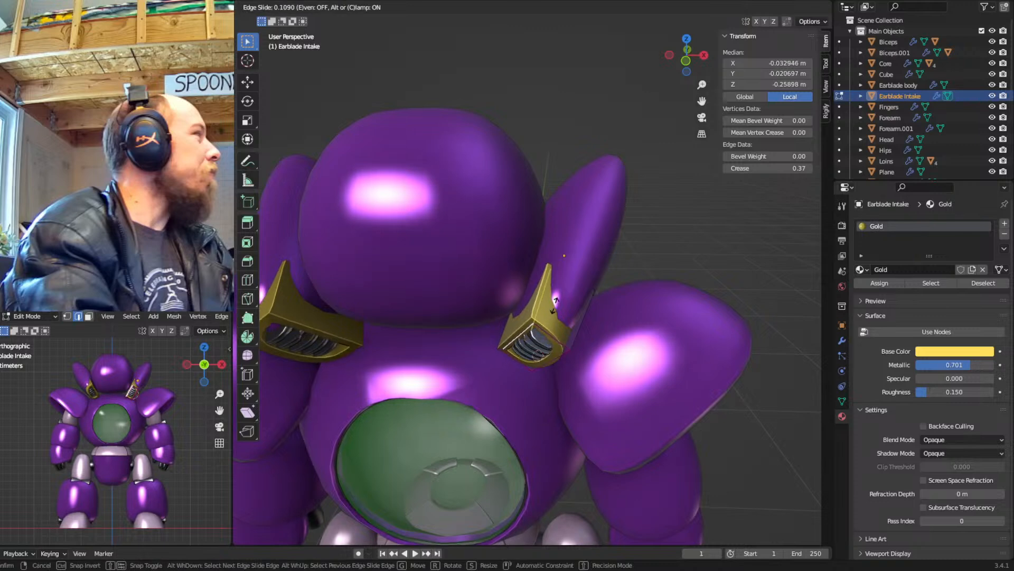
left_click(572, 346)
mouse_move(571, 346)
middle_mouse_down()
mouse_move(595, 268)
mouse_move(562, 359)
mouse_move(535, 372)
mouse_move(557, 332)
mouse_move(546, 349)
mouse_move(652, 426)
mouse_move(599, 464)
mouse_move(589, 401)
mouse_move(597, 326)
mouse_move(577, 342)
middle_mouse_up()
key("Tab")
In wireframe shading, move the Earblade Intake's rear edge loop further back to lengthen the rim into the ear fin
left_click(593, 265)
scroll(593, 266, "down", 3)
scroll(546, 349, "down", 2)
scroll(592, 396, "up", 5)
key("Tab")
key("shift+z")
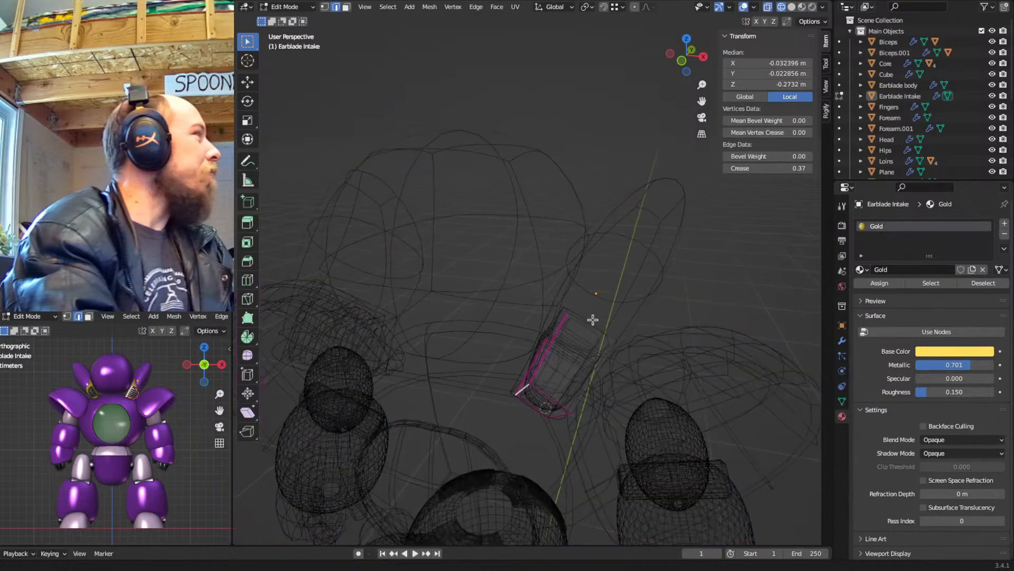
left_click(583, 321, "alt")
key("g")
key("g")
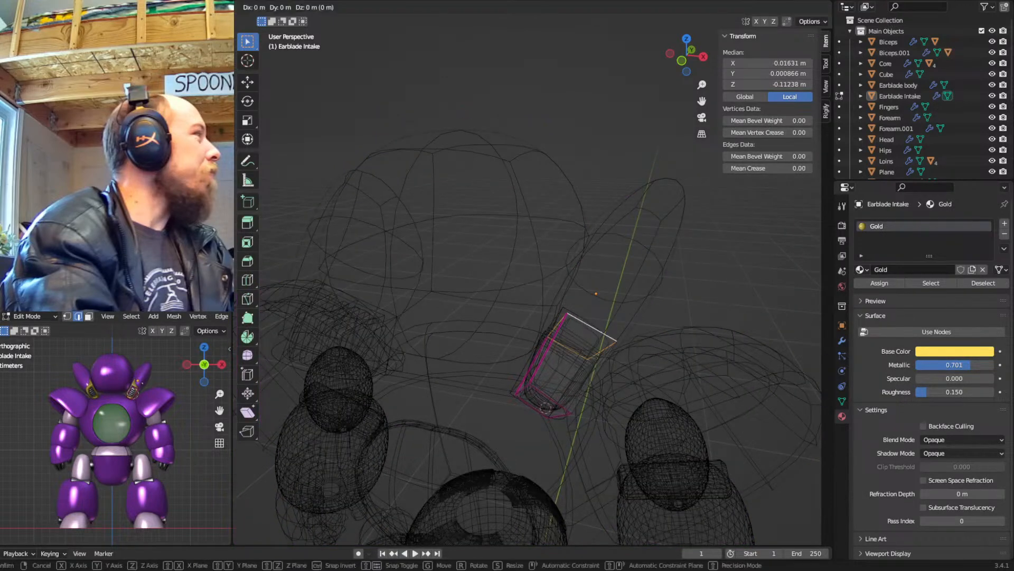
left_click(622, 342)
key("Tab")
key("shift+z")
Make a linked duplicate of the Earblade body in place and rename it Earblade Intake
middle_click_drag(657, 309, 669, 296)
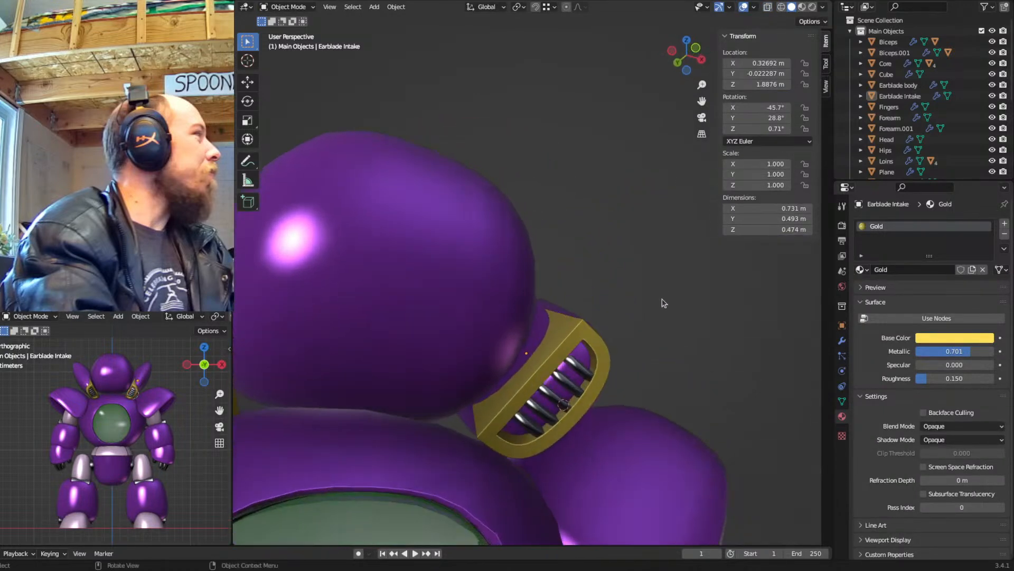
scroll(669, 298, "down", 4)
middle_click_drag(616, 340, 586, 298)
scroll(609, 324, "up", 4)
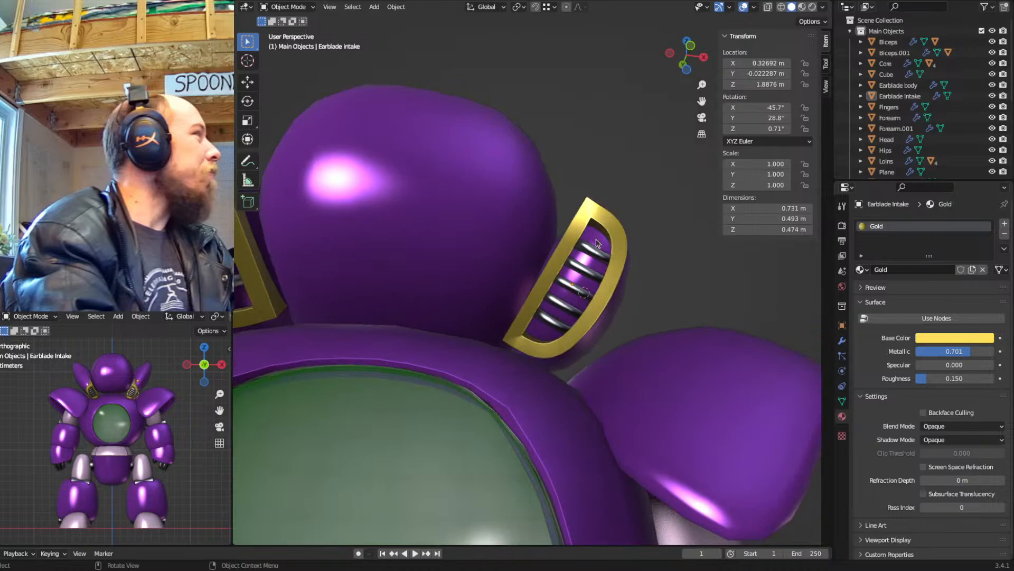
left_click(596, 244)
middle_click_drag(596, 243, 566, 326)
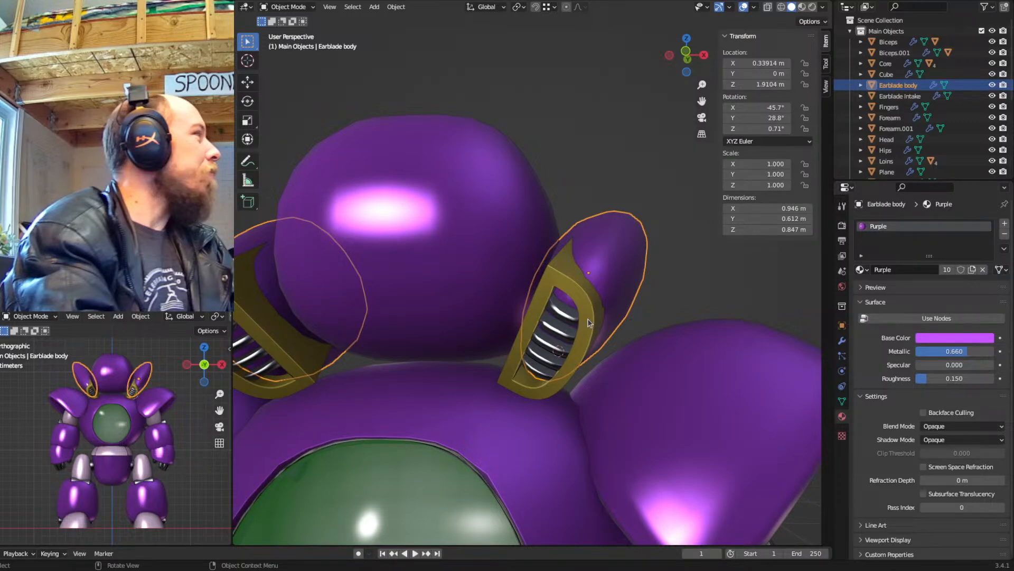
key("alt+d")
right_click(681, 278)
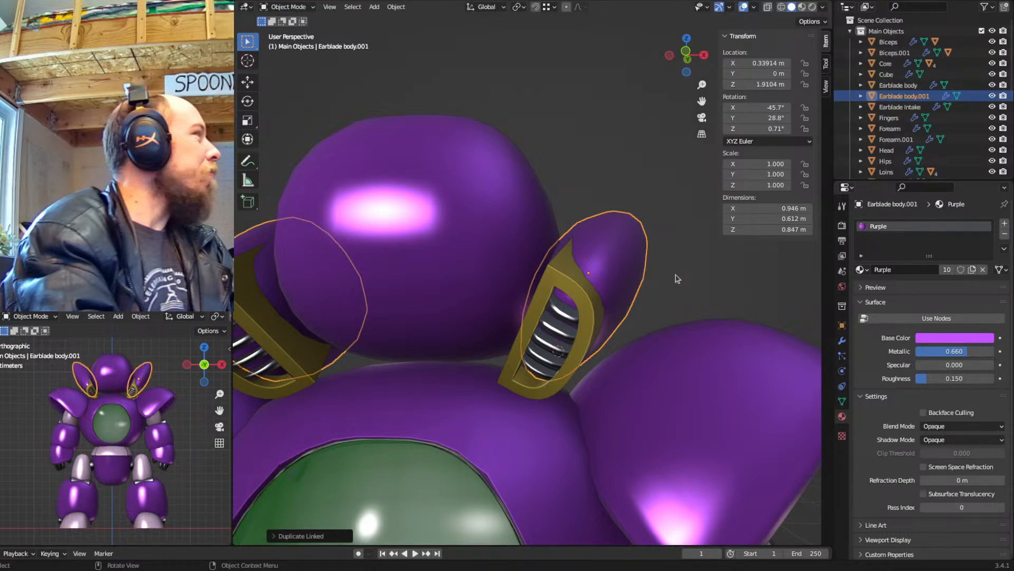
key("F2")
left_click(675, 274)
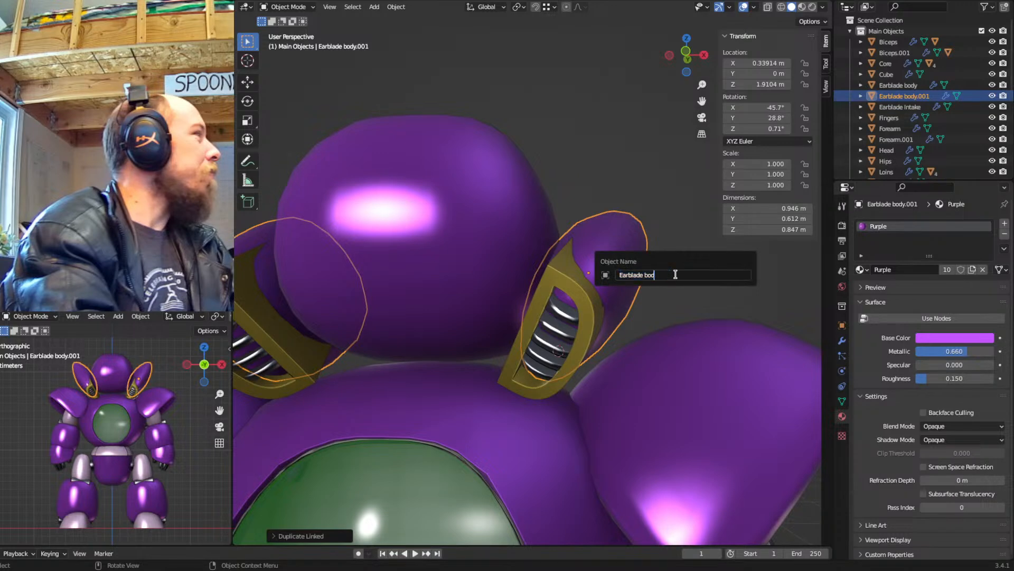
type("Intake")
key("Return")
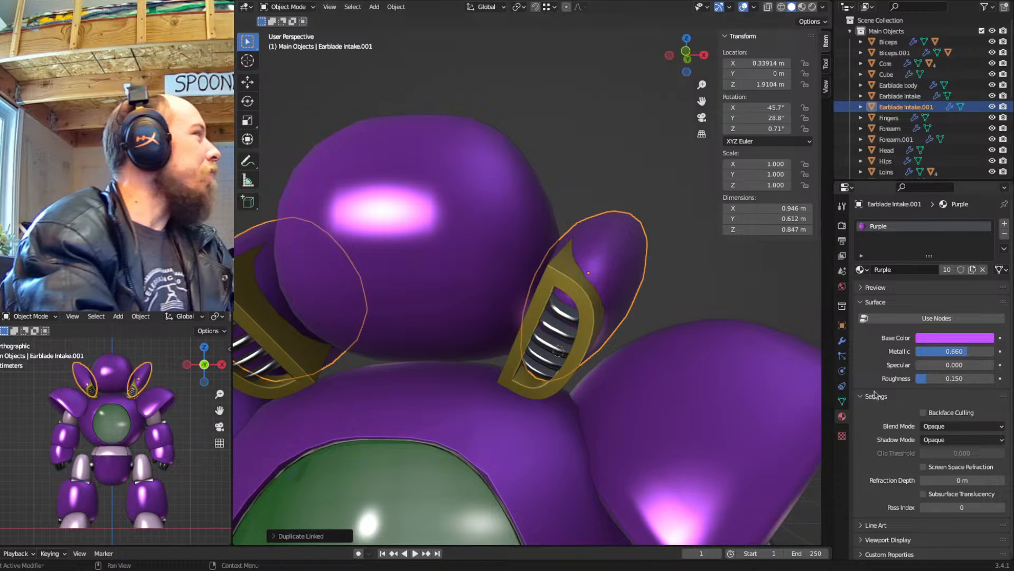
Lower the duplicate's Subdivision levels to 1 in the viewport and 1 for render
left_click(842, 340)
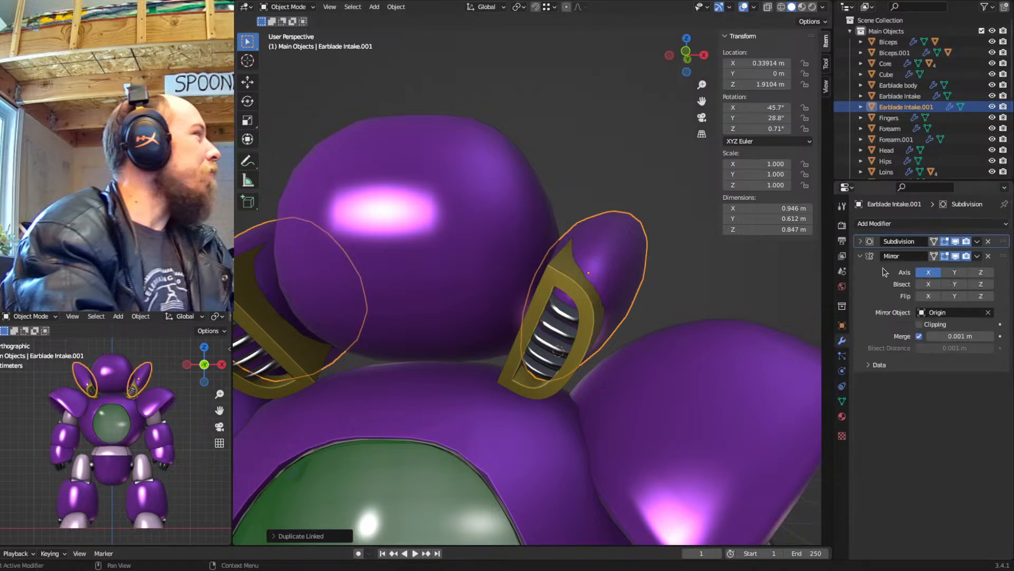
left_click(883, 224)
left_click(883, 225)
left_click(861, 242)
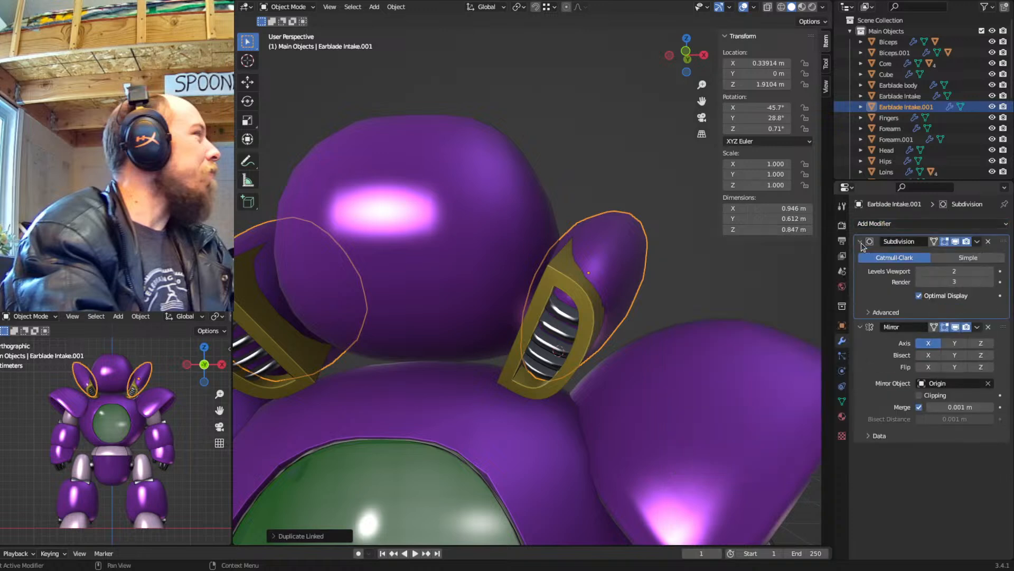
left_click(919, 272)
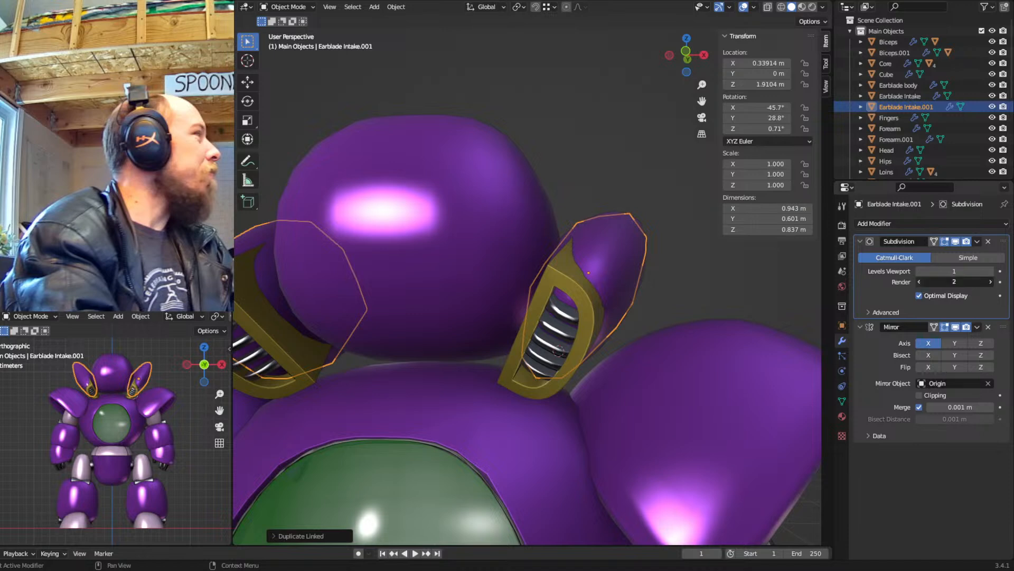
left_click(860, 241)
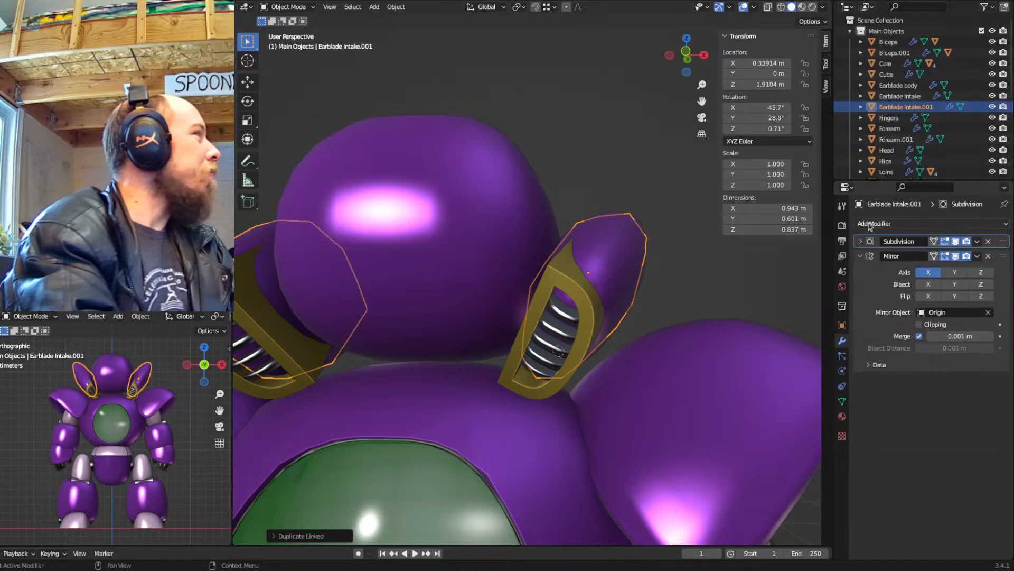
Add an Intersect Boolean with the Earblade Intake Volume to the duplicate, placed between its Subdivision and Mirror modifiers
left_click(871, 224)
left_click(819, 278)
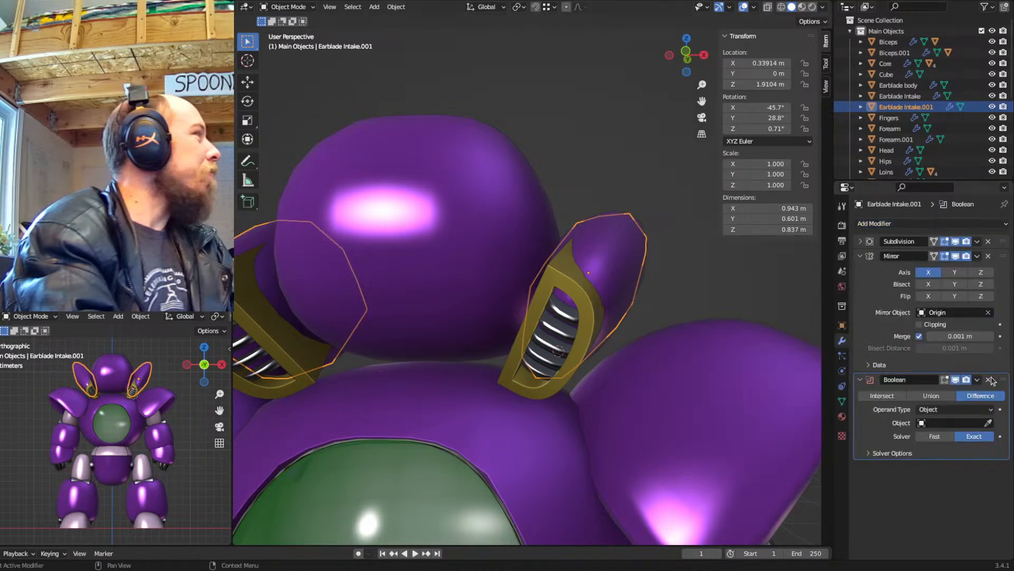
left_click_drag(1006, 382, 1004, 258)
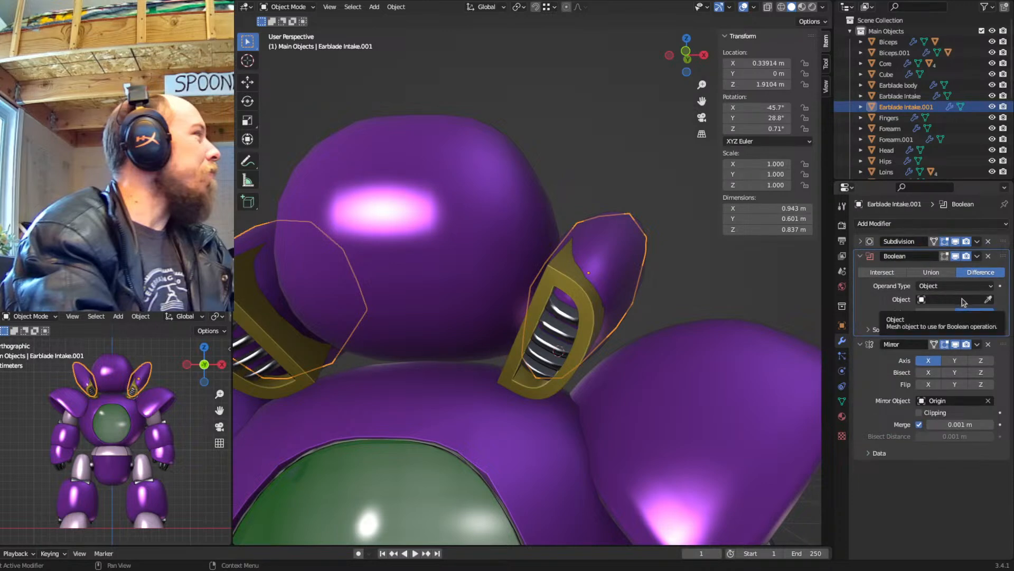
left_click(944, 299)
type("ear")
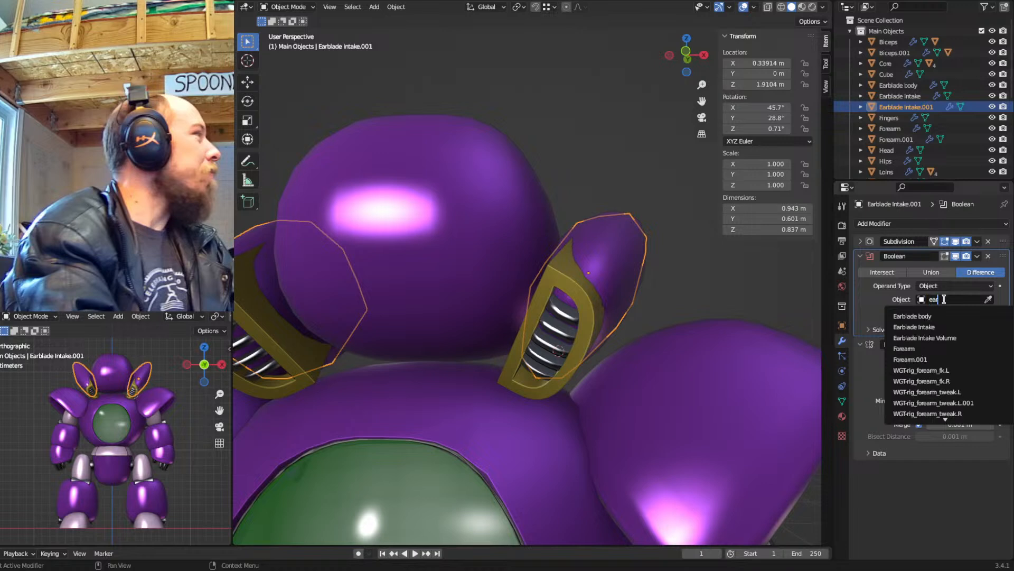
left_click(910, 339)
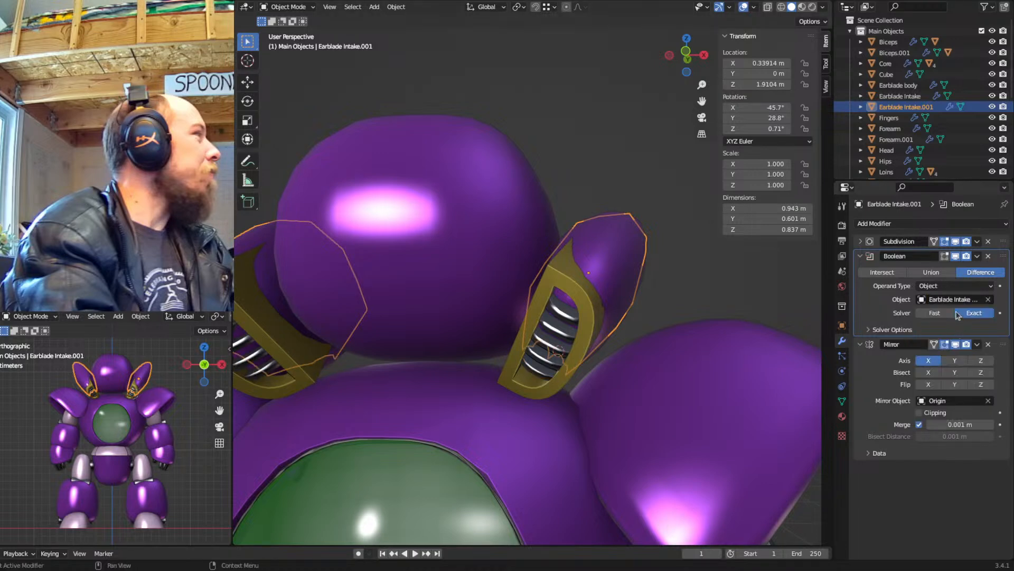
left_click(879, 273)
mouse_move(682, 328)
middle_mouse_down()
mouse_move(623, 328)
mouse_move(627, 317)
mouse_move(607, 335)
mouse_move(694, 300)
mouse_move(696, 312)
mouse_move(731, 335)
mouse_move(730, 310)
mouse_move(700, 317)
mouse_move(710, 309)
middle_mouse_up()
key("shift+z")
key("shift+z")
left_click(861, 257)
Add a Displace modifier with strength 0.01 to the duplicated earblade piece
left_click(874, 224)
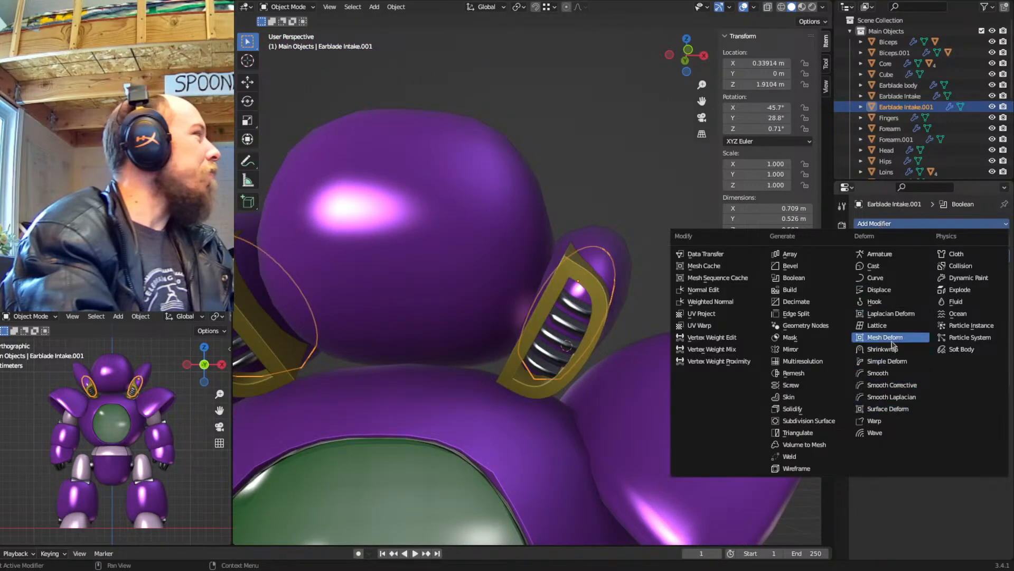
left_click(887, 294)
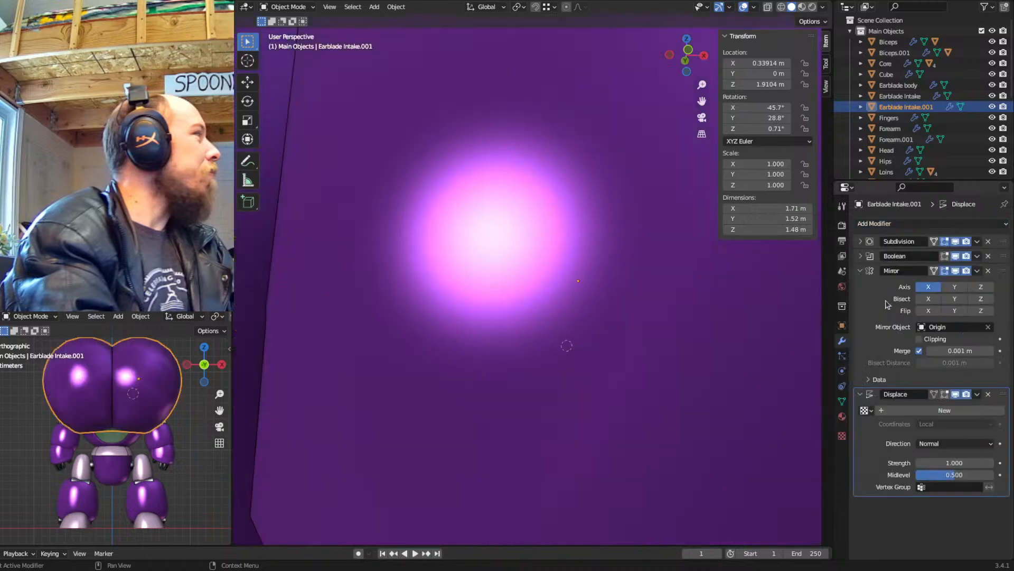
left_click(947, 463)
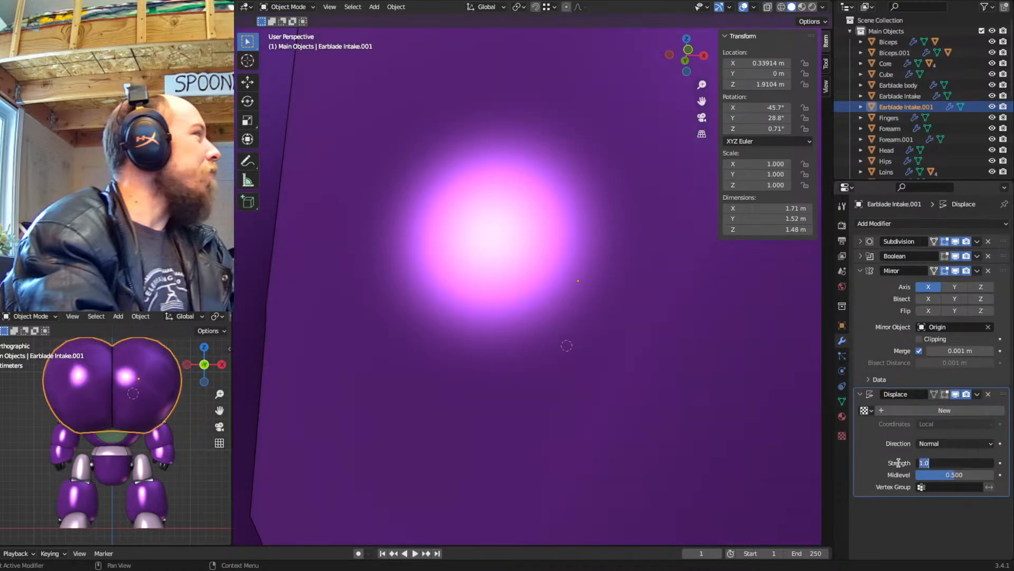
type("0.01")
key("Return")
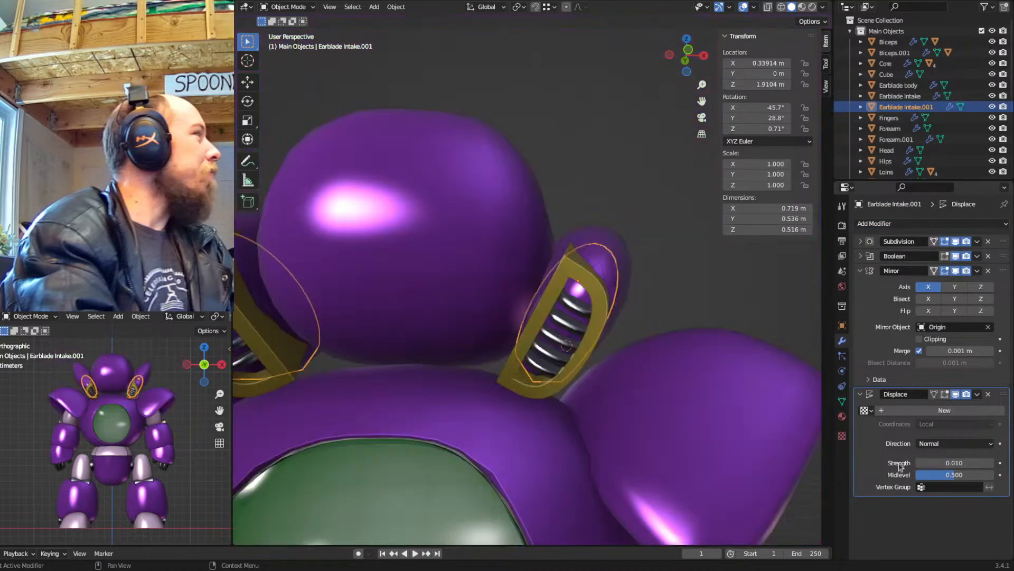
Raise the Displace modifier's midlevel to 0.721 and check the fit inside the gold rim
middle_click_drag(652, 314, 628, 316)
scroll(628, 316, "up", 2)
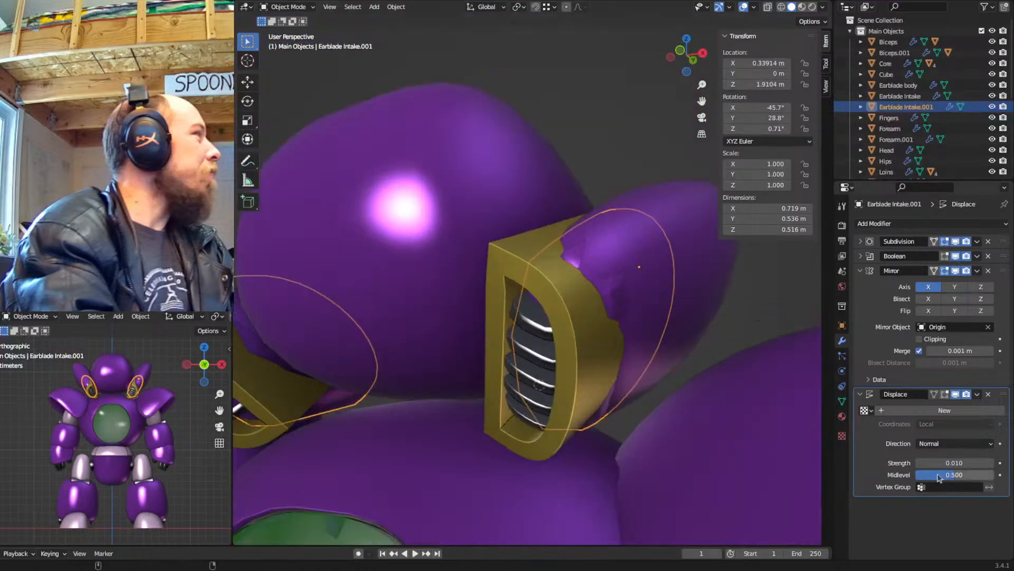
left_click_drag(960, 479, 993, 479)
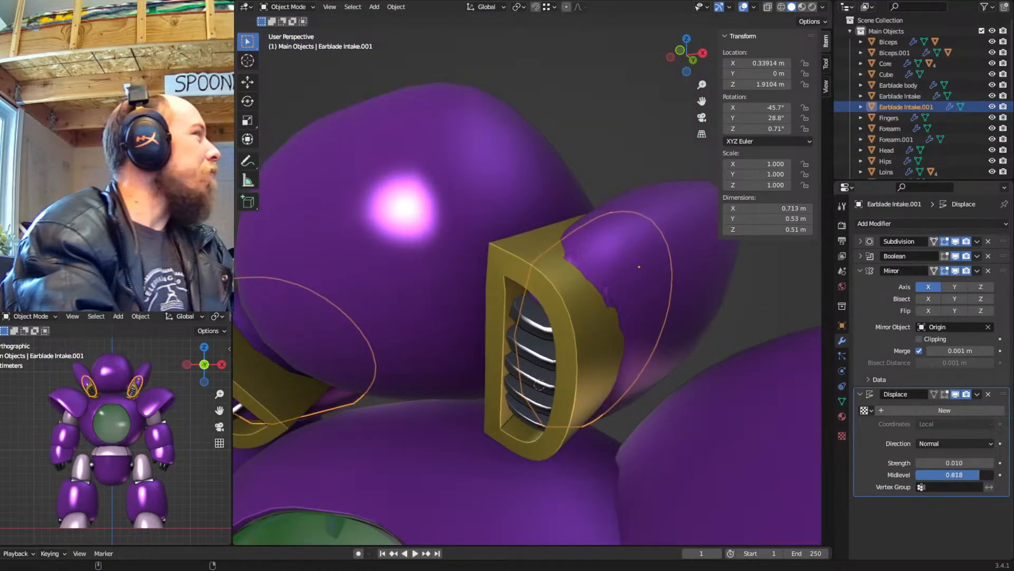
left_click_drag(994, 475, 972, 475)
middle_click_drag(680, 384, 679, 316)
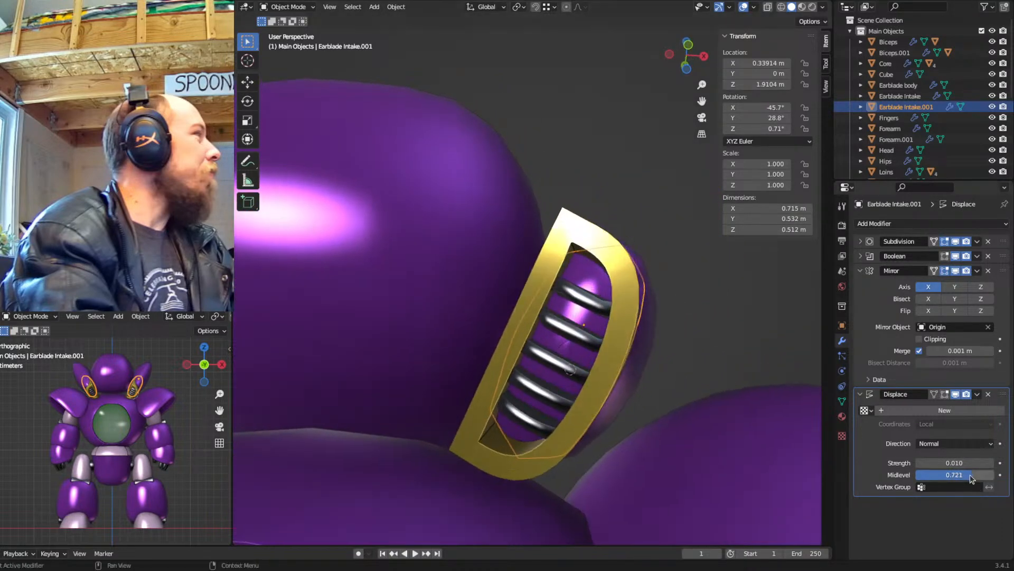
Set the duplicate's Subdivision viewport level to 2 and its Displace midlevel to 1.000
left_click(861, 241)
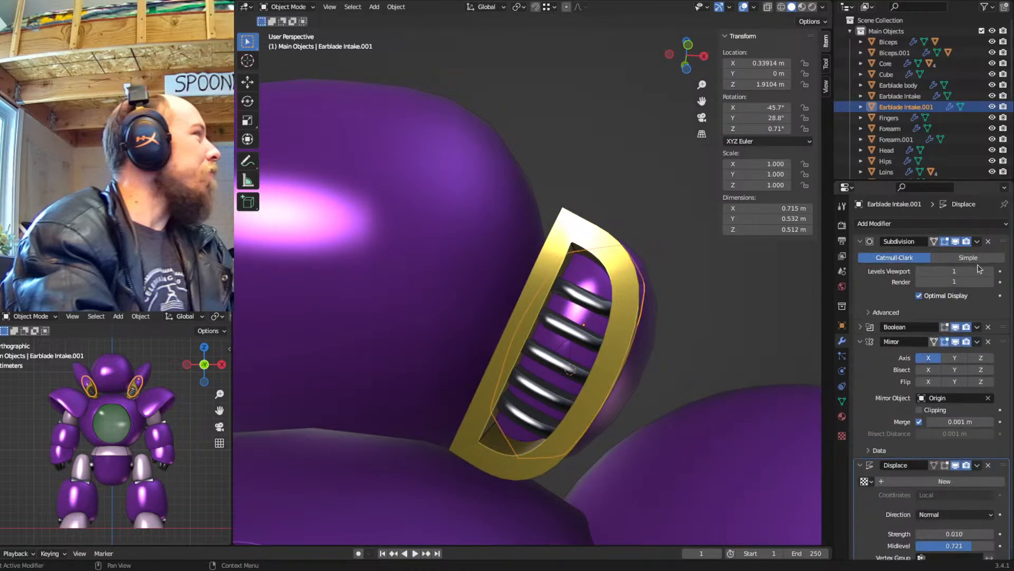
left_click(992, 271)
middle_click_drag(723, 296, 679, 323)
left_click_drag(959, 534, 981, 549)
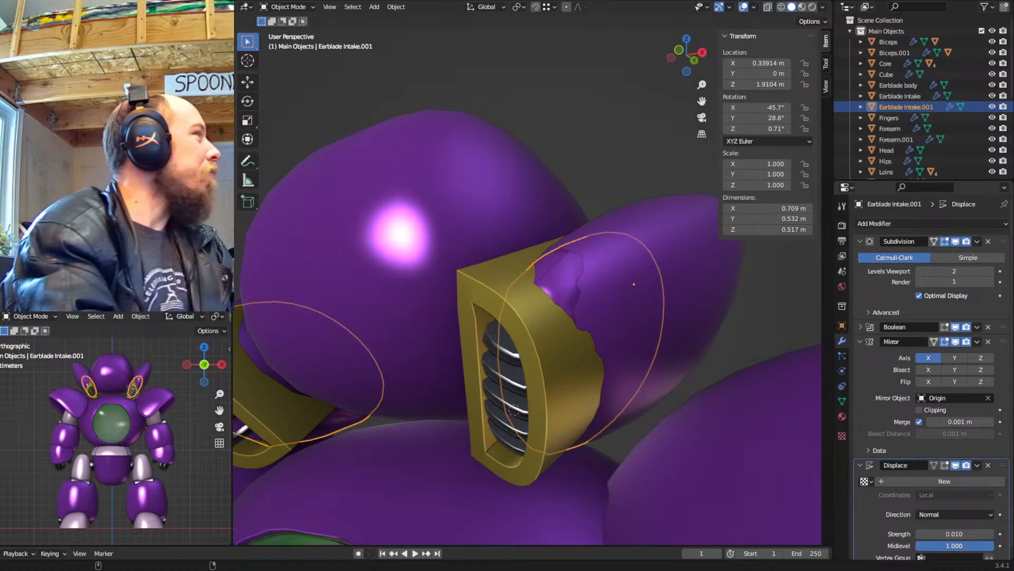
Lower the Displace midlevel on the duplicated earblade intake to 0.829 and inspect how it sits in the gold rim
left_click_drag(981, 549, 970, 549)
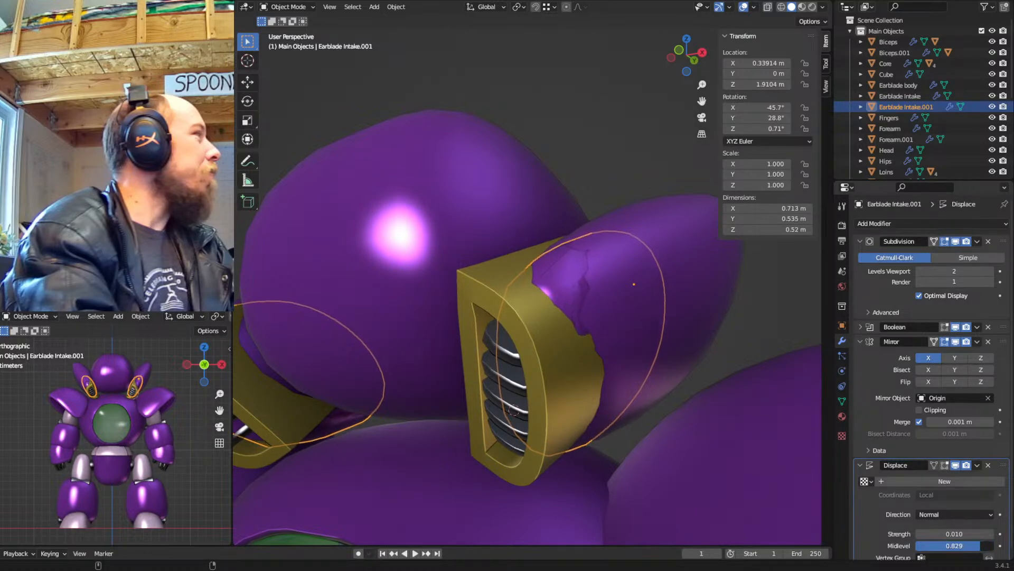
middle_click_drag(600, 389, 592, 342)
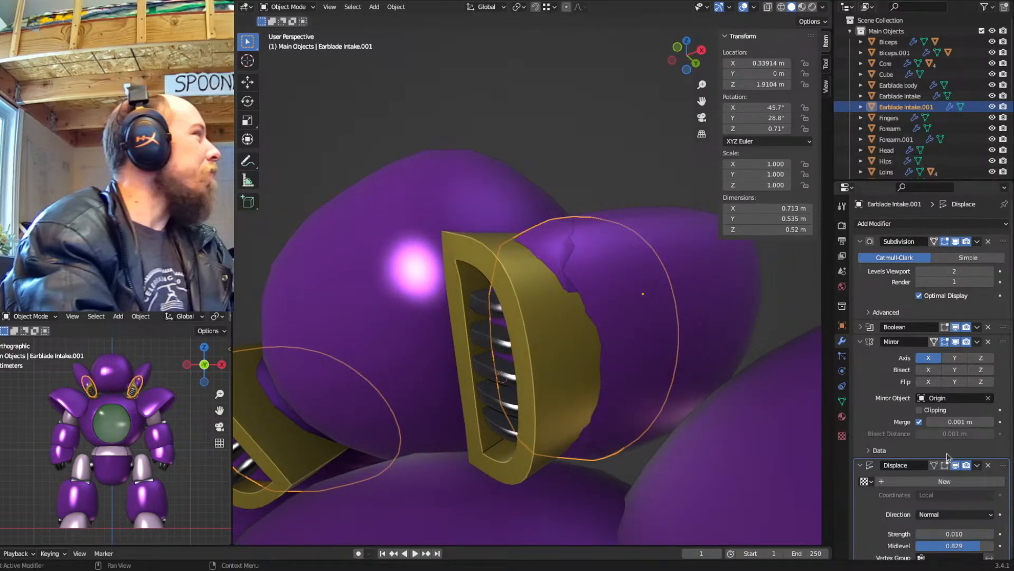
scroll(974, 483, "down", 1)
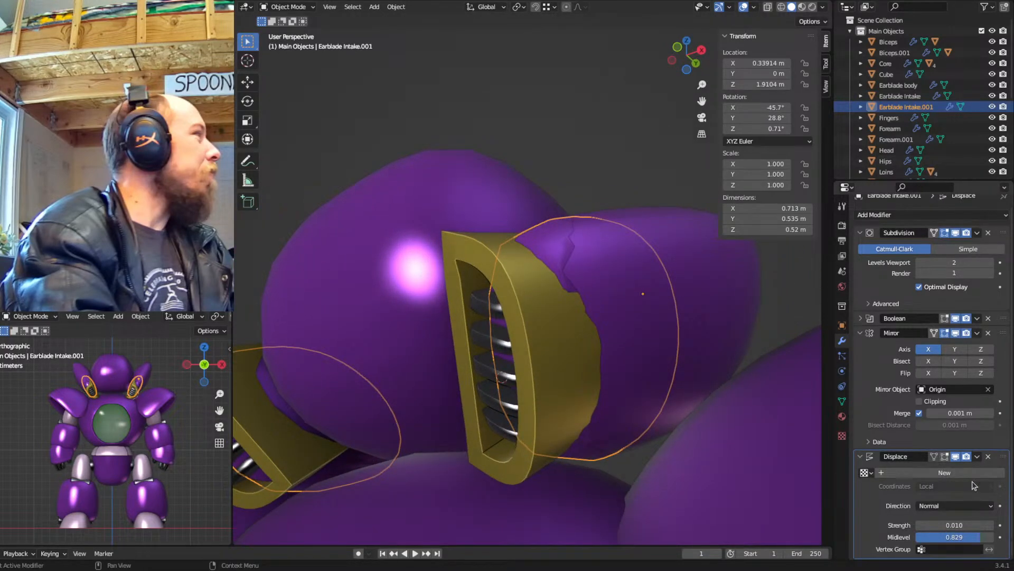
Move the Mirror modifier below Displace in the duplicate's stack and keep Earblade Intake Volume as the Boolean's object
left_click_drag(1003, 333, 992, 406)
left_click(860, 320)
left_click(952, 363)
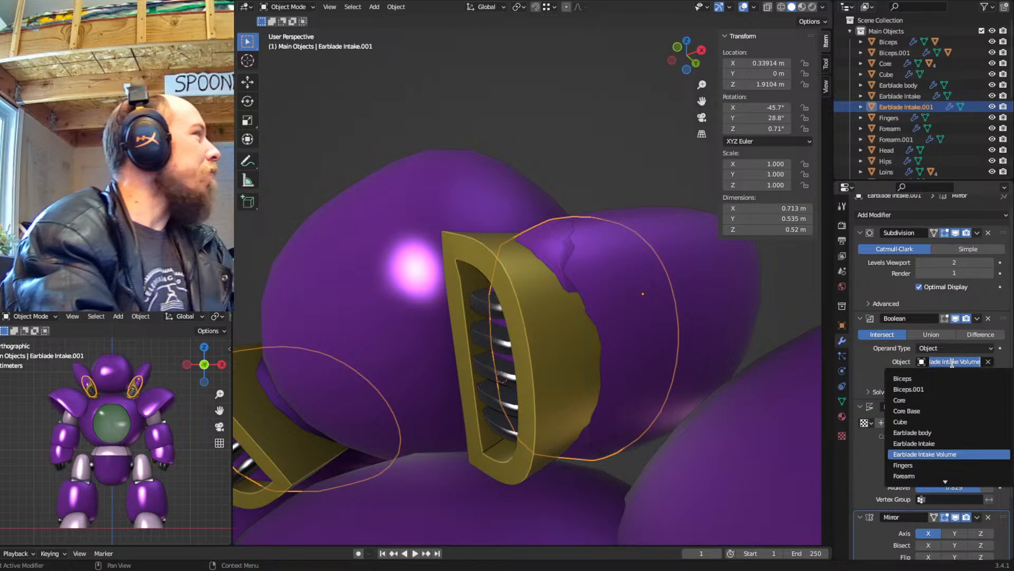
key("Return")
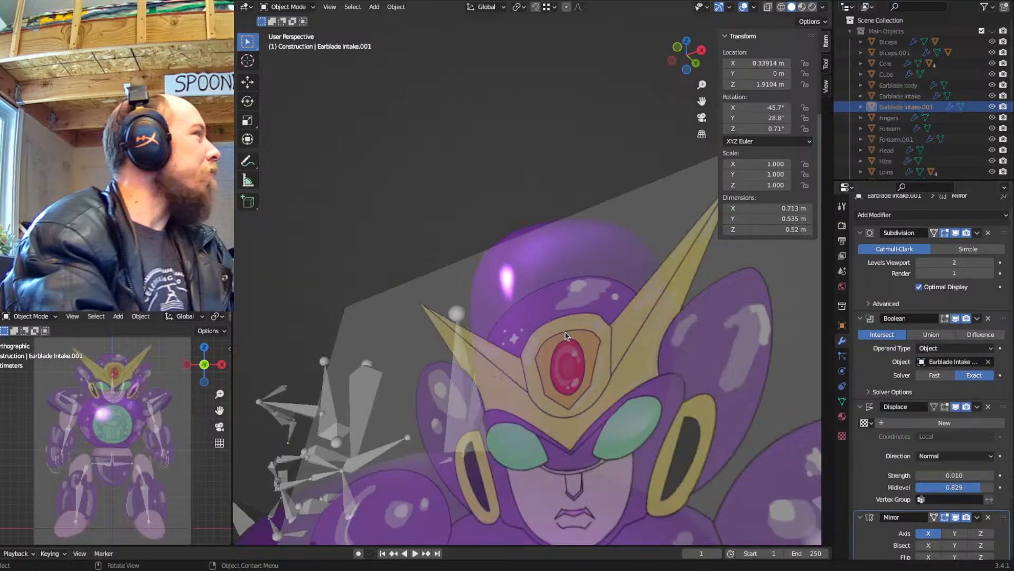
Show the Main Objects and Construction collections together and examine the duplicated intake's geometry in wireframe and solid shading
middle_click_drag(566, 332, 464, 324)
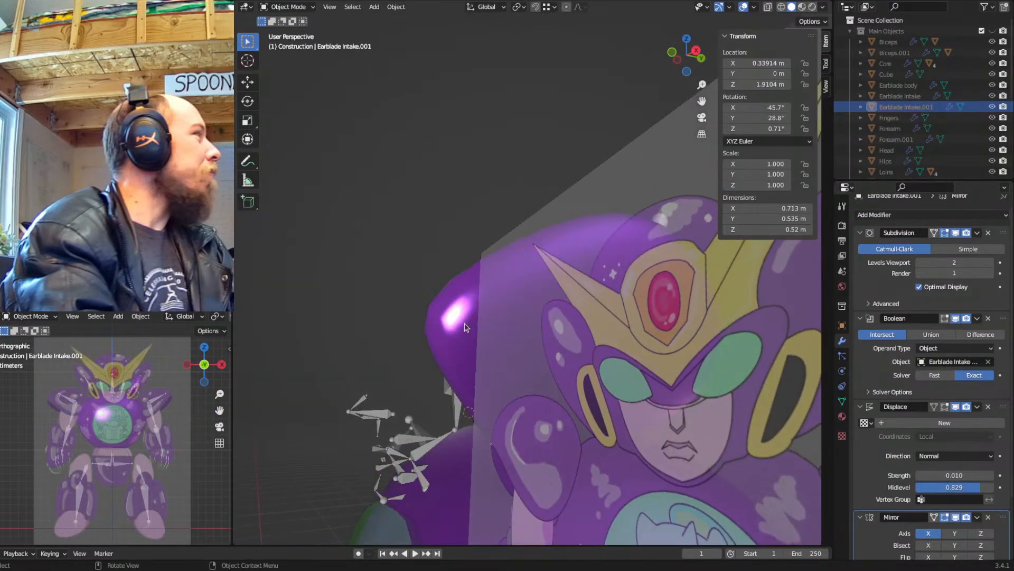
key("1")
key("2")
key("1")
mouse_move(465, 327)
middle_mouse_down()
mouse_move(529, 282)
mouse_move(475, 271)
middle_mouse_up()
key("shift+z")
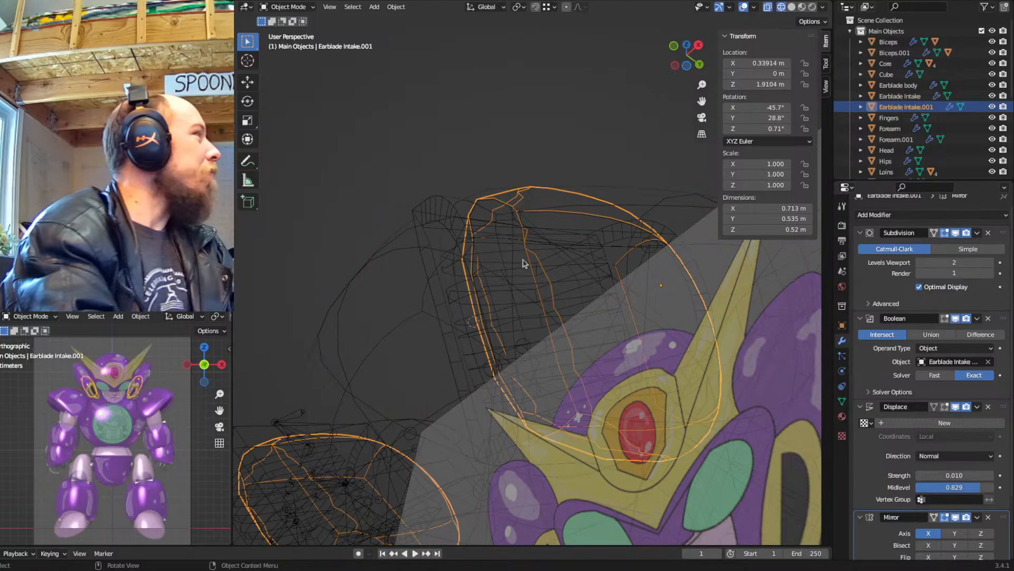
middle_click_drag(550, 216, 569, 231)
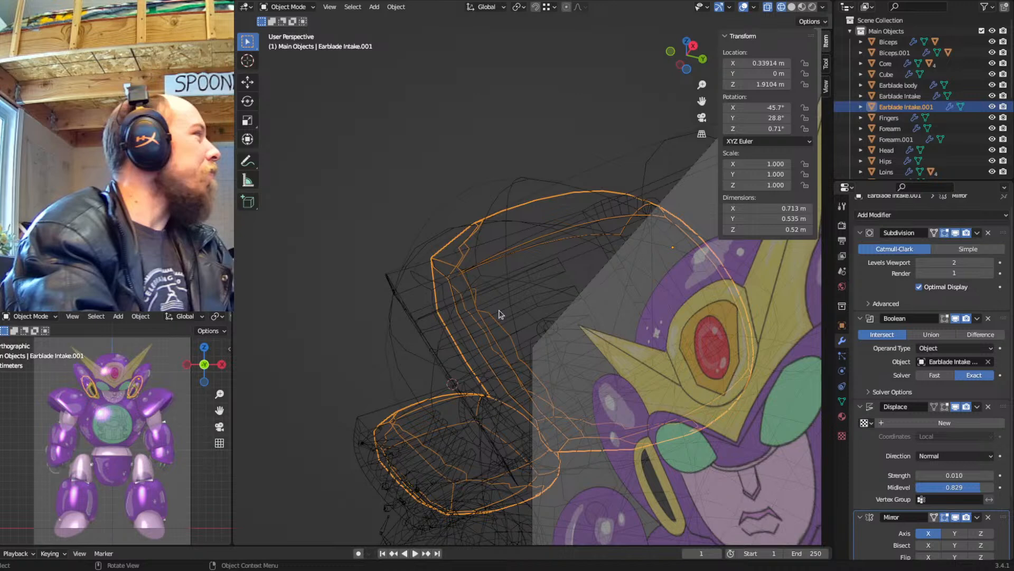
middle_click_drag(556, 322, 552, 258)
key("shift+z")
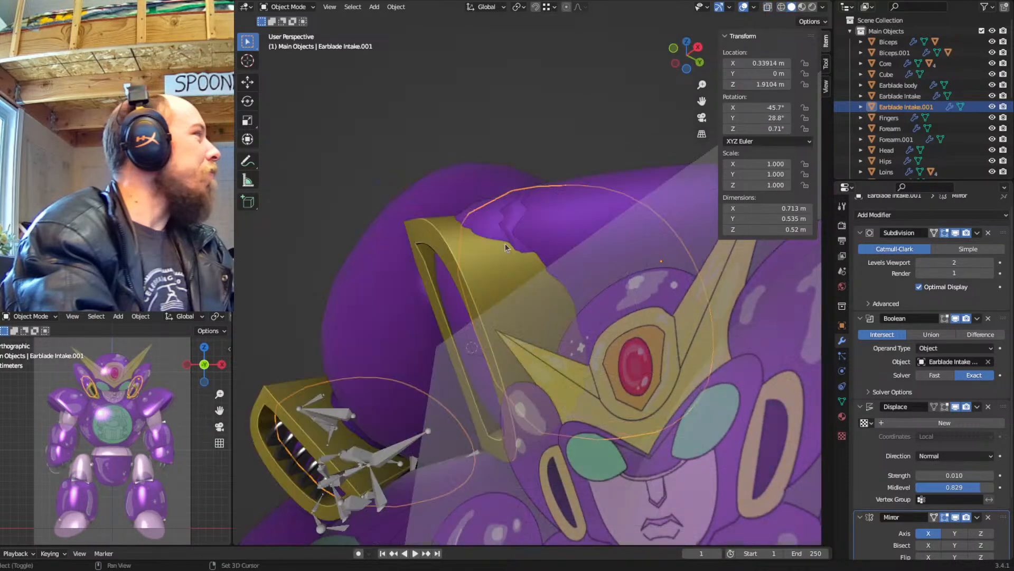
Edge-slide the two upper lengthwise edges of the Earblade Intake Volume inward to shrink the cutting volume
left_click(490, 214)
key("Tab")
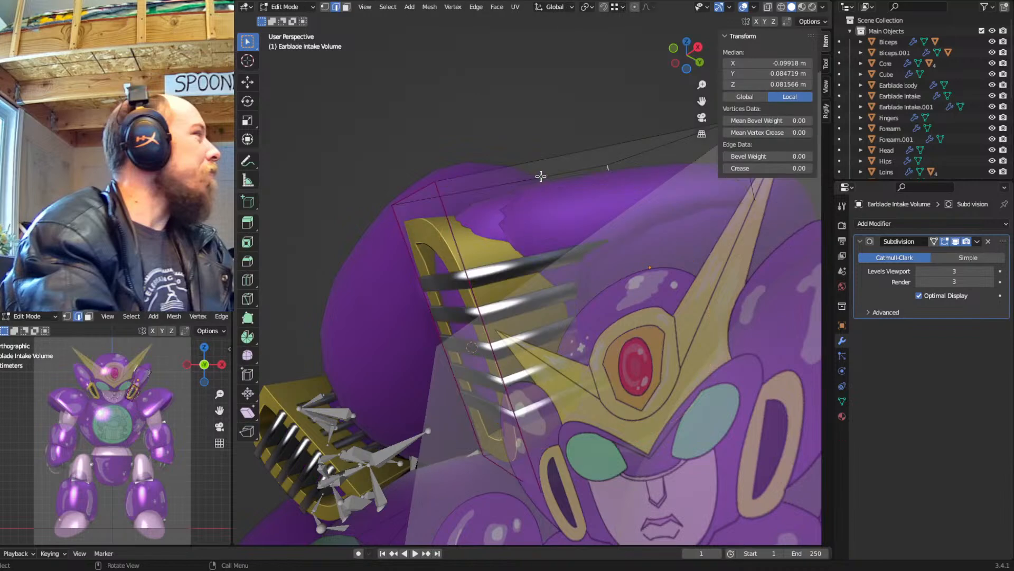
scroll(547, 171, "down", 2)
middle_click_drag(547, 171, 568, 233)
left_click(546, 217, "alt")
left_click(585, 215, "shift")
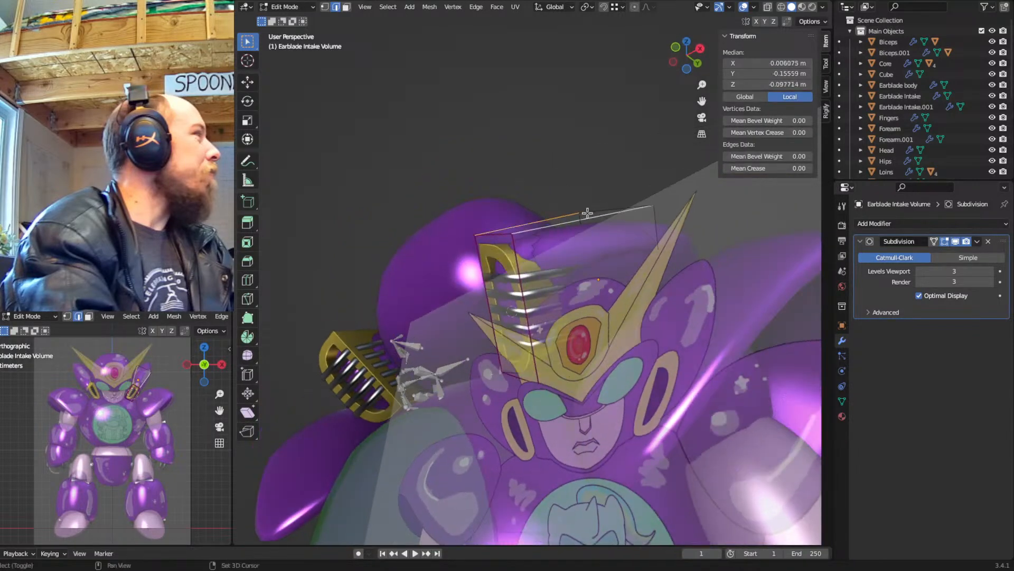
key("g")
key("g")
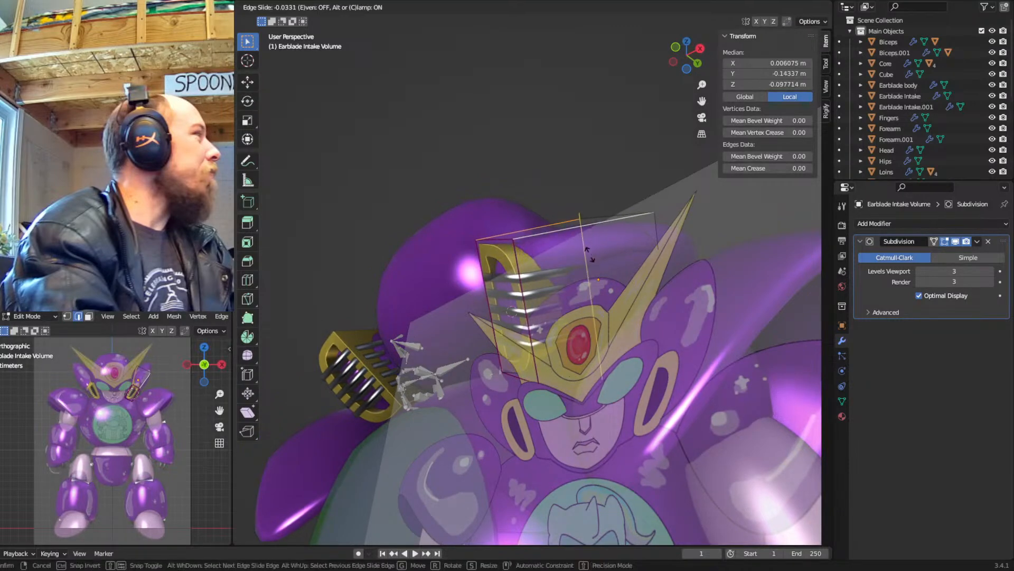
left_click(584, 264)
Edge-slide the two lower lengthwise edges of the Earblade Intake Volume inward and return to Object Mode
mouse_move(584, 264)
middle_mouse_down()
mouse_move(687, 383)
mouse_move(672, 390)
mouse_move(679, 384)
middle_mouse_up()
key("shift+z")
left_click(559, 382)
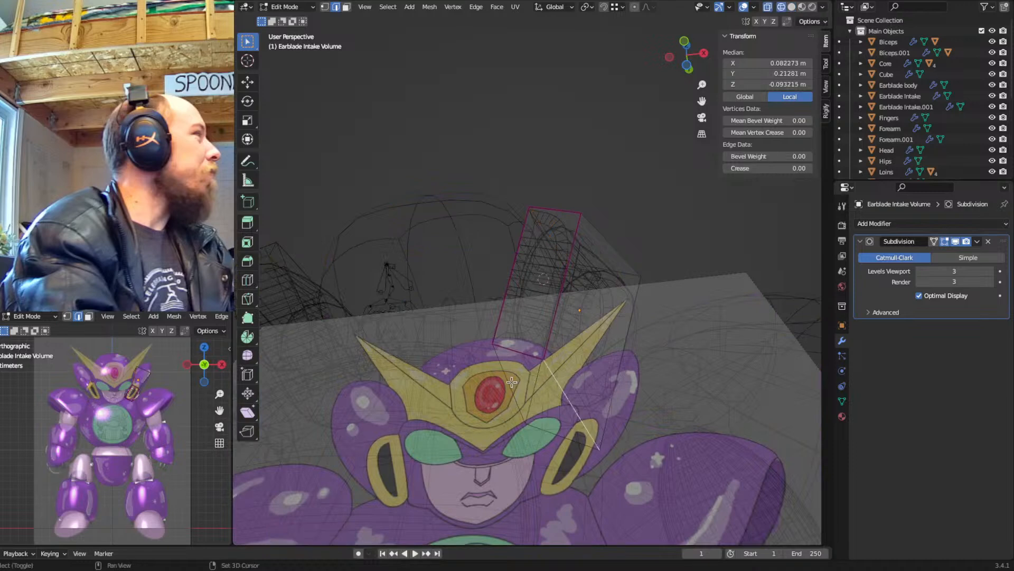
left_click(511, 382, "shift")
key("shift+z")
middle_click_drag(596, 382, 601, 389)
key("g")
key("g")
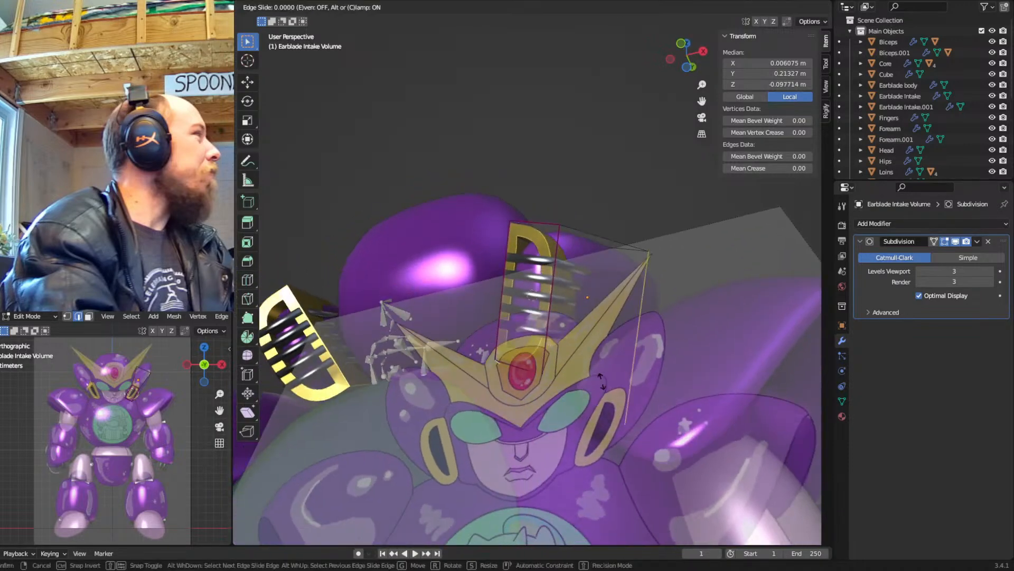
left_click(615, 314)
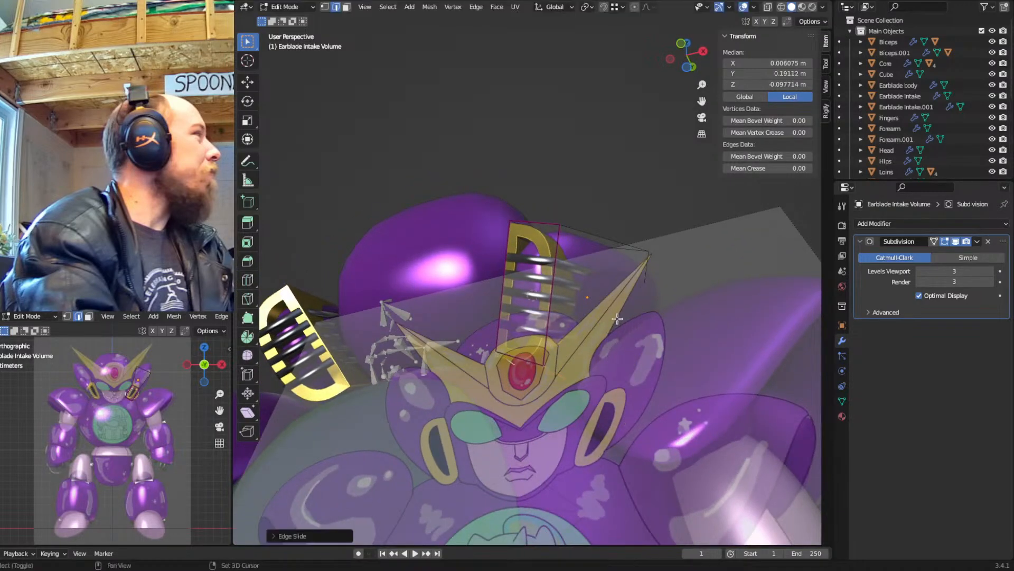
key("shift+z")
key("Tab")
Hide the Construction collection and set the Displace midlevel of Earblade Intake.001 to 0.911
key("shift+z")
key("alt+z")
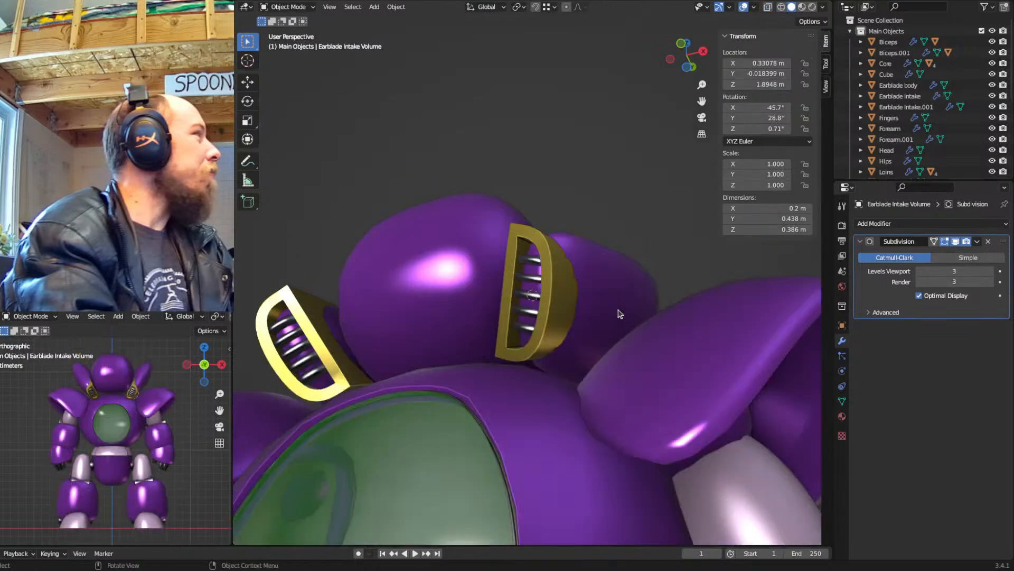
key("KP_Decimal")
key("shift+z")
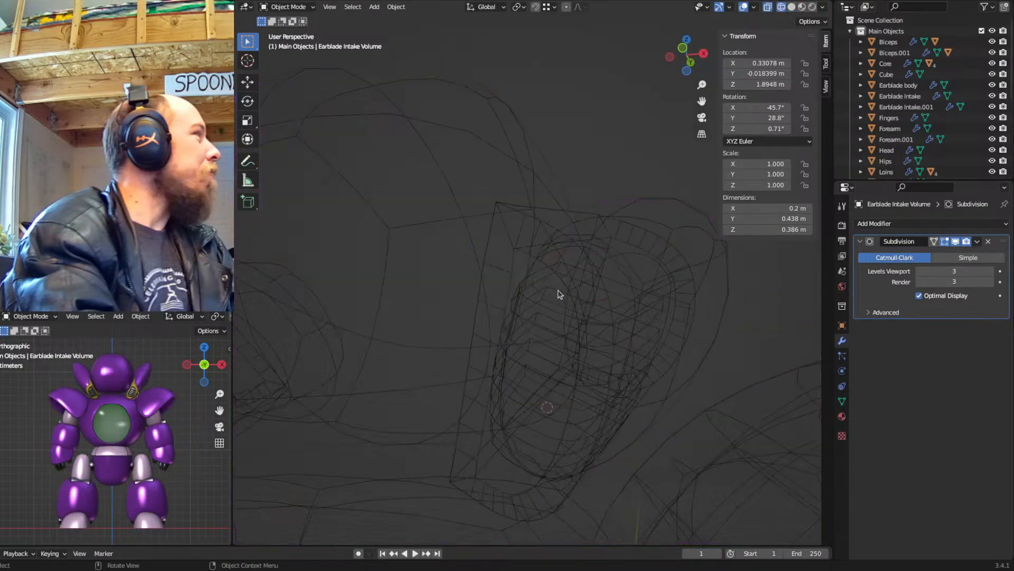
left_click(601, 238)
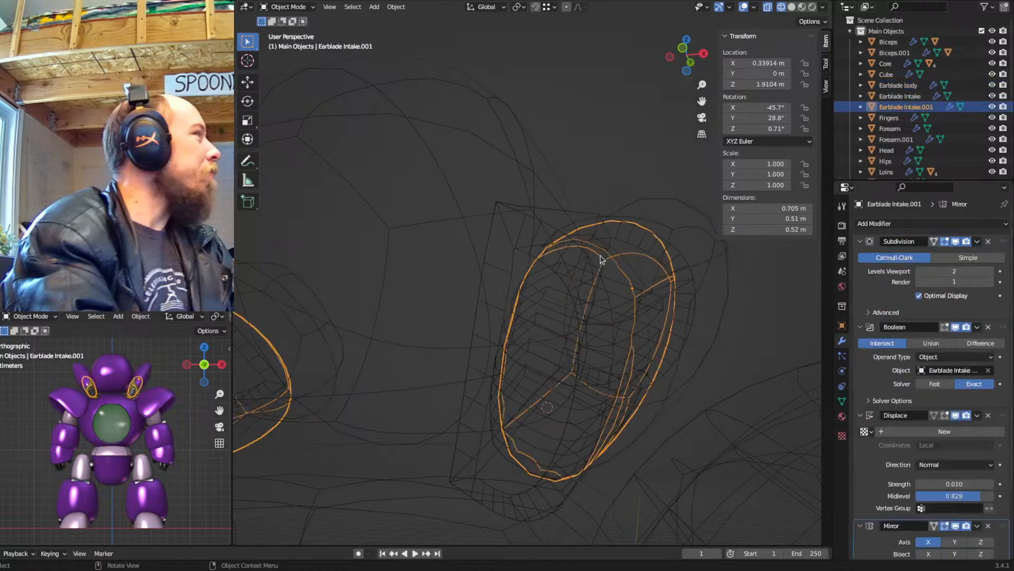
middle_click_drag(686, 327, 654, 334)
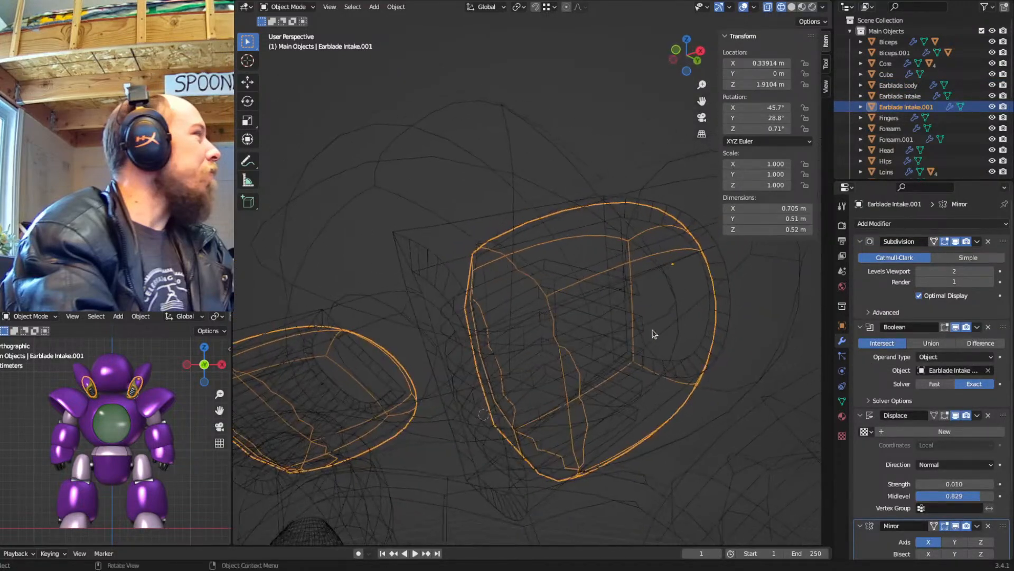
key("shift+z")
mouse_move(750, 389)
middle_mouse_down()
mouse_move(668, 355)
mouse_move(651, 359)
middle_mouse_up()
left_click_drag(981, 495, 986, 495)
scroll(569, 310, "down", 3)
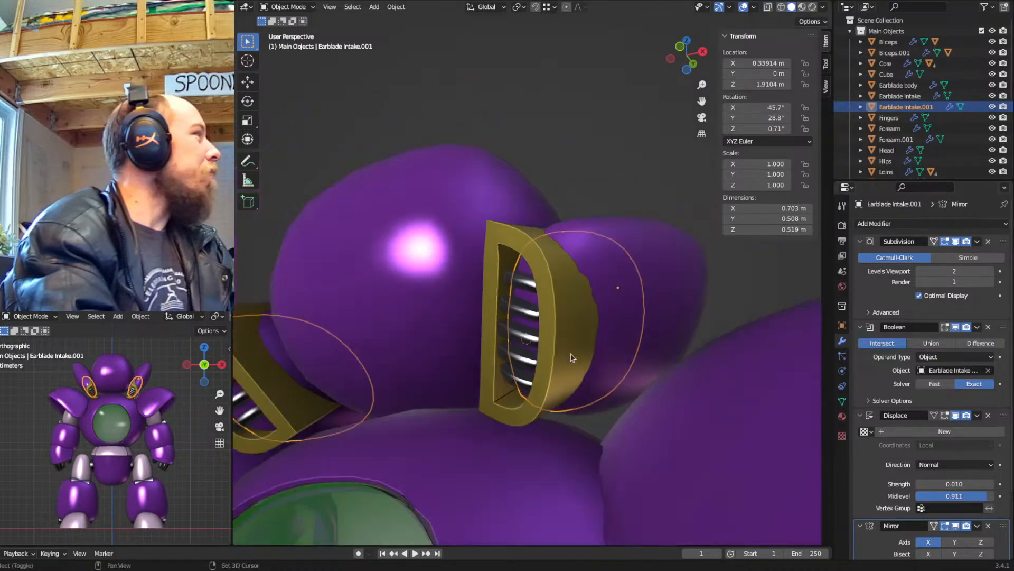
middle_click_drag(571, 355, 616, 316)
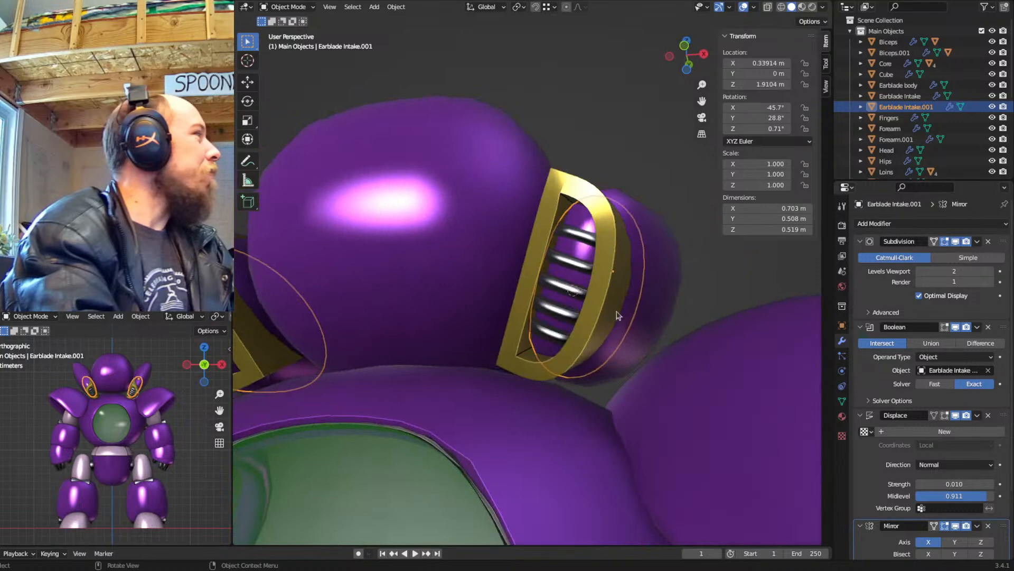
Try assigning the Black rubber material to Earblade Intake.001 through its shared mesh data, and undo the assignment
left_click(842, 416)
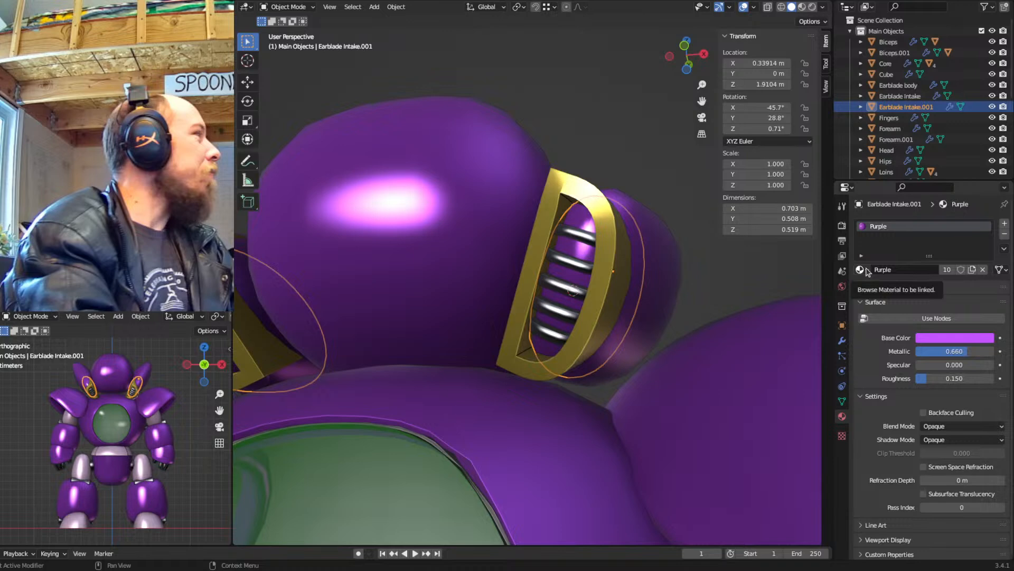
left_click(842, 402)
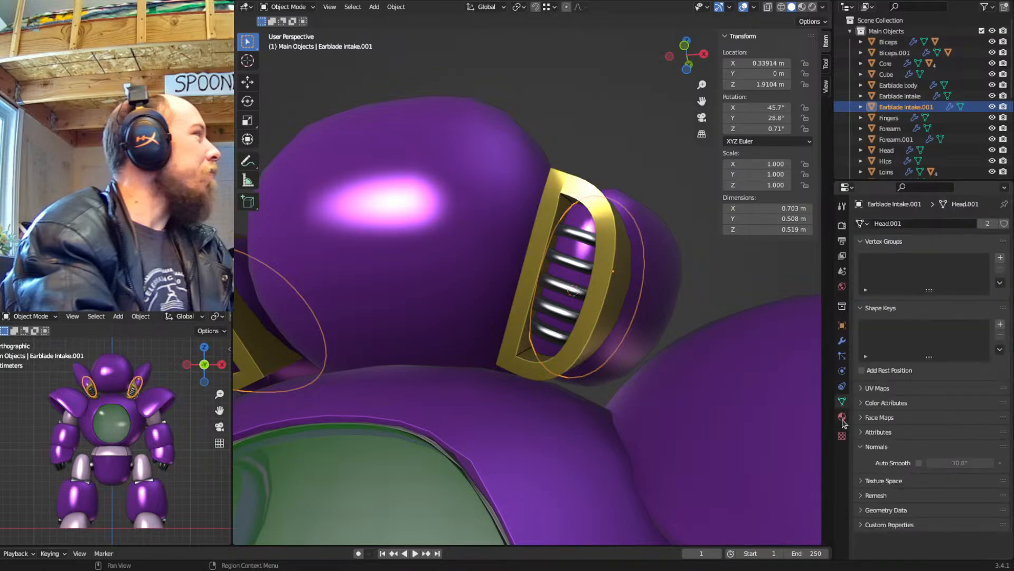
left_click(842, 417)
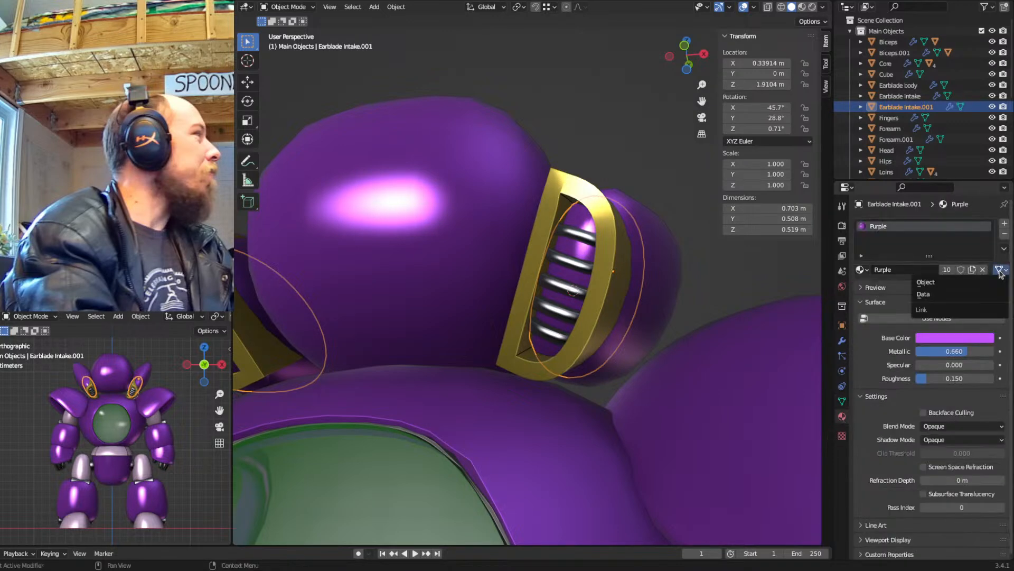
left_click(861, 270)
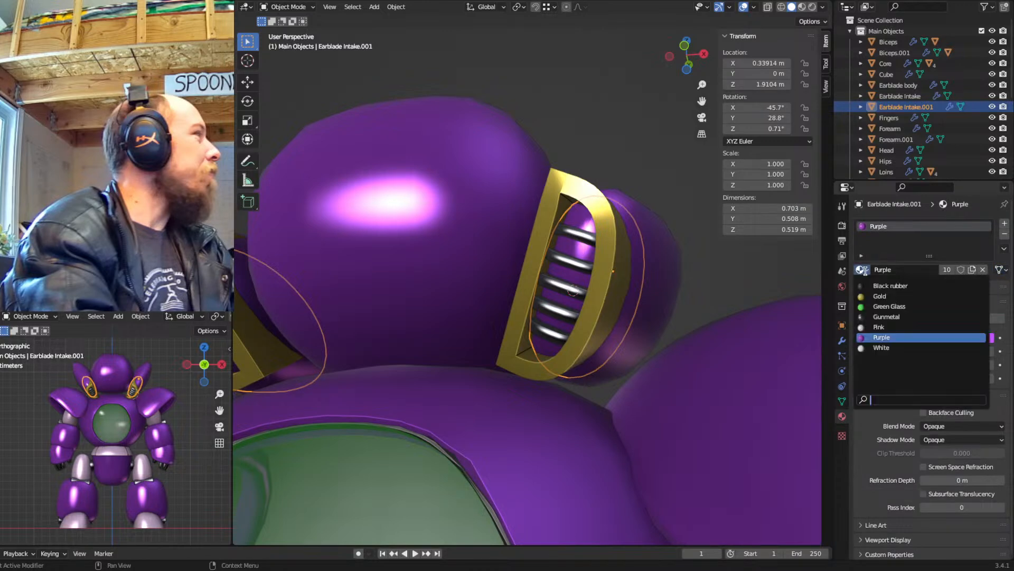
left_click(891, 286)
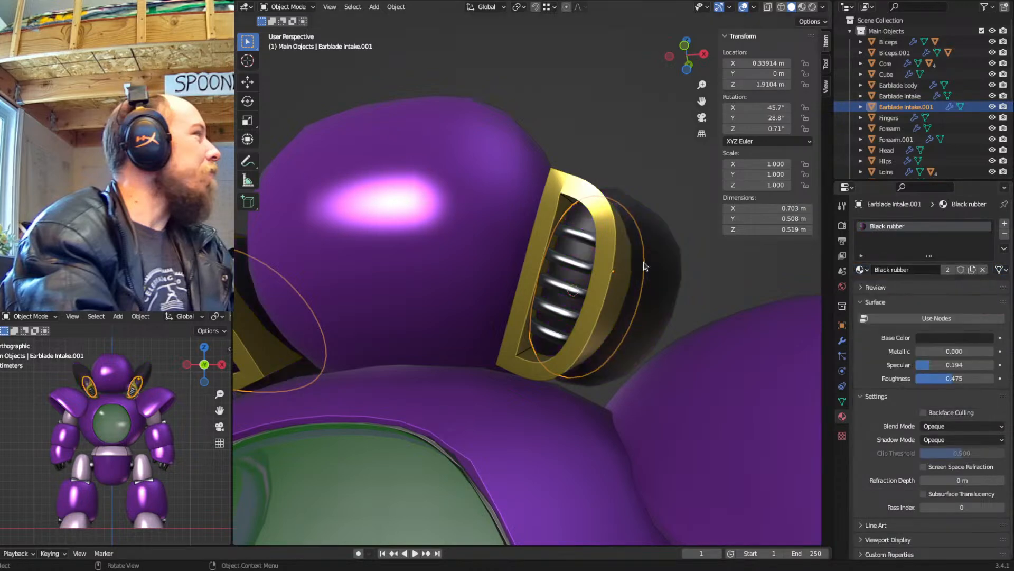
key("ctrl+z")
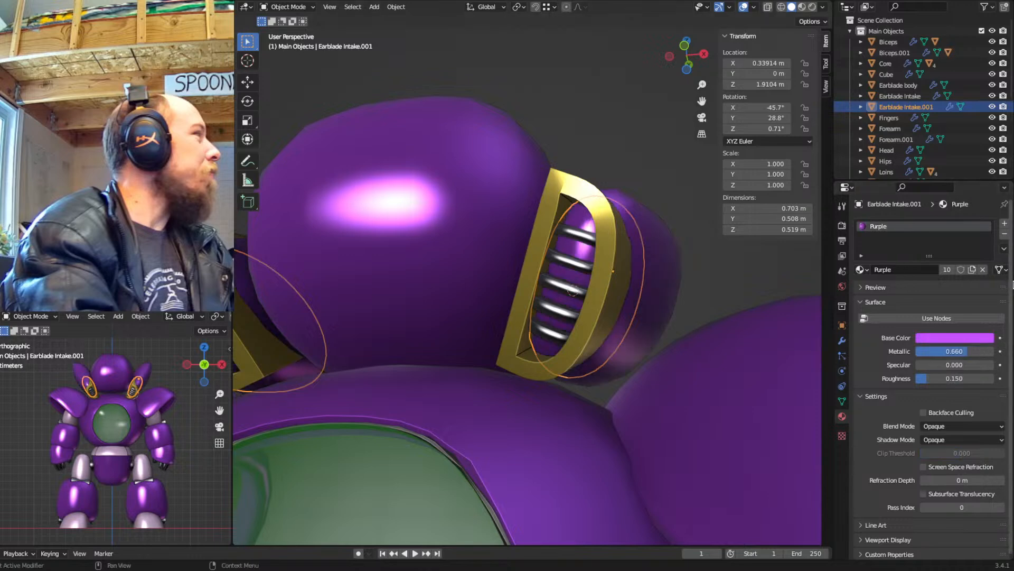
Link the material slot of Earblade Intake.001 to the object instead of its data and assign Black rubber
left_click(983, 269)
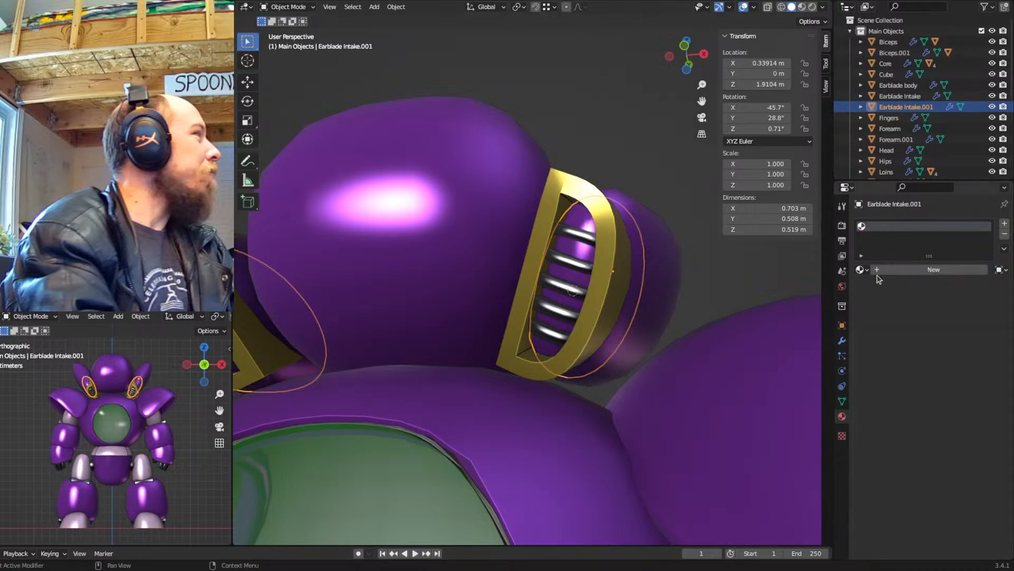
left_click(861, 269)
left_click(883, 286)
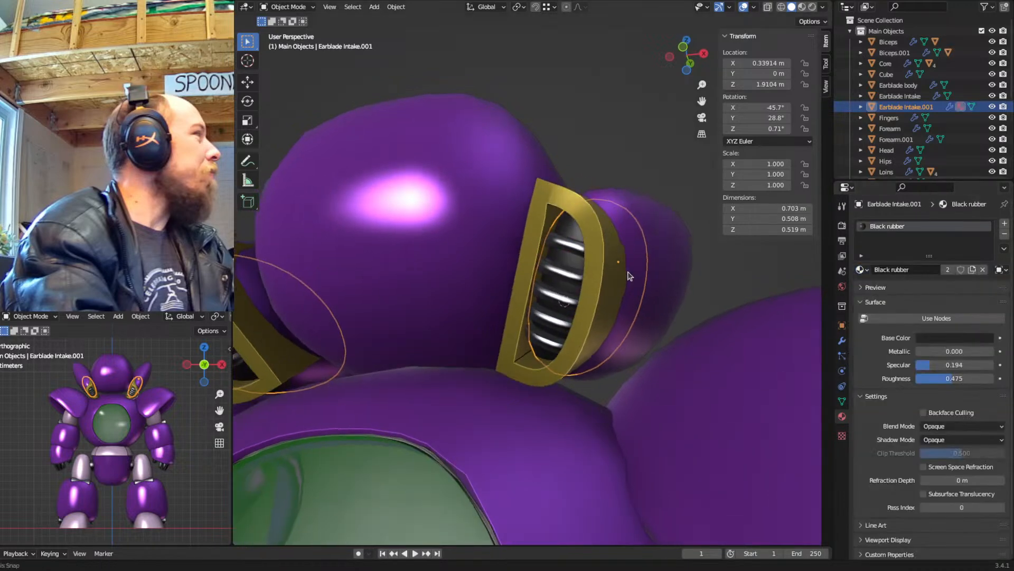
middle_click_drag(628, 275, 627, 271)
left_click(612, 136)
scroll(592, 164, "down", 3)
mouse_move(516, 258)
middle_mouse_down()
mouse_move(555, 280)
mouse_move(561, 306)
mouse_move(535, 319)
mouse_move(534, 351)
mouse_move(578, 261)
mouse_move(529, 270)
middle_mouse_up()
scroll(560, 320, "down", 3)
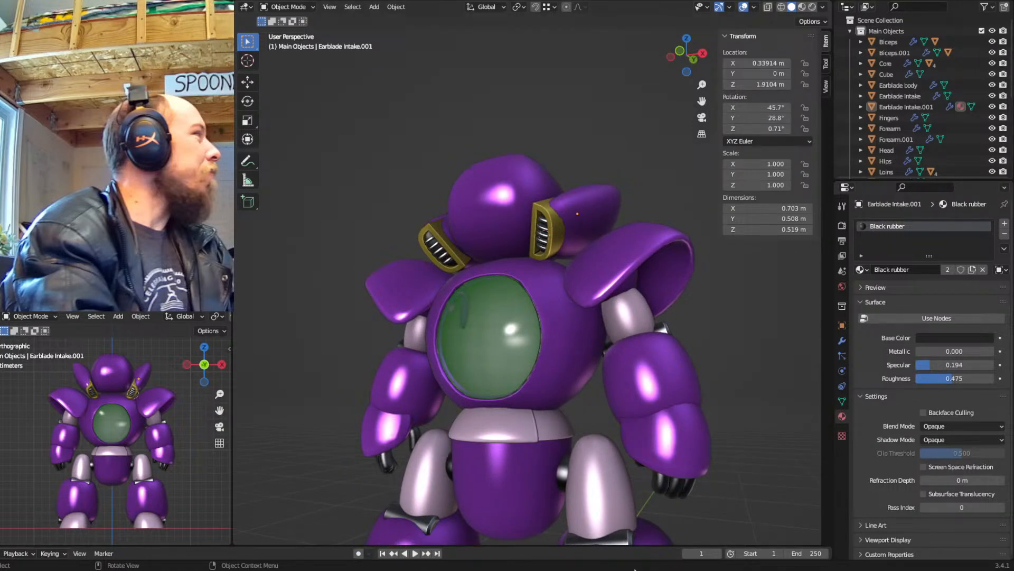
middle_click_drag(557, 278, 592, 275, "shift")
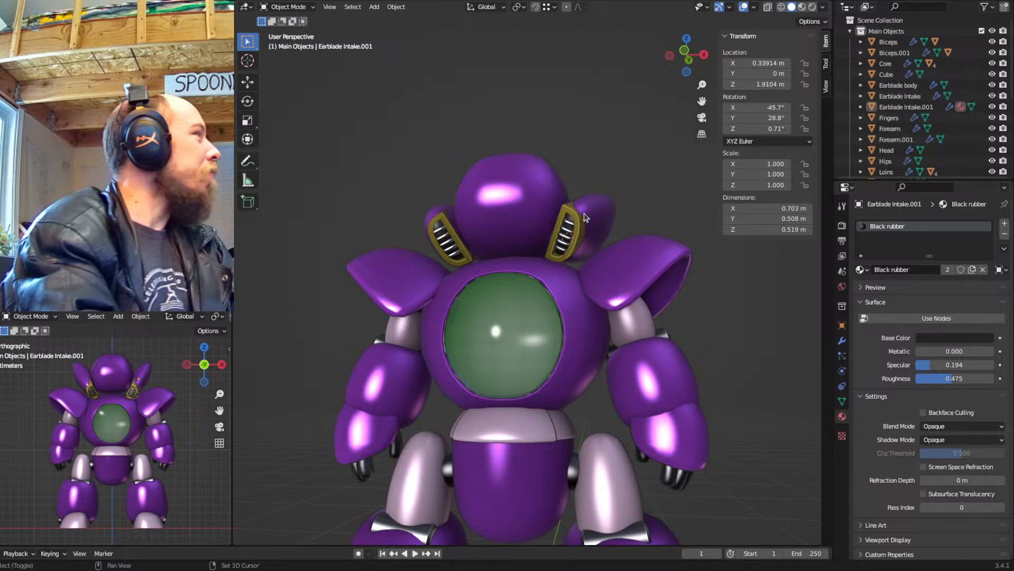
Show the Construction collection in front view and compare the robot's head with the reference drawing
key("KP_1")
key("shift+z")
key("shift+z")
key("shift+2")
scroll(543, 227, "up", 2)
middle_click_drag(551, 220, 525, 264, "shift")
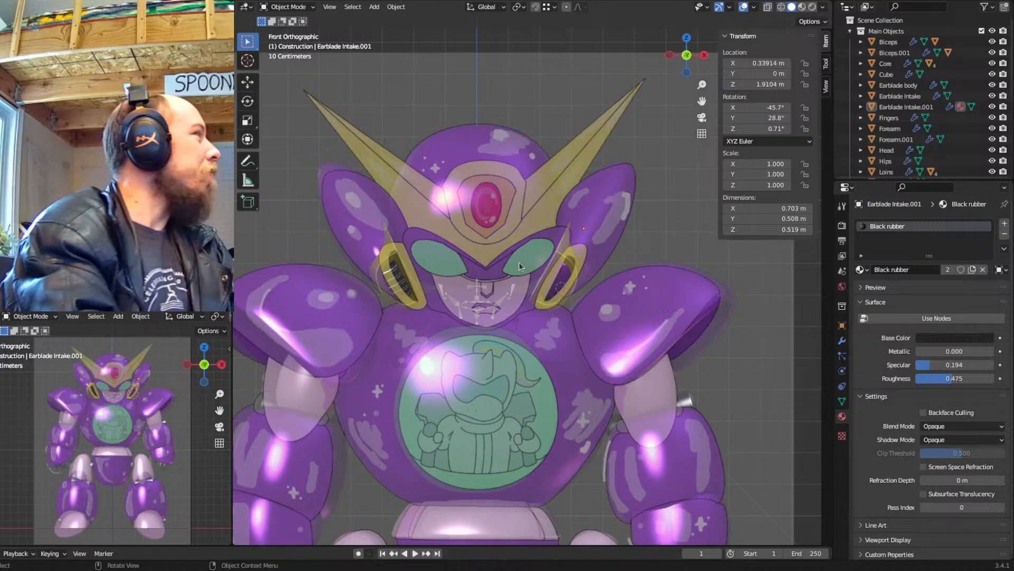
middle_click_drag(544, 223, 570, 244, "shift")
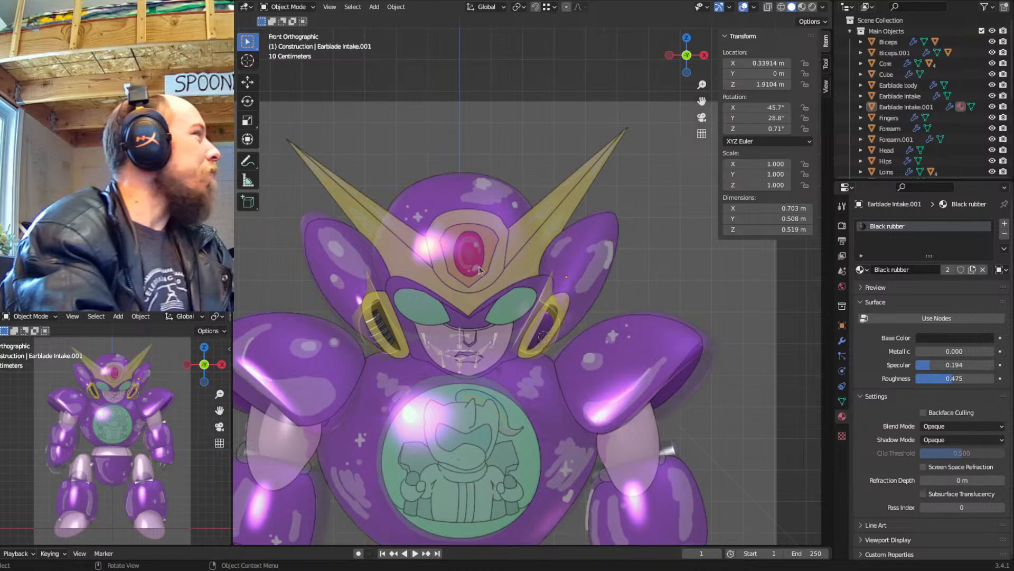
scroll(480, 279, "up", 2)
middle_click_drag(478, 178, 493, 166, "shift")
Duplicate the Head object in place without moving the copy
left_click(493, 148)
middle_click_drag(541, 213, 558, 205, "shift")
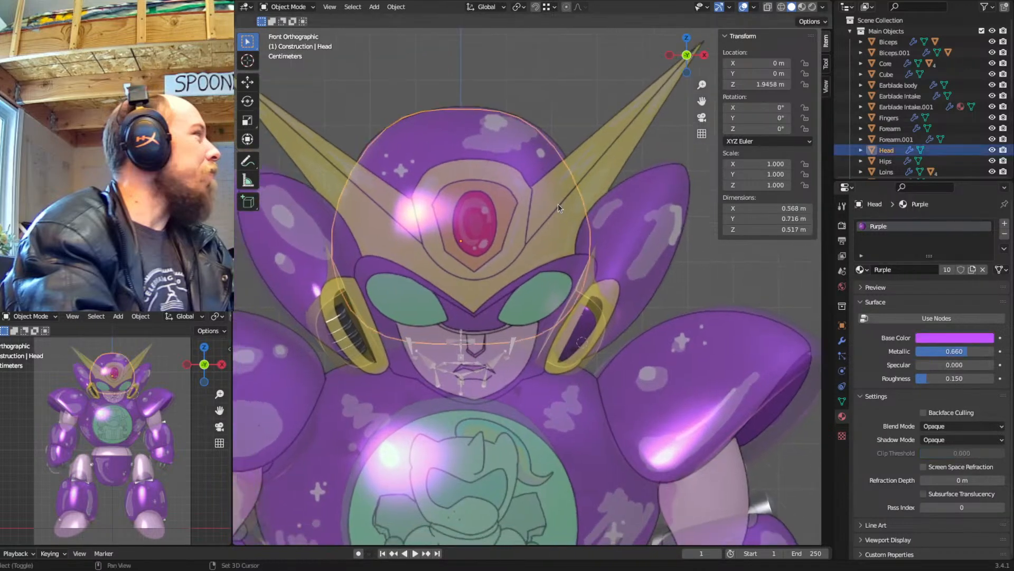
key("Tab")
key("Tab")
key("shift+d")
key("Escape")
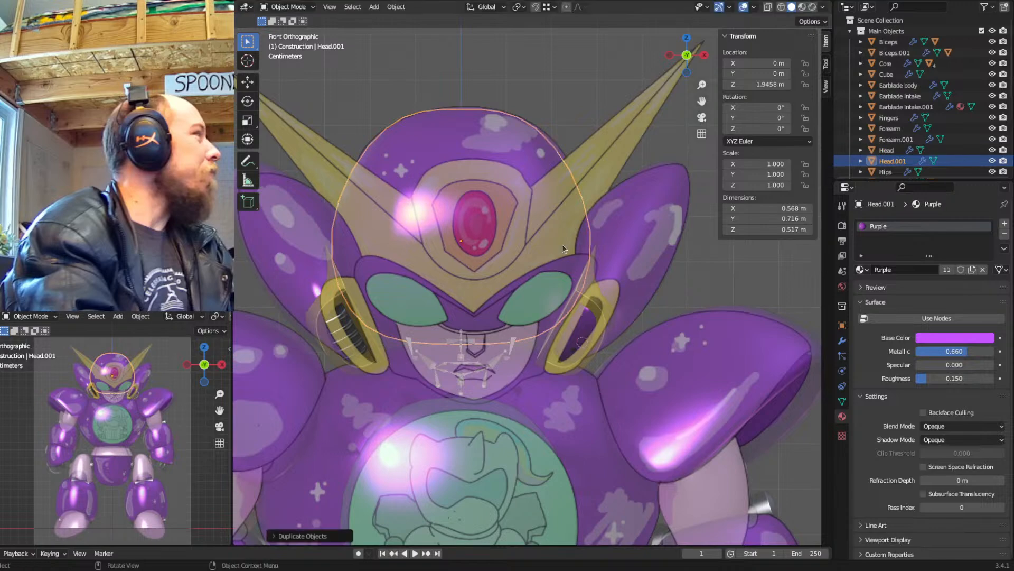
Delete the selected geometry at the back of the Head.001 mesh in wireframe edit mode
mouse_move(565, 205)
middle_mouse_down()
mouse_move(479, 209)
mouse_move(522, 213)
mouse_move(578, 245)
middle_mouse_up()
key("Tab")
key("shift+z")
scroll(578, 245, "down", 4)
left_click_drag(691, 215, 617, 274)
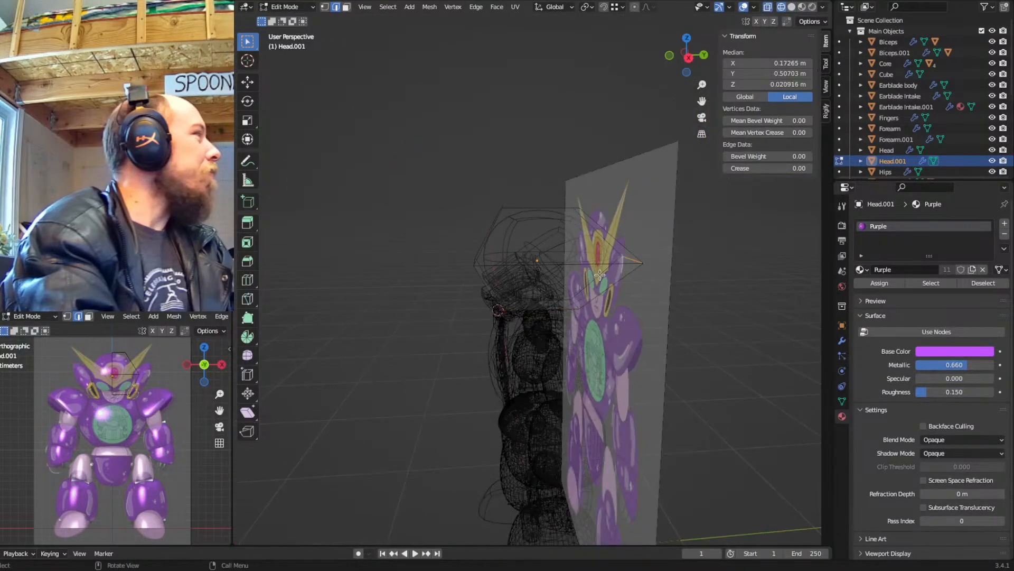
key("x")
left_click(638, 238)
Flatten the rear vertices of Head.001 with a Y scale of 0 and move them about 0.33 m toward the front
left_click_drag(682, 198, 560, 345)
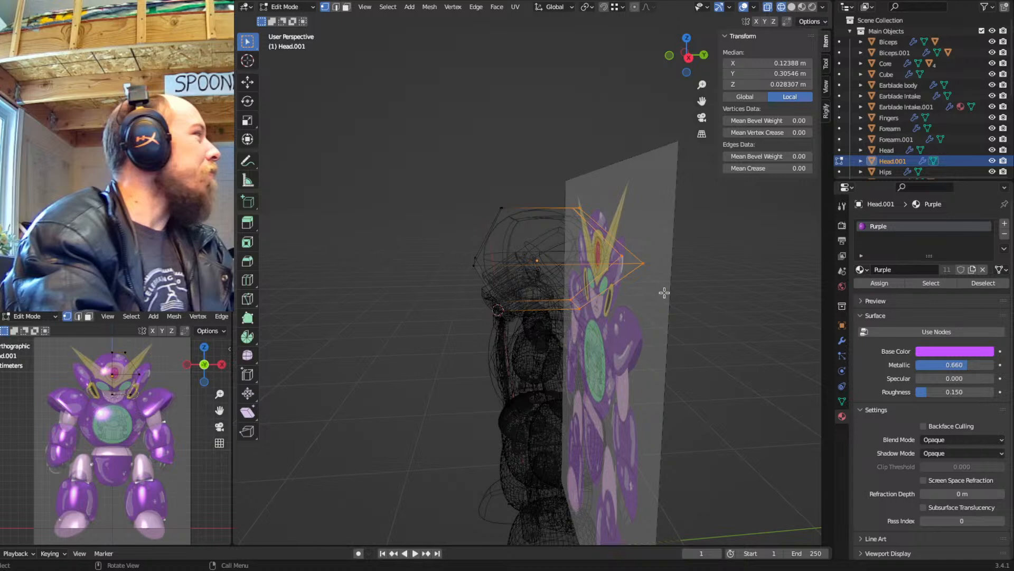
key("s")
key("y")
key("0")
key("Return")
key("g")
key("y")
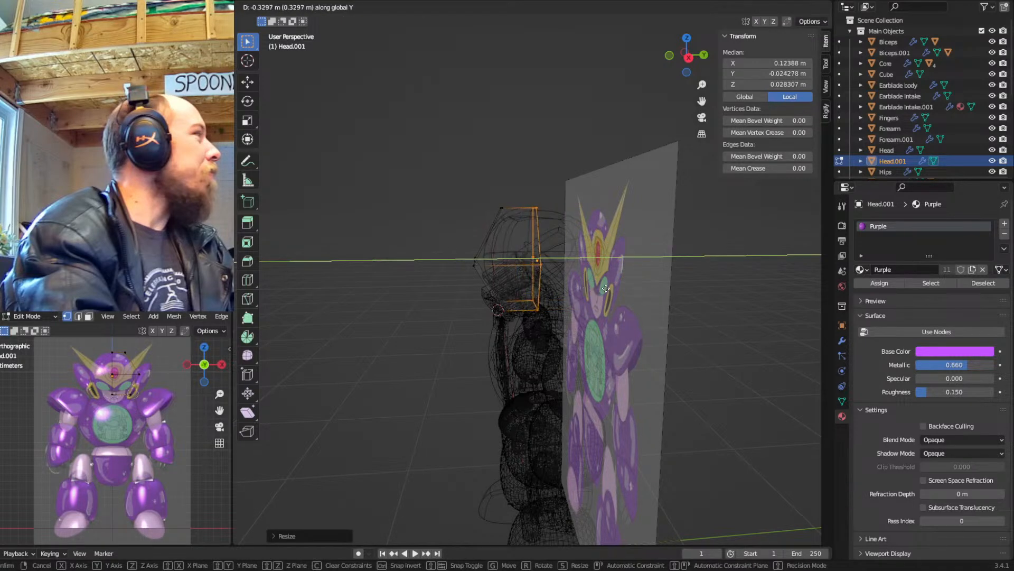
left_click(603, 289)
Move the front vertices of Head.001 about 0.08 m backward along Y to make the shape shallower
left_click_drag(518, 188, 439, 334)
key("g")
key("y")
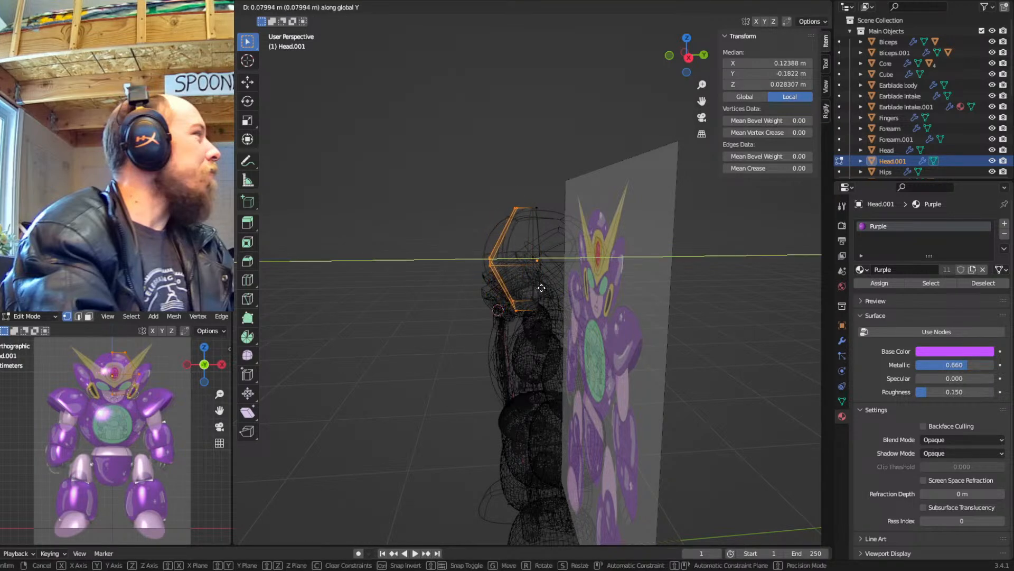
left_click(542, 287)
In front view, move the outer side vertices of Head.001 about 0.066 m inward along X
key("KP_1")
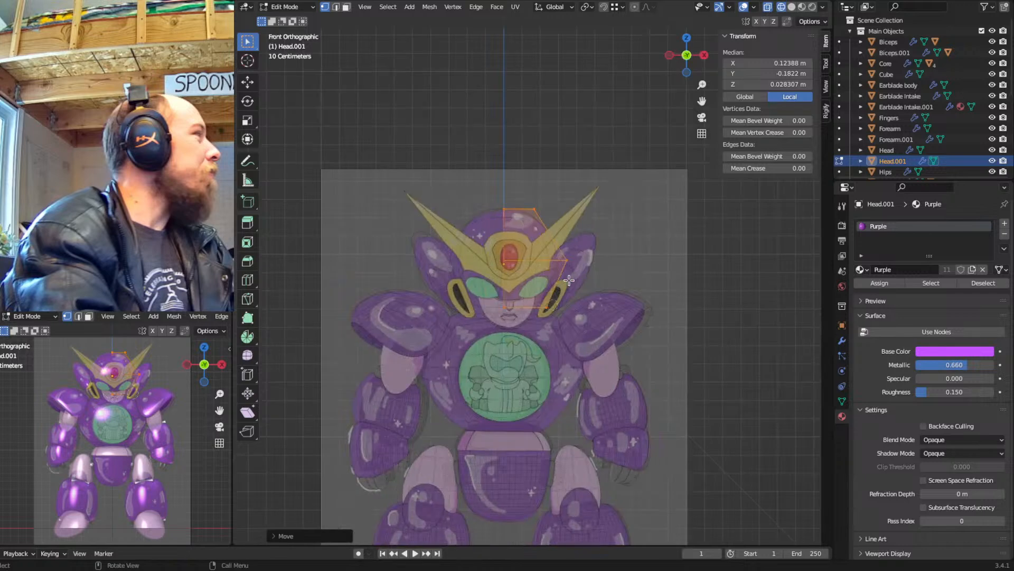
scroll(569, 281, "up", 5)
left_click_drag(656, 200, 544, 369)
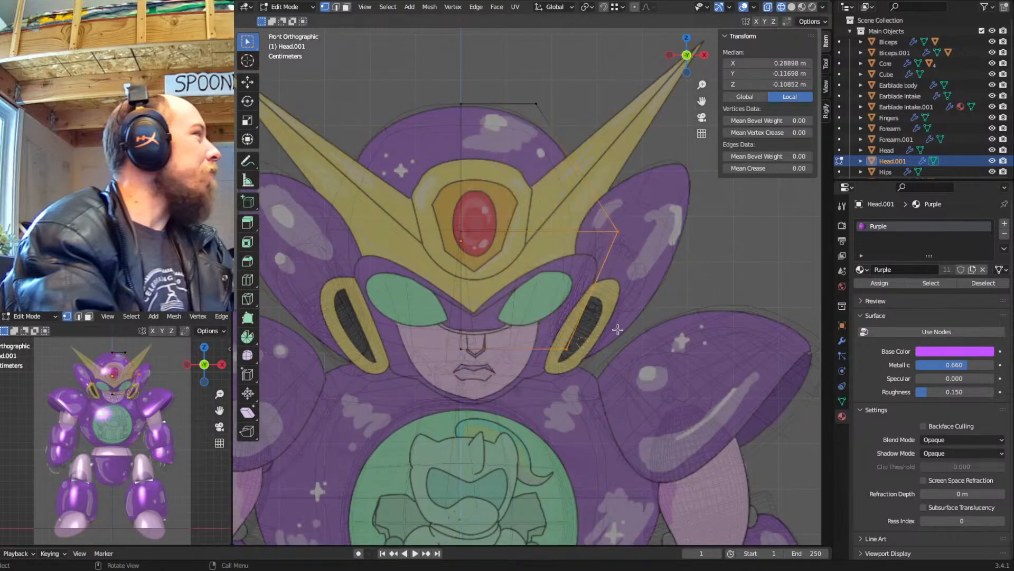
key("g")
key("x")
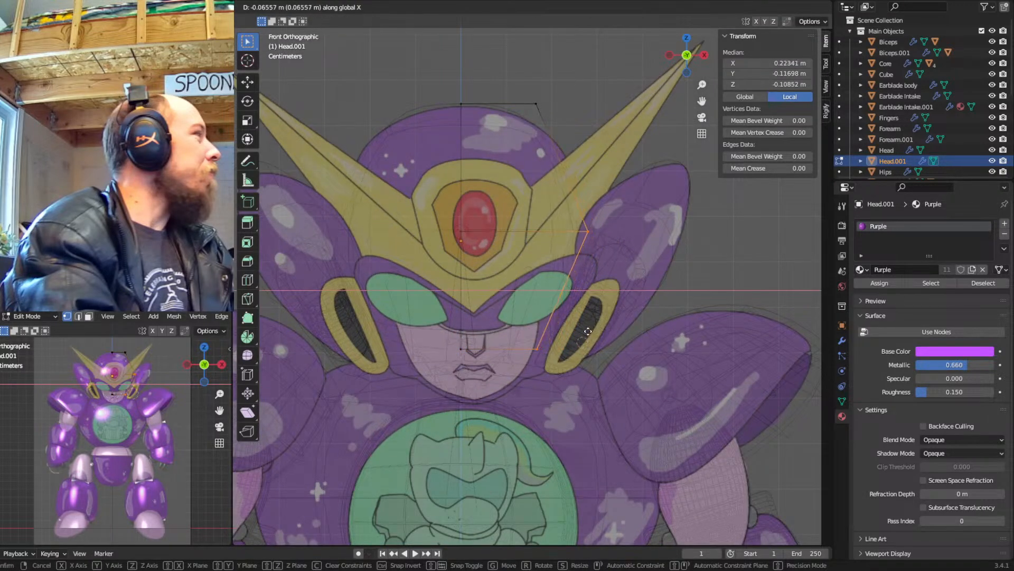
left_click(588, 332)
key("Tab")
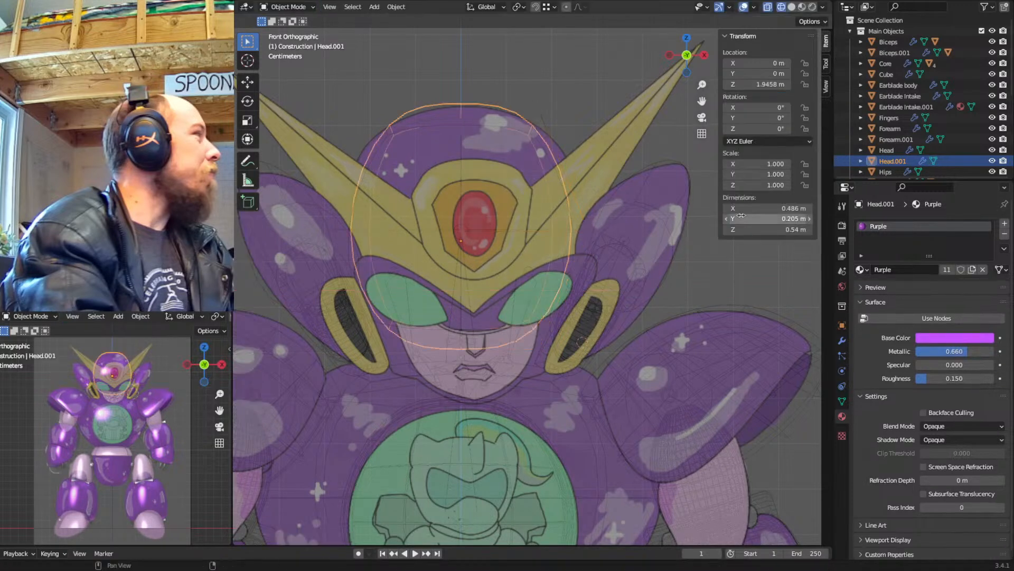
Scale Head.001 down to 0.215 and raise it to Z 1.9735 m, level with the red forehead gem
key("s")
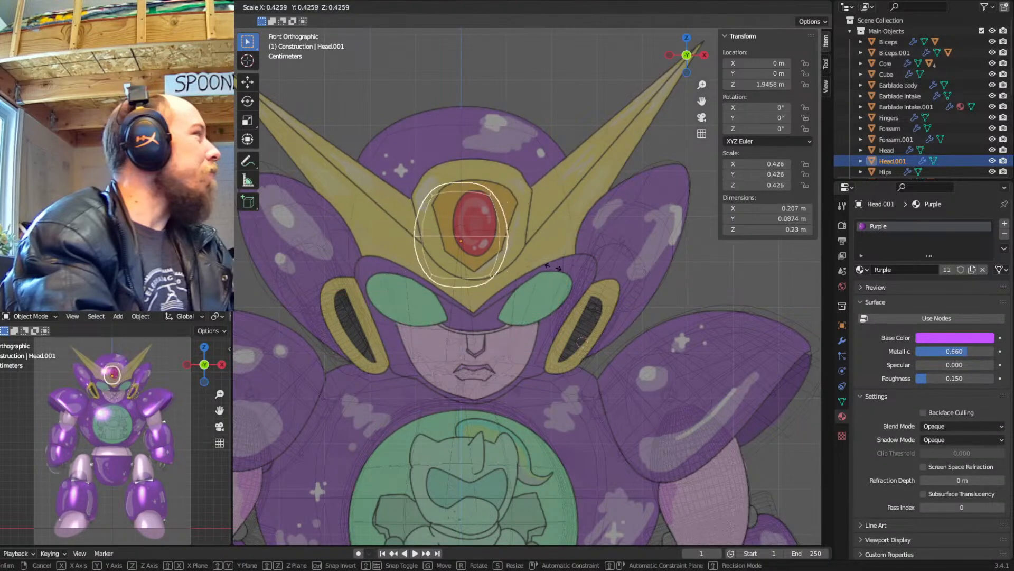
left_click(502, 267)
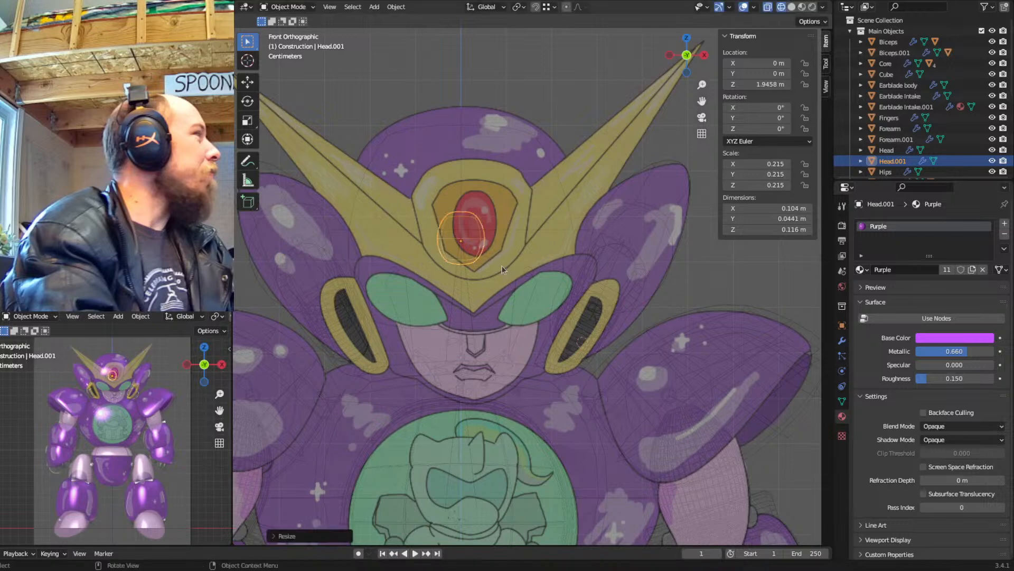
key("g")
key("z")
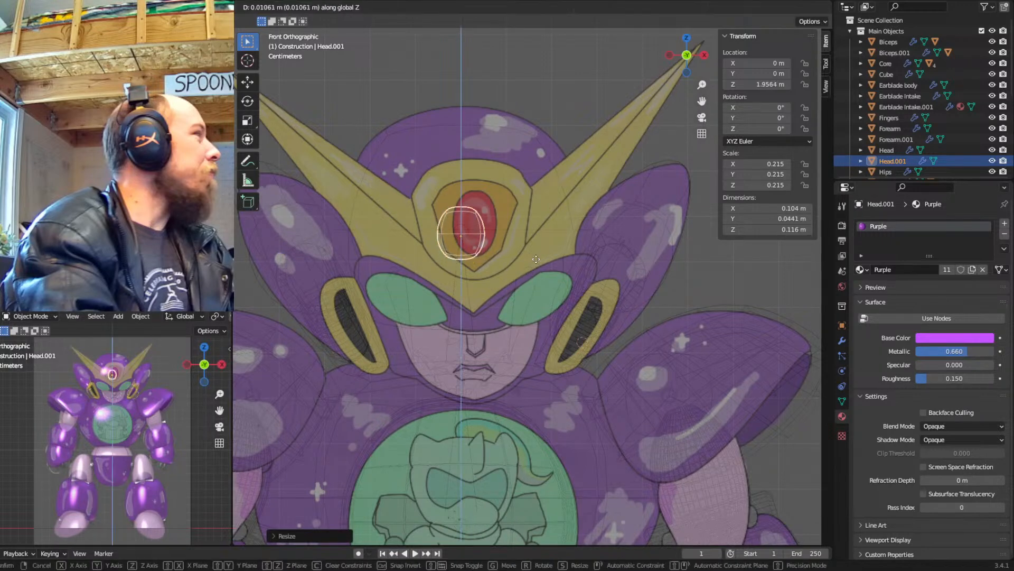
left_click(556, 181)
Stretch the gem mesh along Z by a factor of about 1.27 to match the reference gem's height
key("Tab")
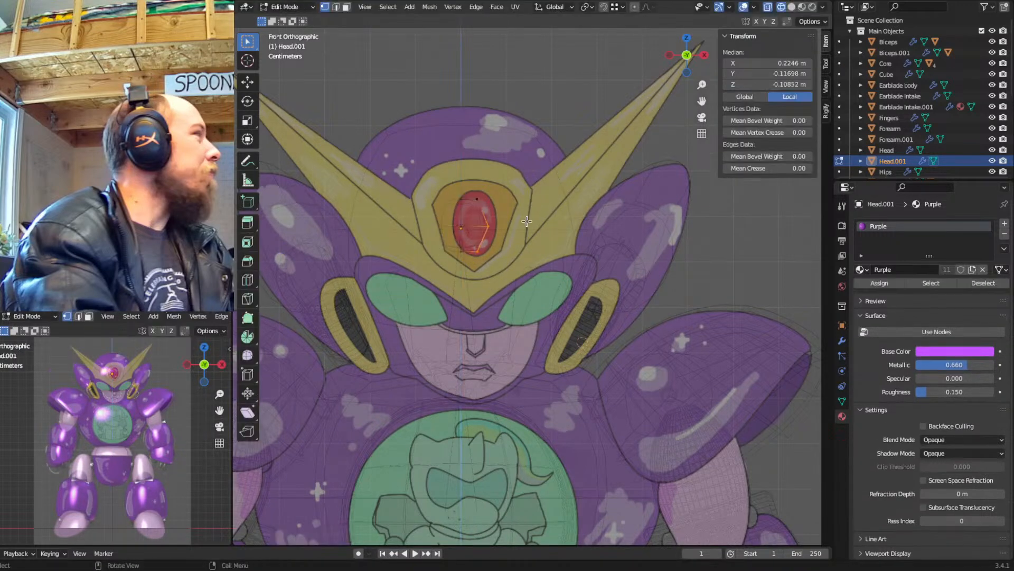
key("s")
key("z")
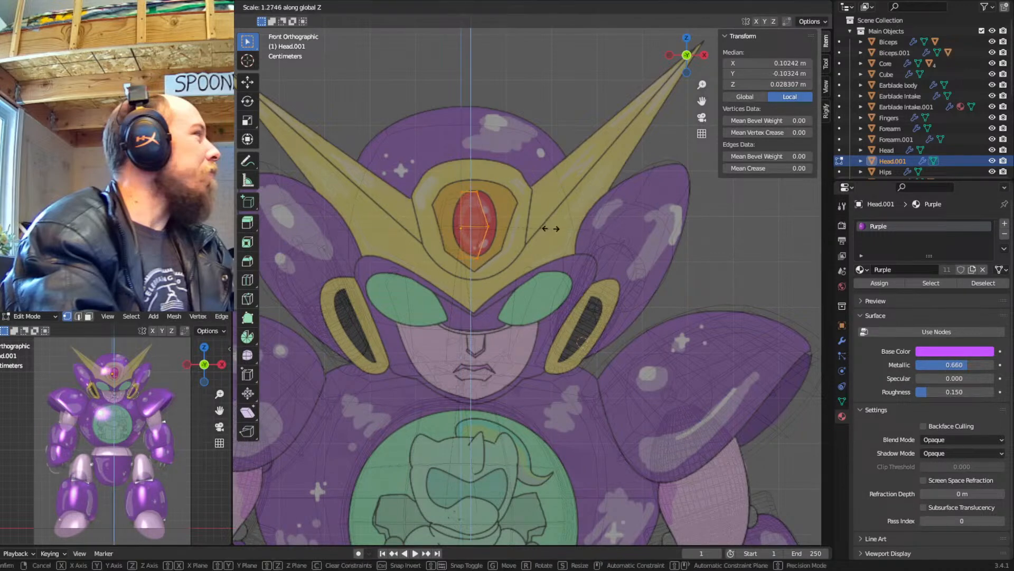
left_click(550, 228)
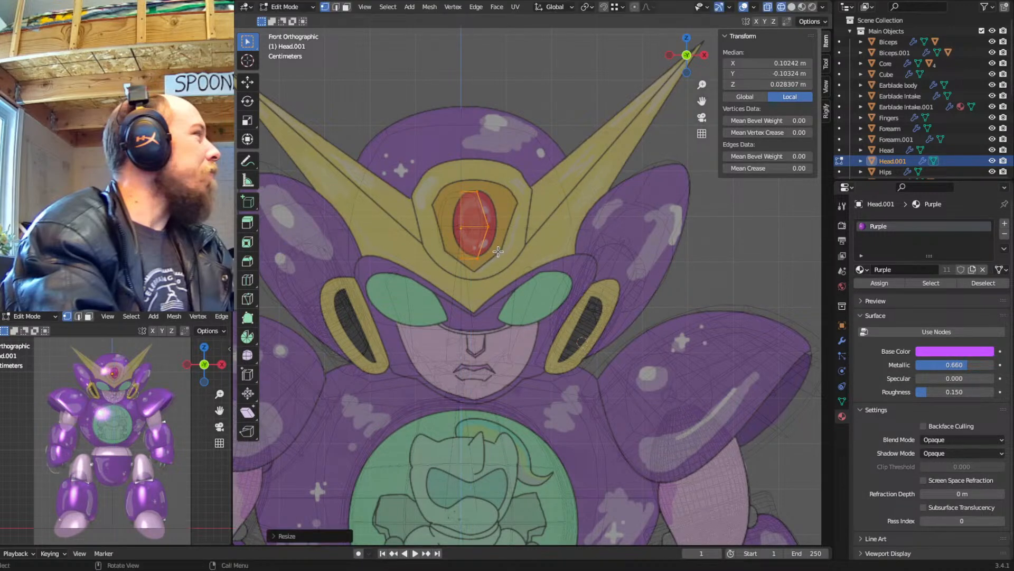
key("Tab")
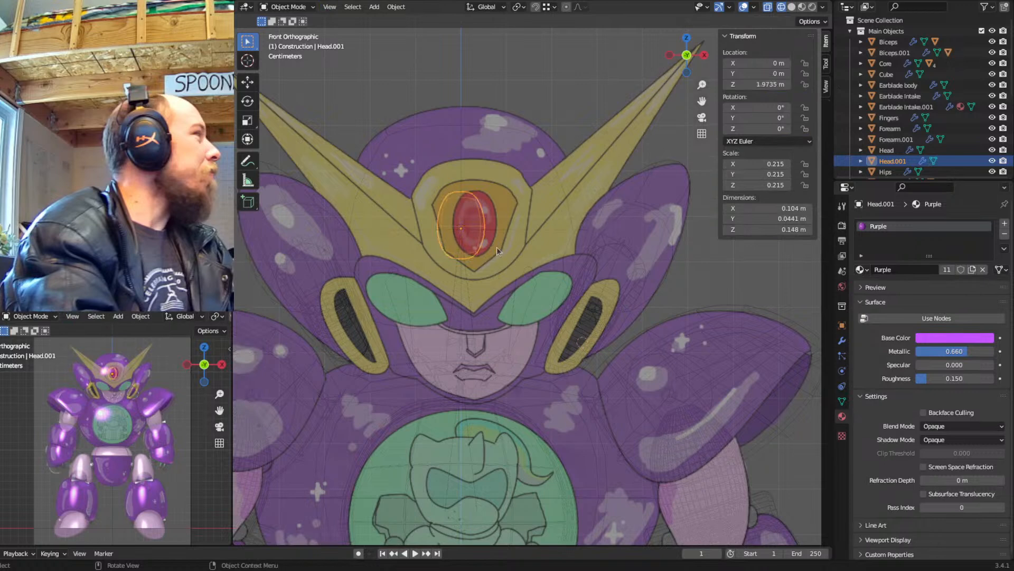
Shift the reference image about 0.03 m along negative X to centre its forehead gem on the model
left_click(557, 101)
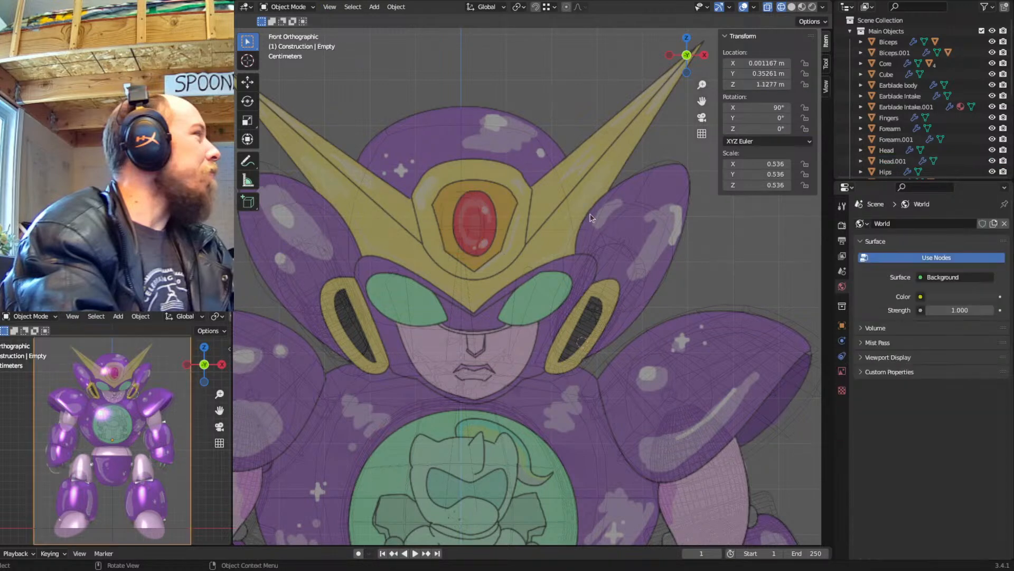
key("g")
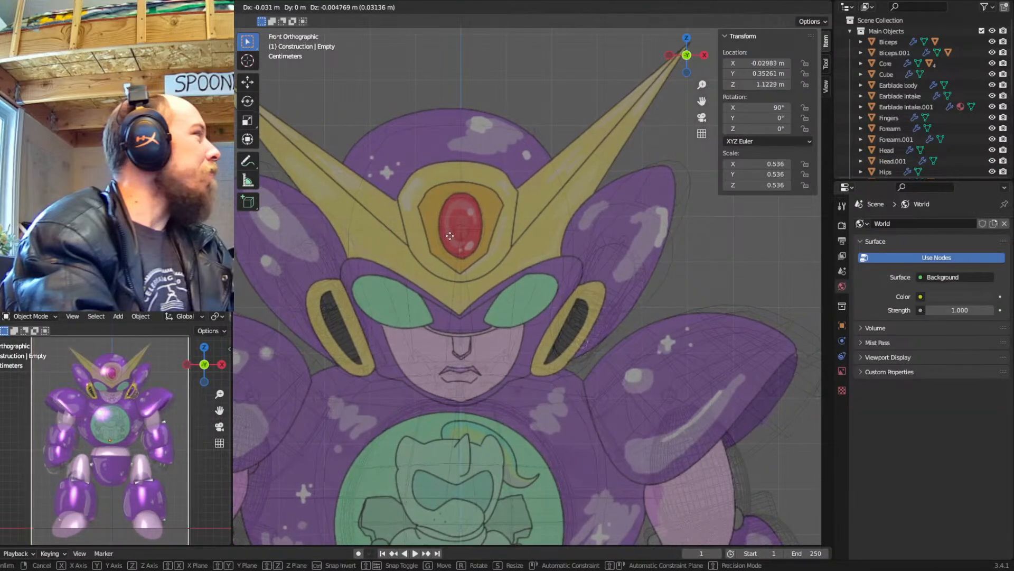
left_click(471, 238)
Raise the lower outer vertices of the gem mesh by about 0.01 m along Z
left_click(470, 236)
key("Tab")
left_click_drag(497, 244, 474, 270)
key("g")
key("z")
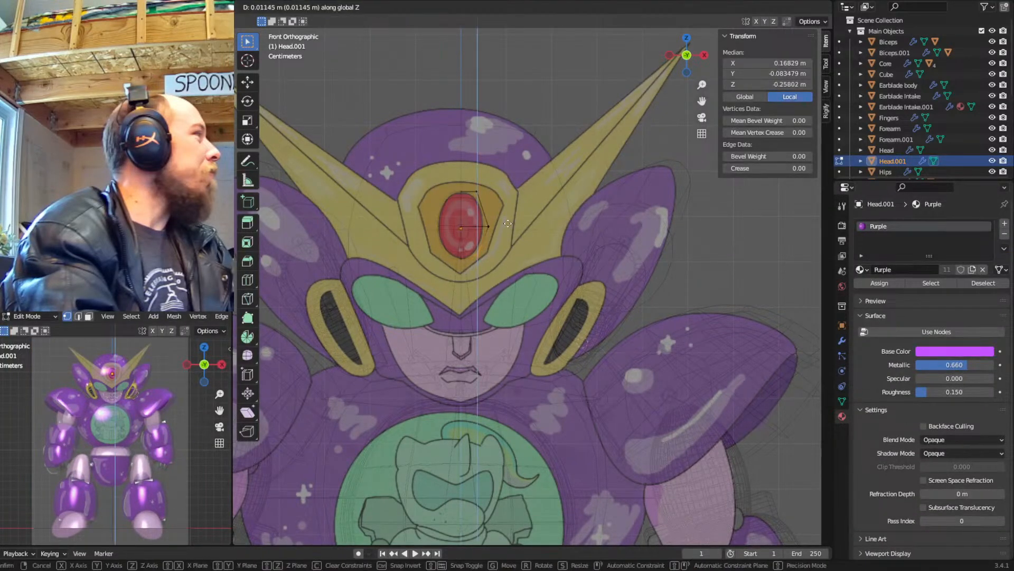
left_click(507, 218)
key("Tab")
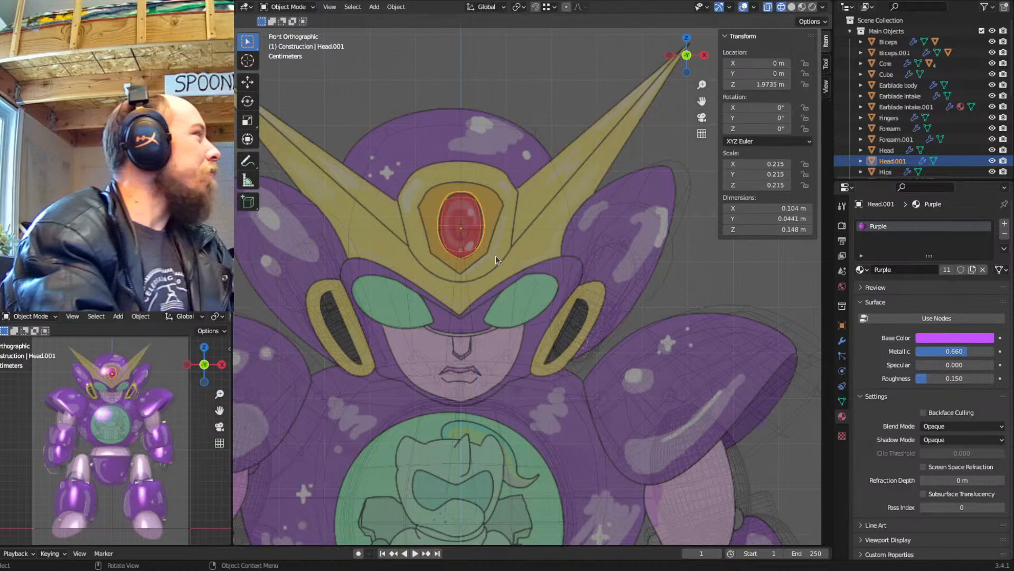
Increase the merge distance of the gem's Mirror modifier to 0.1529 m
left_click(842, 340)
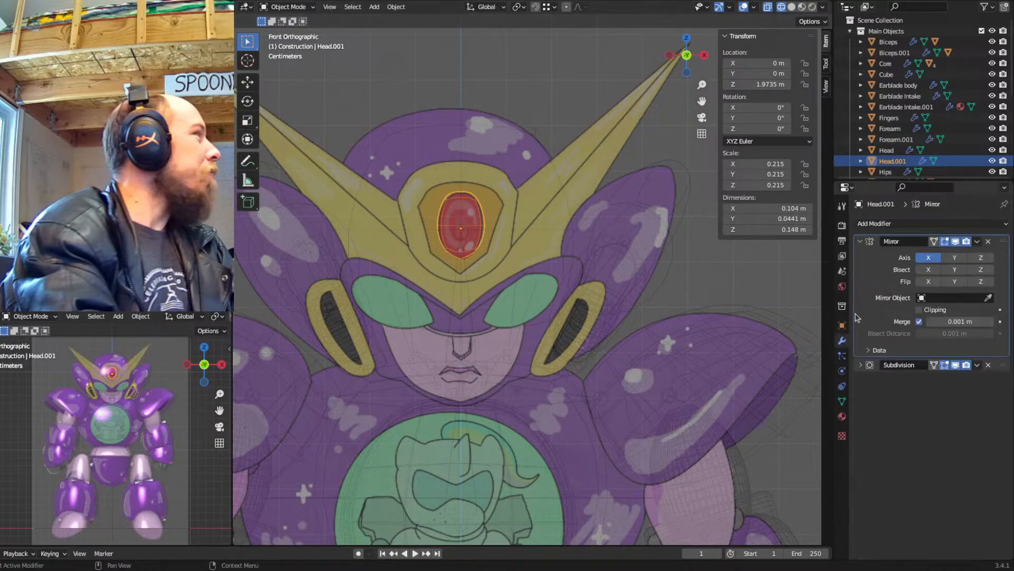
scroll(455, 278, "up", 8)
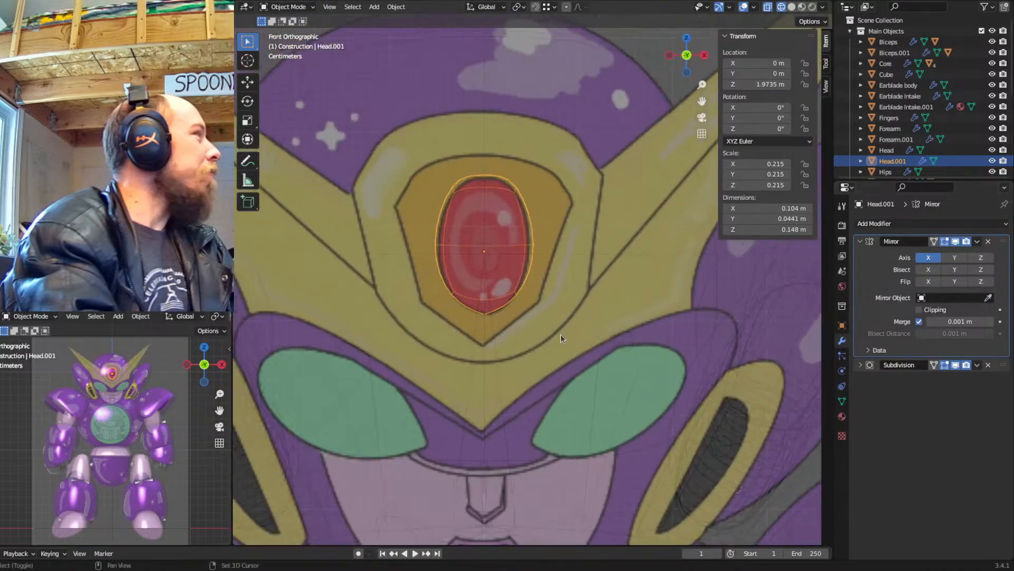
key("Tab")
key("Tab")
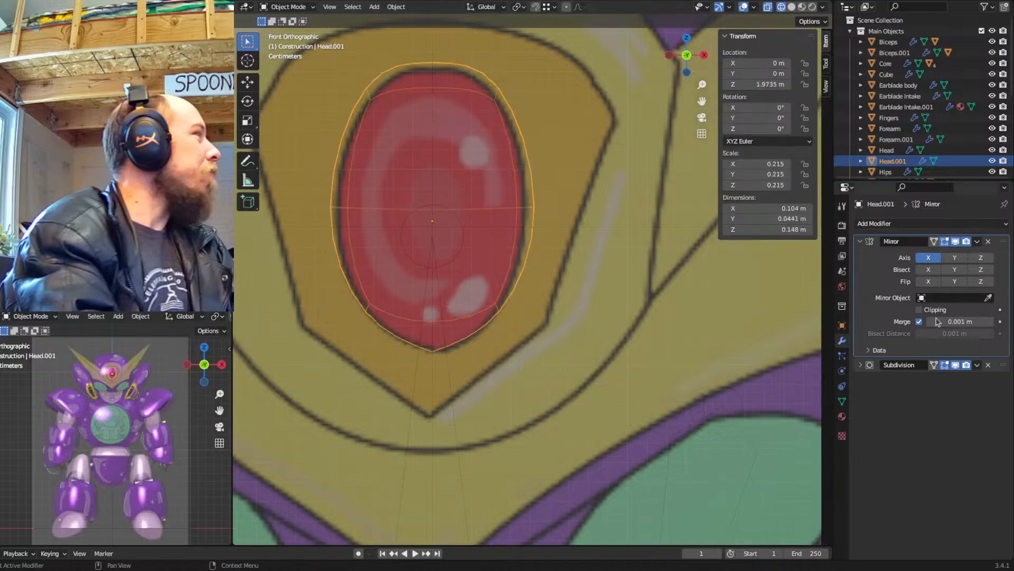
left_click_drag(950, 321, 960, 321)
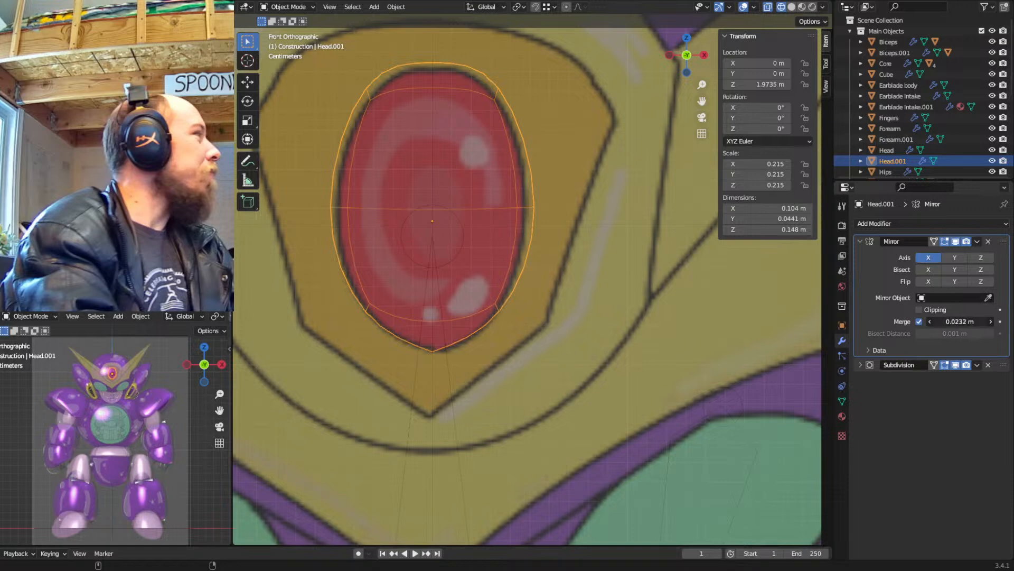
left_click_drag(961, 321, 976, 322)
Delete the vertex in the middle of the gem's flat back and return to front view
scroll(415, 333, "down", 1)
key("Tab")
scroll(569, 332, "down", 2)
middle_click_drag(569, 333, 656, 338)
middle_click_drag(564, 361, 431, 211)
key("alt+a")
key("a")
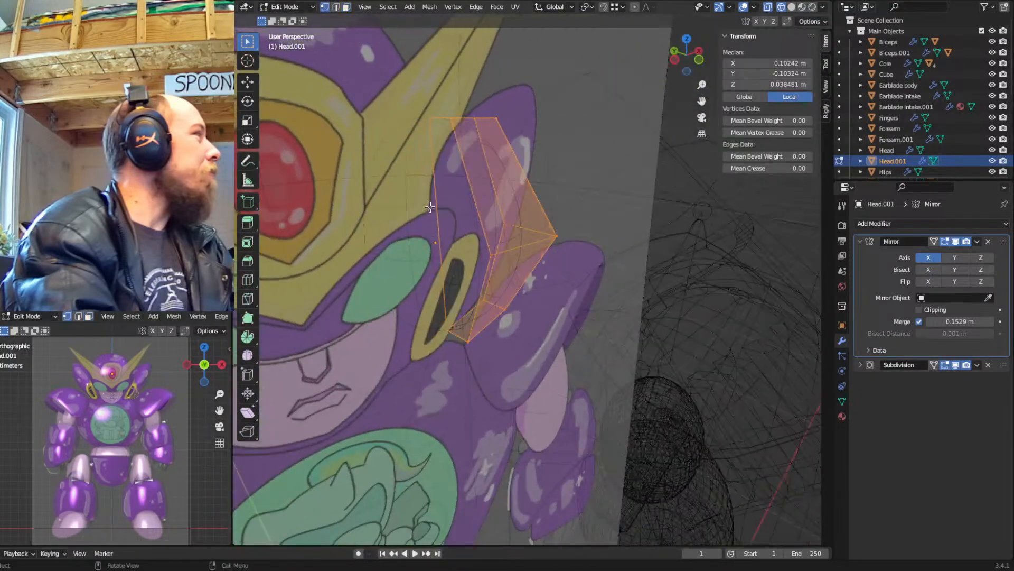
key("2")
left_click(434, 202)
key("1")
left_click(439, 238)
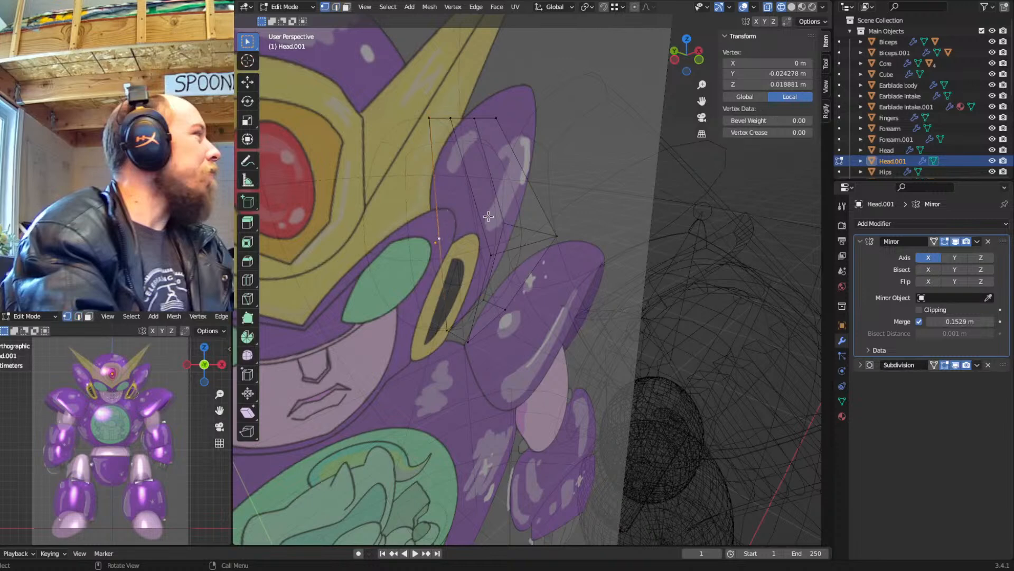
key("x")
left_click(451, 213)
key("Tab")
middle_click_drag(450, 214, 528, 290)
key("KP_1")
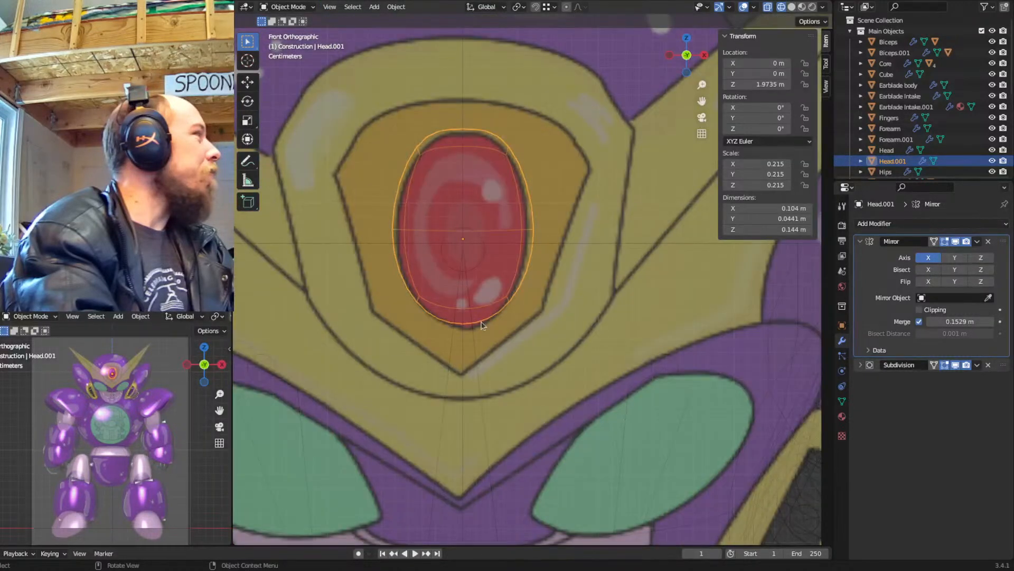
scroll(546, 296, "down", 2)
key("Tab")
left_click(517, 175)
key("g")
key("z")
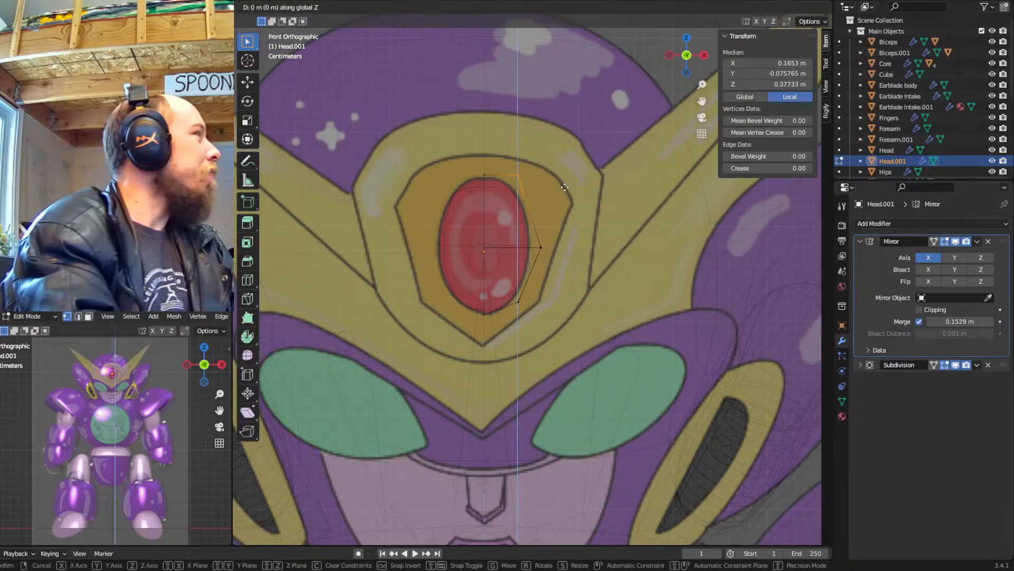
right_click(565, 187)
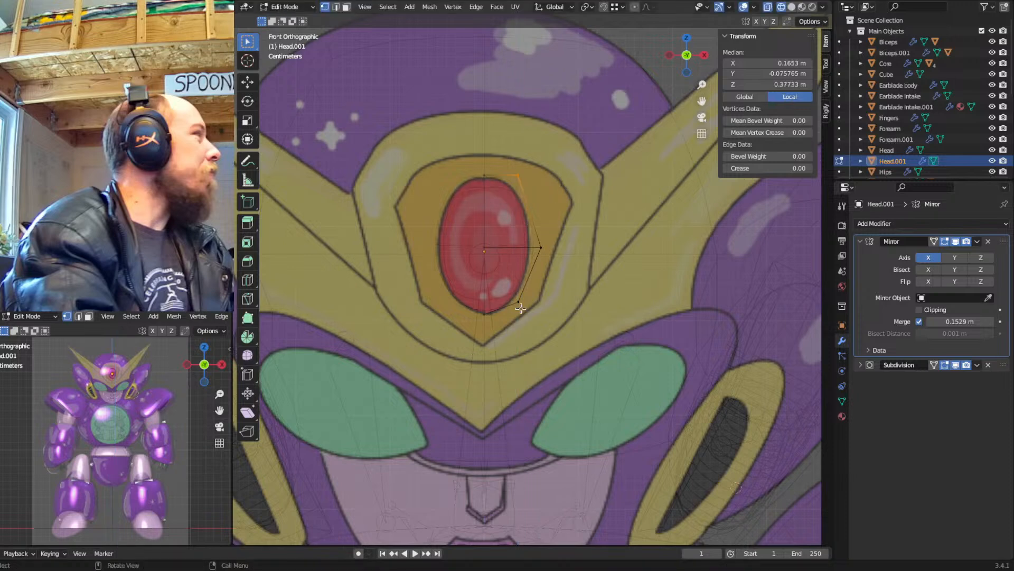
Raise the gem's lower vertices slightly along Z and pull its bottom centre vertices down about 0.006 m
left_click_drag(532, 293, 459, 396)
key("g")
key("z")
left_click(496, 305)
key("g")
key("z")
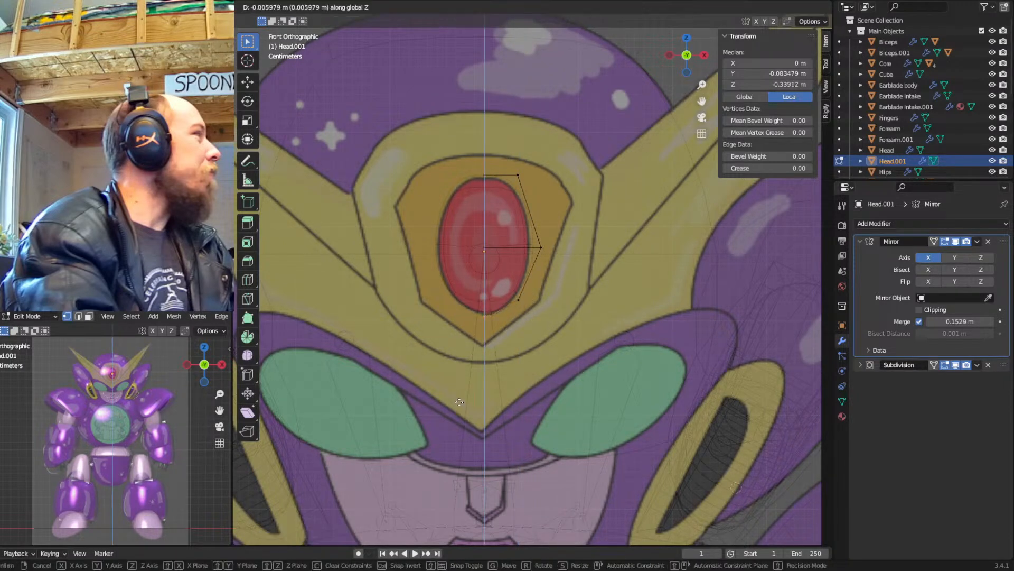
left_click(459, 402)
From an angled view, raise the front bottom centre vertex of the gem along Z
middle_click_drag(523, 352, 512, 324)
left_click(512, 324)
key("g")
key("z")
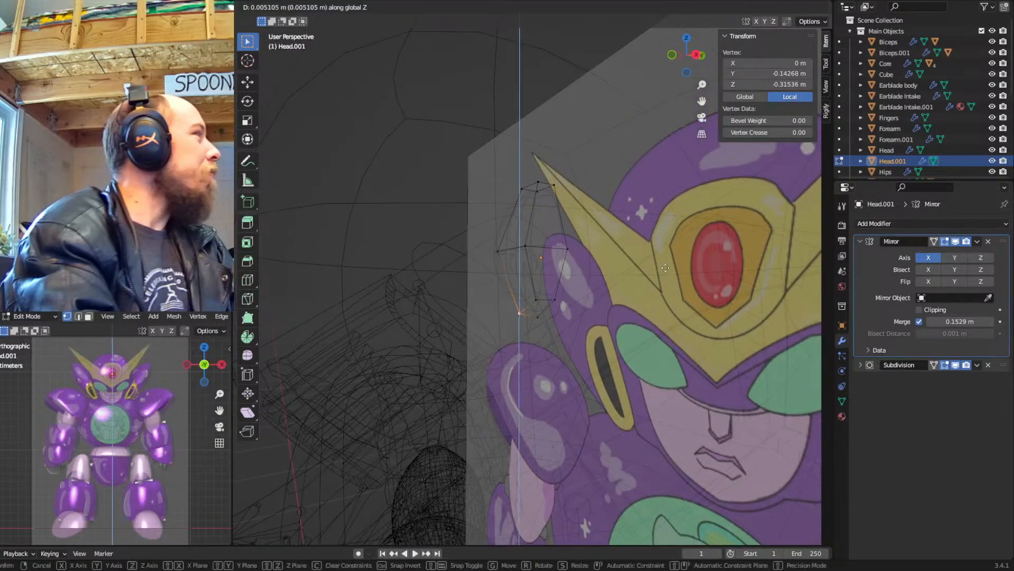
Adjust the bottom centre vertex and the top vertices of the forehead gem's mesh along Z
left_click(649, 232)
left_click(519, 190)
key("g")
key("z")
right_click(527, 187)
left_click(535, 188, "shift")
key("g")
key("z")
left_click(536, 191)
Move the gem's flat back rim vertices along Y to a median of about 0.0137 m
middle_click_drag(574, 264, 534, 276)
left_click_drag(616, 131, 561, 344)
middle_click_drag(598, 297, 609, 314)
key("g")
key("y")
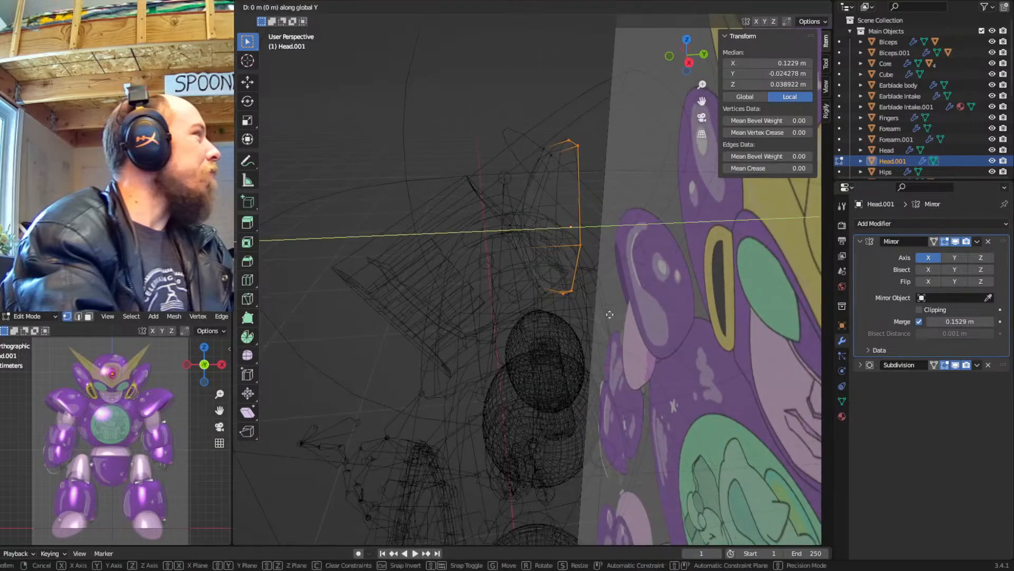
left_click(603, 316)
Shift the whole gem object along Y to sit against the front of the helmet in solid shading
key("shift+z")
scroll(603, 316, "down", 6)
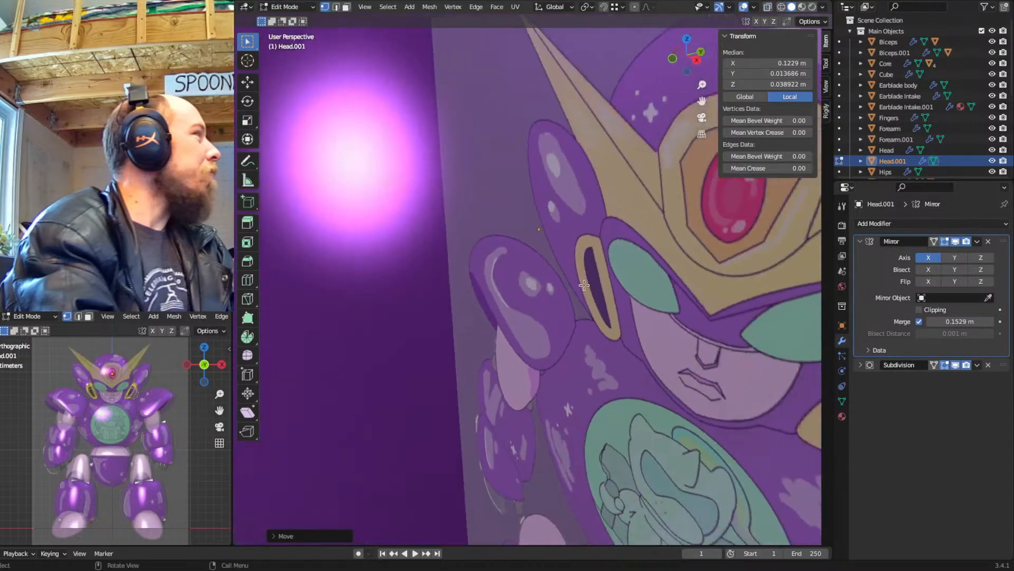
key("Tab")
key("g")
key("y")
left_click(372, 389)
mouse_move(372, 389)
middle_mouse_down()
mouse_move(418, 381)
mouse_move(366, 383)
middle_mouse_up()
key("g")
key("y")
left_click(470, 343)
mouse_move(470, 343)
middle_mouse_down()
mouse_move(461, 326)
mouse_move(468, 345)
middle_mouse_up()
Select the column of vertices down the gem's front face and edge-slide it outward to round the shape
key("Tab")
left_click(462, 325)
left_click(458, 300, "shift")
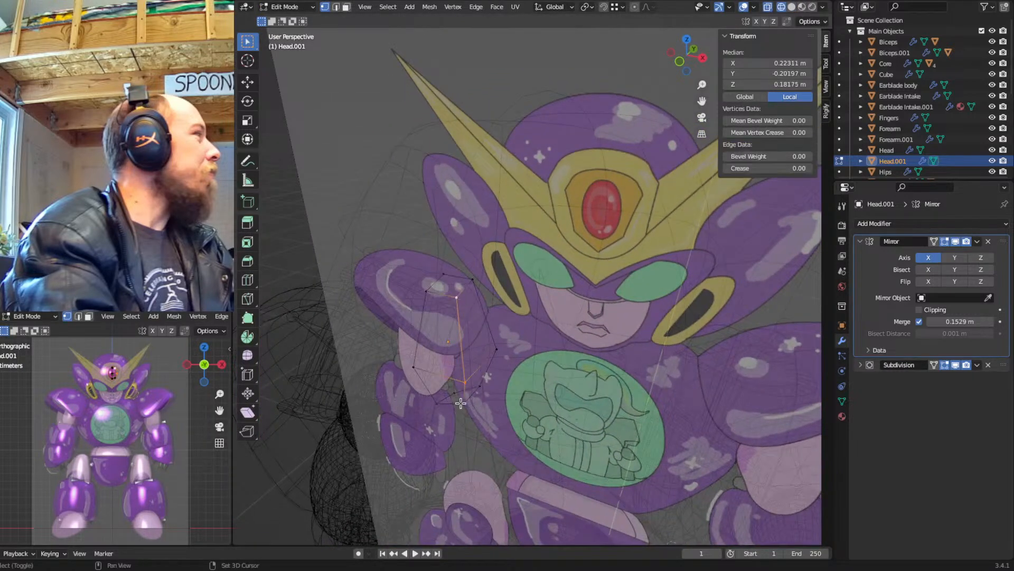
left_click(464, 404, "shift")
key("g")
key("g")
left_click(422, 398)
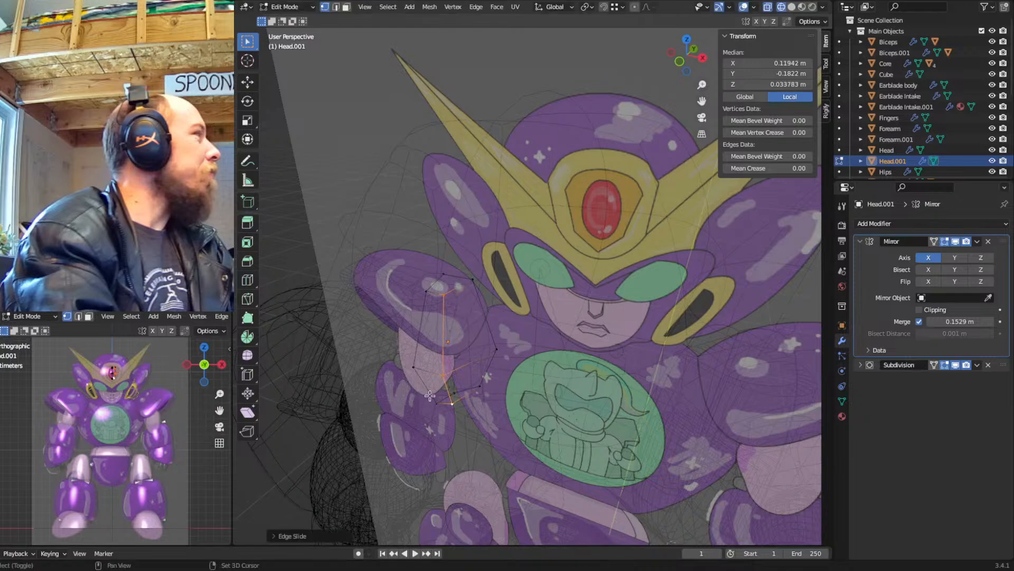
Move the selected front vertices of the gem along Y to adjust how far it bulges
key("shift+z")
mouse_move(380, 423)
middle_mouse_down()
mouse_move(501, 302)
mouse_move(517, 258)
middle_mouse_up()
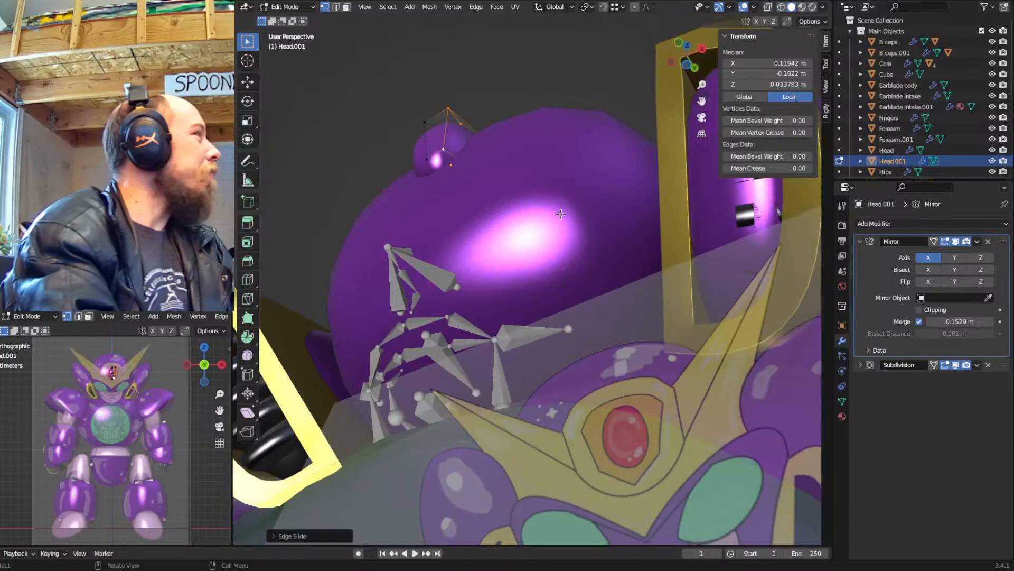
key("Tab")
key("Tab")
middle_click_drag(540, 212, 575, 221)
key("g")
key("y")
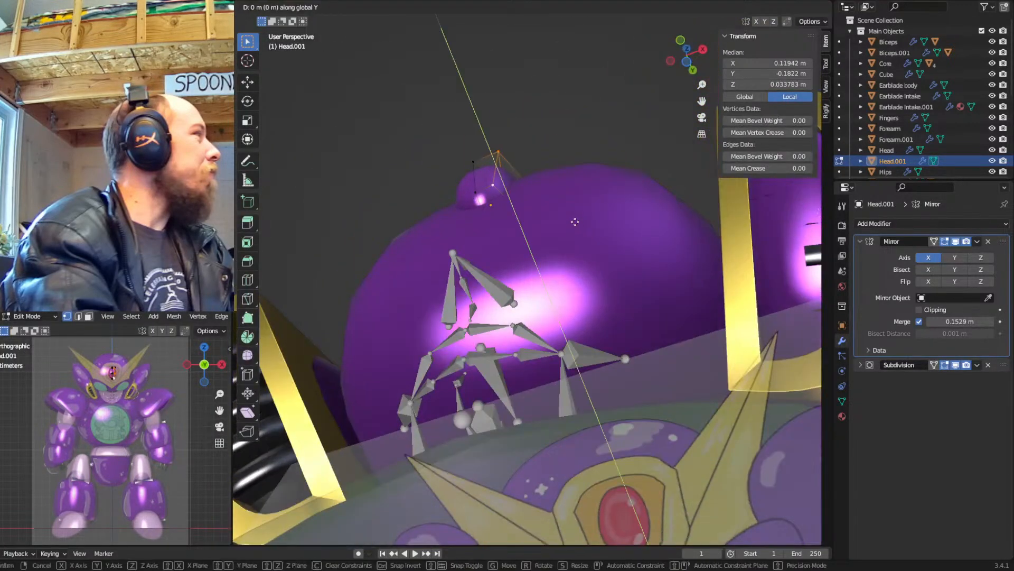
left_click(584, 286)
Move the gem object along Y to about -0.314 m, in front of the helmet
key("Tab")
middle_click_drag(583, 286, 551, 314)
key("g")
key("y")
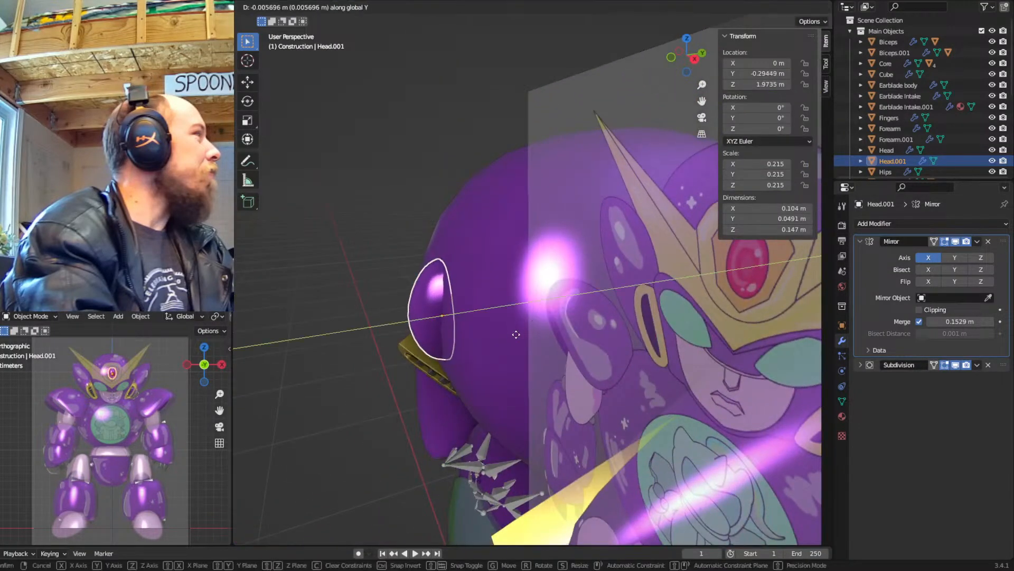
left_click(407, 386)
Snap the 3D cursor to the gem's origin
middle_click_drag(407, 387, 534, 293)
key("KP_1")
key("KP_3")
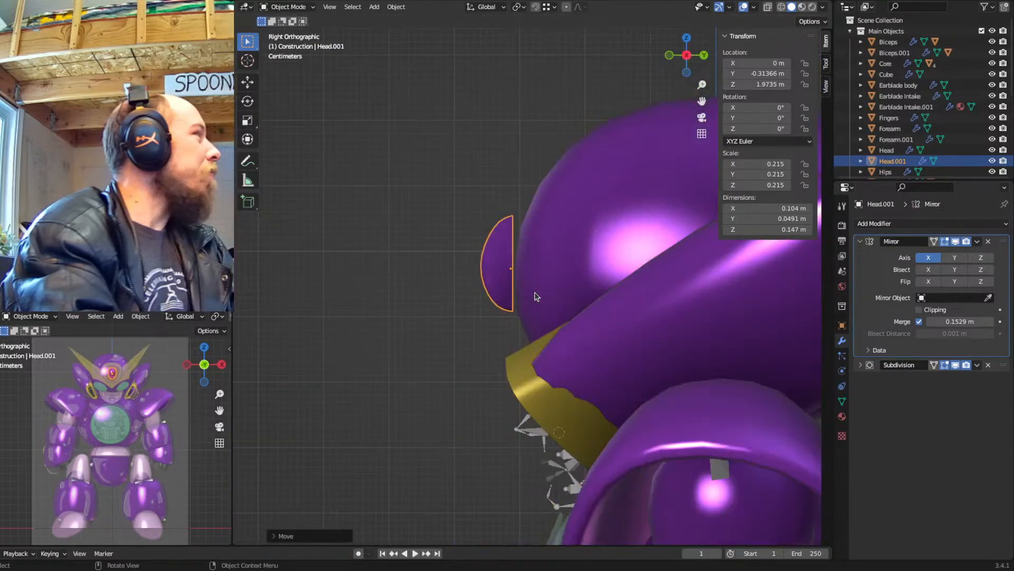
scroll(536, 296, "up", 3)
key("shift+s")
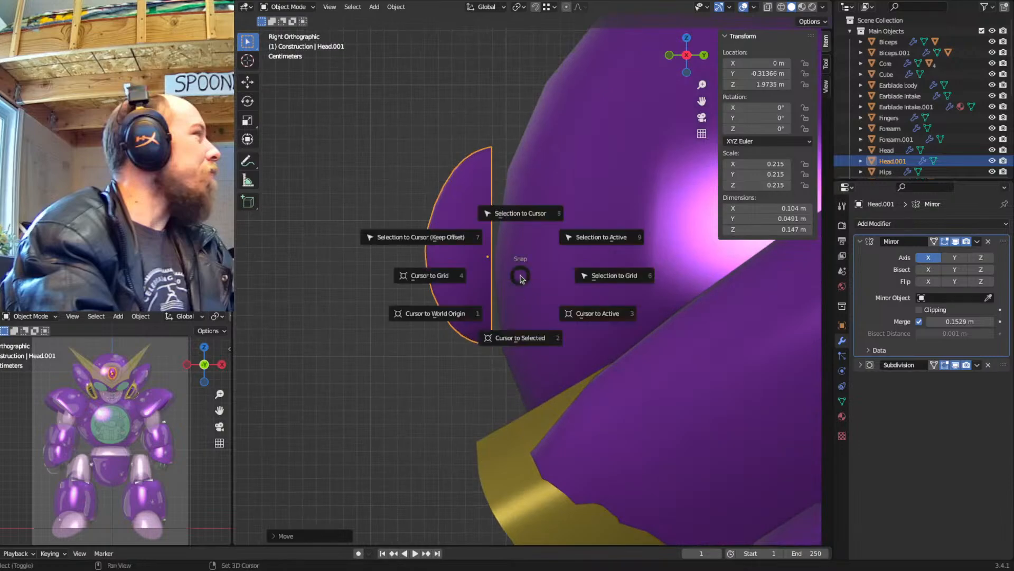
key("2")
Examine the gem's purple material and the list of existing materials
middle_click_drag(521, 277, 661, 315)
scroll(617, 303, "down", 5)
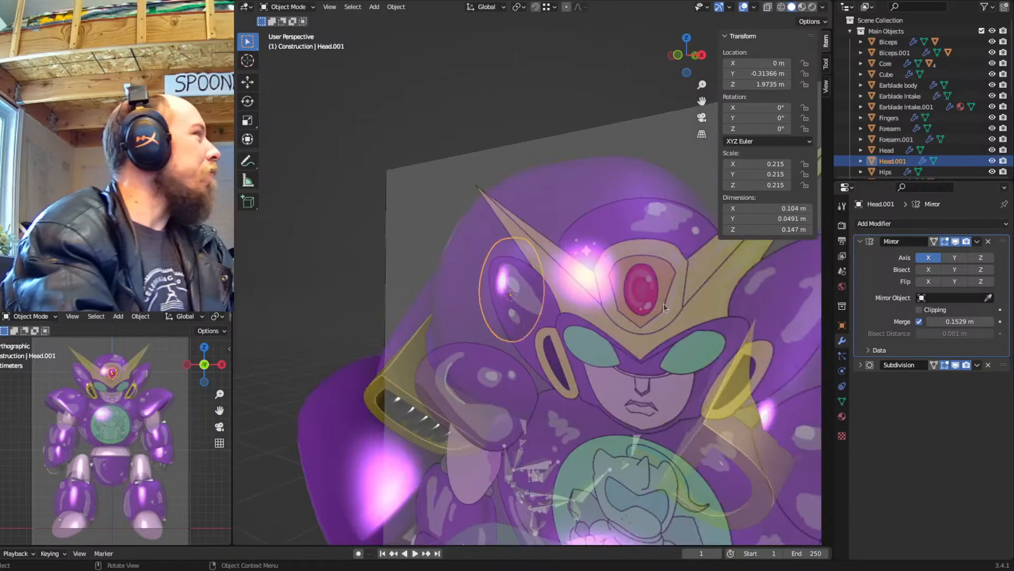
middle_click_drag(582, 322, 592, 323)
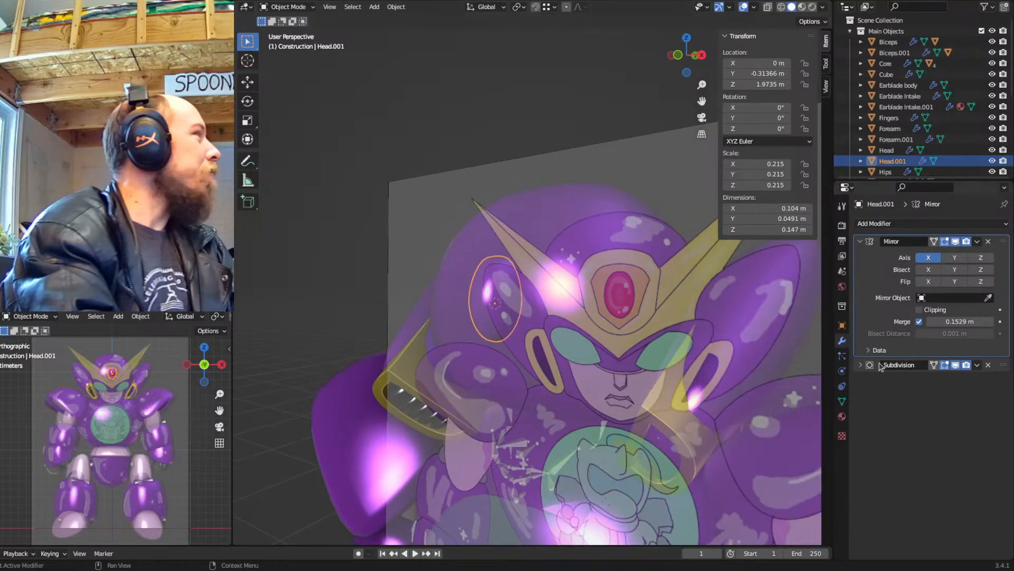
left_click(842, 416)
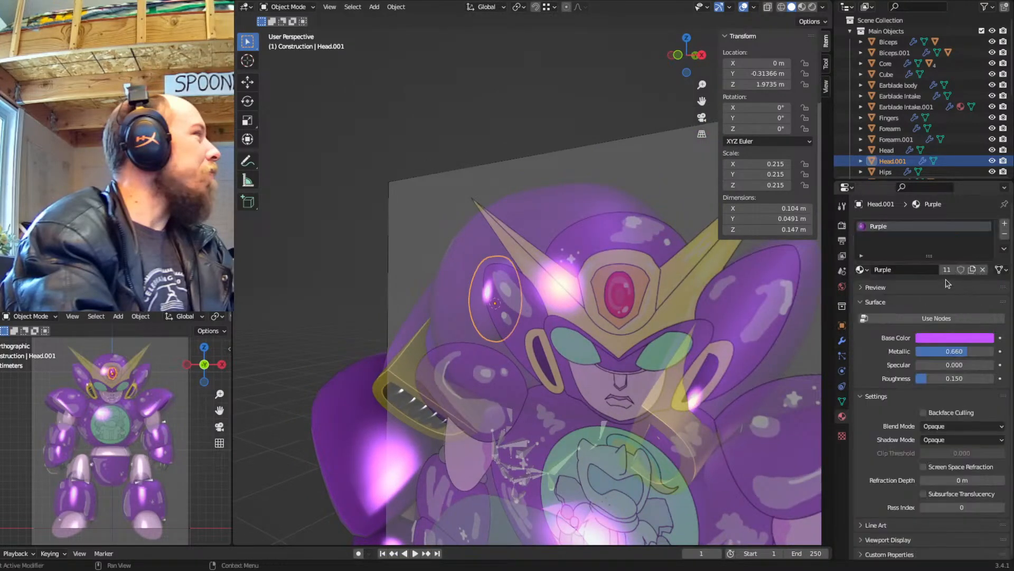
left_click(861, 269)
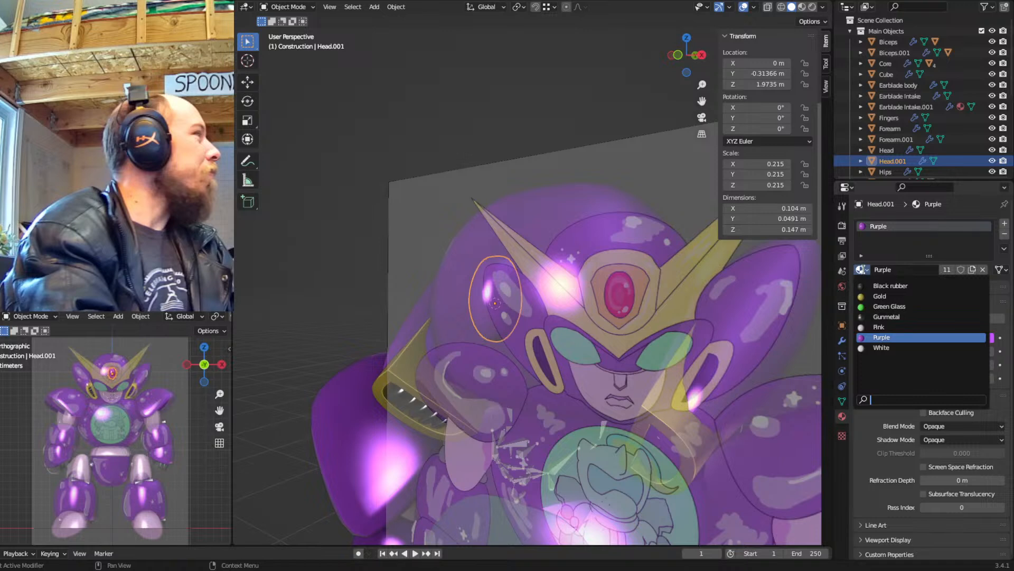
left_click(863, 270)
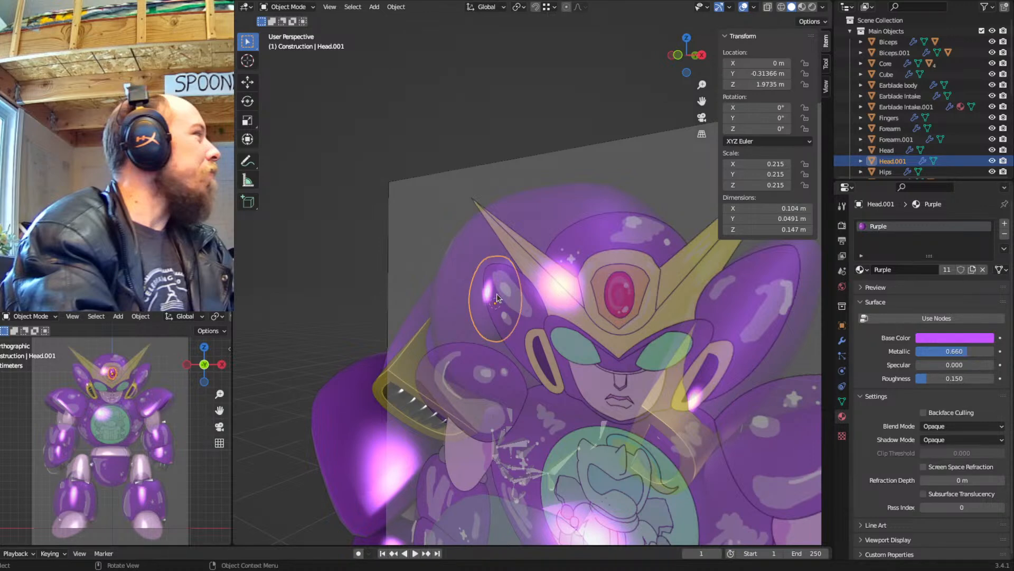
Make a separate copy of the gem's Purple material and name it Red Gem
scroll(498, 294, "down", 1)
middle_click_drag(520, 298, 562, 246, "shift")
scroll(515, 275, "up", 1)
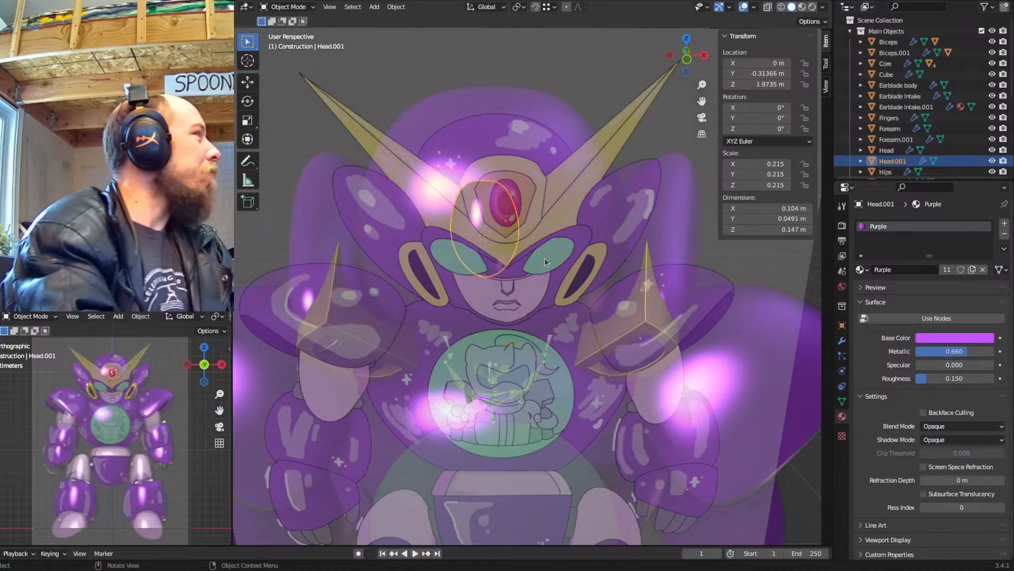
middle_click_drag(559, 243, 535, 239)
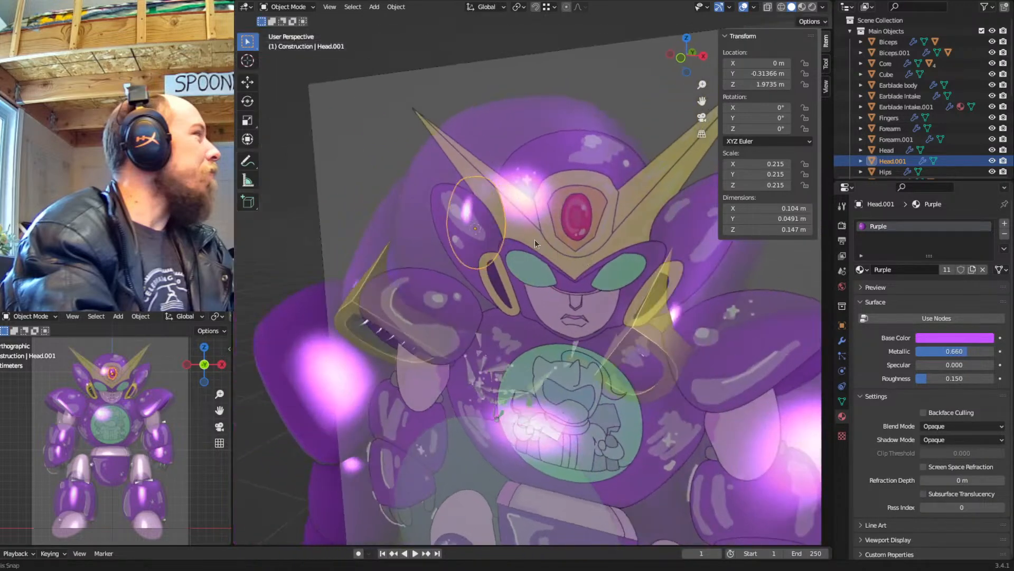
left_click(948, 270)
left_click(928, 272)
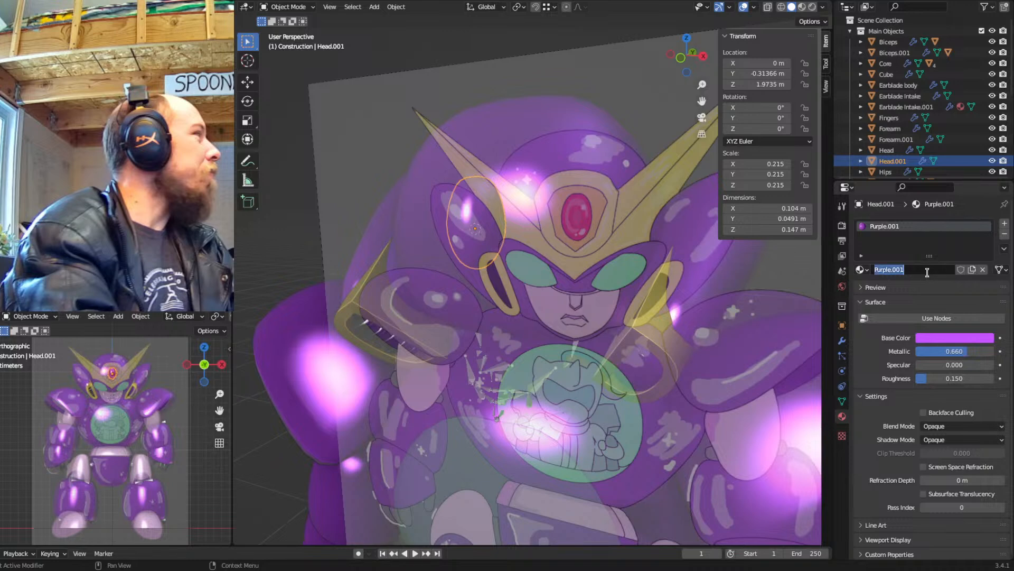
type("Red Gem")
key("Return")
Give the Red Gem material a slightly pinkish red base color, metallic 0, specular 1 and roughness 0
left_click(934, 339)
left_click(914, 272)
left_click_drag(915, 289, 893, 313)
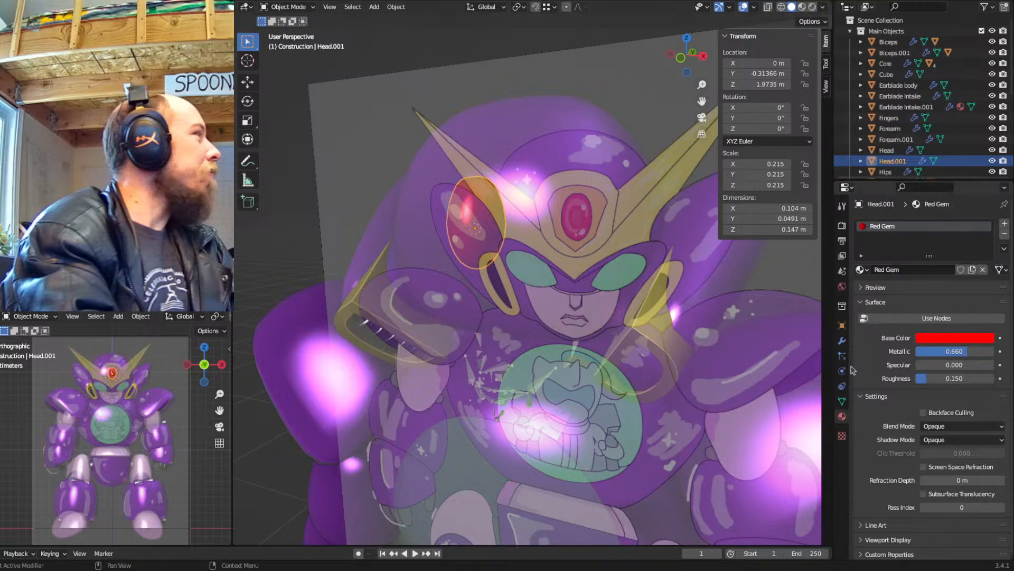
left_click(932, 337)
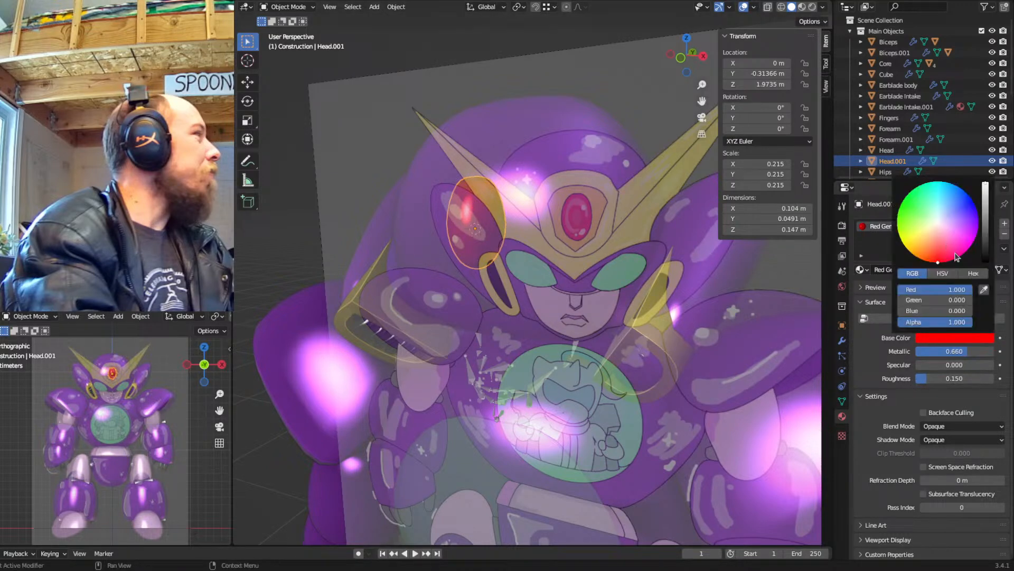
left_click_drag(953, 259, 947, 256)
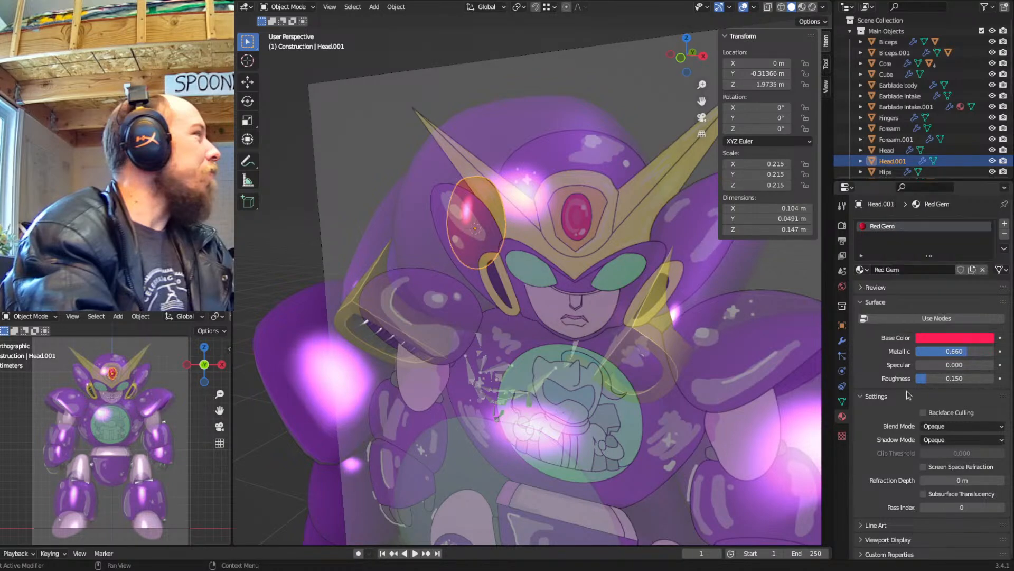
left_click_drag(954, 351, 922, 379)
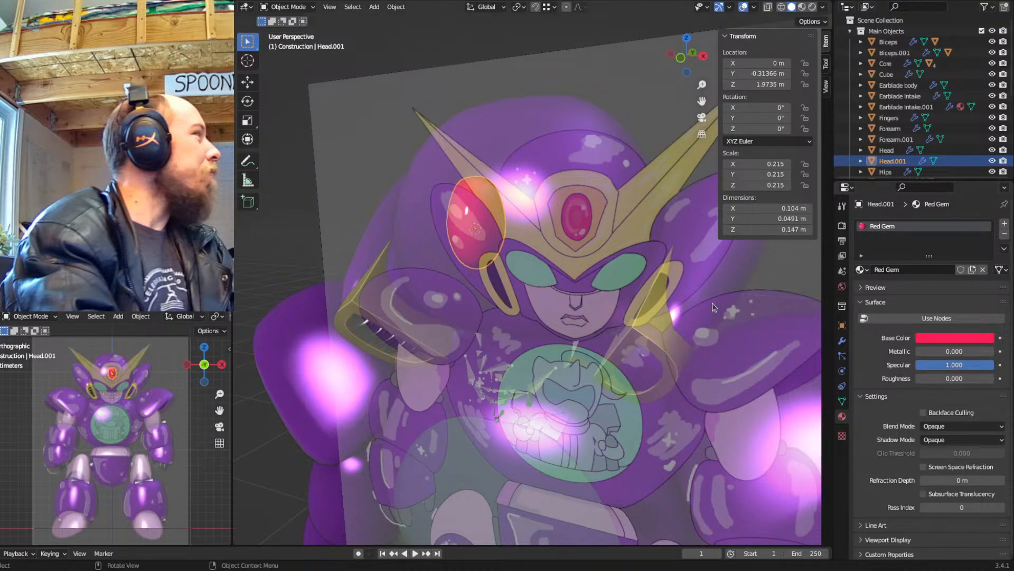
Examine the red gem's look and placement on the forehead from the front and side against the reference drawing
mouse_move(536, 222)
middle_mouse_down()
mouse_move(510, 225)
mouse_move(555, 211)
mouse_move(487, 210)
mouse_move(528, 211)
middle_mouse_up()
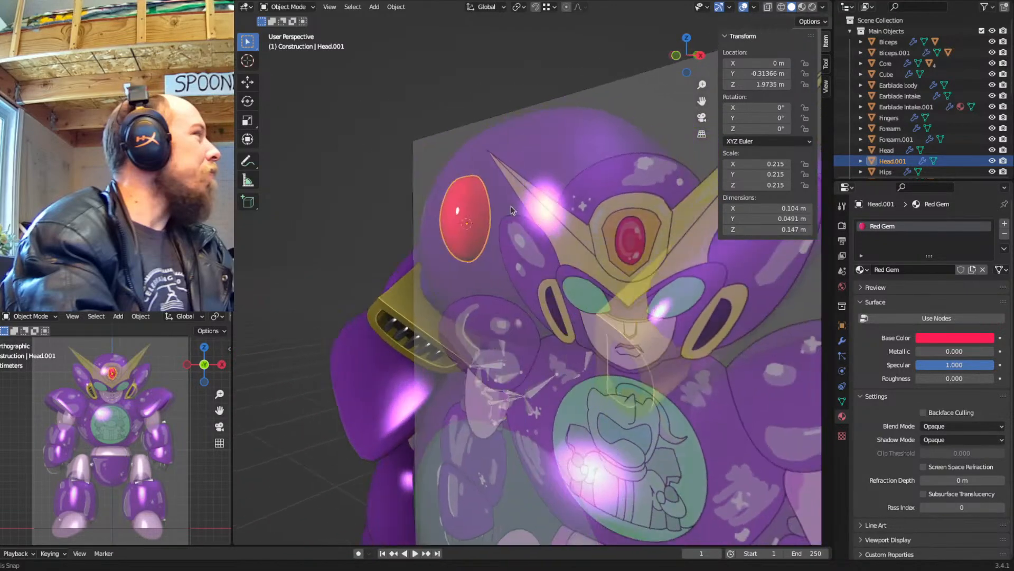
key("KP_1")
scroll(528, 209, "down", 5)
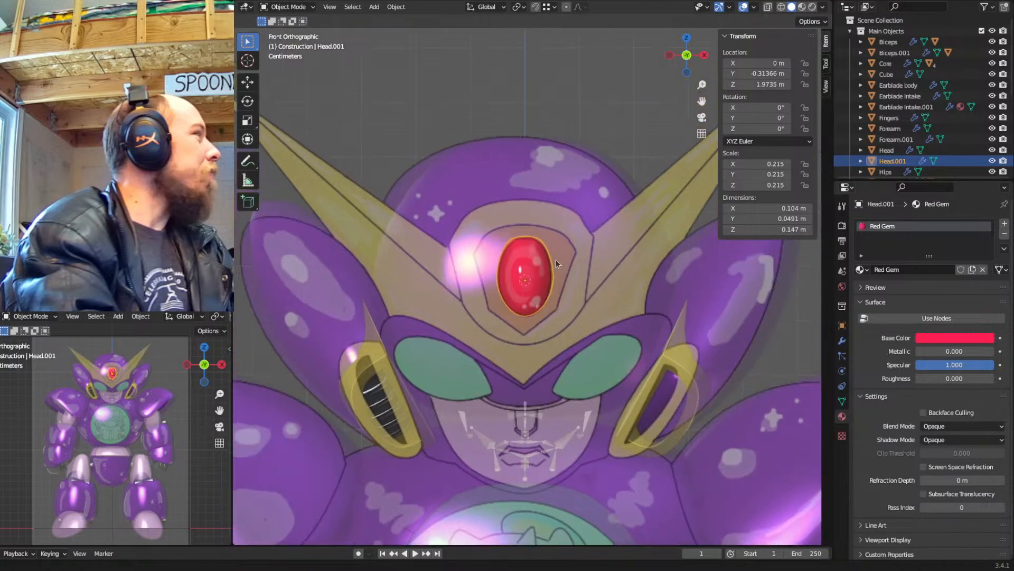
scroll(529, 213, "up", 2)
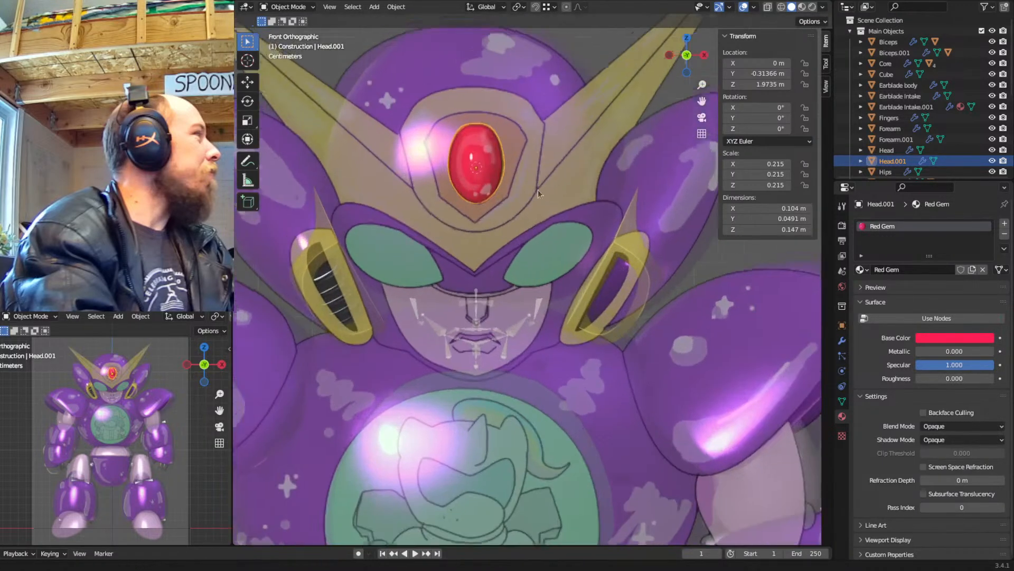
middle_click_drag(534, 180, 571, 262, "shift")
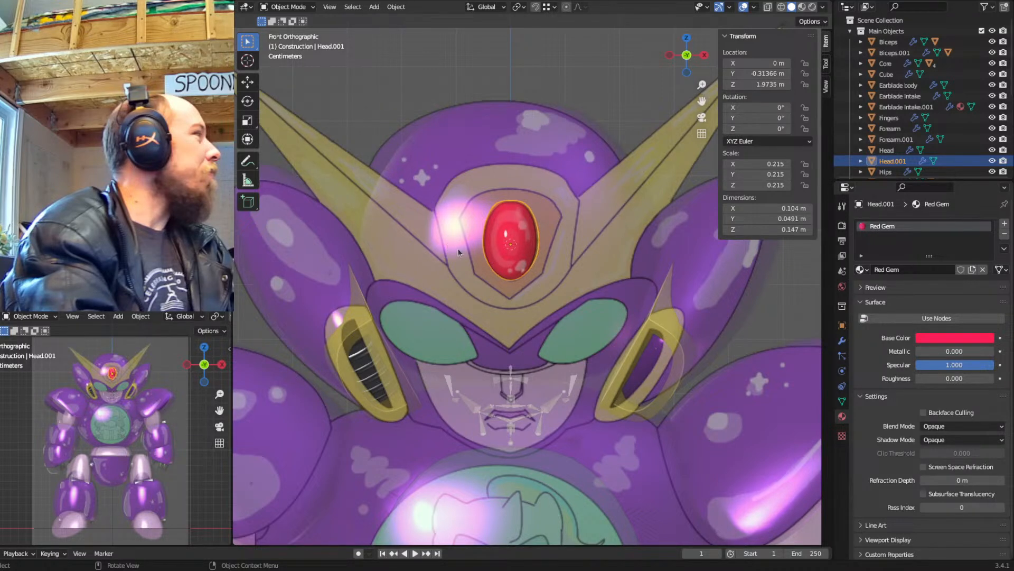
scroll(516, 257, "down", 3)
scroll(544, 259, "up", 3)
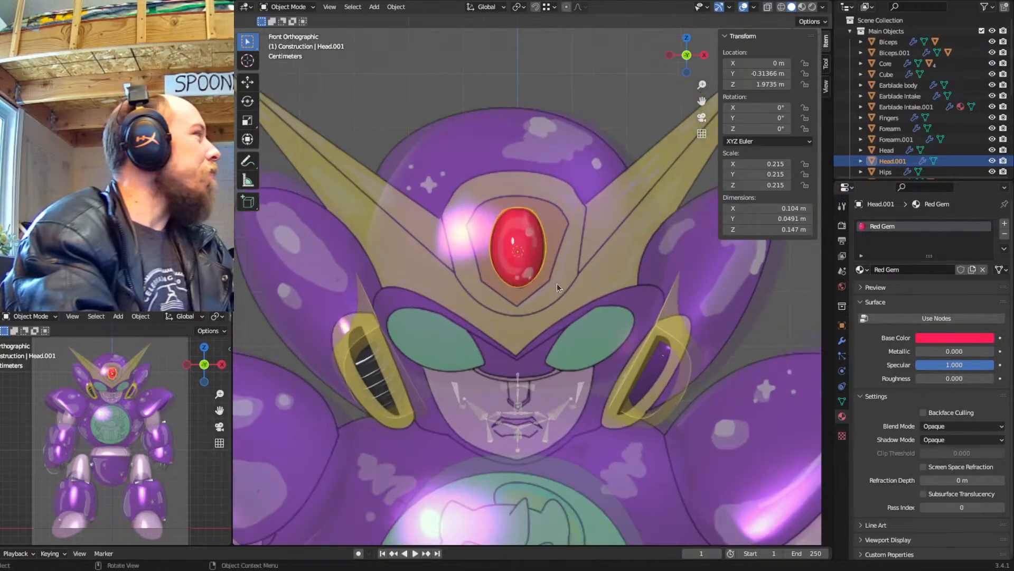
scroll(557, 284, "down", 2)
middle_click_drag(562, 251, 548, 258)
middle_click_drag(661, 259, 584, 259)
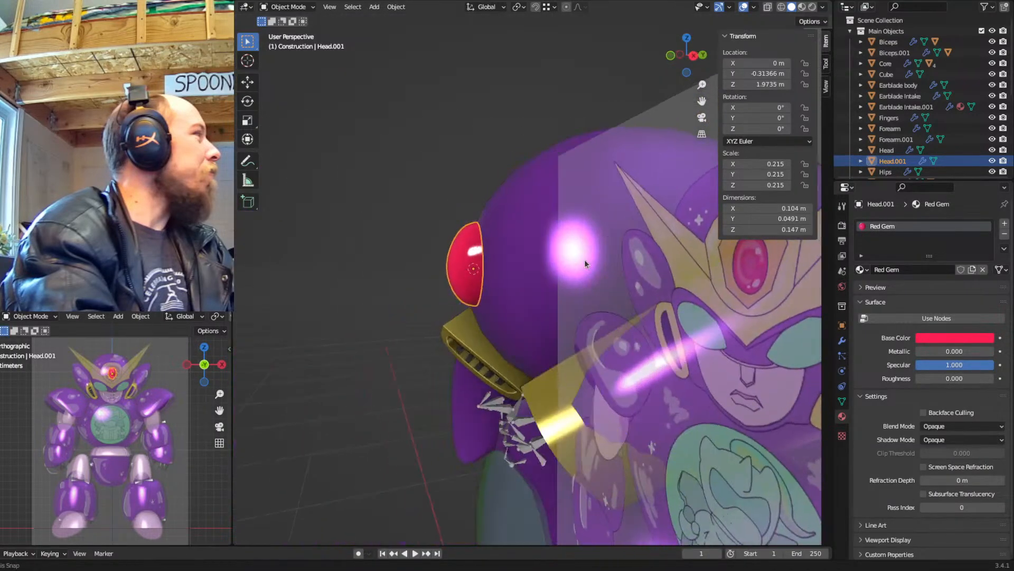
Add a mesh plane at the gem and rotate its geometry 90° in the side view to stand it upright
key("shift+a")
mouse_move(584, 260)
left_click(640, 261)
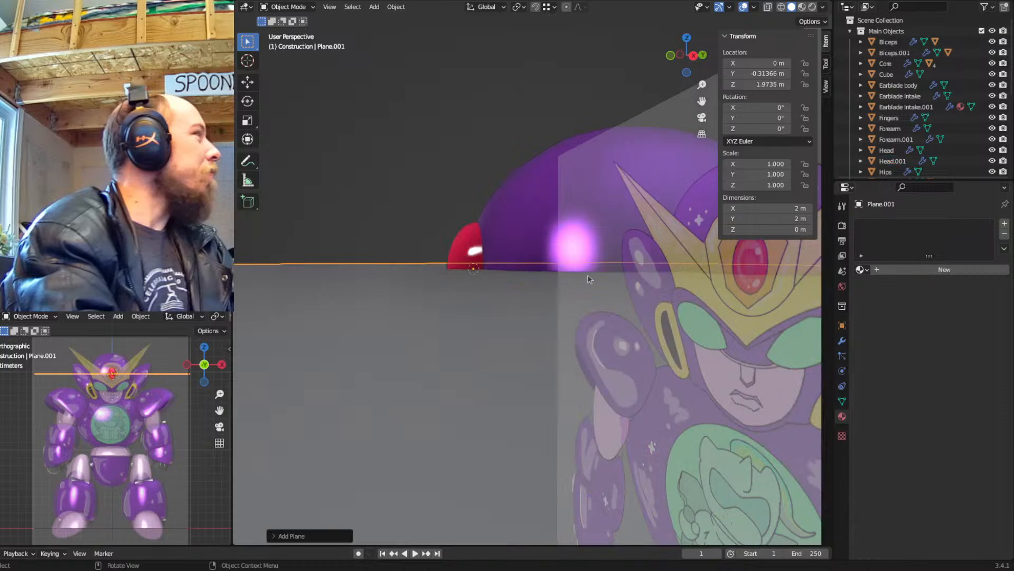
key("KP_3")
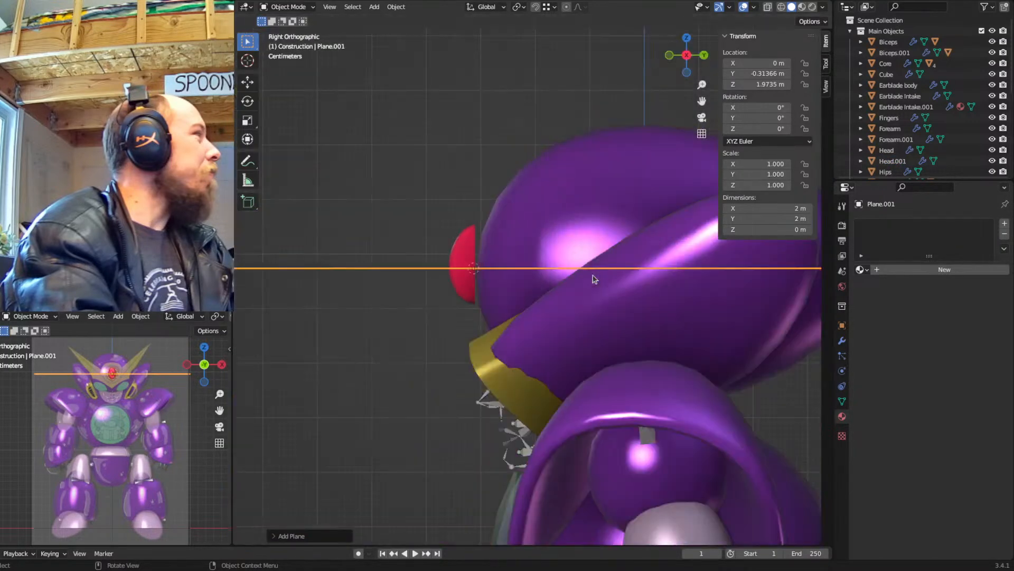
key("Tab")
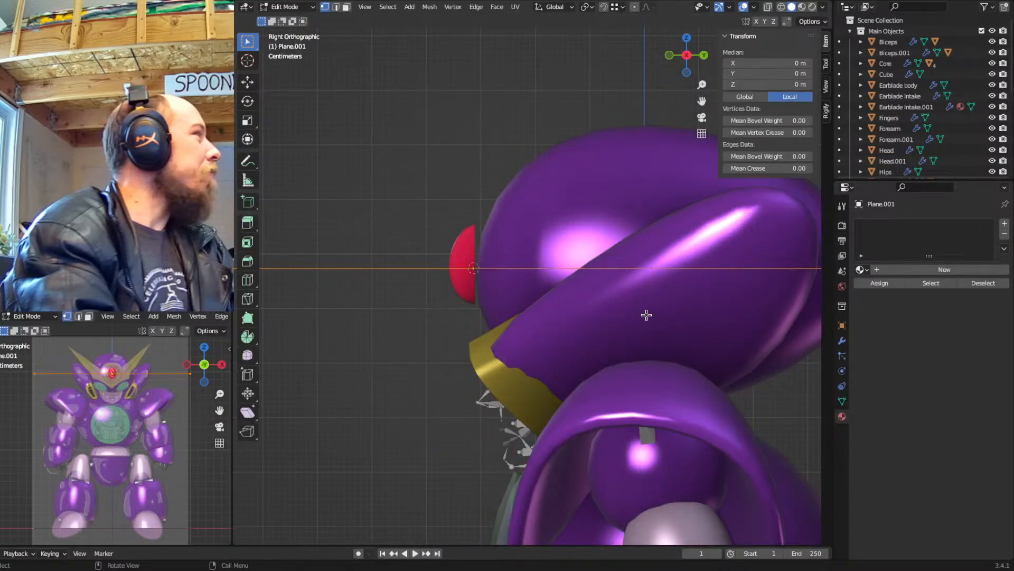
type("r90")
key("Return")
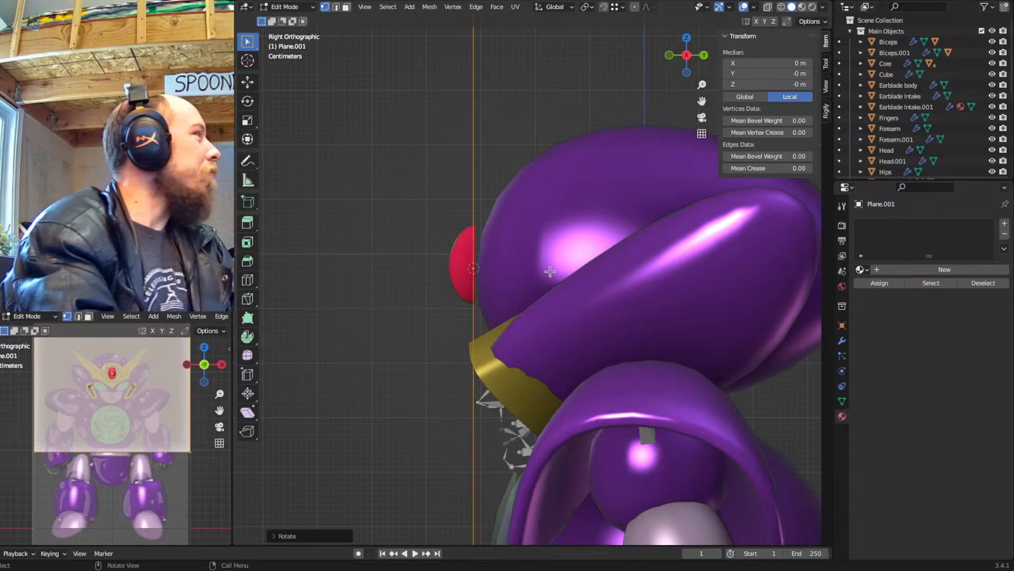
Scale the upright plane's geometry down to about 0.338 m square around the gem
middle_click_drag(551, 270, 566, 279, "shift")
scroll(576, 255, "down", 2)
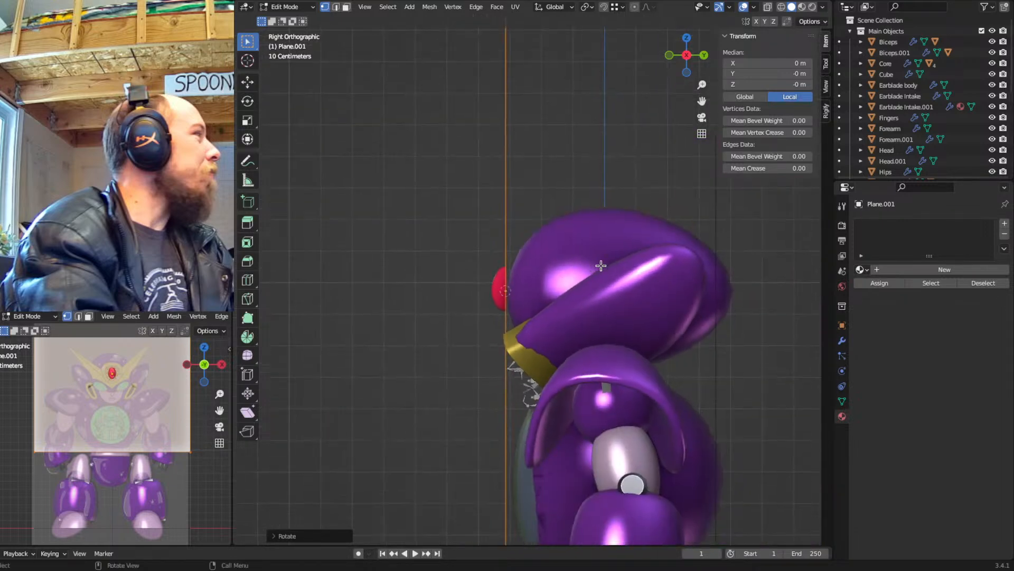
key("s")
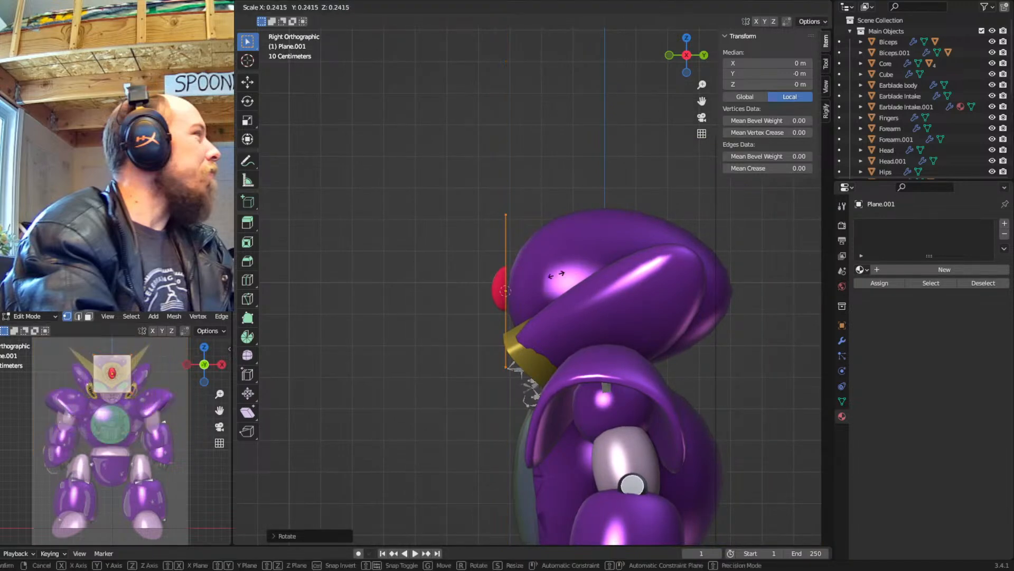
left_click(541, 275)
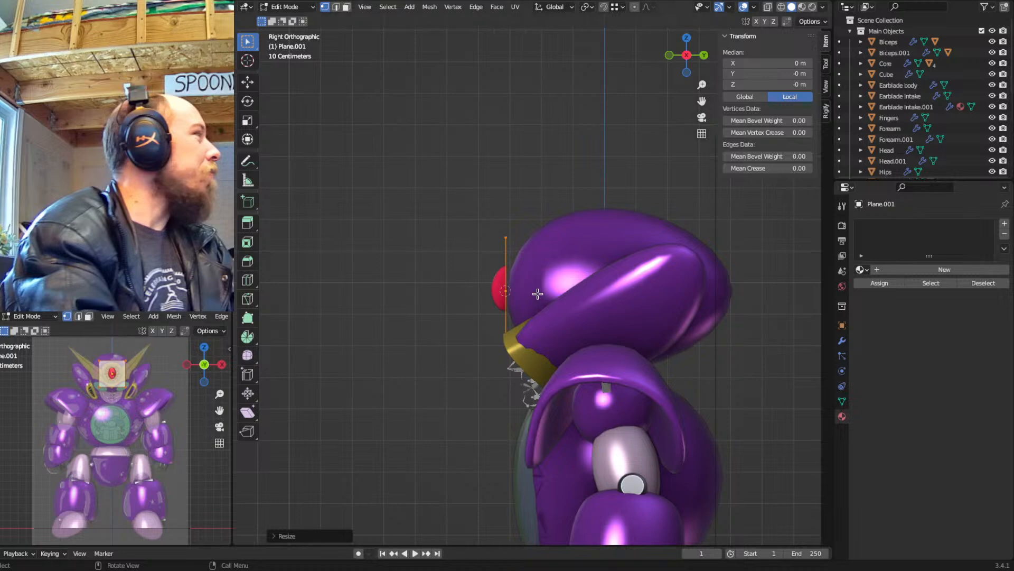
key("Tab")
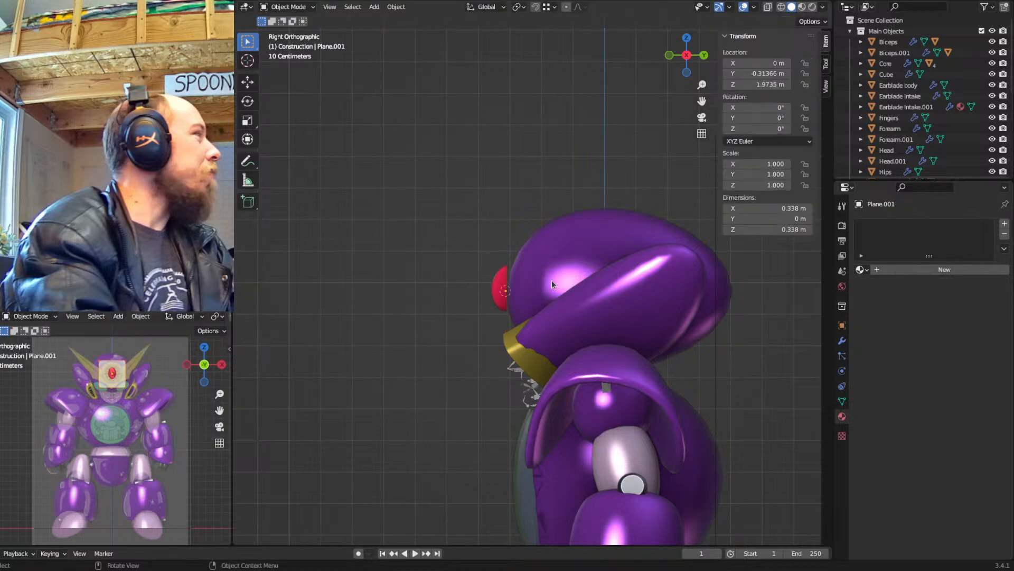
Assign the existing Gold material to the upright plane and add a Mirror modifier on the X axis
left_click(862, 269)
left_click(880, 296)
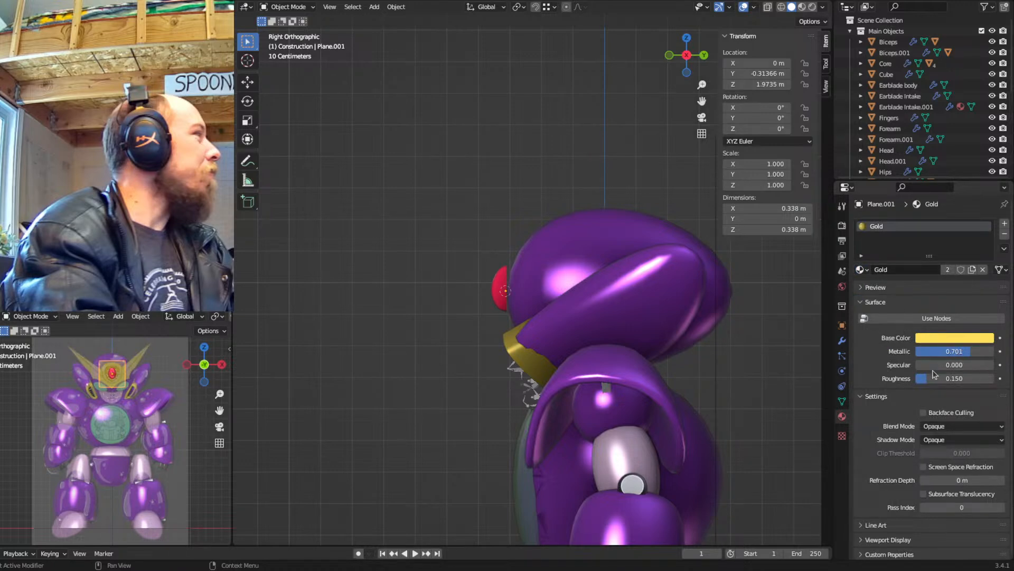
middle_click_drag(565, 344, 600, 294)
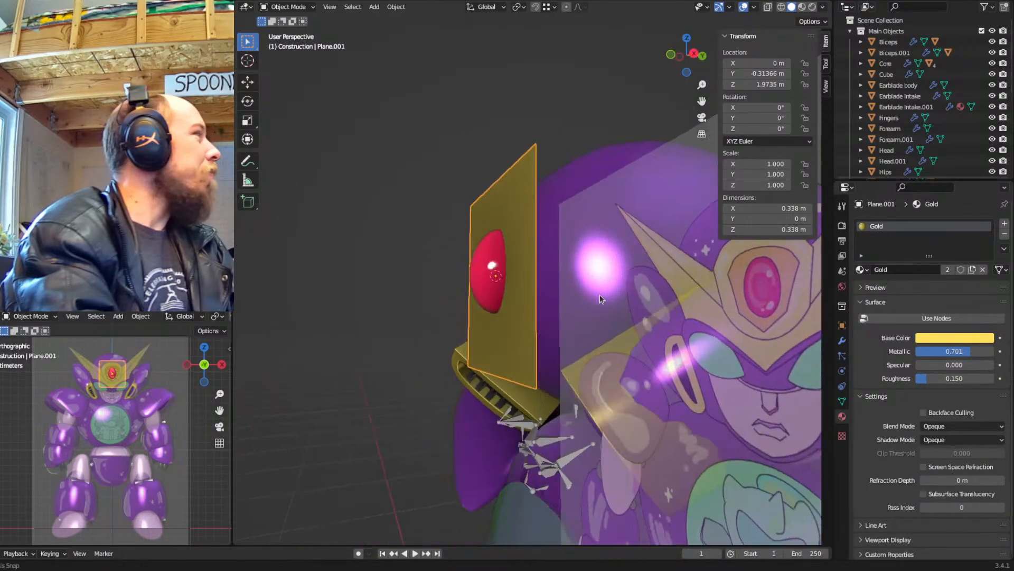
left_click(842, 340)
left_click(874, 224)
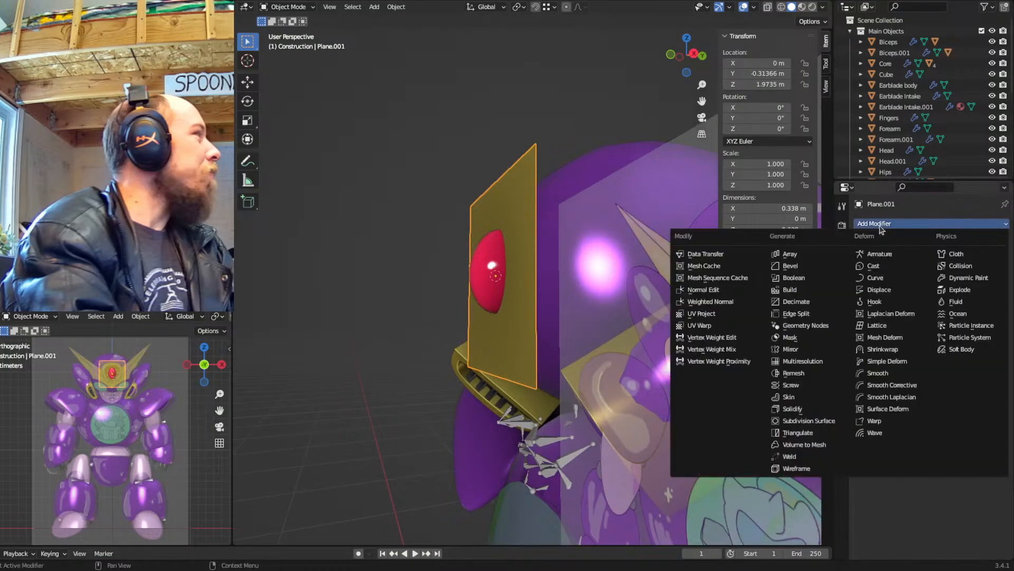
left_click(799, 352)
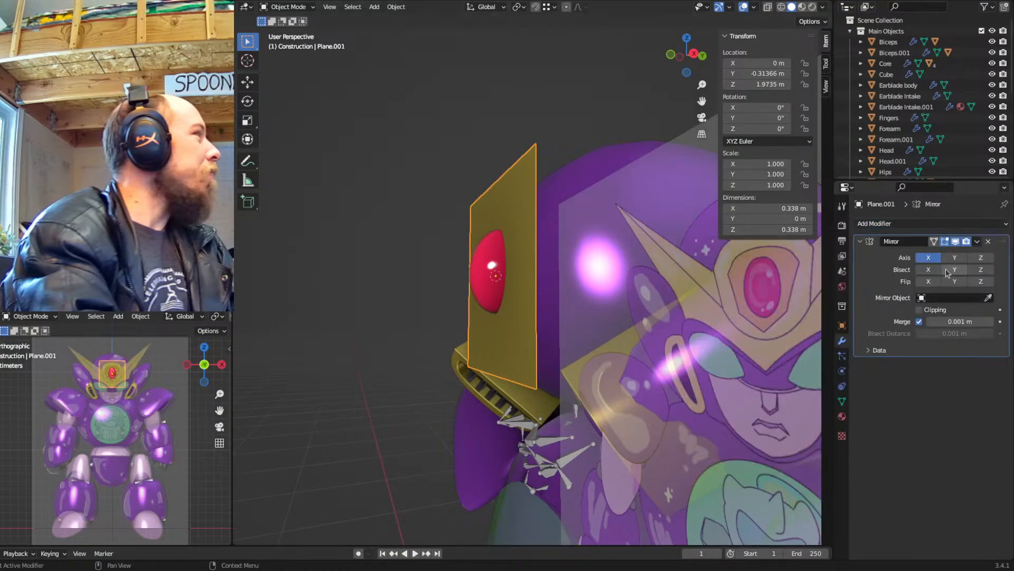
Add a vertical loop cut through the exact centre of the plane, working in the front view
key("KP_1")
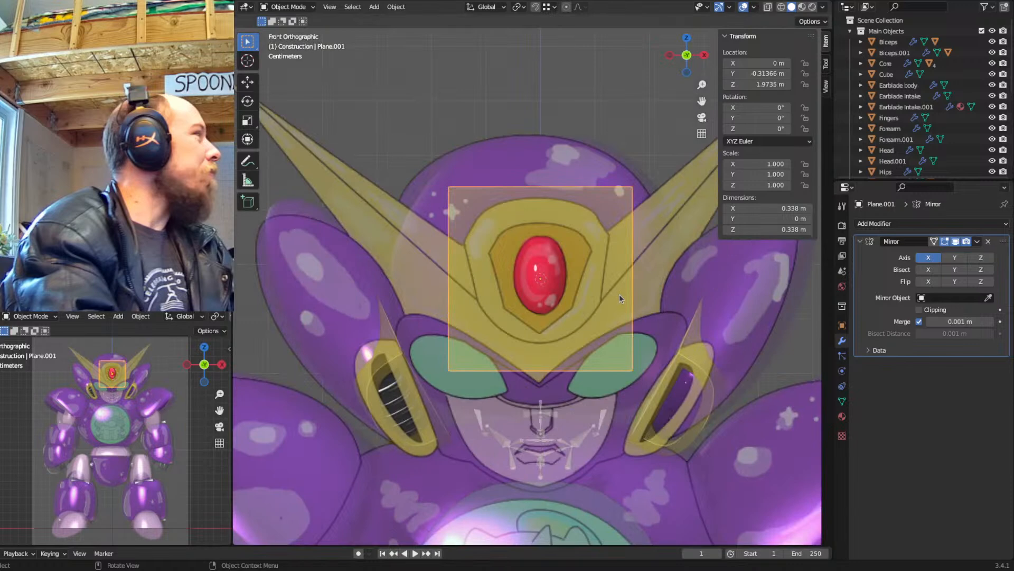
middle_click_drag(631, 305, 587, 302, "shift")
scroll(587, 301, "up", 1)
key("Tab")
middle_click_drag(573, 265, 573, 285, "shift")
key("ctrl+r")
left_click(479, 198)
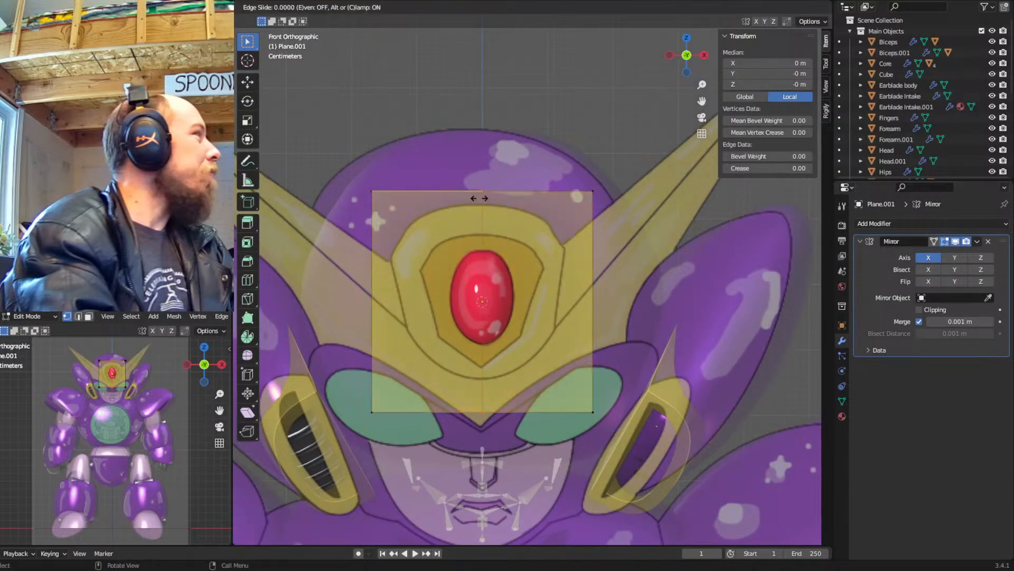
right_click(479, 198)
Delete the outer vertices on the plane's negative X side so the Mirror modifier supplies that half
left_click_drag(286, 162, 421, 469)
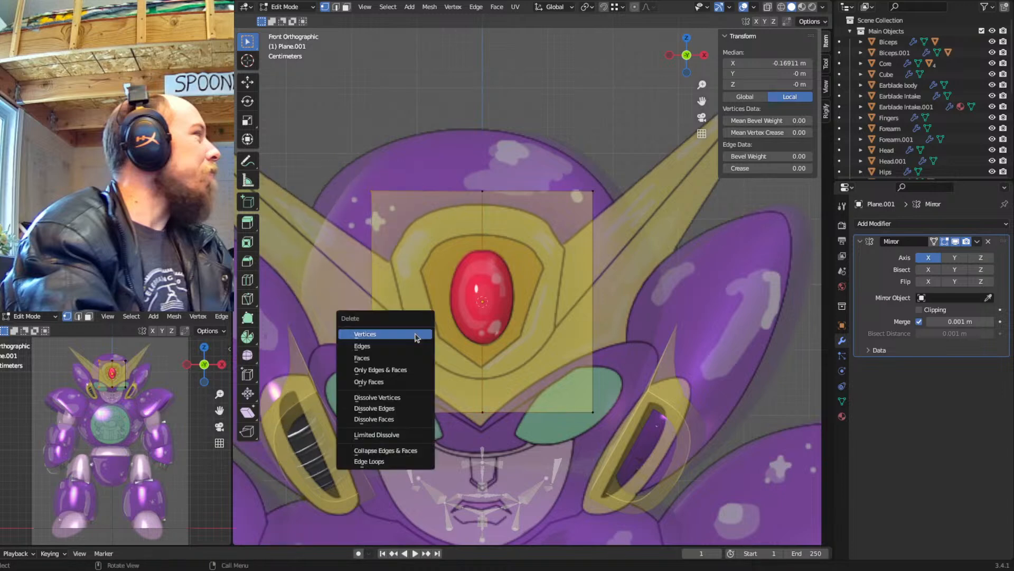
key("x")
left_click(415, 334)
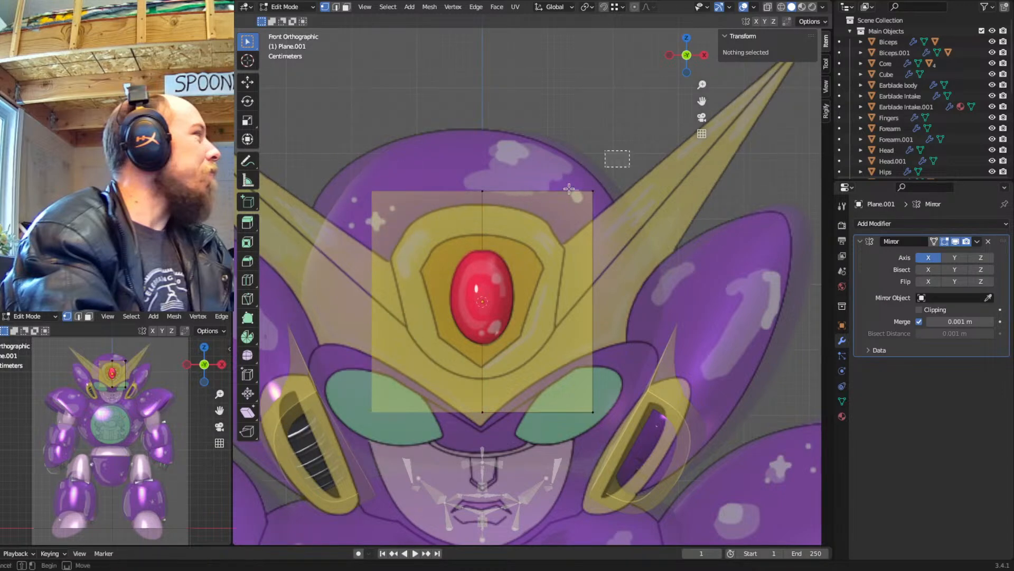
Move the half-plane's top edge down to about Z 0.106 m and its bottom edge up to about Z -0.100 m
left_click_drag(619, 156, 454, 199)
key("g")
key("z")
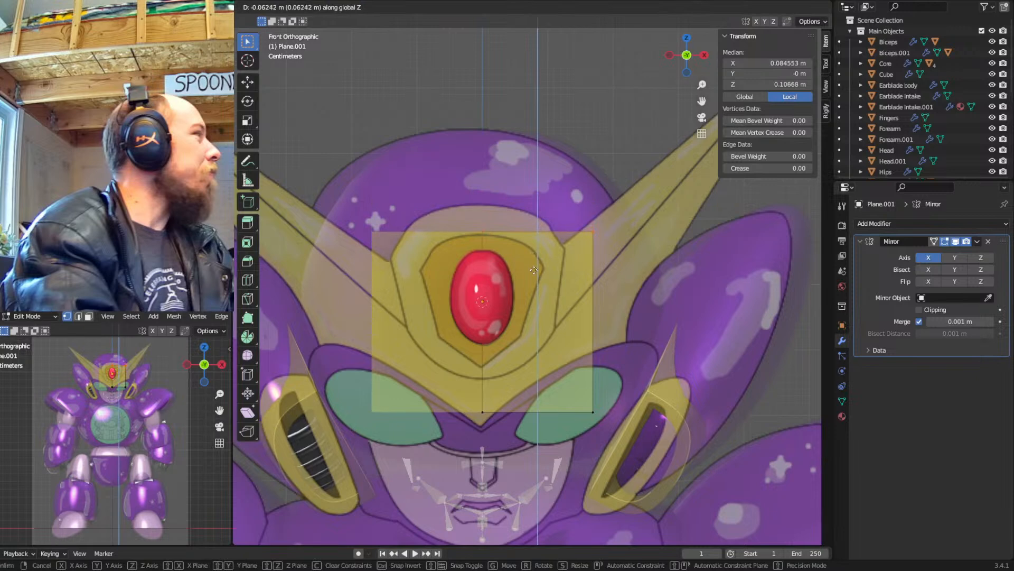
left_click(593, 251)
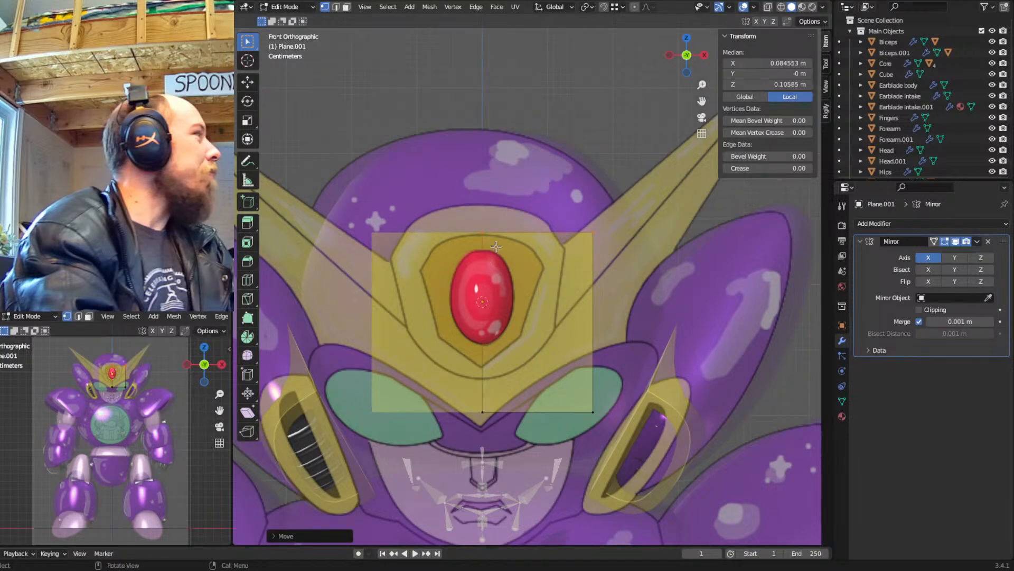
left_click_drag(641, 383, 404, 457)
key("g")
key("z")
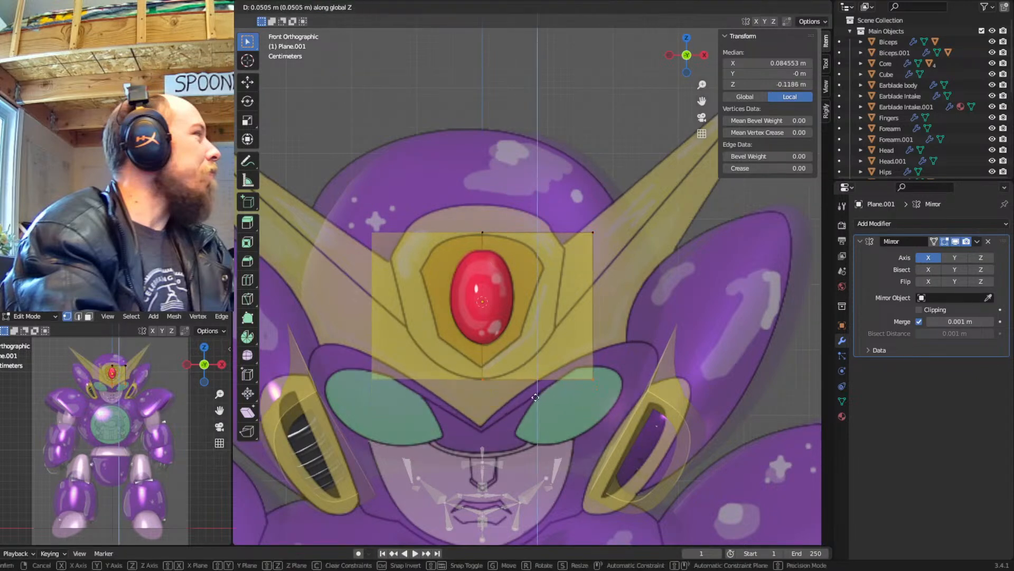
left_click(526, 397)
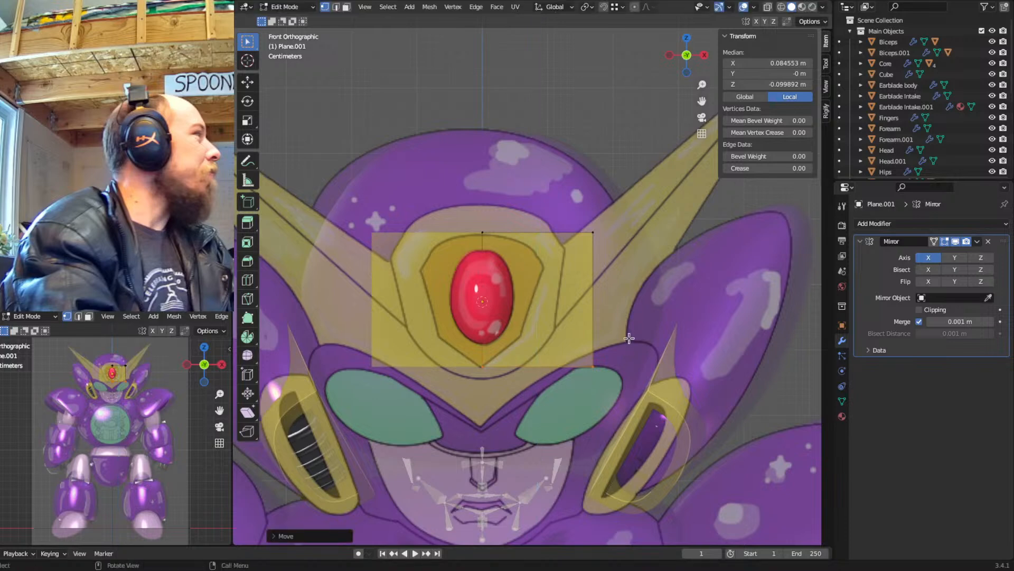
Move the lower and upper outer corner vertices inward toward the reference's inner gold outline, placing the upper one at about X 0.113 m, Z 0.095 m
left_click_drag(629, 338, 581, 396)
key("g")
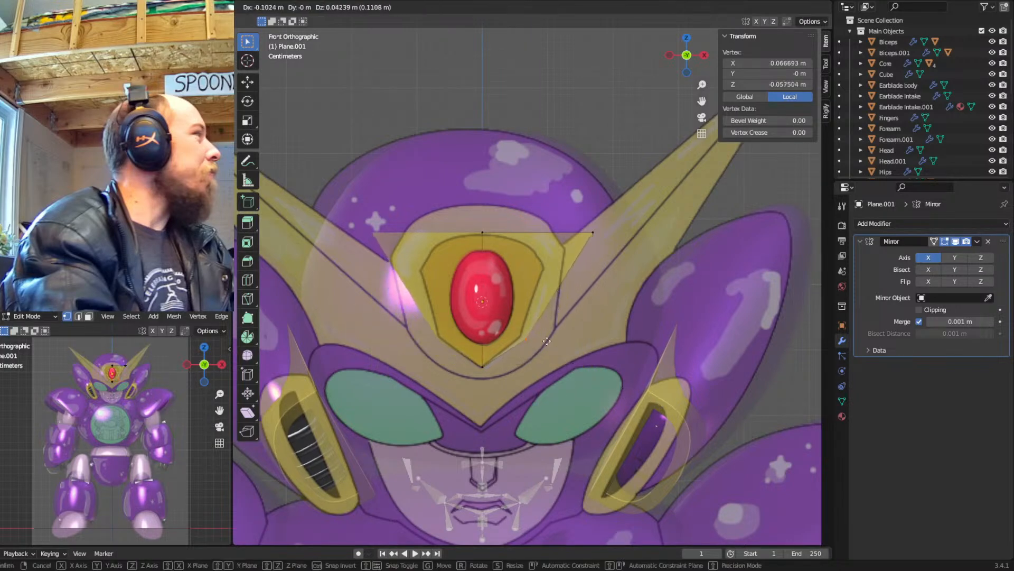
left_click(521, 325)
left_click(594, 230)
key("g")
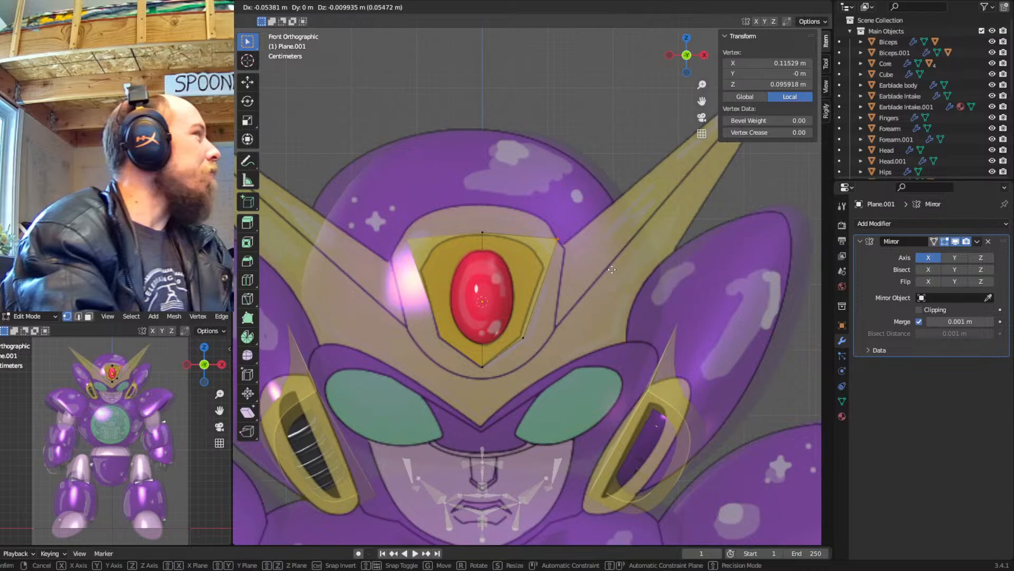
left_click(609, 270)
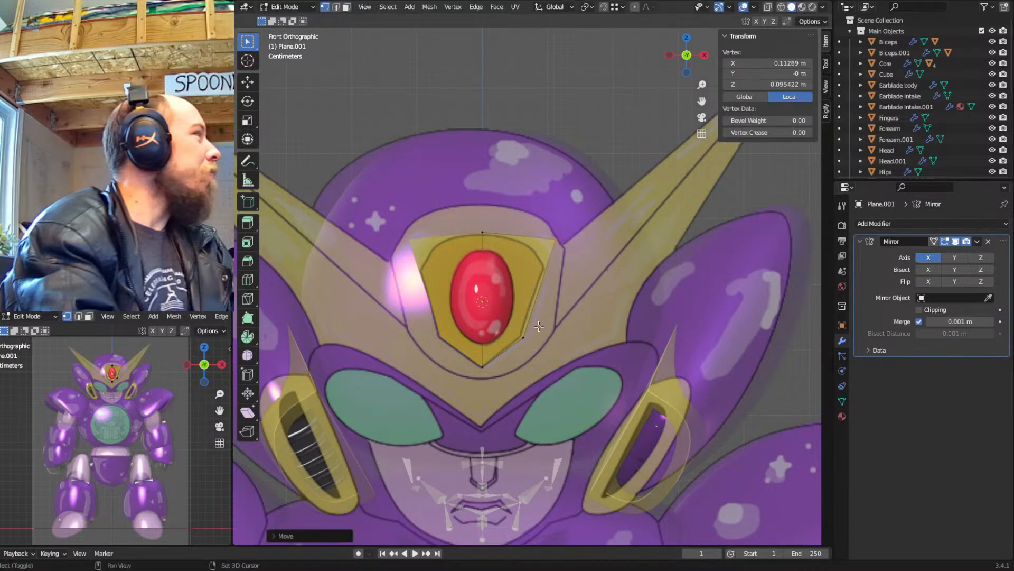
Nudge both outer corner vertices slightly inward and fine-tune the upper one to about X 0.110 m, Z 0.095 m
left_click(527, 338, "shift")
key("g")
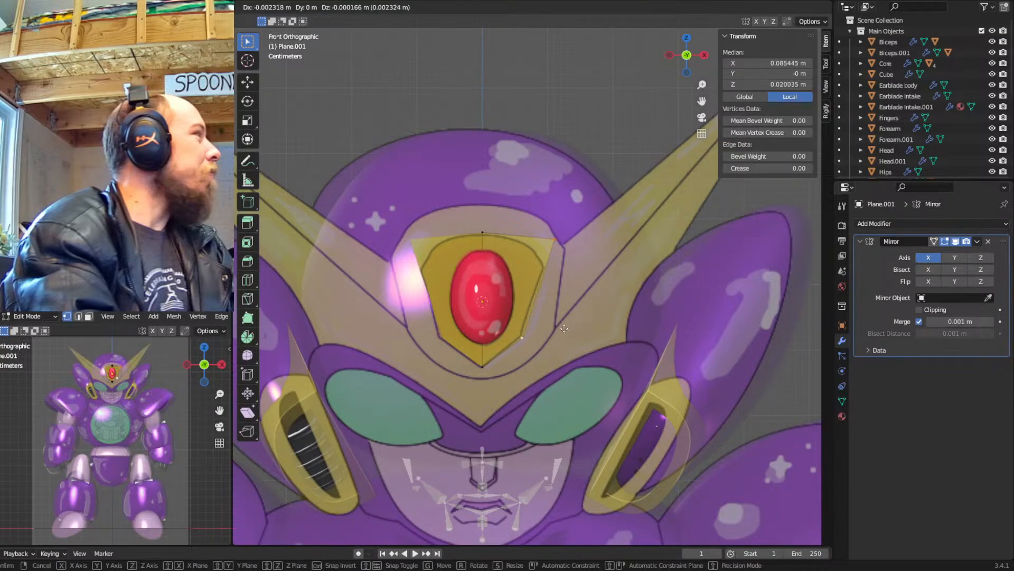
left_click(565, 329)
left_click(553, 241)
key("g")
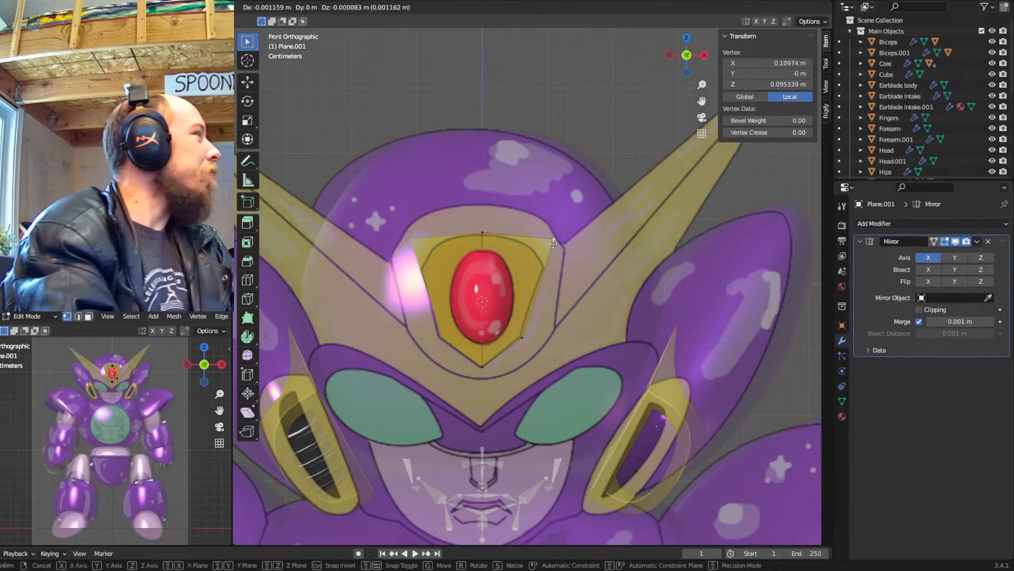
left_click(553, 243)
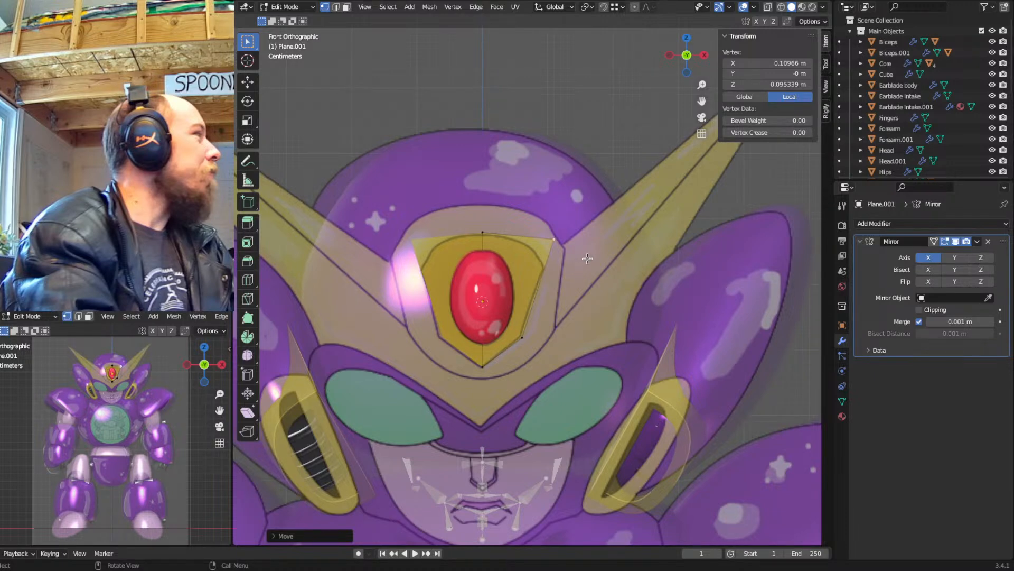
Vertex-bevel the upper outer corner to the reference outline and move its new upper vertex to about X 0.063 m, Z 0.100 m
key("ctrl+b")
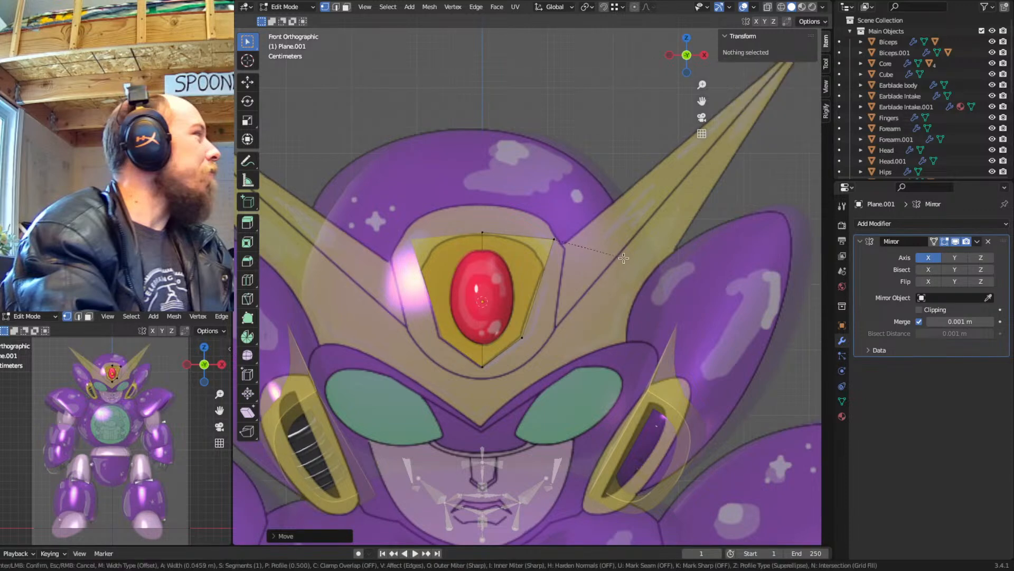
key("v")
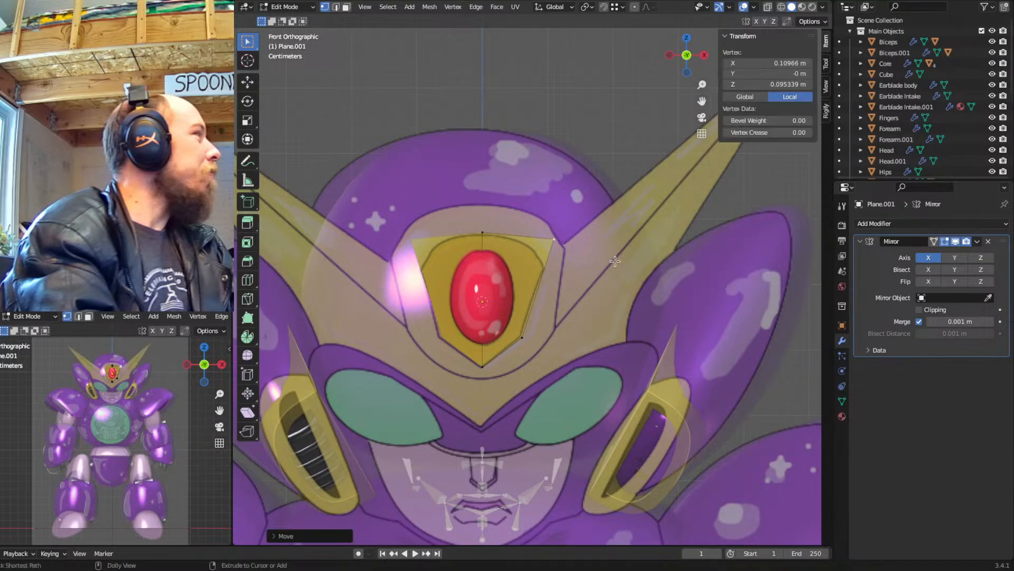
right_click(670, 260)
left_click(530, 236)
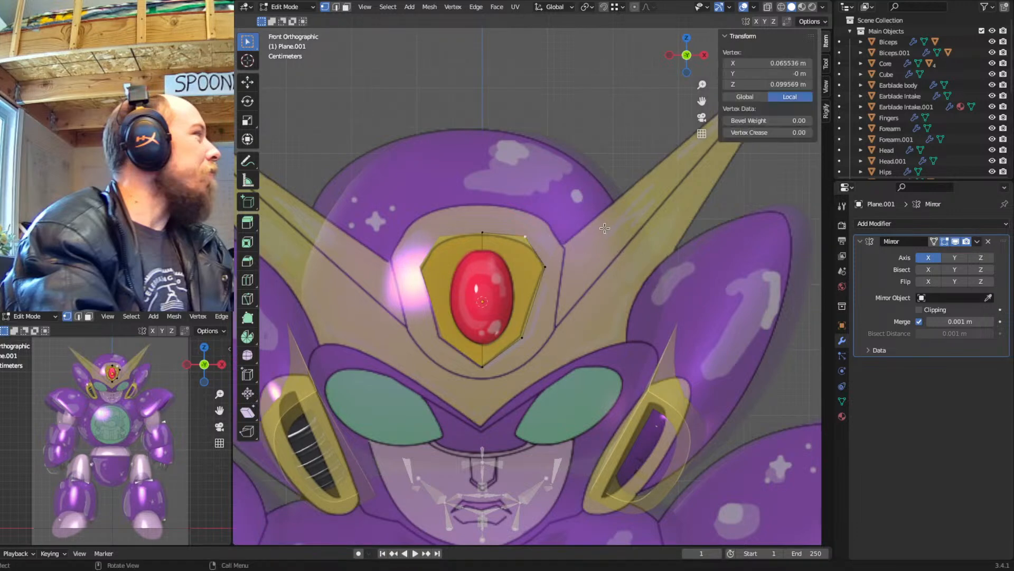
key("g")
left_click(605, 235)
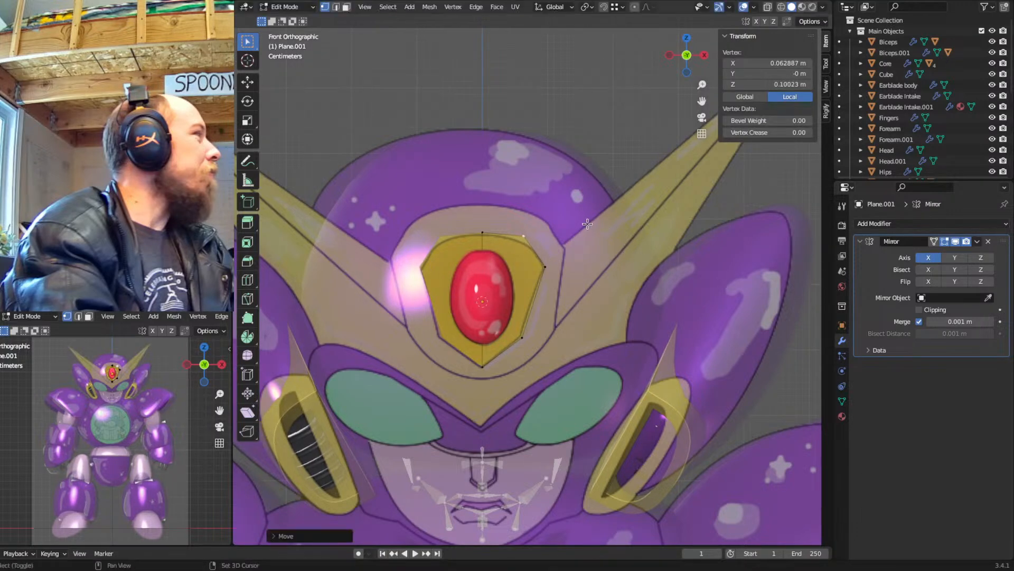
Round the adjusted upper vertex with a 3-segment vertex bevel about 0.041 m wide
key("ctrl+shift+b")
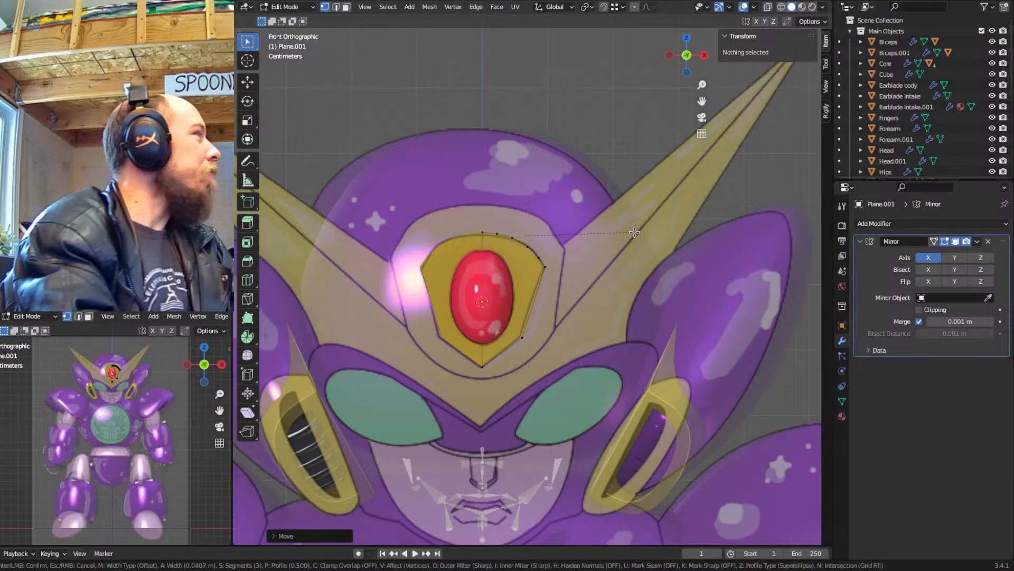
left_click(634, 232)
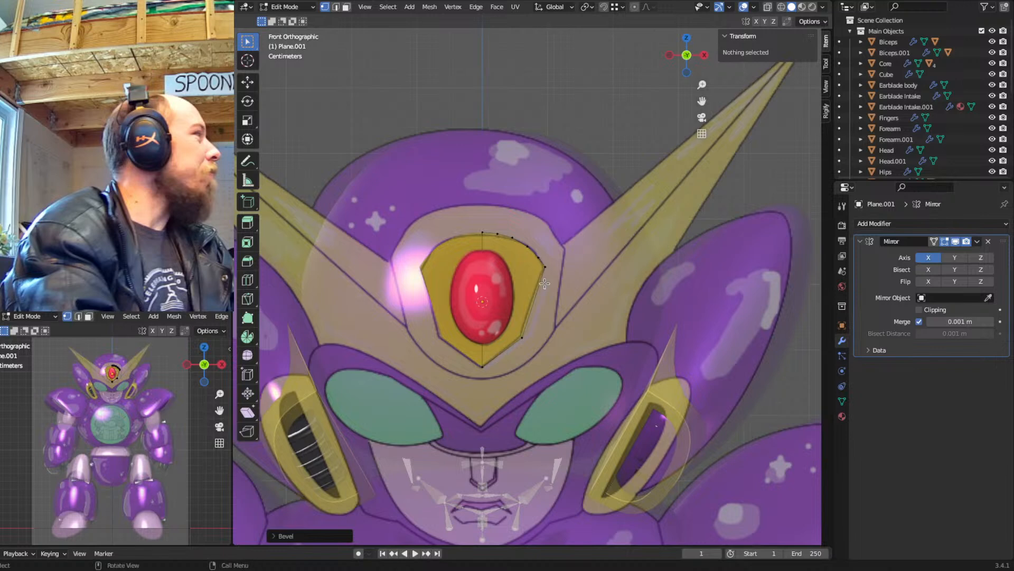
key("Tab")
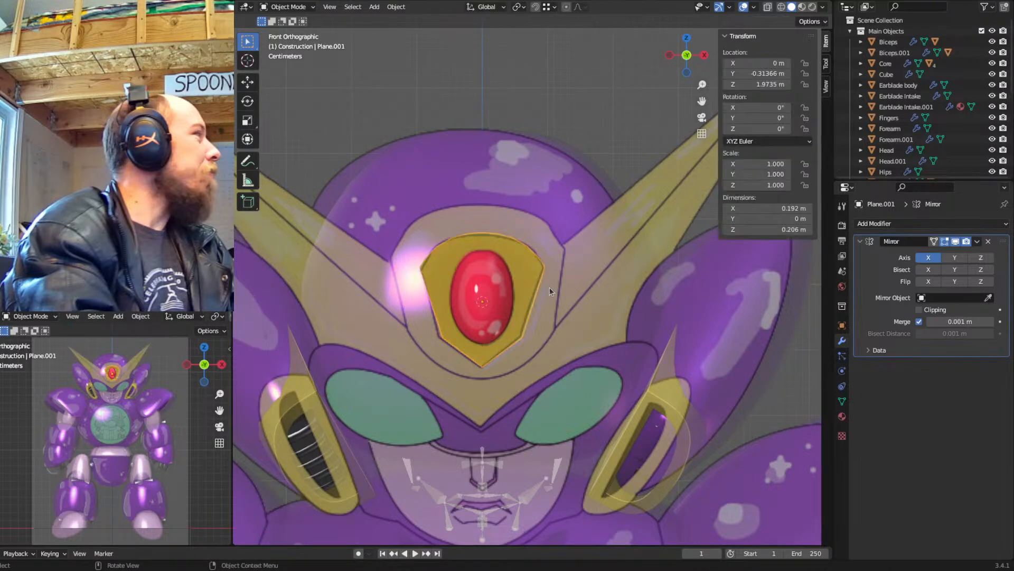
Extrude the whole gem-surround face forward by about 0.031 m along its normal
key("Tab")
key("a")
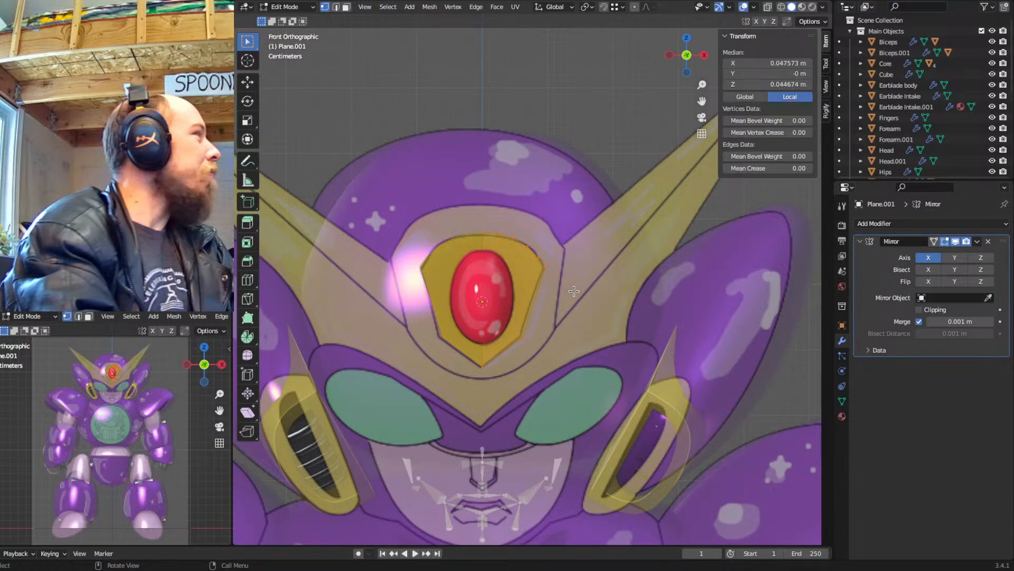
middle_click_drag(587, 265, 506, 279)
key("KP_1")
middle_click_drag(536, 284, 473, 289)
key("e")
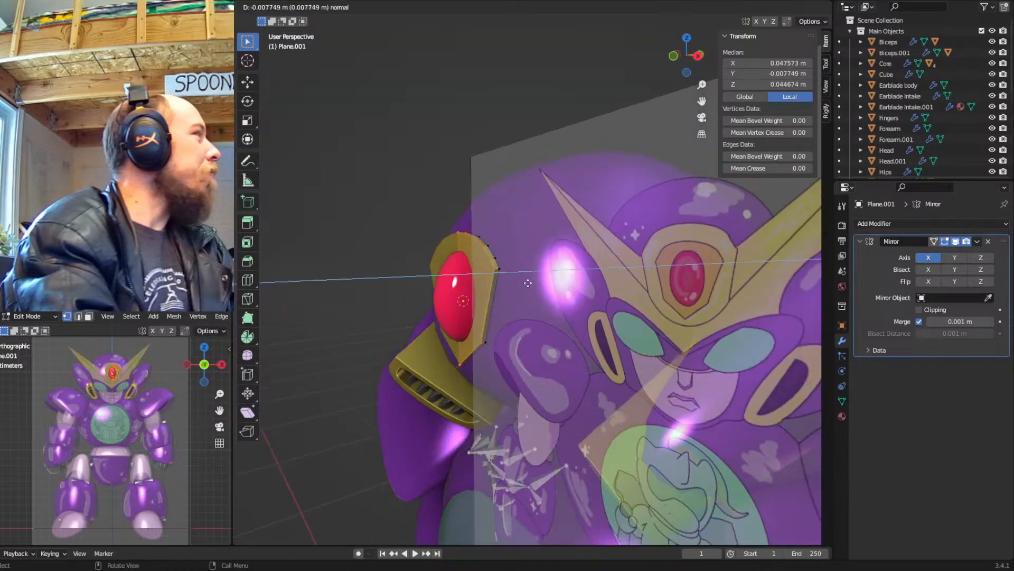
left_click(450, 278)
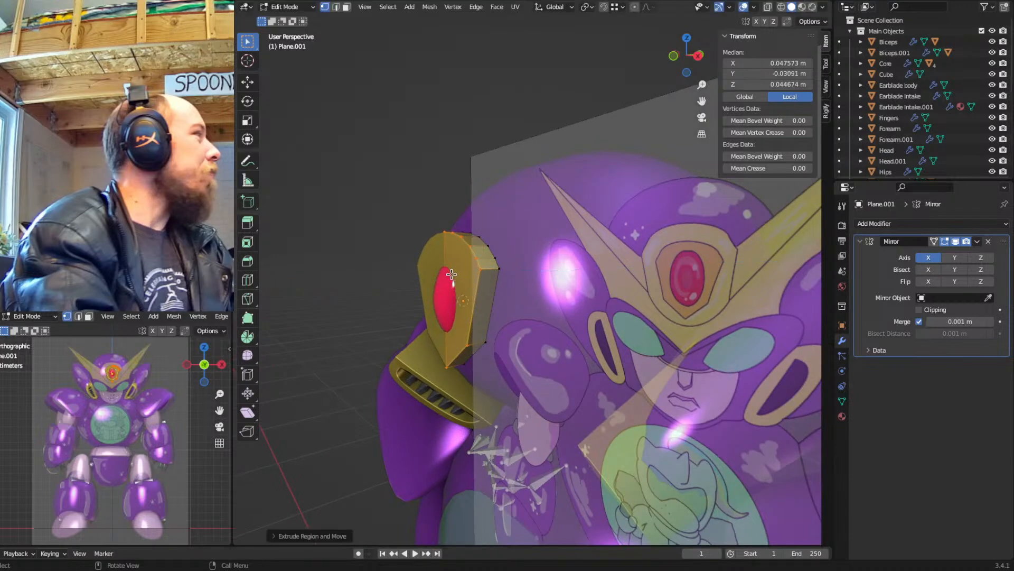
Delete the front centre edge to open the extruded surround around the gem, and recalculate all its normals
left_click(451, 270)
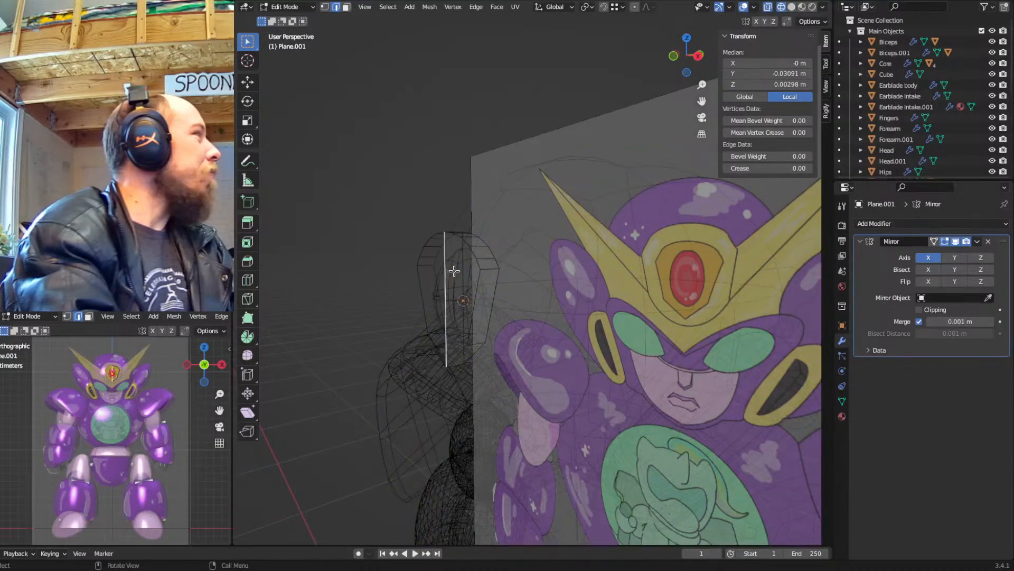
key("x")
left_click(455, 284)
key("shift+z")
middle_click_drag(468, 283, 497, 281)
key("a")
key("shift+n")
Extrude the gem surround's outer edge loop and scale it to about 1.41 around the 3D cursor with the Y axis locked
left_click(485, 285, "alt")
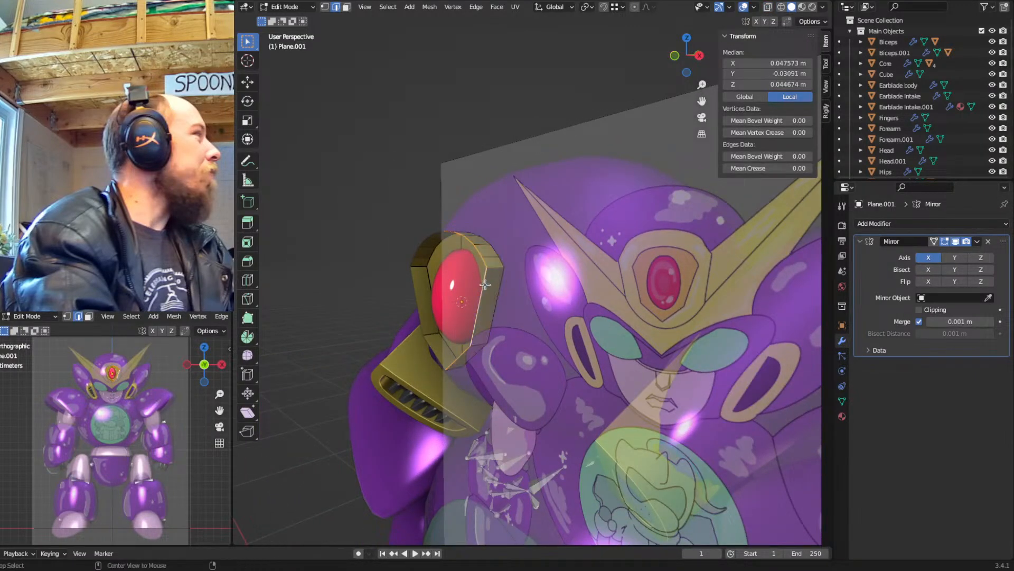
key("KP_1")
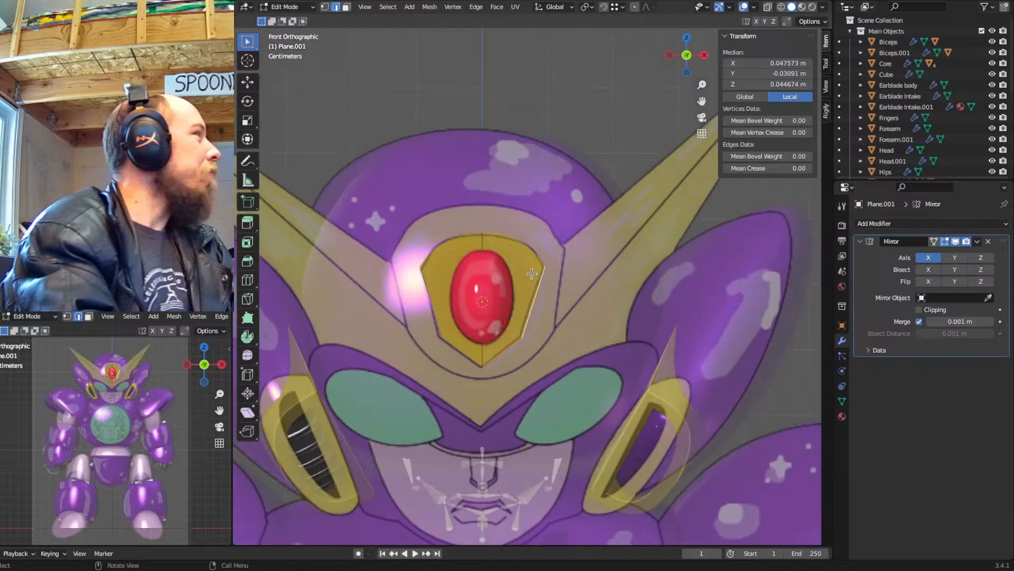
key("e")
right_click(572, 290)
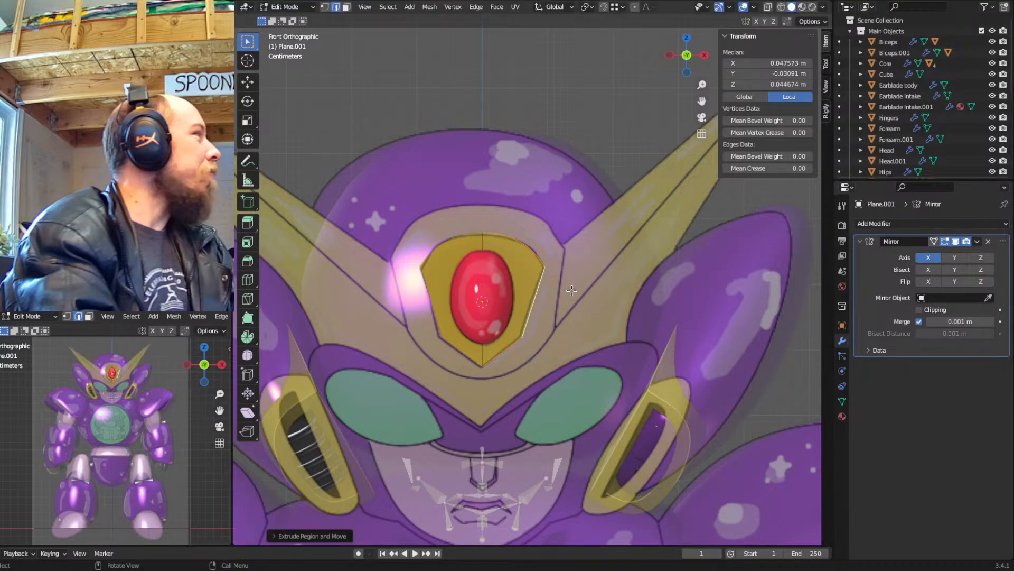
key("s")
key("shift+y")
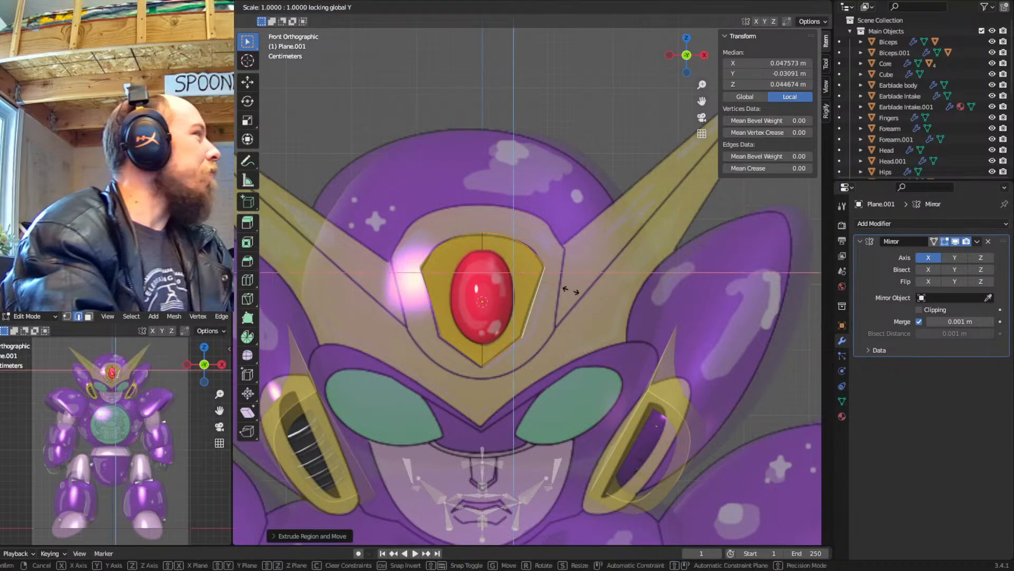
right_click(571, 290)
key("period")
key("6")
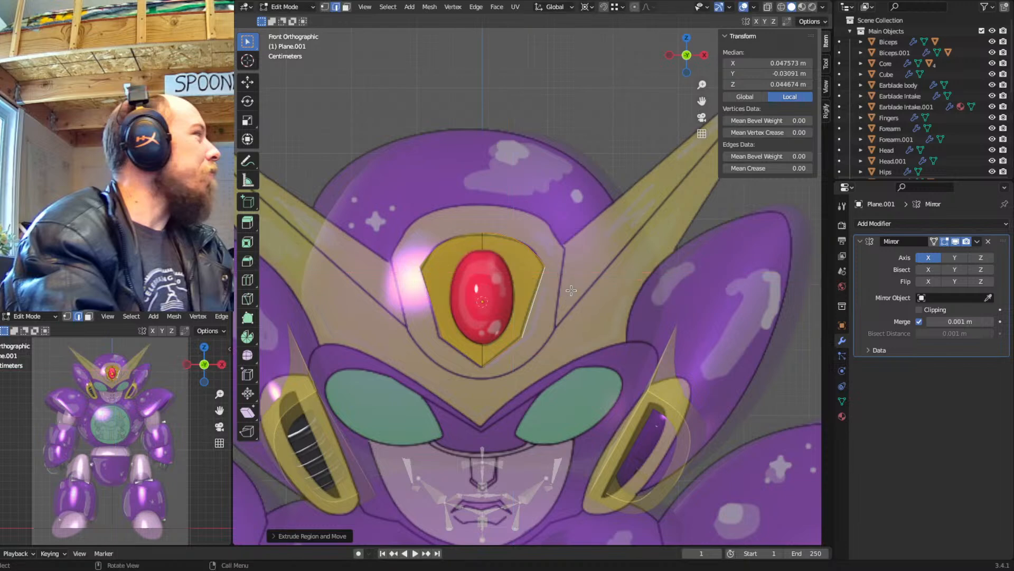
key("s")
key("shift+y")
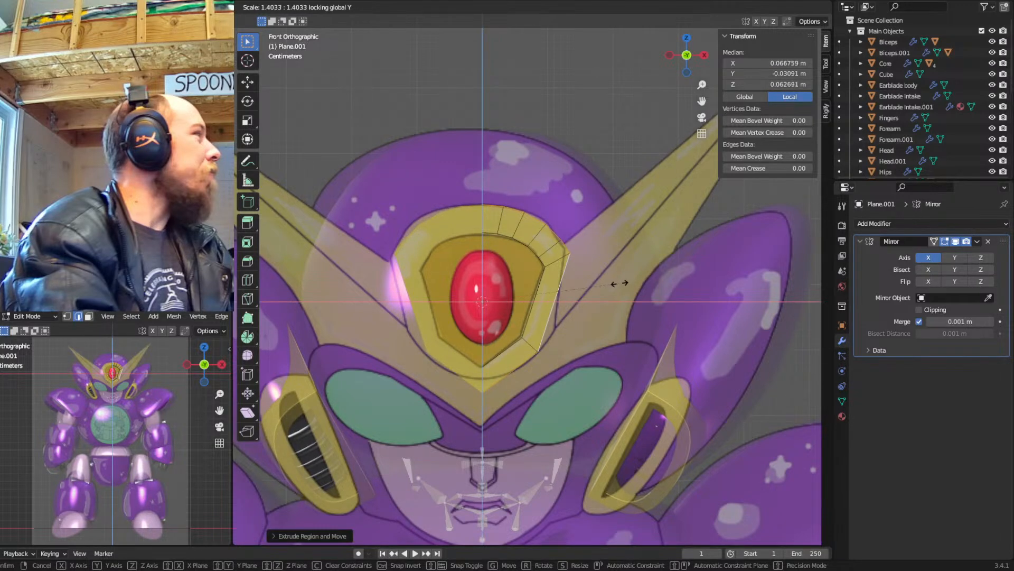
left_click(623, 282)
Move the scaled outer edge loop back by about 0.03 m along global Y to slope the surround's rim
middle_click_drag(623, 282, 507, 292)
key("g")
key("y")
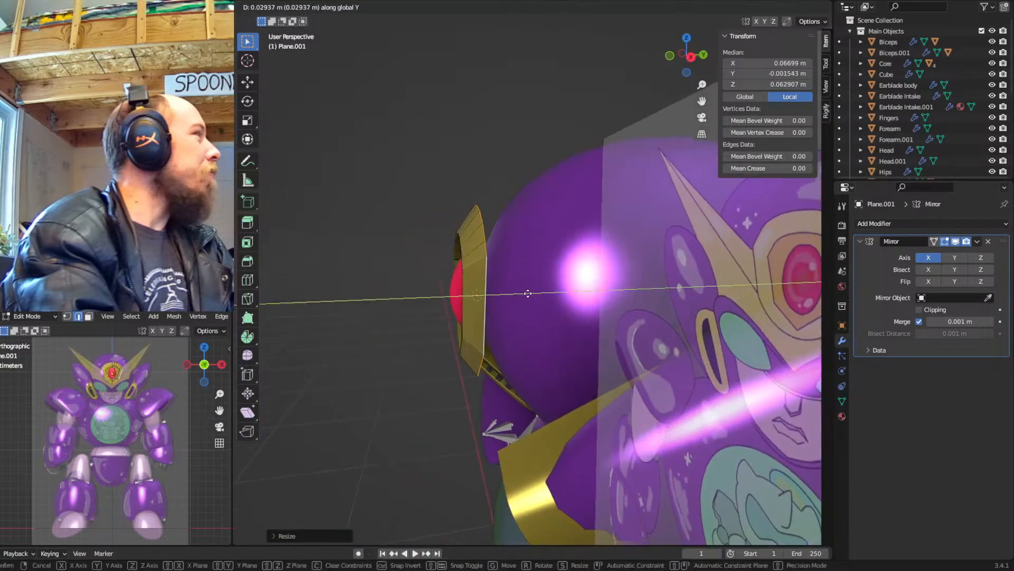
left_click(537, 290)
middle_click_drag(537, 290, 602, 246)
Shade the surround smooth and enable Auto Smooth with a 19.2° angle
key("Tab")
middle_click_drag(646, 293, 597, 248)
left_click(842, 401)
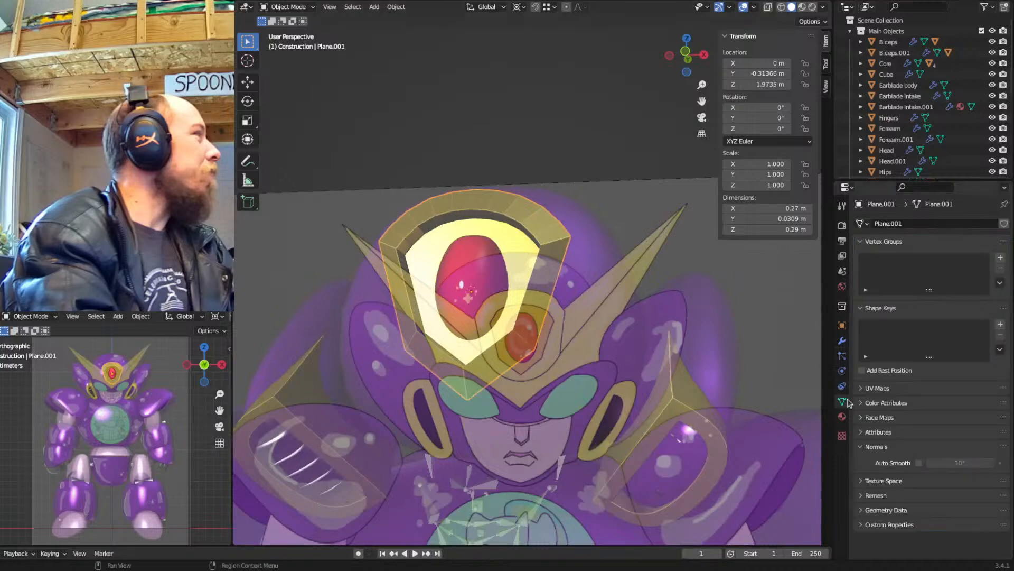
left_click(919, 463)
right_click(591, 281)
left_click(590, 282)
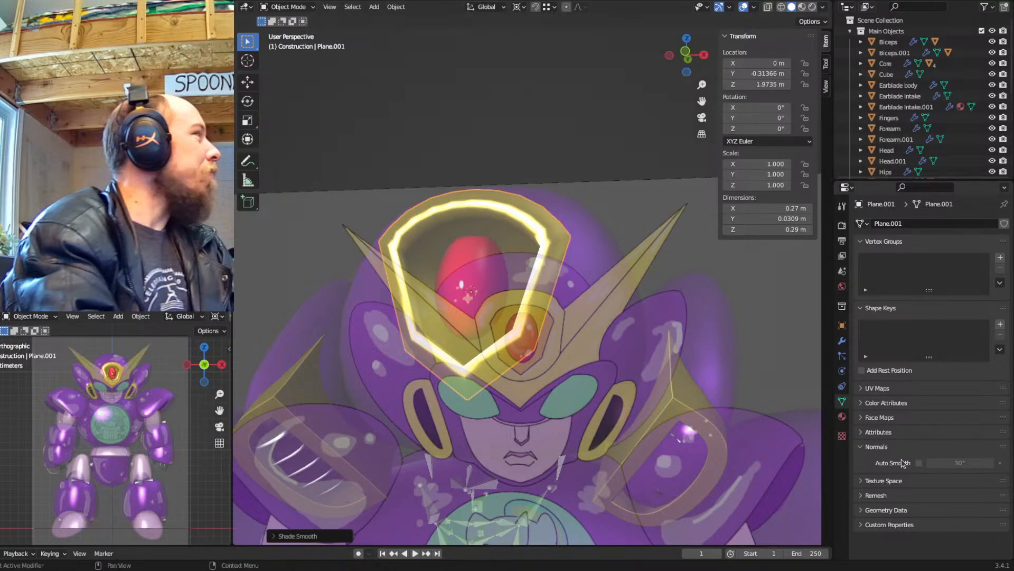
left_click(919, 463)
middle_click_drag(650, 269, 491, 232)
left_click_drag(962, 463, 948, 464)
middle_click_drag(489, 356, 641, 323)
middle_click_drag(634, 369, 579, 326)
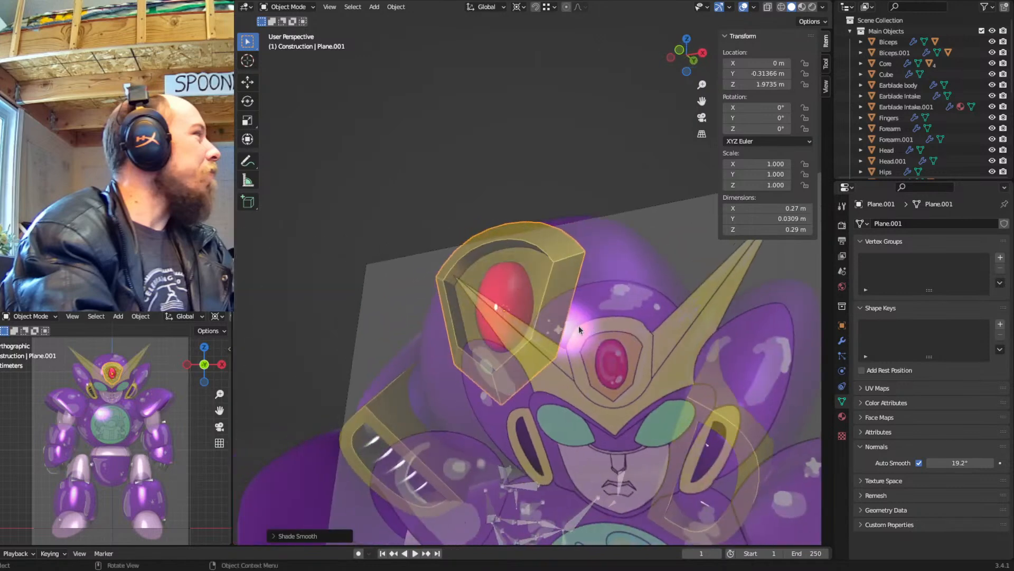
Move the surround to the Main Objects collection and show that collection from the front
key("1")
key("2")
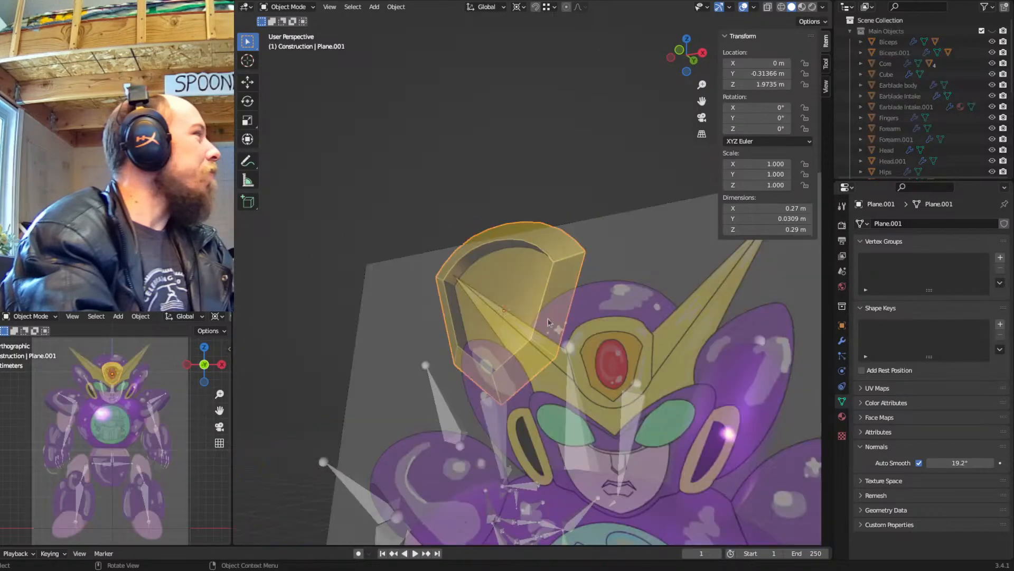
key("m")
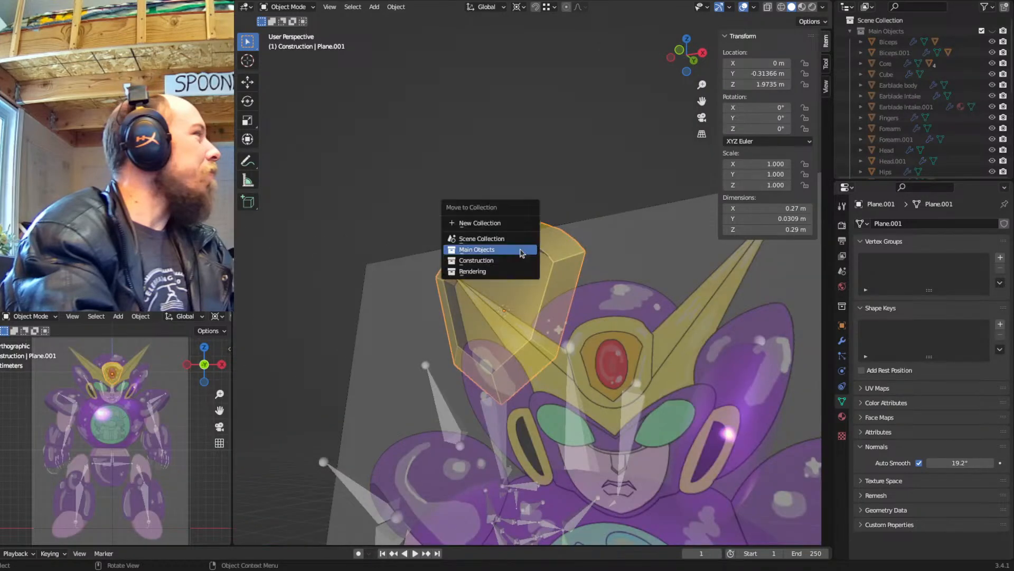
left_click(522, 253)
key("1")
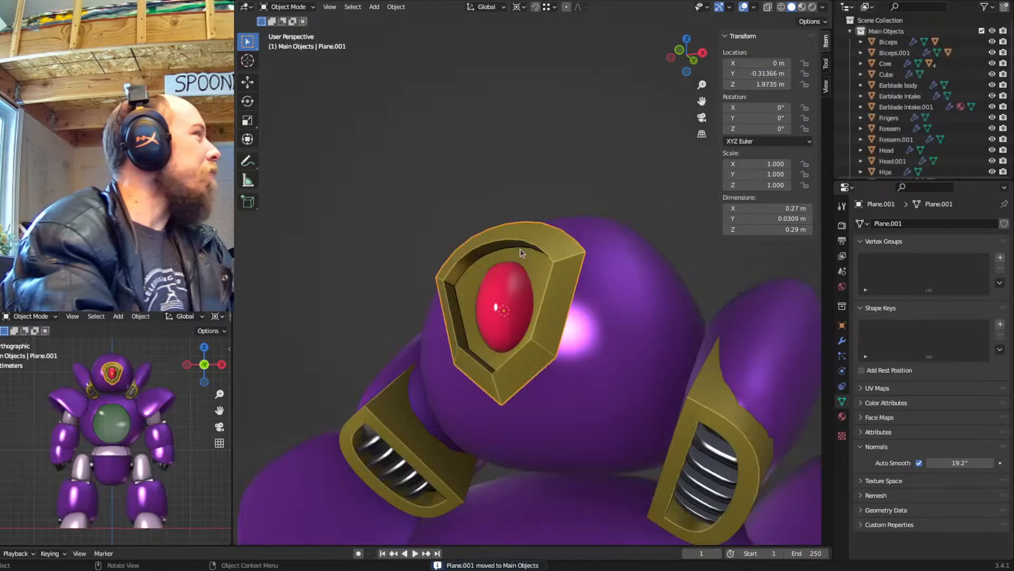
scroll(581, 319, "down", 3)
middle_click_drag(581, 320, 608, 275)
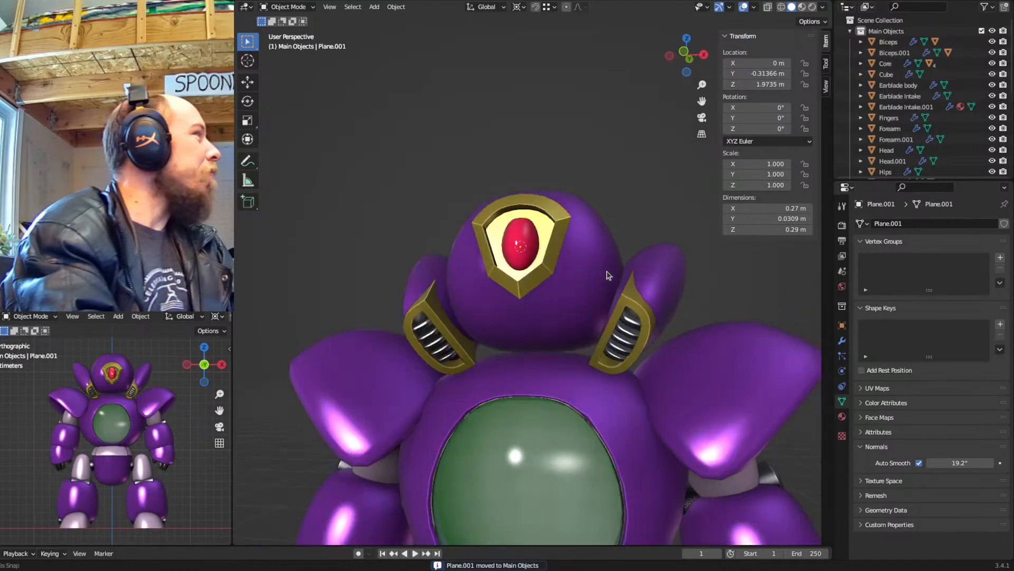
key("KP_1")
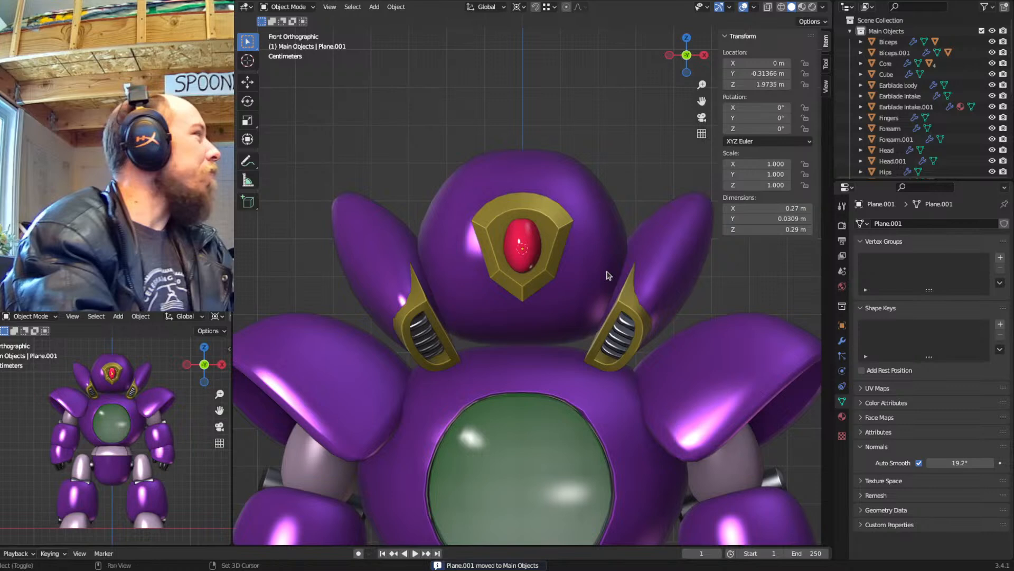
Show the reference again and duplicate the surround's lower centre vertices about 0.06 m down along global Z
key("shift+2")
left_click(553, 219)
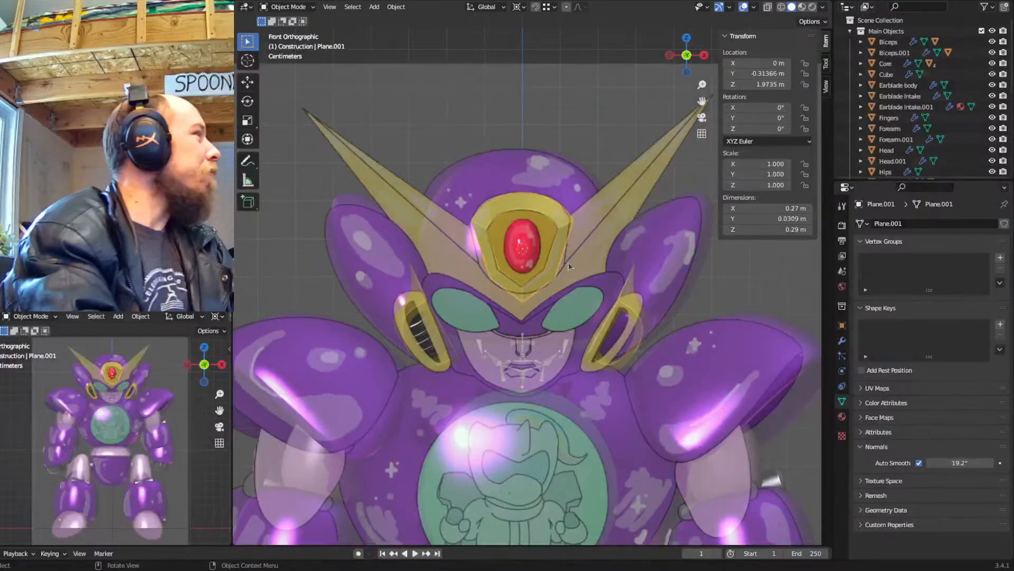
scroll(569, 266, "up", 3)
key("Tab")
middle_click_drag(645, 221, 587, 281, "shift")
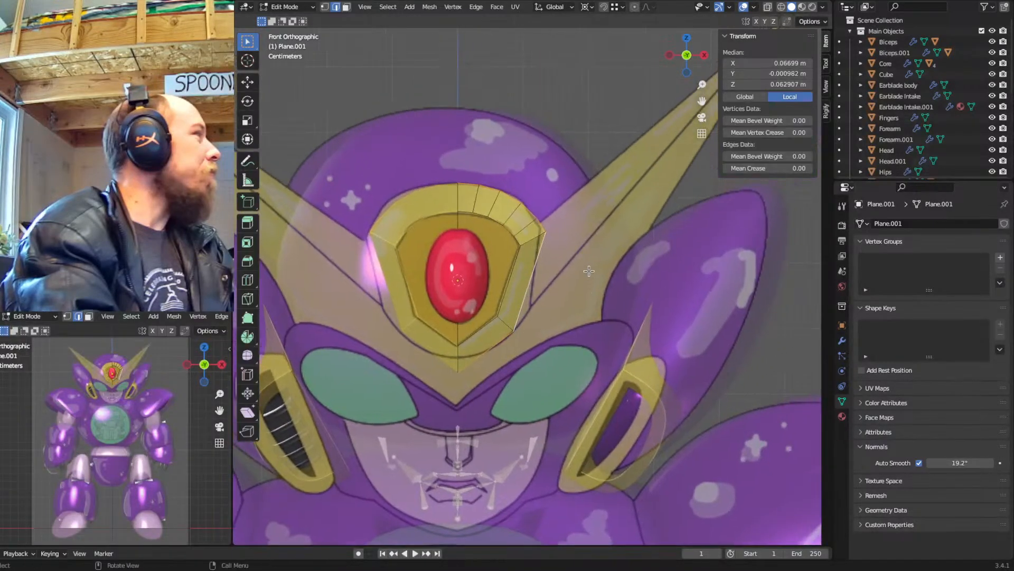
scroll(589, 271, "down", 3)
middle_click_drag(539, 318, 530, 335, "shift")
scroll(529, 338, "up", 3)
middle_click_drag(462, 400, 467, 343, "shift")
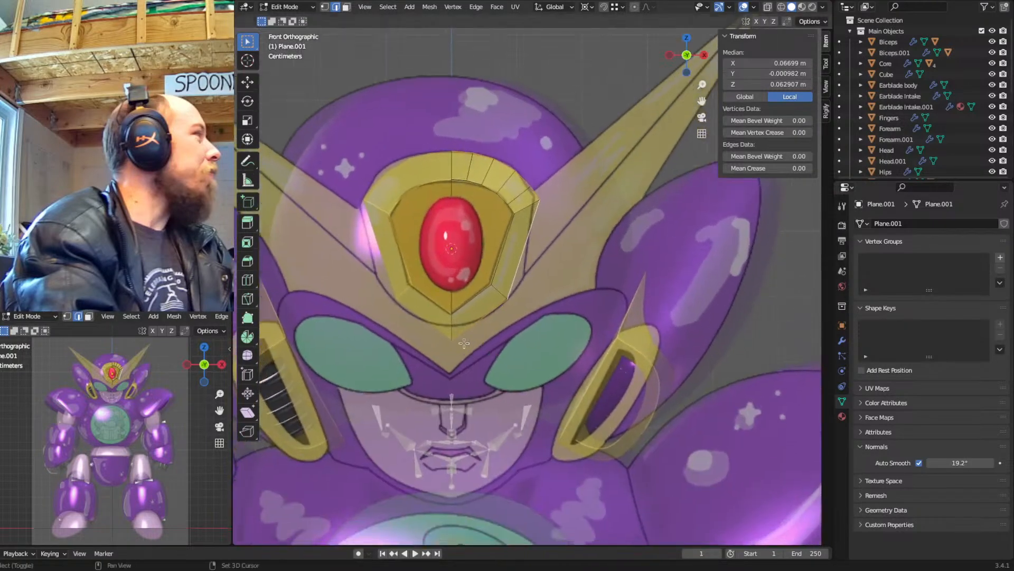
key("alt+z")
key("1")
left_click(463, 330)
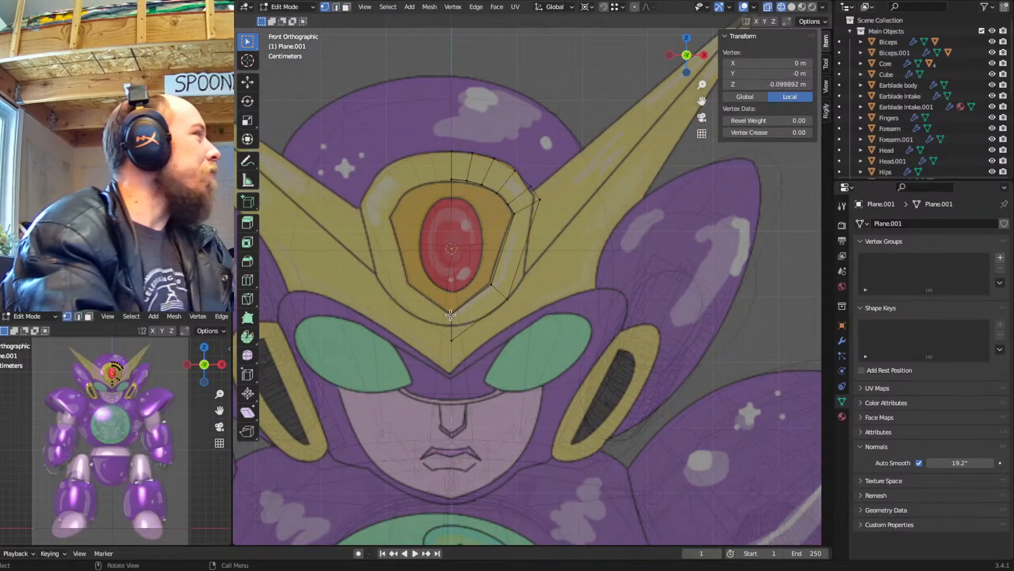
left_click(451, 340, "shift")
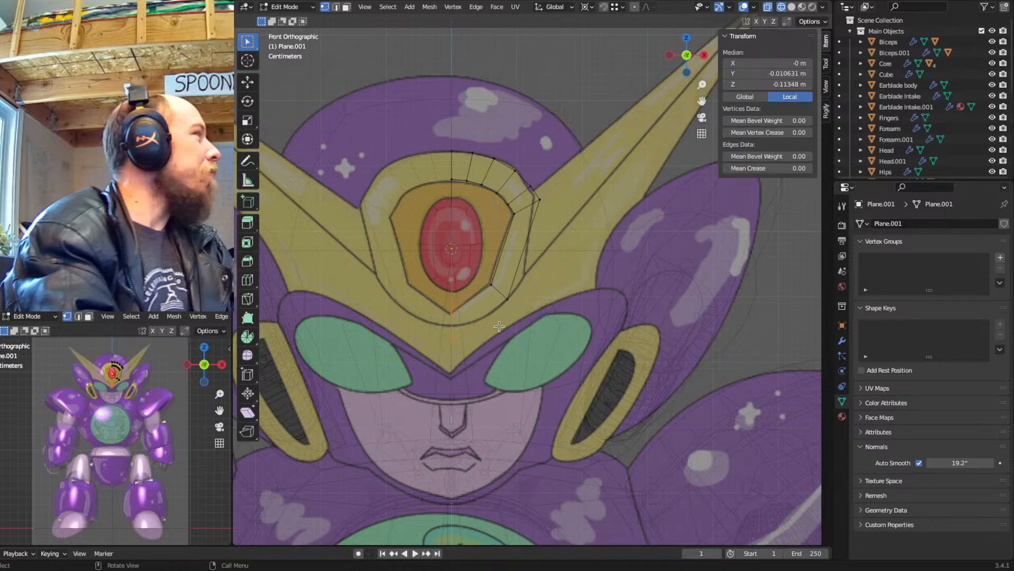
key("e")
key("z")
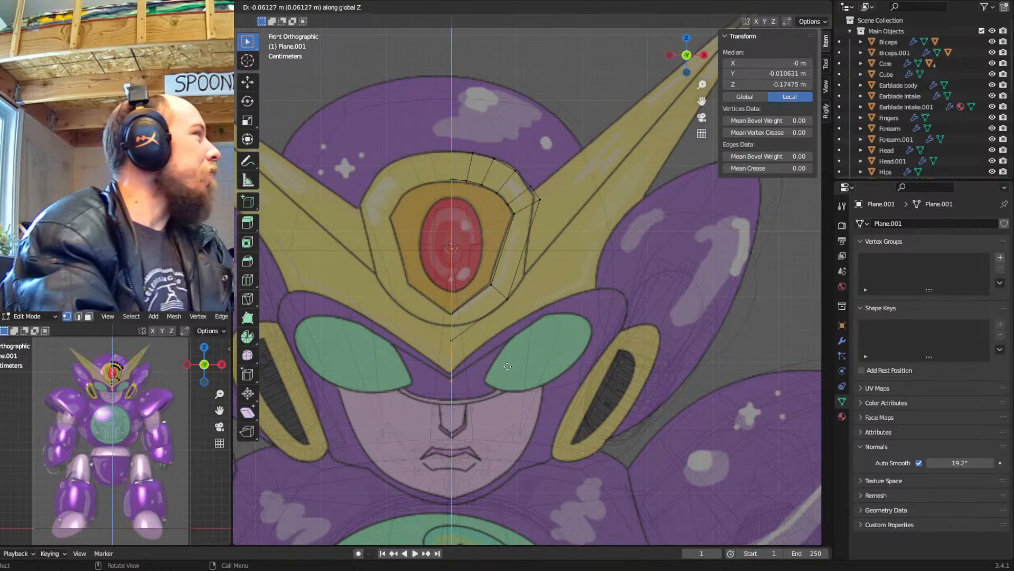
left_click(506, 365)
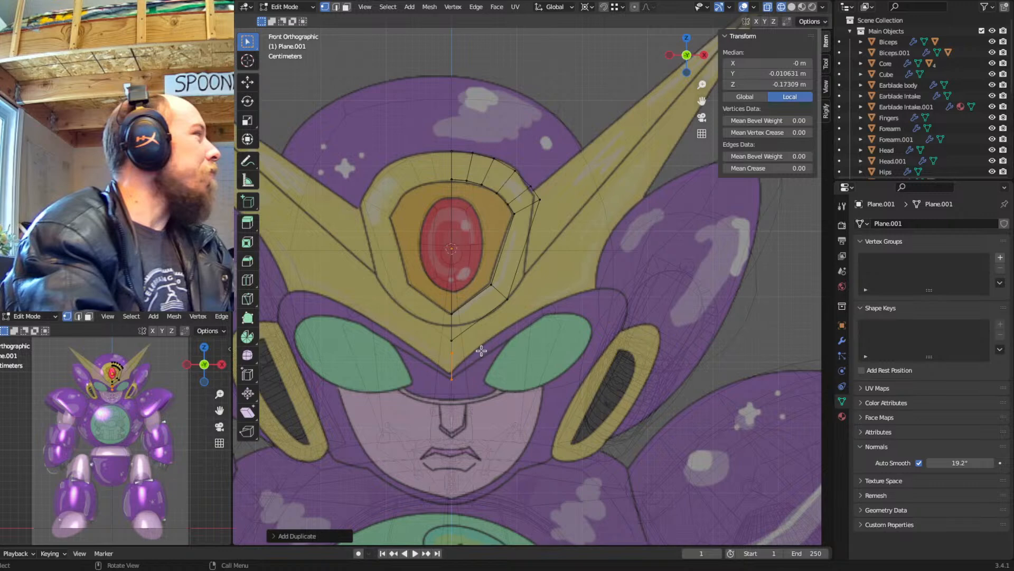
Place the duplicated vertices beside the surround's lower outer corner and move their outer vertex to about X 0.217 m, Z -0.117 m
key("g")
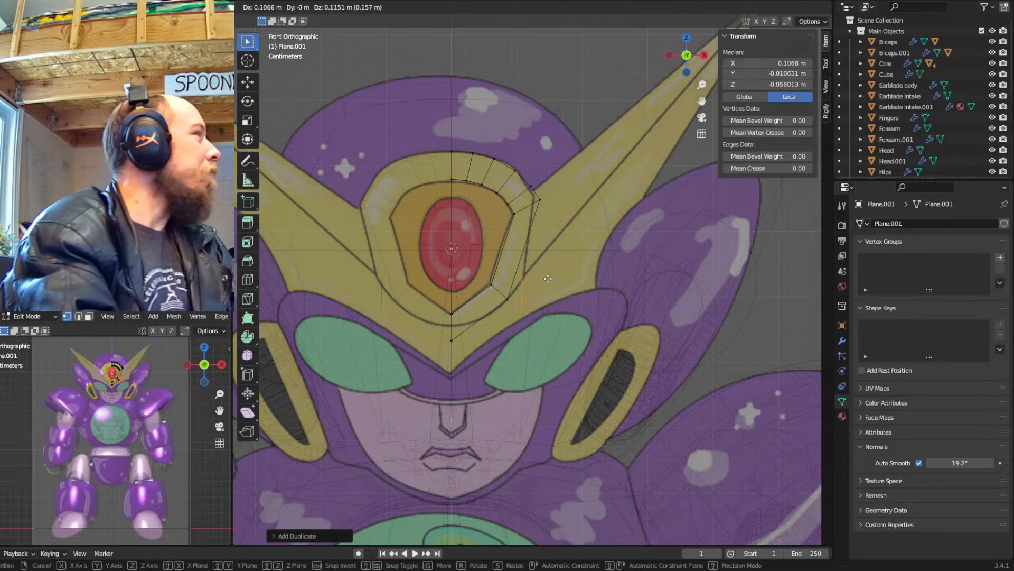
left_click(550, 279)
left_click_drag(545, 289, 514, 319)
key("g")
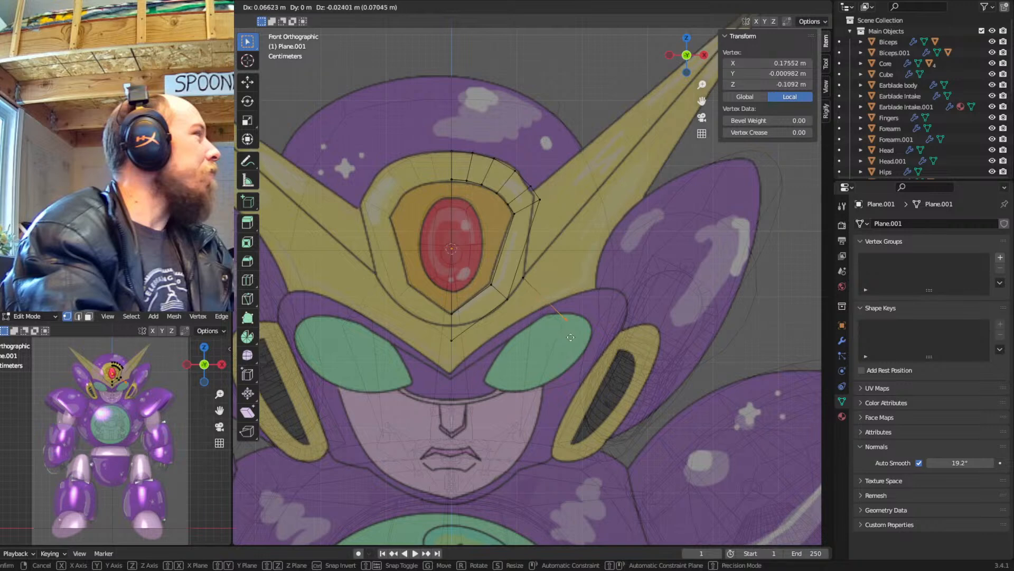
left_click(598, 342)
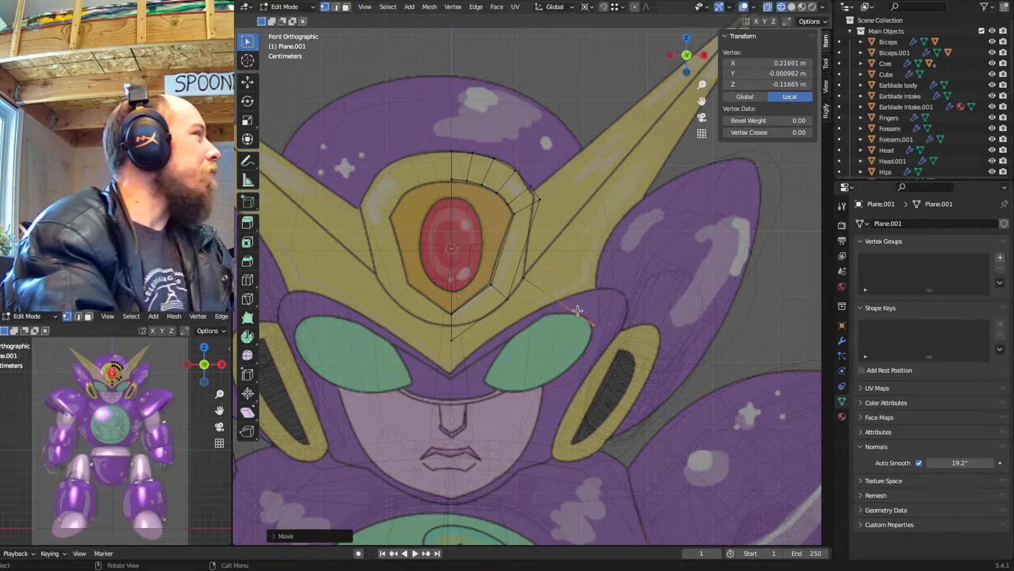
Move the duplicate's inner back vertex up to the surround's upper outer corner, where the reference antenna begins
key("l")
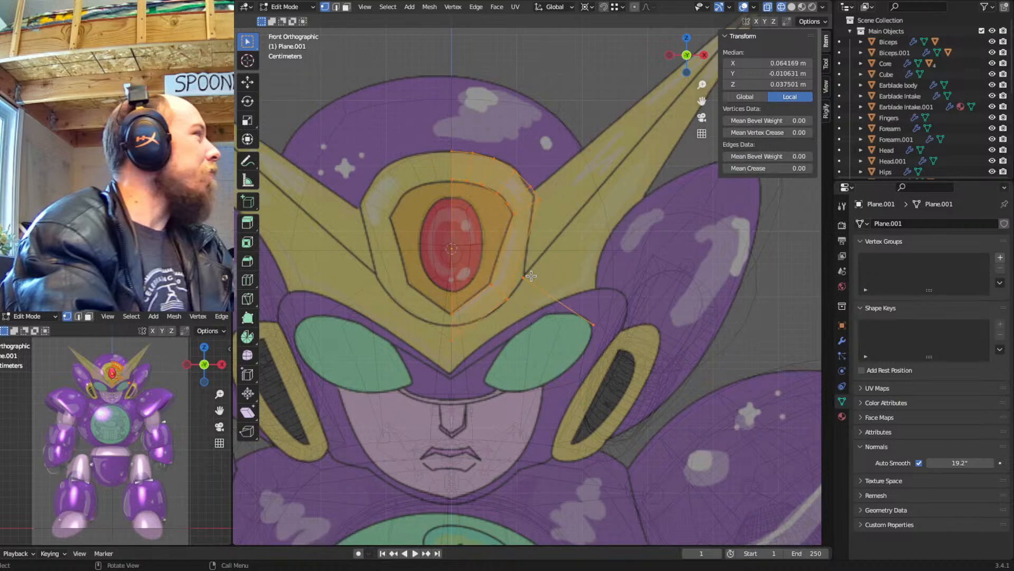
left_click(531, 275)
key("g")
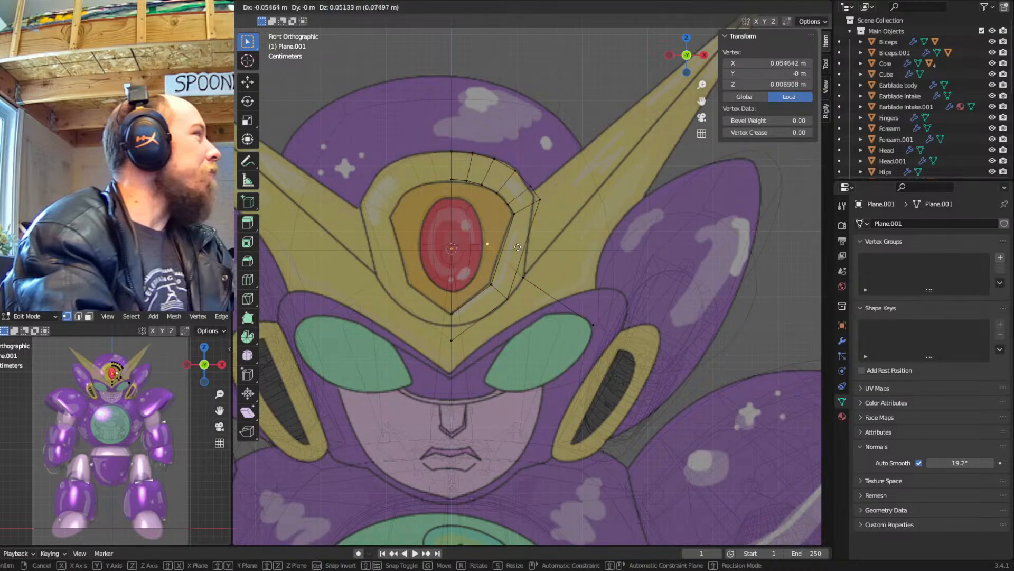
left_click(559, 199)
Move the surround's outer edge loop back along global Y to a median of about 0.092 m
middle_click_drag(559, 199, 474, 296, "shift")
left_click(503, 267, "alt")
middle_click_drag(528, 272, 512, 353)
key("g")
key("y")
left_click(560, 275)
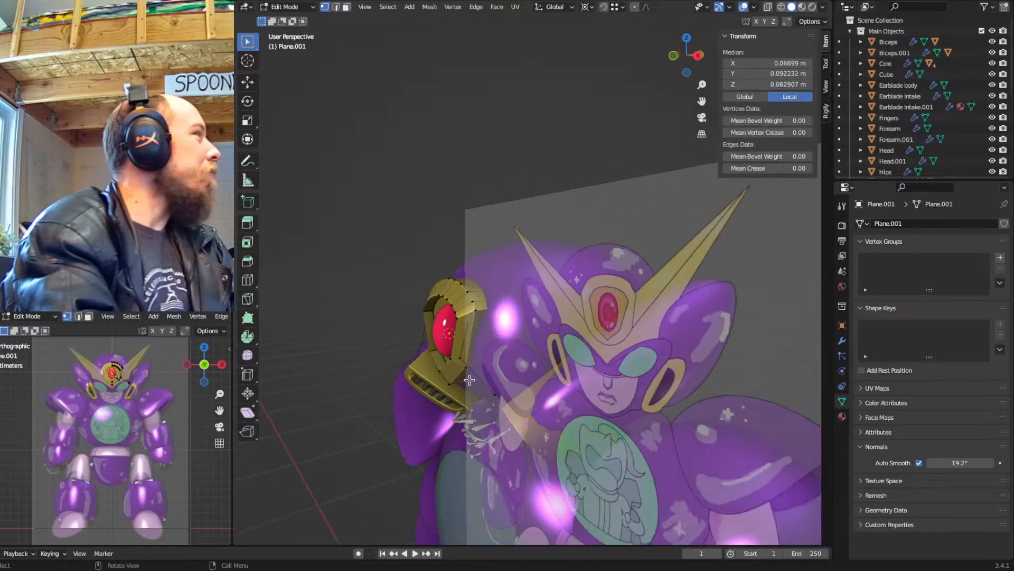
Extrude the linked antenna base profile diagonally up to the reference antenna's tip, with its inner front vertex at about X 0.50 m, Z 0.41 m
left_click(461, 358)
key("ctrl+l")
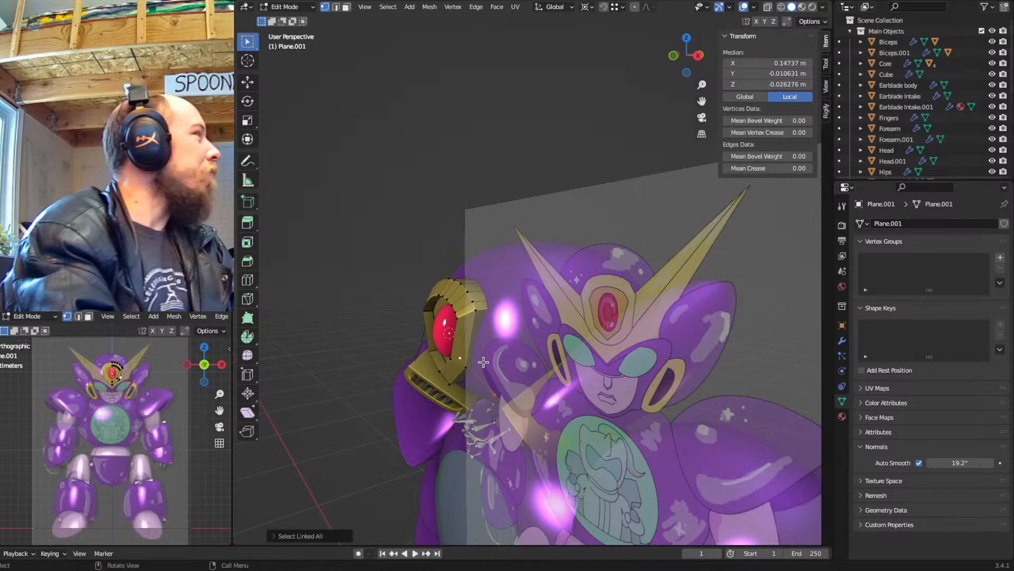
key("KP_1")
key("g")
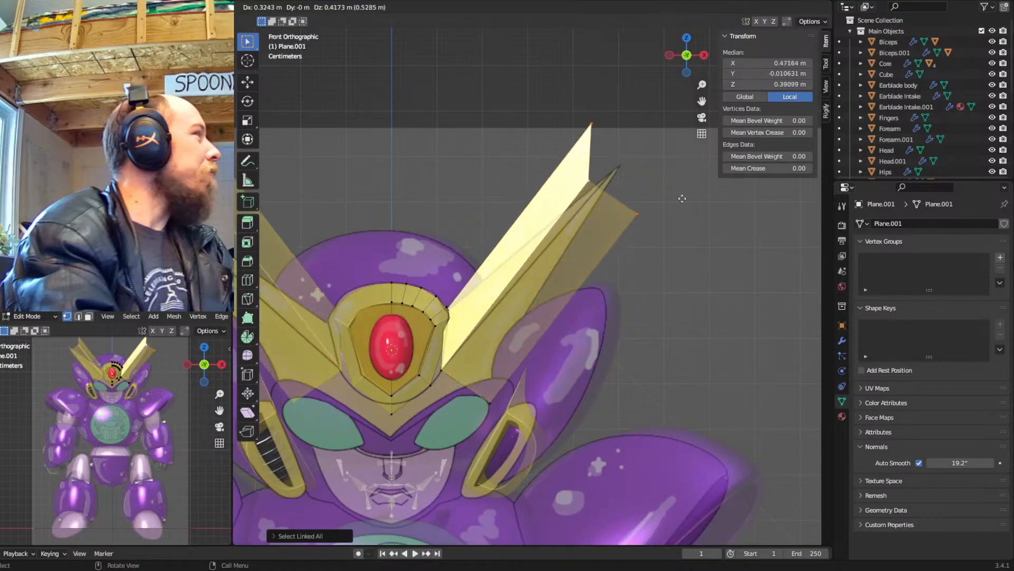
left_click(717, 207)
Merge the antenna's extruded end vertices into a single point and align it with the reference tip
left_click(675, 206)
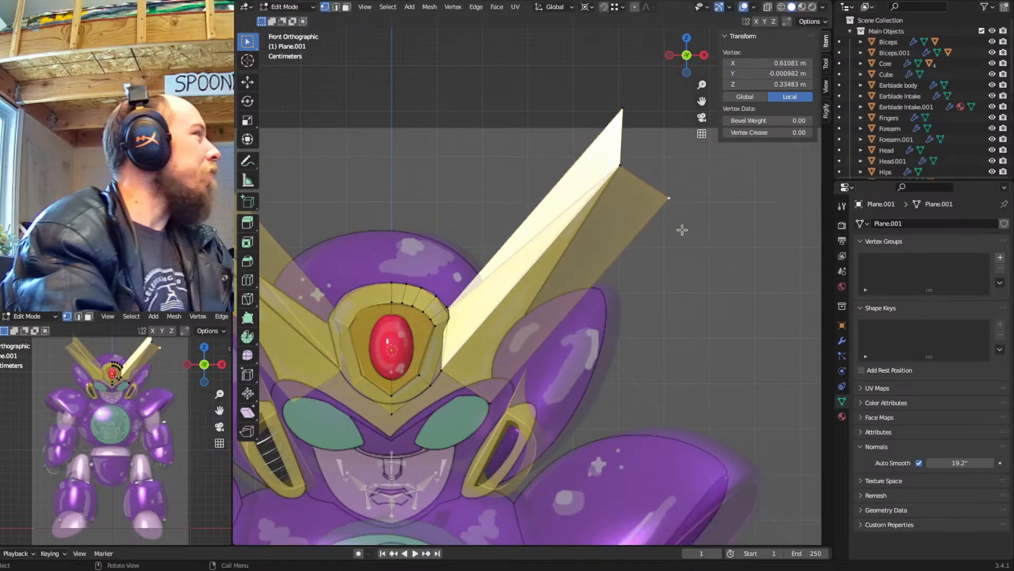
left_click(623, 111, "shift")
key("m")
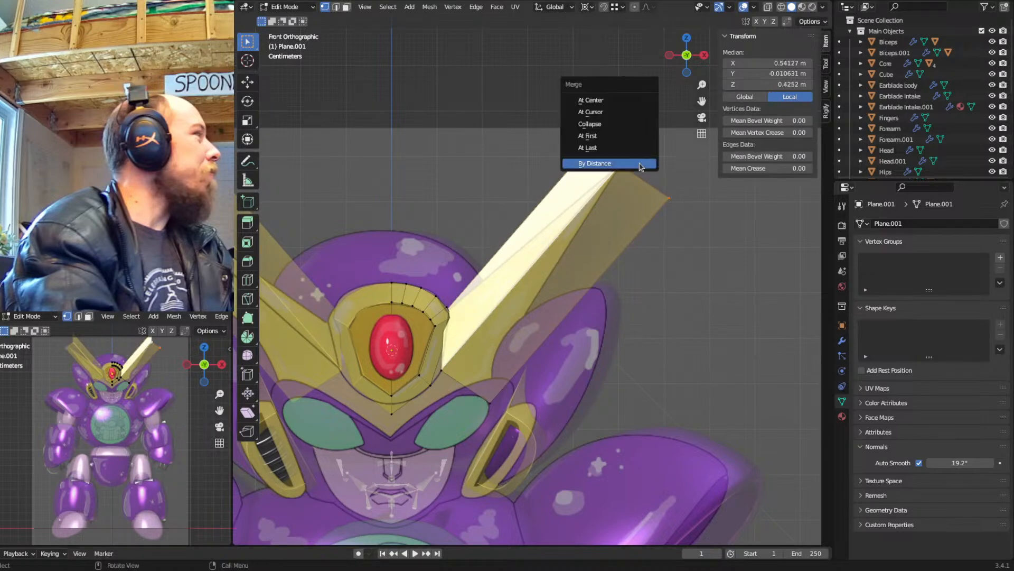
left_click(640, 167)
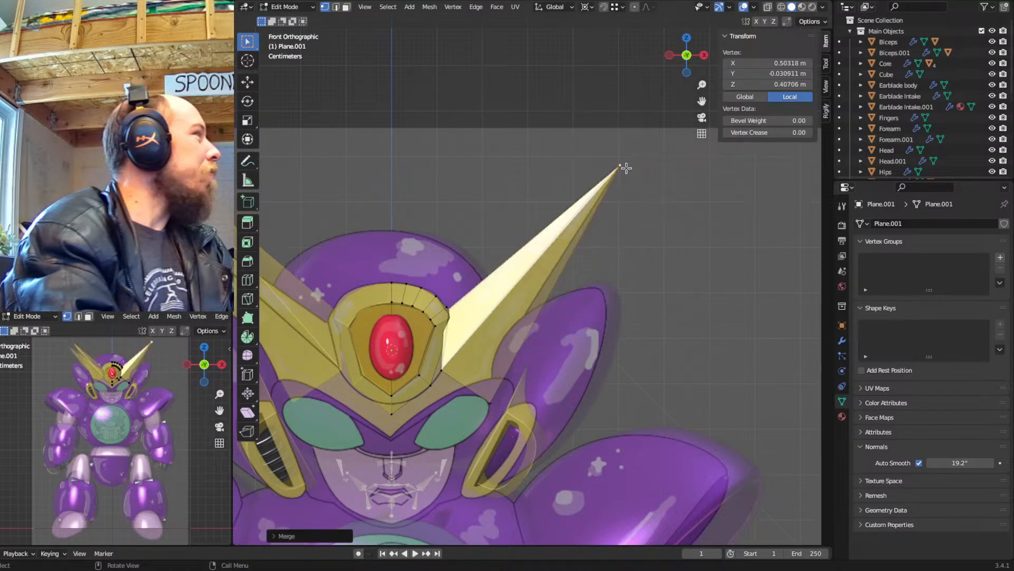
key("g")
left_click(652, 190, "shift")
Move the antenna base's lower outer vertex inward to about X 0.175 m, Z -0.107 m
left_click(533, 404)
key("g")
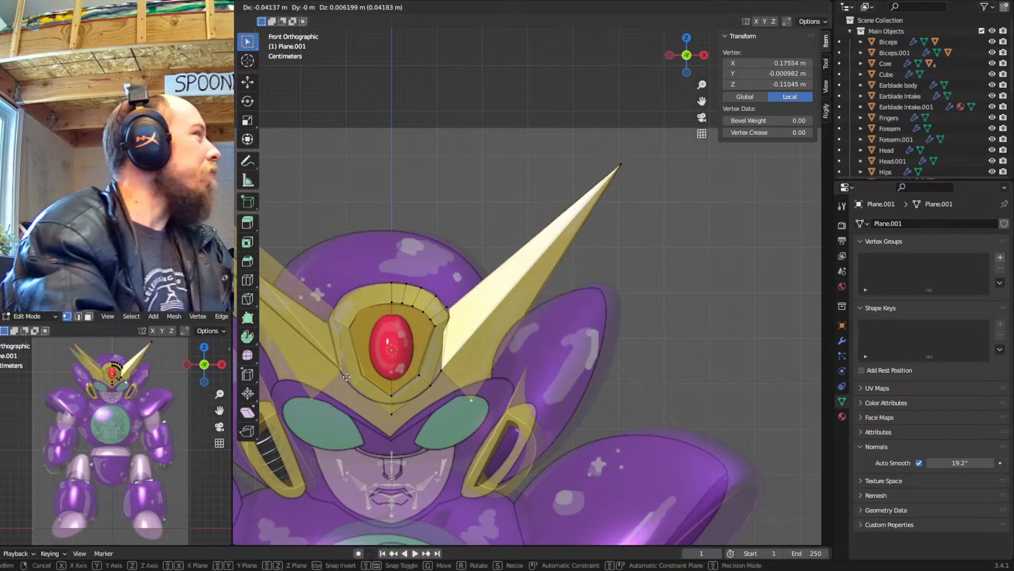
left_click(344, 361)
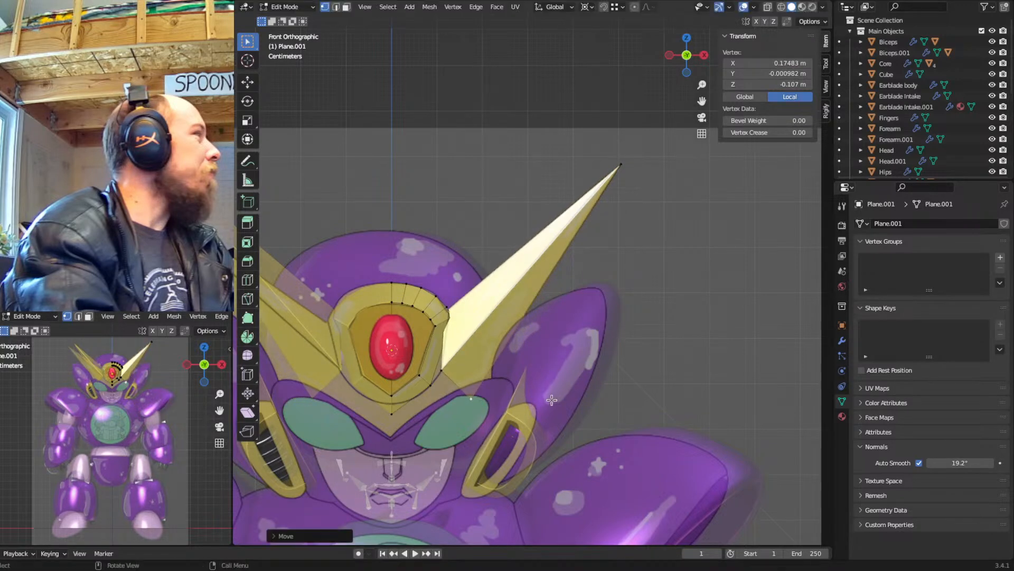
Move the antenna base's lower outer vertex back along global Y to about 0.054 m
middle_click_drag(567, 377, 579, 352)
key("g")
key("y")
left_click(532, 375)
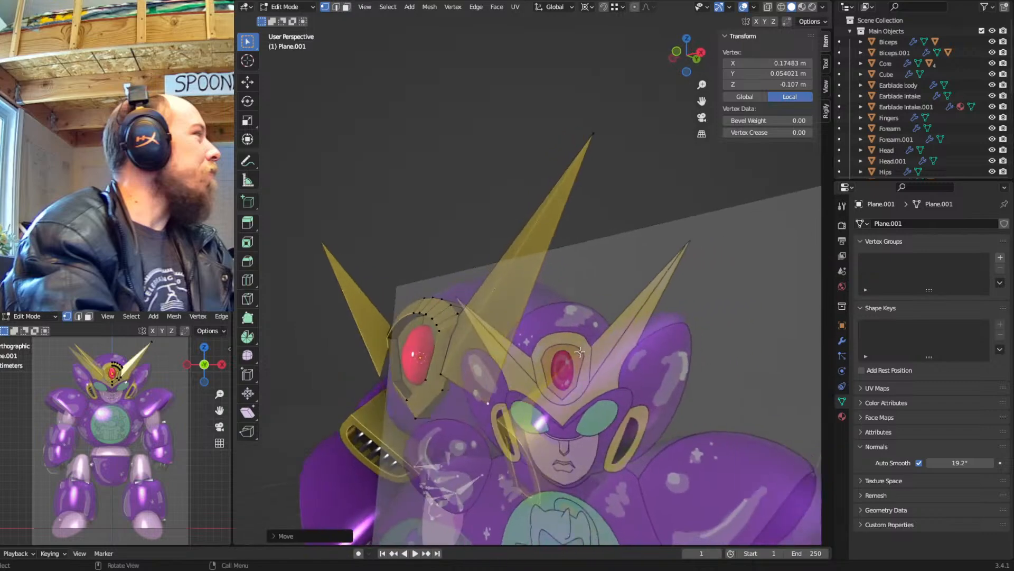
Move the whole linked antenna back along global Y to a median of about 0.026 m
key("KP_1")
middle_click_drag(492, 425, 533, 417, "shift")
key("ctrl+l")
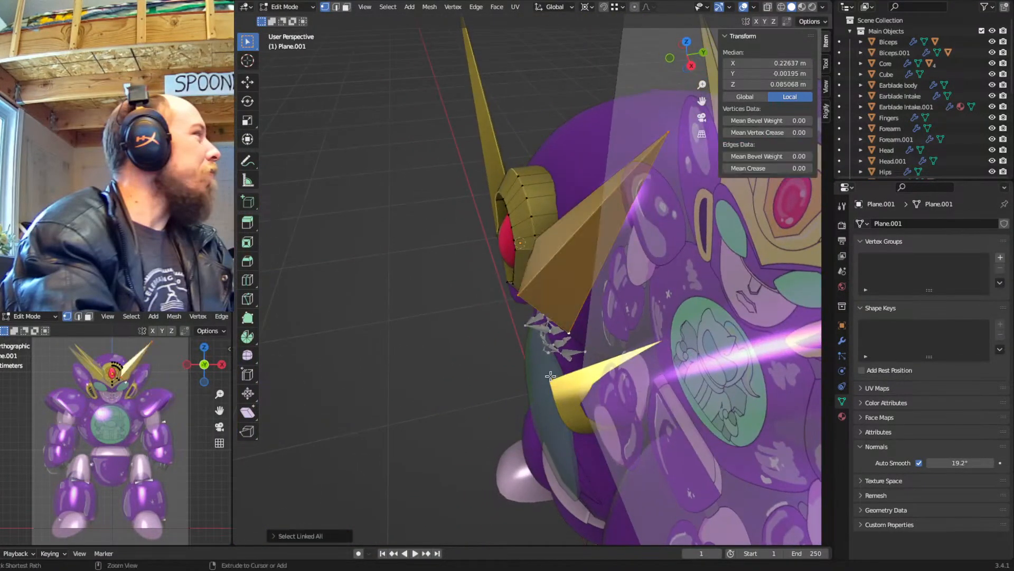
middle_click_drag(551, 376, 613, 325)
key("g")
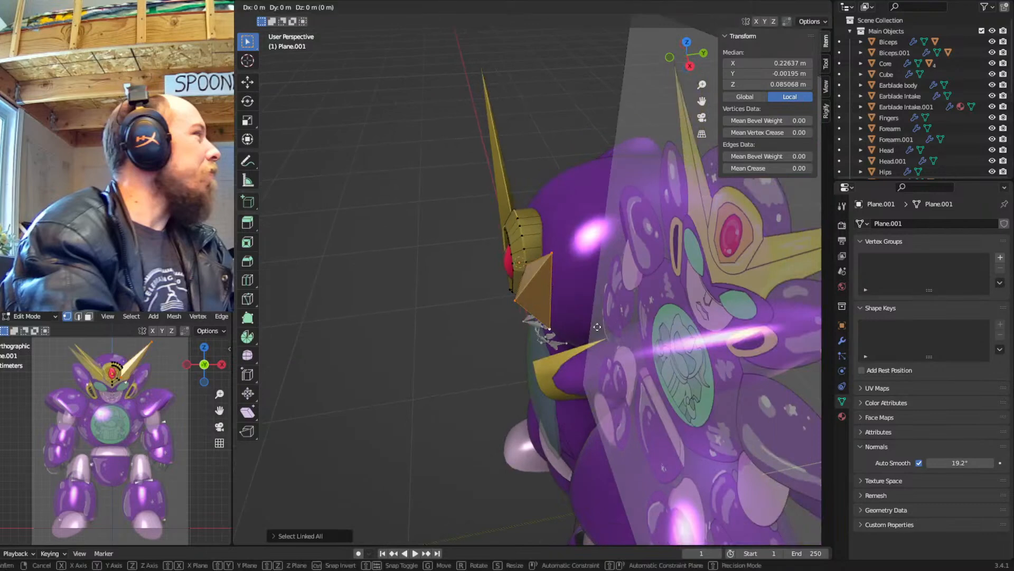
key("y")
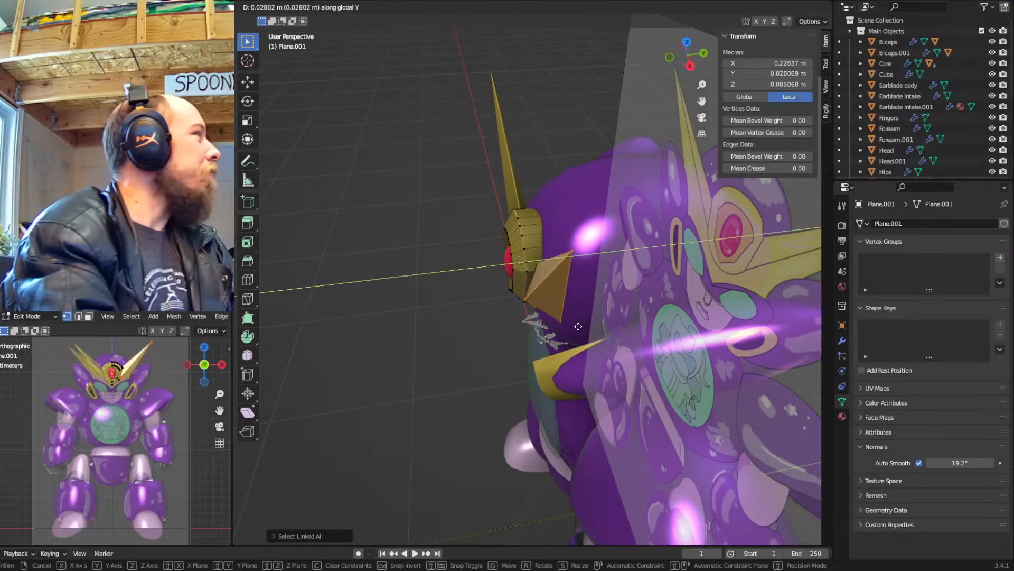
left_click(578, 327)
Move the antenna base's upper inner vertex back along global Y to about 0.032 m
left_click(564, 268)
key("shift+z")
left_click(538, 257)
key("shift+z")
key("g")
key("y")
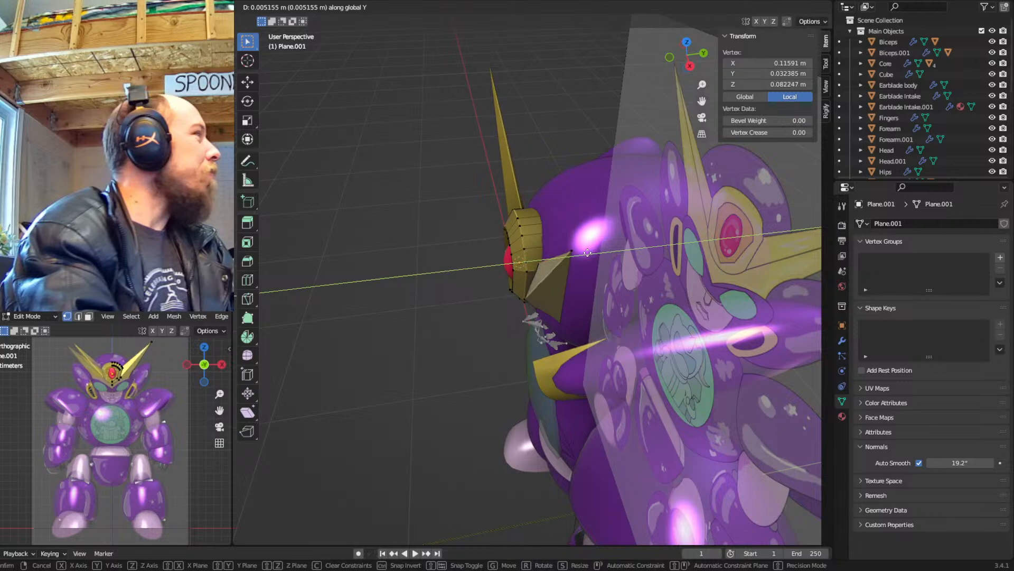
left_click(587, 253)
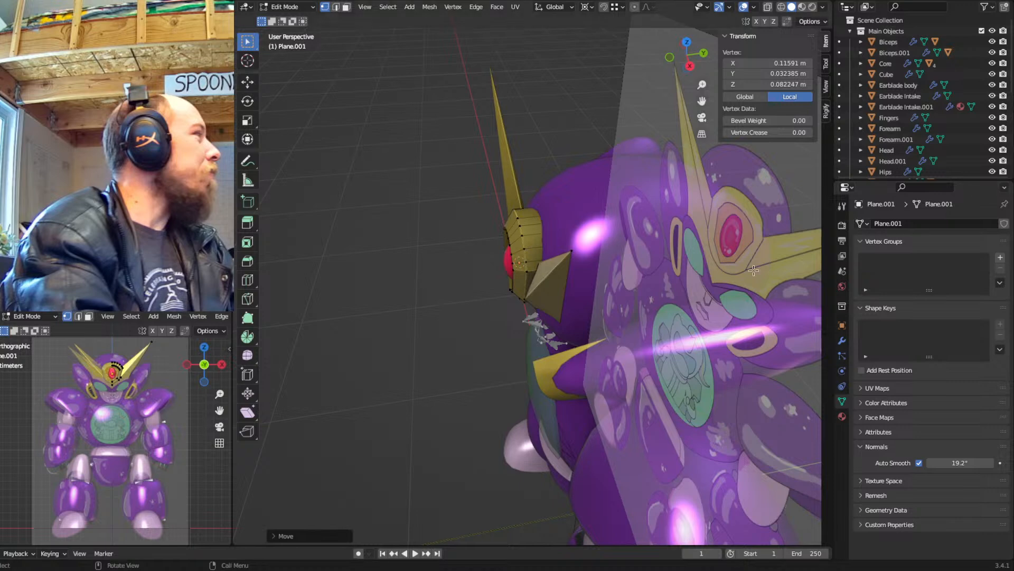
Move the antenna's tip vertex back along global Y so the antenna sweeps rearward
middle_click_drag(536, 344, 607, 254)
left_click(559, 225)
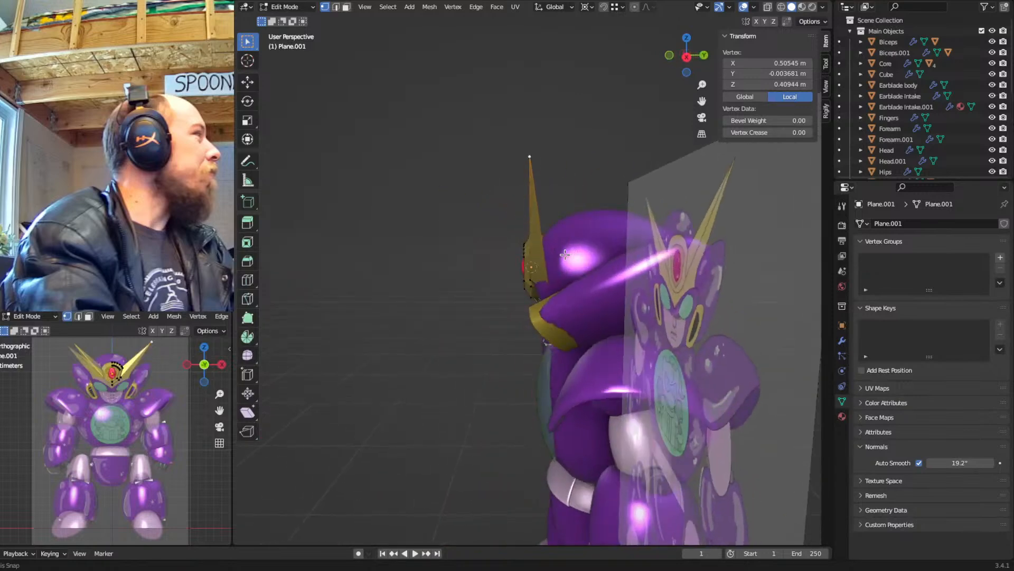
key("g")
key("y")
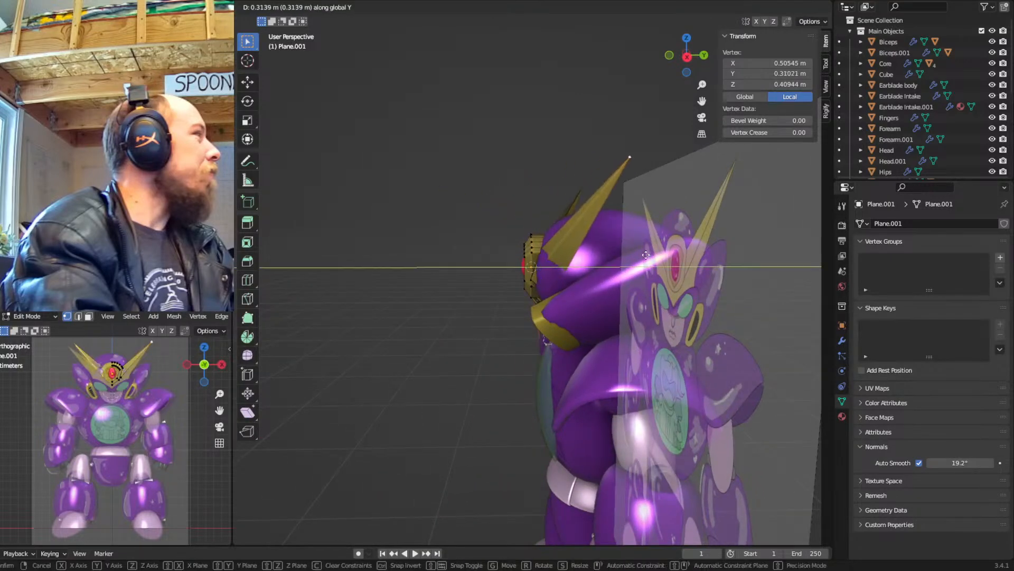
left_click(595, 257)
Move the antenna base's lower outer vertex forward along global Y to about 0.043 m
mouse_move(595, 256)
middle_mouse_down()
mouse_move(634, 275)
mouse_move(584, 291)
mouse_move(608, 293)
middle_mouse_up()
key("shift+z")
left_click(554, 297)
key("shift+z")
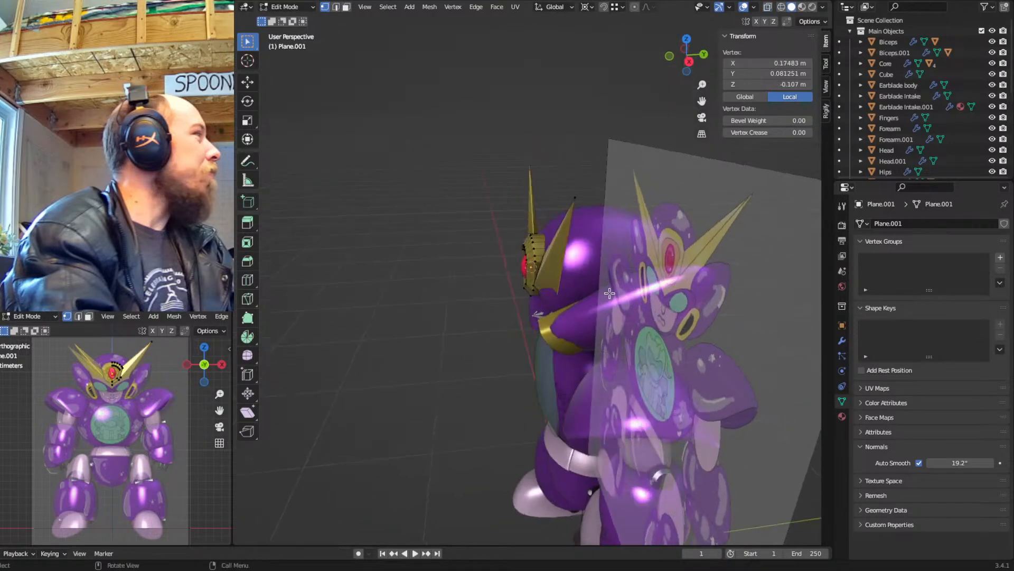
key("g")
key("y")
left_click(527, 313)
Slide the antenna base's lower inner vertex down along its edge to about X 0.079 m, Z -0.079 m
middle_click_drag(527, 313, 552, 230)
key("g")
key("g")
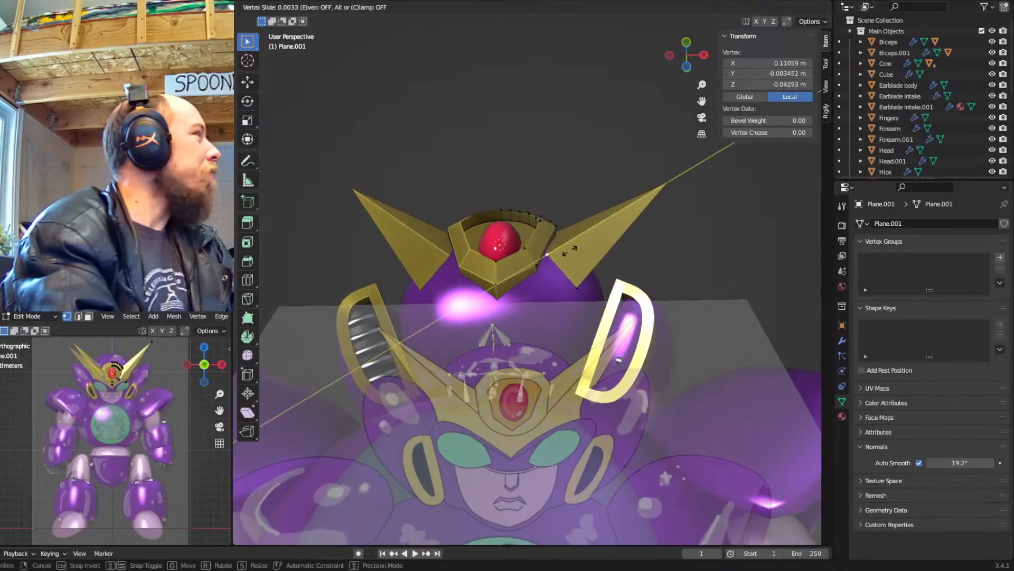
left_click(523, 301)
Move the antenna's lower inner vertex back along global Y to about 0.006 m
key("KP_1")
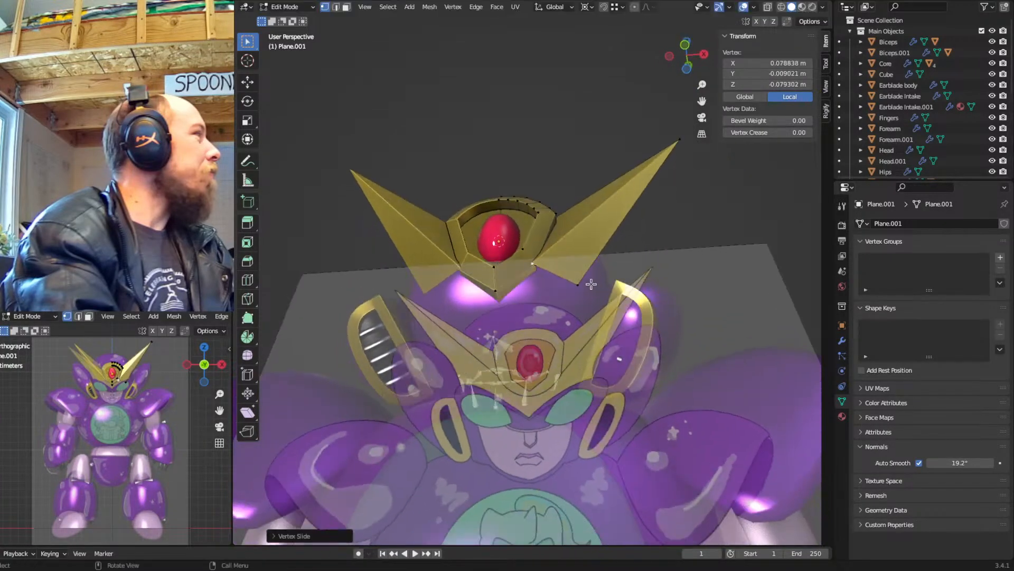
scroll(591, 285, "up", 3)
scroll(592, 284, "up", 1)
middle_click_drag(592, 284, 577, 229, "shift")
key("g")
key("y")
left_click(534, 248)
Slide the antenna's lower inner vertex slightly up beside the gem surround to about X 0.080 m, Z -0.074 m
scroll(576, 232, "up", 3)
key("g")
key("y")
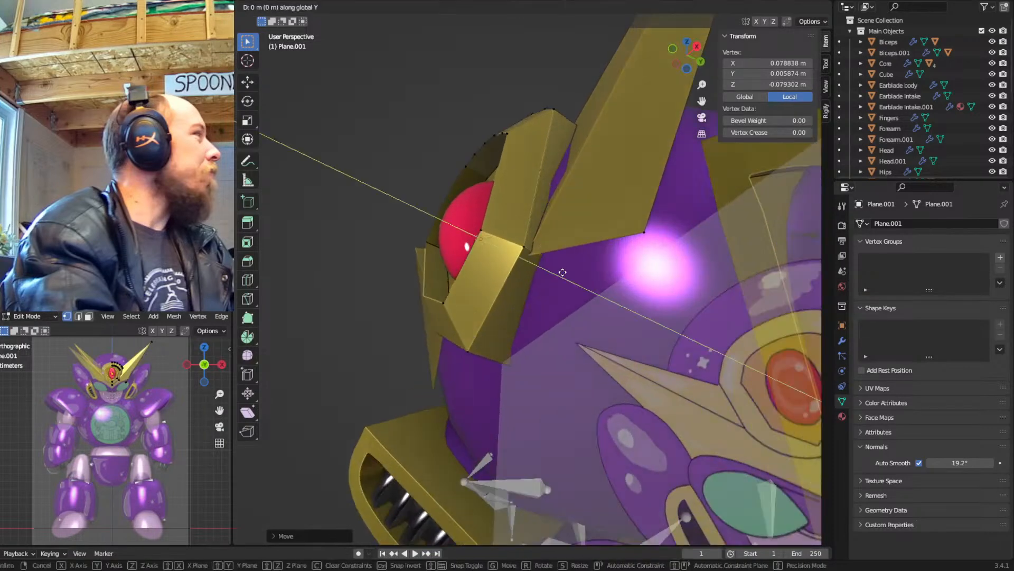
key("g")
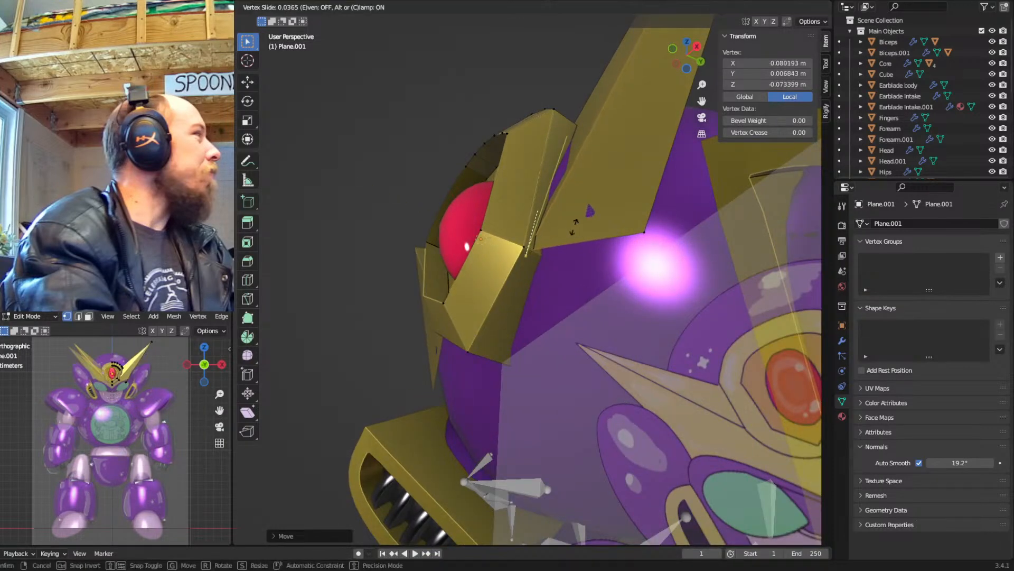
left_click(570, 226)
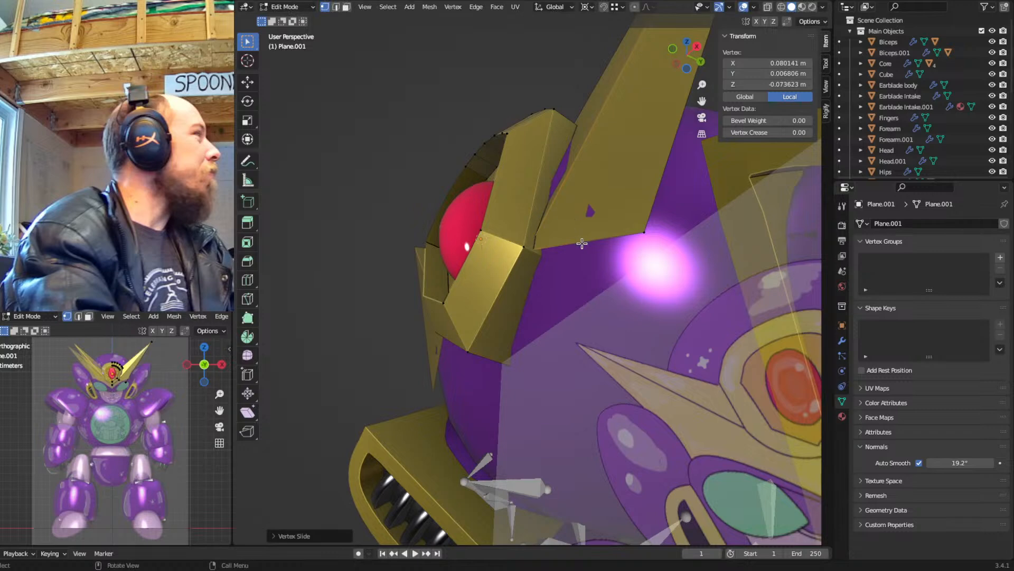
scroll(581, 243, "down", 3)
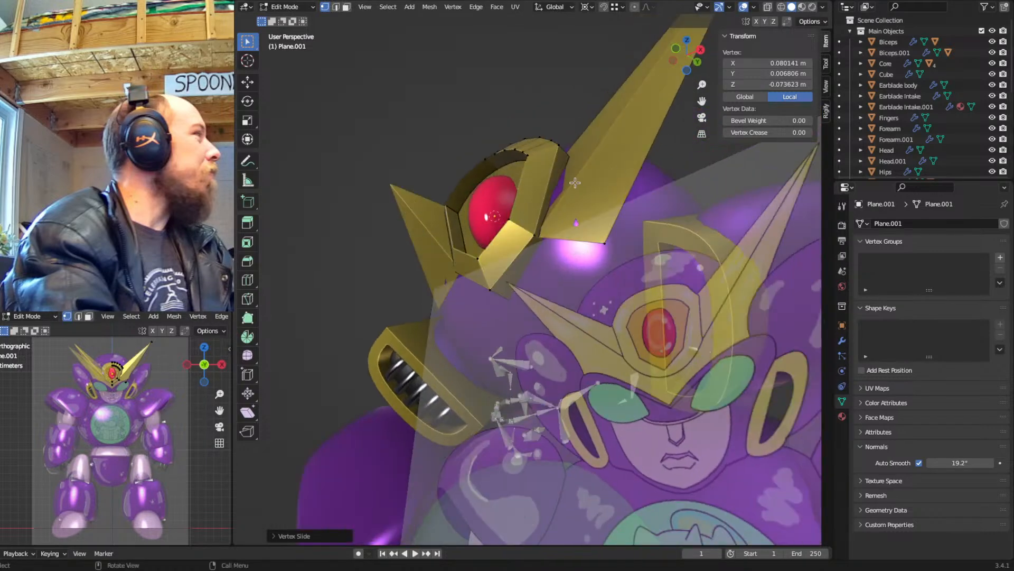
middle_click_drag(590, 199, 561, 233)
key("ctrl+r")
right_click(586, 270)
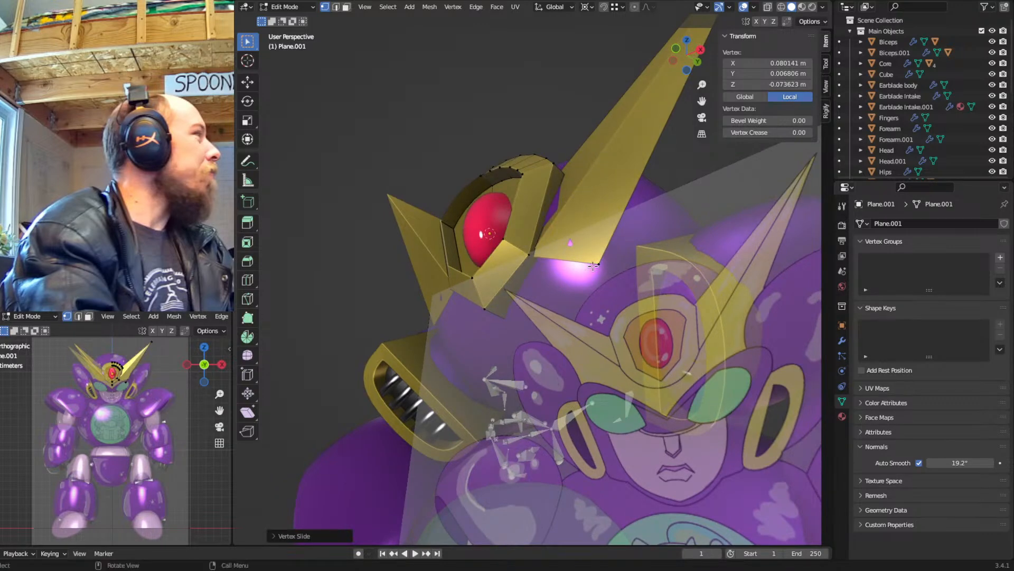
Knife-cut a new edge across the antenna just above its lower base edge
key("k")
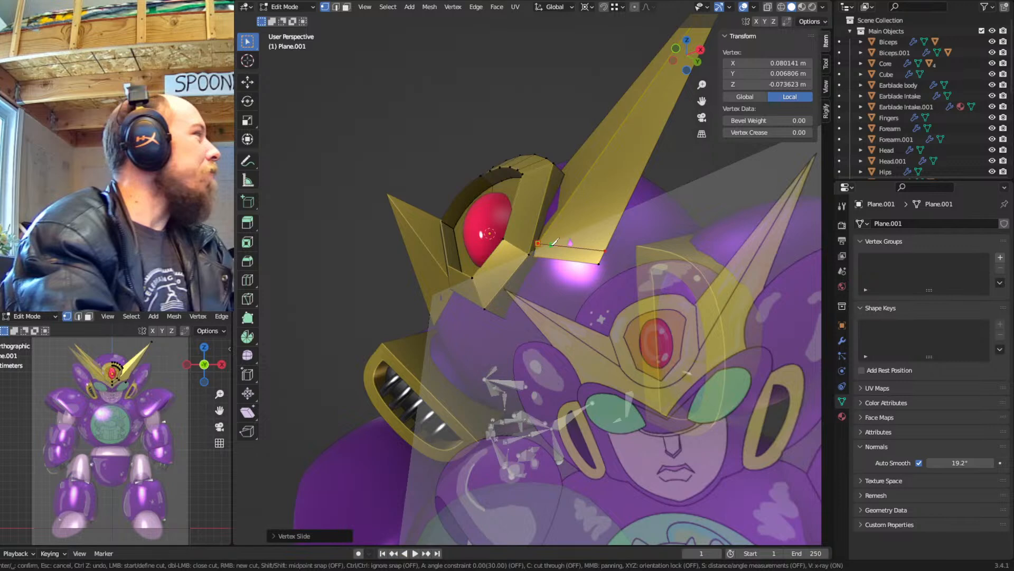
key("Return")
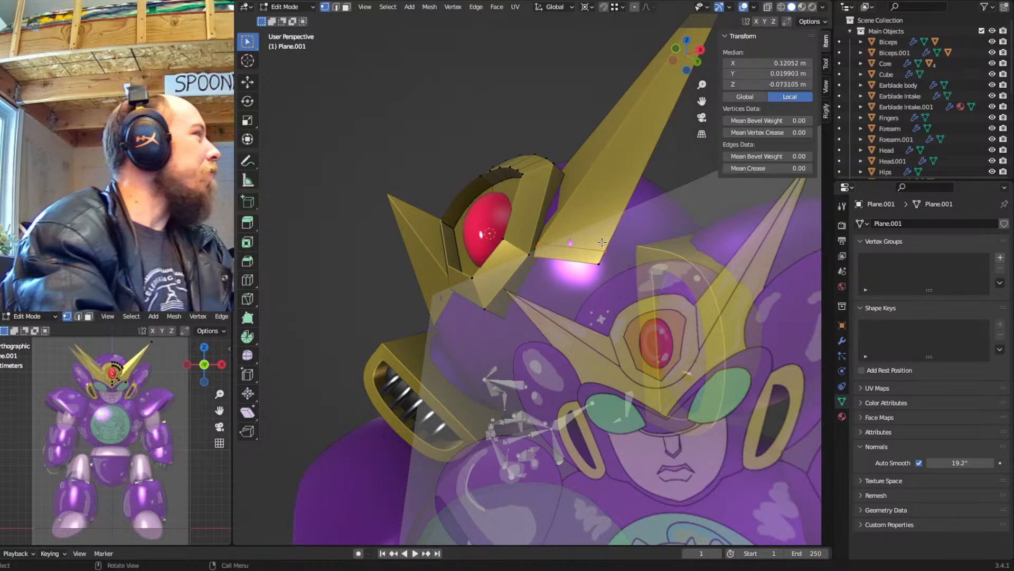
key("g")
key("g")
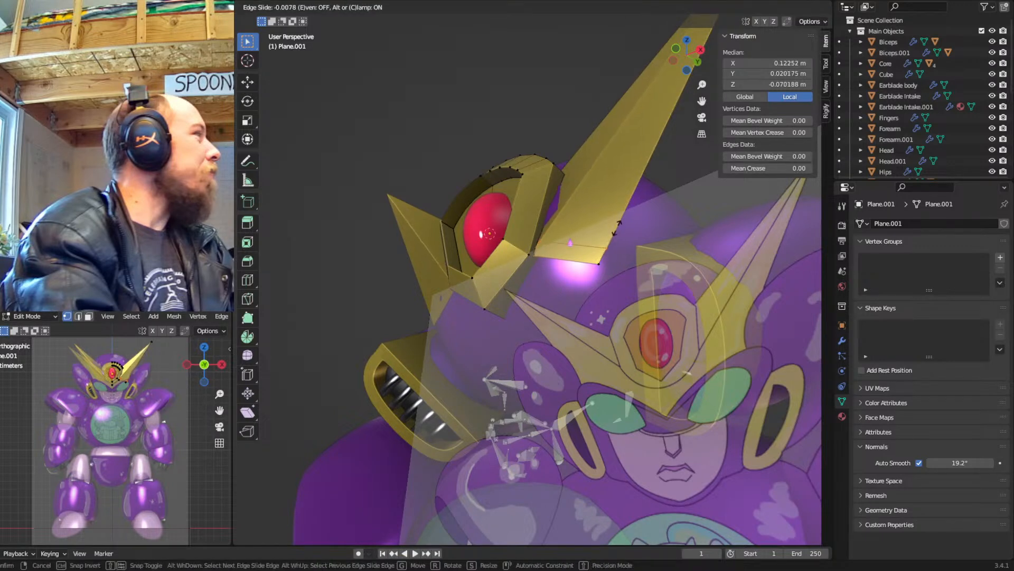
right_click(604, 249)
Select only the new cut edge and slide it down close to the antenna's lower base edge
key("shift+z")
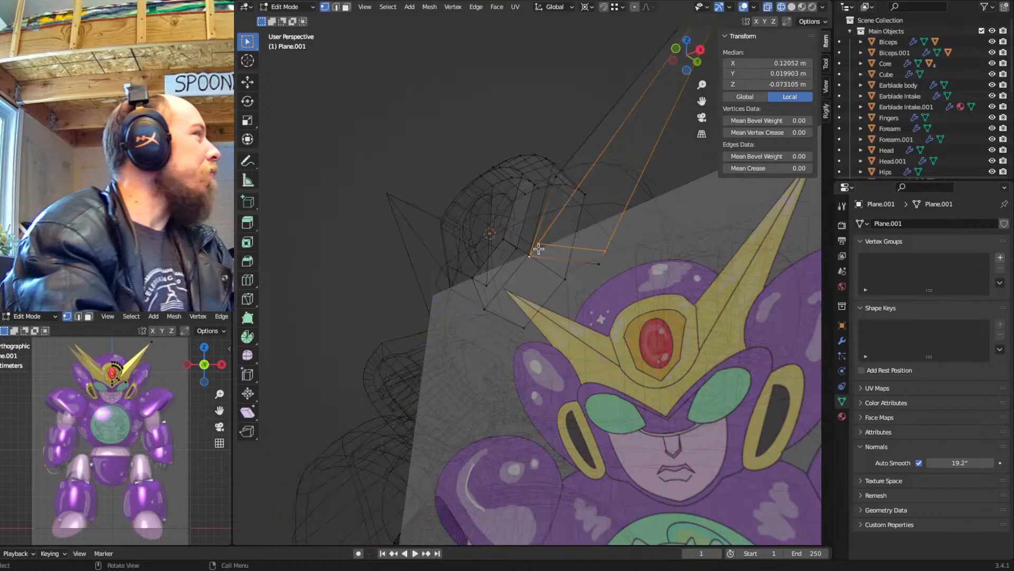
left_click(543, 244)
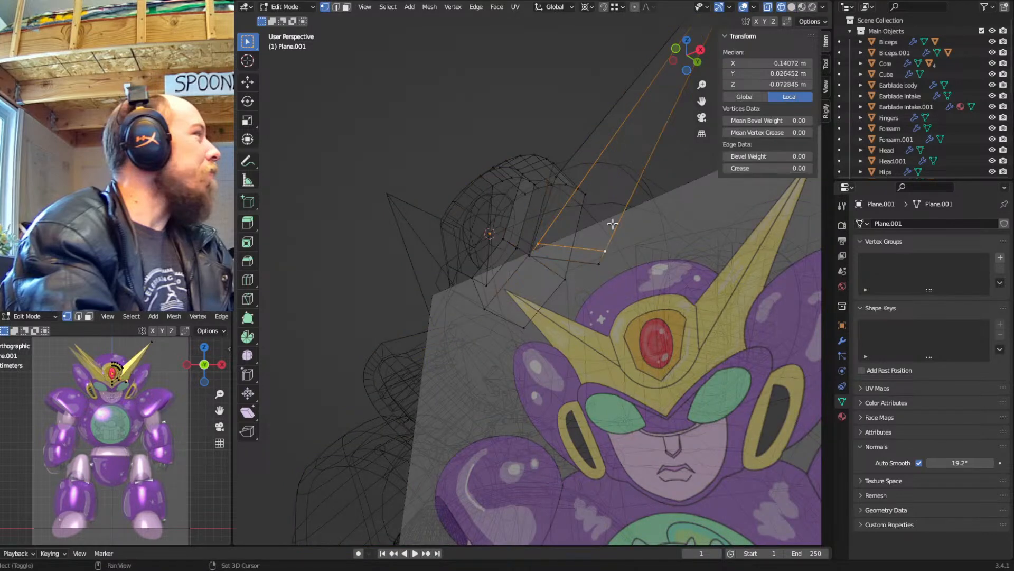
key("shift+z")
key("g")
key("g")
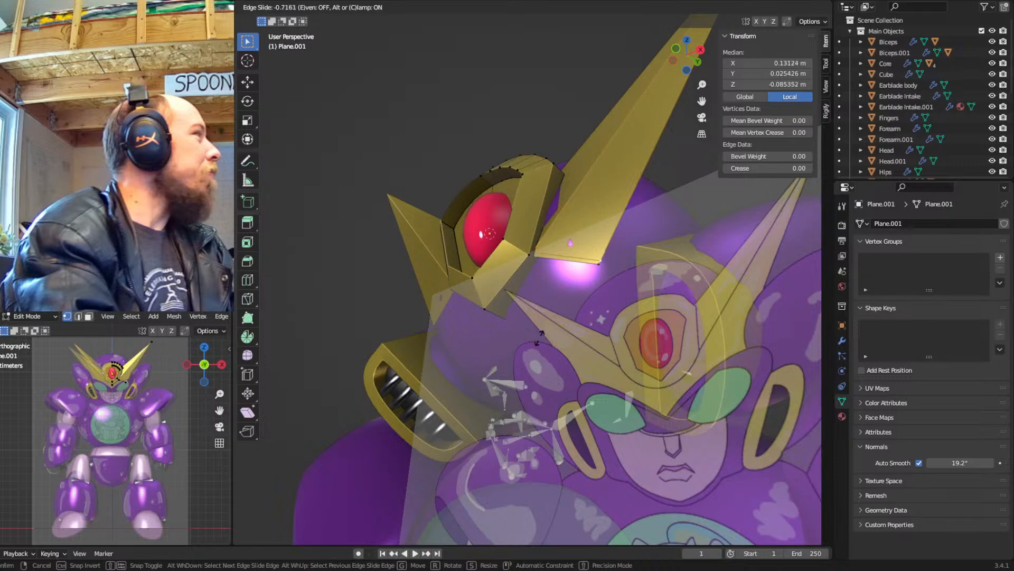
left_click(530, 356)
left_click(597, 271)
key("shift+z")
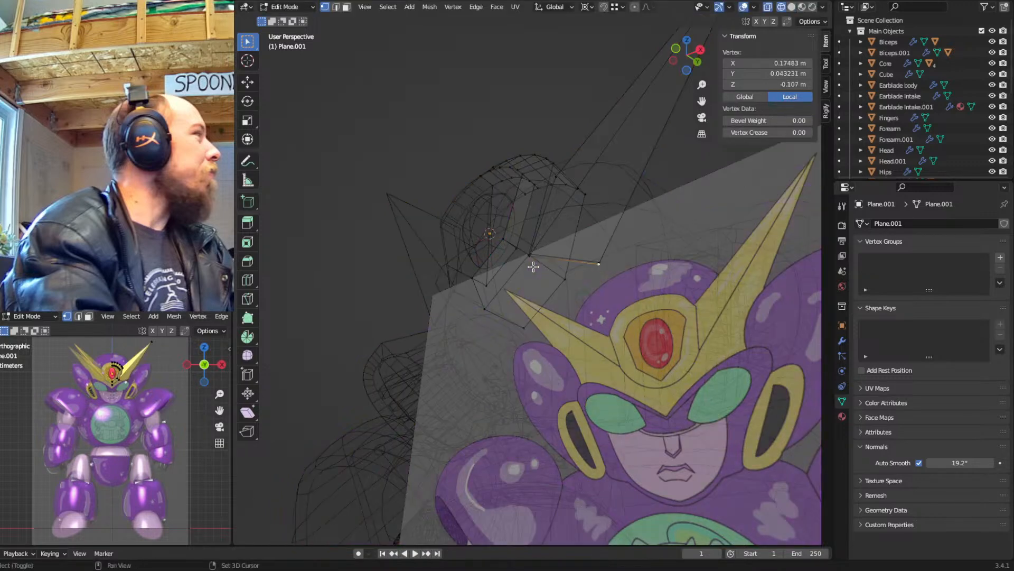
left_click(532, 266, "shift")
middle_click_drag(546, 259, 564, 250)
key("k")
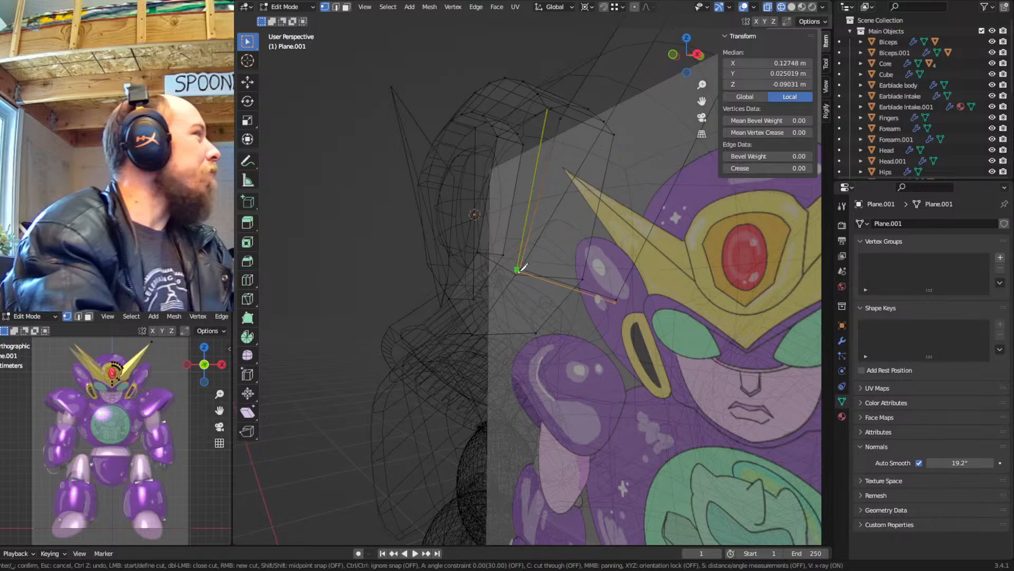
scroll(523, 266, "up", 2)
key("Escape")
Delete the antenna's inner side edge and fill a new face between the two long inner edges running to the tip
middle_click_drag(564, 194, 567, 235, "shift")
key("2")
left_click(549, 220)
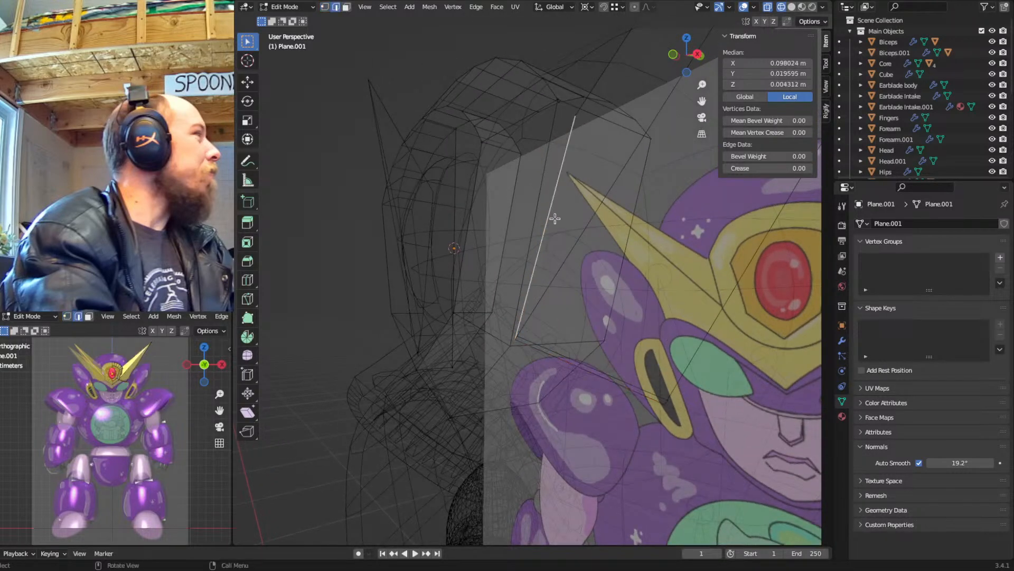
key("x")
left_click(549, 218)
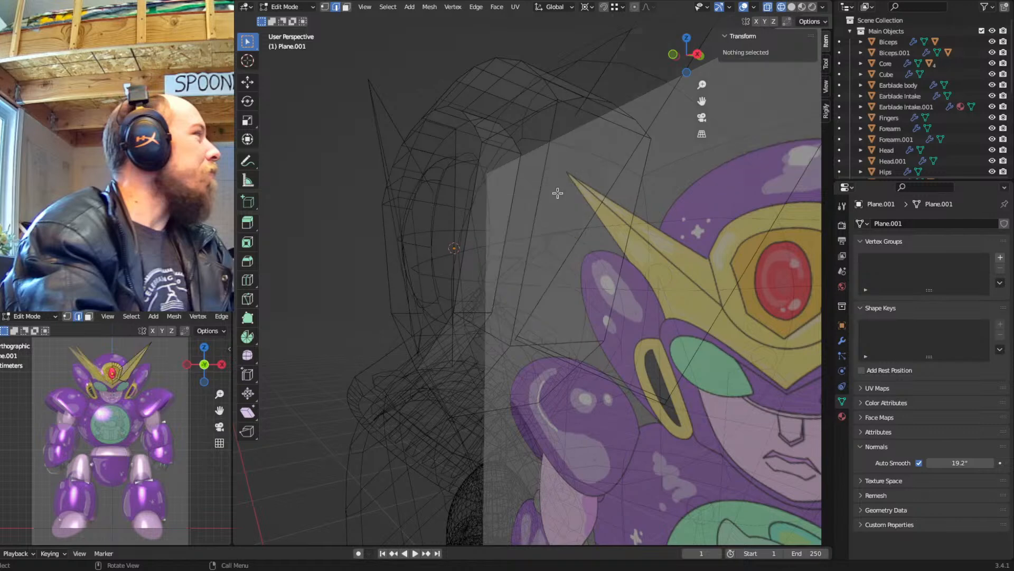
left_click(605, 80)
left_click(655, 105, "shift")
key("f")
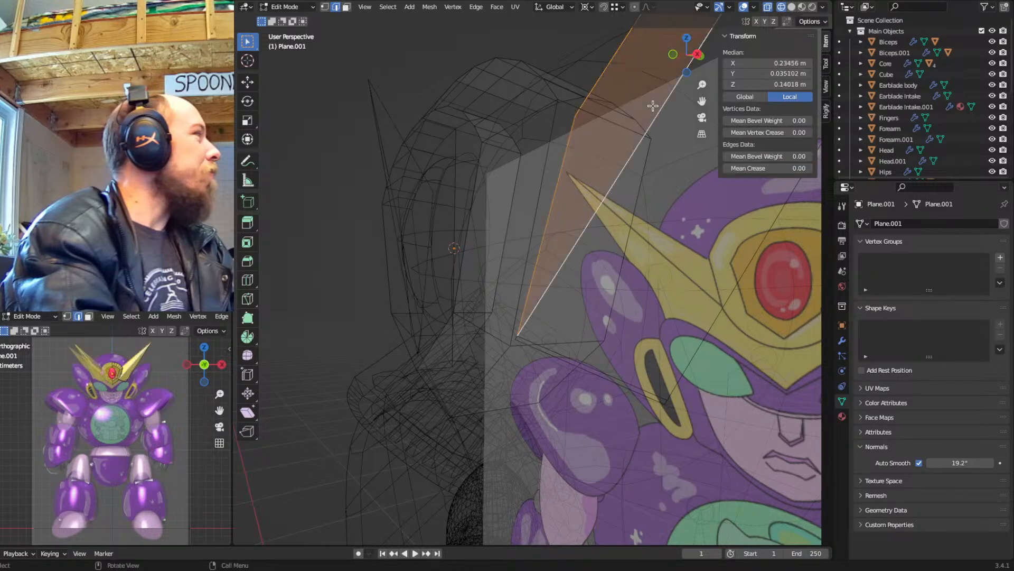
Slide the antenna's lowest base edge down past the gem surround to a median of about X 0.071 m, Z -0.165 m
left_click(527, 343)
left_click(545, 355)
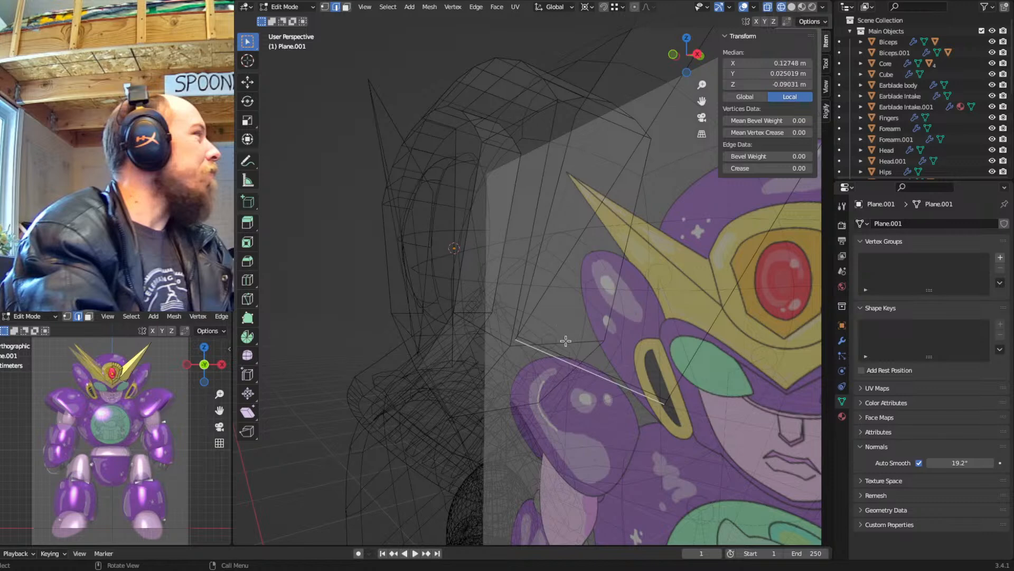
key("shift+z")
scroll(561, 345, "down", 2)
middle_click_drag(561, 345, 626, 247, "shift")
key("g")
key("g")
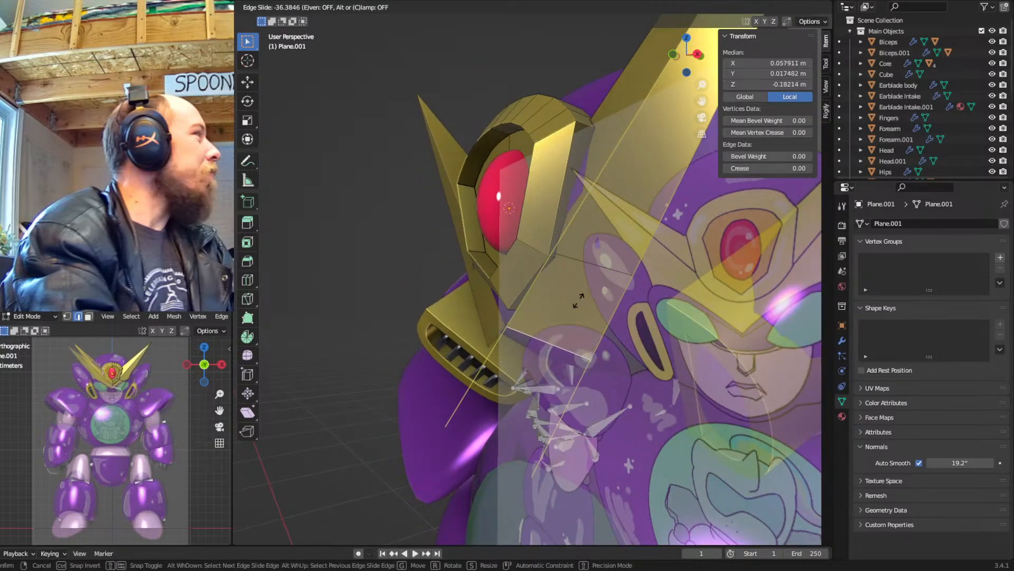
left_click(537, 314)
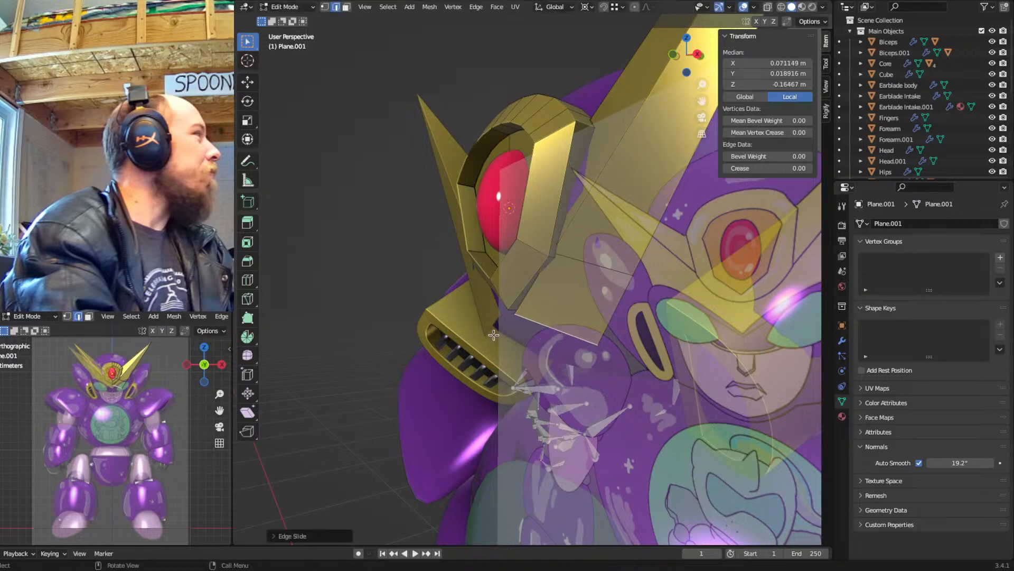
Slide the lowest edge's inner vertex to the helmet's centreline below the gem surround, at about Z -0.141 m
scroll(86, 435, "up", 8)
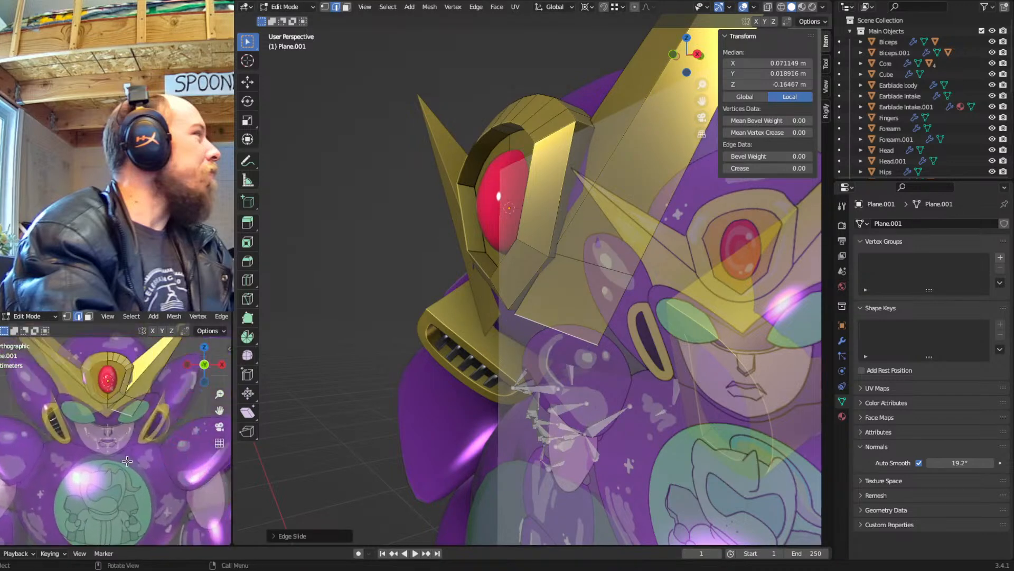
middle_click_drag(177, 422, 170, 467, "shift")
scroll(169, 465, "up", 1)
middle_click_drag(169, 429, 149, 463, "shift")
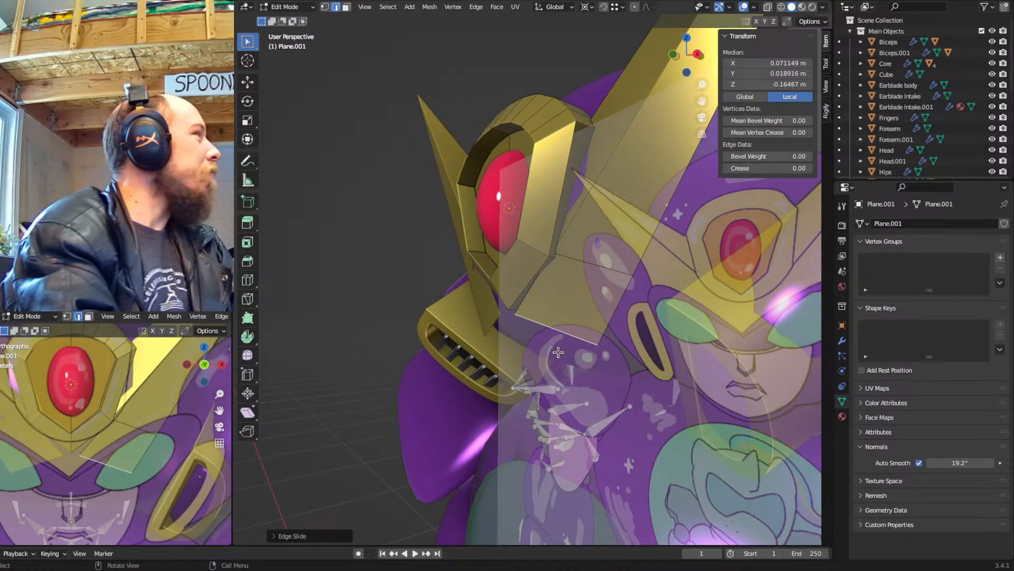
key("1")
left_click(517, 313)
mouse_move(530, 319)
middle_mouse_down()
mouse_move(560, 300)
mouse_move(547, 311)
middle_mouse_up()
key("g")
key("g")
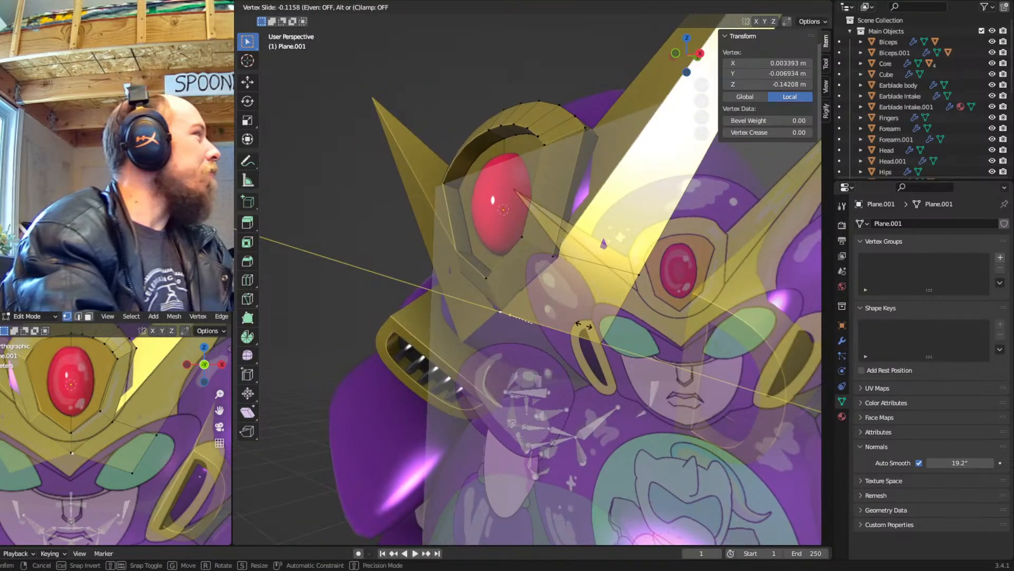
left_click(548, 311)
Examine the centreline vertex from below and compare it with the crest's lower point in the front reference
middle_click_drag(547, 311, 632, 205)
middle_click_drag(546, 313, 655, 270)
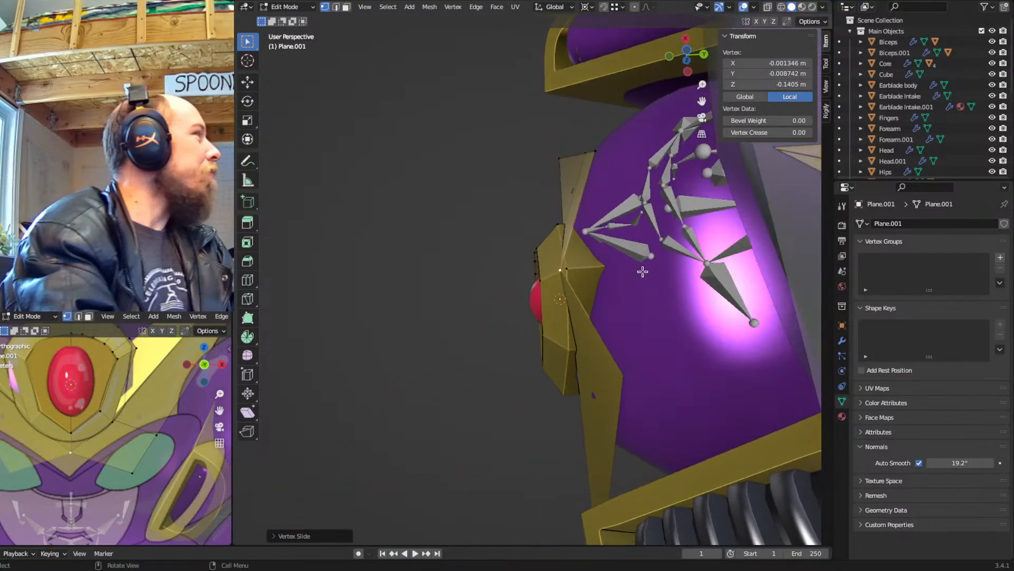
middle_click_drag(585, 270, 539, 249)
scroll(631, 296, "up", 3)
key("KP_1")
scroll(498, 128, "down", 1)
scroll(501, 135, "up", 5)
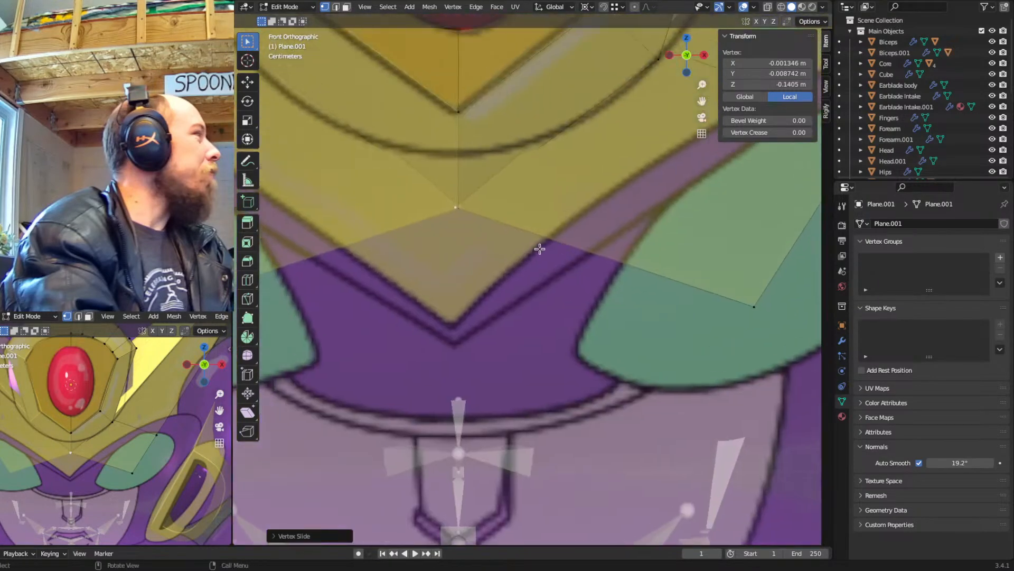
Slide the upper centreline vertex below the gem surround onto X 0 m, at about Z -0.139 m
scroll(539, 249, "up", 2)
key("shift+v")
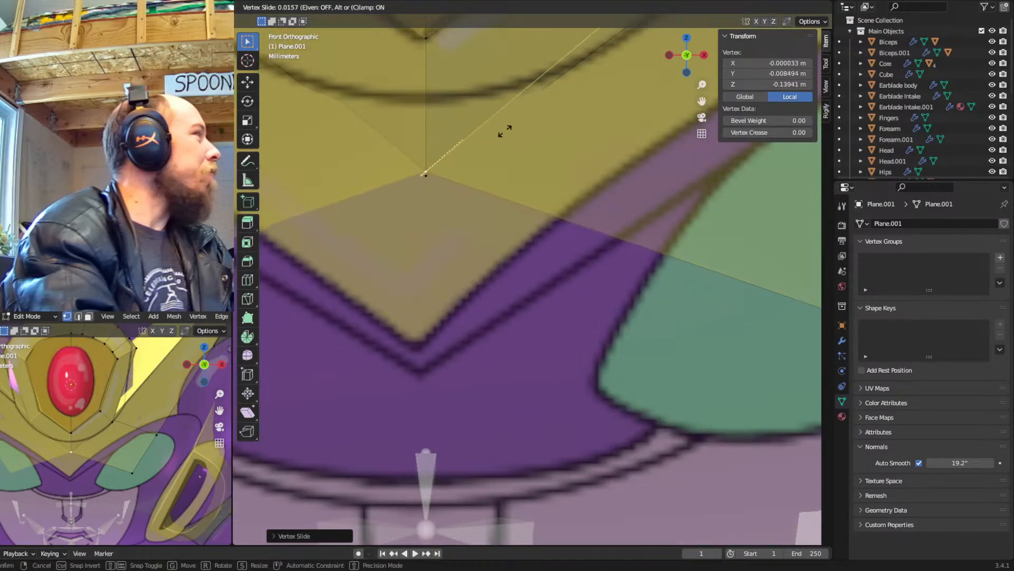
left_click(506, 131)
scroll(507, 131, "down", 8)
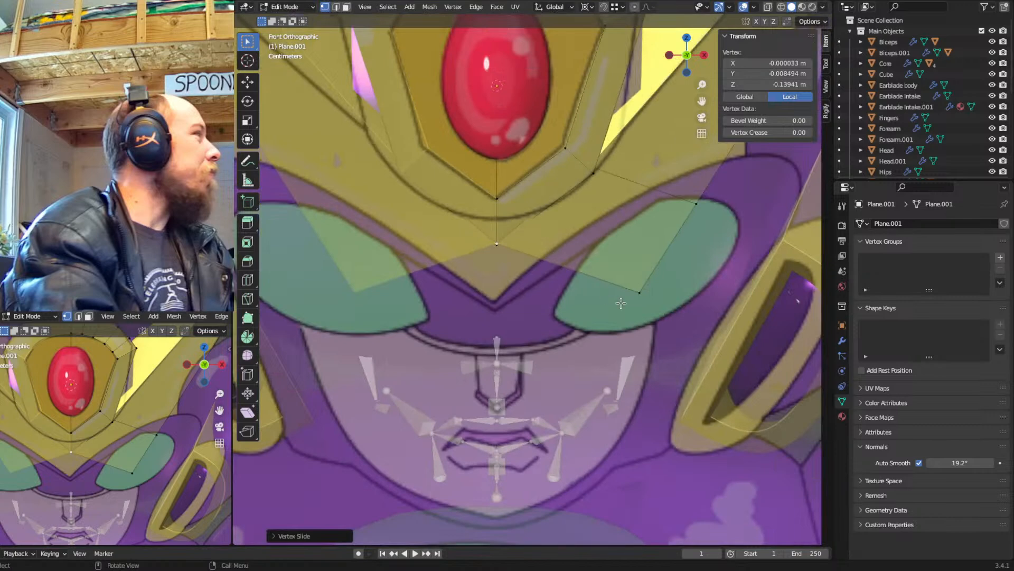
Slide the crest's lowest vertex over the eye to the reference's lower point on the centreline, at about Z -0.193 m
left_click(645, 294)
key("shift+v")
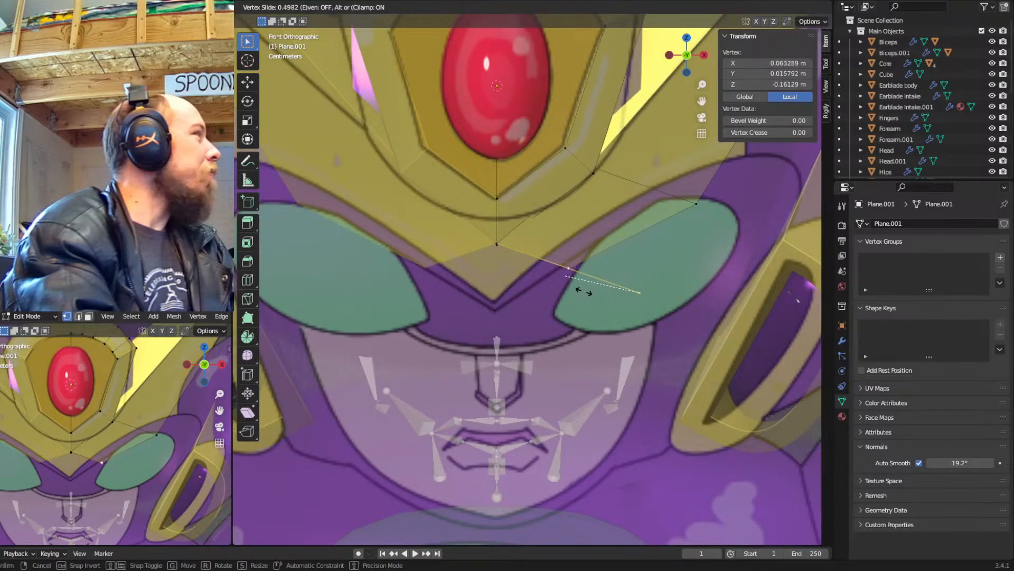
left_click(584, 292)
key("shift+v")
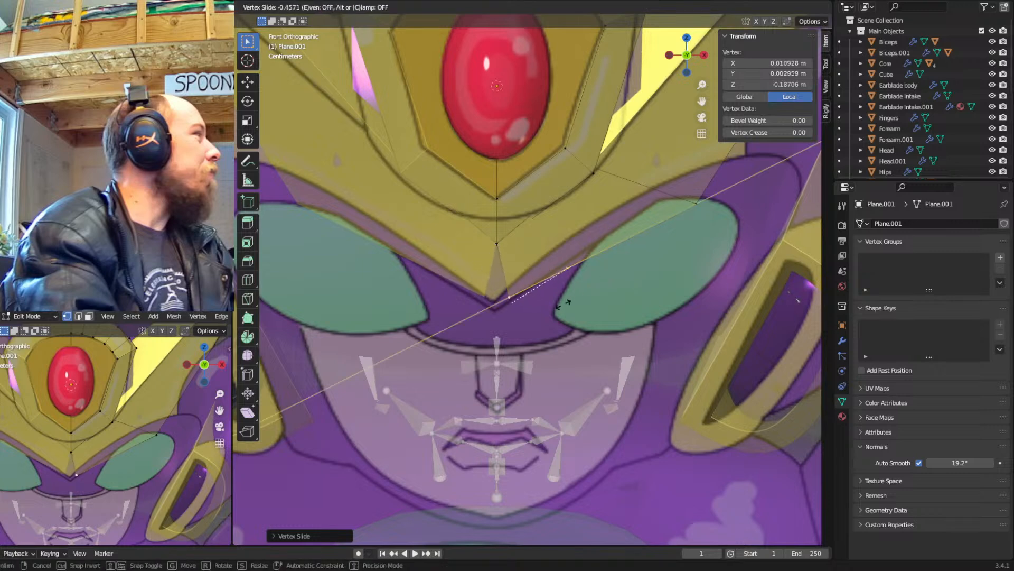
left_click(536, 328)
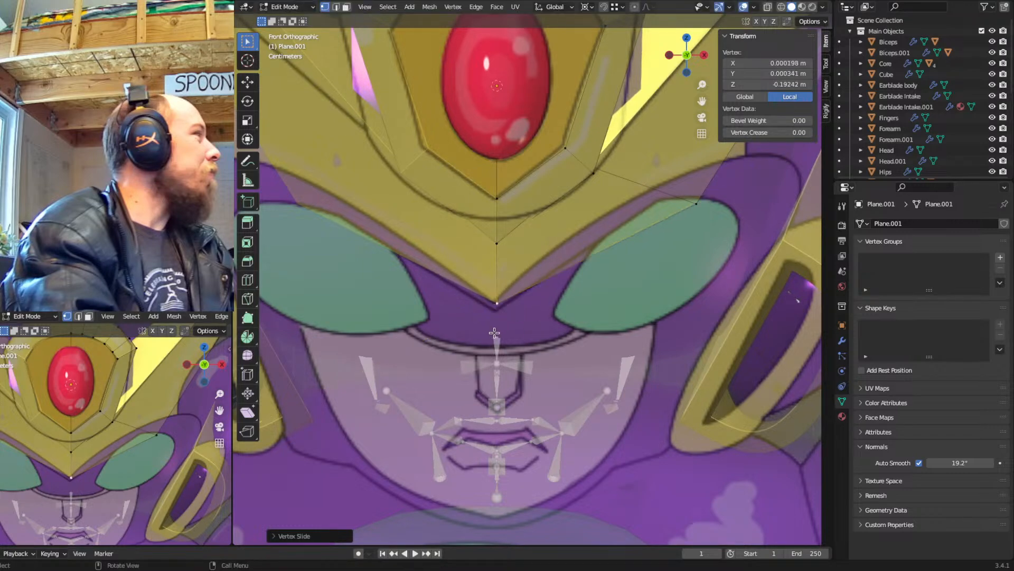
scroll(489, 345, "up", 6)
middle_click_drag(475, 368, 532, 324, "shift")
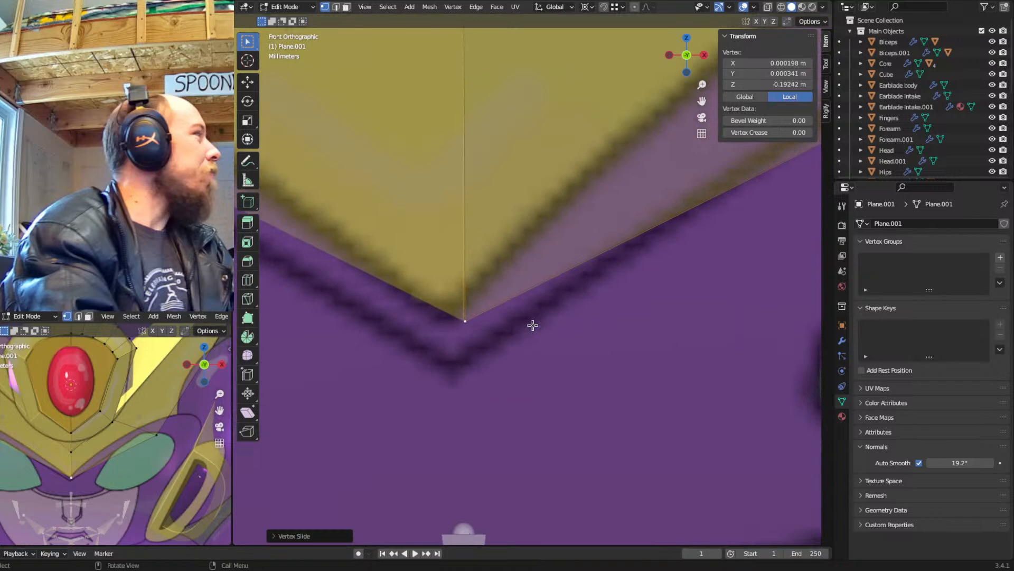
key("shift+v")
key("c")
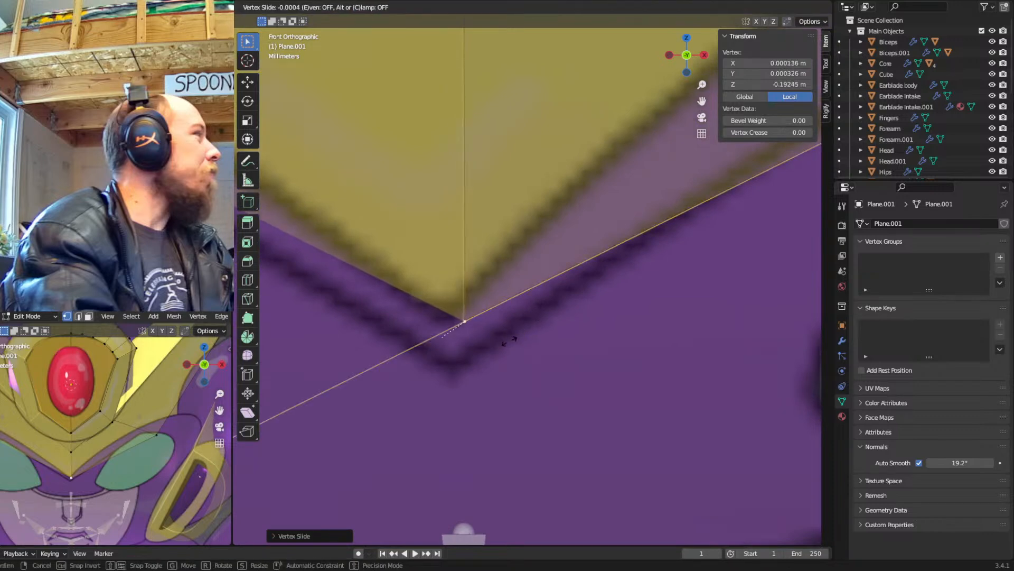
left_click(494, 349)
scroll(507, 332, "down", 6)
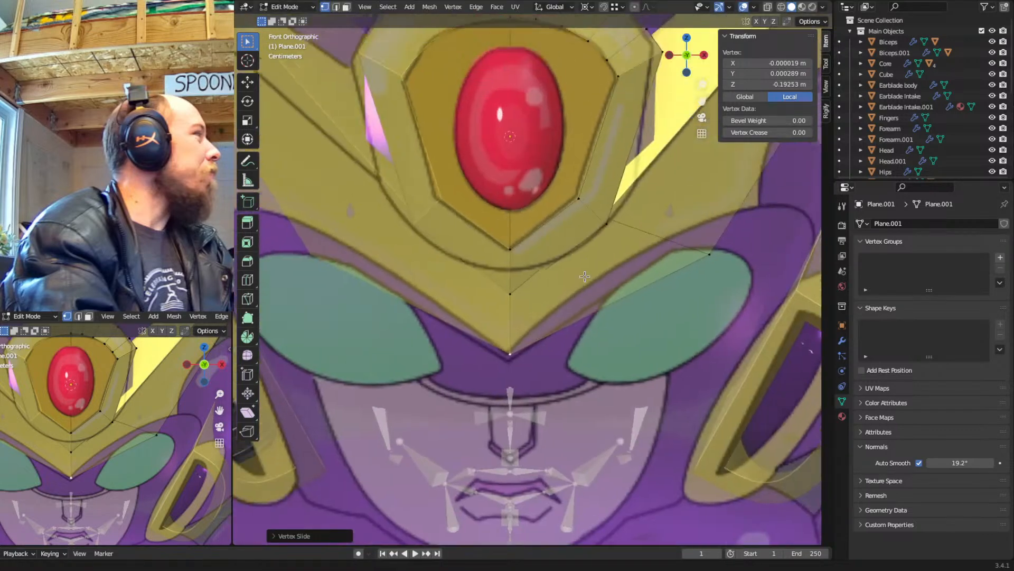
Slide the antenna's outer base vertex above the eye up along its long edge to about X 0.190 m, Z -0.084 m
scroll(591, 290, "down", 4)
key("Tab")
middle_click_drag(591, 290, 511, 290)
key("KP_1")
scroll(630, 290, "up", 6)
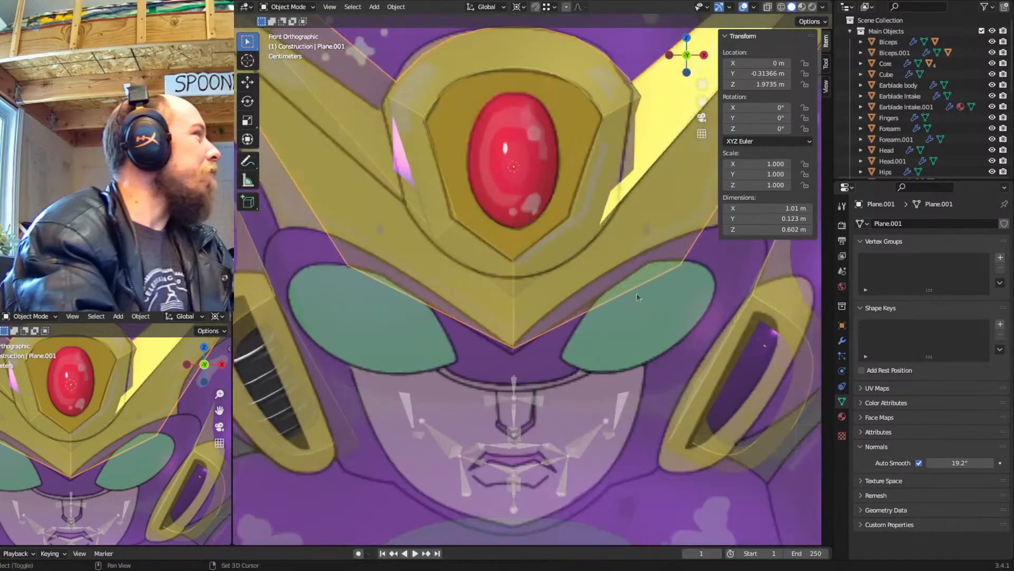
scroll(584, 274, "down", 4)
key("Tab")
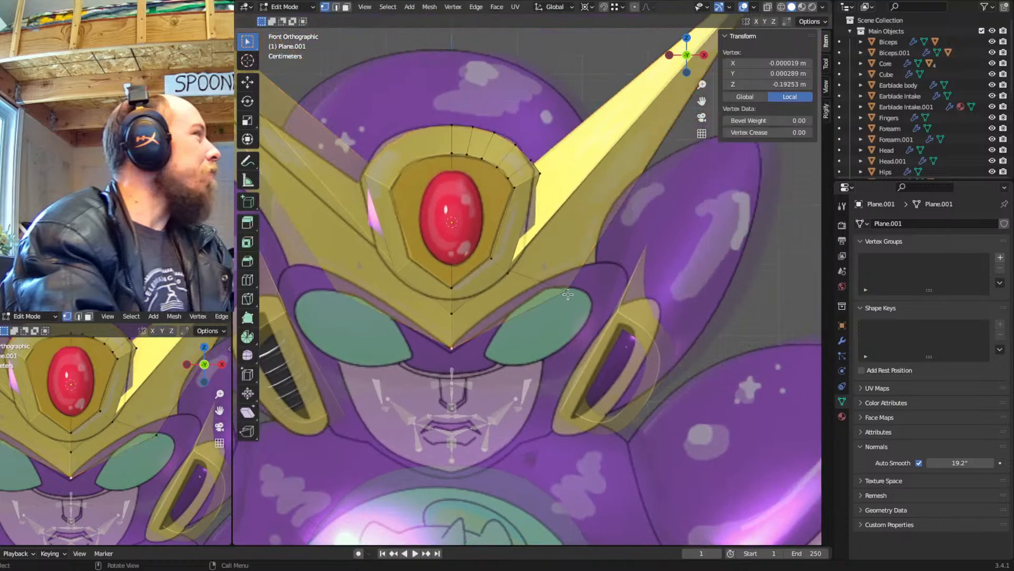
key("shift+v")
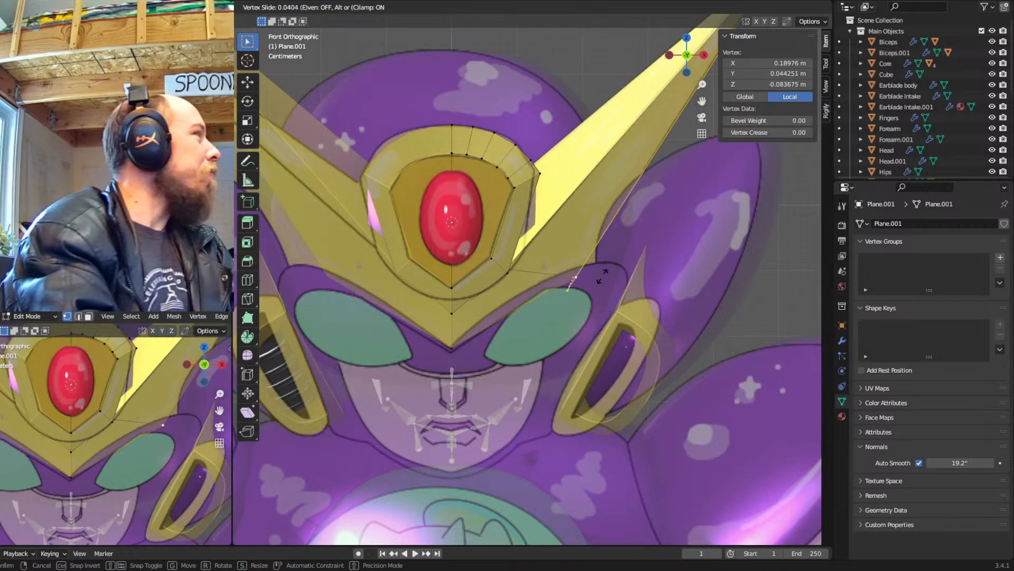
left_click(603, 276)
key("shift+v")
key("c")
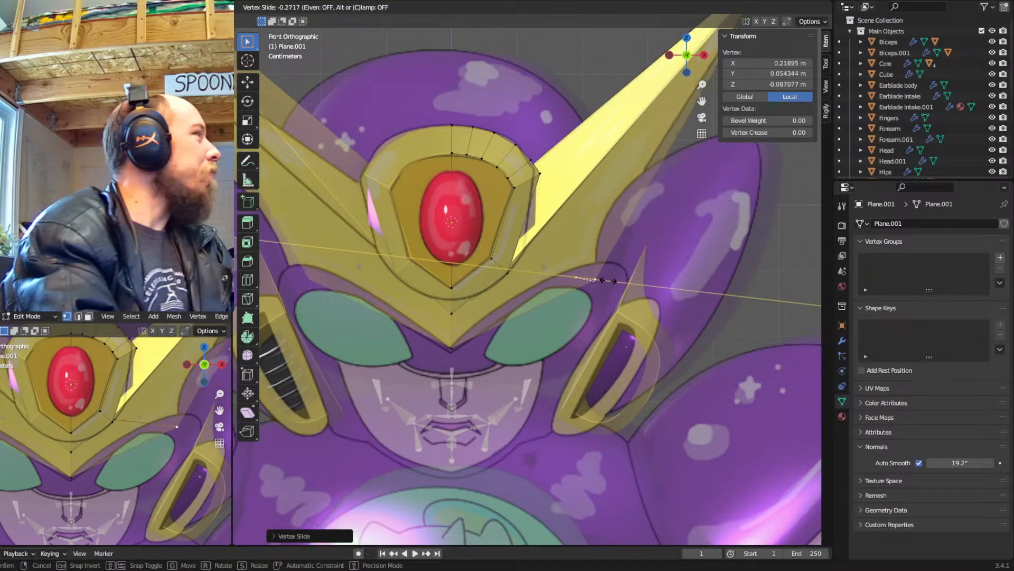
left_click(592, 280)
Scale the whole linked antenna mesh along Y and move it along Y to a median of about 0.016 m
middle_click_drag(600, 248, 545, 331, "shift")
middle_click_drag(599, 292, 553, 393)
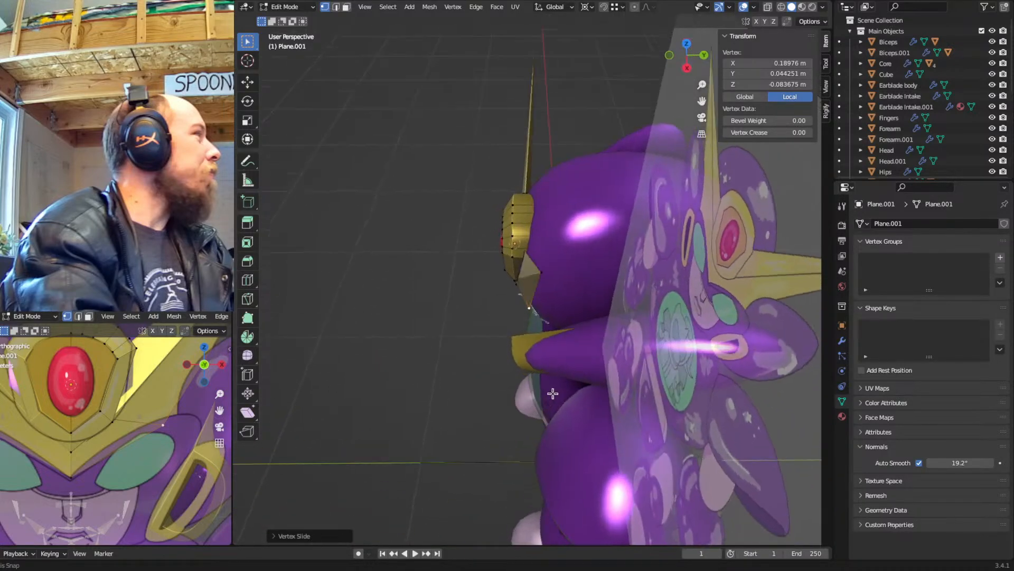
middle_click_drag(543, 300, 607, 271)
left_click(568, 287)
key("ctrl+l")
key("s")
key("x")
key("y")
left_click(613, 273)
key("g")
key("y")
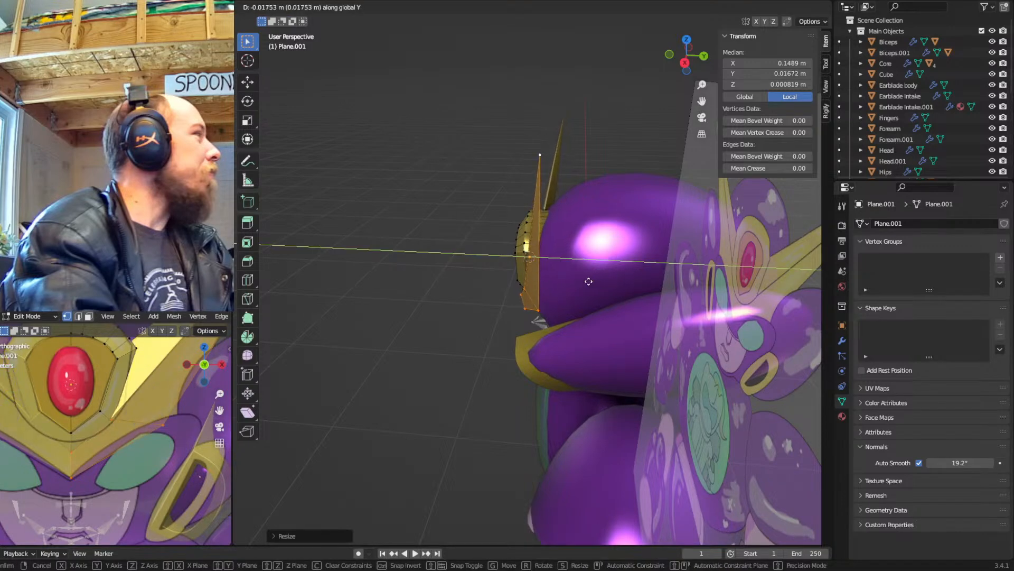
left_click(555, 283)
Fill a triangular face between the antenna's three inner vertices, from the side of the gem surround to the centreline vertex
mouse_move(555, 283)
middle_mouse_down()
mouse_move(544, 362)
mouse_move(561, 332)
mouse_move(611, 299)
mouse_move(566, 354)
mouse_move(638, 300)
mouse_move(681, 231)
mouse_move(666, 246)
middle_mouse_up()
key("shift+z")
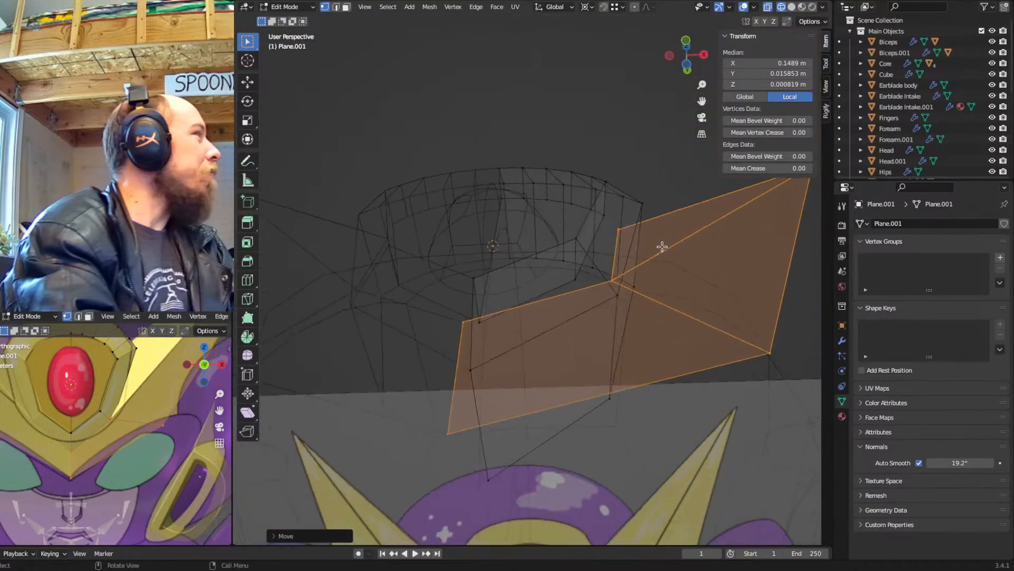
left_click(624, 226)
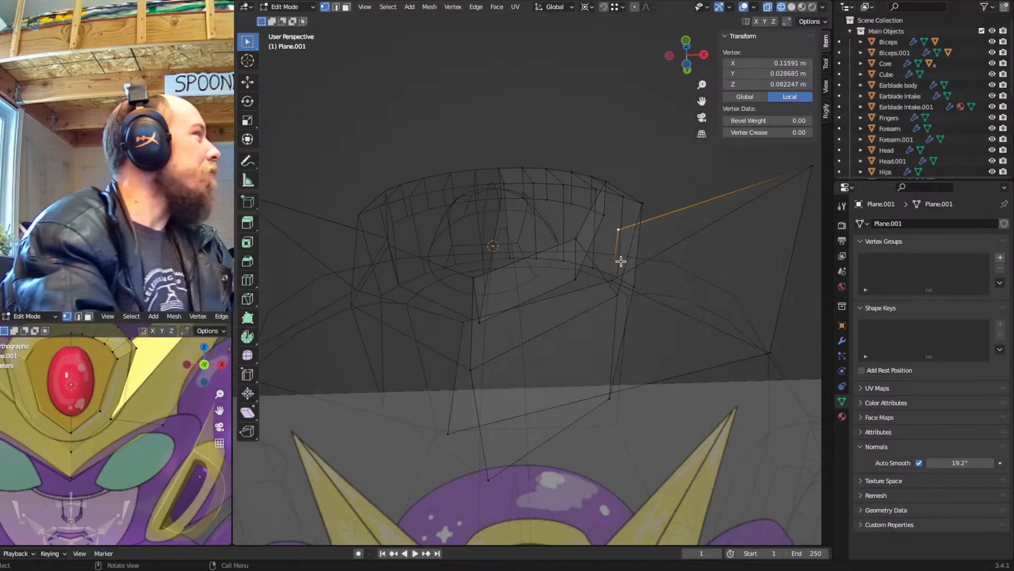
left_click(612, 279, "shift")
left_click(461, 323, "shift")
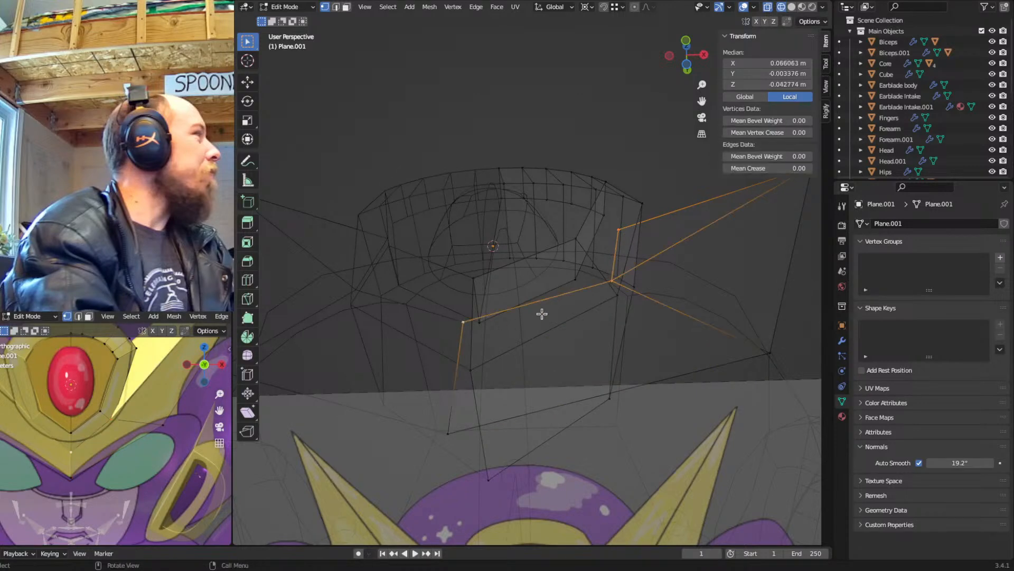
key("f")
Isolate the antenna mesh, knife-cut the new triangle from its outer corner to the middle of its long edge, and unhide the rest
key("k")
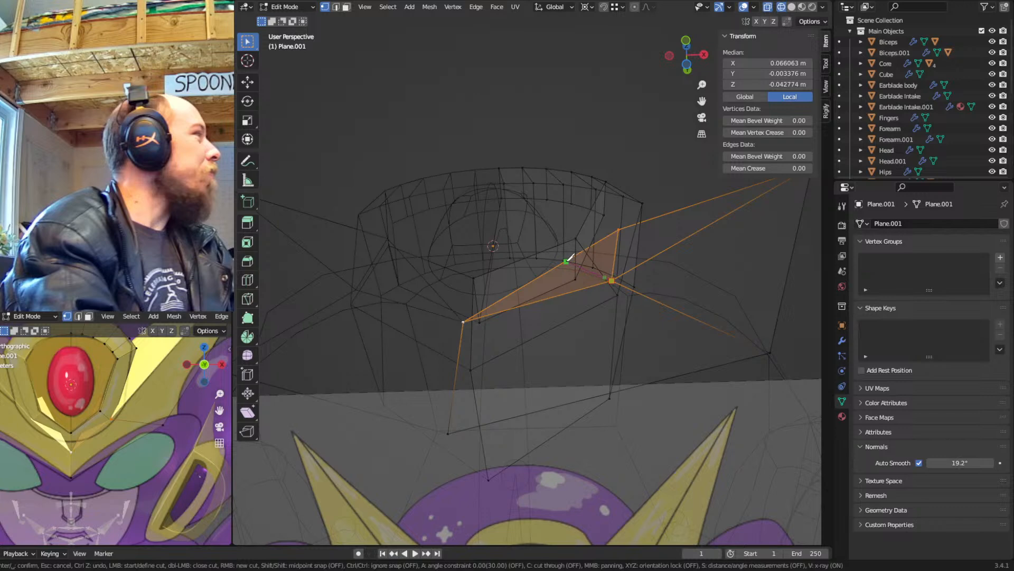
key("Escape")
key("ctrl+l")
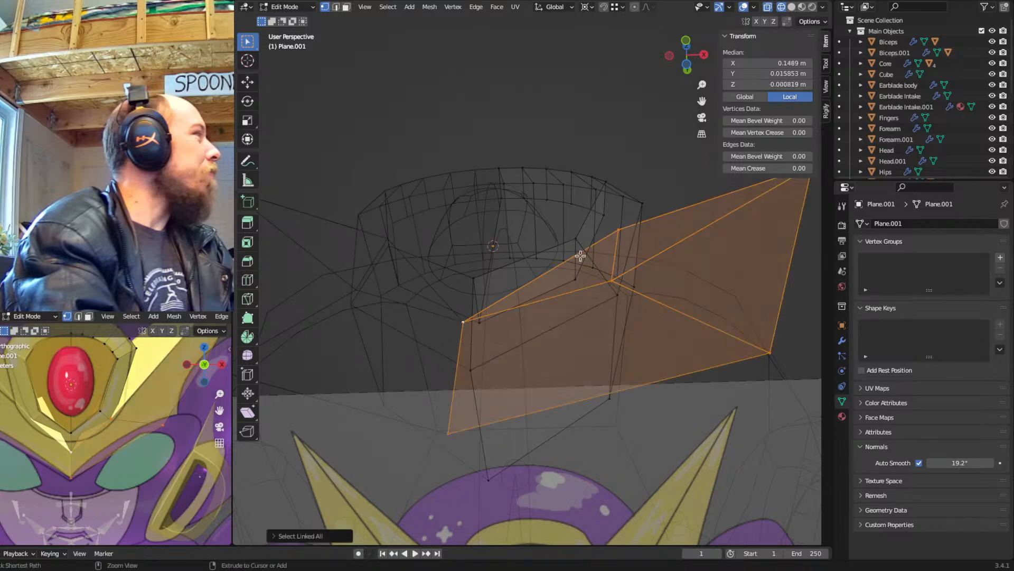
key("shift+h")
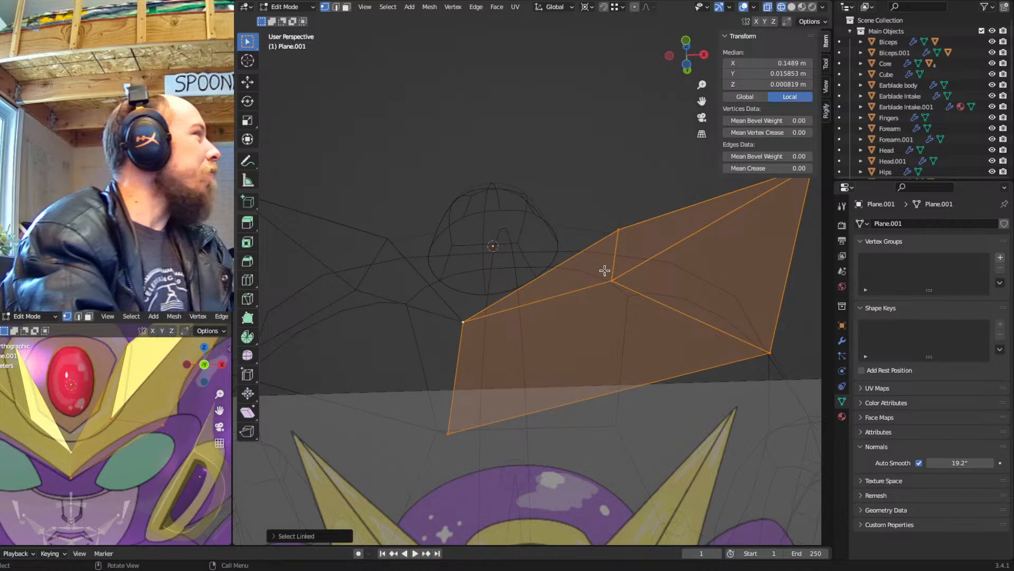
key("k")
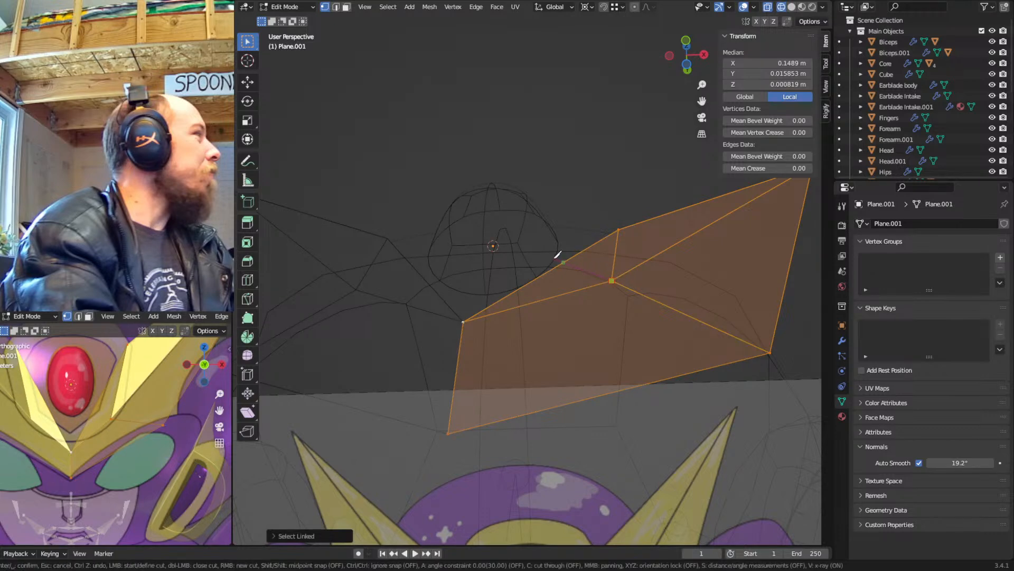
key("Return")
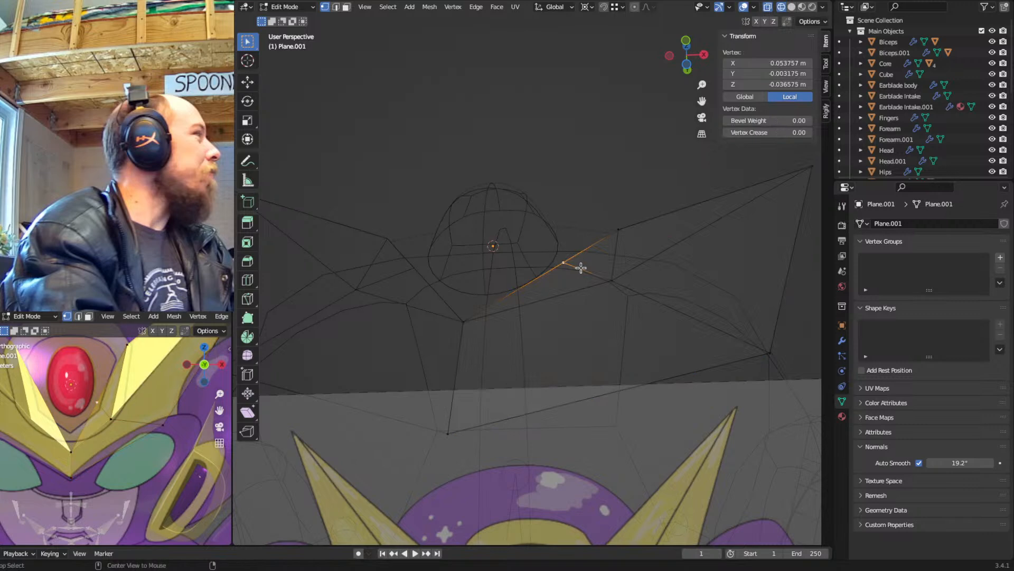
key("alt+h")
Slide the cut's new vertex inward and down to the centreline, at about Z -0.061 m
left_click(582, 261)
middle_click_drag(581, 261, 593, 293)
key("shift+v")
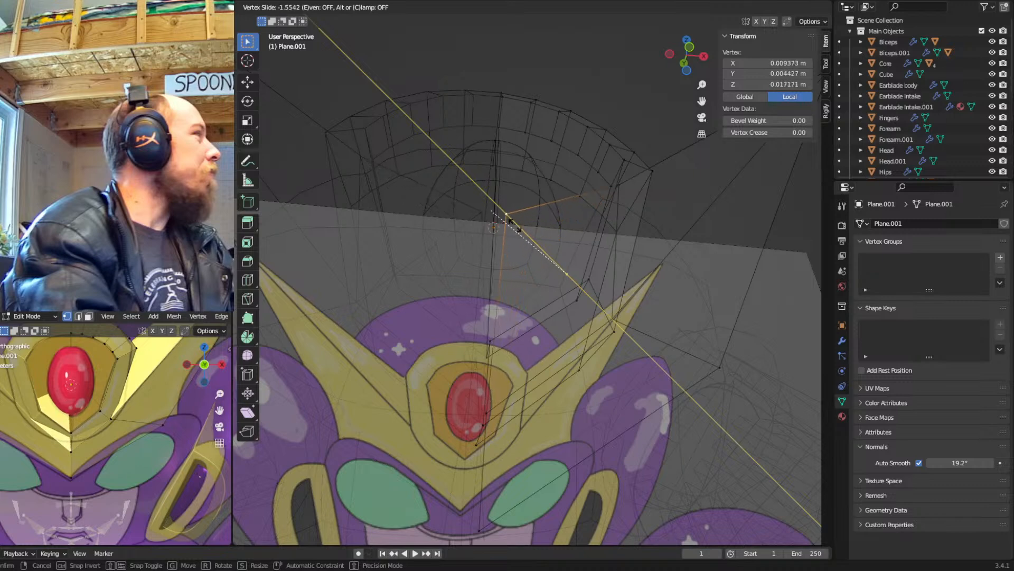
left_click(515, 225)
key("g")
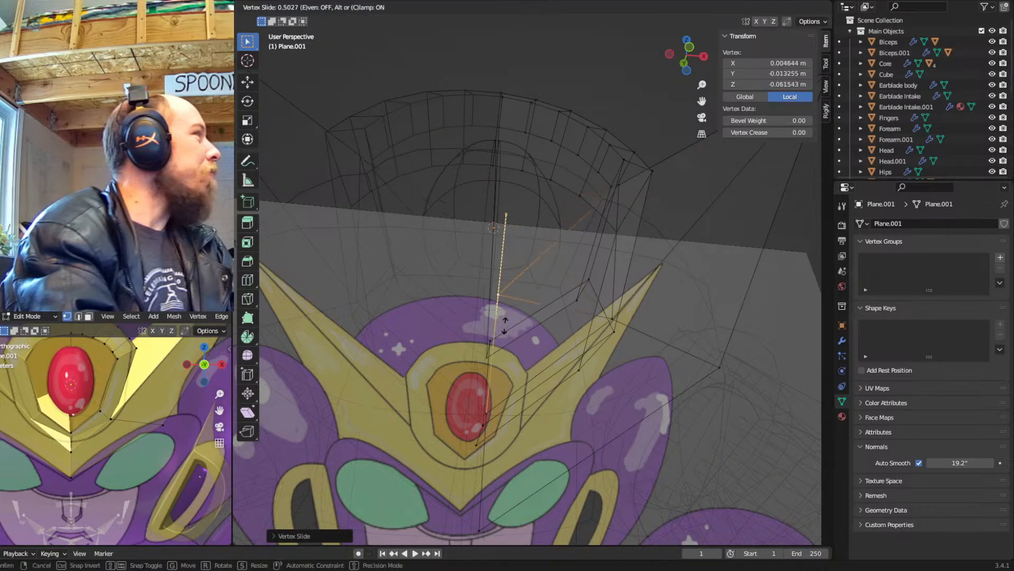
key("c")
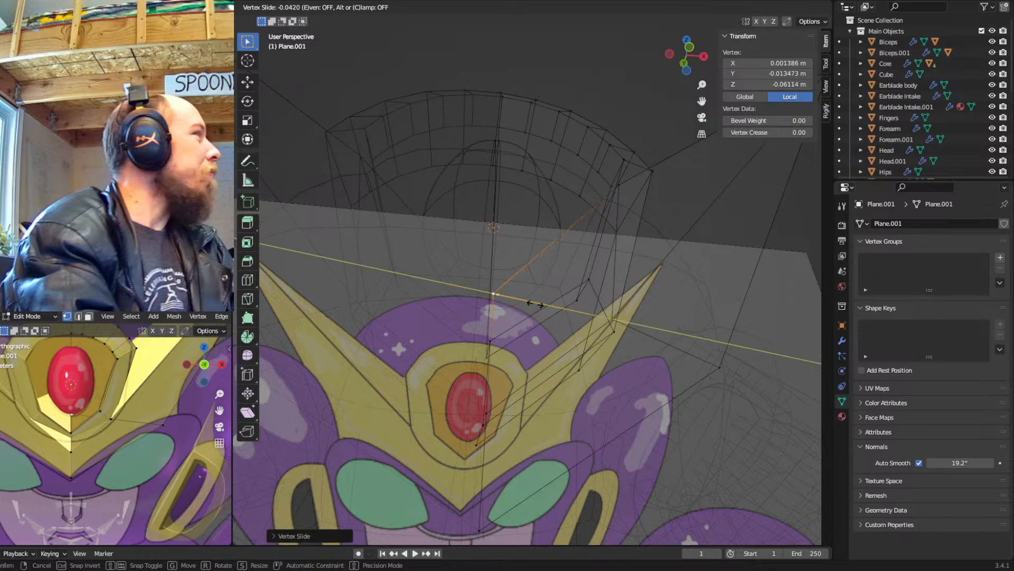
left_click(527, 304)
key("KP_1")
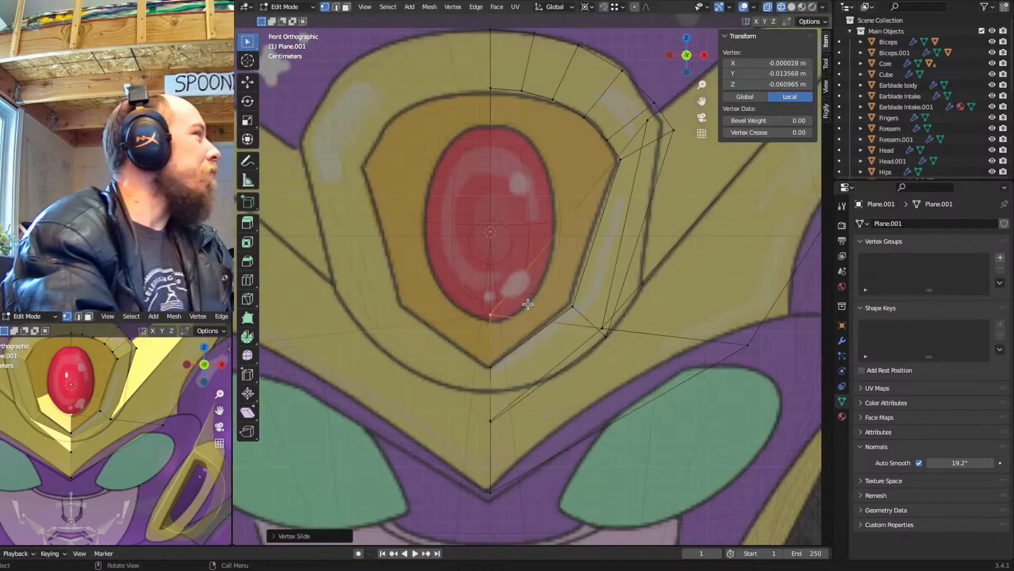
scroll(528, 304, "up", 4)
middle_click_drag(528, 304, 633, 142, "shift")
scroll(605, 197, "up", 5)
scroll(604, 197, "down", 13)
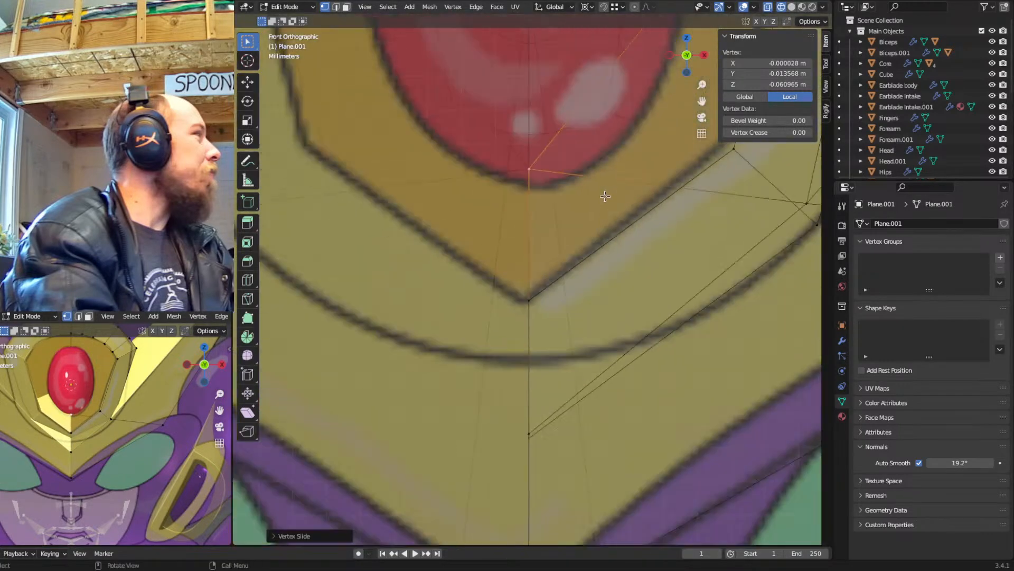
Compare the slid vertex with the helmet from the side and undo its slides
key("shift+z")
mouse_move(594, 254)
middle_mouse_down("shift")
mouse_move(589, 271)
mouse_move(482, 294)
mouse_move(480, 279)
mouse_move(447, 279)
mouse_move(562, 312)
mouse_move(566, 331)
mouse_move(550, 333)
mouse_move(585, 299)
mouse_move(581, 283)
mouse_move(563, 296)
middle_mouse_up("shift")
left_click(444, 279)
key("shift+z")
left_click(564, 298)
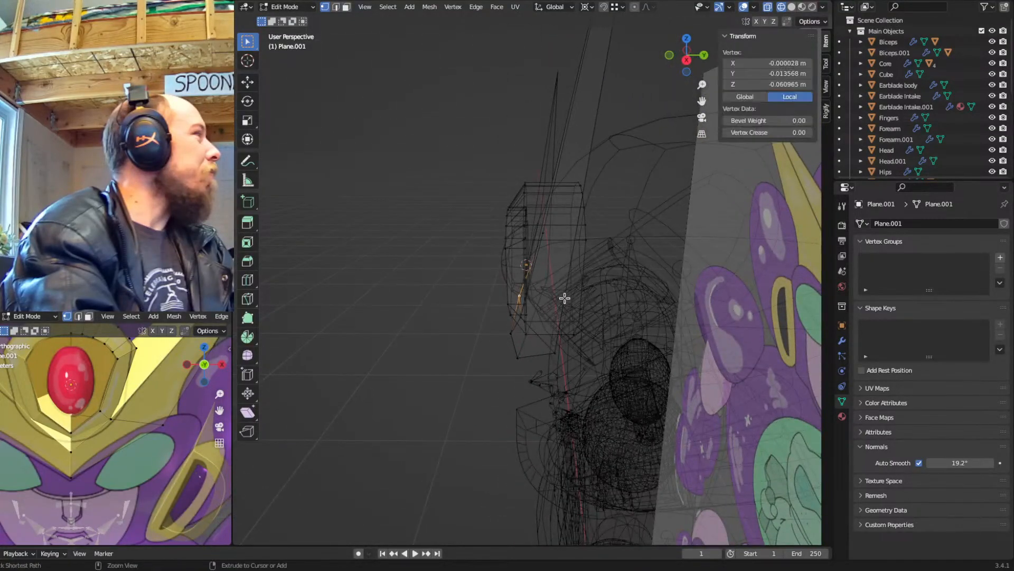
left_click(565, 298)
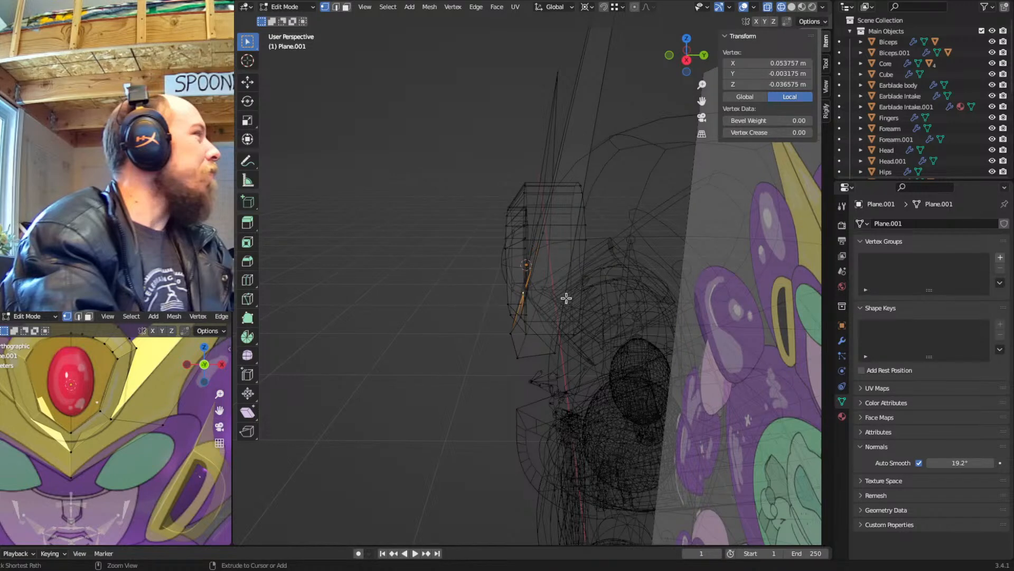
middle_click_drag(555, 293, 577, 311)
key("shift+v")
key("c")
left_click(522, 266)
Delete the cut's vertex together with the filled faces beside the gem surround
middle_click_drag(522, 265, 566, 319)
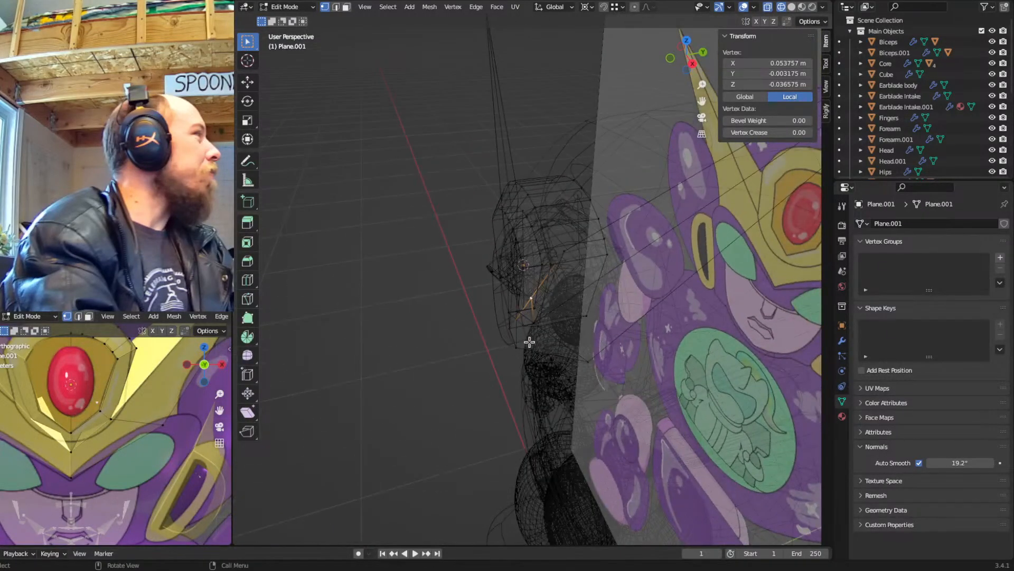
middle_click_drag(528, 337, 530, 309)
key("x")
left_click(602, 248)
Extrude the upper centreline vertex below the gem surround back into the helmet in side view, to about Y 0.009 m, Z -0.097 m
scroll(560, 295, "up", 3)
left_click(595, 292)
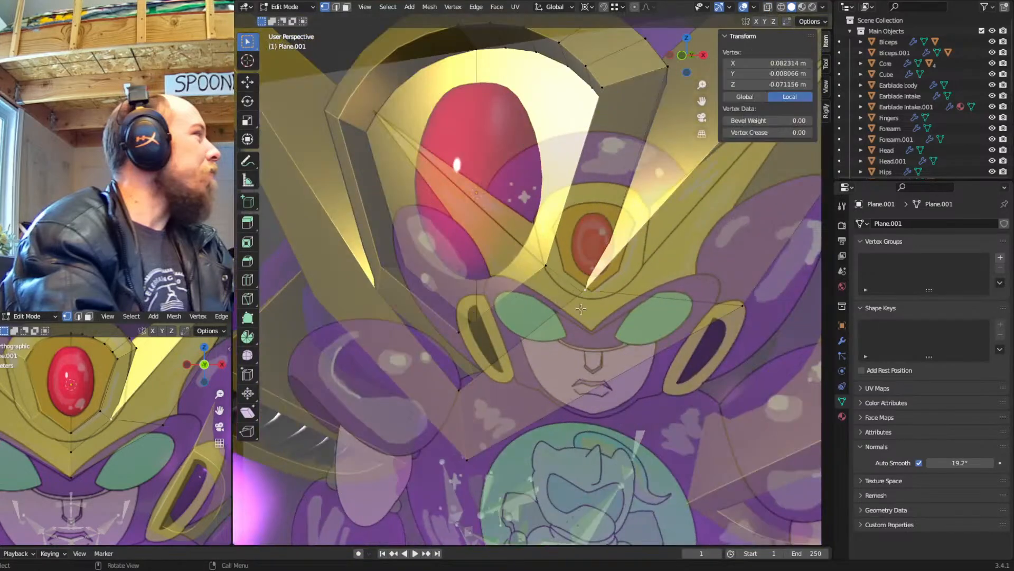
left_click(472, 394, "shift")
middle_click_drag(471, 394, 556, 342)
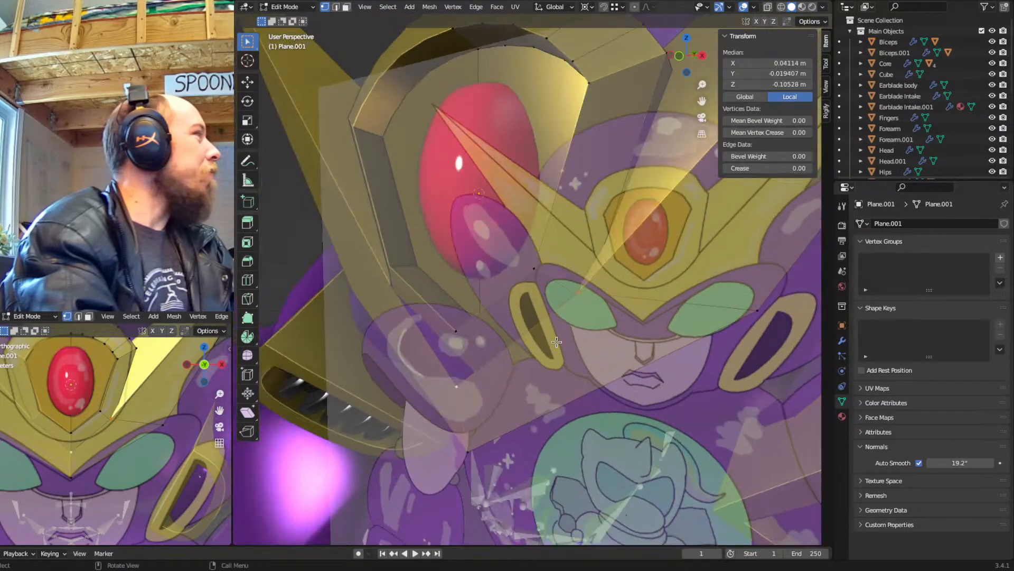
key("KP_1")
key("KP_3")
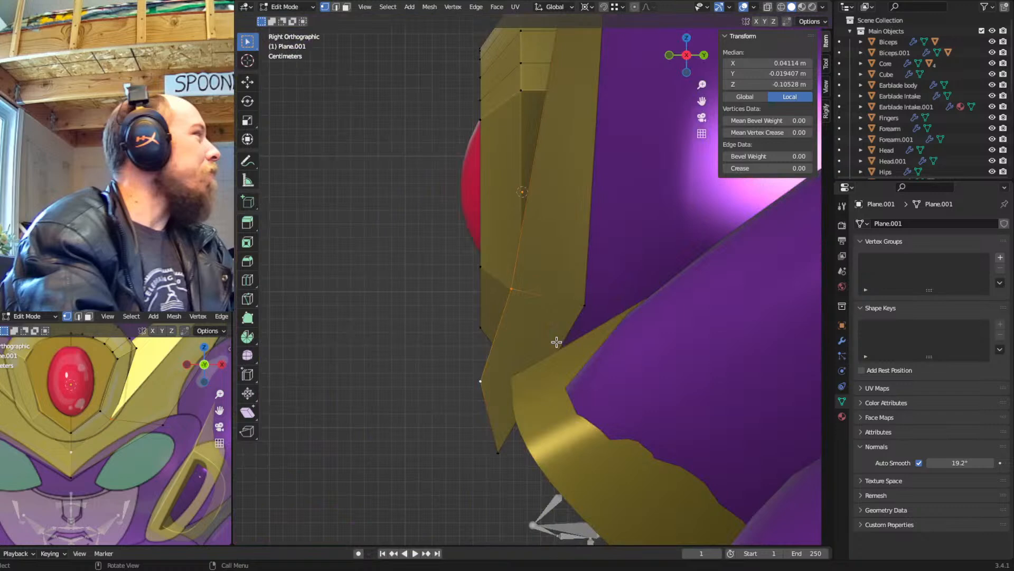
key("shift+z")
middle_click_drag(555, 344, 522, 368)
left_click(473, 375)
key("KP_1")
key("KP_3")
key("g")
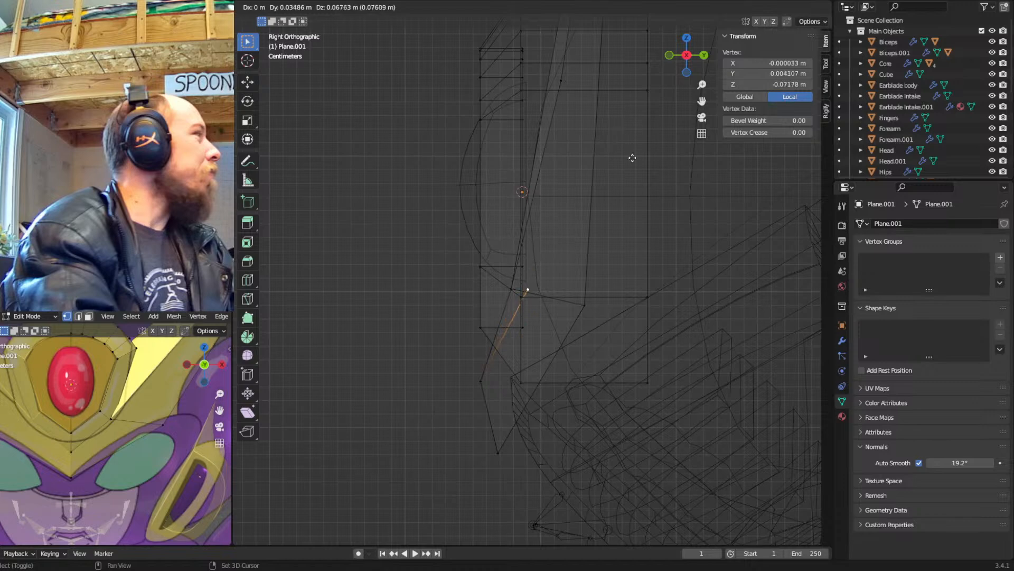
left_click(693, 470)
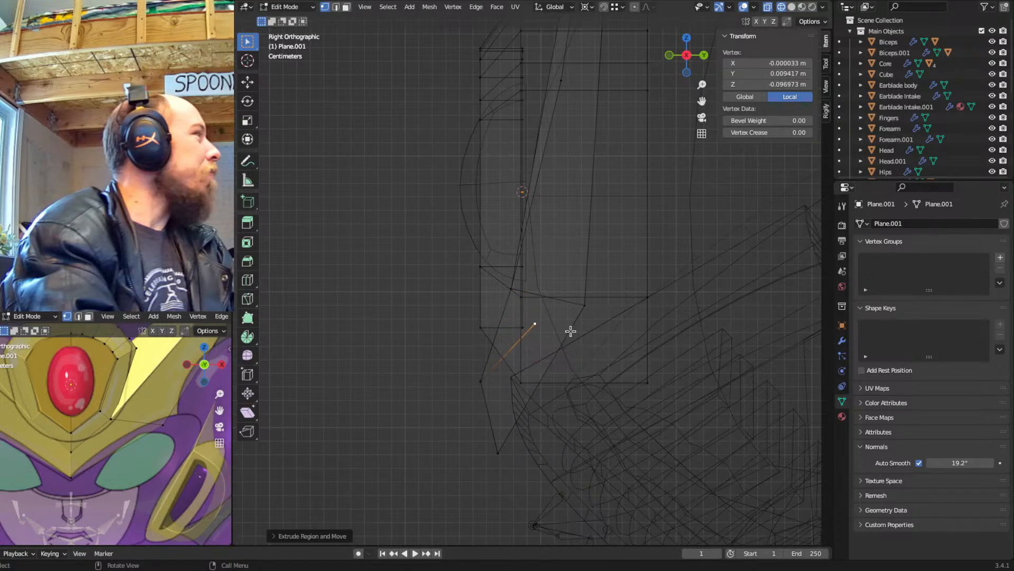
Move the extruded vertex down behind the crest's lower point and fill the faces joining it to the crest's edge vertices
key("g")
left_click(511, 423)
middle_click_drag(511, 422, 583, 272)
left_click(586, 277, "shift")
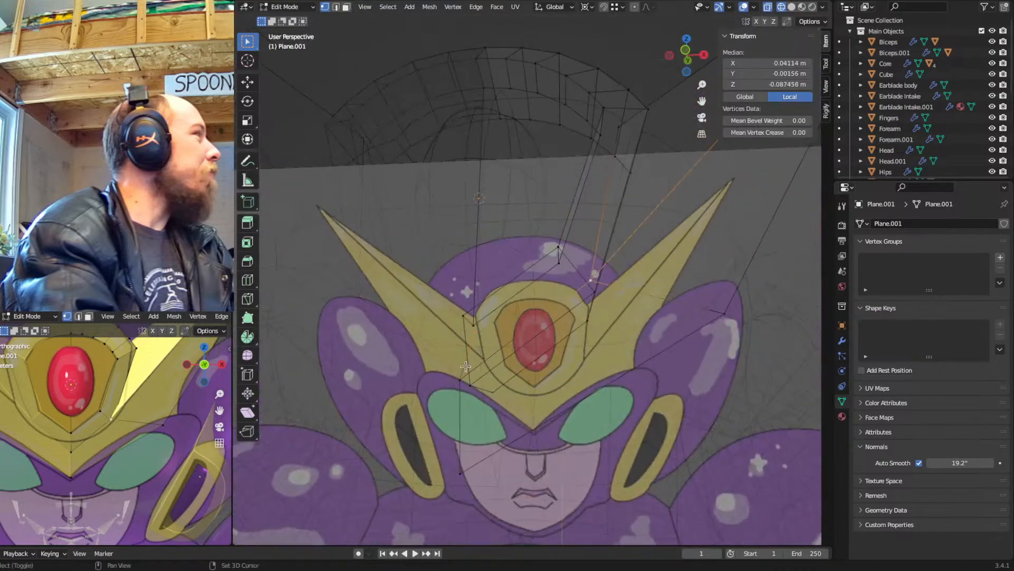
left_click(455, 378, "shift")
key("f")
key("shift+z")
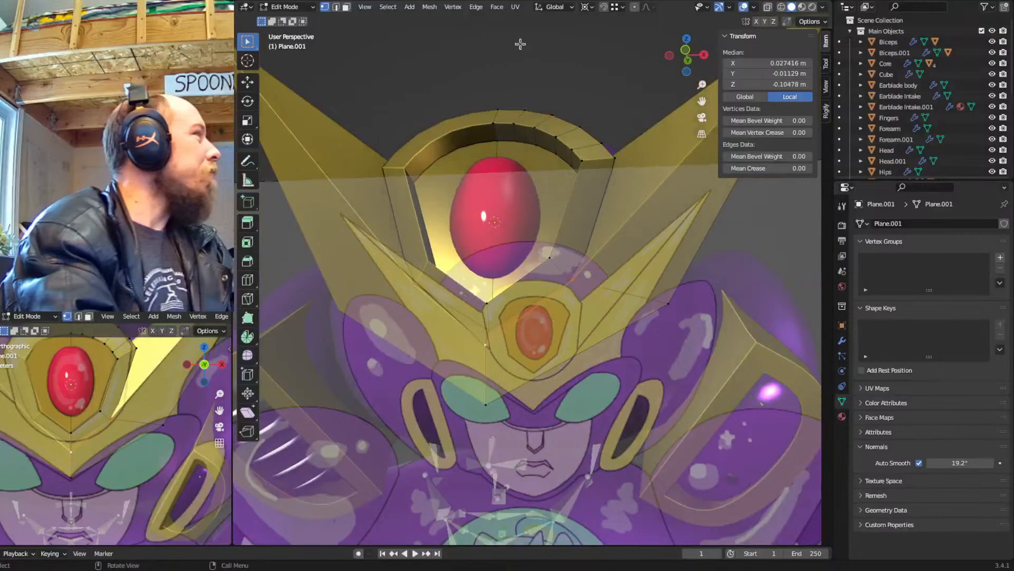
key("Tab")
middle_click_drag(578, 150, 572, 164)
key("1")
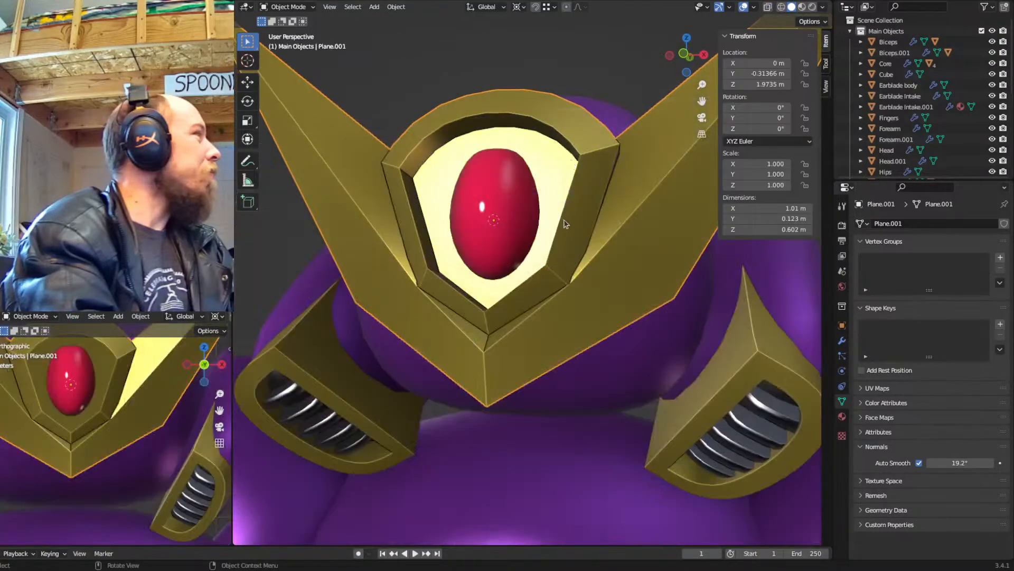
Snap the 3D cursor to the crest vertex where the antenna meets the lower corner of the gem surround
middle_click_drag(565, 224, 581, 246)
middle_click_drag(516, 255, 493, 392)
scroll(516, 290, "down", 3)
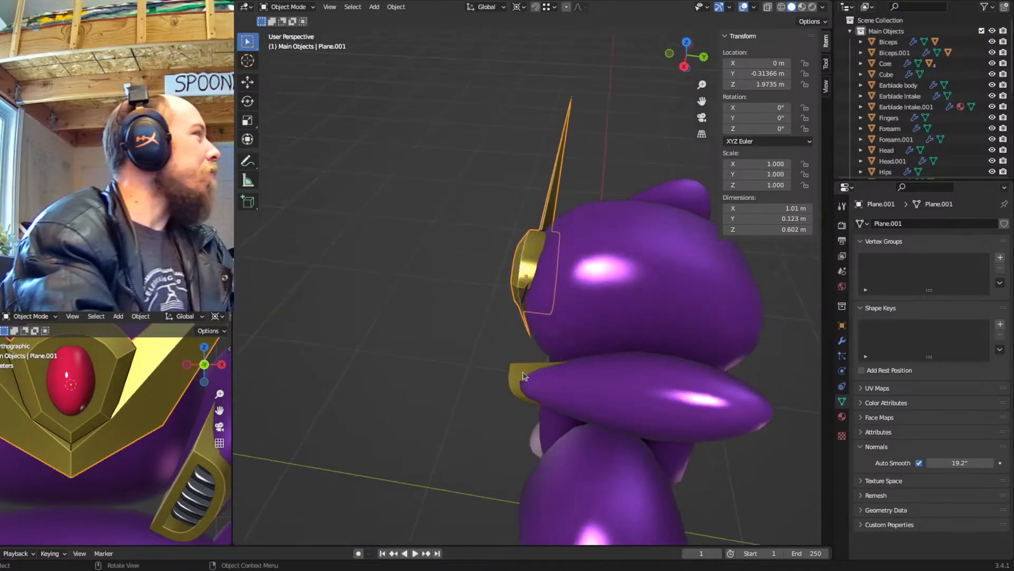
key("Tab")
middle_click_drag(539, 351, 632, 272)
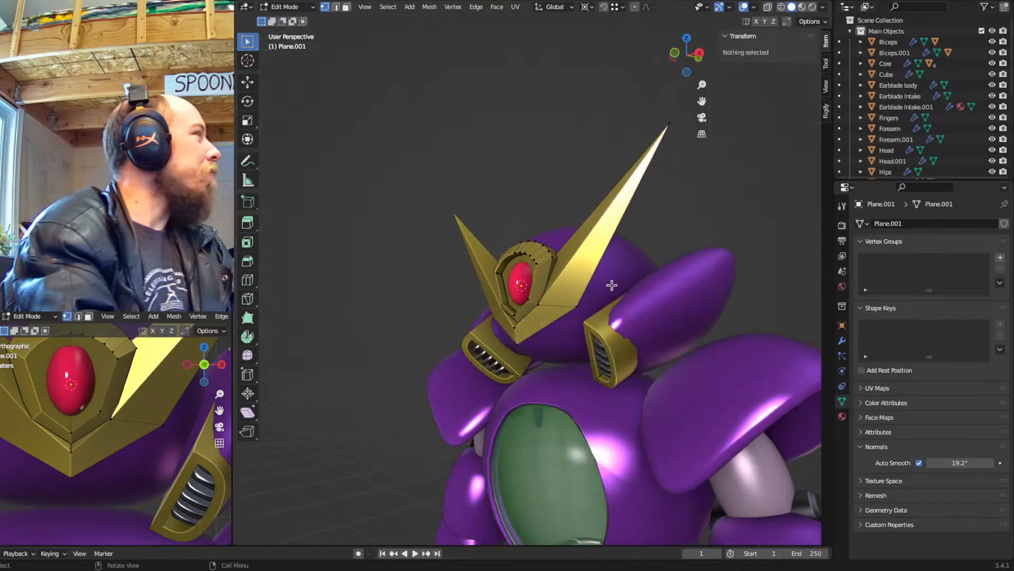
left_click(550, 305)
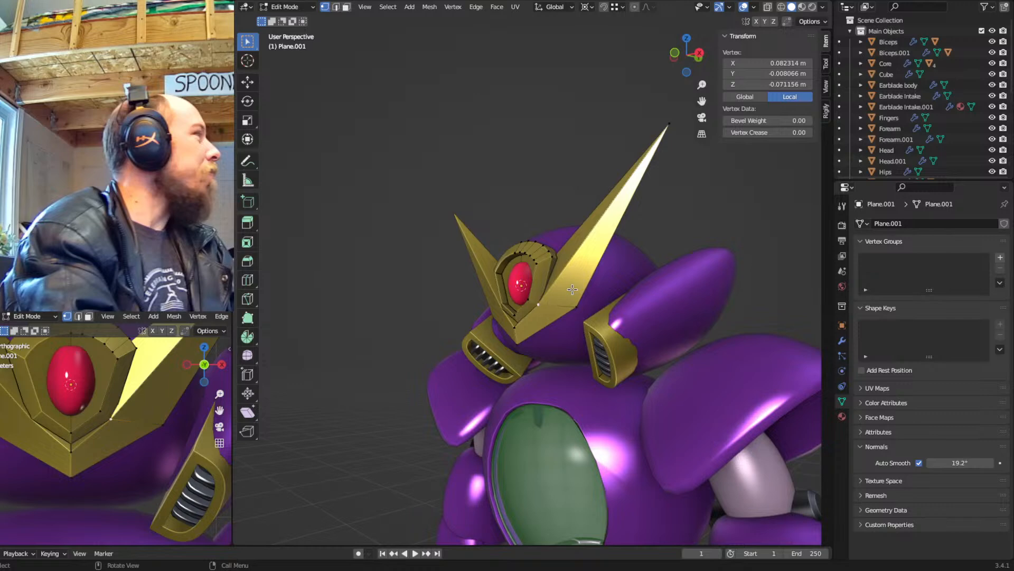
key("shift+s")
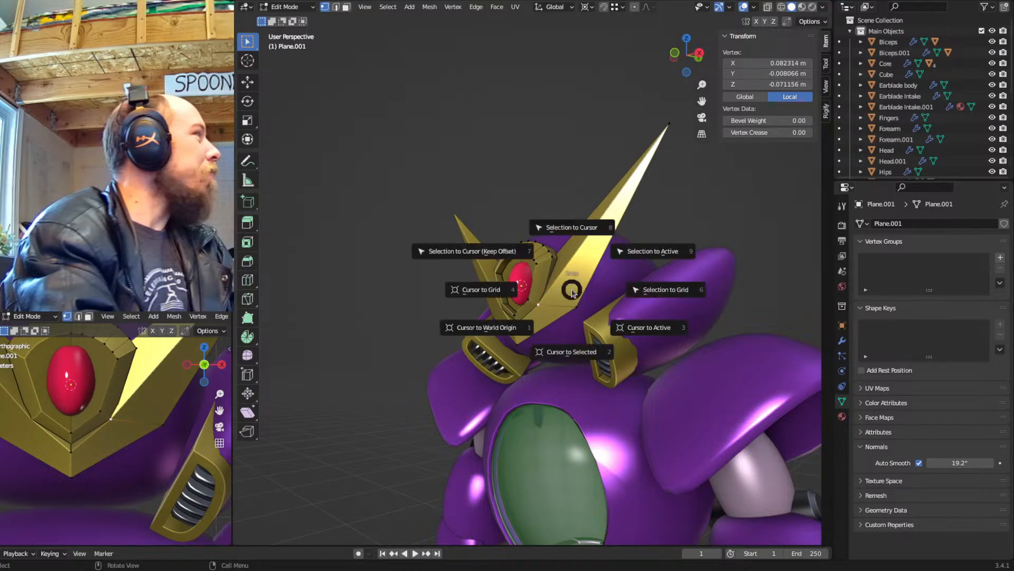
key("2")
Select the antenna with its adjoining faces and scale it along Y about the 3D cursor, making the crest about 0.127 m deep
left_click(572, 305)
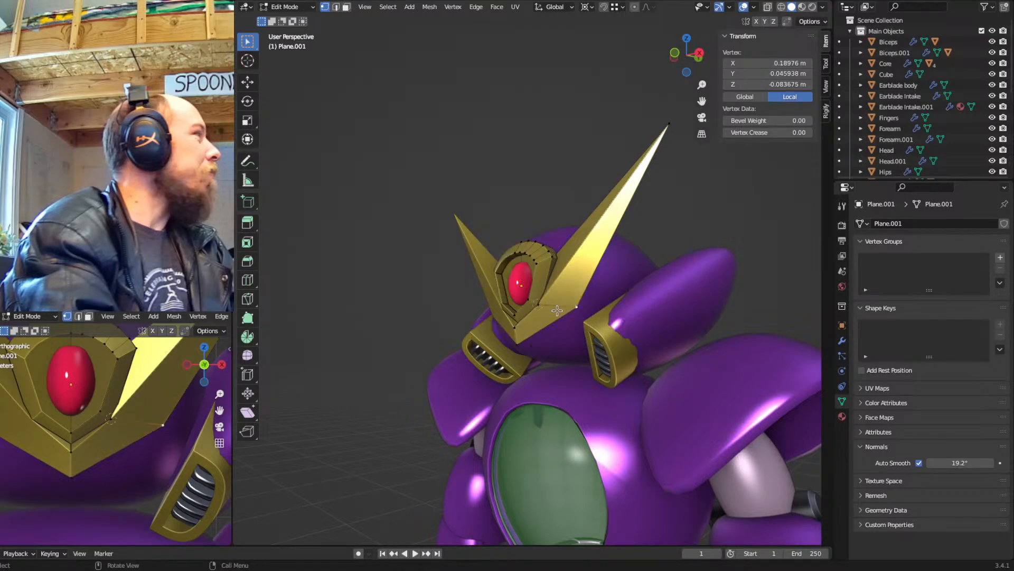
key("ctrl+KP_Add")
key("shift+z")
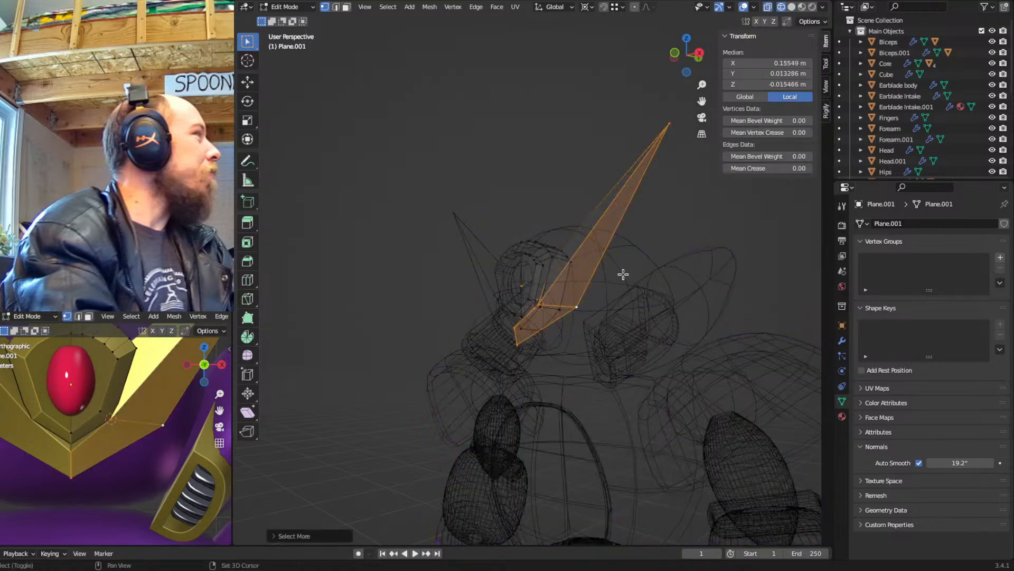
key("shift+z")
middle_click_drag(648, 252, 655, 286)
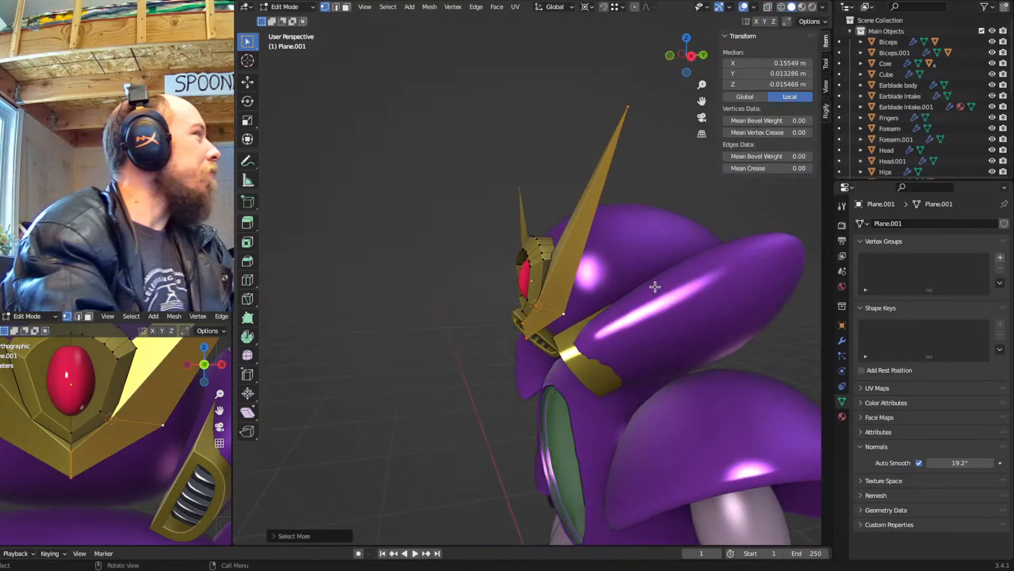
key("s")
key("y")
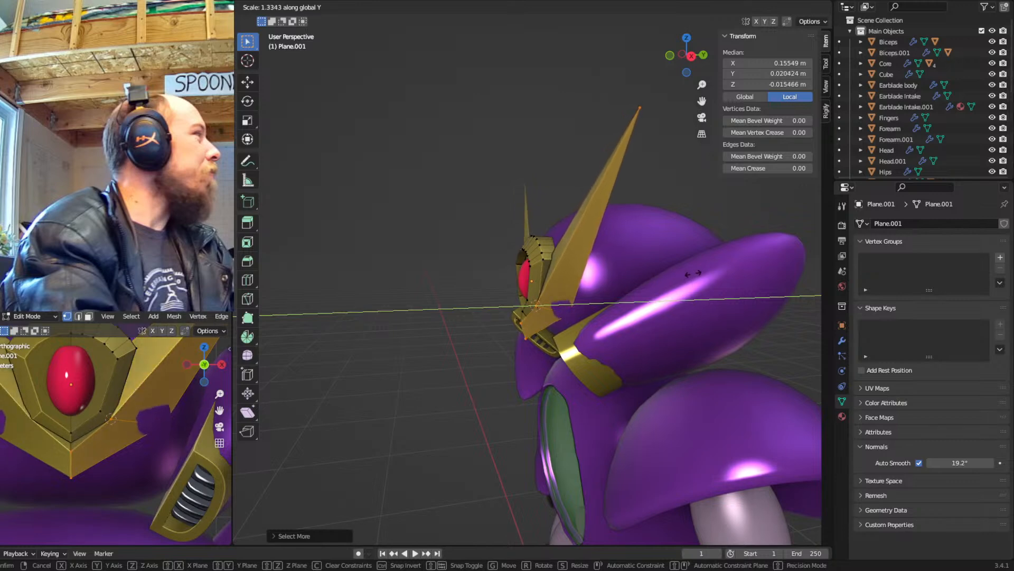
left_click(673, 275)
middle_click_drag(623, 294, 605, 270)
key("Tab")
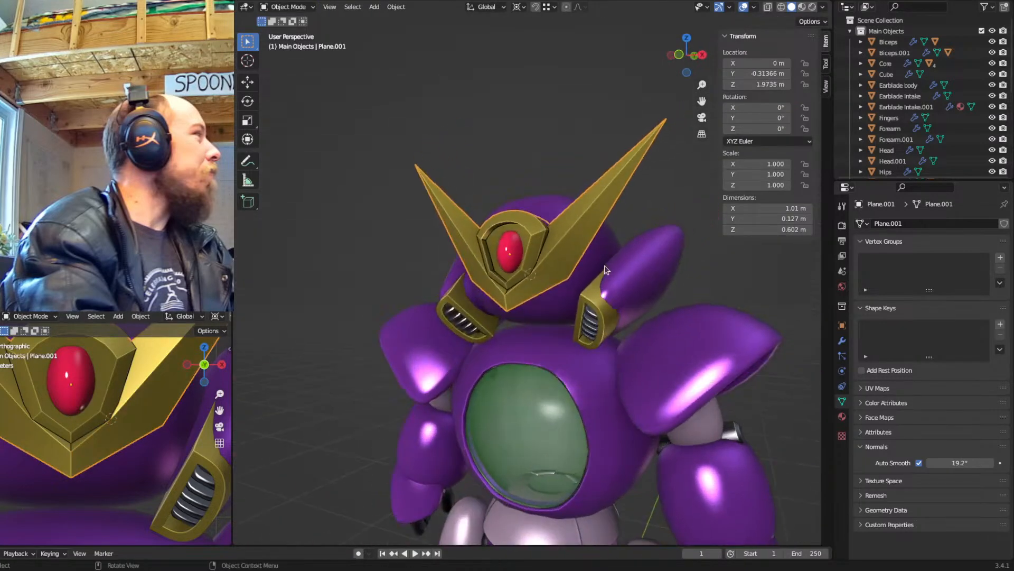
Duplicate the vertex beside the gem surround backward along Y into the helmet, to about Y 0.140 m
scroll(572, 313, "up", 3)
mouse_move(571, 315)
middle_mouse_down()
mouse_move(520, 315)
mouse_move(623, 251)
mouse_move(528, 350)
mouse_move(525, 331)
mouse_move(550, 331)
mouse_move(530, 340)
middle_mouse_up()
key("Tab")
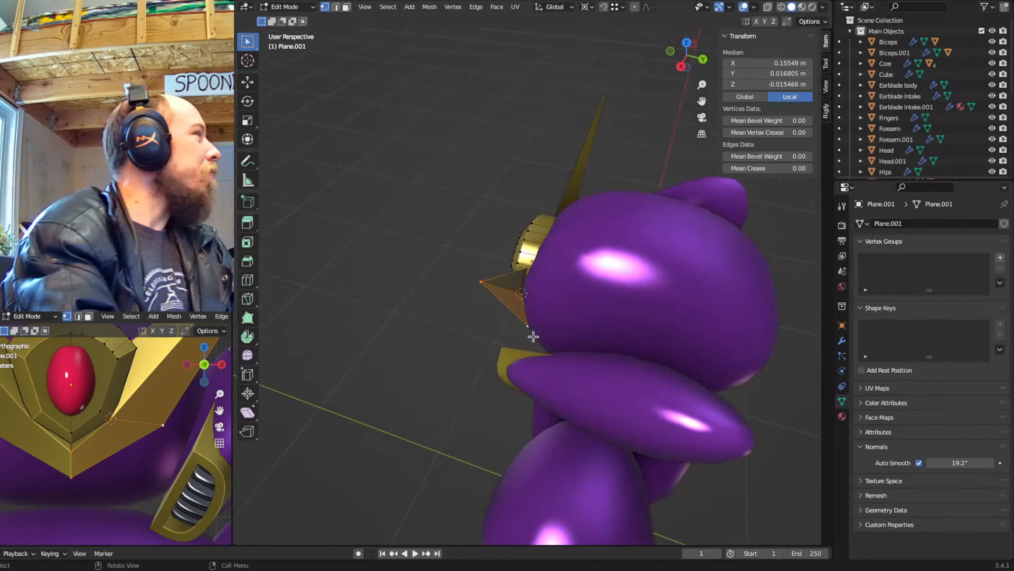
key("shift+z")
left_click(521, 305)
middle_click_drag(521, 304, 590, 299)
left_click(524, 293)
left_click(524, 293)
left_click(525, 296)
key("shift+d")
key("y")
left_click(590, 300)
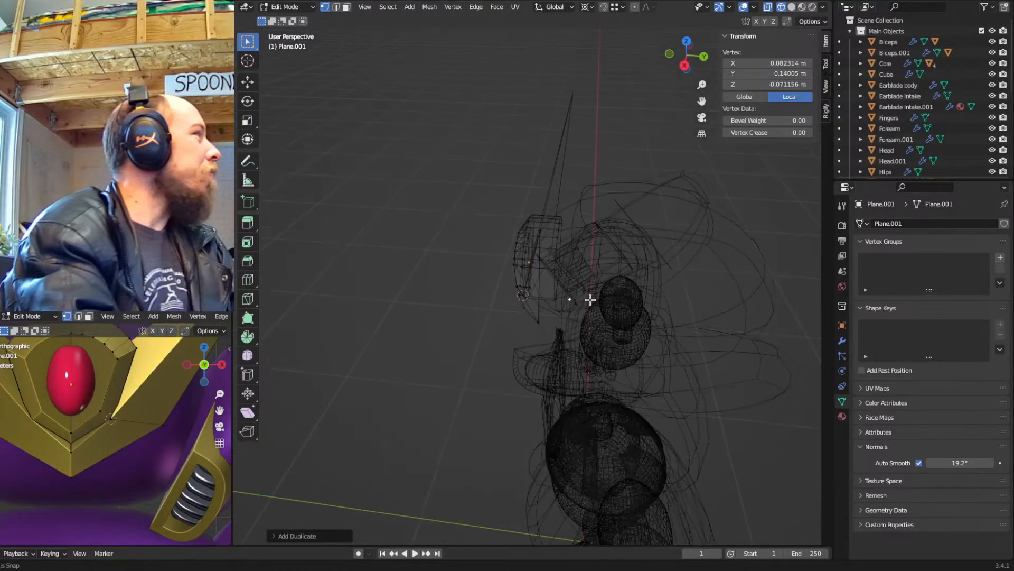
Shift the duplicated vertex along Y and adjust its depth inside the helmet, checking it against the solid view
key("g")
key("y")
left_click(605, 302)
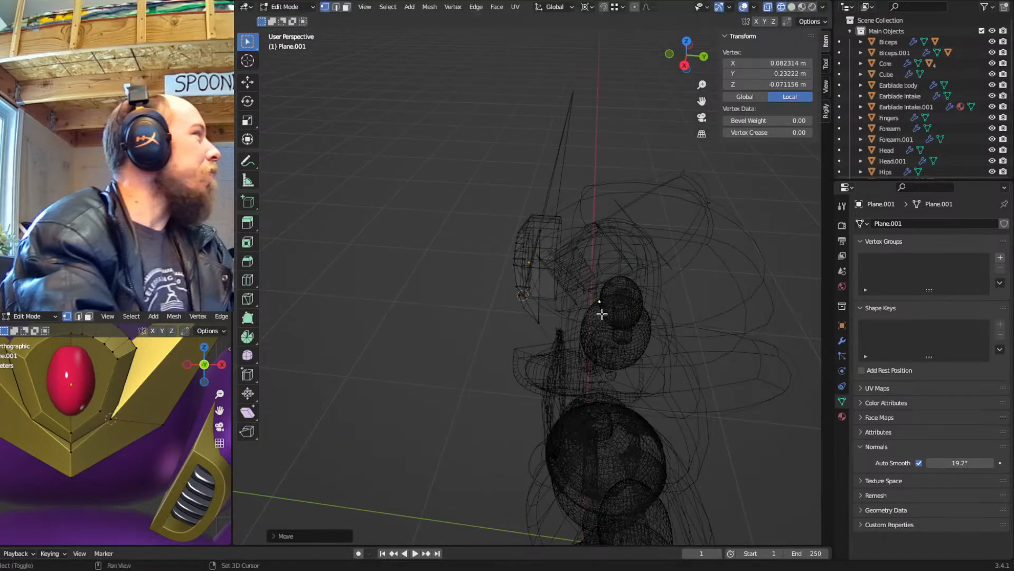
key("shift+z")
mouse_move(627, 327)
middle_mouse_down()
mouse_move(591, 356)
mouse_move(527, 355)
mouse_move(617, 343)
mouse_move(510, 358)
middle_mouse_up()
key("shift+z")
key("g")
key("y")
left_click(606, 344)
Fill the back faces of the antenna between its tip, outer base corner, inner edge and the duplicated vertex
left_click(390, 307, "shift")
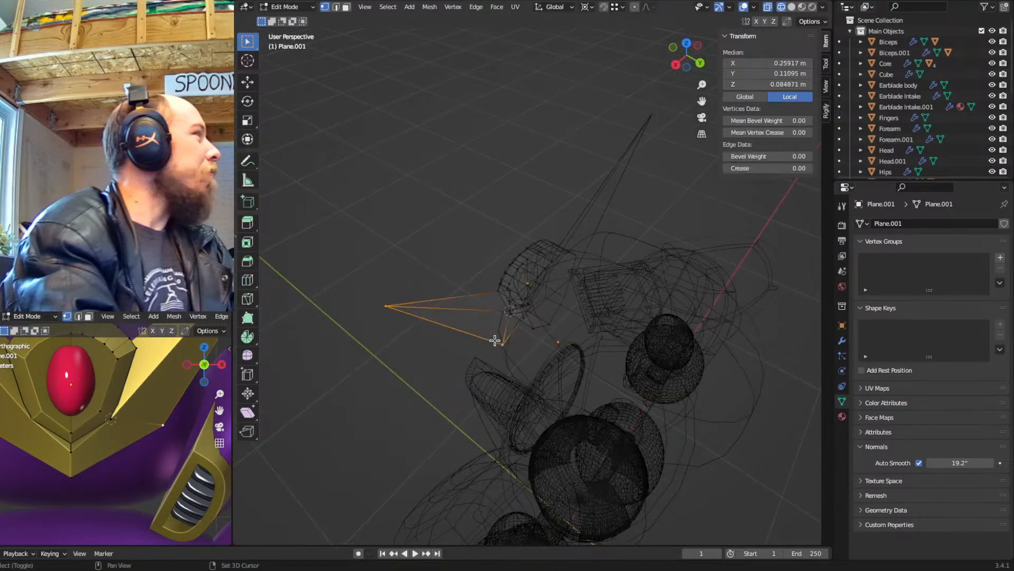
left_click(504, 341, "shift")
key("2")
left_click(458, 311)
left_click(458, 297, "shift")
key("f")
key("shift+z")
middle_click_drag(496, 325, 542, 328)
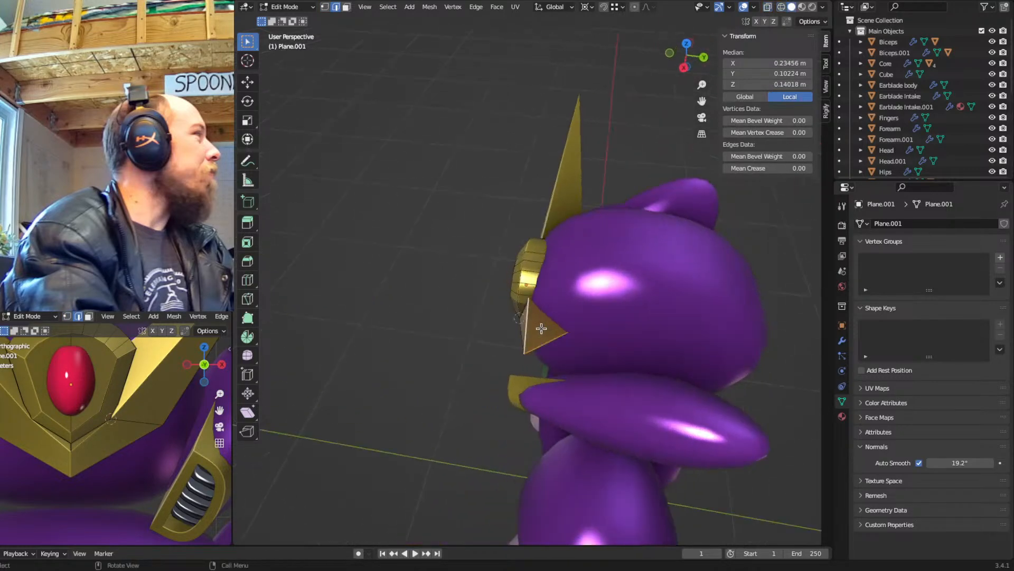
Inspect the closed crest and antennas in Object Mode from the side and the front
key("Tab")
left_click(422, 362)
middle_click_drag(480, 356, 530, 310)
scroll(510, 300, "down", 4)
scroll(535, 342, "up", 5)
key("KP_1")
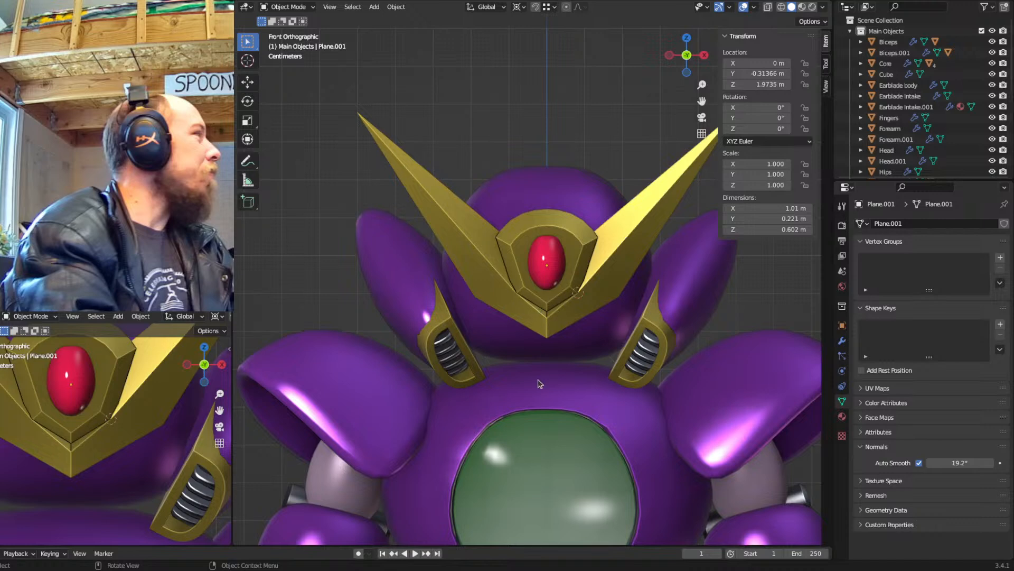
scroll(544, 349, "up", 2)
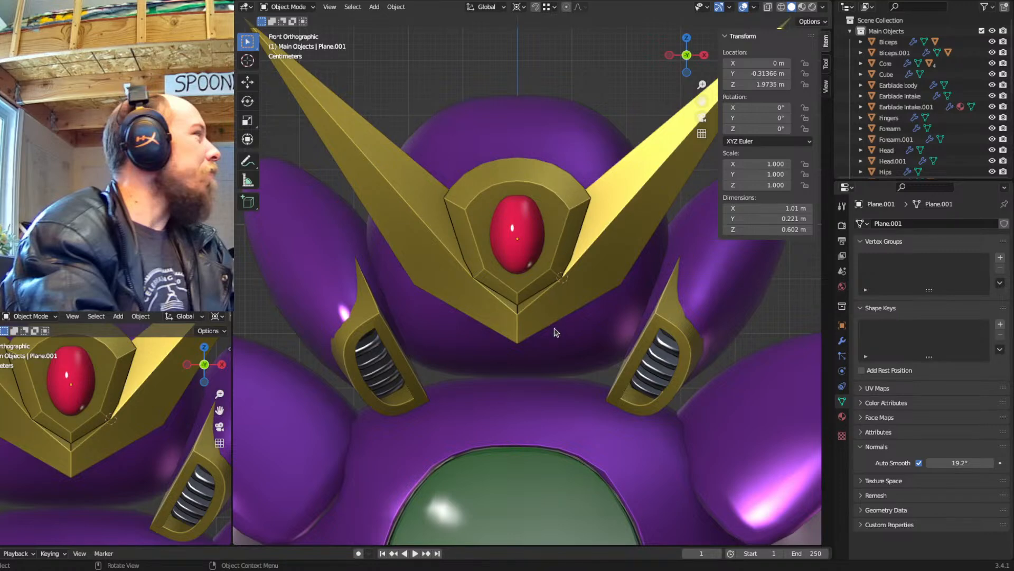
Show the reference drawing over the model and compare the crest, antennas and face area from the front
key("shift+z")
key("shift+z")
key("shift+2")
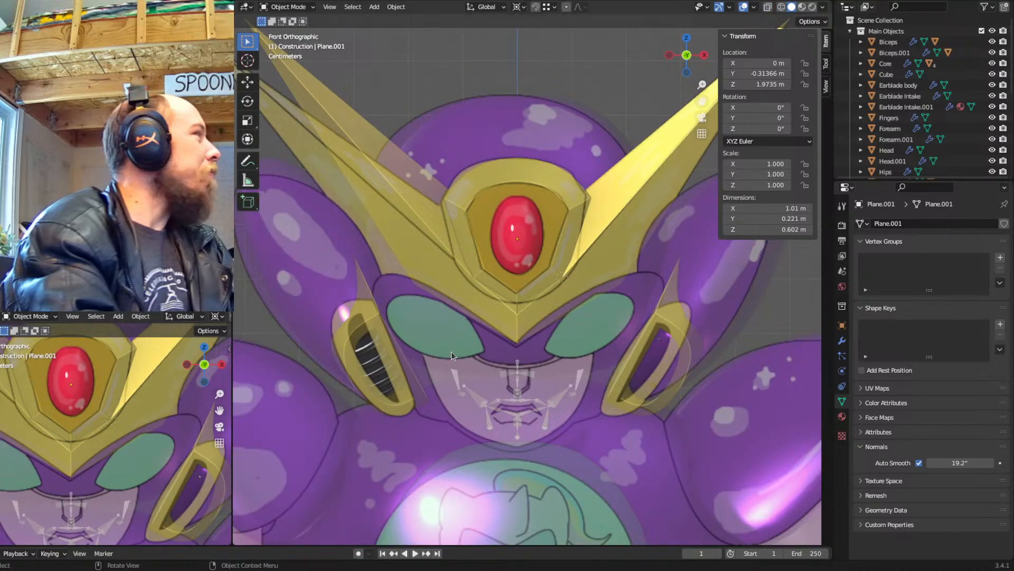
middle_click_drag(547, 383, 597, 308, "shift")
scroll(597, 308, "down", 2)
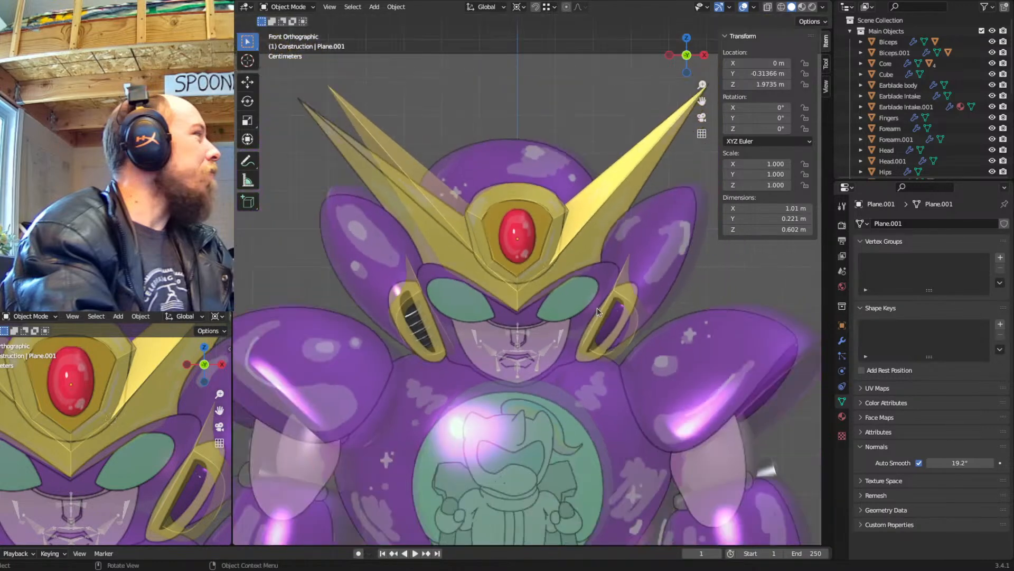
scroll(593, 311, "down", 2)
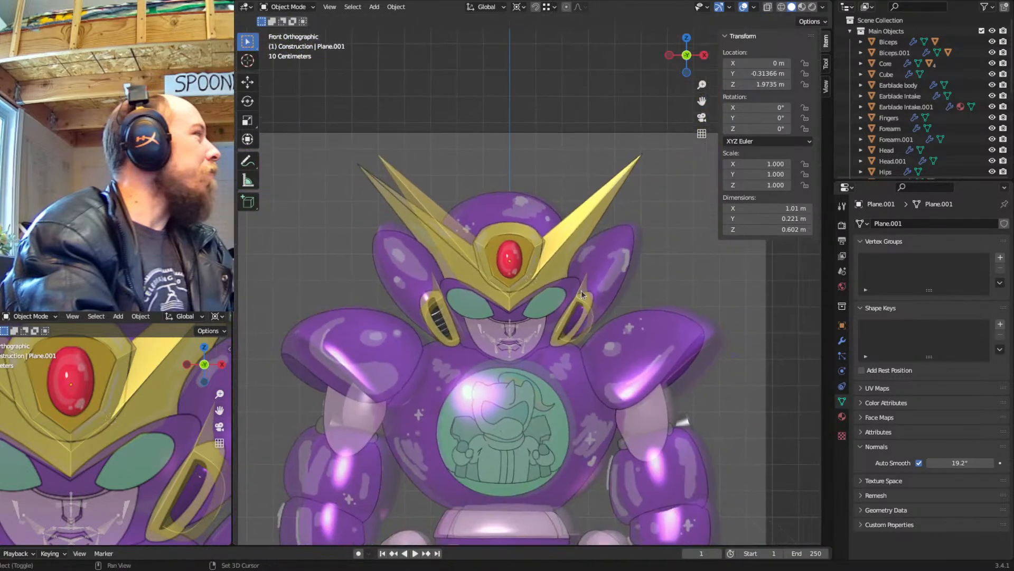
scroll(581, 290, "up", 4)
scroll(612, 290, "down", 2)
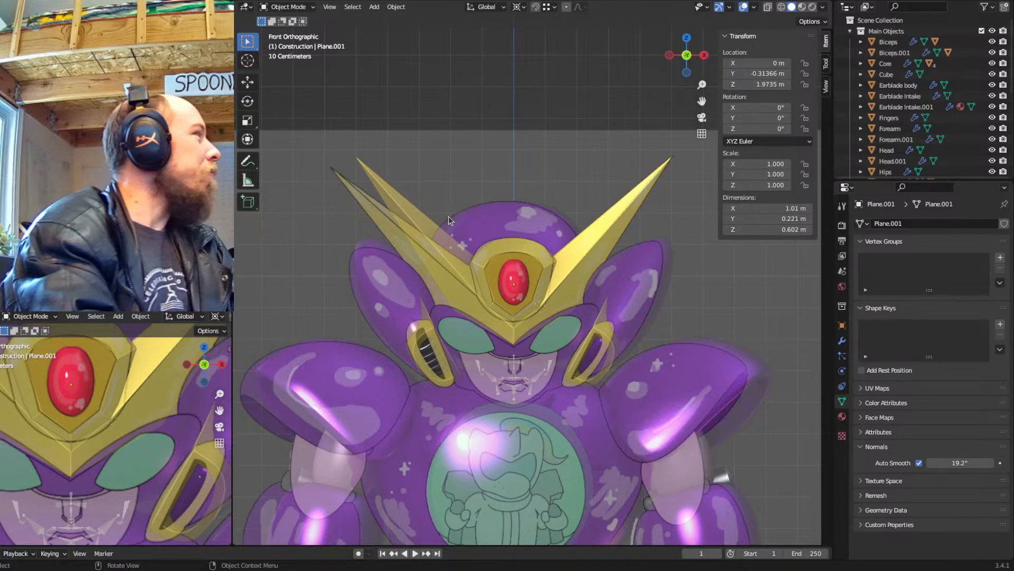
scroll(530, 328, "up", 3)
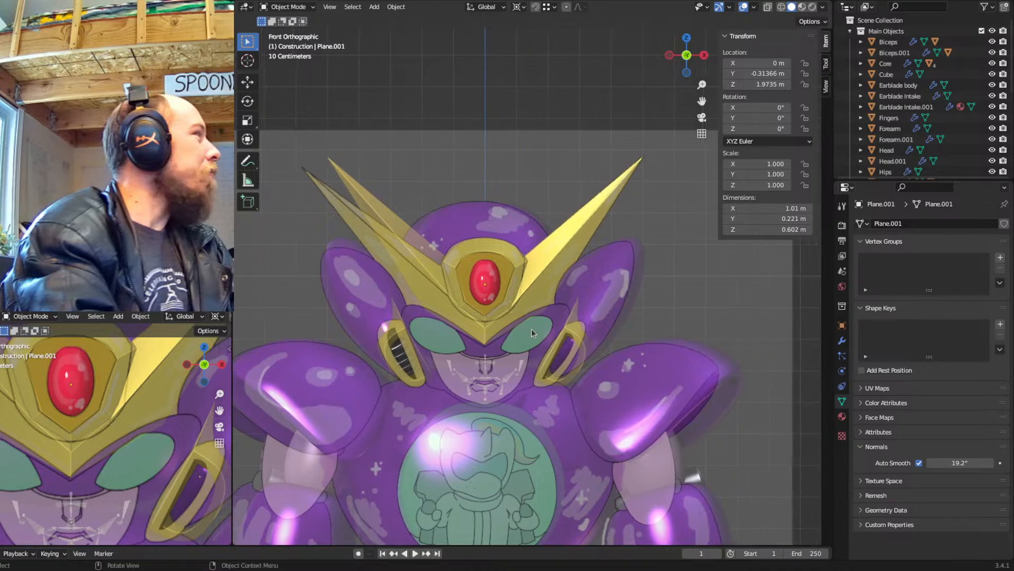
scroll(533, 329, "down", 2)
View the model and the reference drawing separately, ending with both shown together around the eyes
key("1")
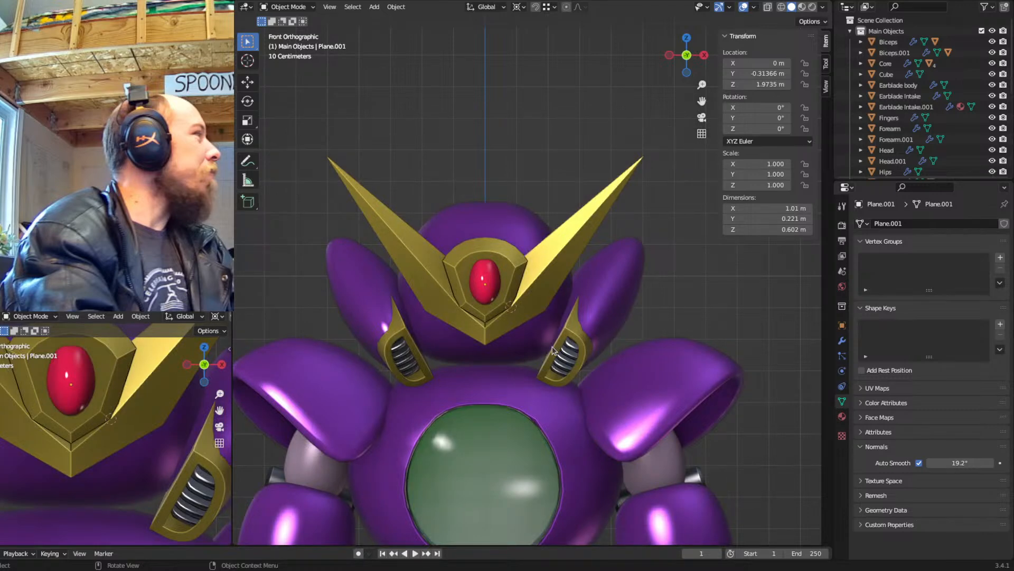
key("2")
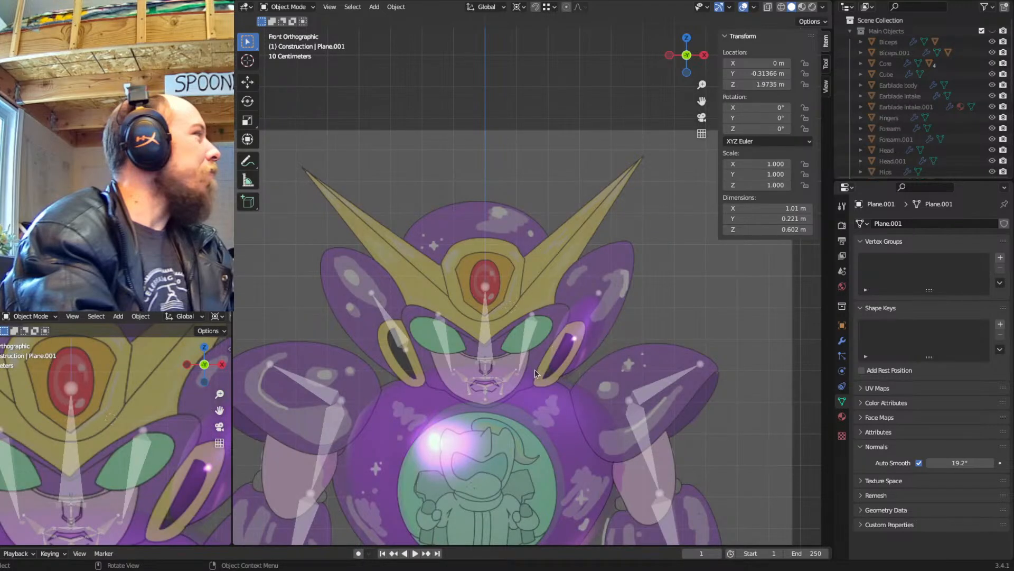
middle_click_drag(535, 368, 532, 316, "shift")
scroll(524, 321, "up", 2)
mouse_move(484, 358)
middle_mouse_down("shift")
mouse_move(498, 353)
mouse_move(508, 299)
middle_mouse_up("shift")
key("shift+1")
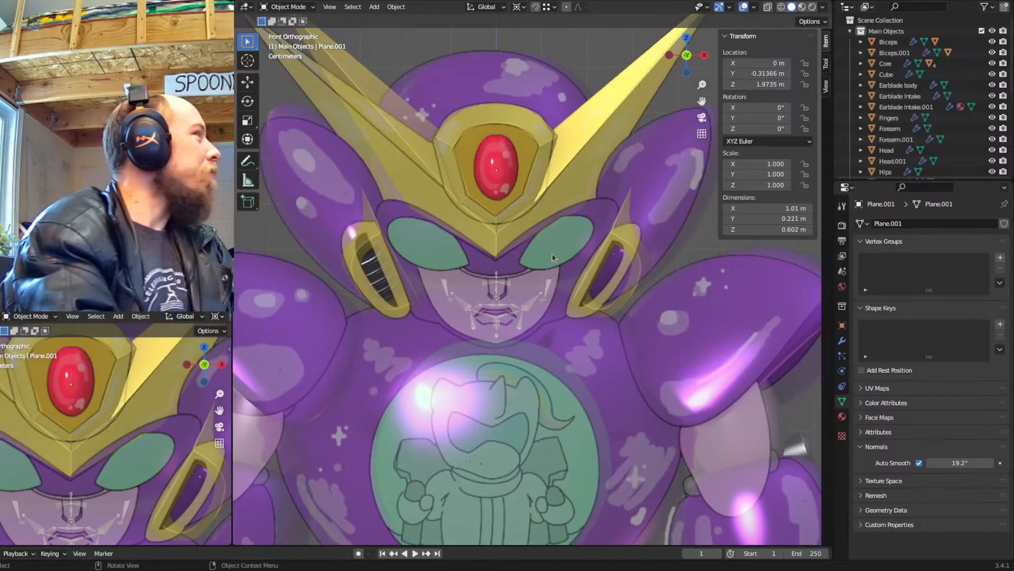
Duplicate the earblade body and place the copy over the eyes at about X 0.212 m, Z 1.895 m
left_click(670, 182)
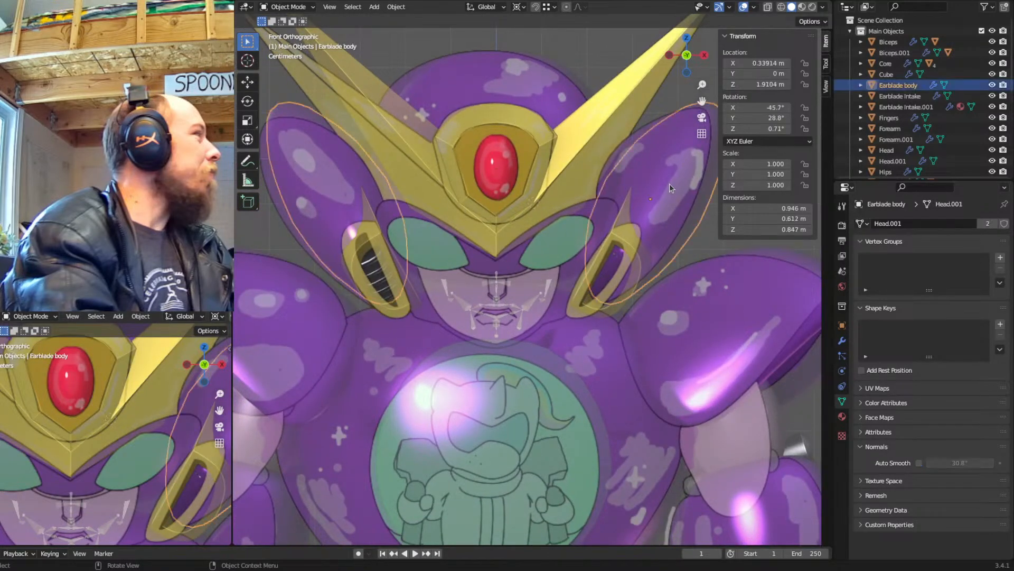
middle_click_drag(660, 210, 639, 309, "shift")
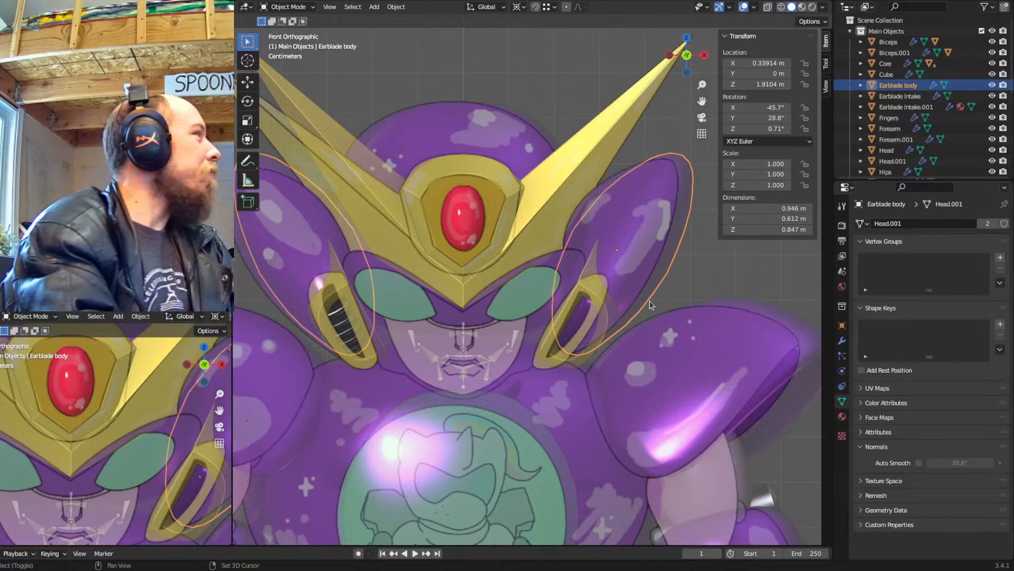
key("shift+d")
left_click(592, 308)
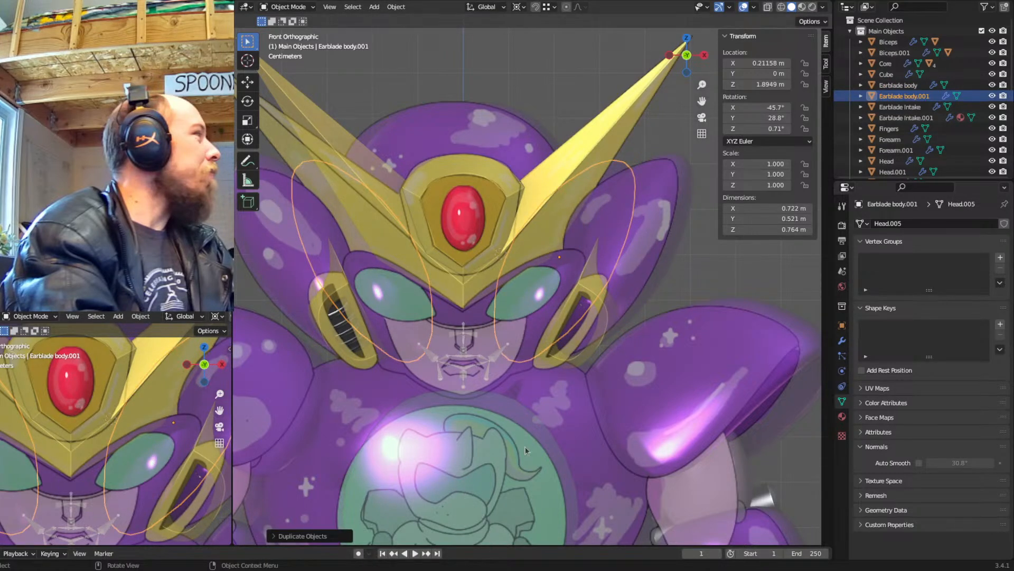
Assign the Green Glass material to the duplicated earblade body in place of Purple
left_click(842, 341)
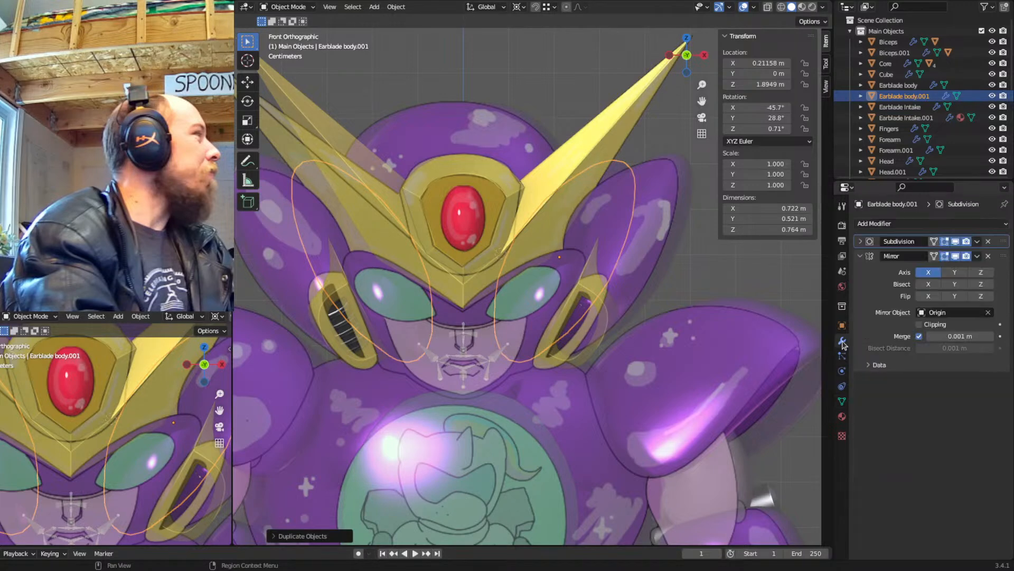
left_click(843, 415)
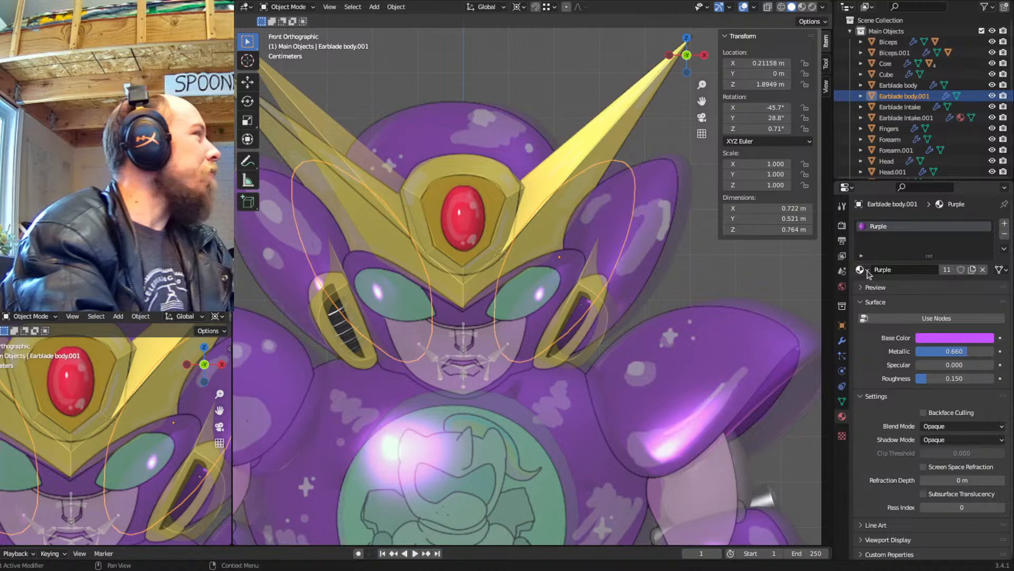
left_click(867, 271)
left_click(879, 305)
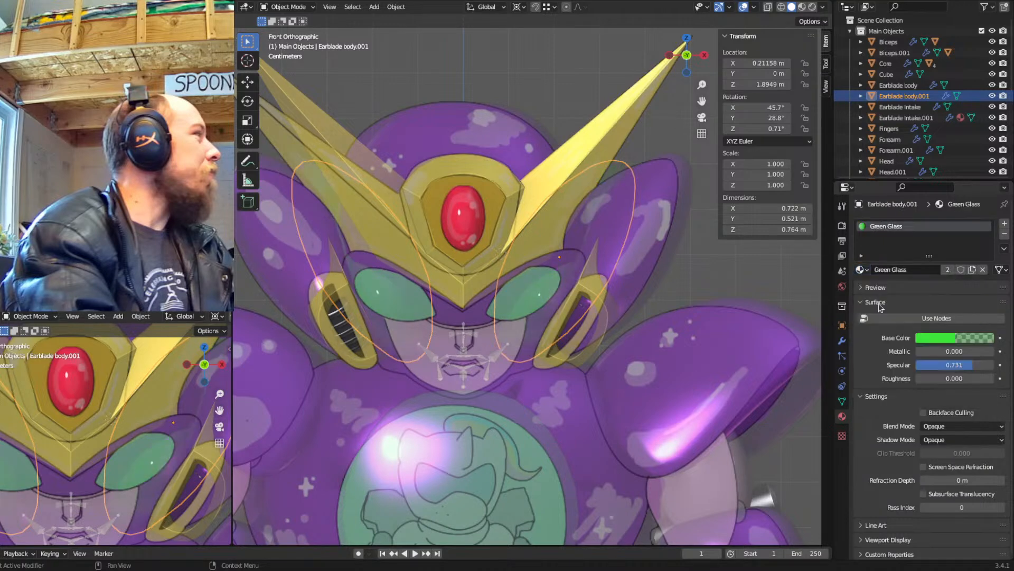
Make the duplicate's Green Glass material a single-user copy and rename it Green Eyes
left_click(947, 270)
left_click(921, 269)
left_click_drag(922, 270, 894, 273)
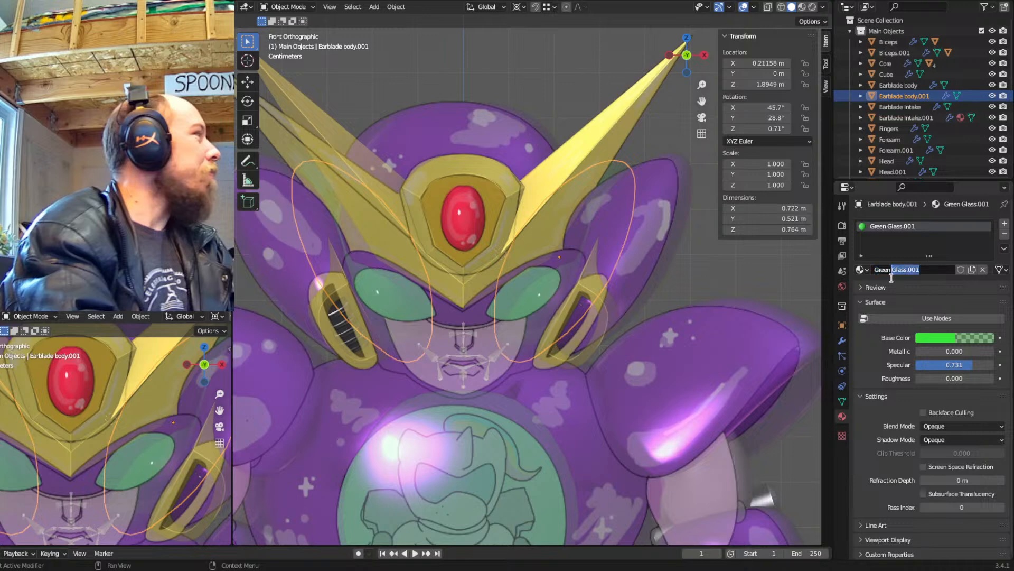
type("Eyes")
key("Return")
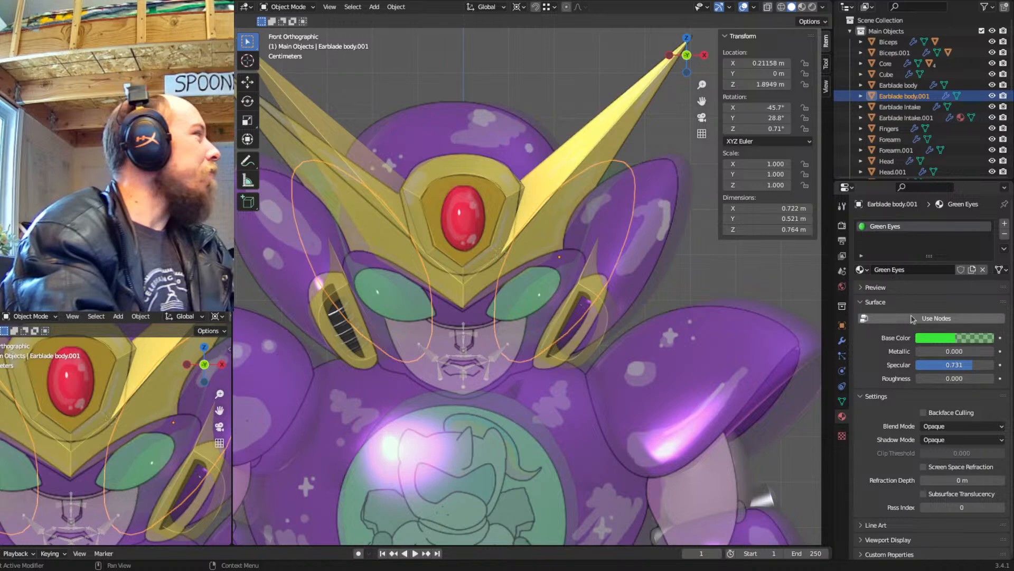
Switch the duplicated earblade body back to the shared Green Glass material and shift its base color to a bluish mint green
left_click(982, 270)
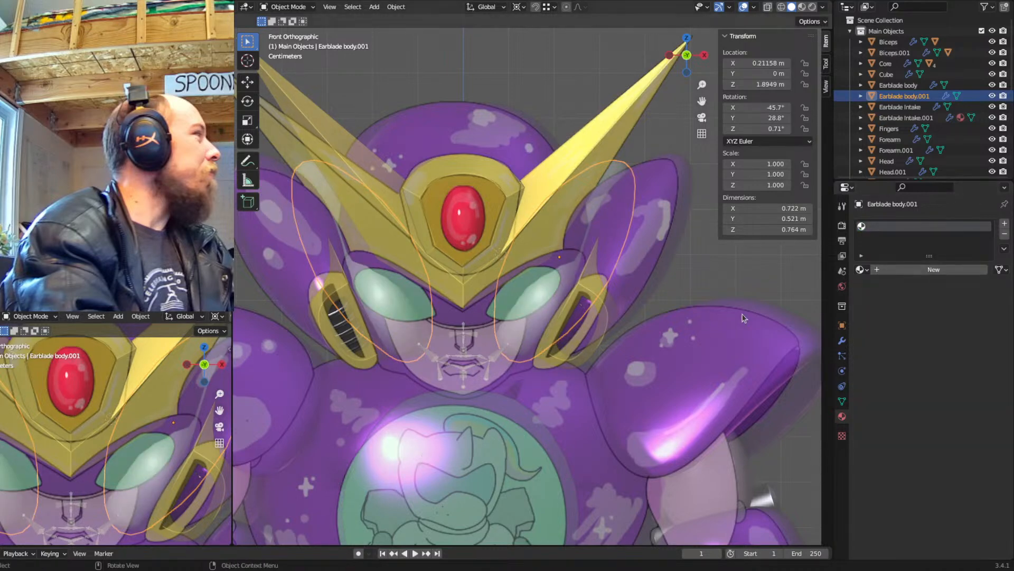
left_click(861, 269)
left_click(881, 317)
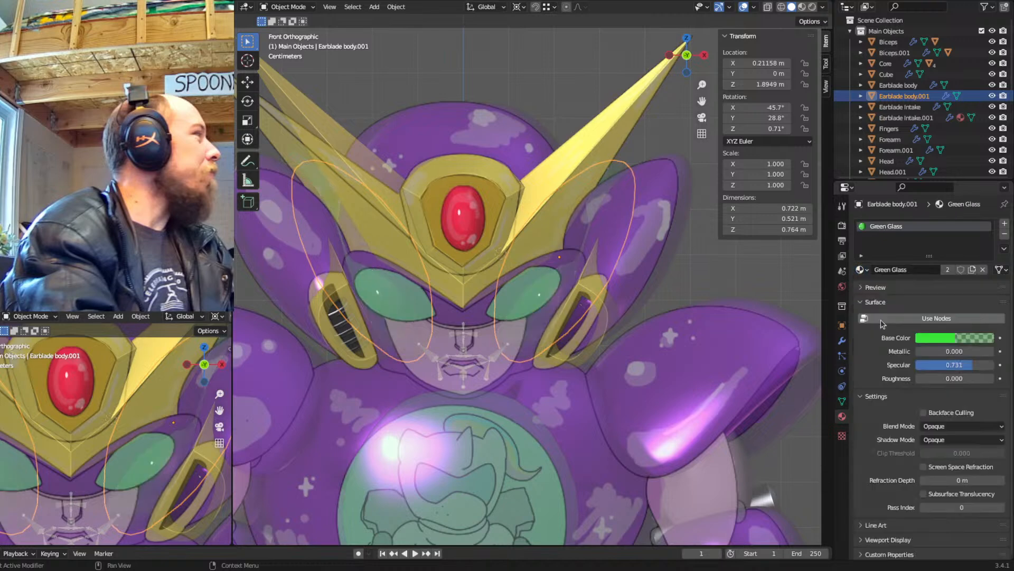
left_click(943, 339)
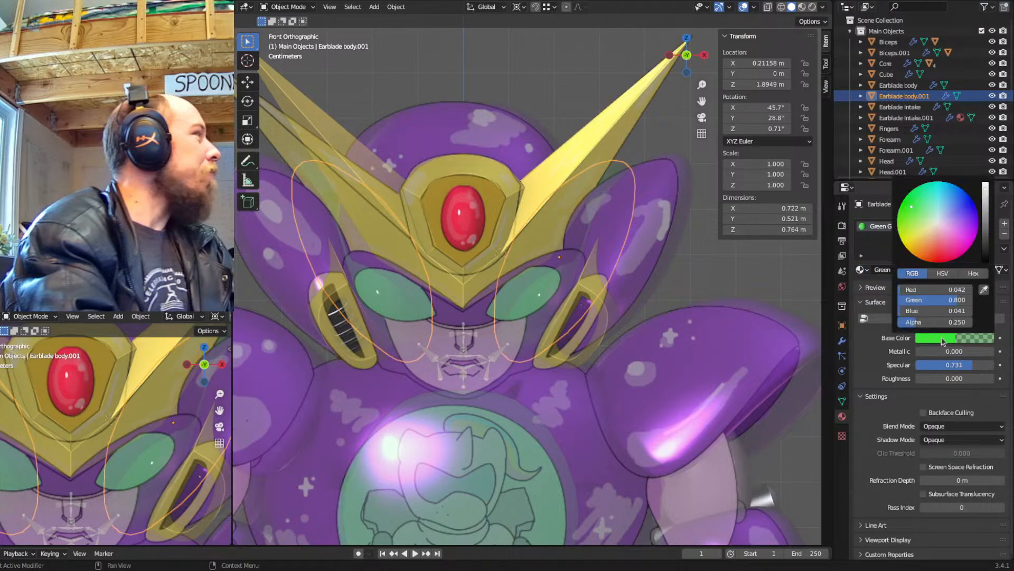
left_click(942, 273)
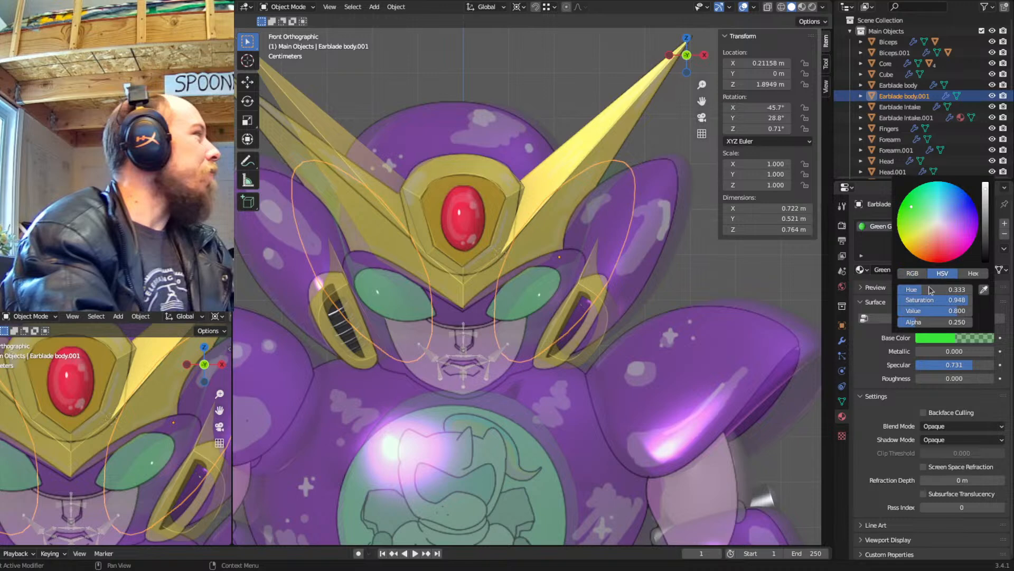
left_click_drag(930, 312, 965, 311)
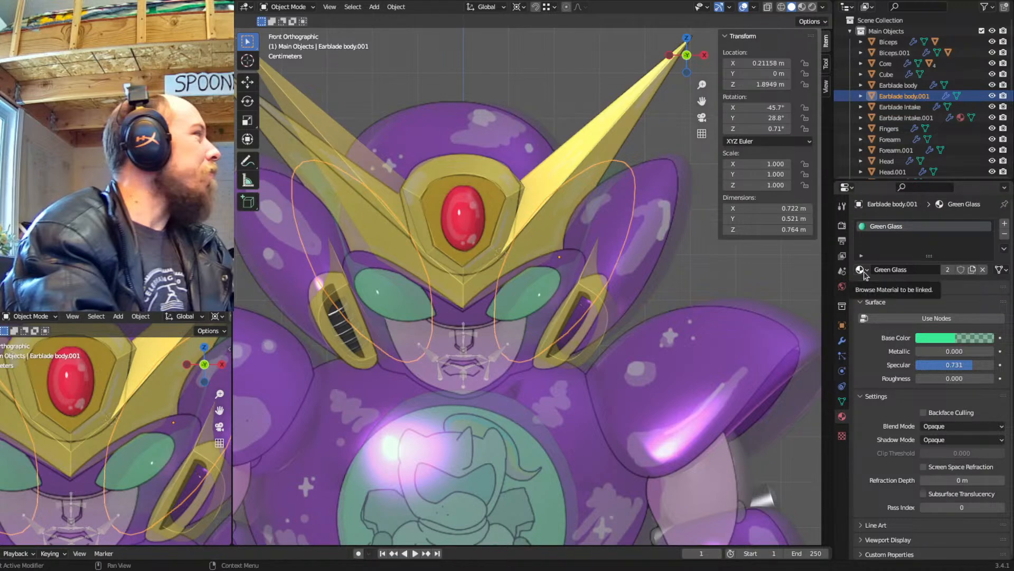
Make a single-user copy of Green Glass named Eyes and raise its base color alpha to fully opaque
left_click(947, 270)
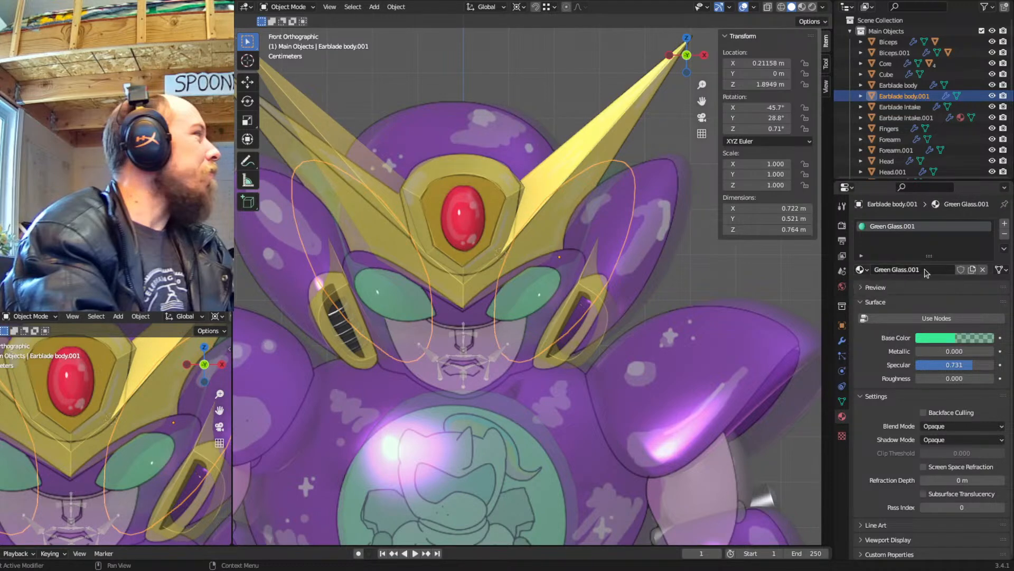
double_click(924, 270)
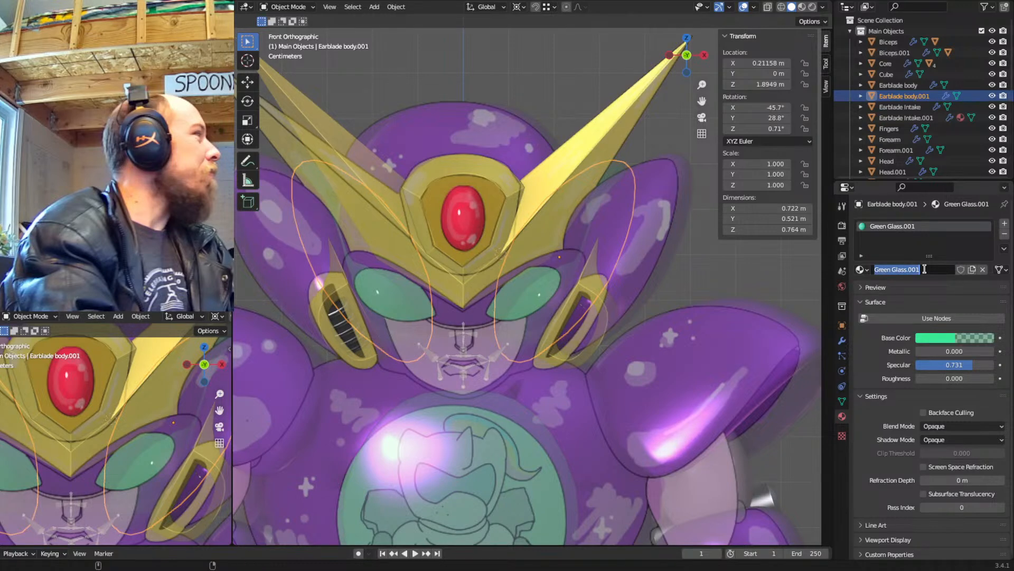
type("Eyes")
key("Return")
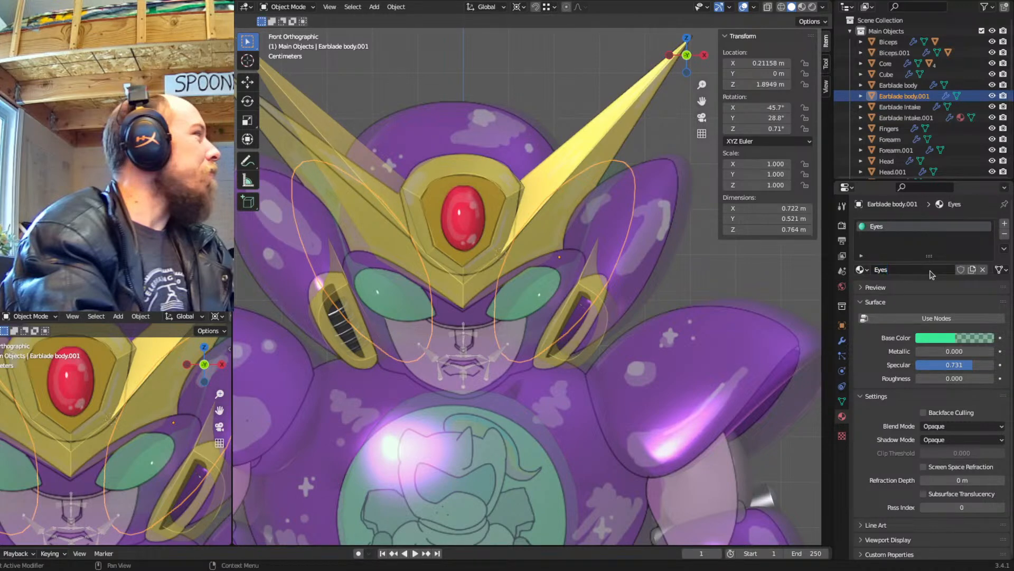
left_click(942, 342)
left_click_drag(932, 323, 991, 323)
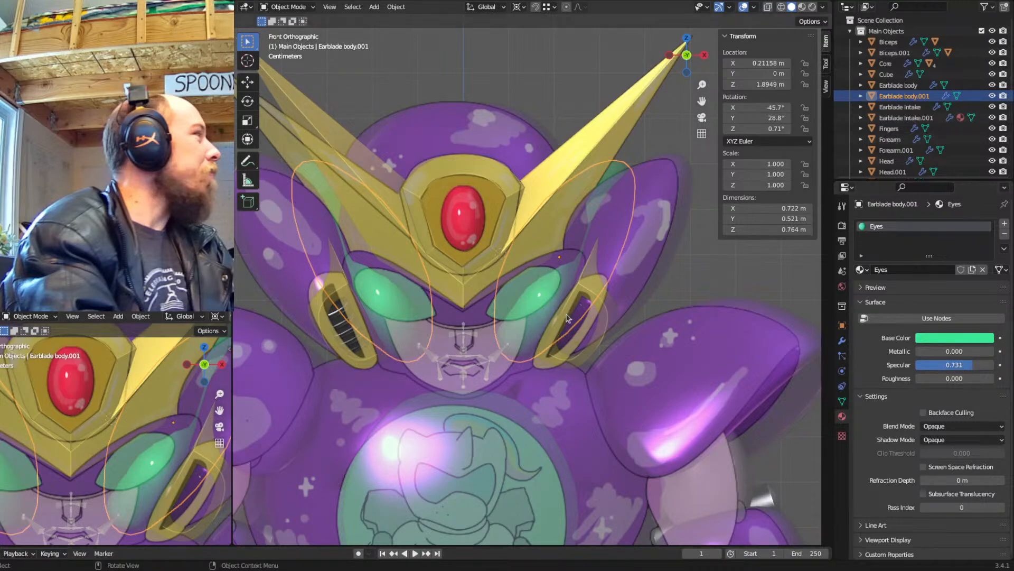
Show the scene in wireframe and select the duplicate's whole mesh in Edit Mode with its modifier settings displayed
key("Tab")
mouse_move(567, 321)
middle_mouse_down()
mouse_move(557, 311)
mouse_move(576, 317)
middle_mouse_up()
key("shift+z")
scroll(580, 315, "down", 2)
middle_click_drag(619, 287, 605, 309)
key("a")
key("Tab")
key("Tab")
key("Tab")
left_click(841, 402)
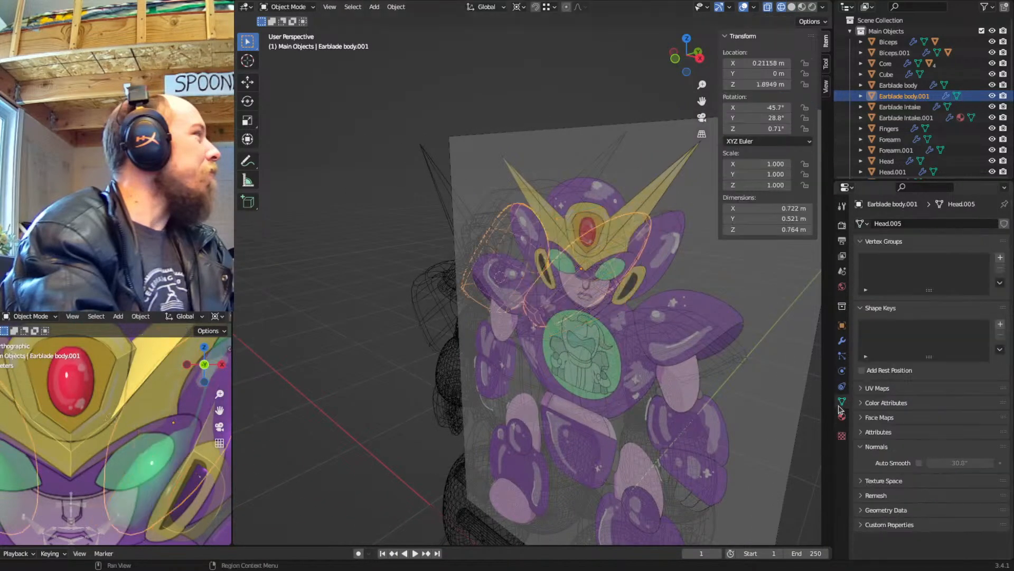
left_click(842, 340)
key("Tab")
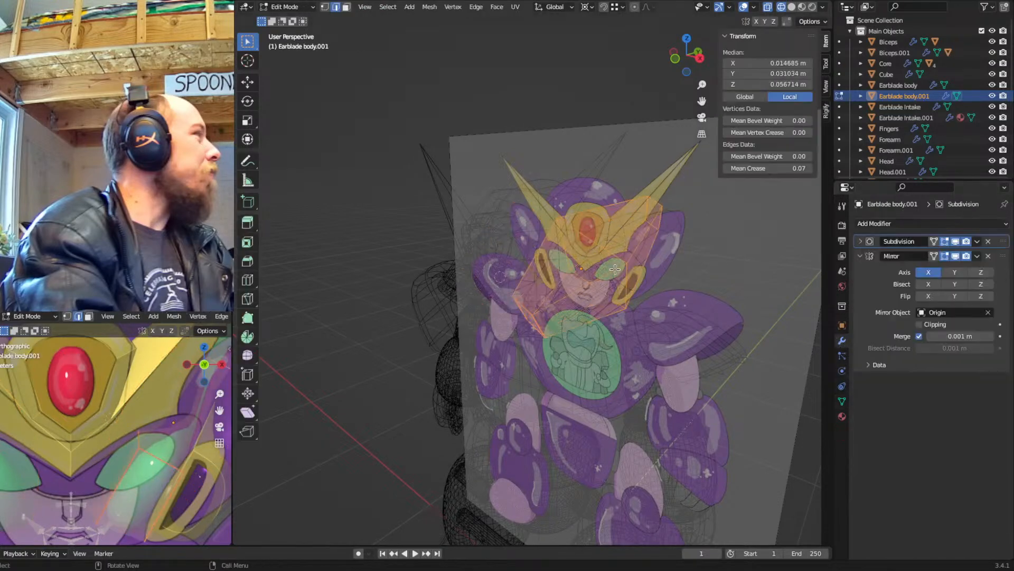
Scale the duplicate's whole mesh down to roughly eye size and move it near the object's origin
middle_click_drag(621, 273, 718, 269)
key("s")
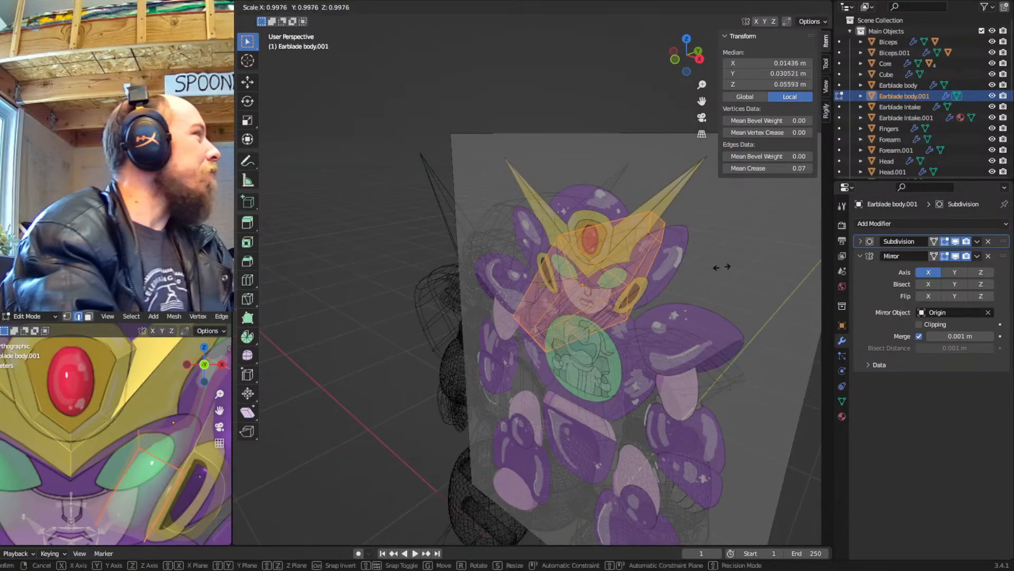
left_click(555, 304)
middle_click_drag(555, 304, 667, 312)
key("g")
left_click(605, 264)
key("Tab")
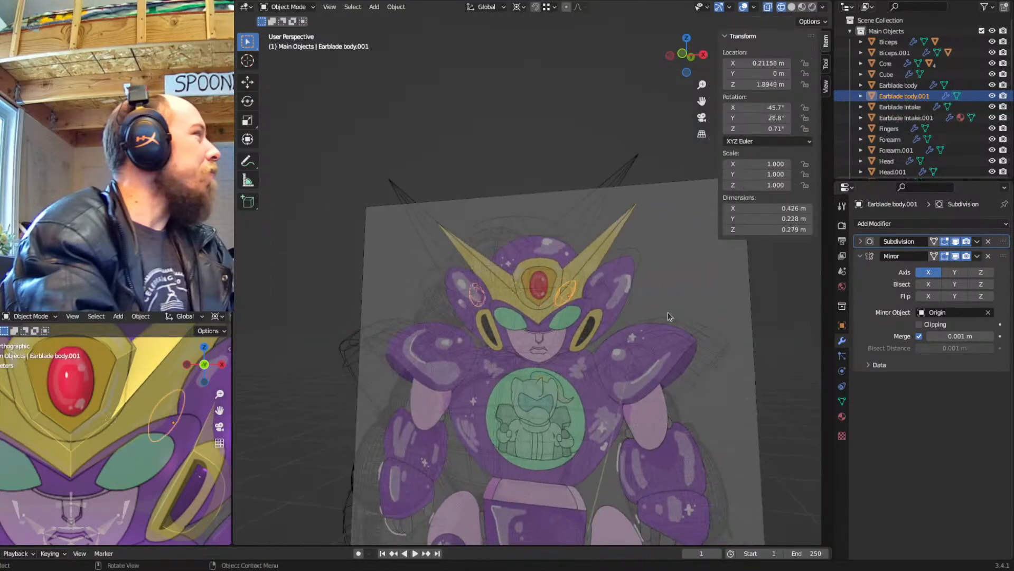
Clear the duplicate's rotation and show the head from the front
key("alt+r")
key("KP_1")
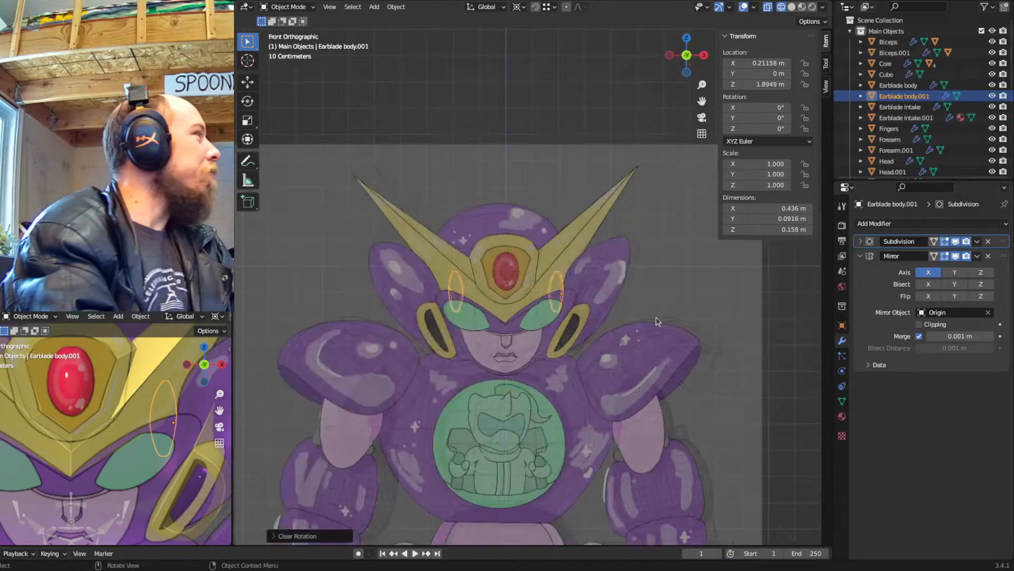
scroll(618, 324, "up", 3)
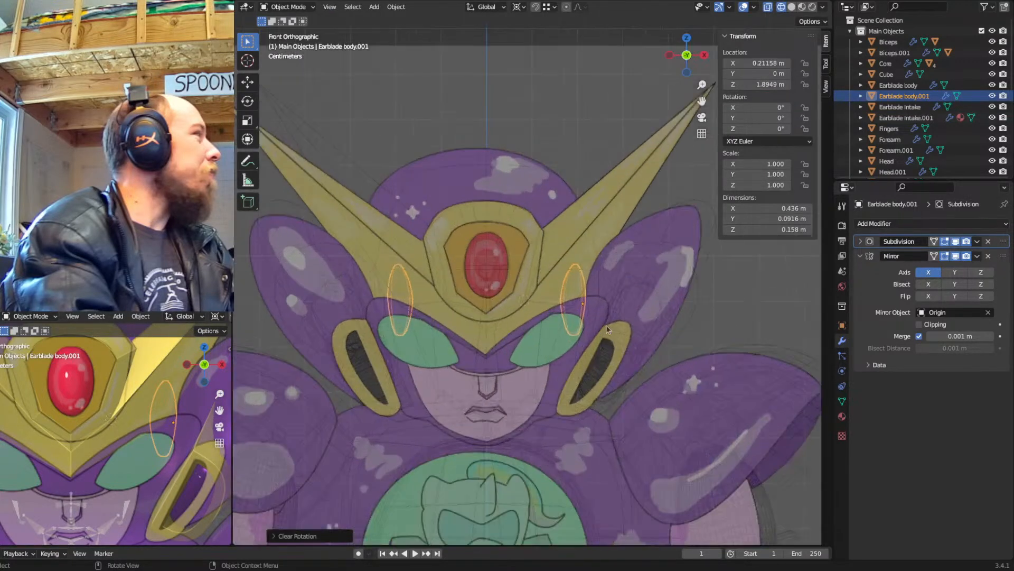
Widen the eye mesh along global X and move it so it is centered on the object's origin
key("Tab")
key("g")
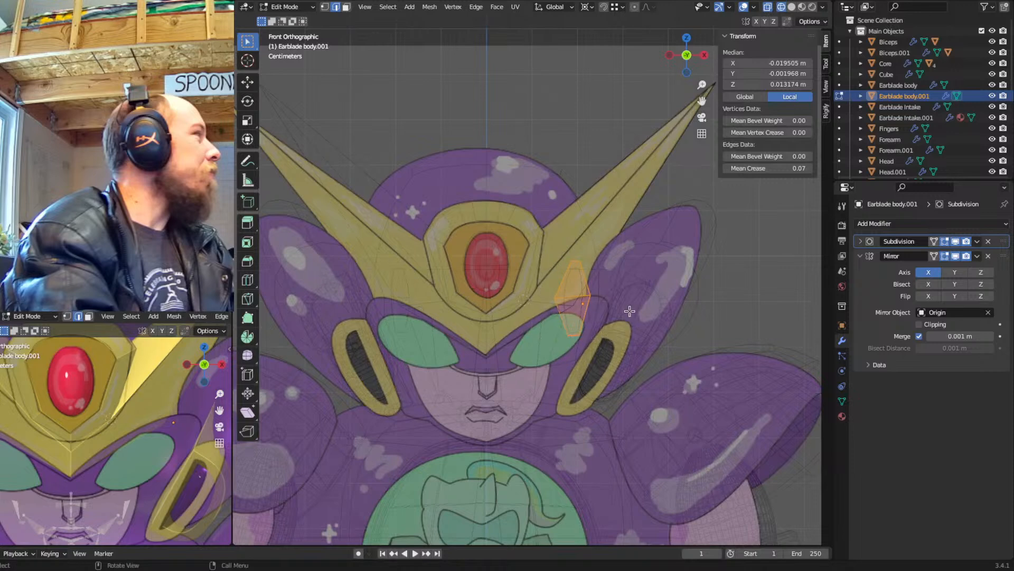
left_click(636, 313)
key("s")
key("x")
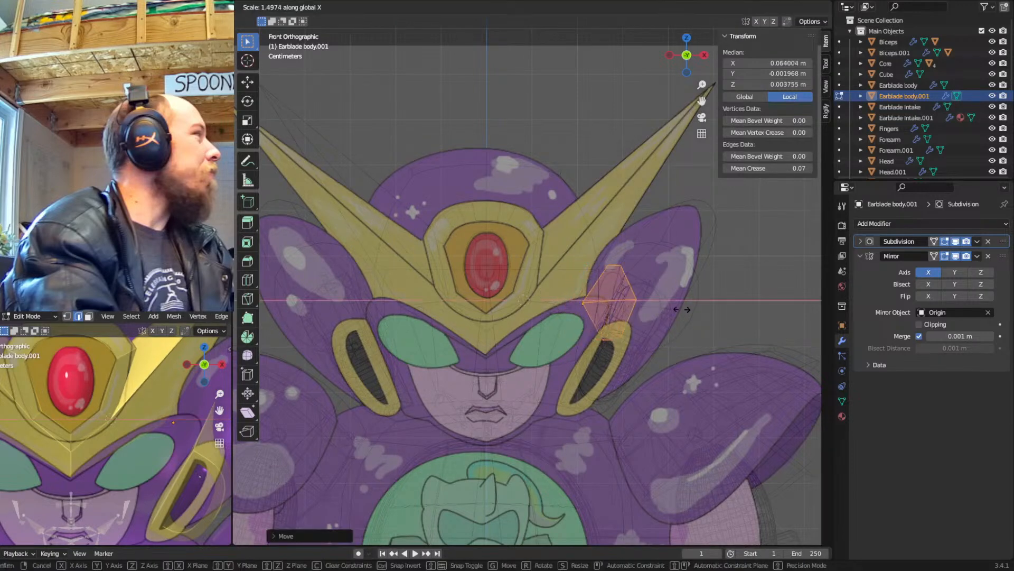
left_click(695, 301)
key("g")
left_click(662, 312)
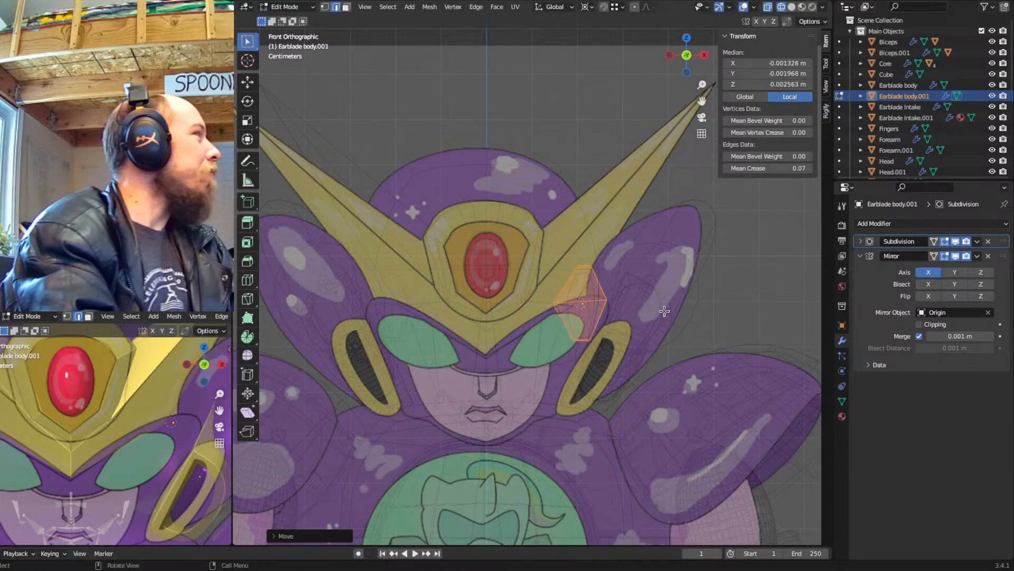
key("s")
key("x")
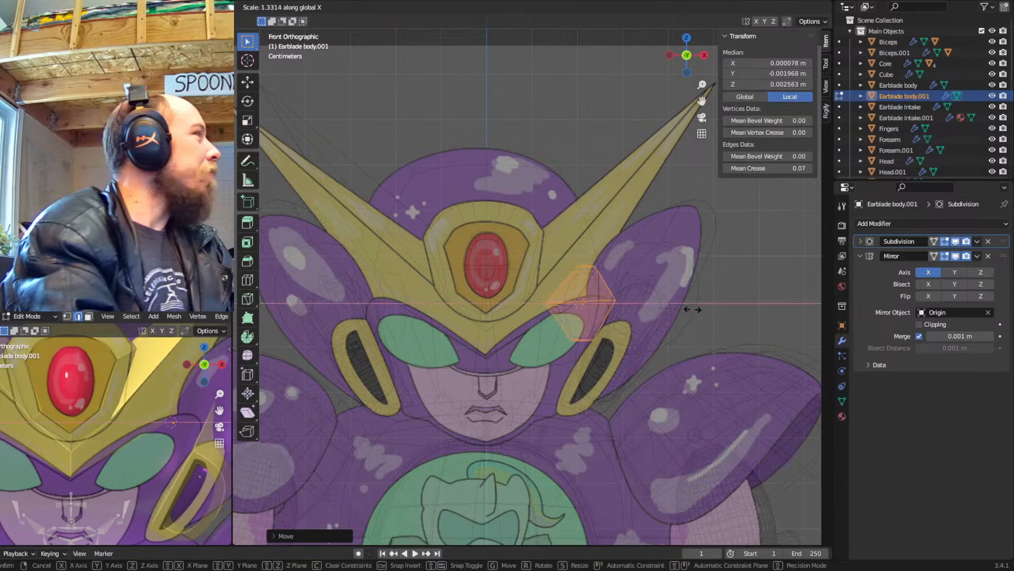
left_click(631, 296)
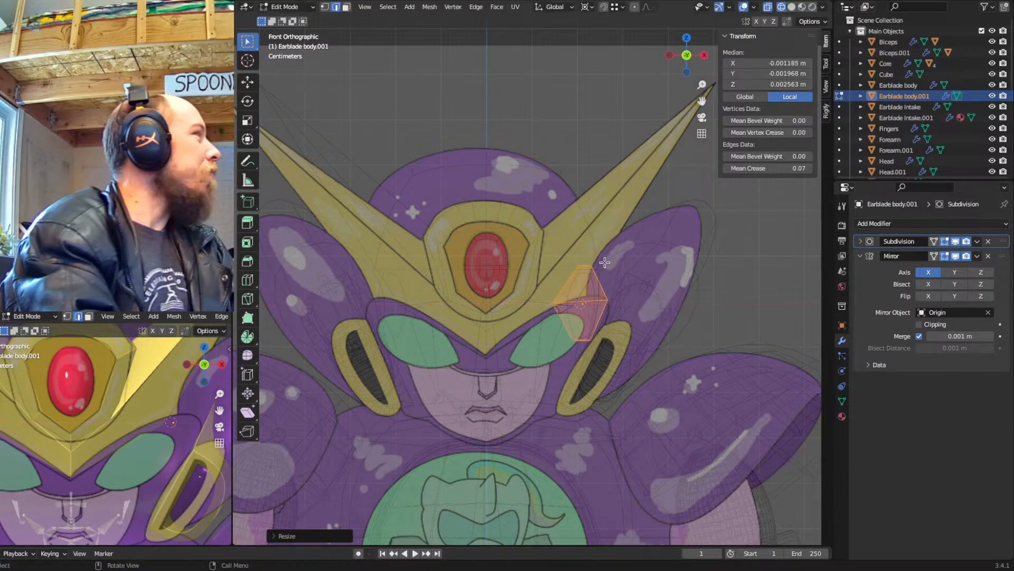
Raise the upper vertices of the eye mesh and spread them slightly wider along X
key("1")
left_click_drag(563, 252, 622, 294)
key("g")
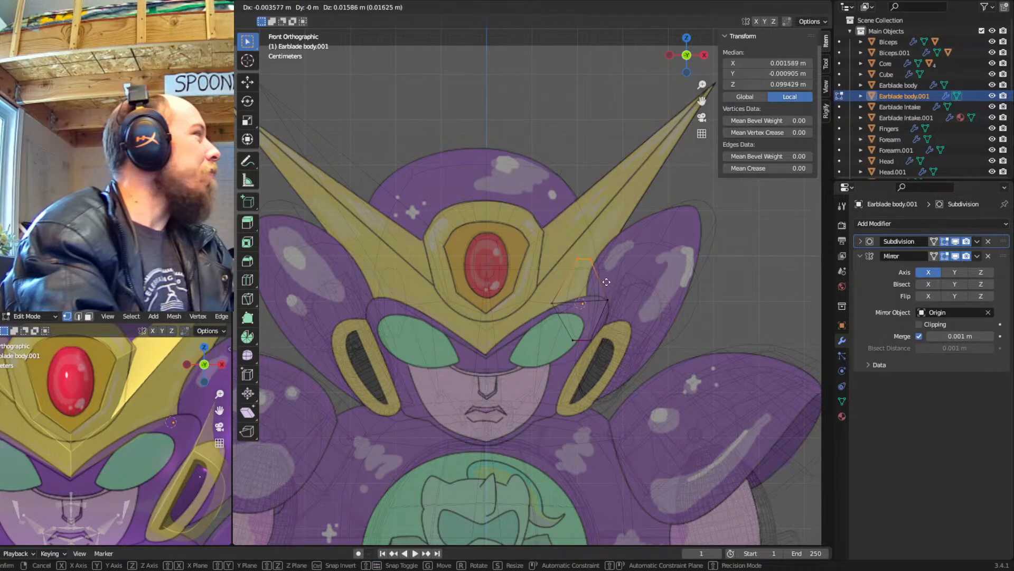
left_click(615, 307)
key("s")
key("x")
right_click(660, 277)
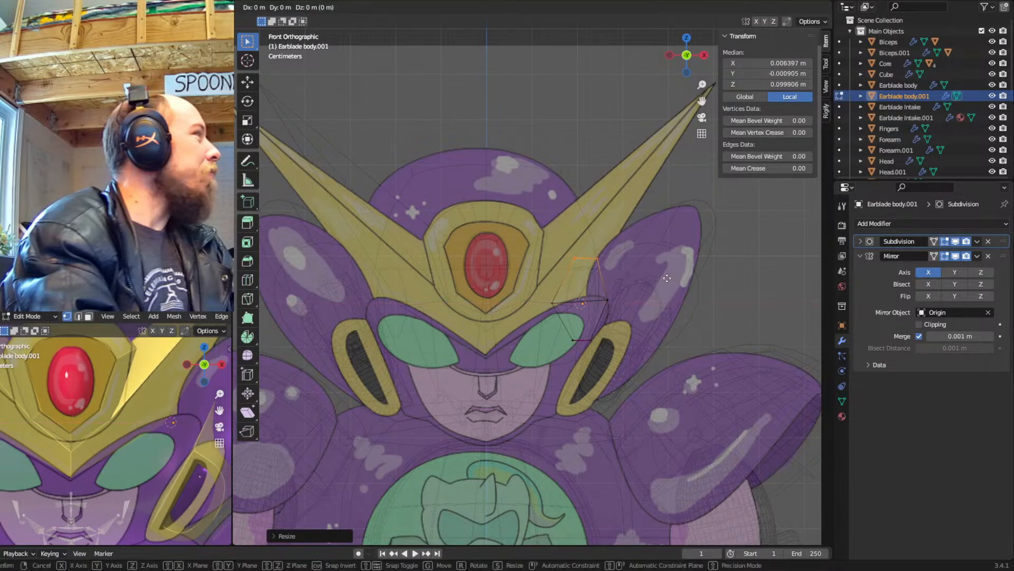
Spread the lower vertices of the eye mesh along X and shift them slightly toward the face's center
left_click_drag(607, 327, 527, 357)
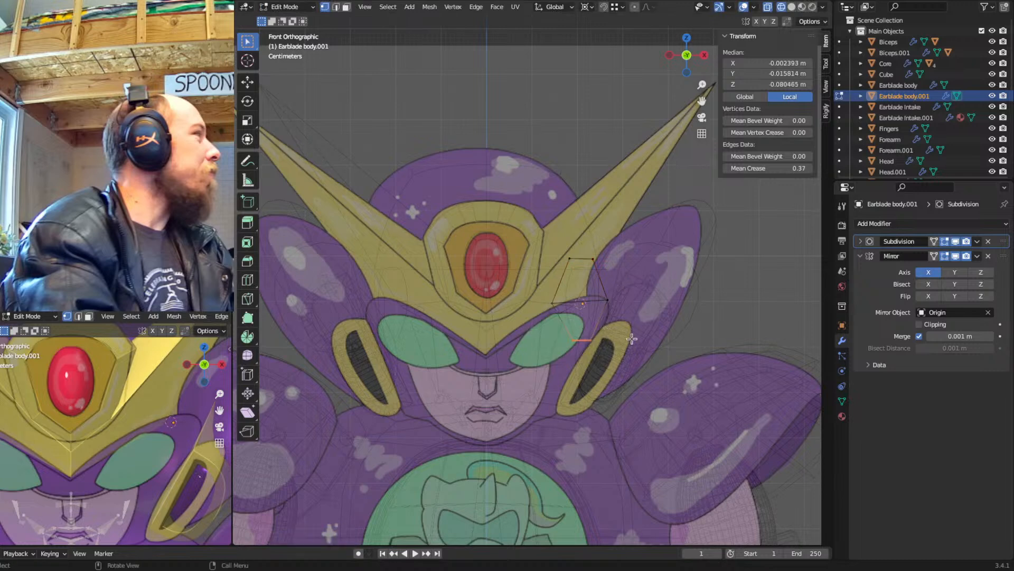
key("s")
key("x")
left_click(680, 337)
key("g")
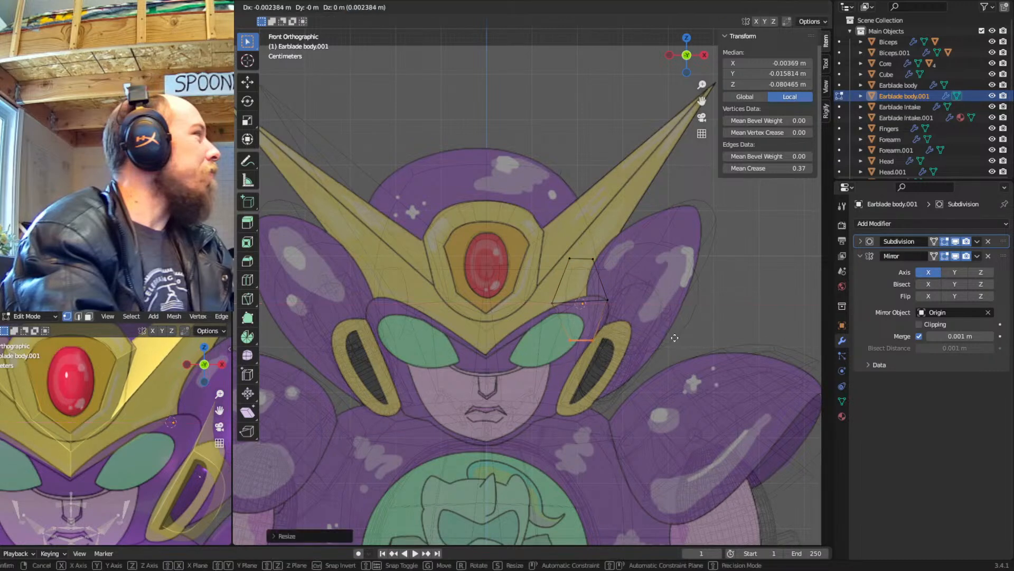
left_click(650, 325)
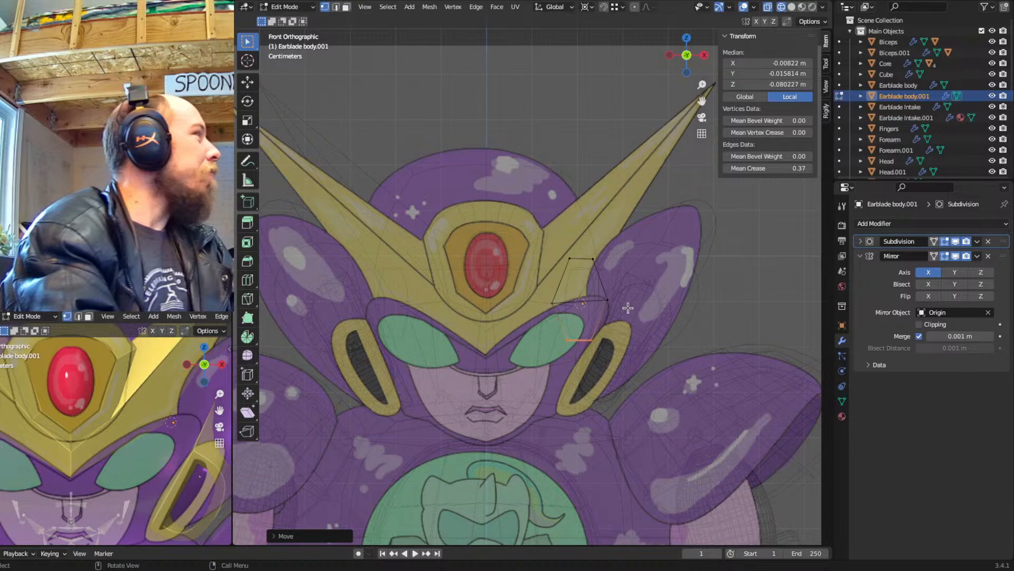
Rotate the eye about 61.7° around Y and place it over the drawn eye at about X 0.128 m, Z 1.807 m
key("Tab")
key("r")
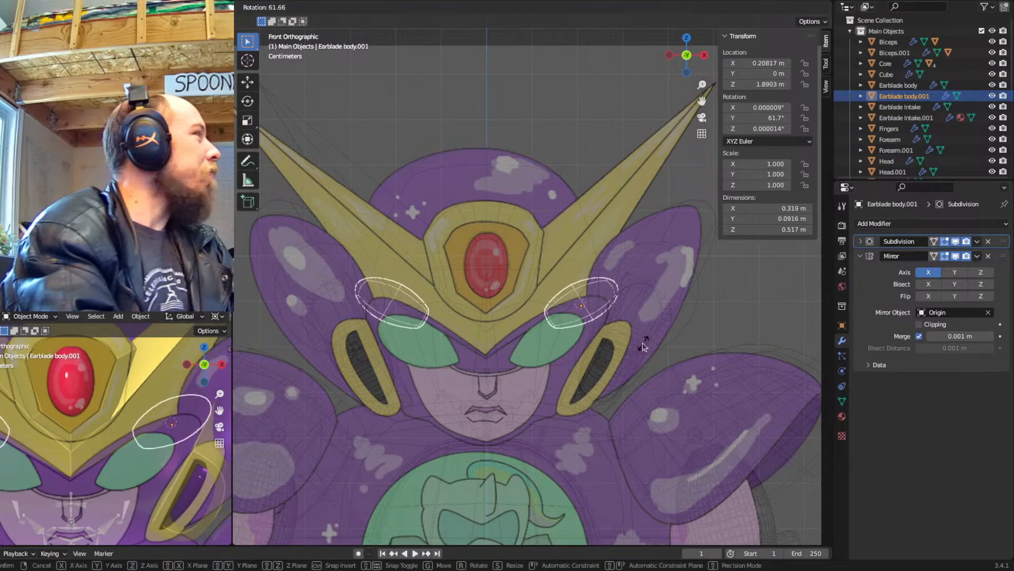
left_click(647, 337)
key("g")
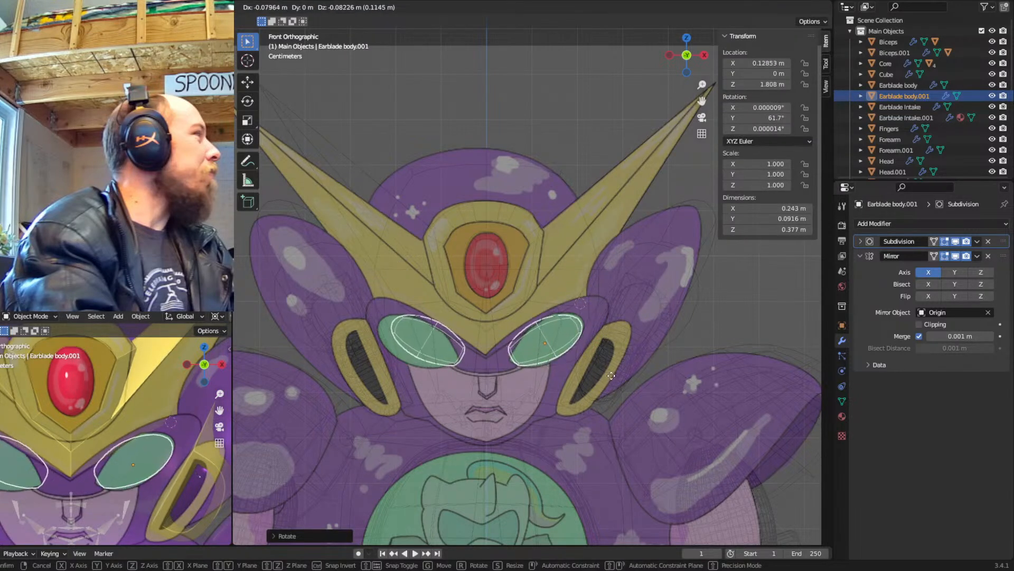
left_click(611, 375)
key("Tab")
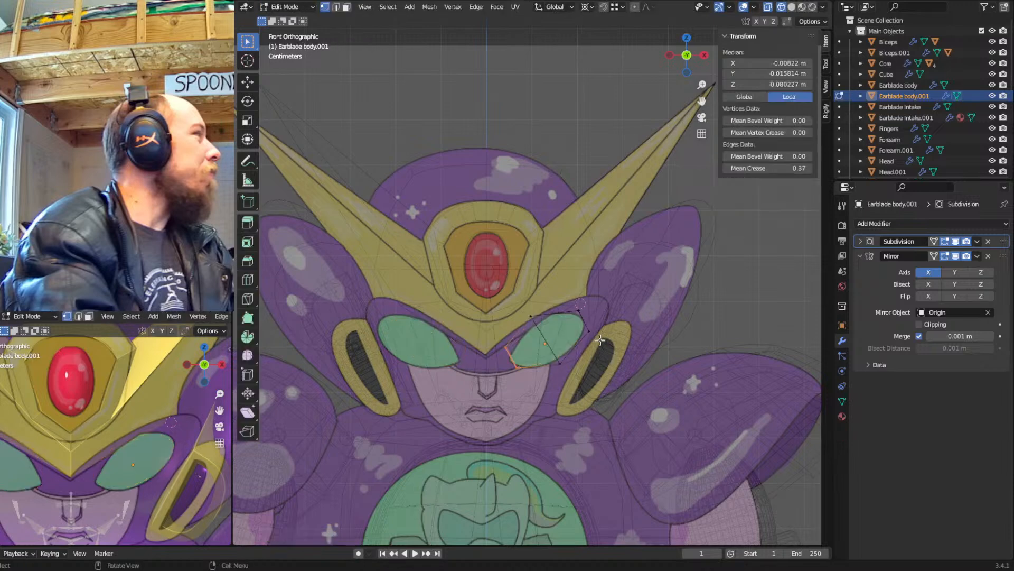
left_click(493, 359)
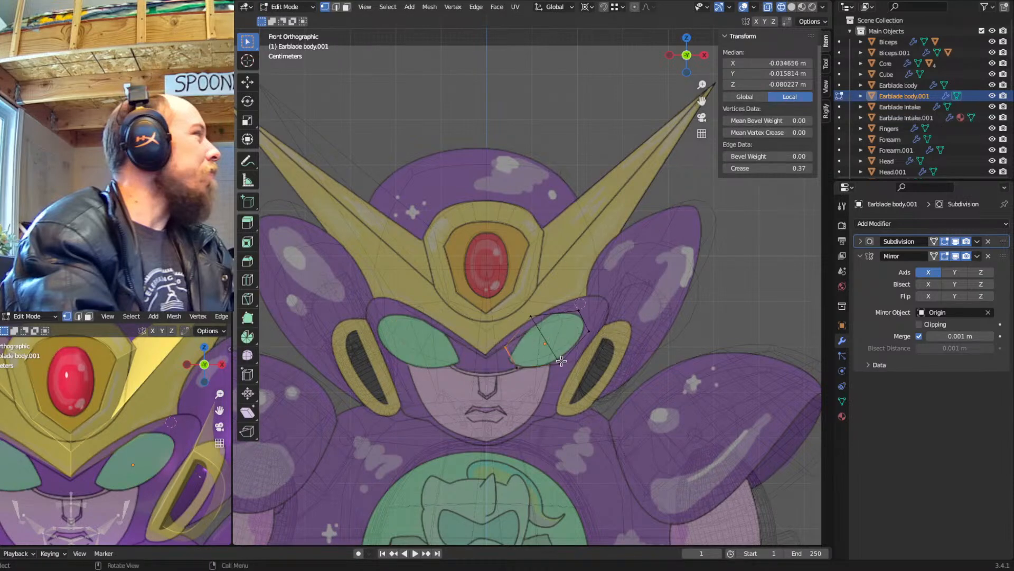
key("Tab")
Rotate the eye around its local Z axis to a rotation of about X -57.5°, Y 27.9°, Z -73.4°
middle_click_drag(626, 371, 682, 373)
key("r")
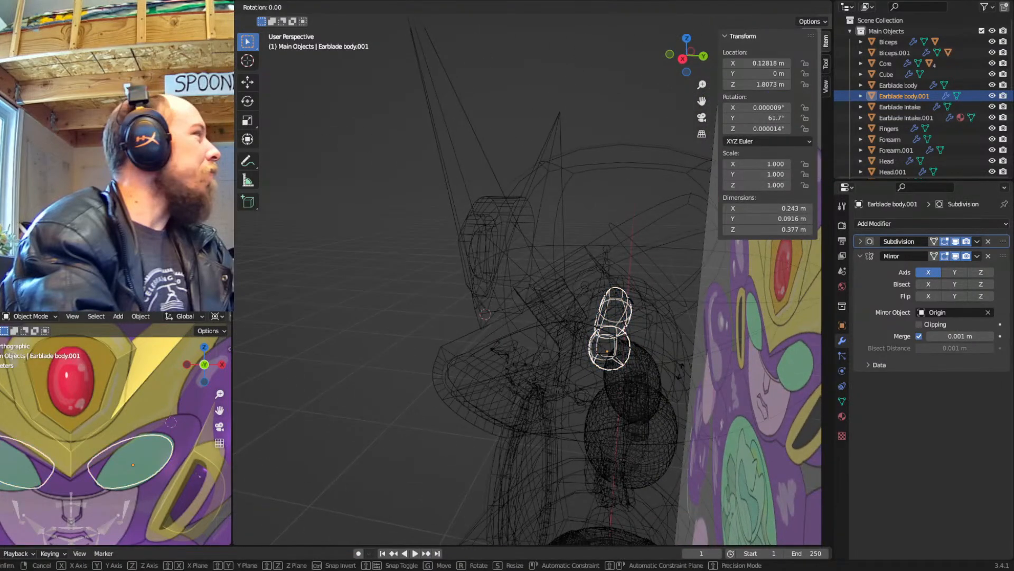
key("Escape")
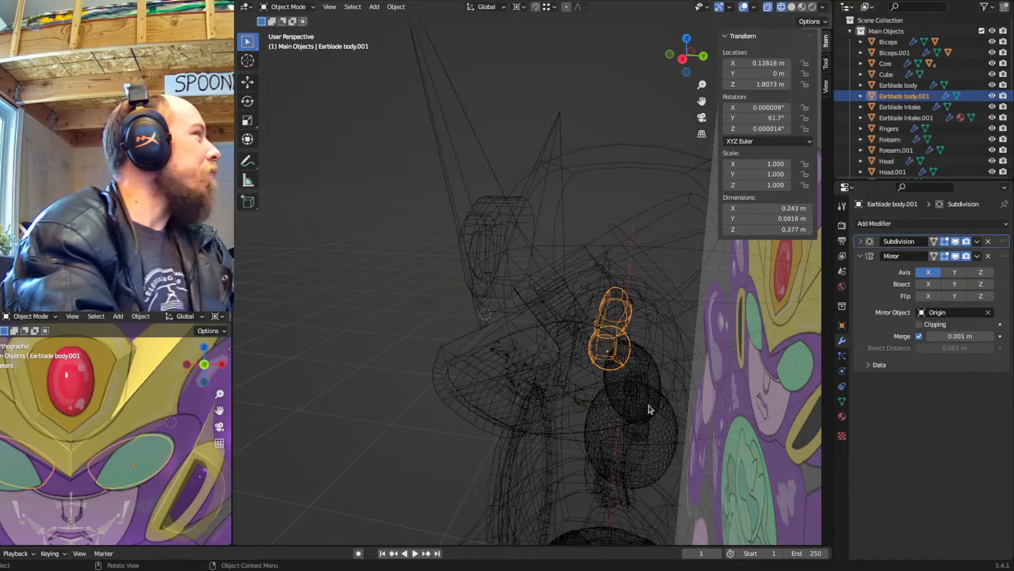
key("r")
key("z")
key("z")
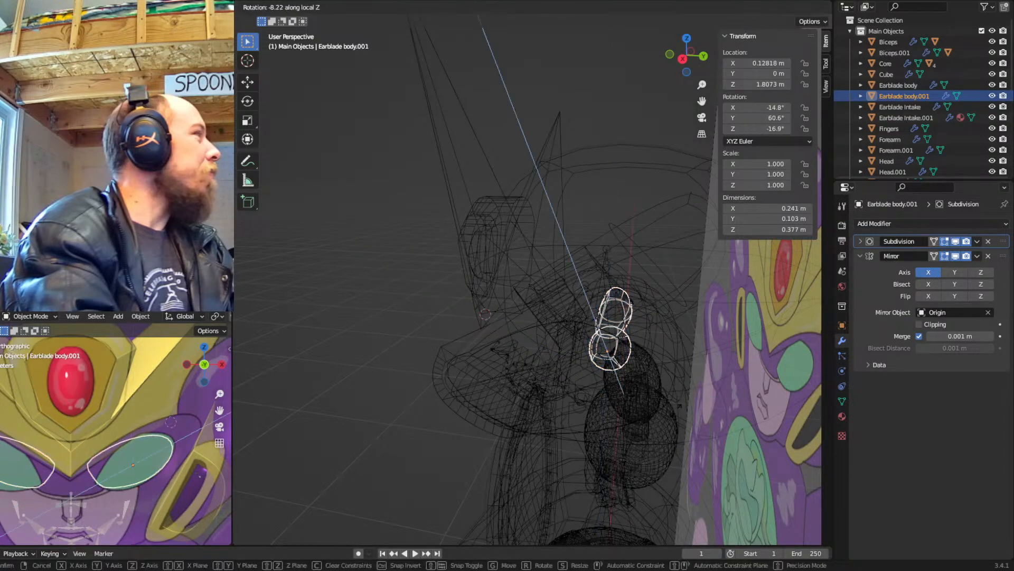
left_click(623, 393)
Move the eye forward along global Y to about -0.264 m and show the solid-shaded head from the front
key("g")
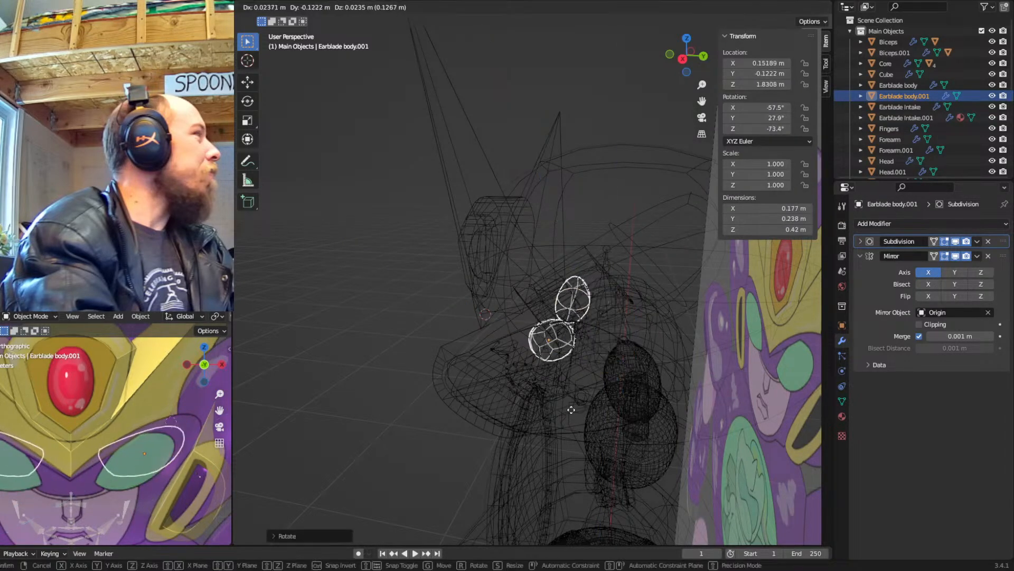
key("y")
left_click(539, 403)
mouse_move(545, 399)
middle_mouse_down()
mouse_move(585, 395)
mouse_move(644, 344)
mouse_move(560, 327)
middle_mouse_up()
key("shift+z")
key("g")
key("y")
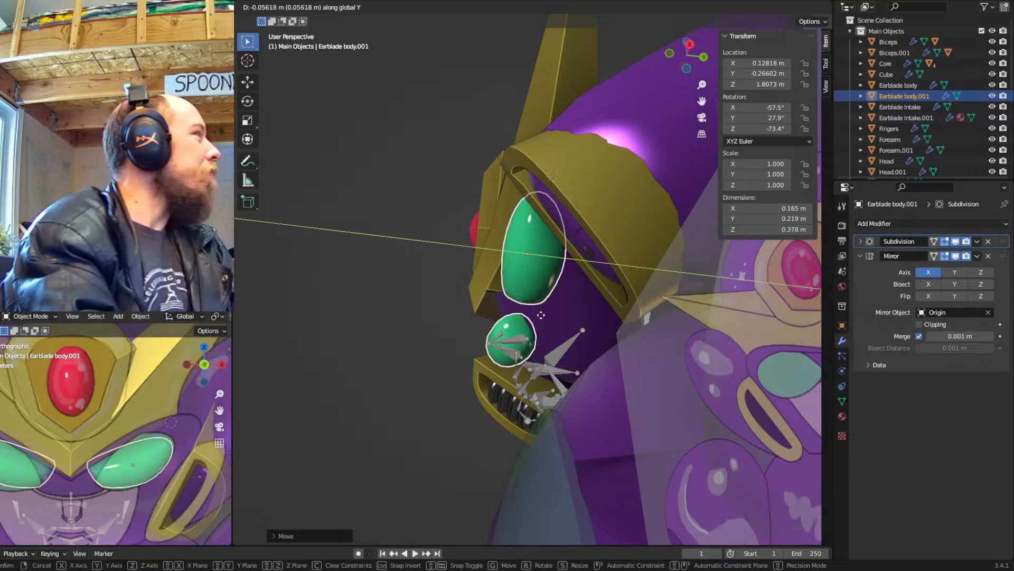
left_click(477, 291)
middle_click_drag(507, 309, 666, 355)
key("KP_1")
scroll(652, 329, "up", 3)
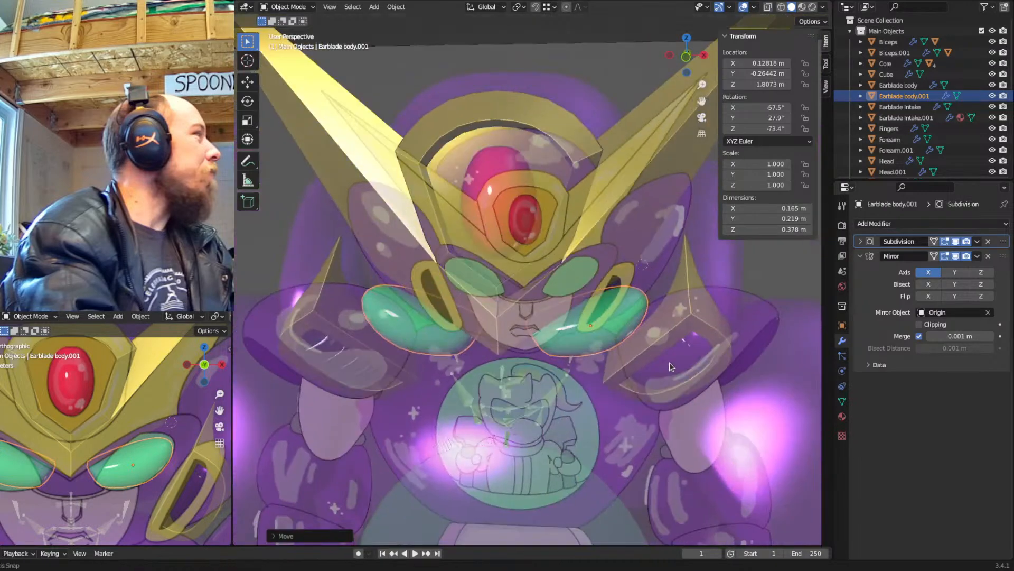
Rotate the eye around its local X axis until its X rotation reads about -38.3°
key("r")
key("x")
key("x")
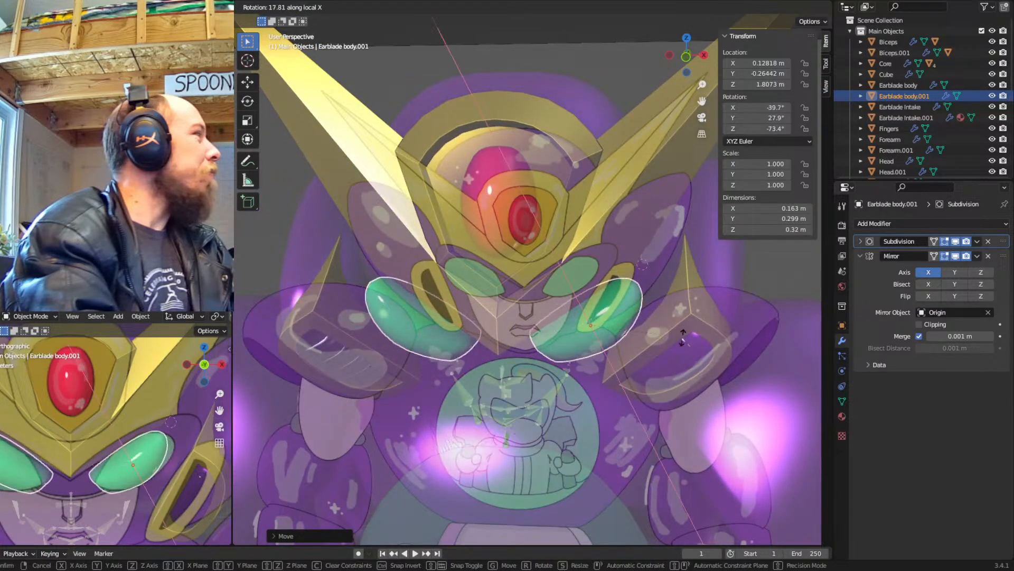
left_click(666, 333)
middle_click_drag(666, 333, 691, 384)
key("KP_1")
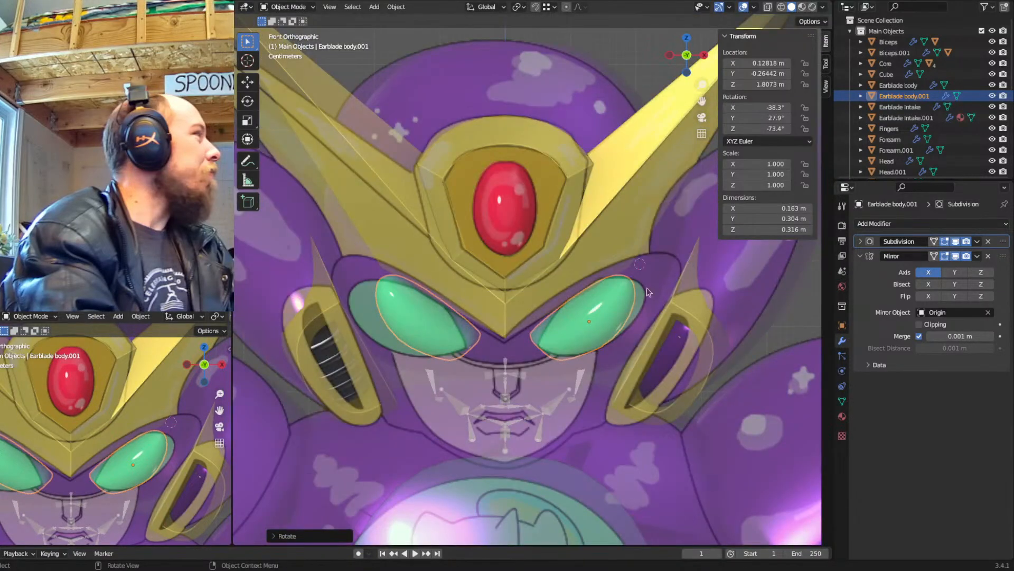
Move the eye outward in the front view to about X 0.145 m, Z 1.807 m over the drawn eye
middle_click_drag(582, 350, 569, 316, "shift")
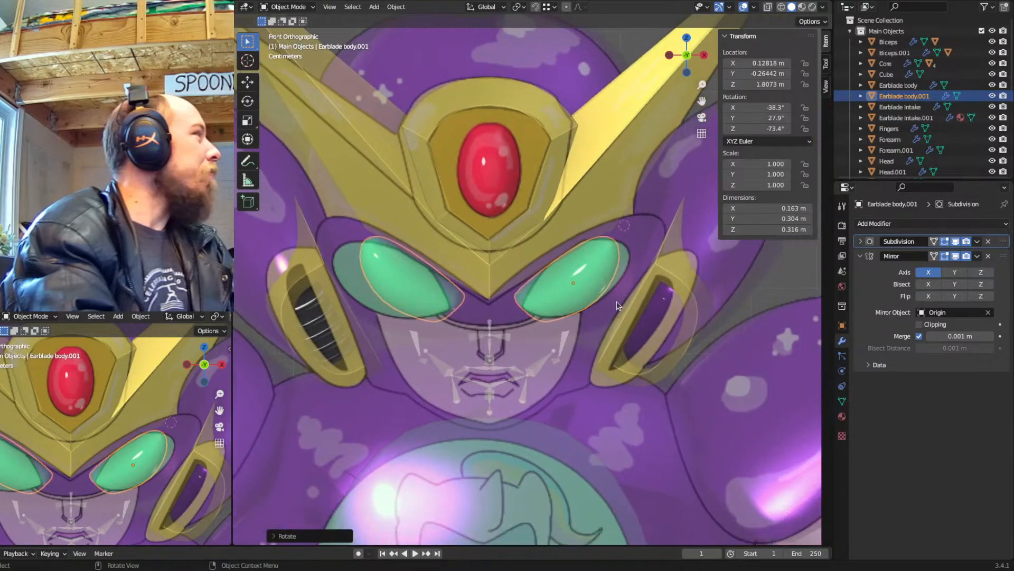
key("g")
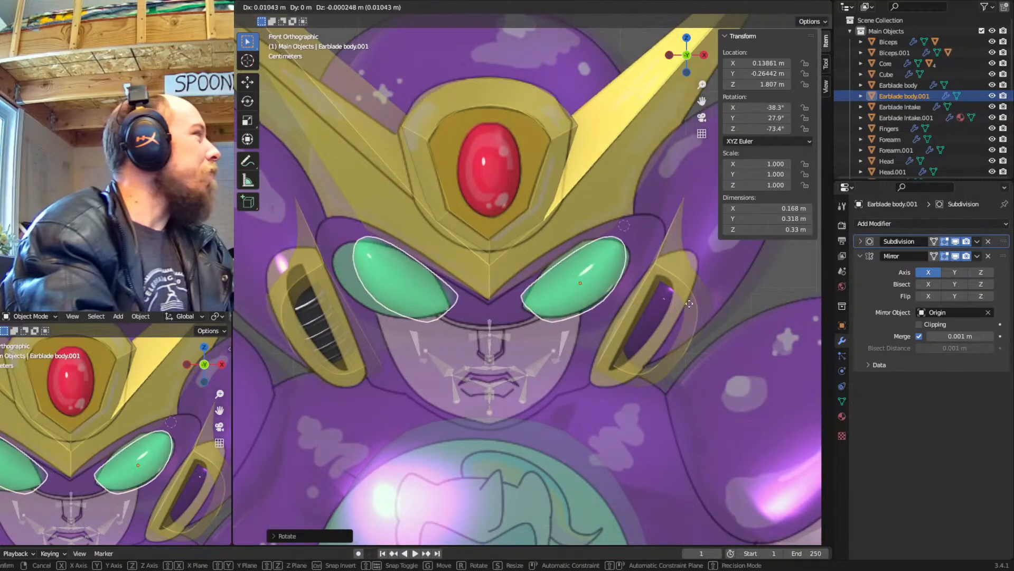
left_click(663, 318)
scroll(663, 318, "up", 2)
key("g")
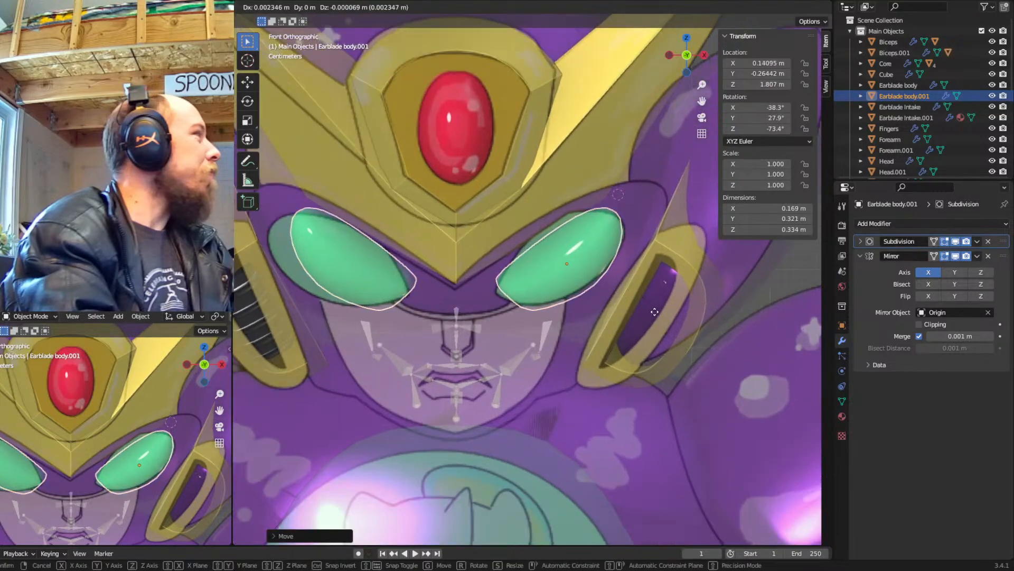
left_click(676, 326)
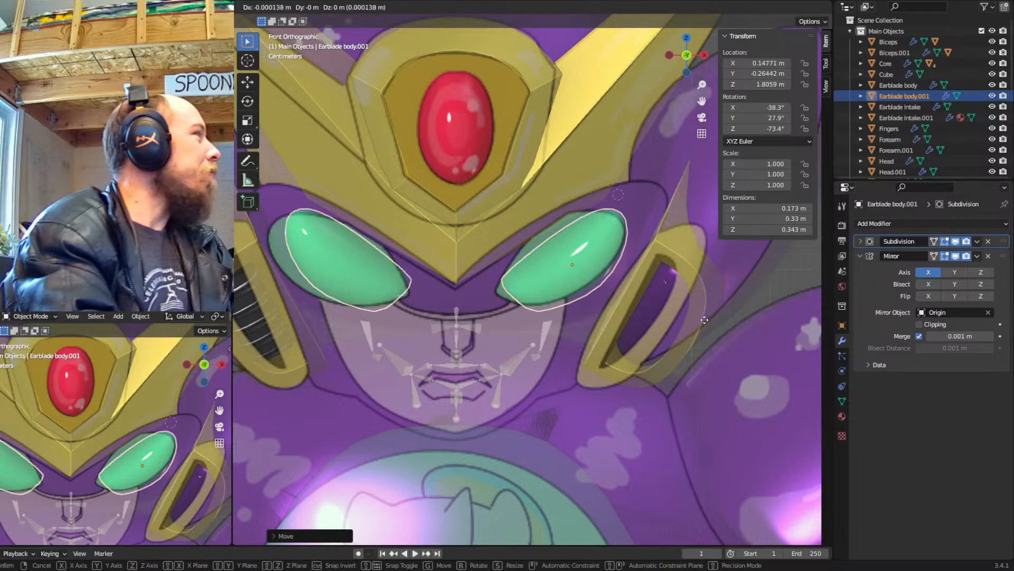
scroll(672, 329, "down", 3)
left_click(709, 258)
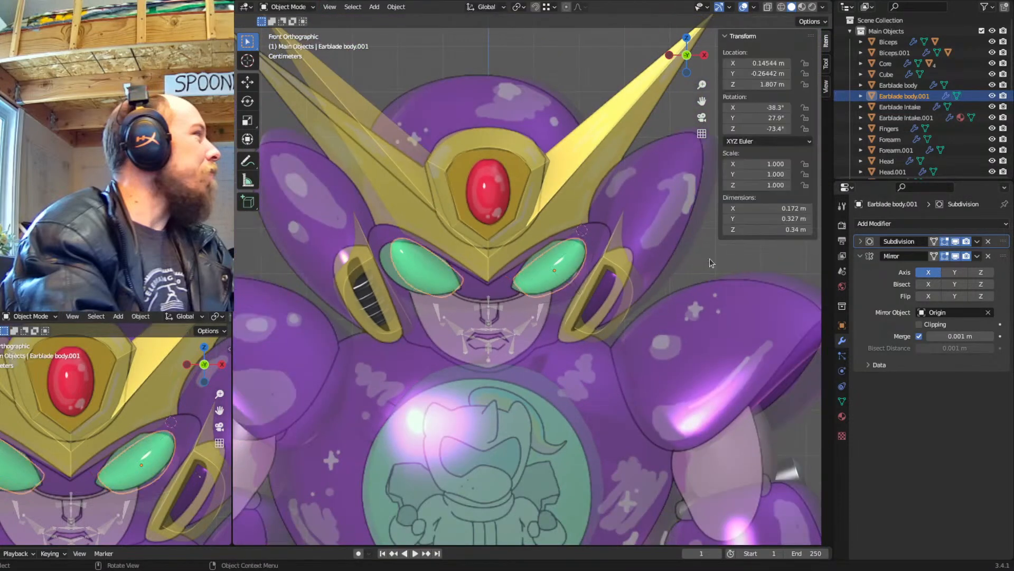
Nudge the front reference image slightly upward so the drawing lines up better with the helmet model
key("g")
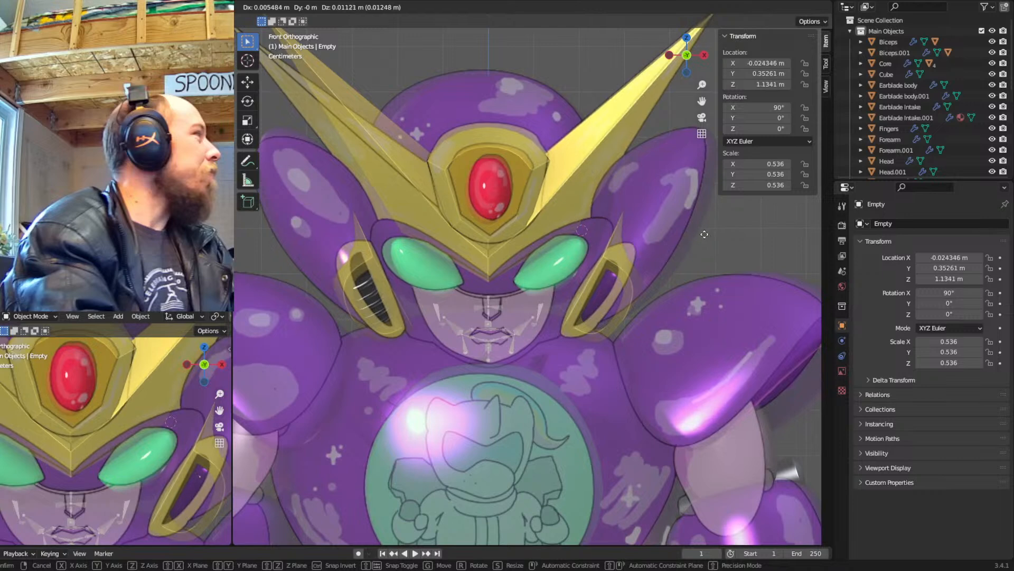
left_click(709, 250)
scroll(581, 268, "up", 3)
Raise the green eye to about X 0.145 m, Z 1.816 m to match the shifted reference drawing
left_click(581, 268)
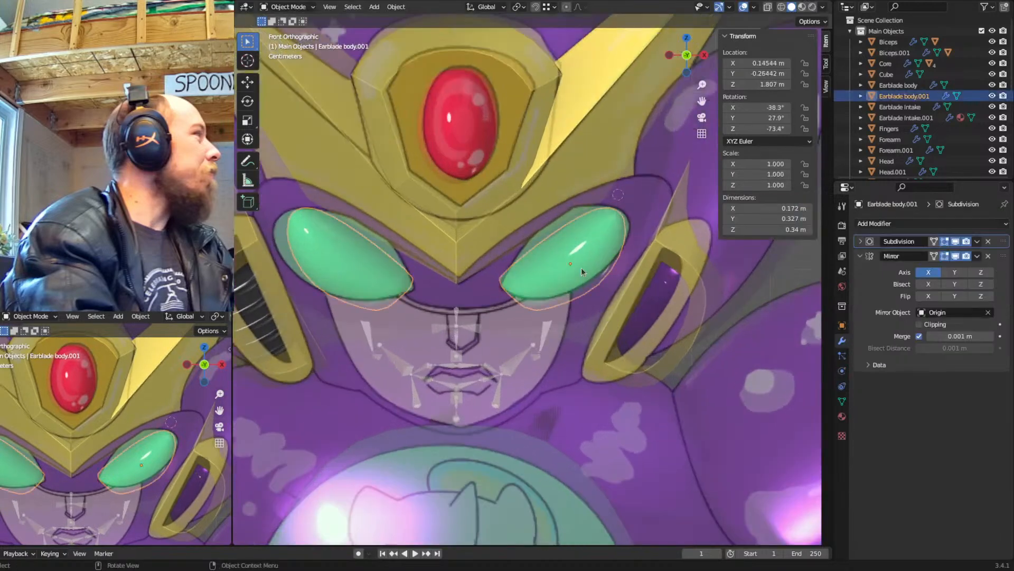
middle_click_drag(581, 268, 596, 283, "shift")
key("g")
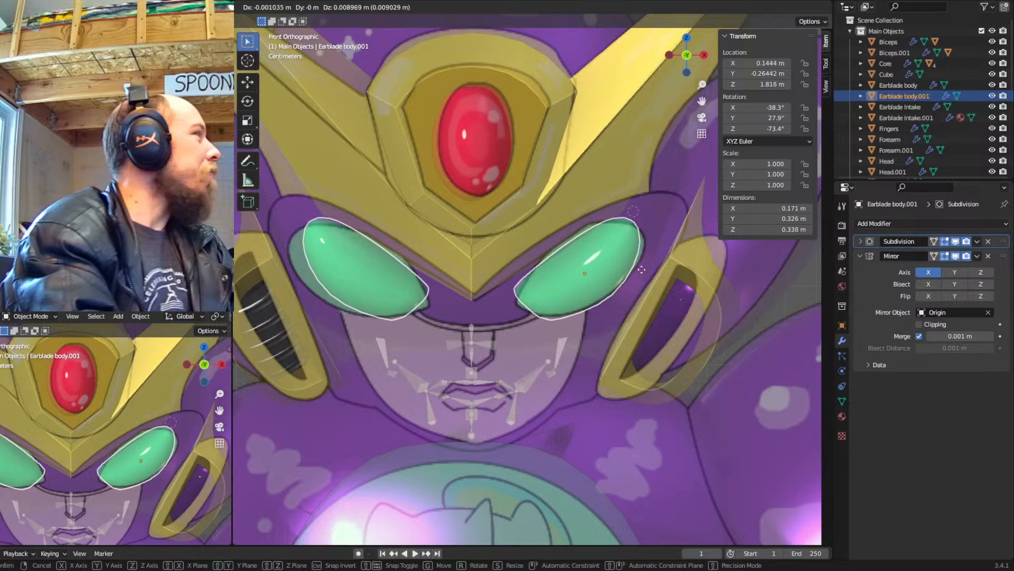
left_click(634, 271)
Trackball-rotate the eye to a rotation of about X -43.3°, Y 13°, Z -51.2°
key("r")
key("r")
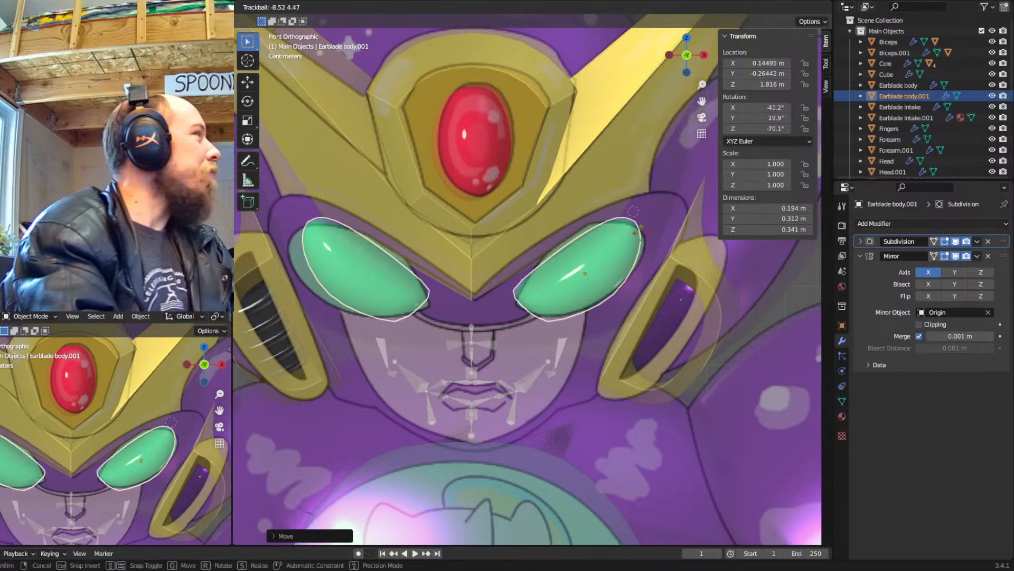
left_click(638, 320)
key("r")
key("r")
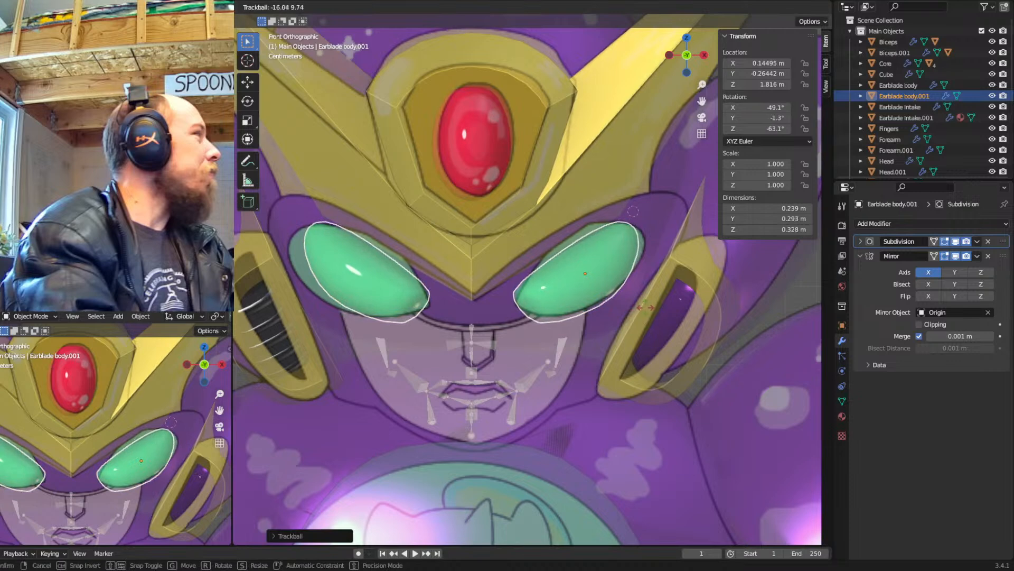
left_click(655, 320)
Move the inner-corner and upper-edge vertices of the eye mesh about -0.016 m along local X
key("Tab")
key("shift+z")
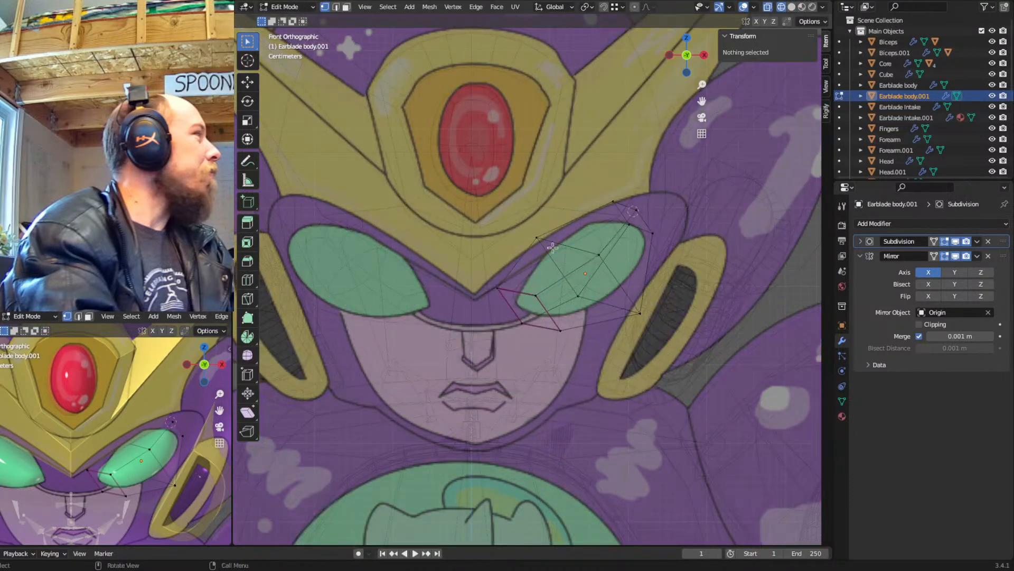
left_click(537, 238)
left_click(581, 294, "shift")
left_click(497, 289, "shift")
left_click(522, 322, "shift")
left_click(612, 201, "shift")
left_click(628, 224, "shift")
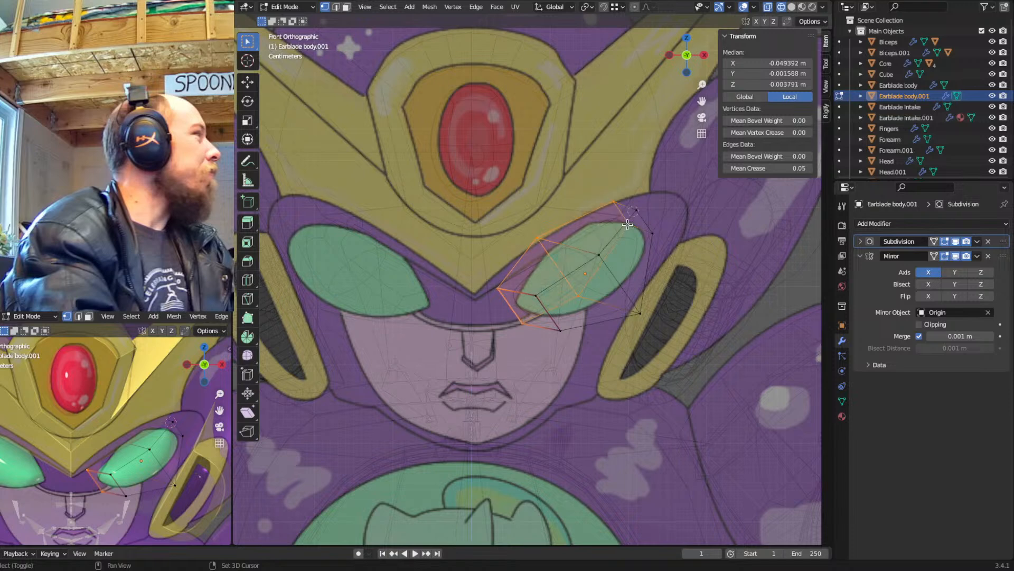
key("shift+z")
key("g")
key("x")
key("x")
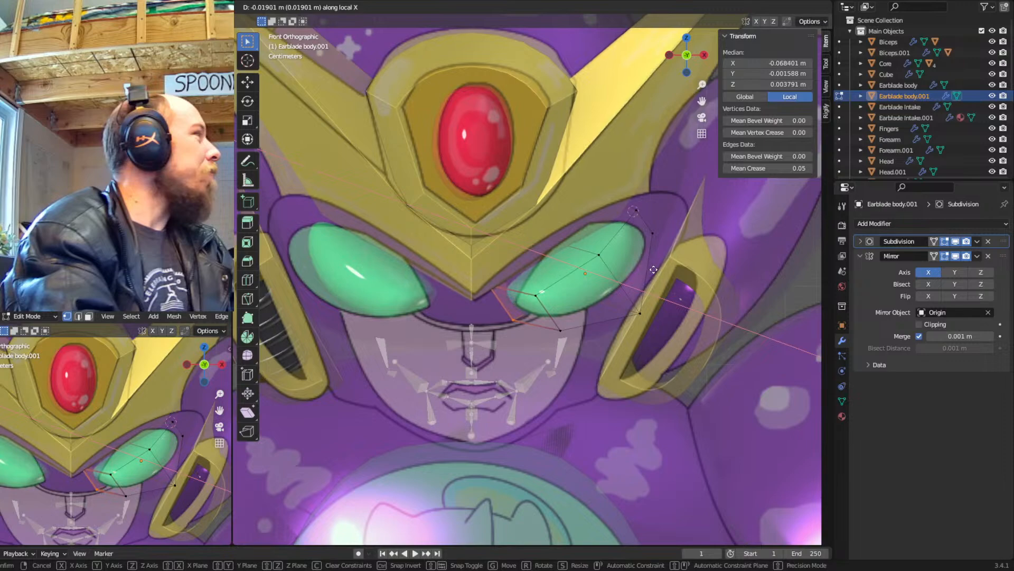
left_click(668, 270)
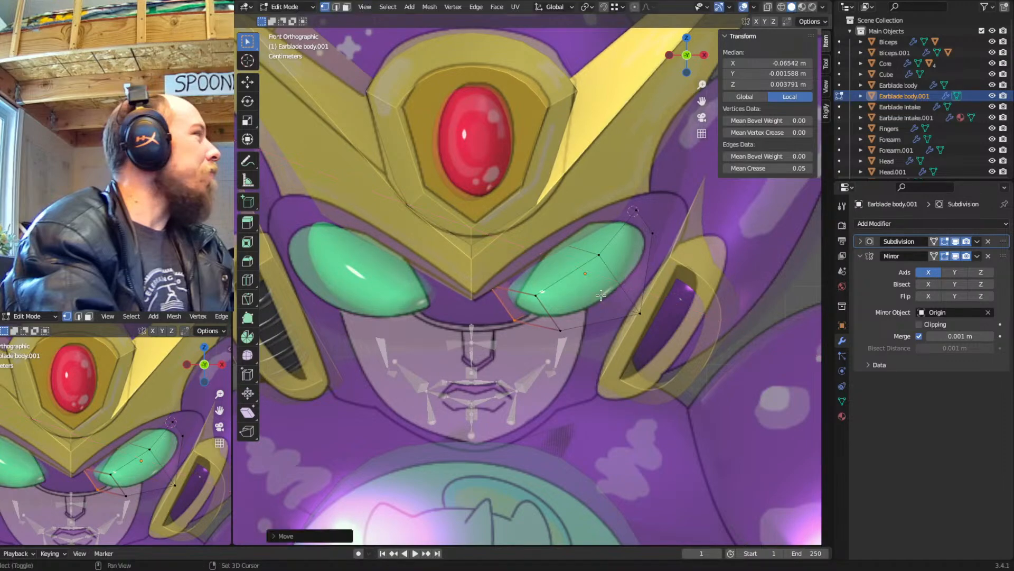
key("Tab")
scroll(597, 330, "down", 3)
middle_click_drag(597, 331, 644, 353)
key("KP_1")
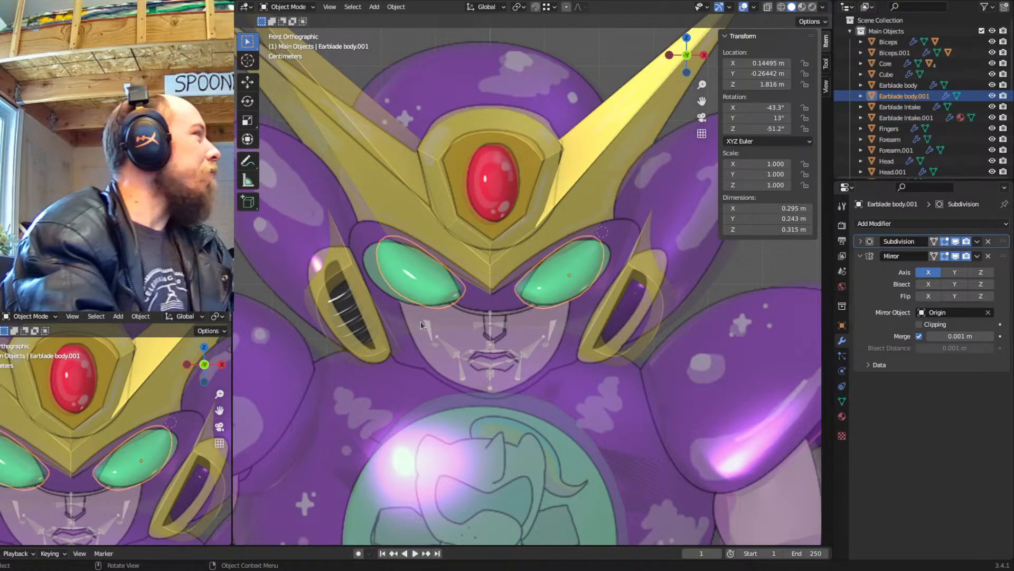
scroll(529, 335, "down", 1)
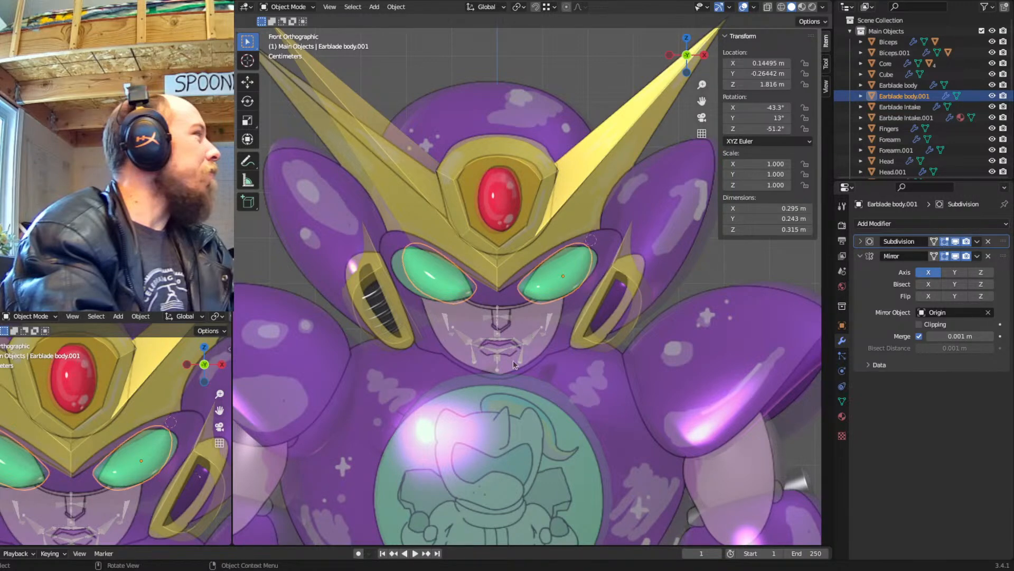
middle_click_drag(557, 339, 544, 291, "shift")
scroll(579, 325, "up", 1)
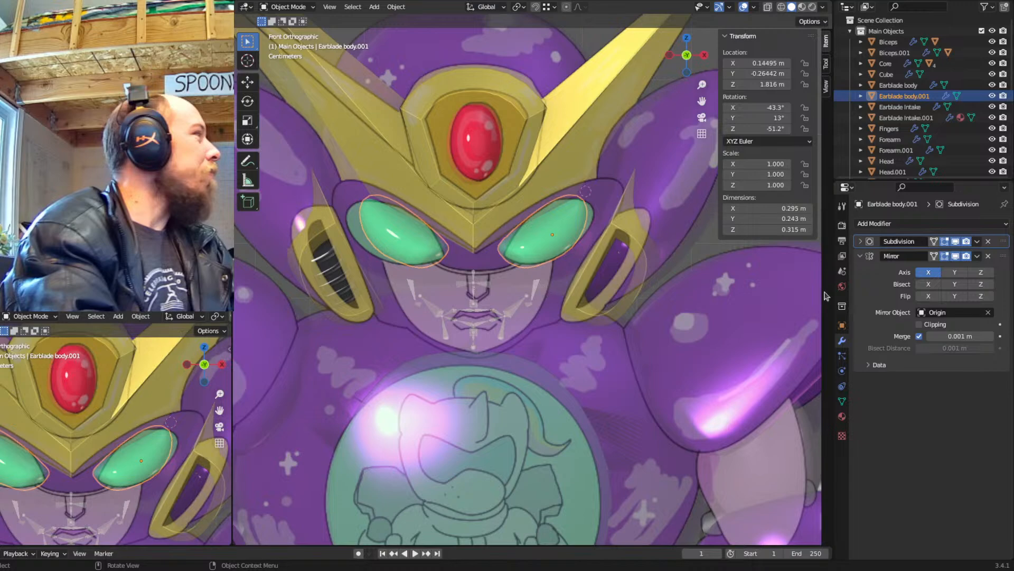
Snap the 3D cursor to the lip bones at the mouth of the metarig
middle_click_drag(487, 347, 516, 281)
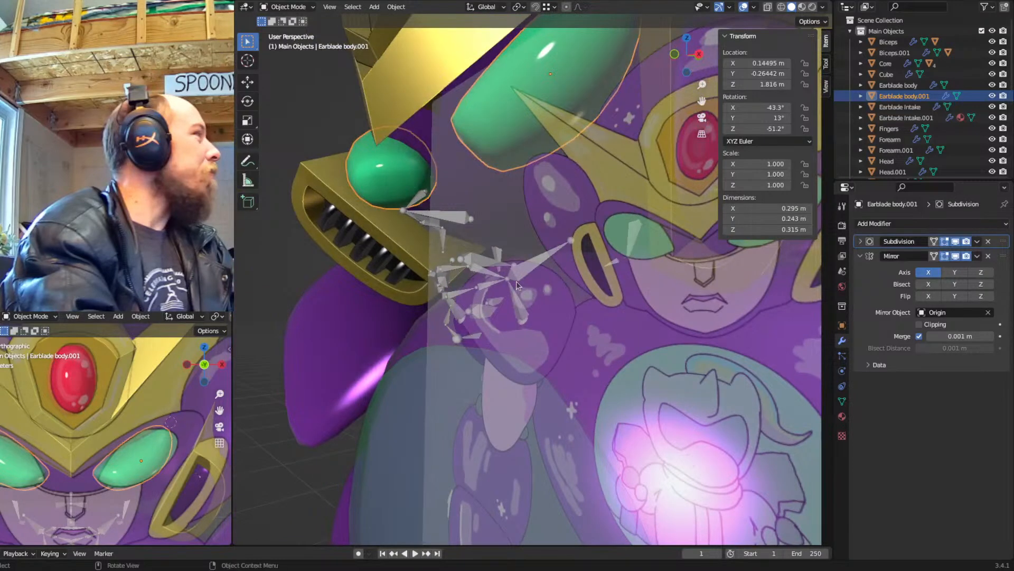
left_click(442, 273)
middle_click_drag(447, 276, 484, 288)
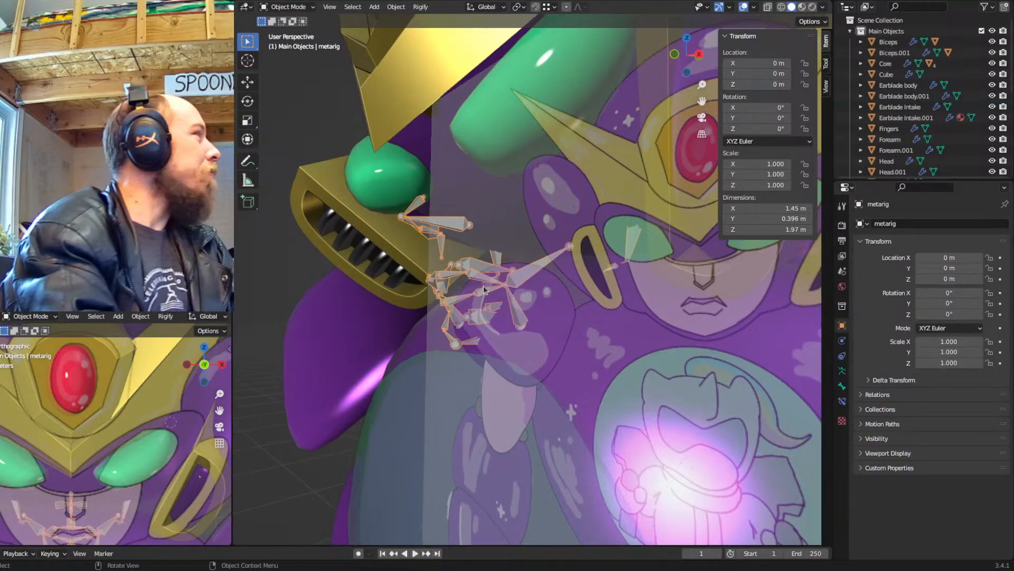
key("Tab")
left_click(441, 278)
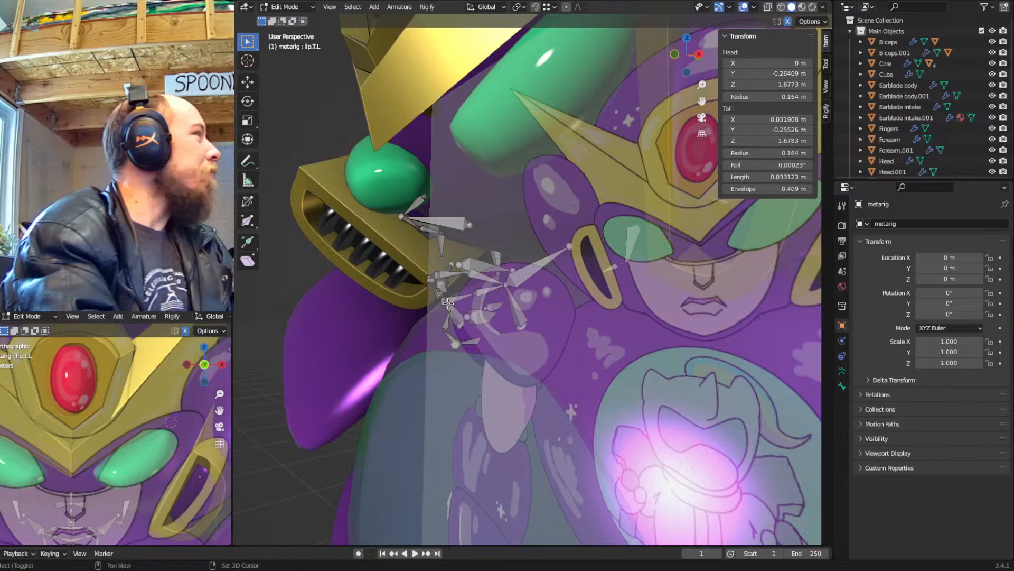
left_click(445, 303, "shift")
key("shift+s")
left_click(491, 353)
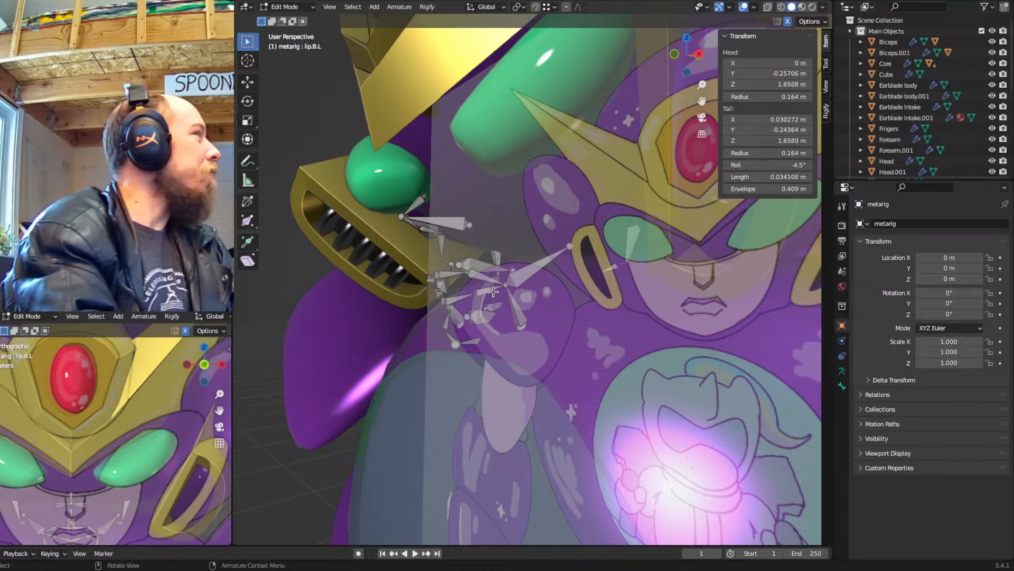
key("Tab")
key("KP_1")
scroll(550, 303, "up", 4)
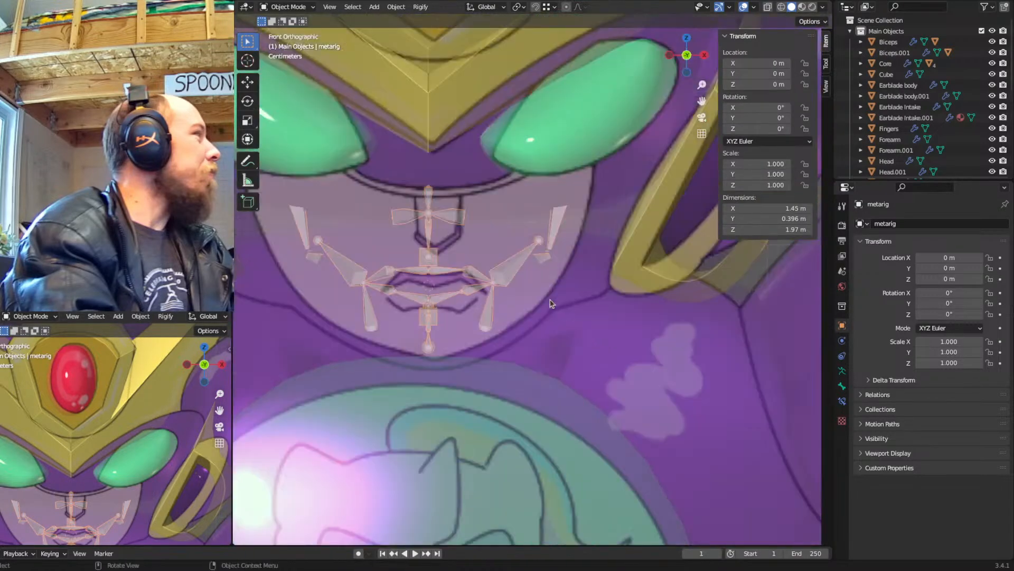
scroll(550, 303, "down", 4)
key("shift+a")
mouse_move(580, 324)
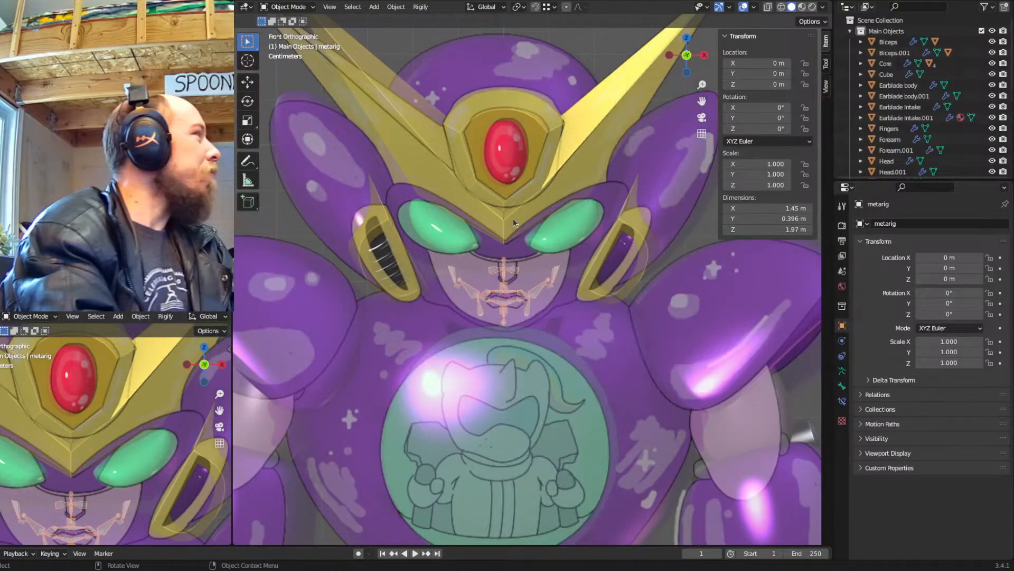
Duplicate the purple head object and lower the copy along Z to about 1.664 m over the face
left_click(593, 132)
middle_click_drag(594, 131, 569, 211, "shift")
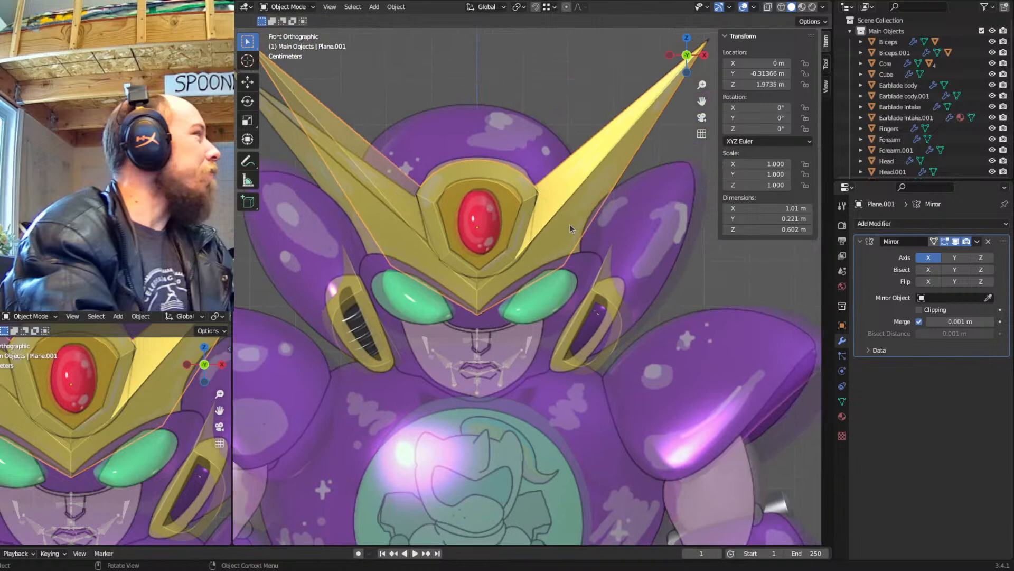
left_click(529, 152)
scroll(578, 290, "up", 3)
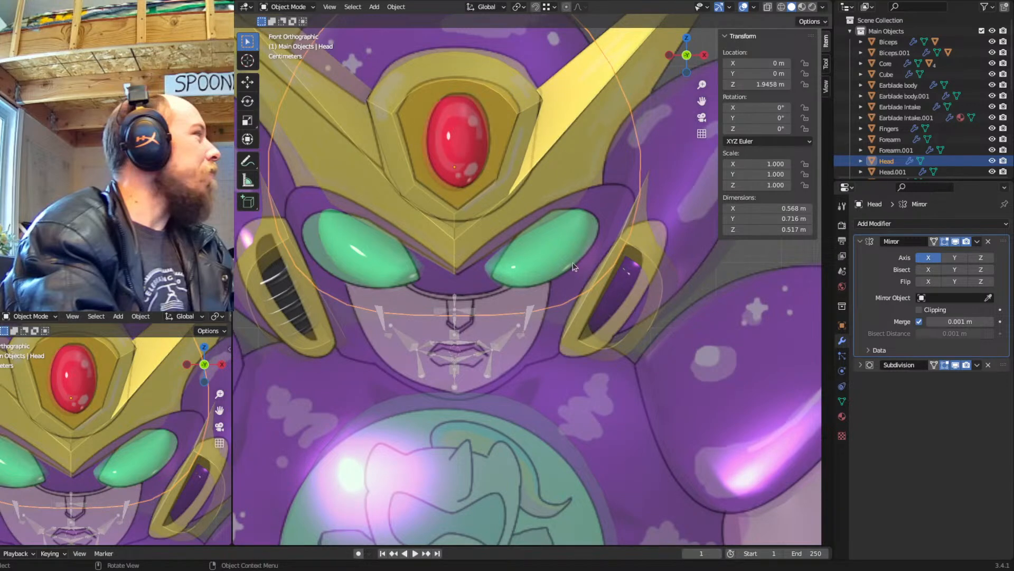
key("shift+d")
key("Escape")
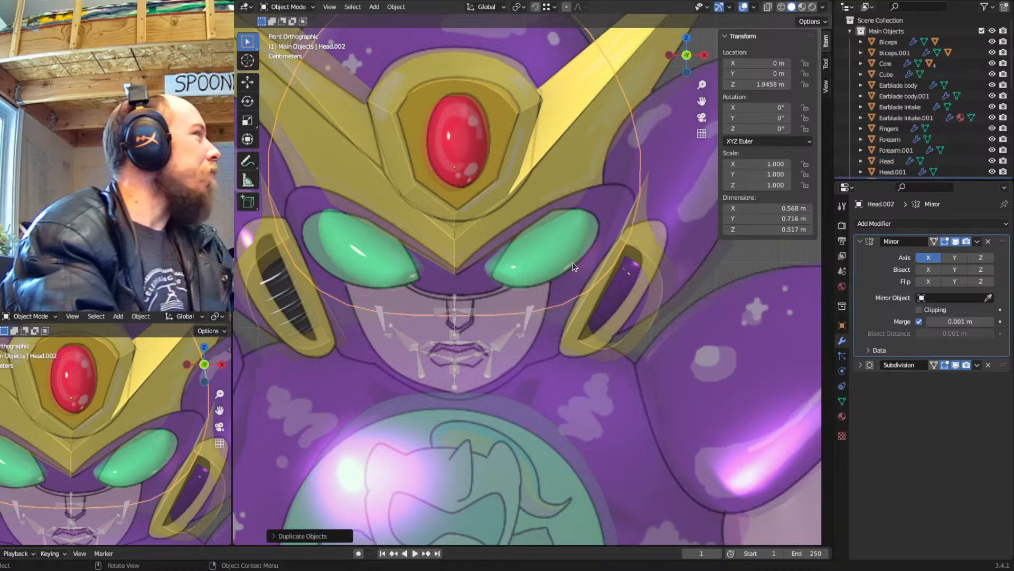
key("g")
key("z")
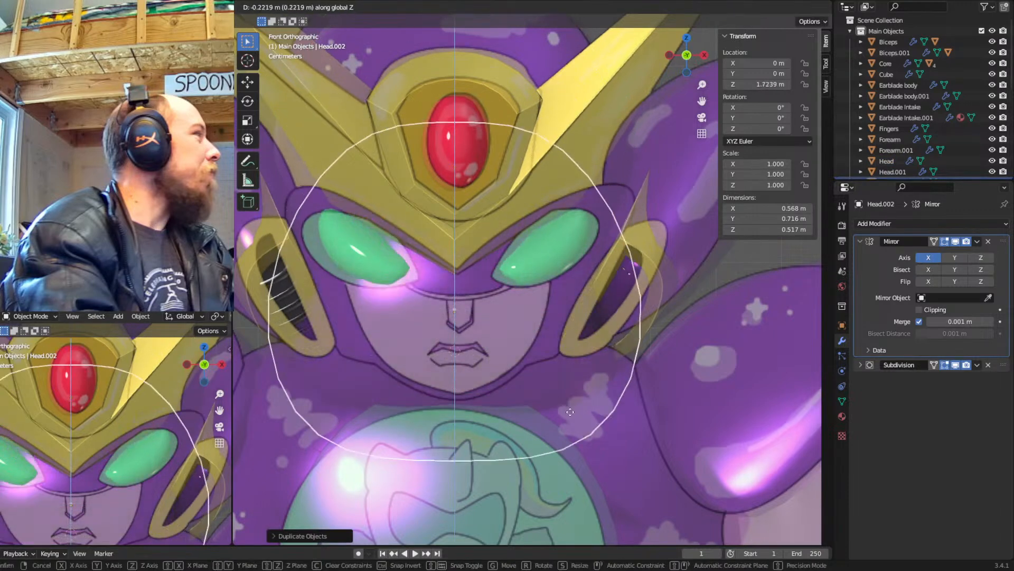
left_click(564, 451)
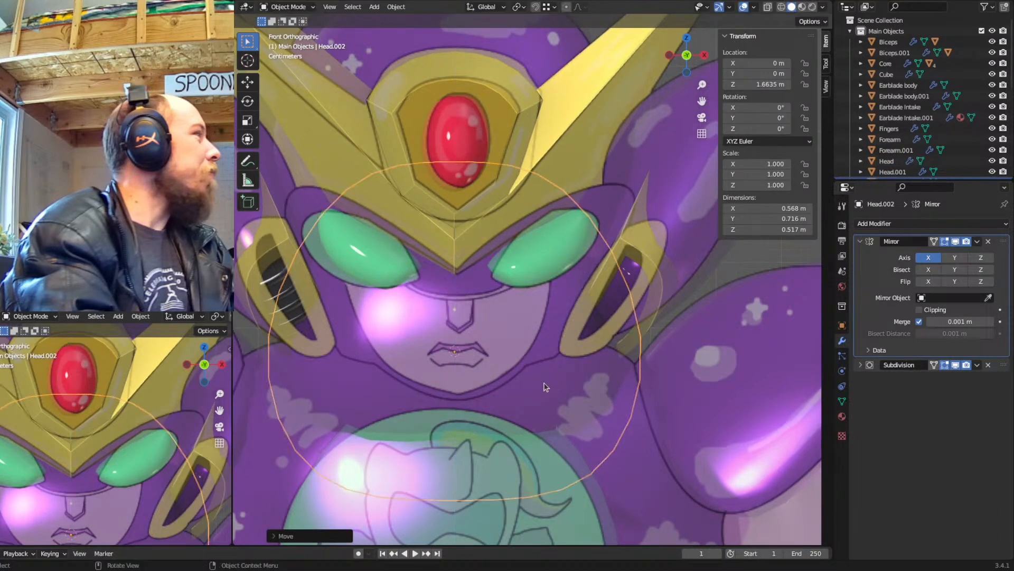
Move the rear middle vertices of the head copy forward along global Y by about 0.22 m
key("Tab")
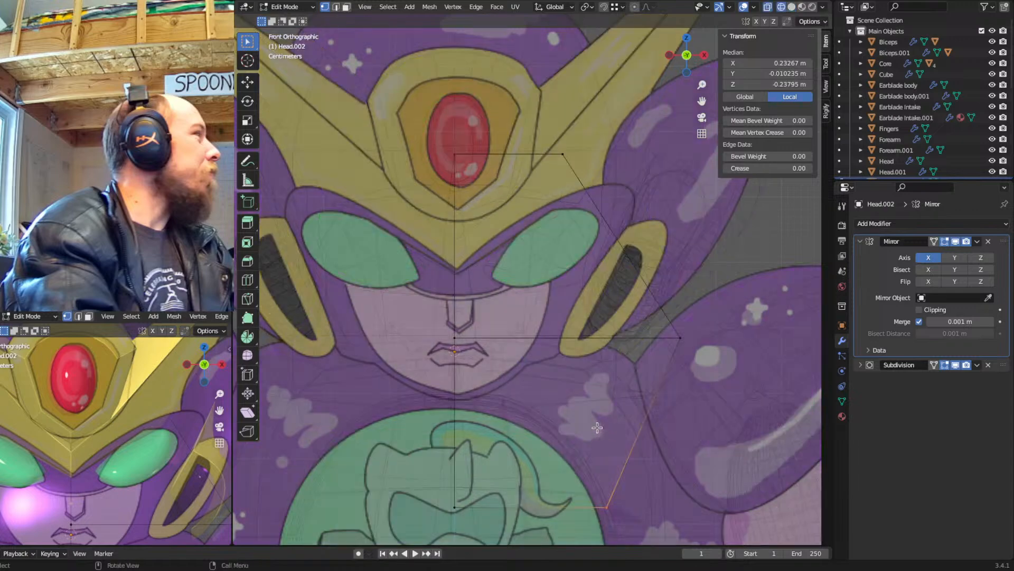
middle_click_drag(597, 429, 580, 344)
key("shift+z")
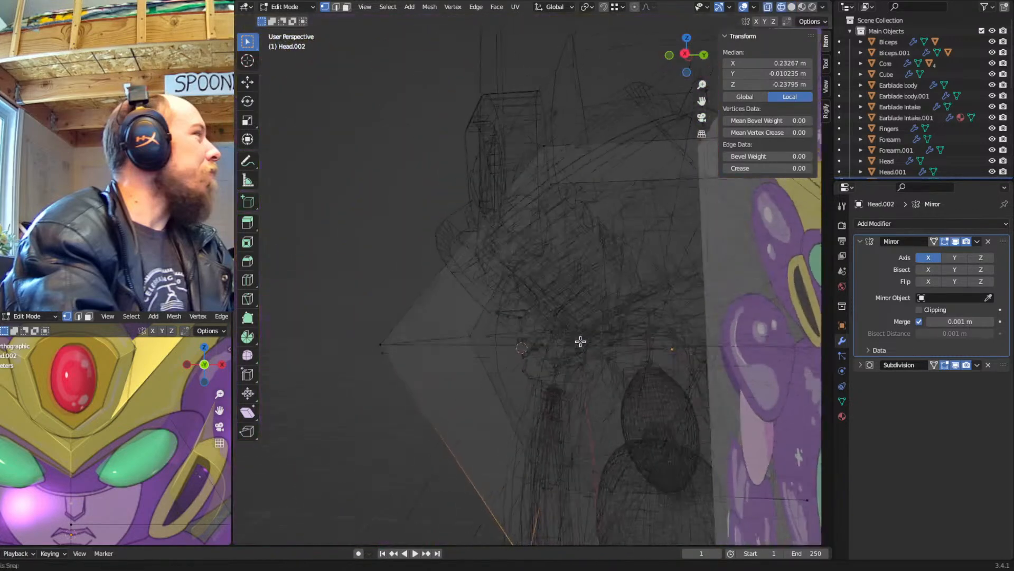
key("a")
scroll(611, 342, "down", 5)
left_click_drag(769, 249, 722, 311)
key("g")
key("x")
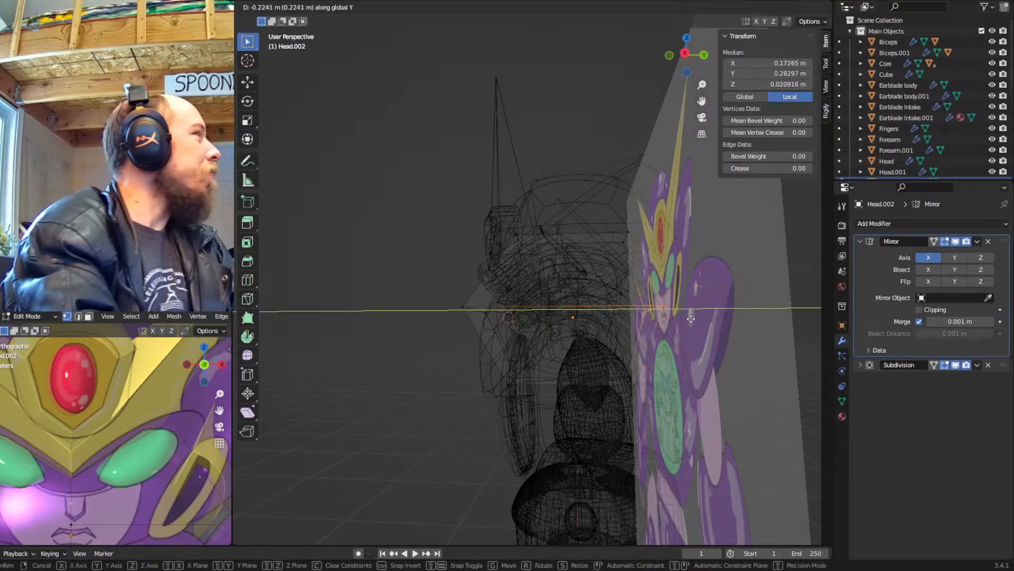
left_click(639, 307)
Delete the middle and upper vertices on the rear centreline of the head copy
key("x")
left_click(641, 306)
key("a")
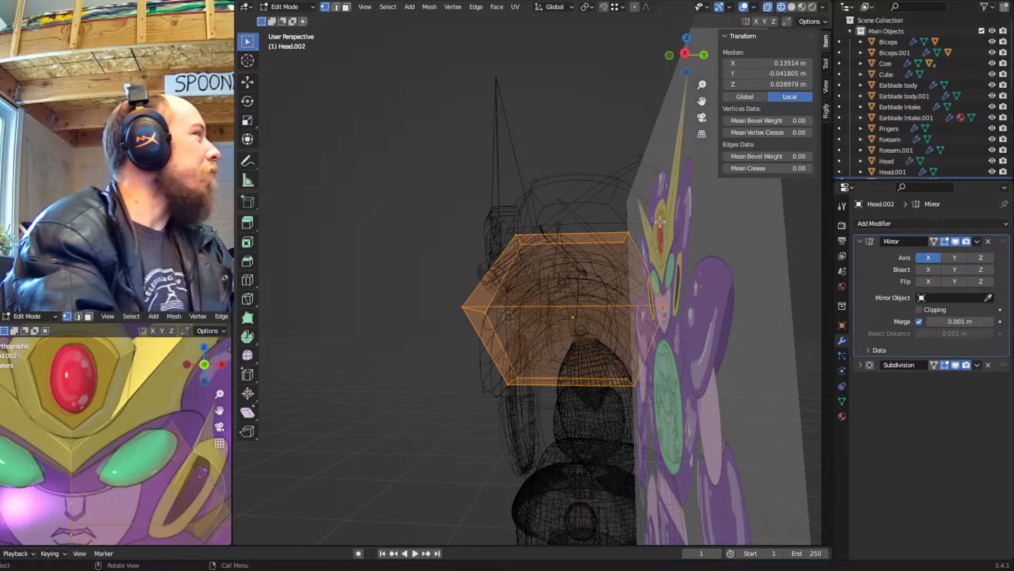
left_click(624, 245)
key("x")
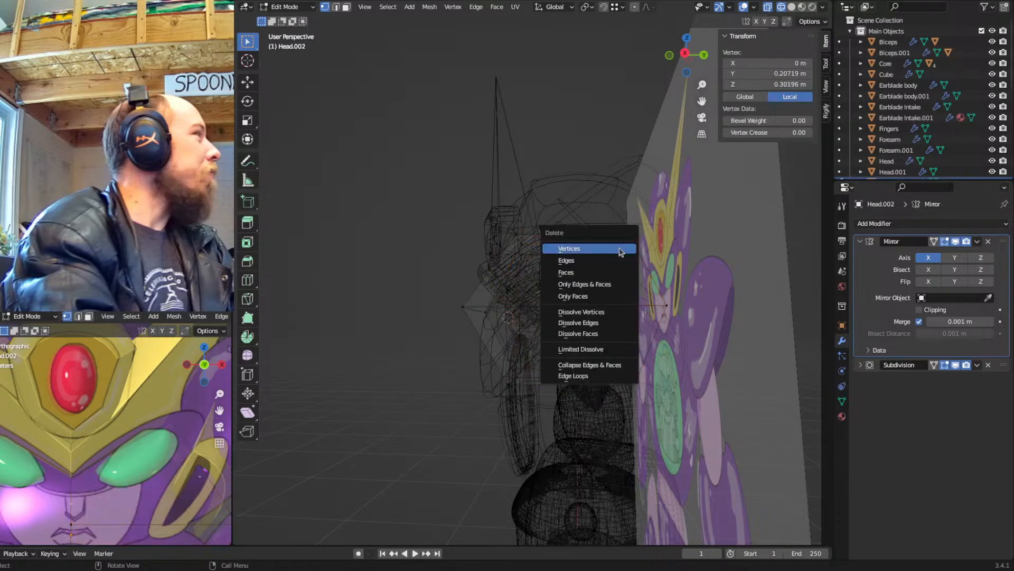
left_click(620, 249)
key("a")
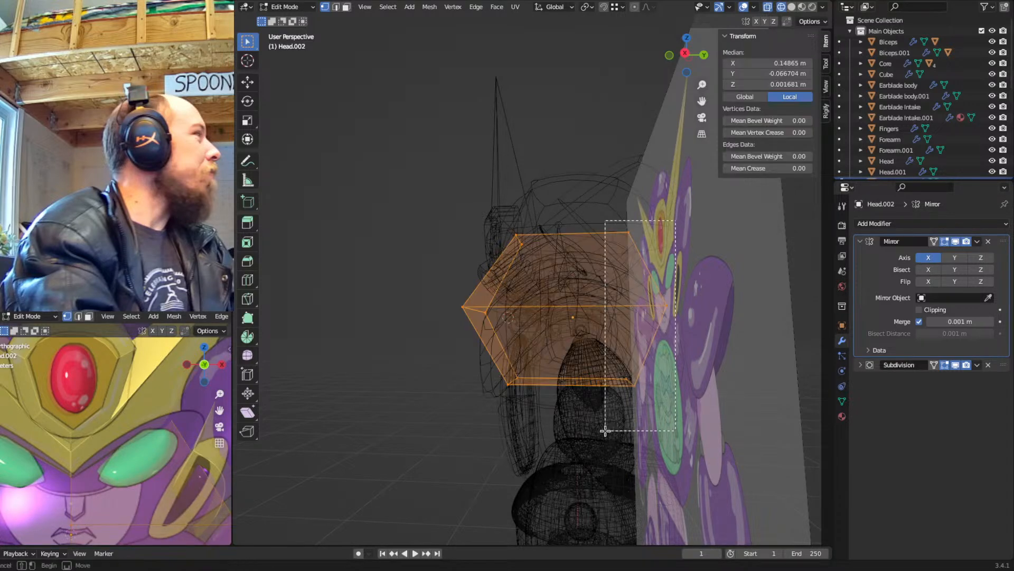
Pull the remaining rear vertices of the head copy forward along global Y, adjusting the middle and upper ones separately
key("g")
key("y")
left_click(638, 341)
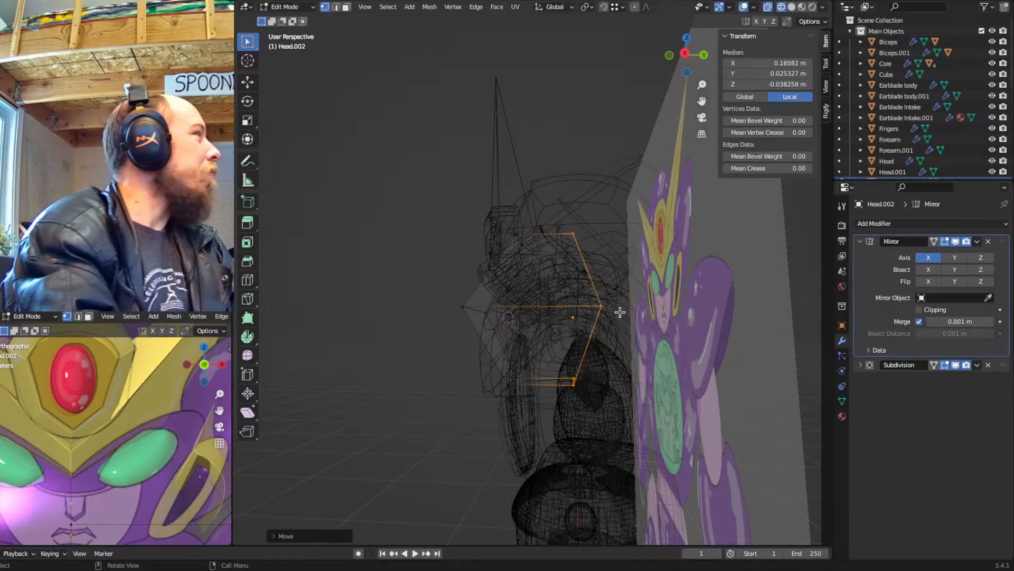
left_click(624, 312)
key("g")
key("y")
left_click(627, 289)
left_click(572, 236)
key("g")
key("y")
left_click(525, 281)
Move the front middle vertices about 0.117 m back along global Y and shift the lower front vertices along the same axis
left_click(464, 317)
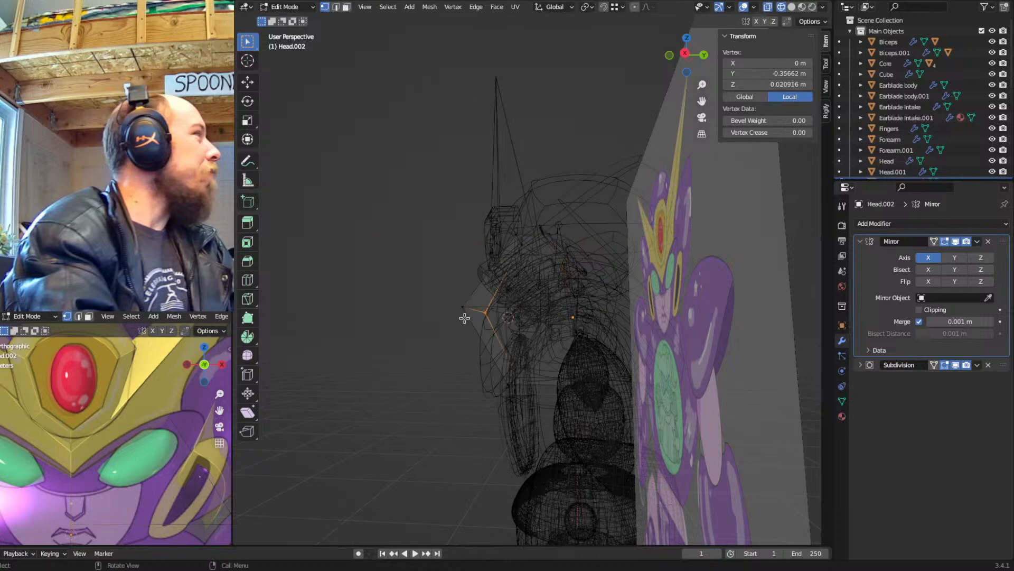
left_click_drag(516, 295, 430, 338)
key("g")
key("y")
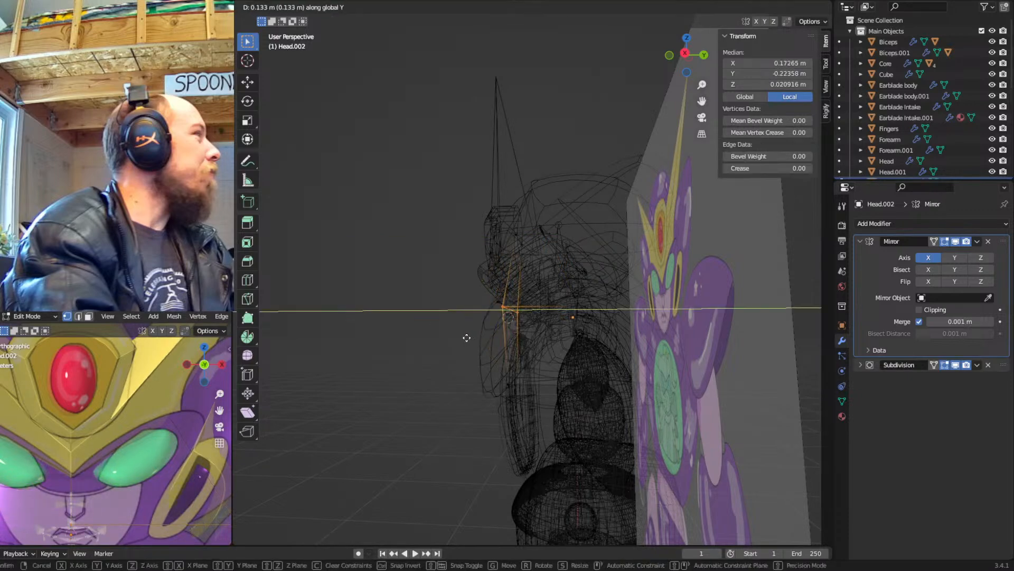
left_click(464, 337)
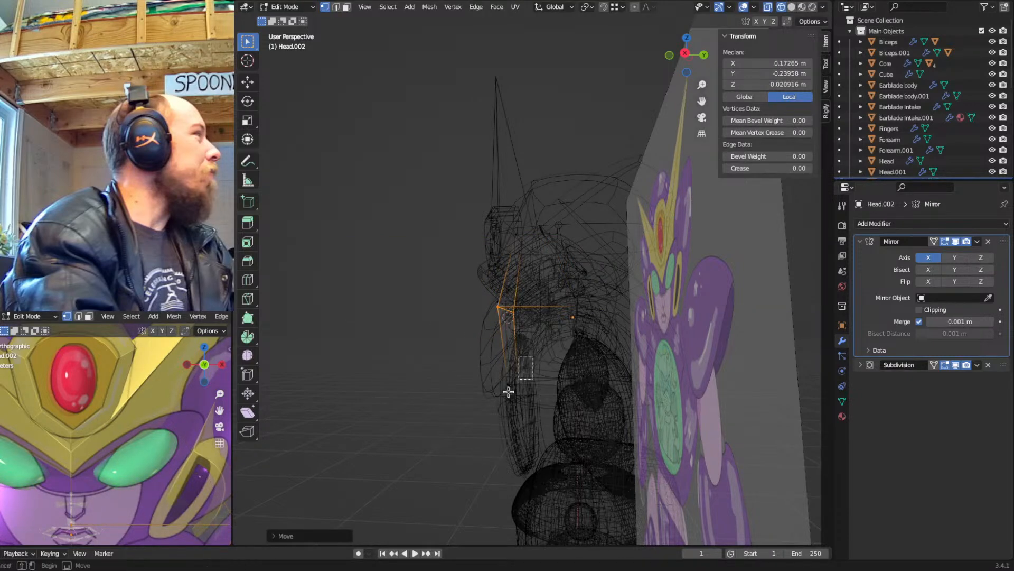
left_click_drag(531, 357, 473, 433)
key("g")
key("y")
left_click(494, 434)
In front view, raise the lower row of vertices about 0.17 m and the middle row about 0.04 m along global Z
left_click_drag(613, 346, 463, 407)
key("KP_1")
key("g")
key("z")
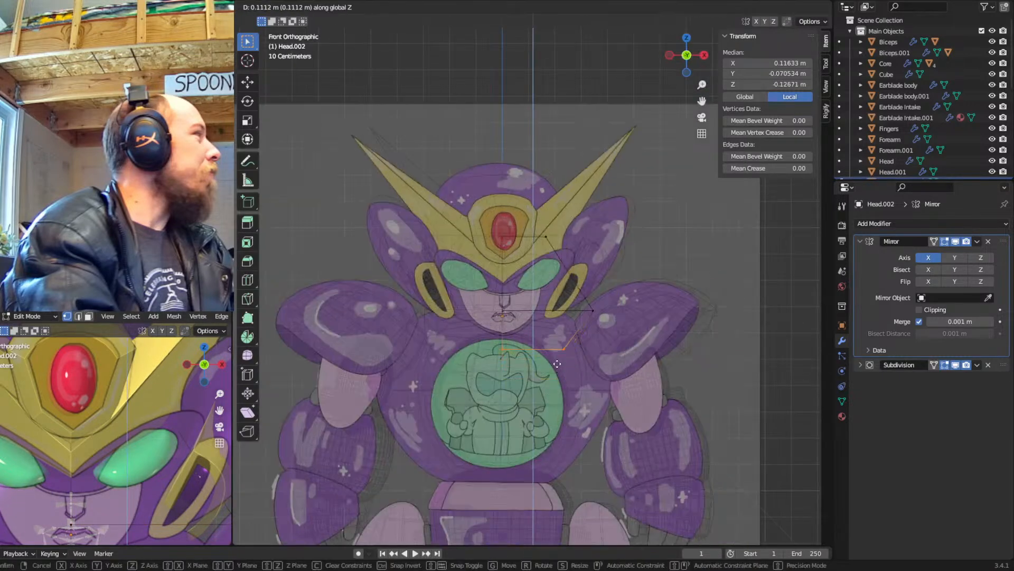
left_click(602, 299)
left_click_drag(602, 299, 455, 322)
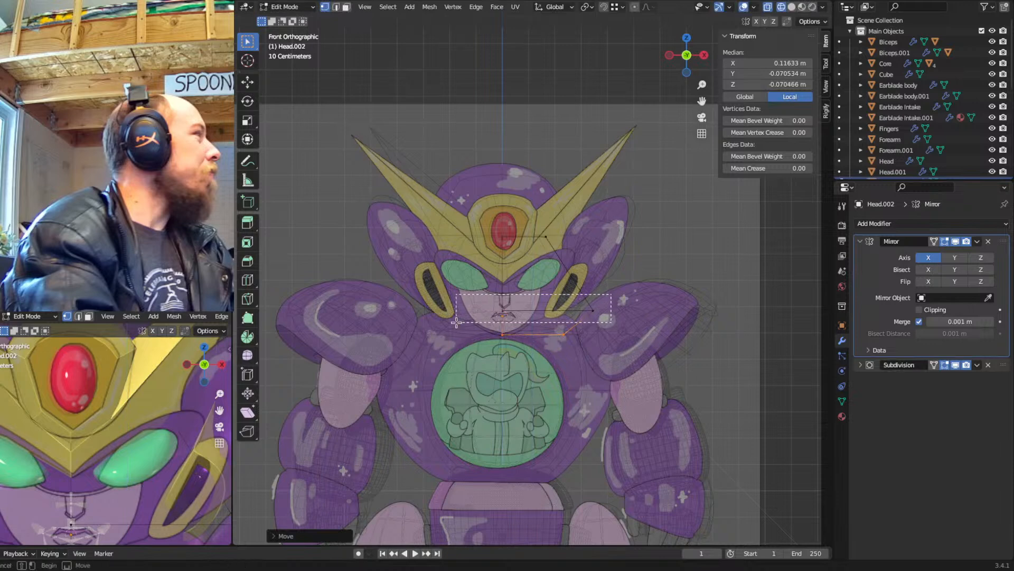
key("g")
key("z")
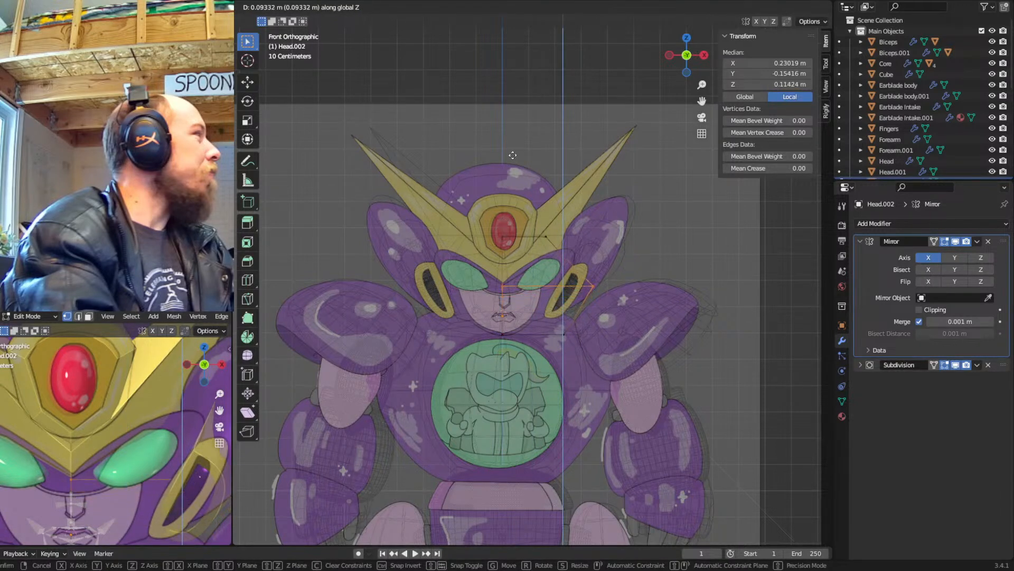
left_click(507, 276)
Lower the upper row of face vertices along global Z to a local height of about 0.189 m
left_click_drag(587, 207, 478, 250)
key("g")
key("z")
left_click(477, 284)
Narrow the face by moving the middle and lower side vertices about -0.18 m along global X
scroll(533, 308, "up", 4)
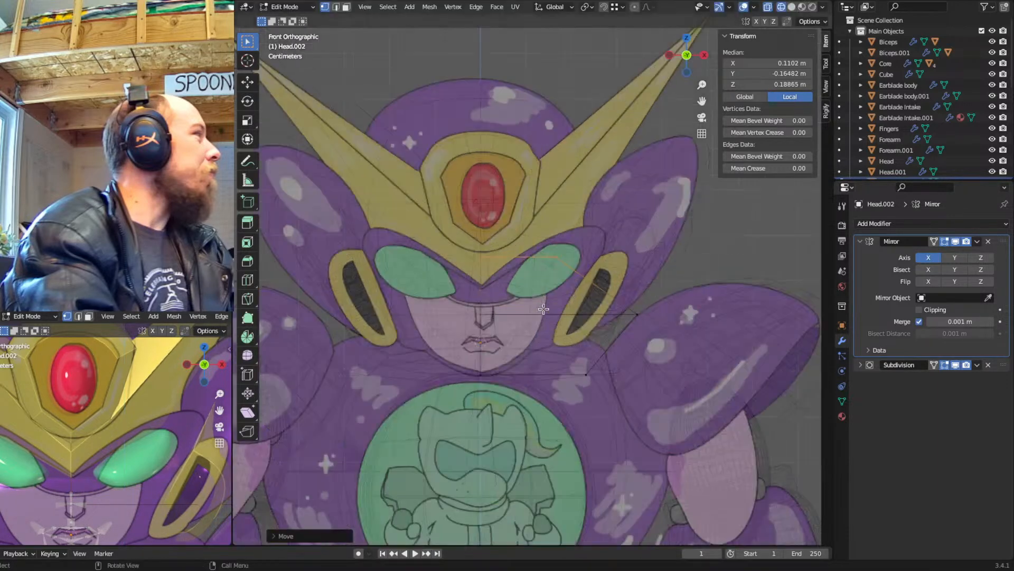
left_click_drag(727, 284, 596, 424)
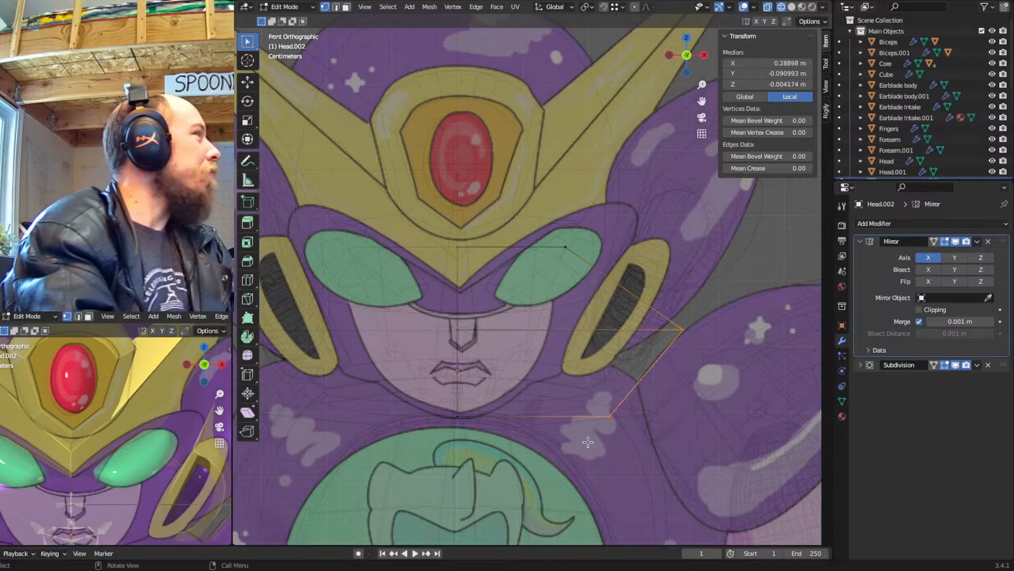
key("g")
key("x")
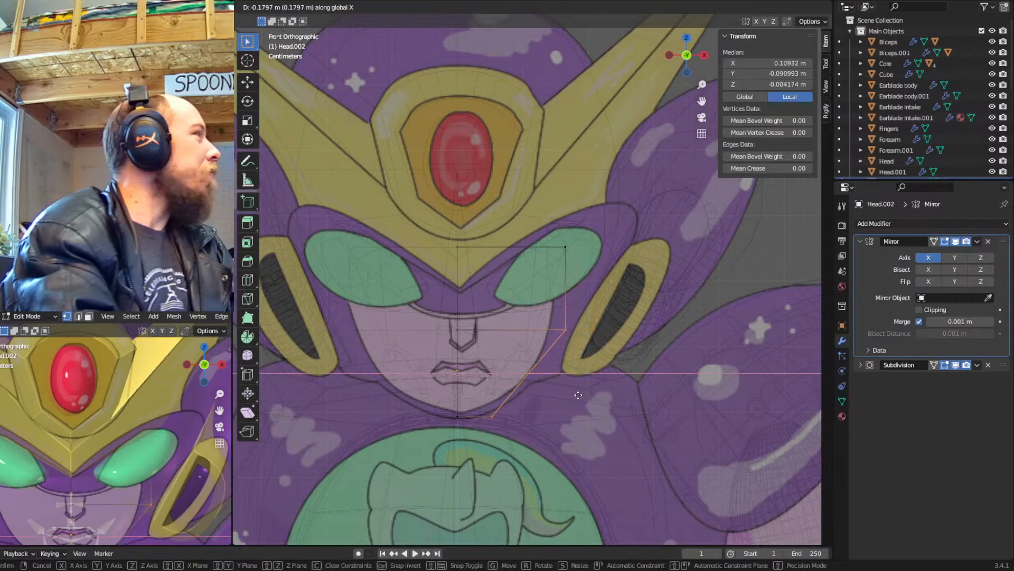
left_click(578, 395)
Fit the lower side vertices to the chin outline and lower the middle side vertices along the jaw in the reference drawing
left_click_drag(528, 395, 481, 437)
key("g")
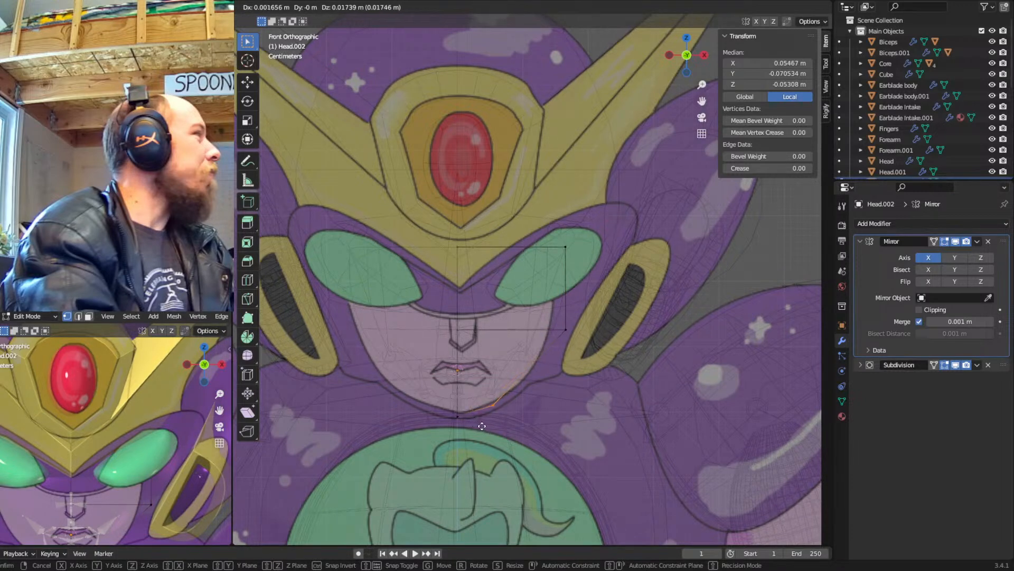
left_click(500, 409)
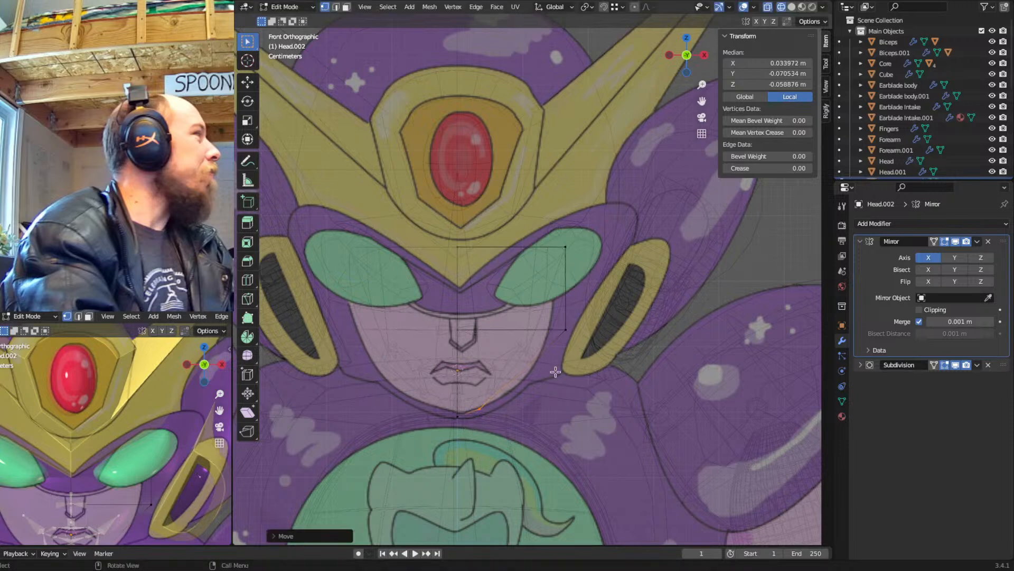
left_click(566, 328)
key("g")
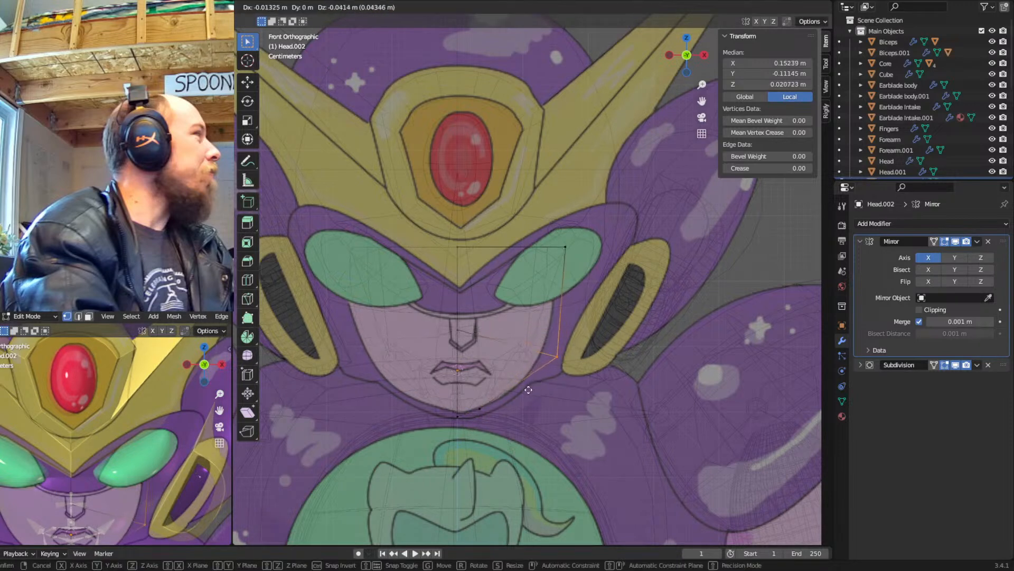
left_click(526, 392)
Lower the front centre vertex to the mouth by about 0.04 m and nudge the upper outer vertices slightly inward
left_click(448, 353)
key("g")
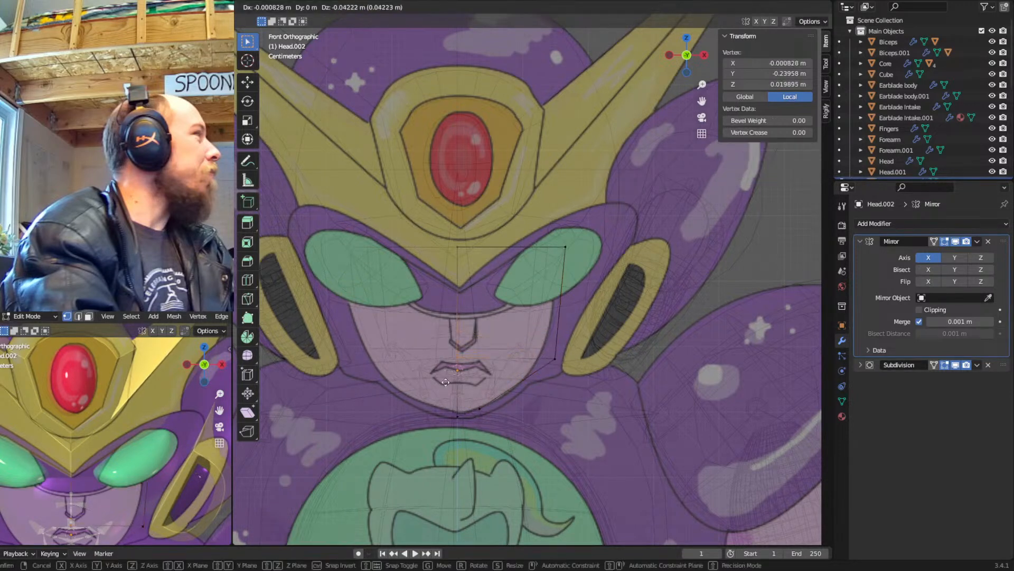
left_click(445, 384)
left_click_drag(603, 219, 520, 279)
key("g")
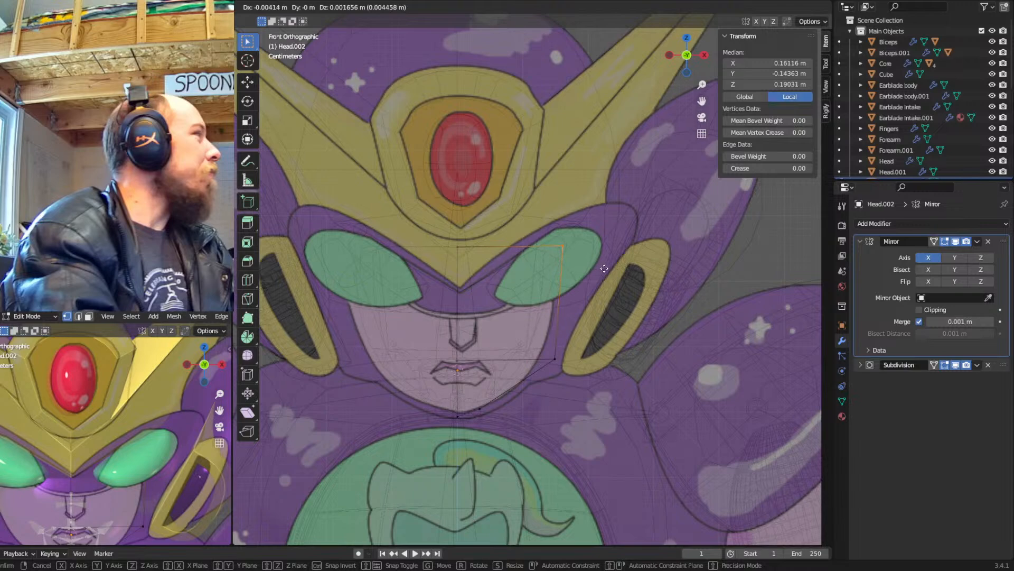
left_click(603, 268)
Move the reference image to about X -0.016 m, Z 1.130 m and check the face against it in shaded view
key("Tab")
scroll(603, 331, "down", 1)
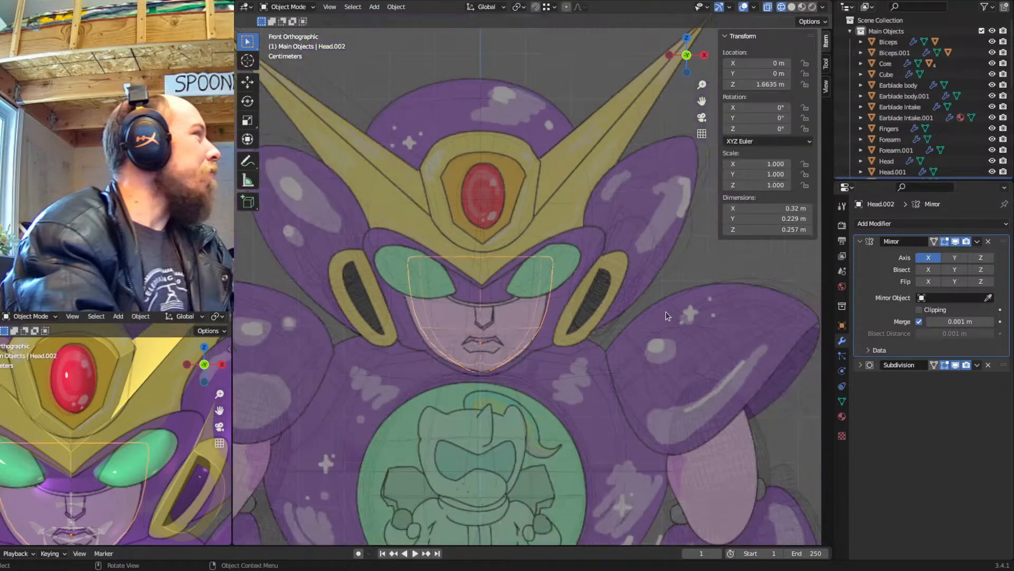
left_click(702, 259)
key("g")
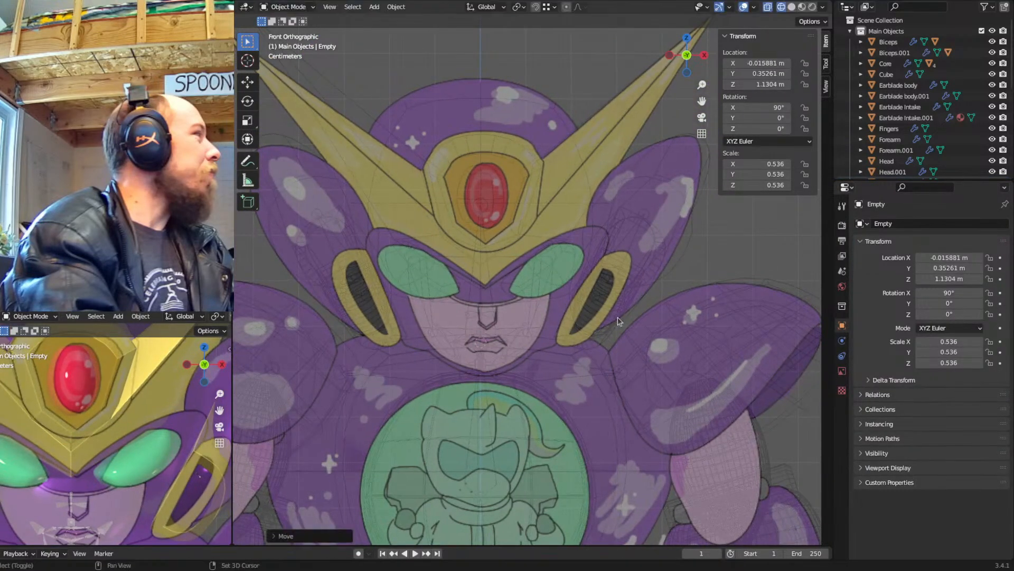
left_click(618, 318)
scroll(540, 348, "up", 3)
key("shift+z")
left_click(519, 342)
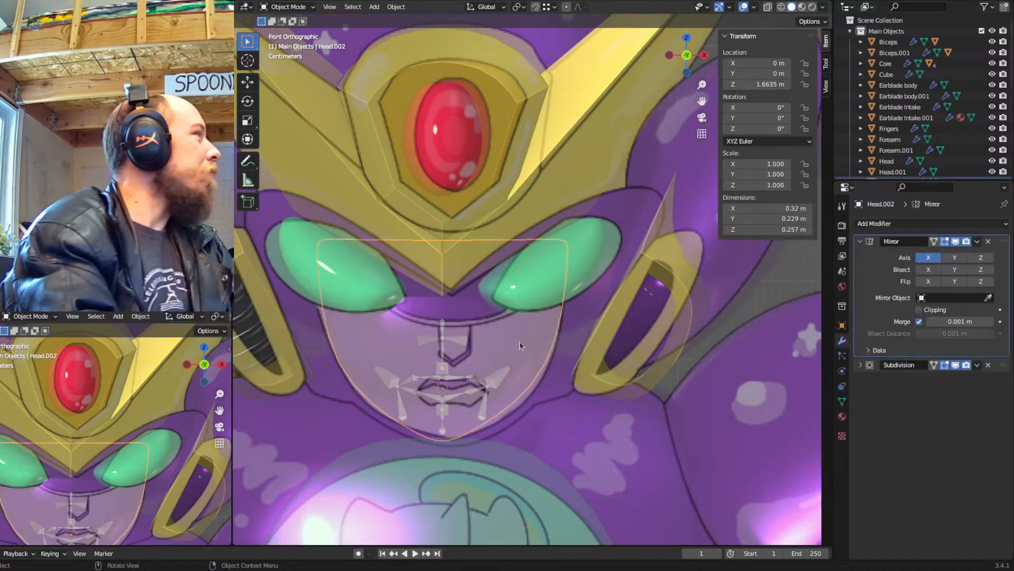
key("shift+z")
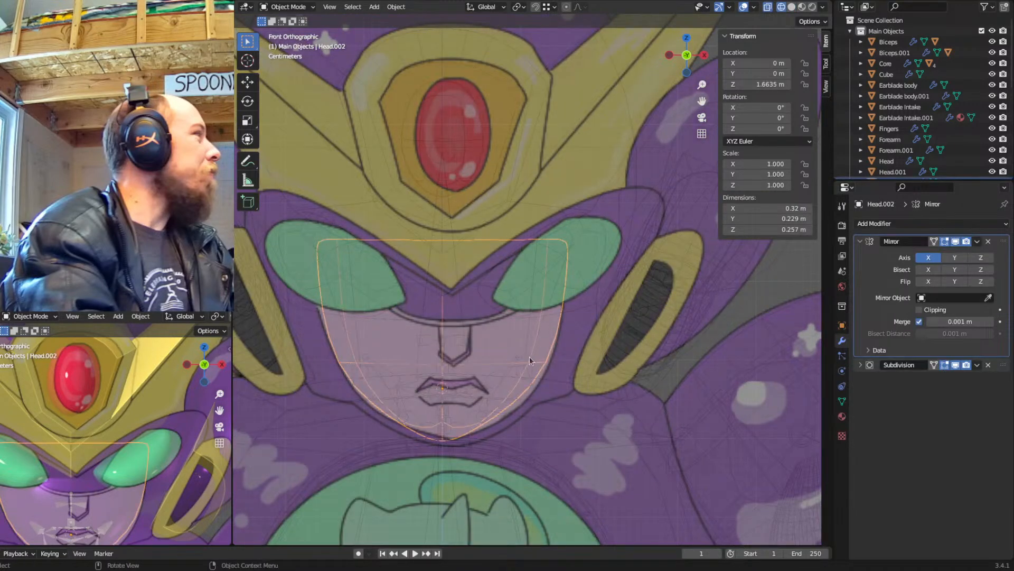
Move the middle side vertices slightly down and outward along the cheek outline and adjust the upper outer vertices
key("Tab")
left_click(561, 375)
key("g")
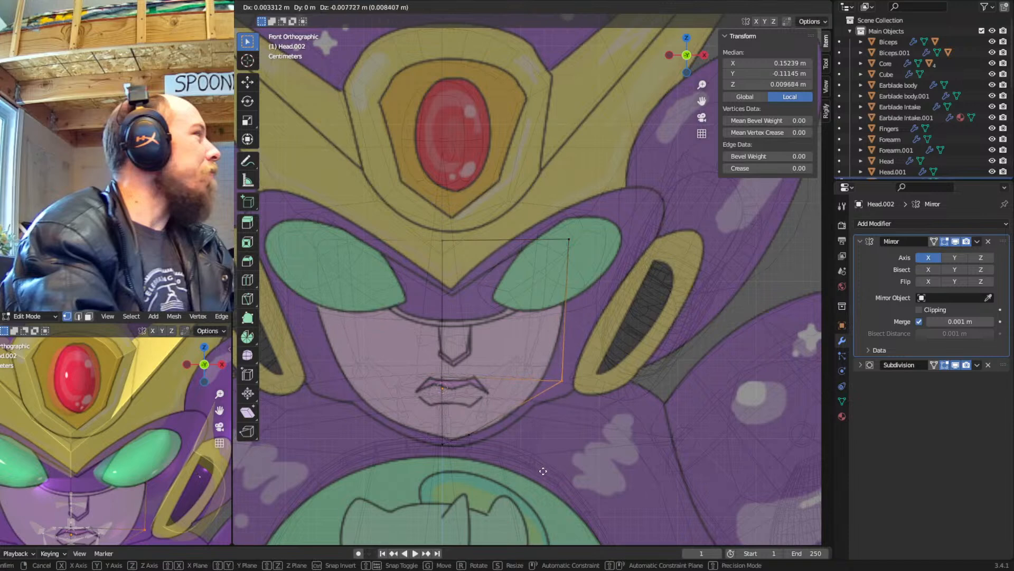
left_click(545, 479)
left_click_drag(590, 212, 551, 263)
key("g")
left_click(552, 262)
Nudge the lower side vertices at the chin to about local X 0.035 m, Z -0.059 m and check the face outline
middle_click_drag(498, 380, 521, 368, "shift")
left_click(495, 426)
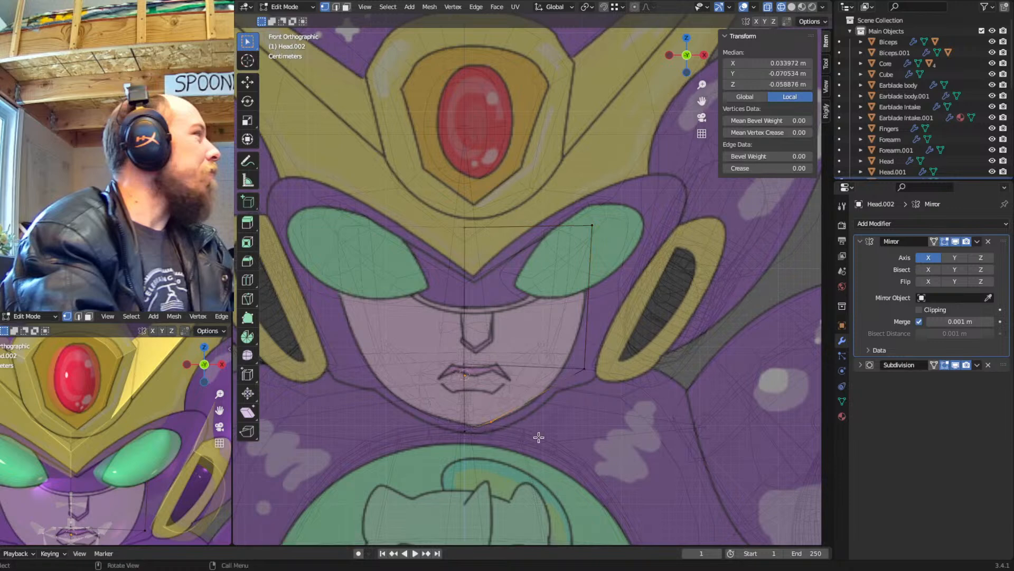
key("g")
left_click(553, 441)
key("shift+z")
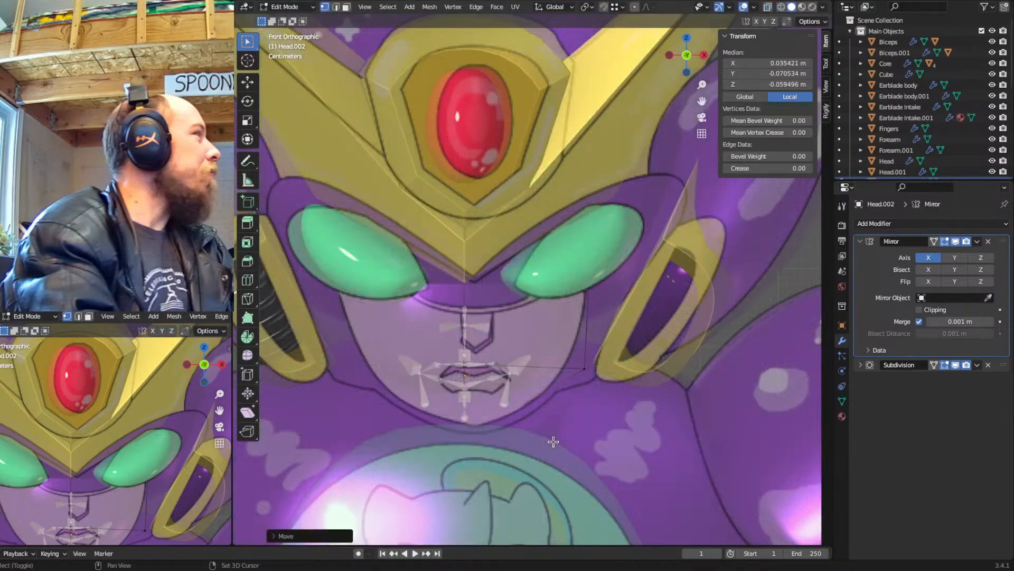
key("alt+z")
key("Tab")
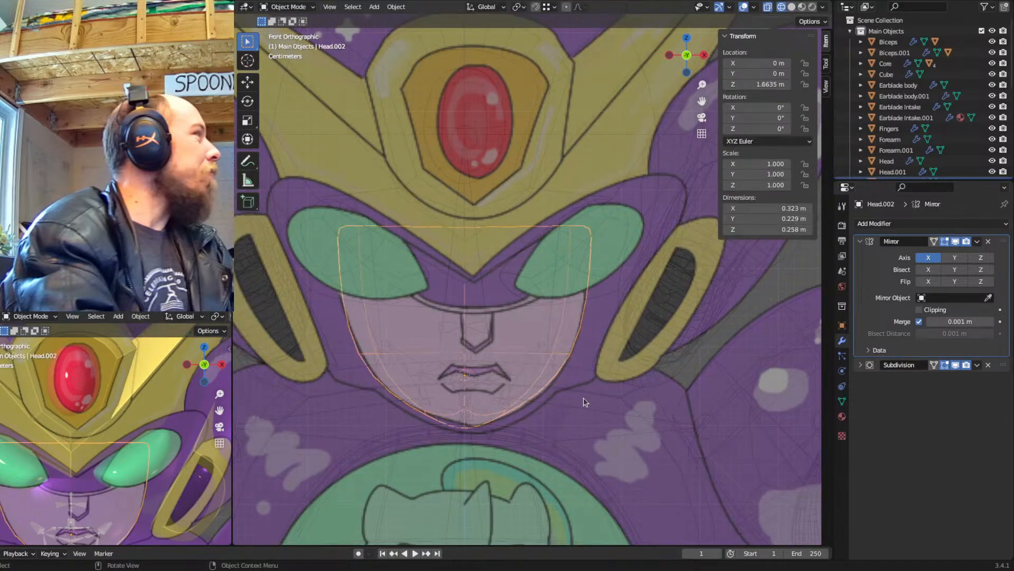
Move the entire face mesh forward about 0.048 m along global Y
middle_click_drag(545, 414, 546, 365)
key("Tab")
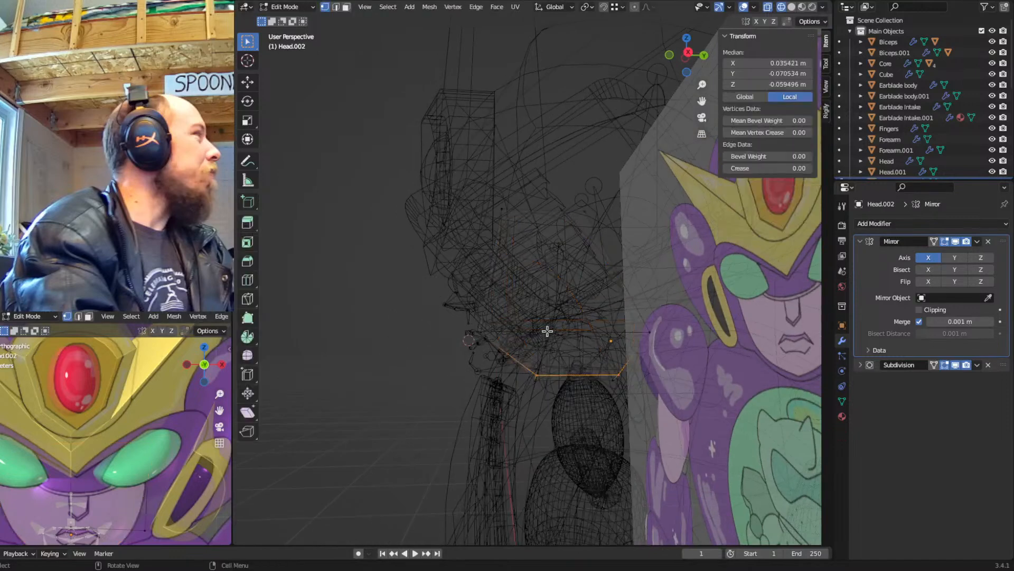
middle_click_drag(577, 280, 564, 307, "shift")
key("a")
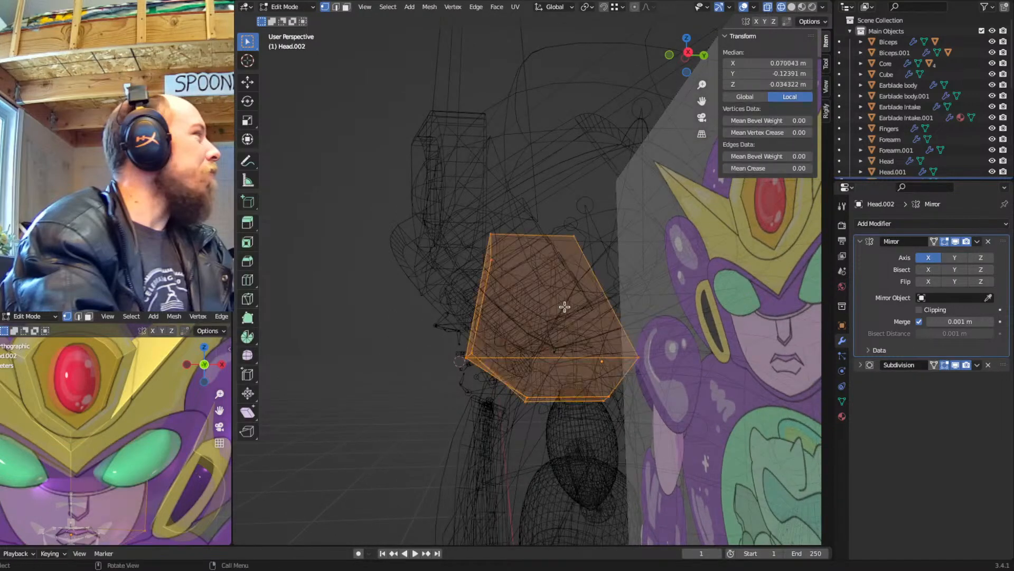
key("g")
key("y")
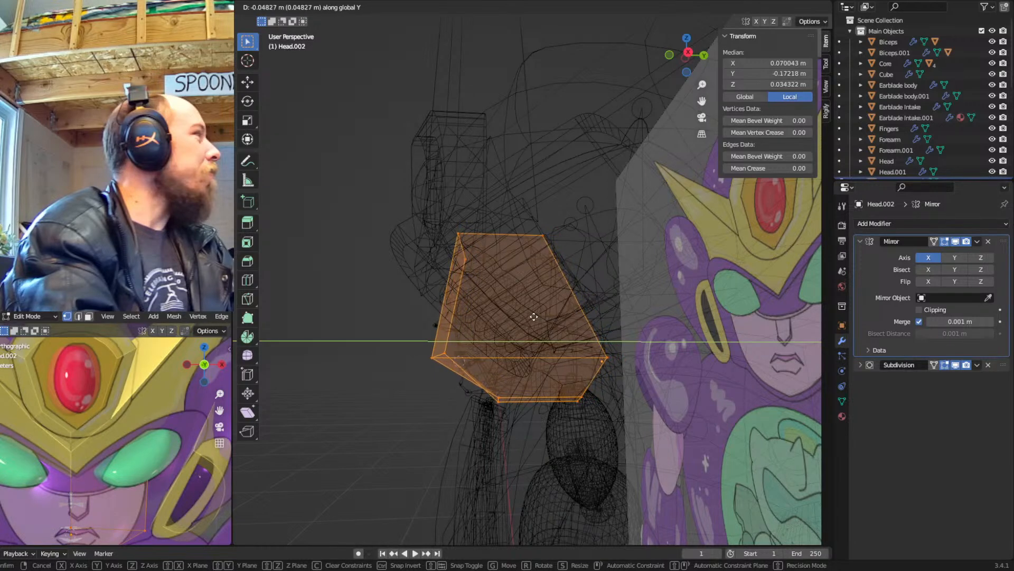
left_click(534, 317)
Move the two front chin vertices along global Y to a local Y of about -0.246 m, matching the chin bones
middle_click_drag(510, 361, 499, 404)
left_click(498, 405)
left_click(504, 396, "shift")
key("g")
key("y")
left_click(502, 389)
key("shift+z")
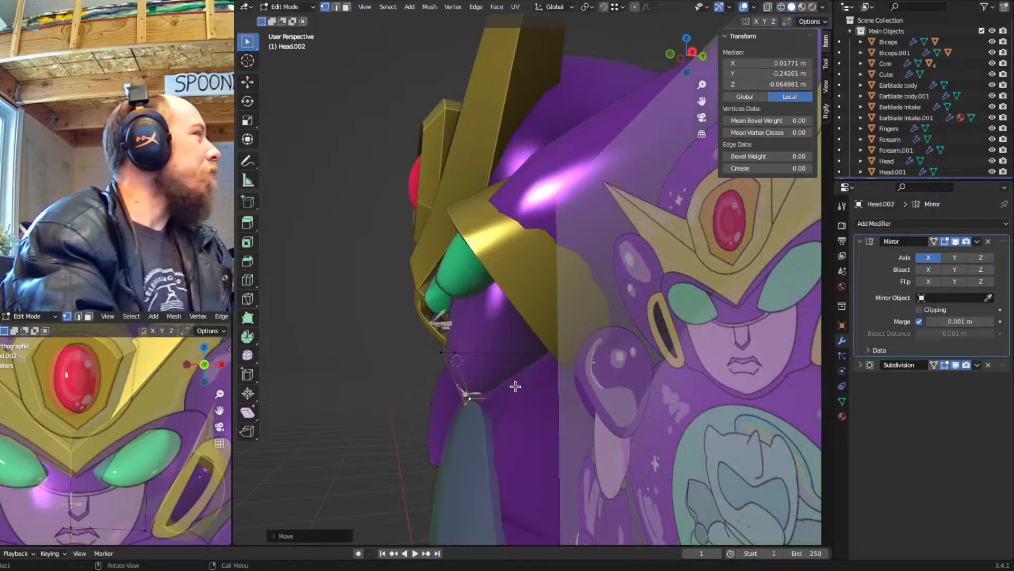
key("g")
key("y")
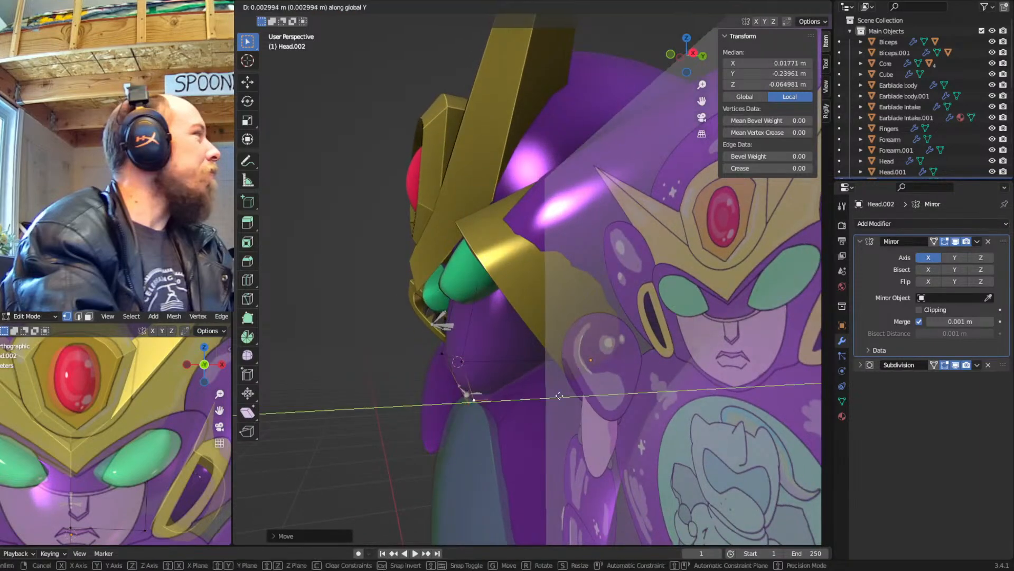
left_click(516, 399)
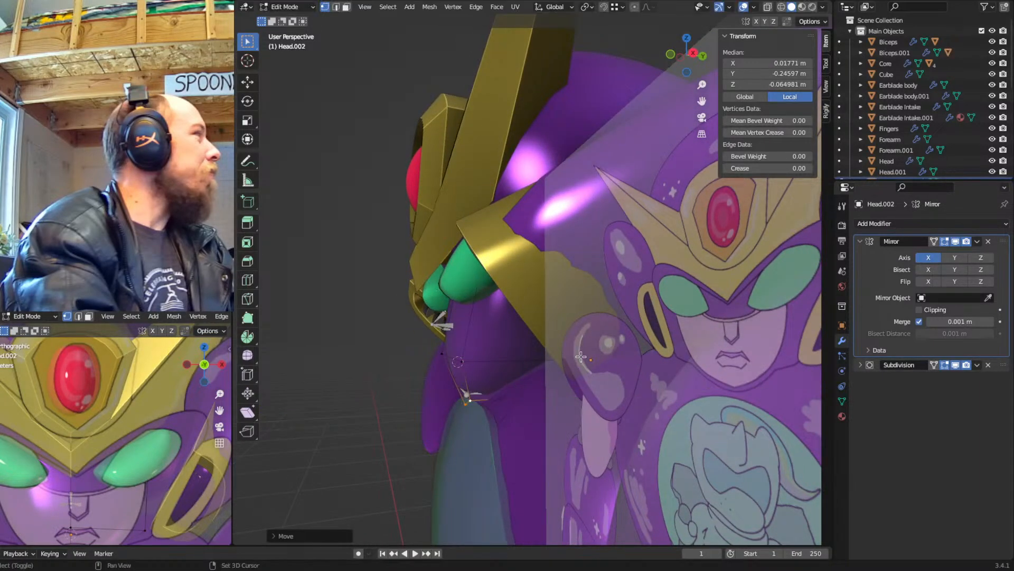
Shift the upper front vertices of the face along global Y so the face sits behind the eyes and helmet
key("shift+z")
key("shift+z")
mouse_move(539, 358)
middle_mouse_down()
mouse_move(600, 326)
mouse_move(516, 355)
mouse_move(502, 346)
middle_mouse_up()
key("shift+z")
left_click(487, 288)
left_click(499, 288, "shift")
key("shift+z")
key("g")
key("y")
left_click(496, 328)
mouse_move(495, 334)
middle_mouse_down()
mouse_move(515, 316)
mouse_move(475, 311)
middle_mouse_up()
key("g")
key("y")
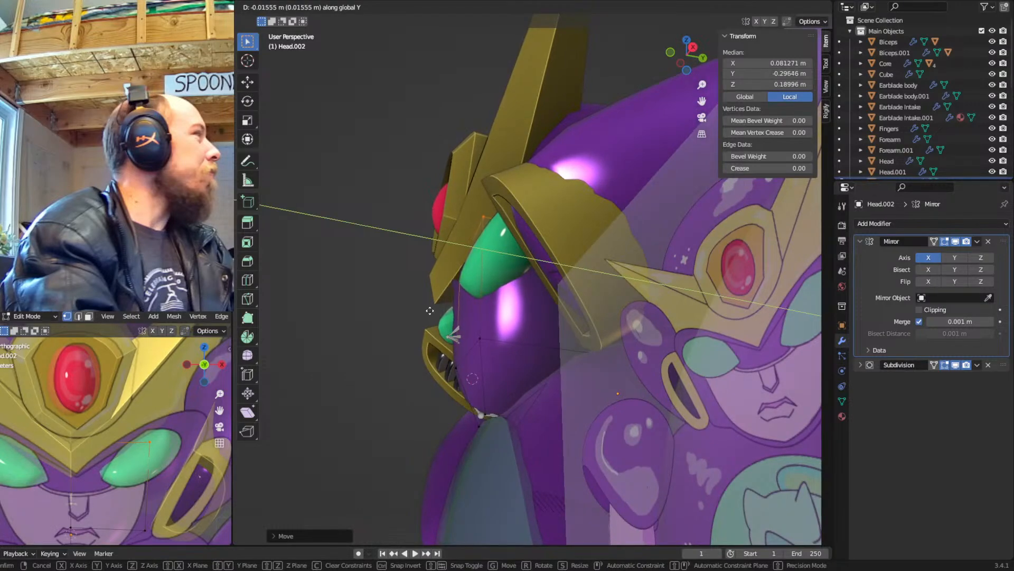
left_click(453, 312)
Leave mesh editing and assign the existing Pink material to the face object in place of Purple
middle_click_drag(455, 312, 514, 323)
key("Tab")
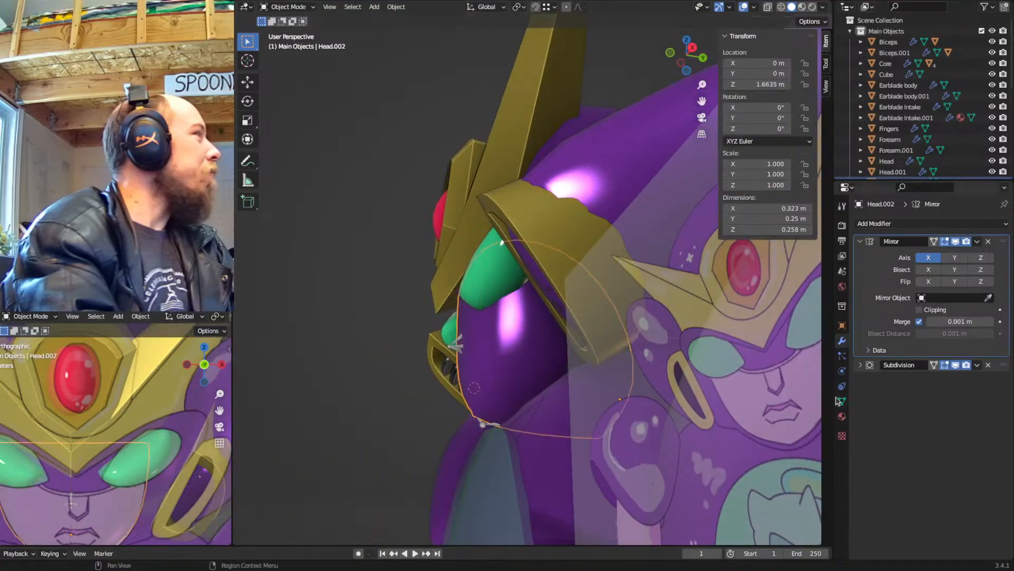
left_click(842, 417)
left_click(861, 270)
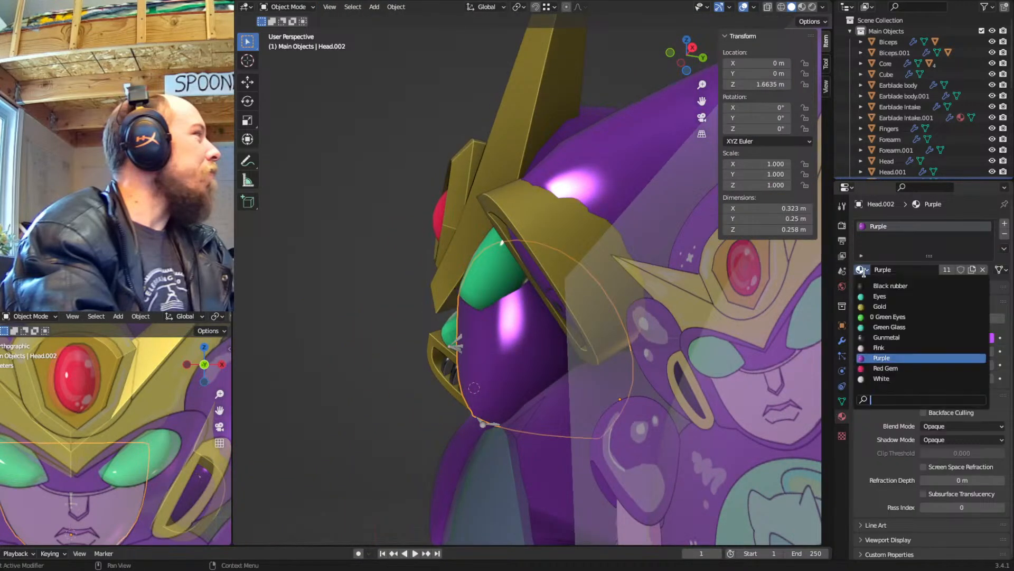
left_click(878, 354)
middle_click_drag(665, 328, 531, 309)
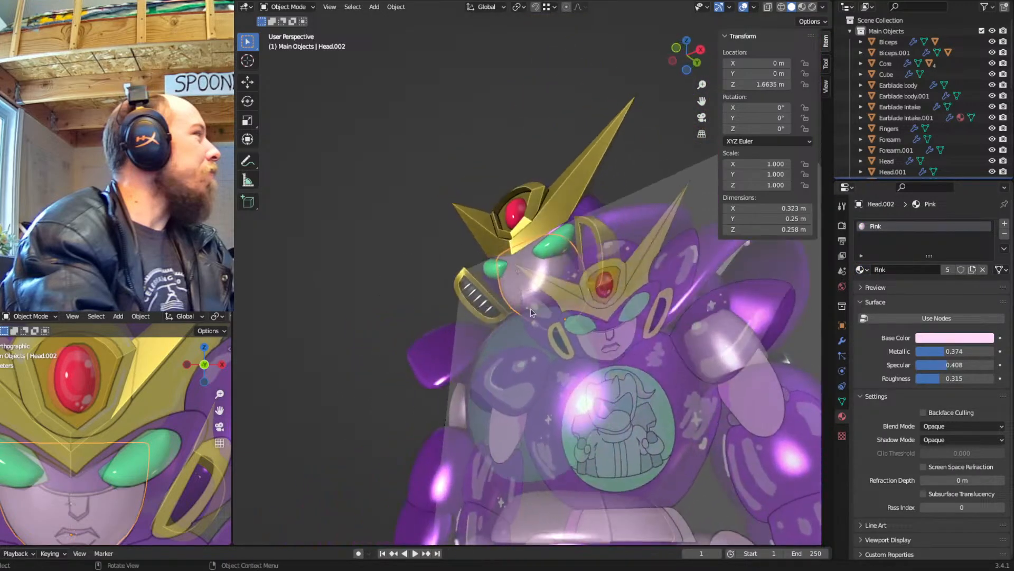
Enable Clipping on the face's Mirror modifier and snap the vertical center edge loop onto the mirror plane at local X 0 m
scroll(531, 312, "up", 6)
key("Tab")
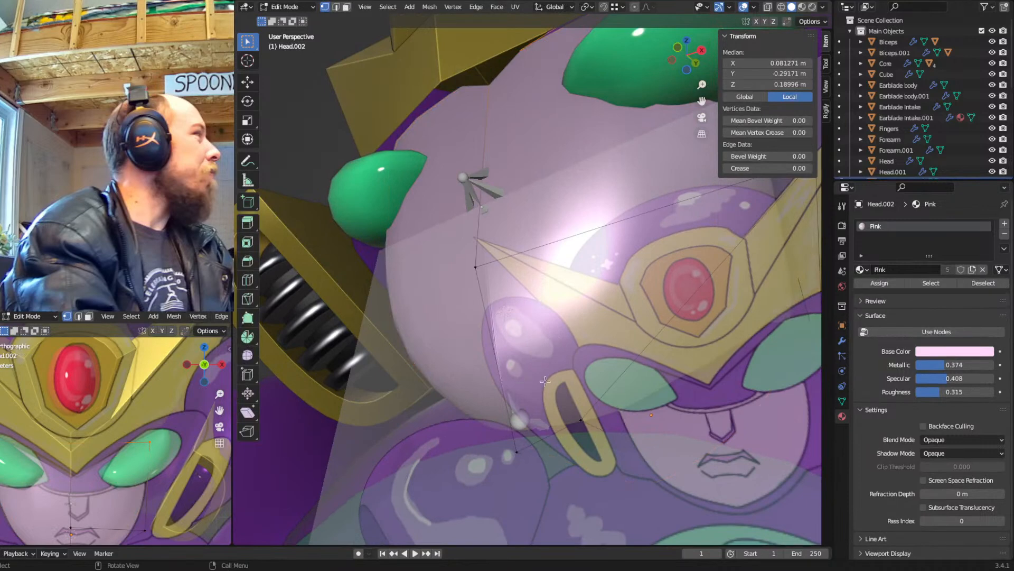
left_click(842, 342)
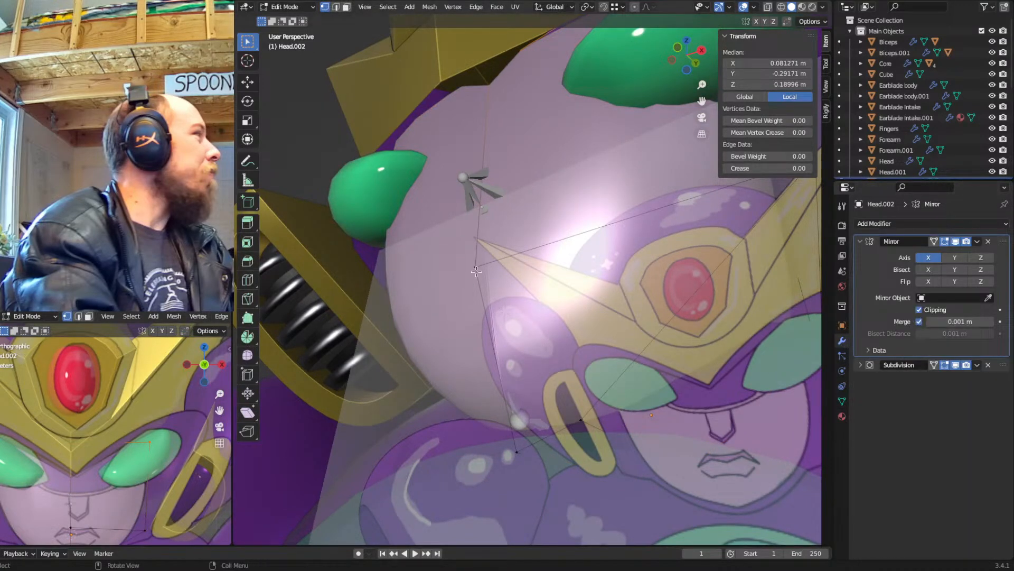
left_click(491, 261)
left_click(479, 260, "alt")
key("alt+z")
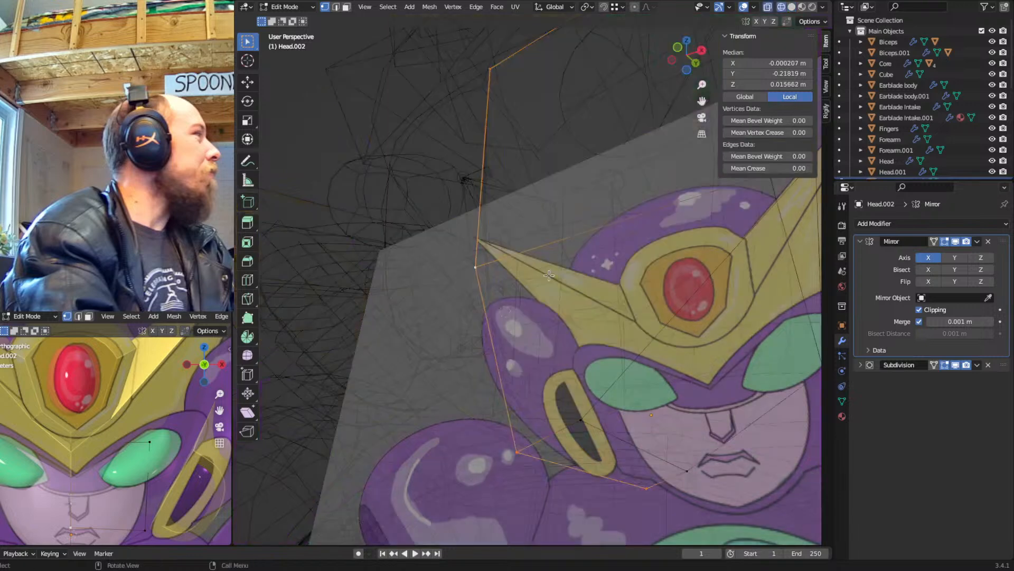
key("g")
key("x")
key("Escape")
key("alt+z")
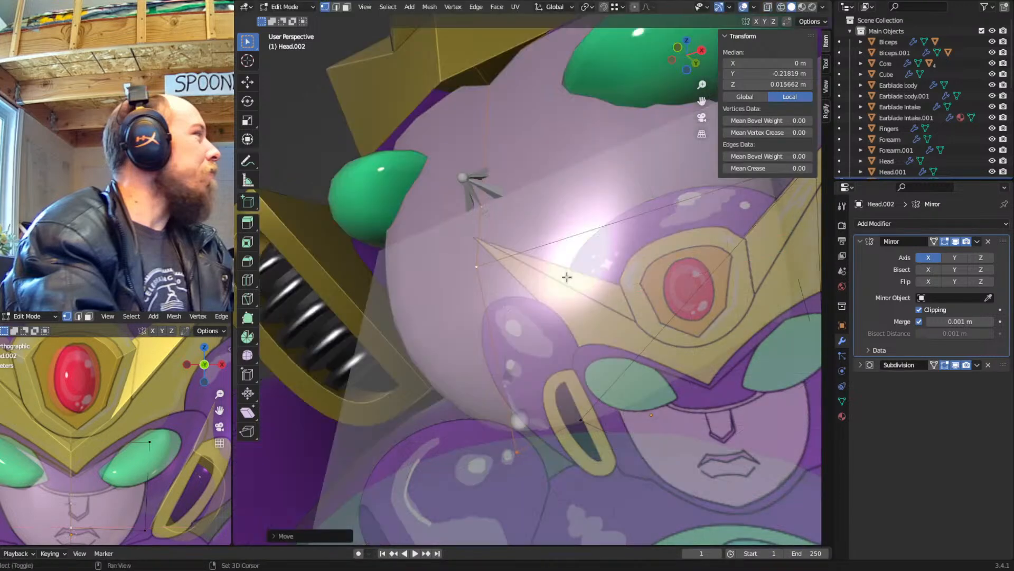
In front view, add a horizontal loop cut between mouth and chin and slide it onto the drawn lower lip line, median Z about -0.020 m
key("Tab")
mouse_move(548, 285)
middle_mouse_down()
mouse_move(512, 280)
mouse_move(578, 310)
mouse_move(538, 320)
mouse_move(475, 245)
middle_mouse_up()
key("shift+z")
key("shift+z")
key("KP_1")
scroll(514, 272, "up", 4)
middle_click_drag(519, 272, 601, 307, "shift")
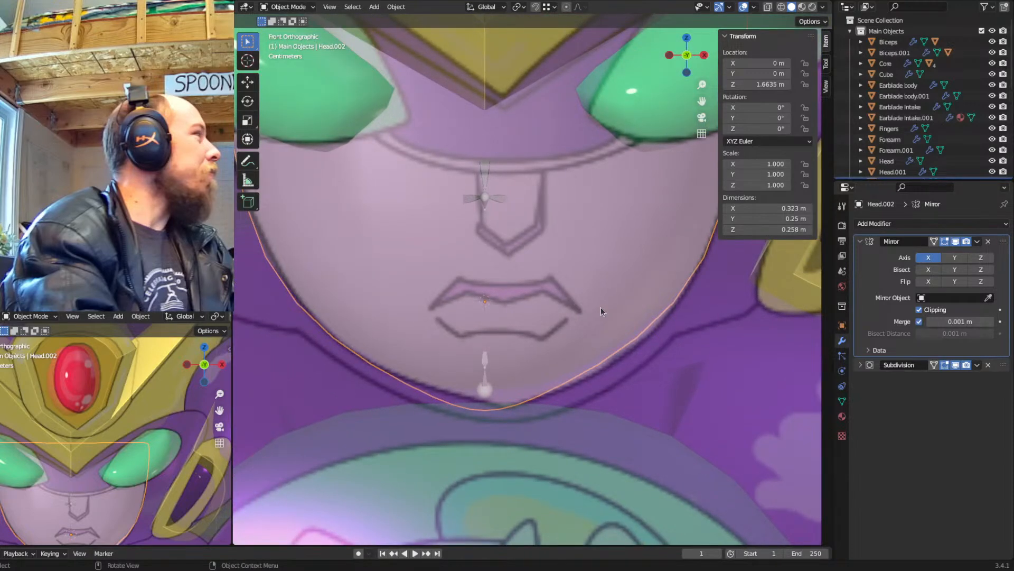
key("Tab")
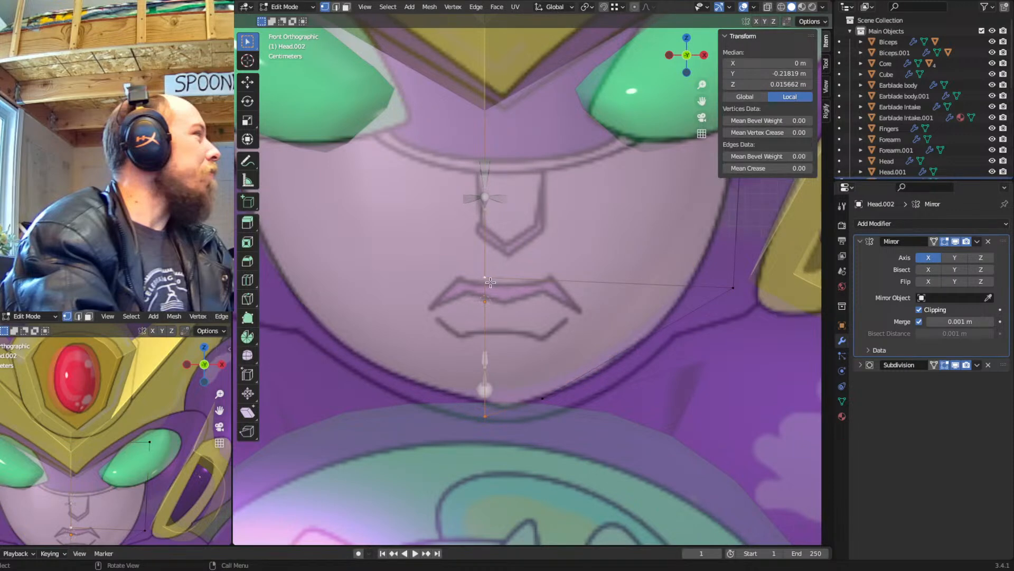
key("ctrl+r")
left_click(499, 331)
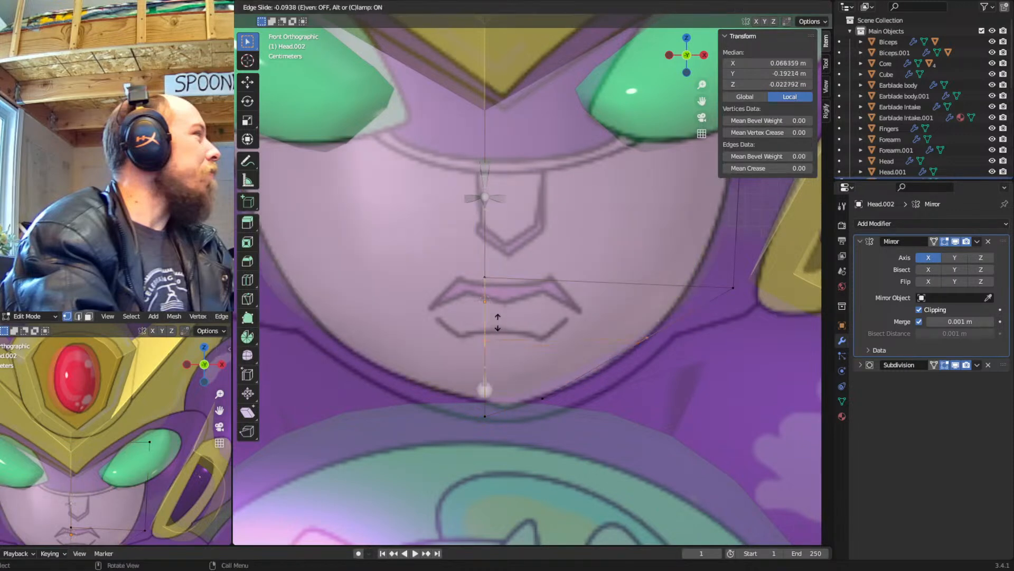
left_click(498, 319)
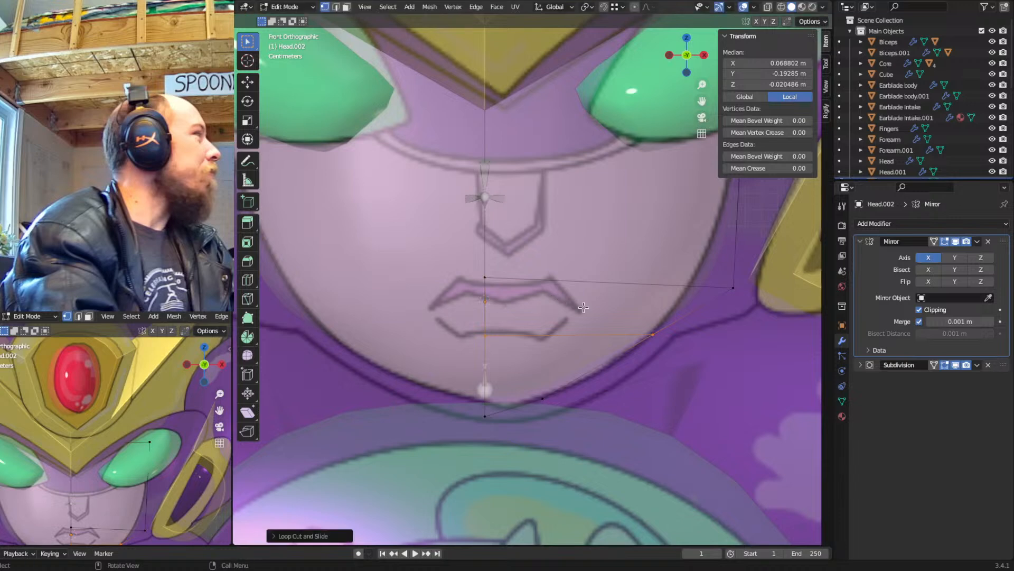
Add a vertical loop cut through the cheek just outside the drawn mouth corner, at a median X of about 0.047 m
key("ctrl+r")
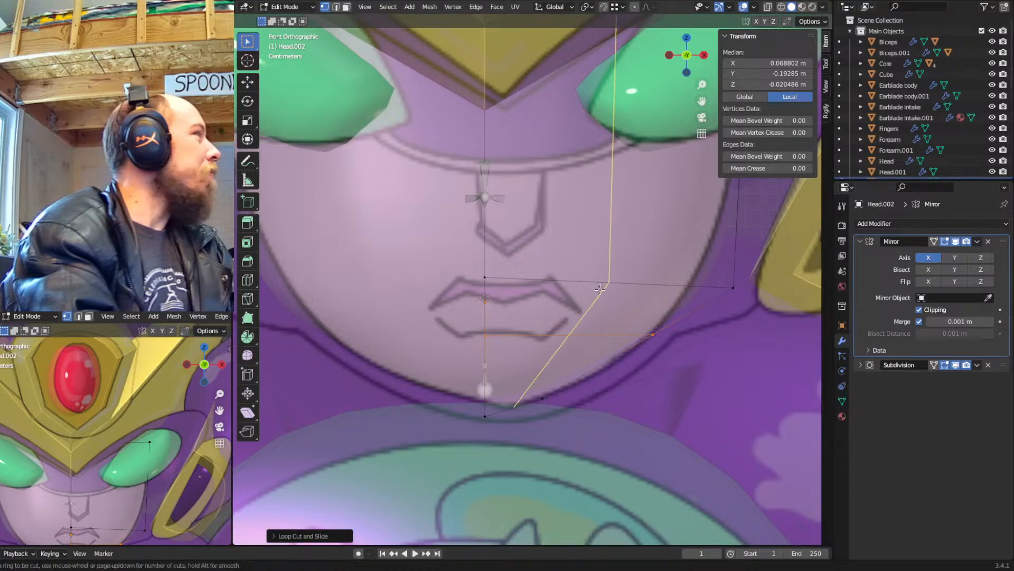
left_click(602, 288)
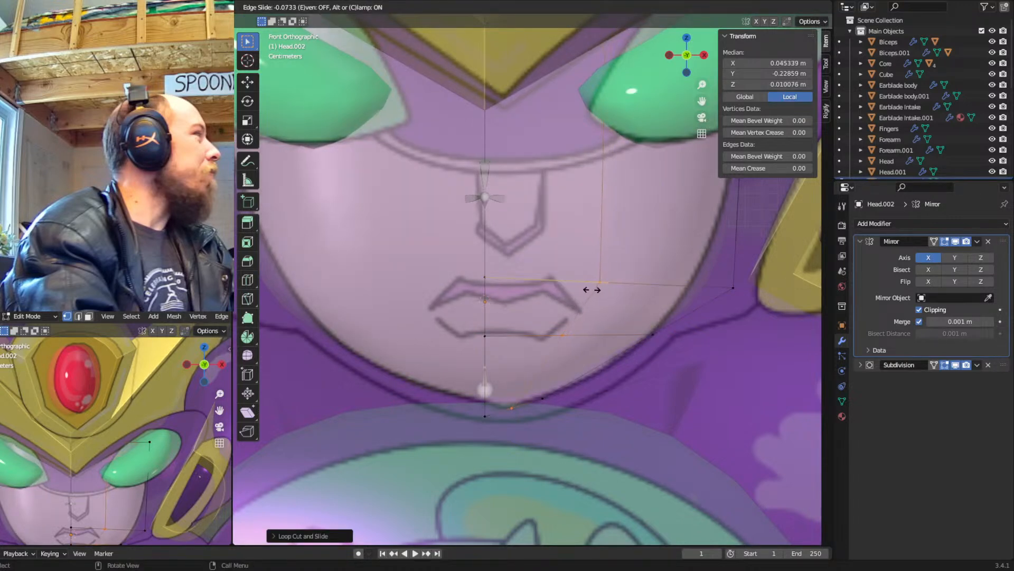
left_click(596, 290)
Knife-cut the mouth's parting line along the drawing, from the outer corner over the lip peak to the face centerline
key("k")
left_click(538, 296)
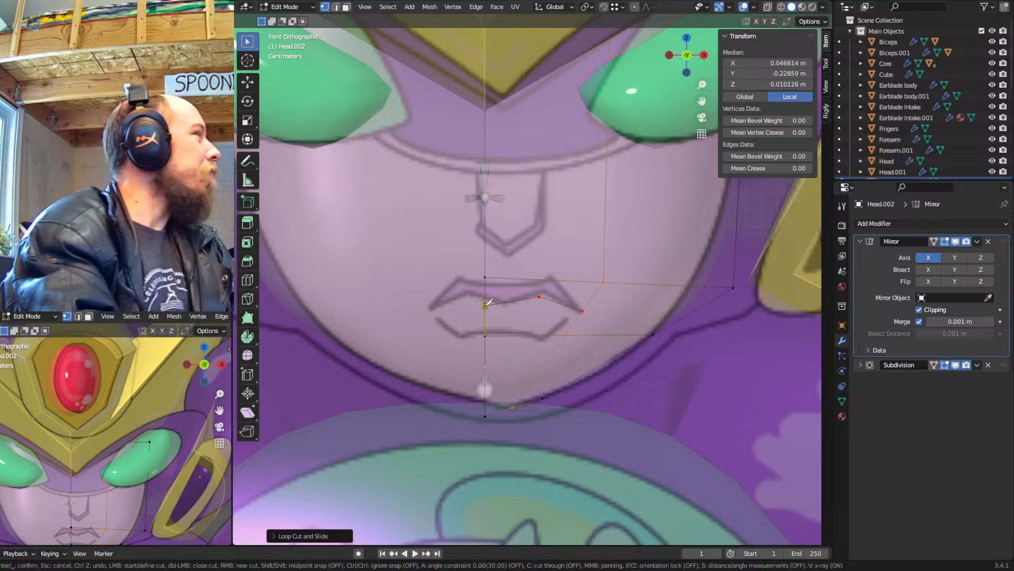
key("Return")
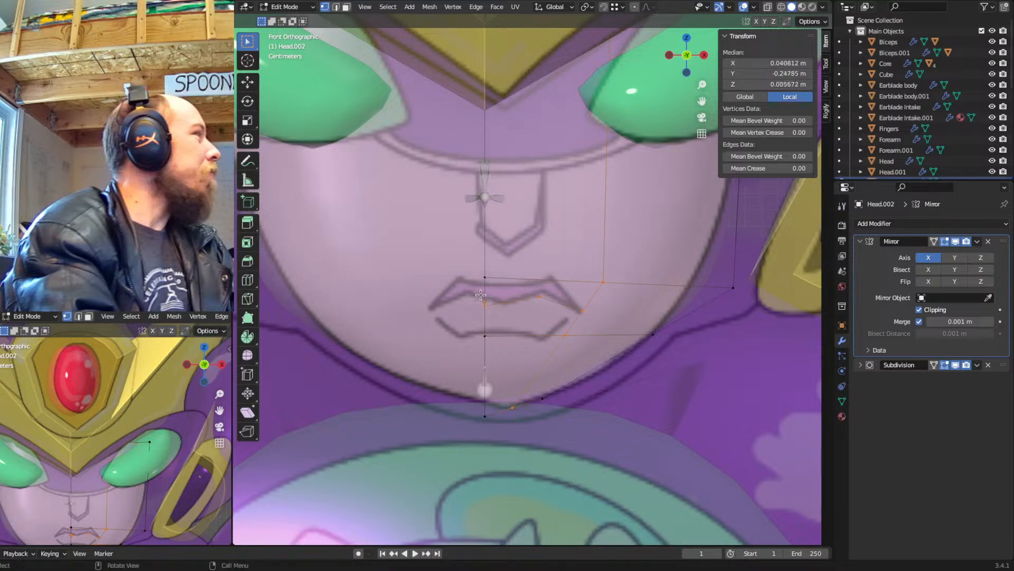
Align the reference drawing with the modeled face at about X -0.027 m, Z 1.132 m, and reopen the face mesh for editing
scroll(449, 276, "down", 3)
key("Tab")
scroll(449, 276, "down", 5)
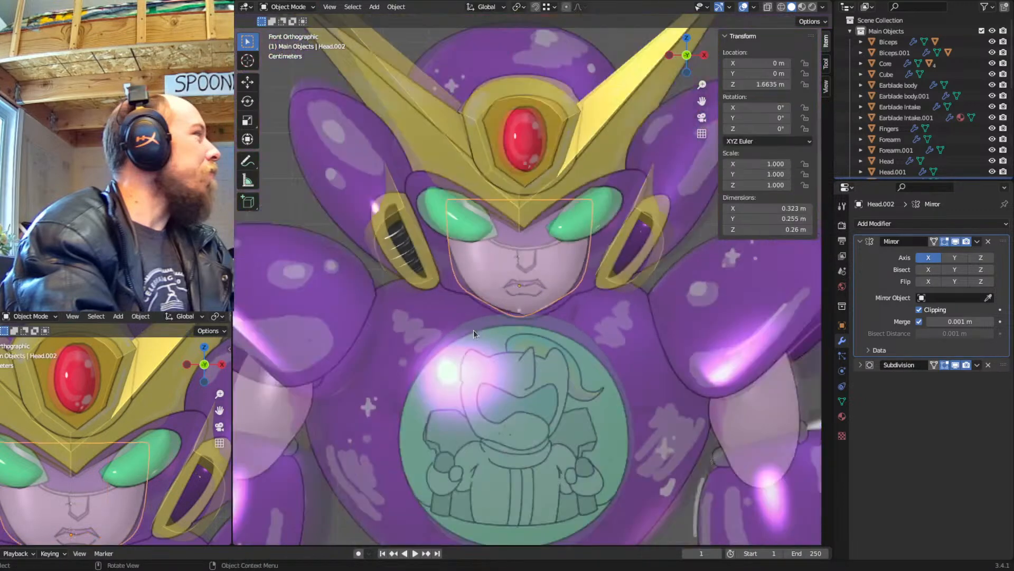
left_click(337, 209)
scroll(511, 304, "up", 5)
key("g")
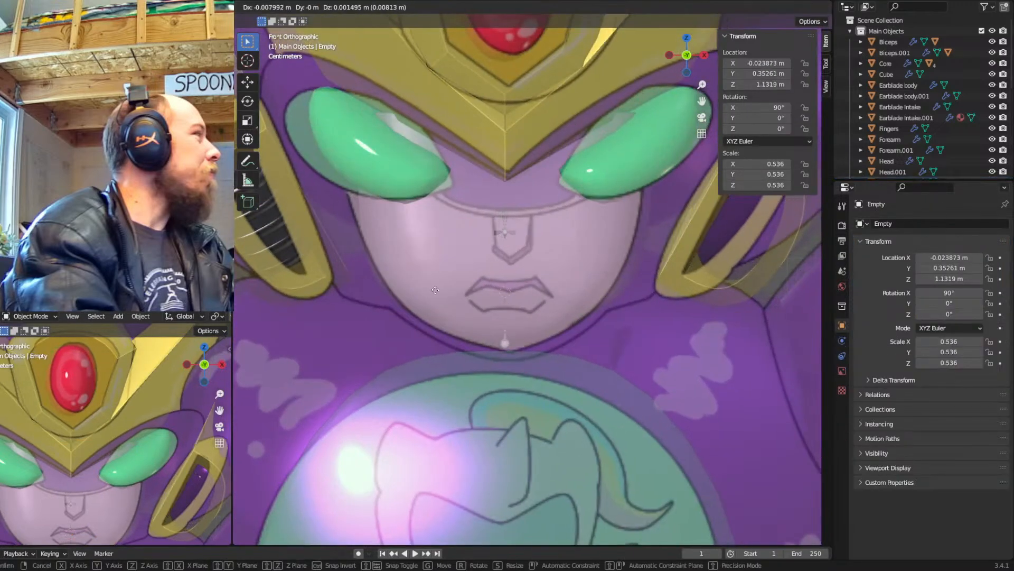
left_click(576, 298)
key("shift+z")
key("g")
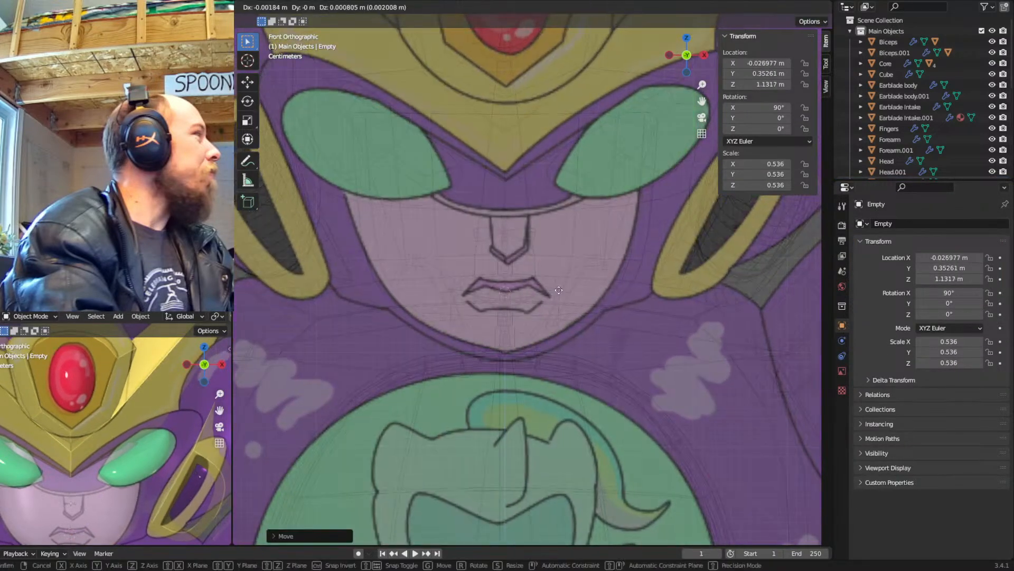
left_click(558, 290)
key("shift+z")
scroll(542, 311, "up", 3)
left_click(576, 264)
key("Tab")
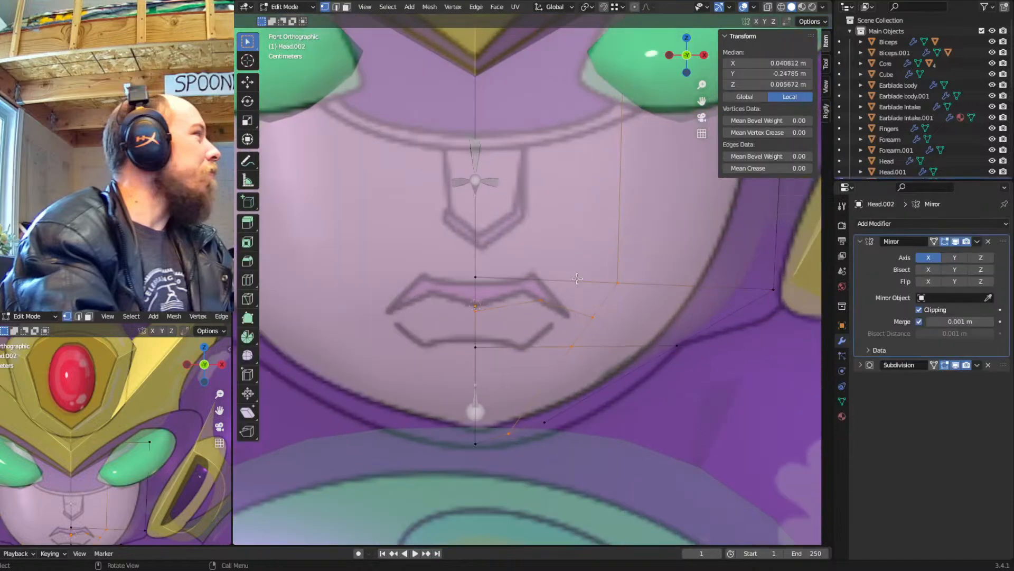
left_click(537, 299)
key("g")
left_click(526, 295)
left_click(599, 316)
key("g")
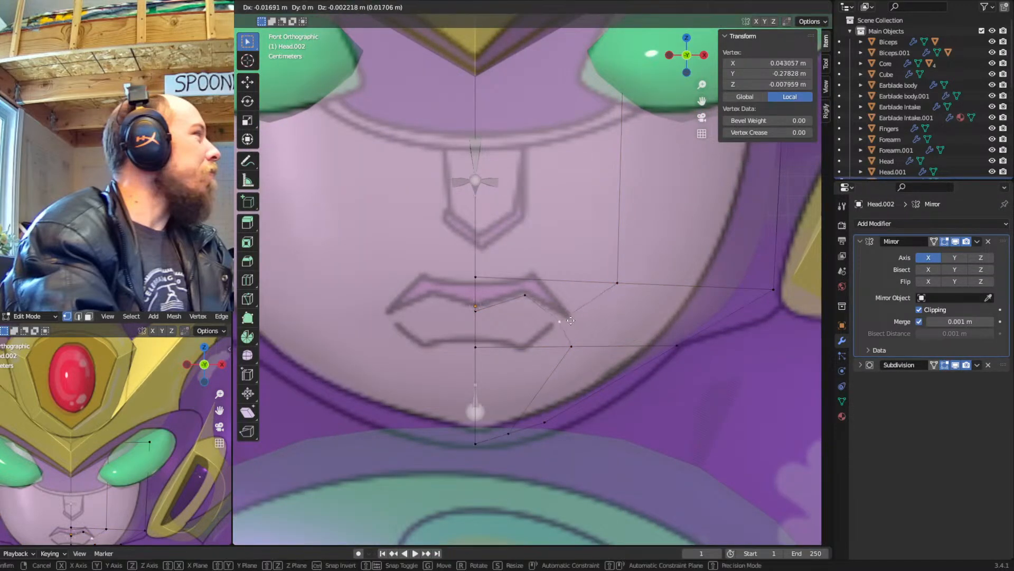
left_click(576, 317)
key("ctrl+z")
key("ctrl+z")
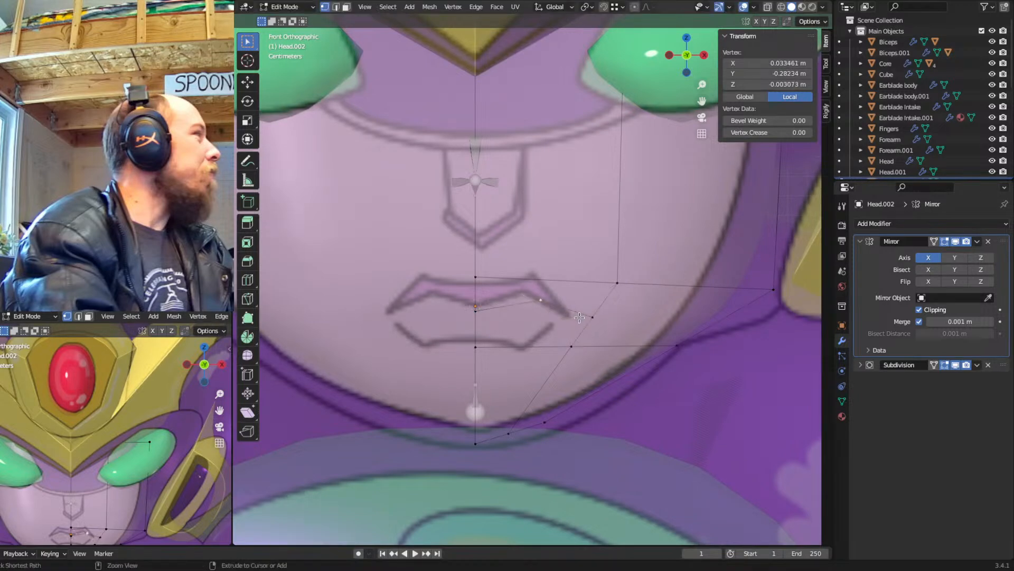
Move the parting line's peak vertex to about local X 0.024 m, Z 0.006 m and knife an edge between it and the upper lip peak
key("g")
left_click(458, 273)
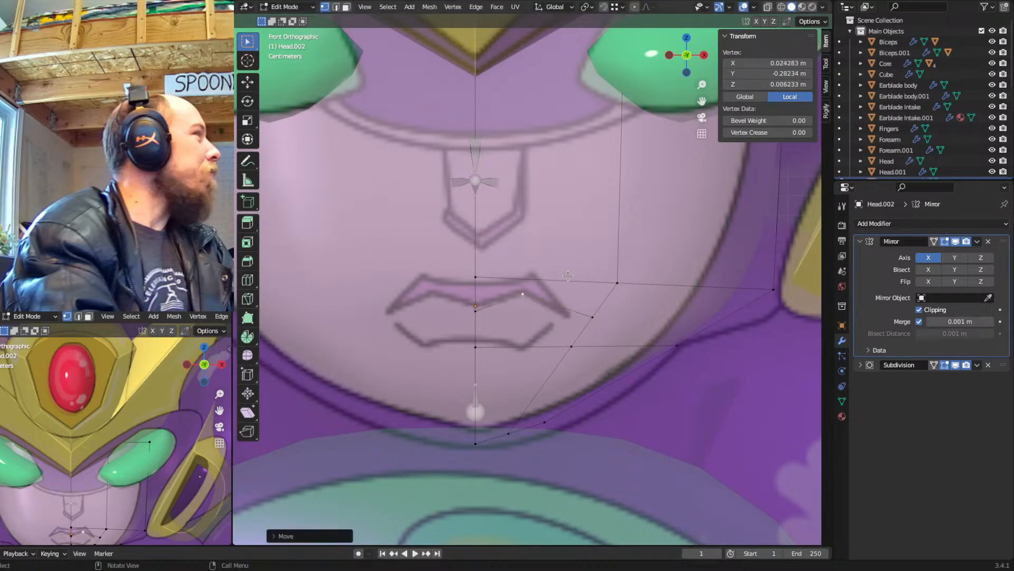
key("k")
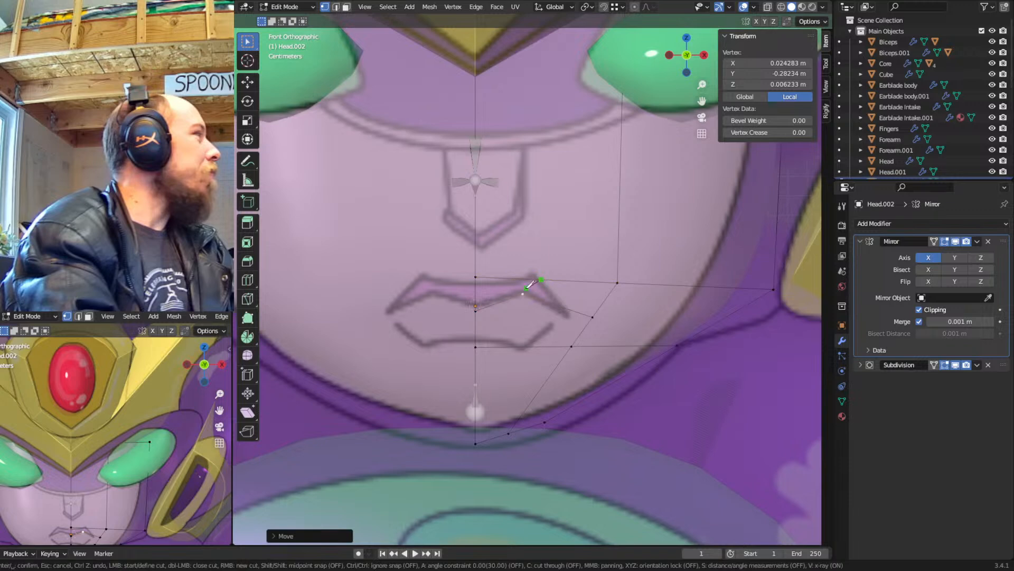
left_click(523, 293)
key("Return")
Slide the center vertex of the lower lip loop slightly upward and its outer vertex inward to the drawn lower lip corner
left_click(477, 349)
key("g")
key("g")
left_click(504, 338)
left_click(572, 346)
key("g")
key("g")
left_click(618, 324)
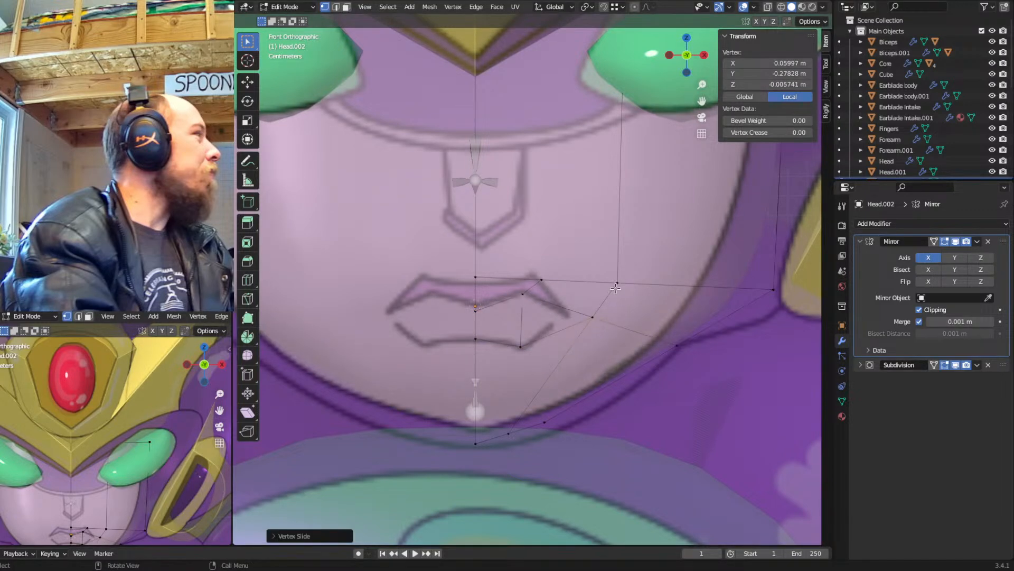
left_click(615, 288)
key("g")
key("g")
left_click(594, 370)
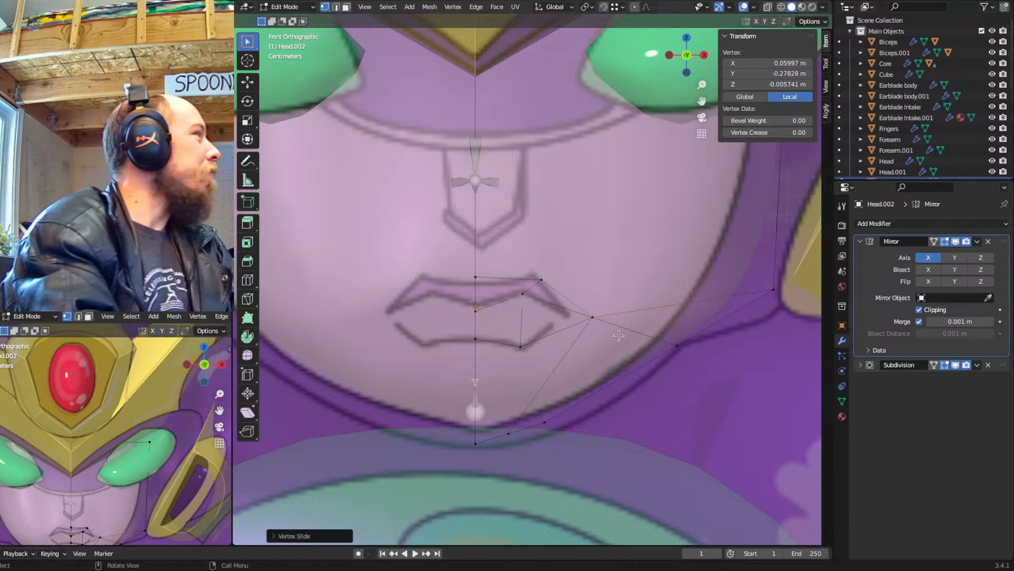
key("ctrl+z")
Slide the cheek vertex beside the upper lip up its vertical edge to about local Z 0.042 m
key("g")
key("g")
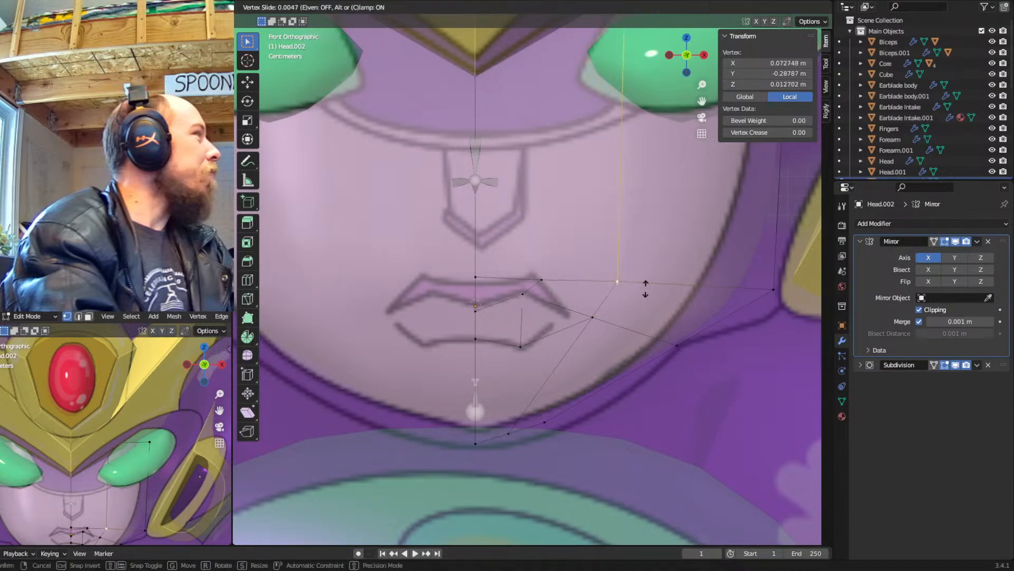
left_click(645, 243)
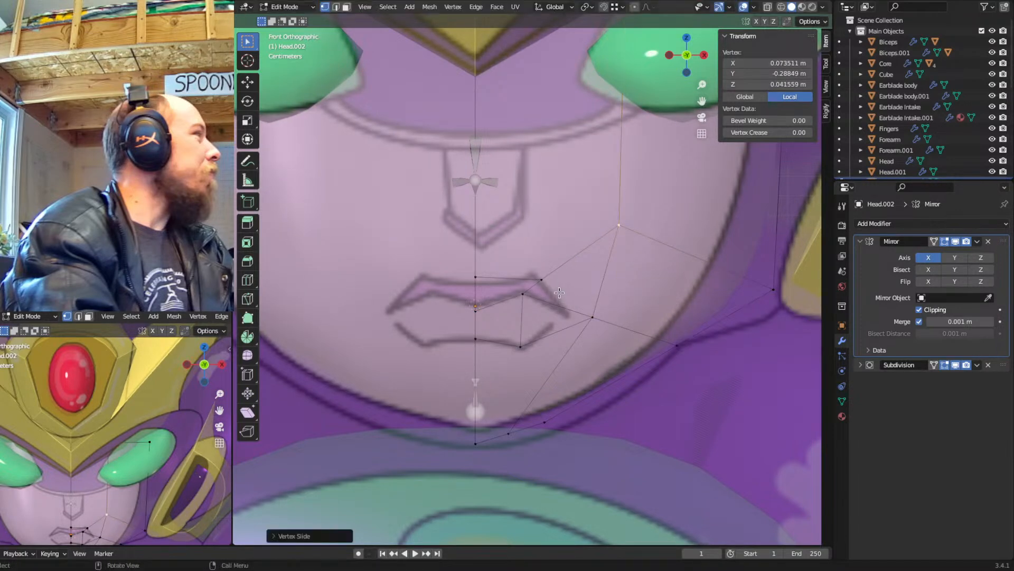
Knife-cut an edge from the upper lip peak to the vertex at the mouth corner
key("k")
left_click(541, 279)
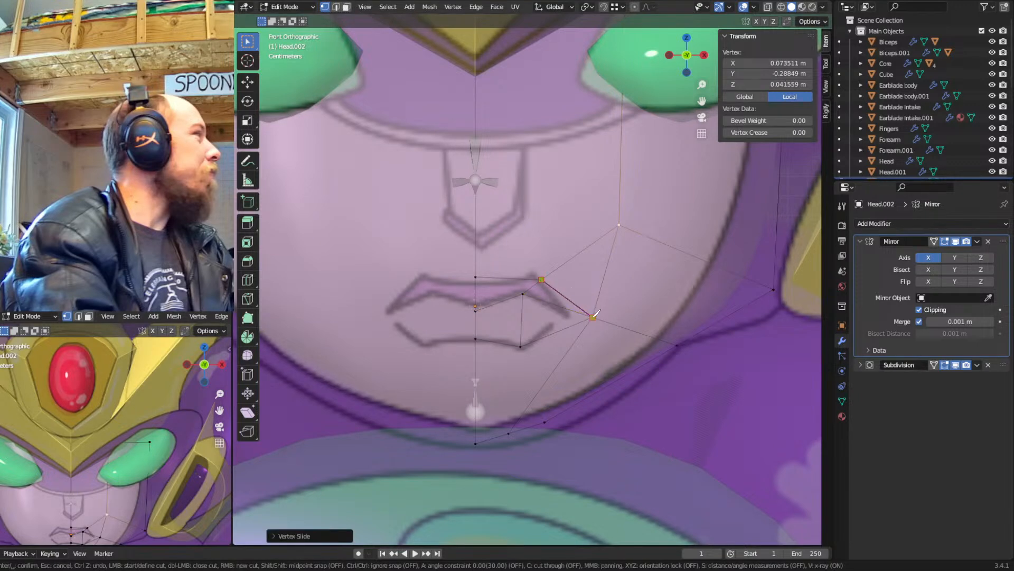
left_click(592, 317)
key("Return")
Grow the selection around the mouth corner vertex and merge its overlapping vertices by distance
left_click(522, 295)
left_click(591, 318)
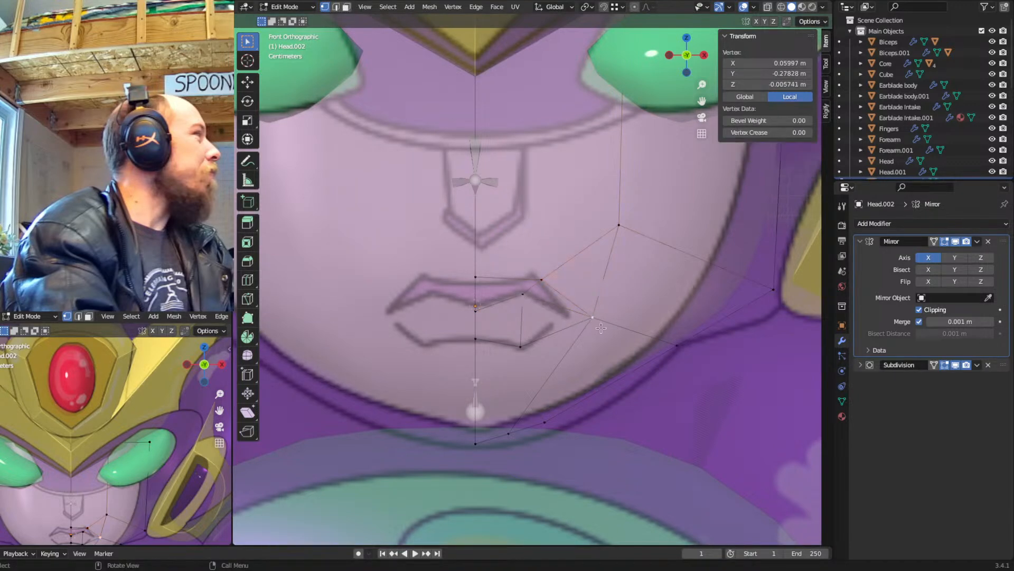
key("g")
left_click(591, 329)
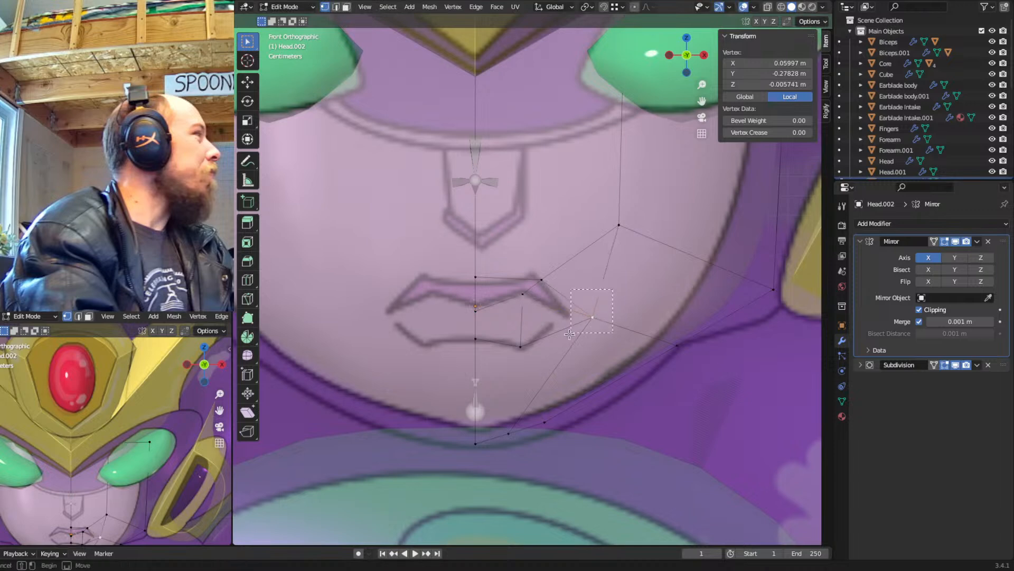
key("ctrl+KP_Add")
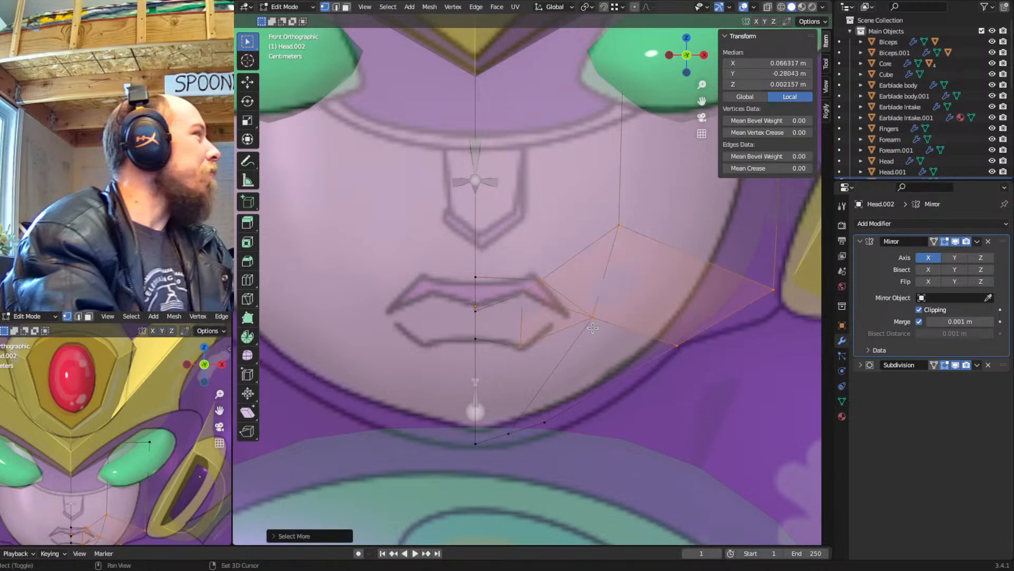
key("alt+z")
key("m")
left_click(560, 366)
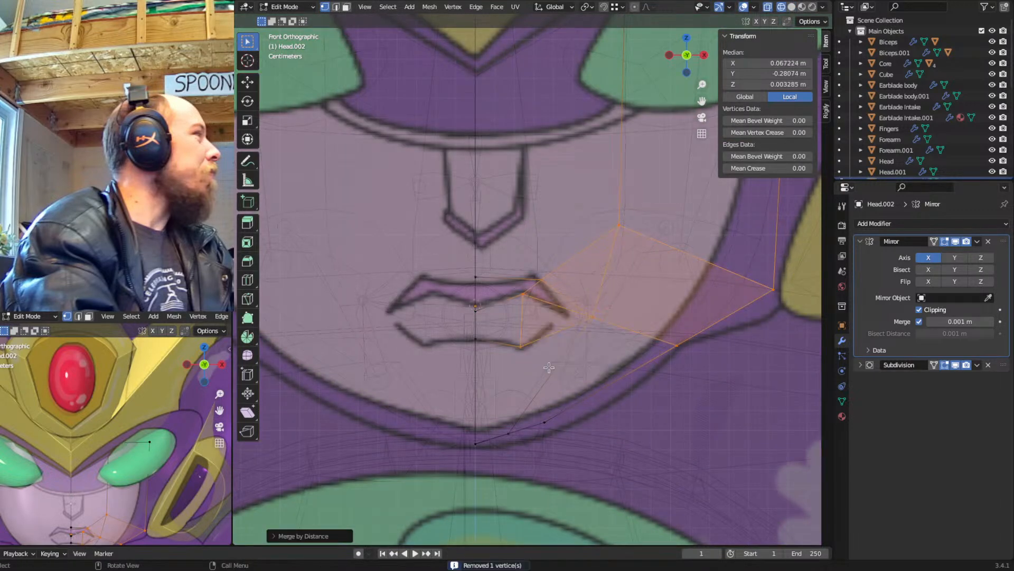
key("alt+z")
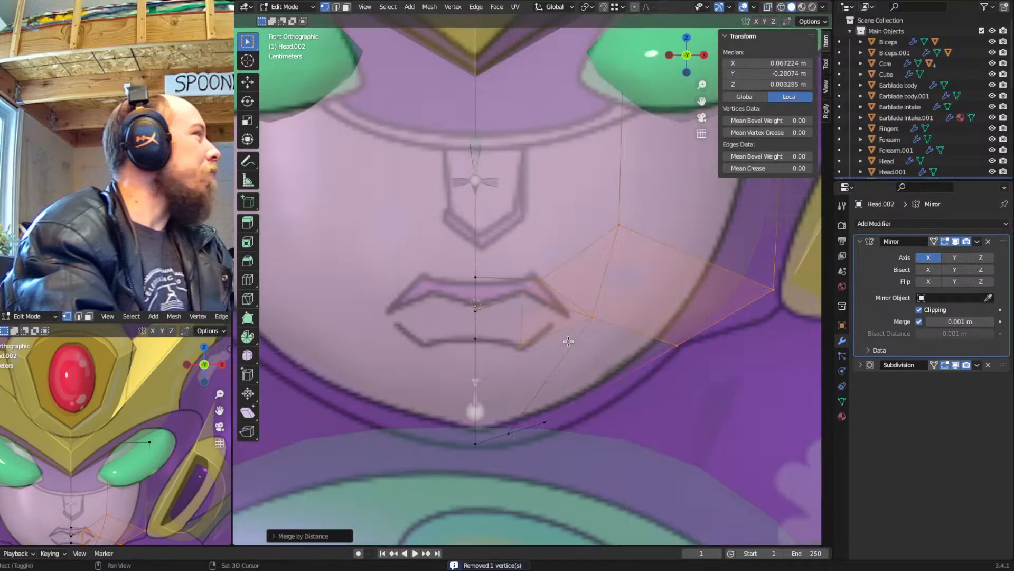
Slide the centre and peak vertices of the upper lip's top edge onto the reference outline, with clamping off for the peak
left_click(536, 281)
key("g")
key("g")
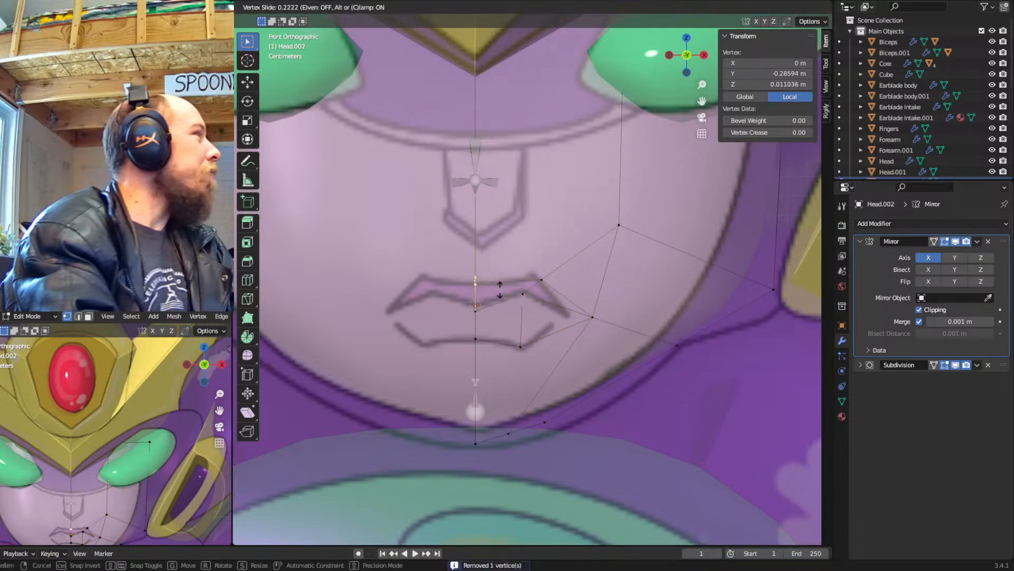
key("c")
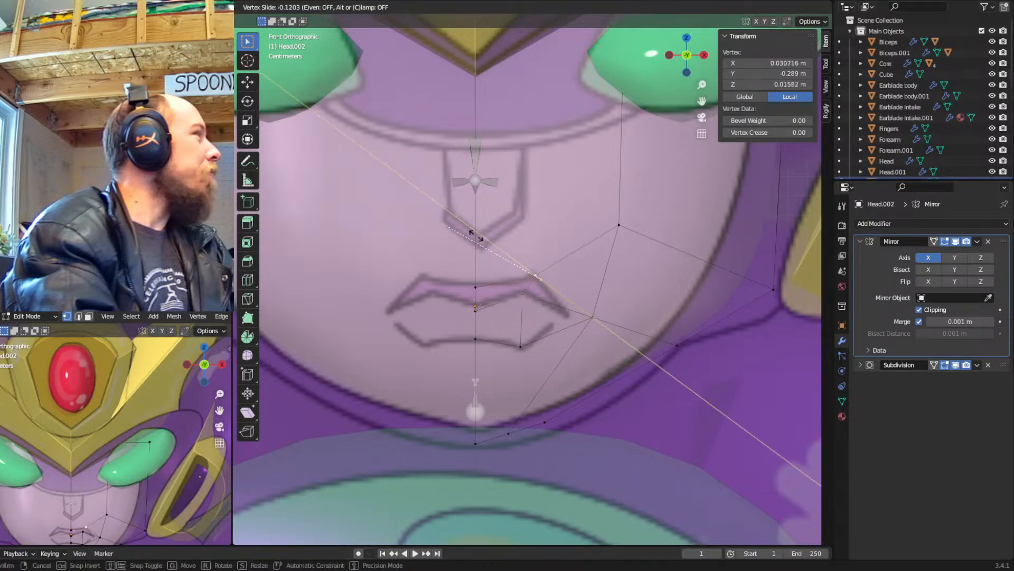
left_click(451, 211)
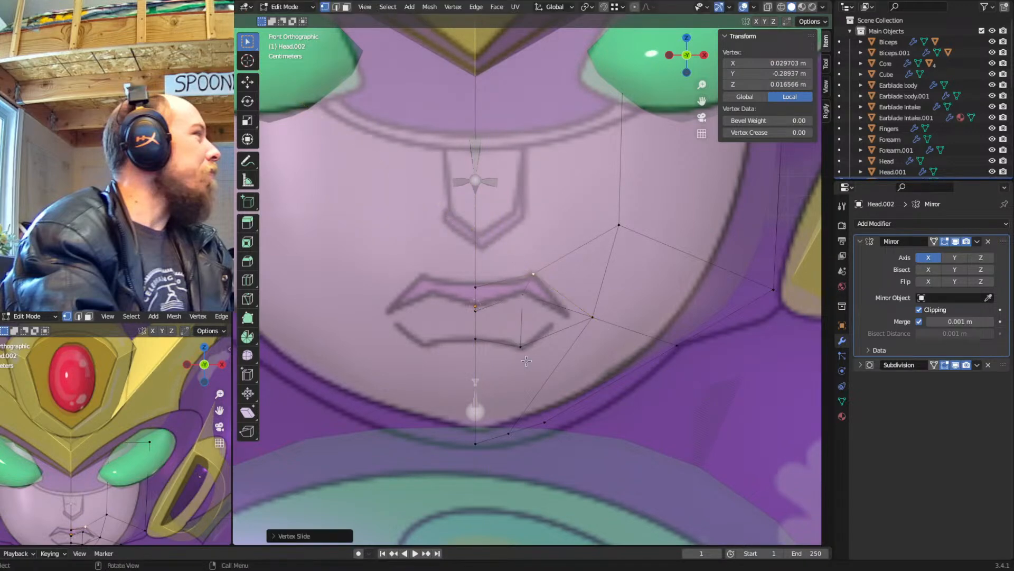
Move the outer mouth vertex inward onto the corner of the mouth in the reference drawing
left_click(480, 314)
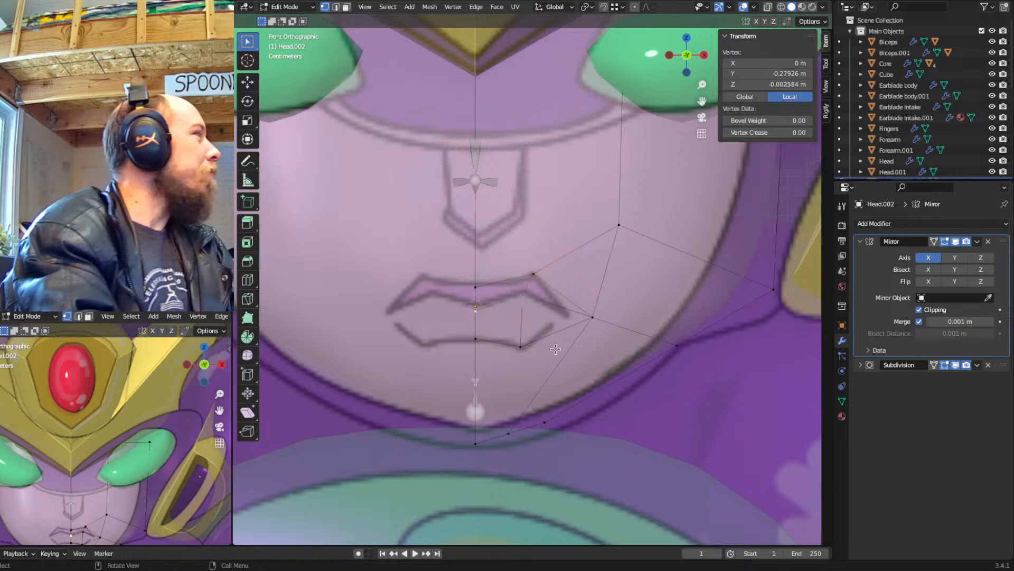
left_click(597, 316)
key("g")
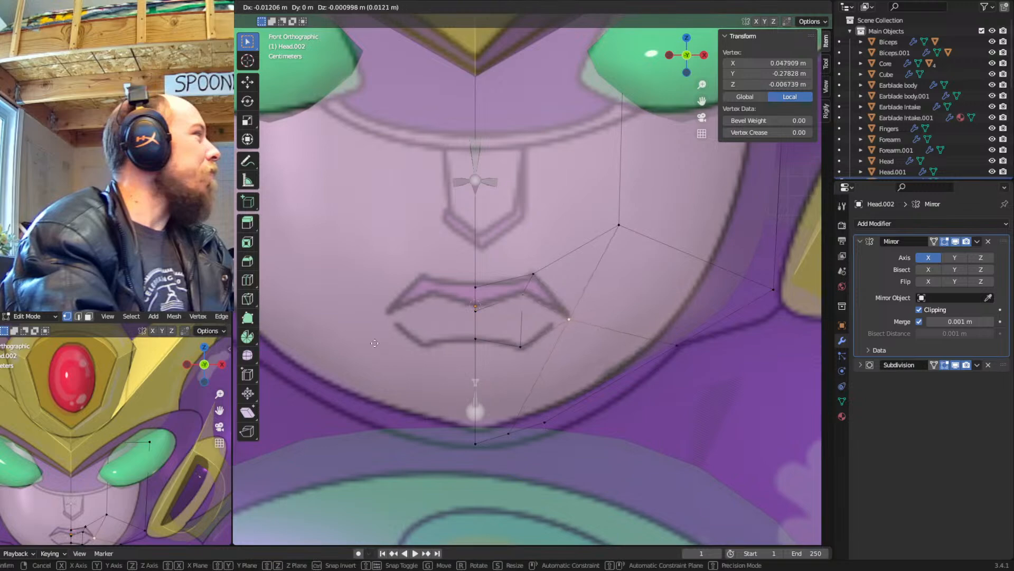
left_click(390, 336)
Knife-cut a new edge from the mouth corner across the lip area to the face's centre line
middle_click_drag(391, 336, 565, 334)
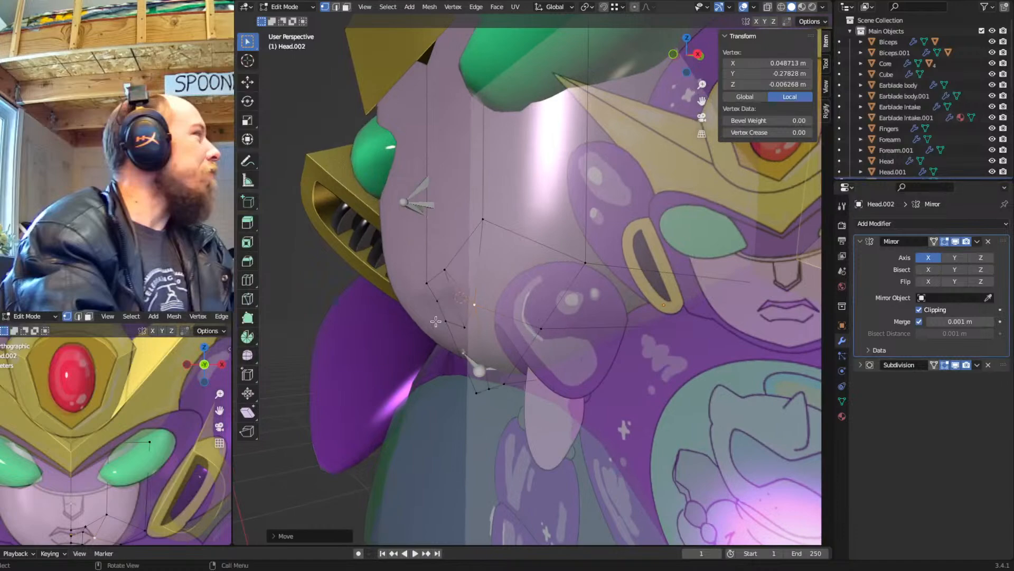
scroll(446, 321, "up", 2)
key("shift+z")
mouse_move(438, 338)
middle_mouse_down("shift")
mouse_move(465, 342)
mouse_move(446, 342)
middle_mouse_up("shift")
key("shift+z")
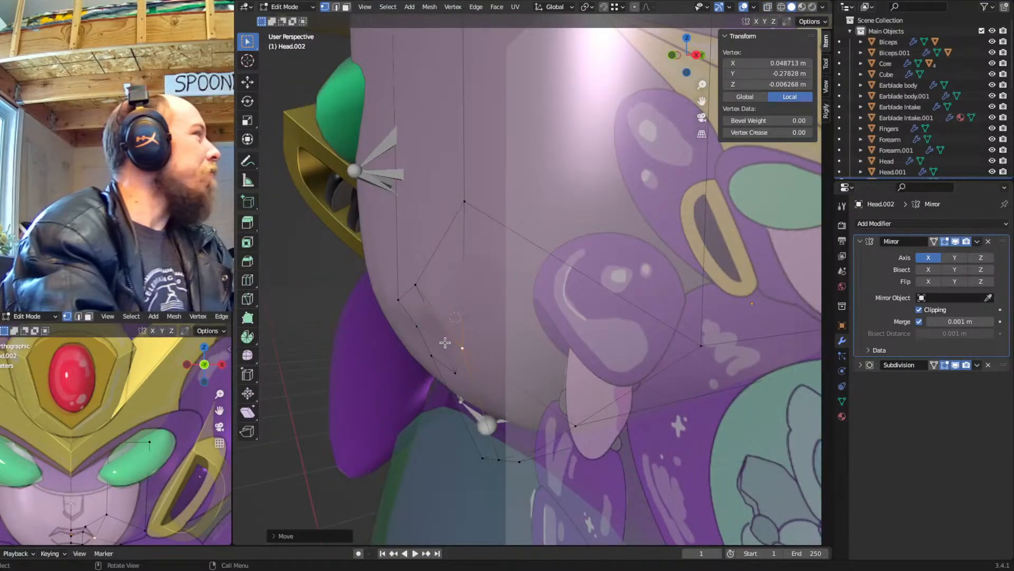
key("KP_1")
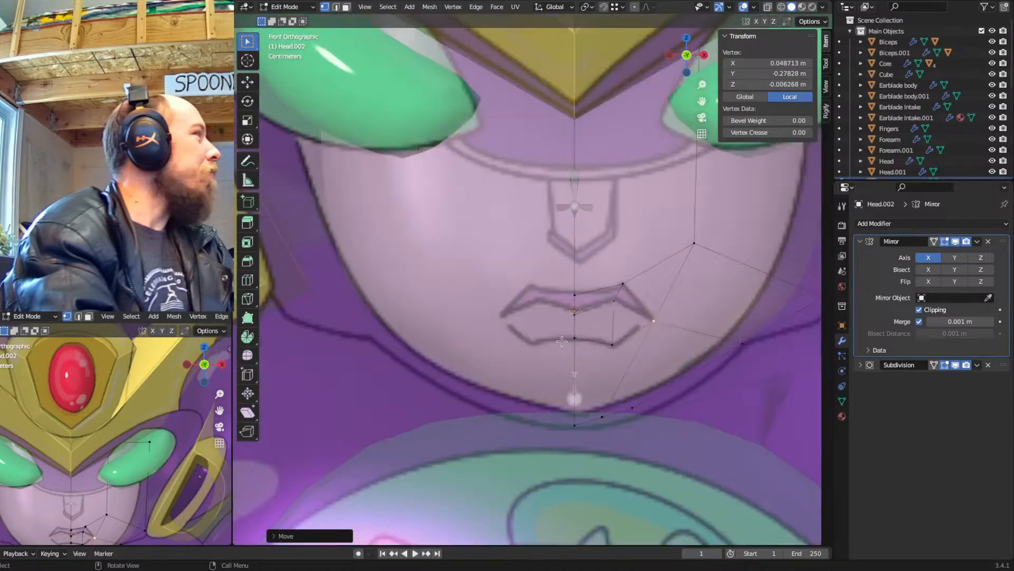
key("k")
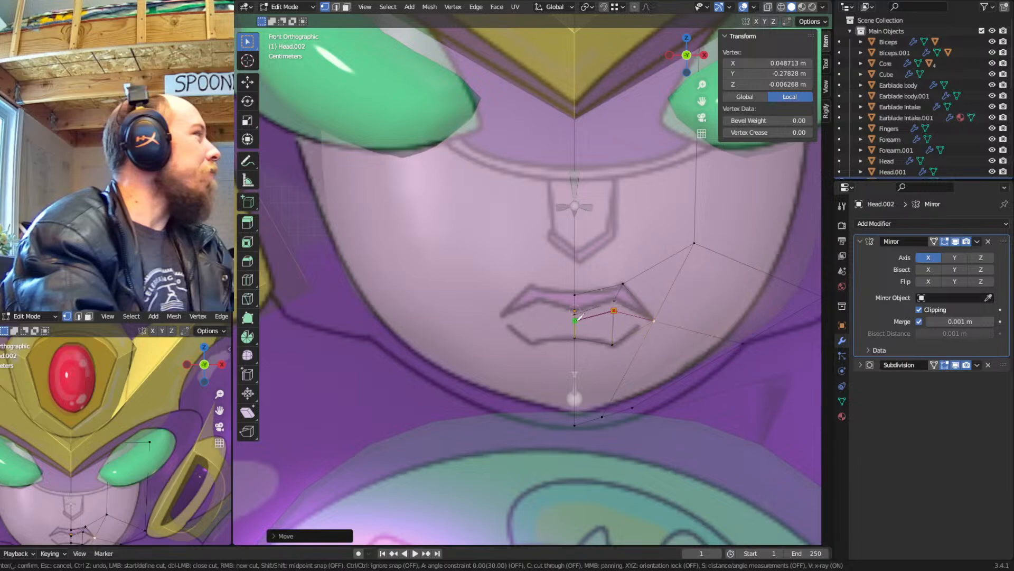
key("Return")
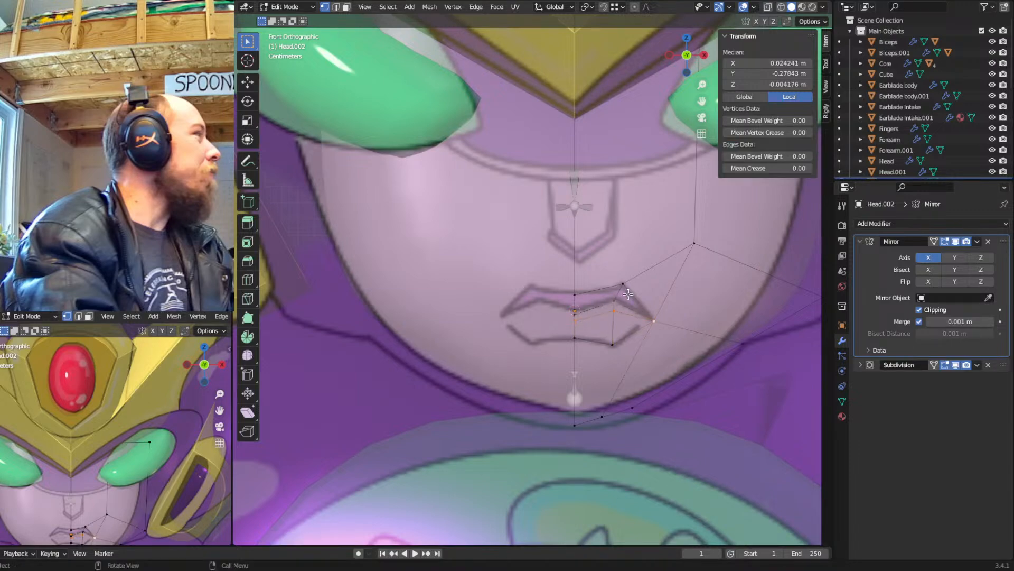
Pull the inner vertex below the upper-lip peak forward along Y to about -0.285 m
middle_click_drag(628, 286, 456, 312)
left_click(422, 315)
key("g")
key("y")
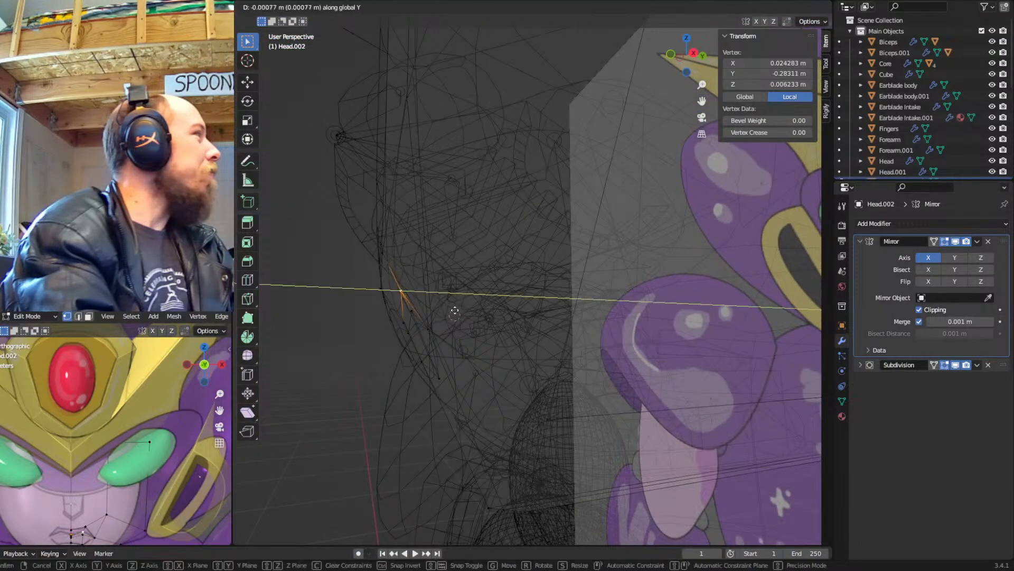
left_click(427, 332)
key("shift+z")
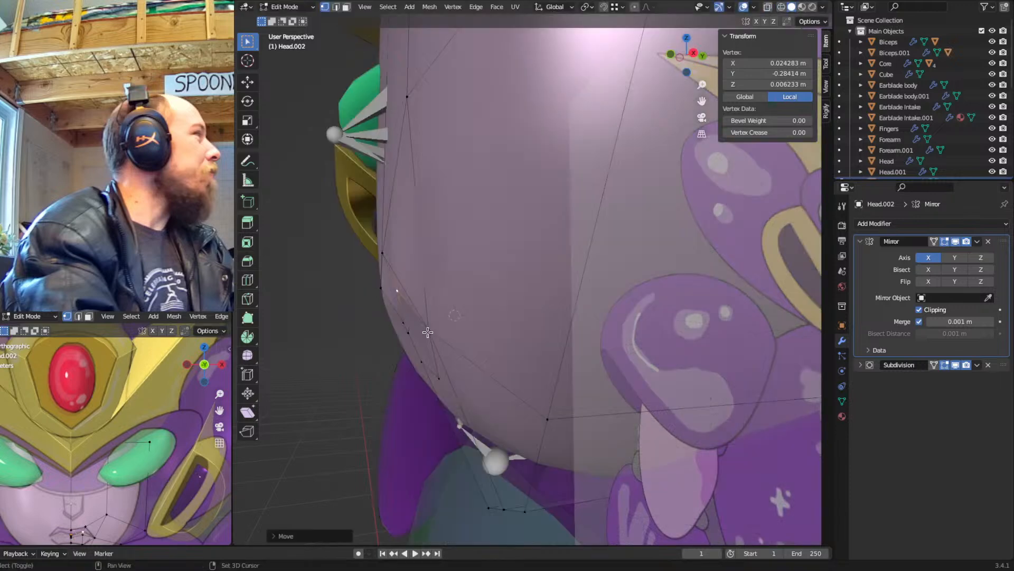
key("g")
key("y")
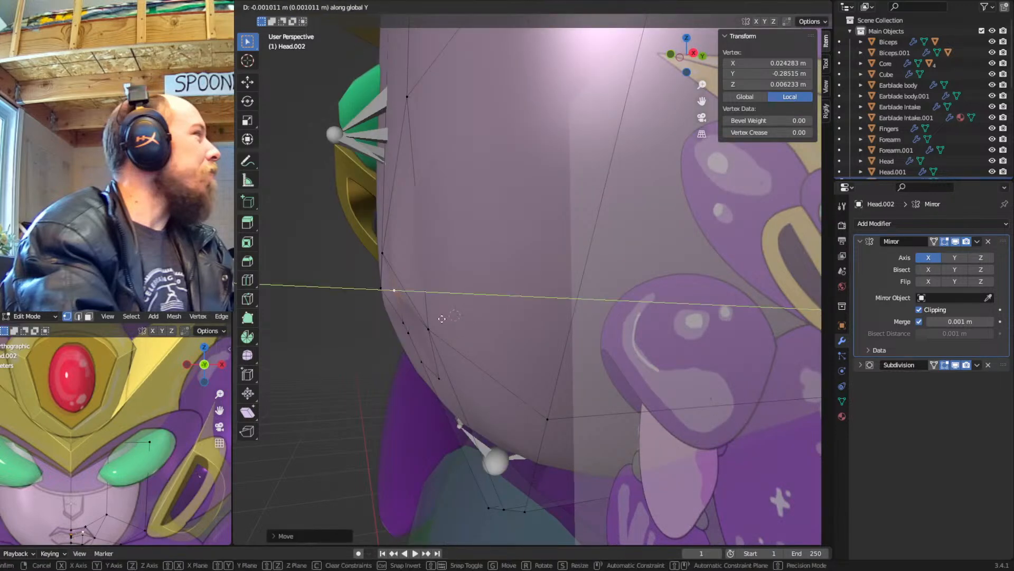
left_click(428, 330)
Knife-cut along the upper lip's lower outline, from the edge beside the mouth corner to the centre line
key("shift+z")
middle_click_drag(428, 330, 458, 330)
key("KP_1")
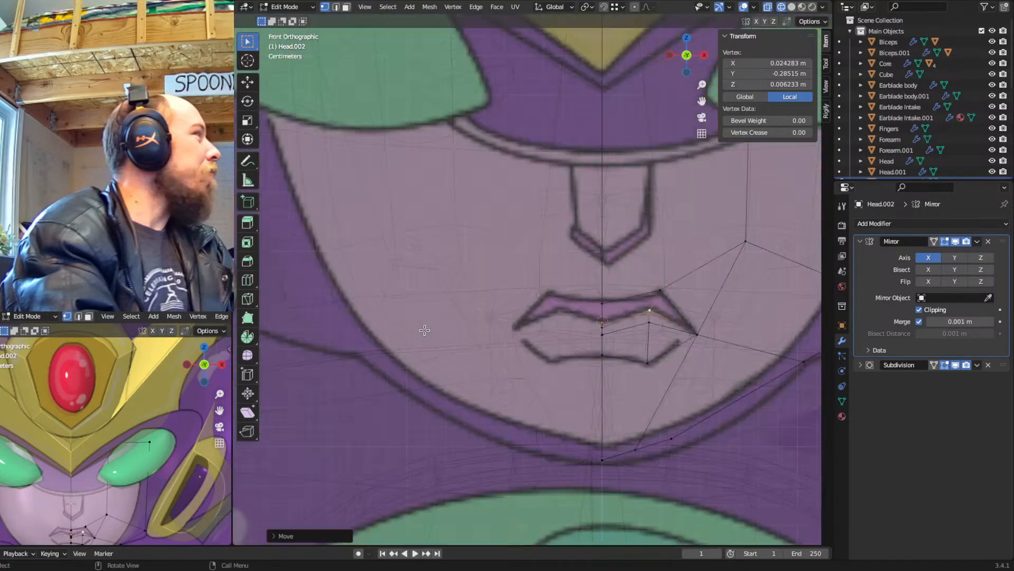
scroll(668, 330, "up", 1)
scroll(669, 330, "up", 2)
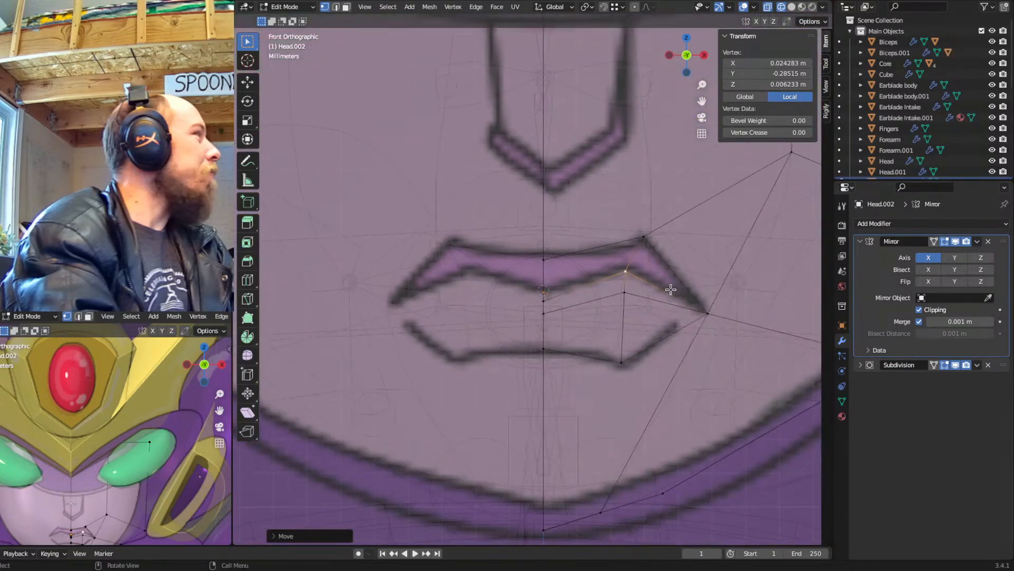
key("k")
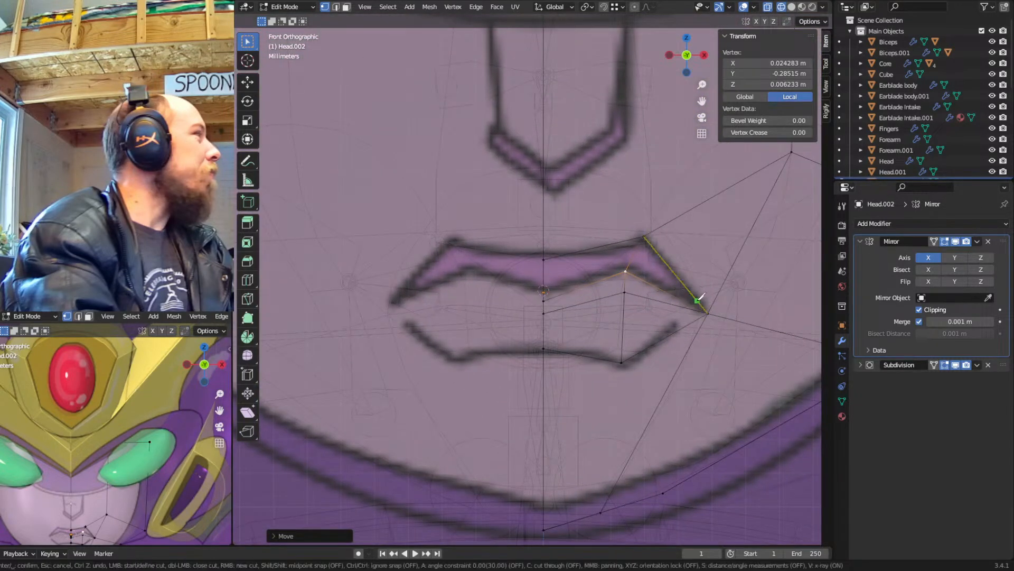
left_click(630, 263)
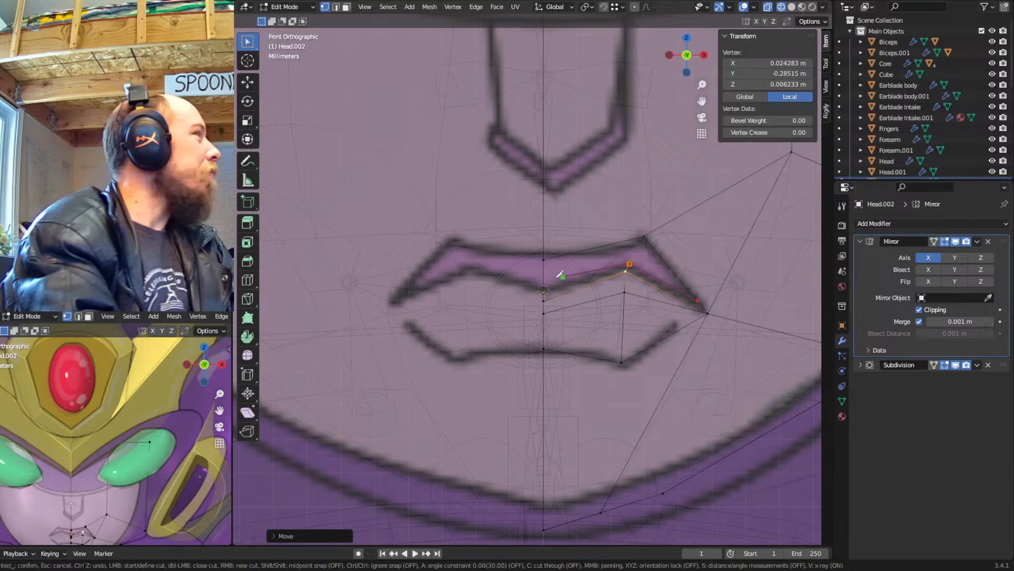
left_click(544, 285)
key("Return")
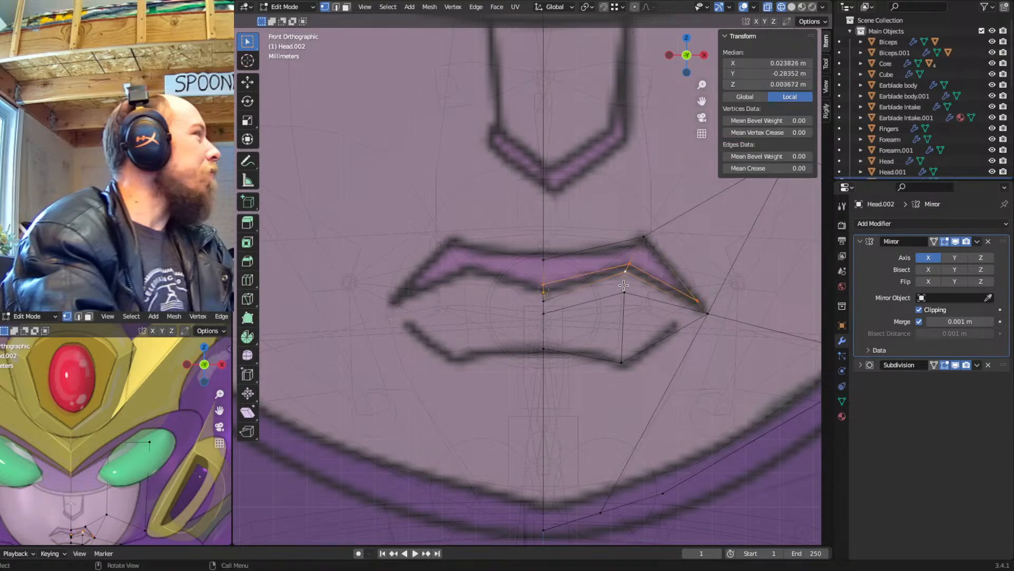
Pull the centre and peak vertices of the new upper-lip cut forward along Y by about 0.018 m
key("shift+z")
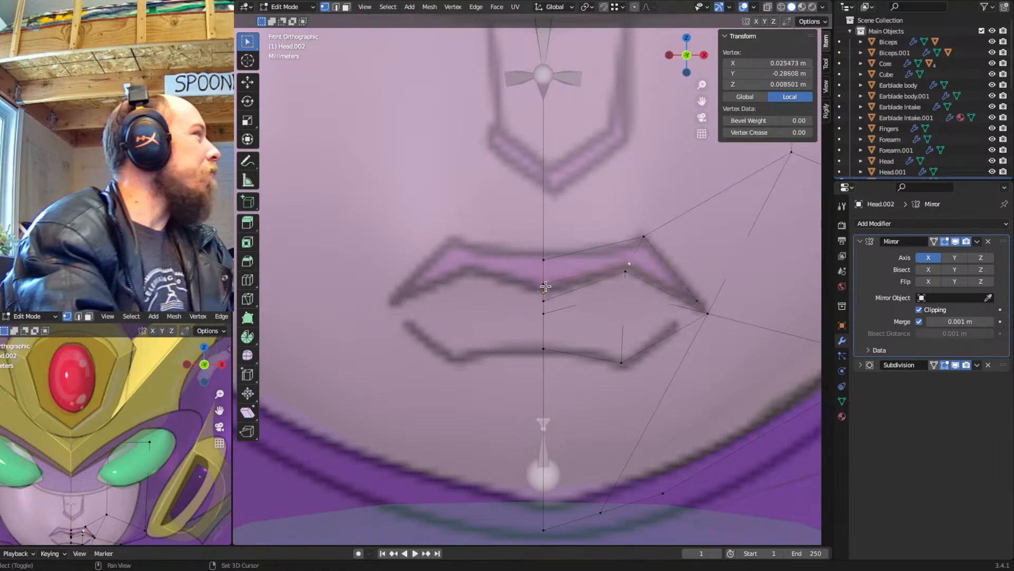
middle_click_drag(627, 264, 552, 300)
key("g")
key("y")
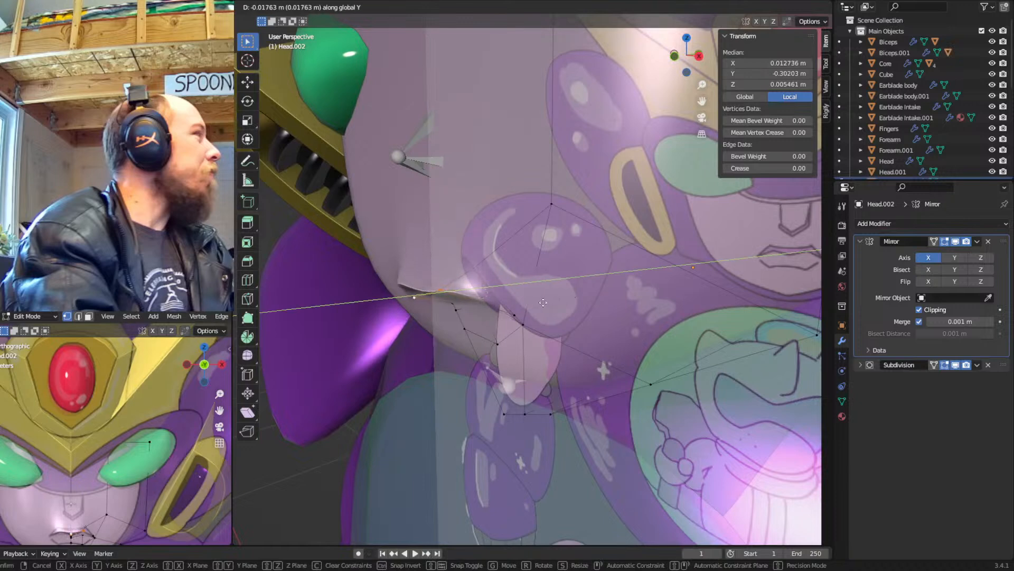
left_click(542, 302)
Bring the two vertices of the lower lip's upper edge forward along Y to about -0.298 m
key("alt+z")
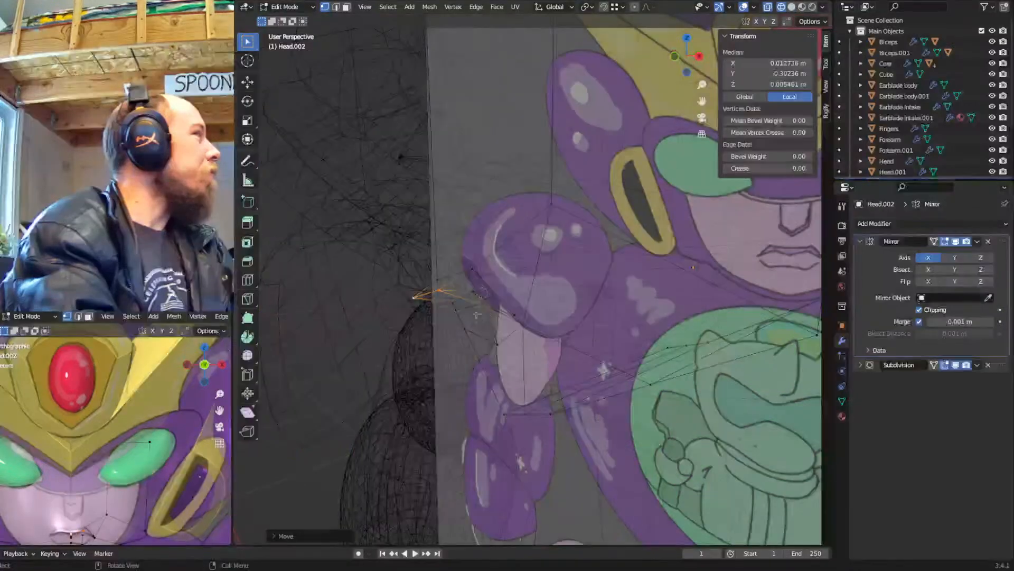
left_click(481, 309)
left_click(455, 309, "shift")
key("alt+z")
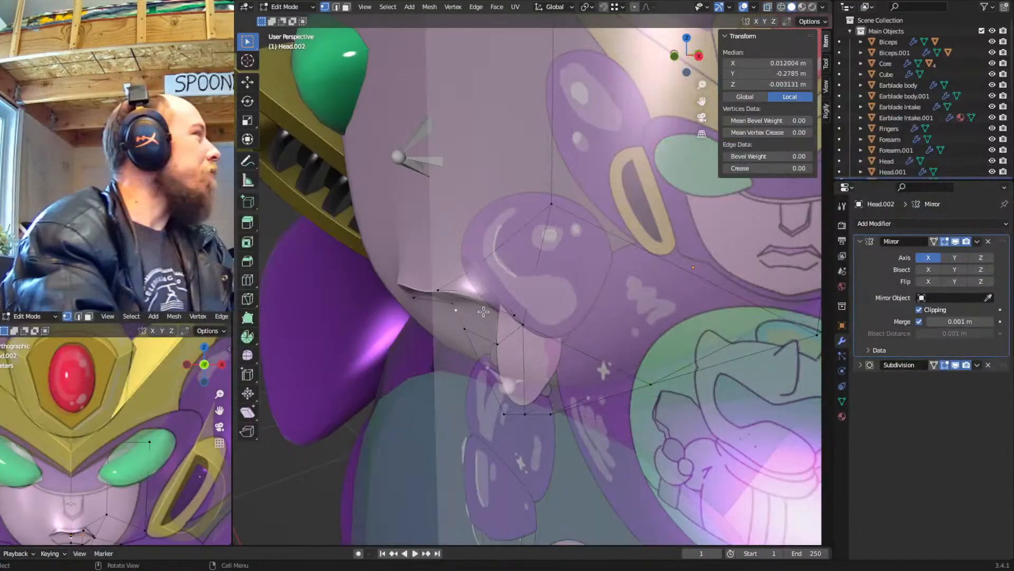
key("g")
key("y")
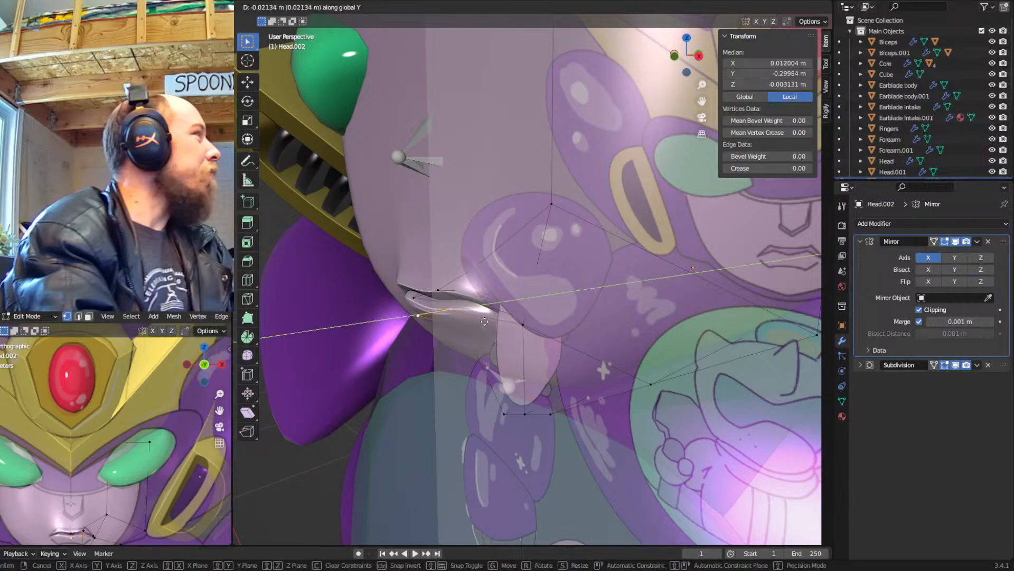
left_click(481, 324)
middle_click_drag(481, 323, 536, 326)
key("g")
key("y")
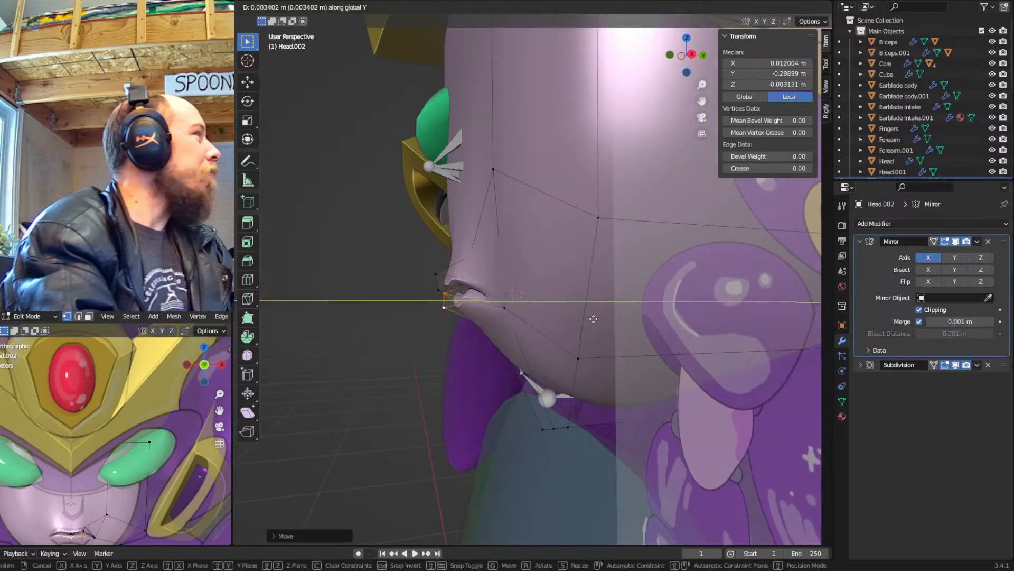
left_click(621, 311)
Move the two vertices of the lower lip's upper edge down along Z
key("shift+z")
mouse_move(477, 288)
middle_mouse_down()
mouse_move(489, 275)
mouse_move(471, 278)
mouse_move(475, 288)
mouse_move(482, 280)
middle_mouse_up()
key("g")
key("z")
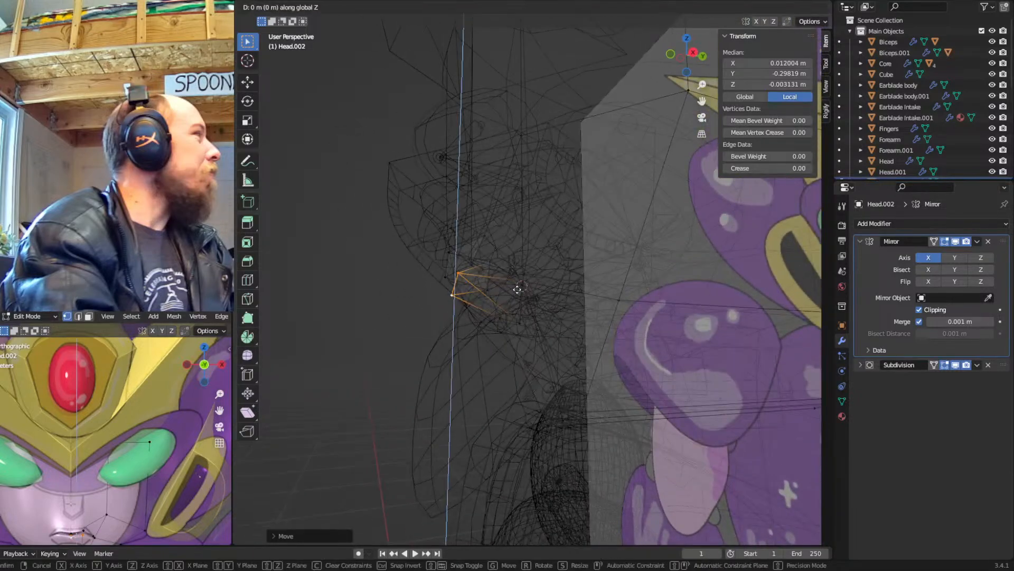
left_click(525, 357)
Select the edges running along both lips to the mouth corner and set their crease to 1
key("shift+z")
mouse_move(526, 357)
middle_mouse_down()
mouse_move(520, 324)
mouse_move(548, 345)
mouse_move(523, 340)
mouse_move(493, 359)
middle_mouse_up()
key("shift+z")
left_click(492, 347, "alt")
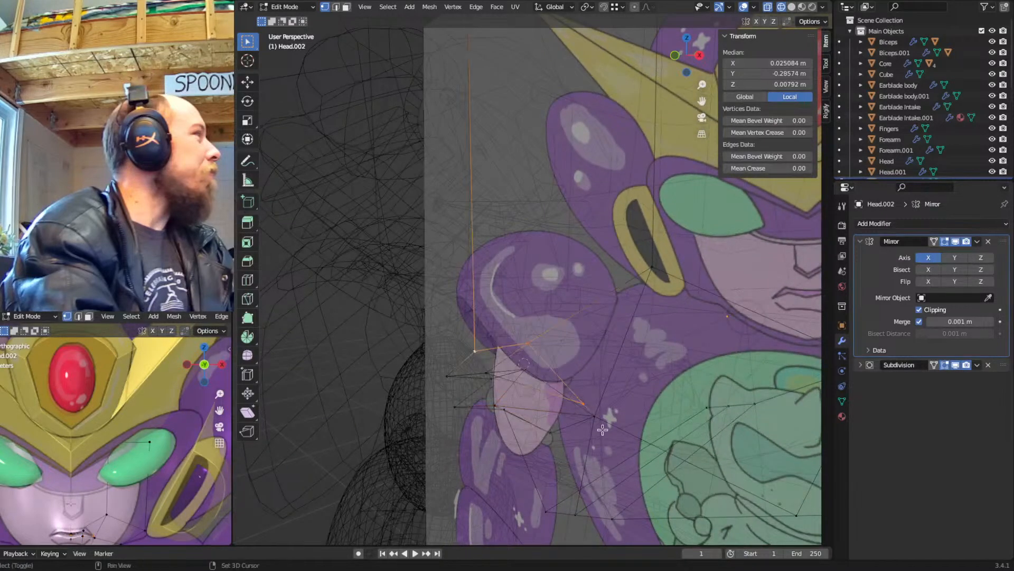
middle_click_drag(601, 421, 606, 380, "shift")
middle_click_drag(571, 321, 572, 306)
left_click(545, 259, "shift")
left_click(505, 289, "shift")
left_click(621, 291, "shift")
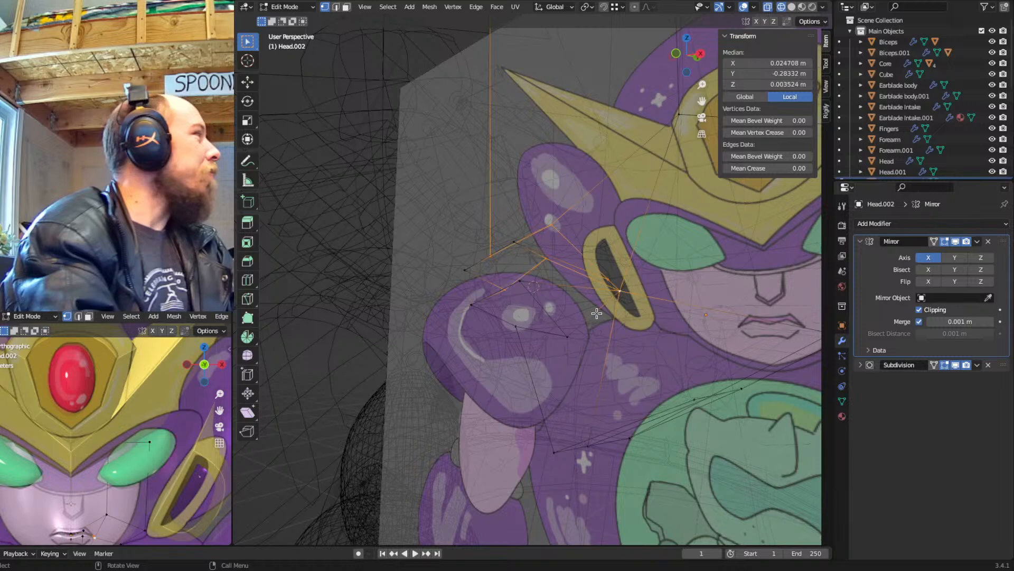
key("2")
middle_click_drag(570, 286, 531, 305, "shift")
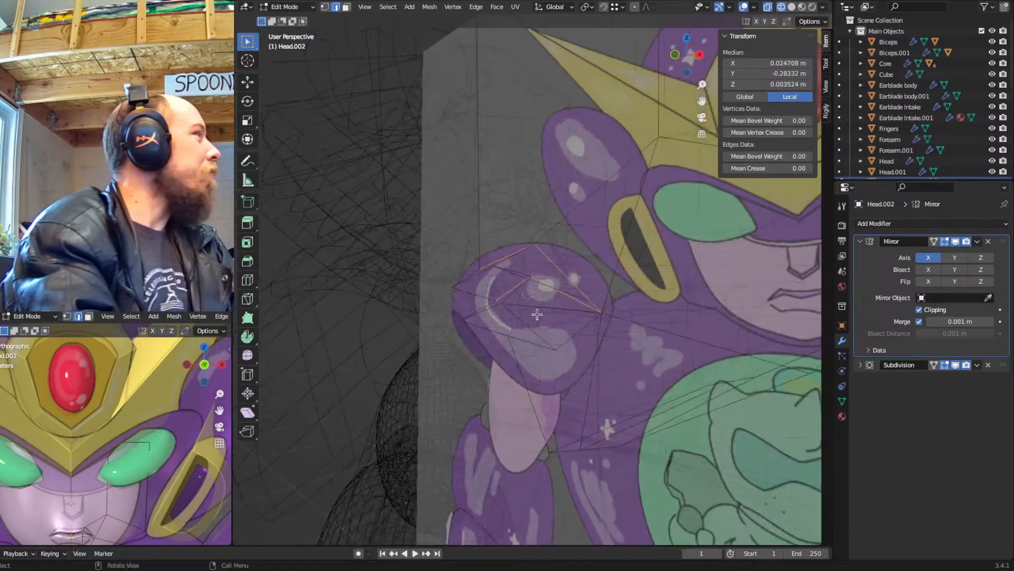
left_click(531, 306, "shift")
left_click(492, 310, "shift")
left_click(533, 343, "shift")
left_click(575, 331, "shift")
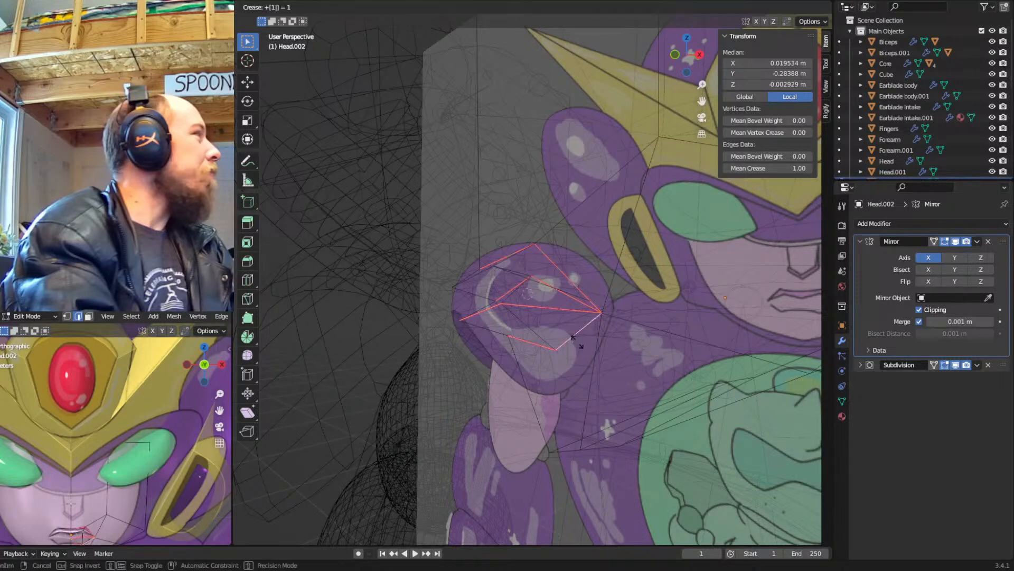
Inspect the creased lips on the smoothed head from the side, outside mesh editing
key("shift+z")
key("Tab")
middle_click_drag(577, 341, 546, 331)
scroll(536, 357, "up", 2)
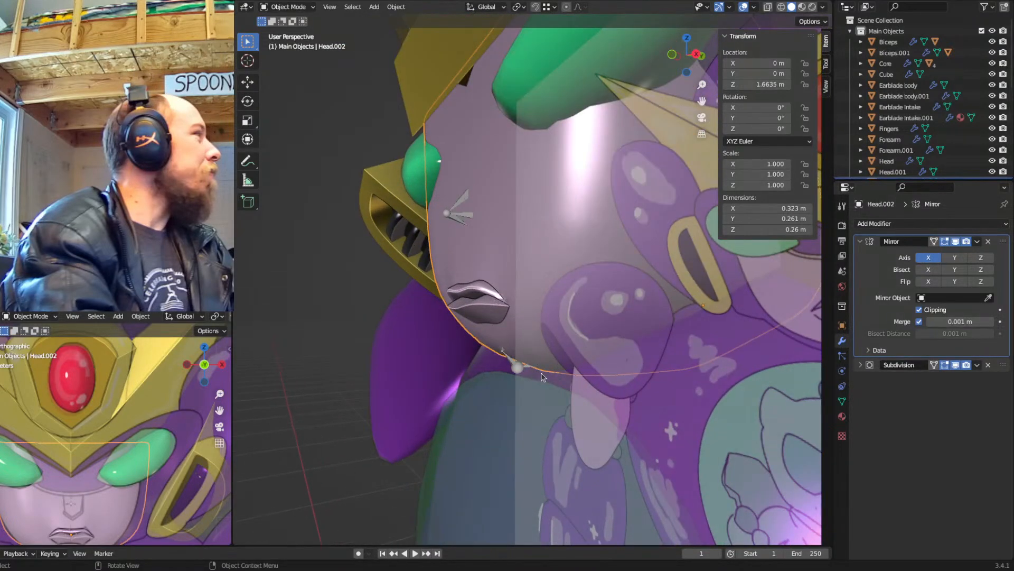
scroll(486, 377, "up", 1)
middle_click_drag(501, 369, 520, 380)
key("Tab")
middle_click_drag(530, 332, 535, 339)
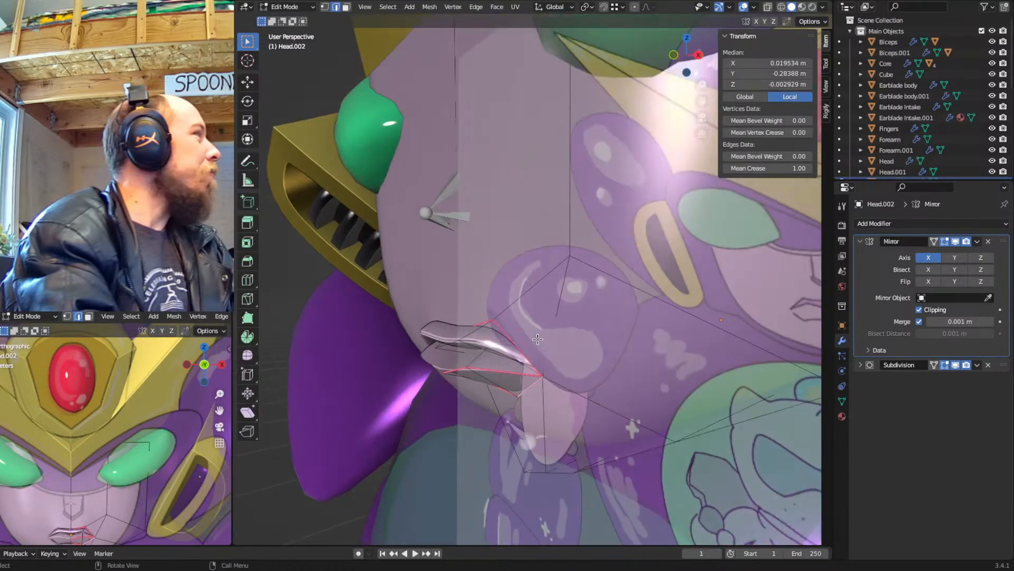
Select the remaining edges running across both lips between the mouth corner and the centre, and set their crease to 1
key("KP_1")
scroll(538, 339, "up", 2)
middle_click_drag(613, 349, 551, 307, "shift")
key("alt+z")
key("alt+z")
left_click(579, 311)
left_click(535, 284, "alt")
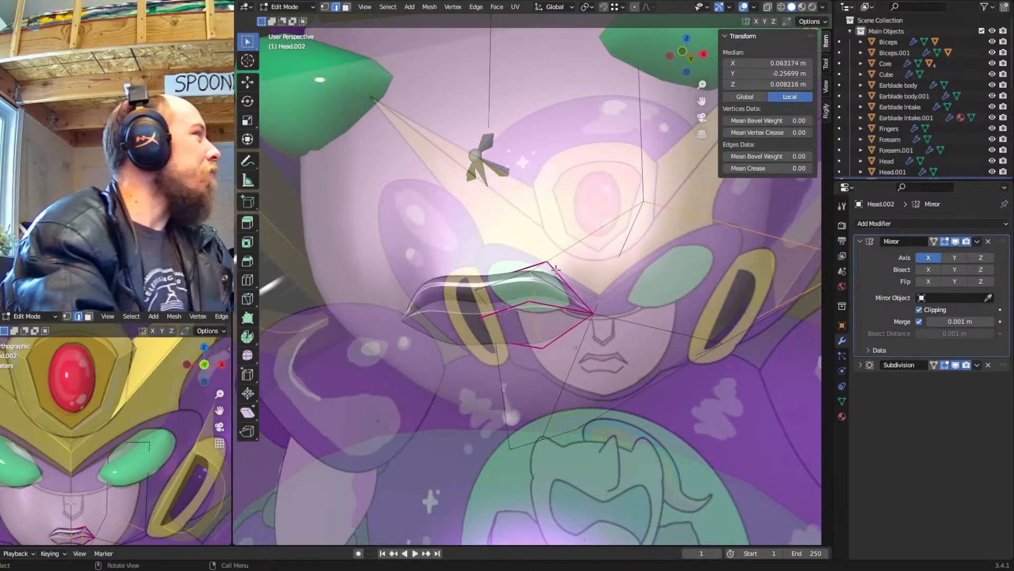
left_click(586, 312, "ctrl")
key("alt+z")
left_click(586, 311, "alt+shift")
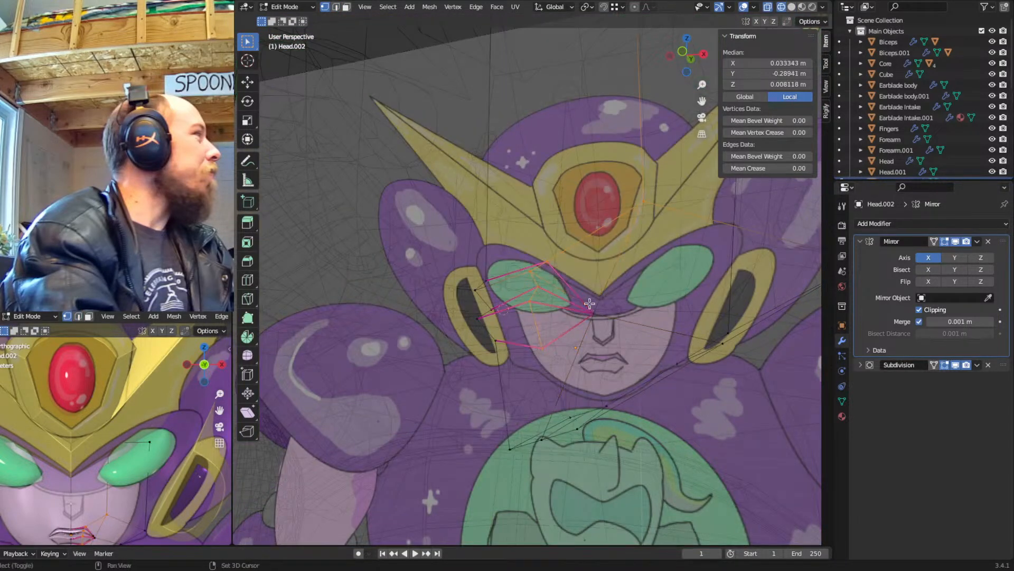
left_click(657, 198, "alt+shift")
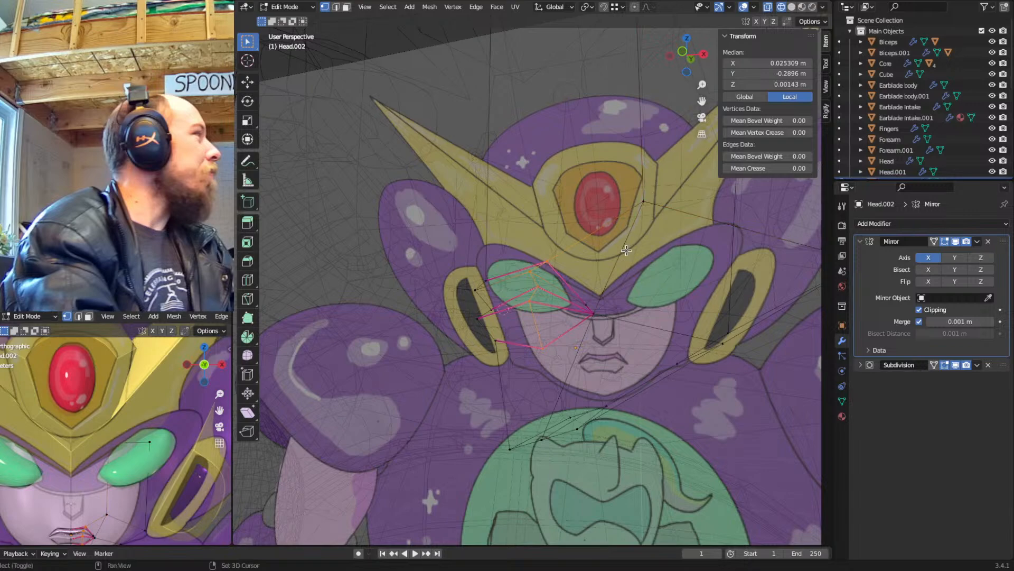
key("shift+z")
key("2")
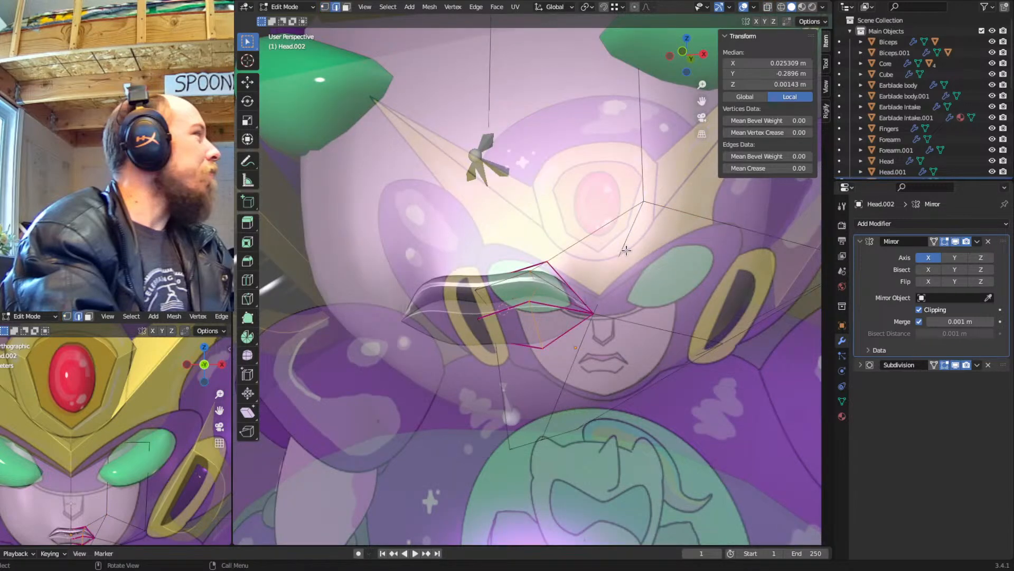
key("shift+e")
type("1")
key("Return")
Select the lip edges on the face's centre line and set their crease to 1
middle_click_drag(626, 249, 562, 320)
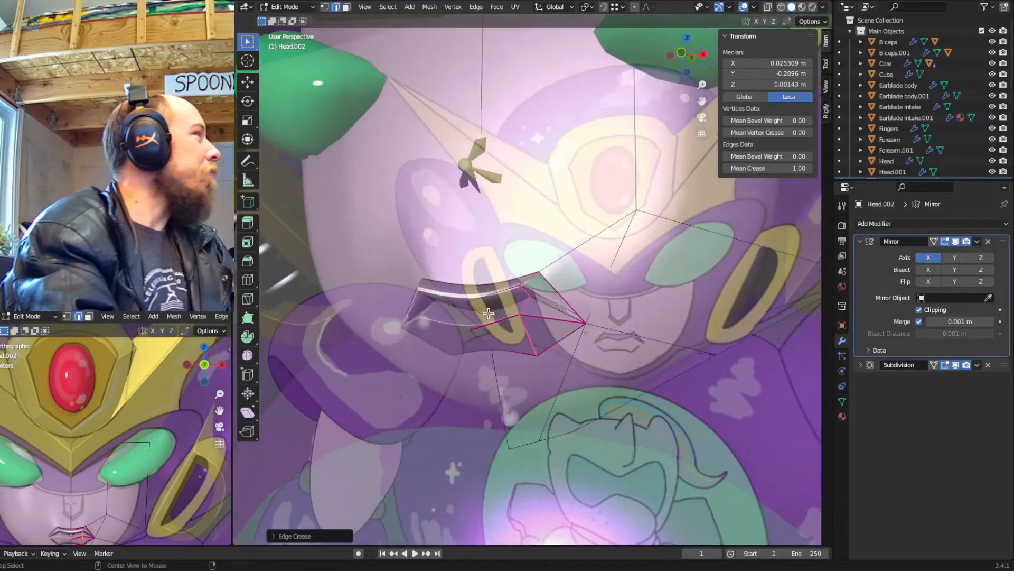
left_click(472, 297)
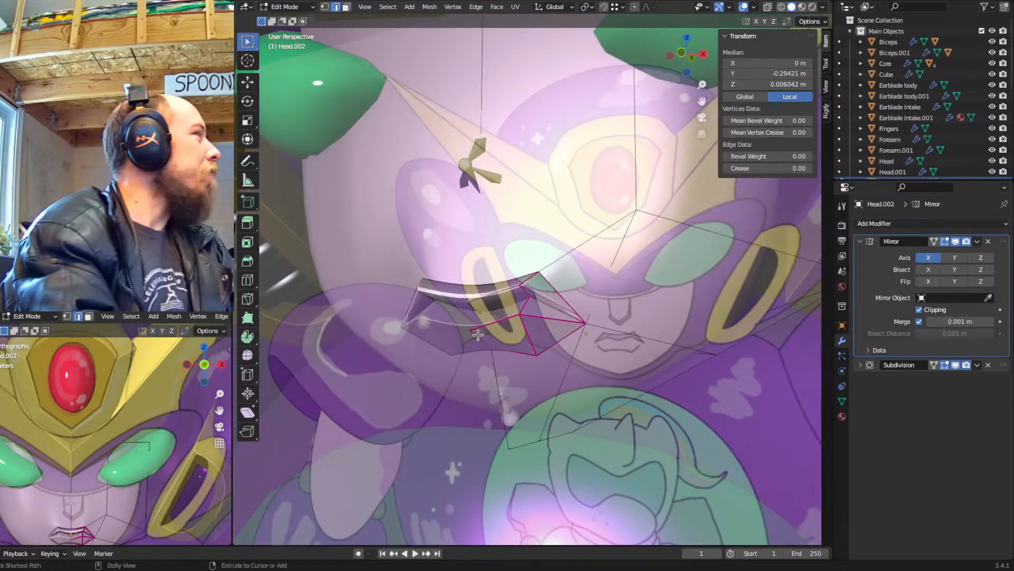
left_click(535, 342, "ctrl")
key("shift+e")
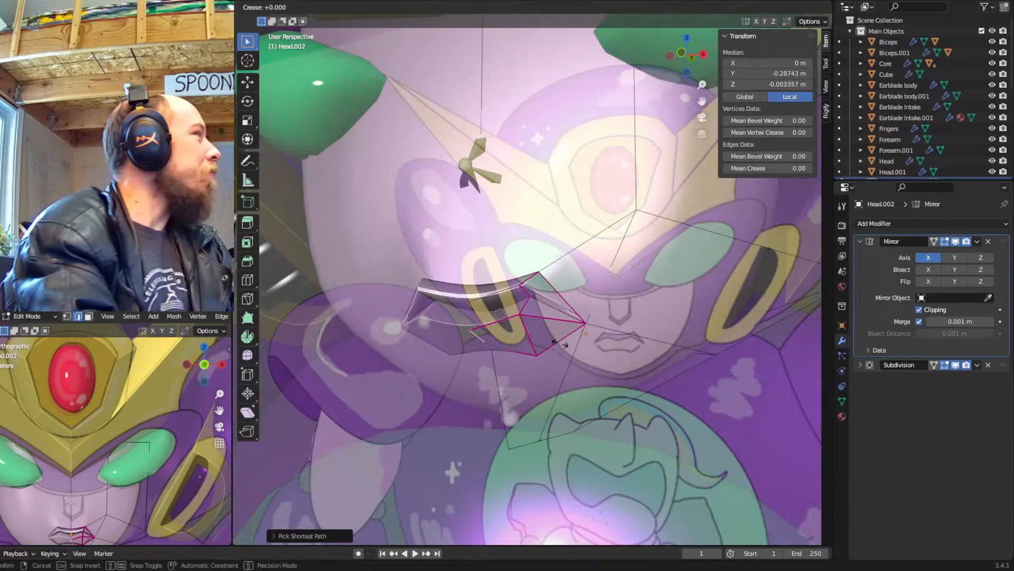
type("1")
key("Return")
Move the lower lip's upper edge back about 0.01 m along Y
key("Tab")
scroll(560, 344, "down", 2)
middle_click_drag(560, 344, 528, 371, "shift")
scroll(518, 371, "up", 2)
key("Tab")
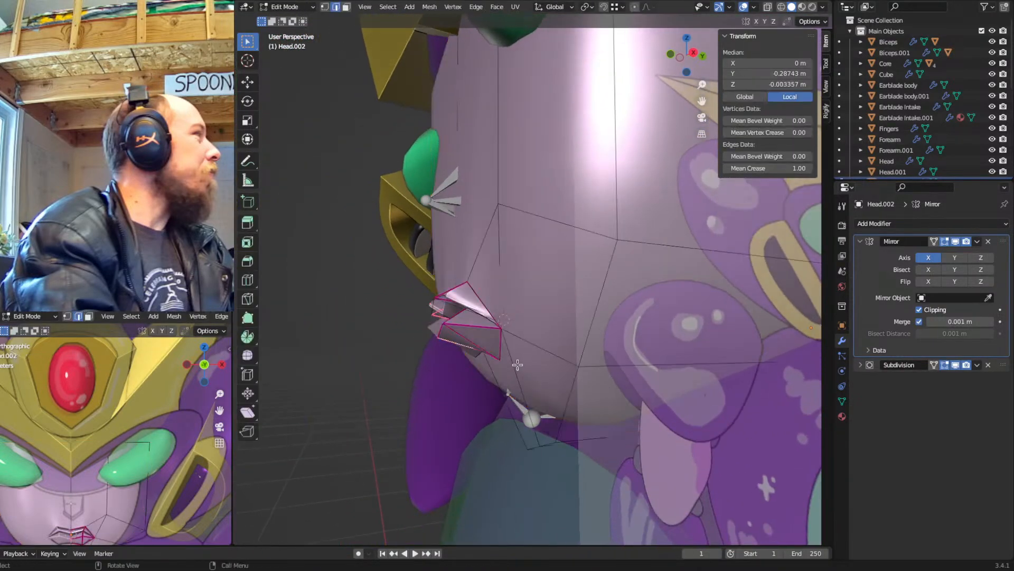
left_click(439, 329)
key("g")
key("y")
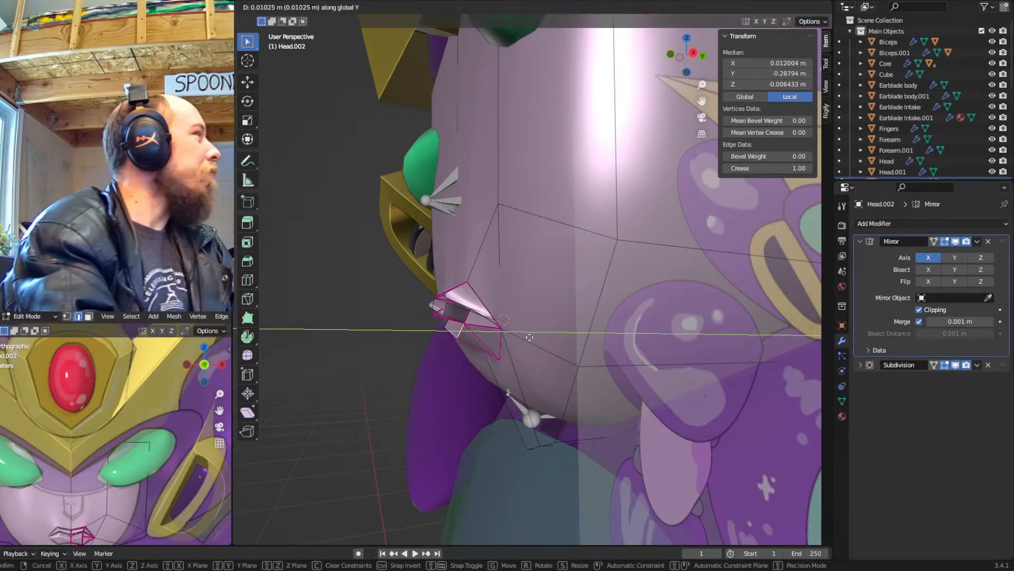
left_click(432, 307)
Move the upper lip's lower edge slightly back along Y
left_click(473, 306)
key("g")
key("y")
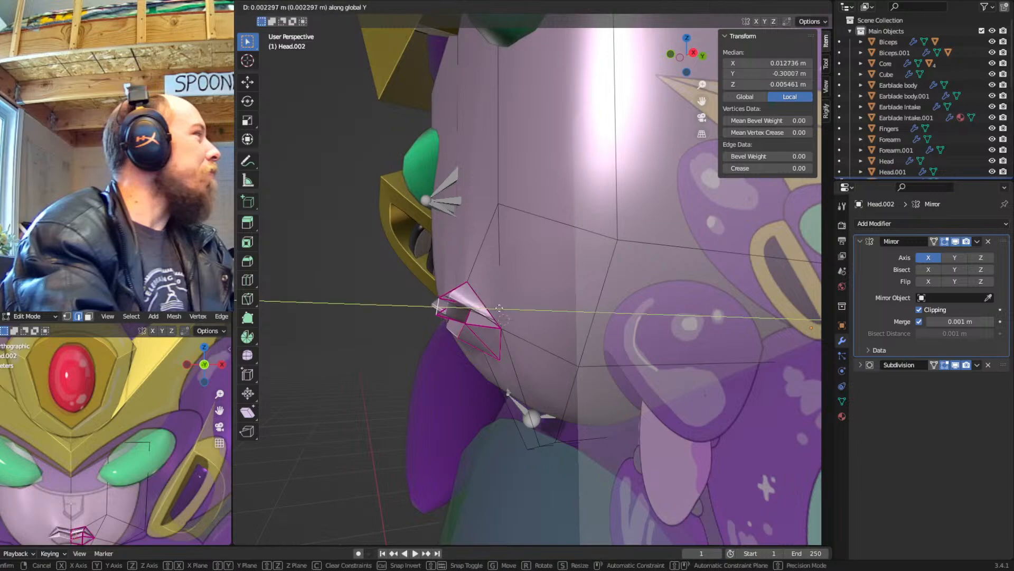
left_click(559, 327)
Cut a new edge with the Knife from the lower lip's outer bottom vertex down to the chin vertex beside the centre line
middle_click_drag(559, 327, 537, 317)
key("Tab")
scroll(543, 332, "down", 5)
key("Tab")
left_click(534, 286)
scroll(533, 311, "up", 1)
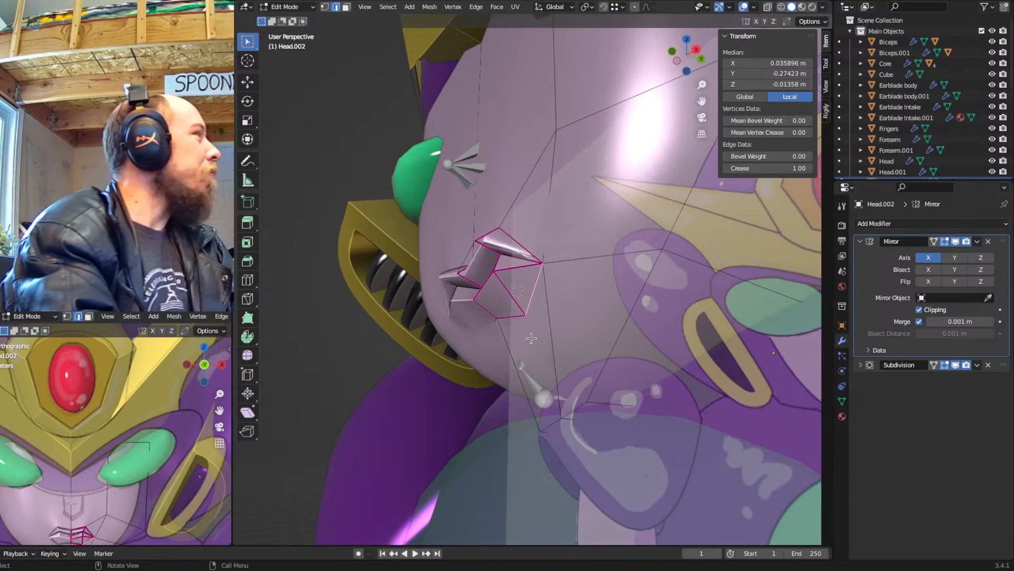
key("k")
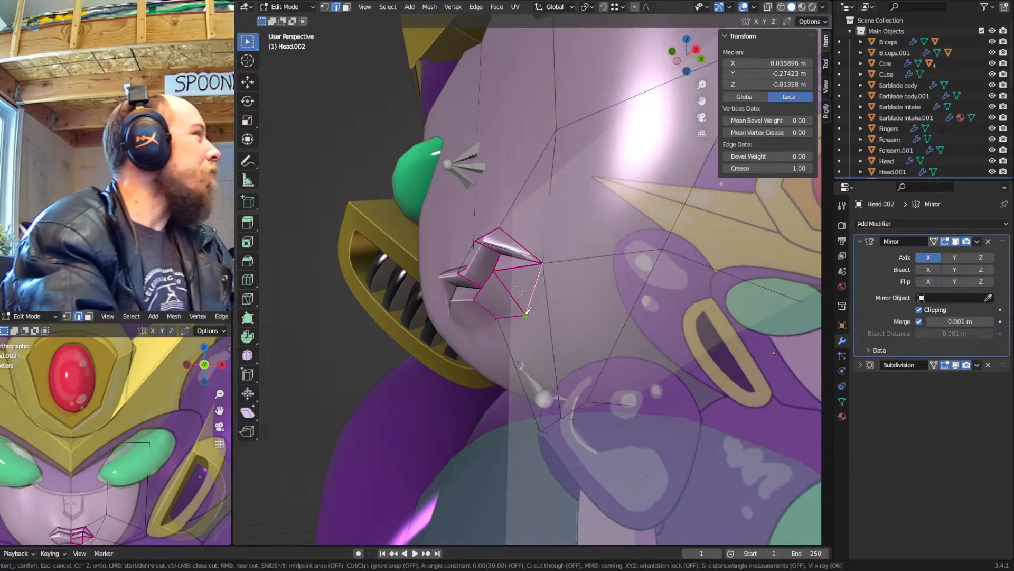
left_click(568, 414)
key("Return")
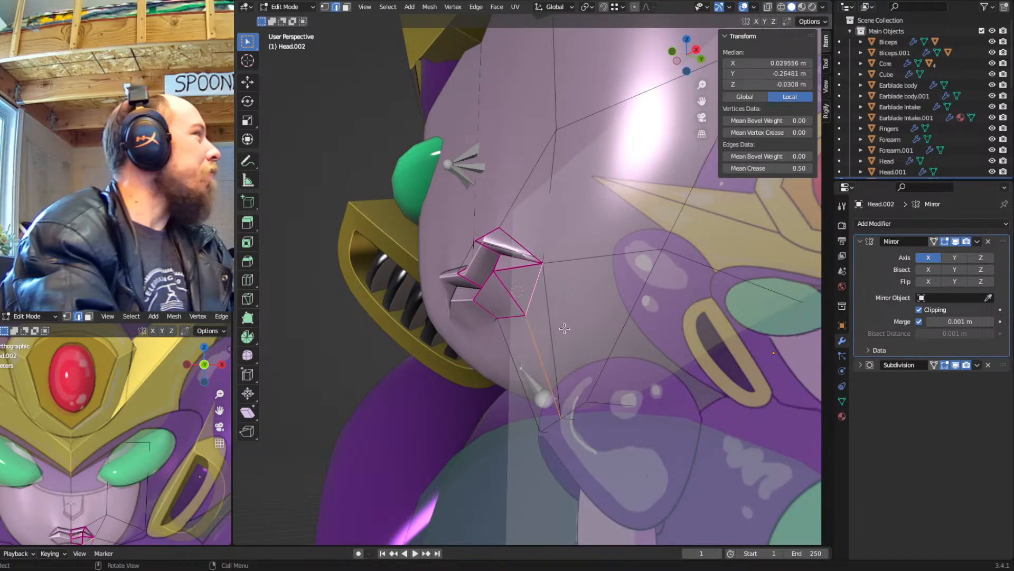
Select the chin's centre vertex and the one beside it, and move both forward about 0.011 m along Y
key("Tab")
middle_click_drag(565, 328, 564, 357)
key("Tab")
left_click(531, 366)
key("g")
key("y")
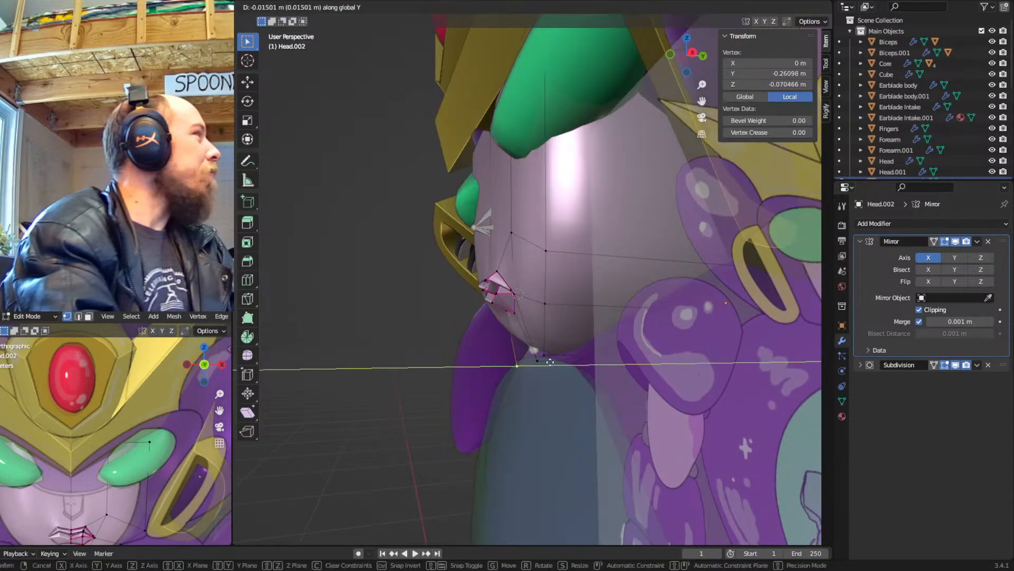
right_click(550, 362)
left_click(544, 356, "shift")
key("g")
key("y")
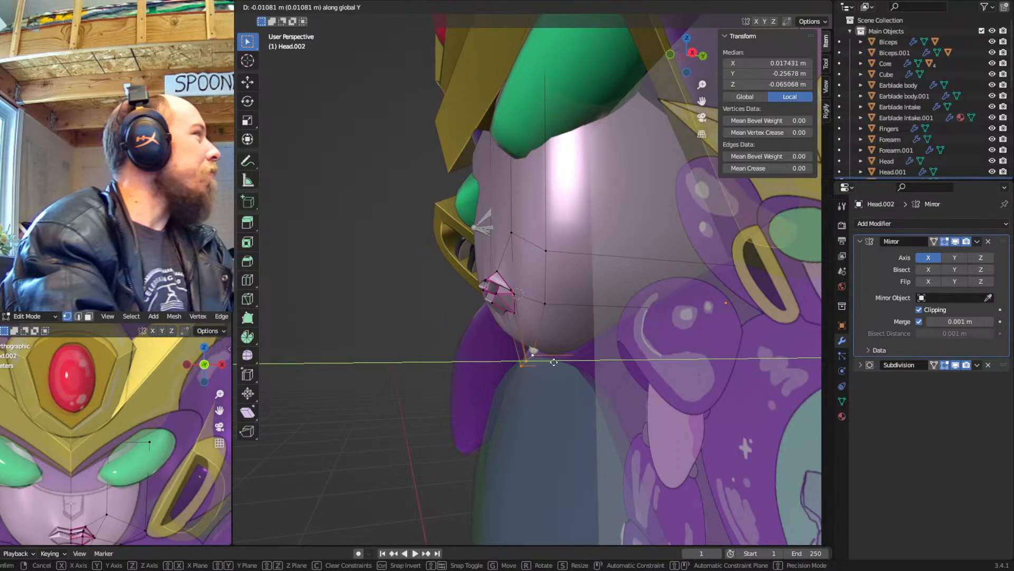
left_click(555, 362)
Crease the chin's bottom edge to about 0.28 and compare the face with the front reference drawing
key("shift+e")
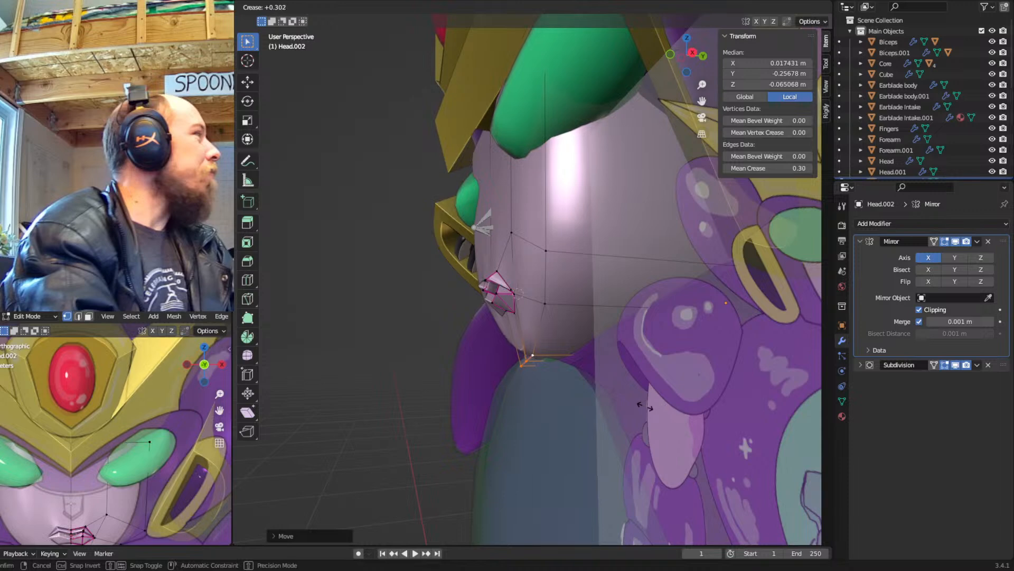
left_click(641, 406)
middle_click_drag(642, 406, 631, 364, "shift")
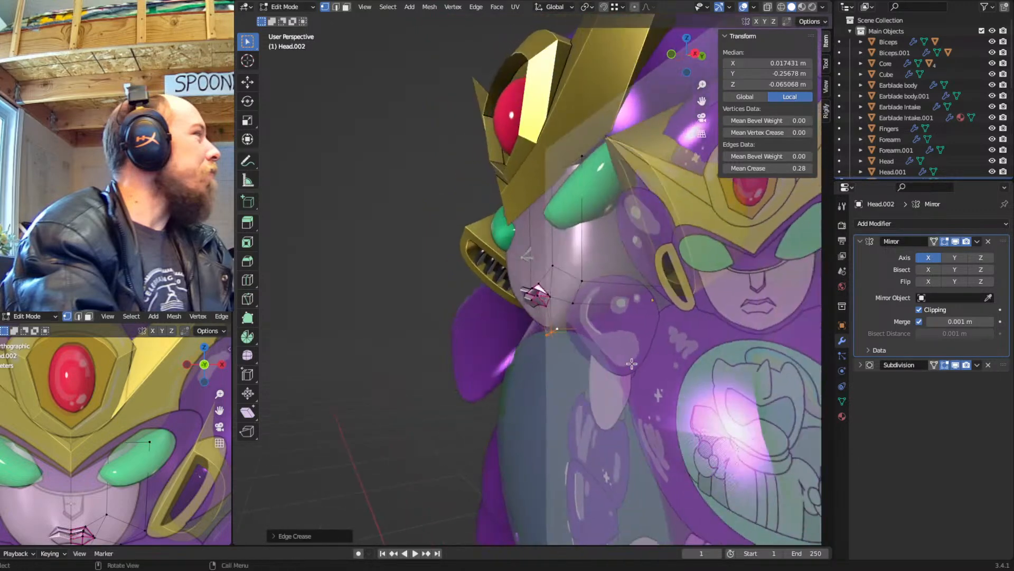
key("KP_1")
scroll(631, 364, "up", 1)
scroll(631, 363, "up", 3)
key("alt+z")
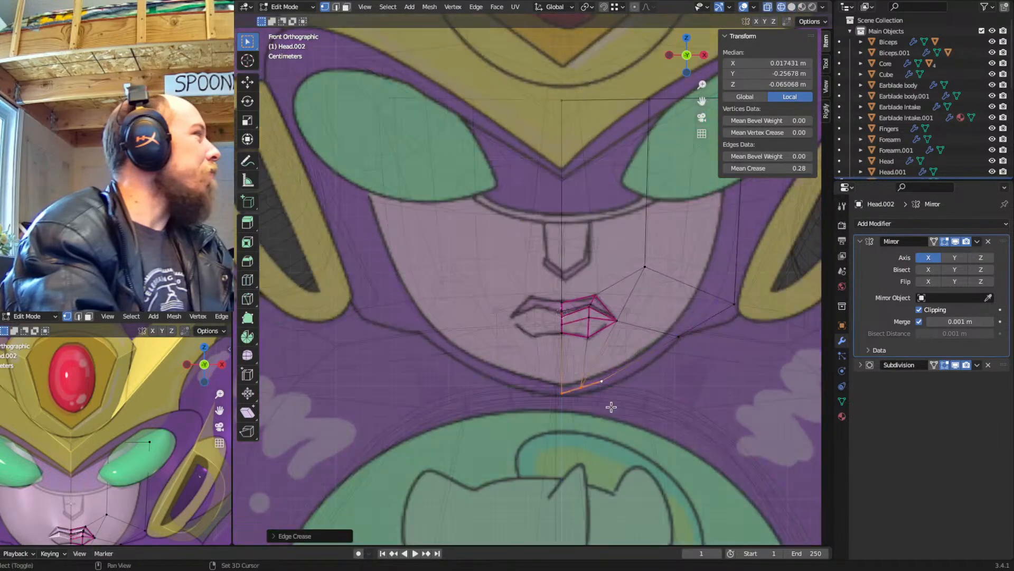
key("alt+z")
scroll(551, 255, "down", 6)
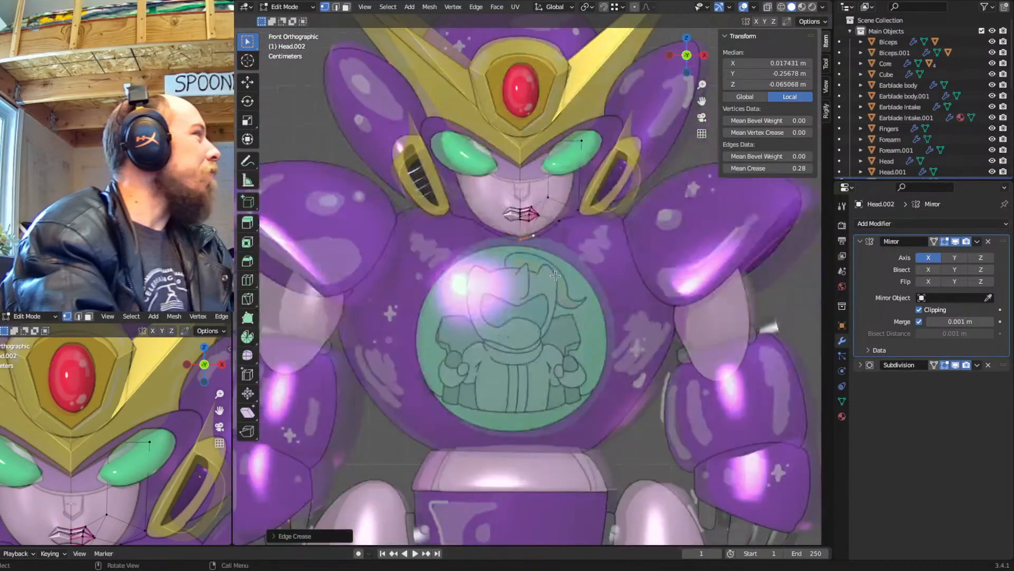
Leave mesh editing and shift the front reference image sideways and slightly down to realign it with the model
key("Tab")
left_click(552, 254)
scroll(552, 257, "up", 2)
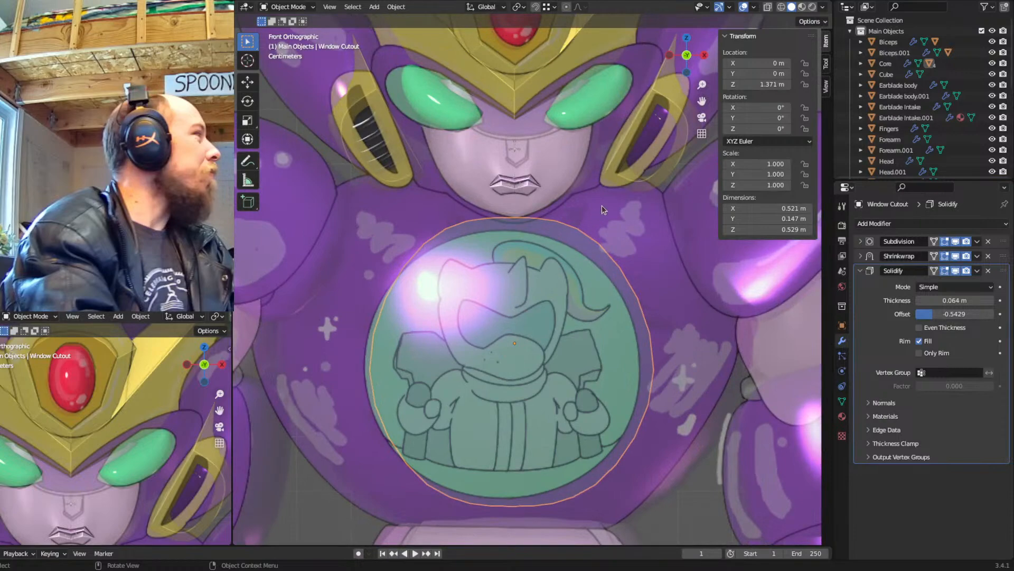
left_click(633, 214)
scroll(357, 246, "down", 3)
left_click(360, 178)
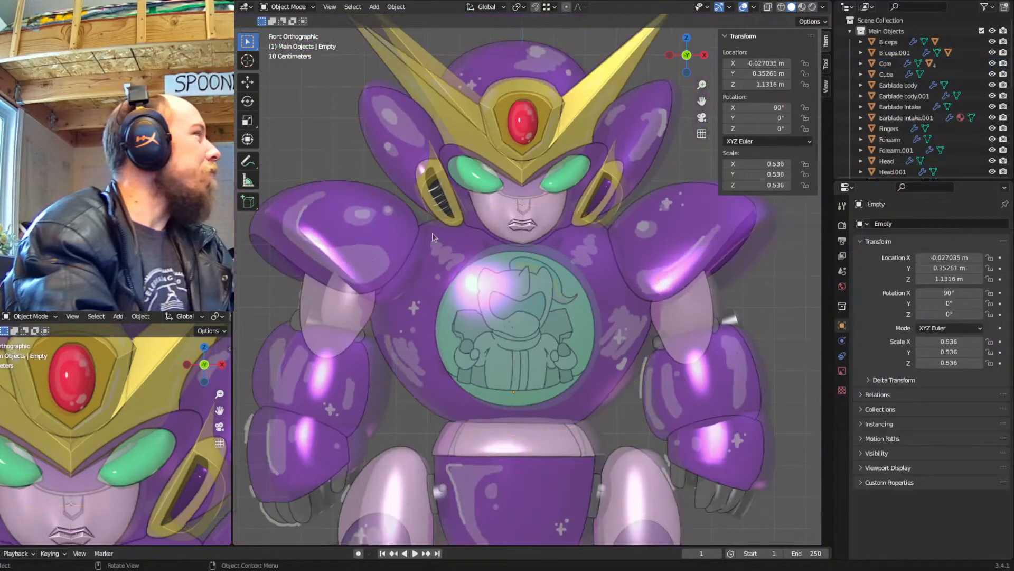
scroll(360, 178, "up", 3)
key("g")
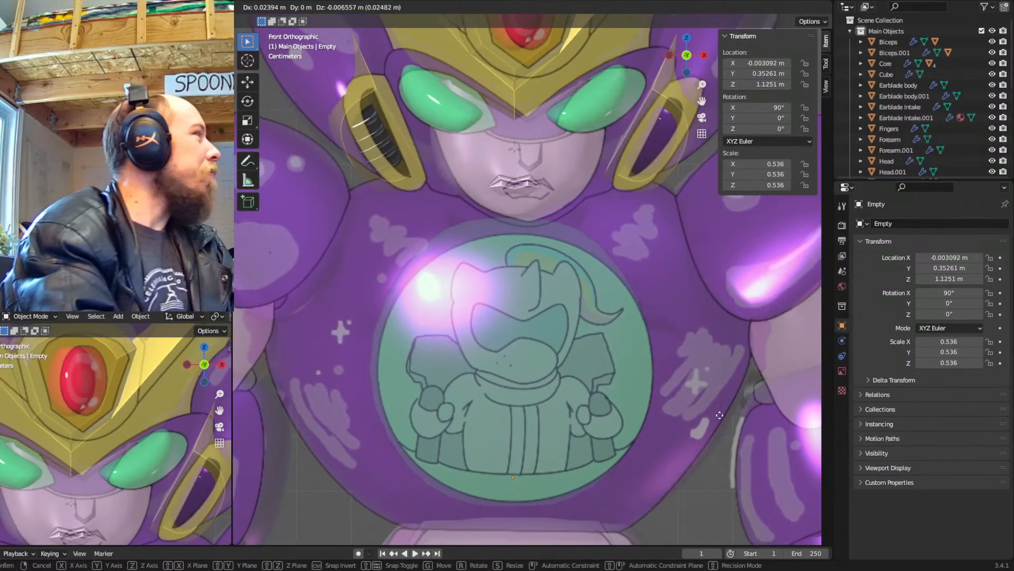
left_click(691, 390)
Lower the top row of vertices of the Window Cutout mesh about 0.023 m along Z to match the reference circle
left_click(469, 228)
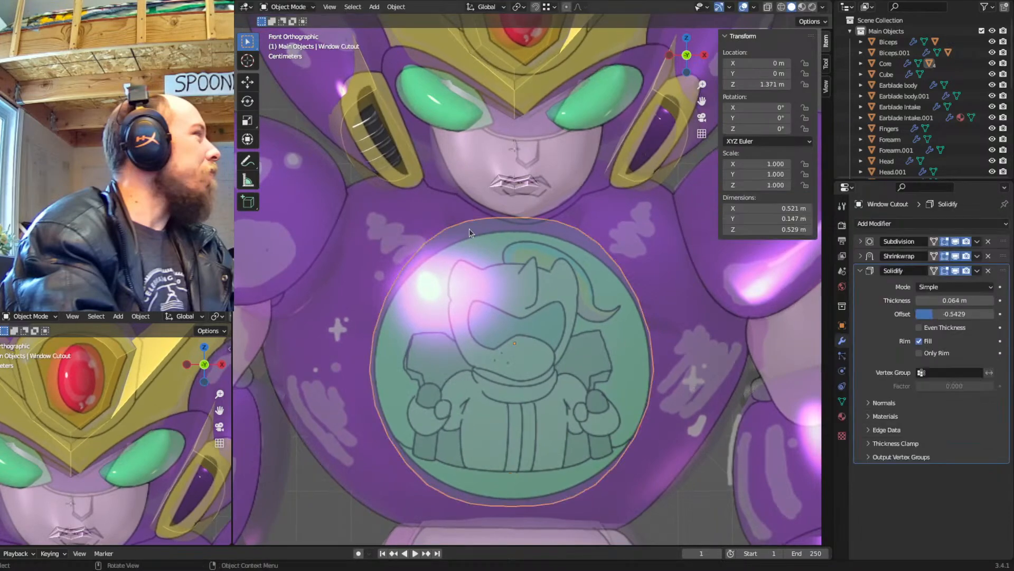
key("Tab")
left_click_drag(619, 206, 397, 252)
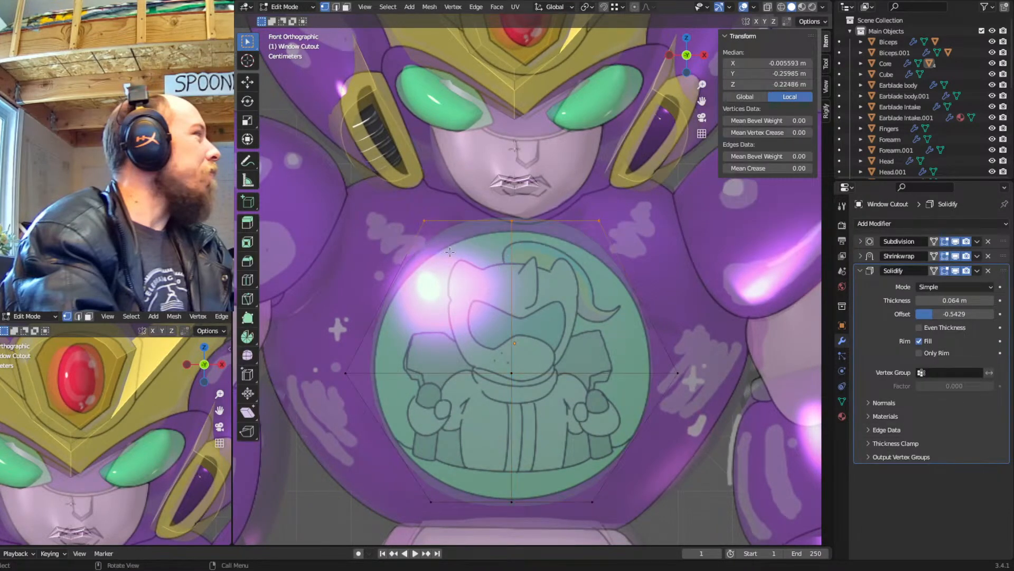
key("g")
key("z")
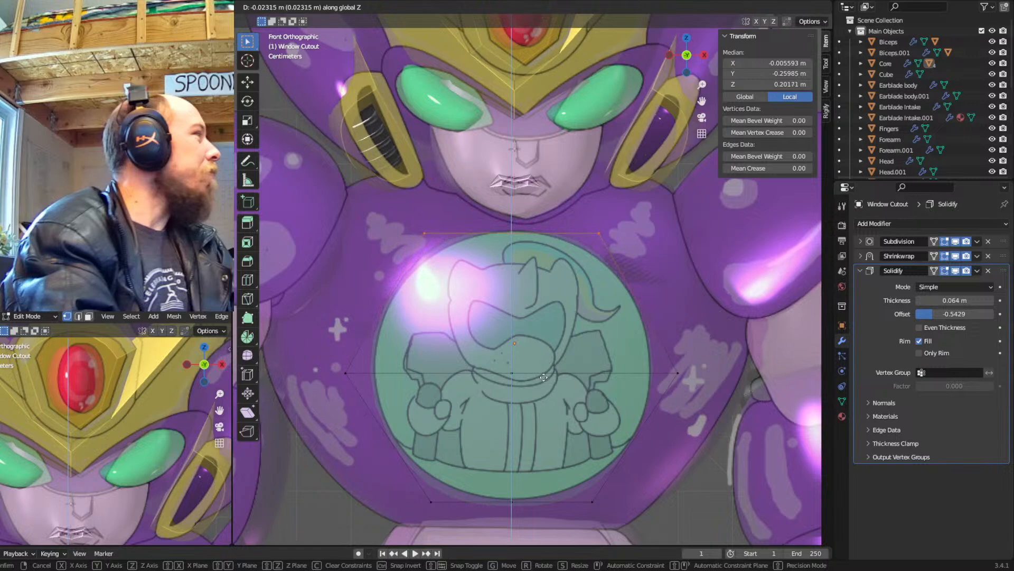
left_click(543, 375)
key("Tab")
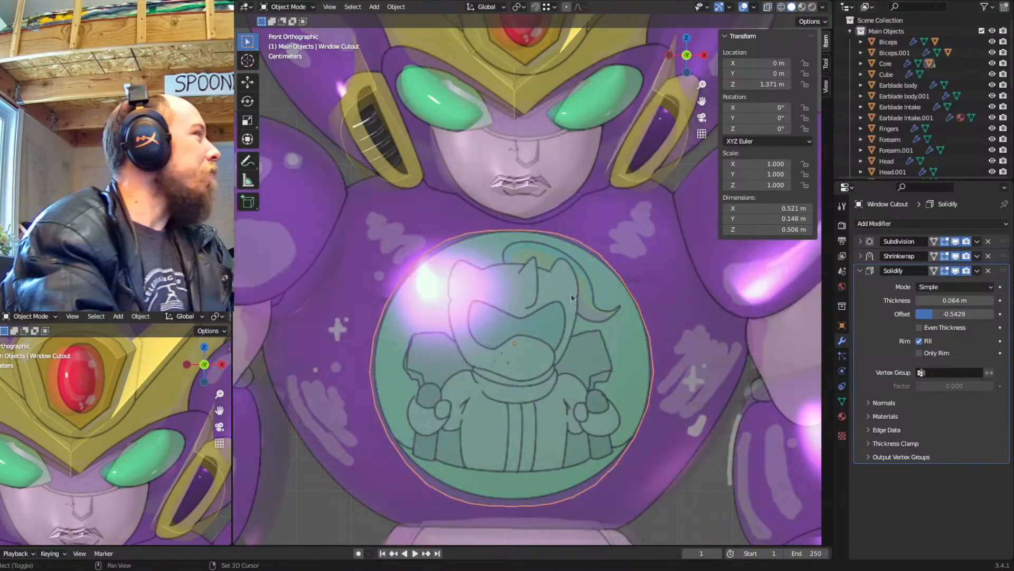
On the head mesh, select the outer cheek and jaw vertices and move them back about 0.05 m along Y
scroll(570, 296, "up", 2)
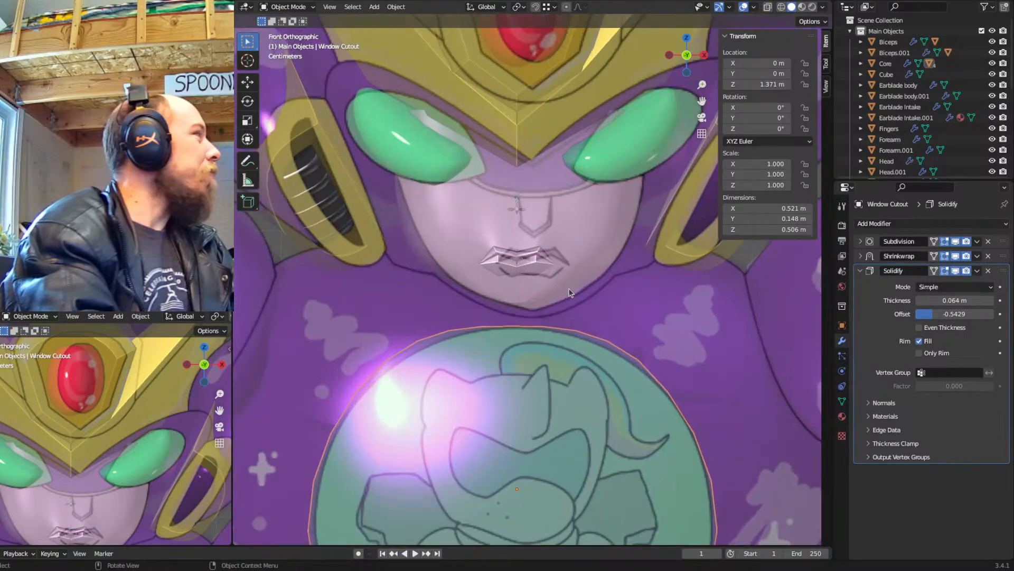
left_click(553, 291)
middle_click_drag(571, 313, 528, 269)
key("Tab")
middle_click_drag(623, 243, 557, 229)
left_click(517, 198)
left_click(554, 251, "shift")
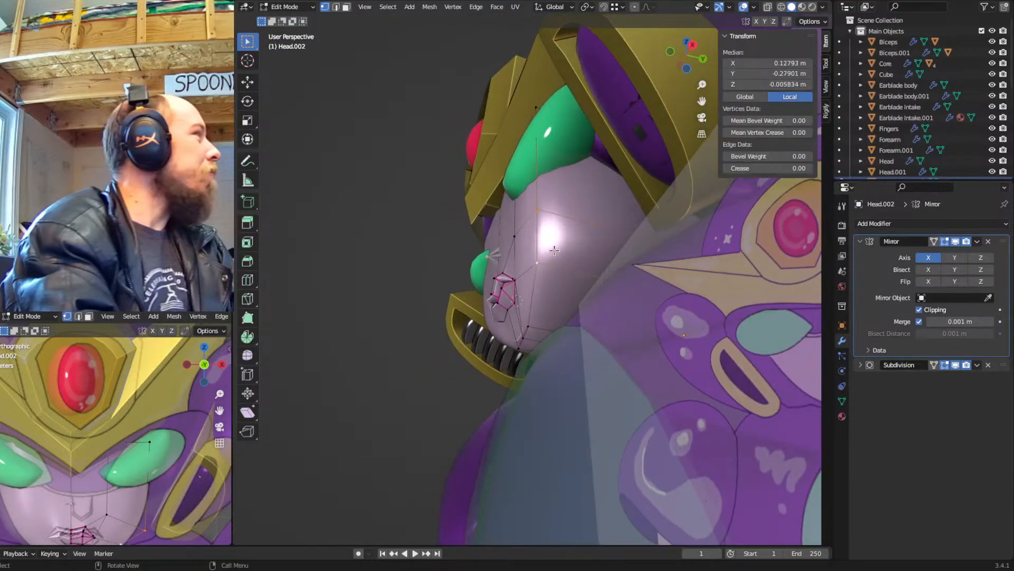
key("g")
key("y")
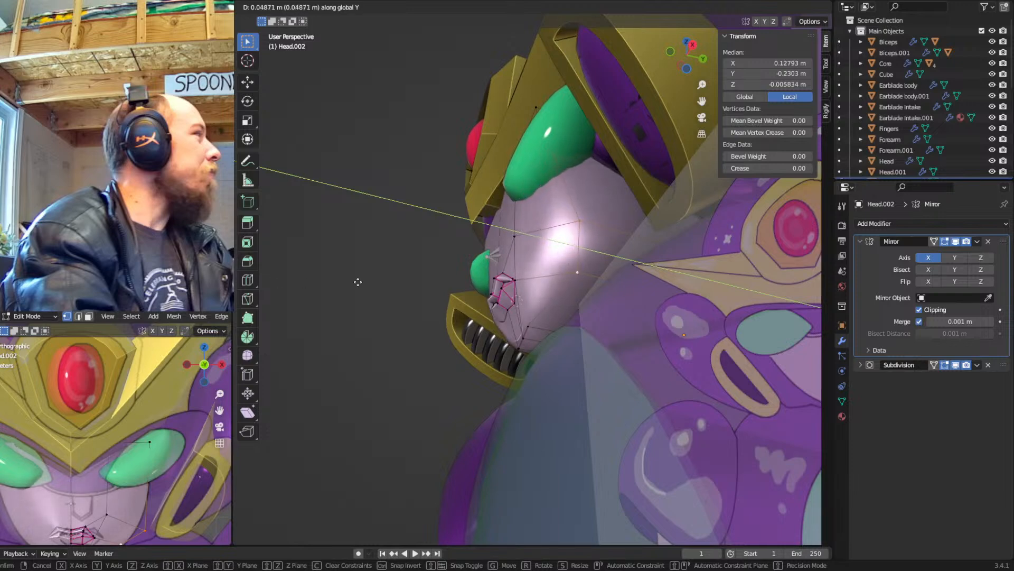
left_click(376, 279)
Move the outer cheek vertex back along Y to about -0.222 m and fine-tune its position freehand
left_click(584, 221)
middle_click_drag(584, 222, 576, 259)
key("g")
key("y")
left_click(632, 242)
middle_click_drag(632, 242, 658, 242)
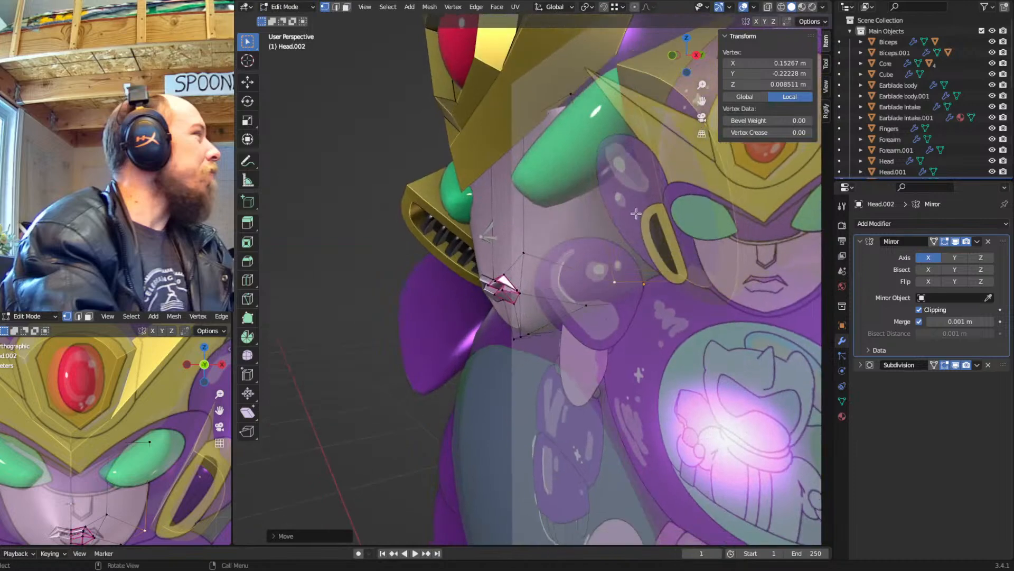
key("g")
left_click(576, 242)
Move the chin vertex beside the centre line back along Y to about -0.245 m
middle_click_drag(575, 242, 555, 344)
left_click(534, 333)
scroll(539, 332, "up", 2)
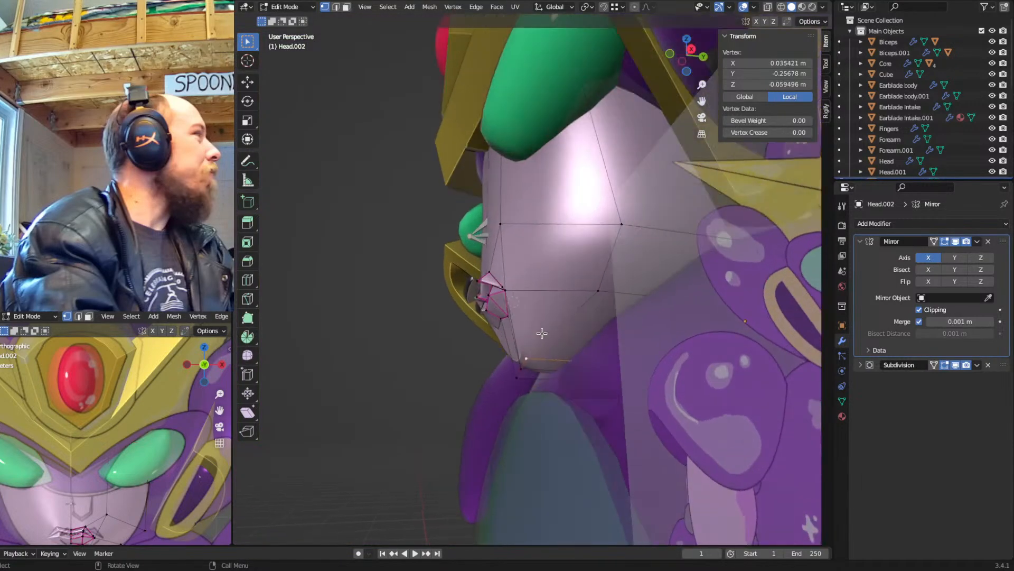
key("g")
key("y")
left_click(593, 340)
Reset the chin edge's crease to 0 and check the smoothed face from the front outside mesh editing
middle_click_drag(593, 340, 513, 376)
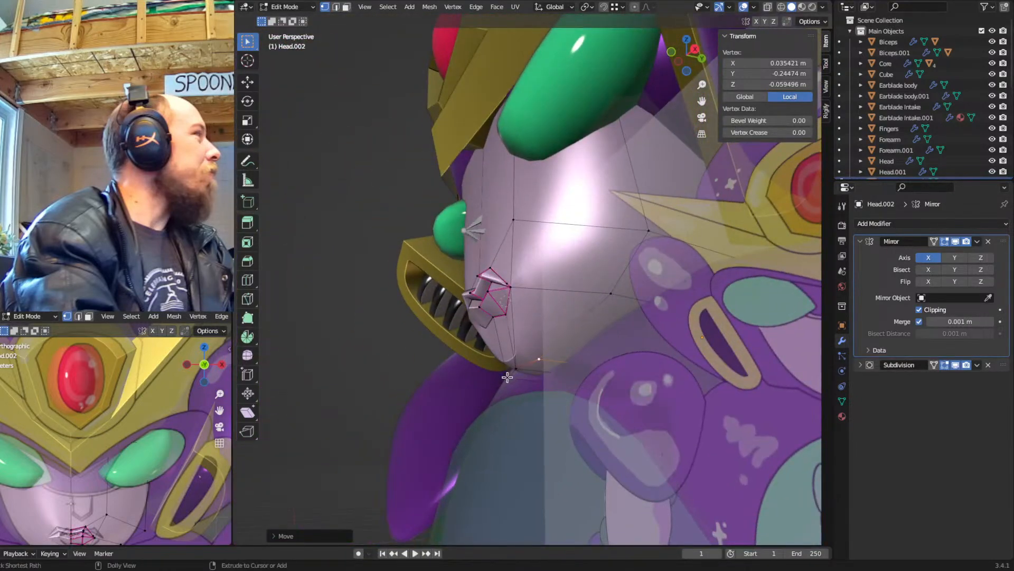
left_click(508, 377, "ctrl")
key("shift+e")
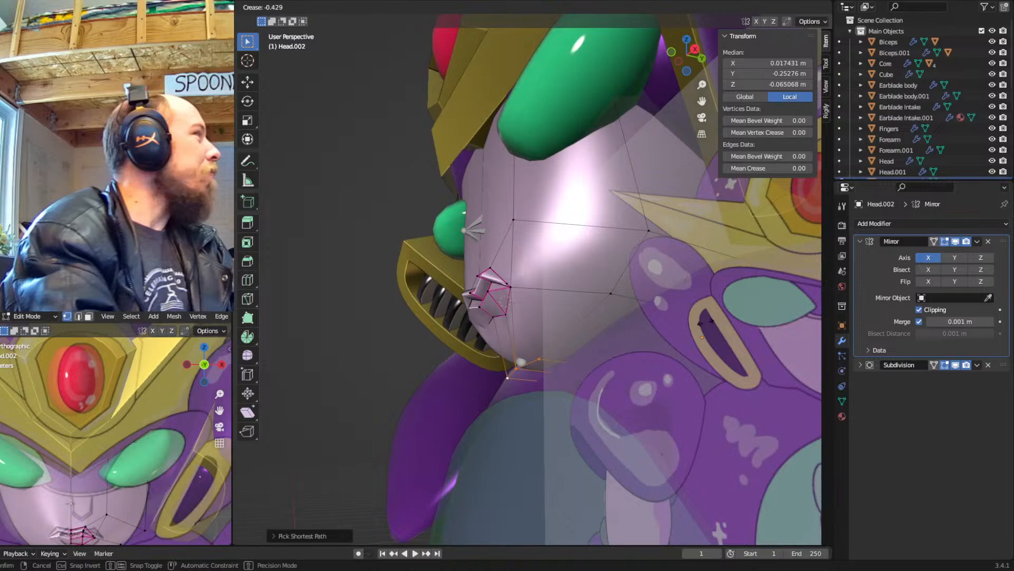
left_click(794, 316)
middle_click_drag(585, 343, 559, 350)
key("Tab")
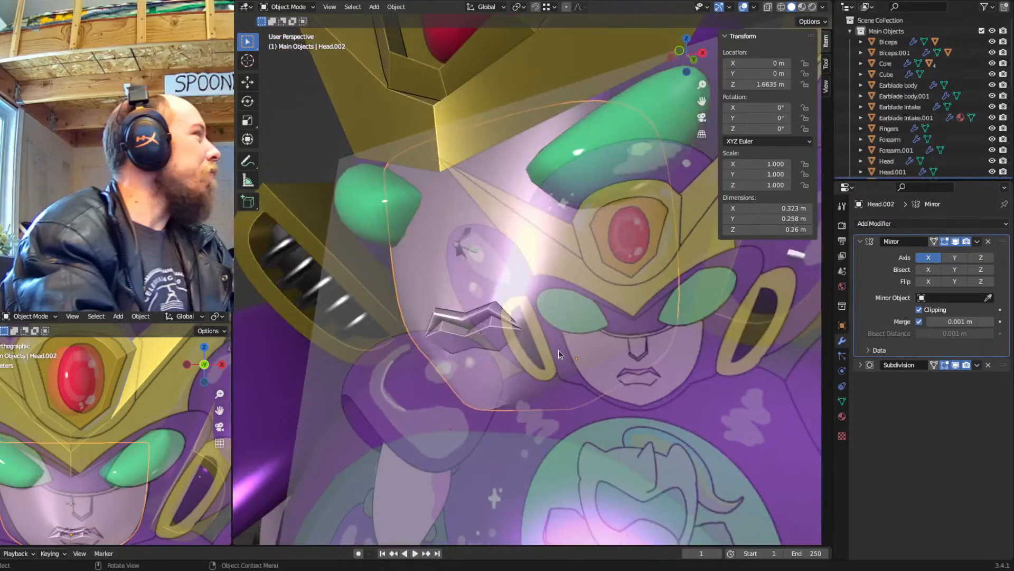
middle_click_drag(514, 273, 534, 281)
key("KP_1")
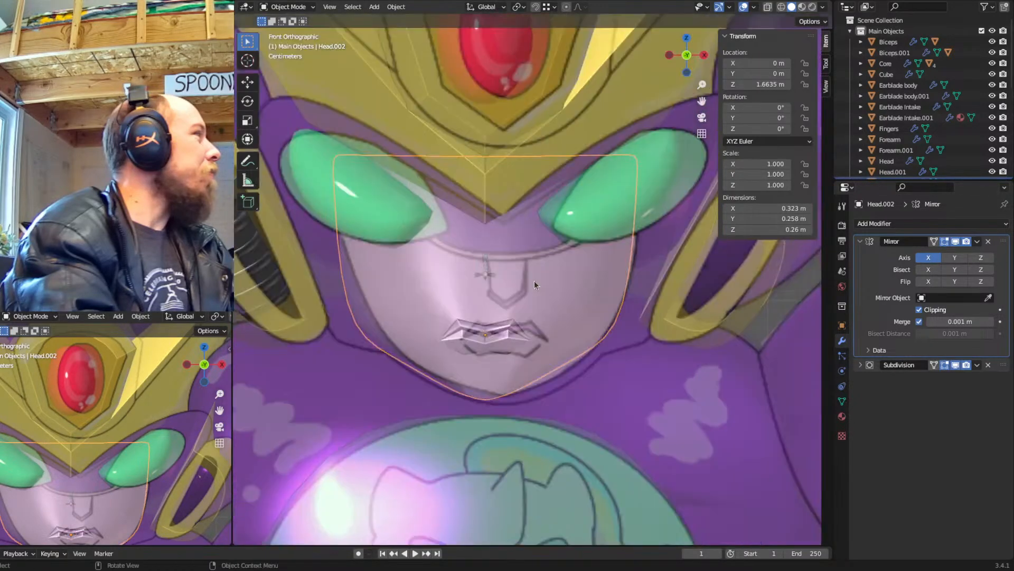
Move the front reference image to about X -0.031 m, Z 1.132 m so its drawn face lines up with the modelled head
scroll(529, 306, "up", 1)
scroll(559, 310, "down", 4)
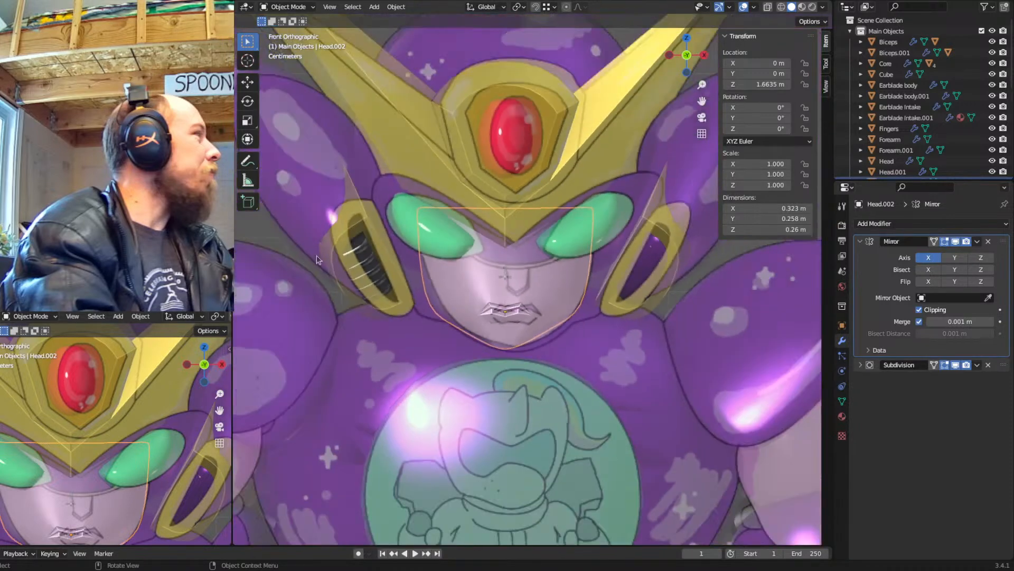
left_click(266, 239)
key("g")
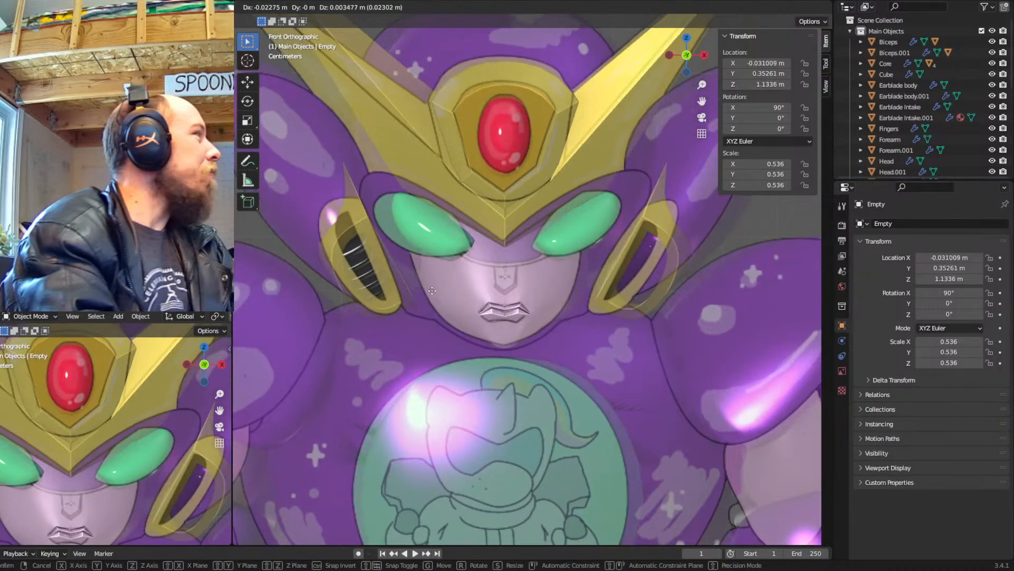
left_click(439, 299)
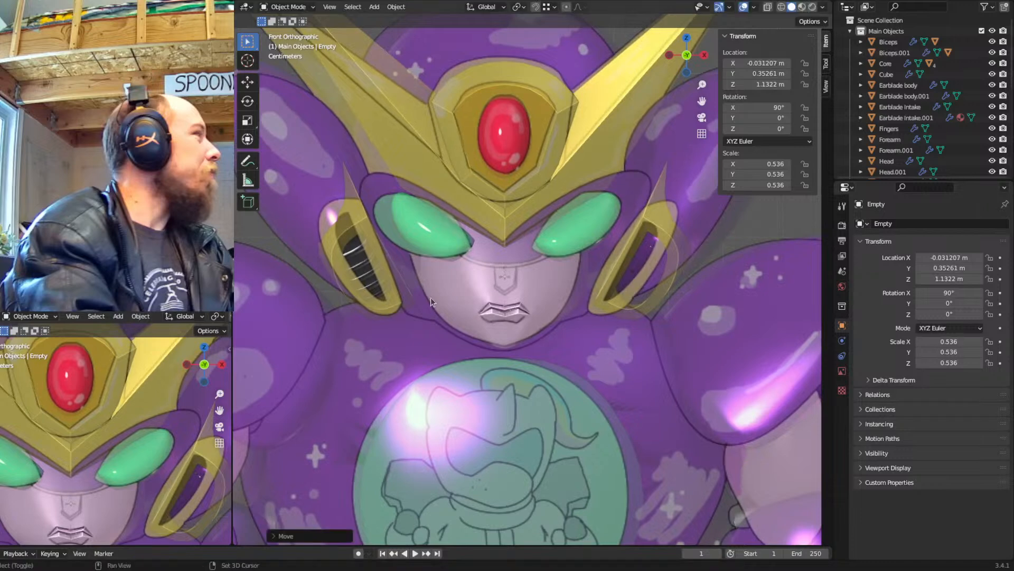
Select the modelled face mesh and rename the object Face
scroll(501, 311, "up", 4)
left_click(537, 292)
key("Tab")
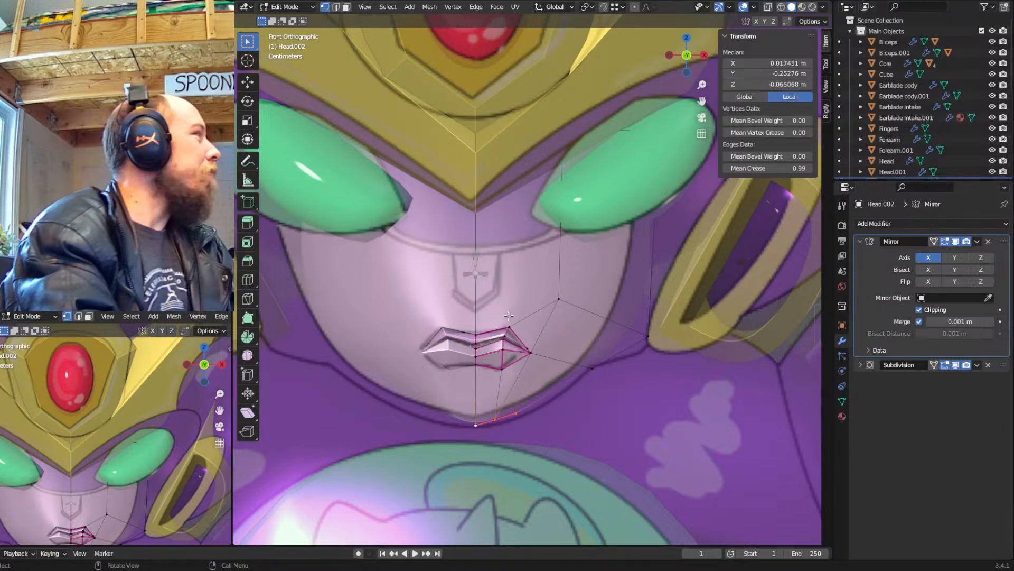
scroll(515, 350, "up", 3)
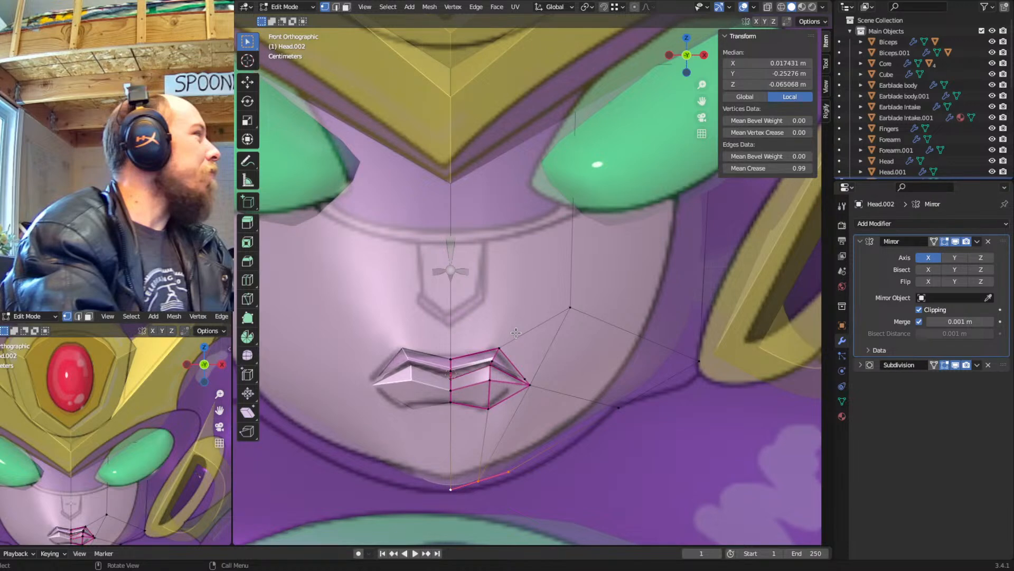
left_click(451, 355)
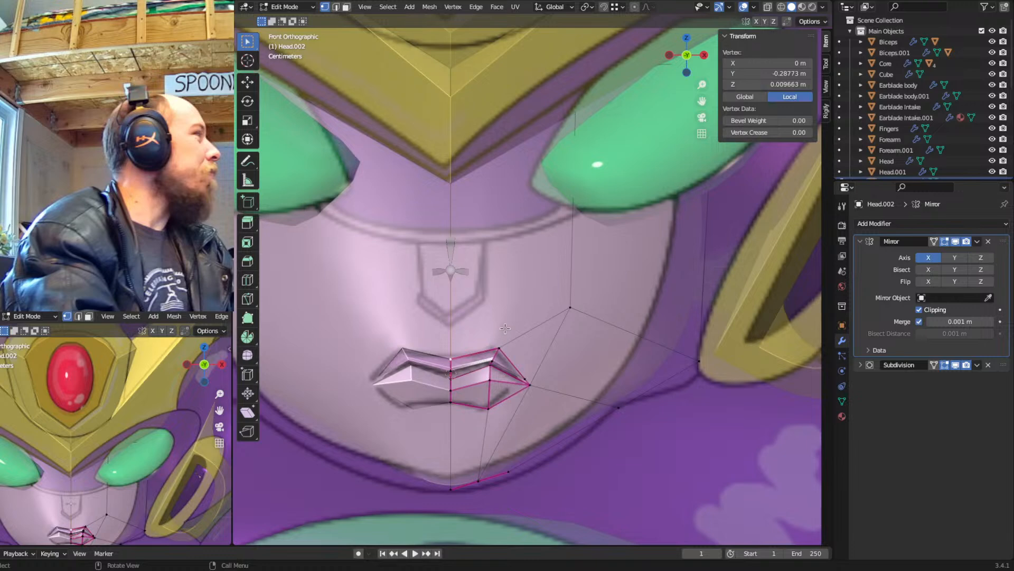
key("Tab")
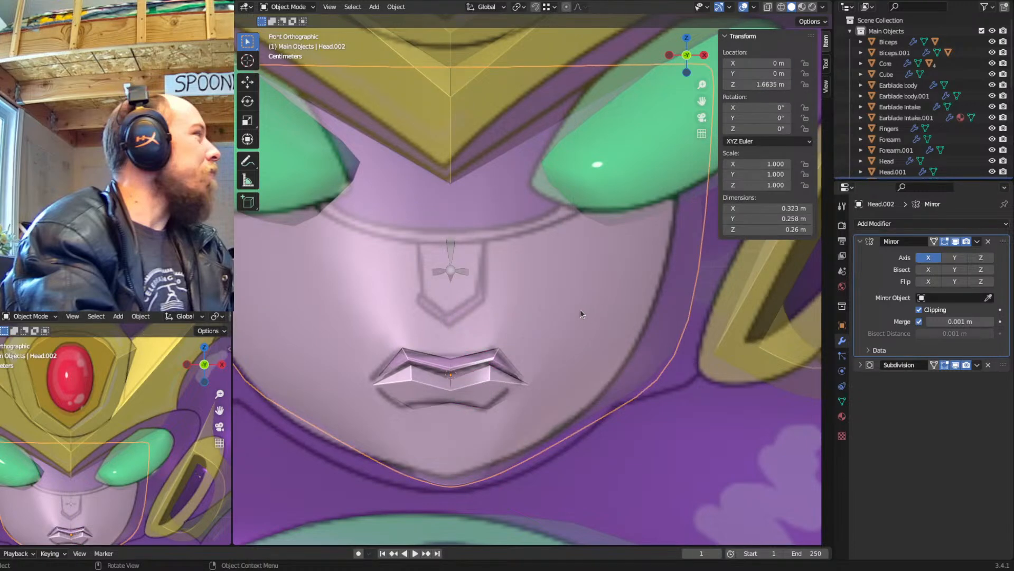
key("F2")
type("Face")
key("Return")
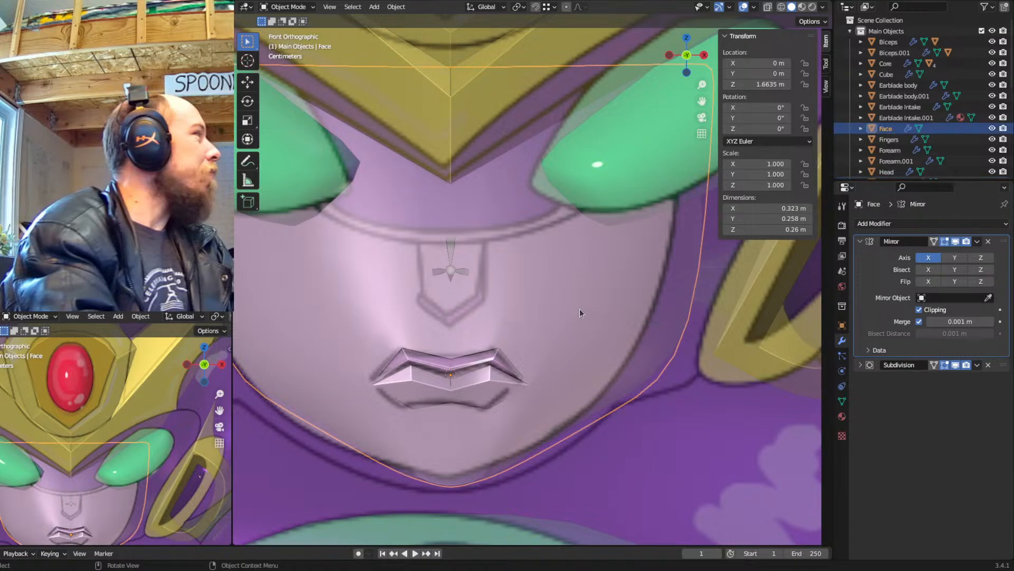
Duplicate the Face object in place and rename the copy Nose
key("shift+d")
right_click(550, 300)
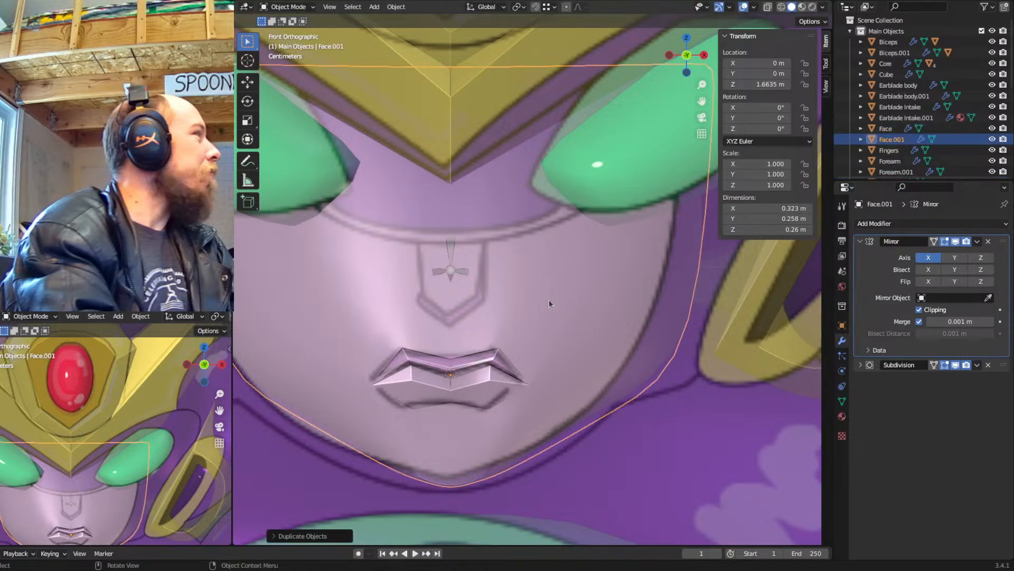
key("F2")
type("Nose")
key("Return")
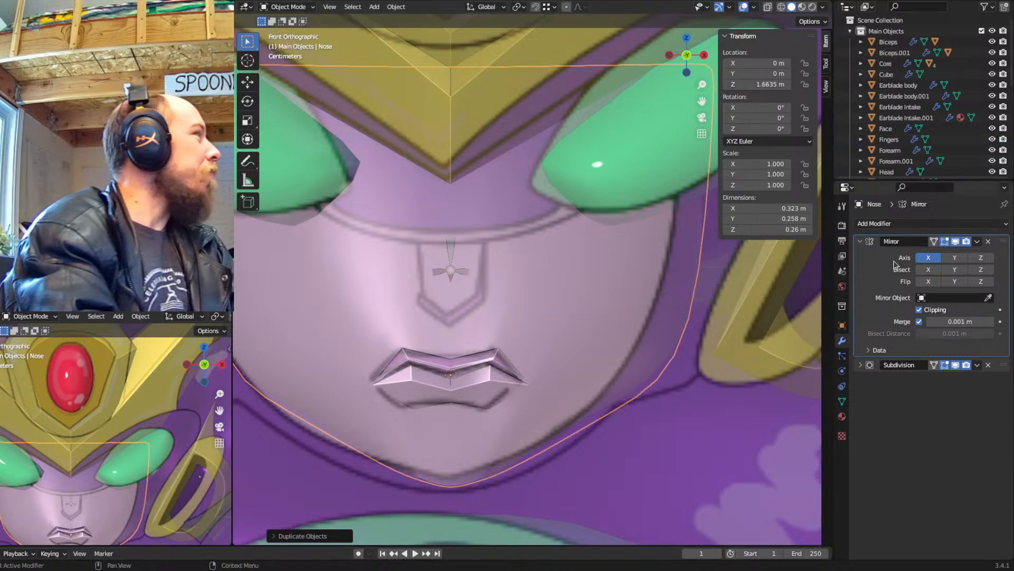
Remove the Nose object's Subdivision modifier and delete all vertices except the central ones running from the upper lip edge to the forehead
left_click(988, 365)
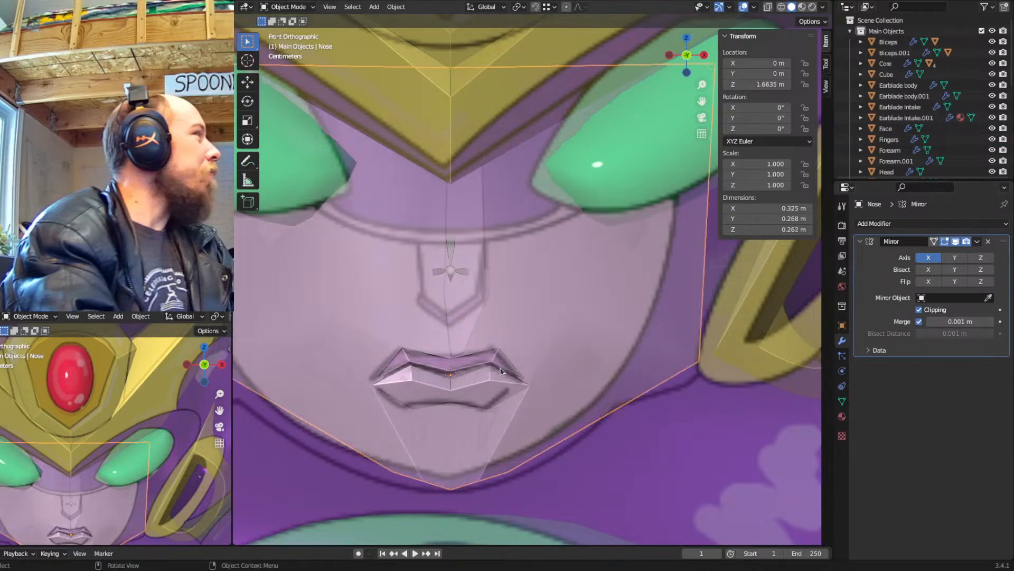
middle_click_drag(512, 278, 495, 325)
key("Tab")
key("KP_1")
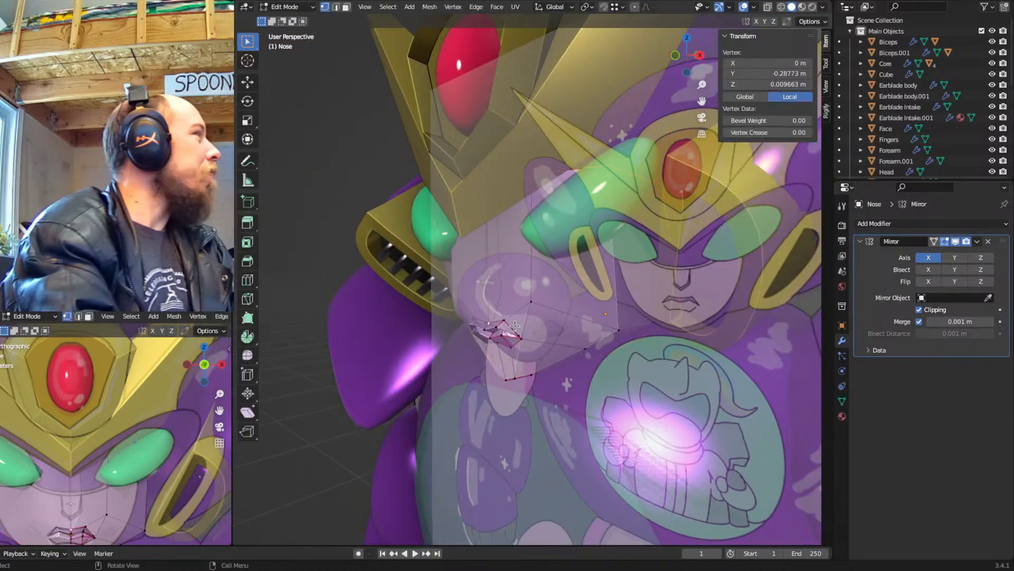
key("ctrl+l")
key("alt+z")
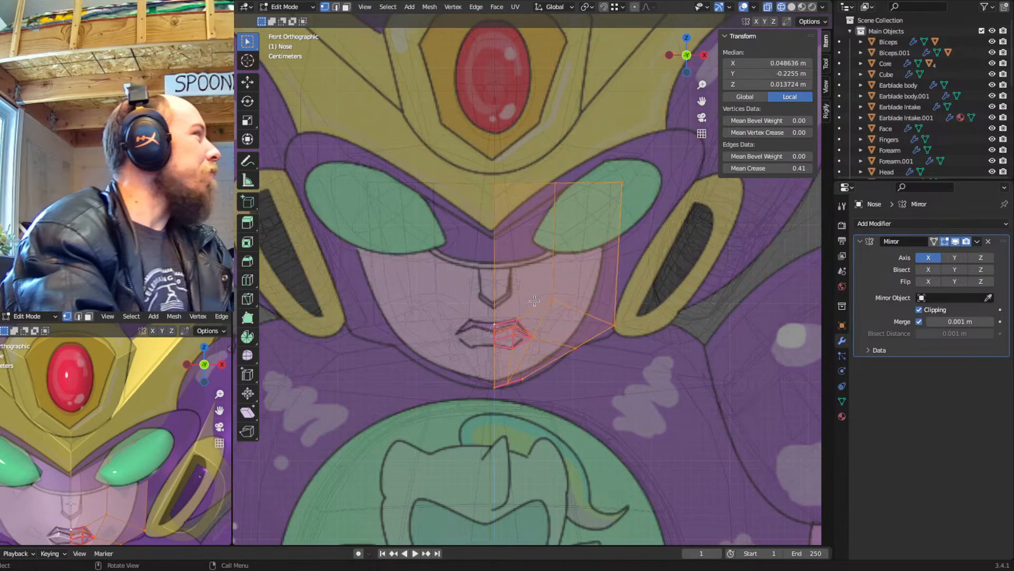
left_click(494, 180)
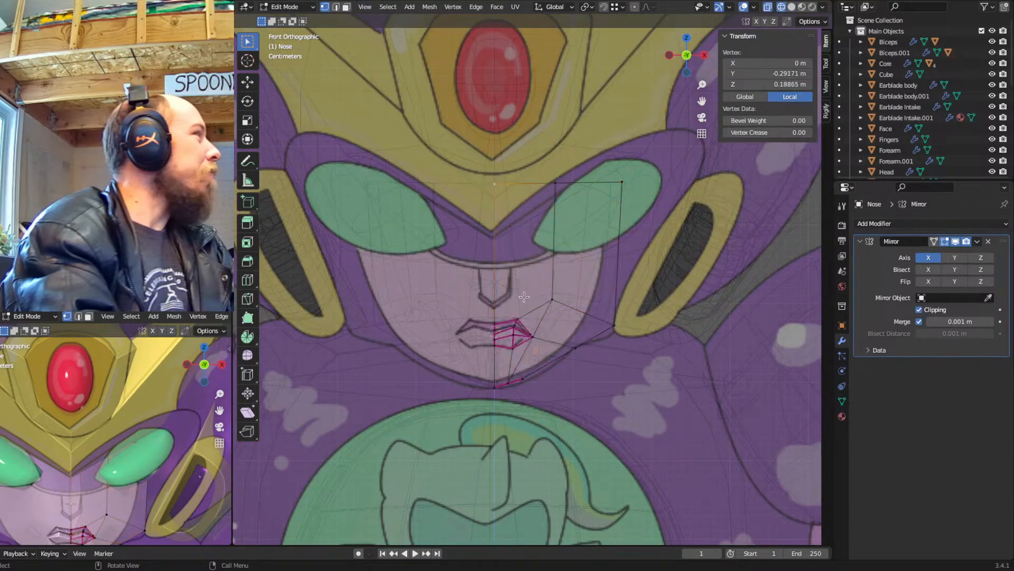
left_click(499, 316, "shift")
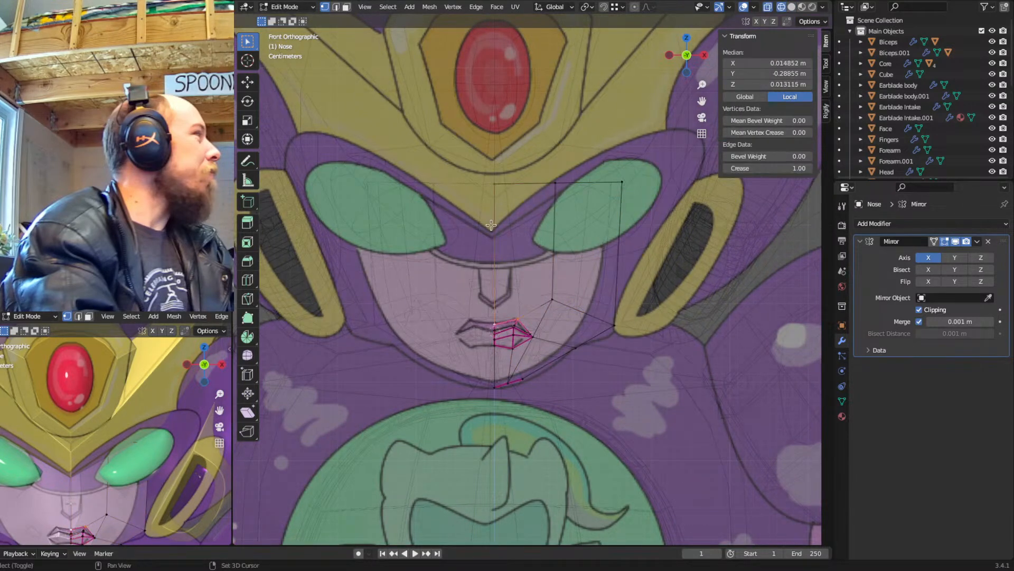
key("ctrl+l")
key("x")
left_click(512, 205)
Knife-cut the remaining nose triangle from its outer edge to the centre line
key("a")
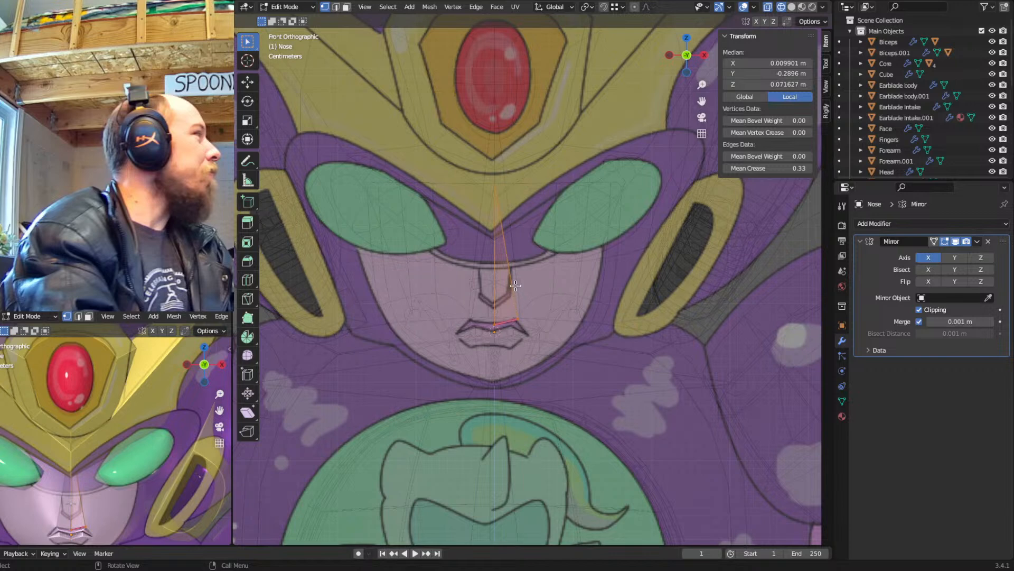
key("k")
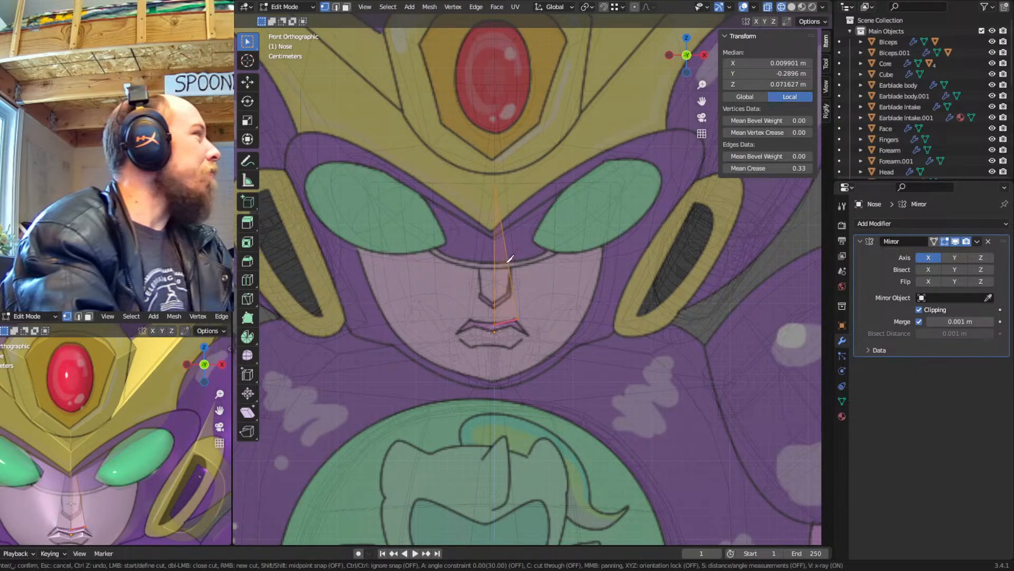
key("Return")
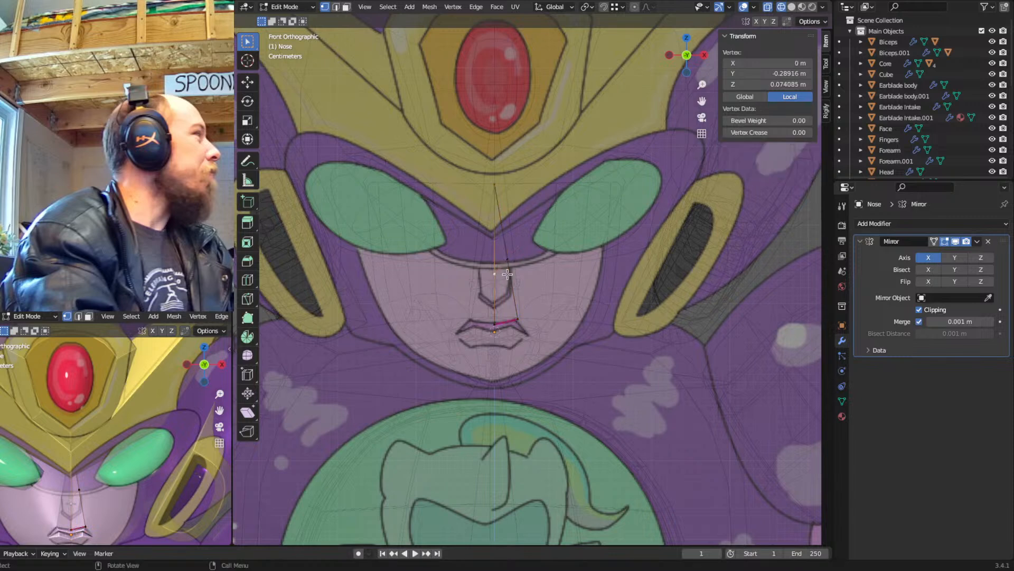
Move the cut's outer vertex out to about X 0.028 m and raise it along Z level with the top centre vertex
key("g")
left_click(533, 235)
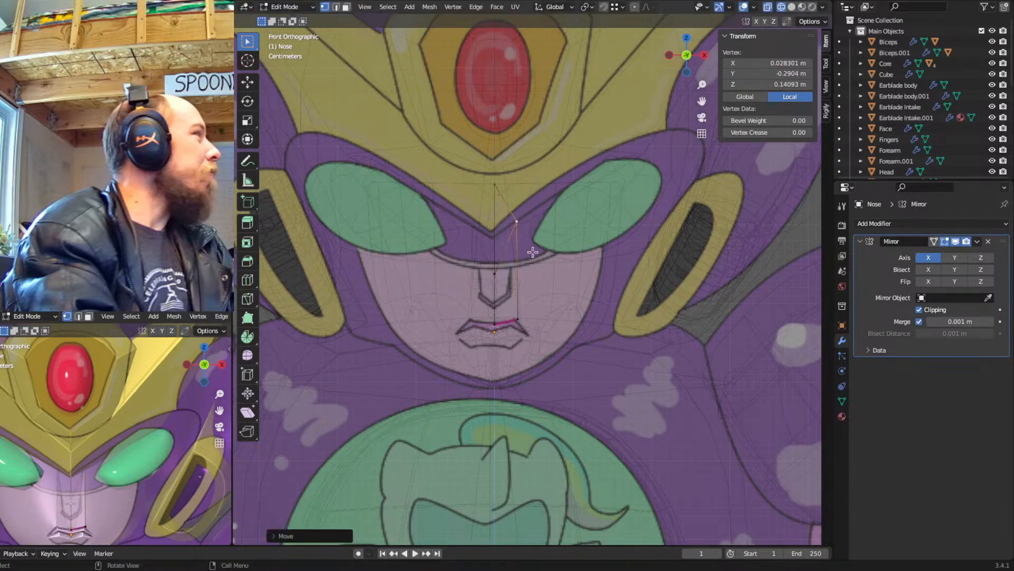
key("ctrl+z")
left_click(520, 213)
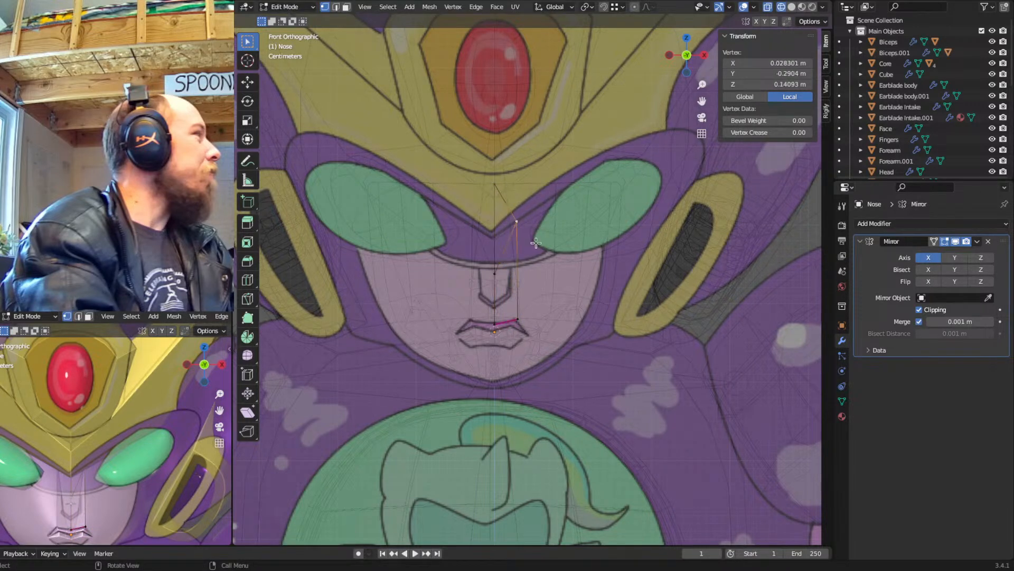
key("g")
key("z")
left_click(534, 188)
Flatten the whole nose mesh by scaling all its vertices to 0 along Y
middle_click_drag(547, 210, 439, 226)
key("KP_5")
key("KP_1")
key("a")
middle_click_drag(521, 251, 444, 254)
key("s")
key("y")
key("0")
key("Return")
key("KP_1")
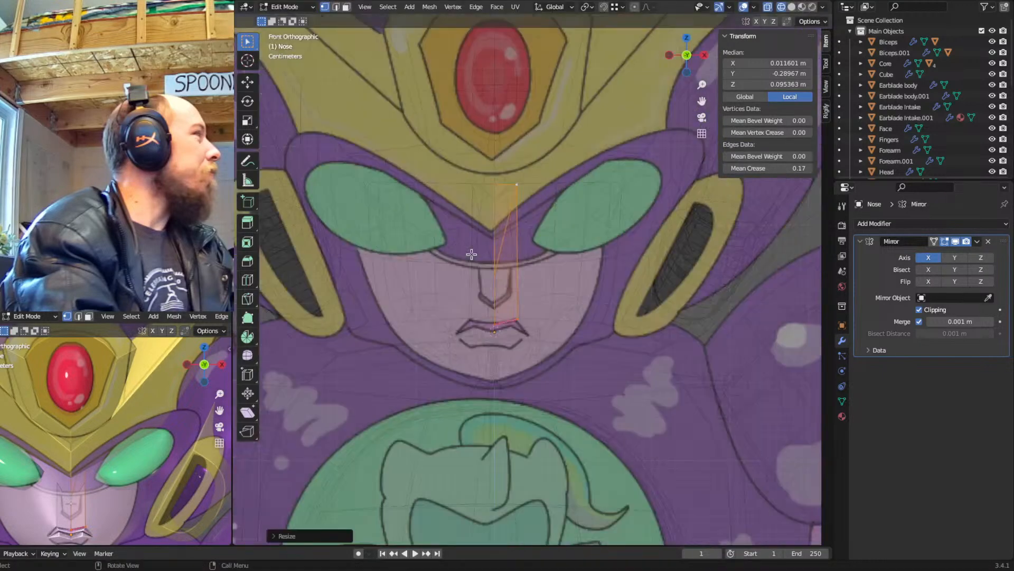
Merge the middle centre-line vertex into the top centre vertex using At Last
left_click(496, 269)
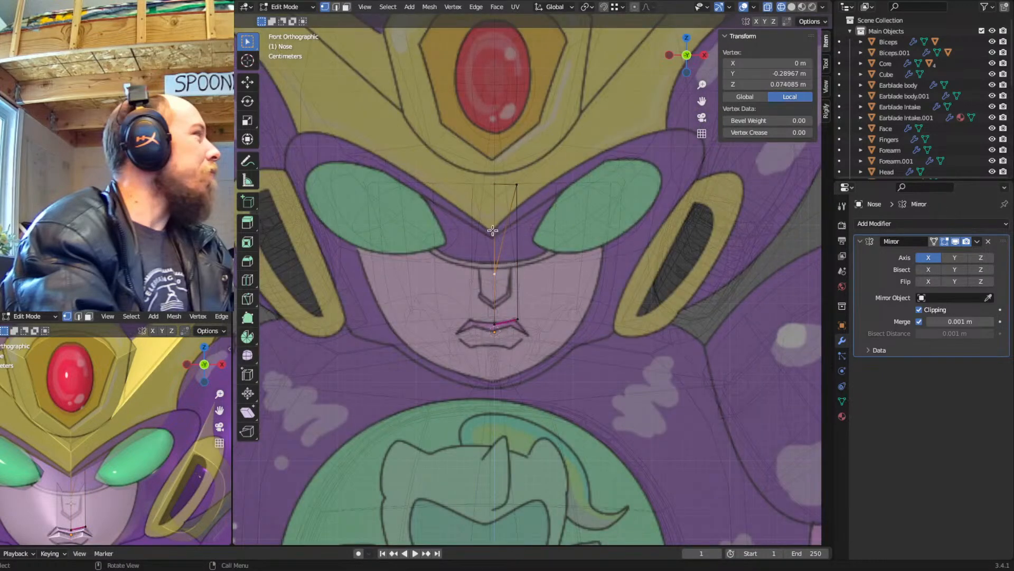
left_click(494, 186, "shift")
key("m")
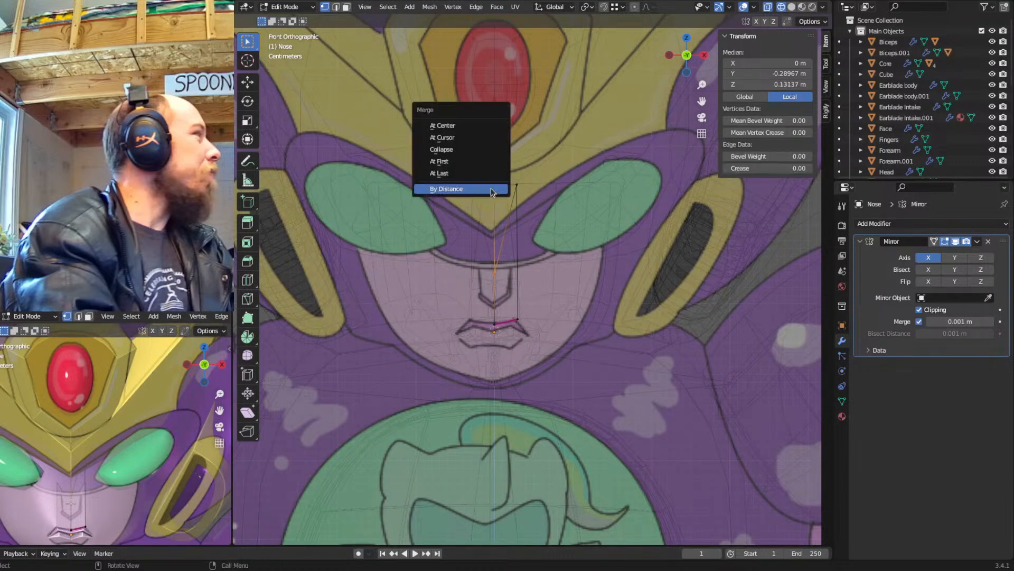
left_click(459, 176)
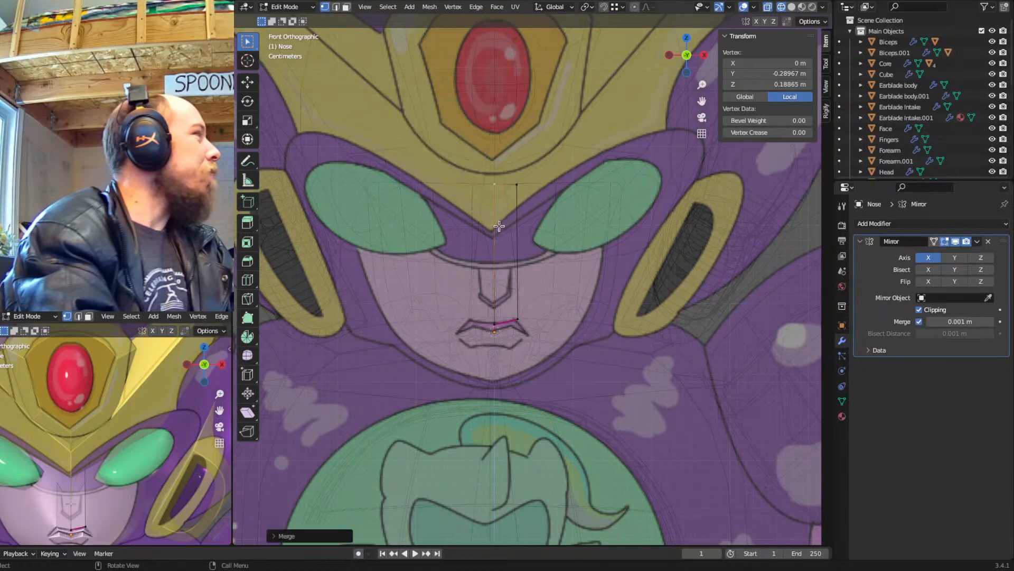
left_click_drag(518, 247, 521, 255, "shift")
Select the nose strip's lower edge and move it up along Z to the bottom of the drawn nose
key("a")
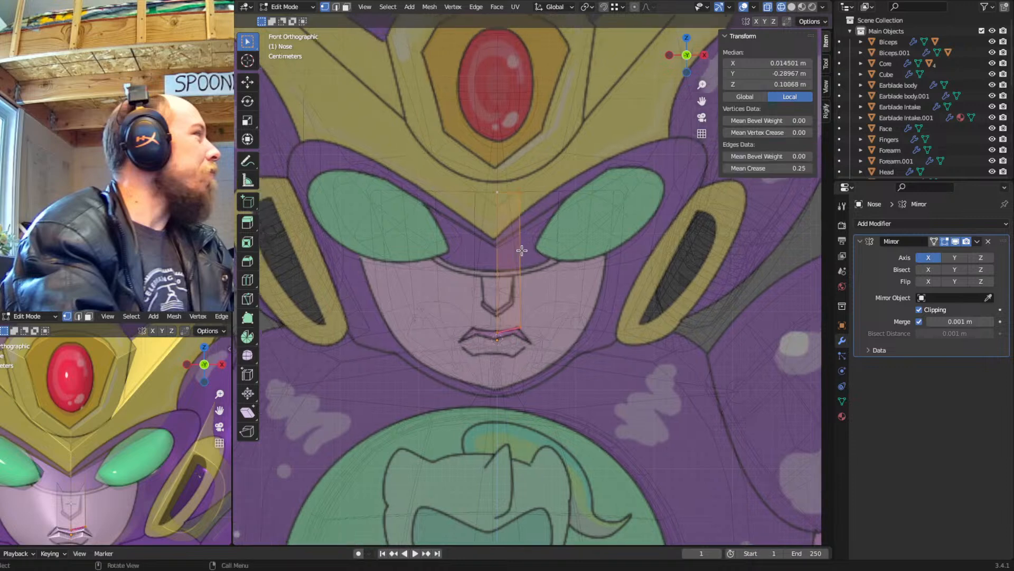
left_click_drag(542, 290, 495, 350)
key("g")
key("z")
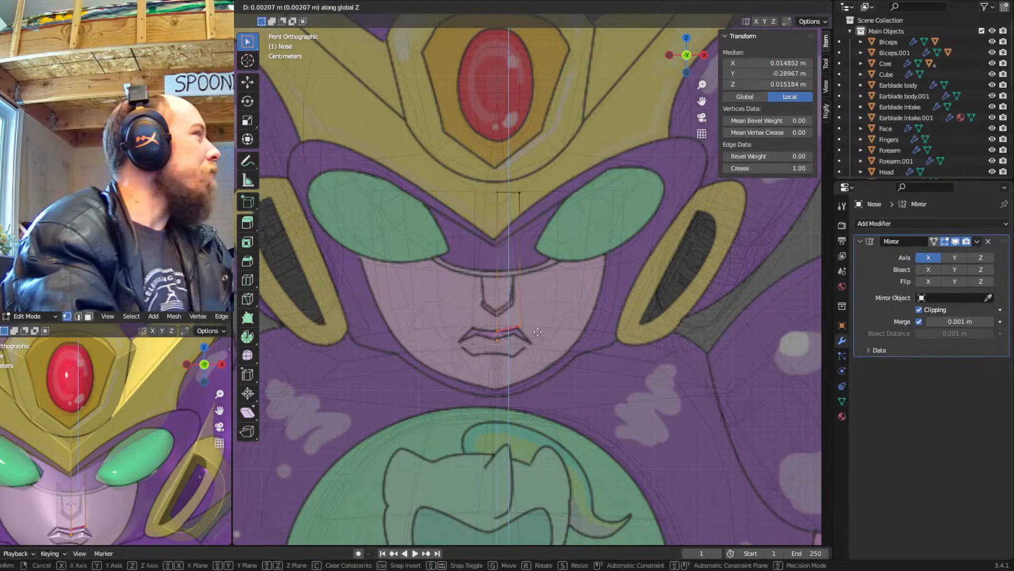
left_click(534, 317)
Move the nose strip's outer vertices inward along X to about 0.021 m, matching the drawn nose's width
left_click(520, 309)
left_click_drag(549, 174, 514, 215)
key("g")
key("x")
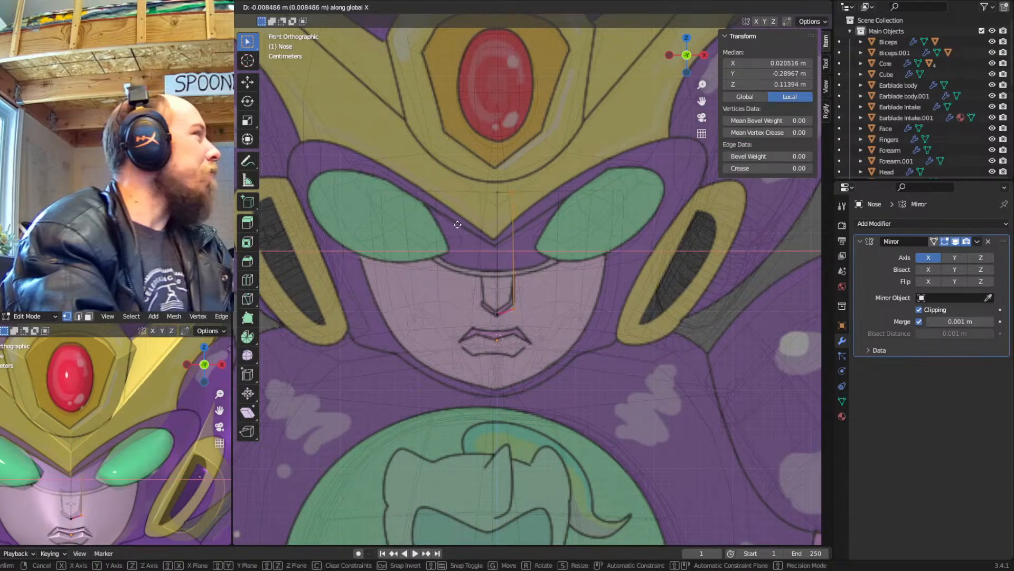
left_click(504, 300)
Raise the lower outer nose vertex along Z to the drawn nostril corner, and lower the strip's top edge along Z
left_click(511, 300)
key("g")
key("z")
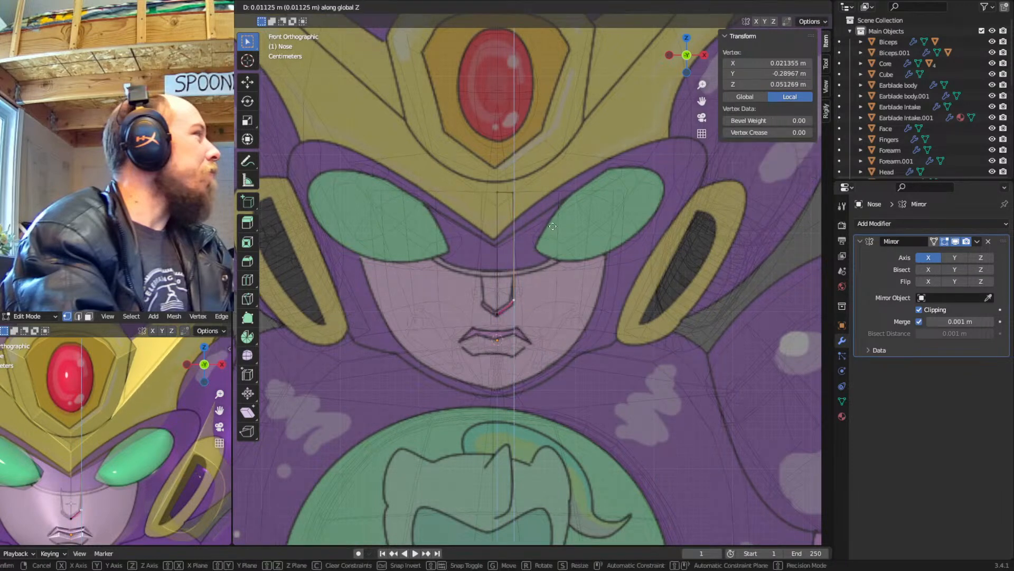
left_click(553, 222)
left_click_drag(547, 203, 461, 236, "shift")
key("g")
key("z")
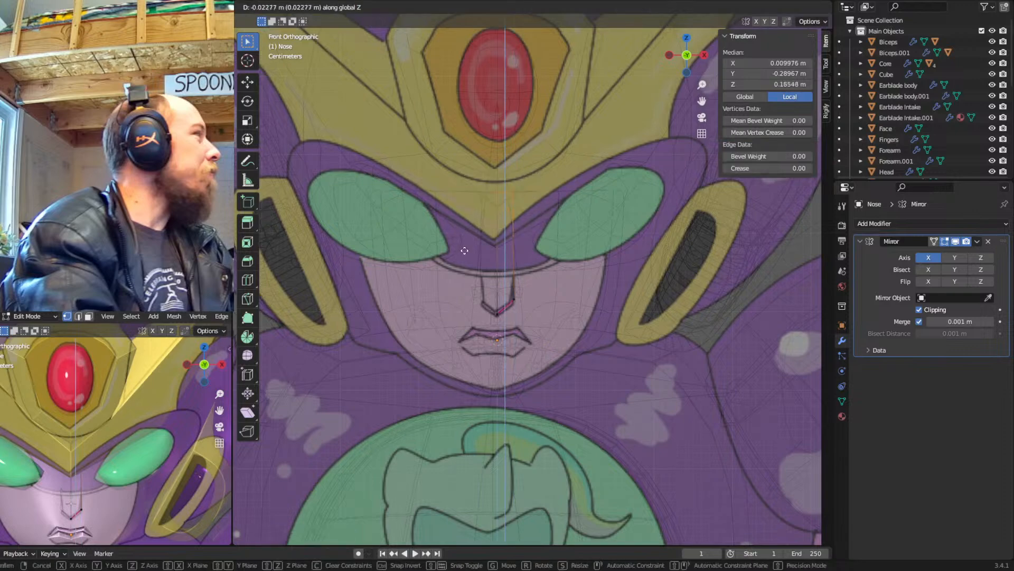
left_click(469, 281)
Turn off the see-through display and move the nose strip forward along Y to about -0.30 m, in front of the face
mouse_move(602, 291)
middle_mouse_down()
mouse_move(516, 288)
mouse_move(545, 299)
middle_mouse_up()
key("shift+z")
key("g")
key("y")
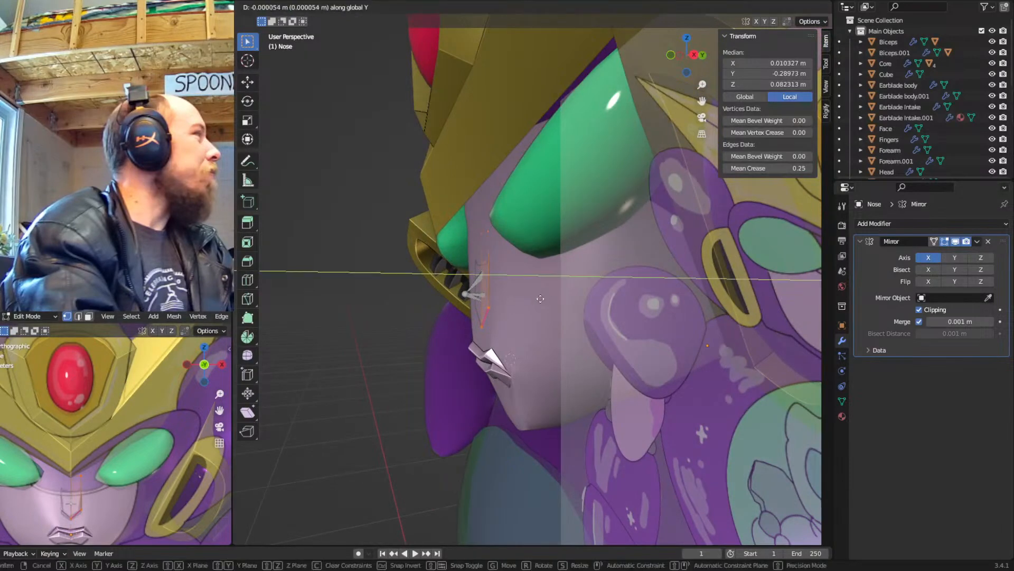
left_click(436, 289)
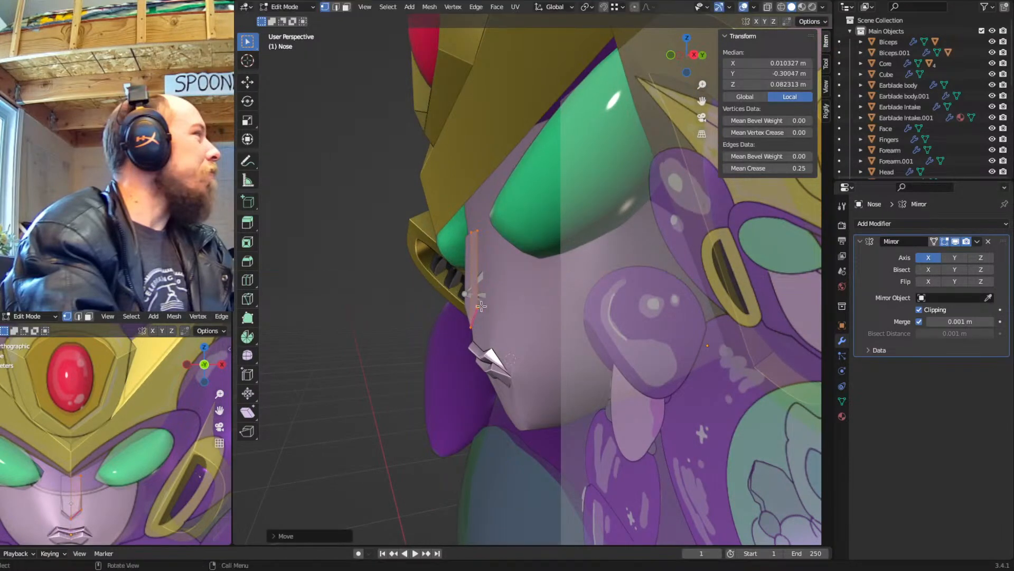
Add a Solidify modifier to the Nose object and leave mesh editing
left_click(869, 224)
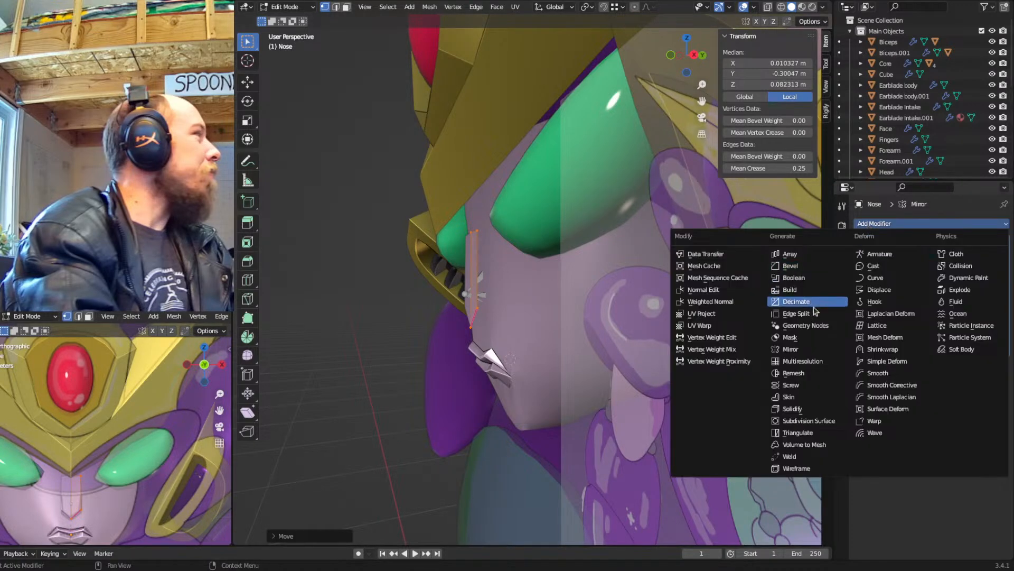
left_click(812, 413)
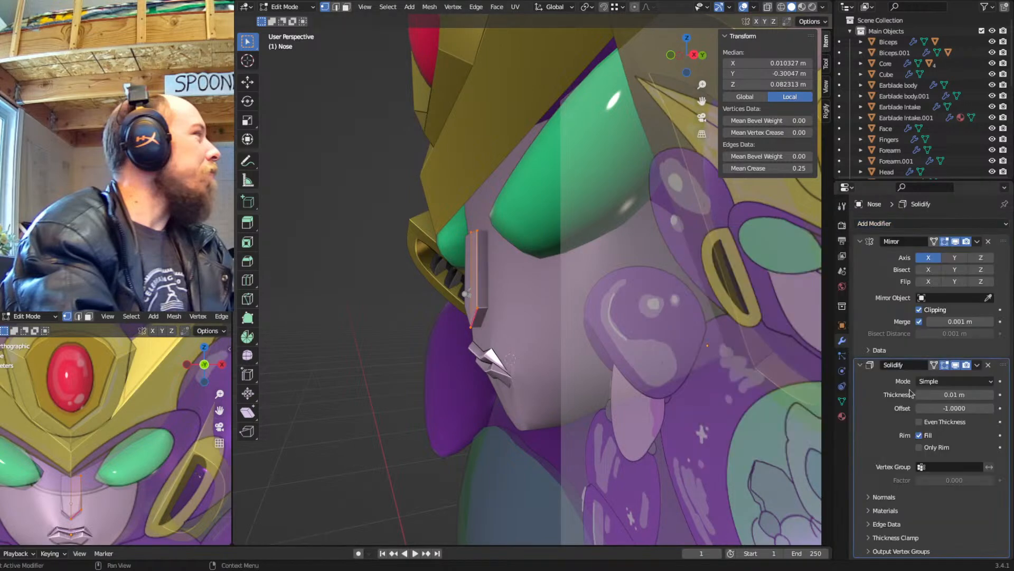
key("Tab")
mouse_move(516, 299)
middle_mouse_down()
mouse_move(561, 303)
mouse_move(505, 313)
middle_mouse_up()
left_click(335, 314)
Turn off the viewport display of the Face object's Subdivision modifier and view the face from the front
left_click(532, 252)
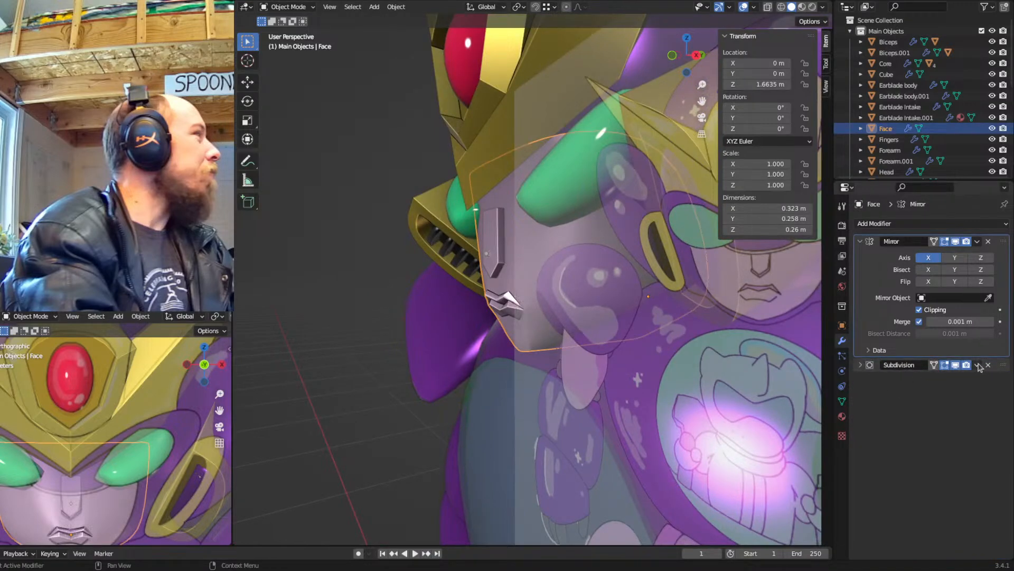
left_click(956, 365)
middle_click_drag(549, 317, 576, 338)
key("KP_1")
scroll(575, 337, "up", 5)
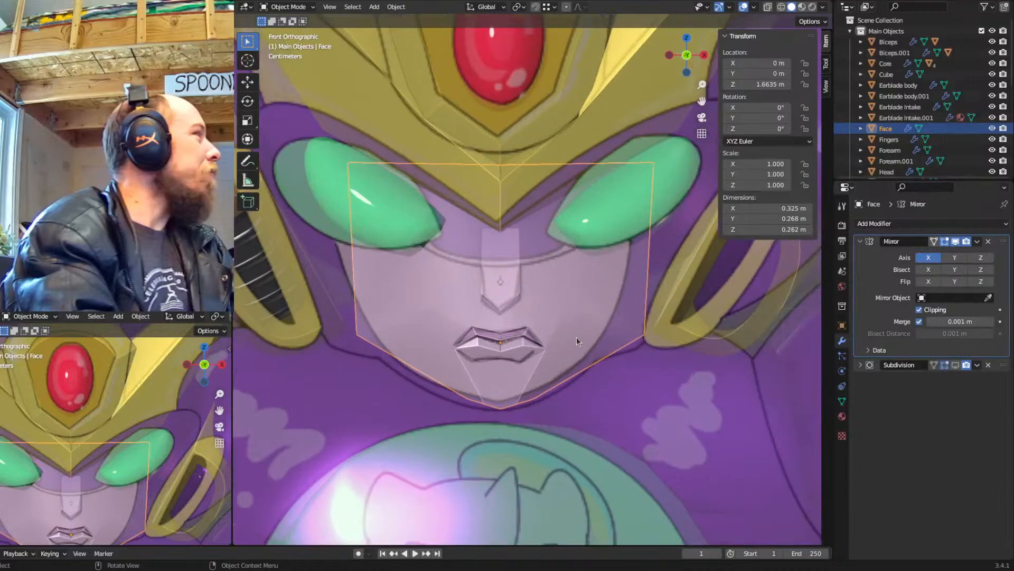
Turn on see-through display in mesh editing and move the outer cheek and jaw vertices inward onto the drawn face outline
key("Tab")
left_click_drag(674, 313, 614, 372)
key("alt+z")
key("g")
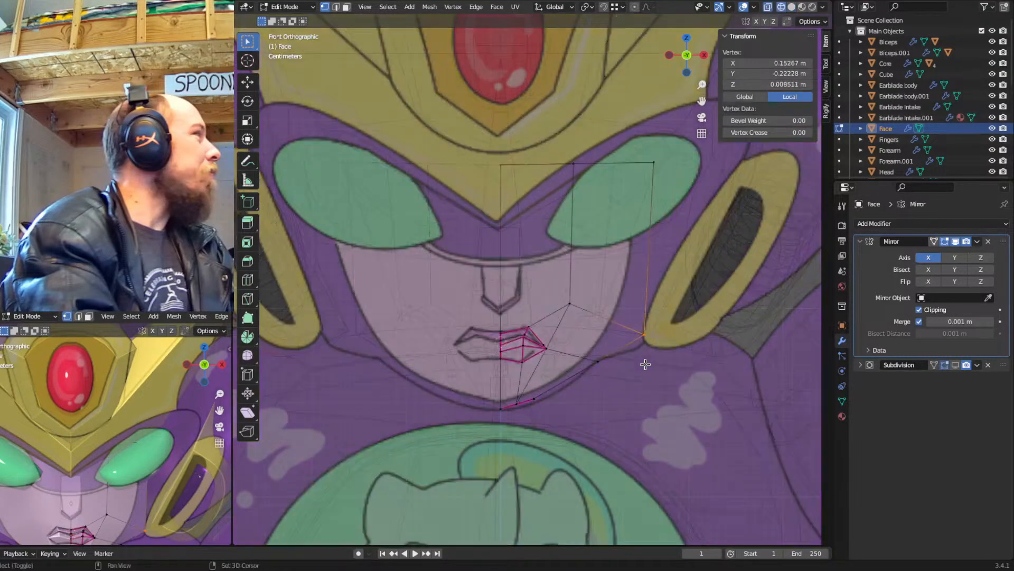
key("Escape")
left_click_drag(672, 318, 494, 421)
key("g")
left_click(657, 344)
key("g")
left_click(577, 369)
Raise the central chin vertices to the drawn chin line and move the neighbouring chin vertex out onto the outline
key("g")
left_click(494, 415)
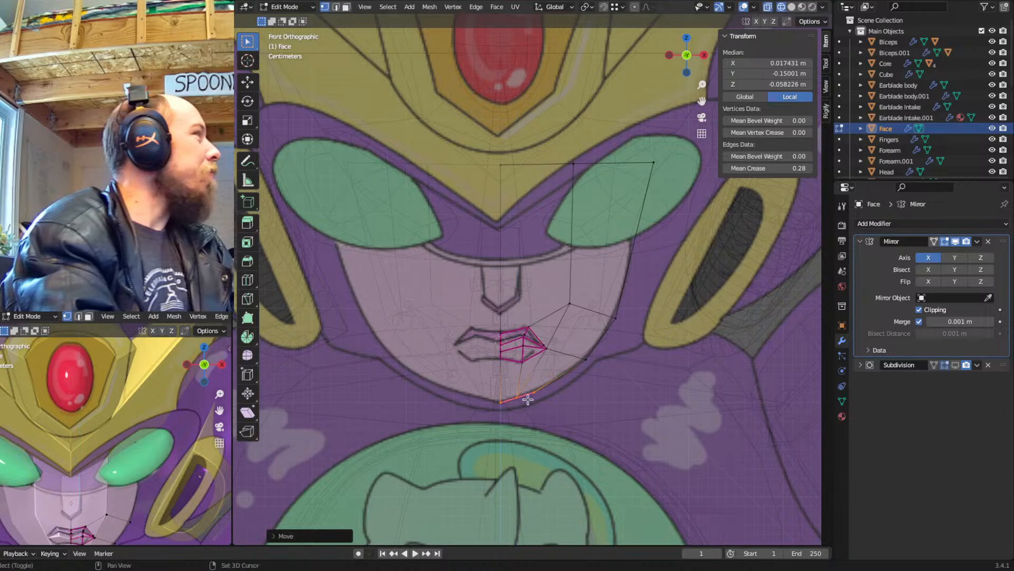
left_click(541, 387)
key("g")
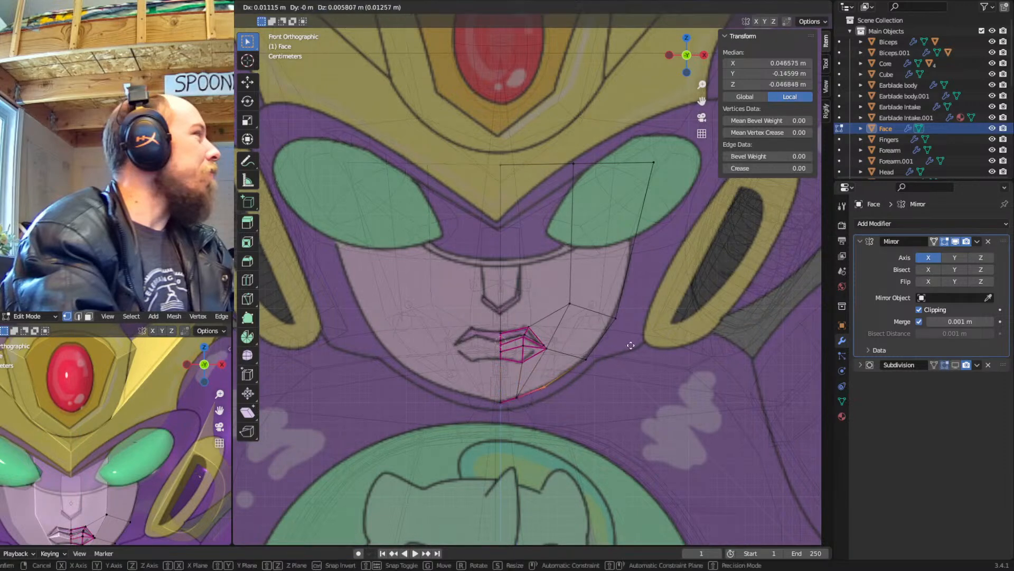
left_click(639, 336)
Refine the outer and inner cheek vertices and shift the face's upper outer corner vertex to follow the reference drawing
key("g")
left_click(599, 329)
left_click_drag(600, 329, 556, 336)
key("g")
left_click(555, 336)
left_click_drag(670, 145, 622, 208)
key("g")
left_click(569, 229)
Move the upper lip's inner edge back along Y to about -0.293 m
middle_click_drag(569, 229, 539, 356)
key("Tab")
scroll(546, 291, "up", 3)
key("Tab")
key("2")
key("g")
key("y")
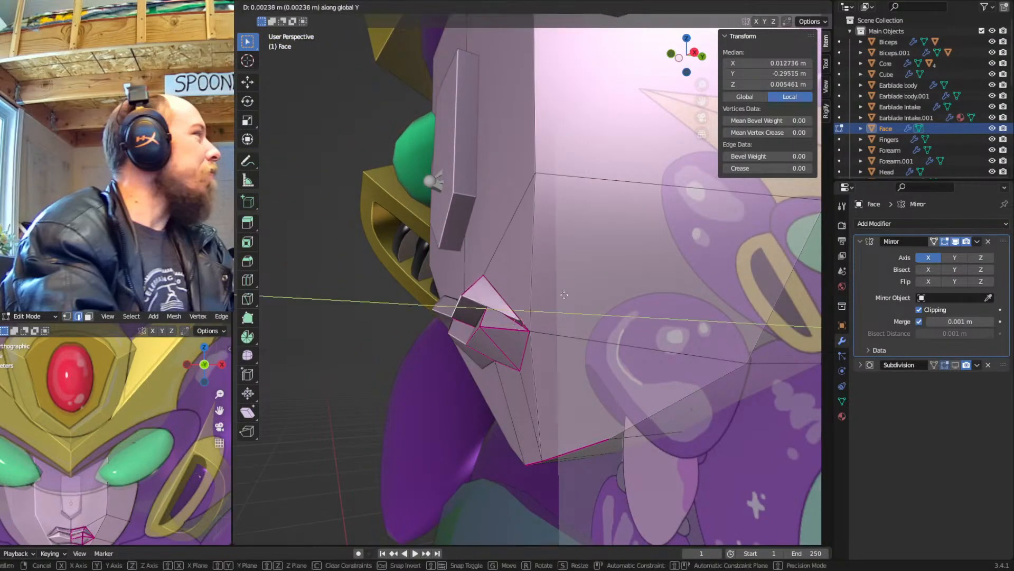
left_click(601, 295)
middle_click_drag(600, 294, 559, 331)
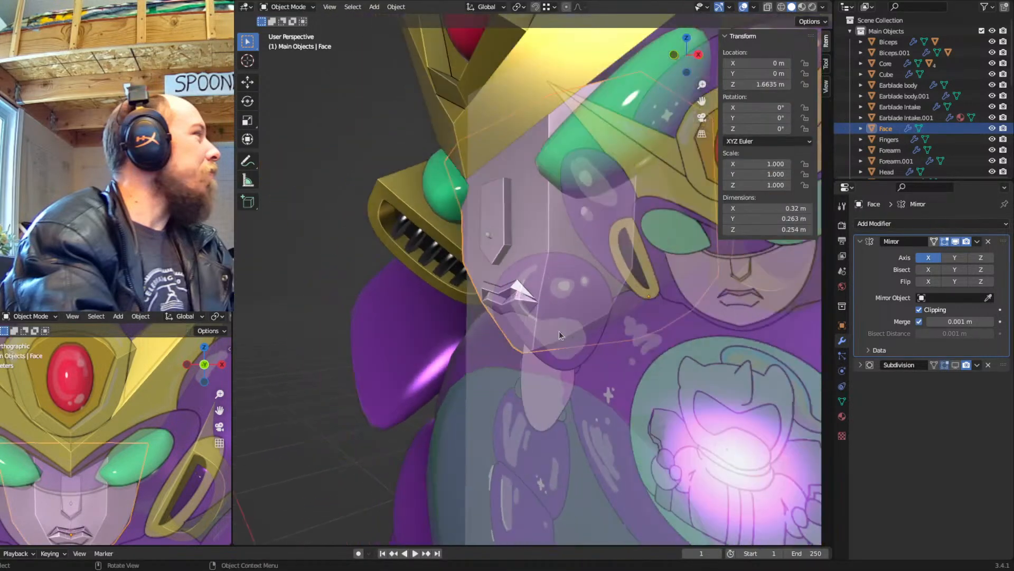
Leave mesh editing and apply Shade Smooth to the Face object
key("Tab")
key("F3")
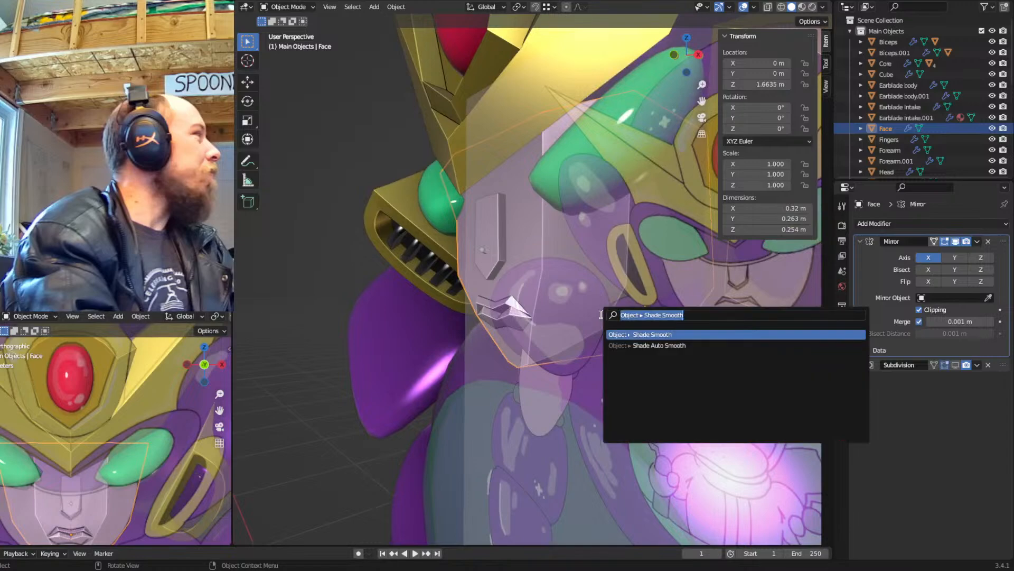
key("Return")
middle_click_drag(601, 319, 541, 356)
Move the inner cheek vertex inward in the front view to about X 0.065 m, Z 0.043 m
key("Tab")
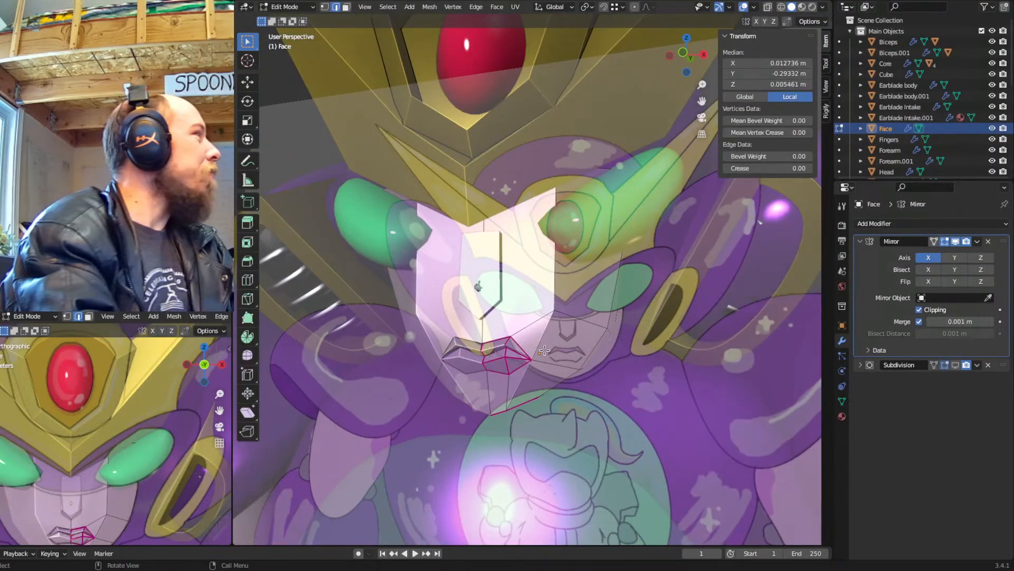
scroll(550, 355, "up", 2)
key("KP_1")
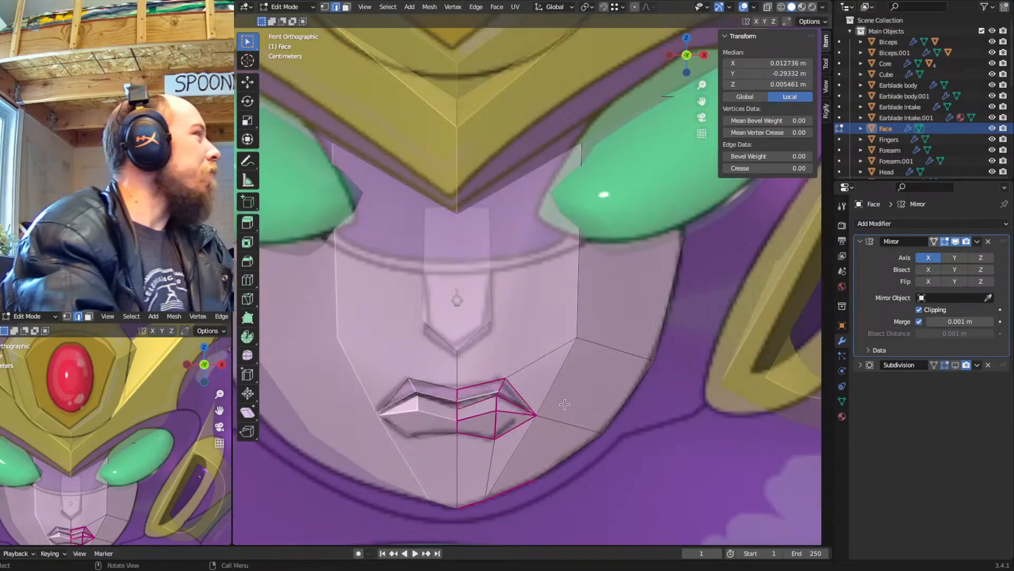
middle_click_drag(560, 414, 580, 374, "shift")
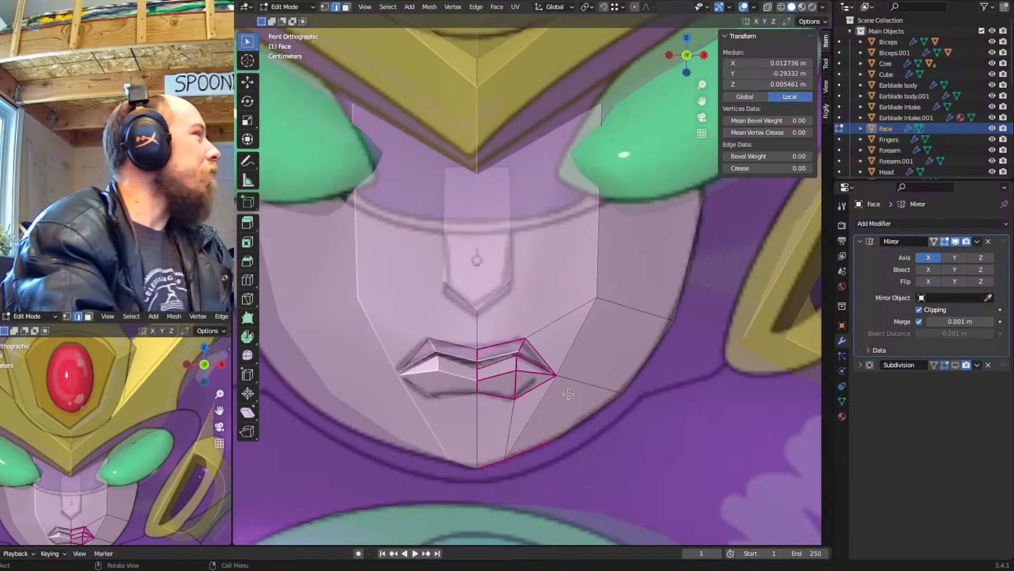
key("1")
left_click(605, 313)
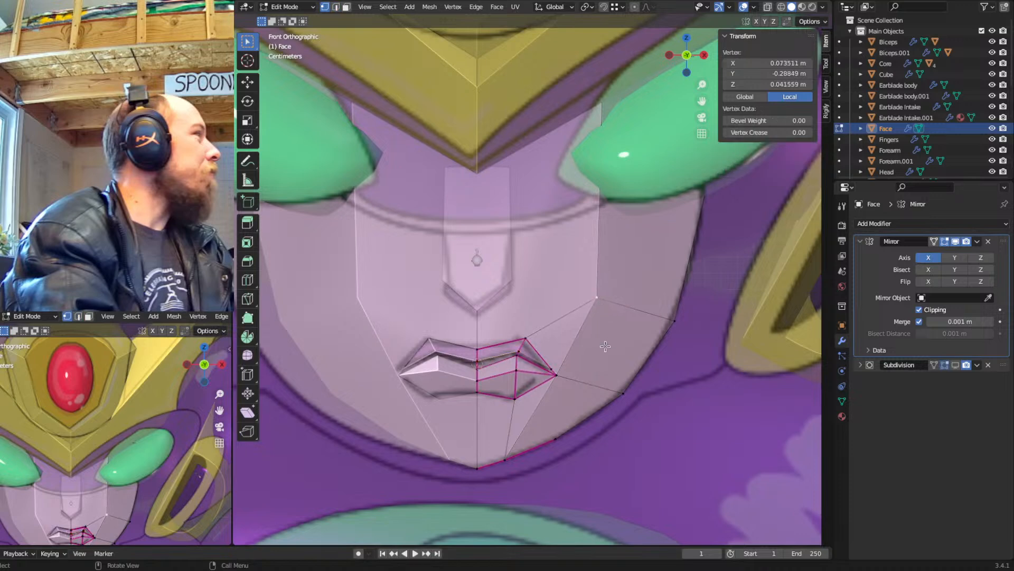
key("g")
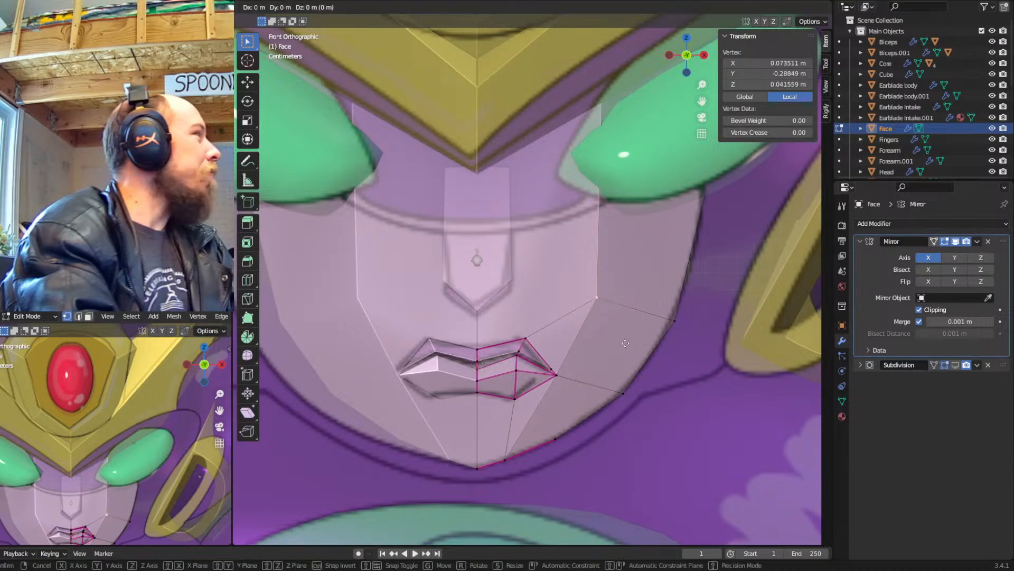
left_click(480, 312)
Leave mesh editing, show only the Main Objects collection and examine the face within the helmet without the reference drawing
key("Tab")
scroll(515, 311, "down", 4)
middle_click_drag(536, 305, 540, 328, "shift")
left_click(425, 352)
scroll(598, 277, "down", 6)
key("1")
middle_click_drag(379, 285, 602, 386)
scroll(541, 374, "up", 4)
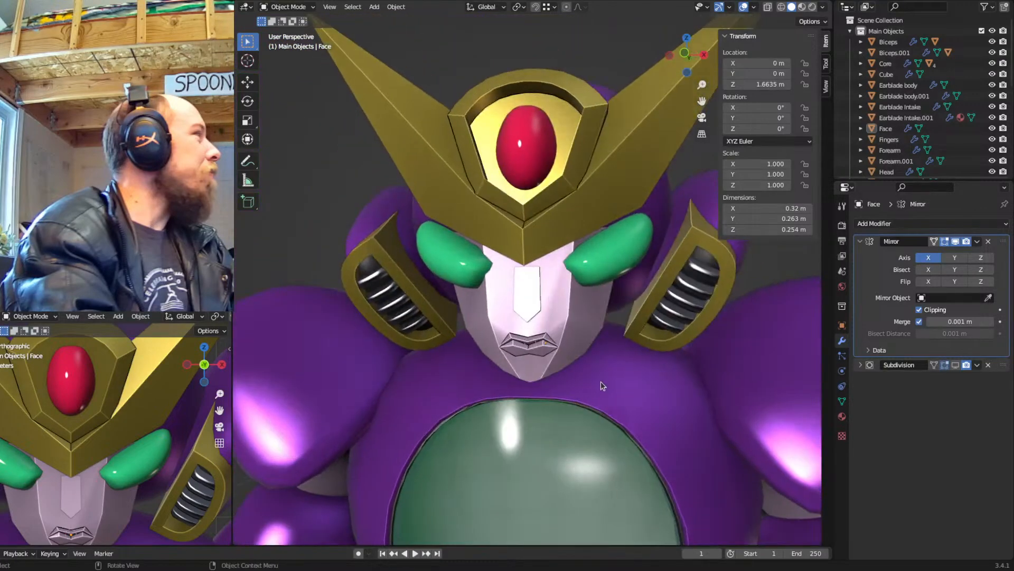
Isolate the Construction collection to examine the facial bones over the drawing, then bring back the model and compare the selected Face with the reference
key("2")
key("KP_1")
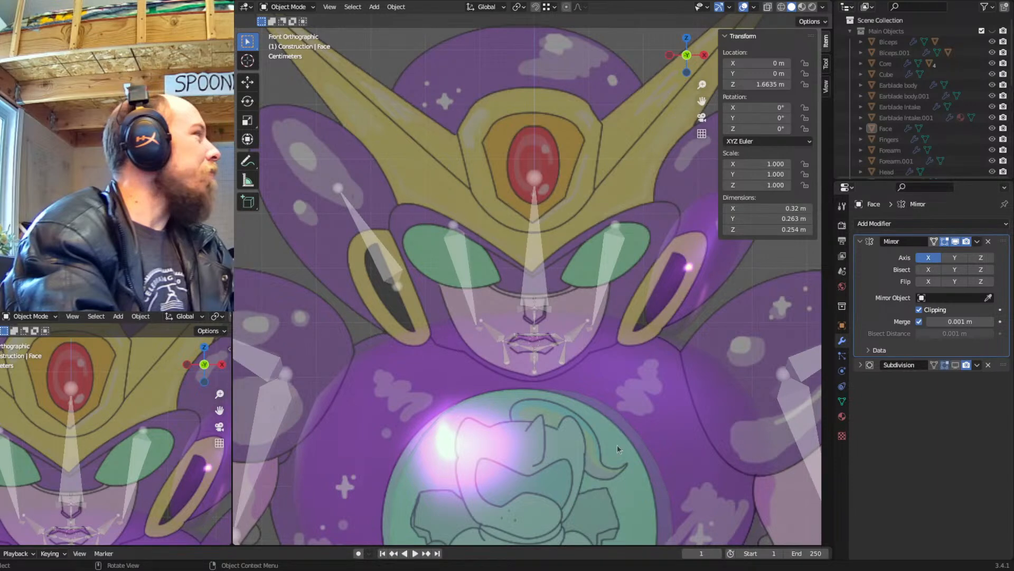
scroll(627, 325, "up", 2)
scroll(600, 311, "up", 1)
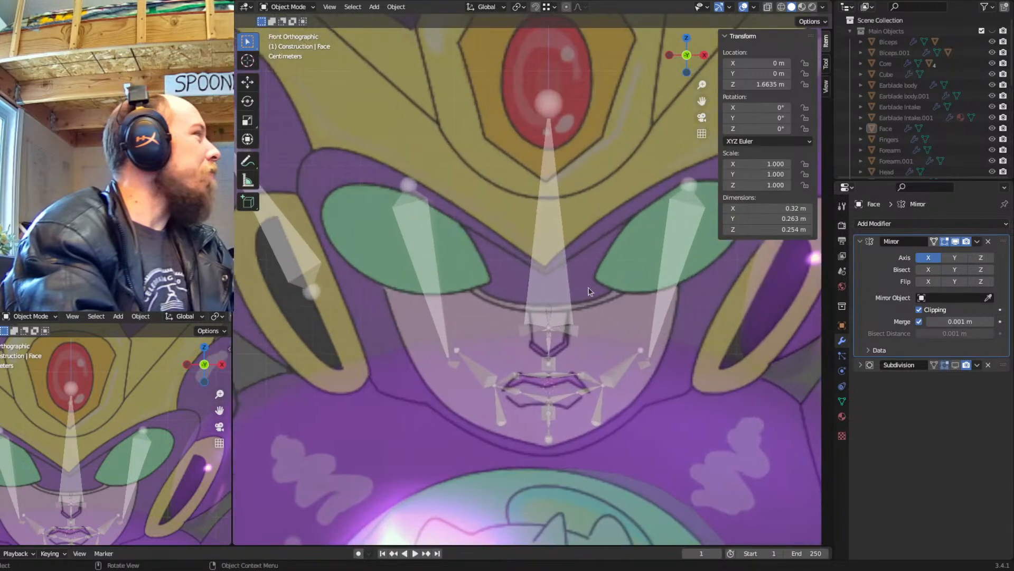
key("Tab")
key("Tab")
left_click(596, 323)
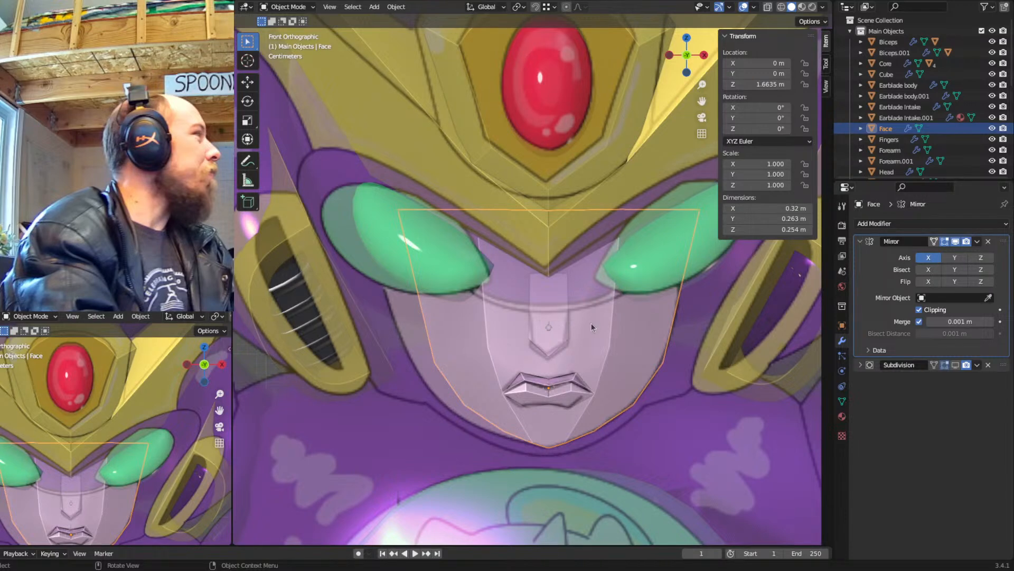
middle_click_drag(591, 320, 560, 325, "shift")
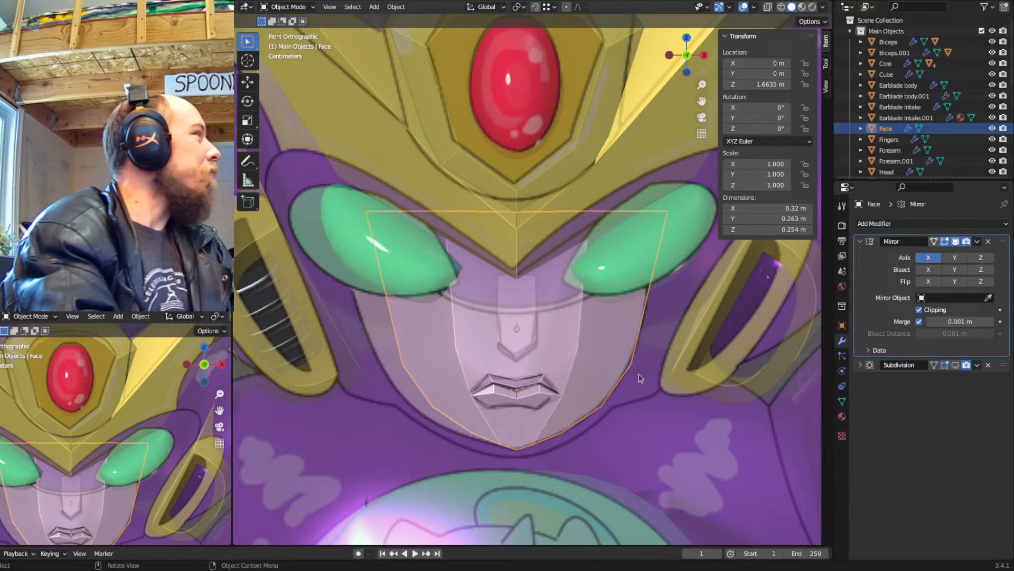
scroll(575, 328, "down", 2)
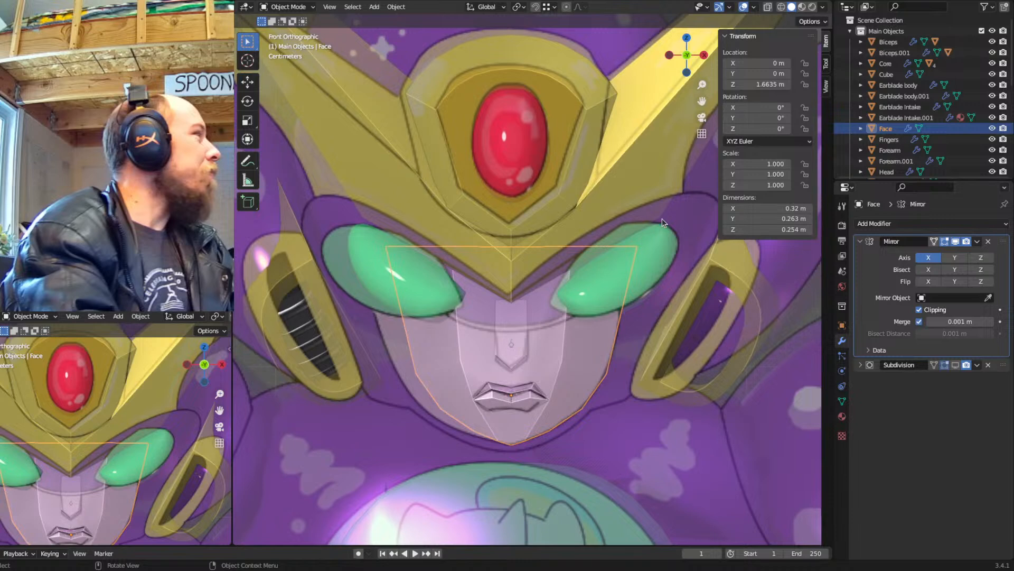
scroll(639, 204, "down", 3)
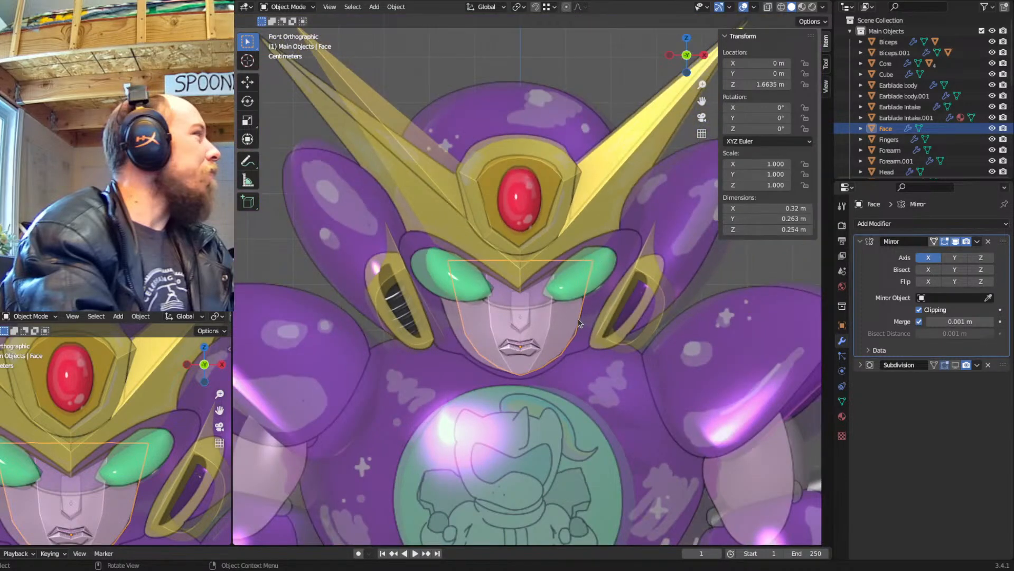
scroll(578, 319, "up", 3)
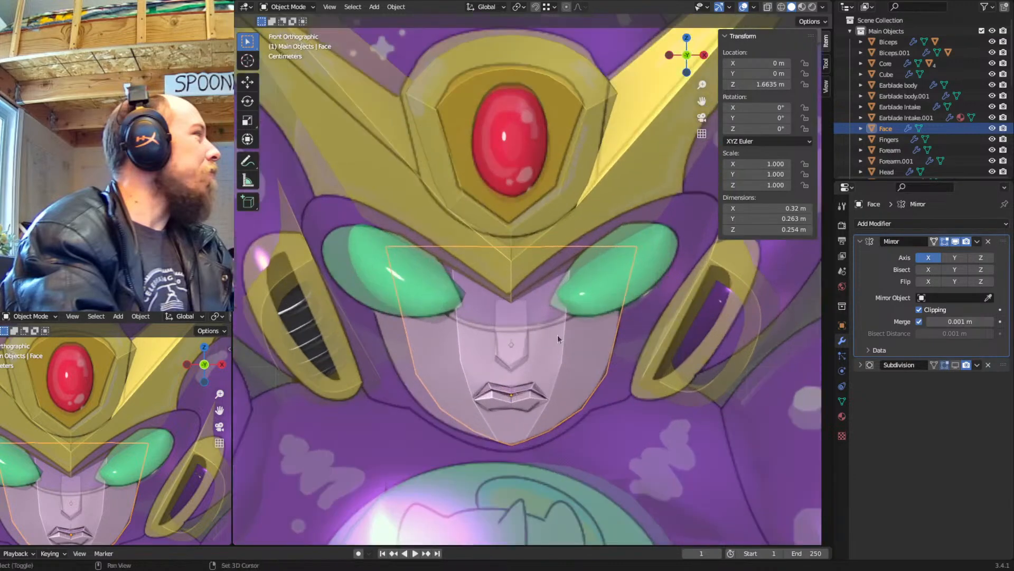
key("Tab")
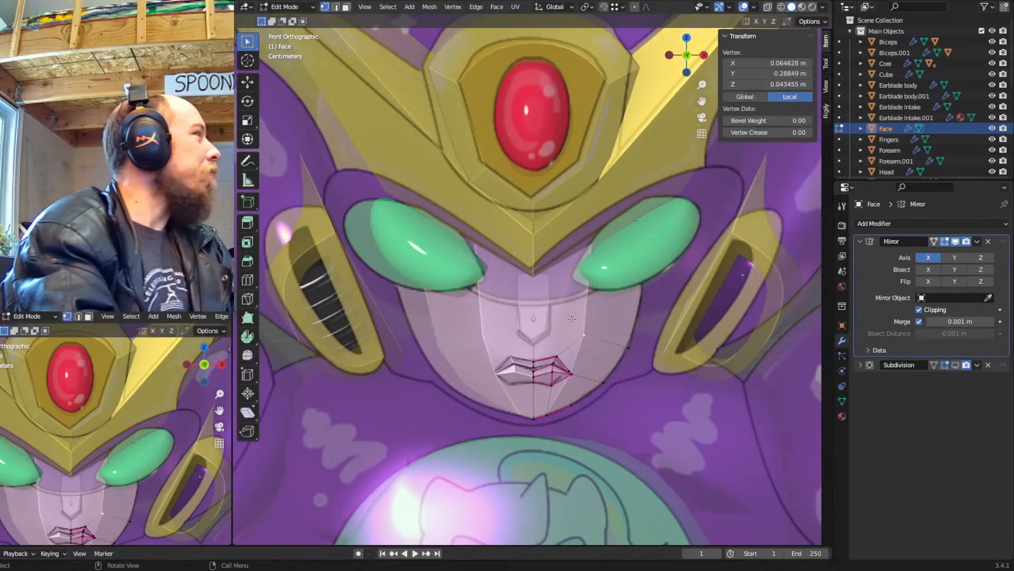
key("Tab")
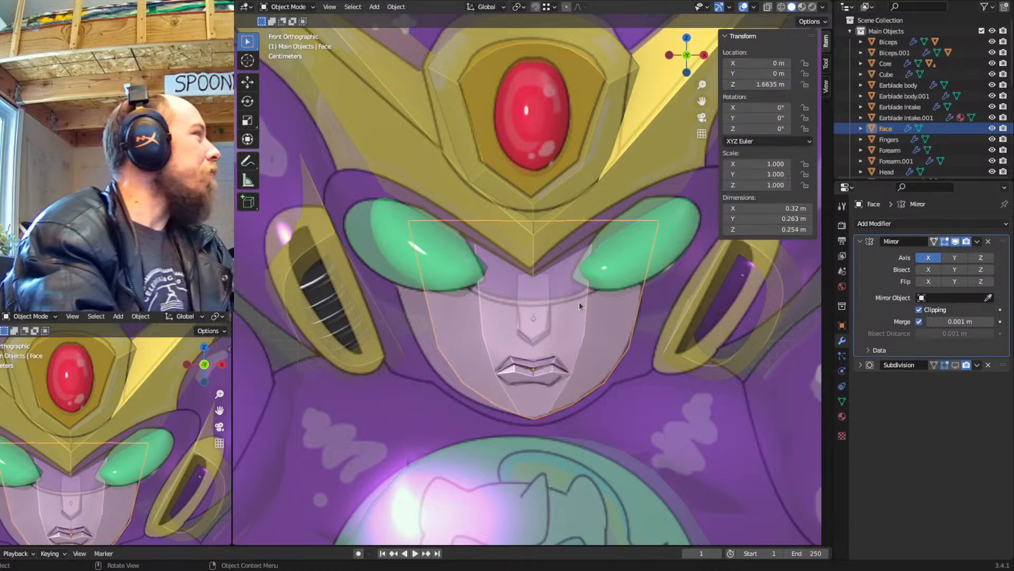
Duplicate the Face object in place and check the copy's Auto Smooth setting
key("shift+d")
right_click(575, 292)
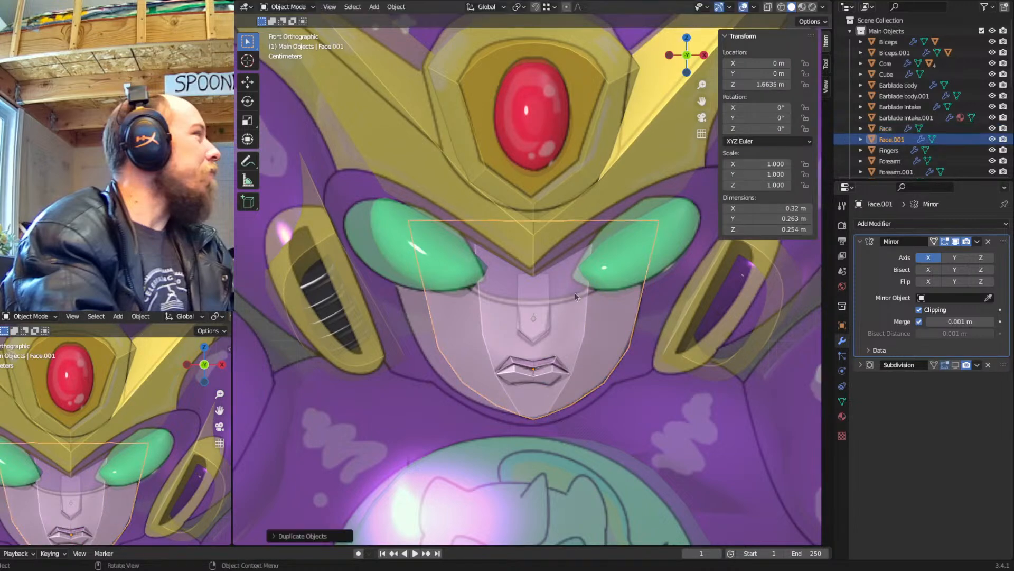
left_click(842, 401)
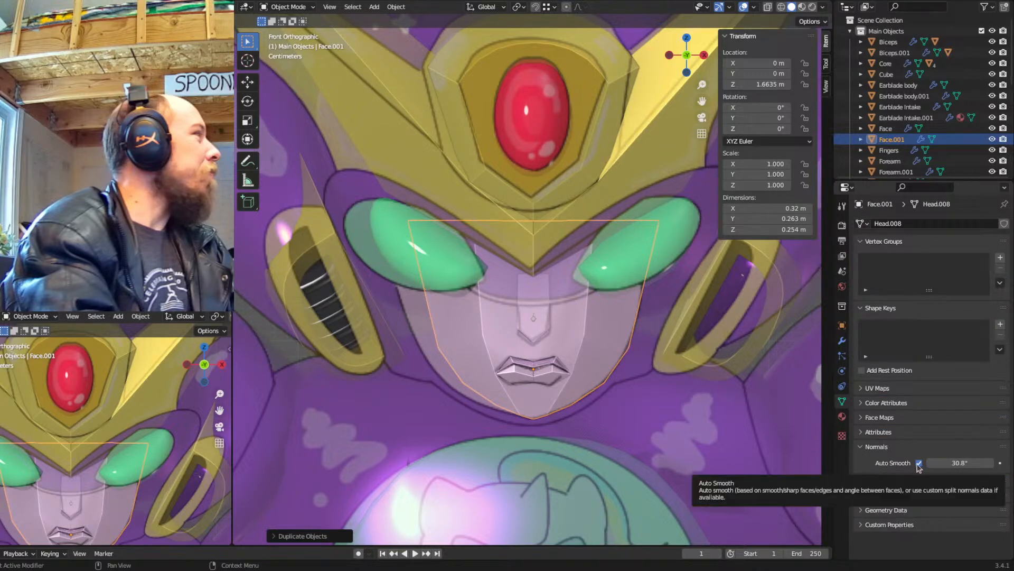
left_click(842, 340)
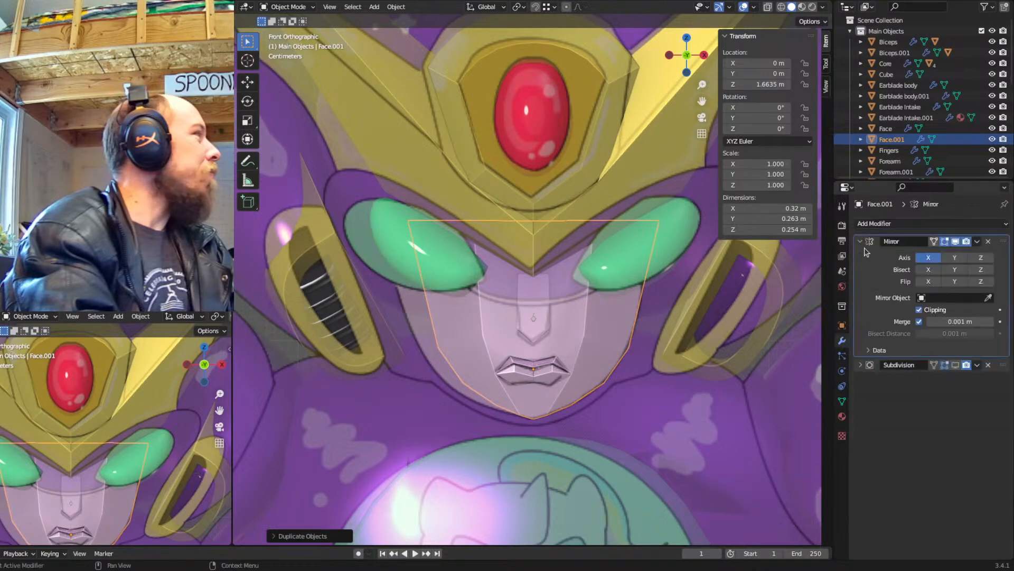
left_click(889, 224)
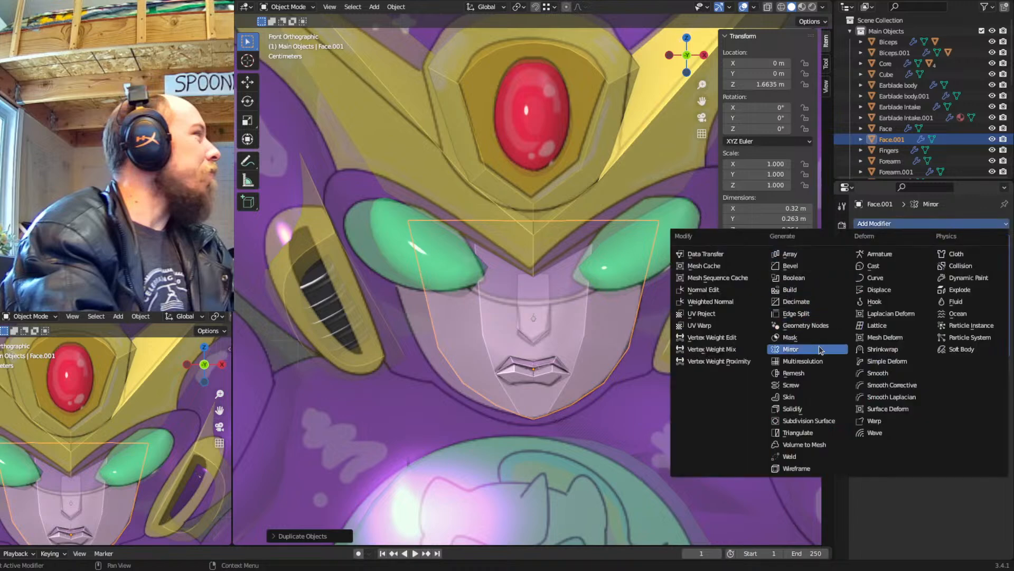
left_click(815, 421)
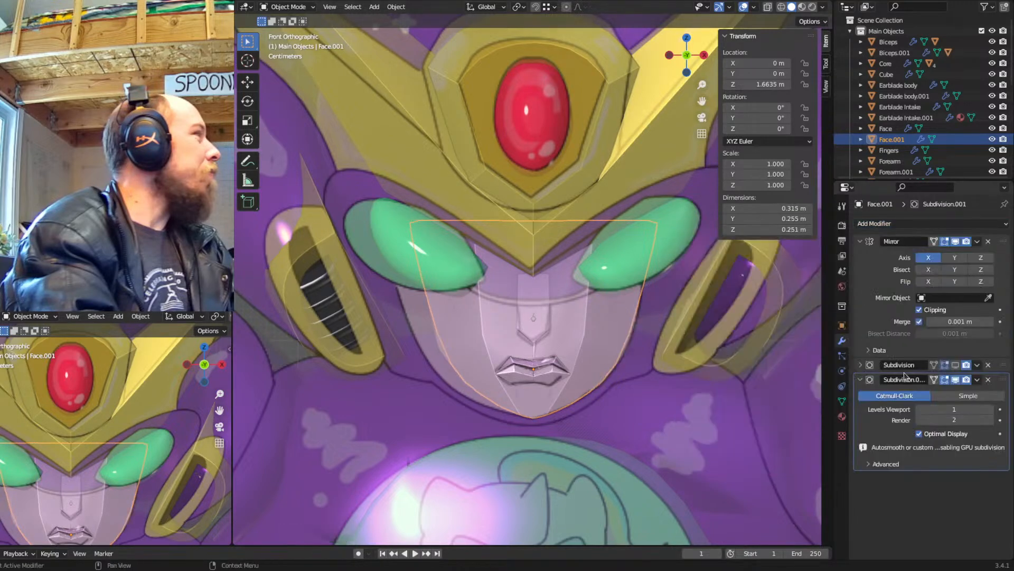
left_click(989, 379)
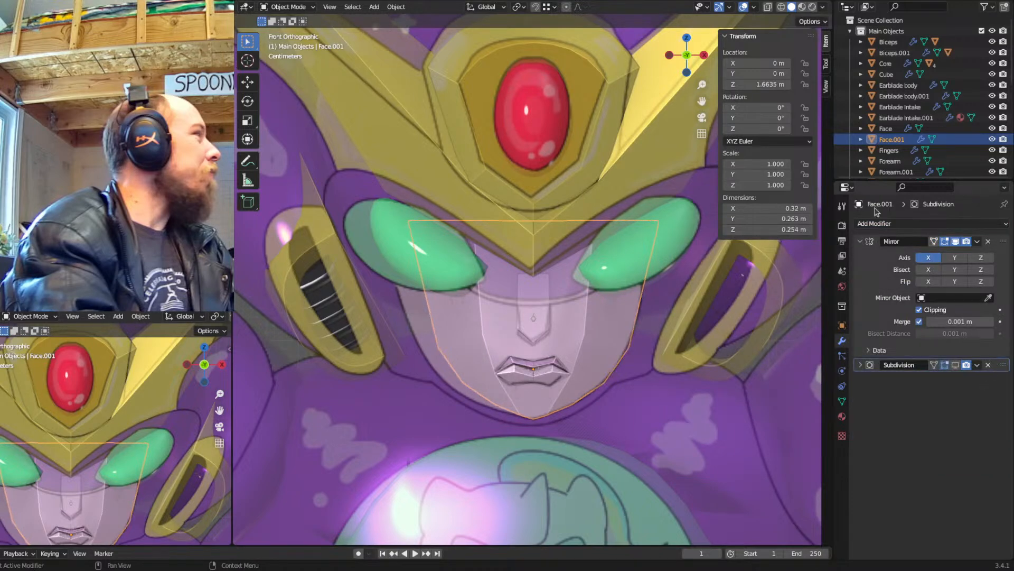
Add a Solidify modifier to the duplicated face and rename the object Face Frame
left_click(880, 223)
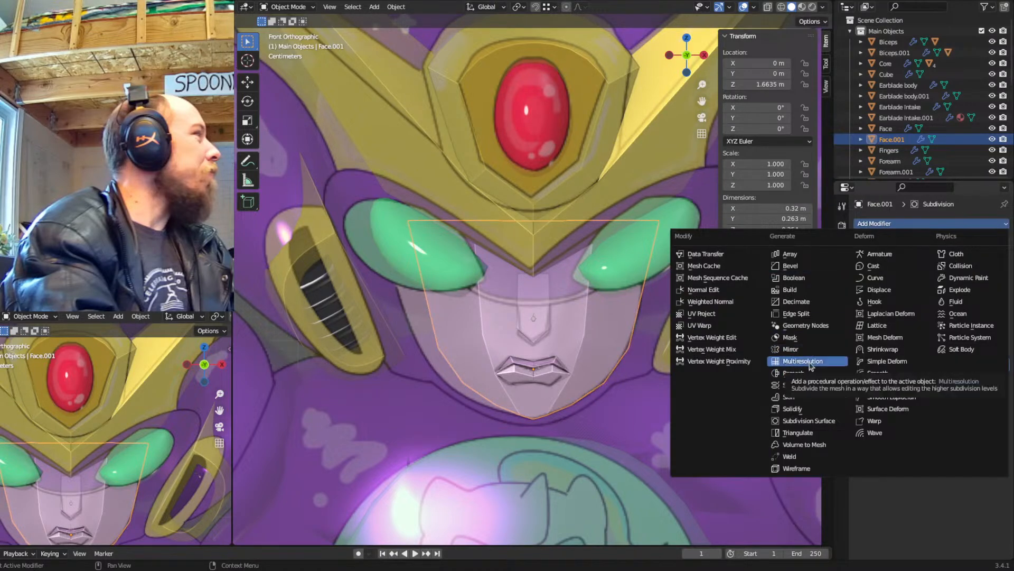
left_click(793, 409)
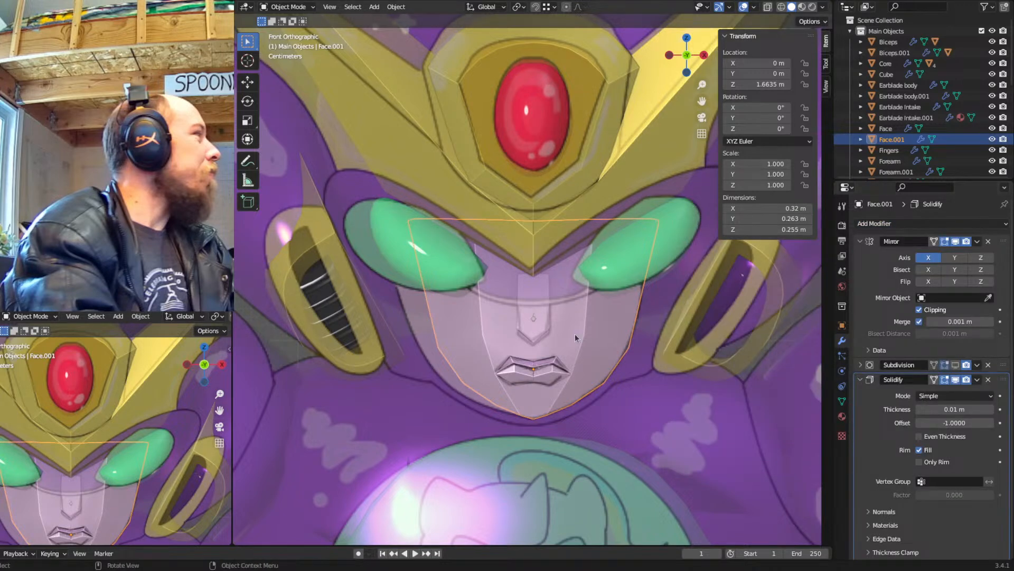
key("F2")
left_click(680, 246)
key("BackSpace")
type("F")
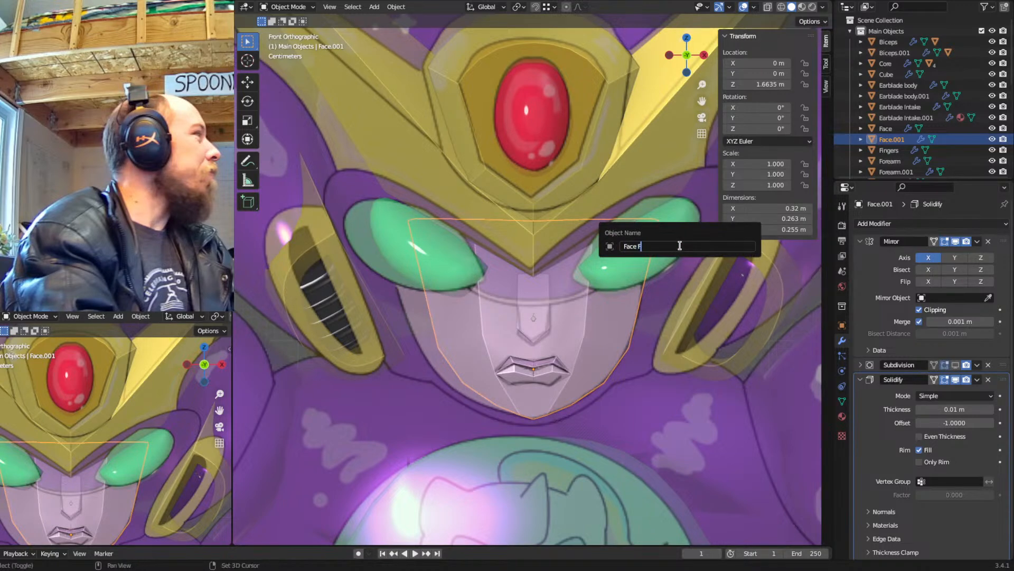
type("rame")
key("Return")
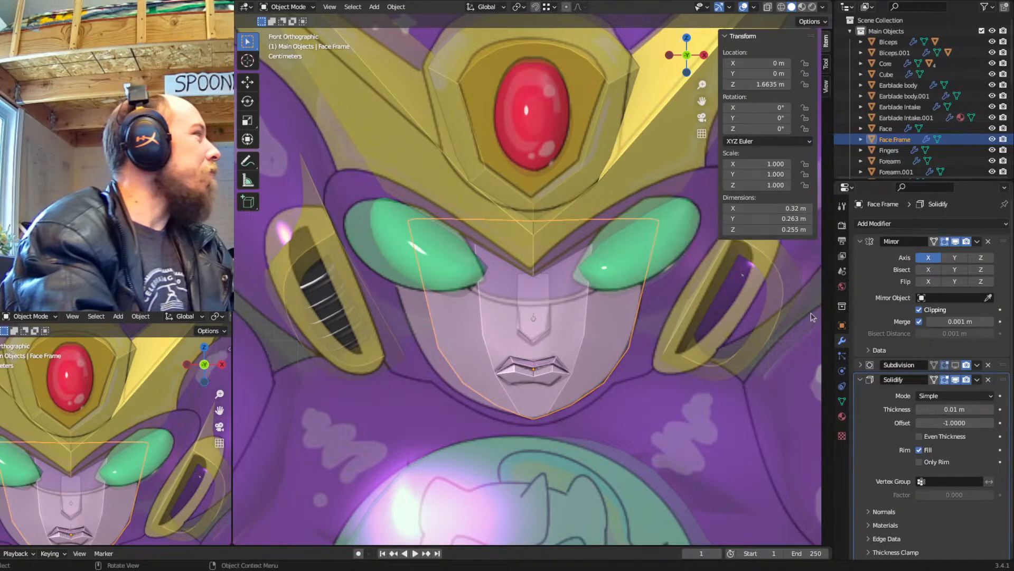
Turn off render display of the Face object's Subdivision modifier and turn on viewport display of the Face Frame's Subdivision modifier
left_click(886, 129)
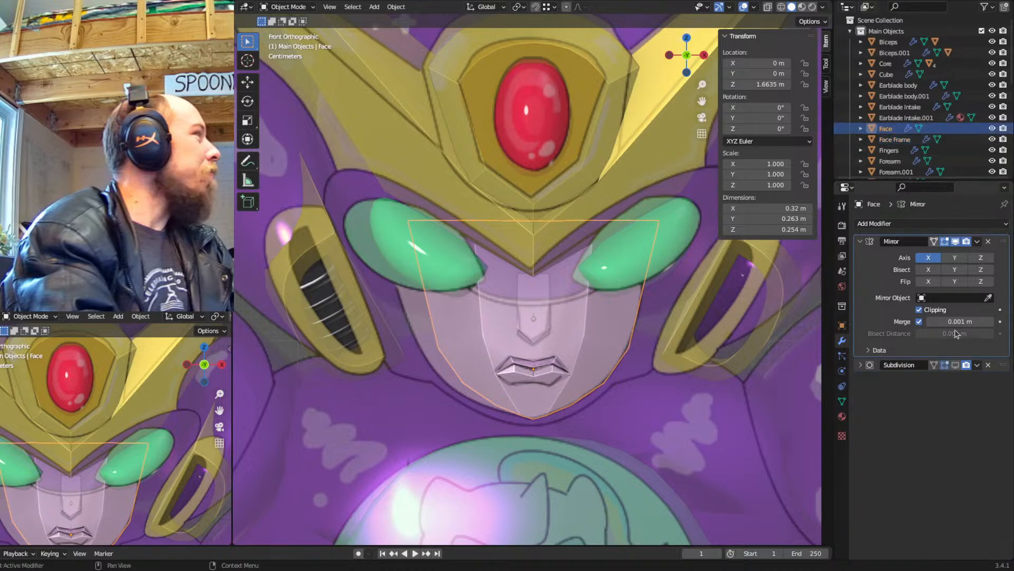
left_click(966, 365)
left_click(895, 140)
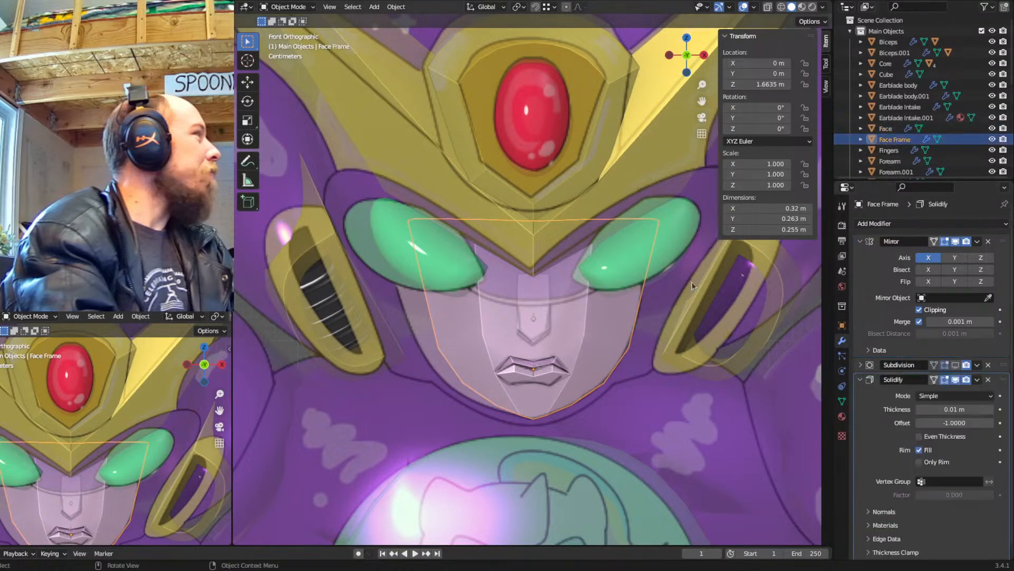
left_click(861, 365)
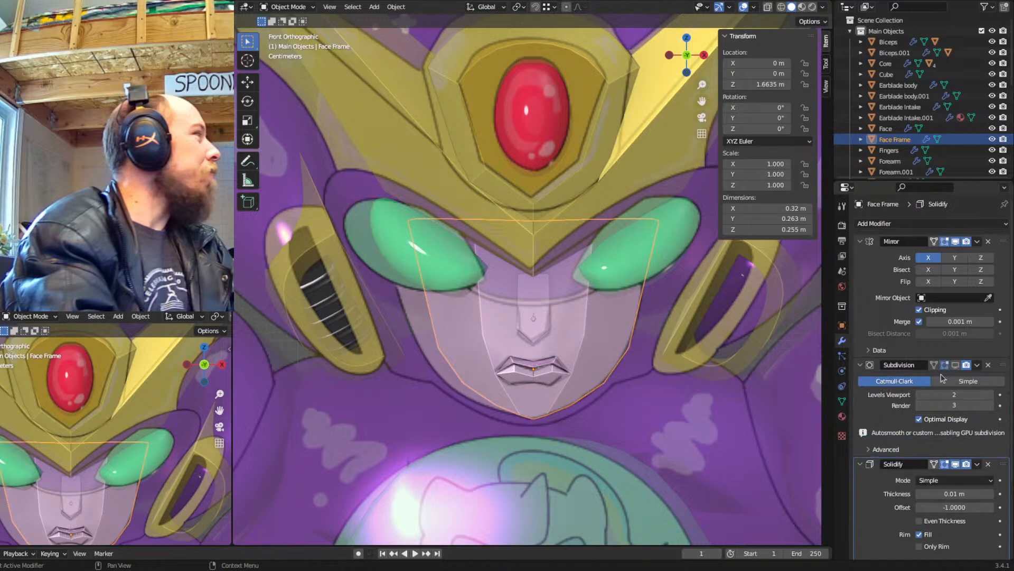
left_click(955, 365)
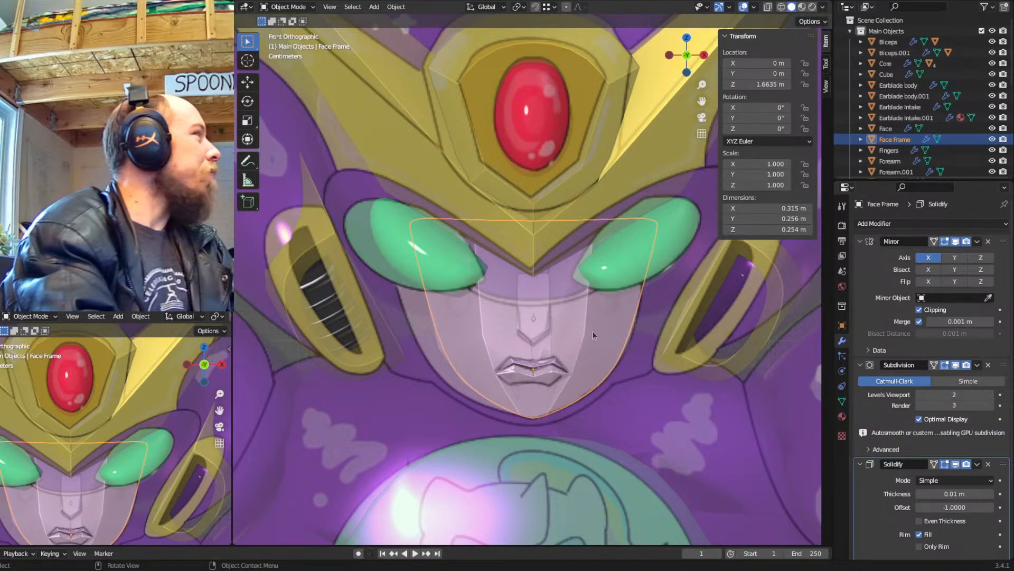
Set the Face Frame's Solidify thickness to 0.025 m and check the result against the reference drawing
scroll(929, 446, "down", 2)
double_click(958, 449)
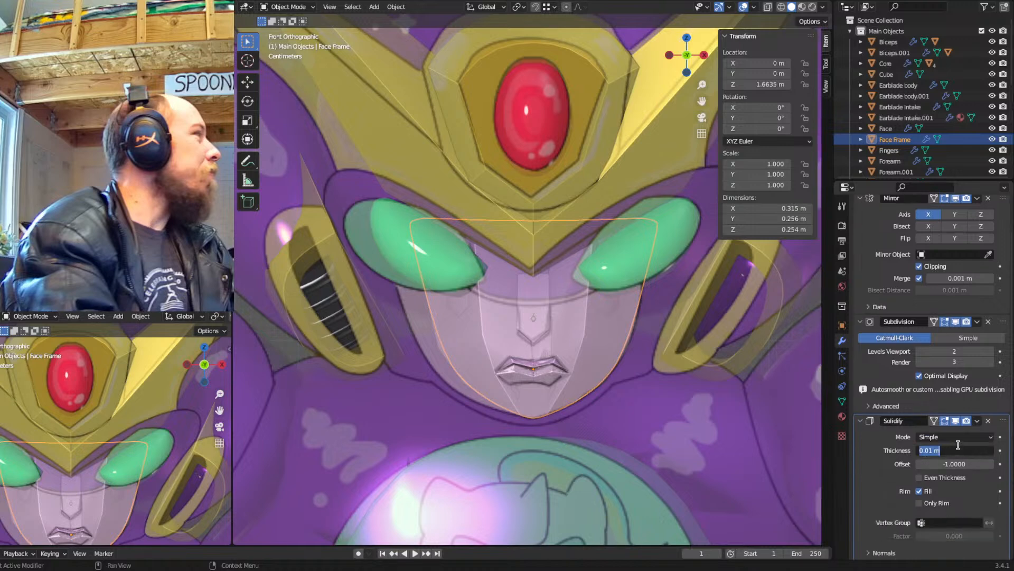
type("0.1")
key("Return")
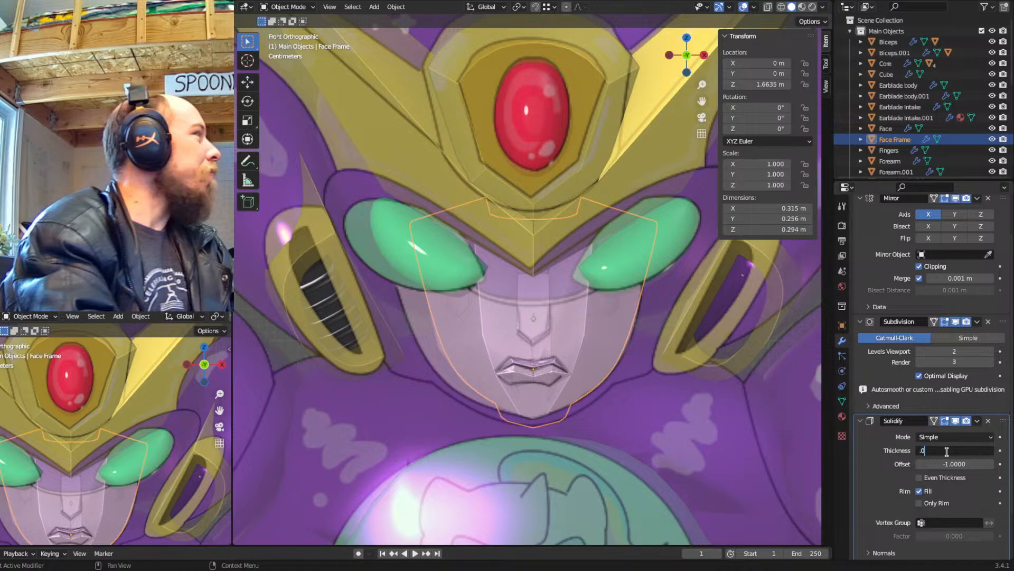
type("5")
key("Return")
key("shift+z")
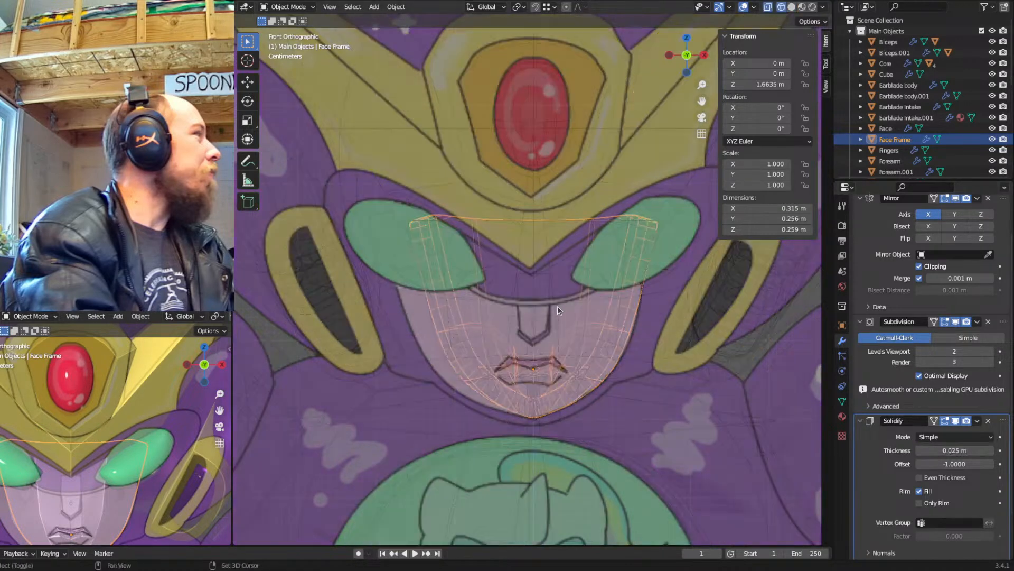
key("shift+z")
key("Tab")
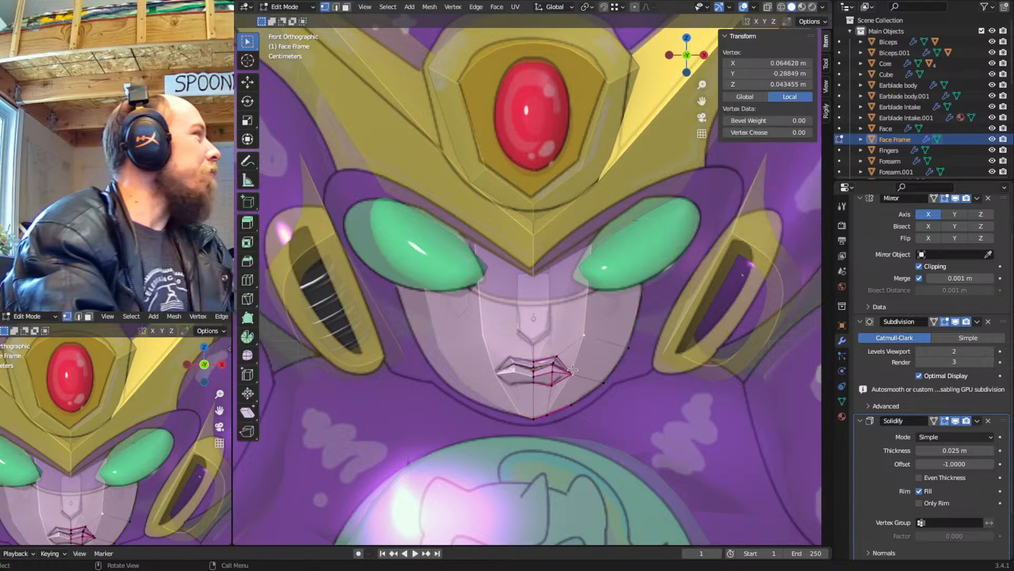
key("Tab")
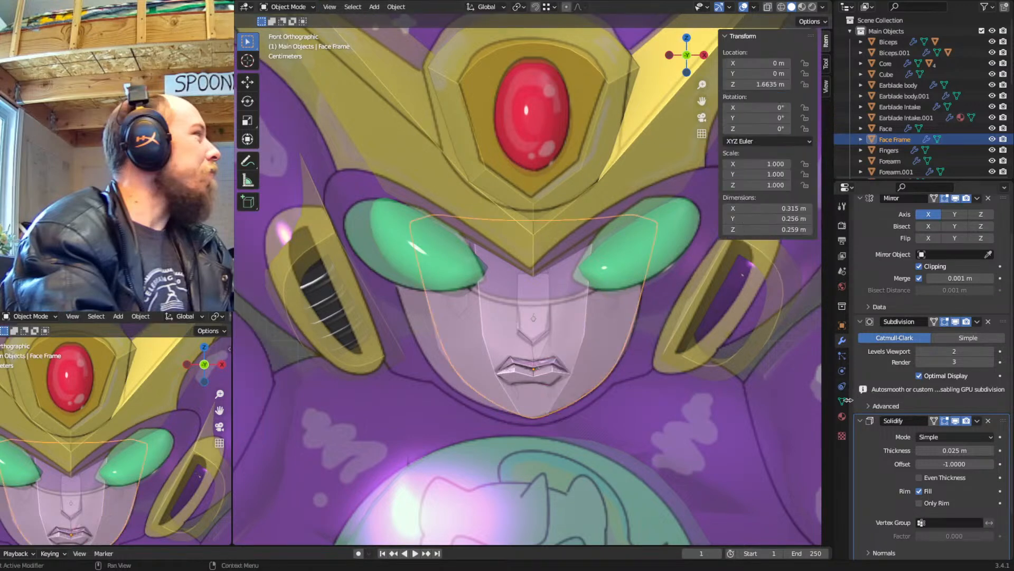
Assign the existing Purple material to the Face Frame in place of its current material
left_click(842, 416)
left_click(860, 267)
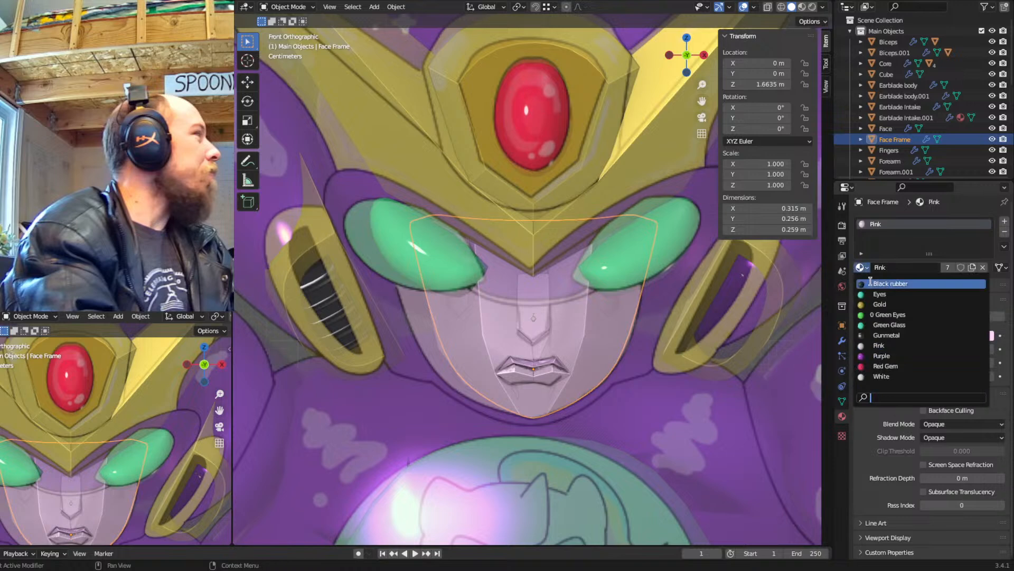
left_click(893, 357)
Knife-cut the Face Frame across the upper face below the eyes and delete the vertices below the cut
key("Tab")
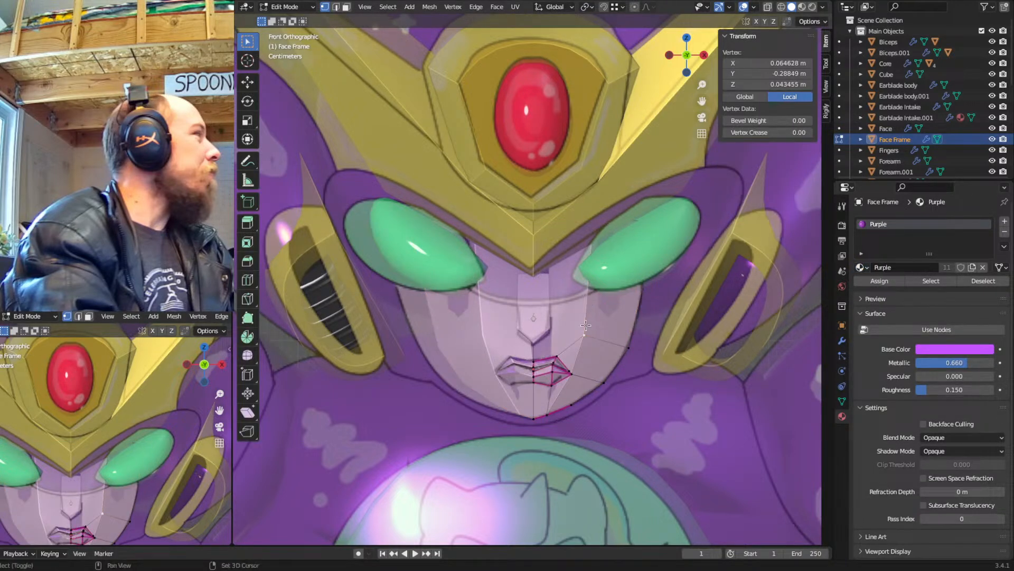
key("shift+z")
key("l")
key("k")
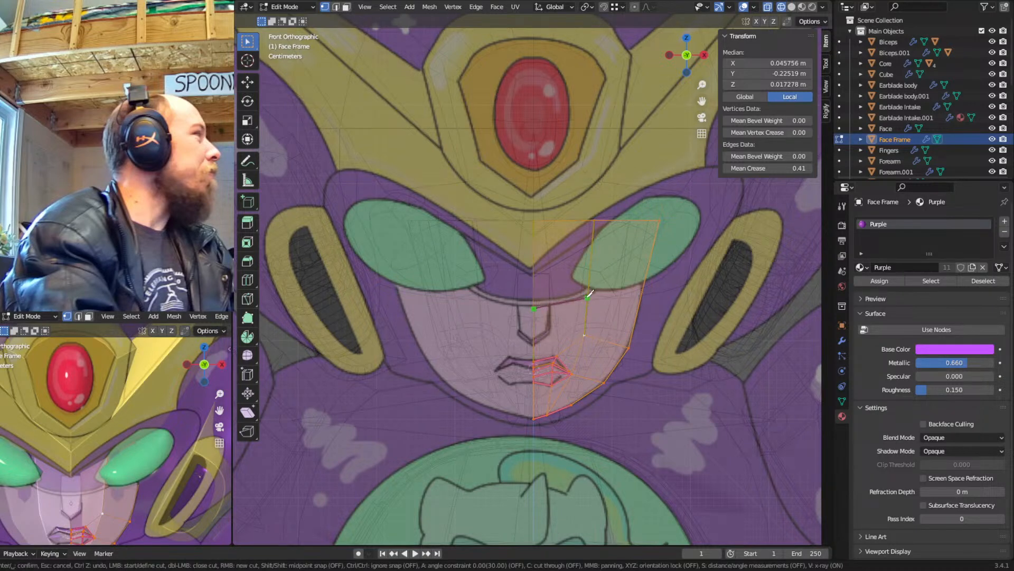
key("Return")
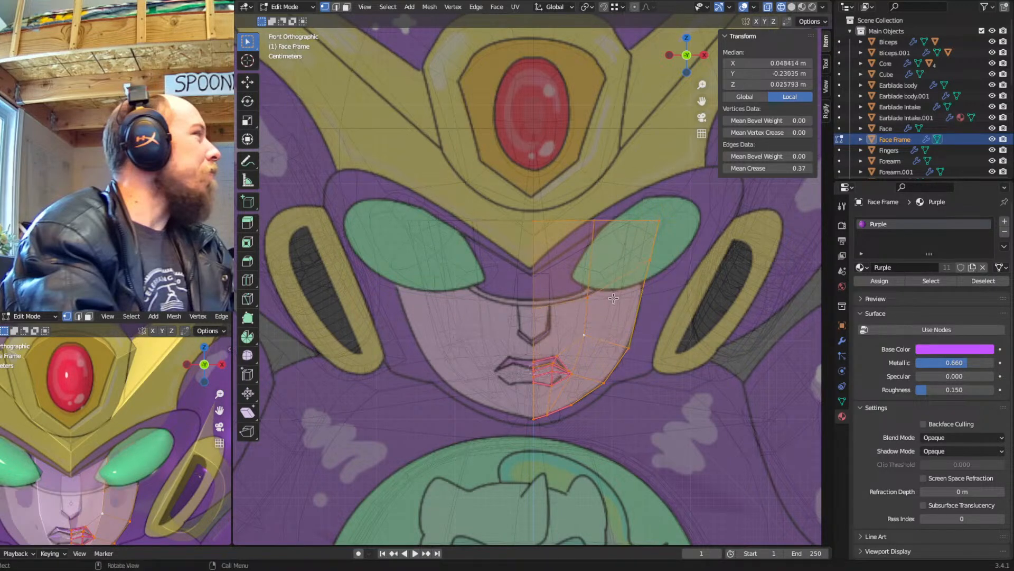
key("x")
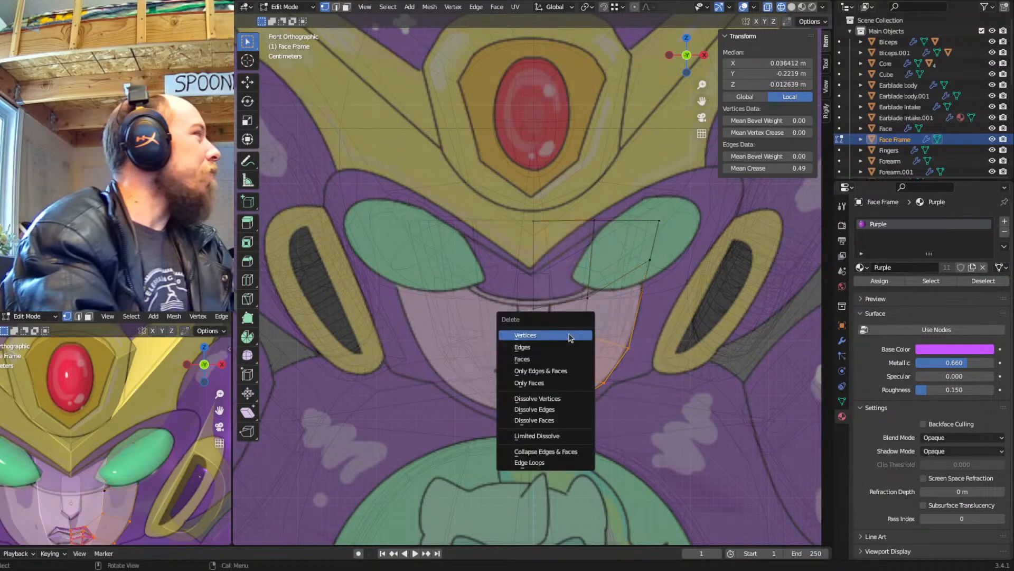
left_click(569, 331)
key("Tab")
Adjust the Face Frame's Solidify offset to 0.3197 while checking the brow strip from the side
middle_click_drag(601, 325, 497, 305)
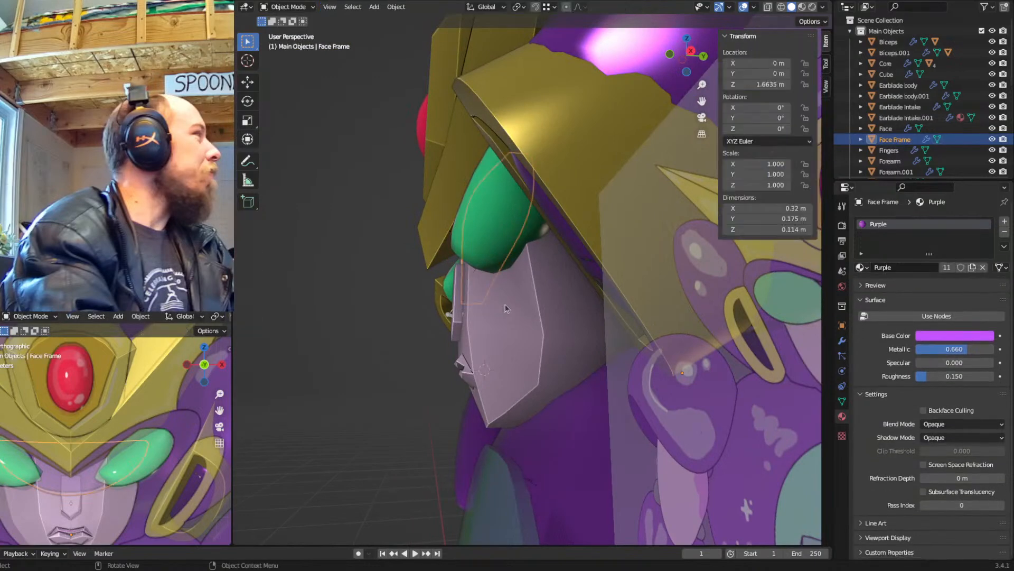
left_click(842, 400)
left_click(842, 340)
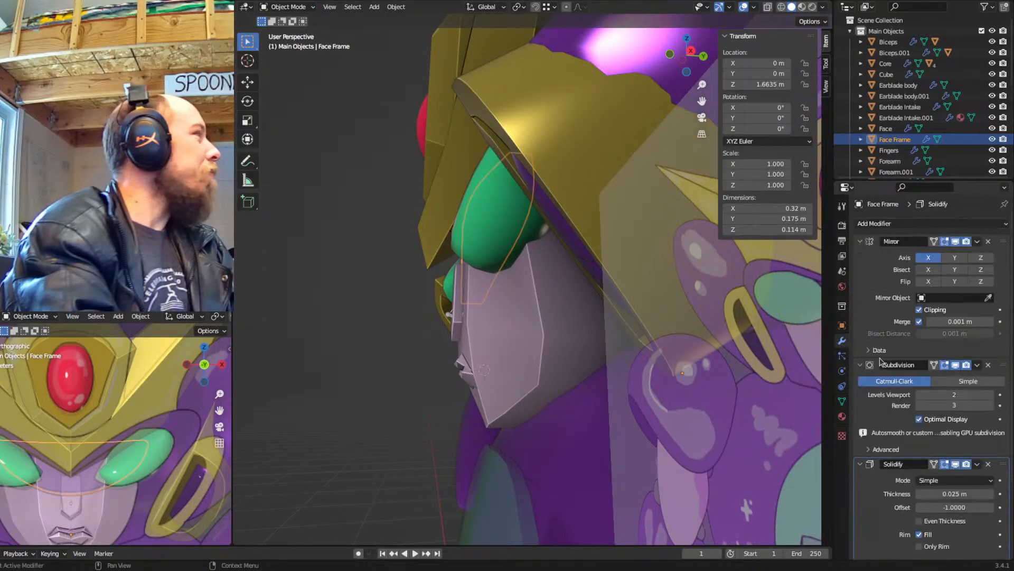
scroll(926, 405, "down", 5)
left_click_drag(931, 410, 993, 409)
middle_click_drag(623, 296, 526, 279)
left_click_drag(954, 409, 925, 409)
Delete the rear end of the Face Frame's remaining strip
key("Tab")
middle_click_drag(547, 248, 552, 264)
key("shift+z")
key("a")
left_click(658, 212)
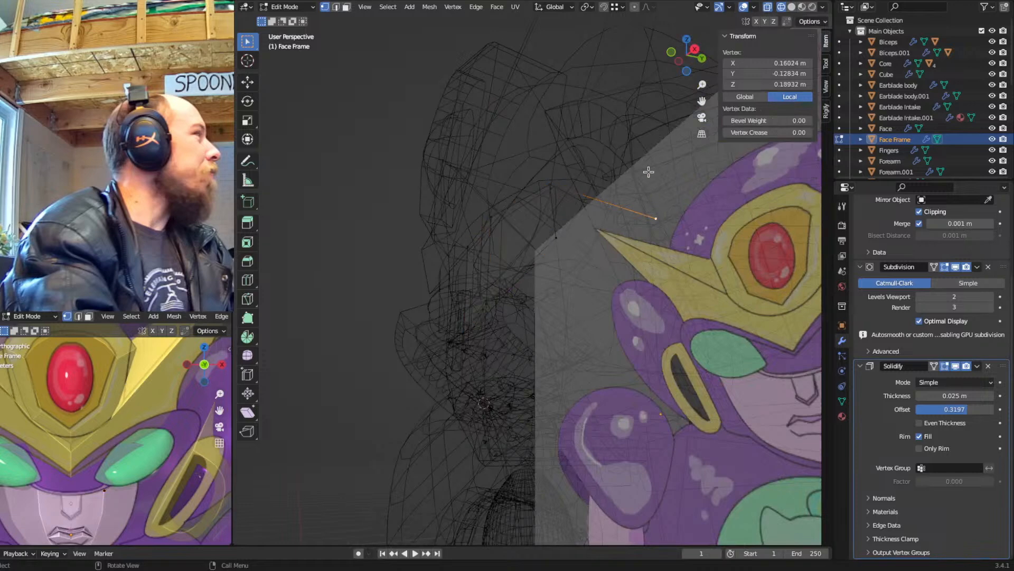
key("x")
left_click(650, 172)
Extrude the strip's outer end edge outward to the side of the head in top view and return to front view
left_click_drag(602, 165, 534, 272)
key("shift+z")
mouse_move(588, 265)
middle_mouse_down()
mouse_move(632, 285)
mouse_move(654, 314)
middle_mouse_up()
key("KP_7")
key("shift+z")
key("e")
left_click(753, 249)
key("shift+z")
mouse_move(678, 374)
middle_mouse_down()
mouse_move(677, 391)
mouse_move(626, 243)
mouse_move(612, 297)
mouse_move(639, 301)
middle_mouse_up()
key("KP_1")
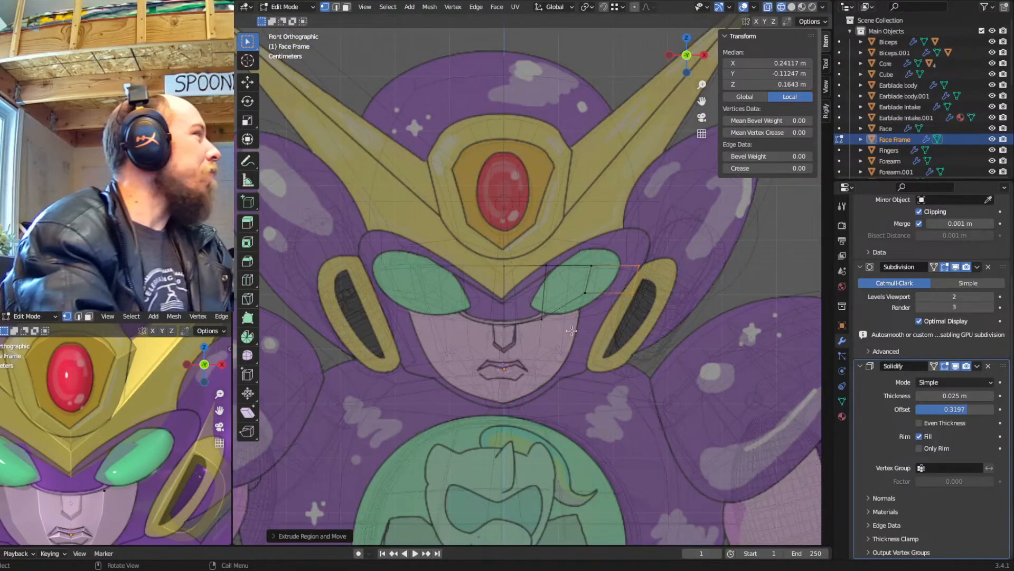
Reposition the strip's upper and outer vertices to follow the purple brow outline above the eye in the drawing
left_click(595, 260)
key("g")
left_click(607, 250)
left_click(552, 265)
key("g")
left_click(551, 261)
left_click(640, 263)
key("g")
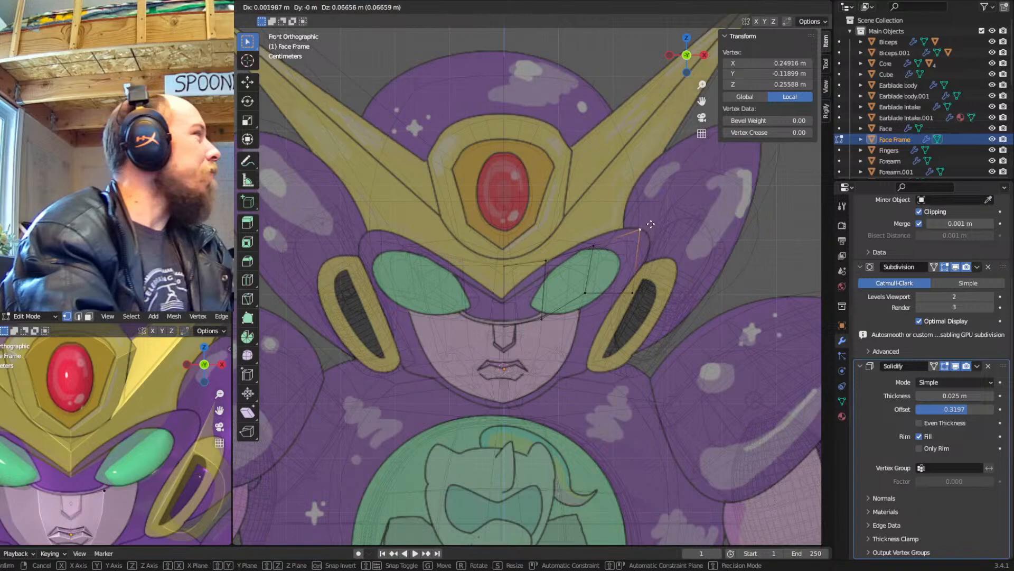
left_click(637, 260)
left_click(634, 234)
key("g")
left_click(622, 238)
Duplicate the strip's upper edge with its outer end and move the copy about 0.037 m forward along Y
left_click(544, 260)
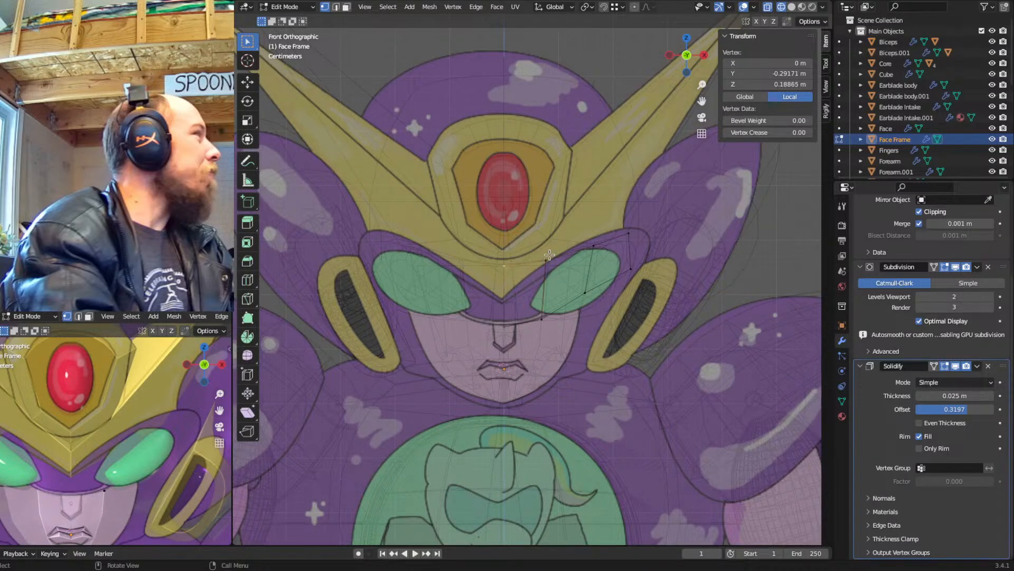
left_click(589, 255, "alt")
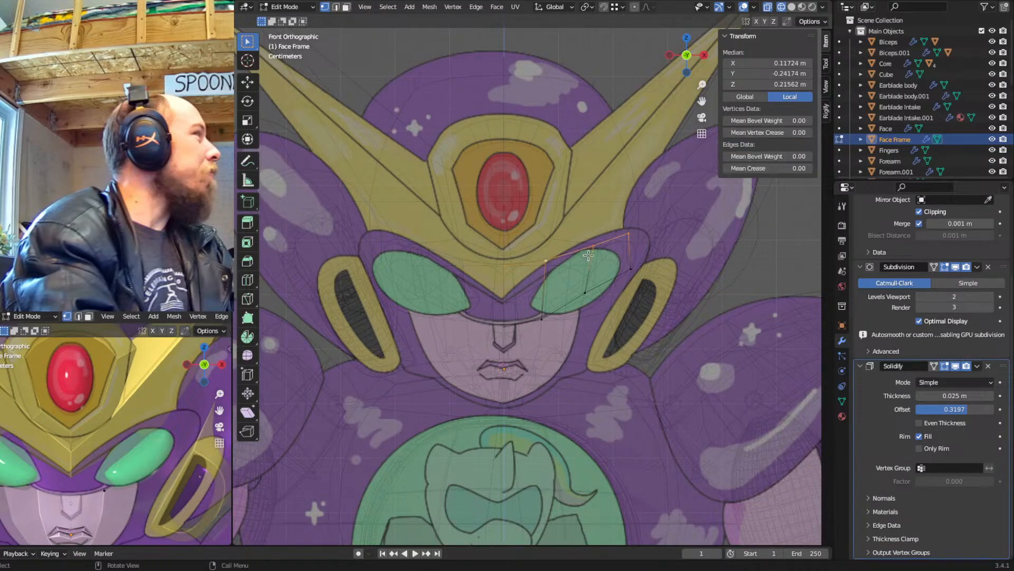
left_click(639, 268, "shift")
key("shift+d")
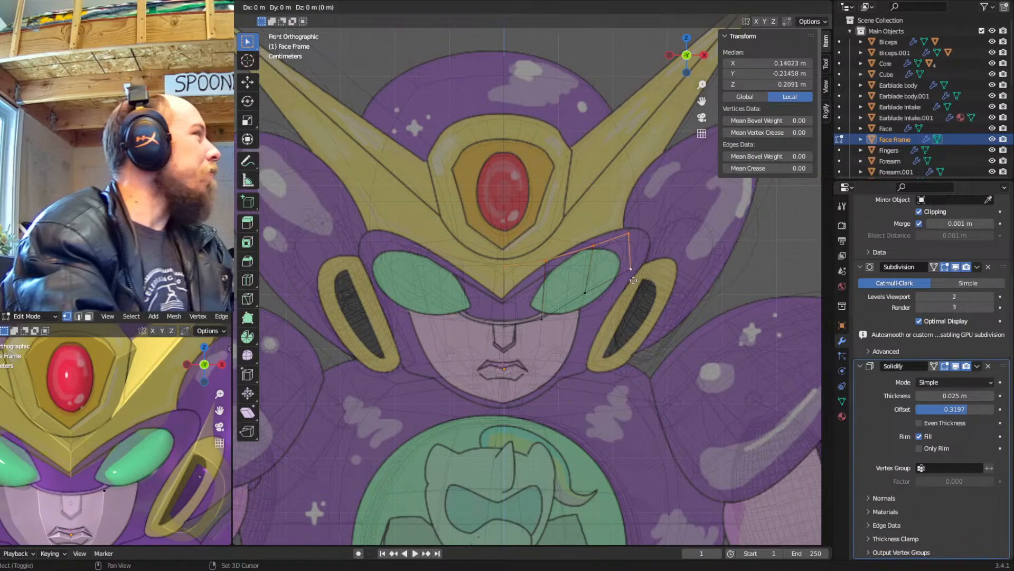
left_click(633, 283)
middle_click_drag(633, 283, 519, 296)
key("g")
key("x")
key("y")
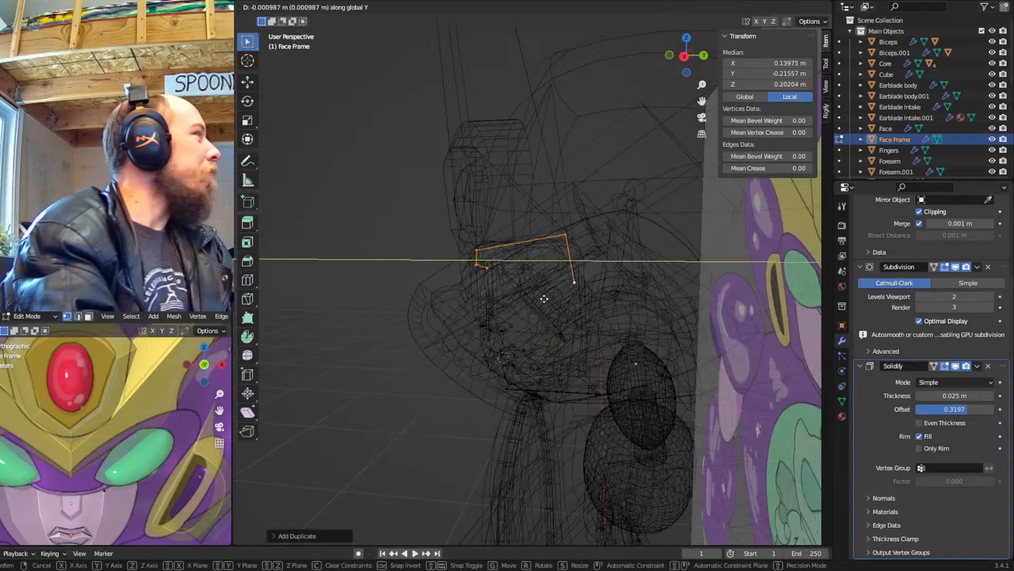
left_click(338, 308)
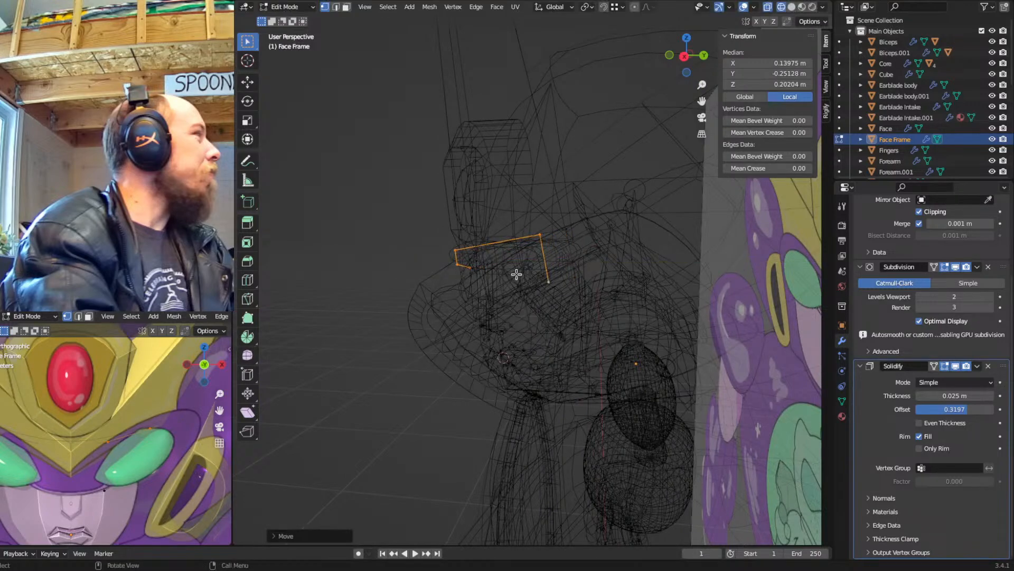
Extrude the duplicated edge line back toward the head in top view to form a brow strip about 0.055 m deep
middle_click_drag(517, 274, 532, 306)
key("KP_7")
key("g")
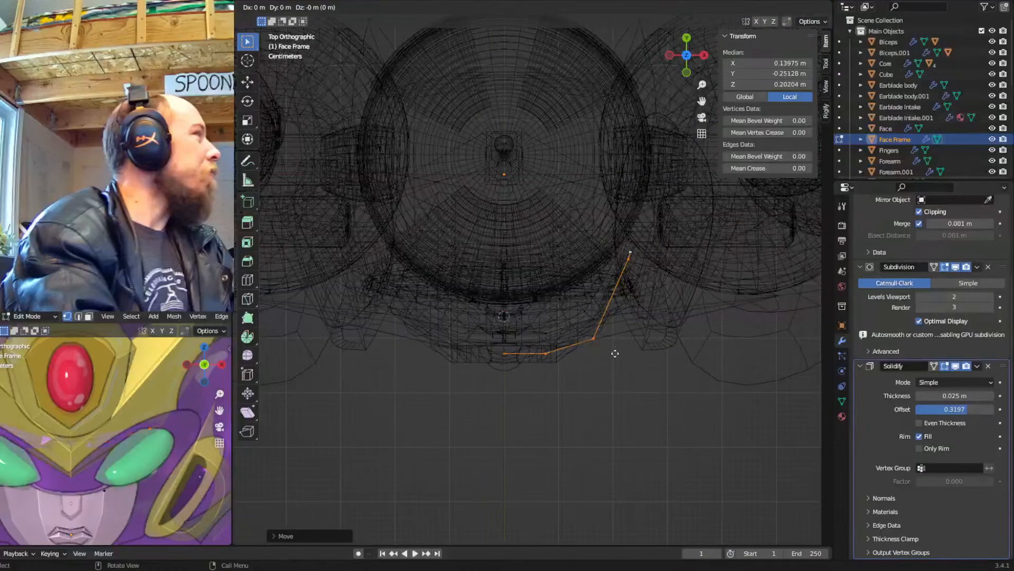
left_click(581, 263)
key("shift+z")
middle_click_drag(660, 385, 570, 299)
key("KP_1")
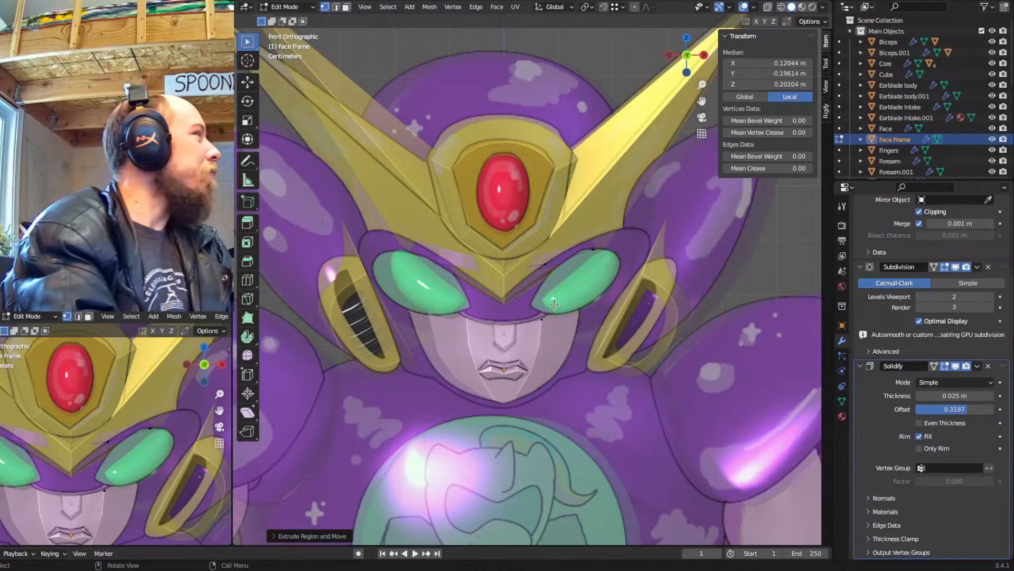
Hide everything except the new brow strip and lower its centre edge along Z to the tip of the helmet's V
key("shift+z")
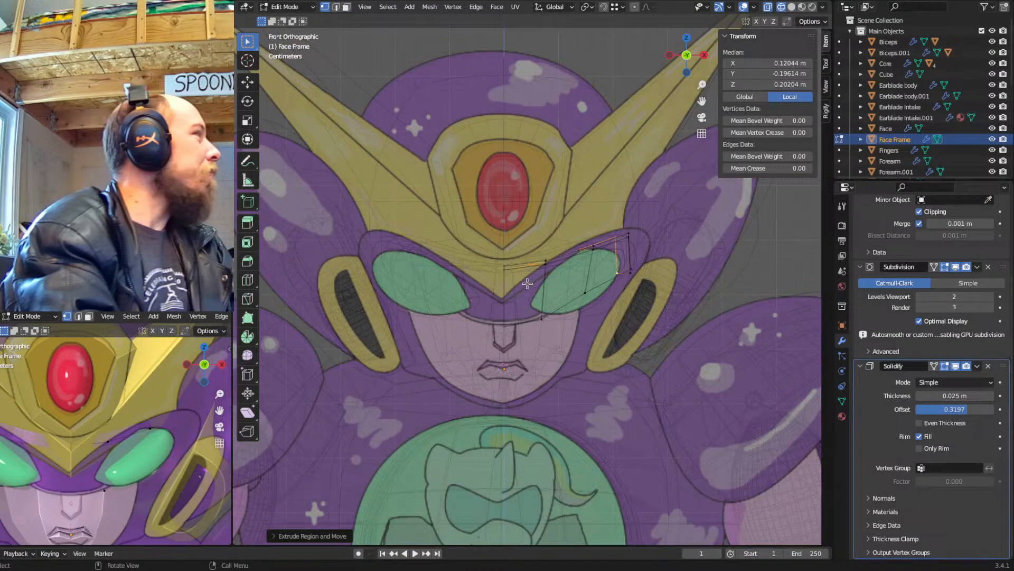
key("shift+h")
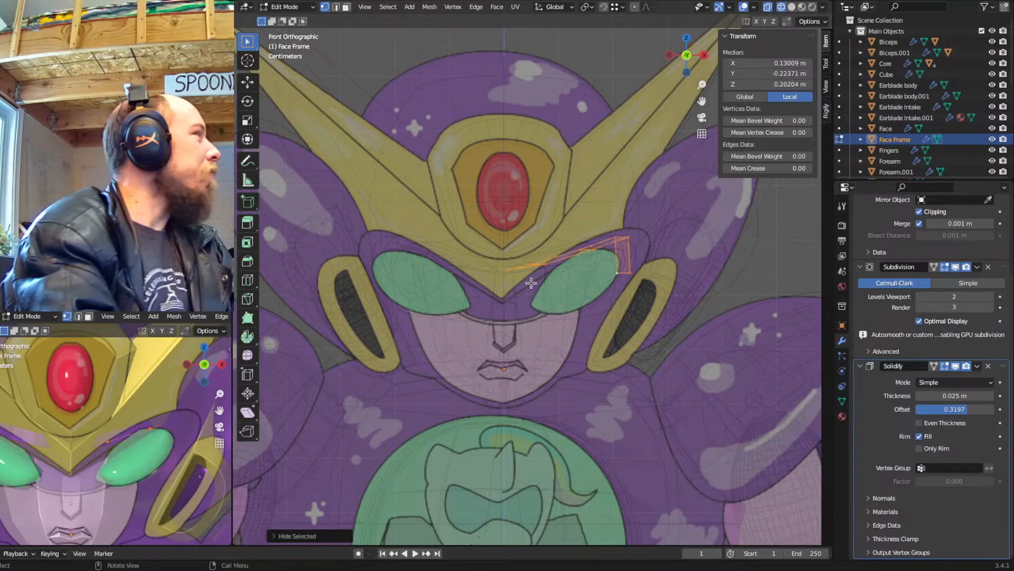
left_click(508, 268)
key("g")
key("z")
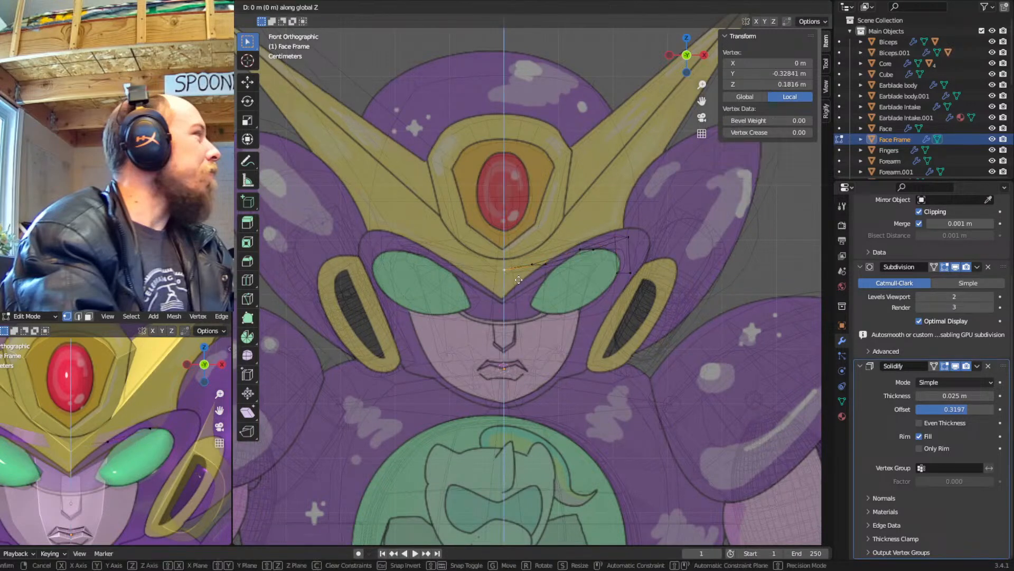
left_click(521, 312)
left_click_drag(511, 255, 501, 283)
key("g")
key("z")
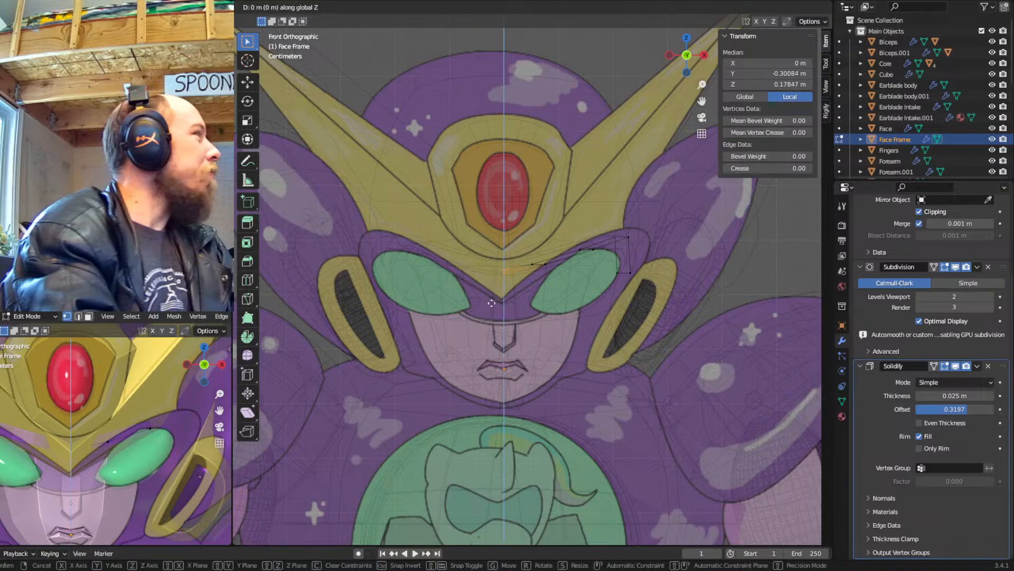
left_click(490, 334)
Lower the brow strip's next inner edge along Z to the drawn outline and crease the centre edge to 1.00
left_click_drag(553, 256, 525, 279)
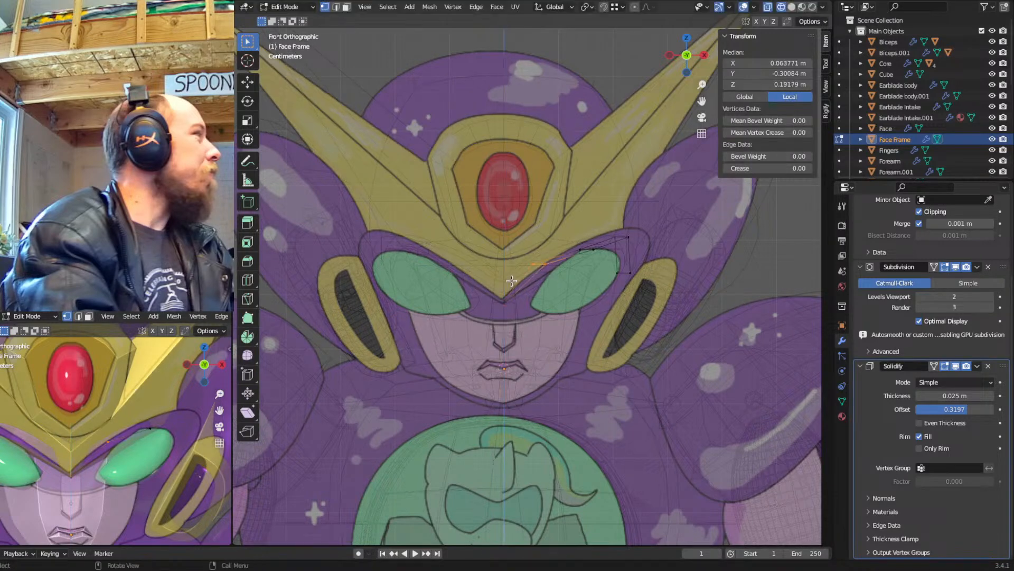
key("g")
key("z")
left_click(513, 292)
left_click(508, 303)
key("shift+e")
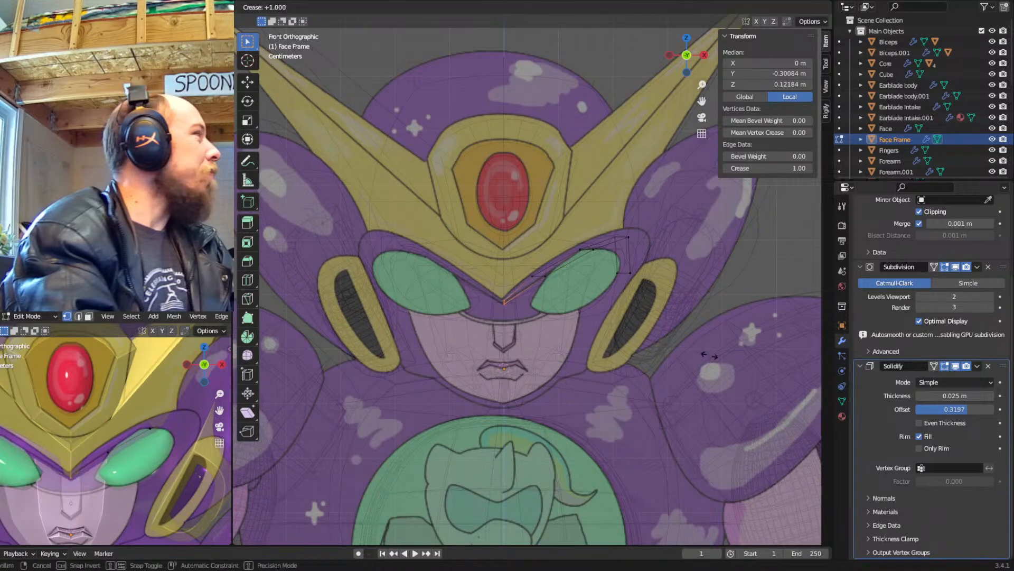
left_click(779, 366)
Move the brow strip's outer corner edge and its end edge out to the purple outline beside the eye
left_click_drag(559, 268, 525, 280)
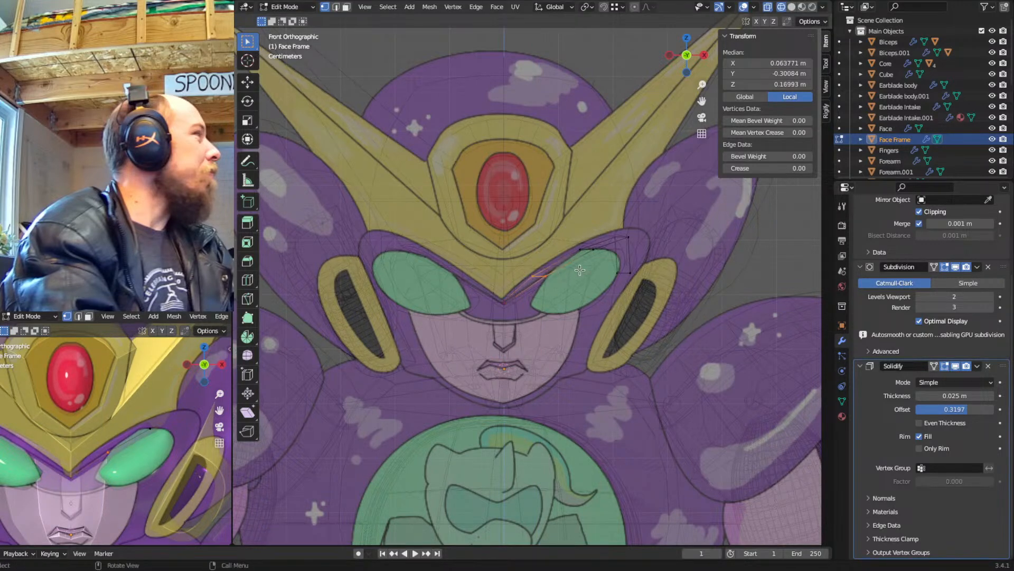
left_click_drag(655, 218, 609, 253)
key("g")
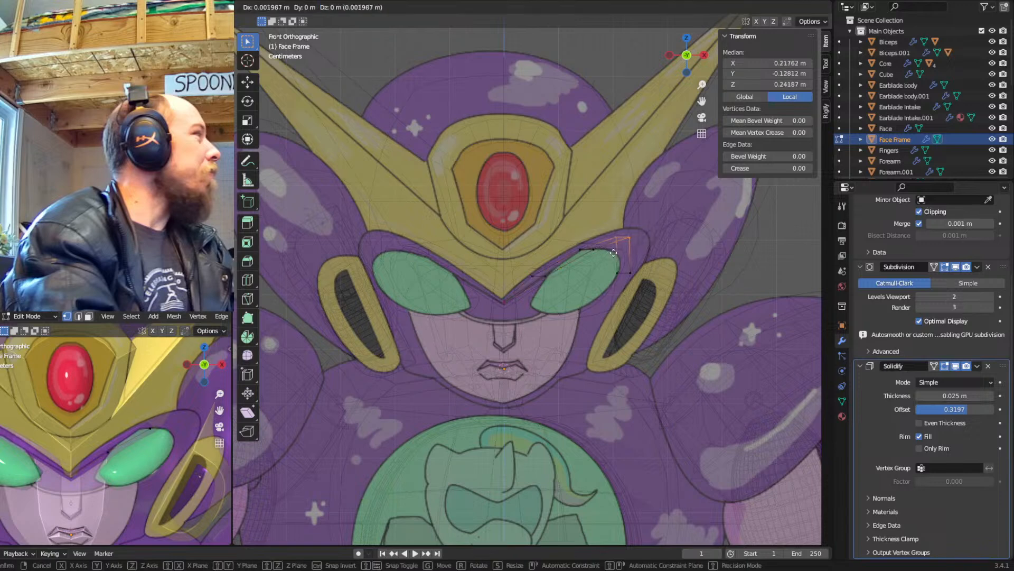
left_click(637, 251)
key("g")
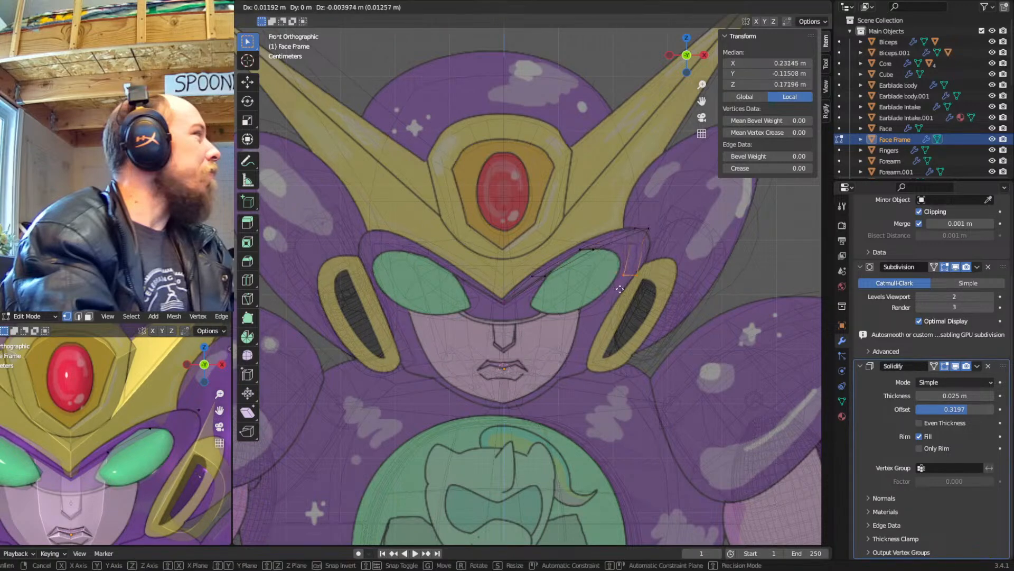
left_click(614, 318)
Extrude the strip's end edge down along the cheek to the jaw and reveal the hidden Face Frame geometry
key("e")
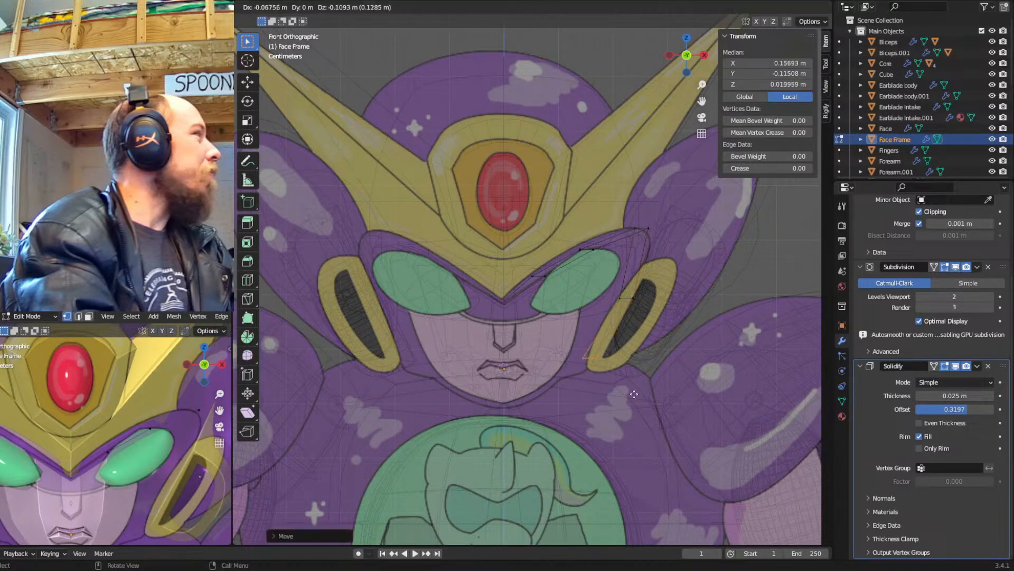
left_click(610, 411)
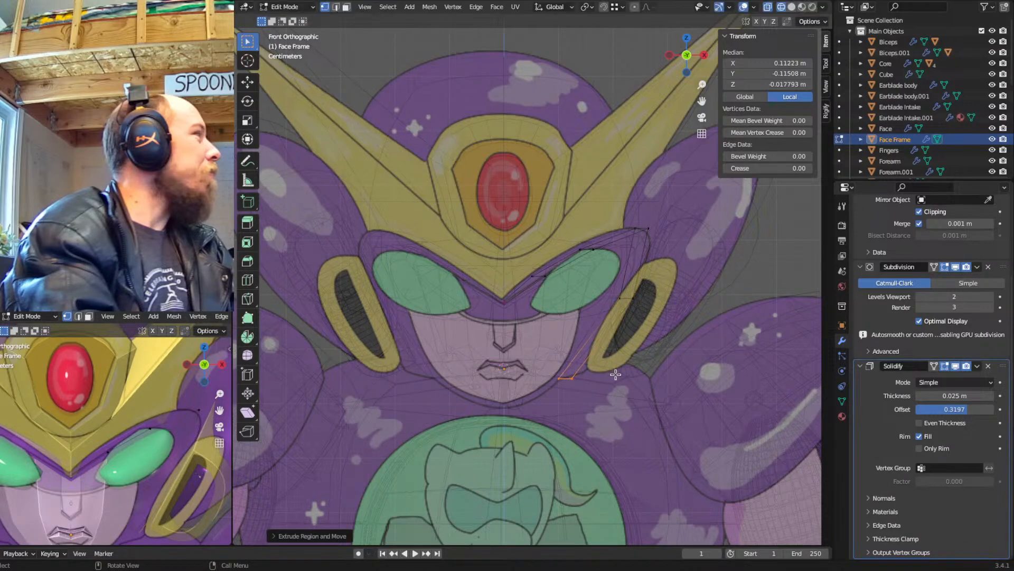
middle_click_drag(608, 379, 658, 369)
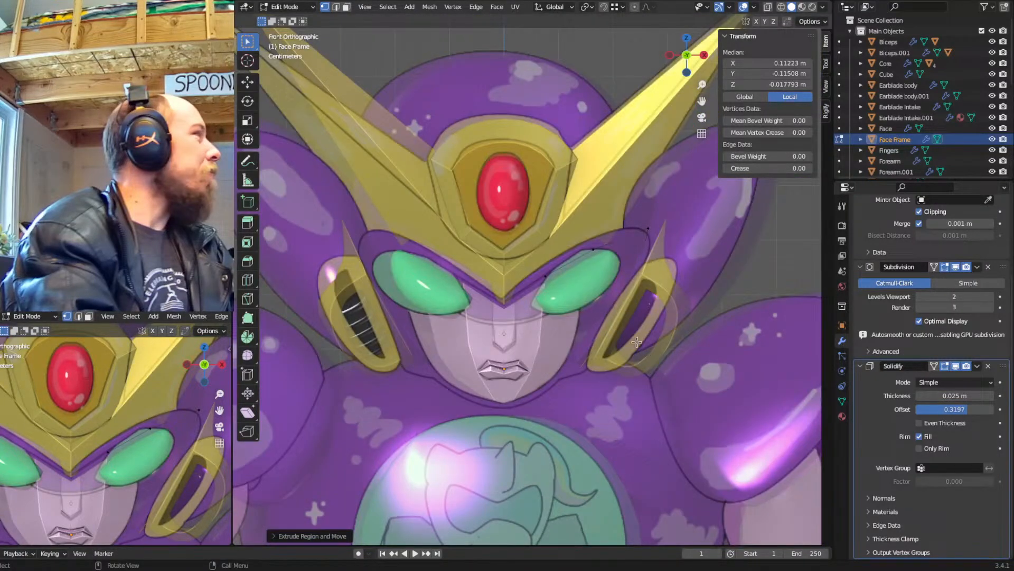
key("alt+z")
mouse_move(636, 343)
middle_mouse_down()
mouse_move(535, 373)
mouse_move(545, 333)
mouse_move(529, 279)
mouse_move(583, 322)
mouse_move(581, 307)
mouse_move(567, 333)
middle_mouse_up()
key("alt+h")
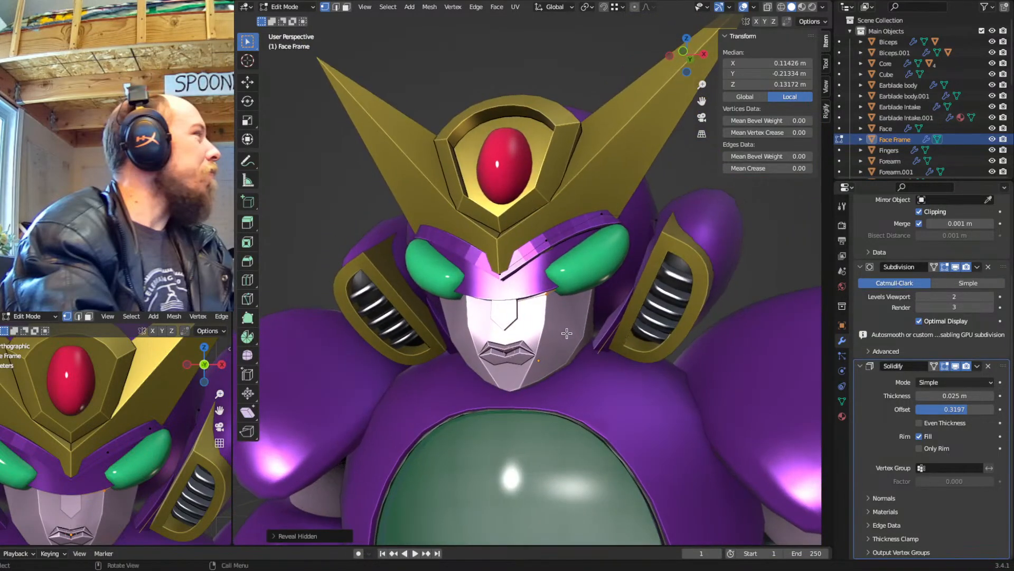
Move the brow strip's front centre vertex forward along Y by about 0.015 m and enable Even Thickness on the Solidify modifier
left_click(500, 266)
middle_click_drag(500, 265, 502, 299)
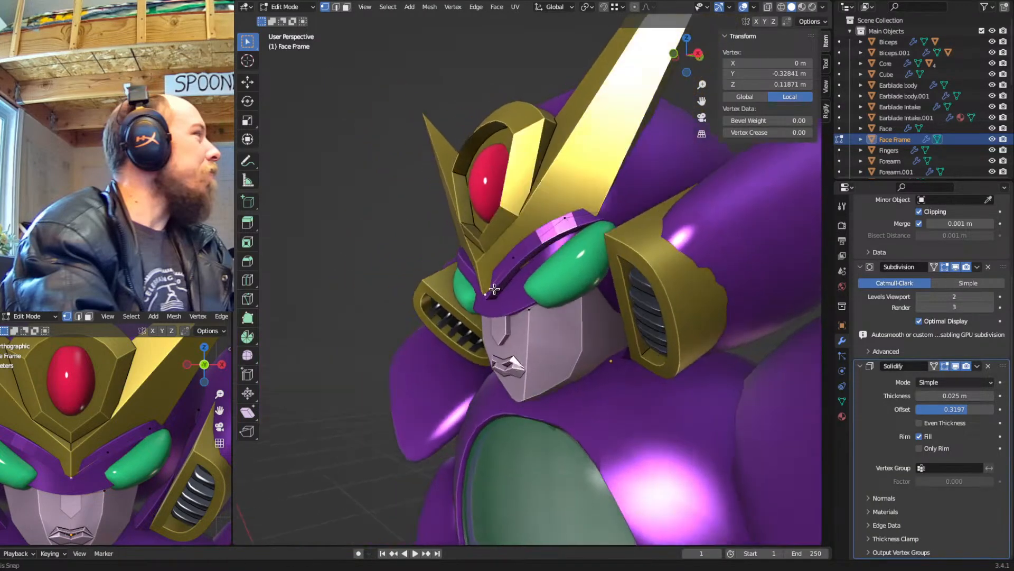
key("g")
key("y")
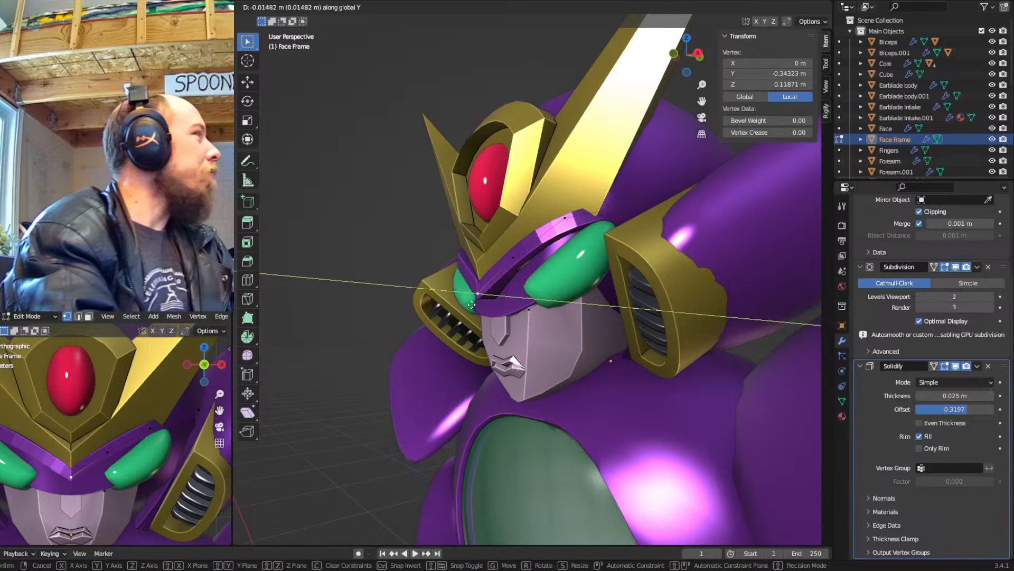
left_click(470, 304)
middle_click_drag(470, 304, 506, 307)
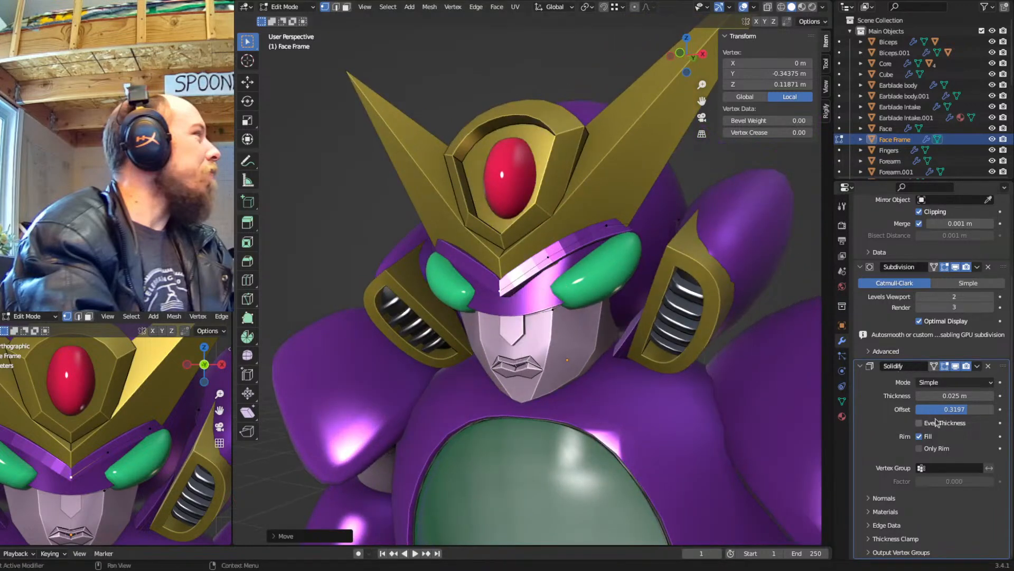
middle_click_drag(799, 358, 591, 317)
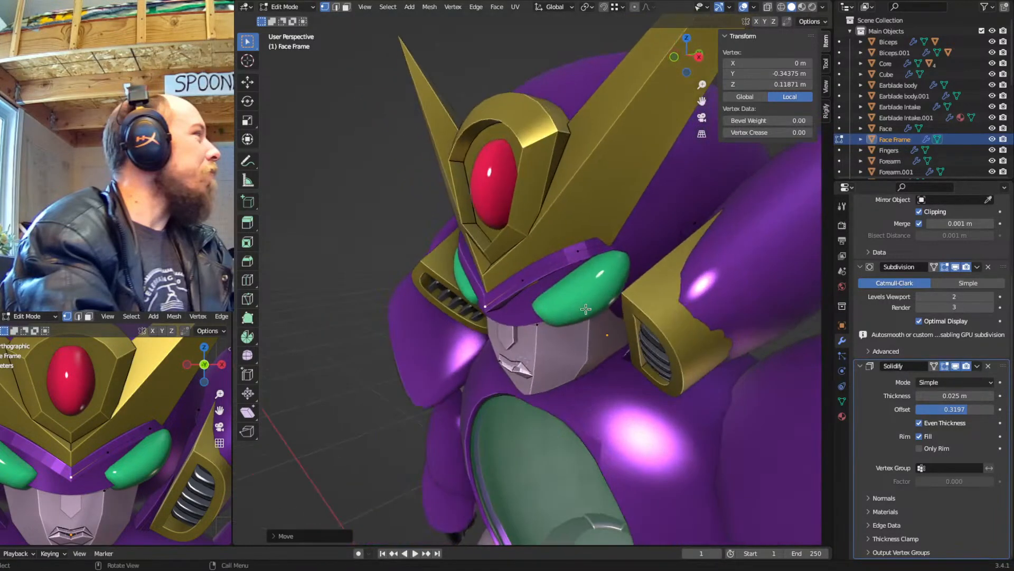
Move the brow strip's upper vertex above the outer part of the eye back along Y
left_click(624, 243)
key("shift+z")
mouse_move(650, 263)
middle_mouse_down()
mouse_move(649, 290)
mouse_move(623, 297)
middle_mouse_up()
key("shift+z")
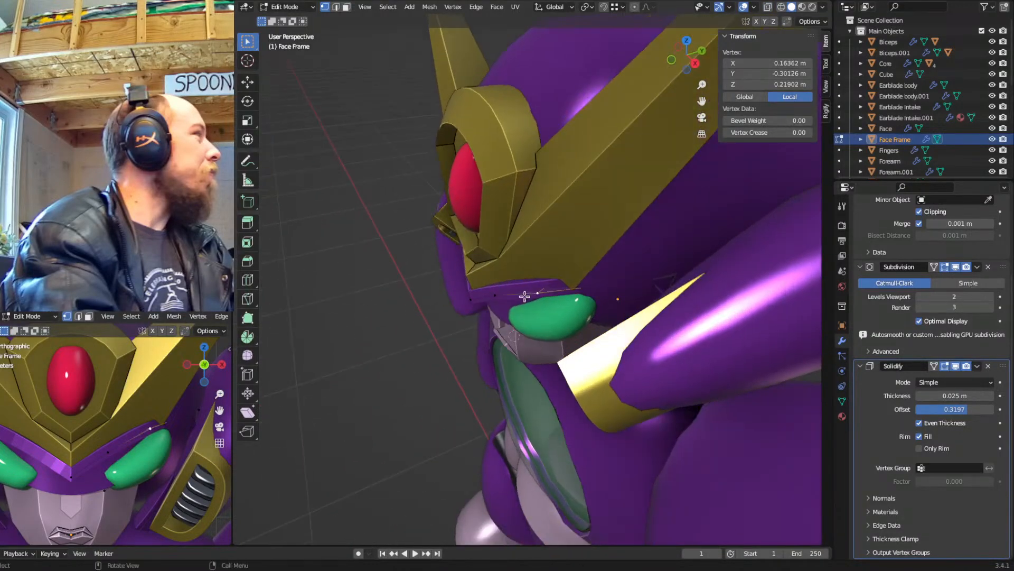
key("g")
key("y")
left_click(602, 310)
mouse_move(602, 310)
middle_mouse_down()
mouse_move(729, 294)
mouse_move(670, 307)
mouse_move(640, 359)
middle_mouse_up()
Move the front long edge of the cheek strip forward along Y by about 0.12 m
key("shift+z")
key("a")
left_click(655, 338)
left_click(605, 360, "shift")
key("shift+z")
key("g")
key("y")
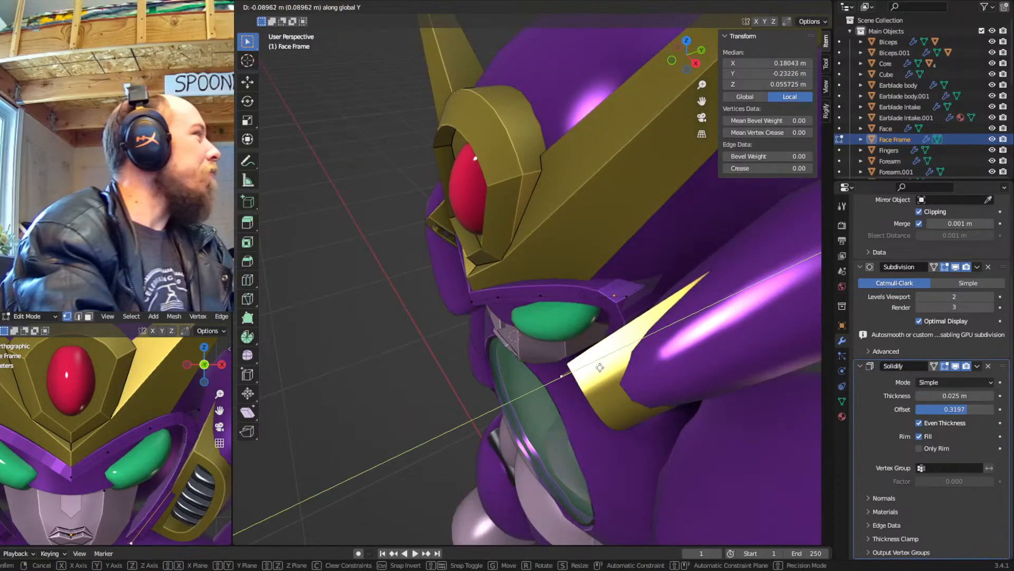
left_click(589, 369)
In the front view, shift the cheek strip's front edge about 0.027 m inward and slightly down toward the face
middle_click_drag(589, 369, 616, 332)
key("KP_1")
key("shift+z")
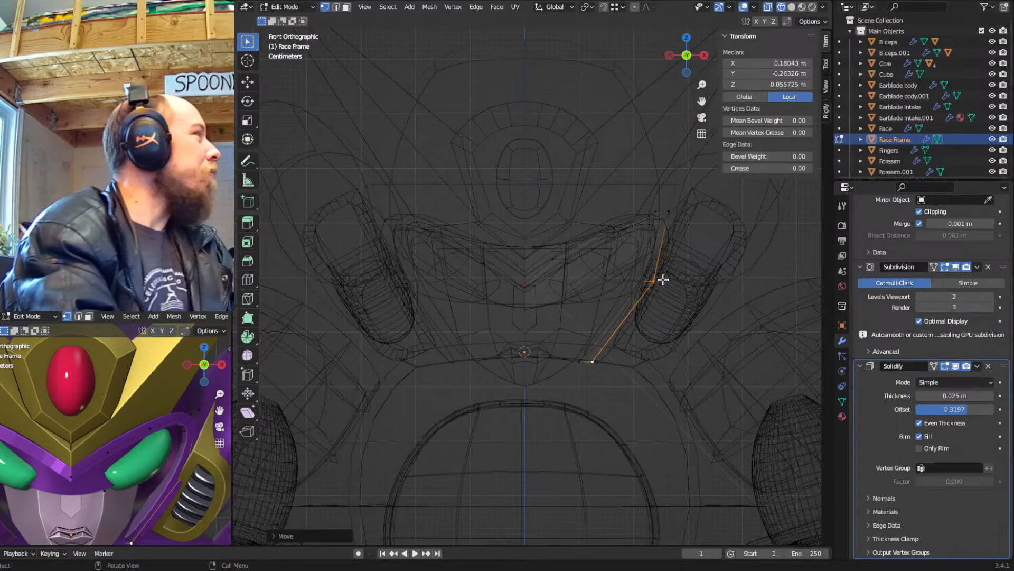
key("shift+z")
key("g")
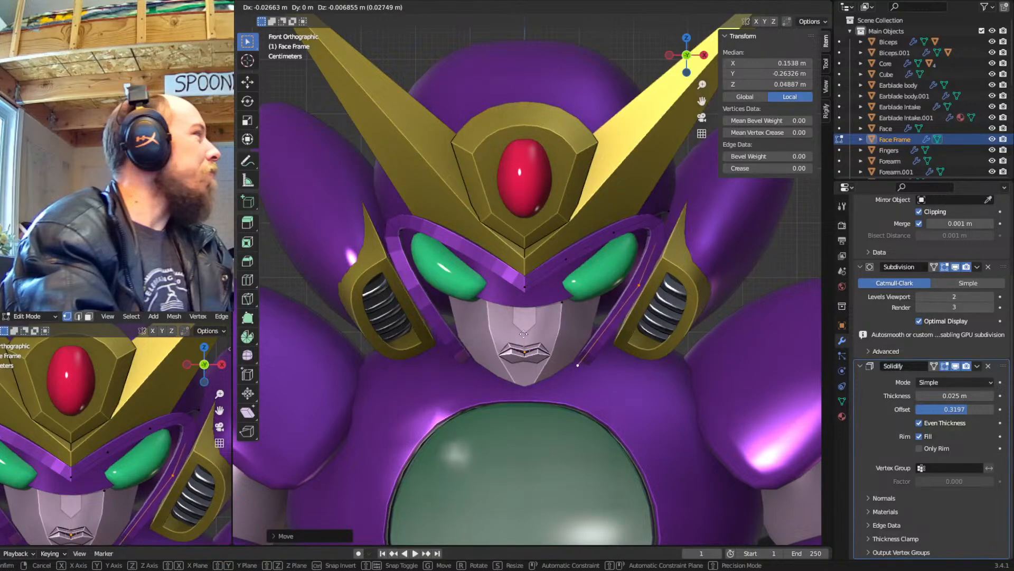
left_click(518, 334)
Extrude the cheek strip's jaw end edge to the centre line under the chin and lower the new edge slightly along Z
left_click(584, 375)
middle_click_drag(584, 375, 586, 371)
key("shift+z")
left_click_drag(588, 330, 555, 381)
key("KP_1")
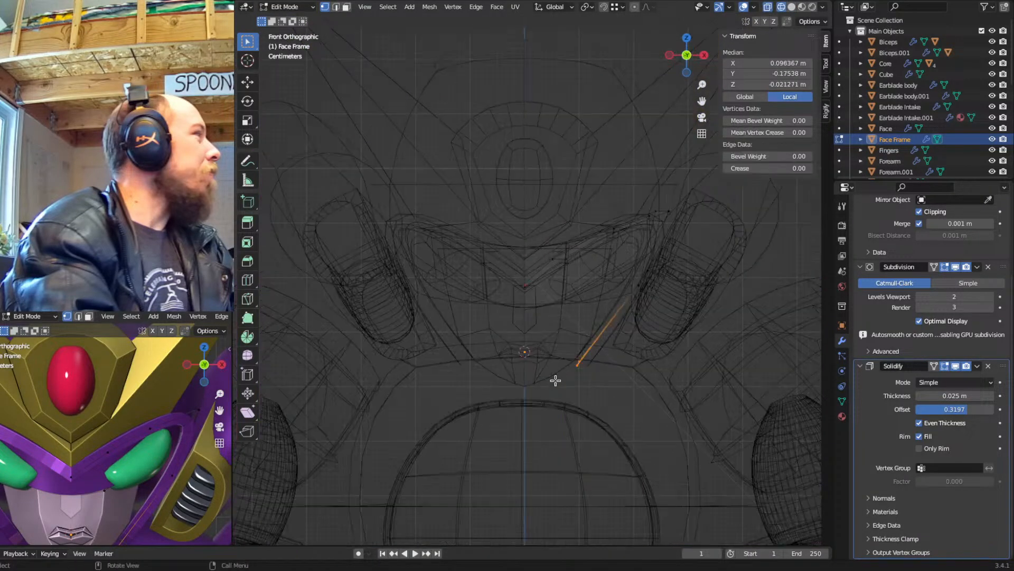
key("g")
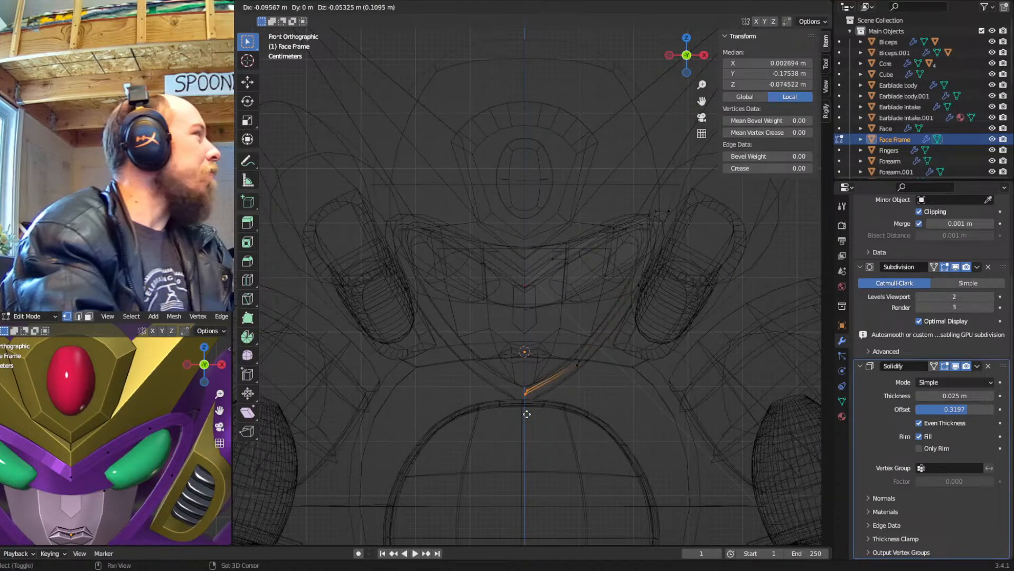
left_click(465, 446)
key("shift+z")
key("e")
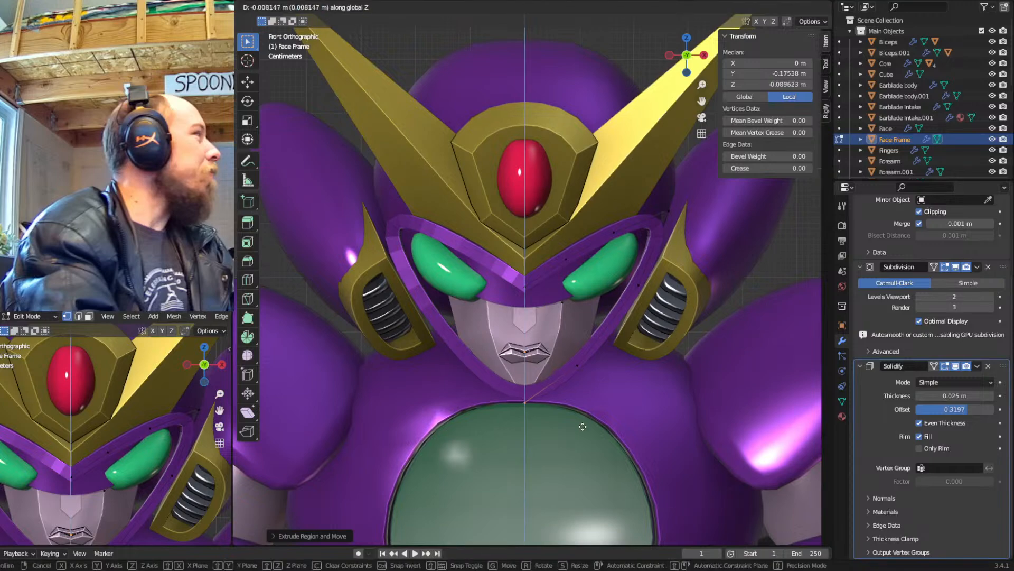
left_click(575, 426)
Move the chin strip's front centre vertex back along Y about 0.045 m, and move the neighbouring front jaw vertex back too
middle_click_drag(575, 425, 556, 405)
key("g")
key("y")
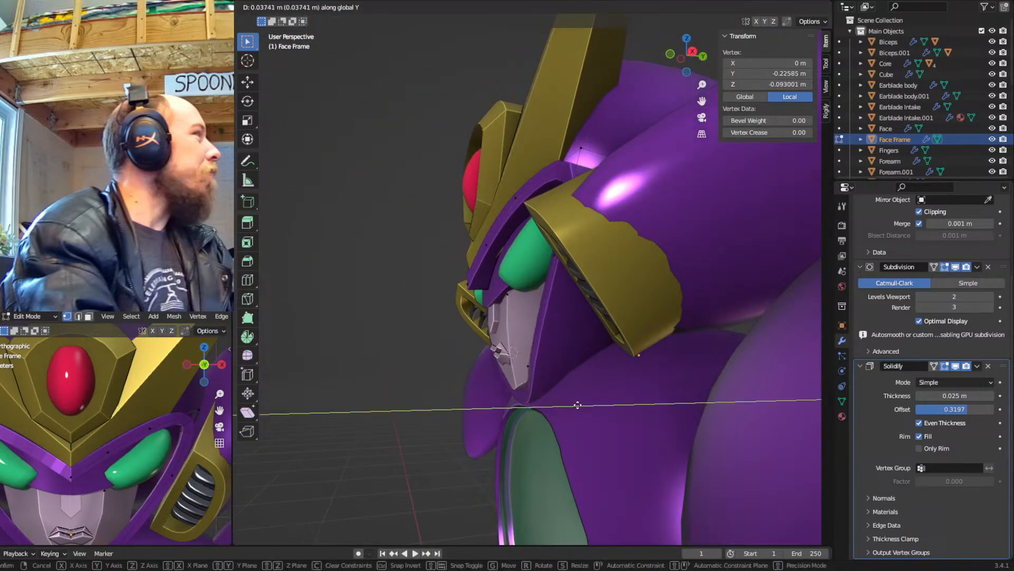
left_click(581, 408)
key("g")
key("y")
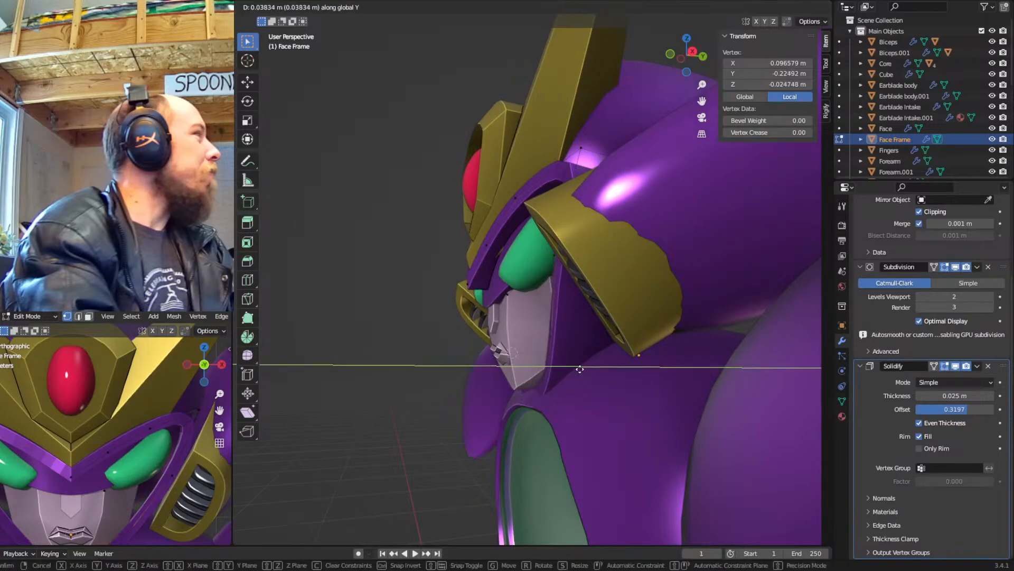
left_click(564, 373)
Move the front chin centre vertex forward along Y about 0.03 m and raise it along Z about 0.02 m
key("shift+z")
left_click(532, 401)
key("shift+z")
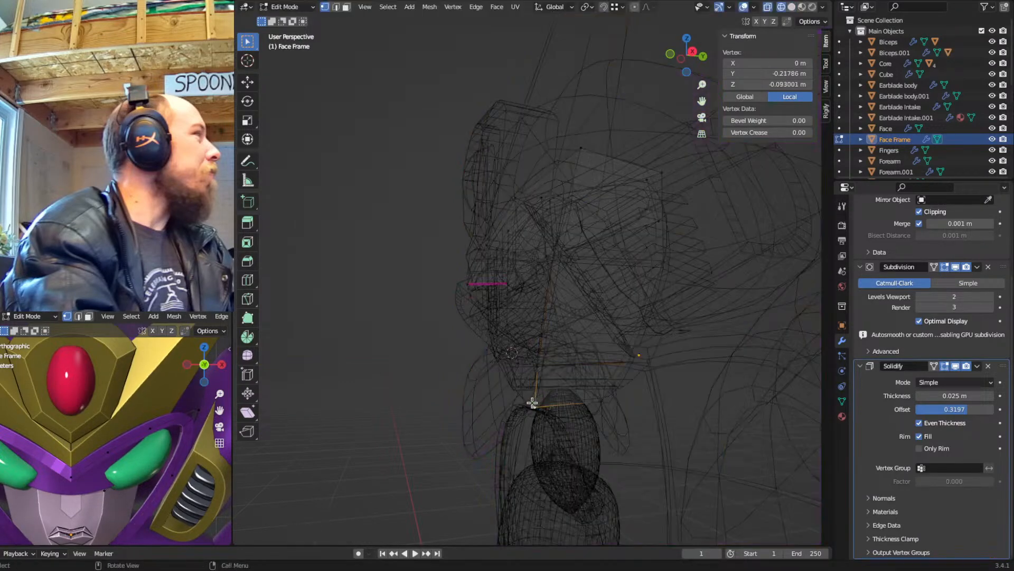
key("g")
key("y")
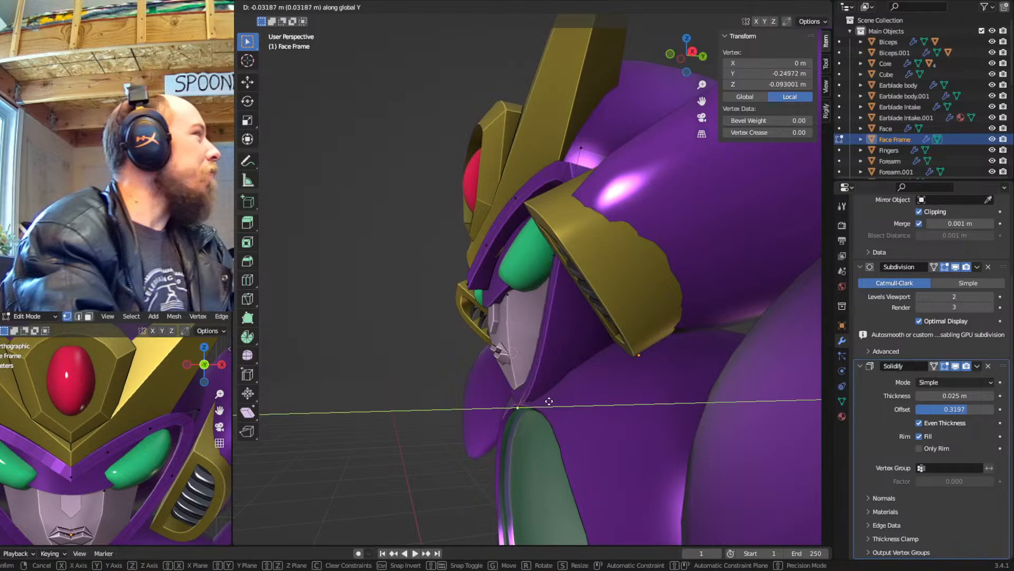
left_click(550, 401)
key("g")
key("z")
left_click(551, 388)
Fine-tune the front chin centre vertex along Y and shift the front jaw vertex along Y to about -0.221 m
key("g")
key("y")
key("shift+z")
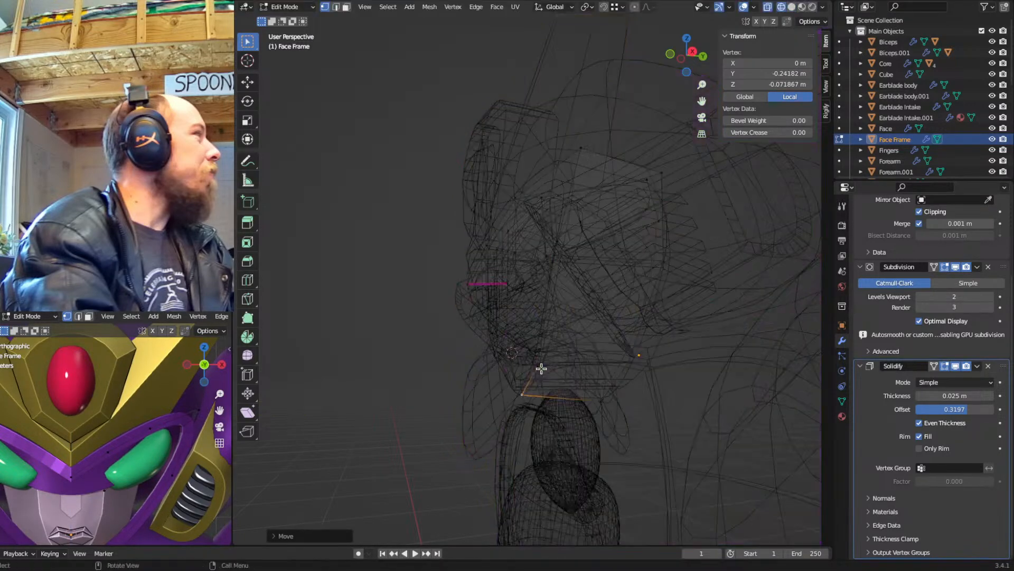
key("g")
key("y")
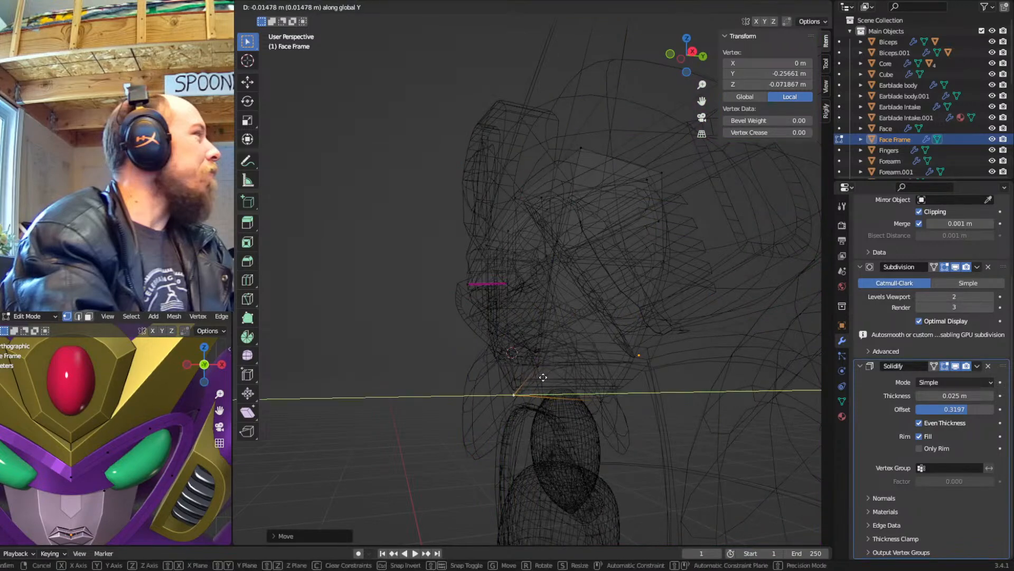
left_click(541, 376)
left_click(546, 372)
key("g")
key("y")
left_click(561, 370)
key("shift+z")
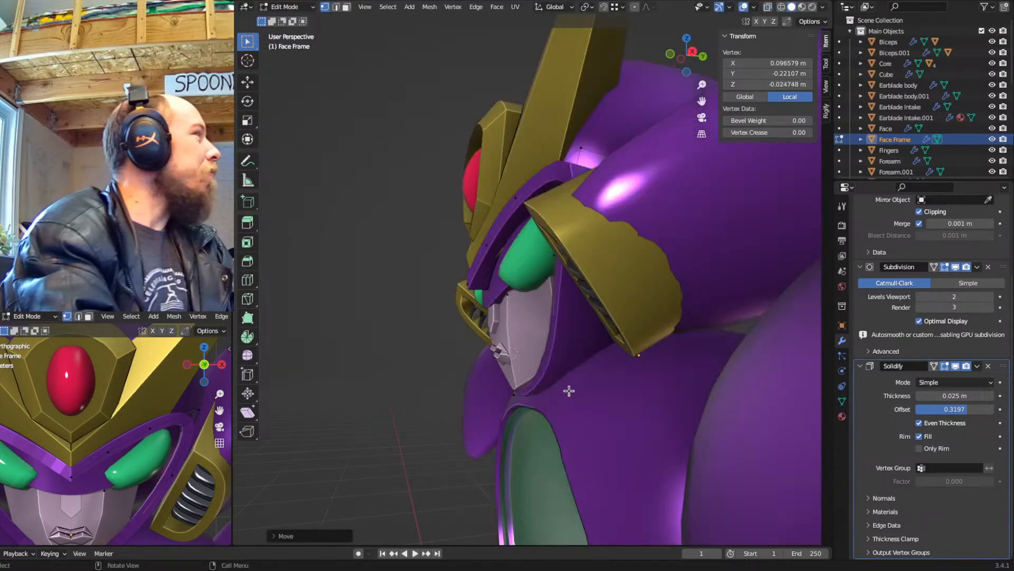
Show the reference drawing in the front view and compare the Face Frame's cheek and jaw outline against it in see-through wireframe
middle_click_drag(577, 348, 625, 363)
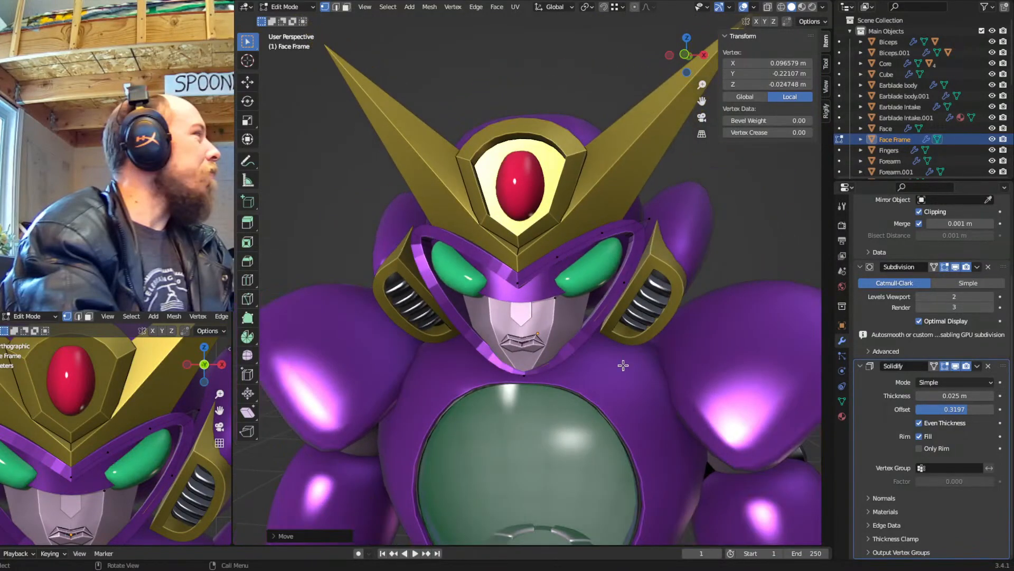
key("KP_1")
key("Tab")
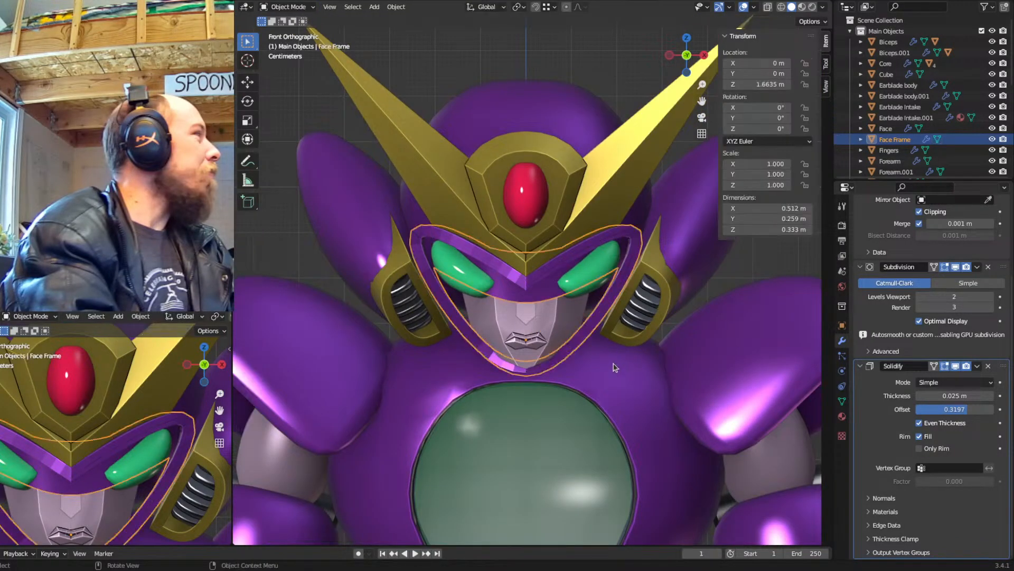
key("shift+2")
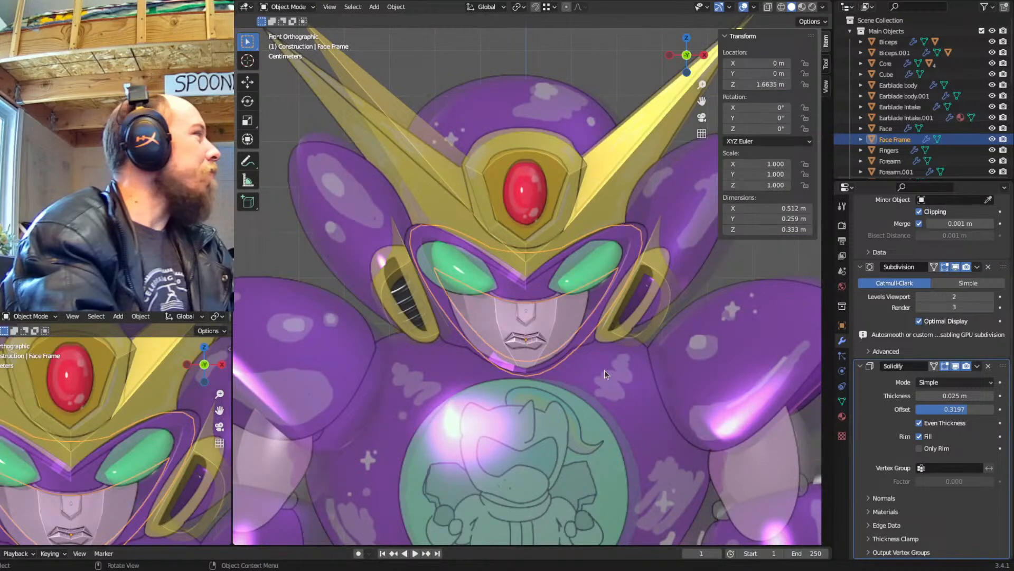
scroll(604, 369, "up", 1)
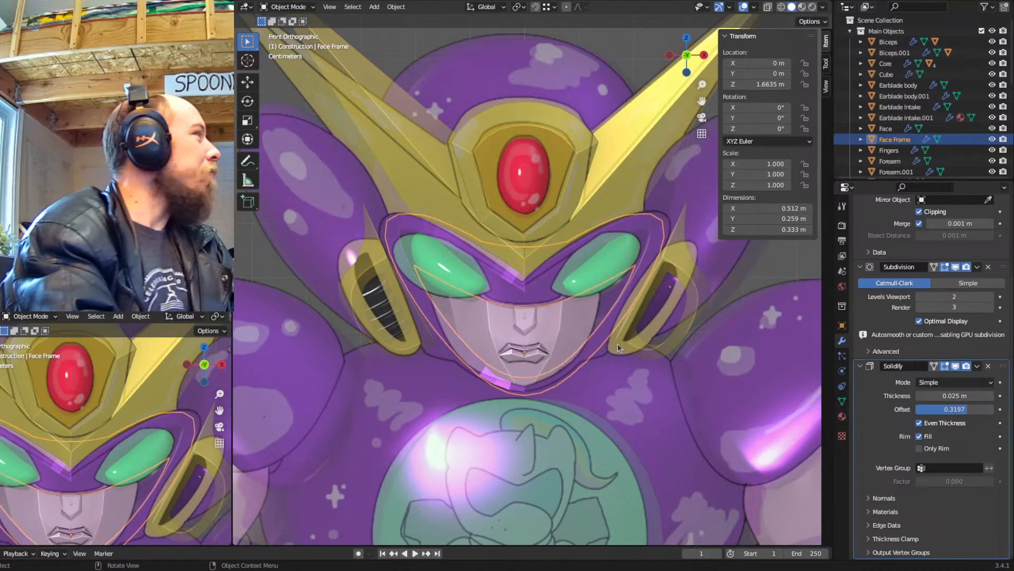
key("Tab")
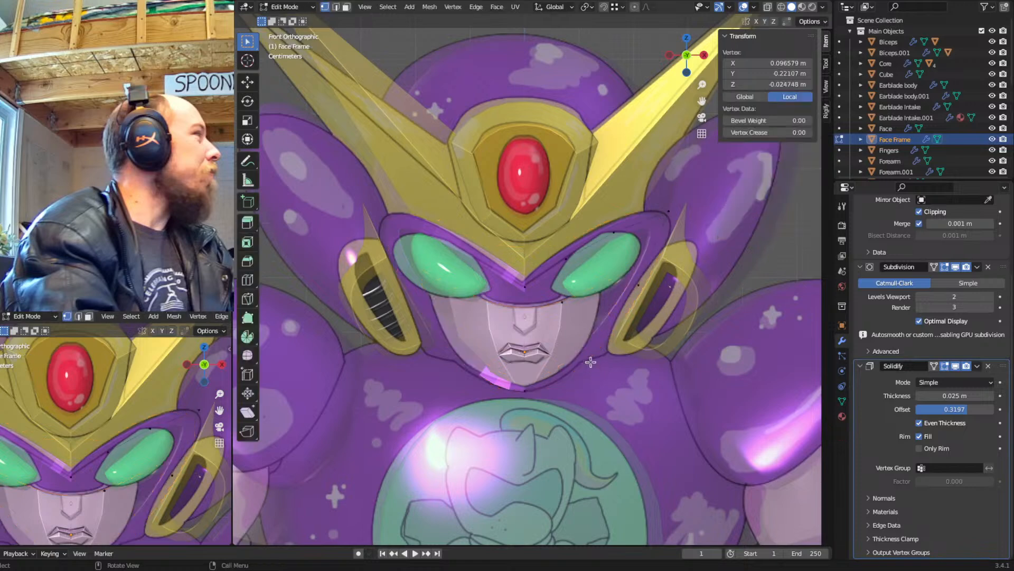
key("alt+z")
key("alt+z")
scroll(603, 337, "up", 1)
scroll(602, 334, "up", 1)
key("alt+z")
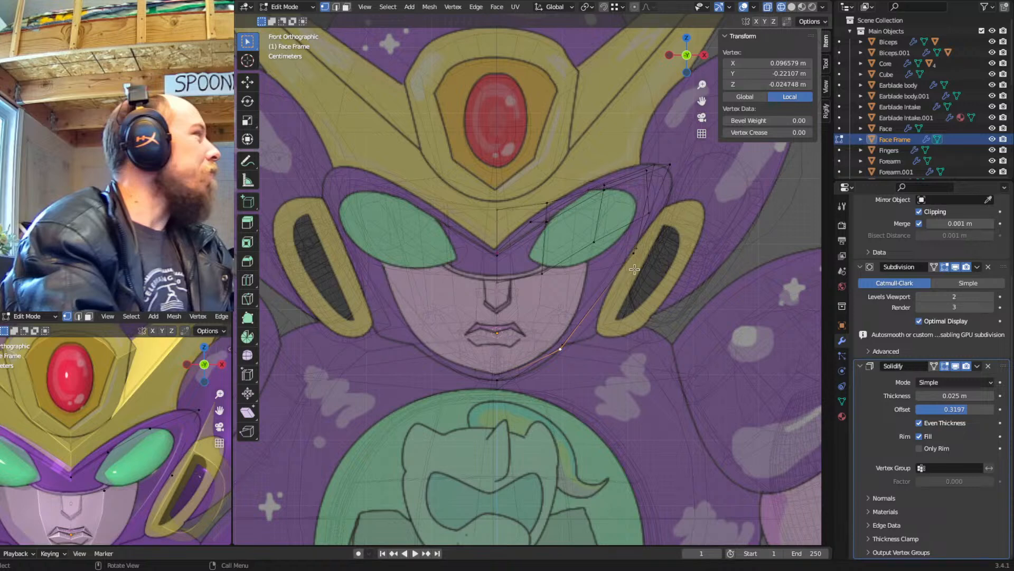
Split the chin and jaw section from the cheek strip and move its upper end in to the drawn edge of the face
key("ctrl+KP_Add")
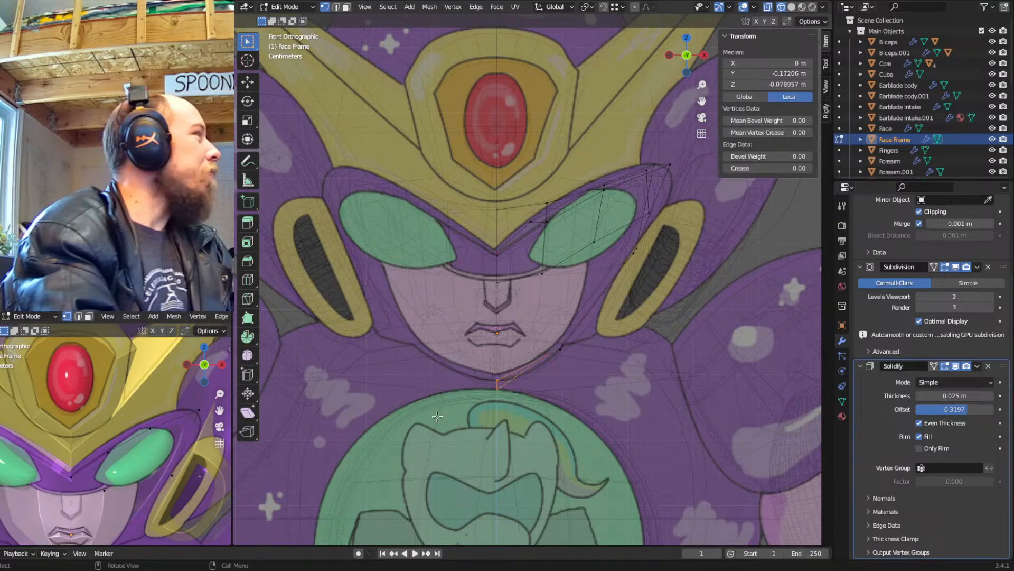
key("ctrl+z")
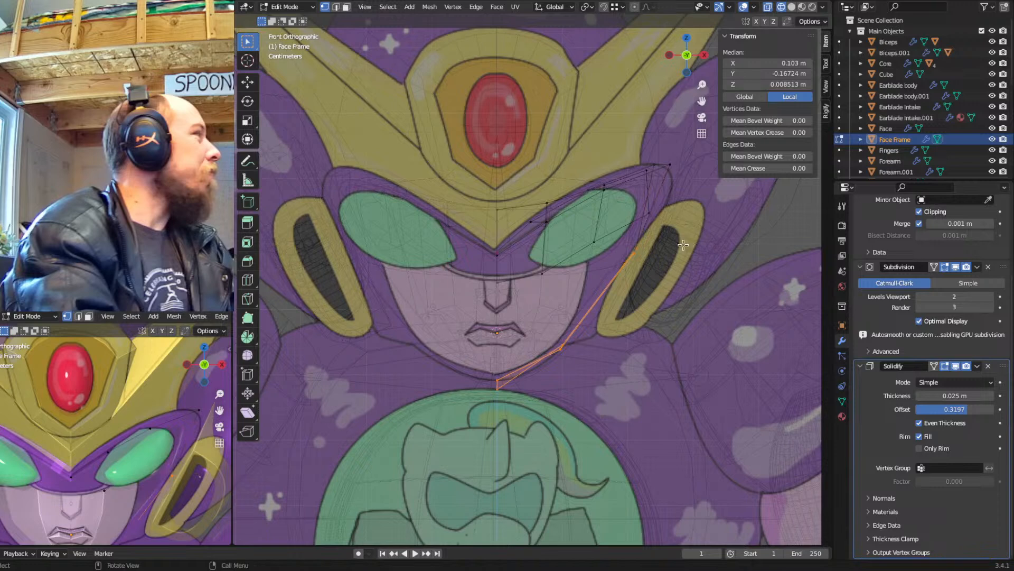
key("g")
left_click(629, 303)
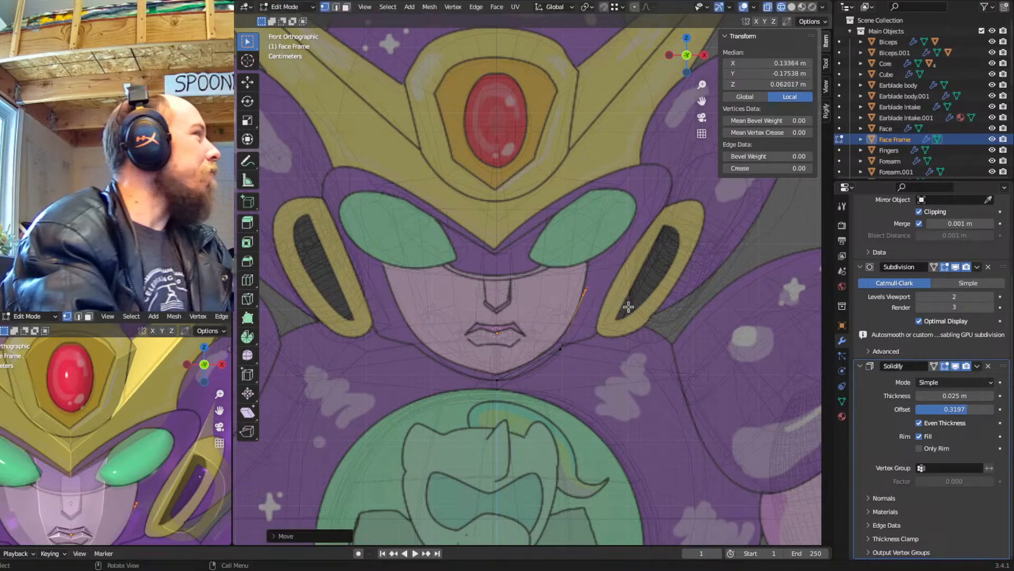
Reveal the hidden Face Frame geometry and extrude the cheek strip's lower end edge down to the drawn corner beside the jaw
key("shift+z")
key("alt+z")
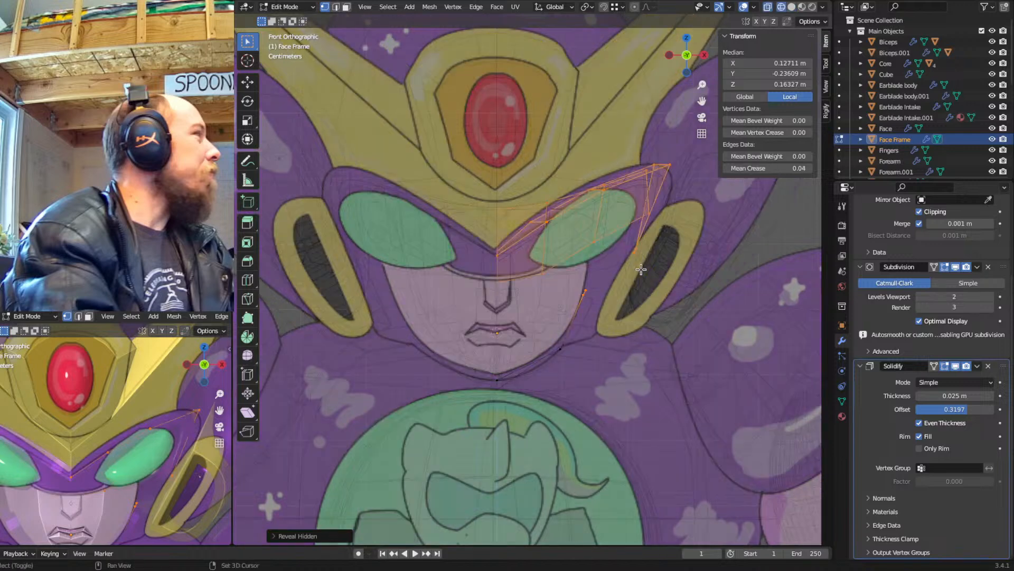
left_click(655, 227, "alt")
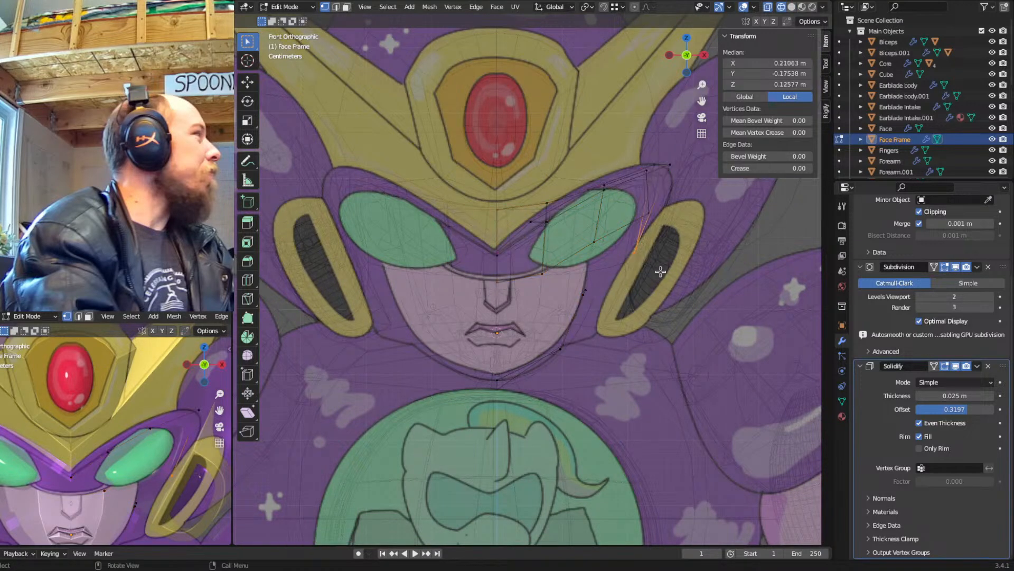
key("g")
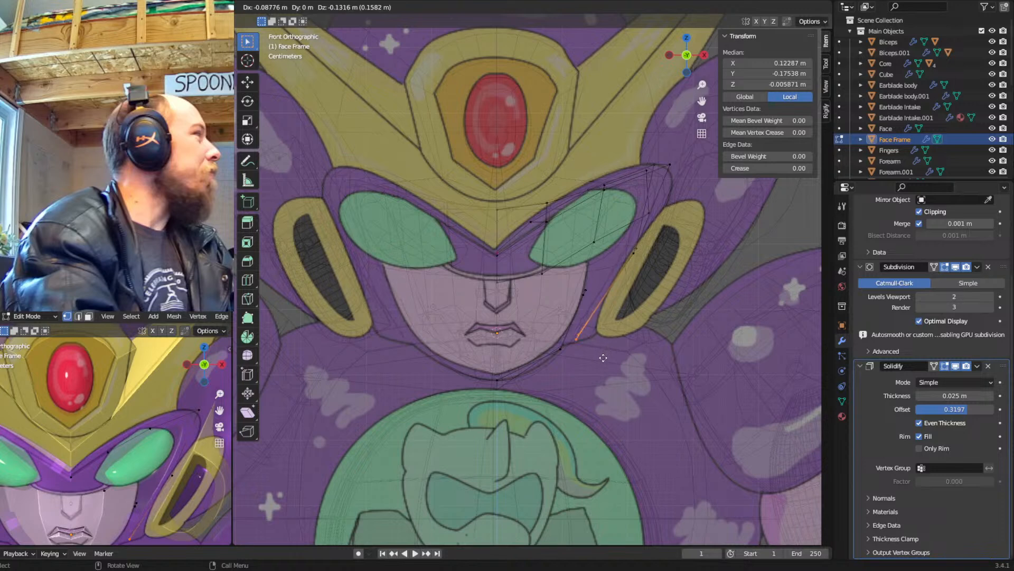
left_click(606, 350)
key("shift+z")
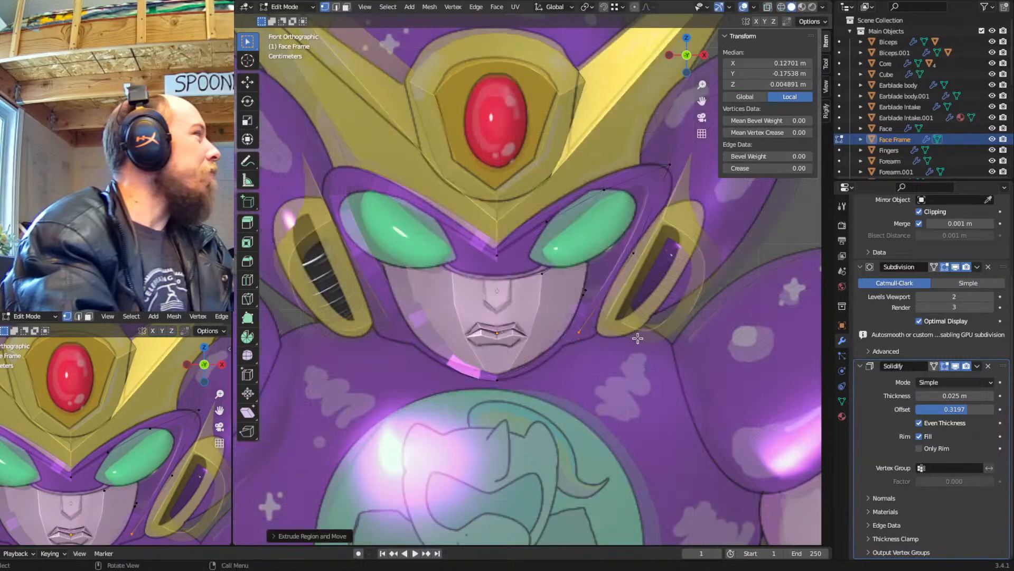
key("g")
left_click(637, 348)
Nudge the jaw section's upper end about 0.006 m inward to the drawn face edge and hide the reference drawing
key("b")
left_click_drag(576, 285, 590, 302)
key("g")
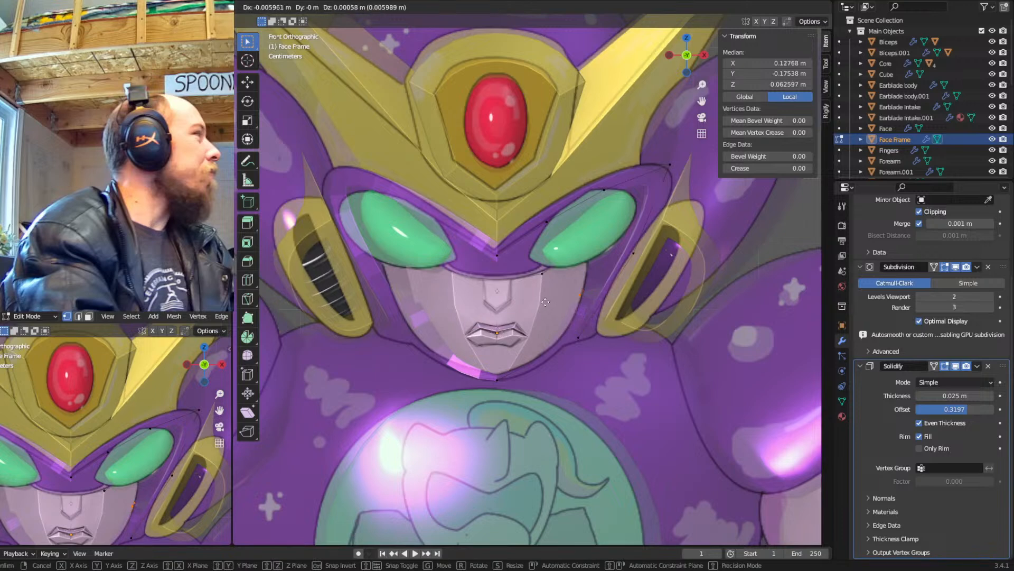
left_click(546, 302)
key("shift+z")
key("shift+z")
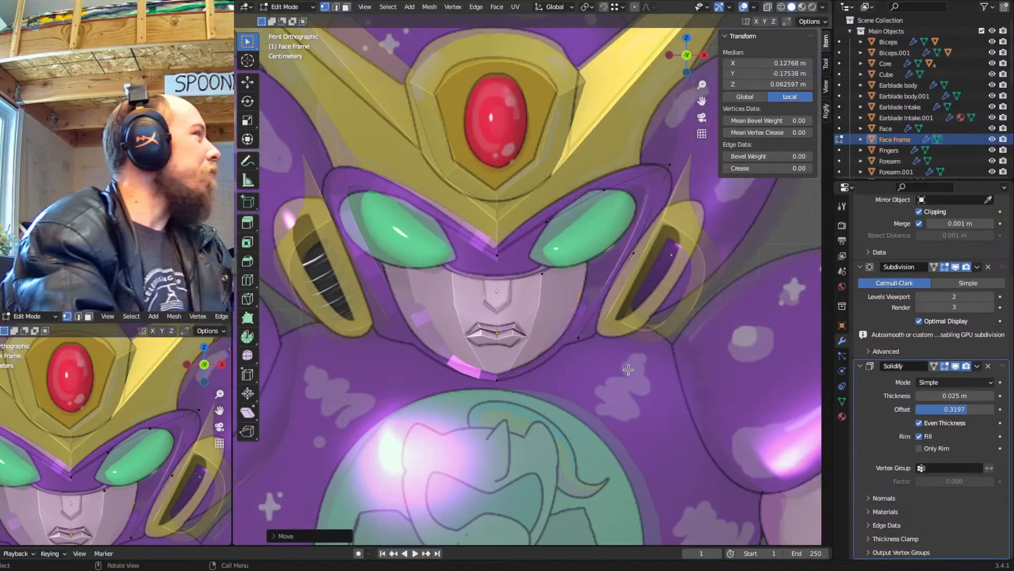
key("Tab")
key("shift+2")
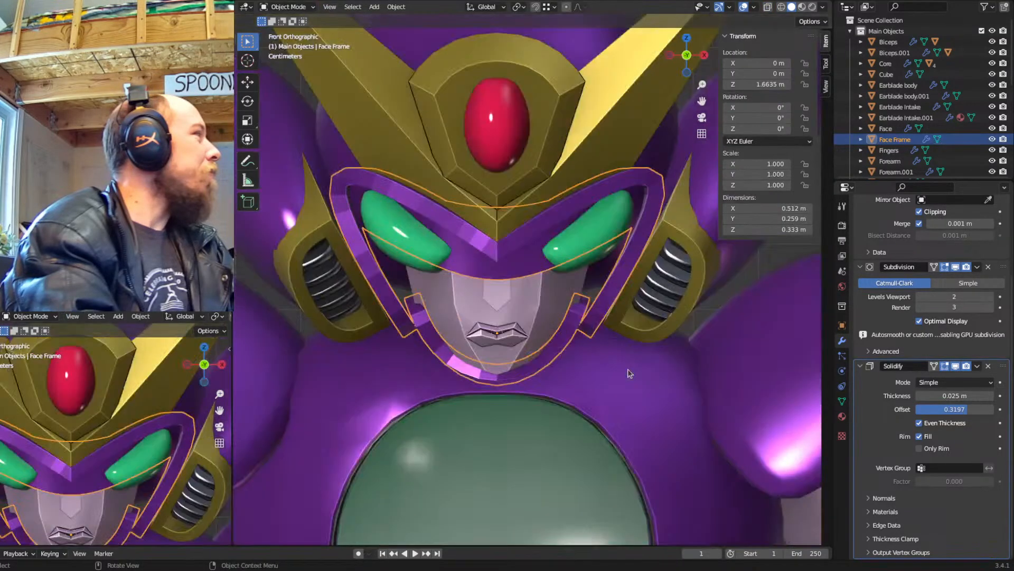
Push the upper end vertex of the Face Frame's jaw section back along Y by about 0.09 m
key("Tab")
middle_click_drag(628, 370, 602, 295)
left_click(550, 259)
key("g")
key("y")
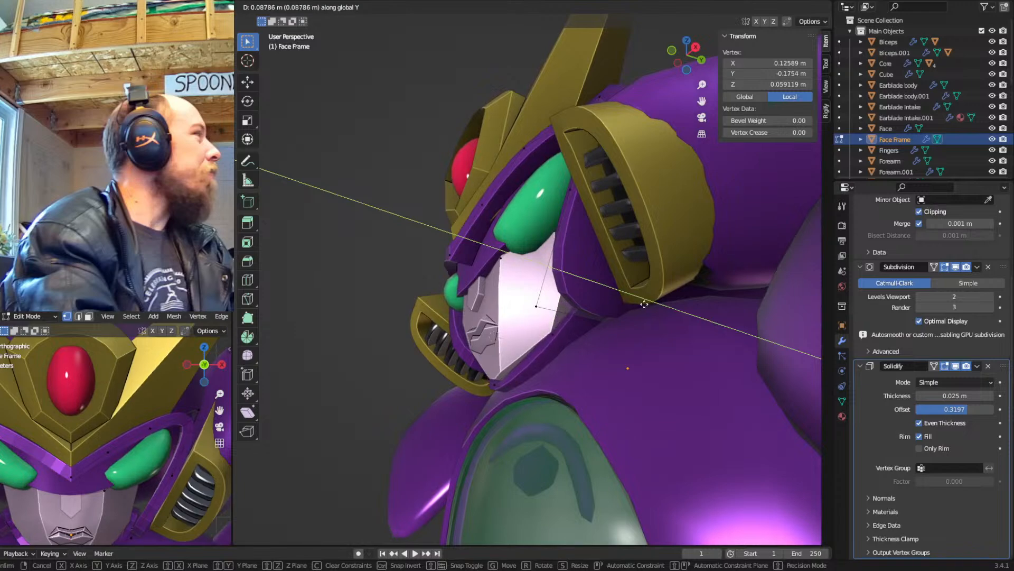
left_click(657, 307)
Pull the jaw section's lower side vertex about 0.02 m forward along Y and adjust a nearby frame vertex along Y
middle_click_drag(629, 308, 537, 338)
scroll(675, 338, "down", 2)
left_click(564, 336)
key("g")
key("y")
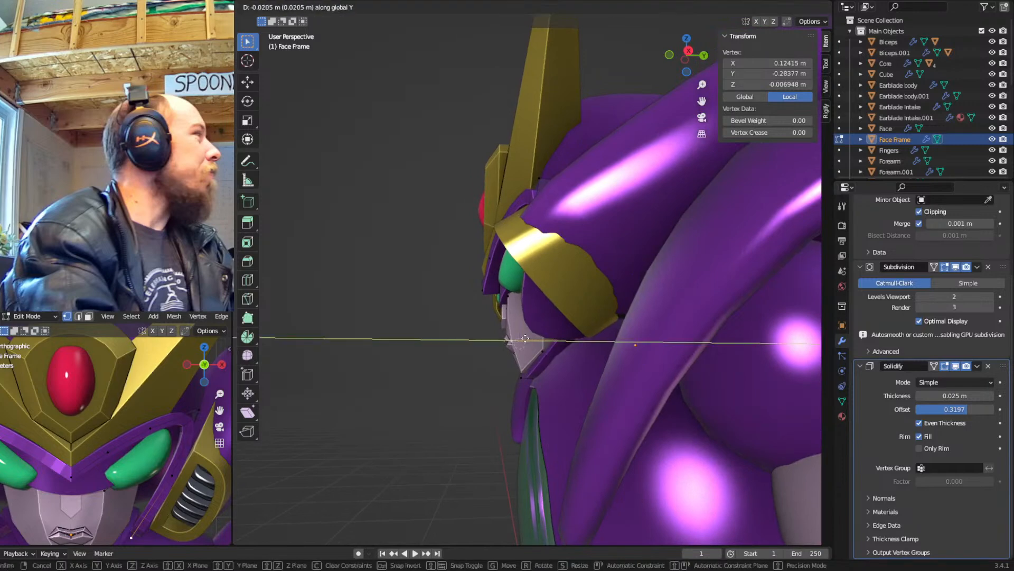
left_click(527, 338)
middle_click_drag(548, 303, 615, 330)
left_click(586, 300)
key("g")
key("y")
left_click(604, 329)
Bring the Face Frame's upper outer corner vertex forward along Y by about 0.05 m in total
left_click(603, 225)
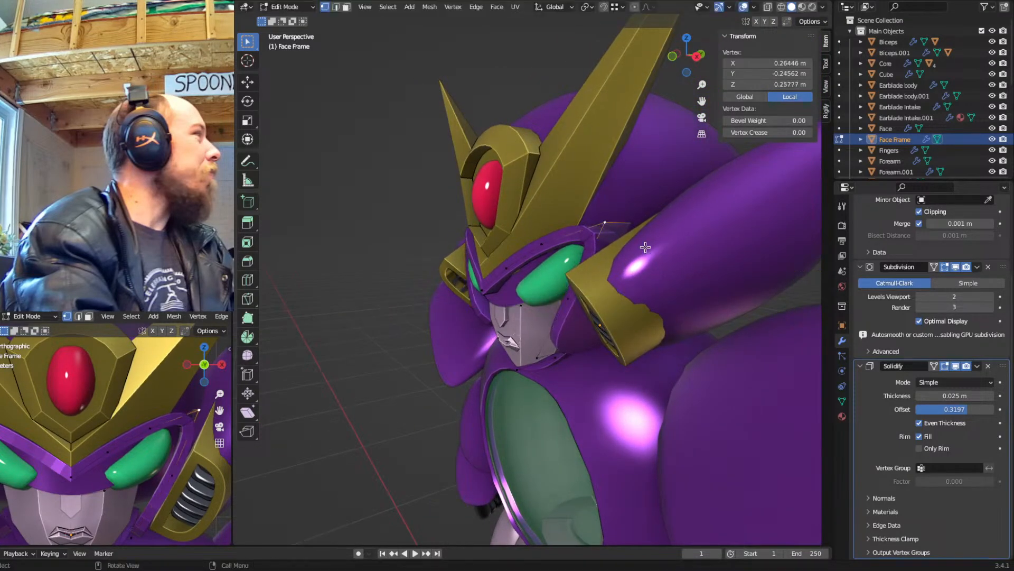
key("g")
key("y")
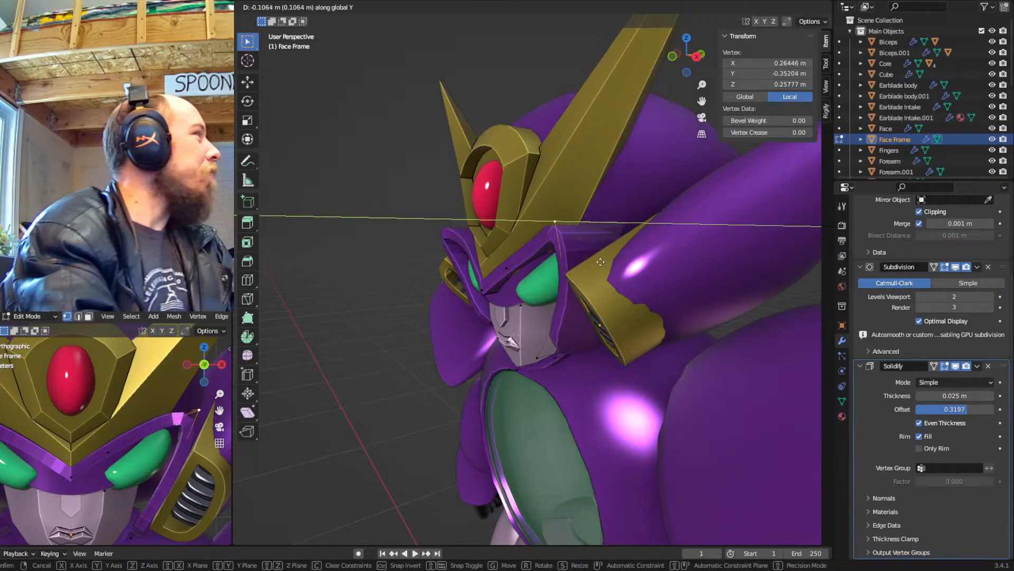
left_click(607, 261)
middle_click_drag(608, 261, 596, 333)
key("g")
key("y")
left_click(603, 332)
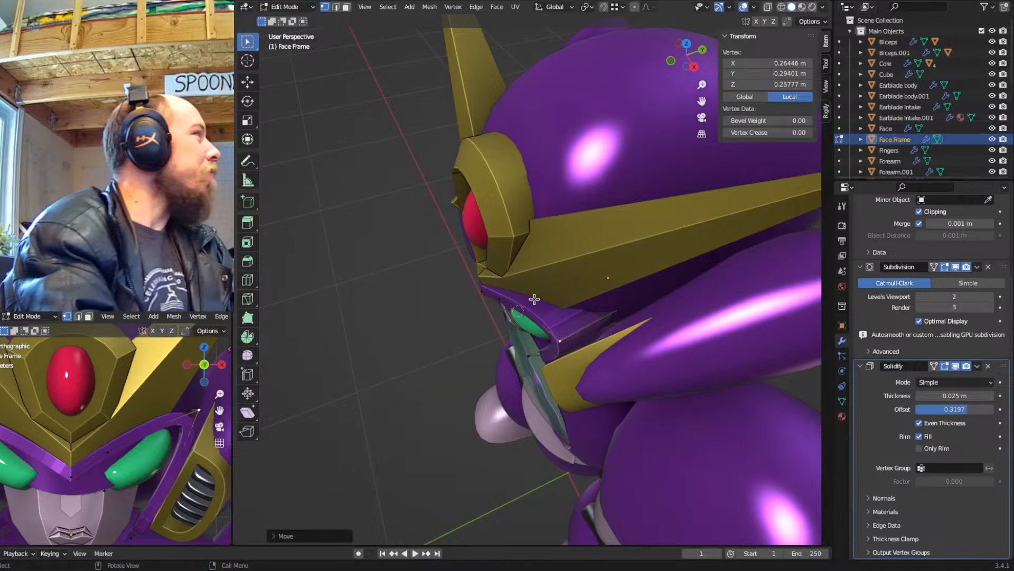
Move the inner vertex on the brow's upper edge about 0.014 m forward along Y
left_click(505, 300)
left_click(485, 293, "shift")
key("t")
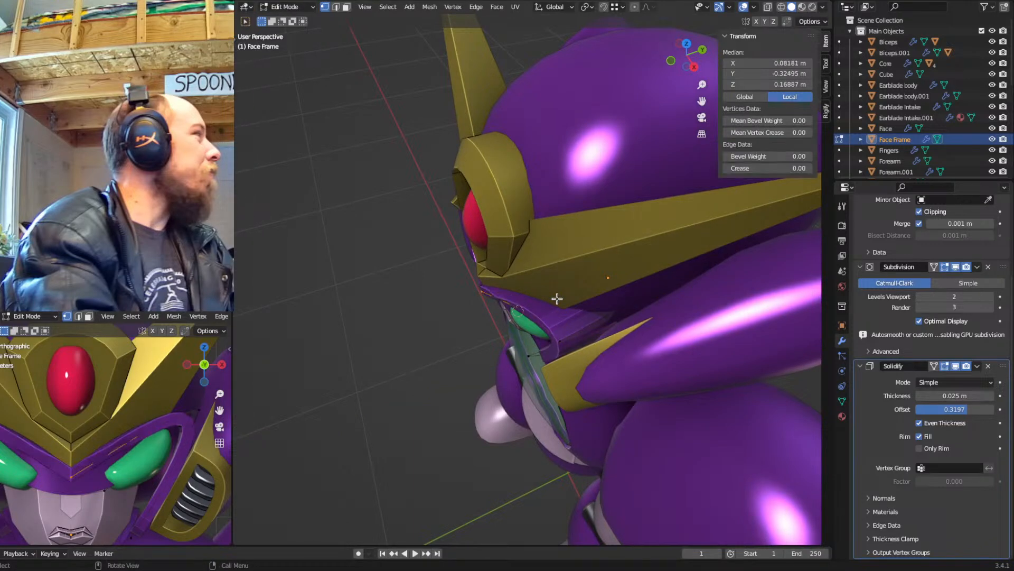
key("ctrl+z")
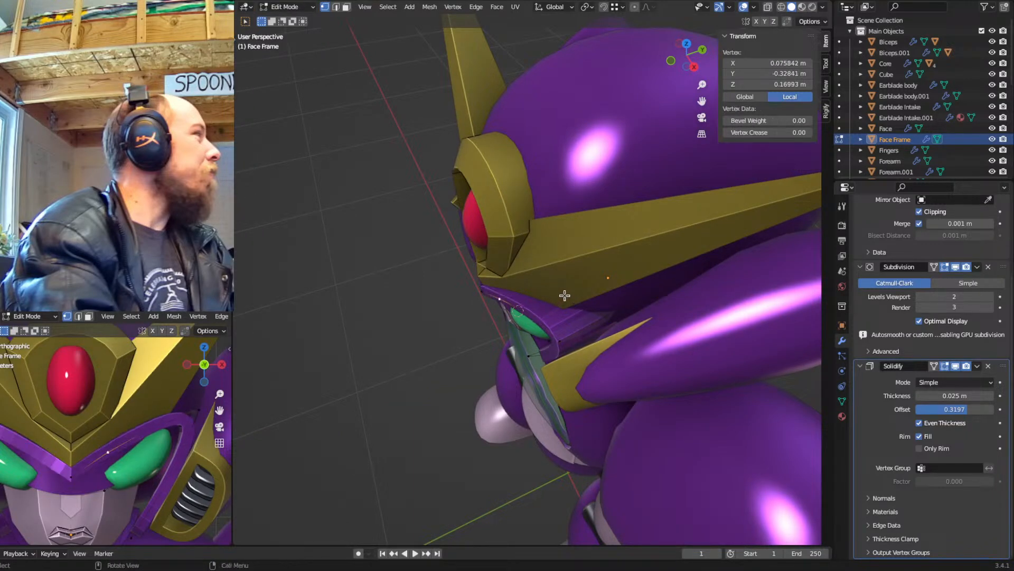
key("g")
key("y")
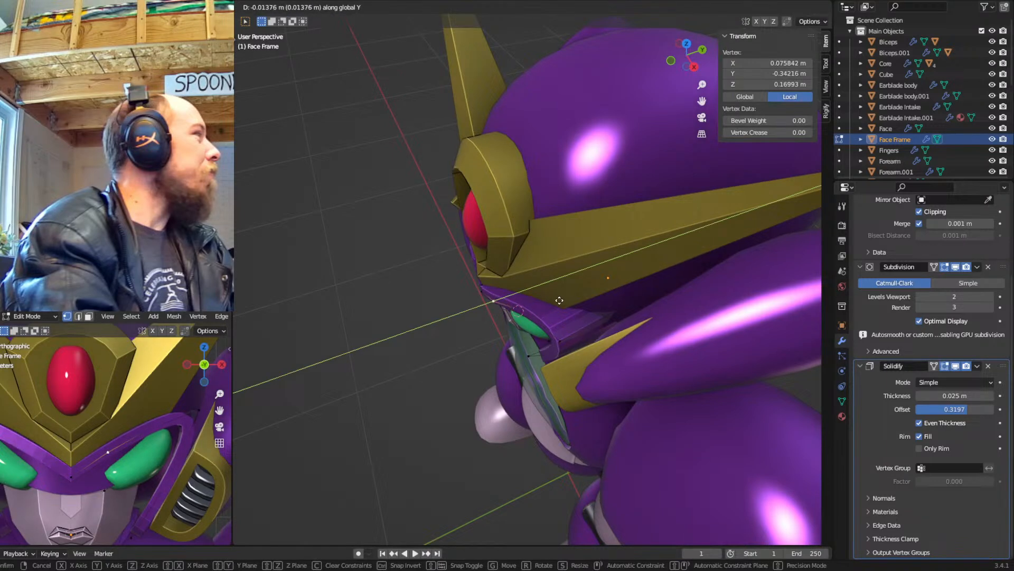
left_click(558, 301)
Move the outer vertex on the brow's upper edge about 0.026 m forward along Y
key("shift+z")
left_click(530, 311)
key("shift+z")
key("g")
key("y")
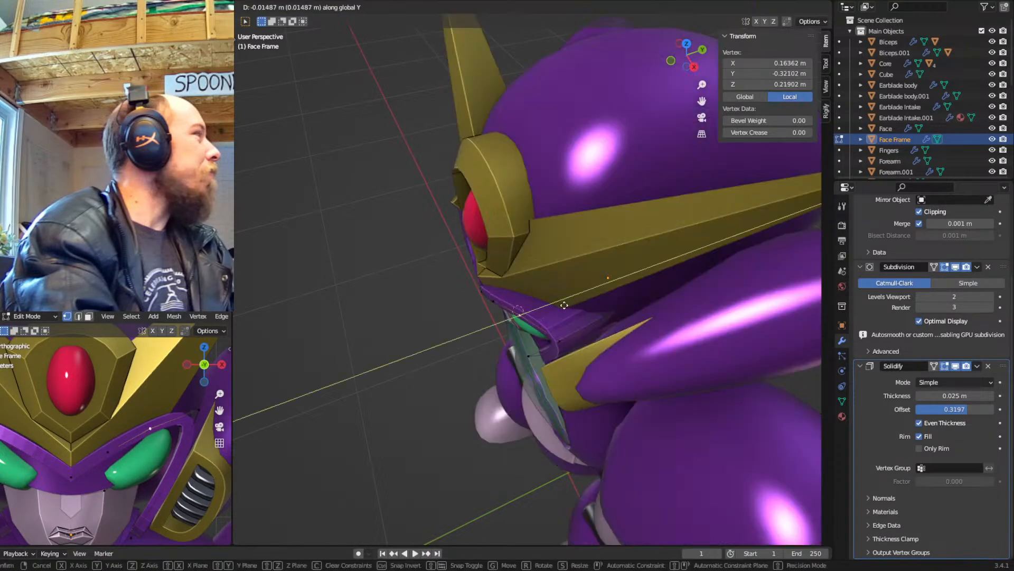
left_click(563, 306)
Shift both brow edge vertices together about 0.006 m outward and down in the front view
middle_click_drag(563, 306, 616, 233)
key("KP_1")
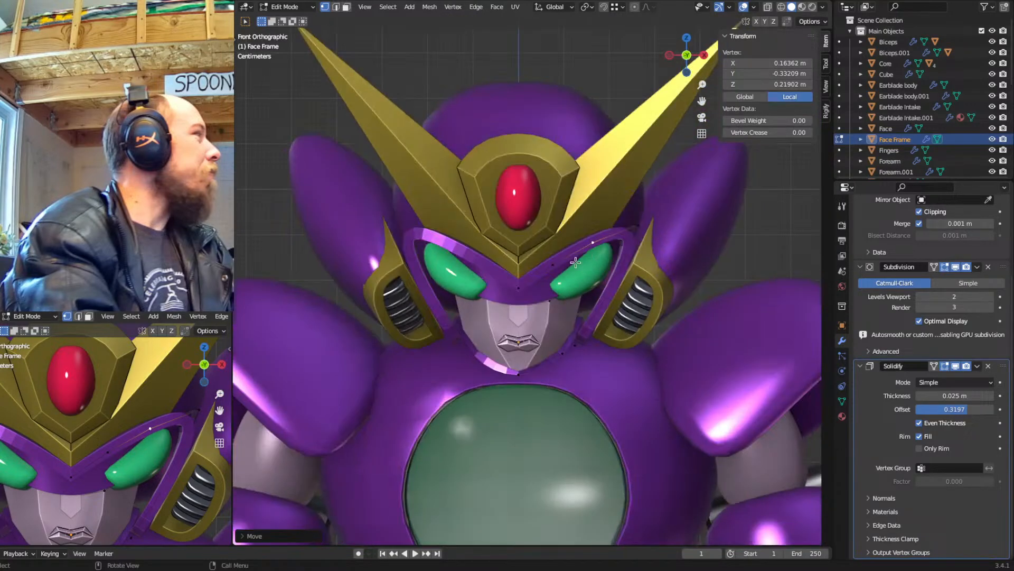
left_click(554, 266, "shift")
key("g")
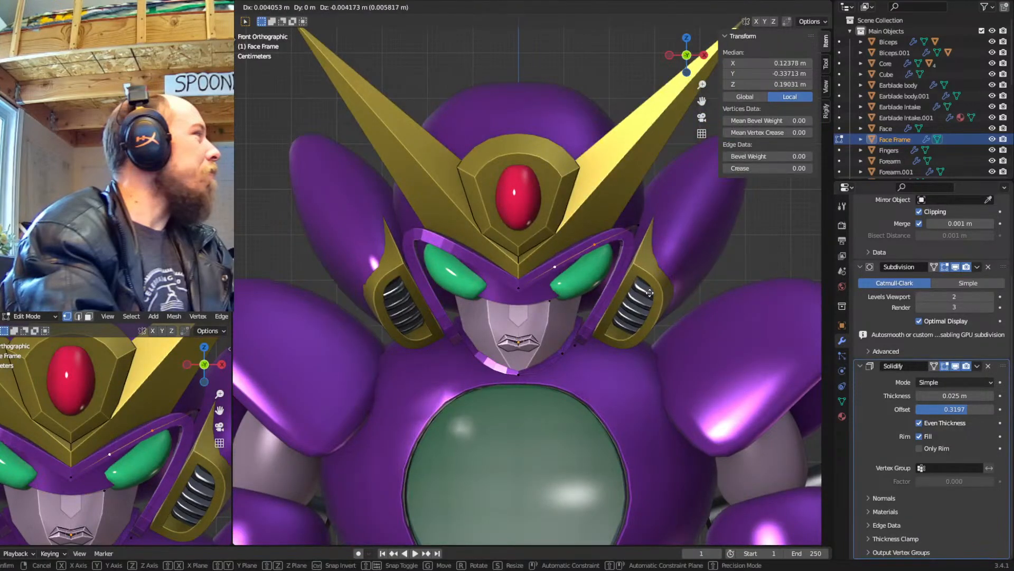
left_click(649, 293)
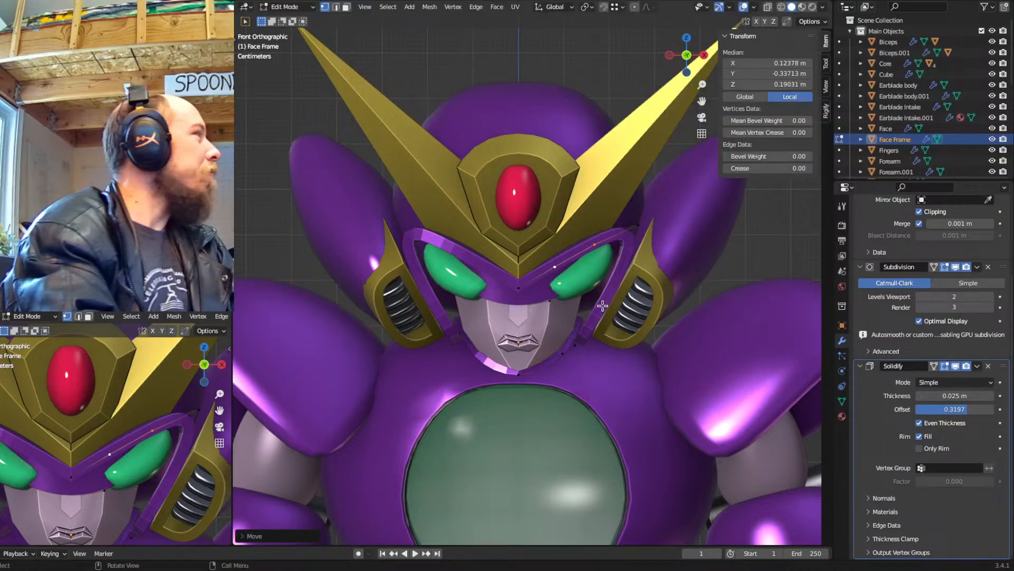
Compare the finished Face Frame with the front reference drawing, then hide the drawing and deselect everything
scroll(611, 304, "down", 2)
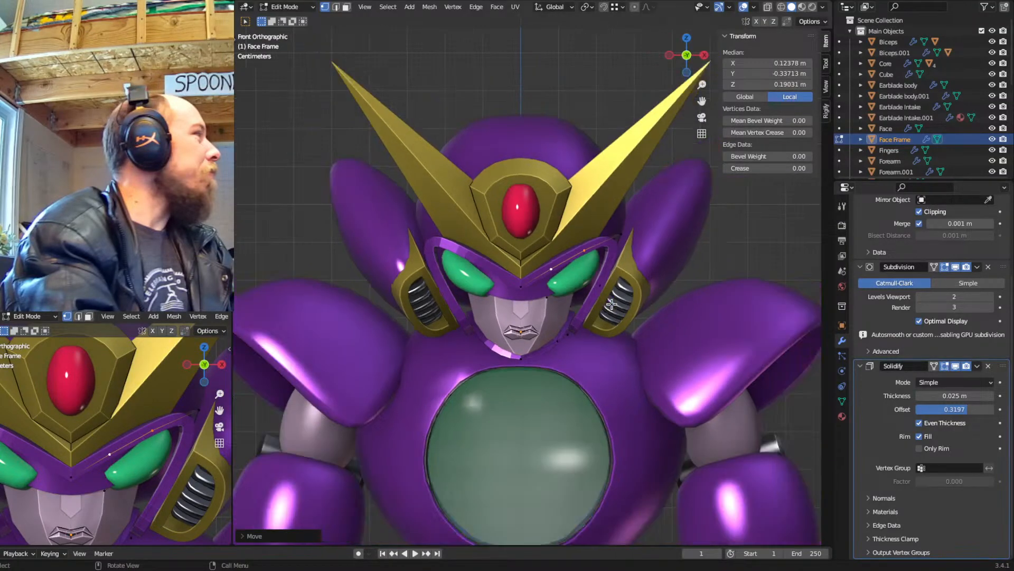
middle_click_drag(586, 333, 552, 324)
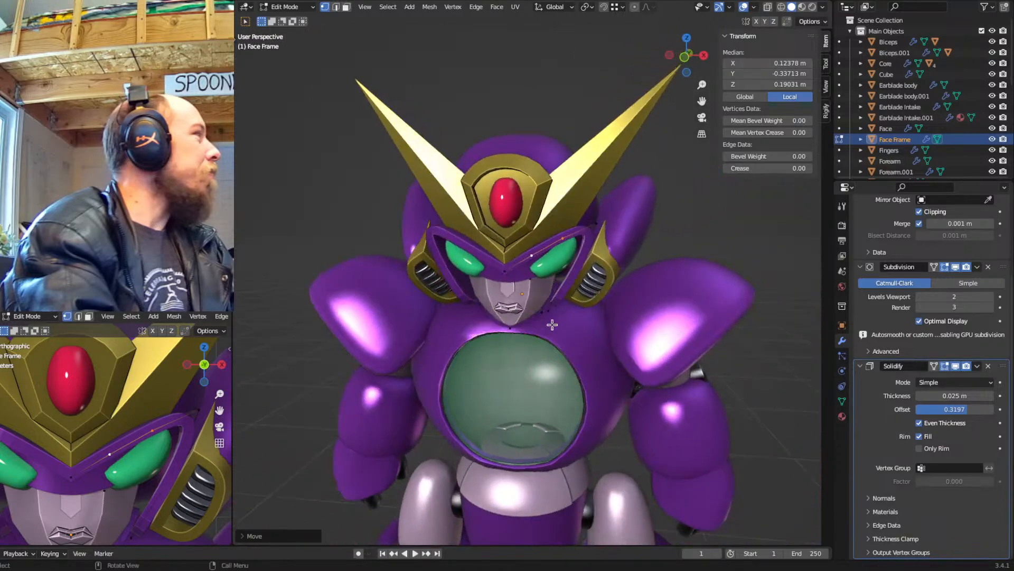
key("KP_1")
key("Tab")
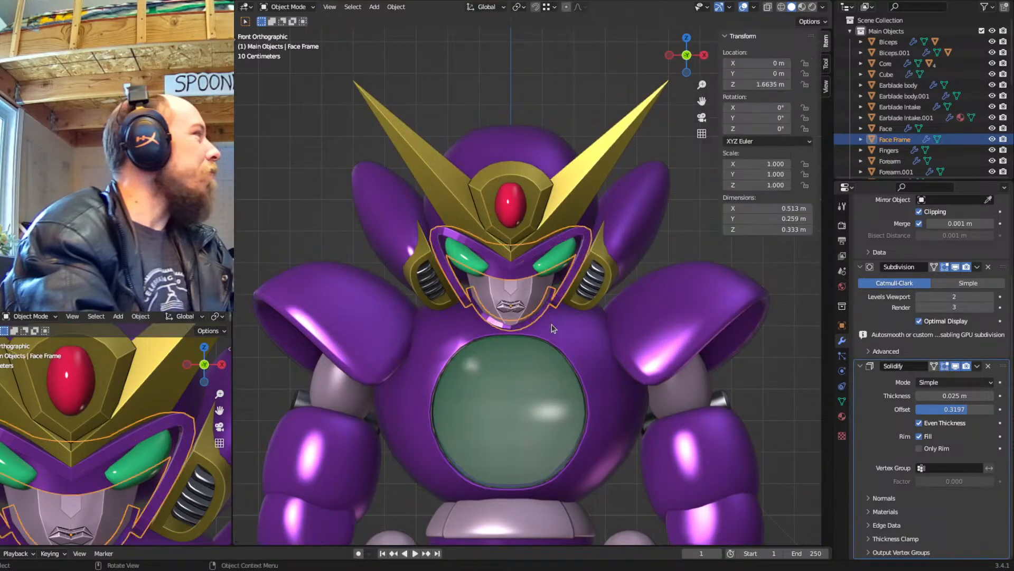
key("shift+2")
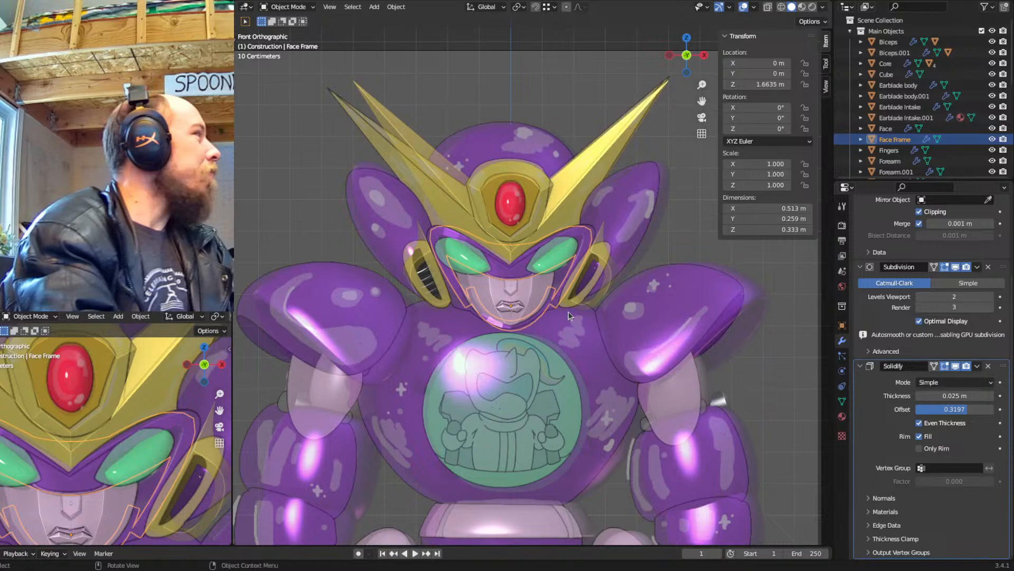
mouse_move(559, 318)
middle_mouse_down()
mouse_move(512, 310)
mouse_move(519, 261)
mouse_move(523, 285)
mouse_move(551, 263)
mouse_move(559, 224)
mouse_move(546, 274)
mouse_move(443, 333)
mouse_move(495, 373)
mouse_move(601, 341)
mouse_move(578, 341)
mouse_move(565, 303)
mouse_move(584, 309)
mouse_move(533, 293)
middle_mouse_up()
key("1")
left_click(355, 199)
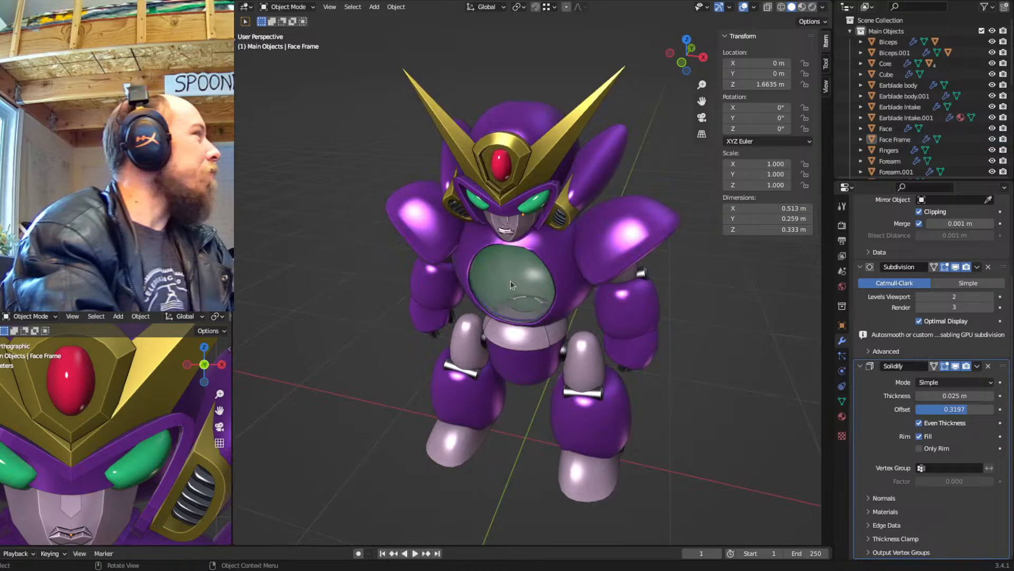
Examine the whole figure from the side and front, down to the arms and knees
middle_click_drag(549, 271, 542, 368)
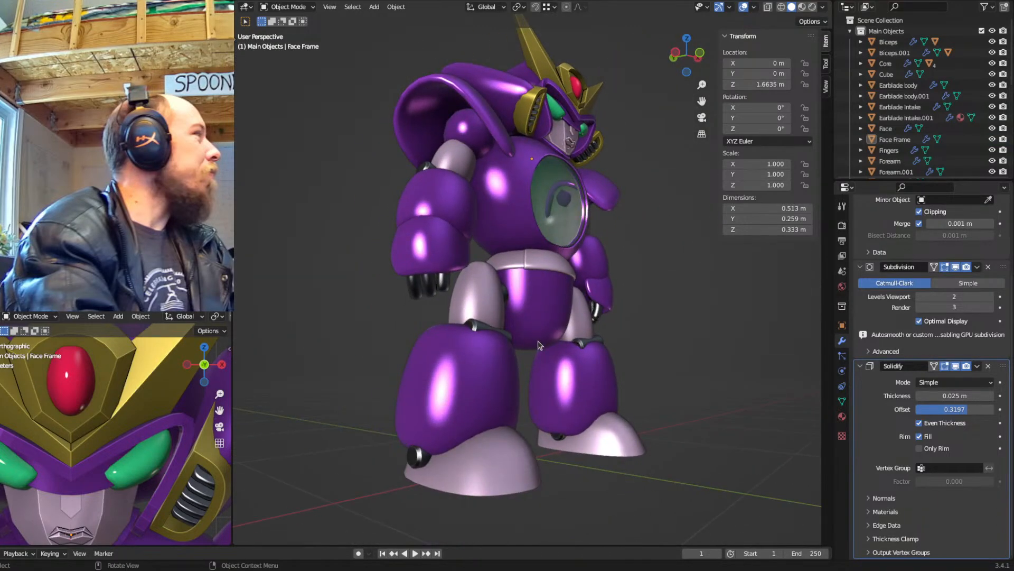
key("KP_1")
scroll(569, 368, "up", 4)
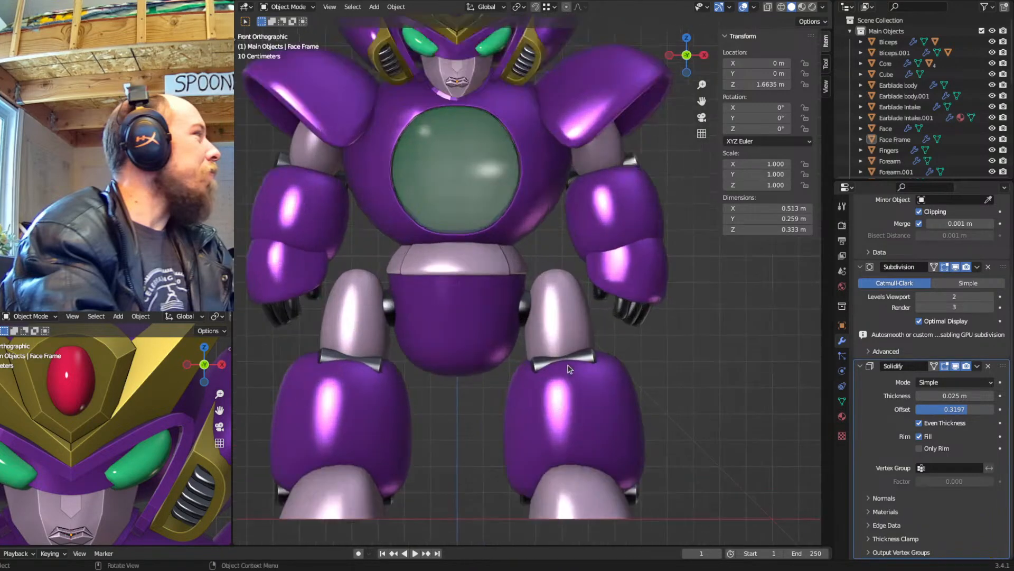
scroll(569, 368, "up", 1)
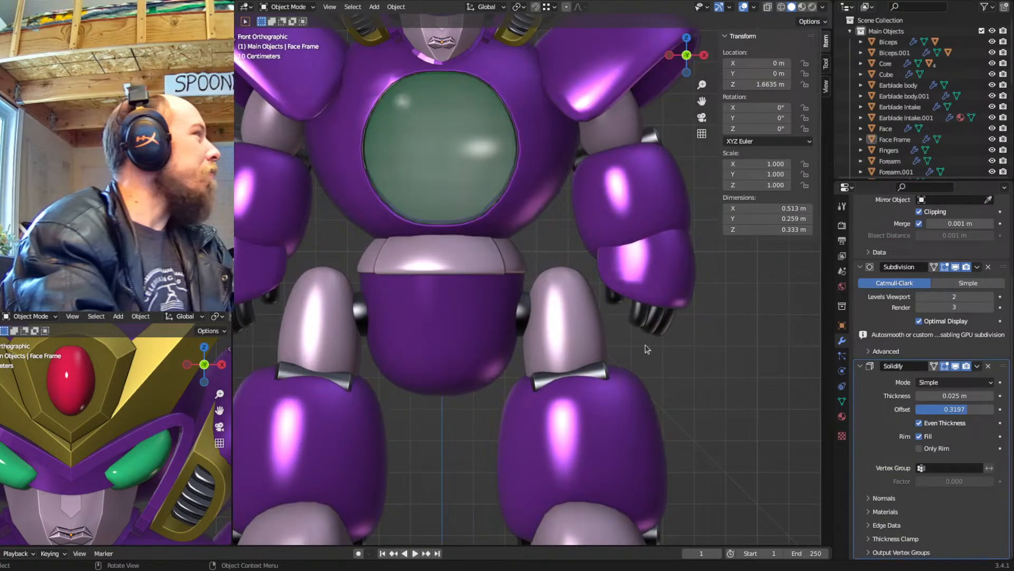
scroll(628, 365, "down", 2)
middle_click_drag(628, 363, 628, 421, "shift")
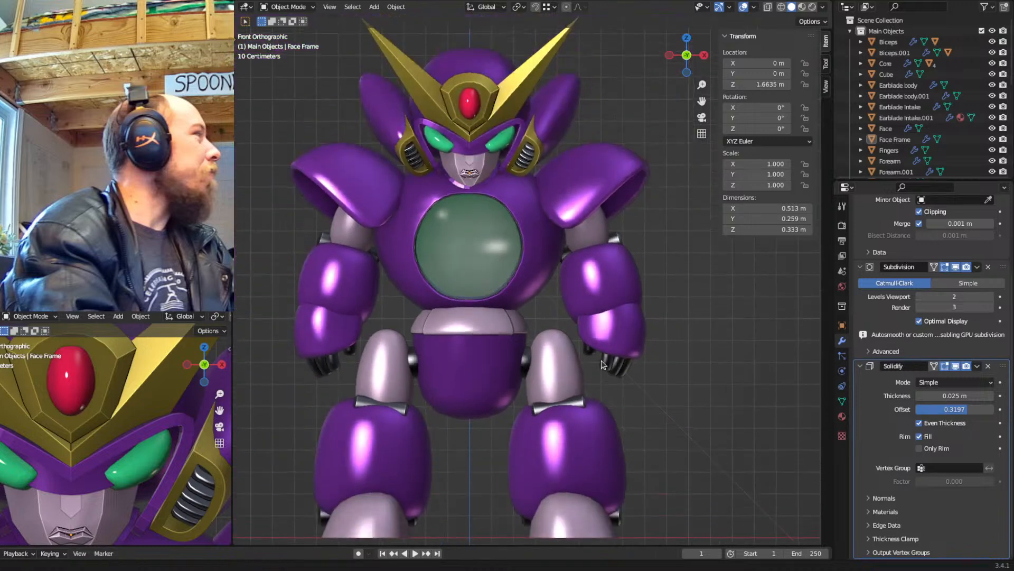
scroll(610, 421, "up", 2)
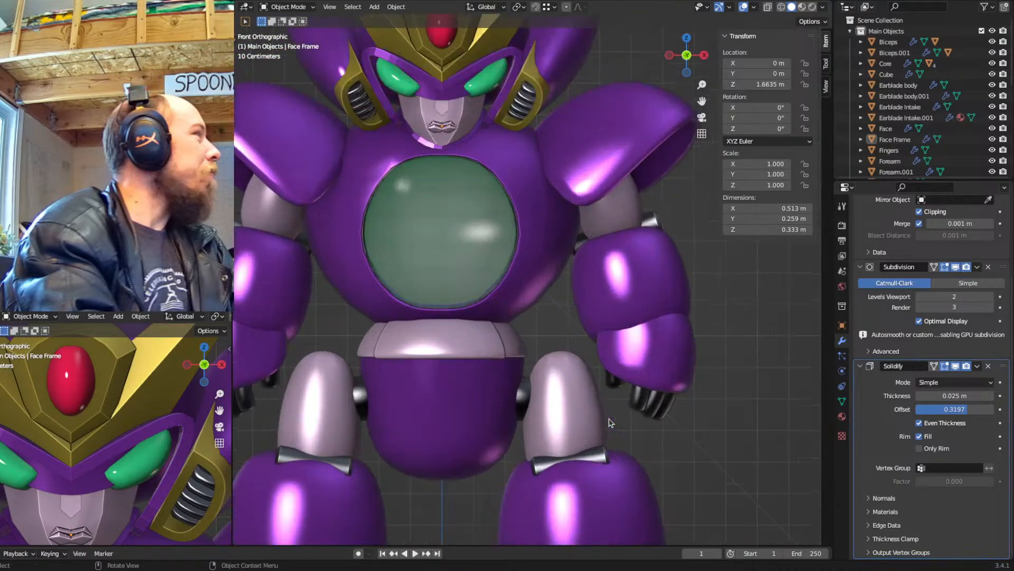
middle_click_drag(610, 421, 607, 363, "shift")
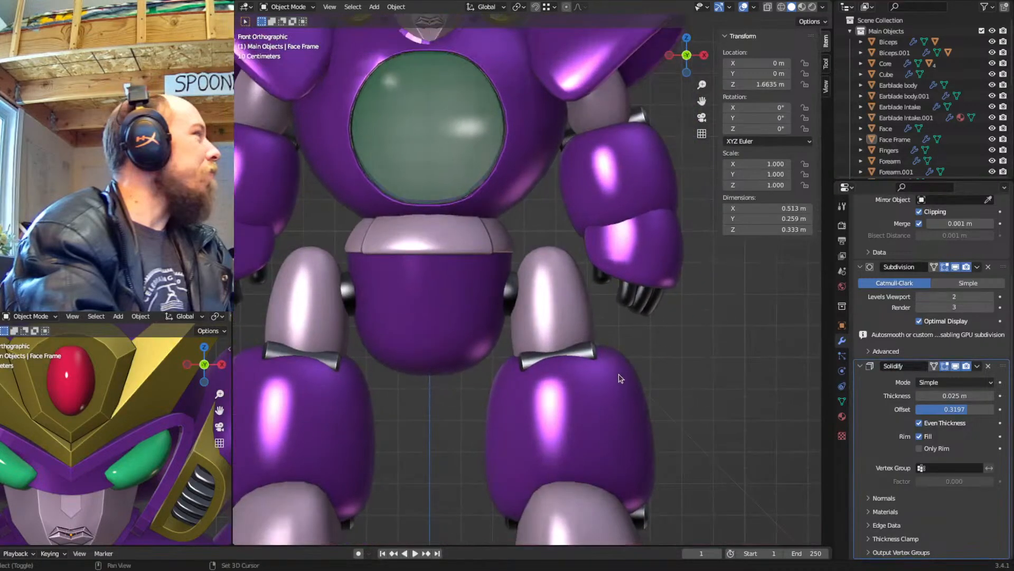
Rename the Shoulders.001 cuff object below the forearm as Hands
left_click(664, 251)
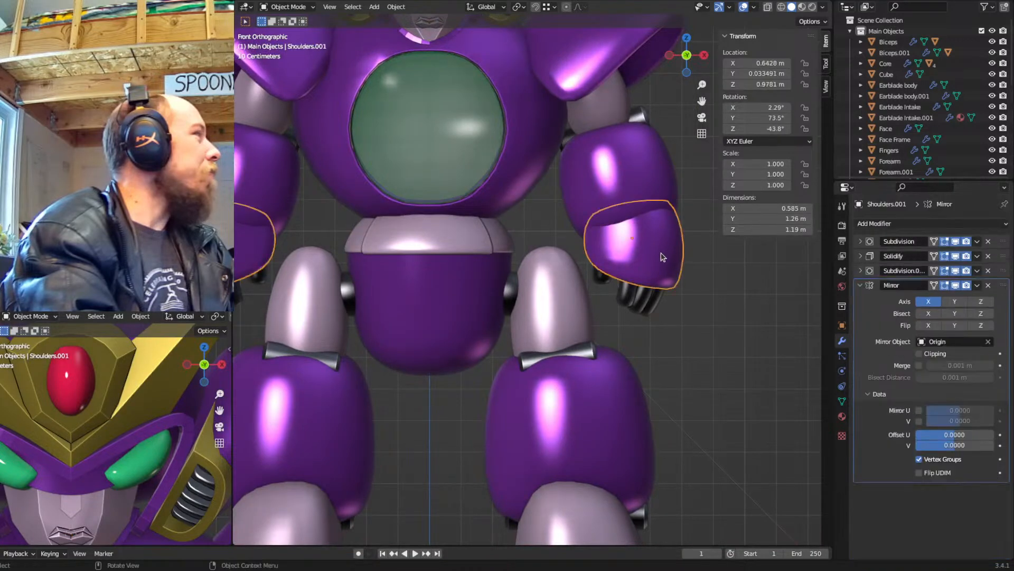
key("shift+z")
middle_click_drag(667, 281, 670, 304, "shift")
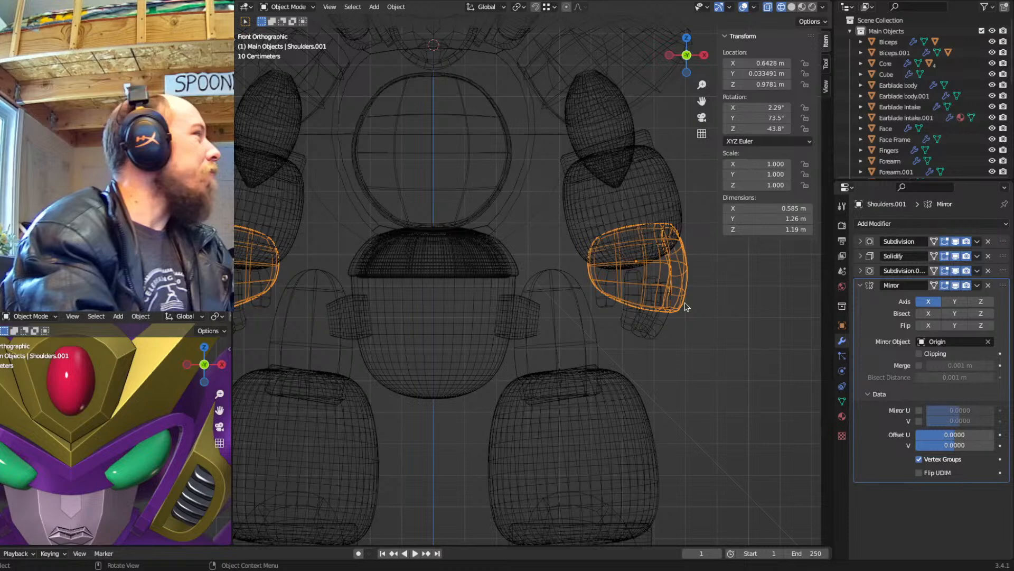
key("F2")
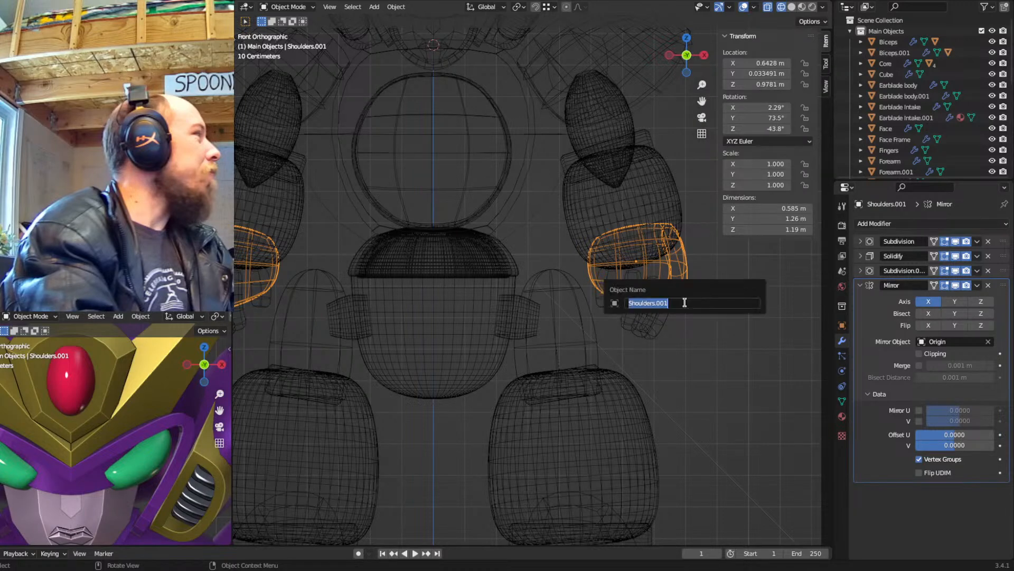
type("H")
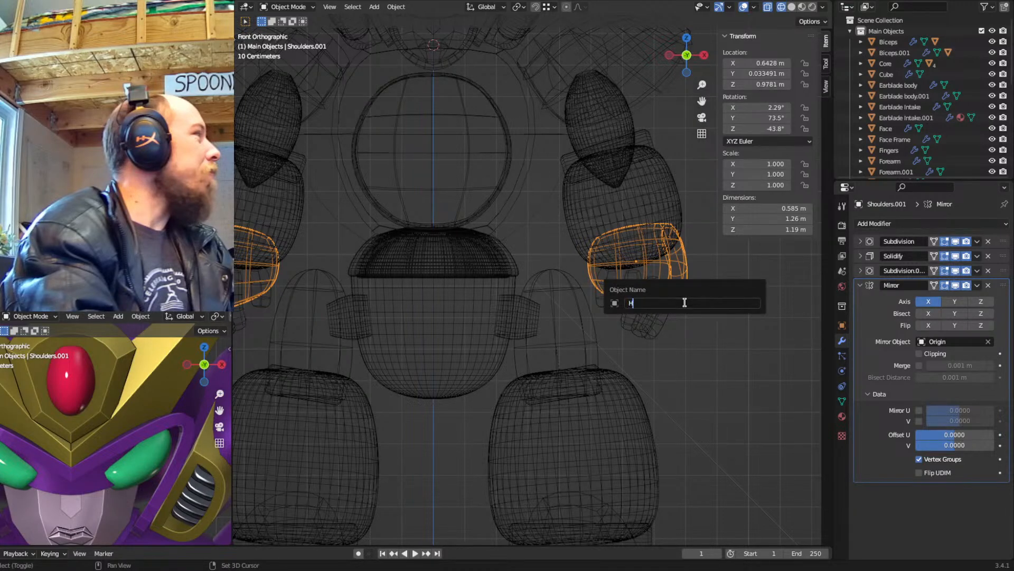
type("ands")
key("Return")
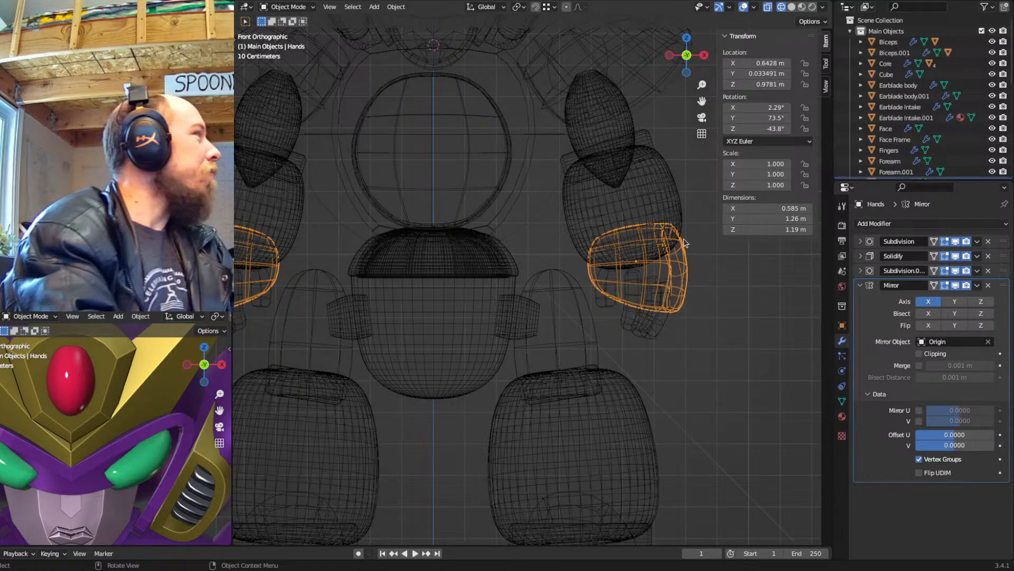
Duplicate the Hands object and place the copy over the knee, between thigh and lower leg
left_click(653, 182)
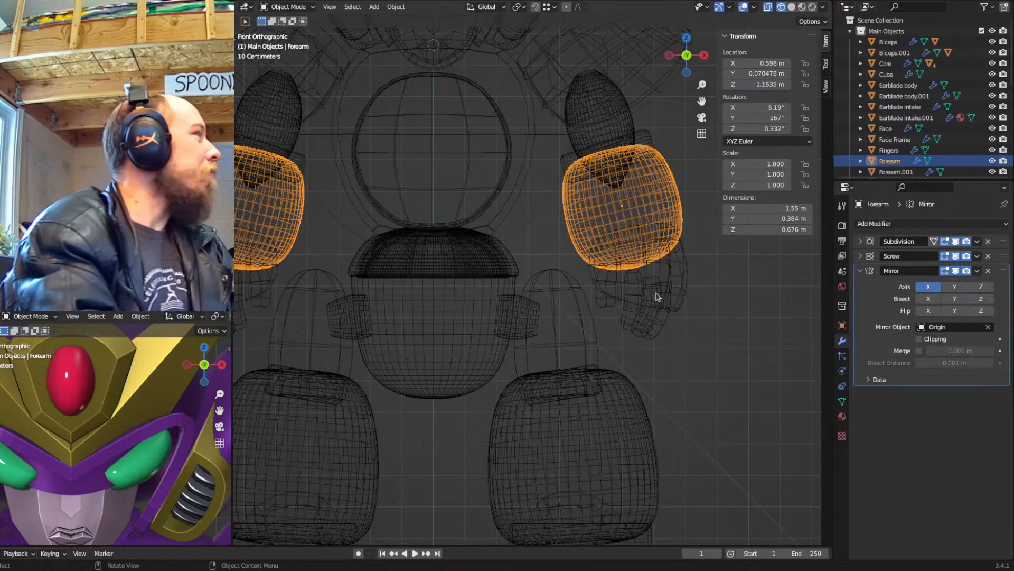
left_click(679, 278)
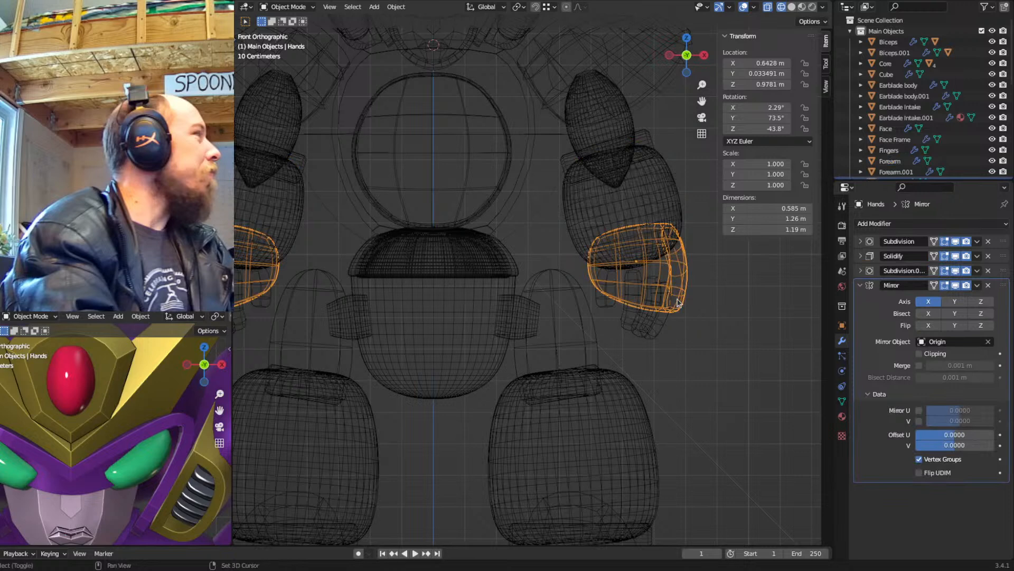
key("shift+d")
left_click(616, 393)
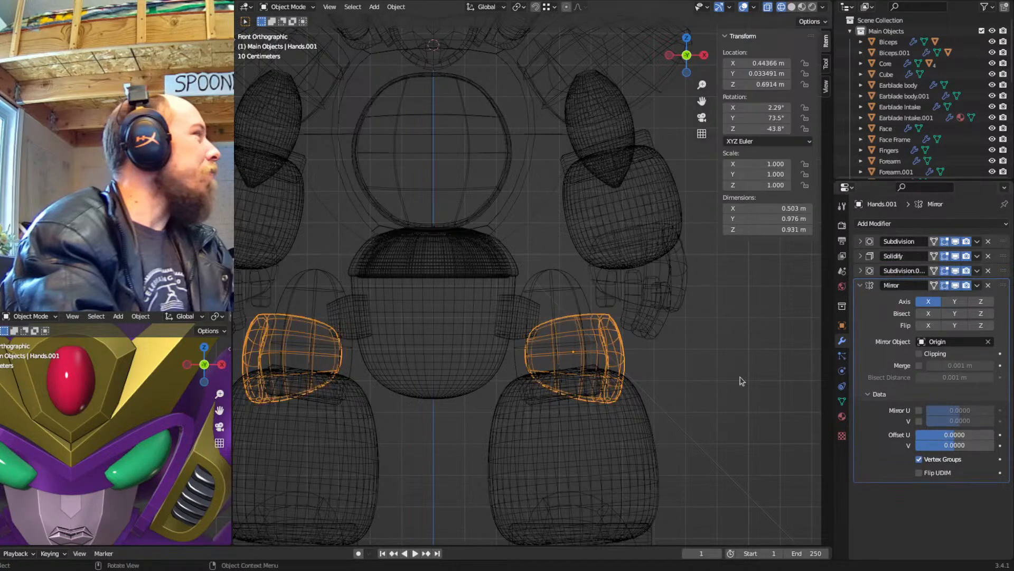
Freely rotate the duplicated cuff to about 37.7°, 74.4°, -44.4° and move it slightly inward and down over the knee
key("r")
key("r")
left_click(678, 330)
key("g")
left_click(671, 344)
key("r")
key("r")
left_click(673, 338)
Show the construction reference drawing and scale the whole kneecap mesh to about 0.6 along its local Y axis
key("shift+2")
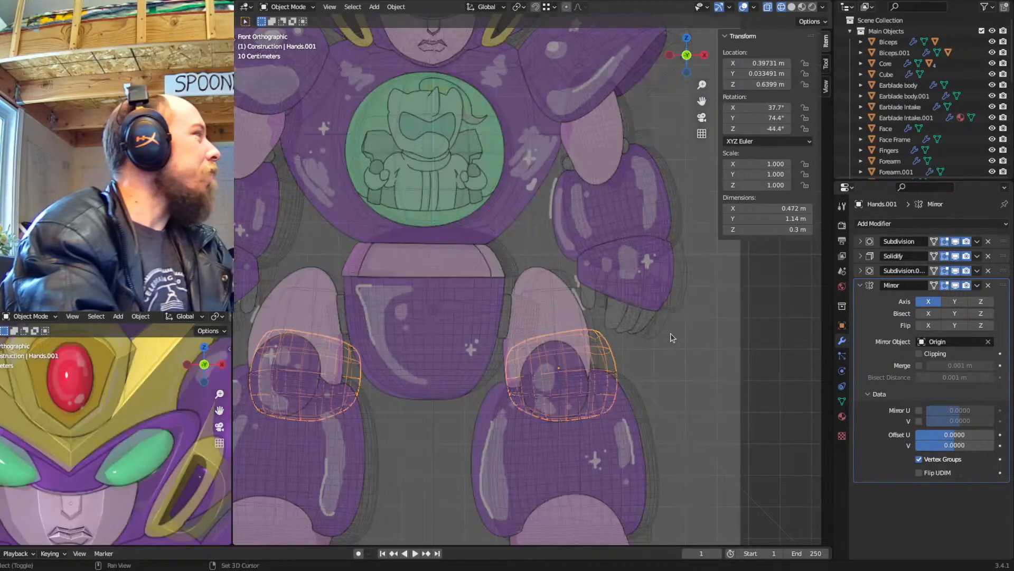
middle_click_drag(648, 376, 619, 308, "shift")
scroll(626, 329, "up", 3)
key("Tab")
key("a")
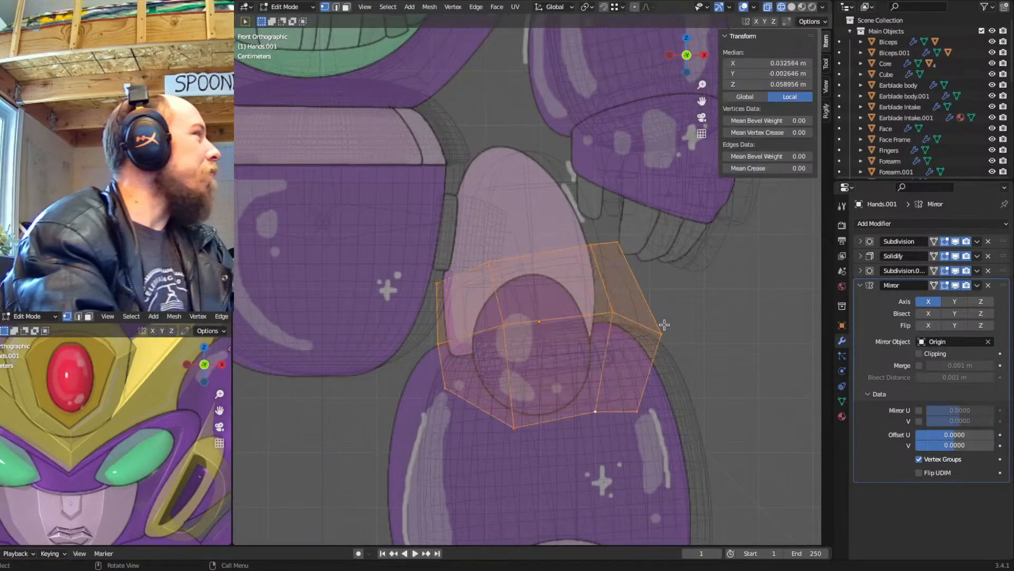
key("s")
key("x")
key("x")
key("y")
key("y")
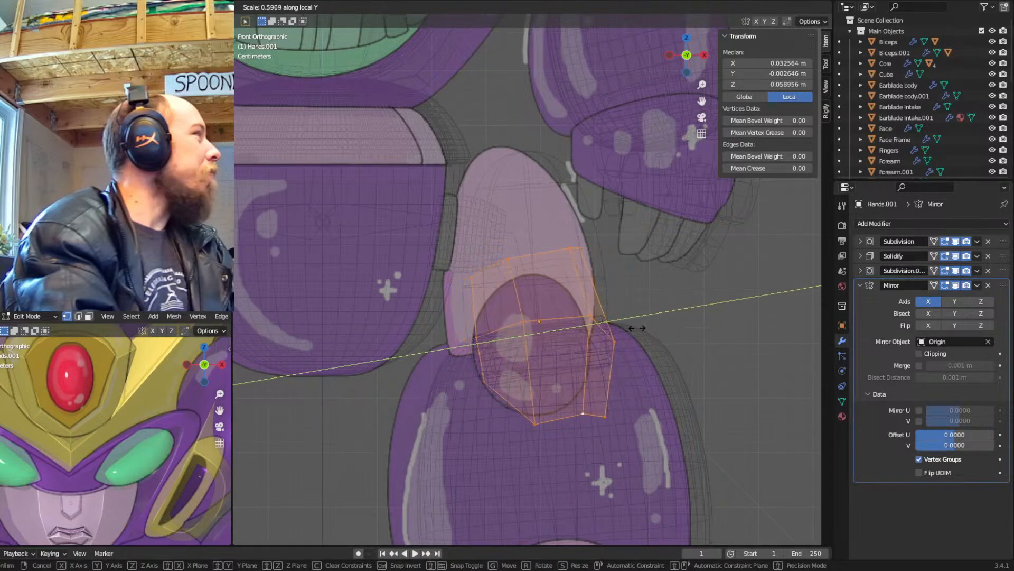
left_click(639, 328)
Move the mesh slightly inward and down over the drawn kneecap and freely rotate the object to about 42.2°, 75.7°, -50.4°
key("g")
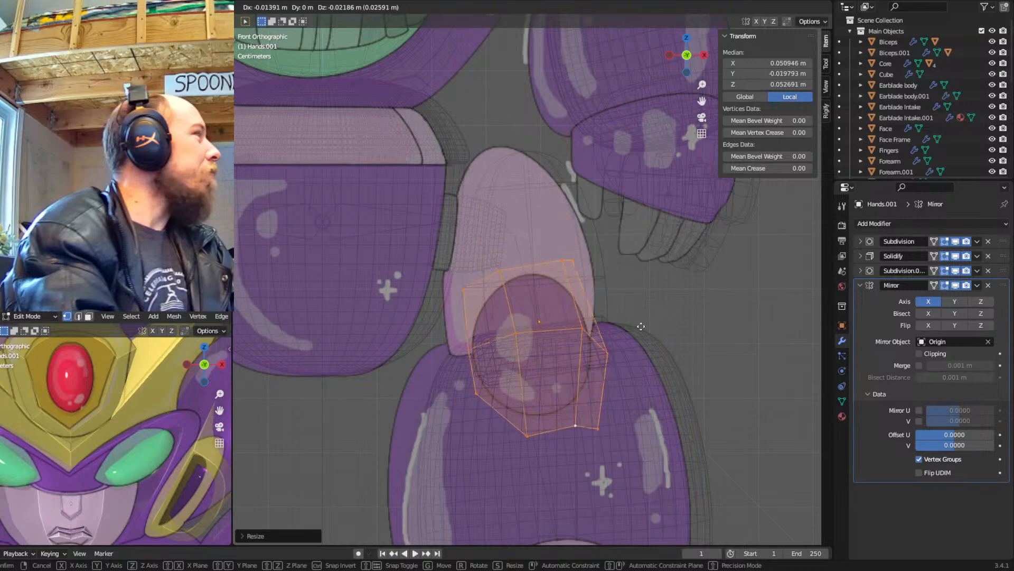
left_click(642, 325)
key("Tab")
key("r")
key("r")
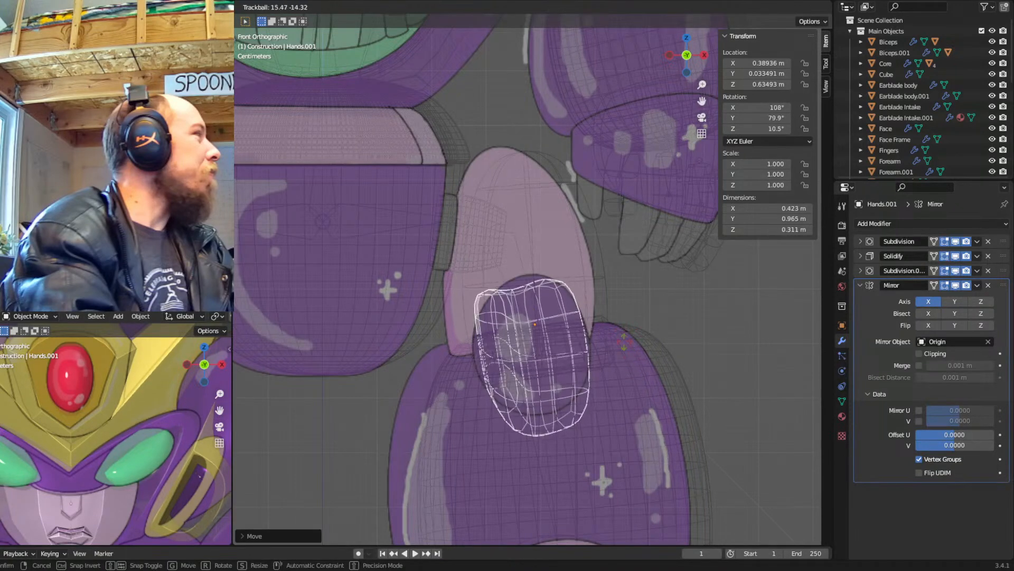
left_click(557, 305)
Adjust the upper edge vertices and then another group of kneecap mesh vertices along the local Z axis
key("Tab")
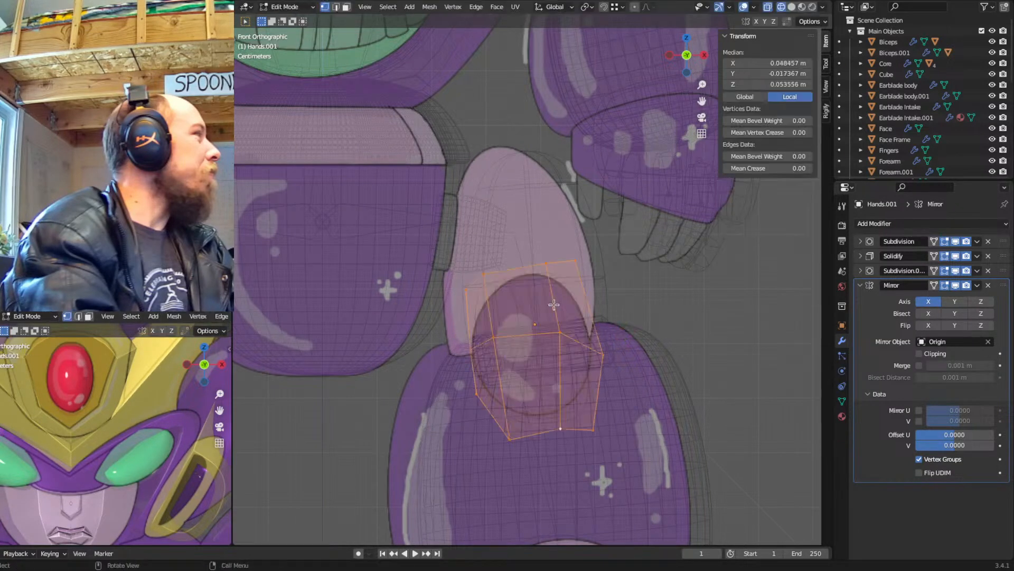
middle_click_drag(536, 307, 544, 285)
key("b")
left_click_drag(498, 225, 527, 278)
key("g")
key("y")
key("y")
key("z")
key("z")
left_click(497, 310)
left_click_drag(531, 311, 448, 429)
key("z")
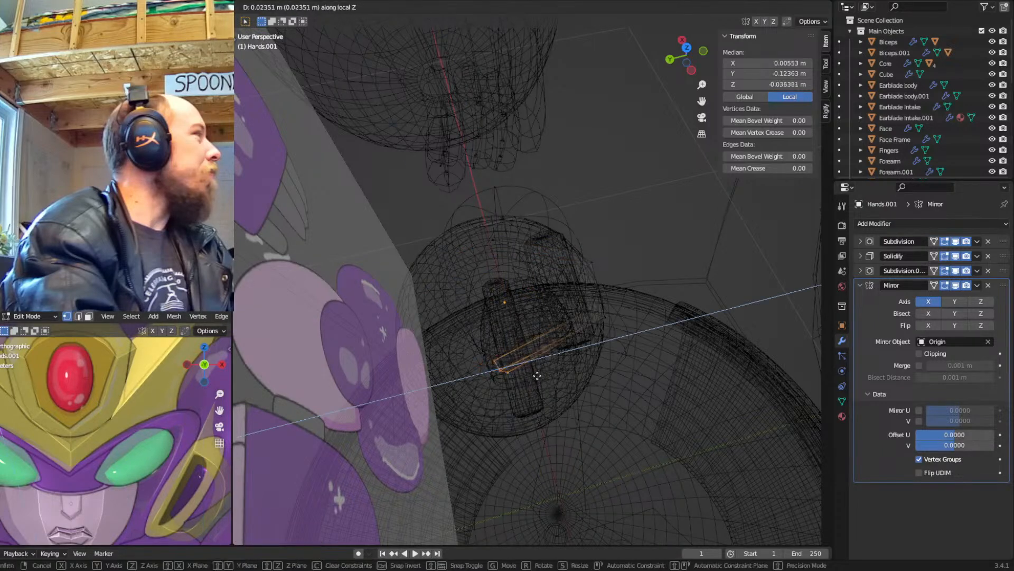
left_click(589, 356)
Select a connected path of vertices along the kneecap's side and move it to reshape the curvature
middle_click_drag(588, 355, 534, 405)
key("a")
middle_click_drag(577, 242, 558, 227)
left_click(532, 440)
middle_click_drag(532, 440, 638, 397)
key("g")
left_click(672, 477)
middle_click_drag(571, 290, 677, 231)
key("ctrl+z")
left_click(553, 261, "ctrl")
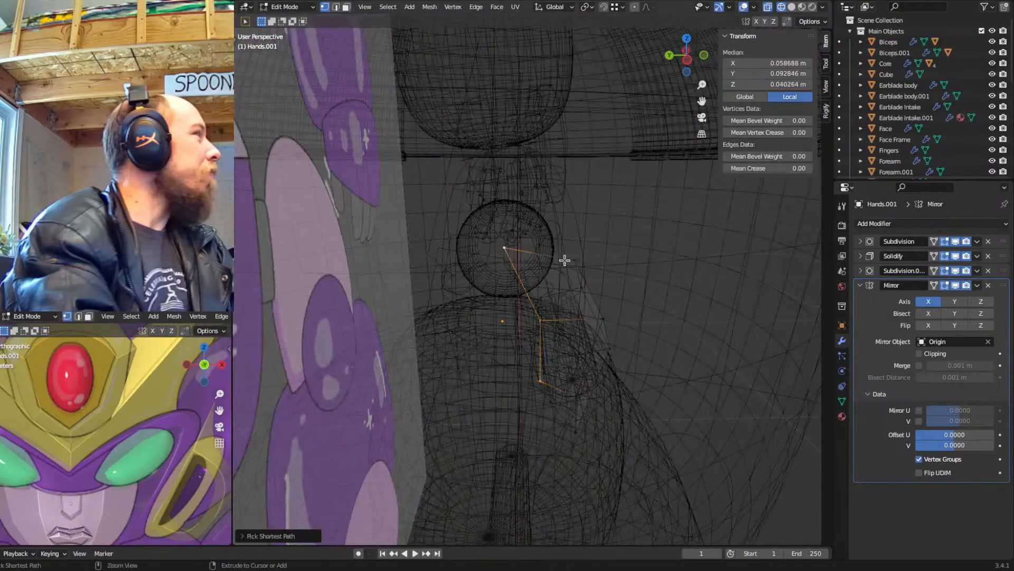
middle_click_drag(554, 260, 572, 283)
key("g")
left_click(744, 299)
Reposition a single side vertex of the kneecap and pull its lower edge vertices up and inward
middle_click_drag(742, 308, 556, 319)
left_click(477, 390)
middle_click_drag(477, 390, 600, 312)
key("g")
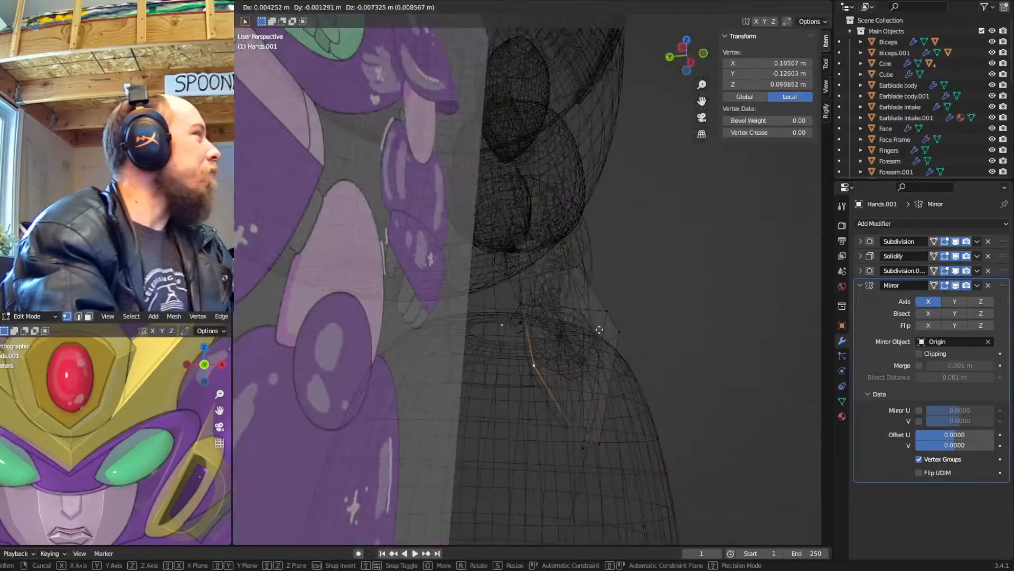
left_click(600, 364)
left_click_drag(647, 412, 521, 478)
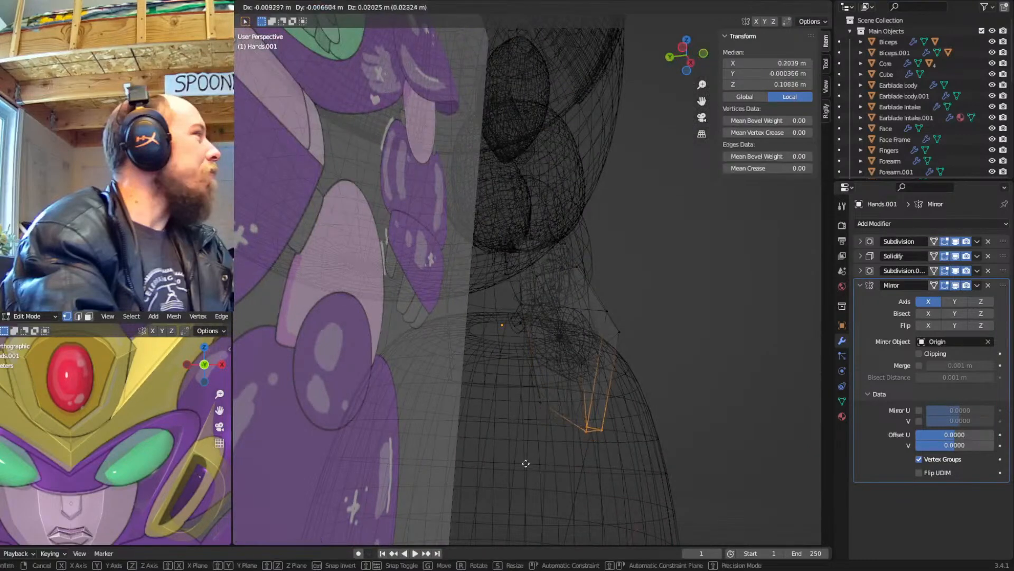
In front view, move the kneecap's upper edge vertices toward the top of the drawn kneecap oval
key("KP_1")
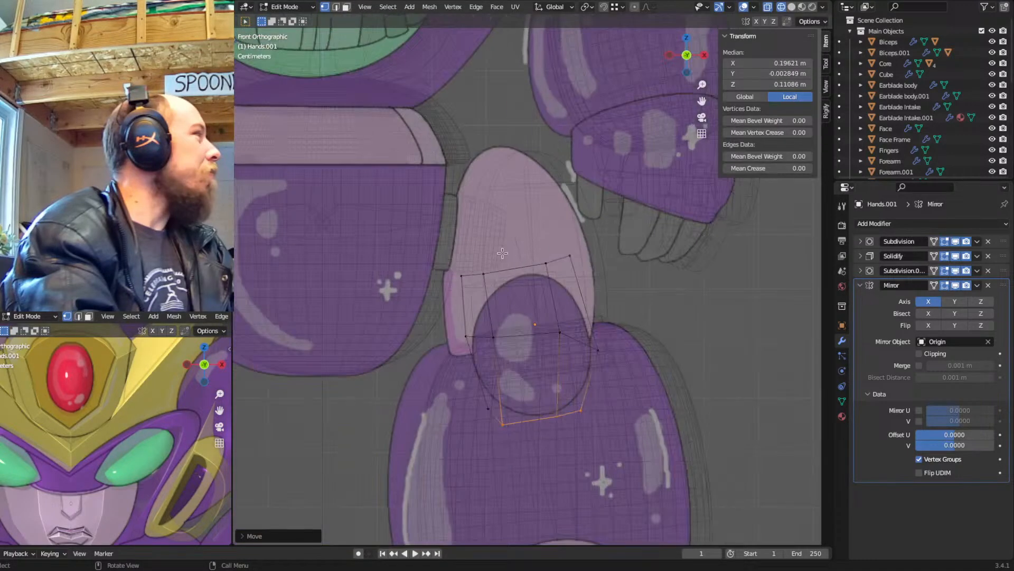
left_click(485, 259)
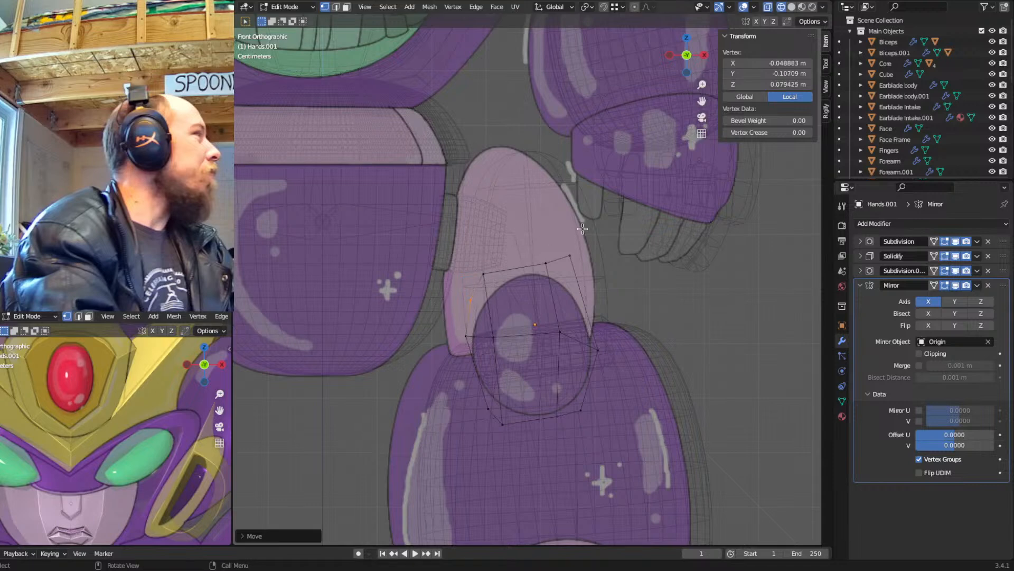
left_click_drag(607, 236, 442, 321)
key("g")
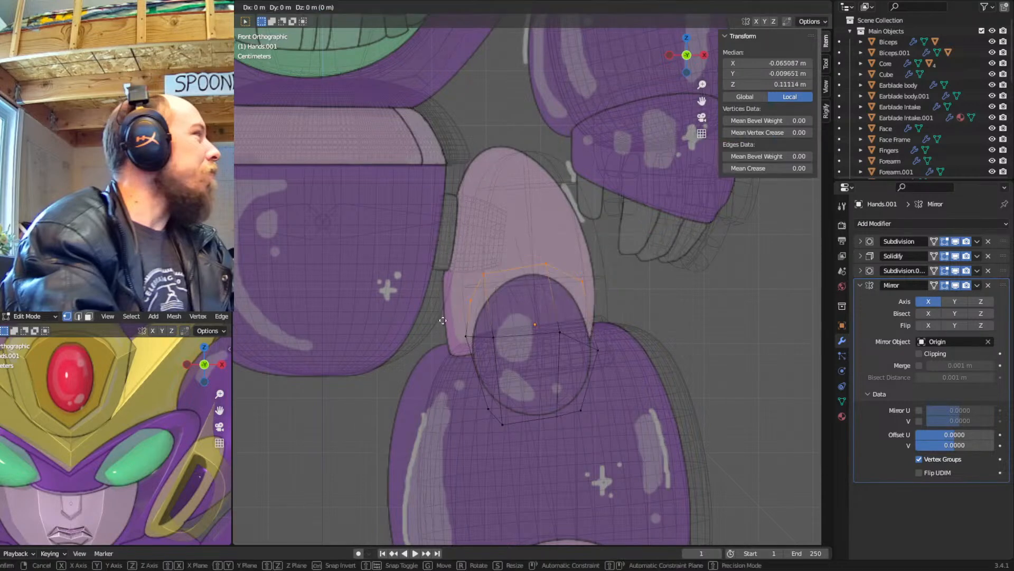
left_click(451, 324)
left_click_drag(571, 248, 488, 285)
key("g")
left_click(489, 280)
Adjust the kneecap's upper corner, side and middle-row vertices to follow the drawn oval's width
left_click(477, 305)
left_click(608, 267)
key("g")
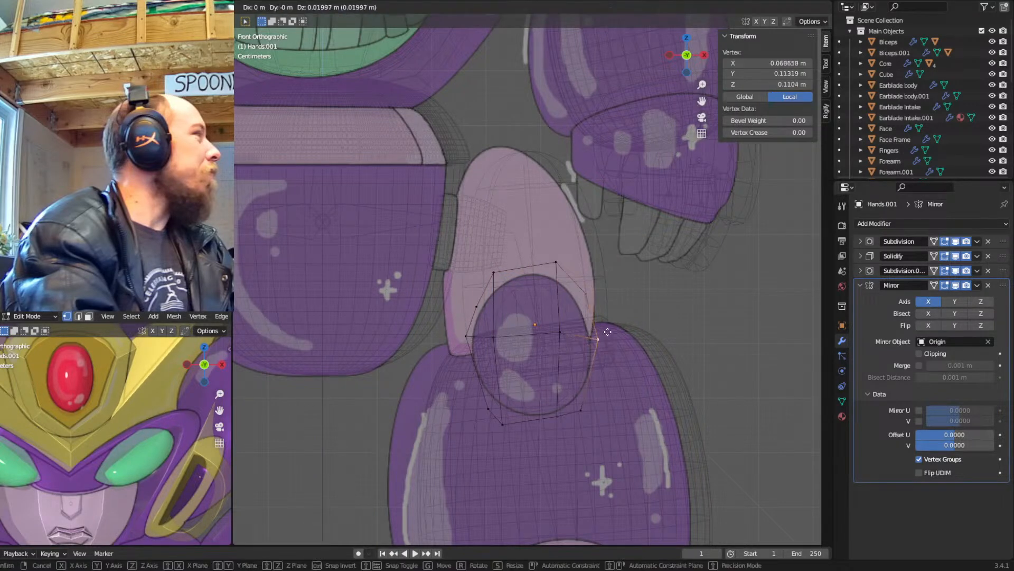
left_click(585, 315)
left_click(473, 337)
key("g")
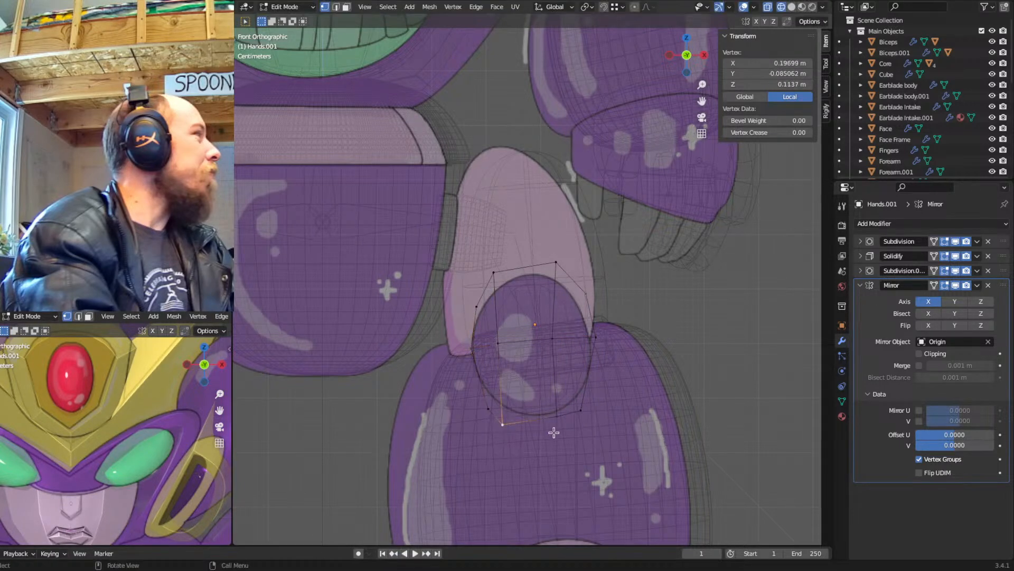
left_click(614, 418)
Move the kneecap's bottom edge and lower corner vertices one by one to match the drawn oval's lower curve
left_click(558, 415)
key("g")
left_click(566, 413)
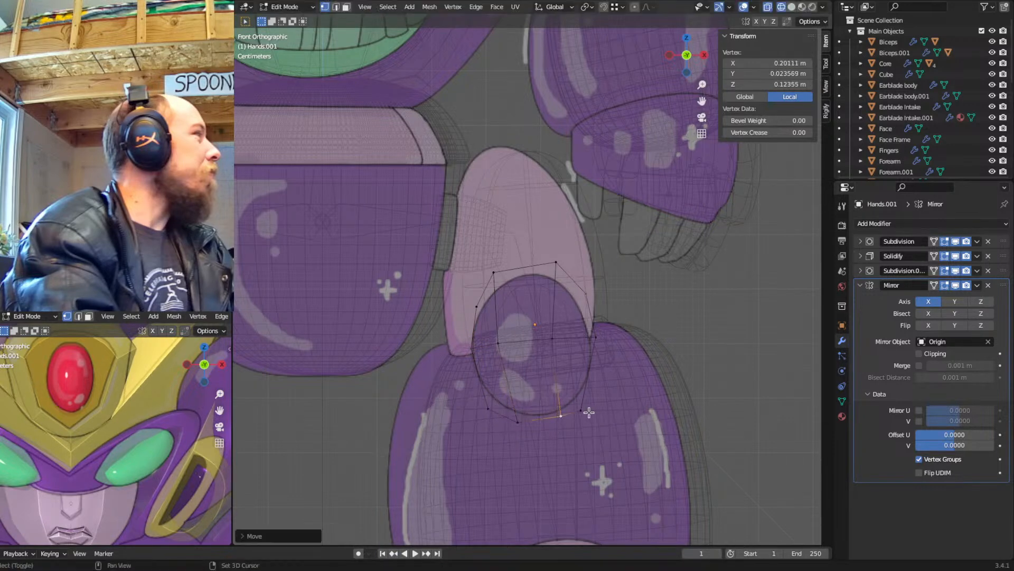
left_click(590, 411)
key("g")
left_click(603, 398)
left_click(561, 416)
key("g")
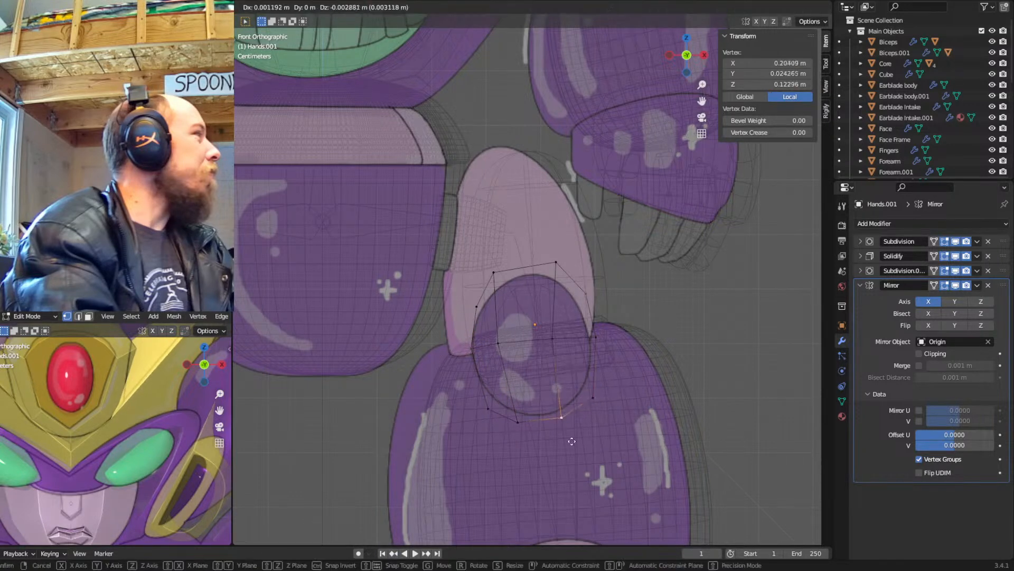
left_click(580, 459)
left_click(471, 403)
key("g")
left_click(470, 400)
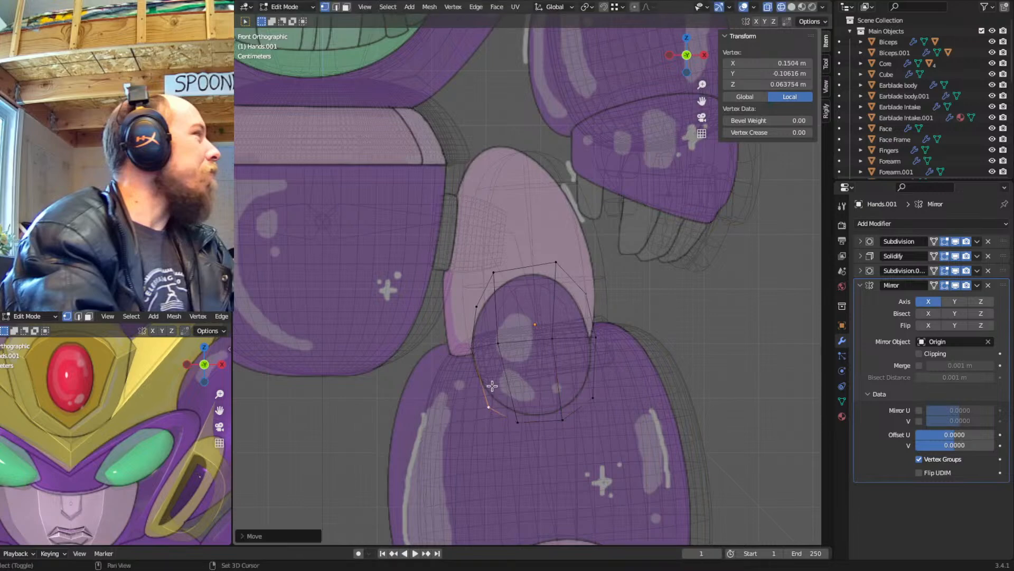
Return to Object Mode and move the kneecap forward along the global Y axis, in front of the knee joint
middle_click_drag(538, 349, 569, 444)
key("Tab")
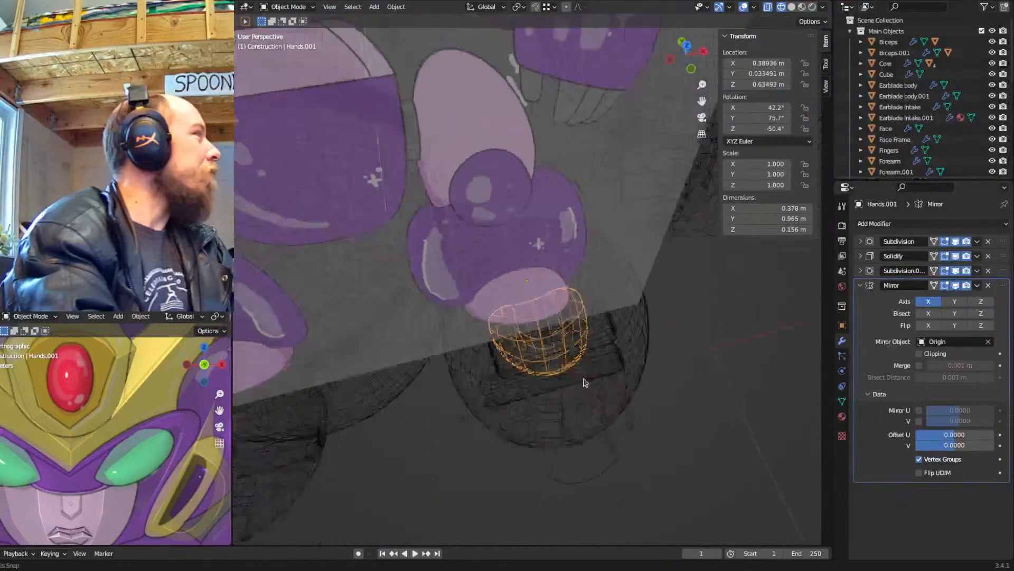
scroll(593, 386, "down", 3)
middle_click_drag(592, 386, 508, 359)
key("g")
key("y")
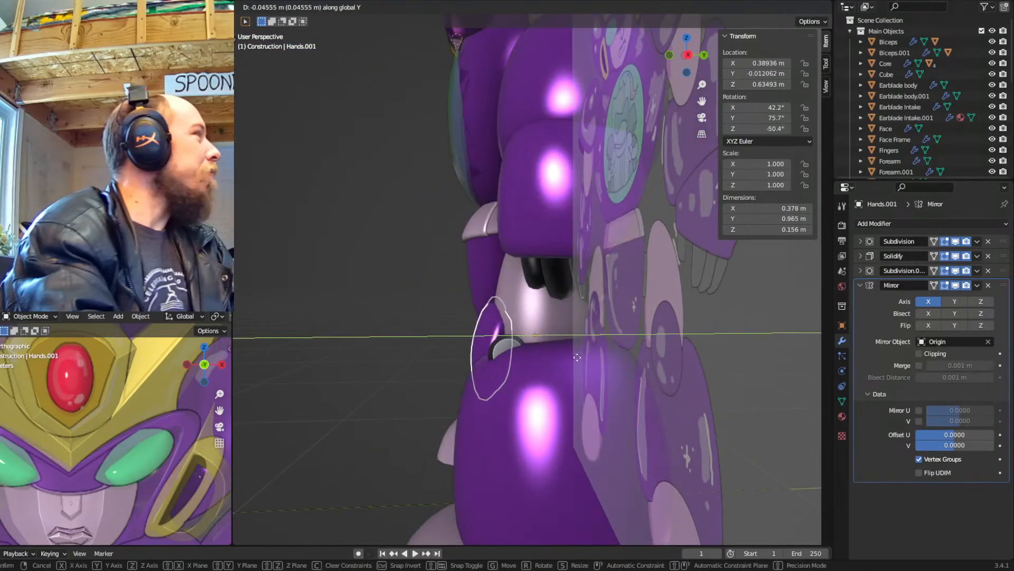
left_click(521, 351)
Shift the kneecap's mesh back along the global Y axis in Edit Mode, leaving the object's origin in place
middle_click_drag(521, 351, 604, 347)
key("Tab")
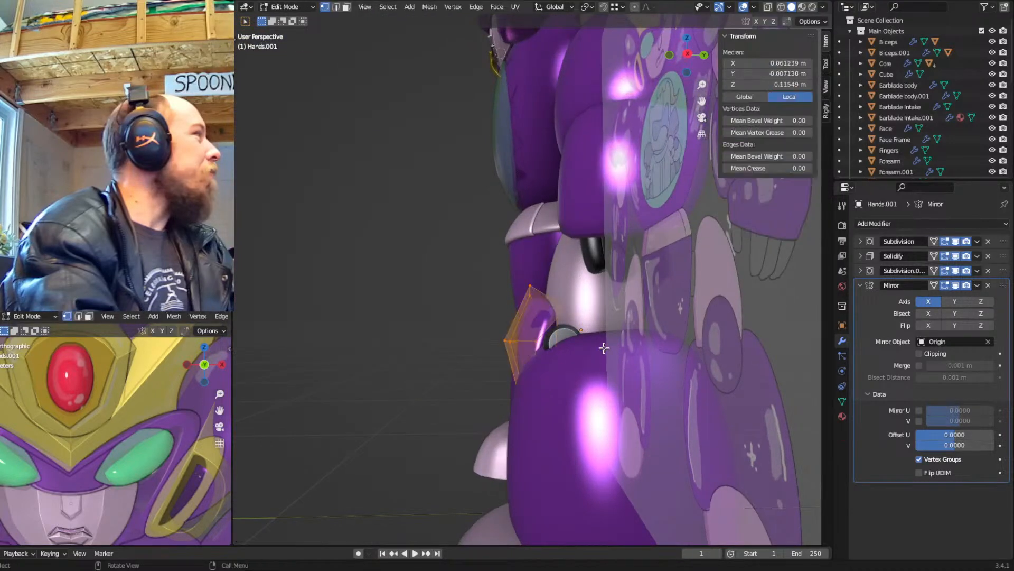
key("g")
key("y")
left_click(649, 352)
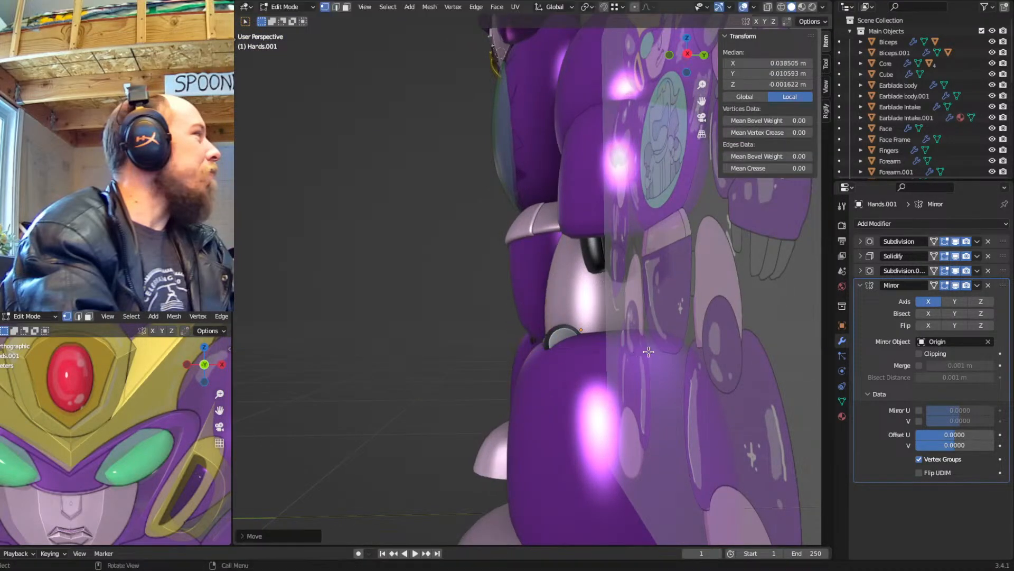
Move the kneecap object forward along the global Y axis and tilt it to about 19.1°, 62°, -70.7°
key("Tab")
key("g")
key("y")
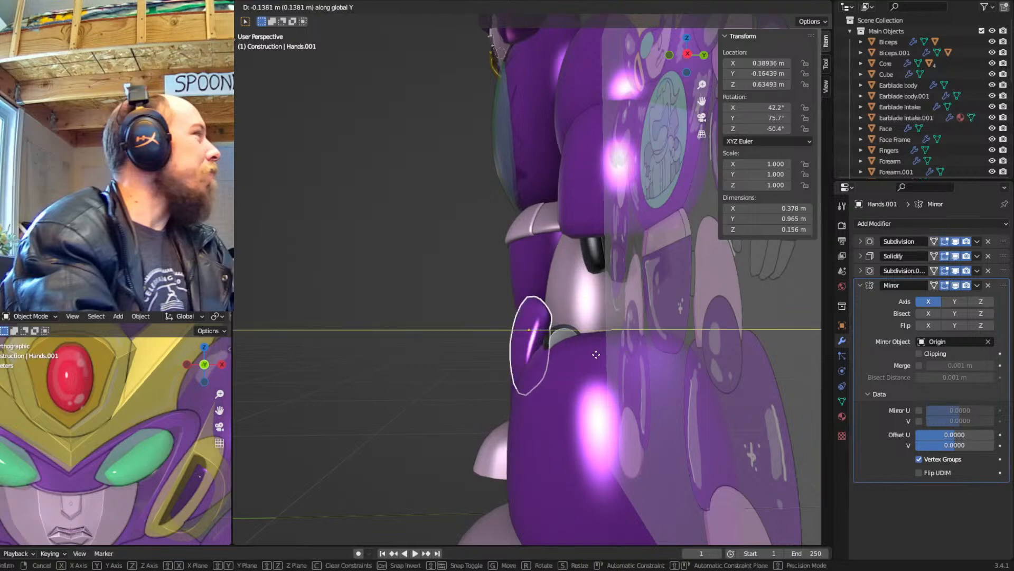
left_click(610, 343)
key("r")
left_click(637, 349)
Fine-tune the kneecap's location over the knee to about X 0.398, Y -0.156, Z 0.646 m
key("g")
left_click(640, 346)
middle_click_drag(641, 346, 753, 385)
key("g")
key("shift+z")
left_click(636, 344)
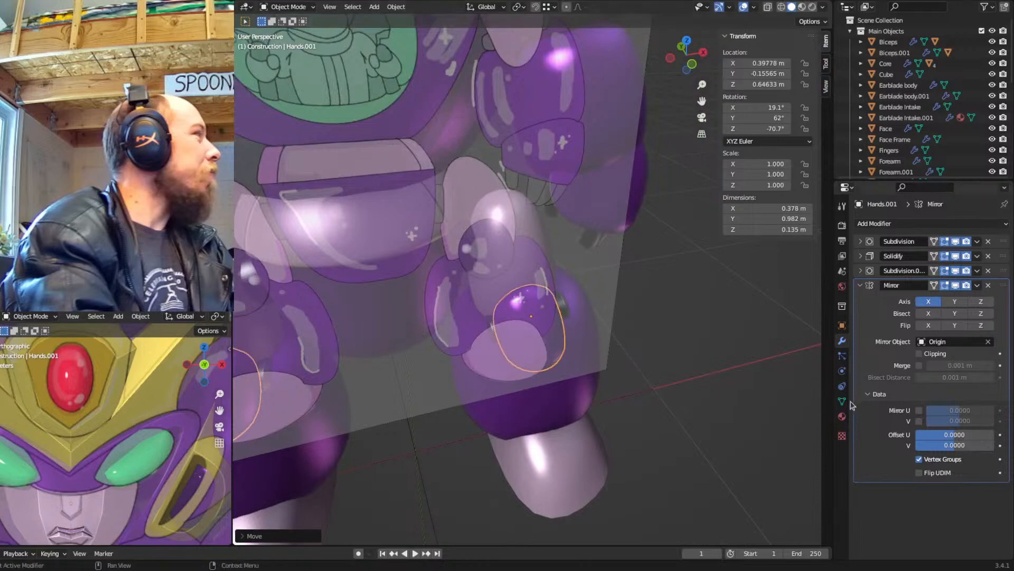
Enable Auto Smooth on the kneecap mesh and compare the whole figure with the front reference drawing
left_click(842, 401)
left_click(919, 463)
middle_click_drag(560, 370, 447, 347)
scroll(419, 347, "up", 5)
scroll(543, 286, "down", 5)
scroll(598, 346, "down", 4)
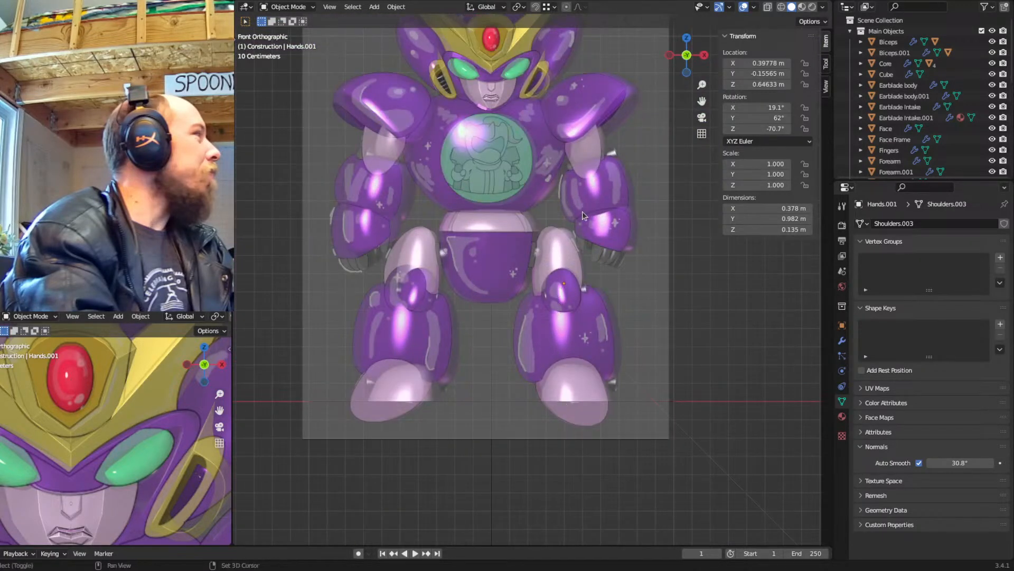
middle_click_drag(582, 212, 642, 272, "shift")
middle_click_drag(603, 198, 595, 251, "shift")
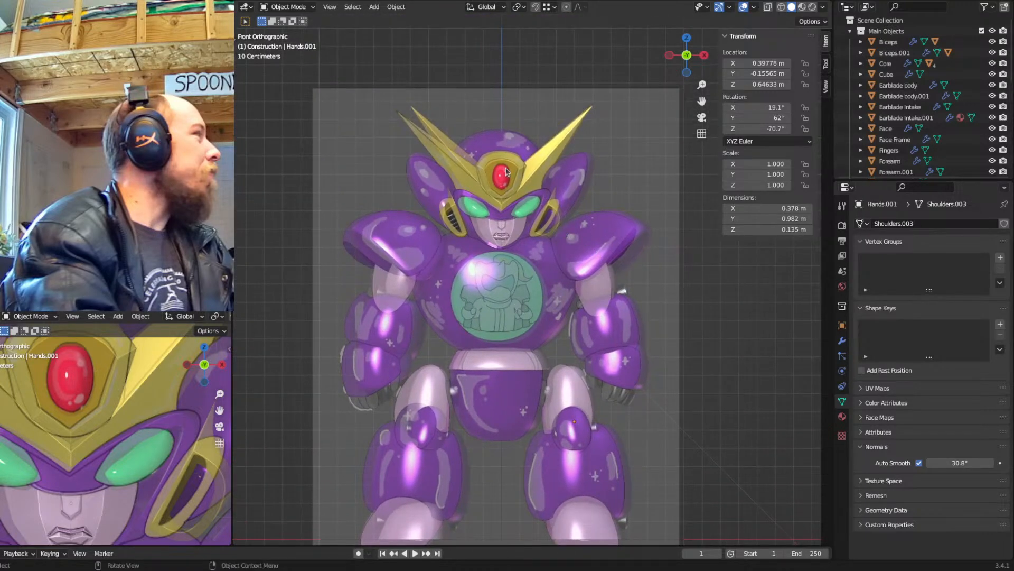
scroll(487, 297, "up", 5)
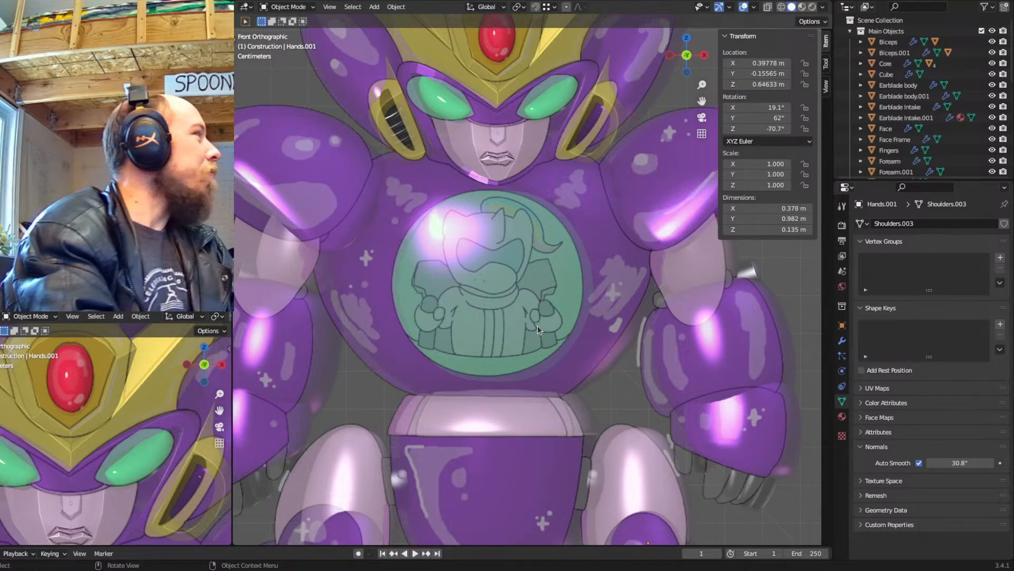
Find the Core torso object in the scene list and duplicate it in place
scroll(942, 107, "down", 5)
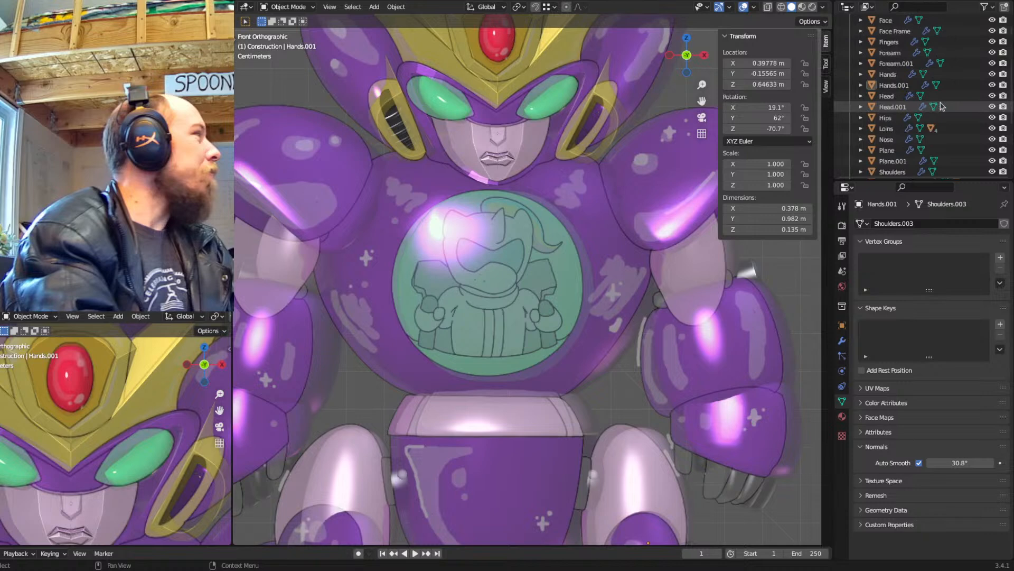
scroll(942, 106, "down", 3)
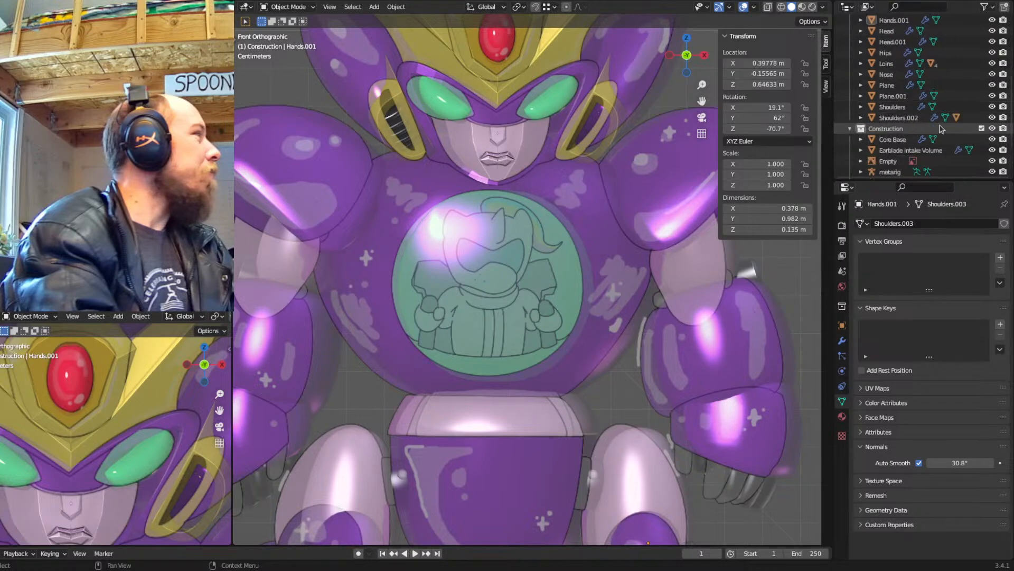
left_click(612, 253)
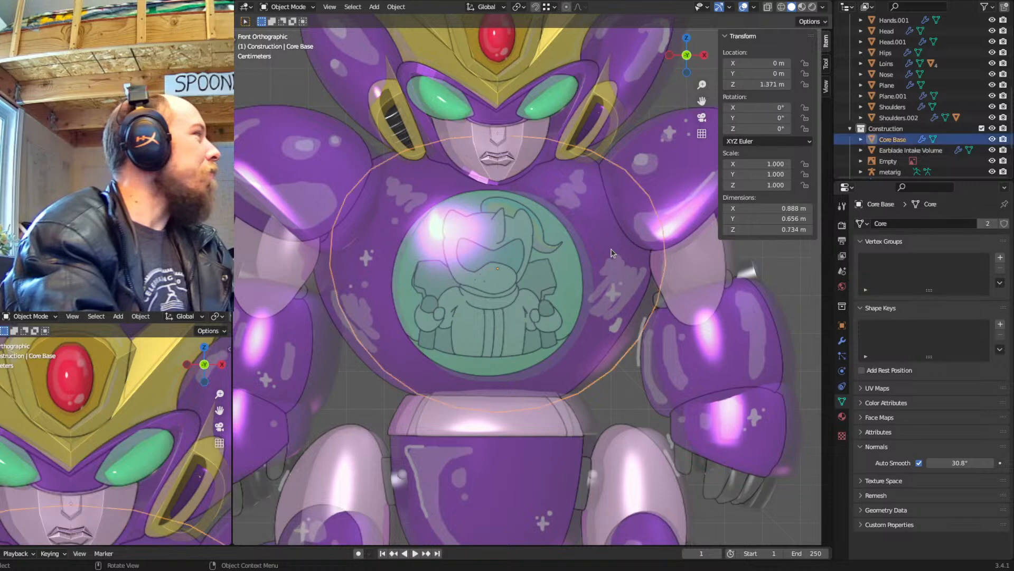
scroll(909, 85, "up", 6)
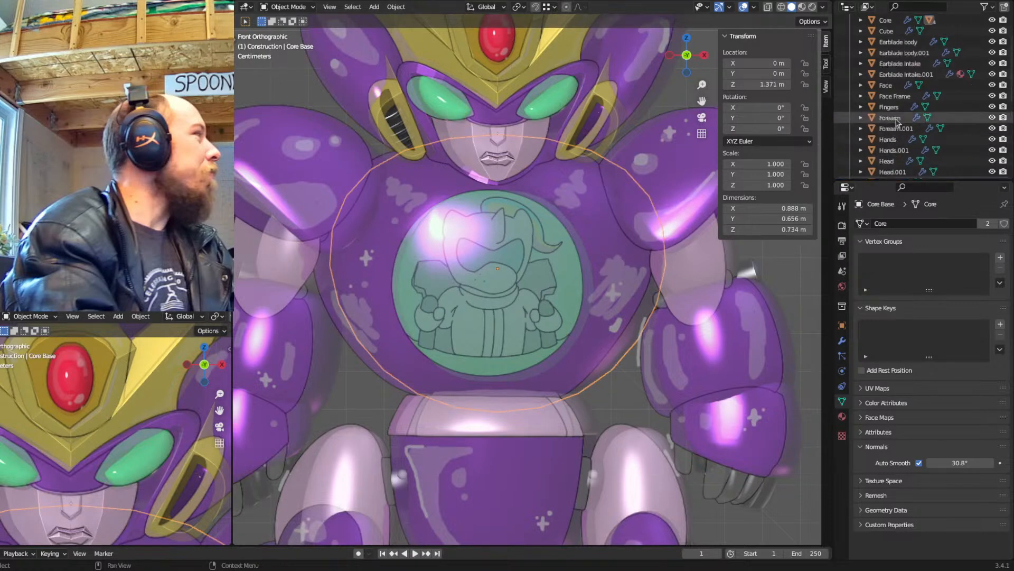
left_click(894, 20)
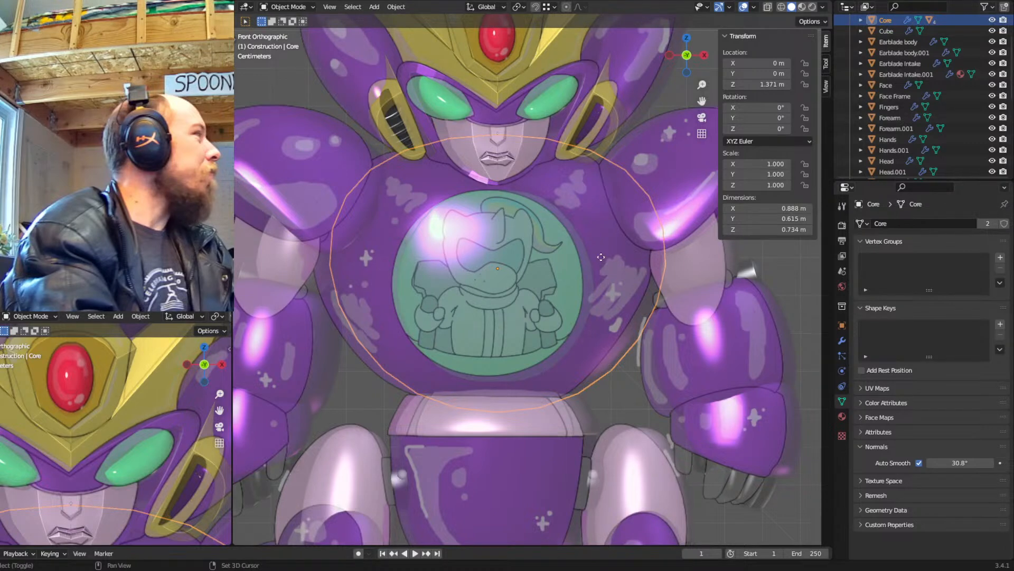
key("shift+d")
right_click(600, 256)
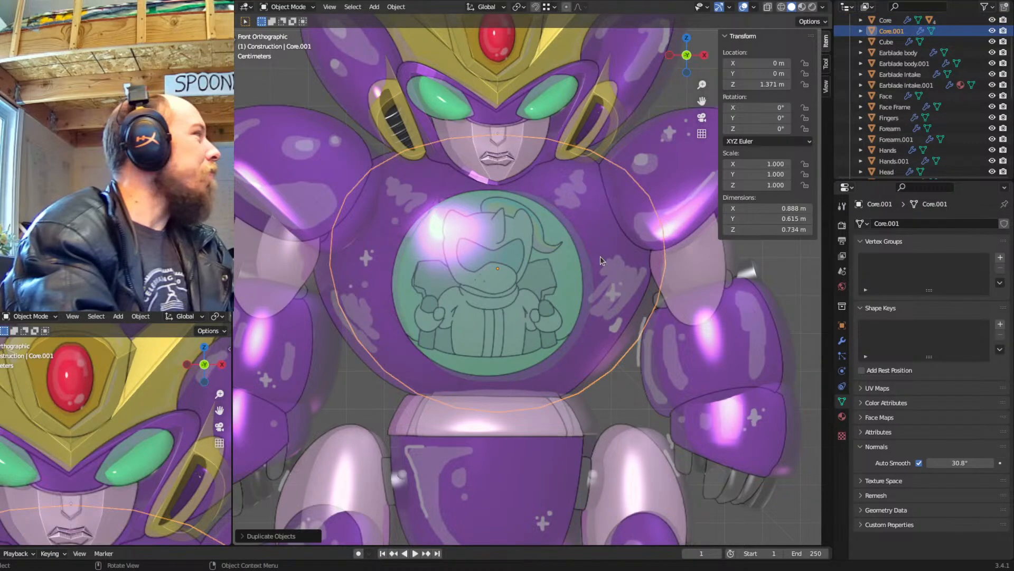
Remove the Solidify, Boolean and Weld modifiers from the Core duplicate and open its mesh for editing
left_click(842, 340)
left_click(842, 416)
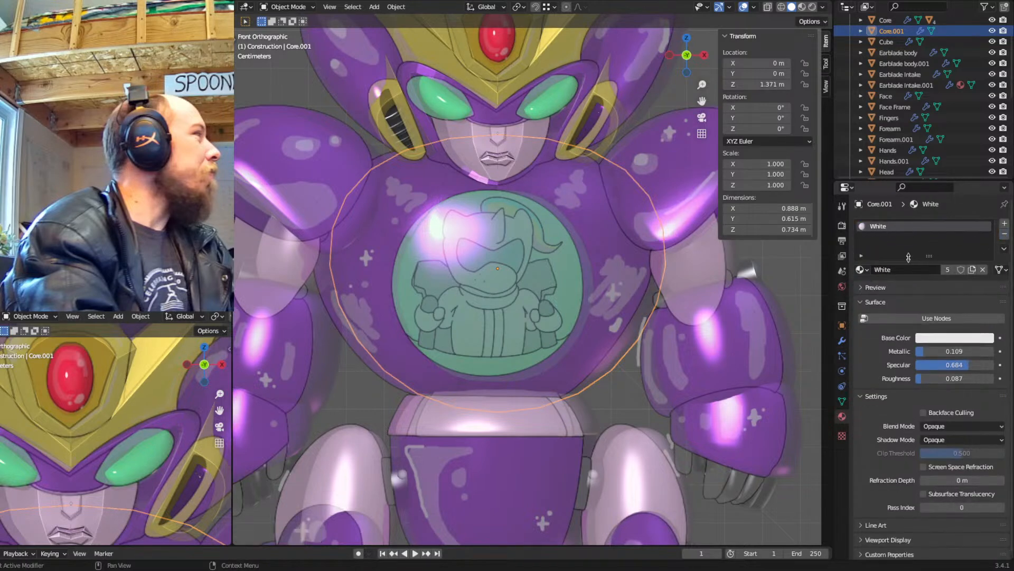
left_click(842, 342)
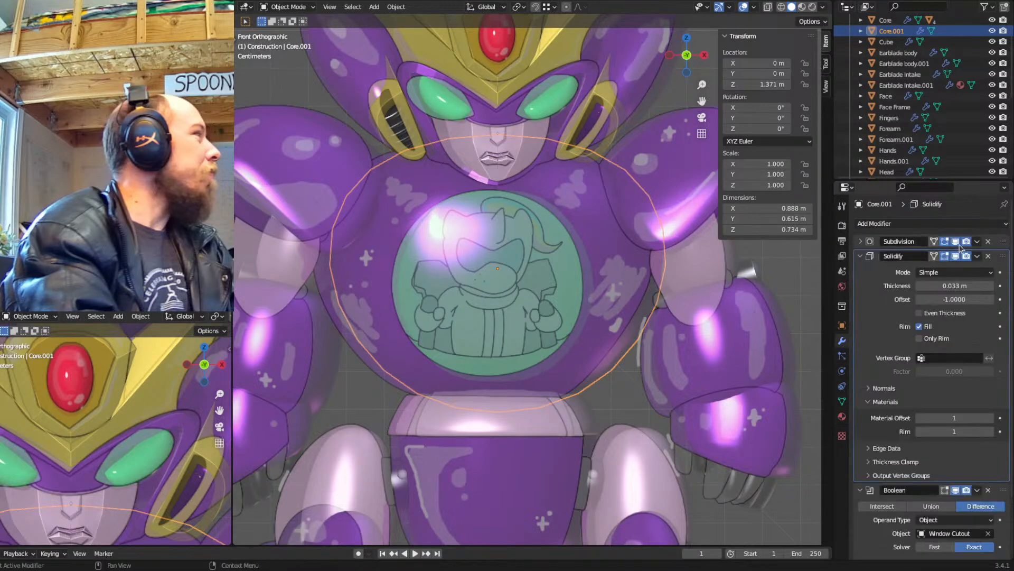
left_click(988, 255)
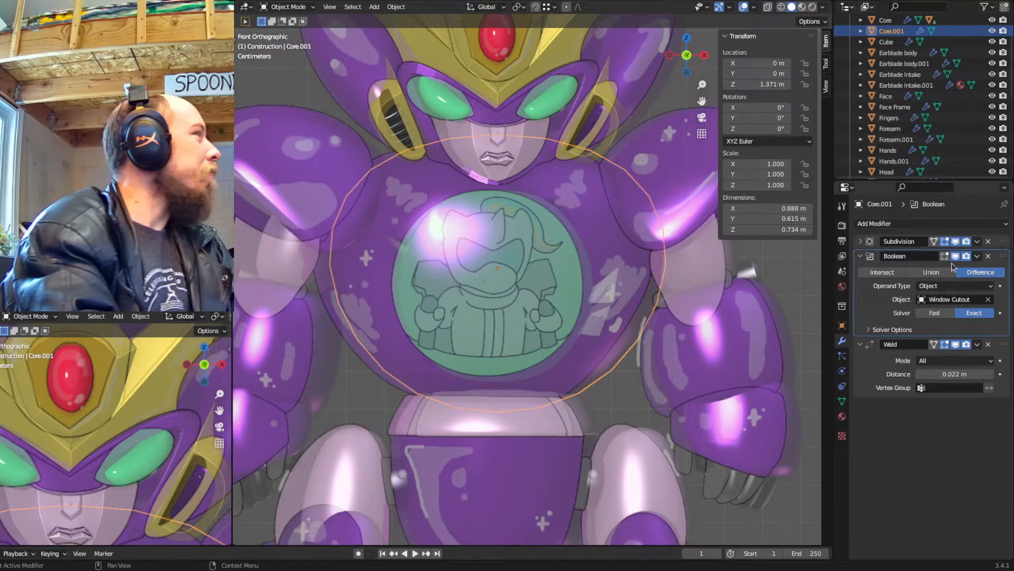
left_click(988, 256)
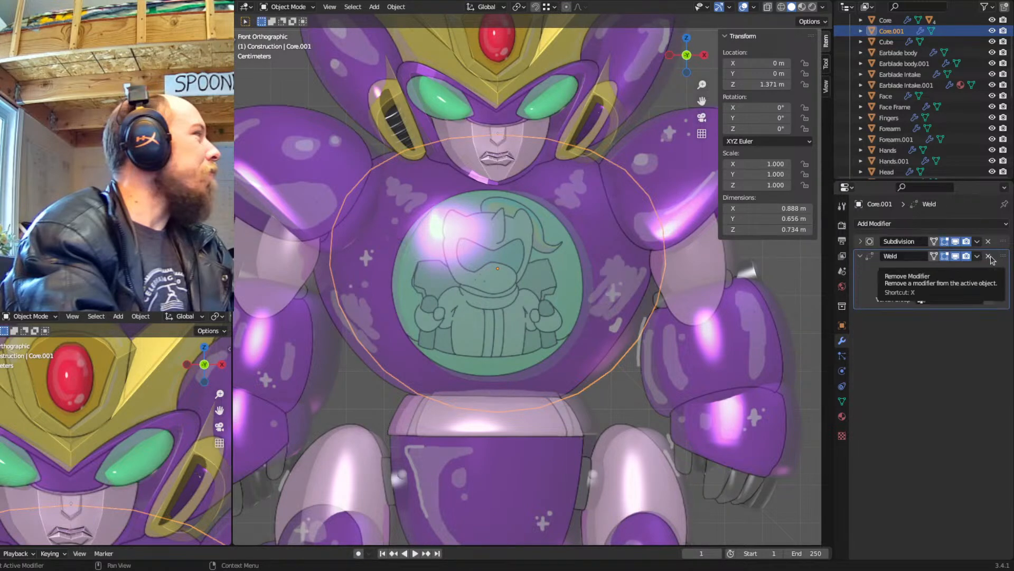
left_click(988, 256)
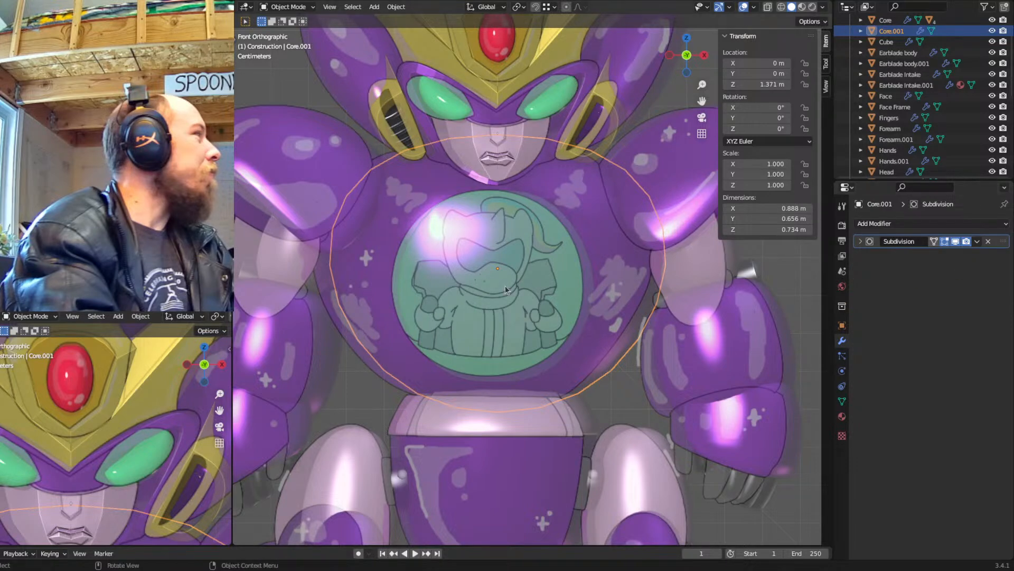
key("Tab")
scroll(619, 307, "down", 3)
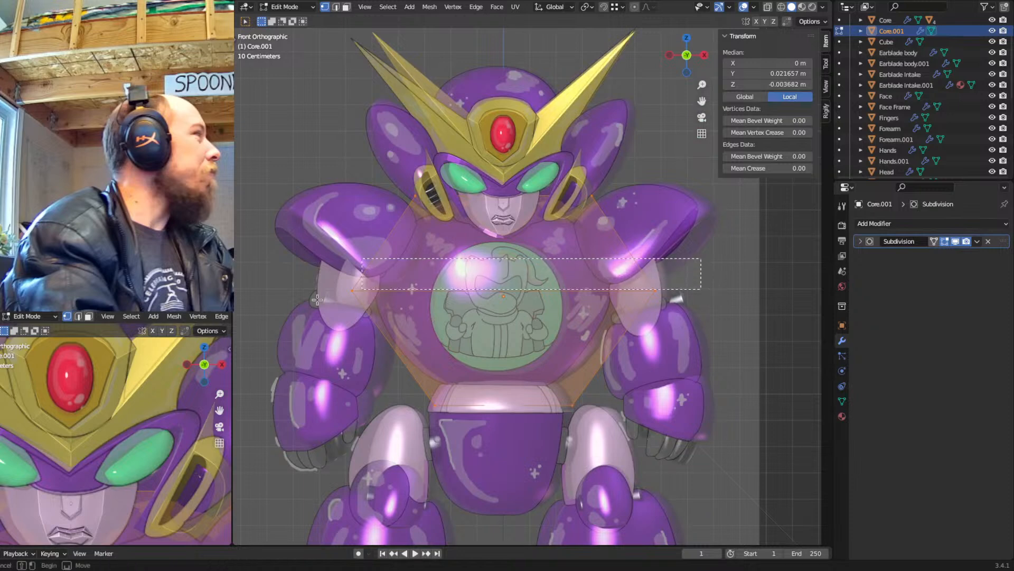
left_click(504, 308)
key("s")
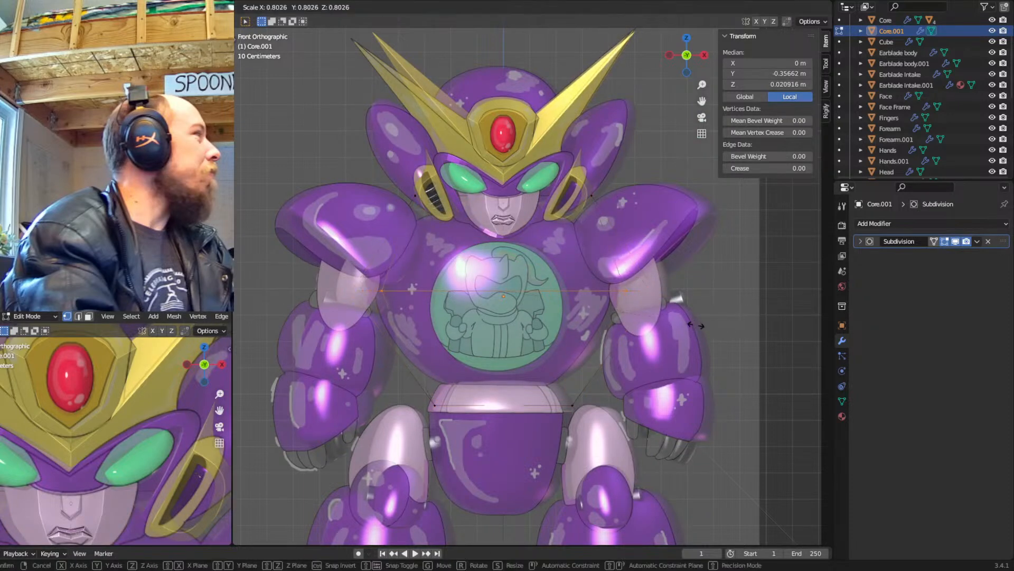
left_click(686, 327)
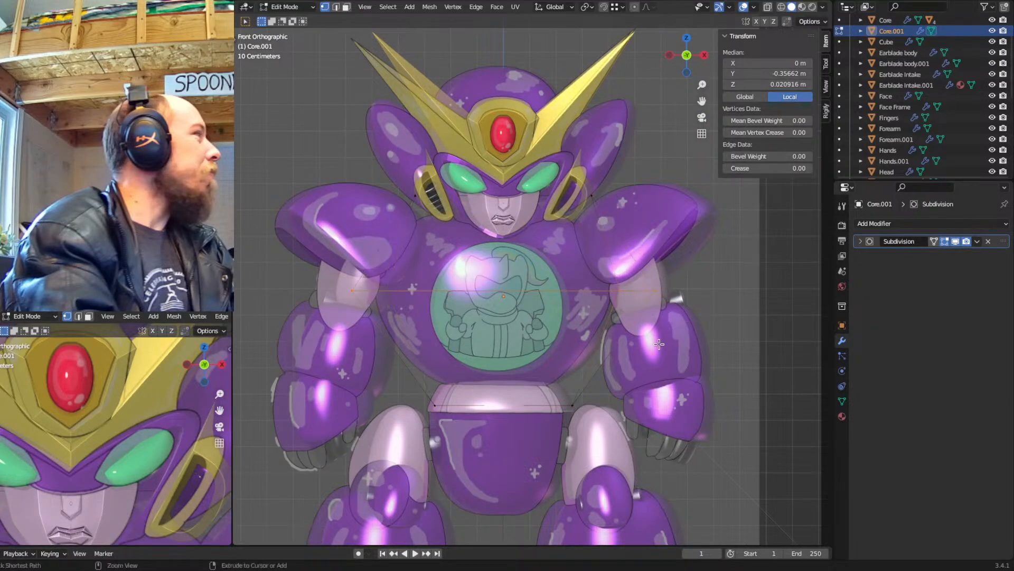
With see-through display on, select the duplicate's whole middle vertex ring and scale it down towards the torso outline
key("alt+z")
left_click_drag(740, 267, 334, 313)
key("s")
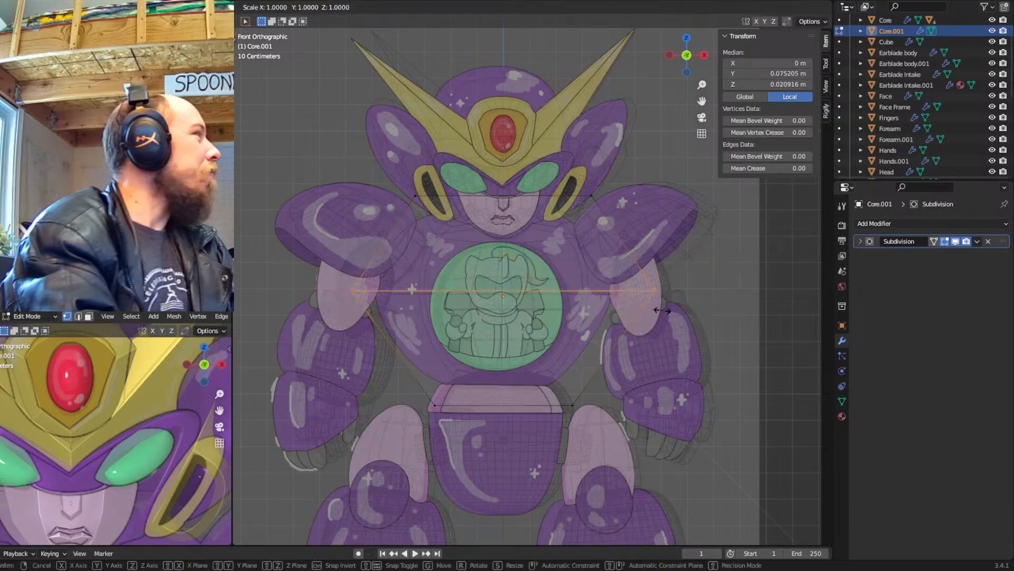
left_click(633, 314)
Add an edge loop below the middle ring, then shrink the bottom ring and raise it about 0.084 m along Z
key("ctrl+r")
left_click(589, 343)
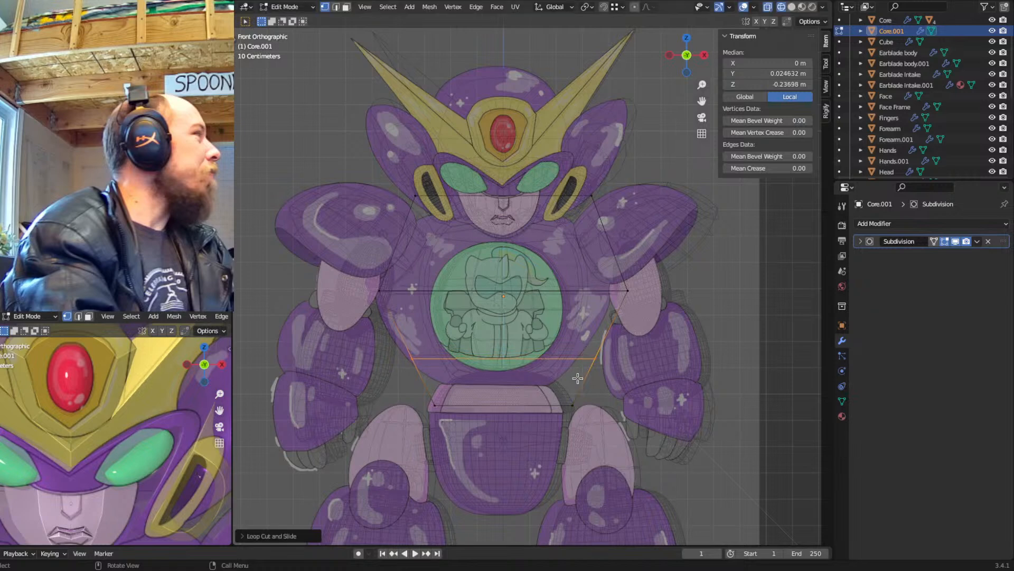
left_click(663, 403)
key("s")
left_click(639, 410)
key("g")
key("z")
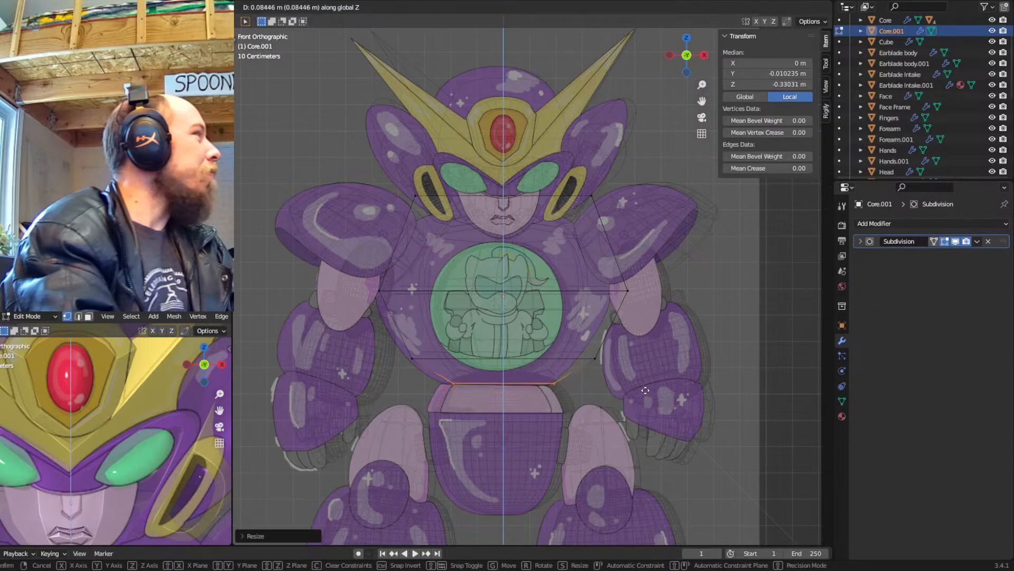
left_click(645, 389)
Delete the top ring of vertices from the Core duplicate
left_click_drag(369, 154, 658, 211)
key("x")
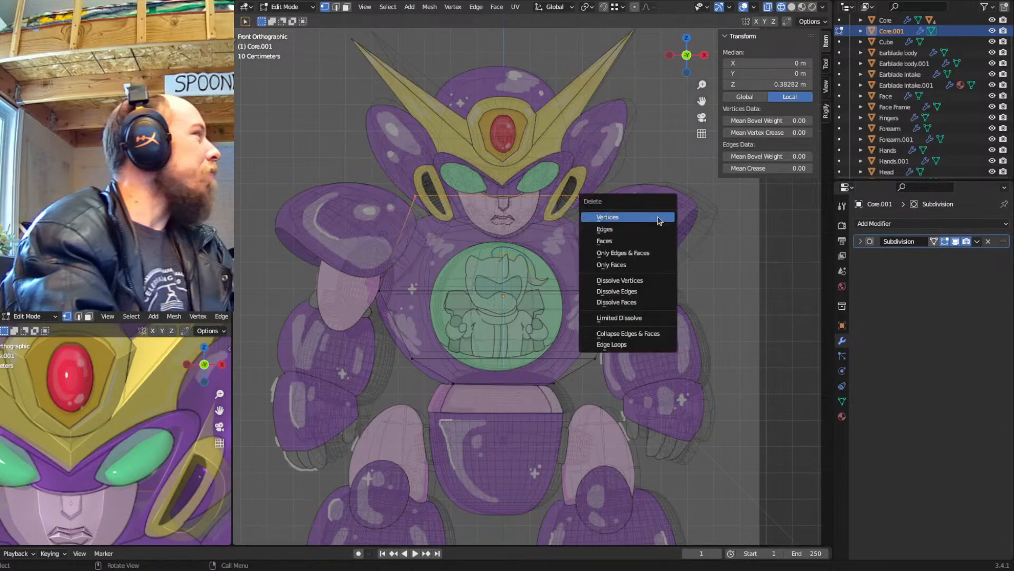
left_click(659, 219)
Fill the open upper edge loop with a face and crease its edges to 1.00
middle_click_drag(603, 266, 550, 279)
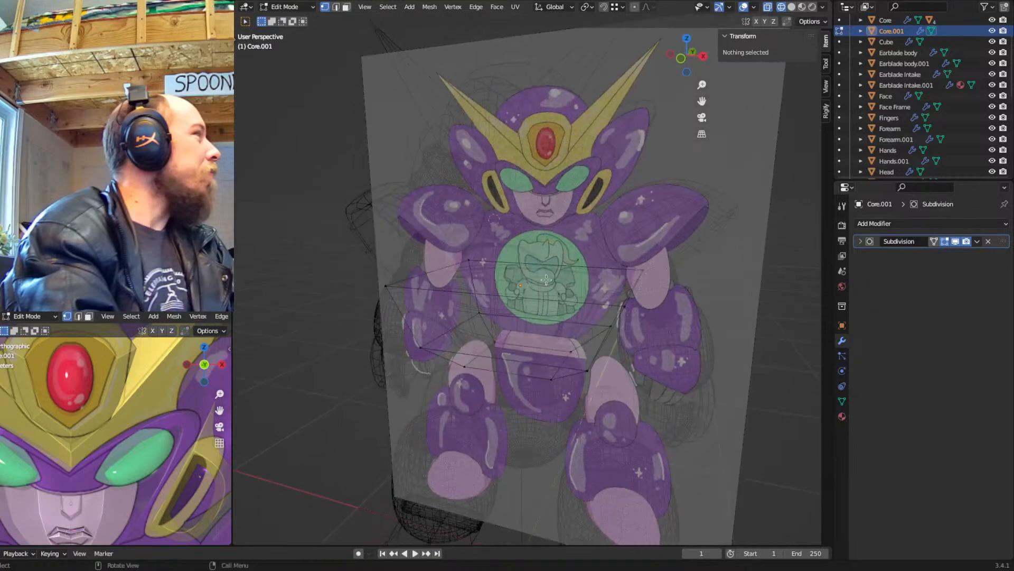
key("a")
left_click(547, 263, "alt")
key("f")
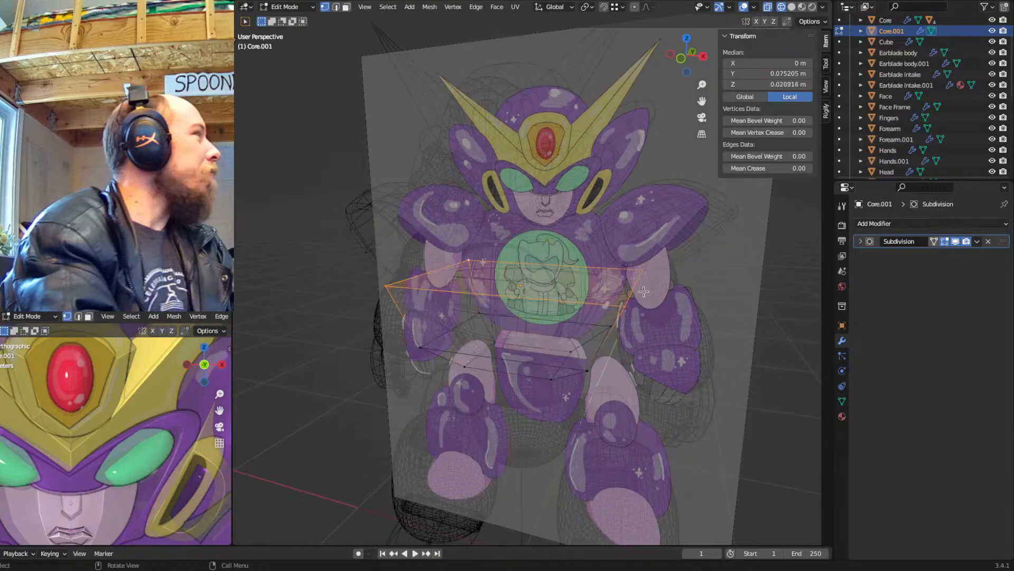
key("Return")
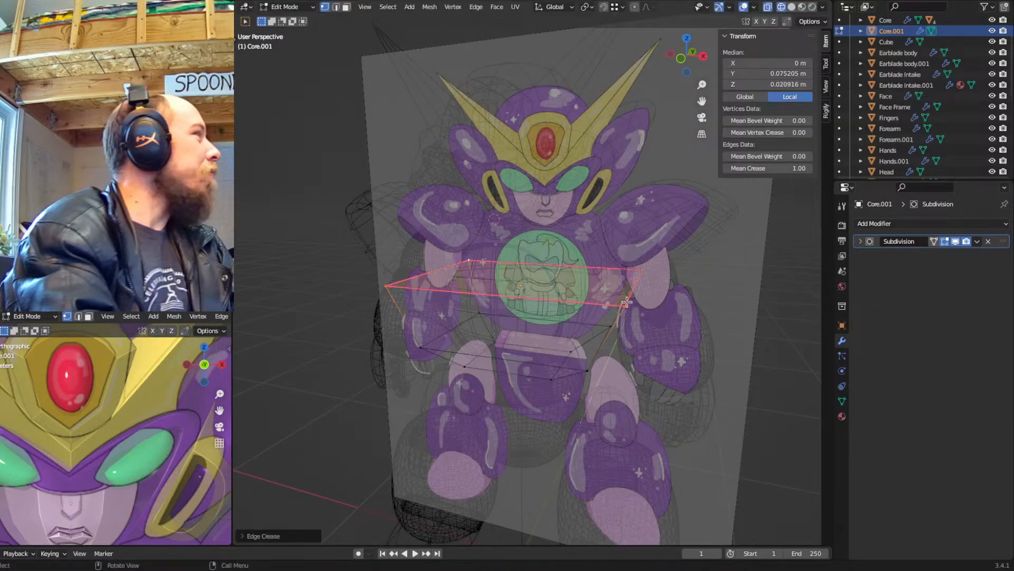
Slide the creased top loop down to about Z -0.203 m and slide the loop beneath it closer to the bottom ring
key("KP_1")
key("g")
key("g")
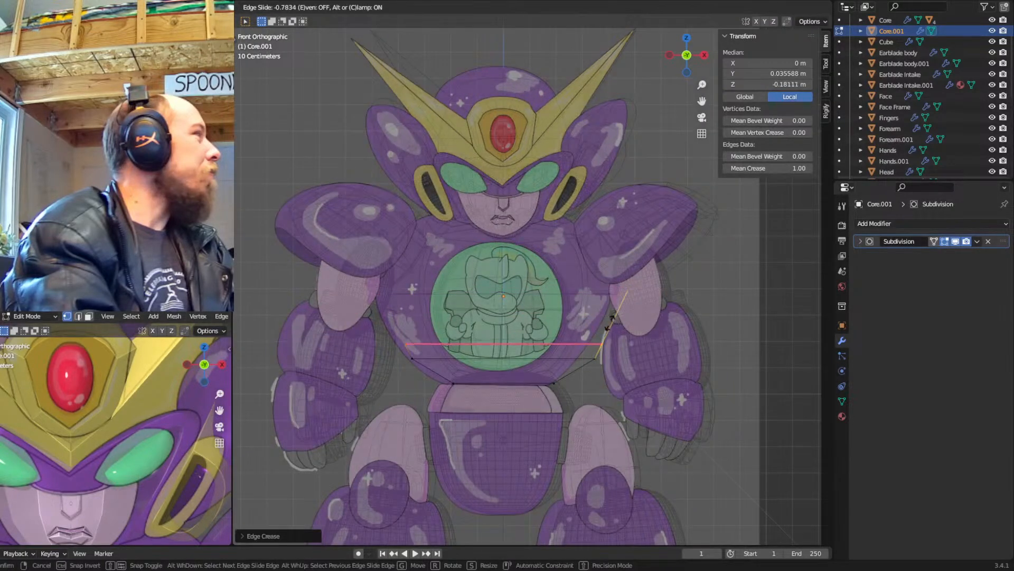
left_click(603, 352)
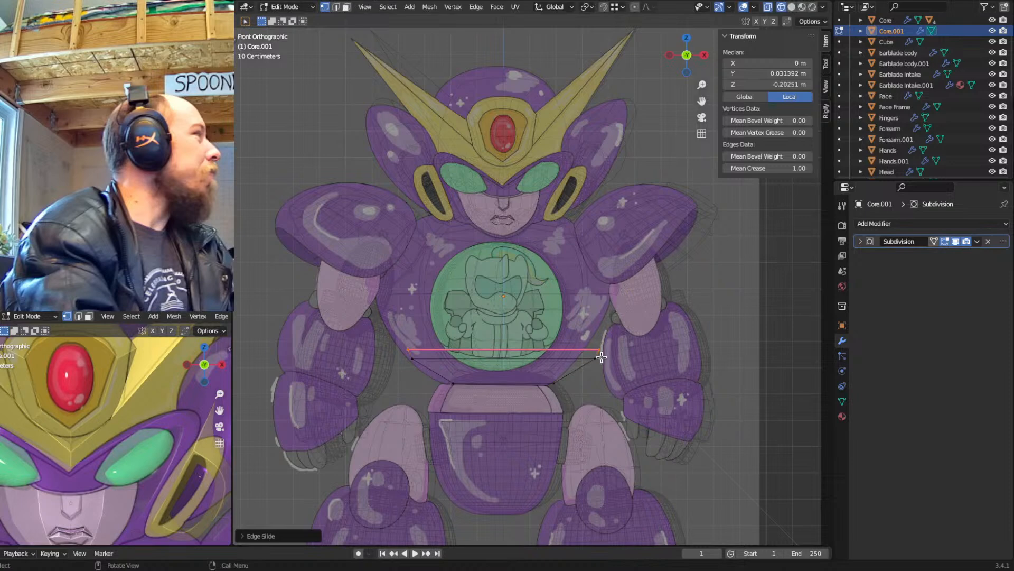
left_click(545, 369, "alt")
key("g")
key("g")
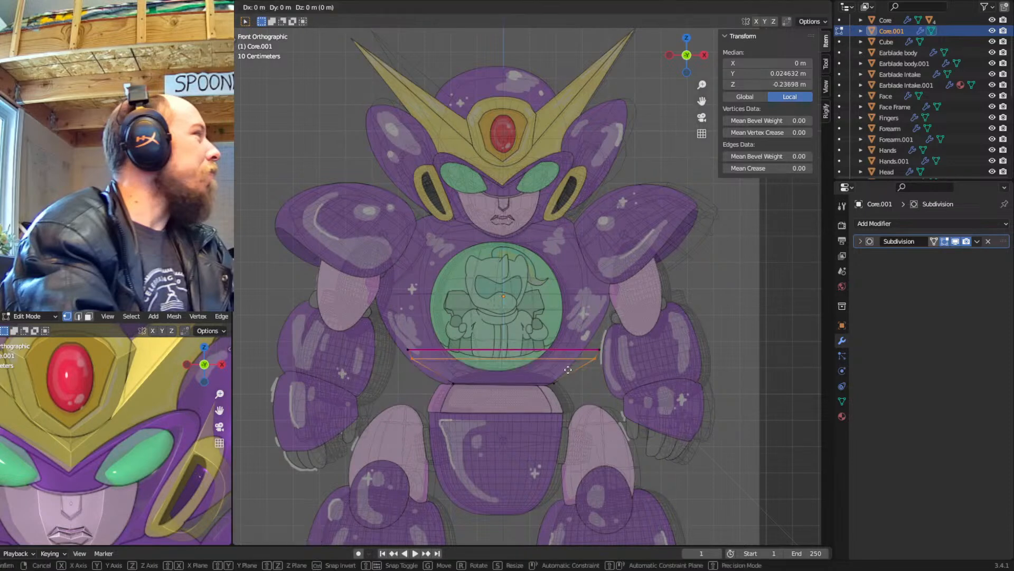
left_click(569, 534)
Scale the creased top loop and the loop beneath it inward so they fit inside the torso outline
left_click_drag(651, 318, 374, 358)
key("s")
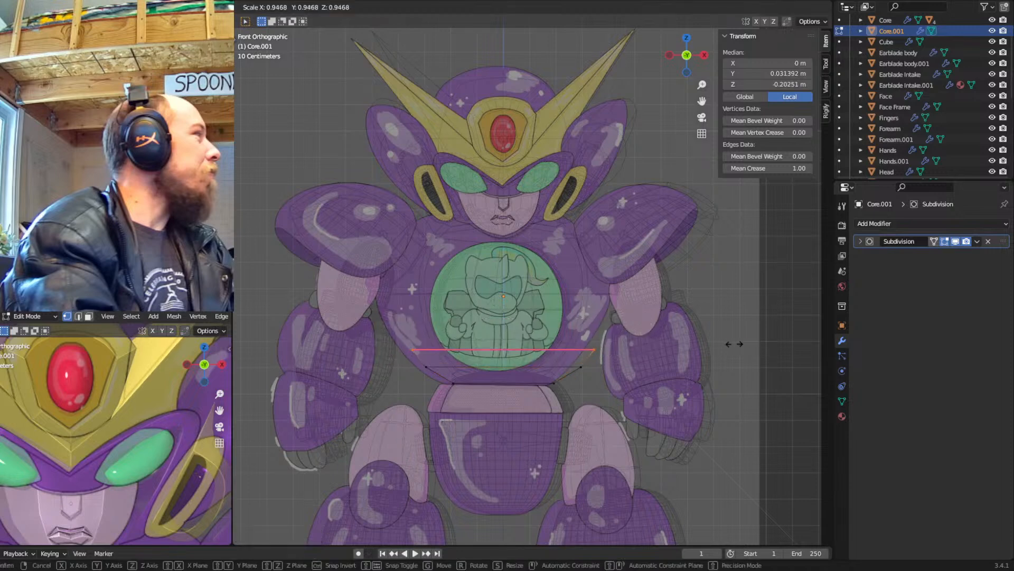
left_click(707, 346)
left_click_drag(597, 364, 404, 381)
key("s")
left_click(639, 375)
mouse_move(638, 374)
middle_mouse_down()
mouse_move(510, 356)
mouse_move(582, 402)
mouse_move(630, 403)
middle_mouse_up()
key("Tab")
In side view, move the front vertices of the two lower loops back about 0.023 m along Y
key("shift+z")
key("shift+z")
middle_click_drag(544, 416, 550, 477)
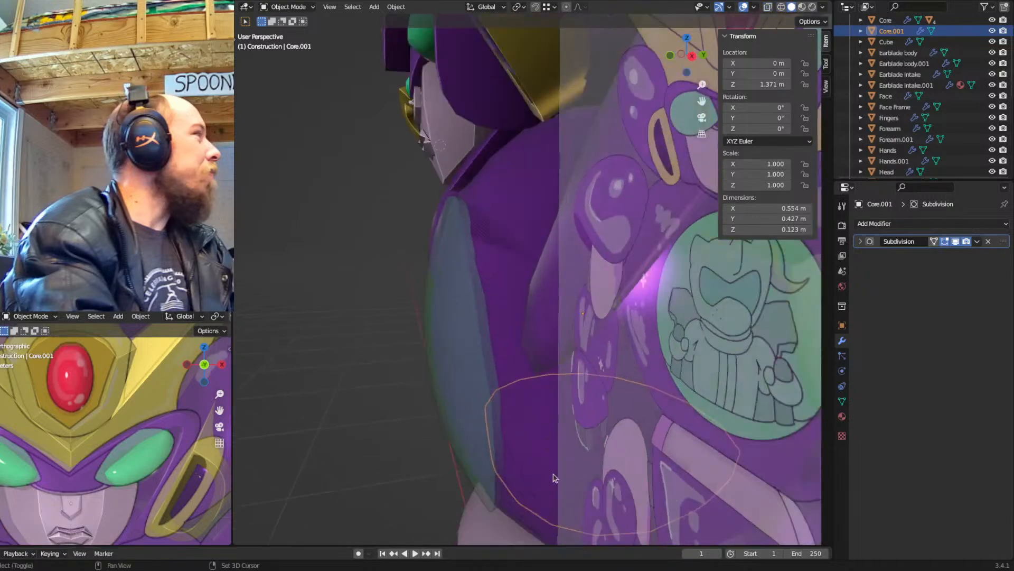
scroll(642, 370, "up", 8)
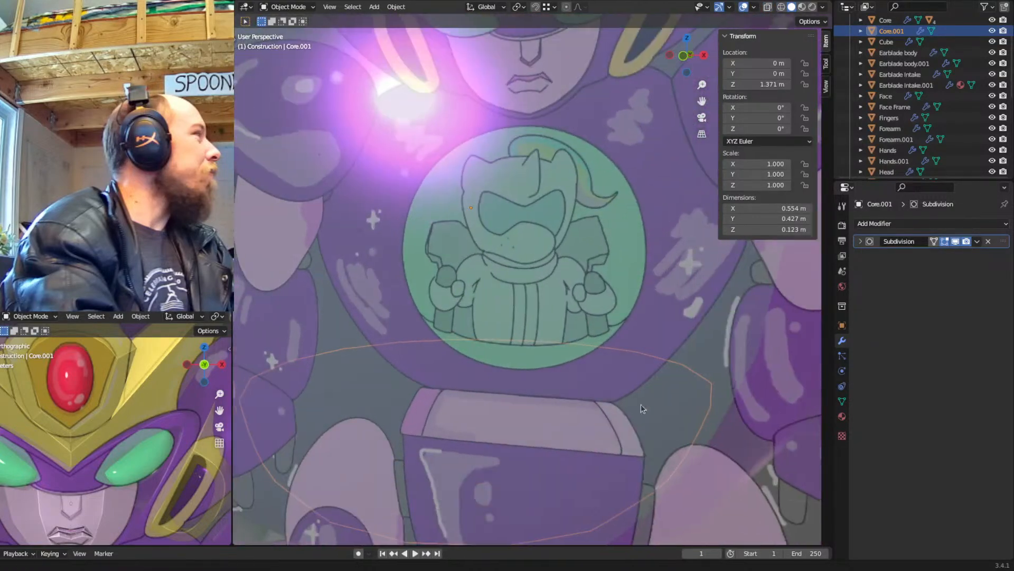
middle_click_drag(641, 409, 452, 349)
key("Tab")
middle_click_drag(570, 352, 643, 322)
scroll(557, 351, "down", 4)
key("shift+z")
left_click_drag(538, 311, 410, 378)
key("g")
key("y")
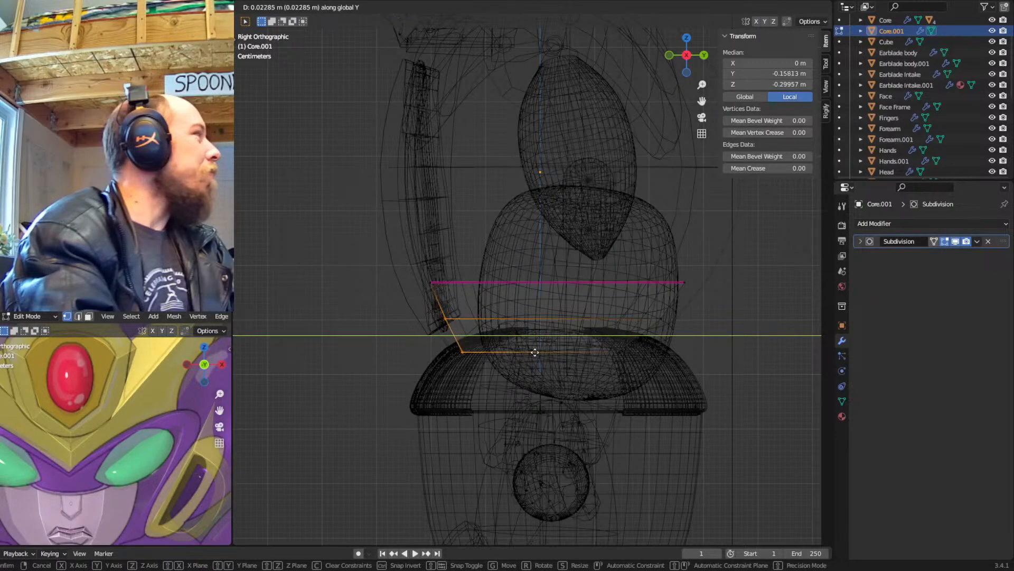
left_click(534, 353)
Move the bottom loop's front vertices further back, then shift all three loops' front vertices back about 0.044 m along Y
left_click_drag(489, 331, 435, 362)
key("g")
key("y")
left_click(451, 360)
left_click_drag(515, 254, 389, 374)
key("g")
key("y")
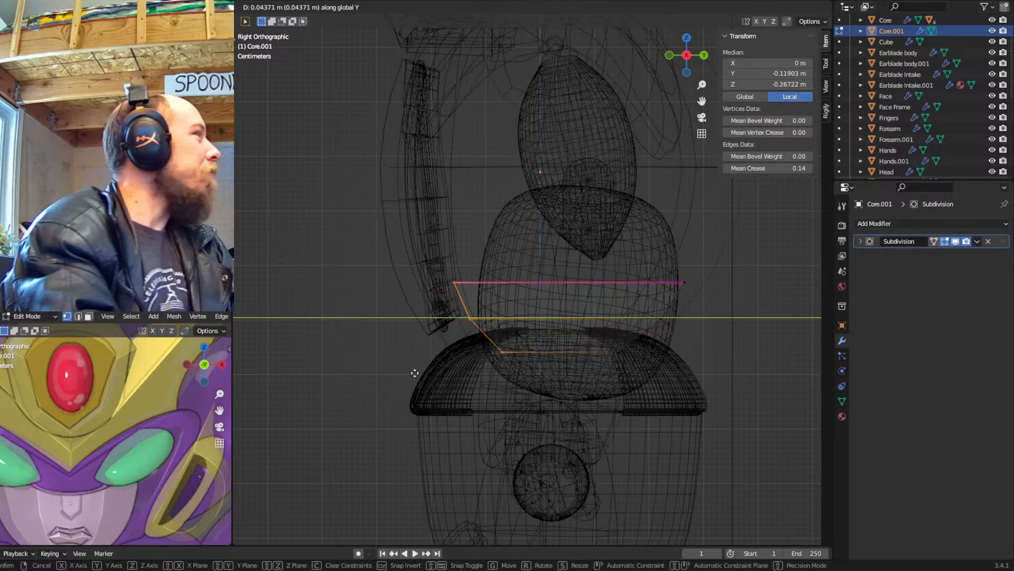
left_click(416, 372)
Move the rear vertices of the piece slightly backward along Y and check its fit inside the torso
left_click_drag(690, 268, 584, 358)
key("g")
key("y")
left_click(638, 354)
key("shift+z")
middle_click_drag(637, 354, 484, 310)
key("Tab")
key("Tab")
key("shift+z")
middle_click_drag(576, 285, 533, 278)
Inset the piece's flat top face and extrude the inner face downward to form a recess
key("3")
left_click(438, 249)
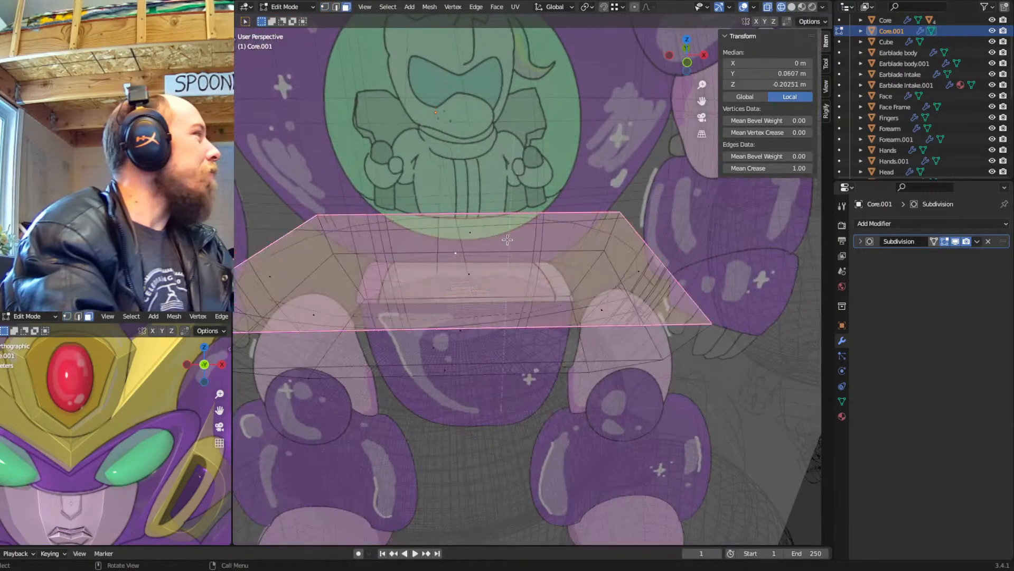
middle_click_drag(499, 237, 532, 240)
key("i")
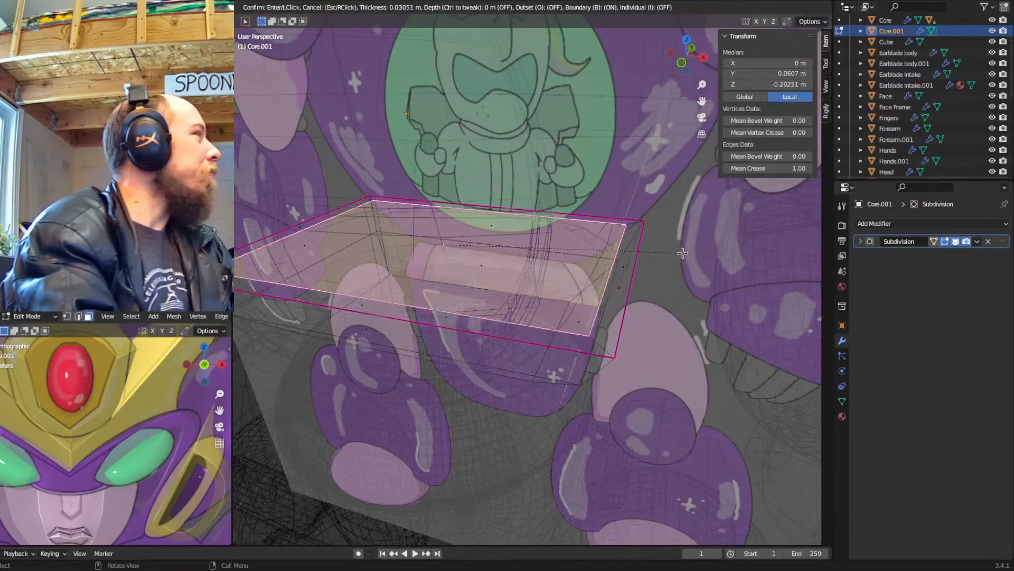
left_click(641, 255)
middle_click_drag(641, 255, 621, 260)
key("e")
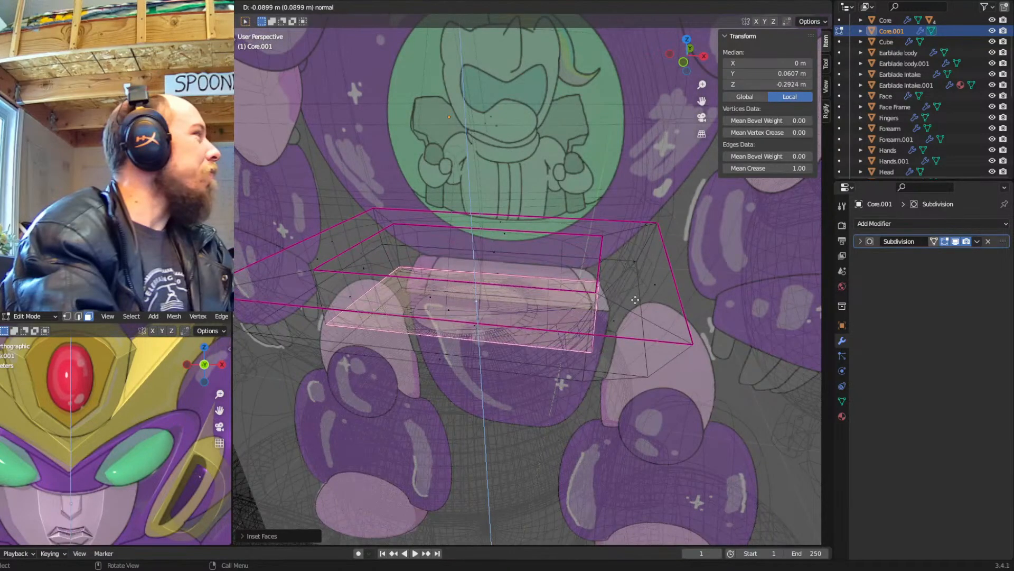
left_click(629, 287)
Leave mesh editing and set the piece's Auto Smooth angle to 38.4°
key("shift+z")
mouse_move(627, 287)
middle_mouse_down()
mouse_move(672, 289)
mouse_move(641, 319)
mouse_move(687, 330)
mouse_move(502, 283)
mouse_move(511, 277)
middle_mouse_up()
scroll(641, 320, "up", 4)
key("Tab")
key("1")
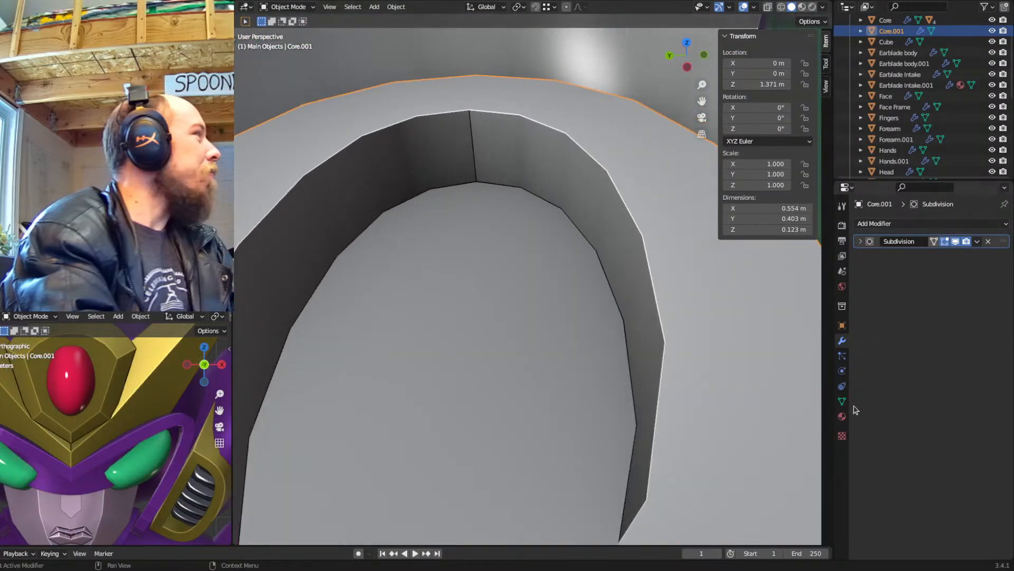
left_click(842, 401)
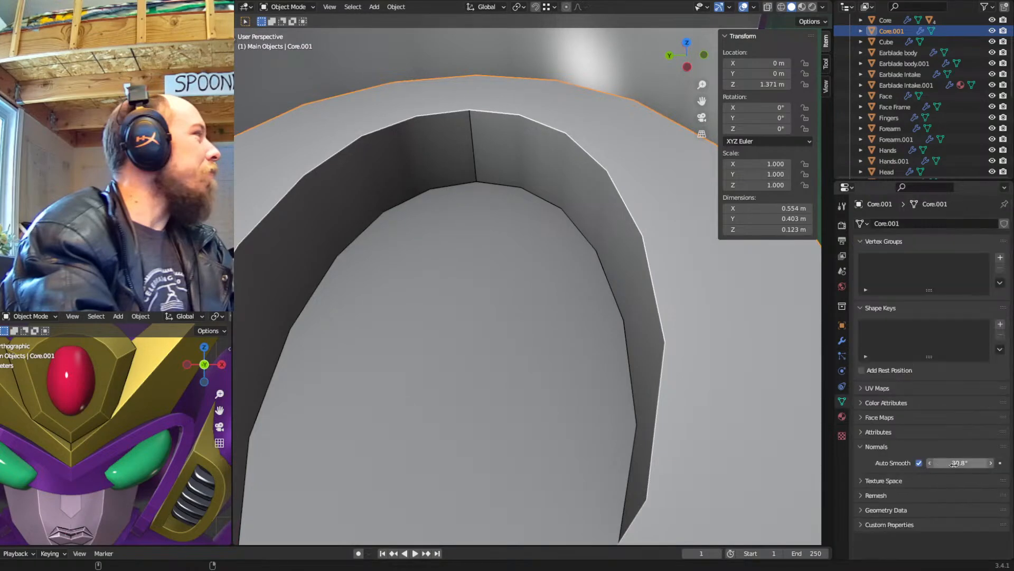
left_click_drag(959, 463, 963, 463)
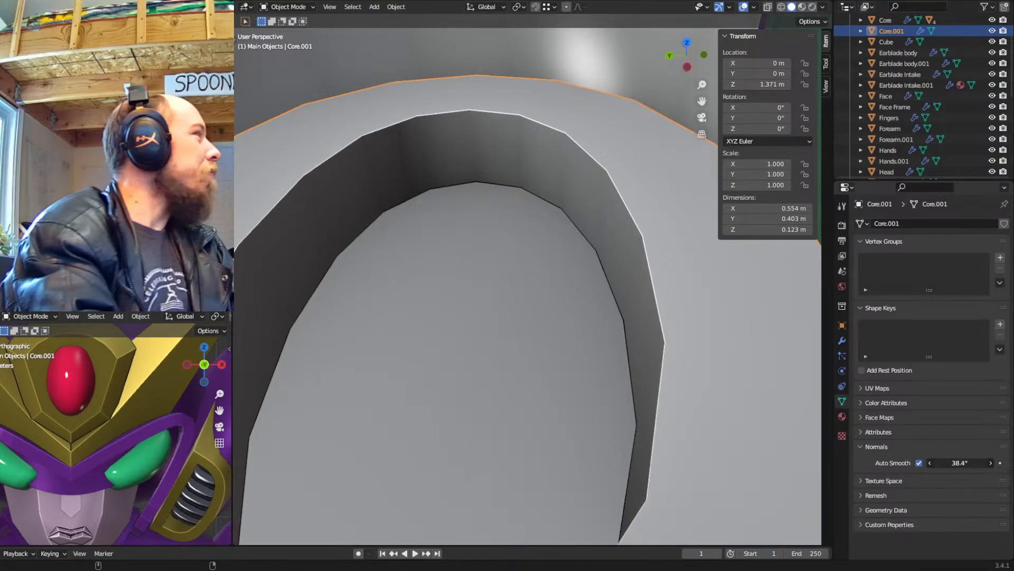
Examine how the recessed piece sits beneath the chest window against the front reference drawing
scroll(607, 293, "down", 4)
mouse_move(552, 268)
middle_mouse_down()
mouse_move(540, 296)
mouse_move(558, 269)
mouse_move(474, 244)
mouse_move(546, 326)
mouse_move(565, 301)
mouse_move(569, 274)
mouse_move(563, 291)
mouse_move(560, 276)
middle_mouse_up()
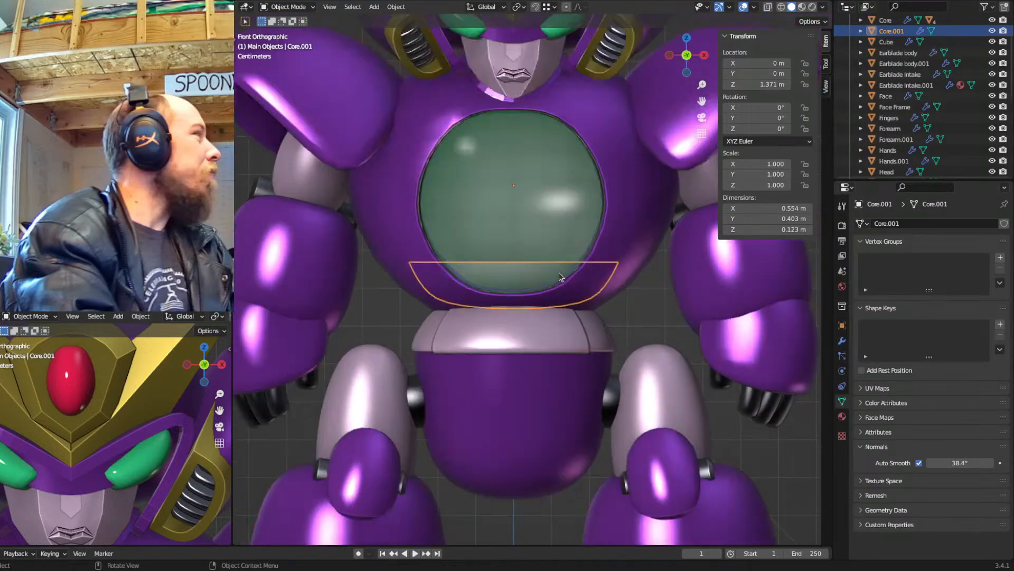
key("shift+z")
key("shift+z")
middle_click_drag(539, 281, 543, 356, "shift")
scroll(530, 343, "up", 2)
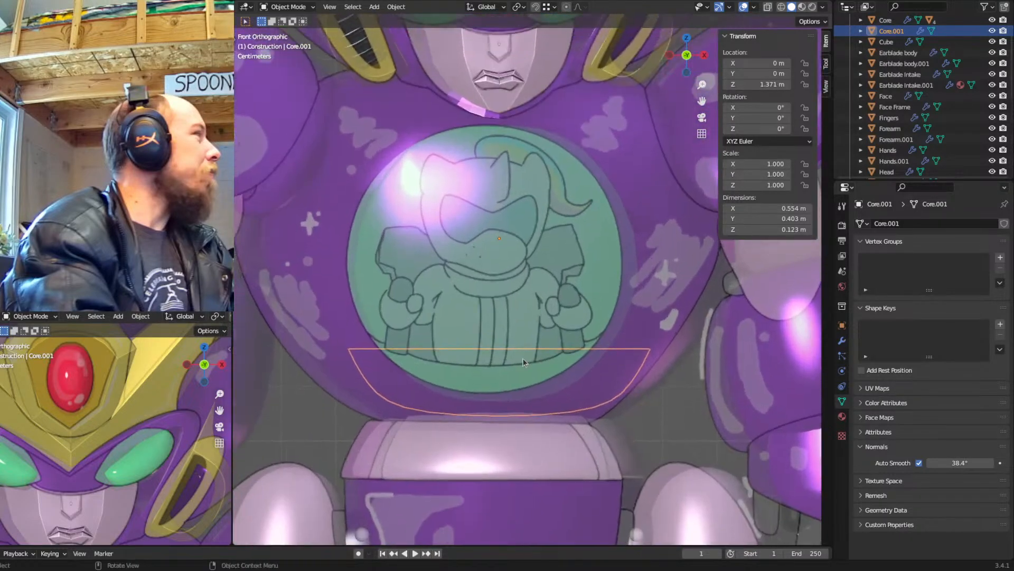
scroll(522, 357, "down", 4)
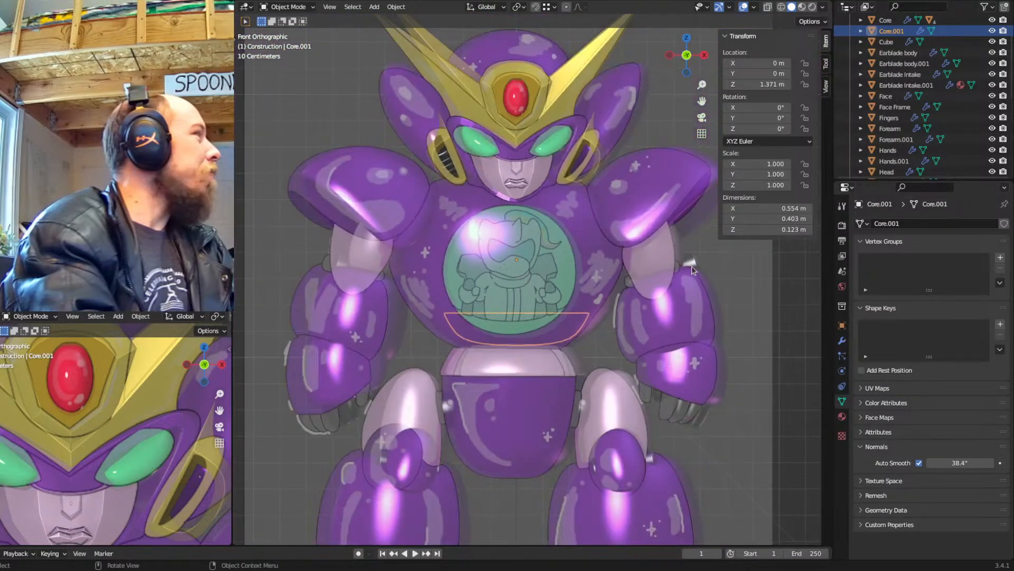
Duplicate the mirrored elbow pin, rotate the copy to about -7.15° on Y, and place it in the chest window near X 0.146, Z 1.226 m
left_click(693, 267)
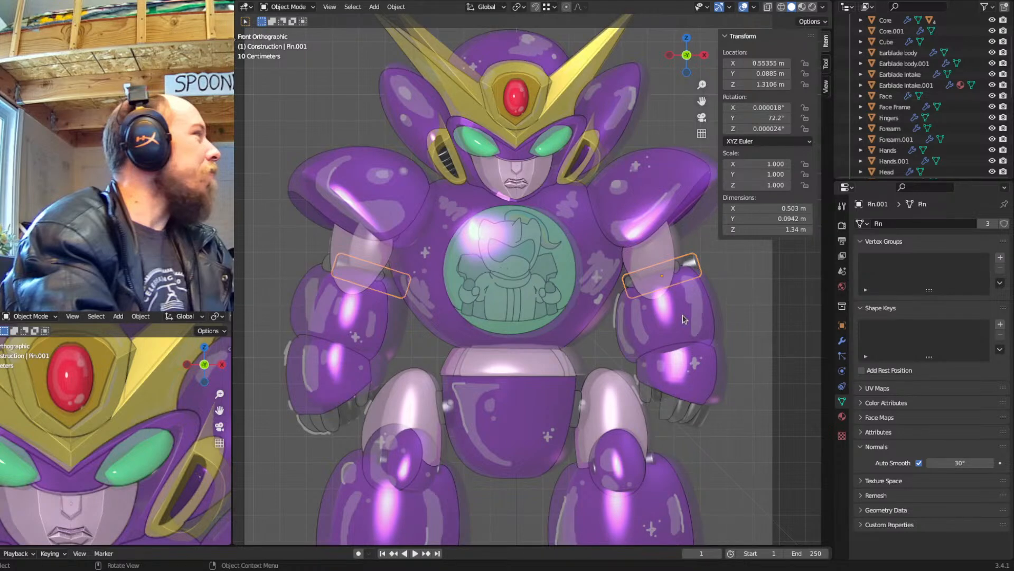
key("shift+d")
left_click(602, 348)
key("r")
left_click(613, 254)
key("g")
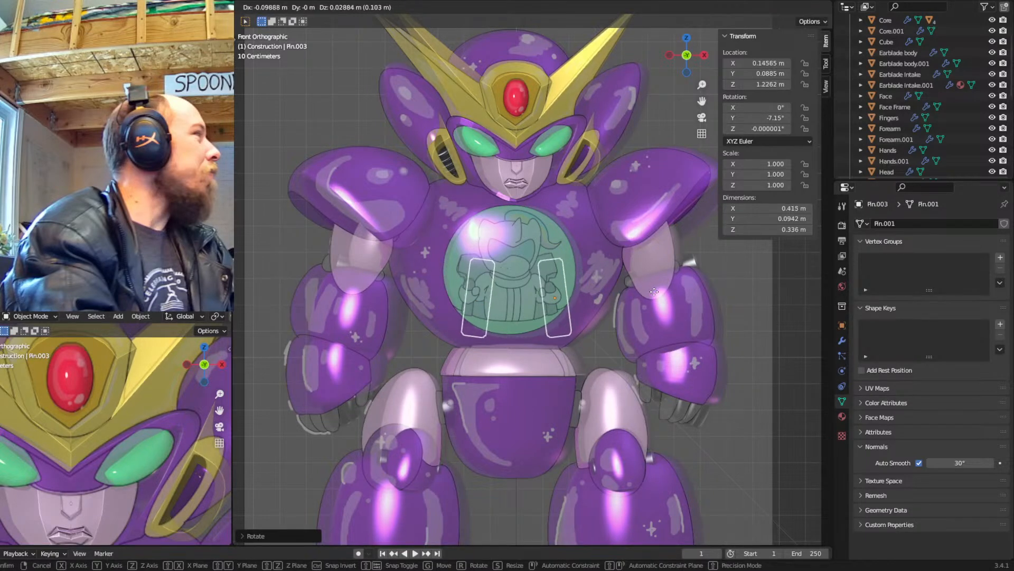
left_click(619, 335)
scroll(621, 334, "up", 5)
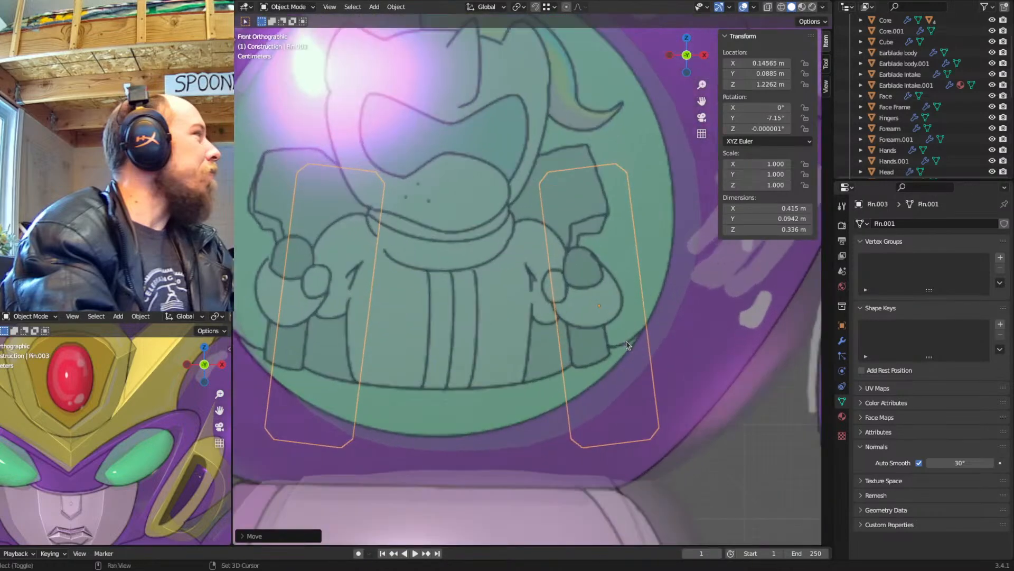
Apply the Solidify modifier on the duplicated pin in the chest window and remove its Bevel modifier
scroll(626, 341, "up", 1, "shift")
left_click(843, 340)
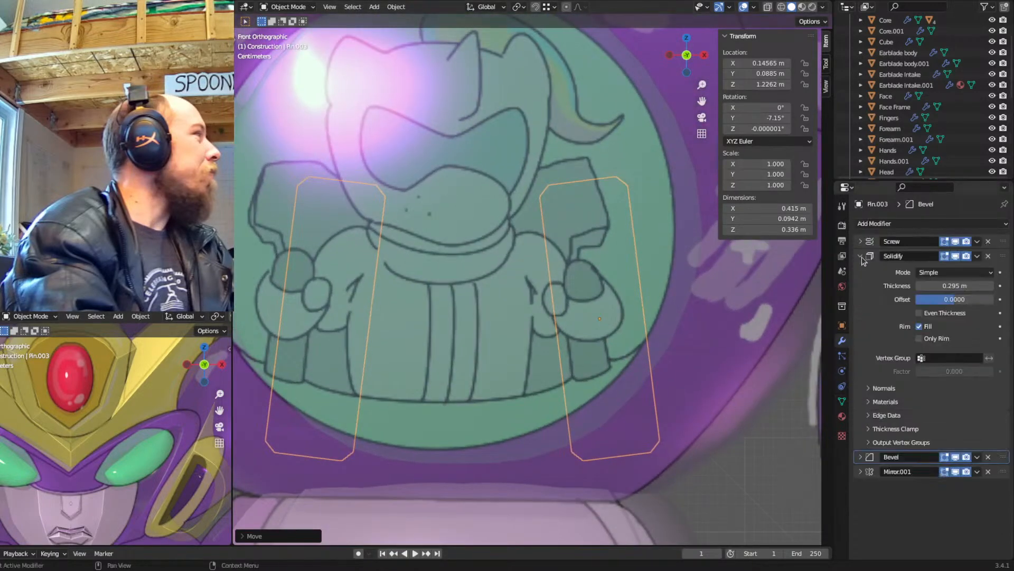
left_click(860, 255)
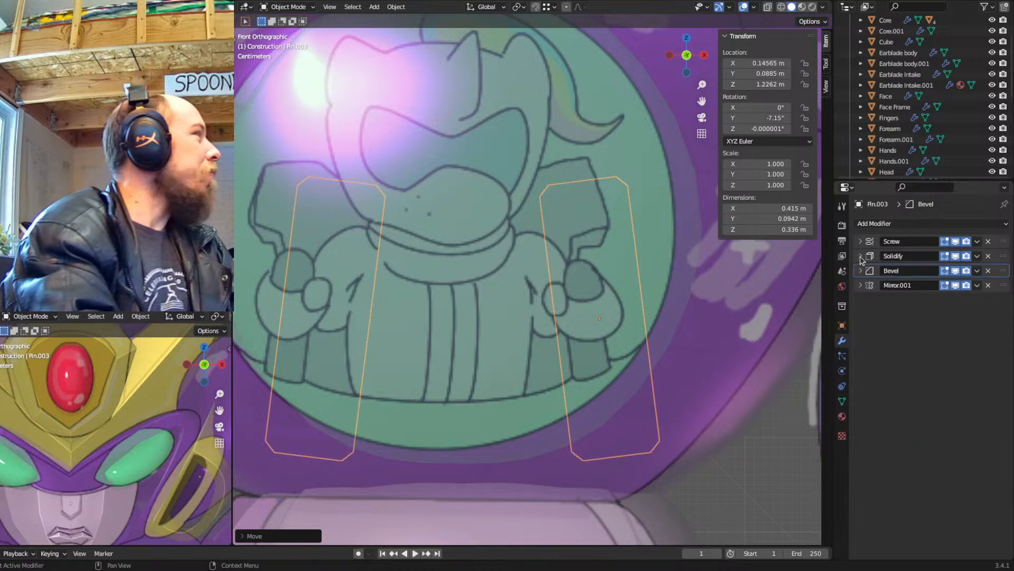
left_click(860, 256)
key("ctrl+a")
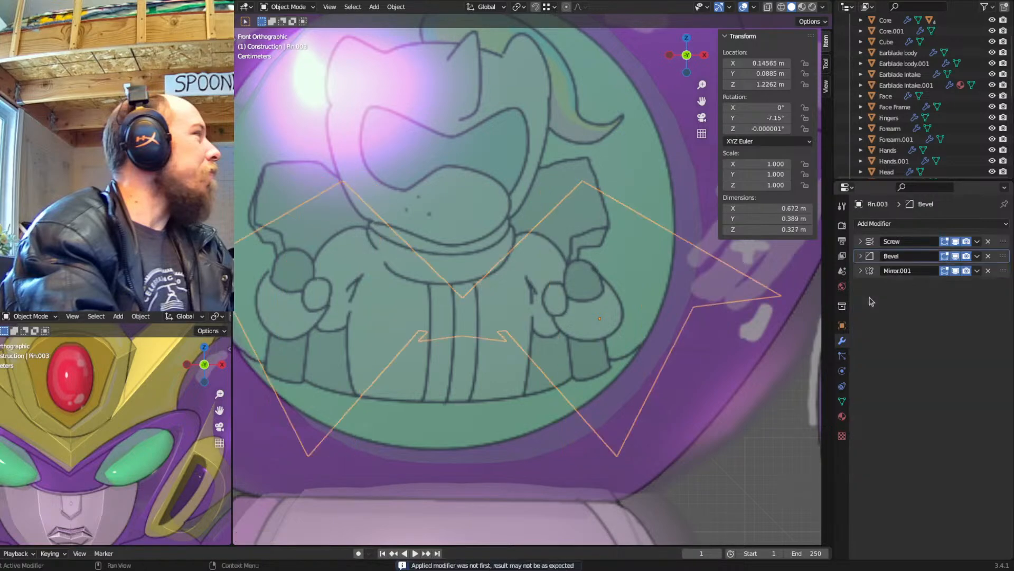
scroll(655, 340, "down", 4)
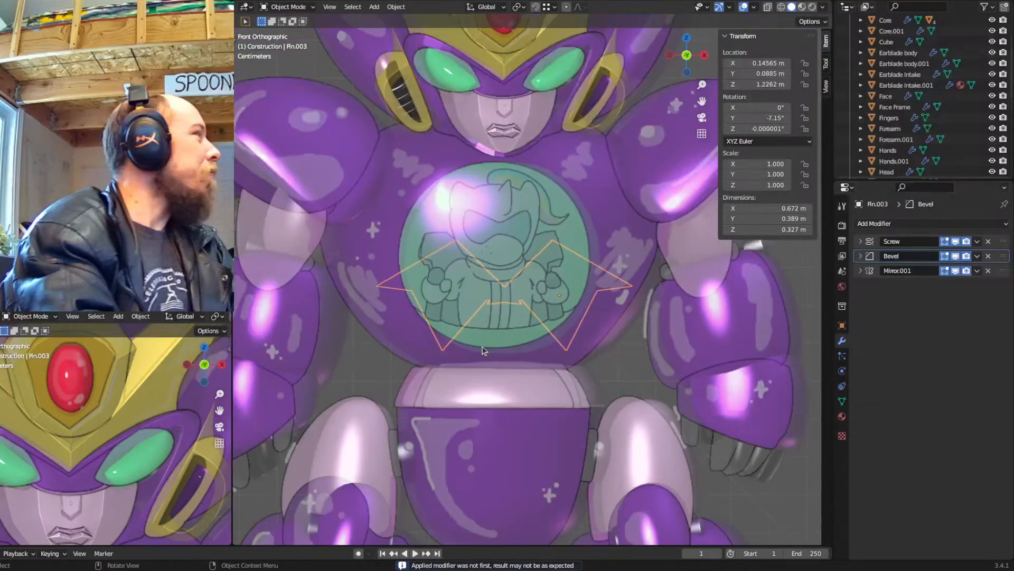
scroll(484, 350, "up", 3)
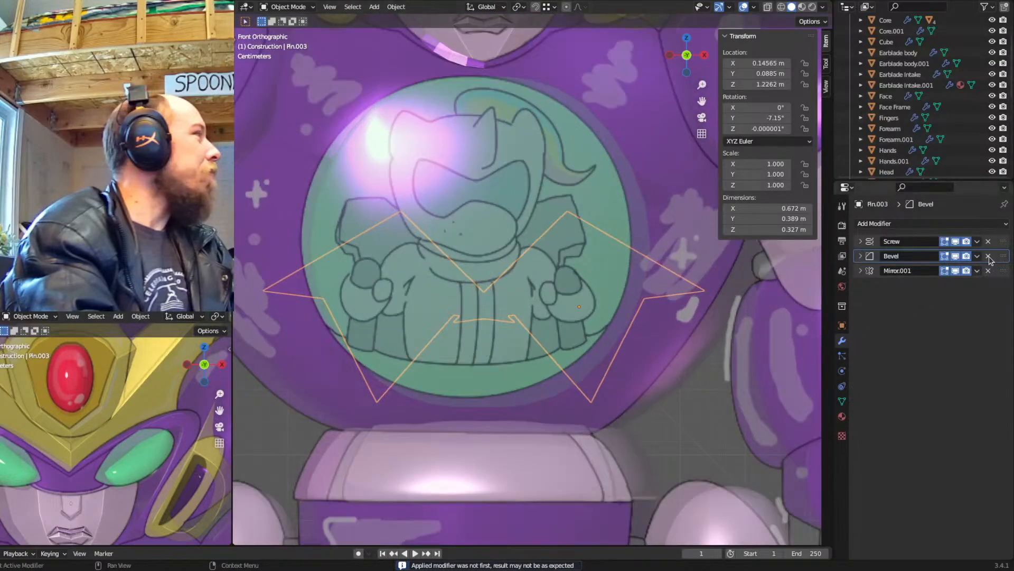
left_click(988, 256)
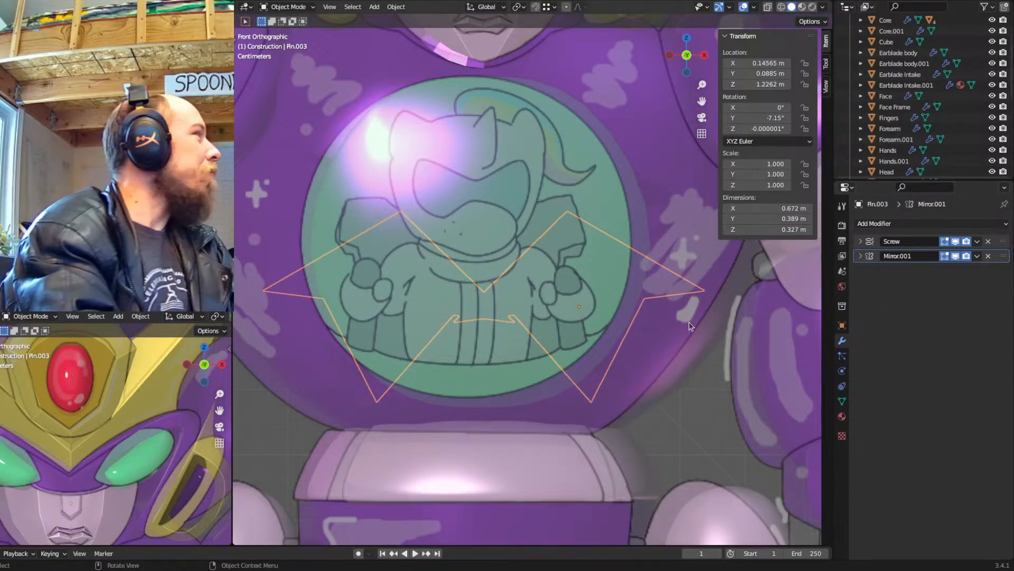
Delete the pin's surplus mesh geometry so that only a single slanted profile edge remains for the Screw modifier
key("Tab")
key("alt+z")
left_click(616, 306, "shift")
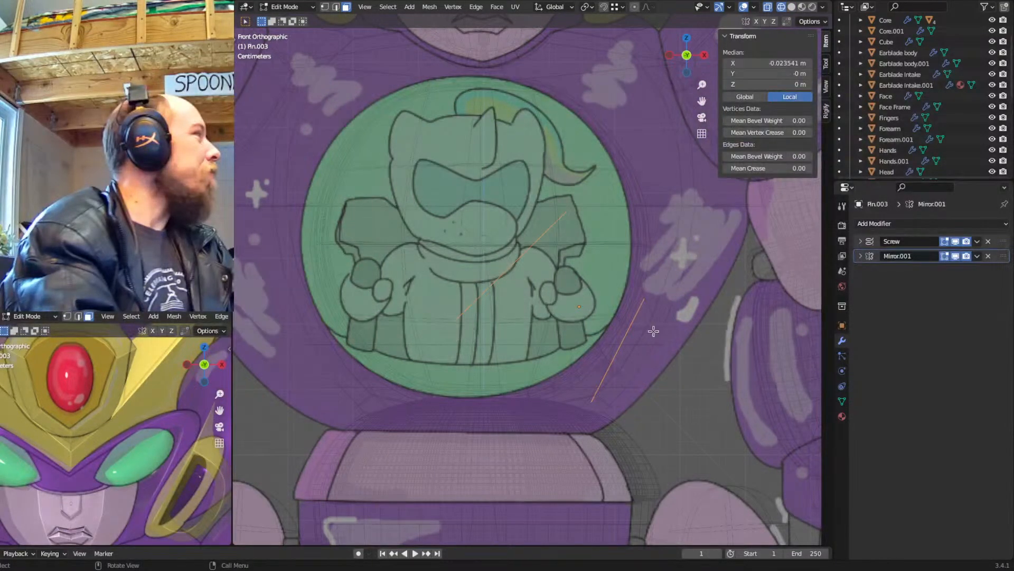
scroll(632, 328, "down", 3)
mouse_move(632, 328)
middle_mouse_down()
mouse_move(525, 334)
mouse_move(536, 319)
mouse_move(622, 310)
middle_mouse_up()
left_click_drag(673, 276, 569, 426)
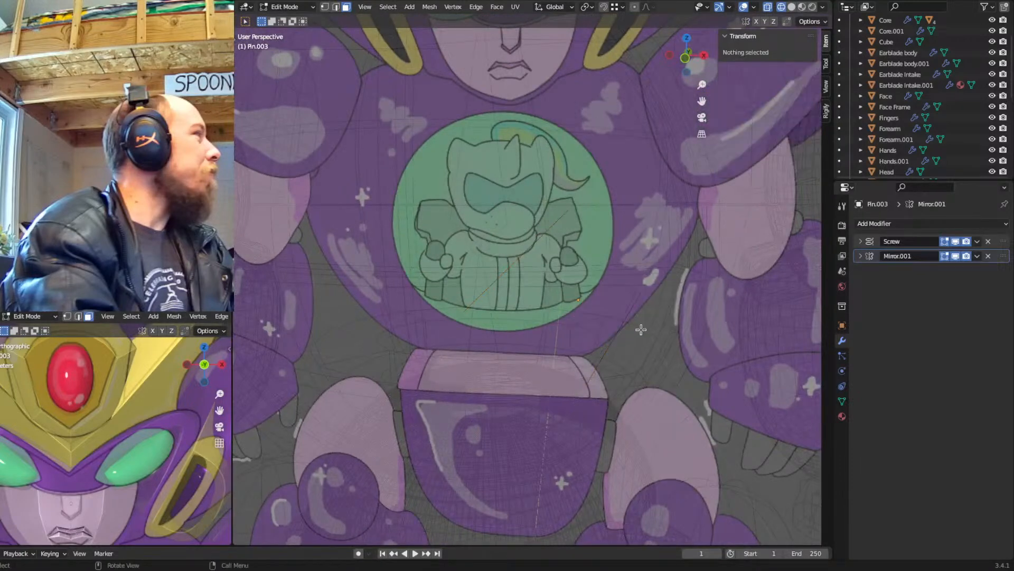
left_click(648, 292)
left_click(593, 373, "shift")
key("x")
left_click(606, 320)
key("a")
Try to slide the outer end vertex of the remaining edge, and leave mesh editing
left_click(474, 310)
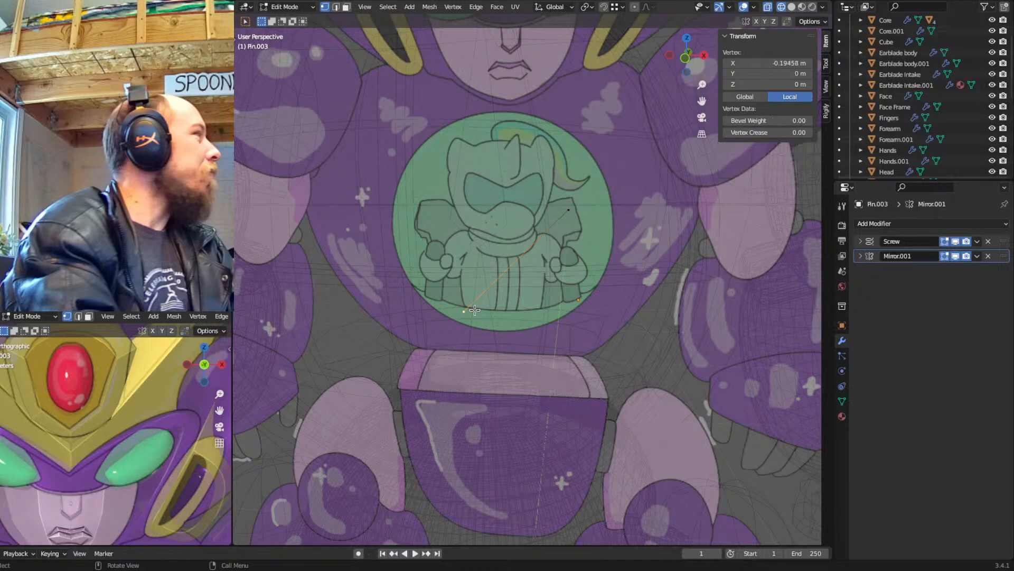
key("g")
key("g")
left_click(561, 317)
key("KP_1")
key("Tab")
scroll(562, 317, "down", 3)
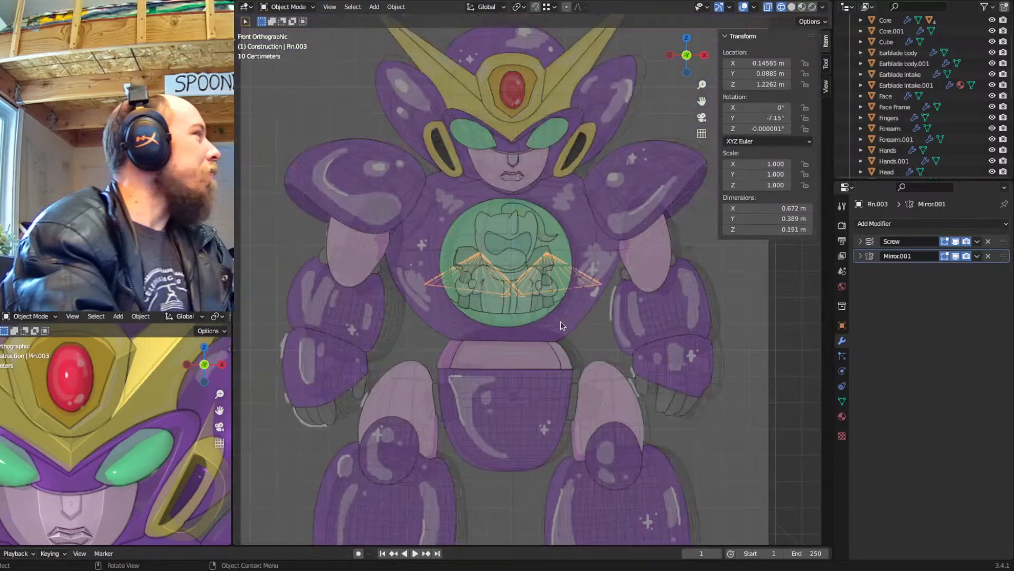
Make a linked duplicate of the pin, place it beside the robot near X 1.165, Z 1.169 m, and clear its rotation
key("alt+d")
left_click(779, 337)
middle_click_drag(717, 328, 422, 295, "shift")
key("g")
key("x")
left_click(531, 301)
key("alt+r")
scroll(546, 302, "up", 4)
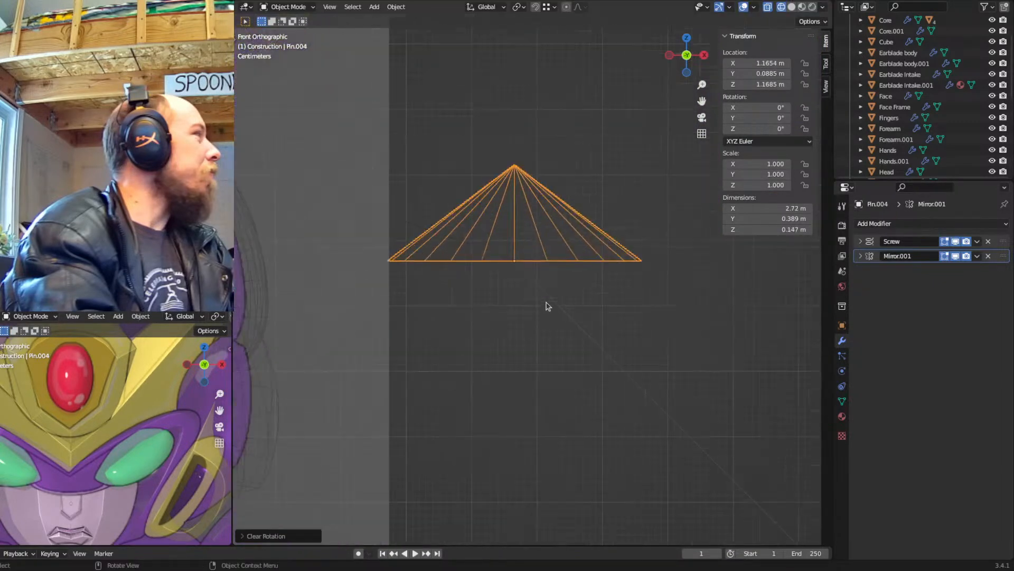
Add a vertex midway along the slanted profile edge and move it to about X -0.115, Z 0.140 m
key("Tab")
middle_click_drag(507, 287, 546, 278, "shift")
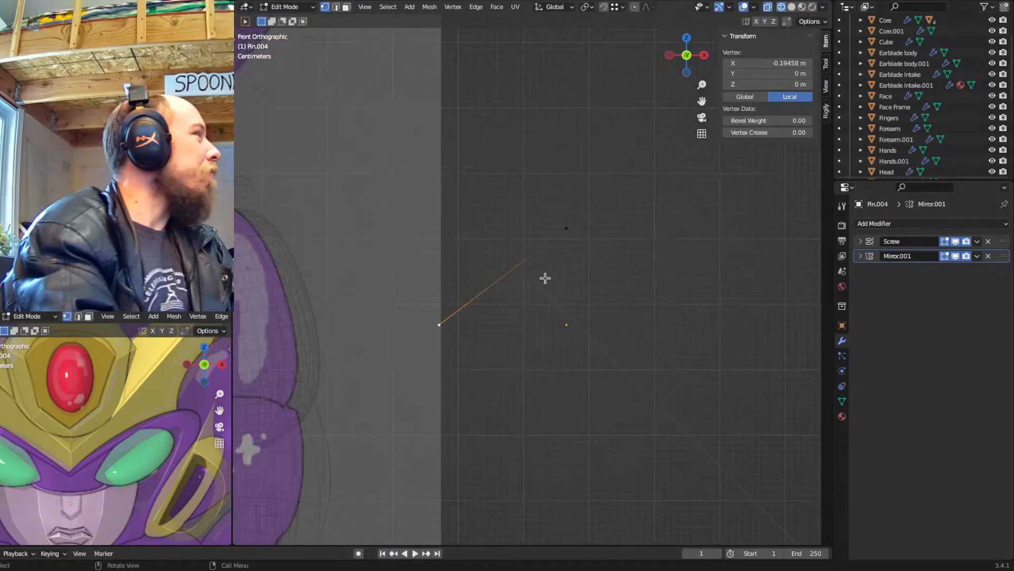
key("ctrl+r")
left_click(514, 274)
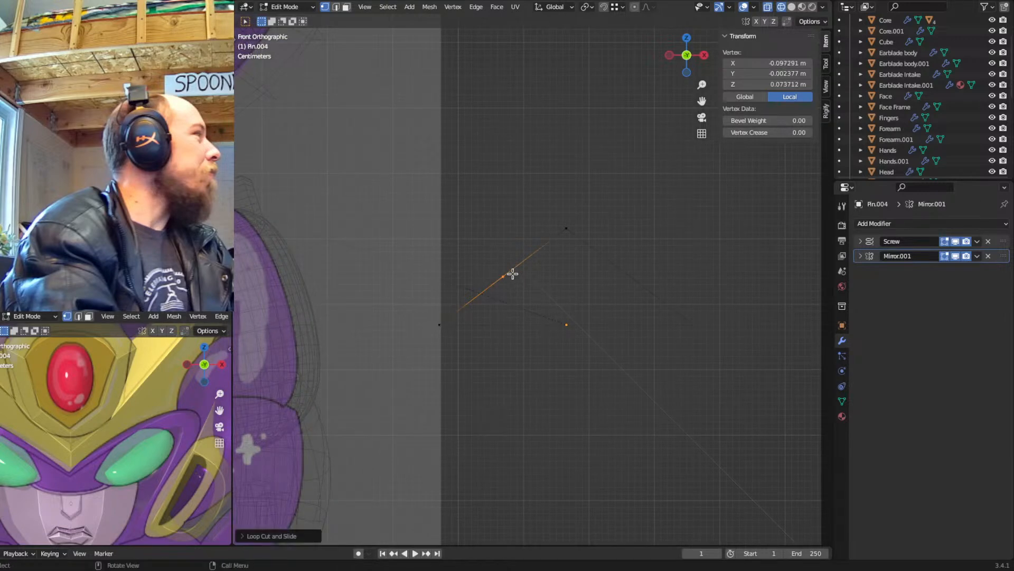
key("g")
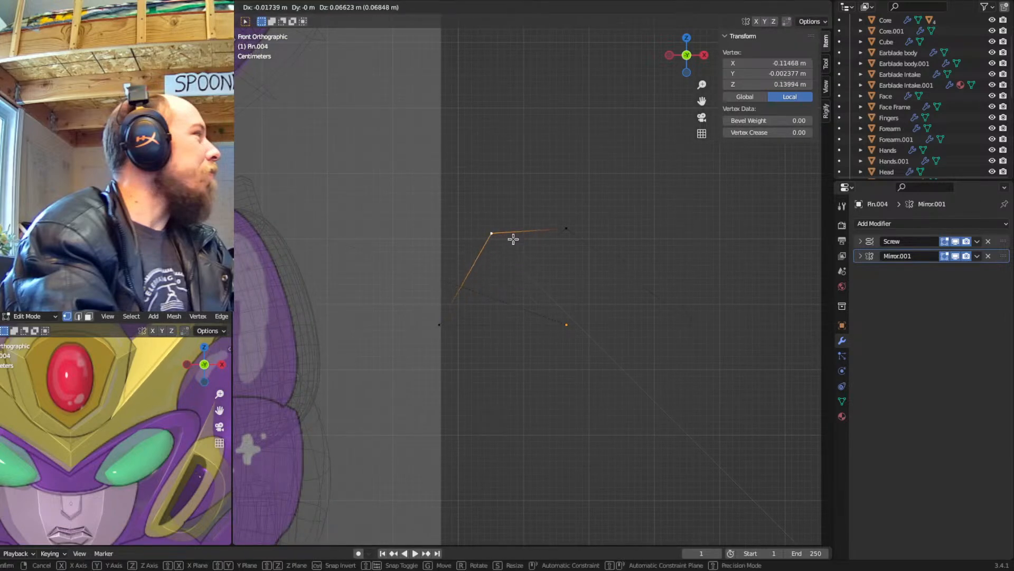
left_click(513, 240)
Narrow the profile by moving its upper corner to about X -0.048 m and its bottom vertex to about X -0.026 m
left_click(449, 324)
key("g")
key("x")
left_click(570, 317)
left_click(501, 234)
key("g")
key("x")
left_click(546, 245)
left_click(524, 323)
key("g")
key("x")
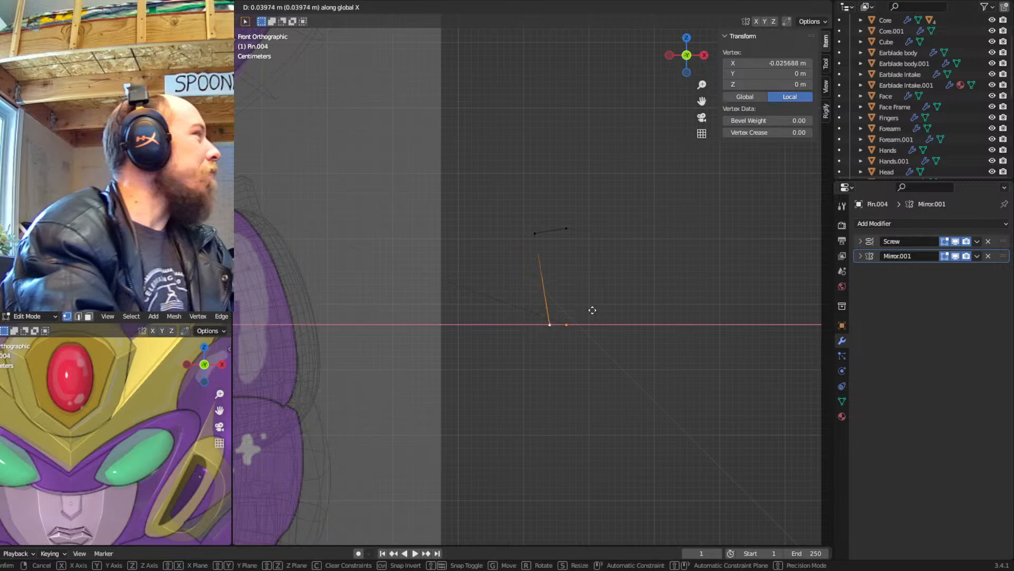
left_click(592, 310)
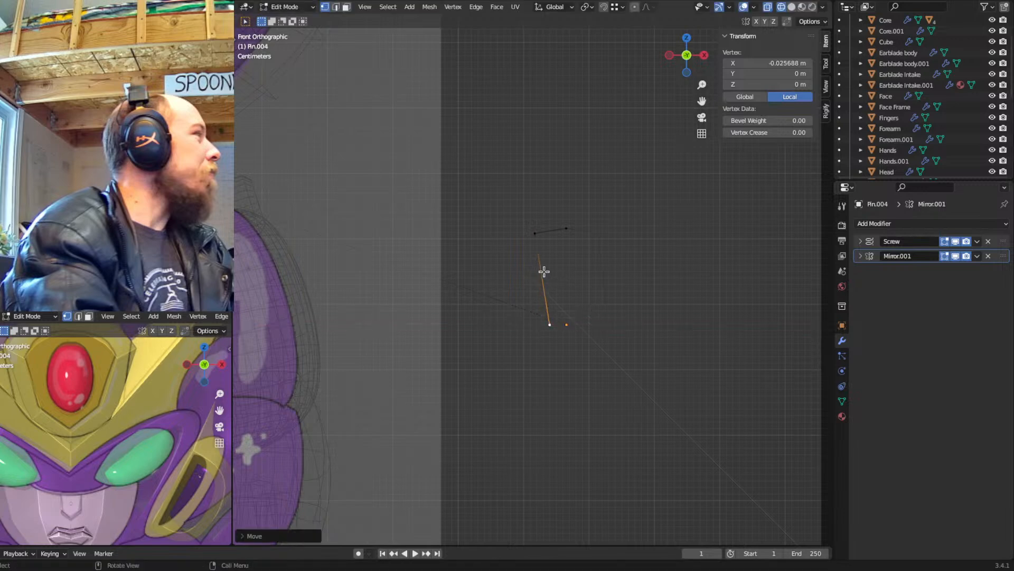
Delete the profile's bottom vertex, keeping the short top edge
left_click(561, 230)
scroll(548, 241, "up", 4)
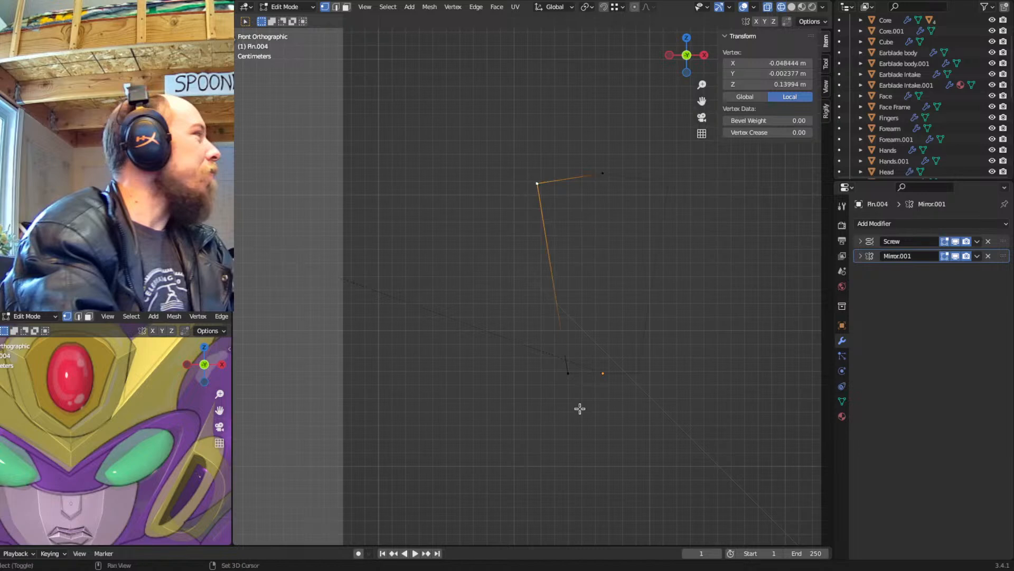
left_click(568, 374)
key("x")
left_click(577, 292)
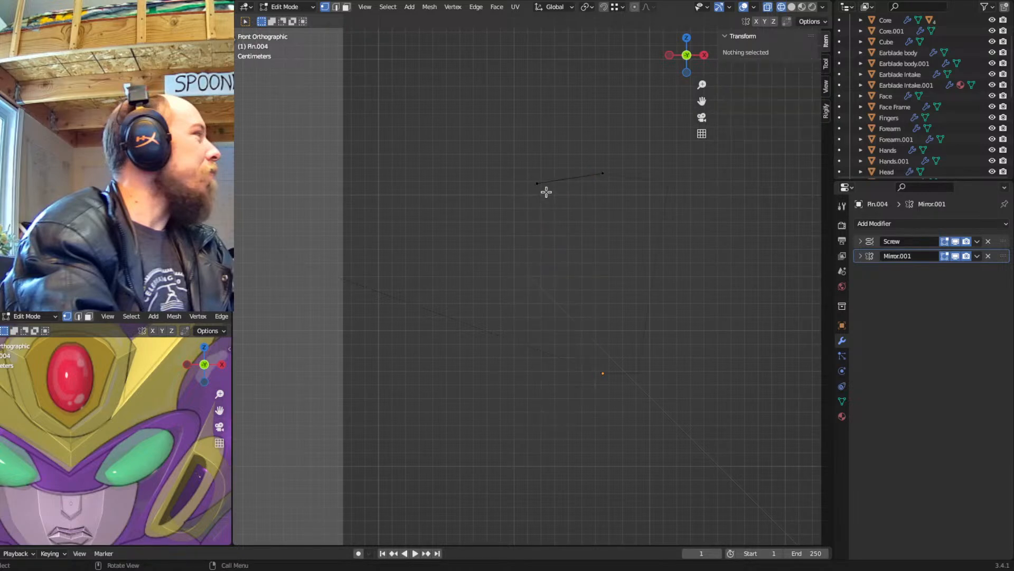
Extrude the profile's outer corner into a thin rim, a recessed neck below it and an outward shoulder
left_click(538, 184)
key("g")
left_click(566, 208)
key("e")
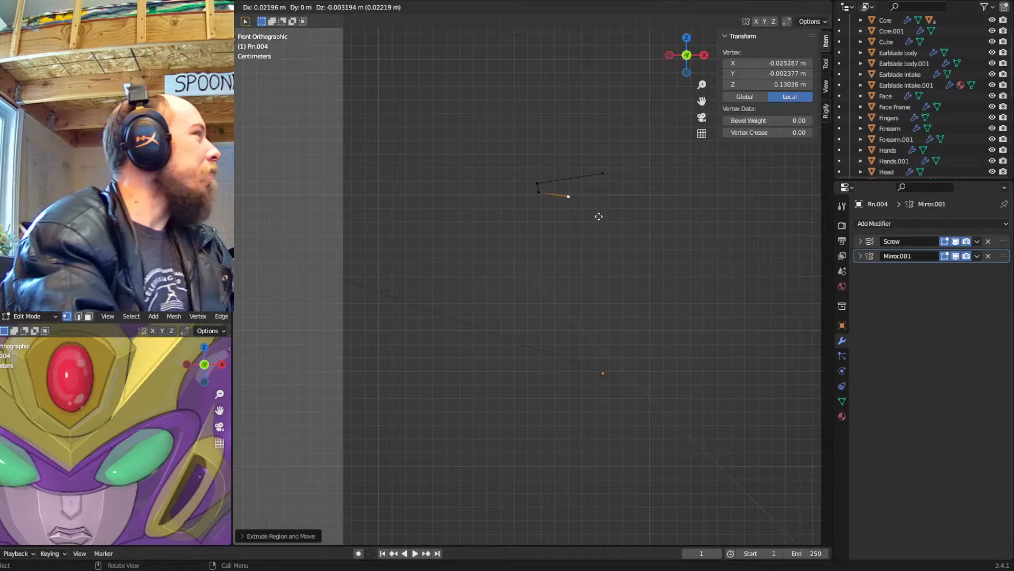
left_click(612, 220)
key("e")
left_click(613, 246)
key("e")
left_click(594, 261)
Extrude the profile down into a tapered body, a small collar and a narrow shaft ending near X -0.010, Z -0.009 m
key("e")
left_click(603, 315)
key("e")
left_click(606, 313)
key("e")
left_click(610, 322)
key("e")
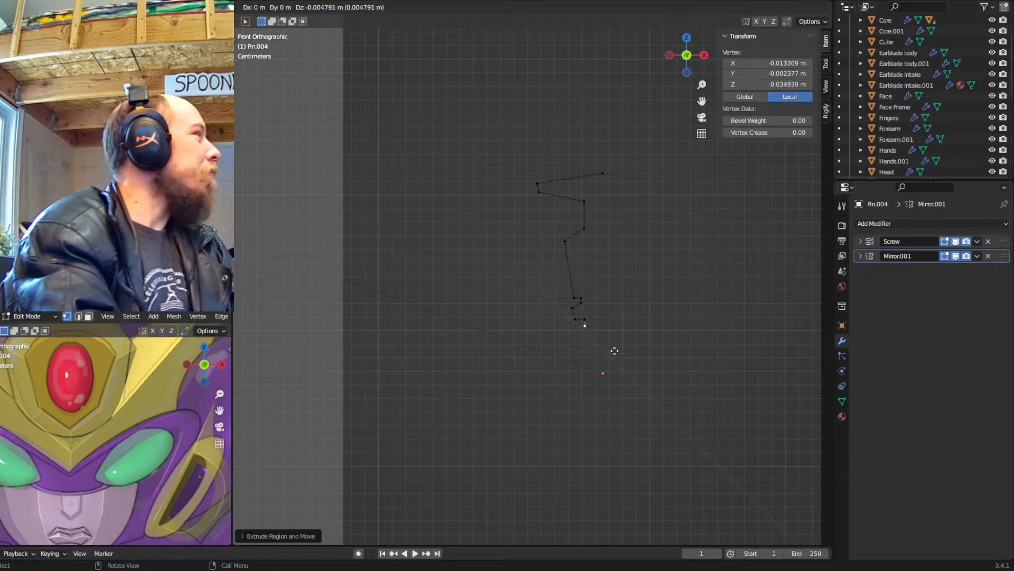
left_click(619, 407)
key("Tab")
Delete the linked duplicate of the pin beside the robot
scroll(607, 342, "down", 6)
middle_click_drag(606, 338, 763, 349, "shift")
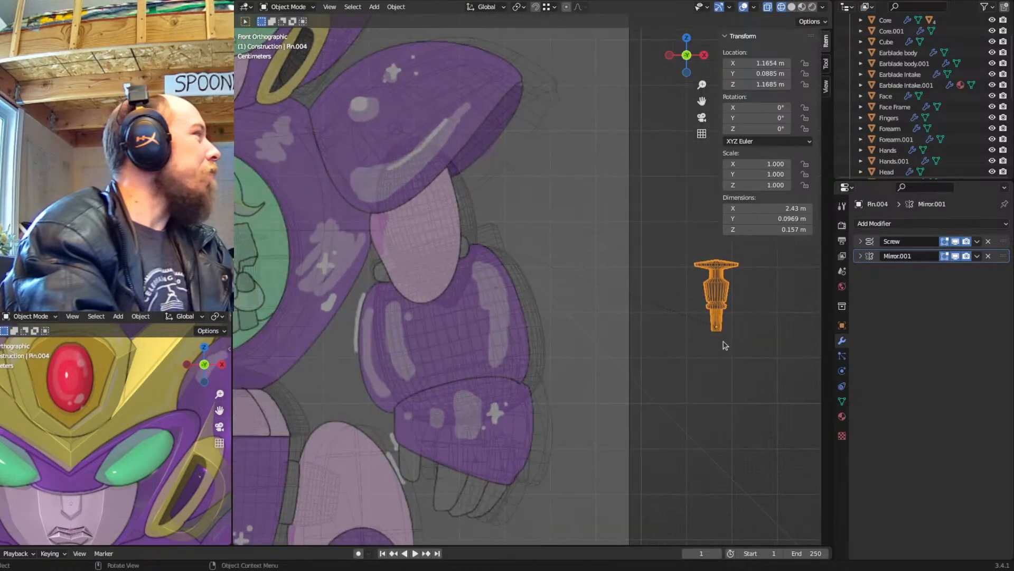
scroll(725, 345, "down", 4)
middle_click_drag(661, 313, 686, 312, "shift")
key("x")
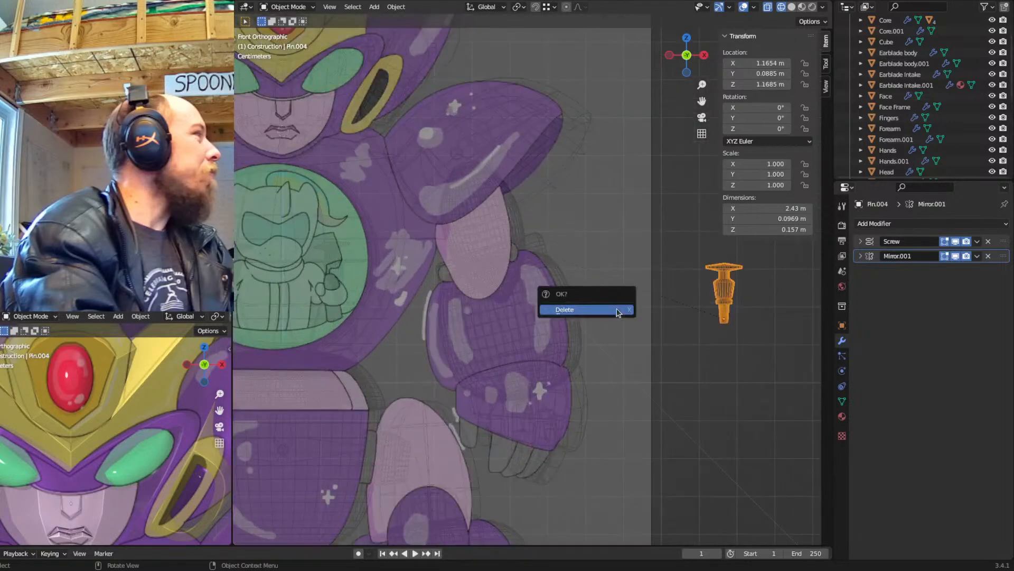
left_click(618, 312)
Select the pin in the chest window and move it down to about X 0.139, Z 1.160 m
scroll(411, 222, "up", 8)
left_click(397, 226)
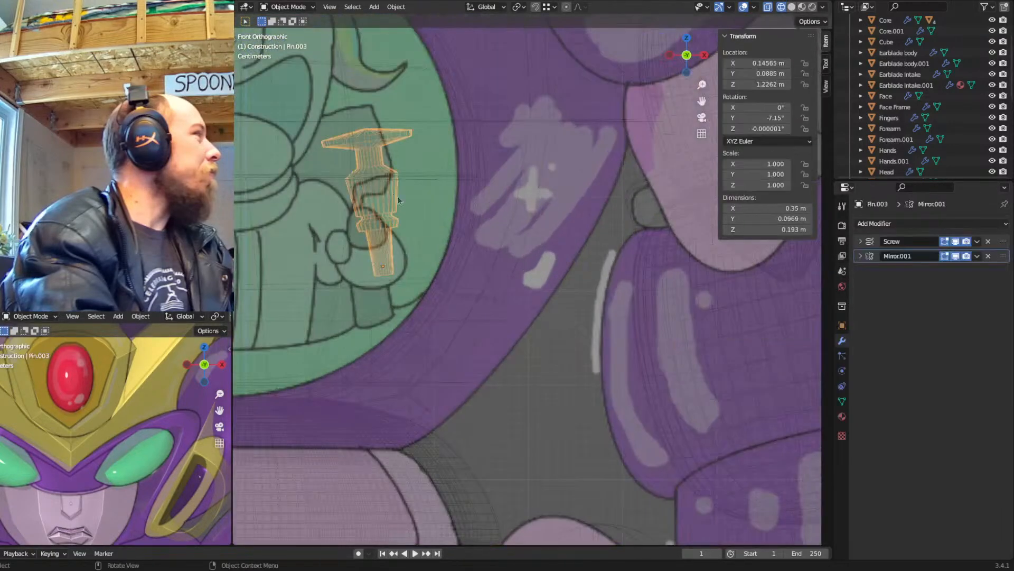
middle_click_drag(435, 207, 597, 240, "shift")
key("g")
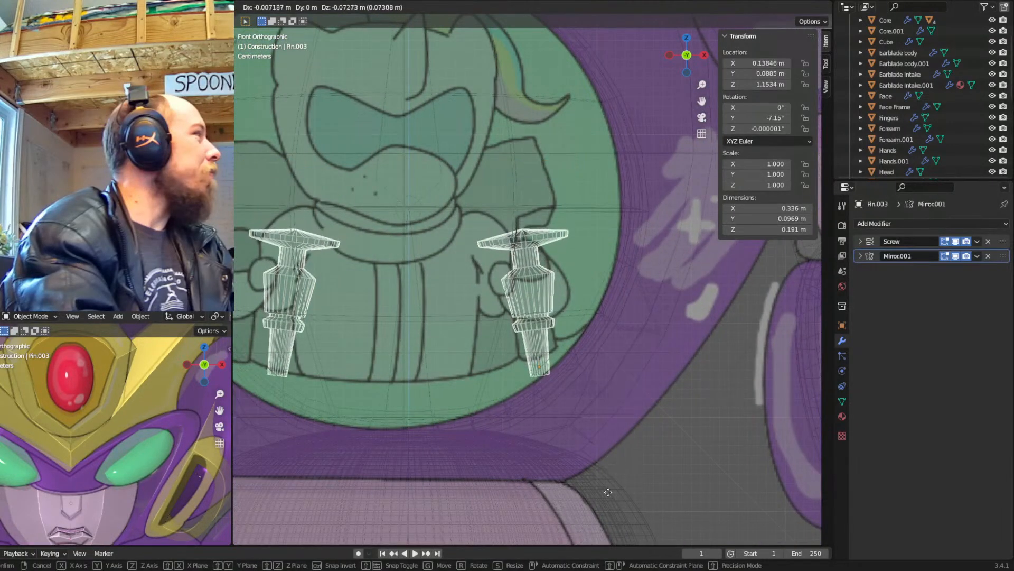
left_click(605, 427)
Tilt the pin freely to about 16.7°, -6.52°, -4.31° and lower it to about Z 1.154 m
key("r")
key("r")
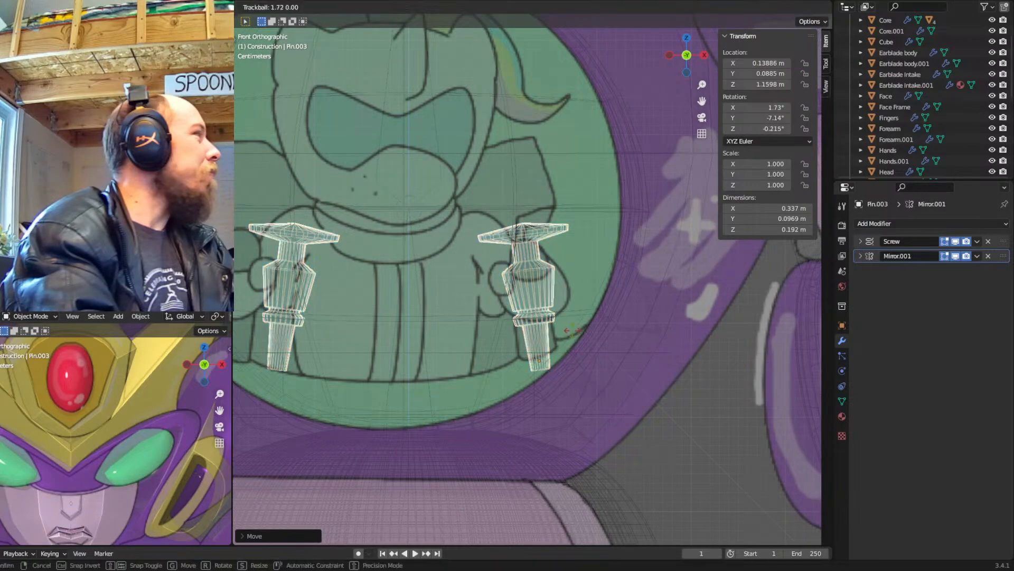
left_click(576, 353)
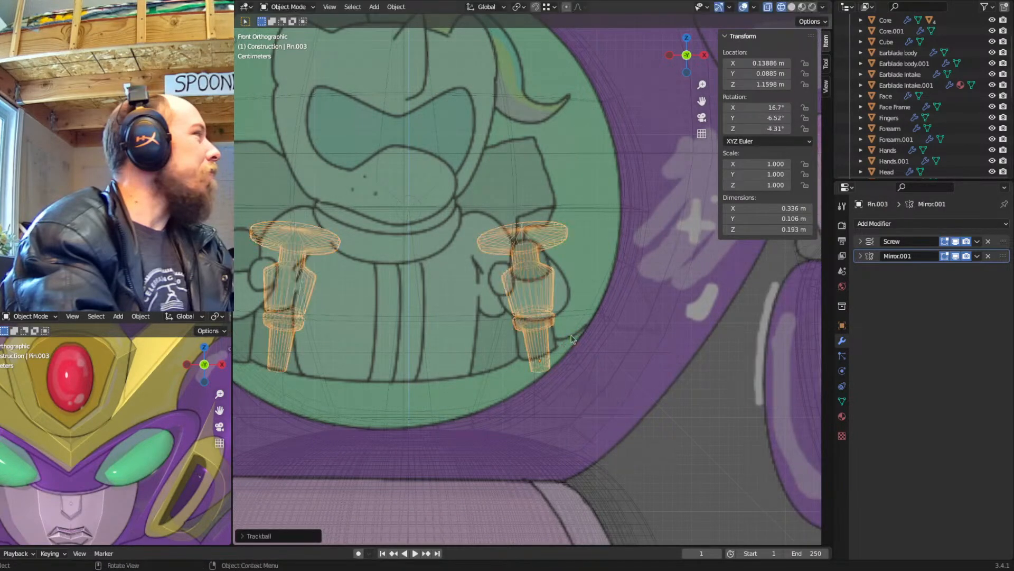
key("g")
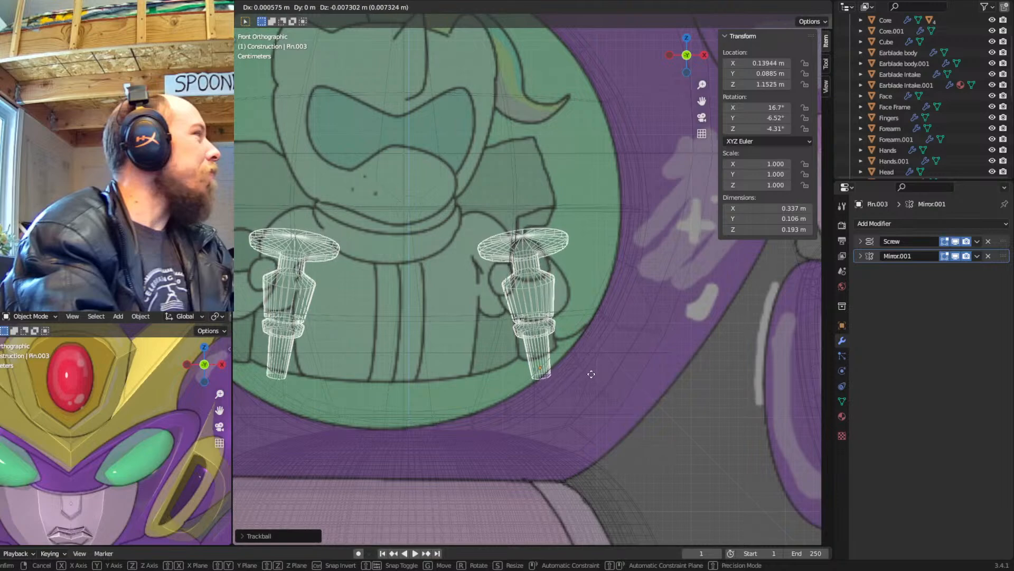
left_click(591, 363)
Move the pin along Y to about -0.053 m inside the chest cavity, checking against the front reference
middle_click_drag(616, 334, 679, 348)
key("g")
key("y")
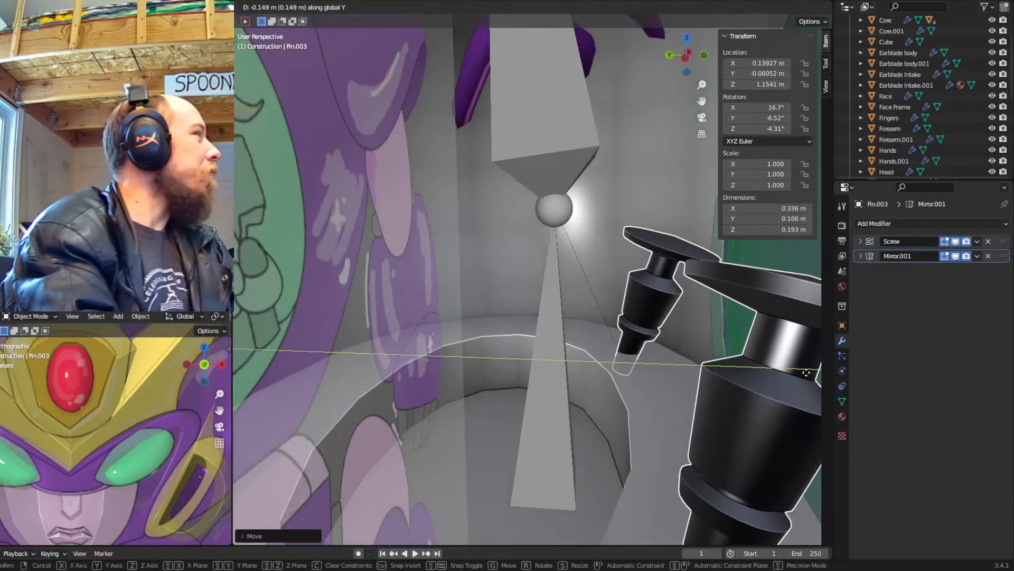
left_click(803, 376)
mouse_move(608, 322)
middle_mouse_down()
mouse_move(627, 313)
mouse_move(614, 334)
middle_mouse_up()
key("g")
key("y")
left_click(549, 304)
middle_click_drag(549, 304, 470, 285)
key("KP_1")
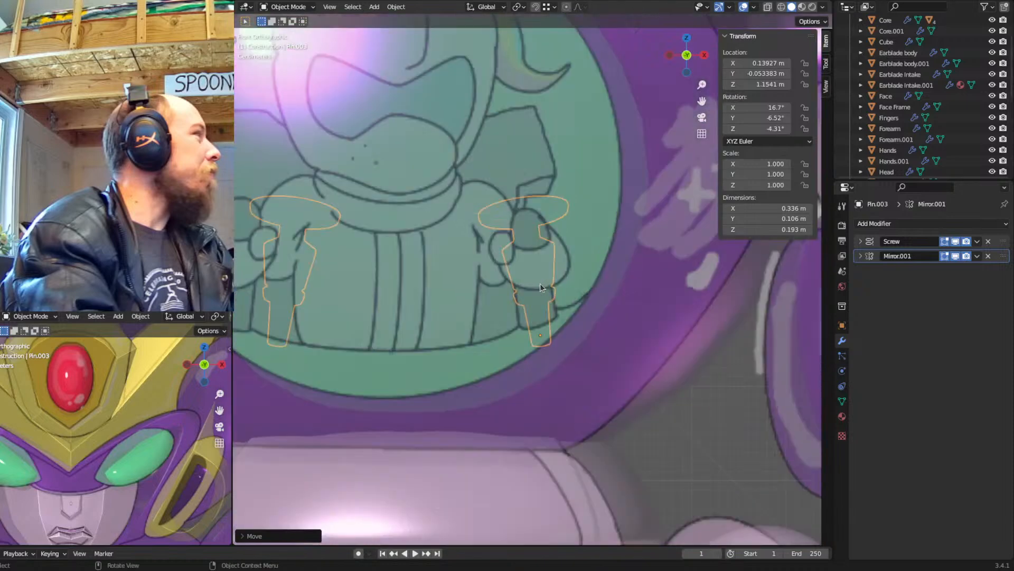
Narrow the pin's top disc by moving its two rim vertices inward along local X, and leave mesh editing
key("Tab")
key("alt+z")
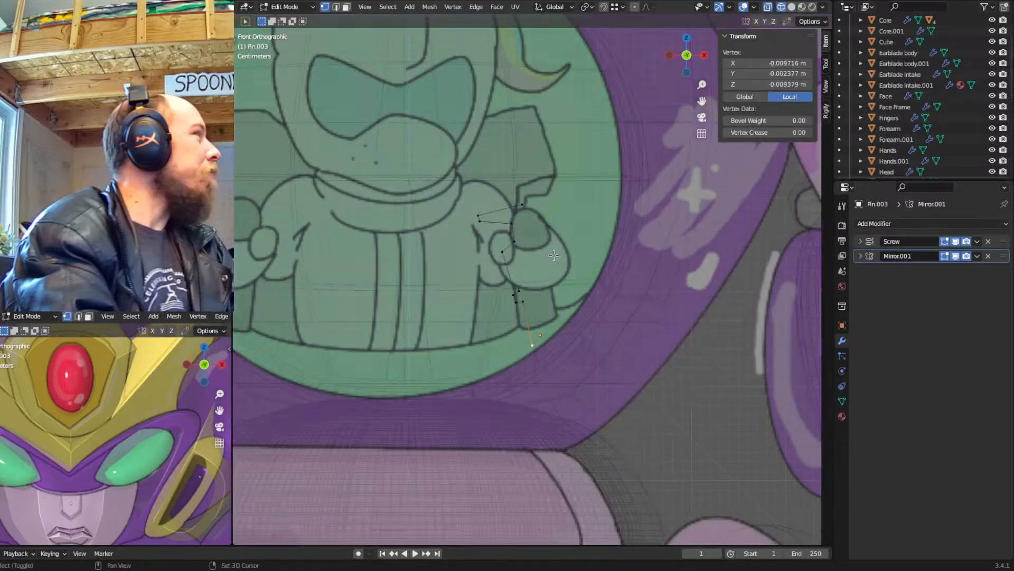
left_click(480, 214)
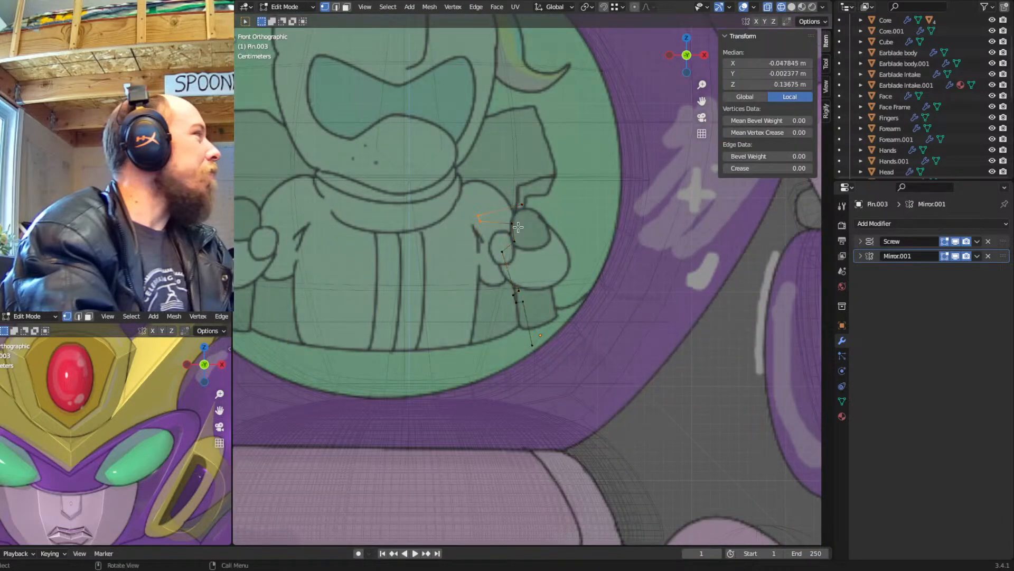
key("g")
key("x")
key("x")
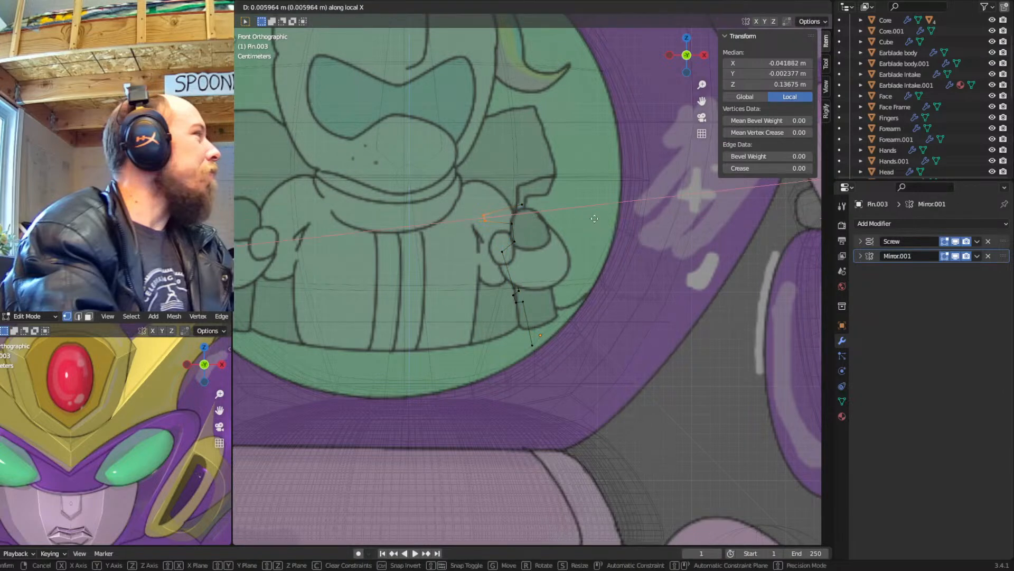
left_click(621, 217)
key("Tab")
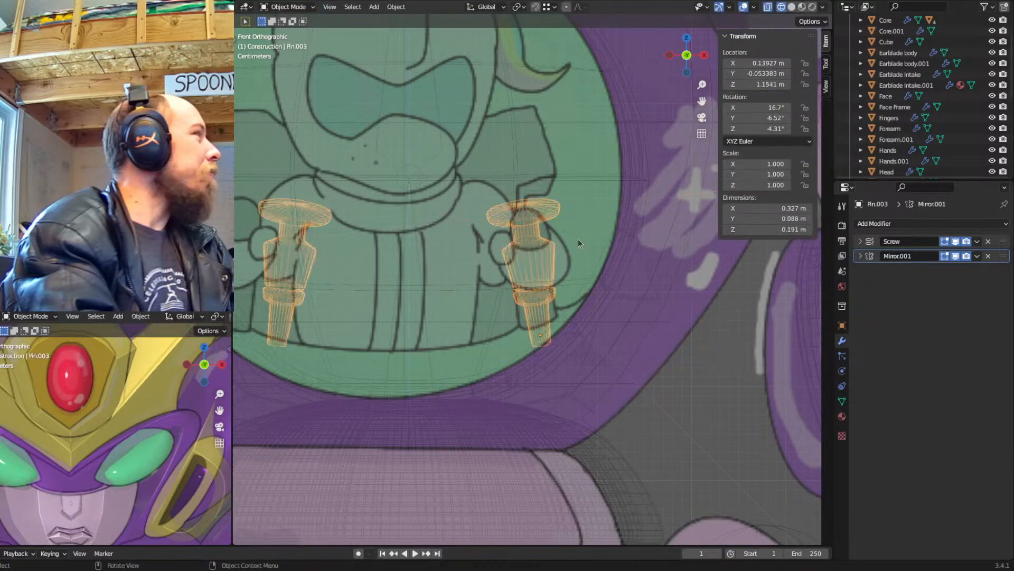
scroll(573, 246, "down", 3)
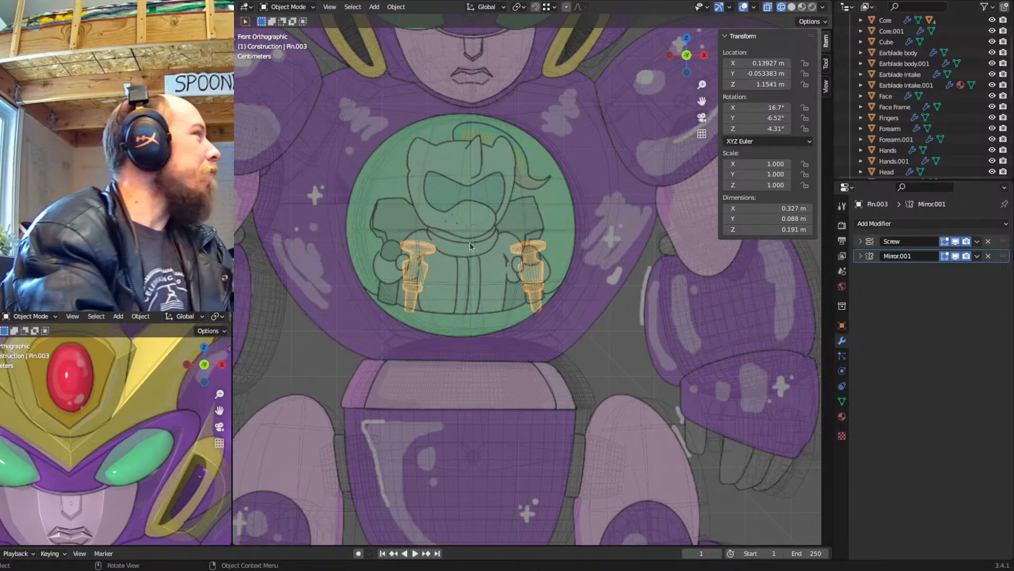
scroll(534, 251, "down", 2)
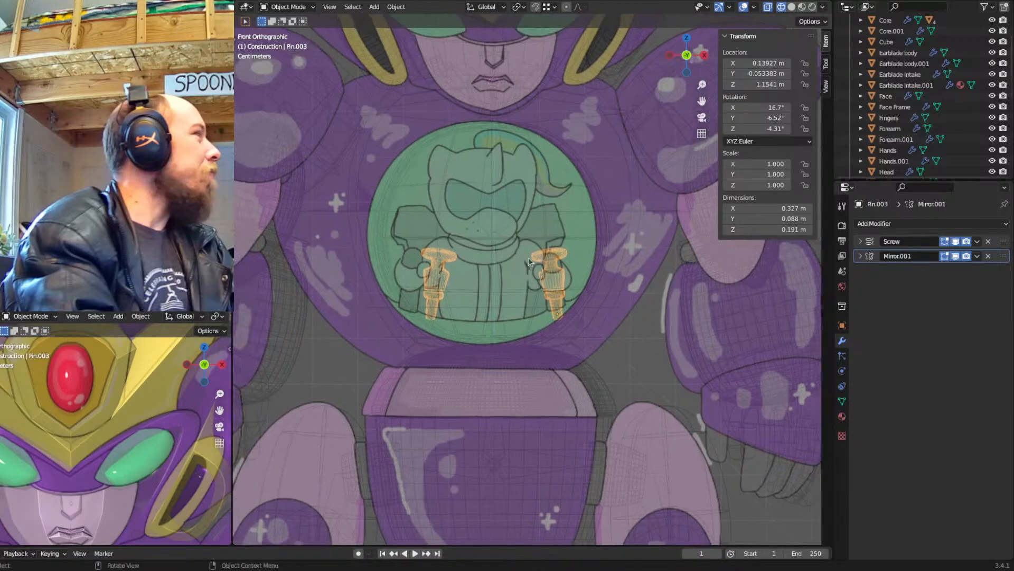
Show only the Main Objects collection and hide the robot's glass chest window to expose the cockpit
scroll(521, 262, "up", 4)
middle_click_drag(530, 269, 553, 264, "shift")
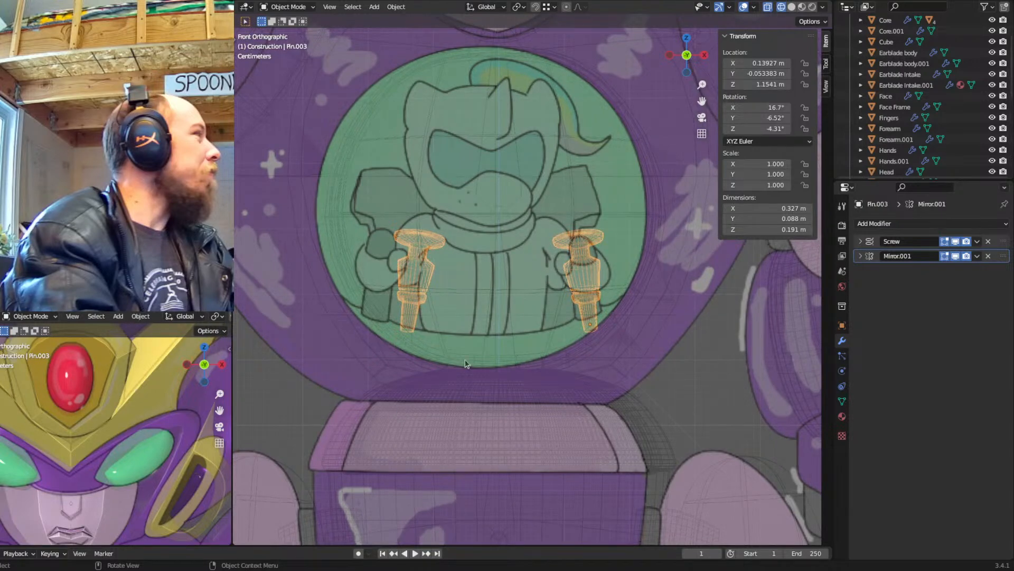
scroll(515, 289, "down", 3)
scroll(497, 357, "up", 3)
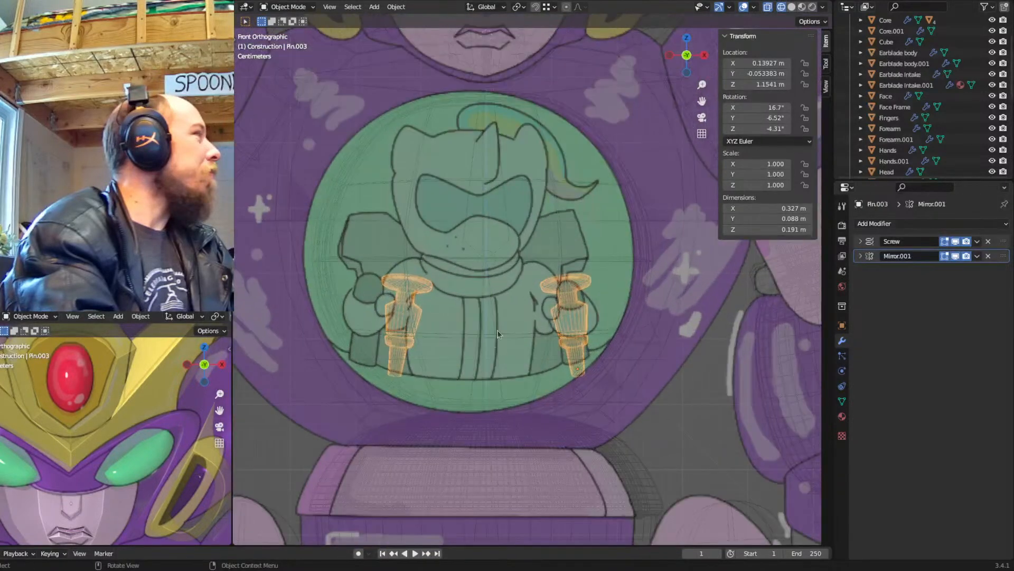
left_click(485, 390)
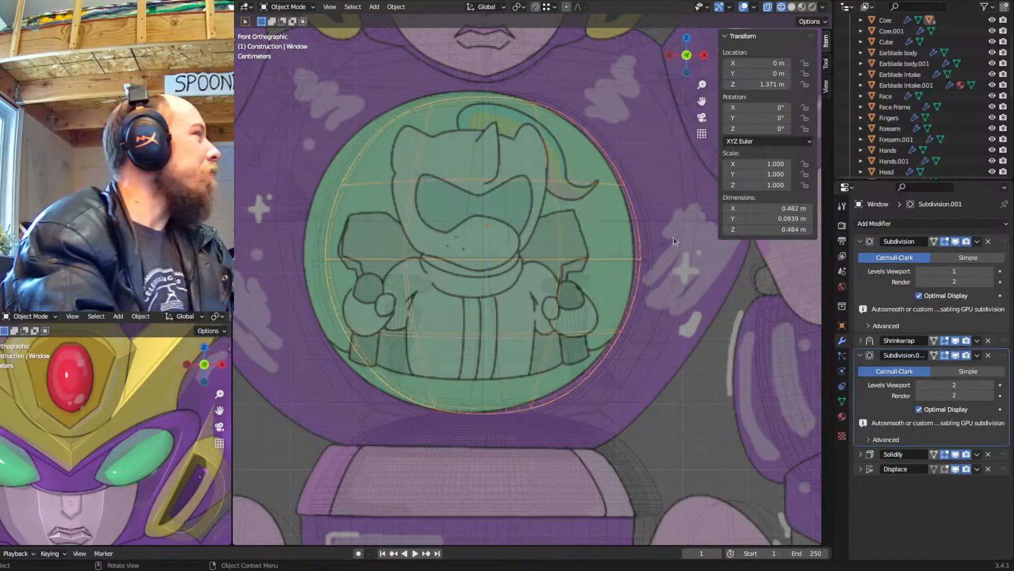
left_click(664, 210)
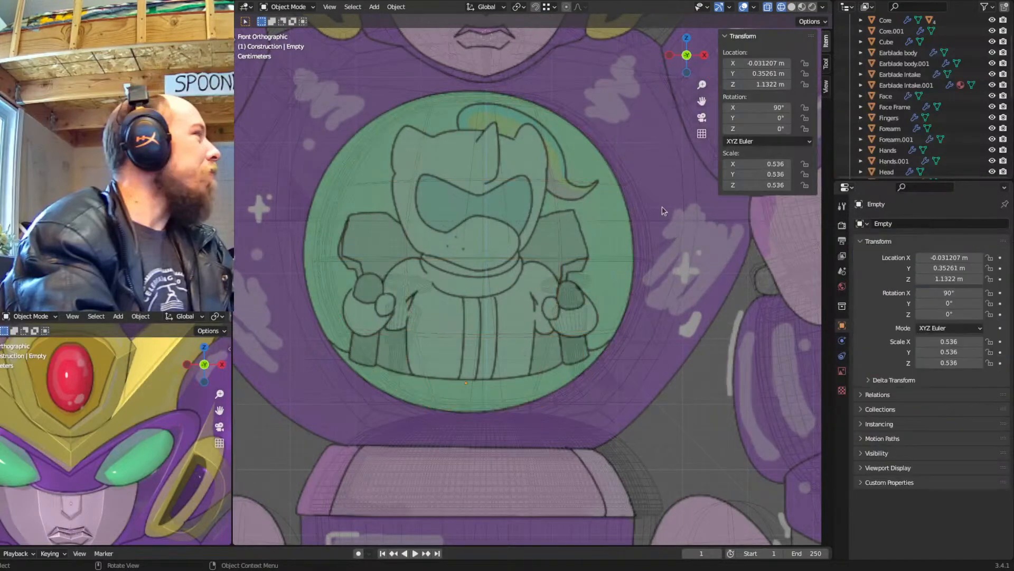
left_click(511, 343)
scroll(512, 338, "down", 5)
scroll(560, 287, "up", 1)
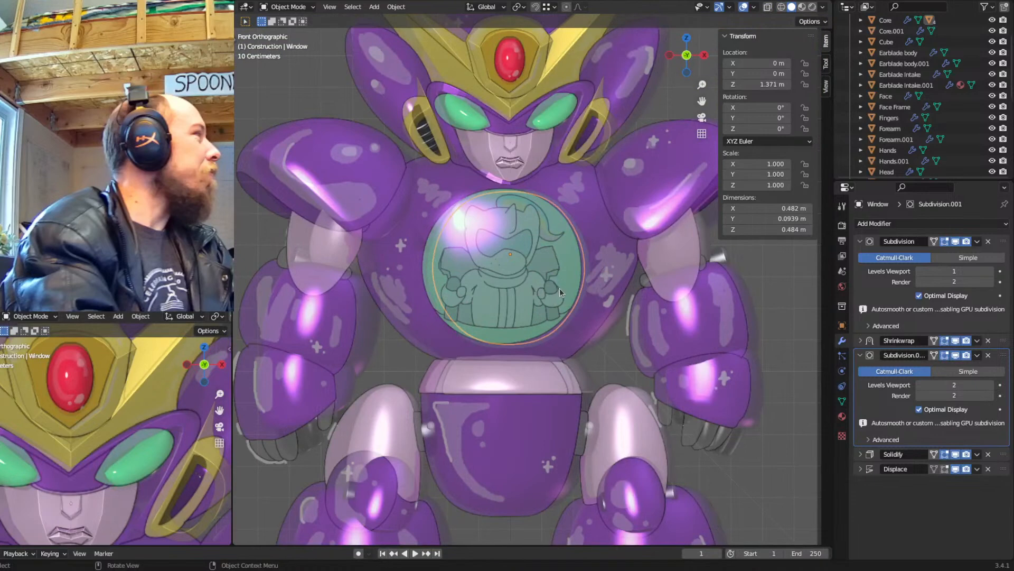
key("1")
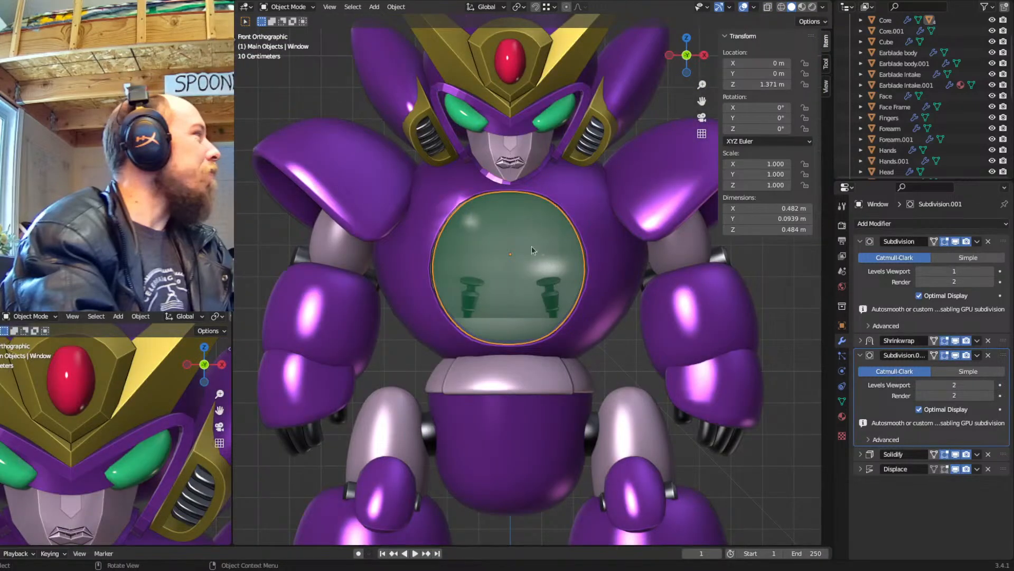
key("h")
Snap the 3D cursor to the cockpit floor object's origin and add a plane mesh there
left_click(534, 252)
scroll(533, 252, "up", 1)
scroll(509, 311, "up", 1)
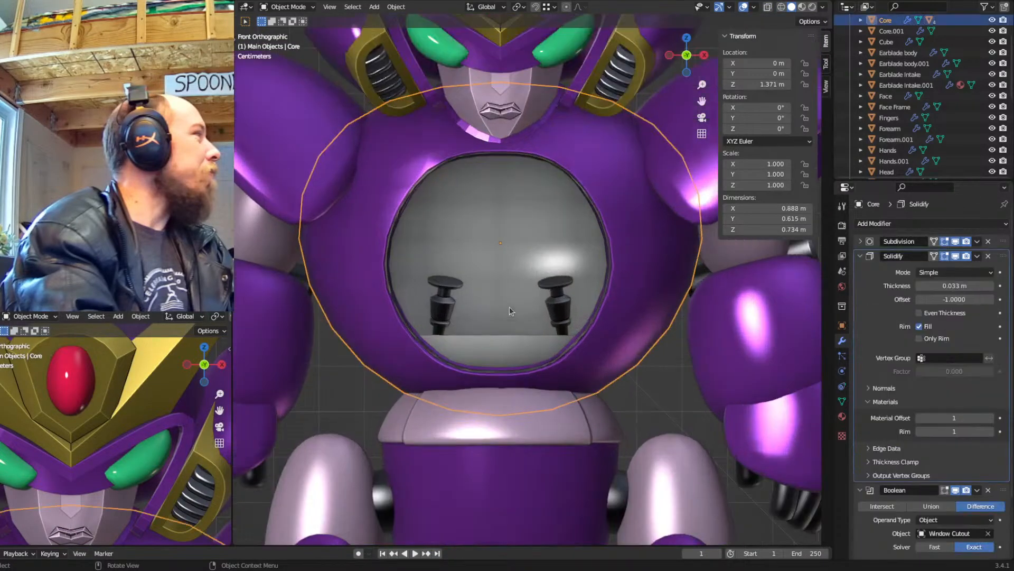
left_click(506, 340)
key("shift+s")
key("2")
key("shift+a")
mouse_move(560, 259)
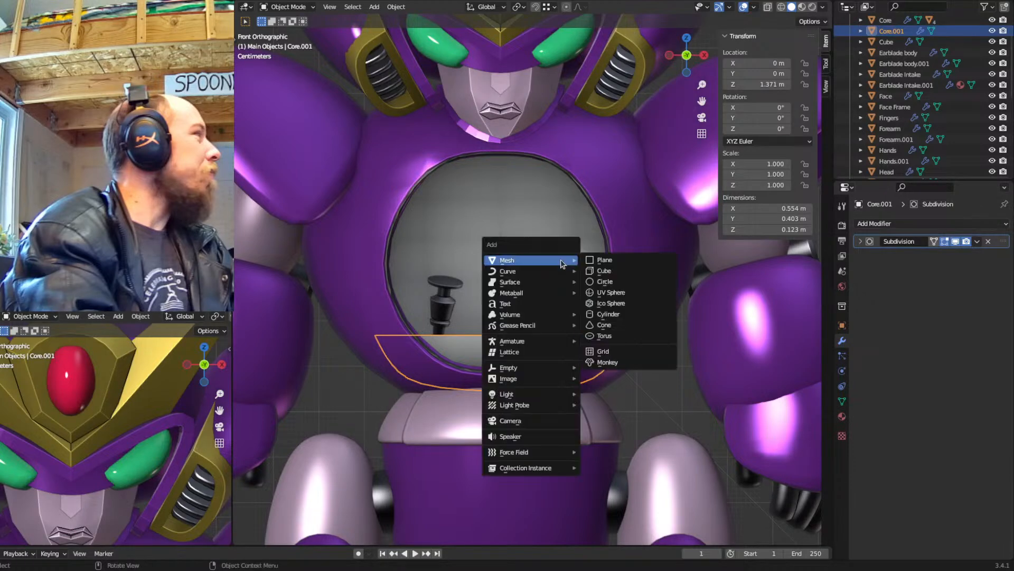
left_click(614, 264)
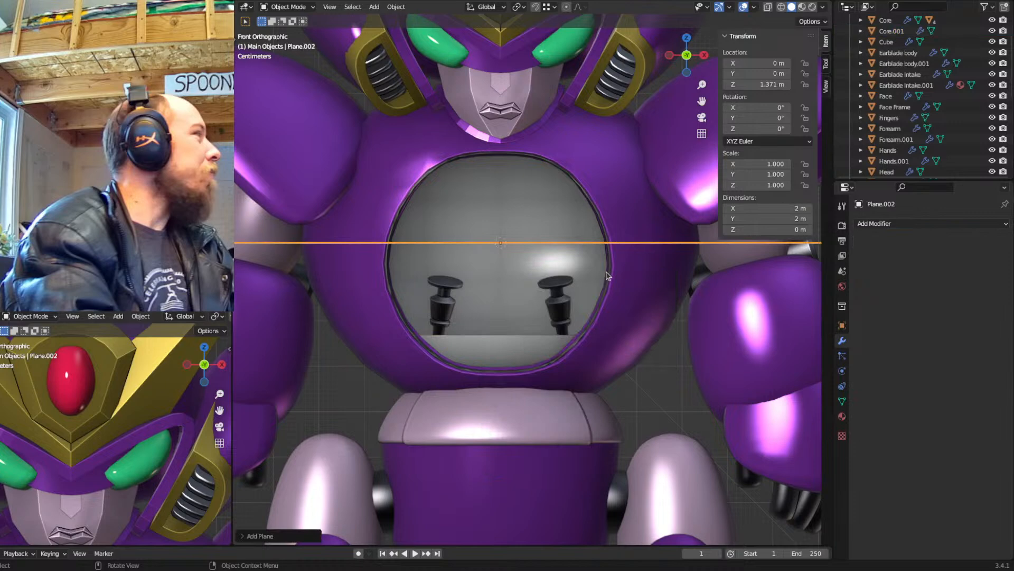
Rotate the new plane's mesh 90° about the X axis in Edit Mode so that it stands upright
key("Tab")
key("KP_3")
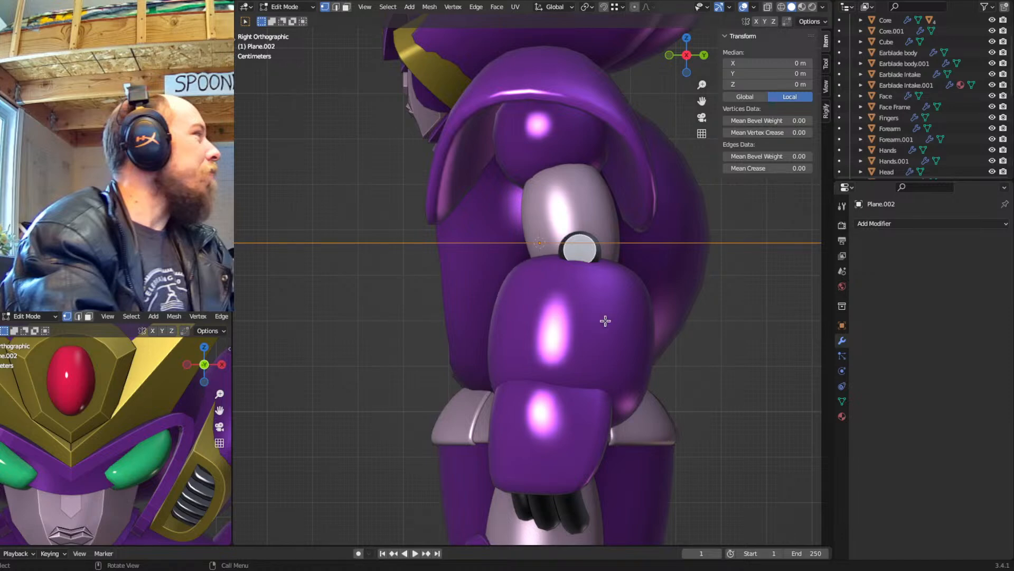
scroll(678, 305, "down", 4)
scroll(629, 367, "up", 2)
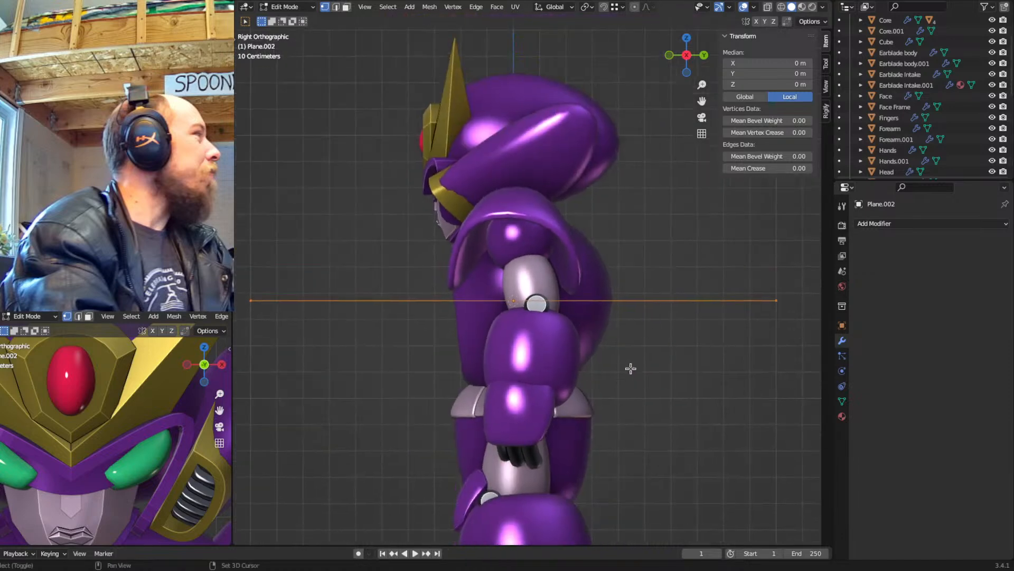
type("rx90")
key("Return")
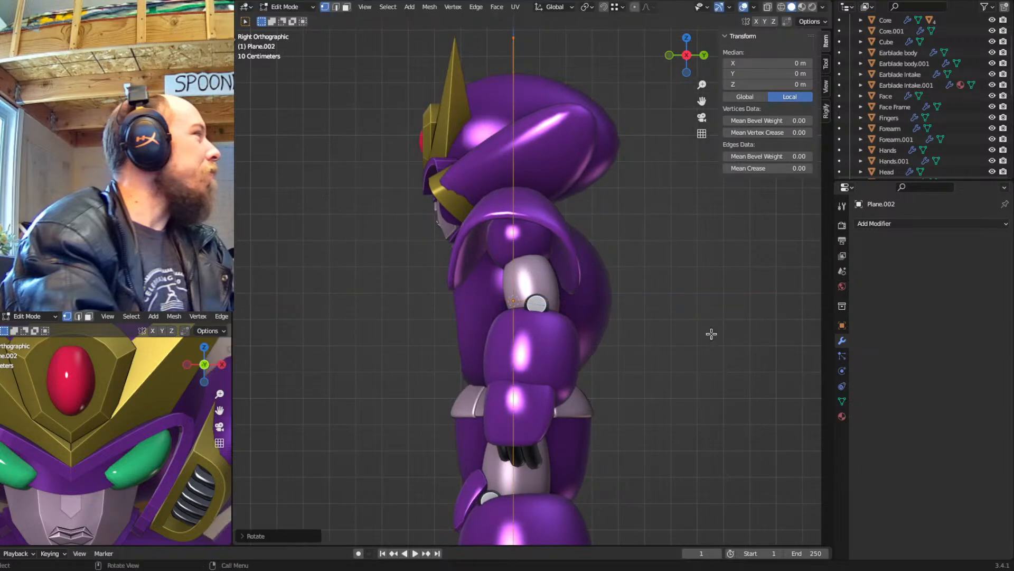
Cut the upright plane vertically through its centre with a loop cut and delete the negative X half
key("KP_1")
scroll(711, 334, "down", 4)
left_click(525, 164)
key("g")
key("g")
right_click(526, 170)
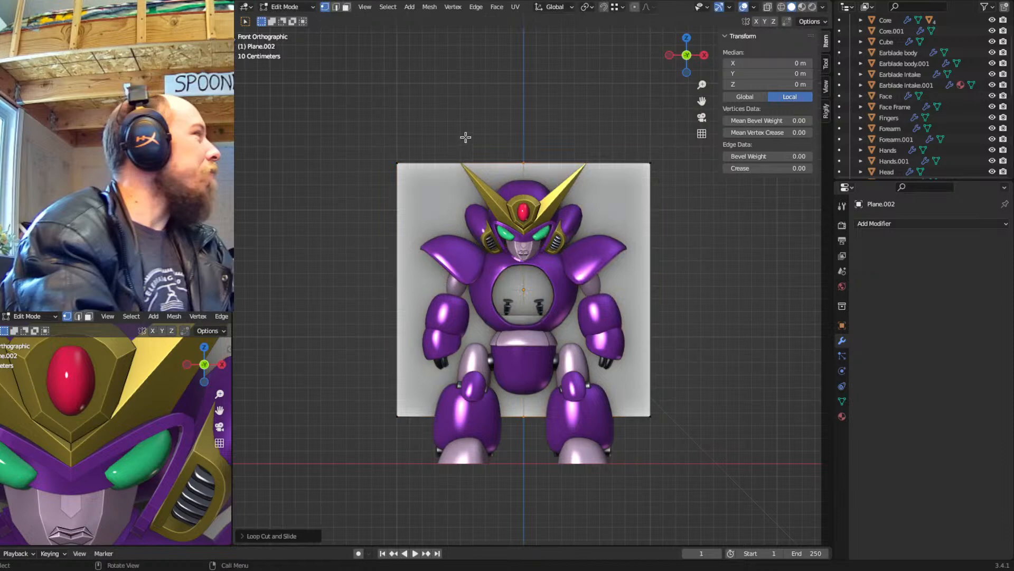
key("x")
left_click(405, 285)
key("Tab")
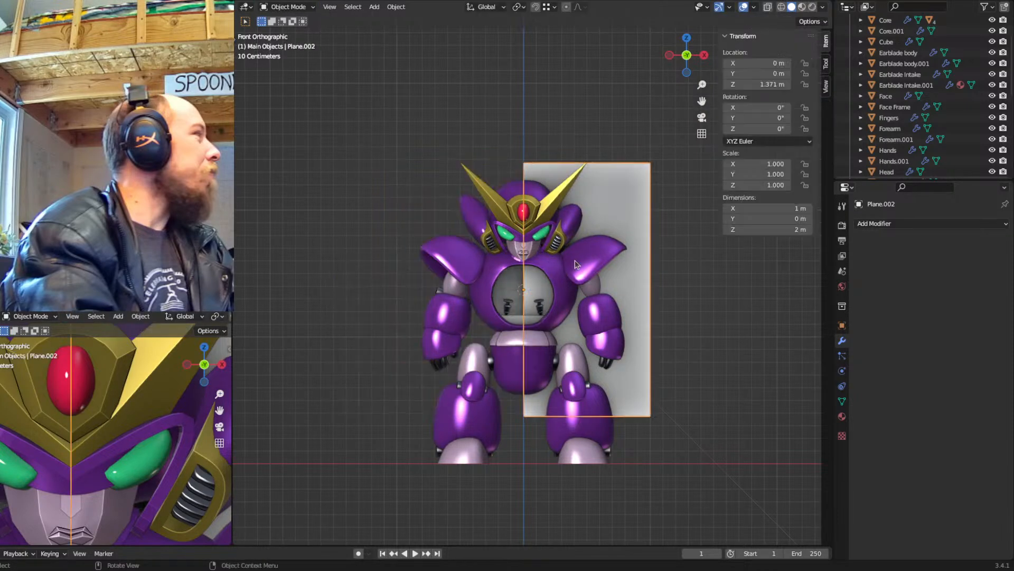
Add a Mirror modifier and a Solidify modifier with Even Thickness to the half plane
left_click(893, 224)
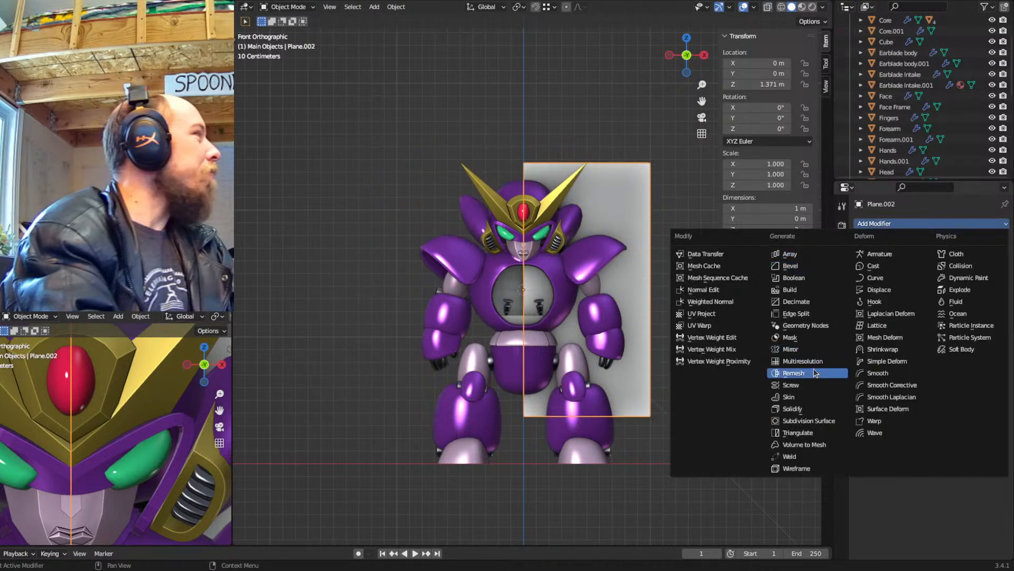
left_click(791, 348)
left_click(860, 241)
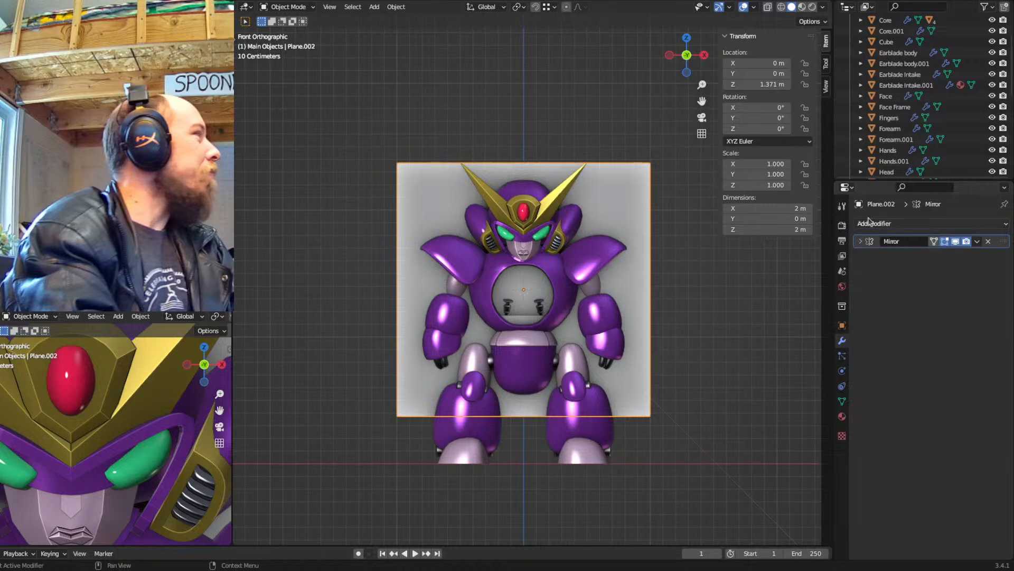
left_click(871, 224)
left_click(795, 409)
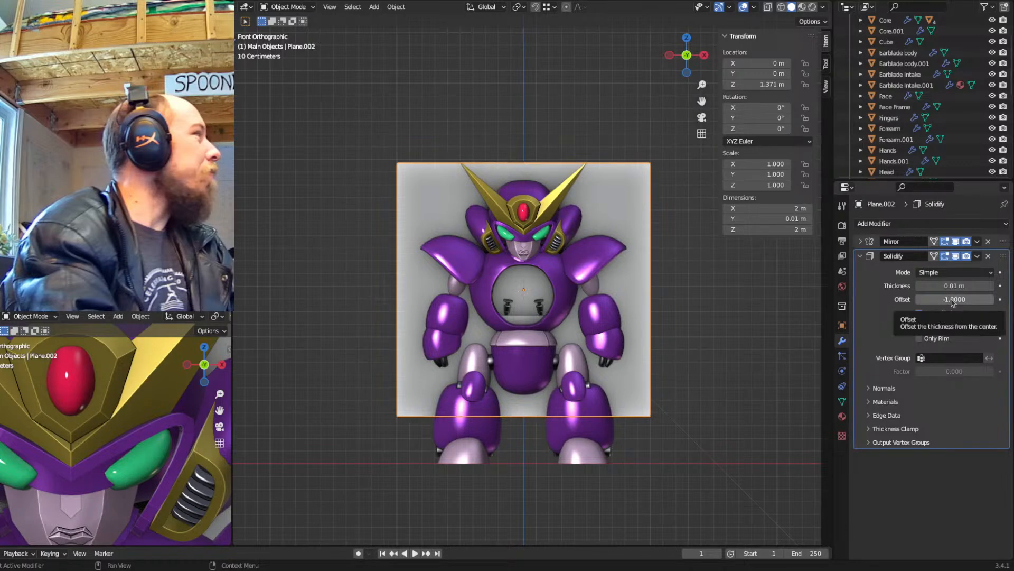
In wireframe, lower the half plane's upper edge along Z and pull its upper outer corner in towards the chest opening
scroll(692, 279, "up", 2)
key("Tab")
key("shift+z")
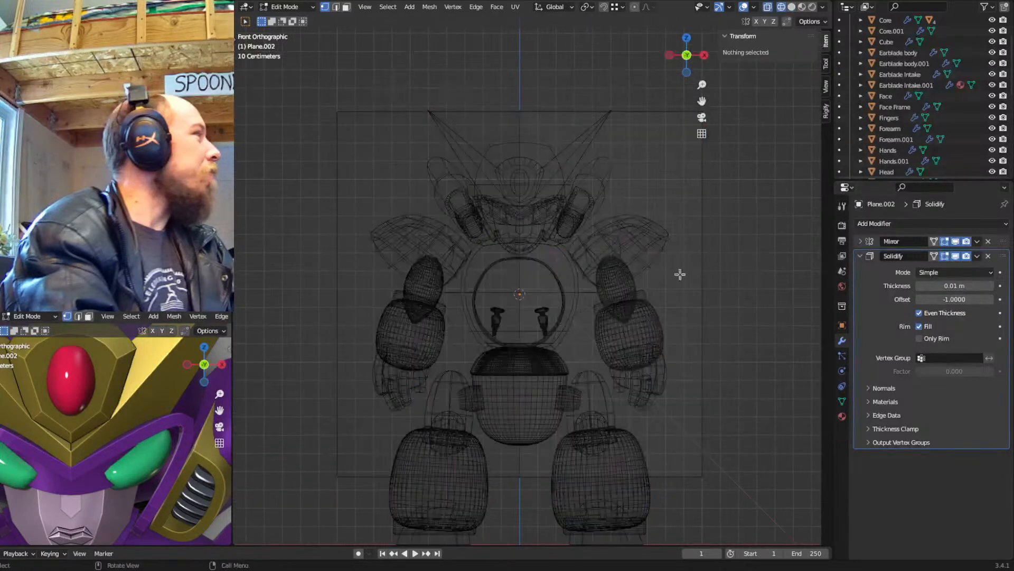
key("a")
middle_click_drag(651, 152, 607, 207, "shift")
left_click_drag(680, 141, 461, 221)
key("g")
key("z")
left_click(616, 324)
left_click_drag(688, 299, 596, 375)
key("g")
left_click(464, 385)
Raise the plane's lower edge to the cockpit floor and move its lower outer corner inward to about X 0.217 m
middle_click_drag(603, 393, 608, 331, "shift")
left_click_drag(701, 387, 412, 512)
key("g")
key("z")
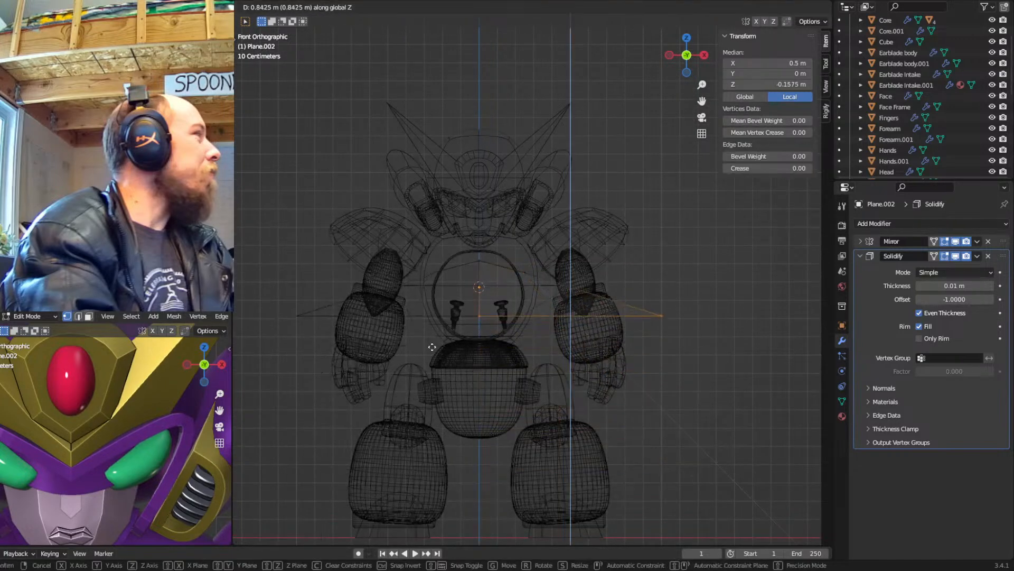
left_click(426, 367)
scroll(496, 337, "up", 5)
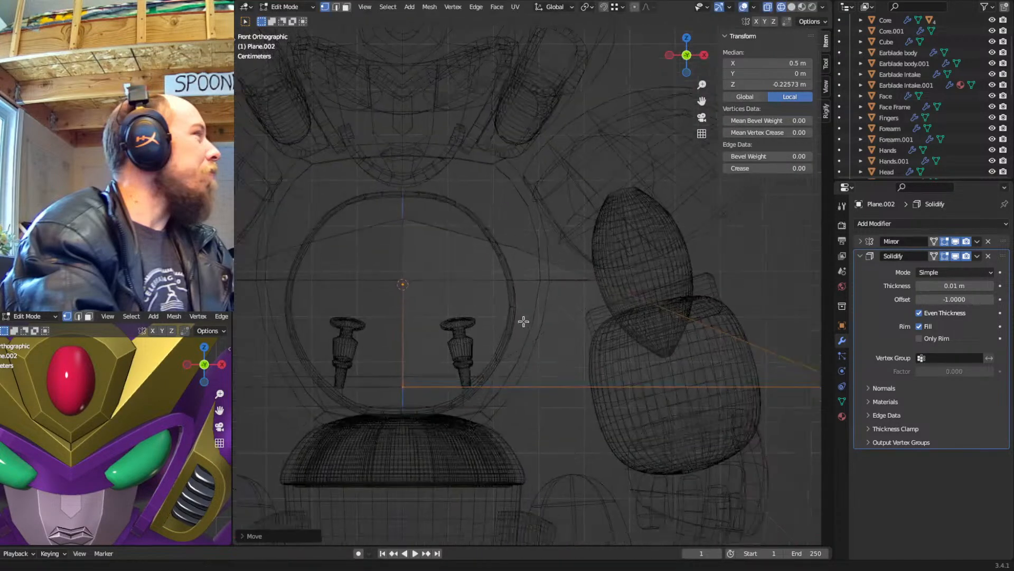
scroll(679, 294, "down", 2)
left_click_drag(766, 299, 657, 366)
key("g")
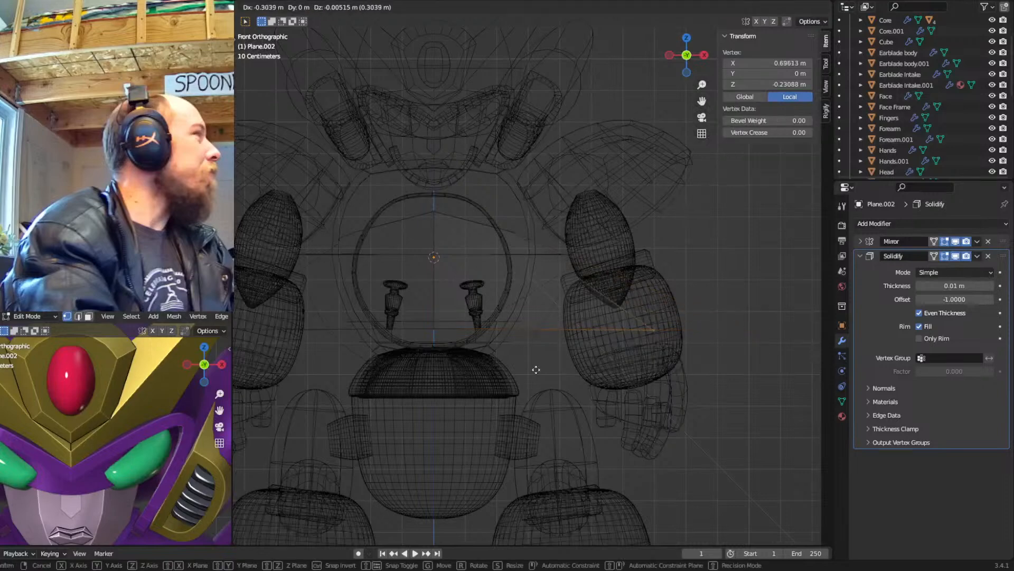
left_click(396, 365)
scroll(411, 364, "up", 2)
middle_click_drag(481, 336, 530, 340, "shift")
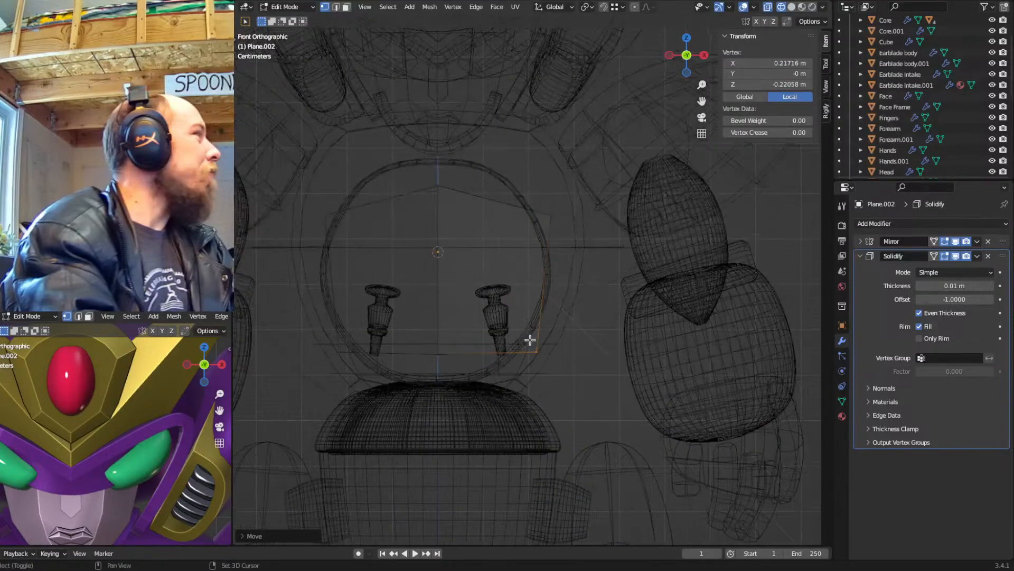
Unhide the reference drawing, lower the plane's upper centre vertex along Z and reposition the upper outer corner at about X 0.256 m
key("Tab")
key("alt+h")
key("Tab")
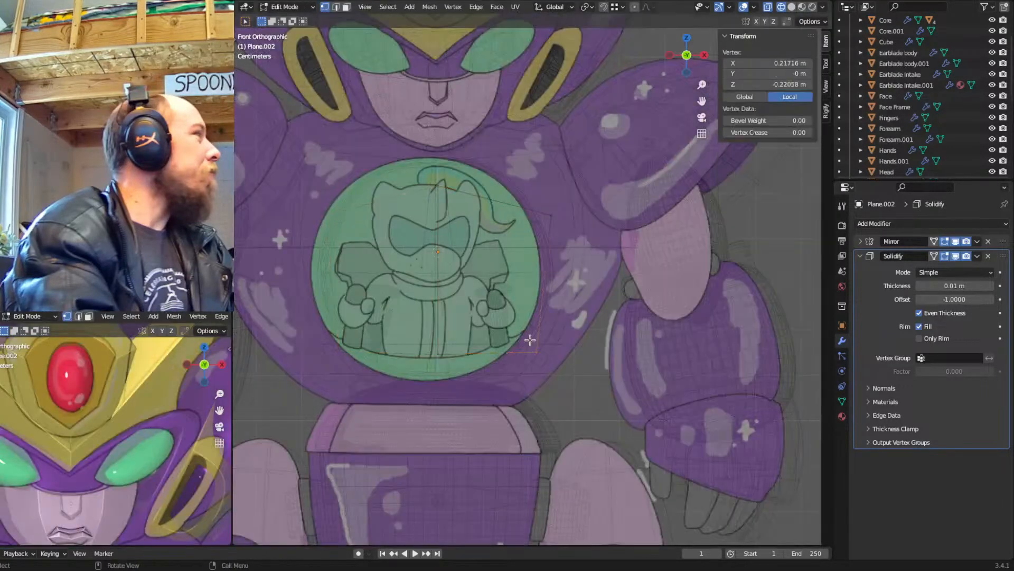
scroll(530, 340, "up", 2)
left_click_drag(464, 98, 346, 126)
key("g")
key("z")
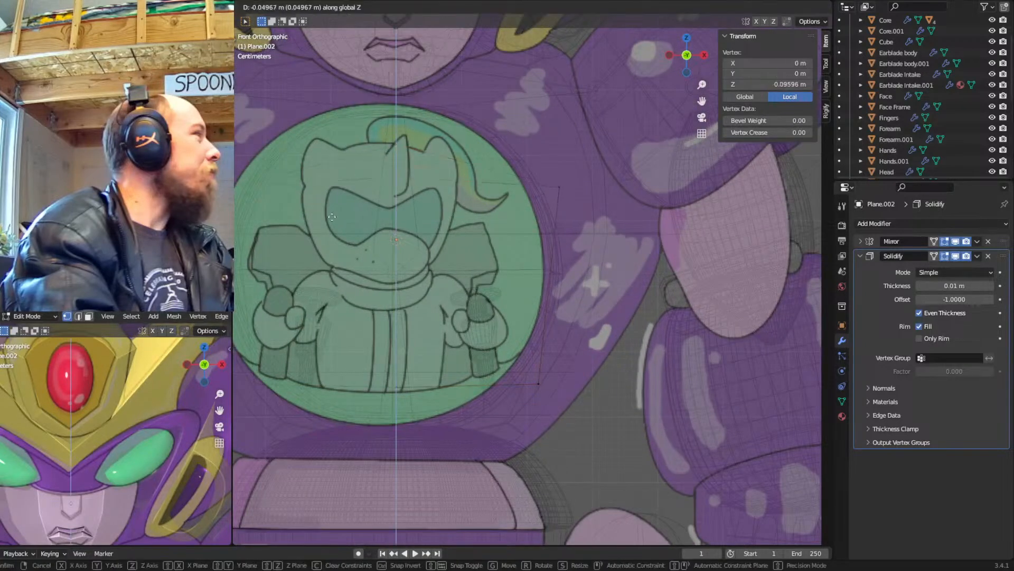
left_click(531, 202)
left_click(573, 178)
key("g")
left_click(577, 186)
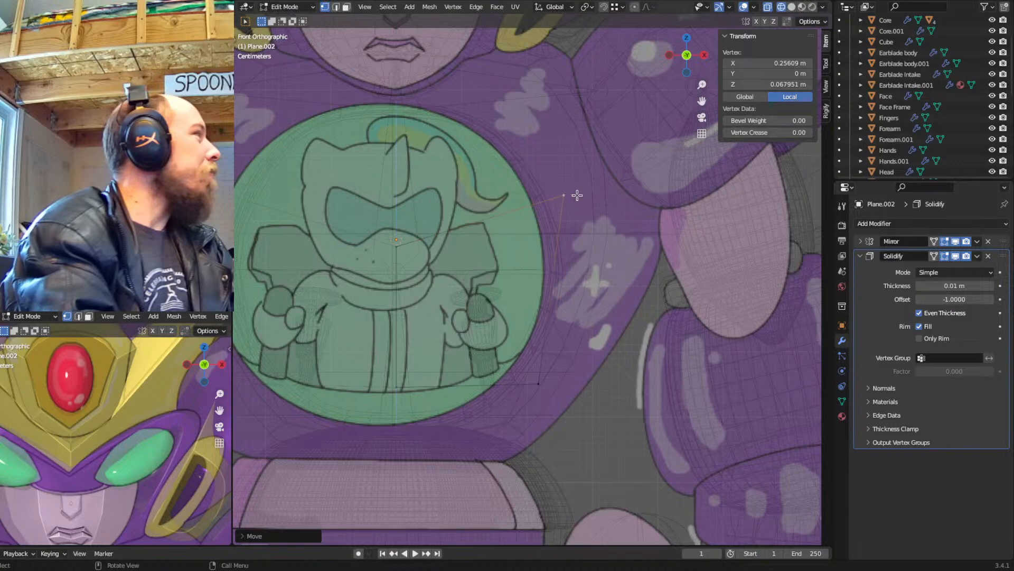
Knife-cut the seat back's side outline into the plane following the reference drawing and delete the excess outer vertices
key("g")
key("g")
left_click(538, 304)
key("k")
left_click(500, 271)
left_click(473, 278)
key("Return")
key("x")
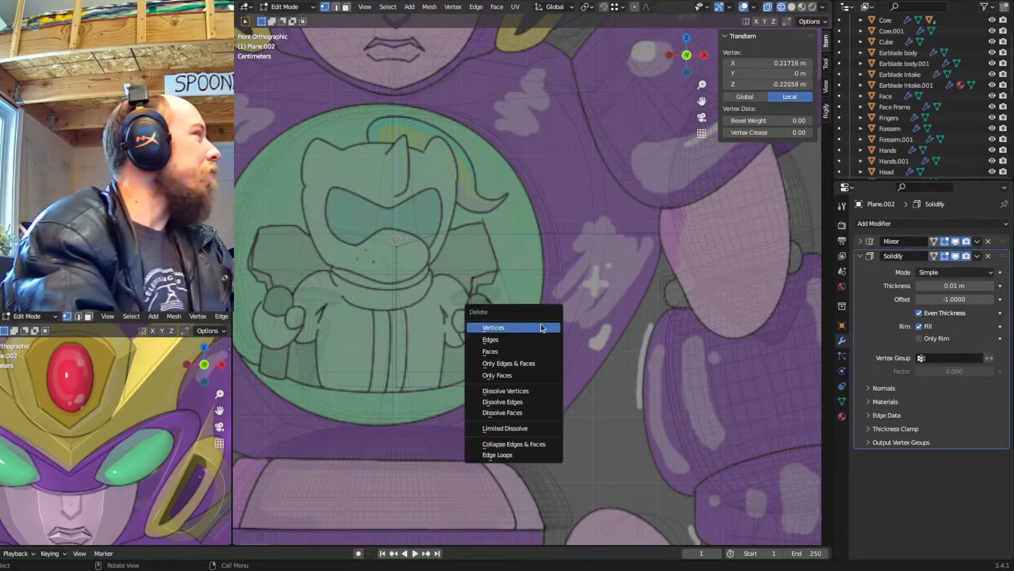
left_click(541, 327)
Select the whole seat back half and rotate it about Z in top view so its outer side angles forward
key("l")
middle_click_drag(515, 231, 528, 286)
key("alt+a")
key("l")
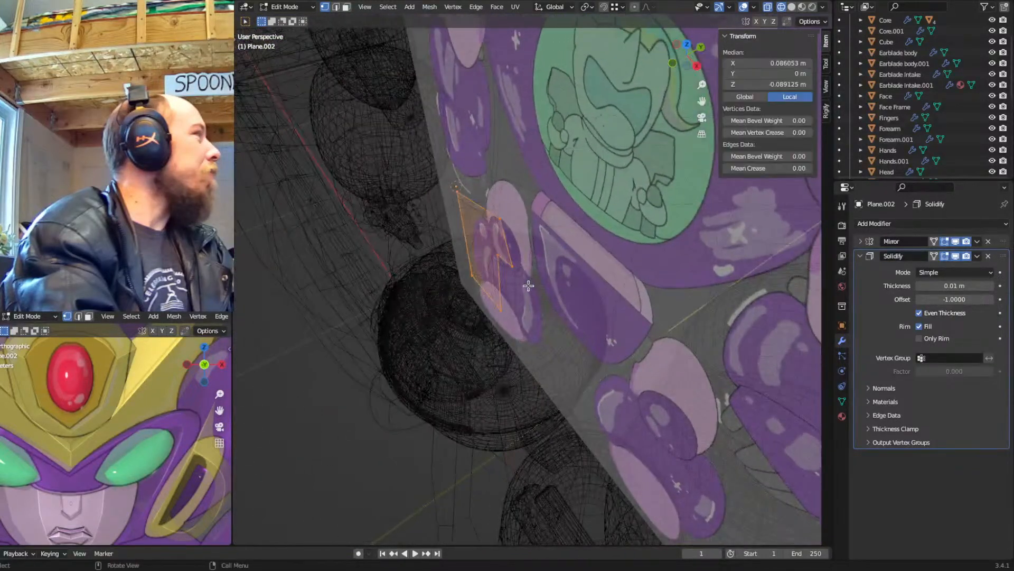
key("KP_7")
key("Tab")
key("Tab")
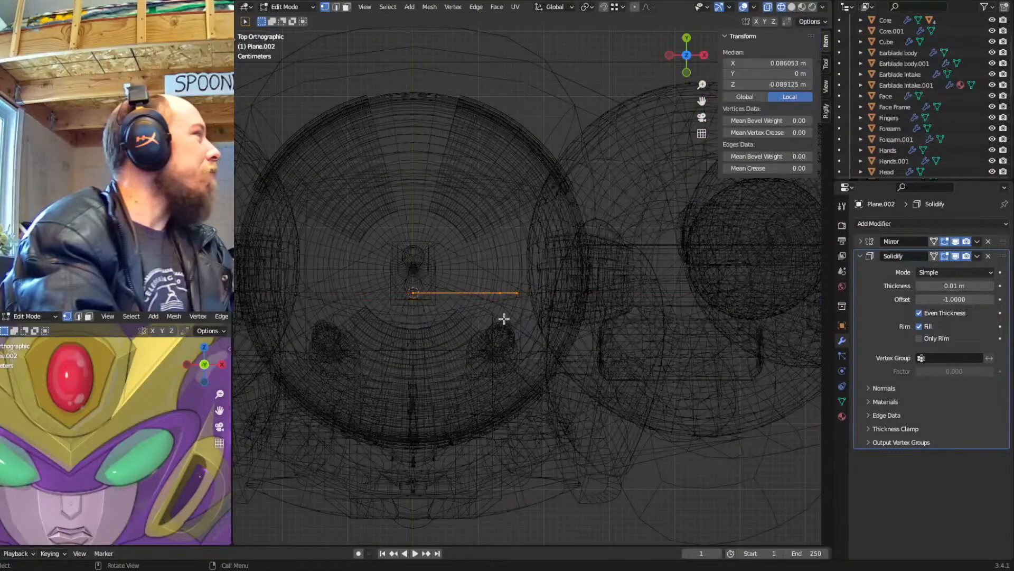
middle_click_drag(491, 319, 506, 243)
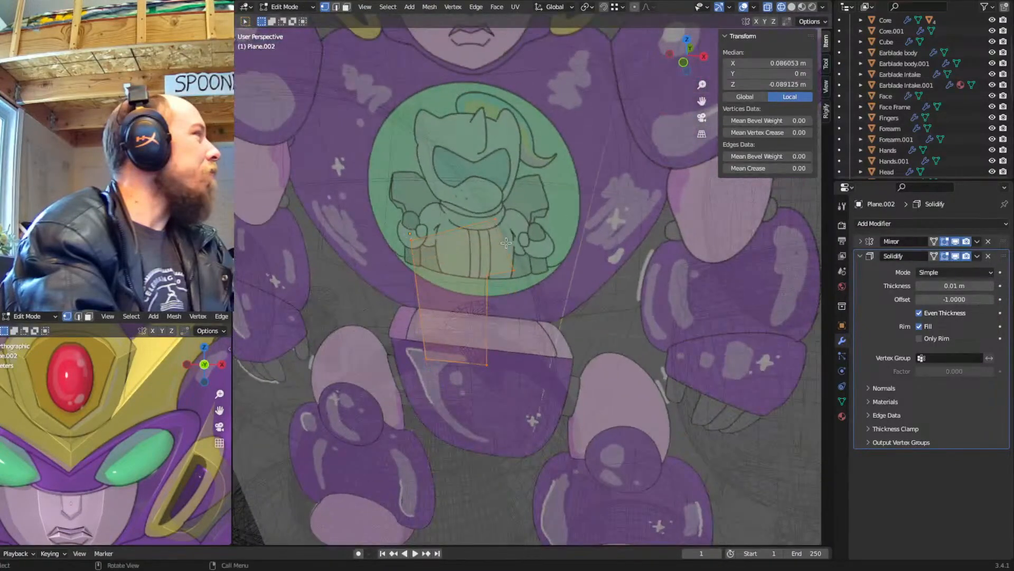
key("KP_5")
scroll(470, 274, "up", 3)
key("KP_7")
key("r")
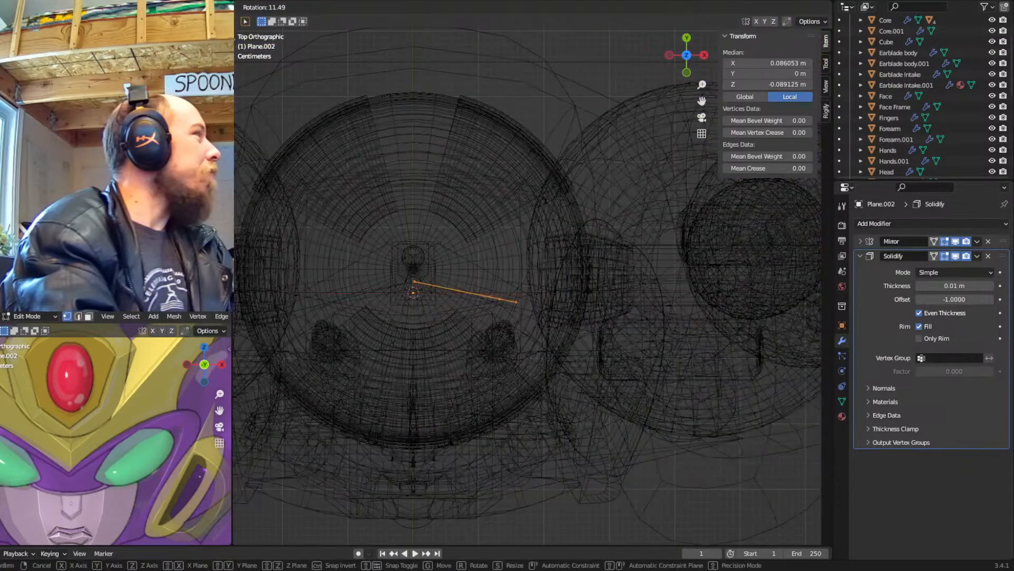
left_click(460, 246)
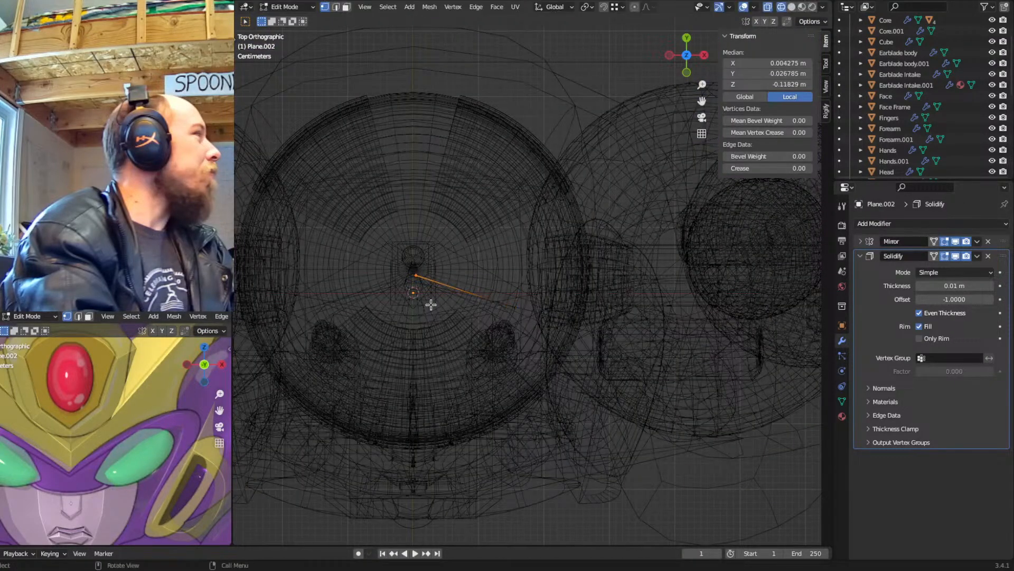
Enable Clipping on the Mirror modifier and move the seat back's inner edge onto the centre line
key("g")
left_click(380, 296)
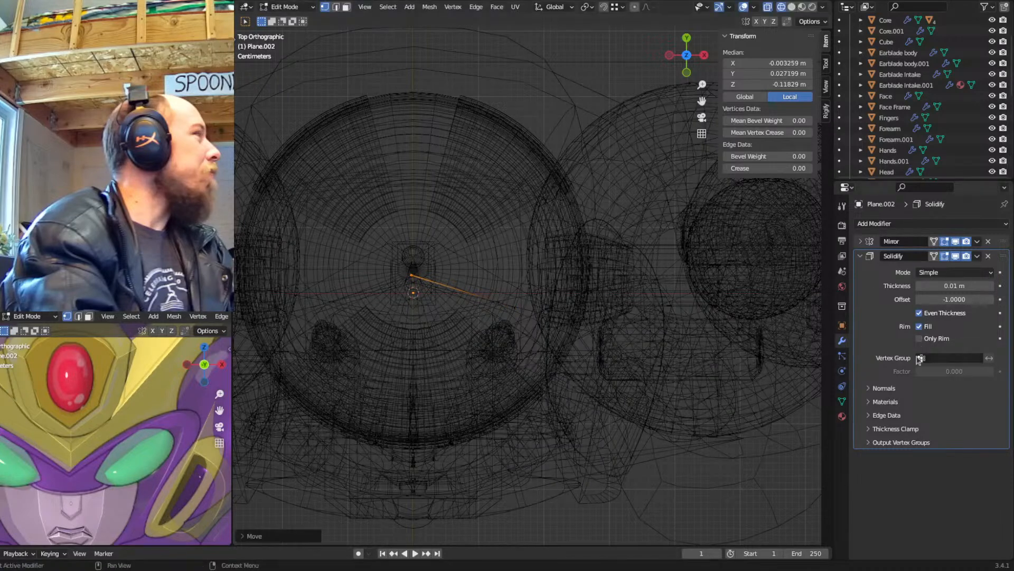
left_click(860, 241)
left_click(920, 310)
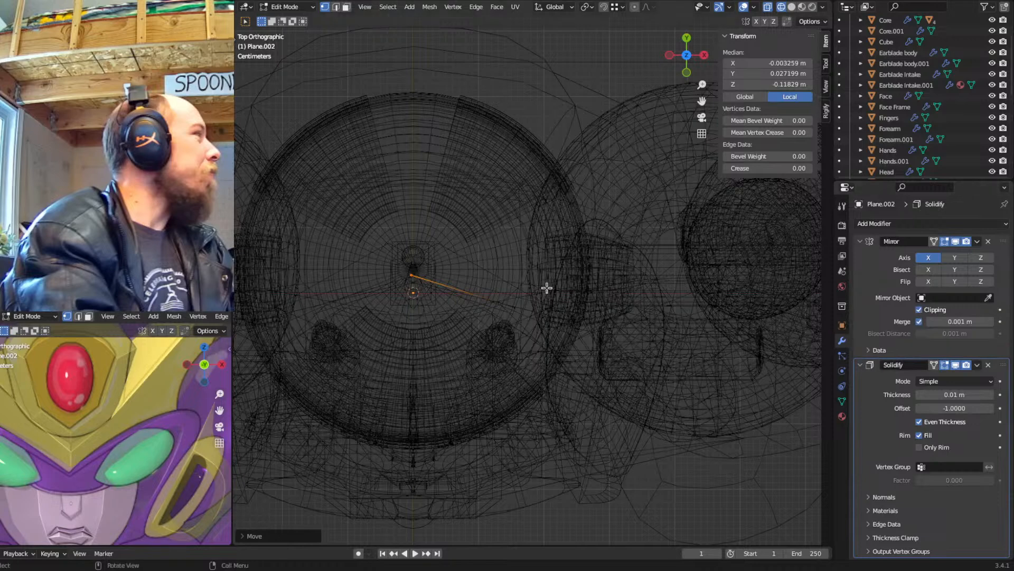
key("g")
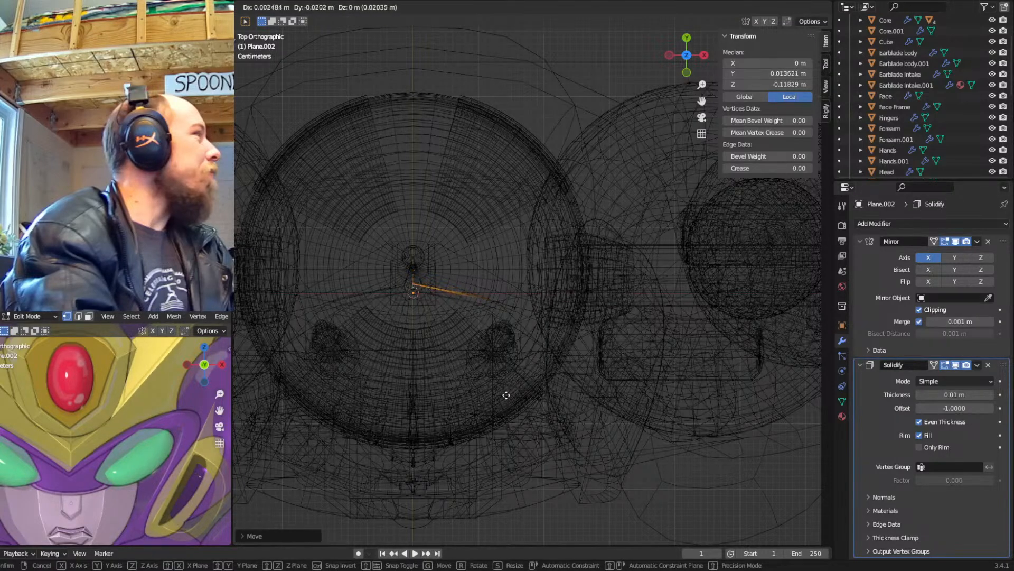
left_click(528, 309)
Leave mesh editing and move the seat back along Y to about 0.175 m inside the cockpit
key("shift+z")
mouse_move(572, 373)
middle_mouse_down()
mouse_move(521, 297)
mouse_move(549, 304)
mouse_move(599, 360)
mouse_move(559, 334)
mouse_move(543, 341)
mouse_move(566, 324)
middle_mouse_up()
key("shift+z")
key("Tab")
scroll(557, 335, "up", 2)
key("shift+z")
key("g")
key("y")
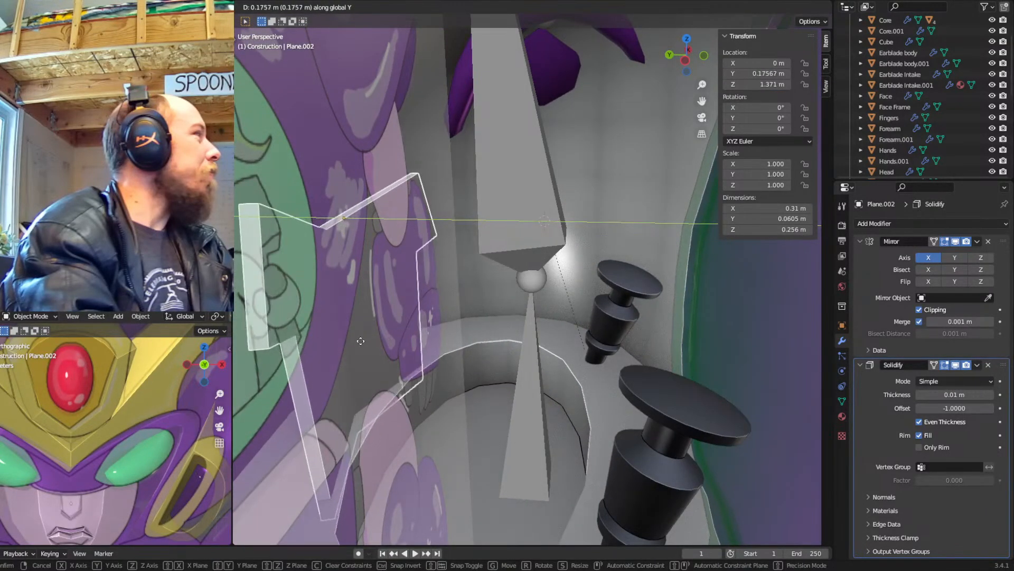
left_click(360, 340)
Tilt the seat back about -9.86° around X and shift it along Y to about 0.182 m
middle_click_drag(584, 372, 595, 365)
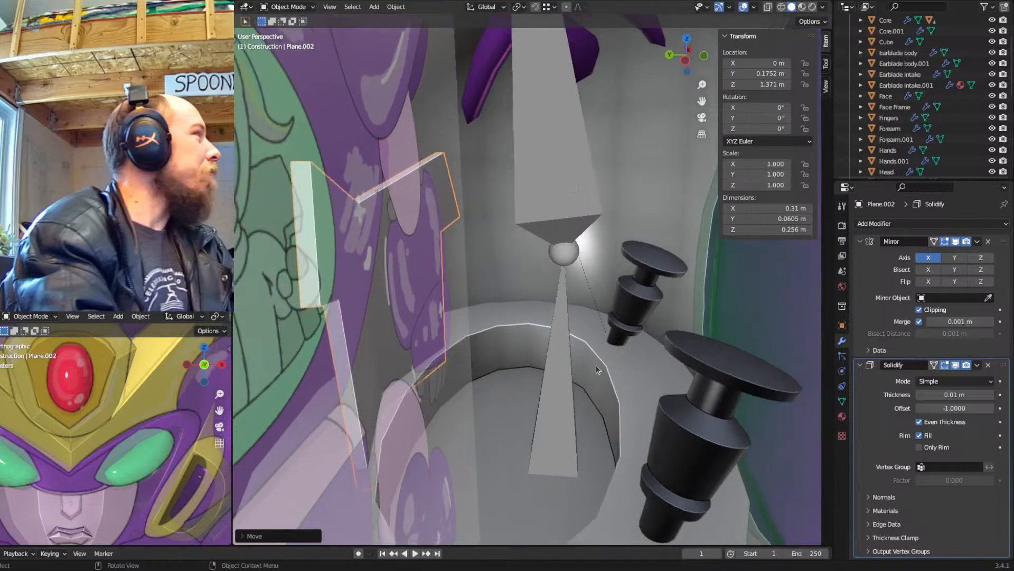
key("r")
key("x")
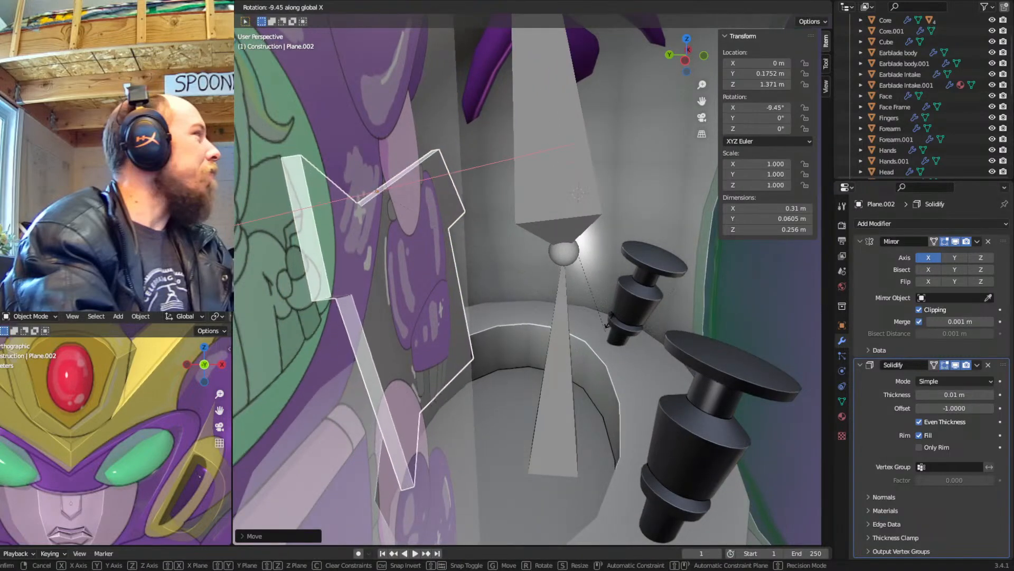
left_click(592, 333)
key("g")
key("y")
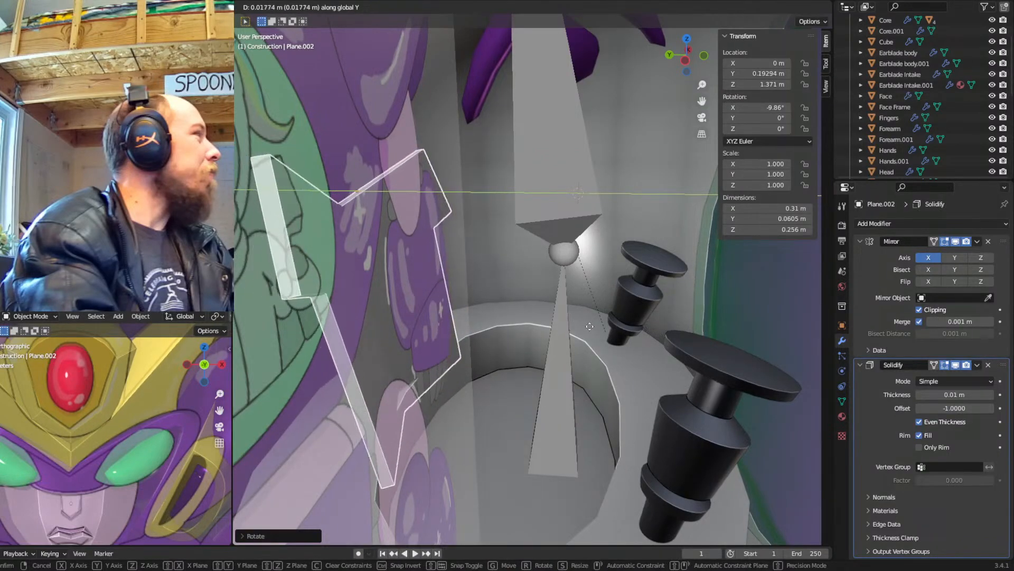
middle_click_drag(601, 326, 816, 390)
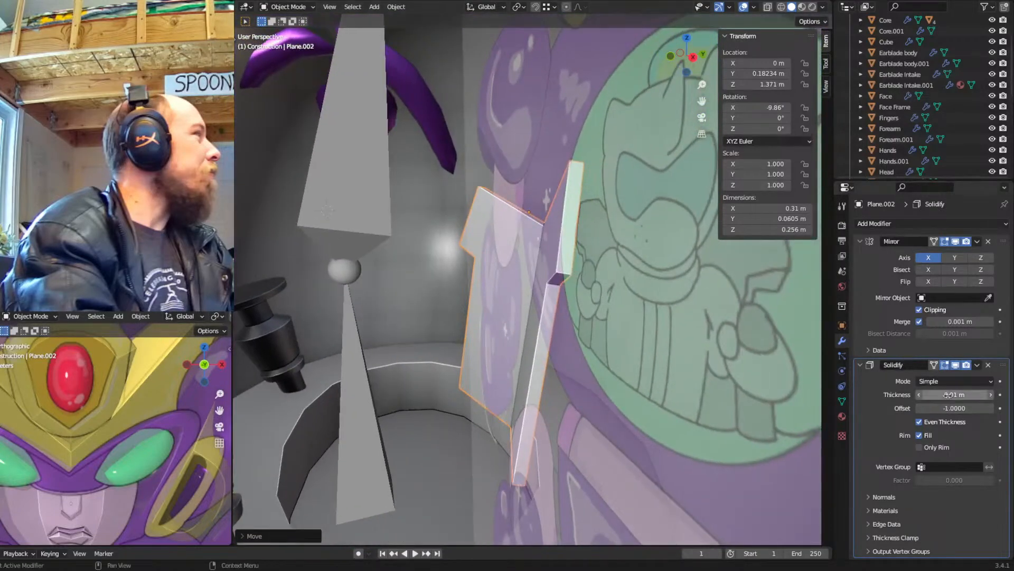
Set the seat back's Solidify thickness to 0.025 m and move it along Y to about 0.198 m
left_click_drag(955, 394, 985, 394)
key("g")
key("y")
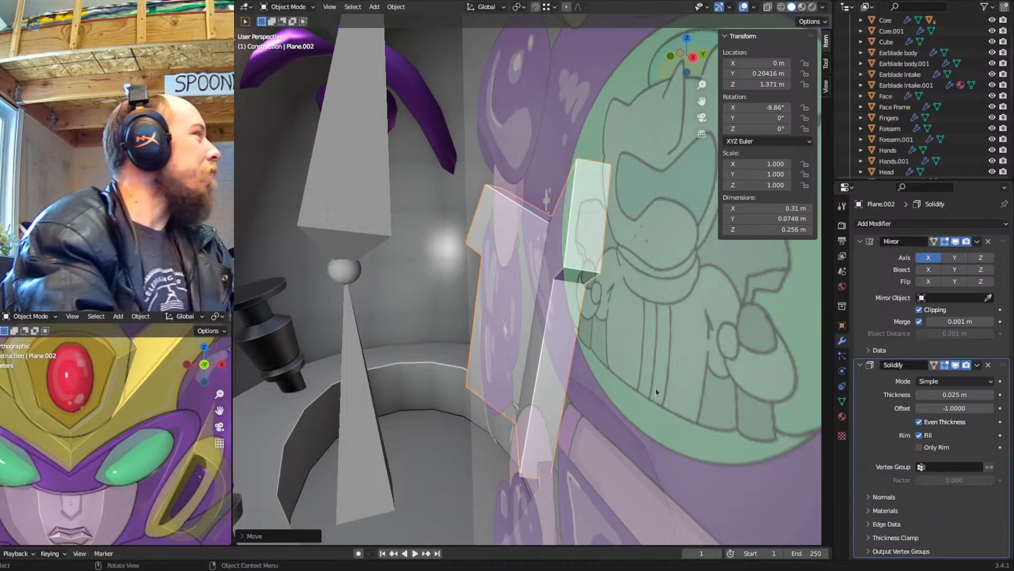
left_click(597, 400)
Edge-slide the seat back's lower edge downward to a median Z of about -0.286 m, extending it toward the cockpit floor
key("Tab")
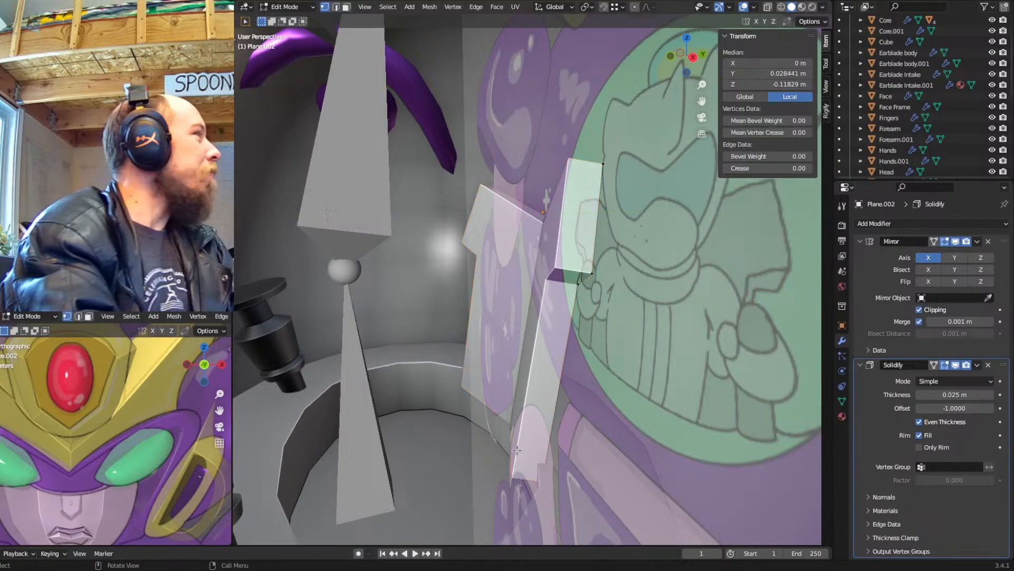
key("shift+z")
left_click_drag(574, 399, 523, 479)
key("g")
key("g")
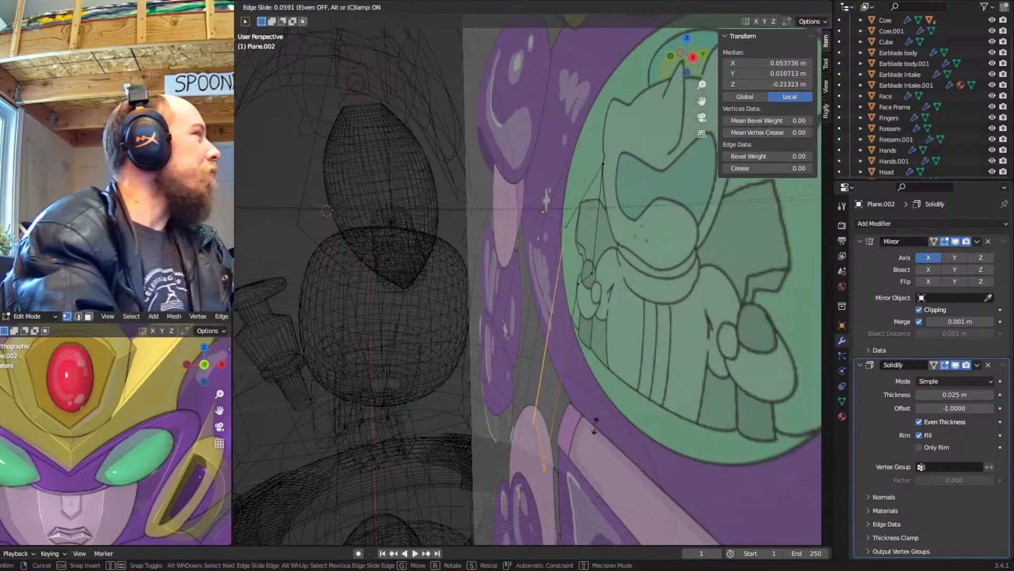
left_click(579, 462)
key("shift+z")
middle_click_drag(579, 462, 597, 439)
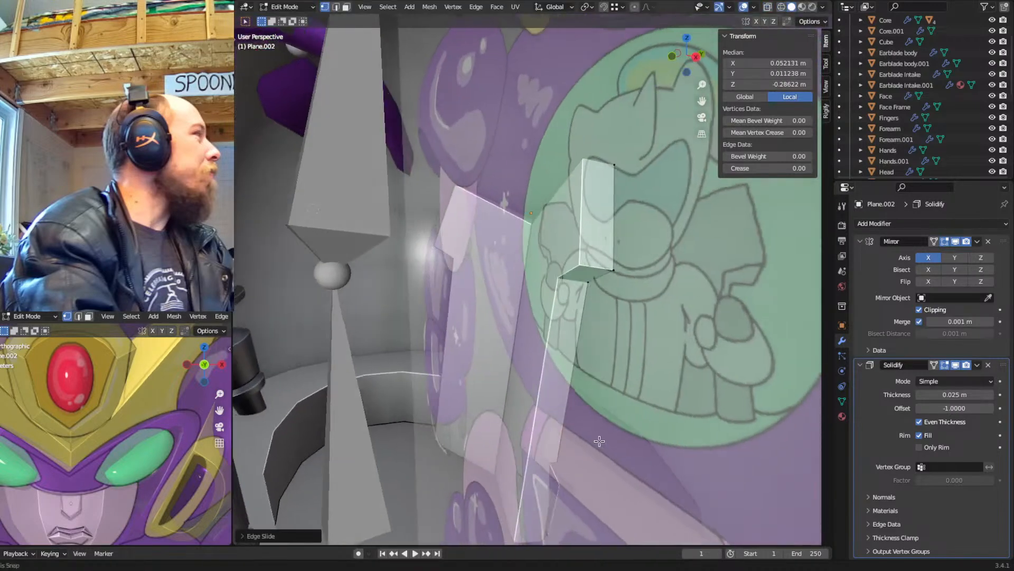
key("Tab")
In front view, centre the reference drawing over the robot at about X 0 m and Z 1.124 m
mouse_move(600, 404)
middle_mouse_down()
mouse_move(639, 390)
mouse_move(642, 412)
mouse_move(641, 374)
mouse_move(635, 388)
middle_mouse_up()
scroll(638, 387, "down", 4)
key("KP_1")
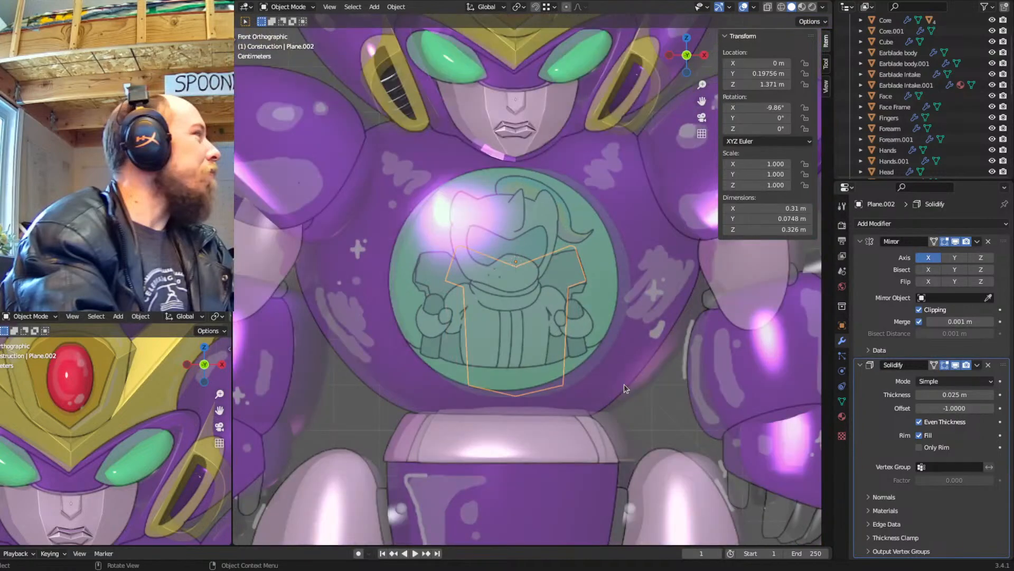
scroll(572, 327, "down", 4)
middle_click_drag(572, 328, 534, 336, "shift")
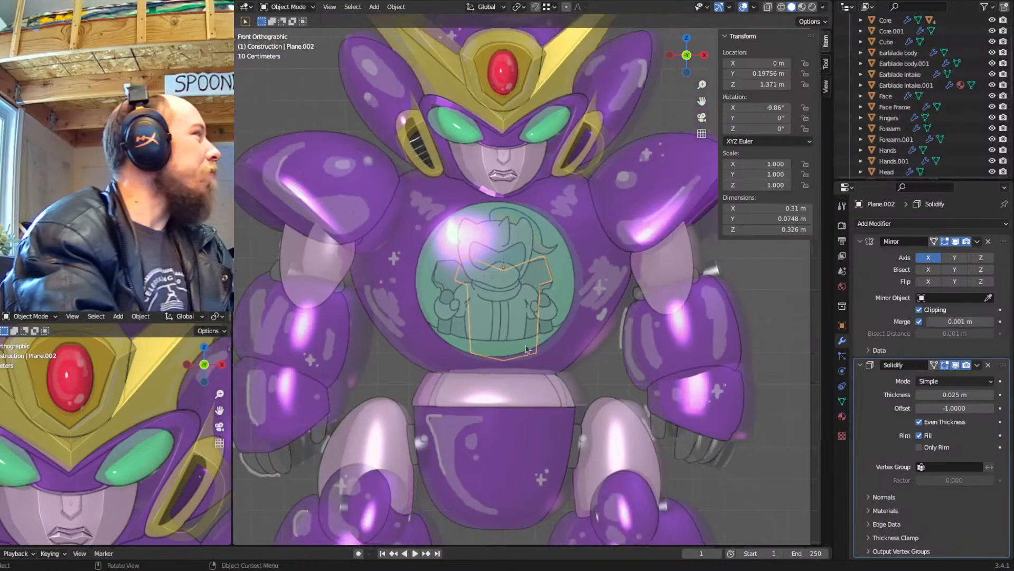
scroll(535, 336, "up", 5)
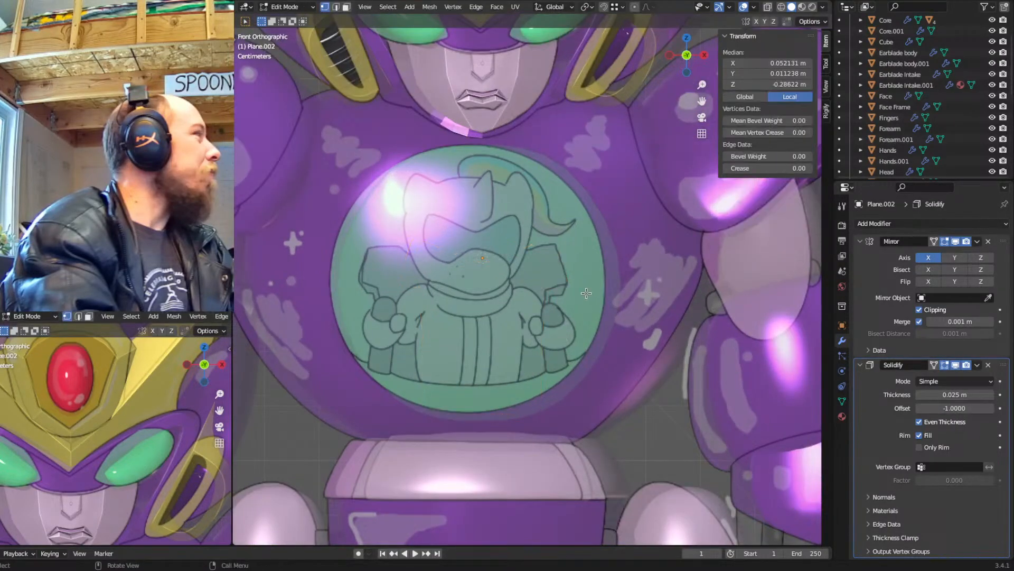
scroll(611, 302, "down", 3)
scroll(610, 303, "down", 1)
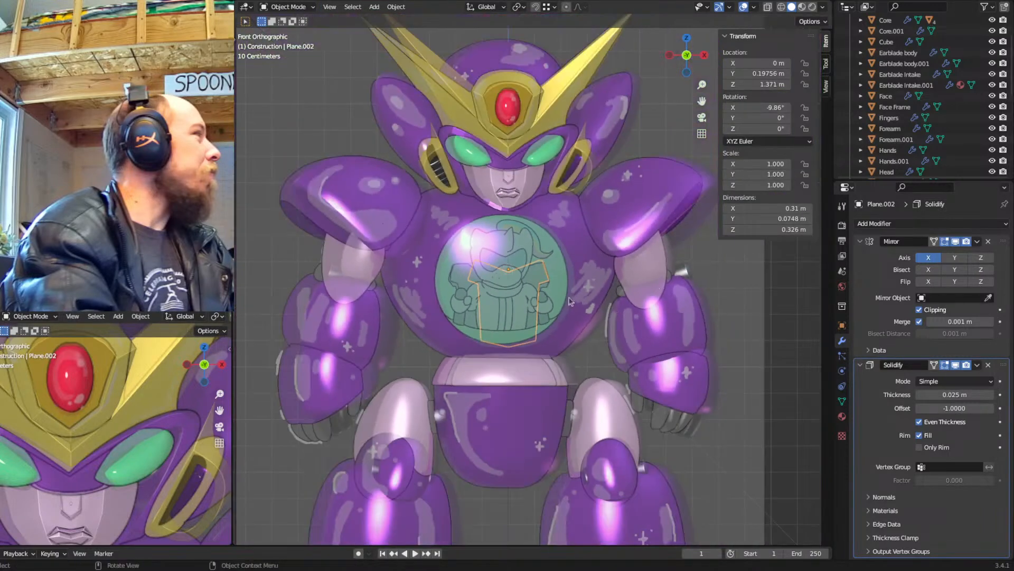
left_click(756, 307)
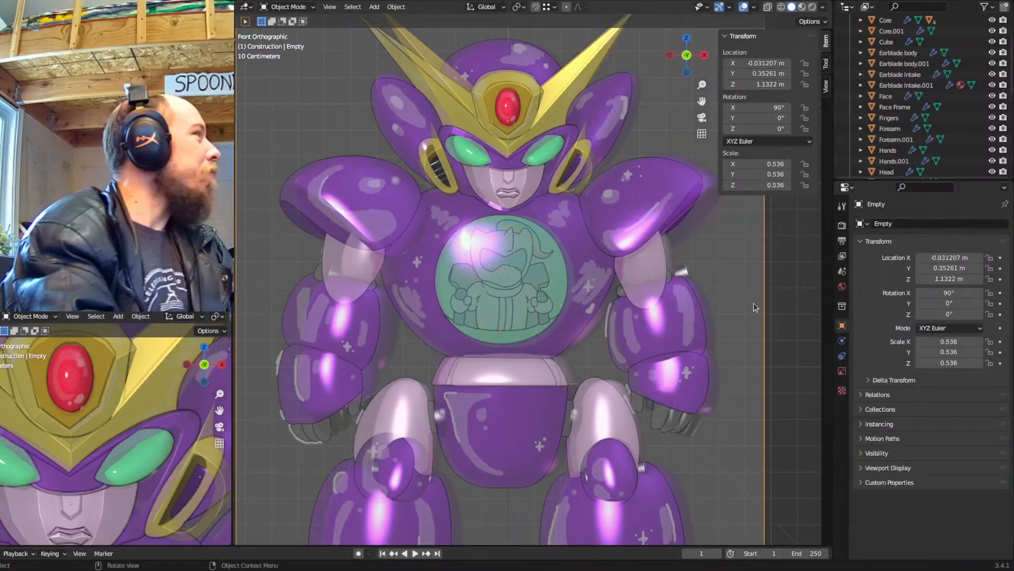
key("g")
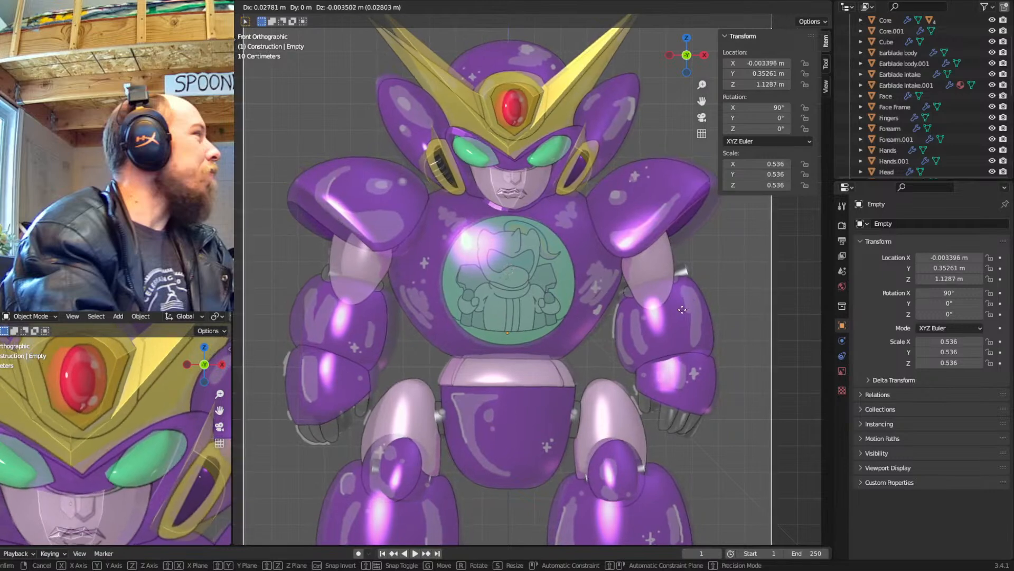
left_click(670, 320)
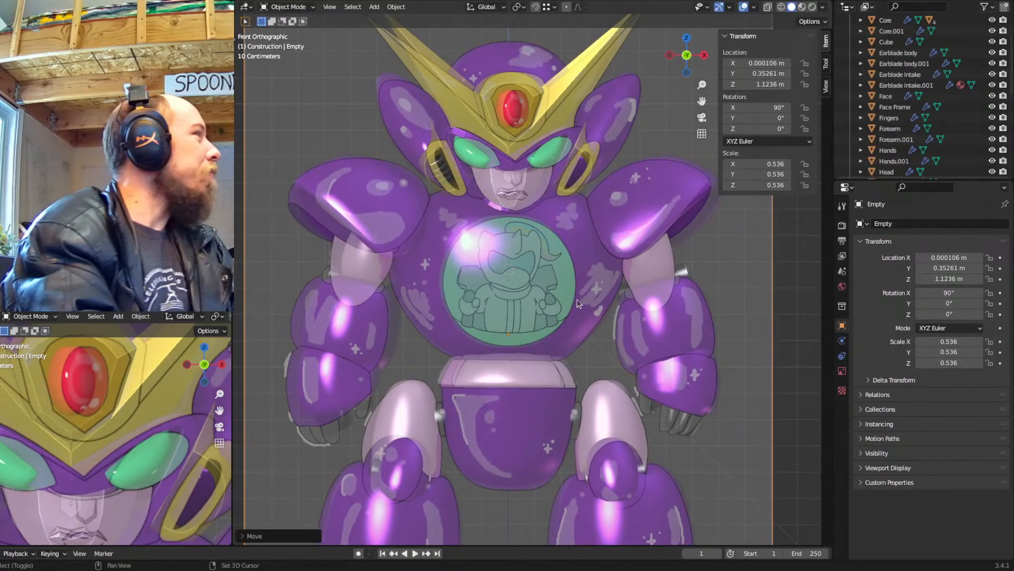
Show only the main objects, select the seat back in front view and display the construction collection again
scroll(574, 299, "up", 4)
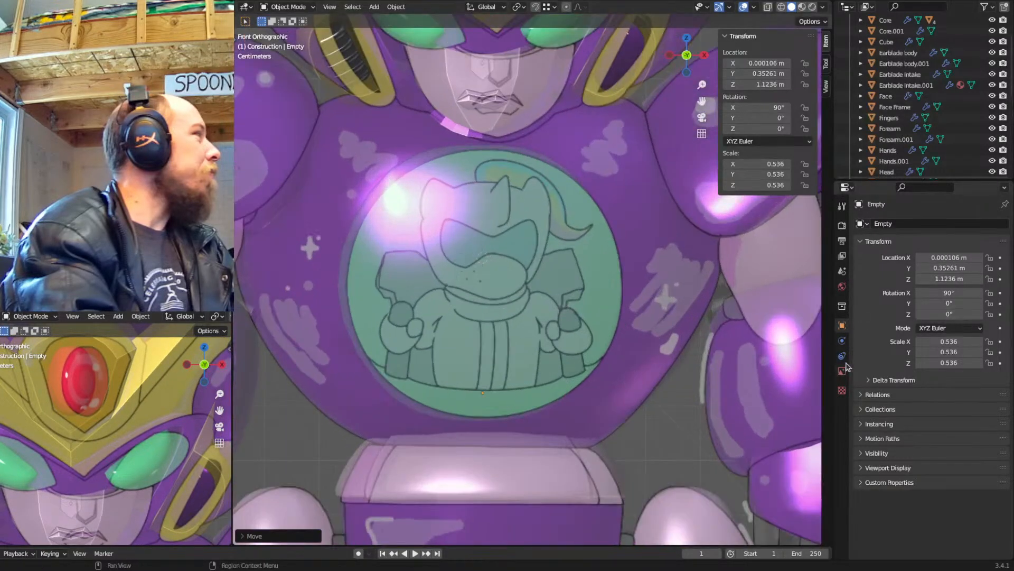
scroll(547, 237, "down", 3)
middle_click_drag(547, 237, 394, 280)
left_click(432, 280)
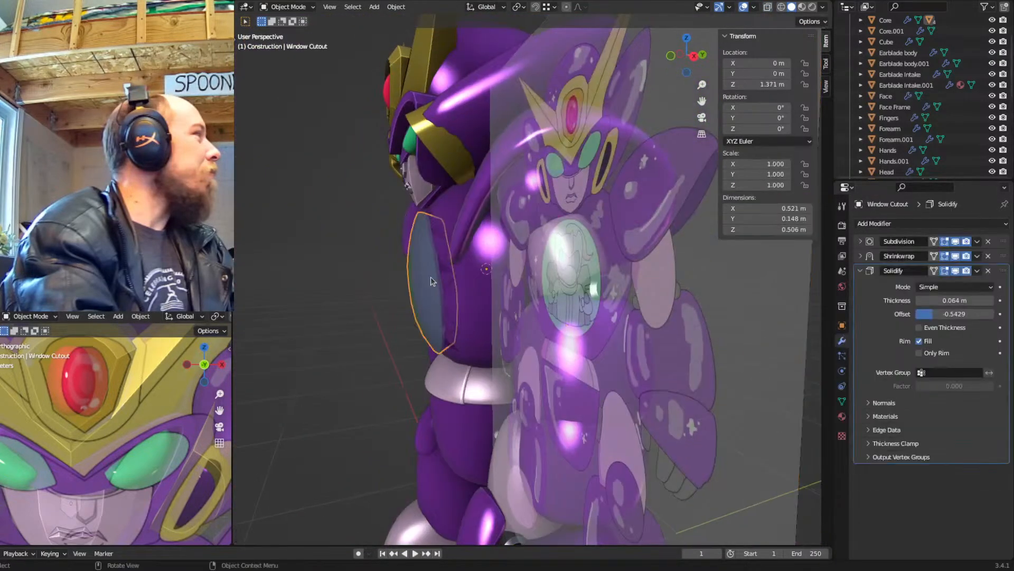
key("1")
middle_click_drag(460, 292, 516, 285)
left_click(516, 285)
key("KP_1")
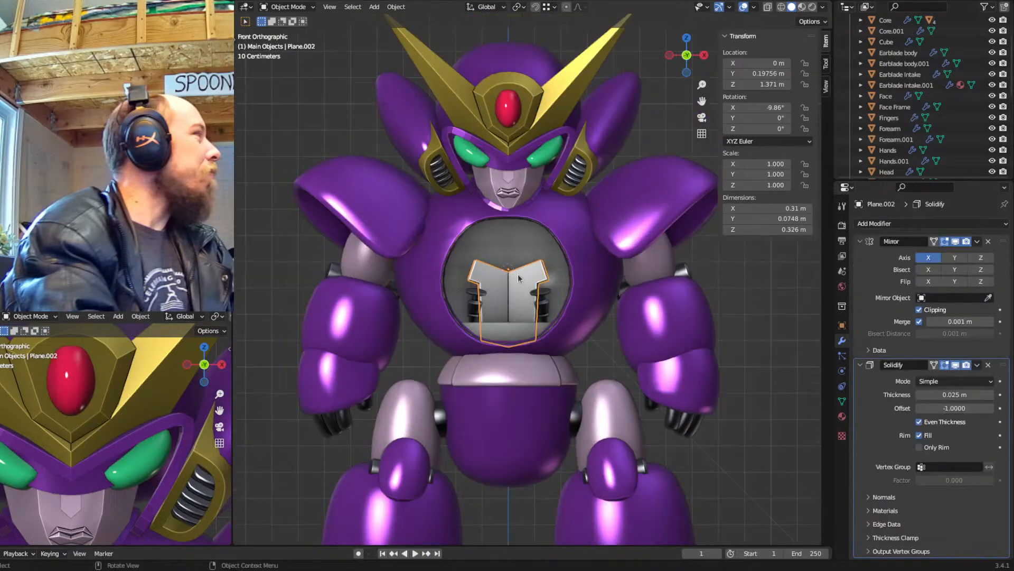
key("shift+2")
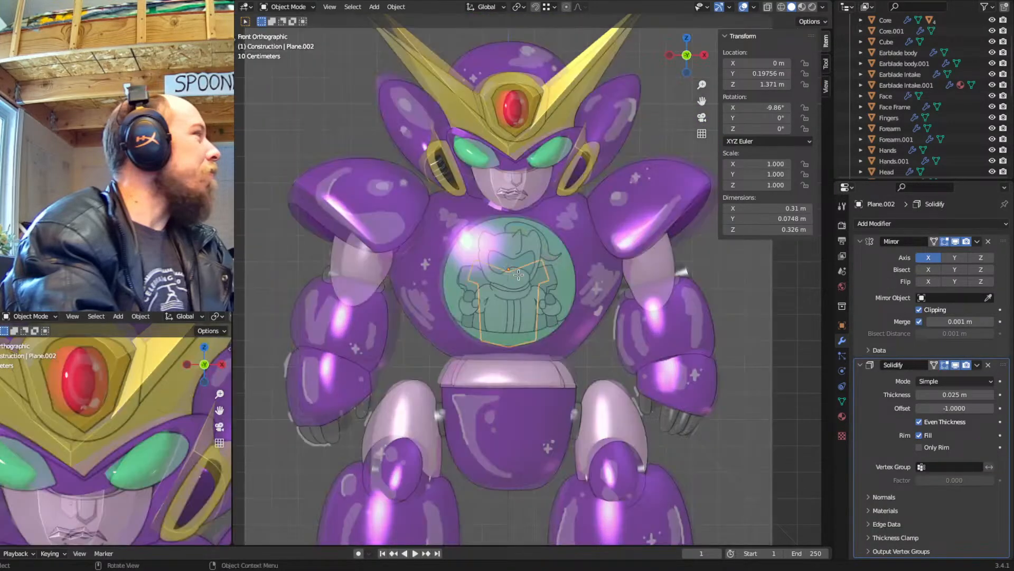
Select the seat back's outer vertices and move them outward along X, widening the mirrored seat back to about 0.372 m
key("Tab")
scroll(530, 281, "up", 3)
scroll(548, 284, "up", 1)
key("a")
key("shift+z")
key("b")
middle_click_drag(604, 357, 509, 444)
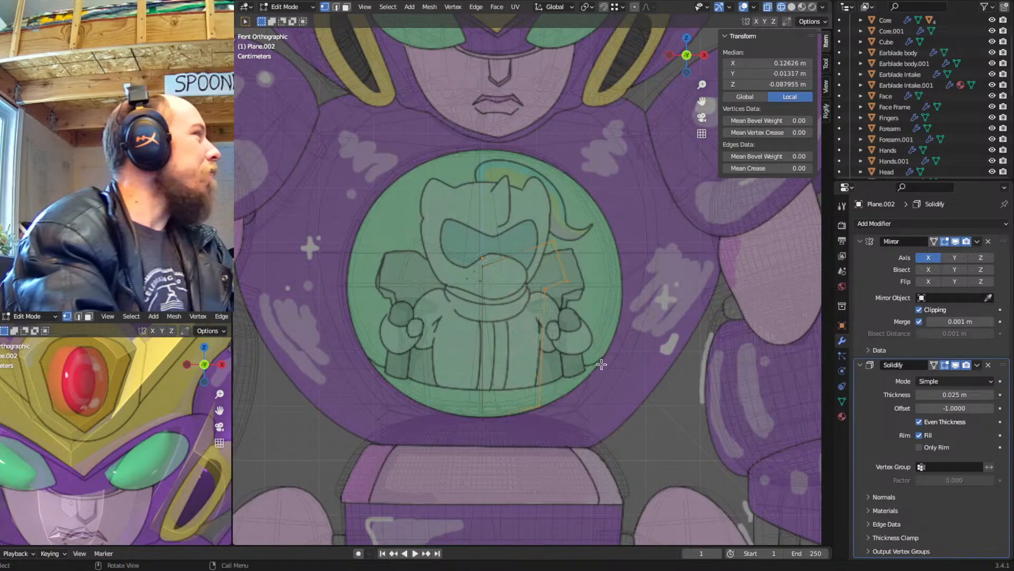
key("g")
key("x")
key("x")
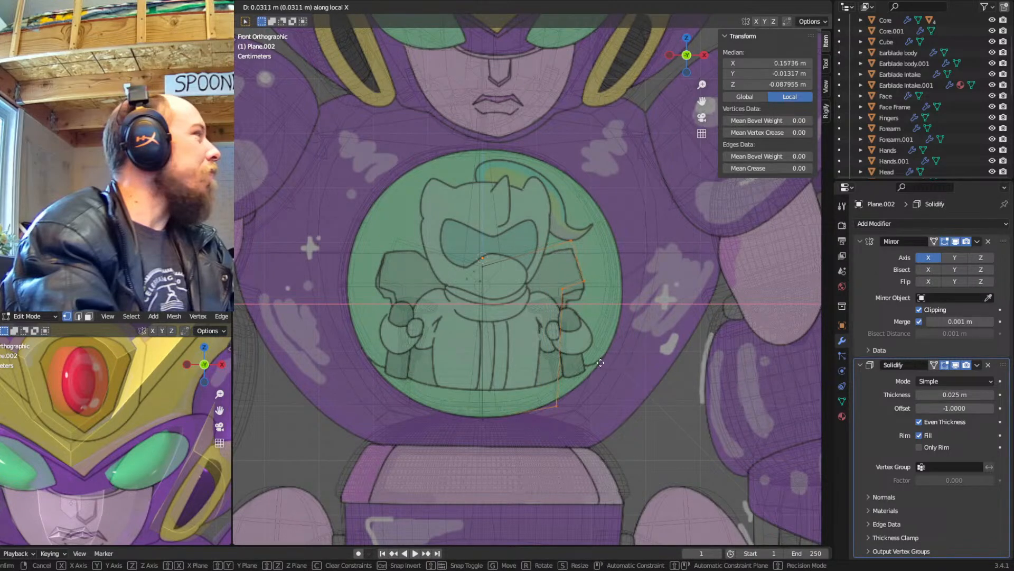
left_click(602, 255)
key("Tab")
Lower the whole seat back along Z to about 1.357 m to match the reference drawing
key("g")
key("z")
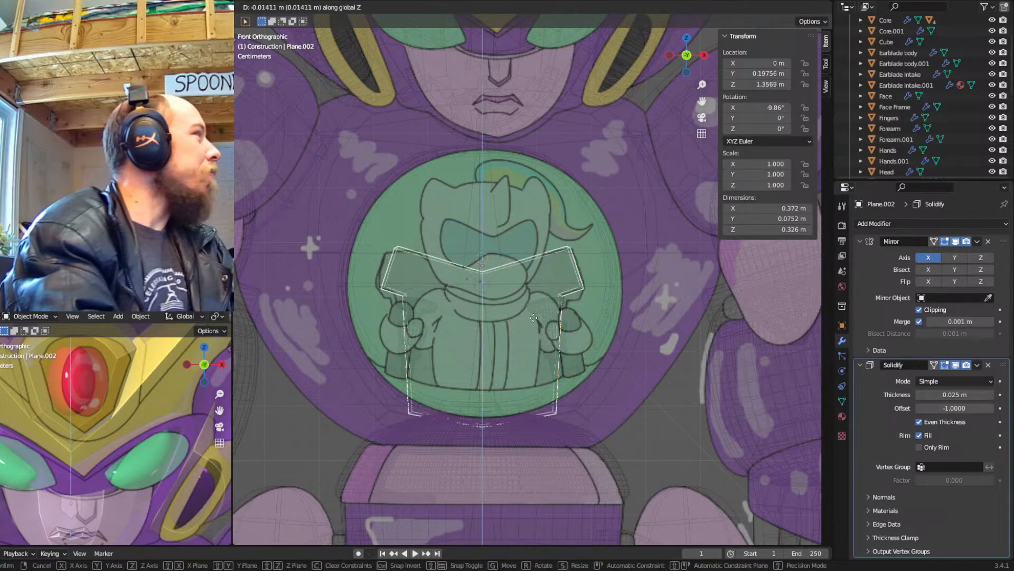
left_click(538, 314)
Examine the seat back's fit inside the cockpit from the side and front, with and without the reference drawing
scroll(538, 313, "down", 4)
middle_click_drag(537, 314, 469, 304)
scroll(542, 318, "up", 10)
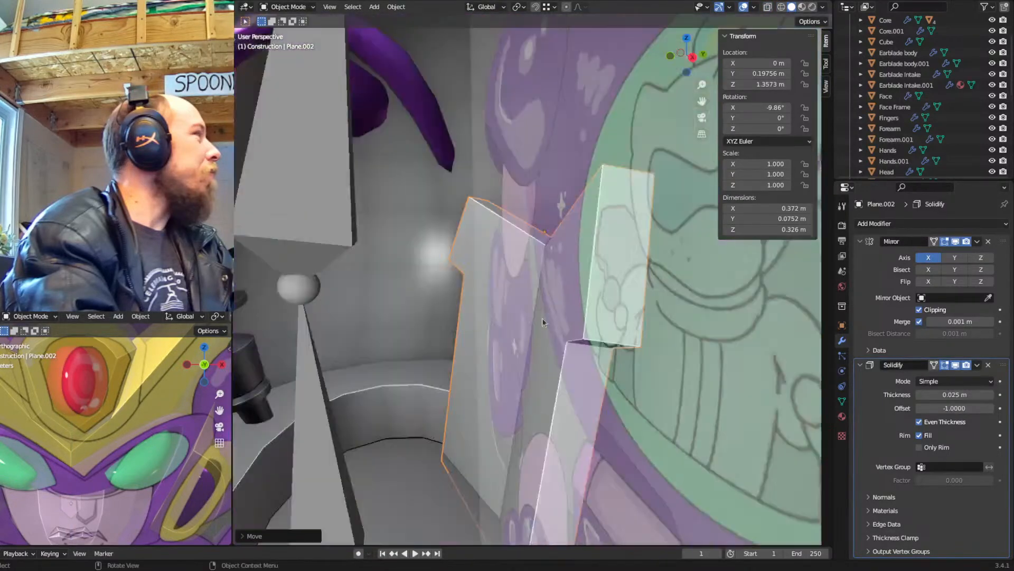
middle_click_drag(561, 156, 538, 160)
scroll(579, 172, "down", 10)
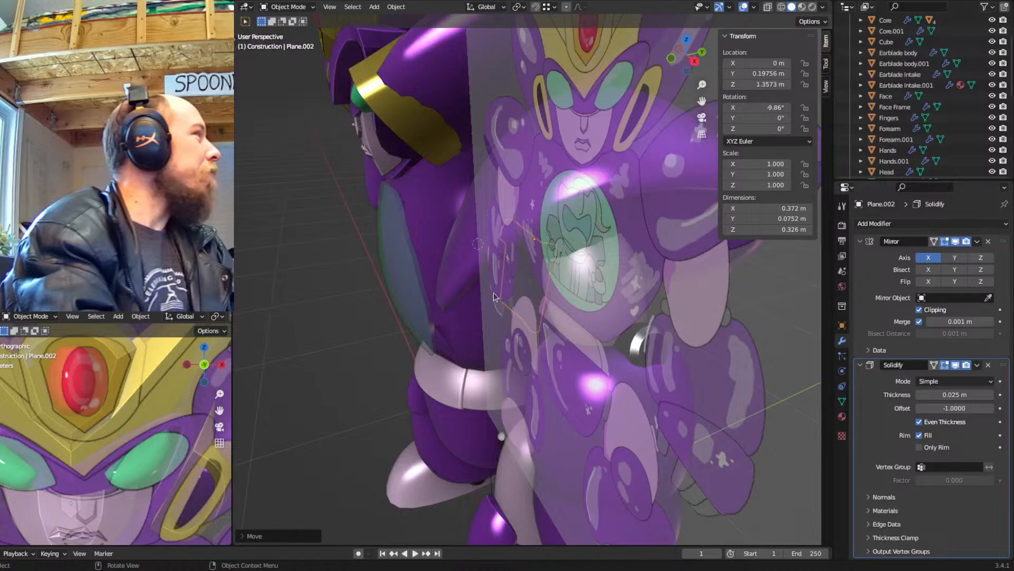
middle_click_drag(494, 293, 561, 322)
key("KP_1")
middle_click_drag(477, 387, 564, 296)
scroll(562, 294, "up", 5)
middle_click_drag(559, 389, 545, 319)
key("KP_1")
scroll(552, 315, "up", 2)
scroll(571, 302, "down", 3)
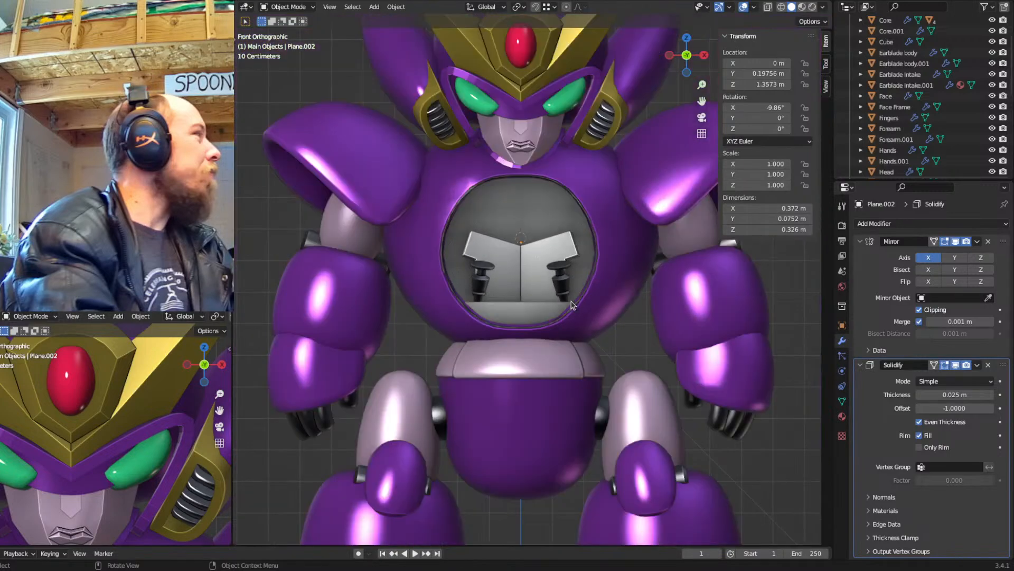
Apply Shade Smooth to the robot's face frame and enable Auto Smooth on its normals
scroll(571, 304, "up", 2)
middle_click_drag(552, 106, 493, 288, "shift")
left_click(535, 140)
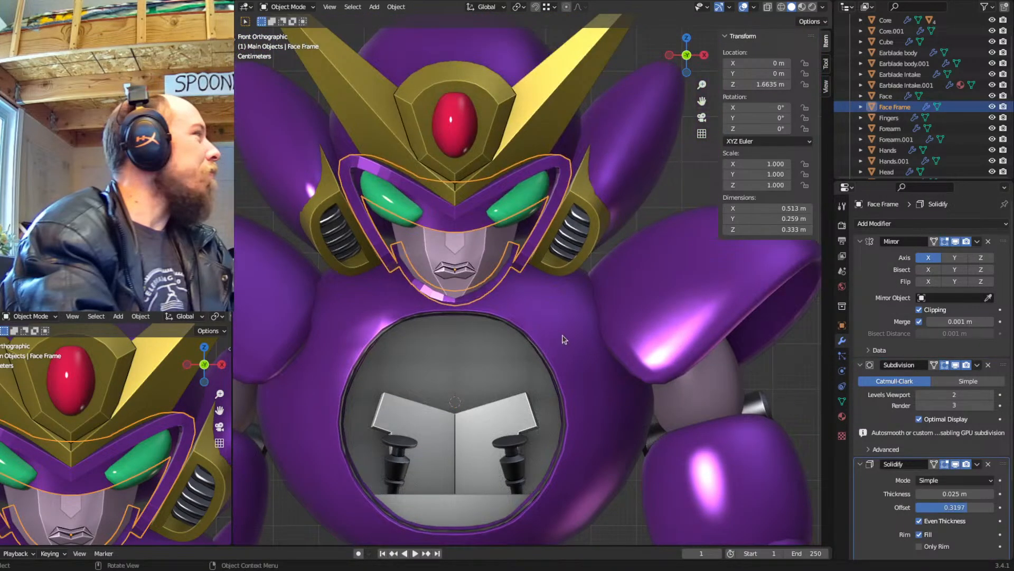
key("F3")
key("Return")
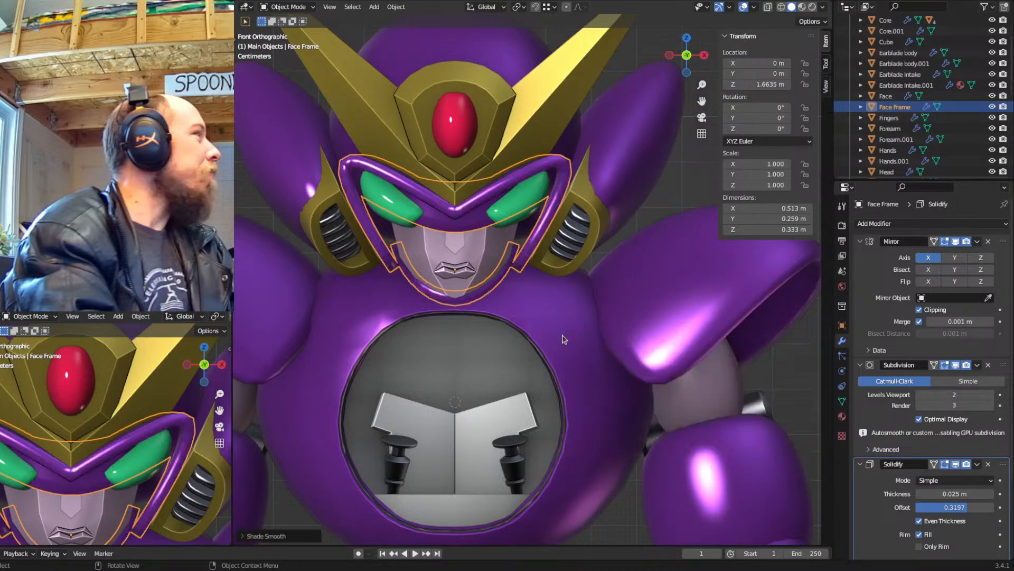
left_click(842, 401)
left_click(919, 463)
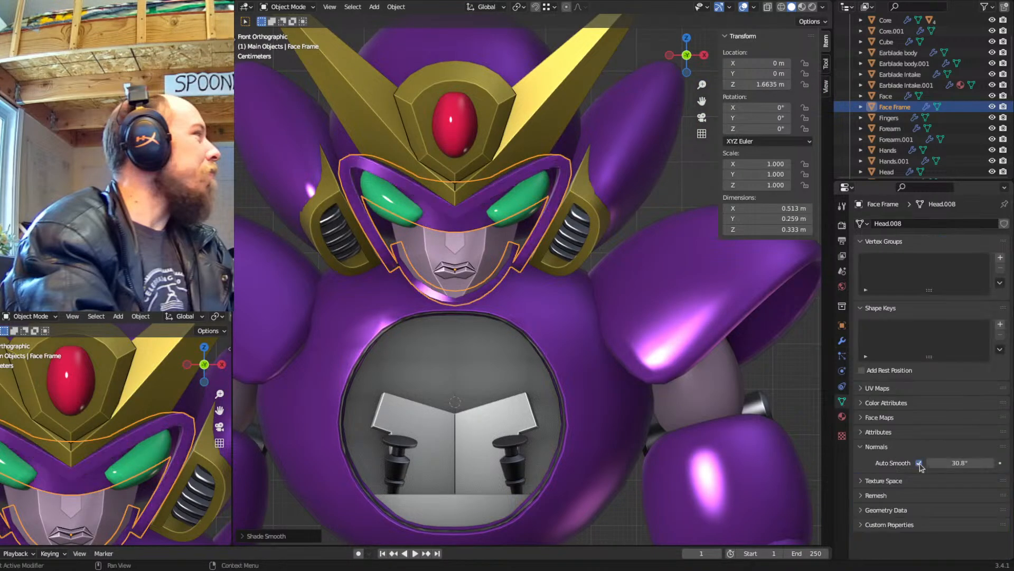
Deselect the face frame and examine the cockpit interior from the front in solid and wireframe display
scroll(533, 254, "down", 2)
left_click(291, 172)
scroll(449, 264, "down", 3)
middle_click_drag(663, 382, 686, 346, "shift")
key("KP_1")
scroll(634, 336, "up", 5)
key("shift+z")
key("shift+z")
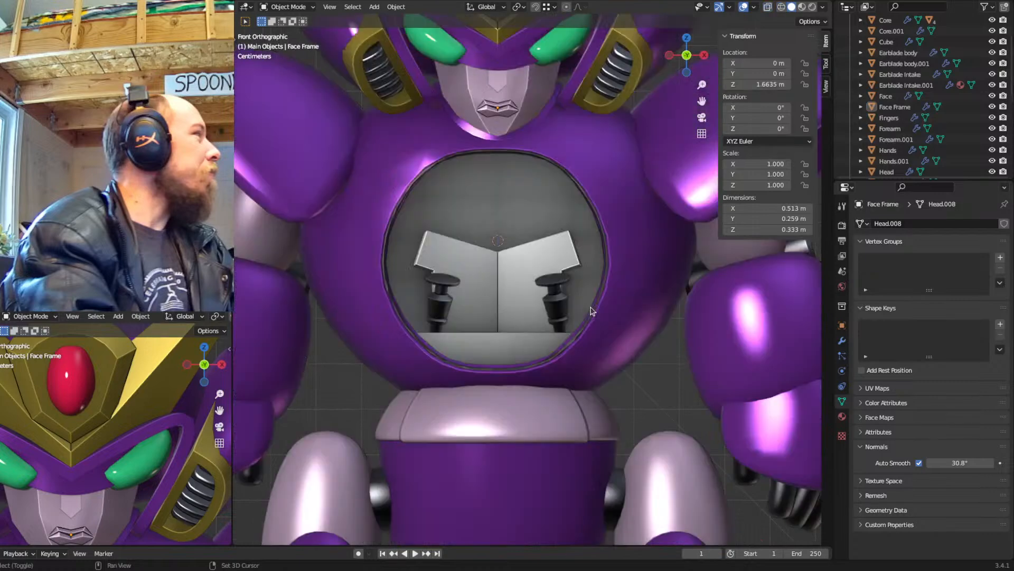
Show the construction collection and examine the pilot figure in the reference drawing's chest window
key("shift+2")
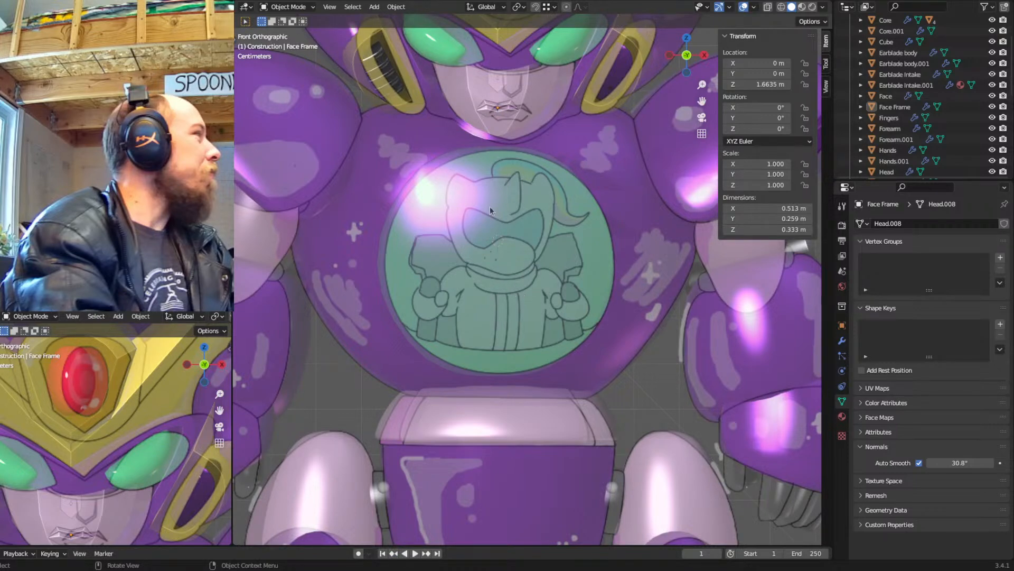
middle_click_drag(547, 273, 566, 308, "shift")
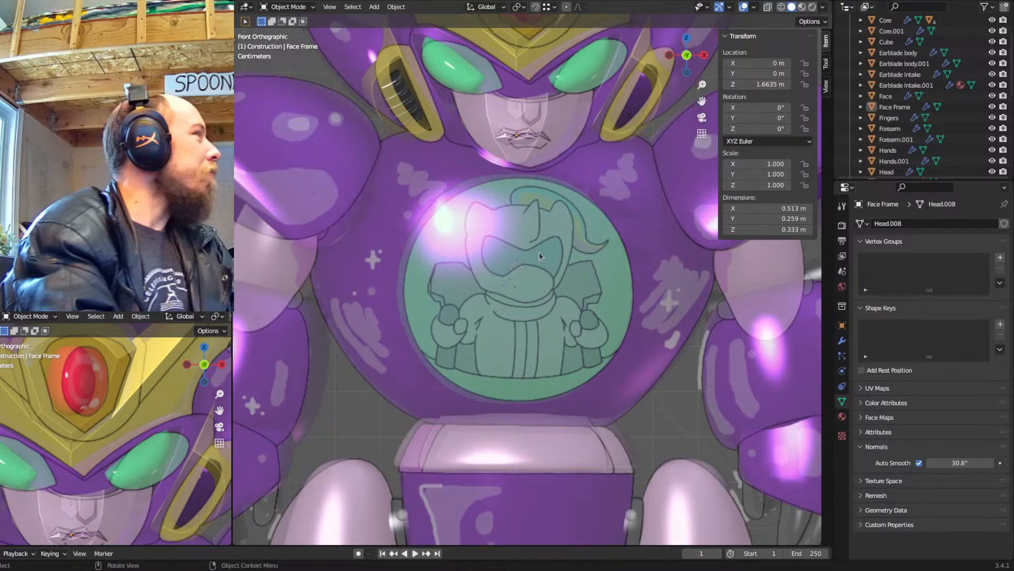
scroll(539, 252, "up", 1)
middle_click_drag(553, 273, 548, 283, "shift")
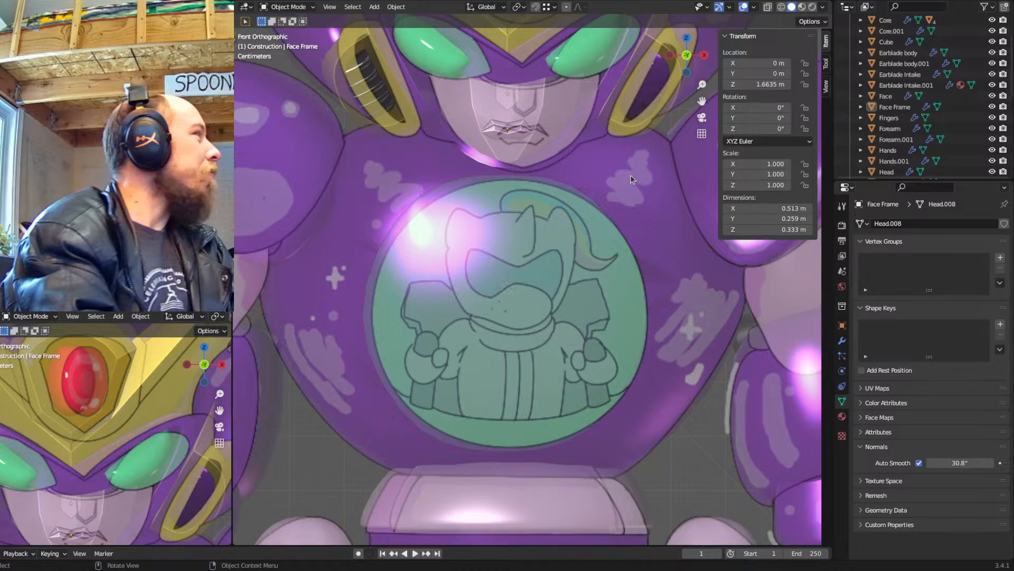
scroll(582, 179, "down", 1)
scroll(582, 178, "up", 2, "shift")
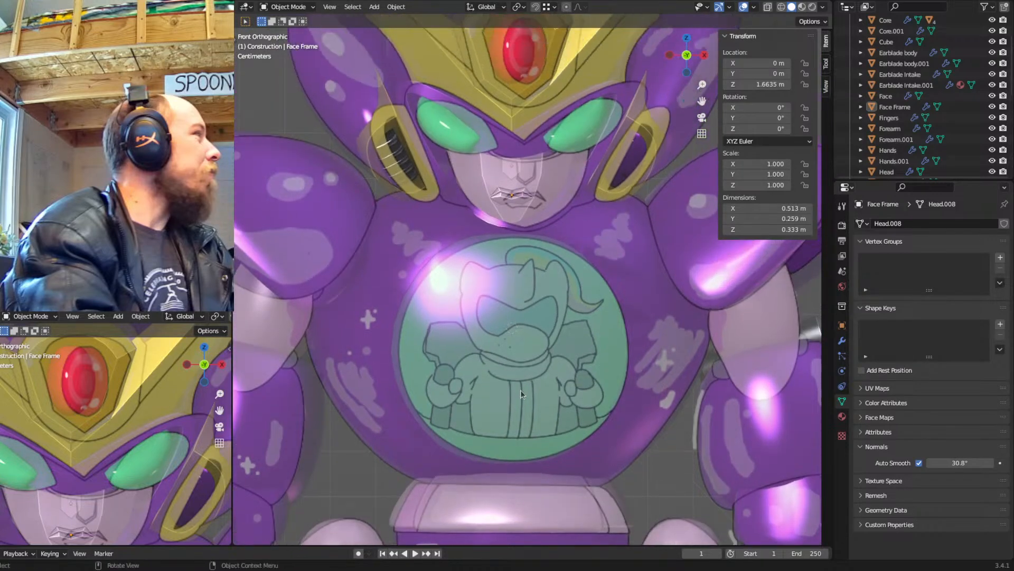
scroll(521, 393, "up", 2)
scroll(520, 381, "down", 2, "shift")
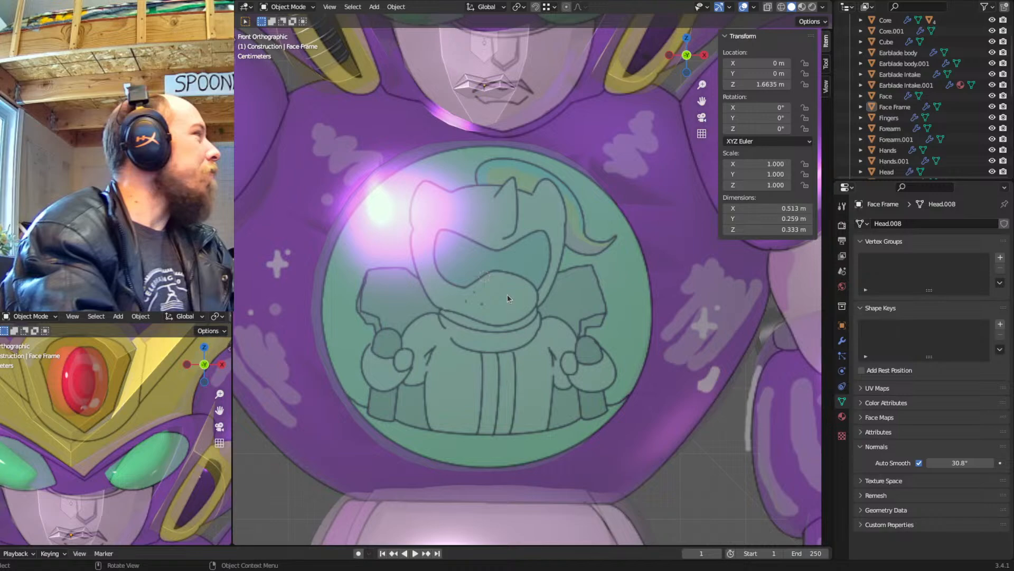
Switch the viewport to wireframe display and return to the front view of the chest cockpit
scroll(507, 299, "down", 1)
mouse_move(507, 298)
middle_mouse_down()
mouse_move(432, 287)
mouse_move(450, 287)
middle_mouse_up()
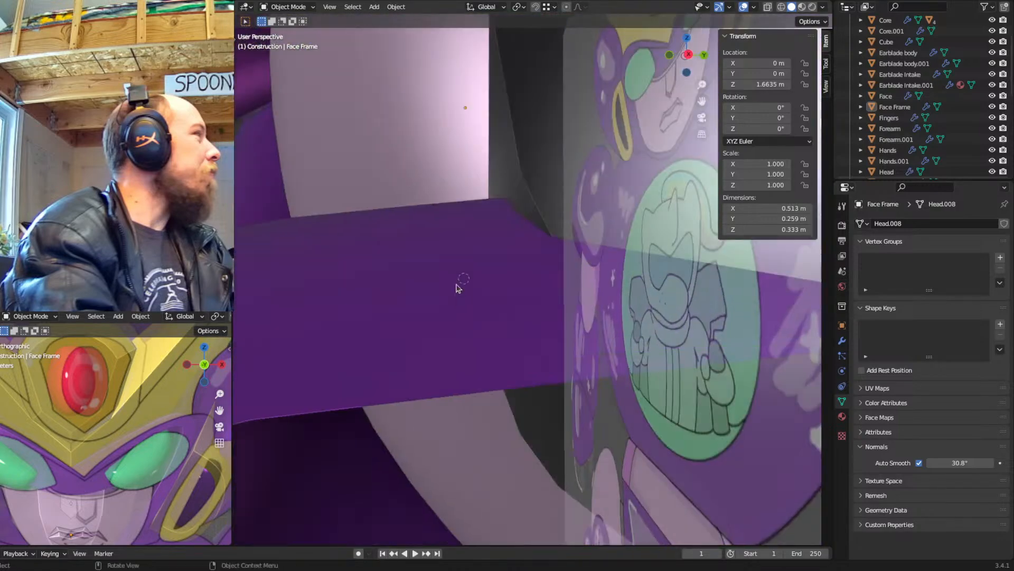
key("shift+z")
middle_click_drag(514, 299, 525, 359)
key("KP_1")
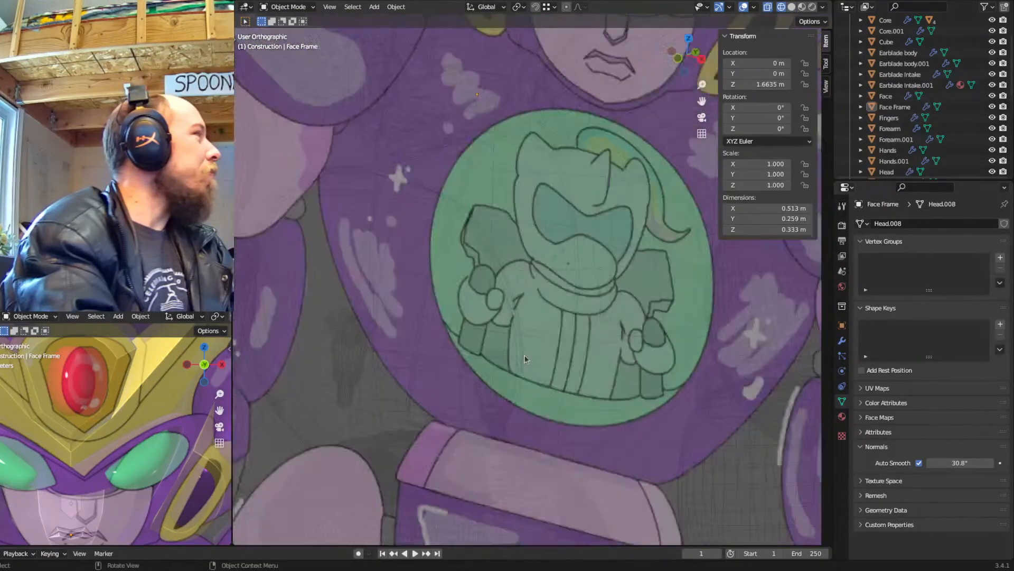
key("shift+a")
mouse_move(550, 307)
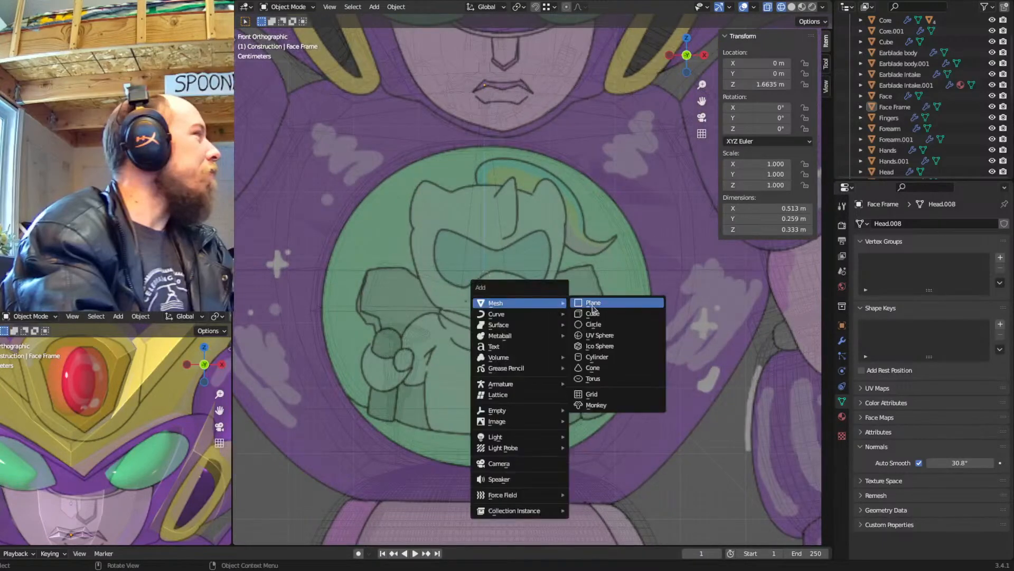
key("Escape")
Duplicate the robot's head dome and move the copy down along Z to about 1.412 m, over the chest cockpit
scroll(625, 282, "down", 4)
middle_click_drag(625, 282, 625, 327, "shift")
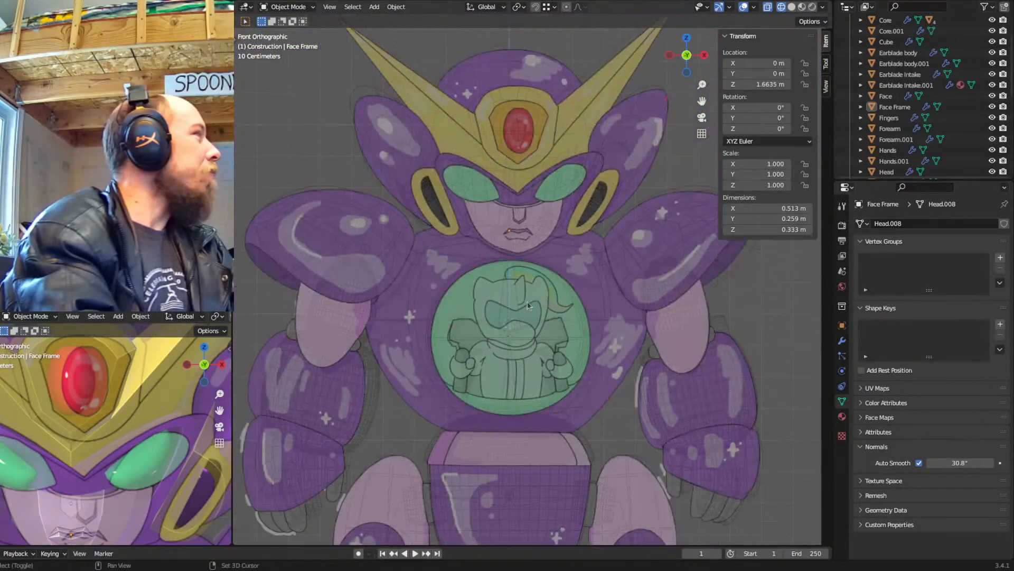
left_click(530, 59)
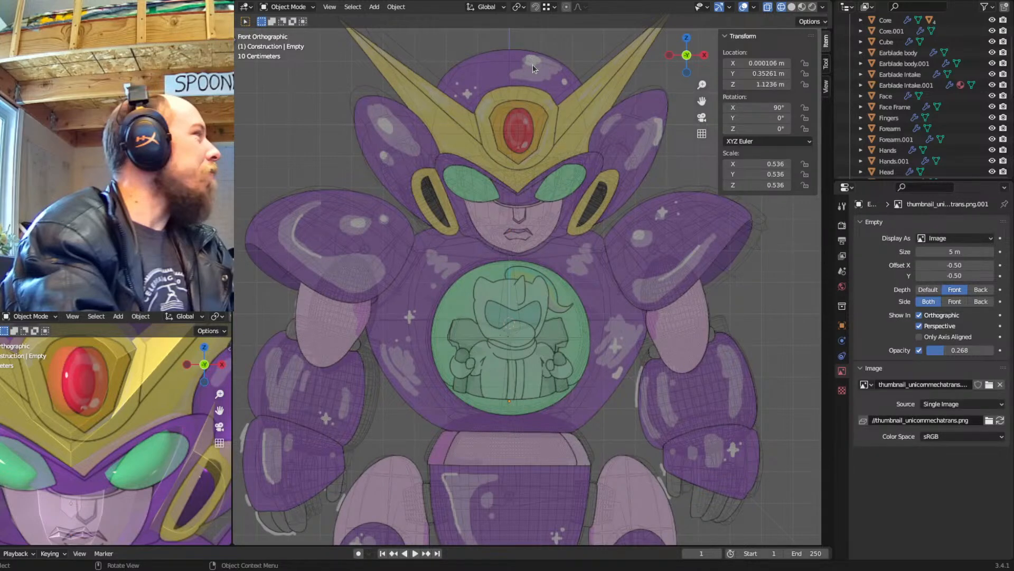
left_click(532, 64)
scroll(576, 211, "down", 5)
middle_click_drag(578, 226, 460, 245)
key("KP_1")
scroll(534, 287, "up", 5)
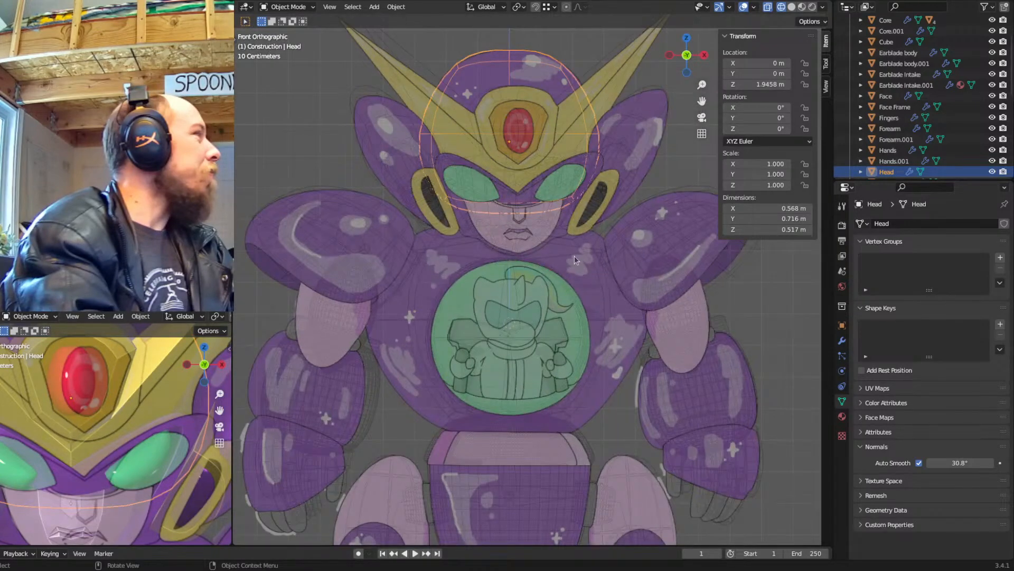
key("shift+d")
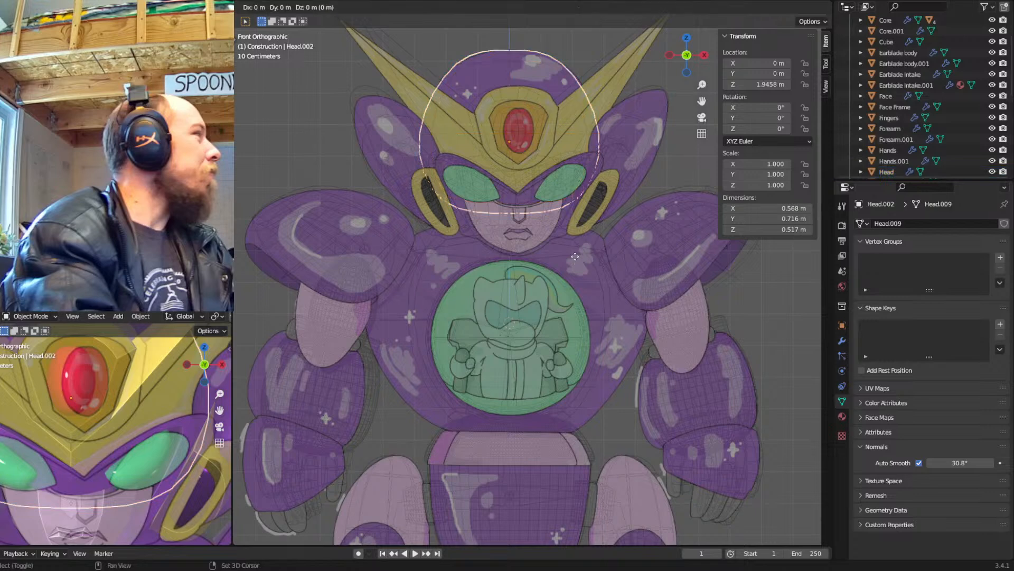
key("z")
left_click(576, 429)
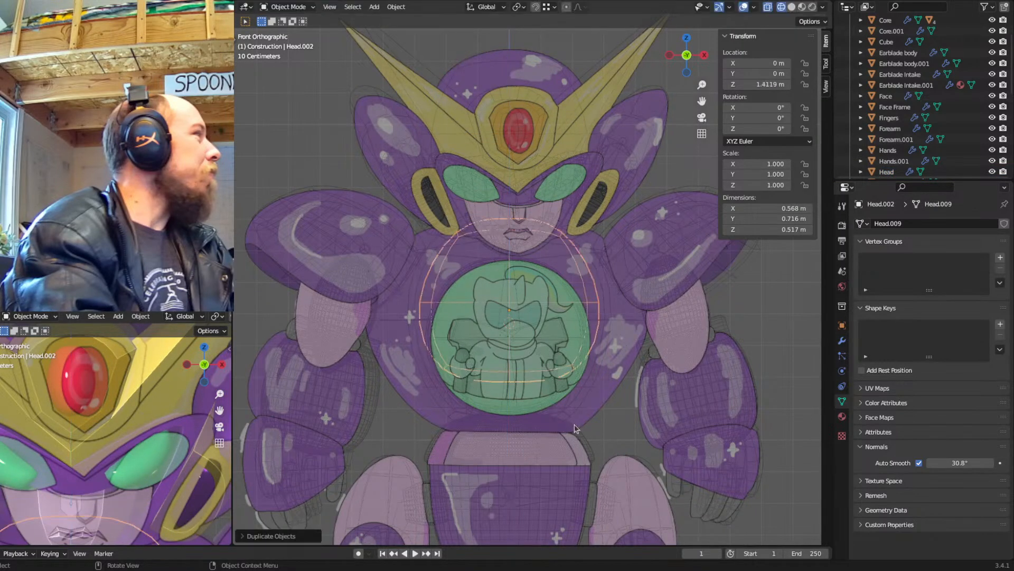
Rename the duplicated head object as Character Head
key("F2")
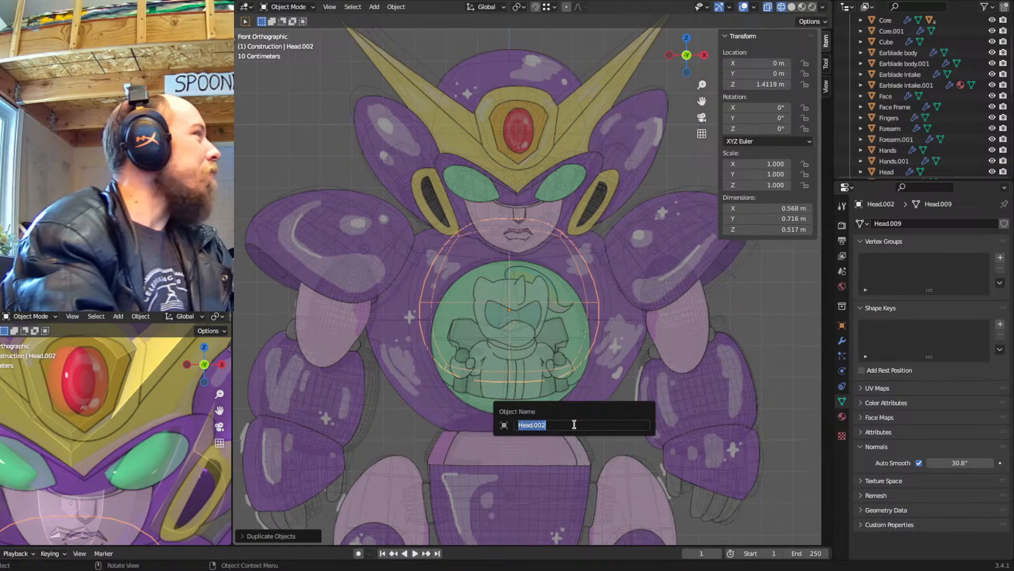
key("Home")
type("Character")
key("Return")
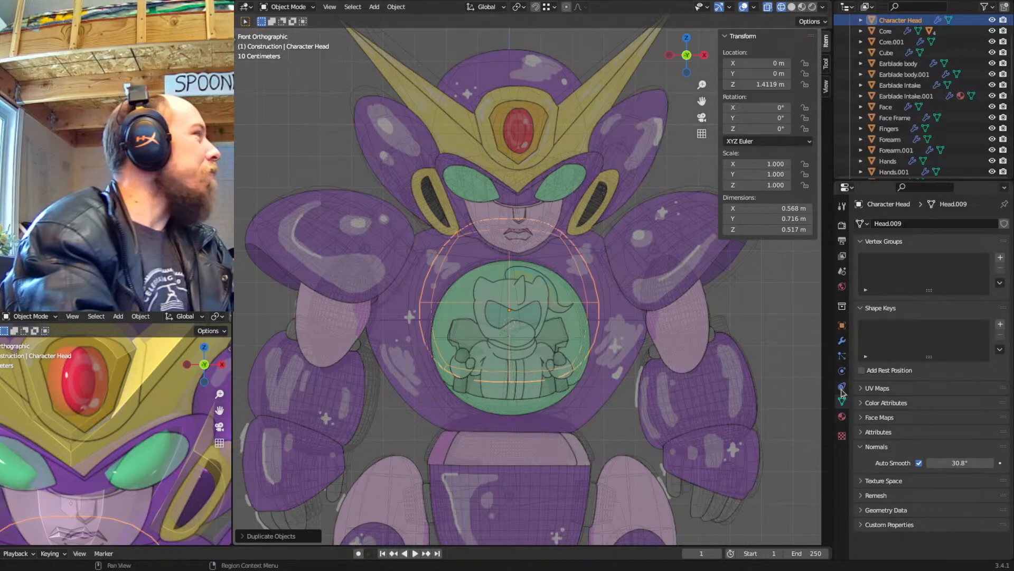
Assign the White material to the character head and purge the file's unused data-blocks
left_click(842, 340)
left_click(842, 416)
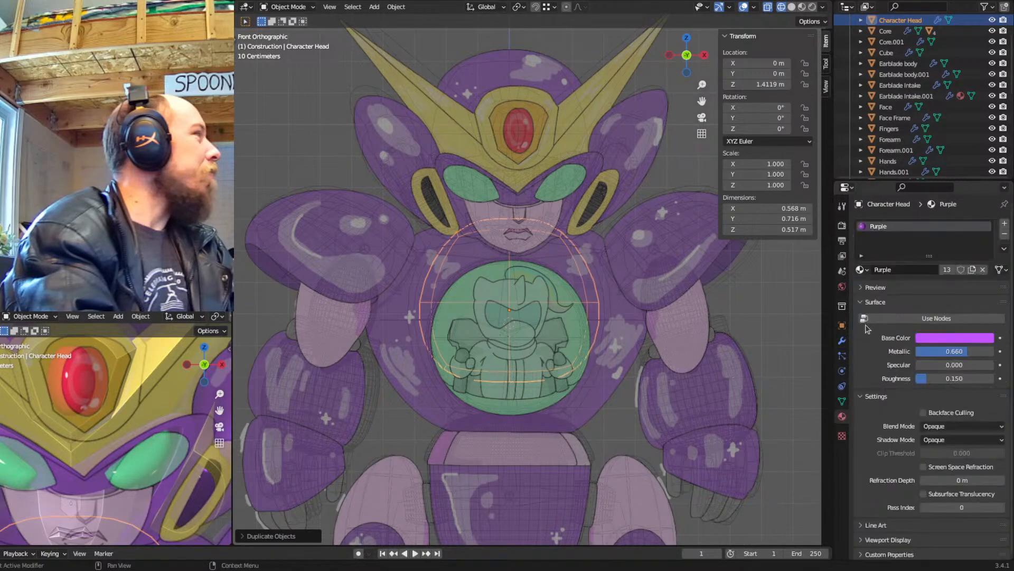
left_click(861, 269)
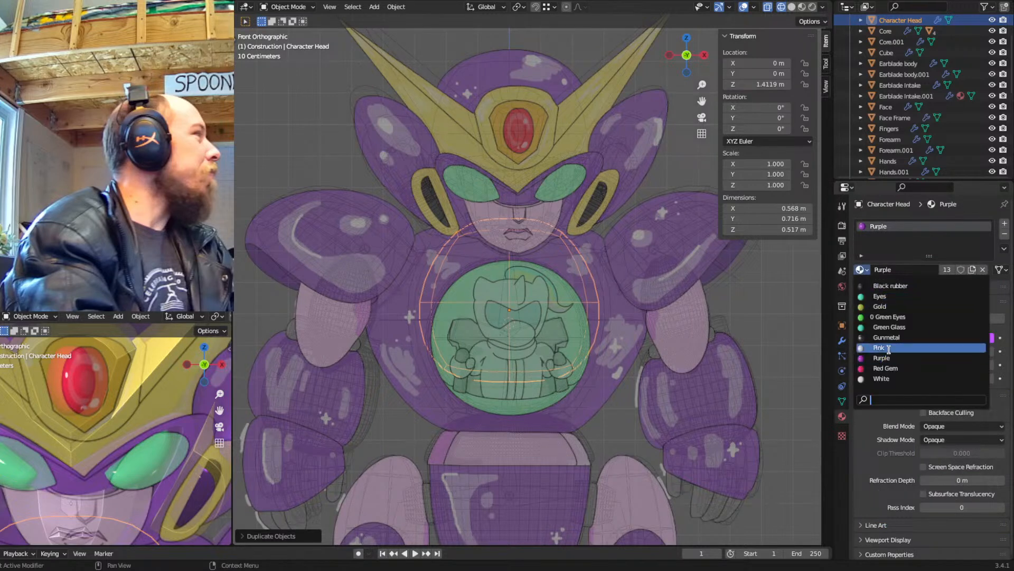
left_click(892, 378)
left_click(861, 270)
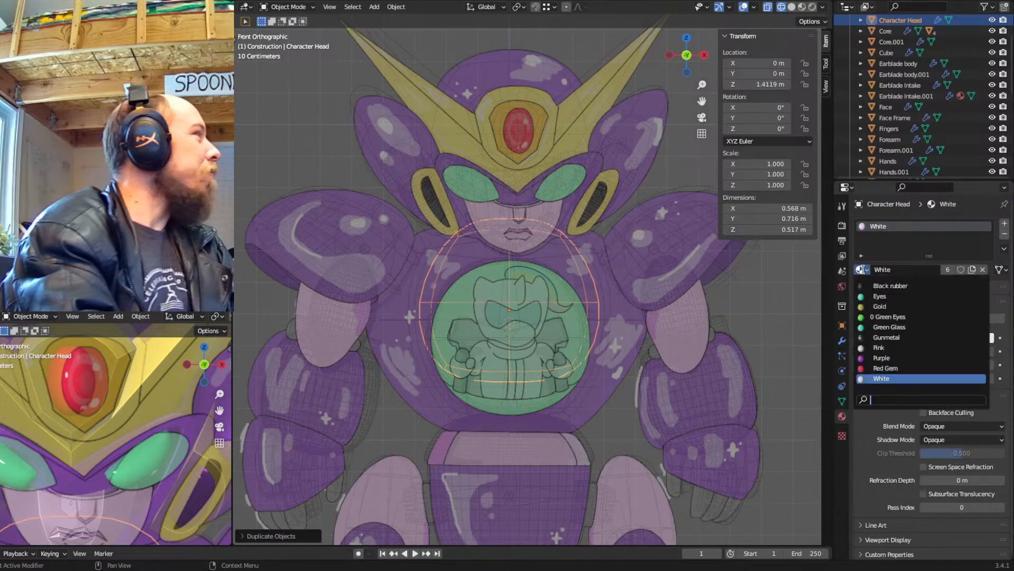
left_click(862, 269)
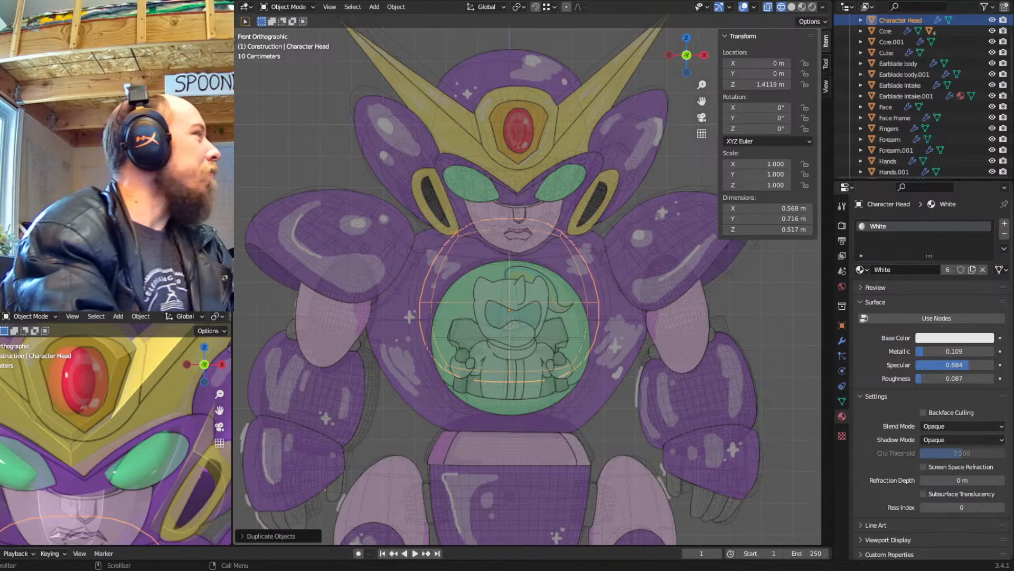
left_click(127, 193)
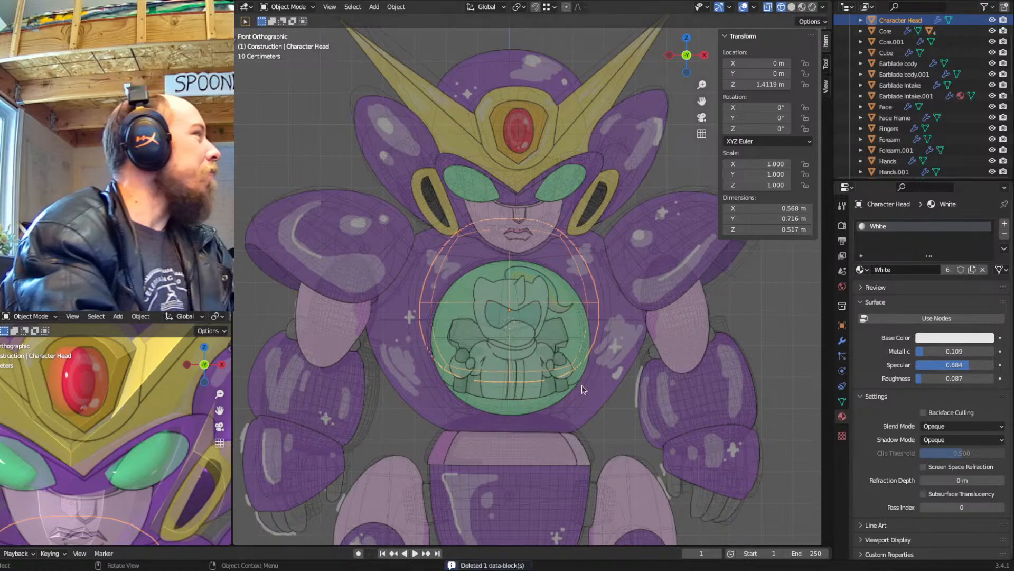
Enter Edit Mode on the character head and select its whole linked mesh
key("Tab")
scroll(521, 356, "up", 2)
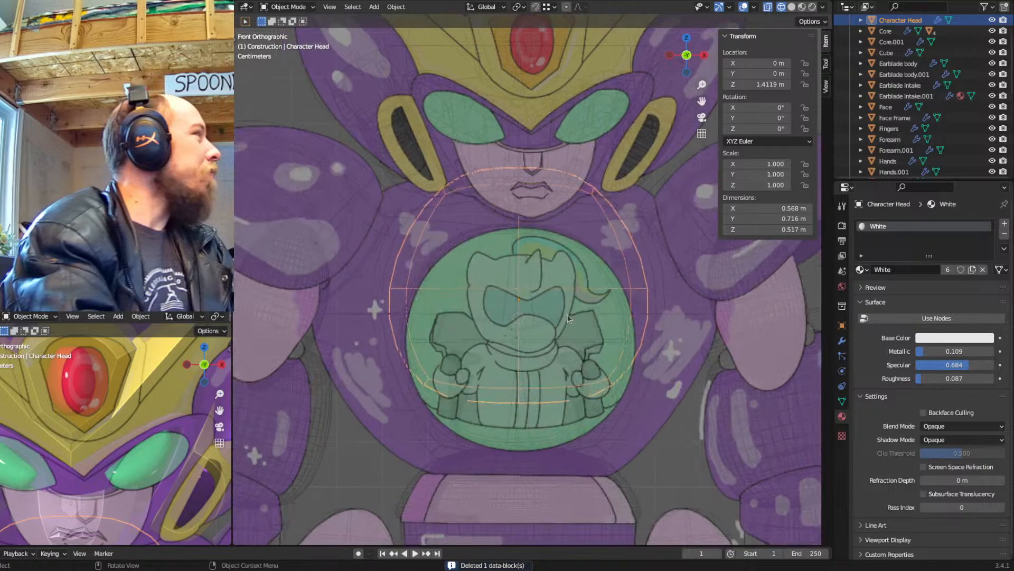
middle_click_drag(606, 198, 582, 219, "shift")
left_click_drag(644, 152, 468, 224)
key("ctrl+l")
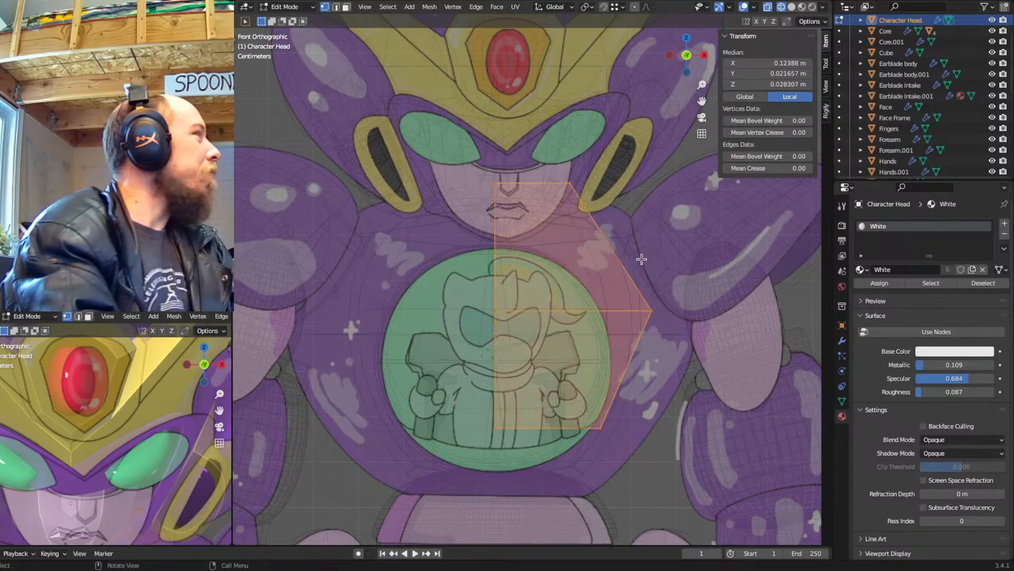
key("shift+s")
key("Escape")
key("Tab")
key("shift+s")
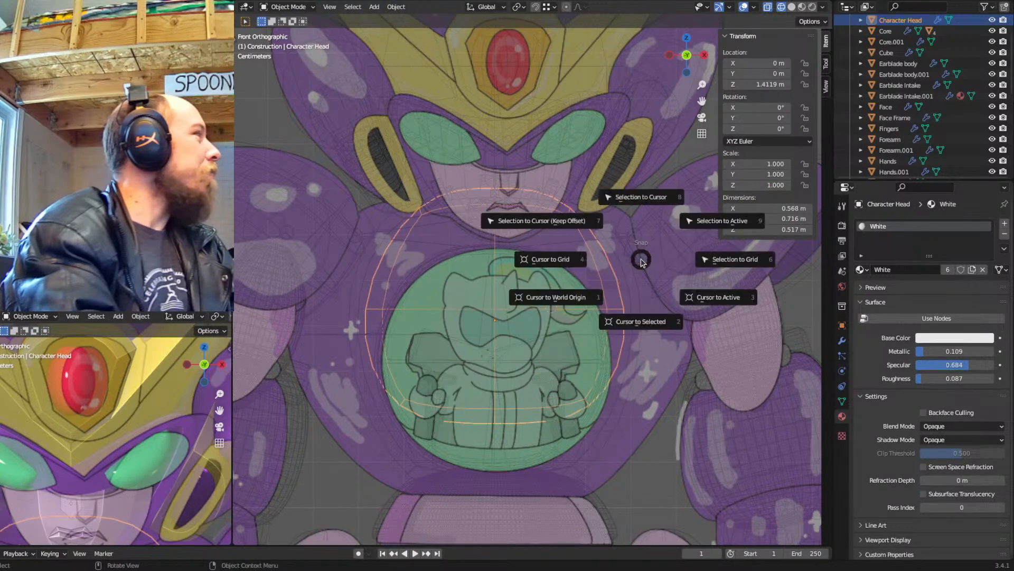
key("Escape")
key("Tab")
Scale the head mesh to about 0.44 and move it down about 0.035 m along Z over the drawn pilot's head
key("s")
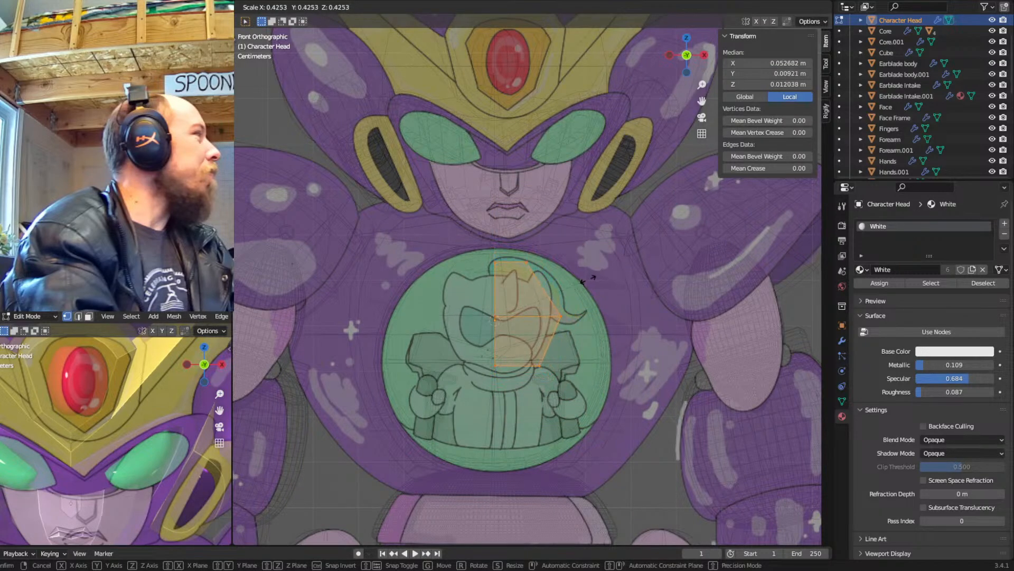
left_click(586, 280)
scroll(629, 250, "up", 4)
scroll(629, 249, "up", 3, "shift")
key("g")
key("z")
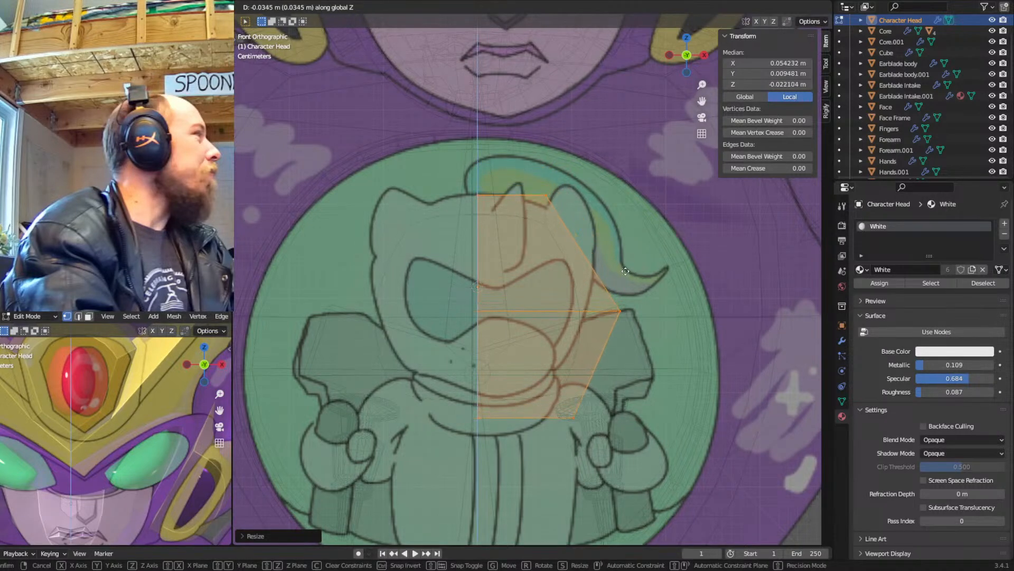
left_click(626, 271)
Raise the head's middle vertex row along Z and narrow it to follow the drawn helmet's width
left_click_drag(680, 268, 556, 325)
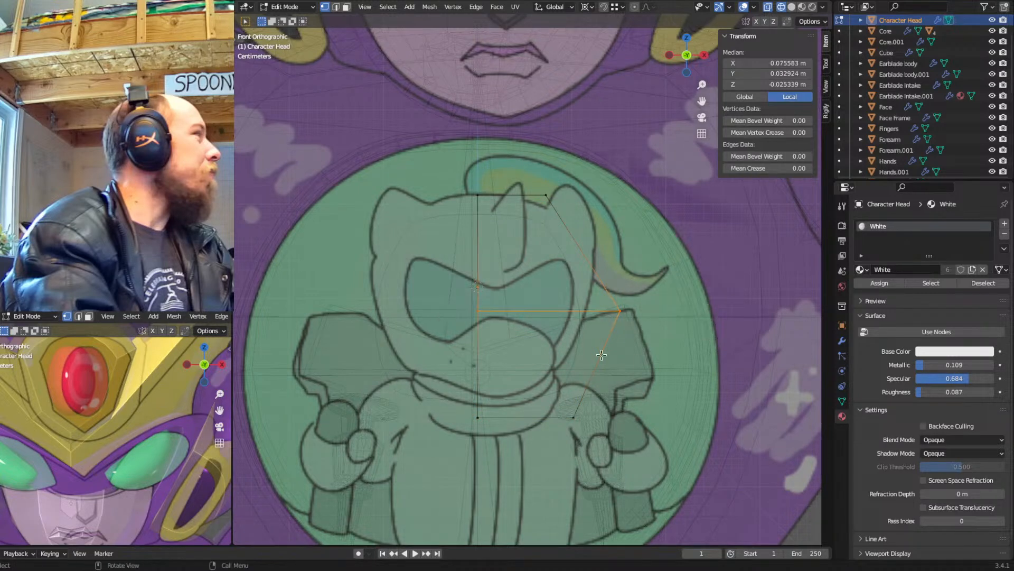
key("g")
key("z")
left_click(600, 321)
key("g")
left_click(548, 331)
left_click_drag(655, 353, 425, 451)
key("g")
right_click(618, 387)
left_click(842, 338)
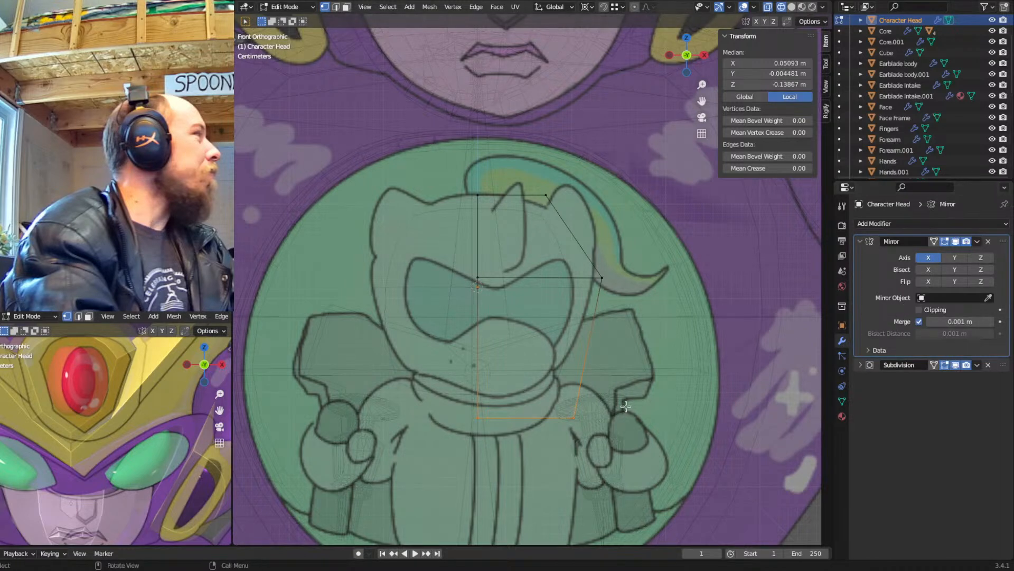
Pull the head's lower corner vertices inward along X and raise the bottom along Z to fit the drawn chin
left_click_drag(597, 393, 513, 446)
key("g")
key("z")
key("x")
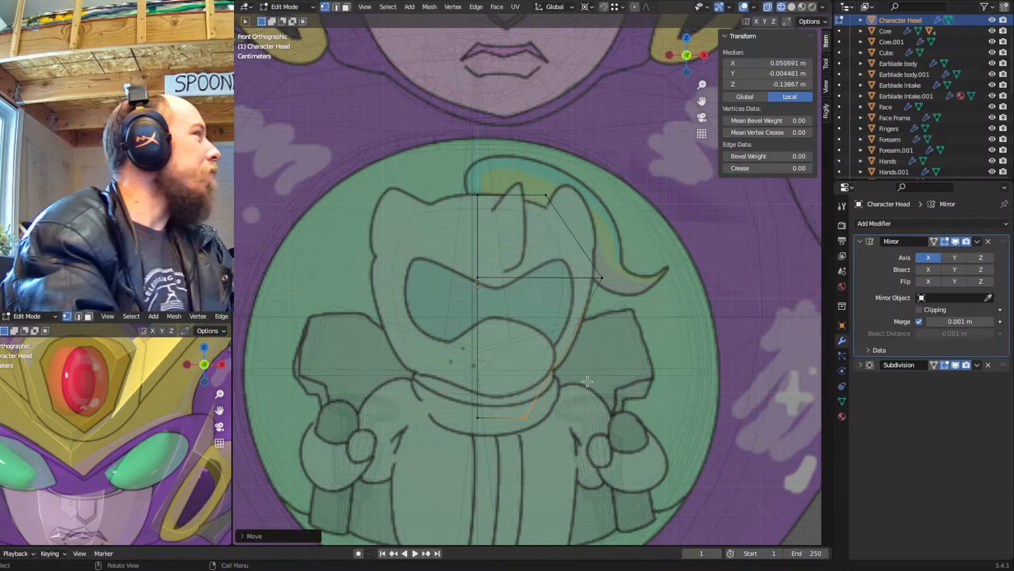
key("z")
left_click(443, 443)
left_click_drag(571, 382, 508, 430)
key("g")
key("z")
key("x")
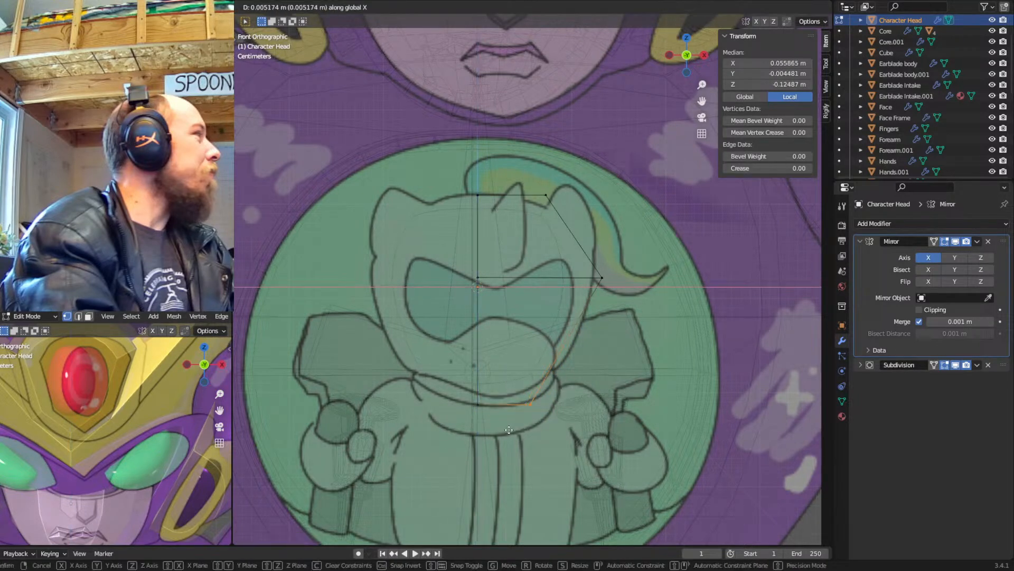
left_click(513, 430)
Lower the head's middle row about 0.006 m along Z and pull its upper corner inward about 0.012 m along X
left_click_drag(633, 257, 453, 309)
key("g")
key("z")
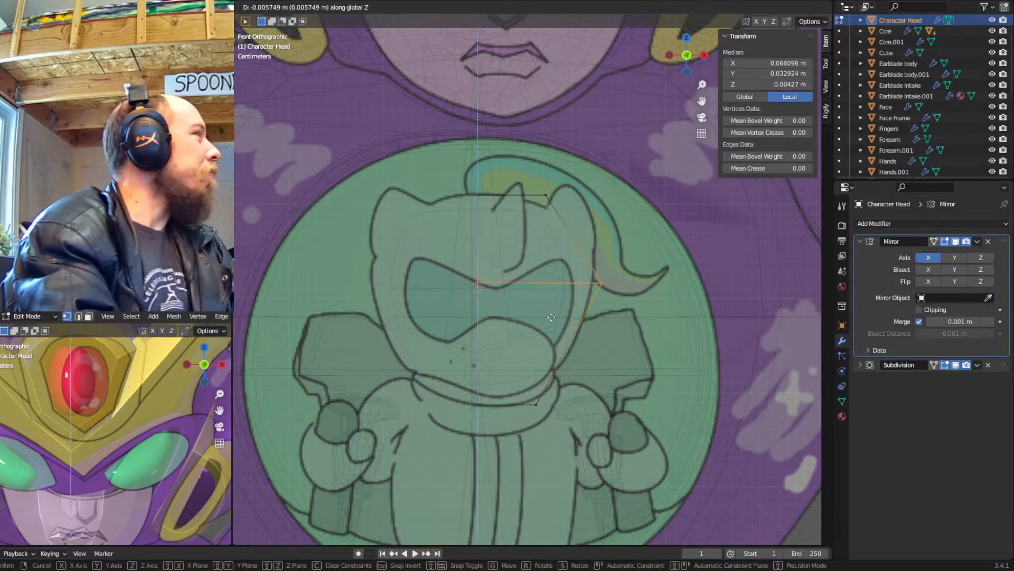
left_click(551, 317)
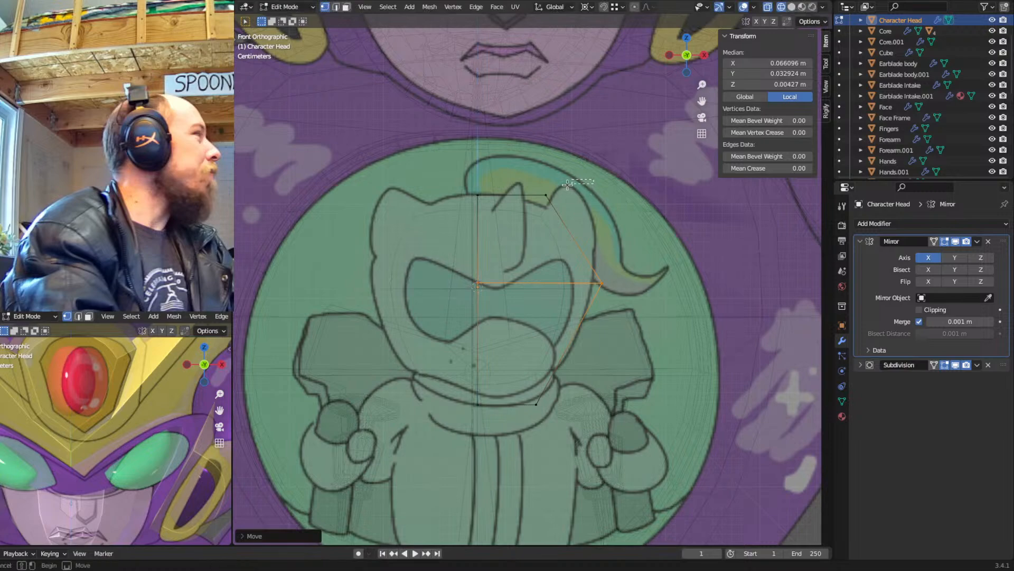
left_click(544, 203)
key("g")
key("x")
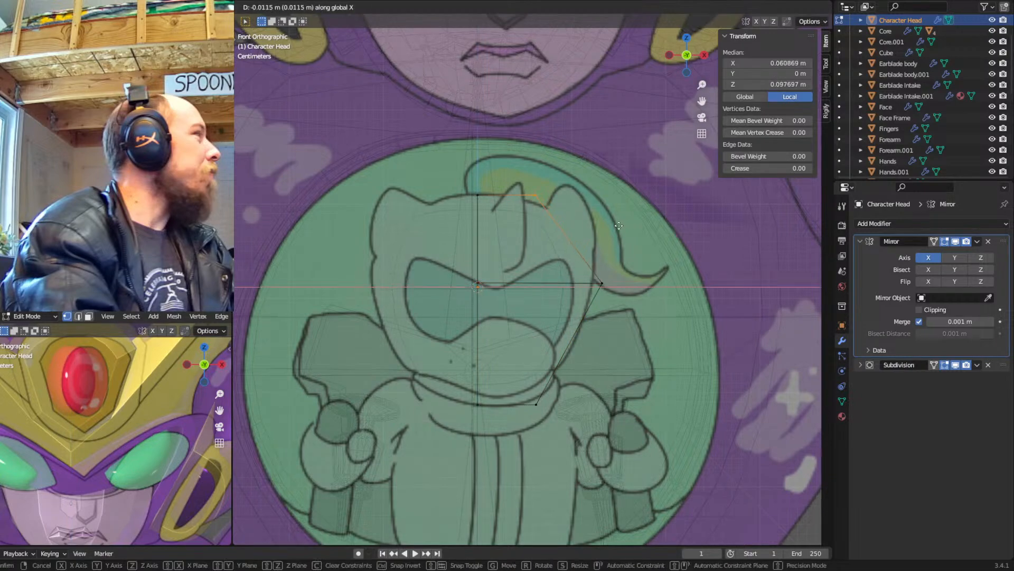
left_click(619, 225)
Scale the head's rear vertices to about 0.27 along Y and shift them back about 0.02 m along Y
middle_click_drag(620, 208, 555, 253)
left_click_drag(645, 226, 514, 336)
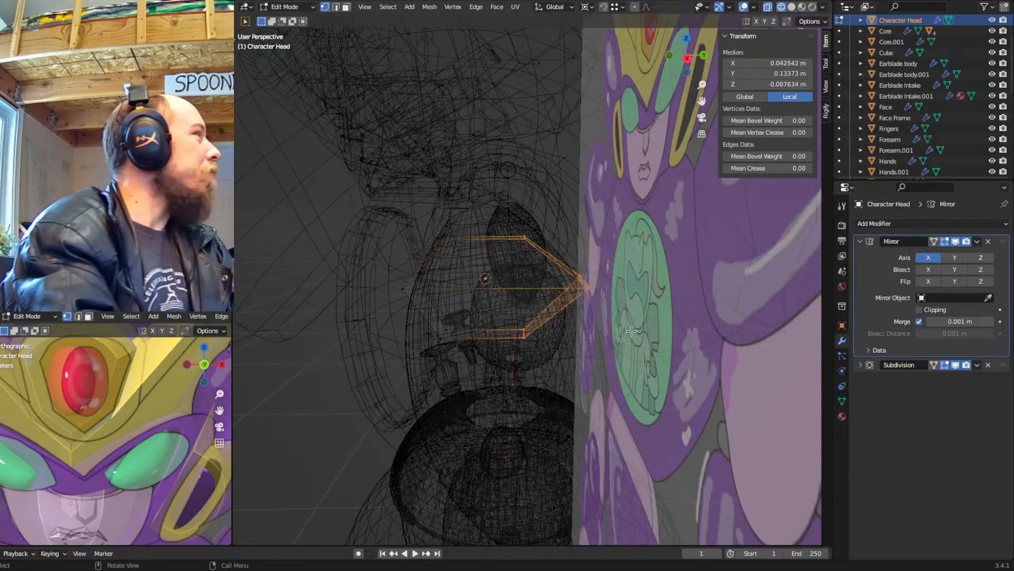
key("s")
key("y")
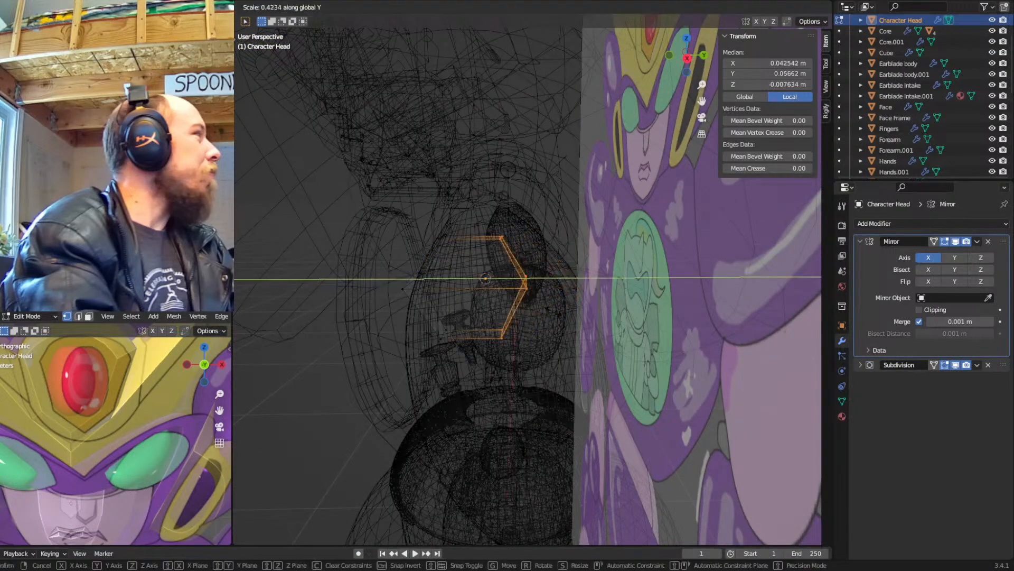
left_click(524, 308)
key("g")
key("y")
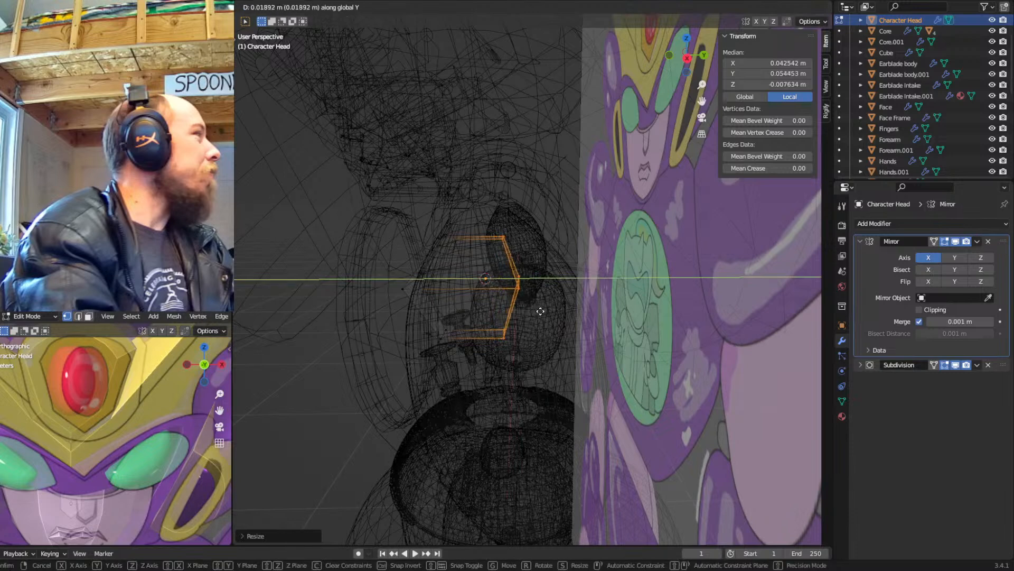
left_click(523, 315)
Move the head's front vertices back about 0.046 m along Y to reduce its depth
middle_click_drag(523, 315, 501, 297)
key("a")
left_click_drag(483, 223, 341, 388)
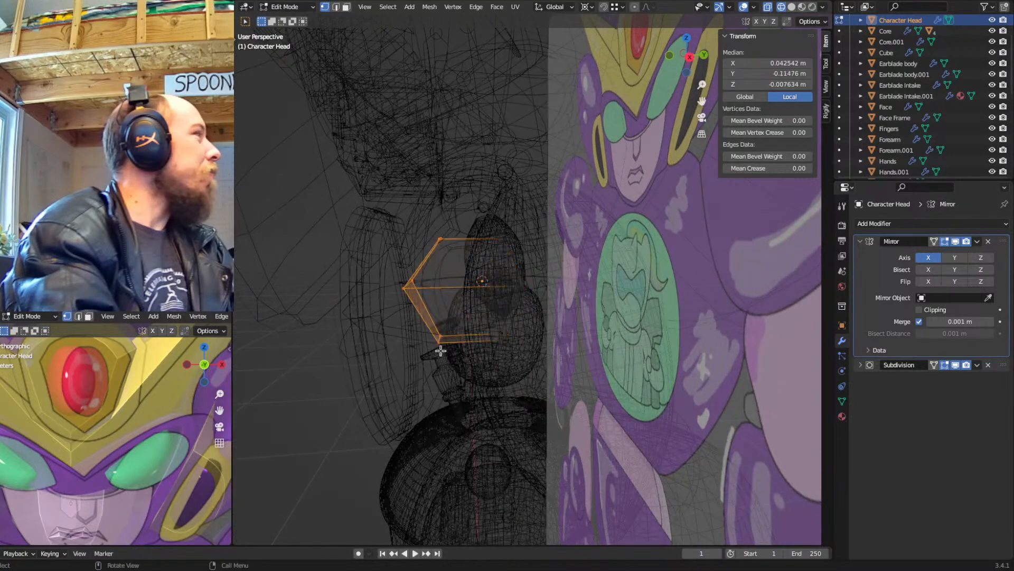
key("g")
key("y")
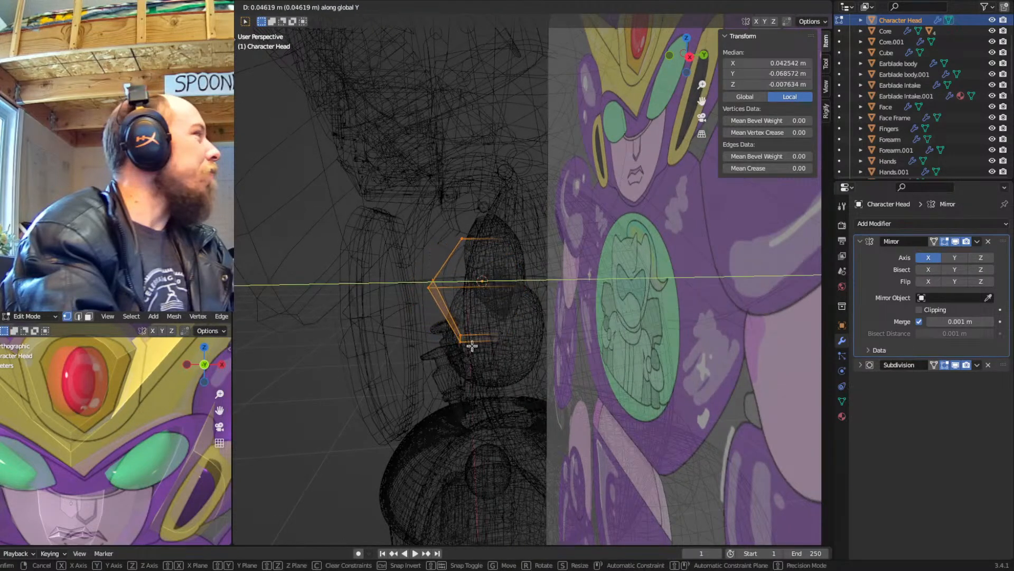
left_click(492, 332)
Move the head's rear vertices about 0.019 m farther back along Y
mouse_move(509, 324)
middle_mouse_down()
mouse_move(537, 307)
mouse_move(523, 301)
mouse_move(518, 323)
middle_mouse_up()
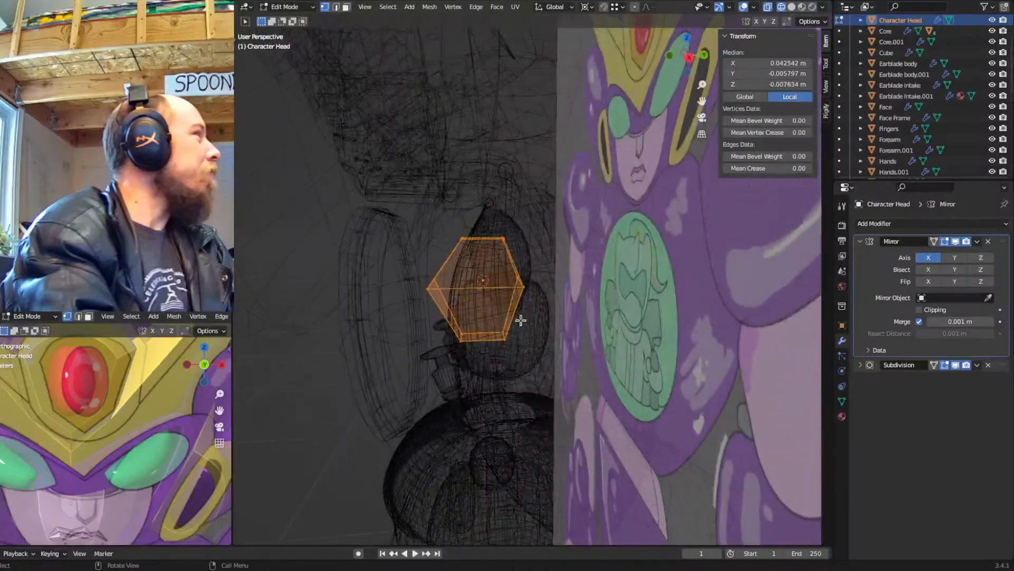
left_click_drag(554, 214, 487, 362)
key("g")
key("y")
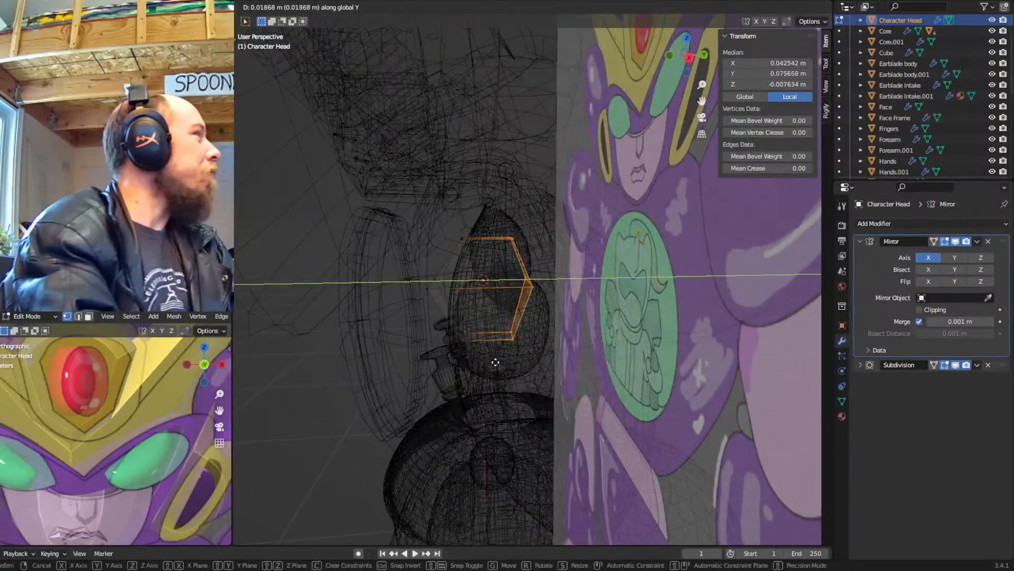
left_click(532, 314)
Add a loop cut around the character head between its front and rear vertices and slide it into position
middle_click_drag(532, 314, 638, 358)
scroll(542, 319, "up", 2)
left_click(521, 340, "alt")
key("g")
key("g")
left_click(523, 346)
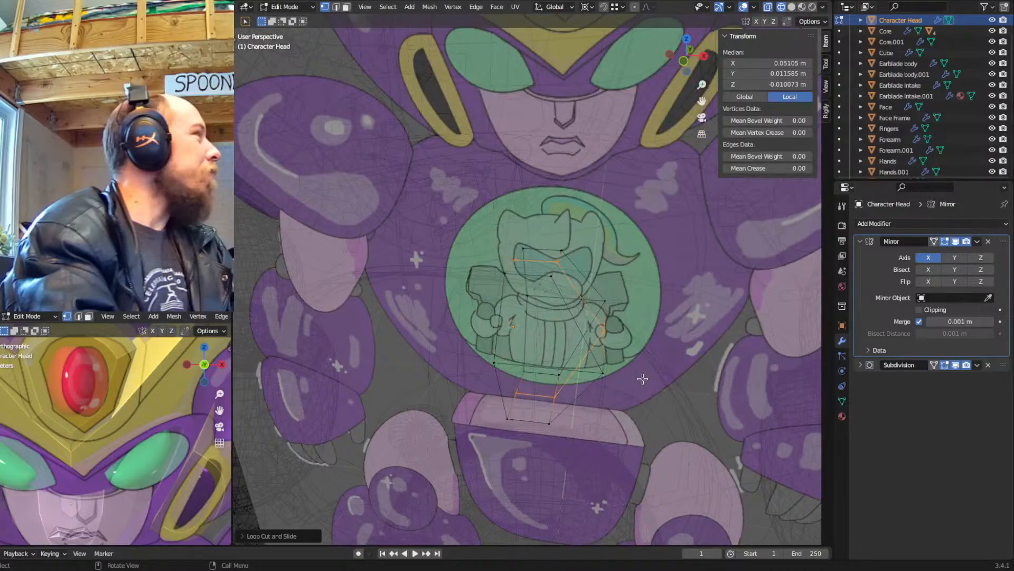
Widen the newly added loop of the character head slightly along X
key("s")
key("x")
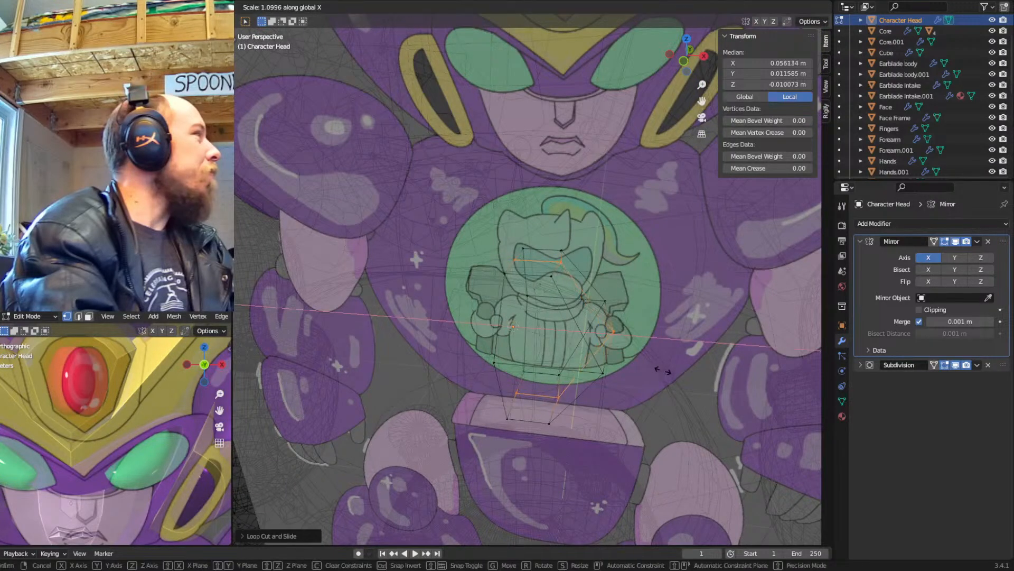
left_click(636, 375)
Select the neighbouring vertical edge loop on the head's front and scale it to about 0.42 along X
left_click(612, 295)
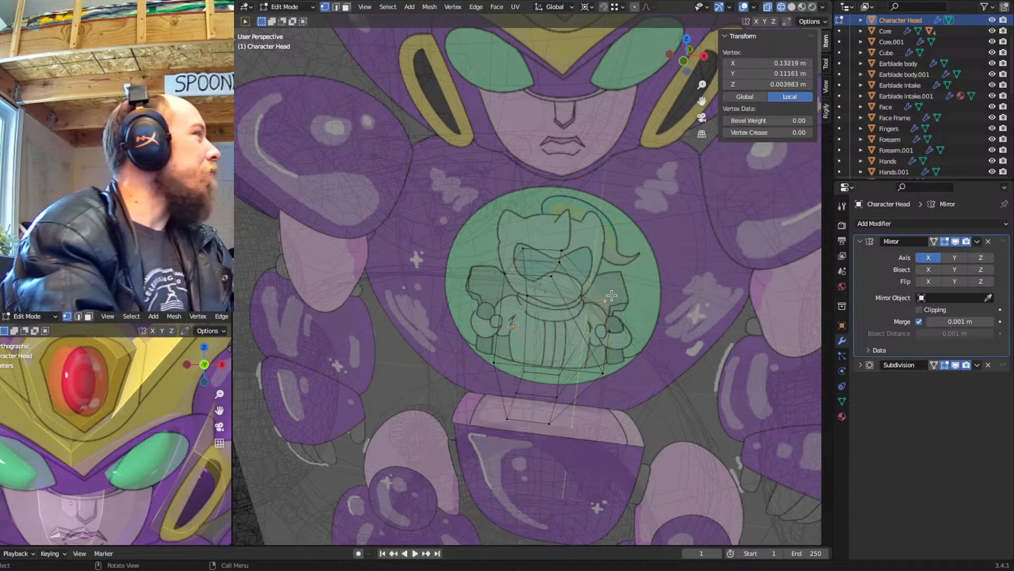
left_click(594, 360, "alt")
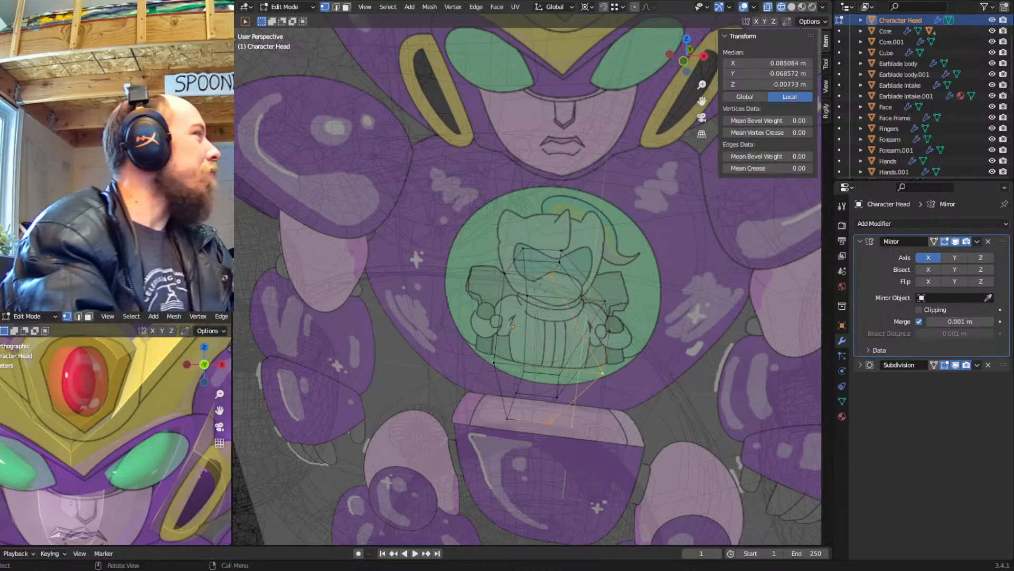
key("s")
key("x")
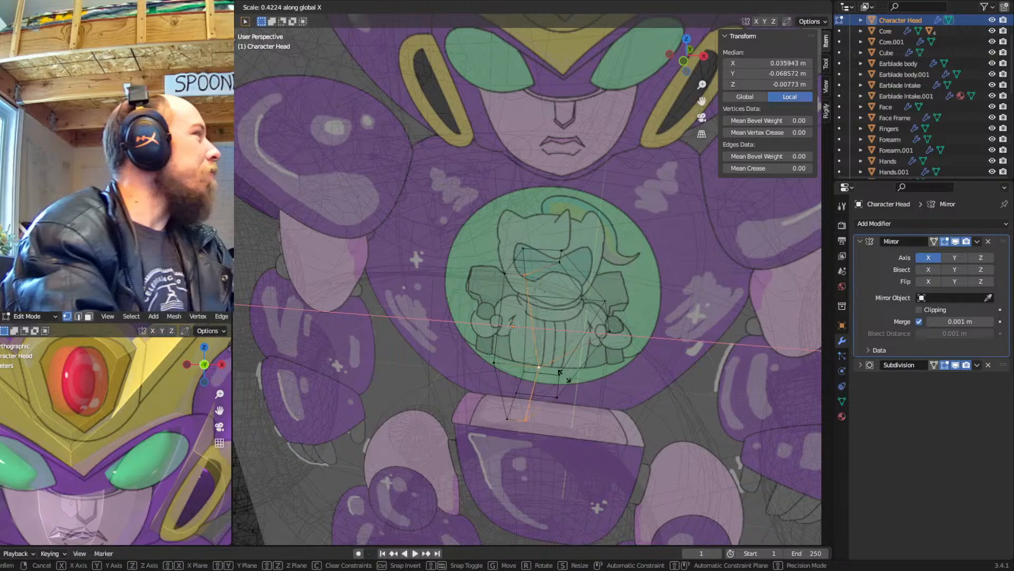
left_click(560, 372)
Extrude the head's upper side face outward into an ear and shrink its end face
middle_click_drag(560, 372, 649, 316)
key("3")
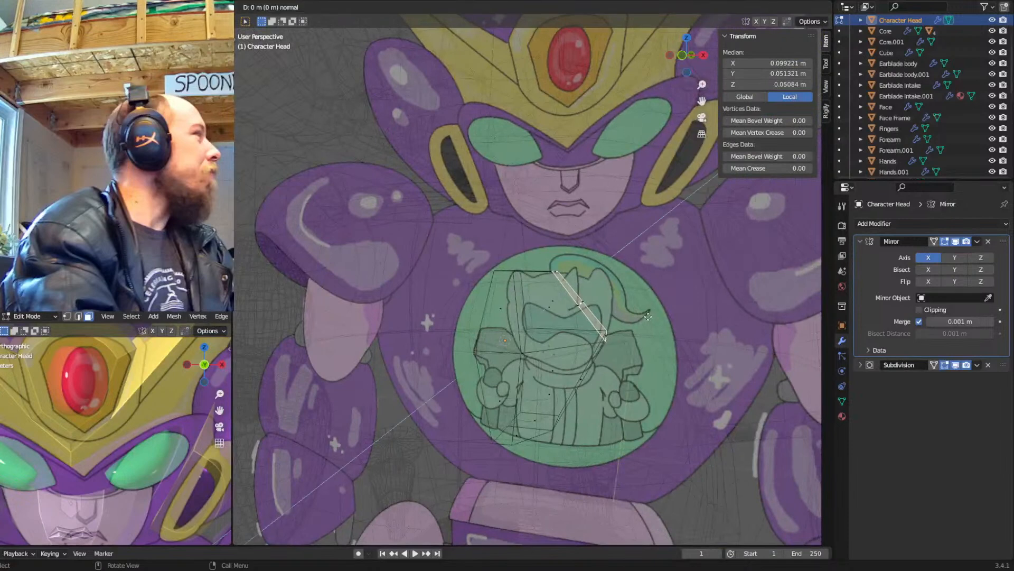
key("e")
left_click(688, 309)
key("s")
right_click(674, 304)
key("period")
left_click(674, 243)
key("s")
left_click(637, 301)
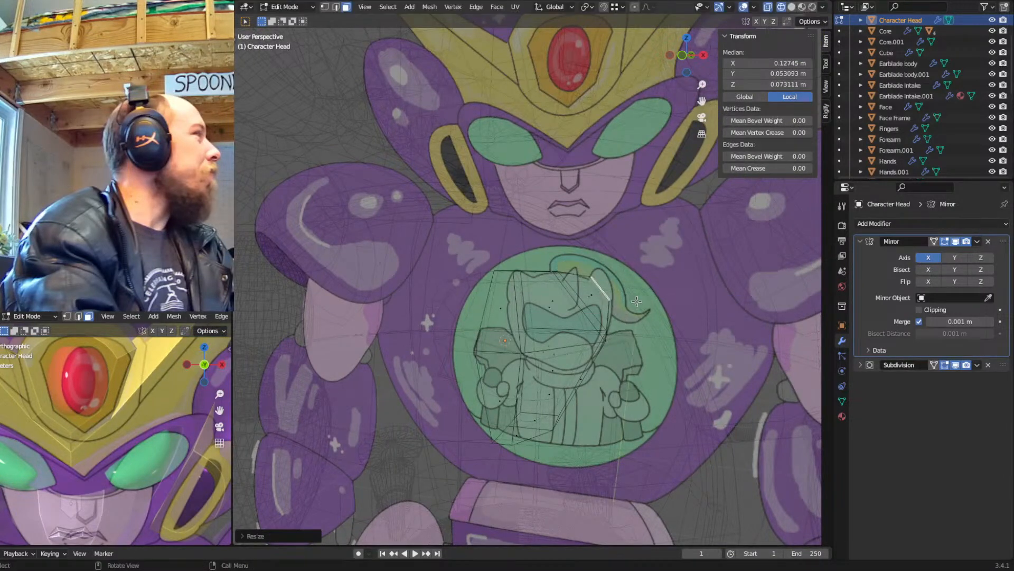
Move and resize the ear's end face in front view to match the ear tip in the reference drawing
key("KP_1")
key("g")
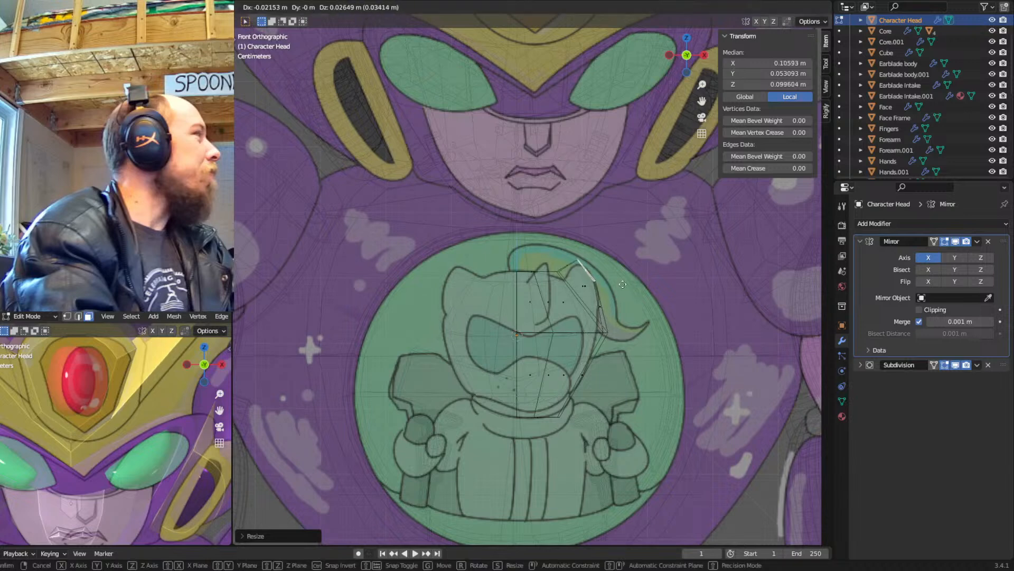
left_click(696, 284)
key("s")
left_click(645, 284)
key("g")
left_click(636, 268)
Move the ear's inner base vertices about 0.010 m outward along X and 0.015 m down along Z
key("1")
left_click_drag(572, 260, 555, 279)
key("g")
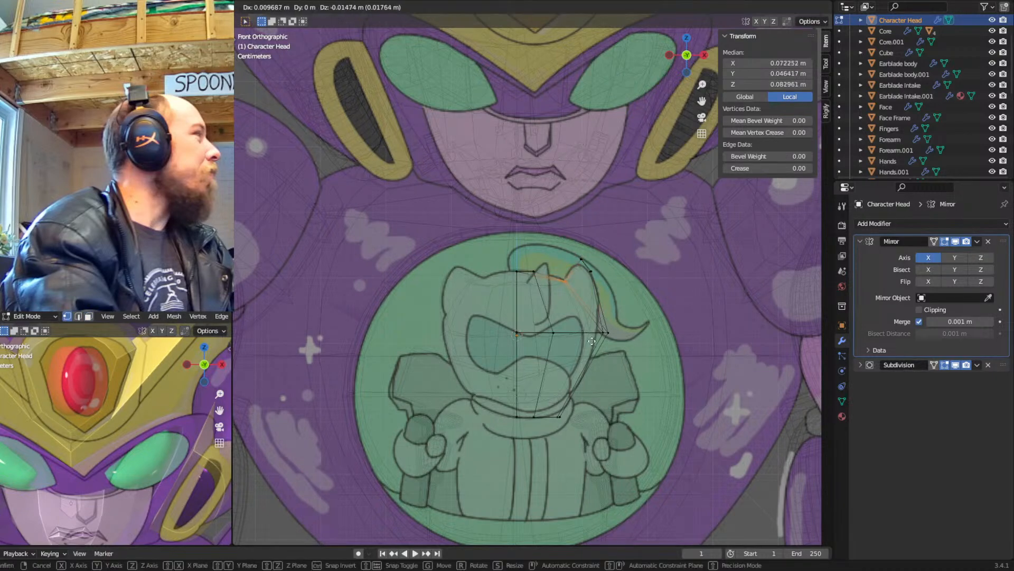
left_click(597, 342)
key("shift+z")
mouse_move(627, 319)
middle_mouse_down()
mouse_move(559, 329)
mouse_move(568, 347)
mouse_move(534, 355)
mouse_move(555, 315)
mouse_move(540, 337)
mouse_move(470, 318)
middle_mouse_up()
scroll(576, 340, "up", 4)
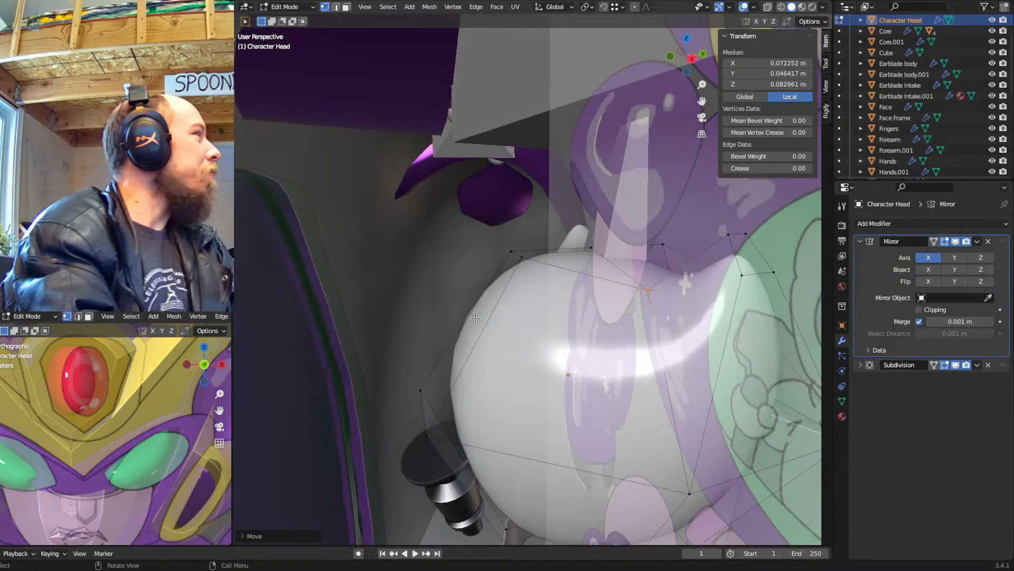
key("k")
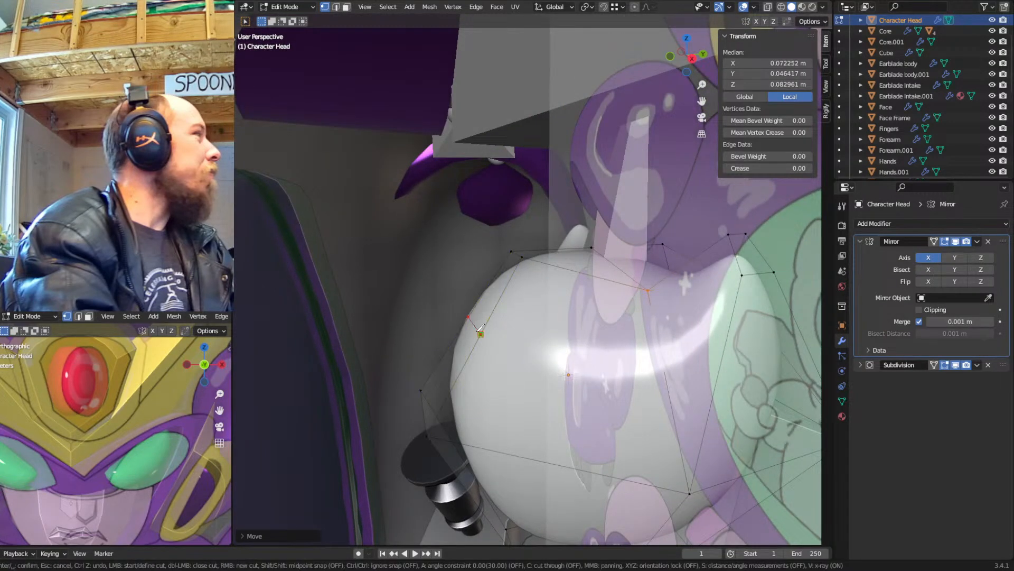
left_click(481, 332)
key("Return")
Extrude the upper forehead face into a horn, moving it about 0.049 m forward and 0.043 m up in side view
key("3")
left_click(501, 292)
key("KP_1")
key("KP_3")
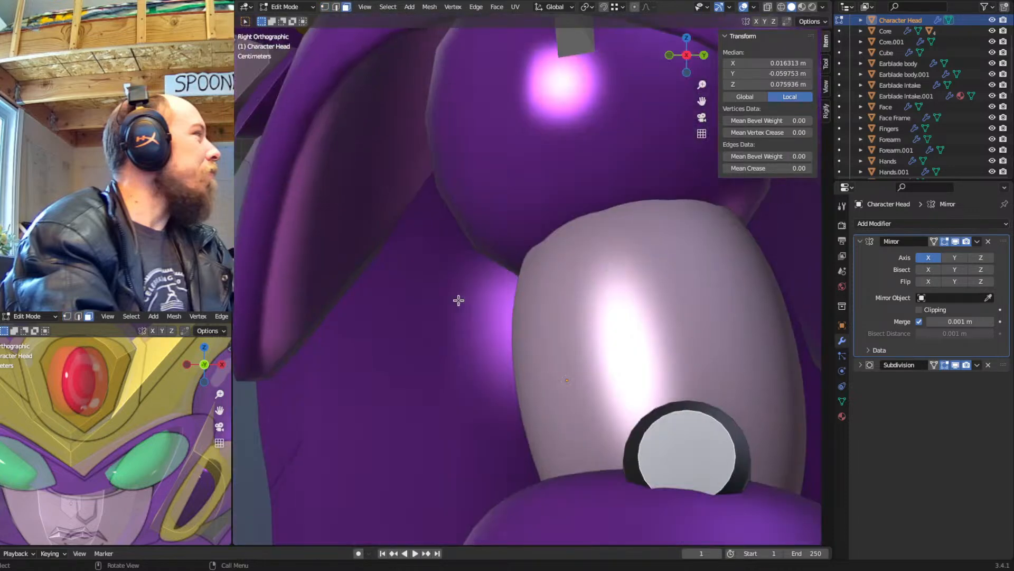
key("shift+z")
key("e")
right_click(537, 327)
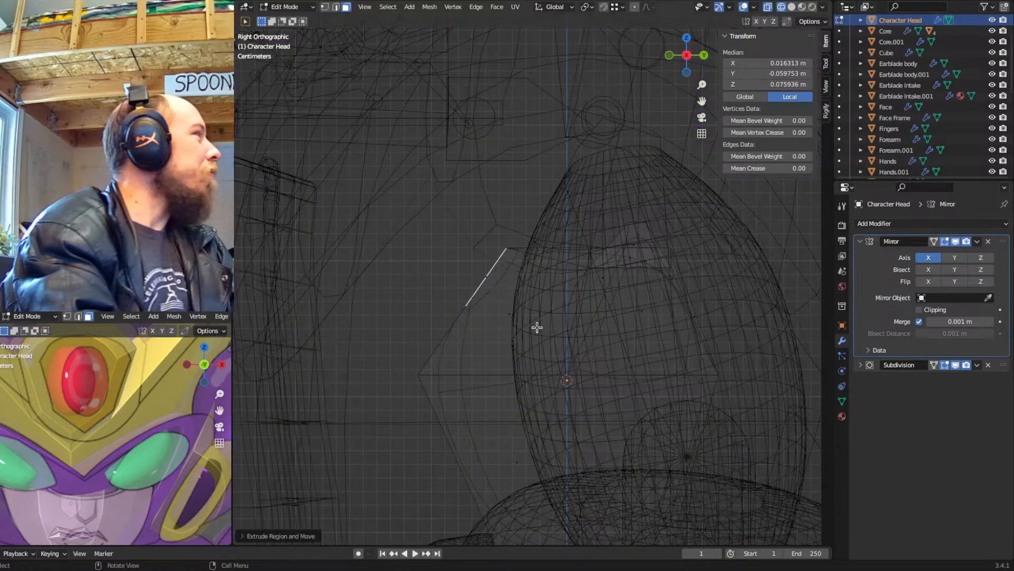
key("g")
left_click(468, 262)
Delete the horn's inner face that lies along the mirror plane
mouse_move(460, 267)
middle_mouse_down()
mouse_move(467, 254)
mouse_move(516, 251)
mouse_move(446, 277)
middle_mouse_up()
left_click(490, 233)
key("x")
left_click(485, 275)
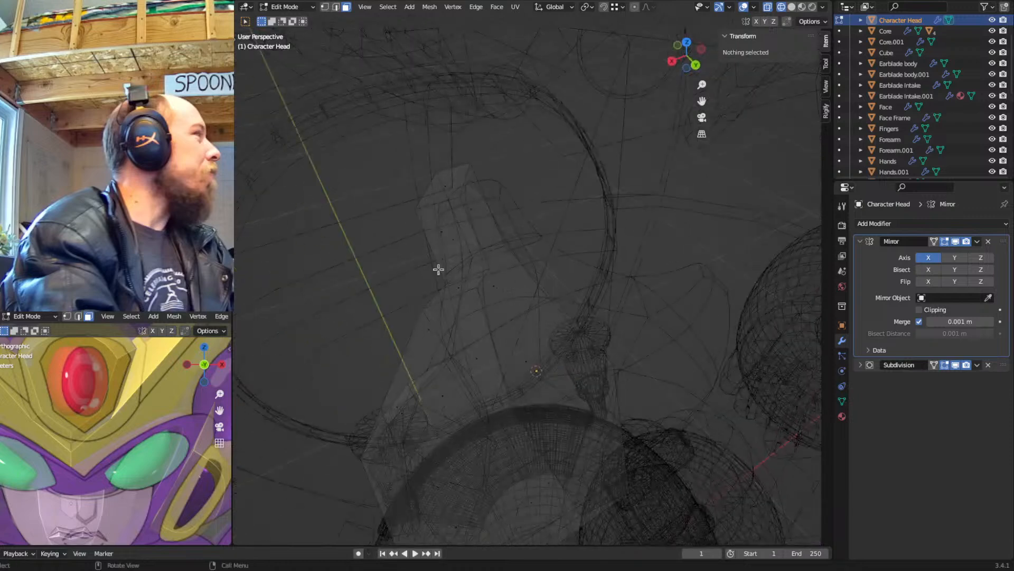
Select the horn's end vertices and scale them to about 0.28 to taper the horn
left_click(437, 171)
left_click(463, 182)
left_click_drag(502, 147, 412, 214, "shift")
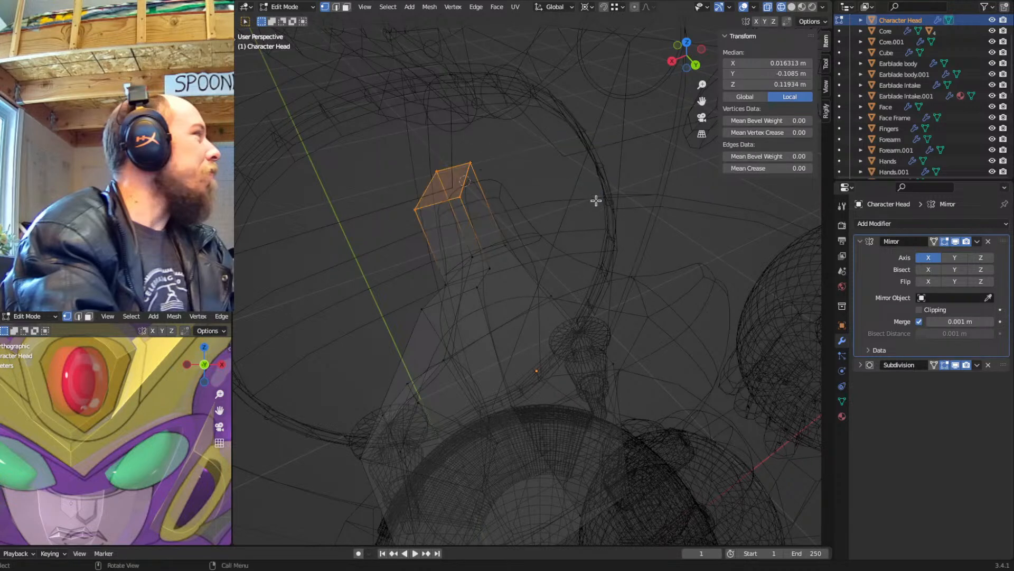
key("s")
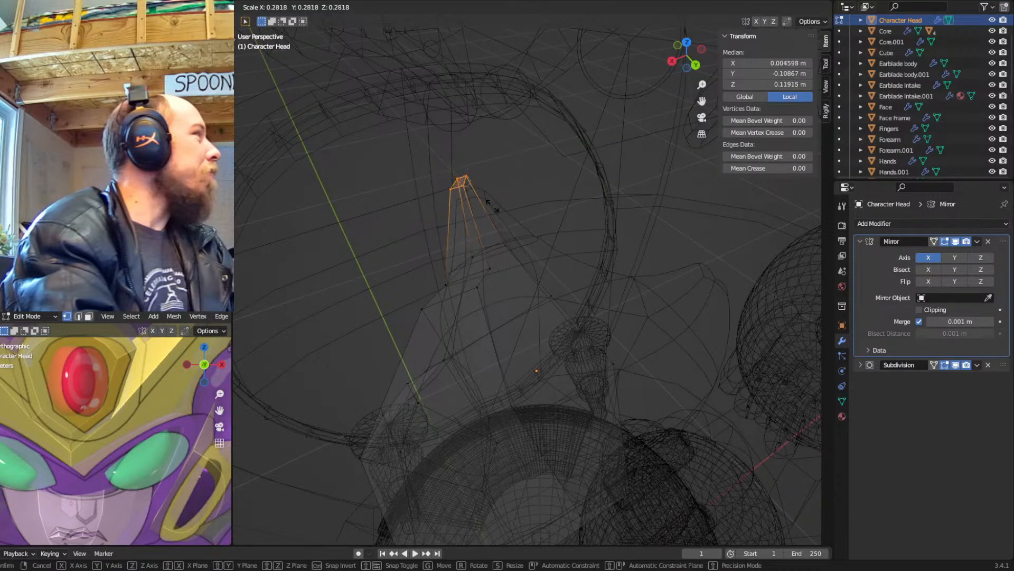
left_click(494, 205)
Move the horn tip about 0.018 m farther forward along Y and about 0.002 m up along Z
key("KP_1")
key("KP_3")
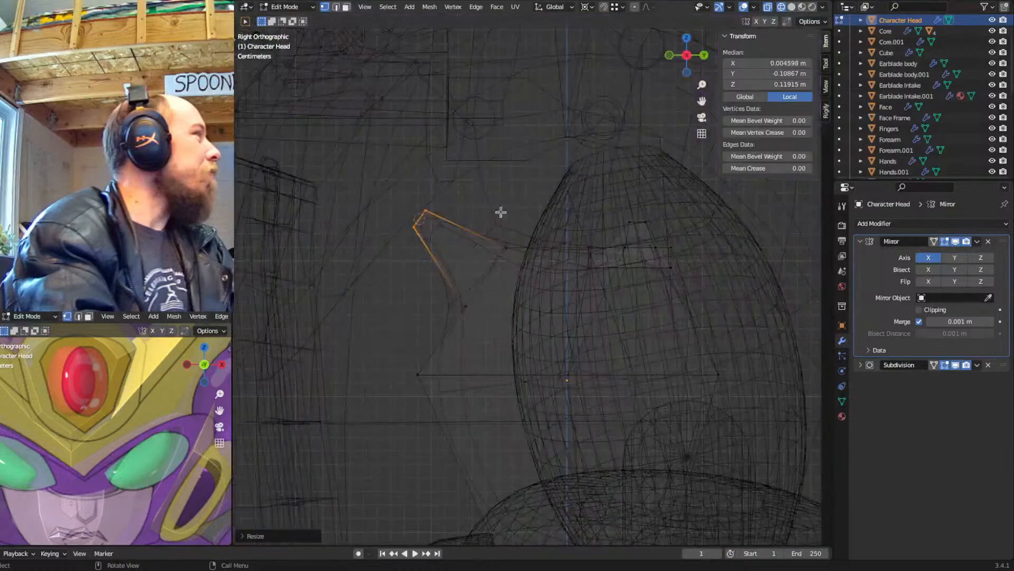
key("g")
left_click(591, 255)
key("g")
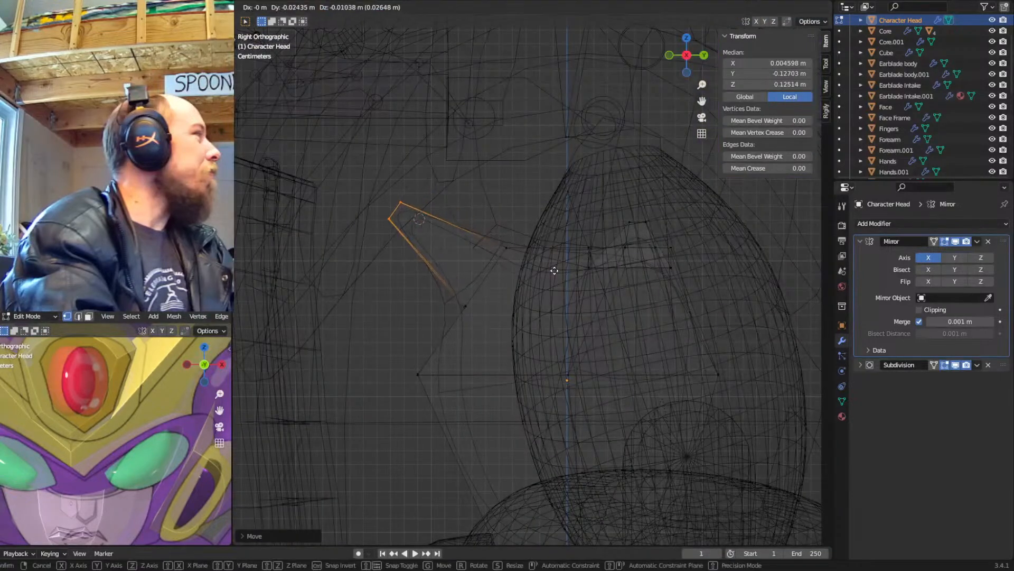
left_click(554, 271)
key("KP_1")
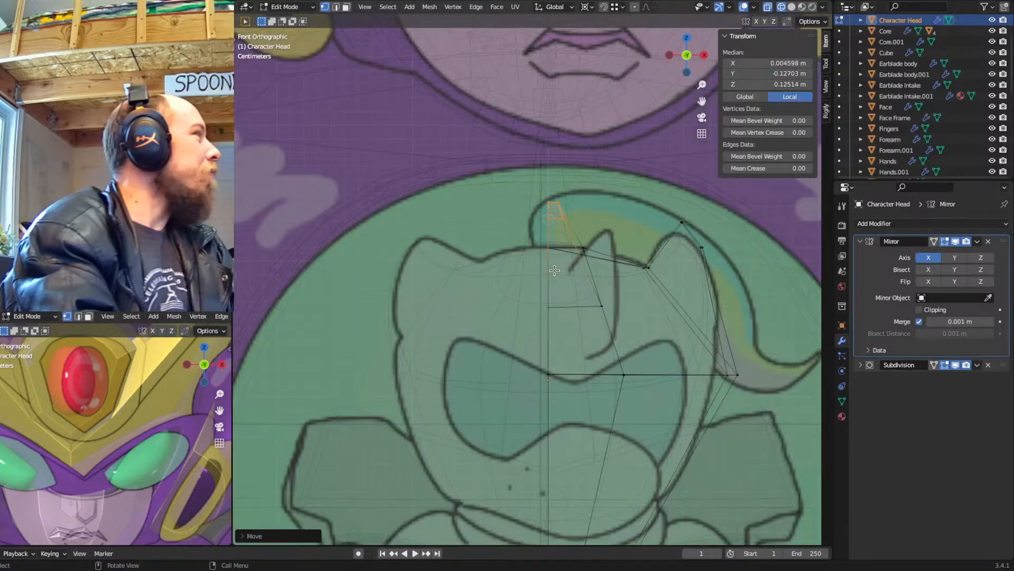
key("g")
key("z")
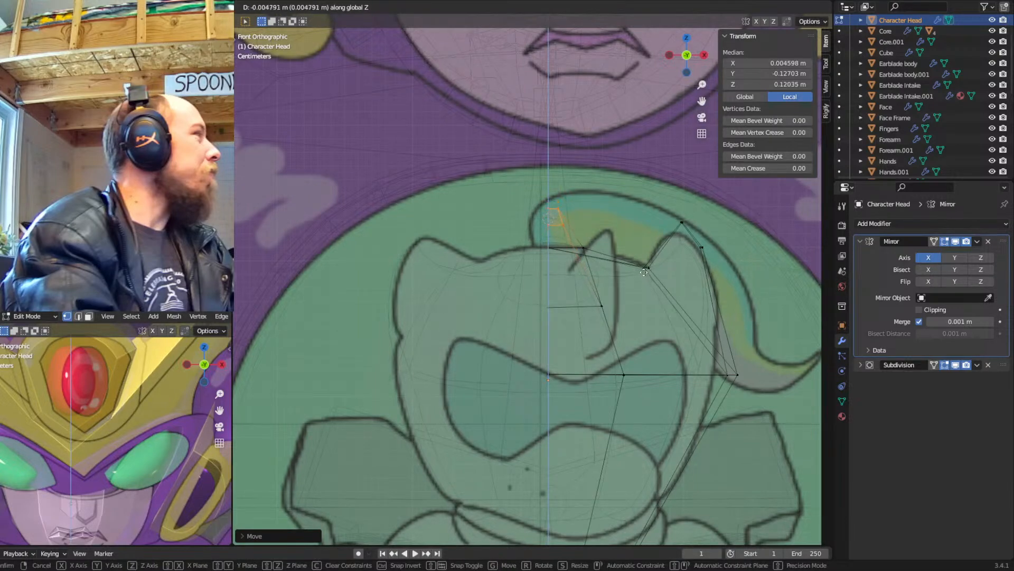
left_click(634, 279)
Select the two vertices just behind the horn's base and lower them about 0.014 m along Z
scroll(604, 282, "down", 3)
middle_click_drag(604, 282, 543, 232)
left_click_drag(542, 232, 500, 278)
middle_click_drag(528, 297, 531, 275)
left_click(516, 242)
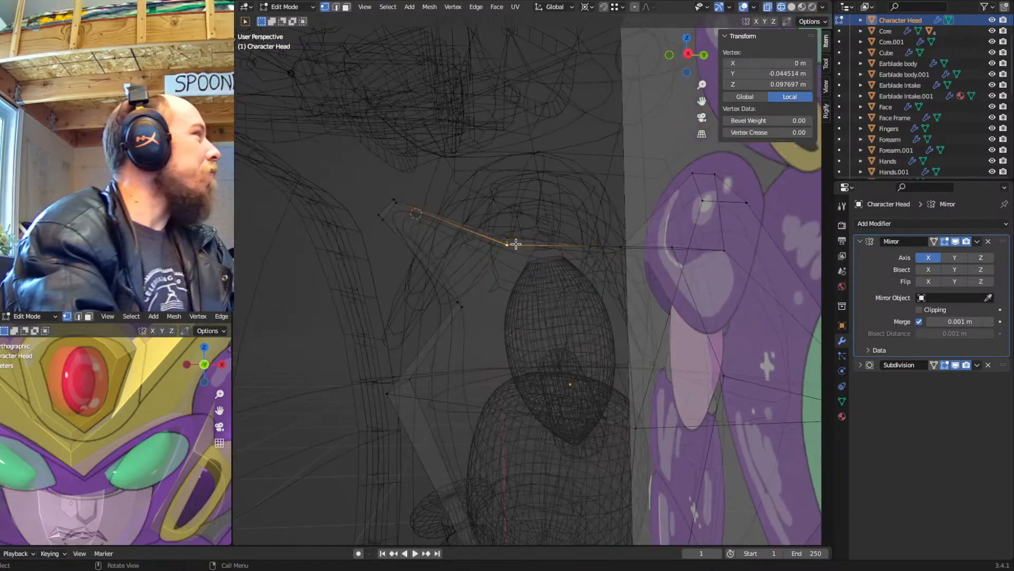
key("g")
key("z")
left_click(519, 270)
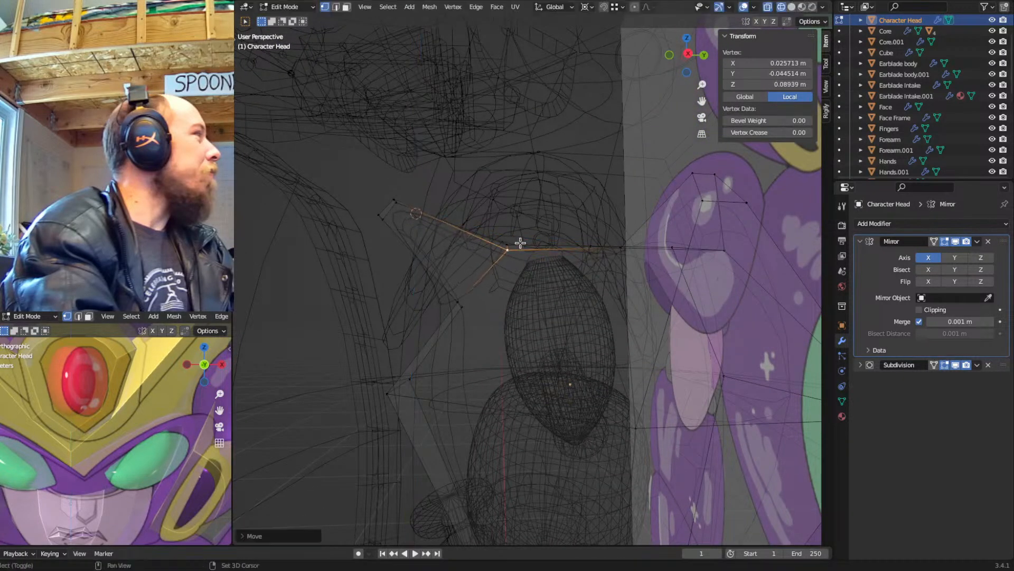
left_click(516, 243, "shift")
key("g")
key("z")
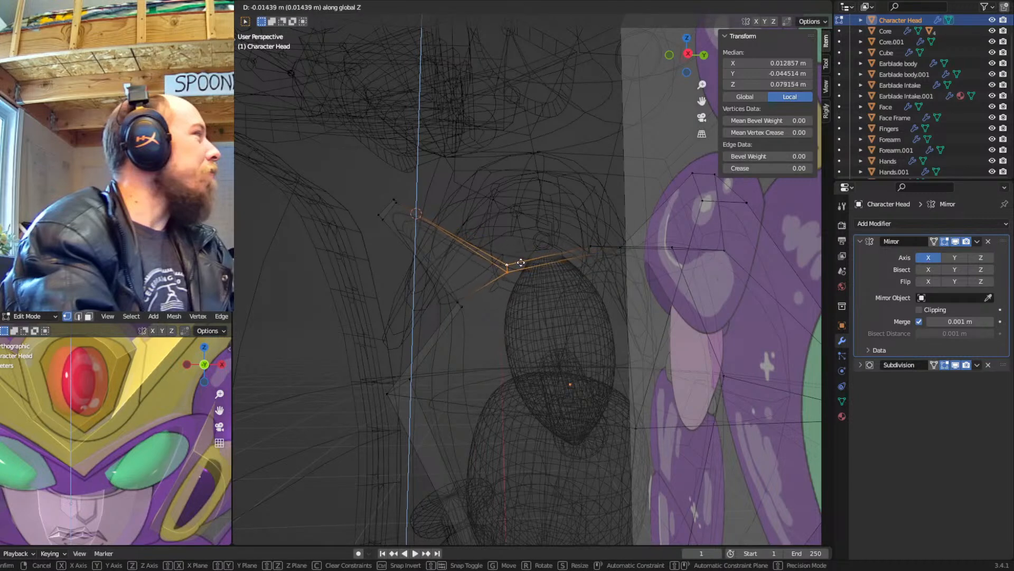
left_click(516, 263)
Raise the centre vertex on top of the head to about 0.11 m along Z
left_click(587, 235)
key("g")
key("z")
left_click(596, 230)
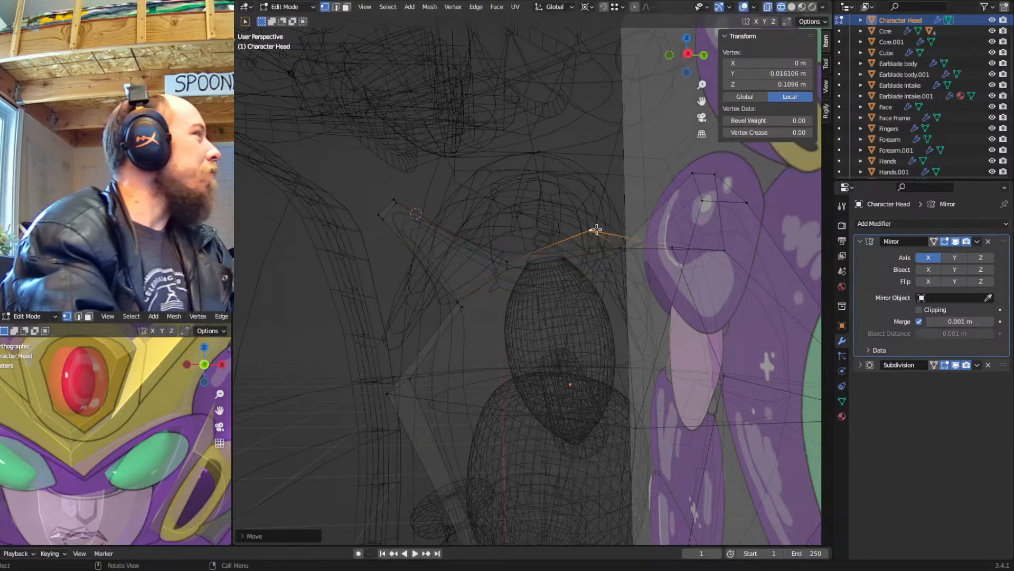
Enlarge the horn tip to about 1.35 times its size and move it about 0.015 m back along Y
key("shift+z")
mouse_move(525, 278)
middle_mouse_down()
mouse_move(584, 277)
mouse_move(600, 309)
mouse_move(558, 297)
mouse_move(507, 319)
middle_mouse_up()
left_click_drag(458, 138, 381, 202)
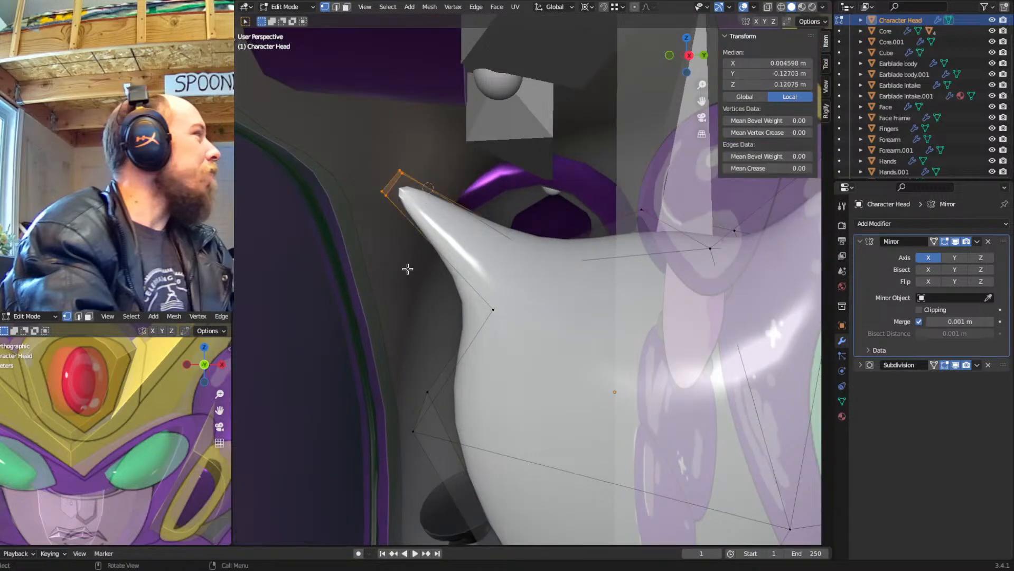
key("s")
left_click(402, 180)
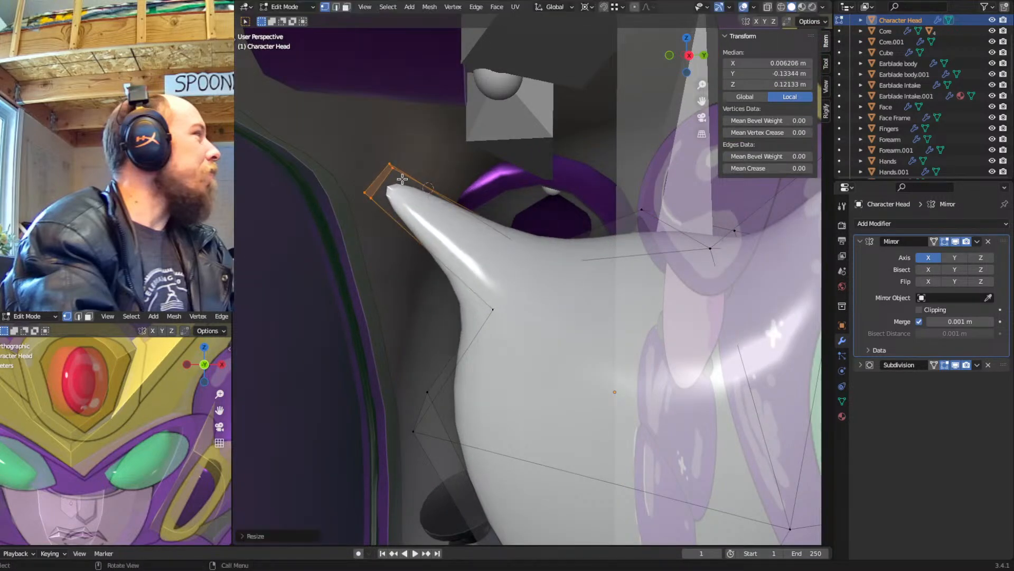
key("KP_3")
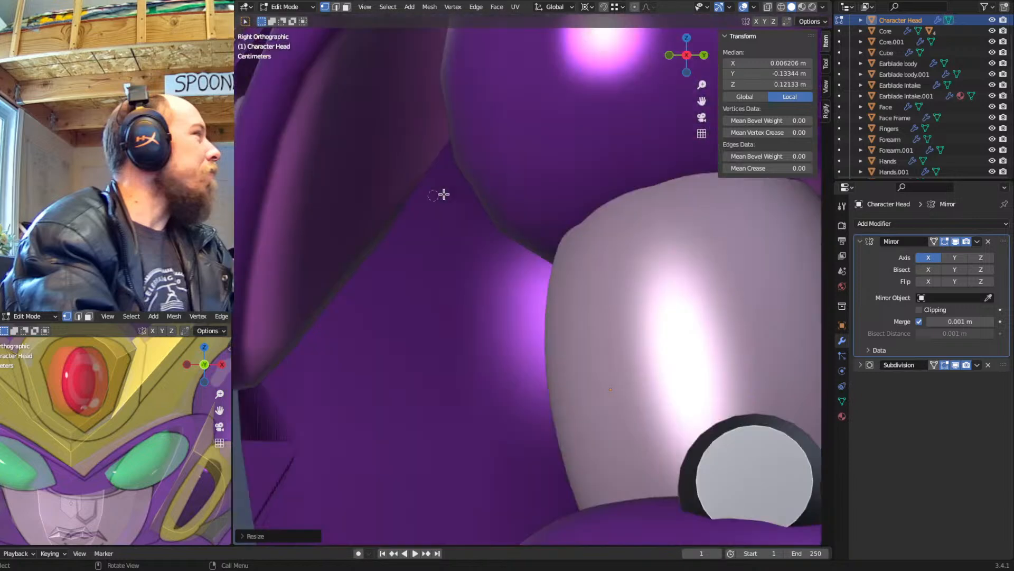
key("shift+z")
key("g")
left_click(590, 243)
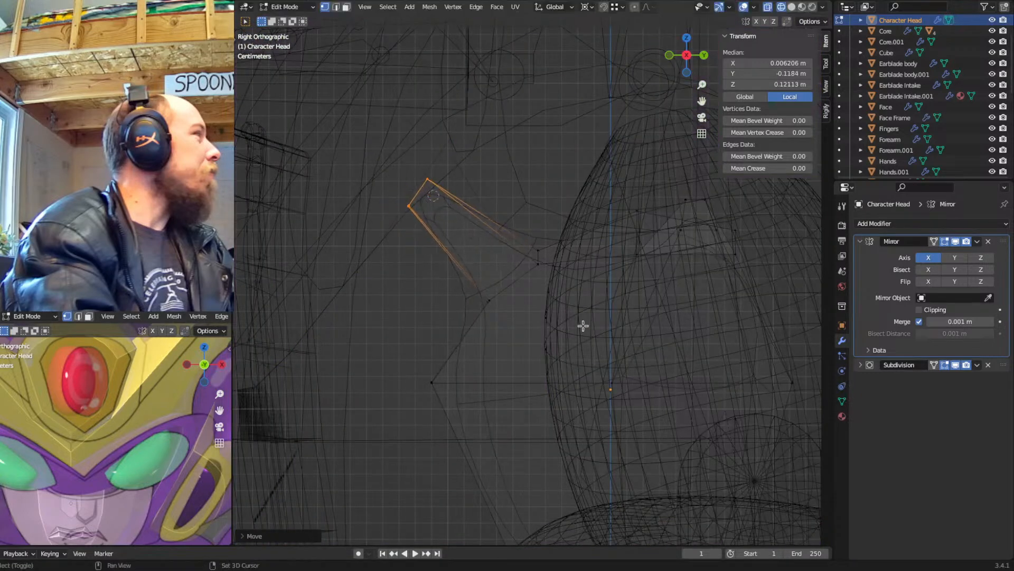
Select the vertices across the front of the face and lower them about 0.046 m along Z toward the muzzle
left_click_drag(461, 363, 375, 414)
key("KP_1")
scroll(569, 387, "down", 4)
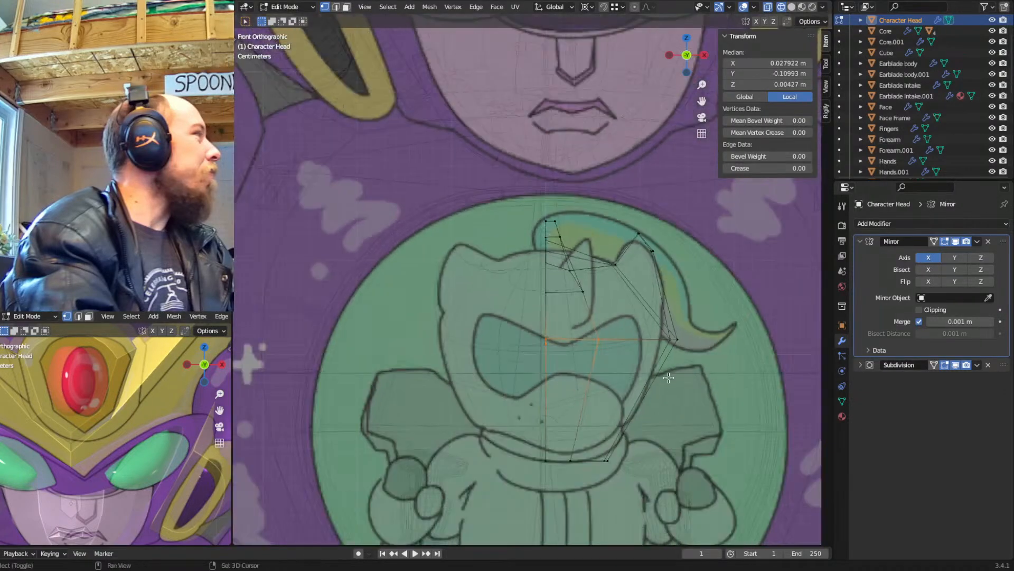
scroll(668, 372, "up", 1)
key("shift+z")
mouse_move(591, 359)
middle_mouse_down()
mouse_move(511, 361)
mouse_move(475, 324)
mouse_move(568, 326)
mouse_move(624, 374)
mouse_move(532, 328)
mouse_move(625, 369)
mouse_move(599, 369)
middle_mouse_up()
key("shift+z")
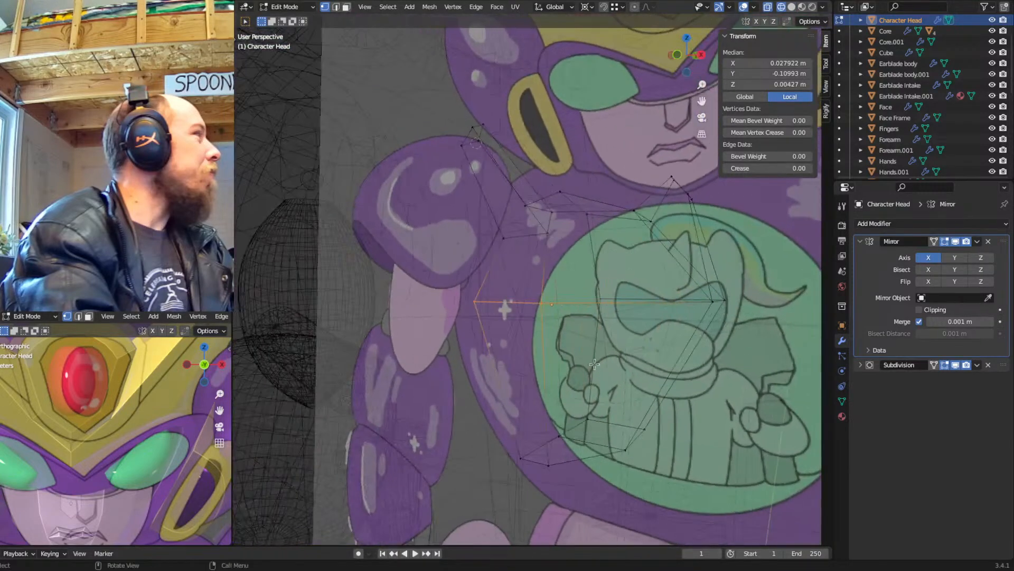
key("KP_1")
left_click_drag(611, 293, 495, 334)
middle_click_drag(614, 314, 634, 315)
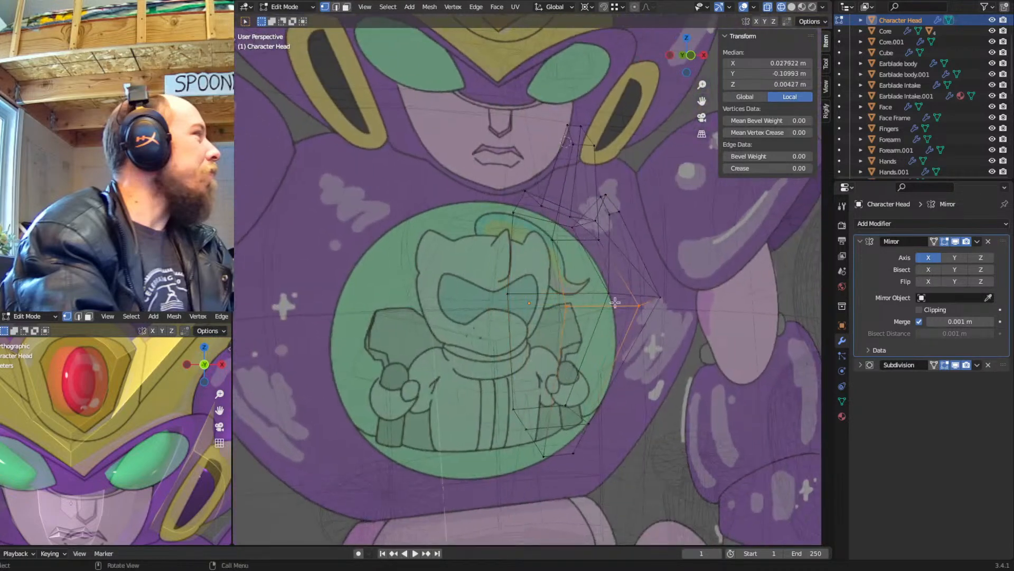
key("g")
key("z")
left_click(605, 368)
Raise the same front face vertices about 0.005 m along Z to fit the drawn muzzle
key("KP_1")
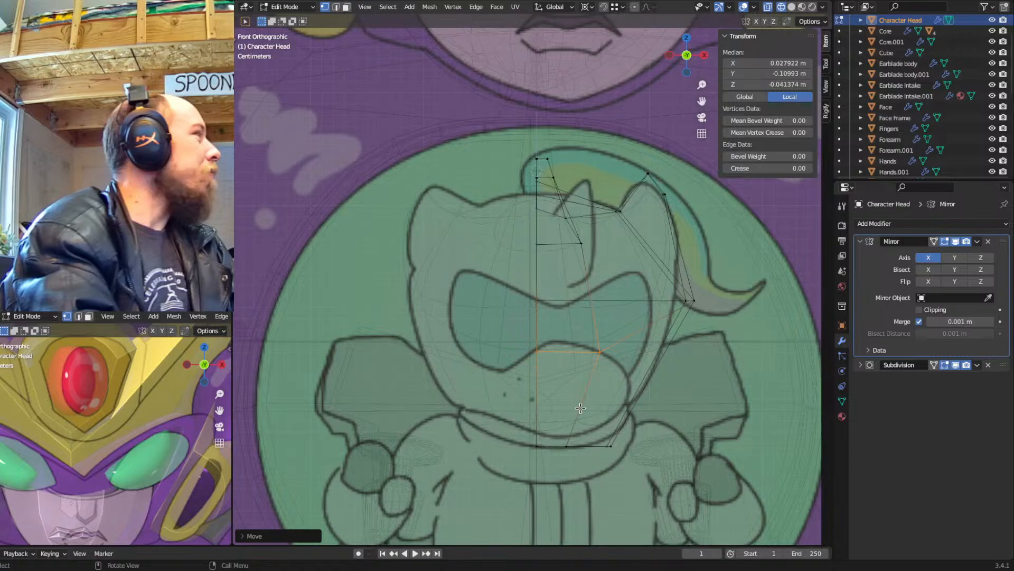
key("g")
key("z")
left_click(597, 392)
Select the outer muzzle vertex and the one below it, and move both about 0.020 m outward along X
middle_click_drag(616, 391, 548, 396)
left_click(500, 379)
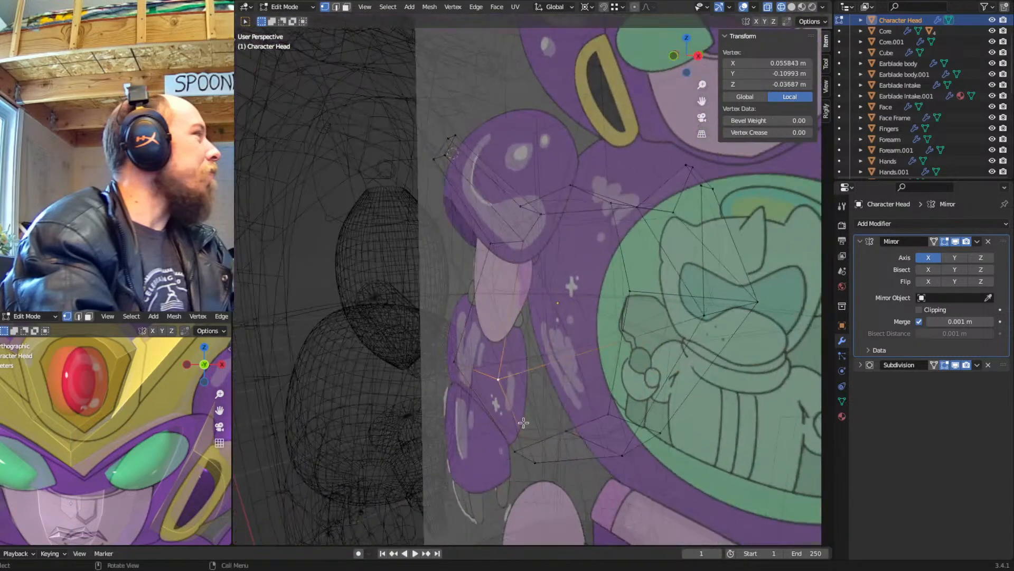
left_click(537, 464, "shift")
middle_click_drag(538, 462, 597, 410, "shift")
key("g")
key("x")
key("y")
key("x")
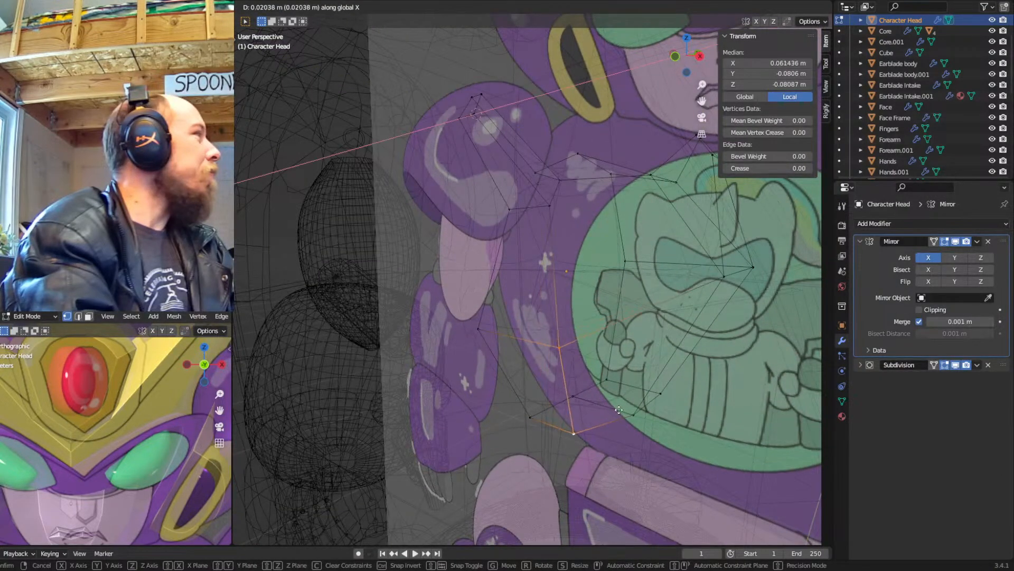
left_click(619, 410)
Extrude the front face of the muzzle about 0.039 m forward along Y
key("3")
left_click(539, 380)
middle_click_drag(582, 385, 551, 382)
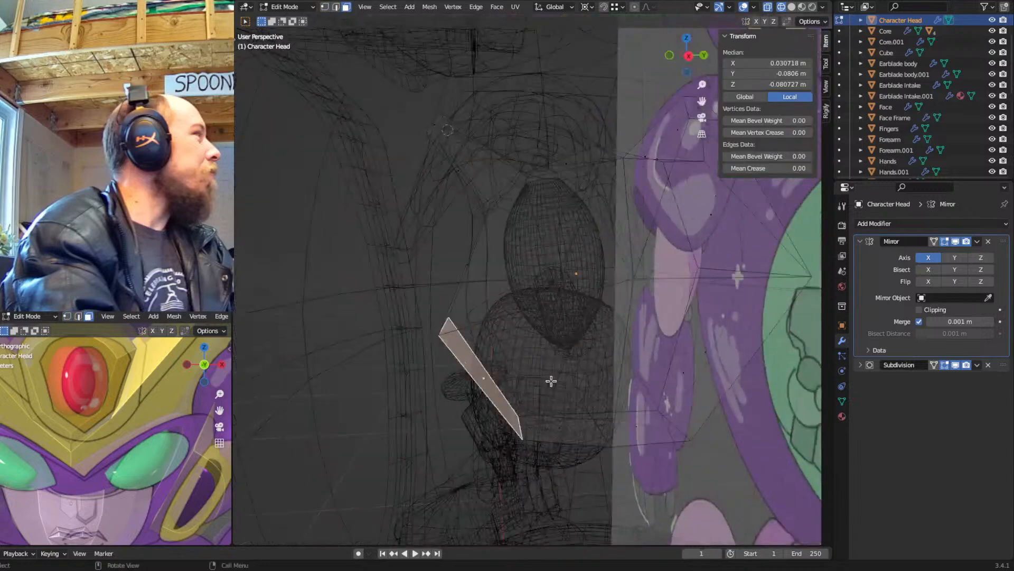
key("g")
key("y")
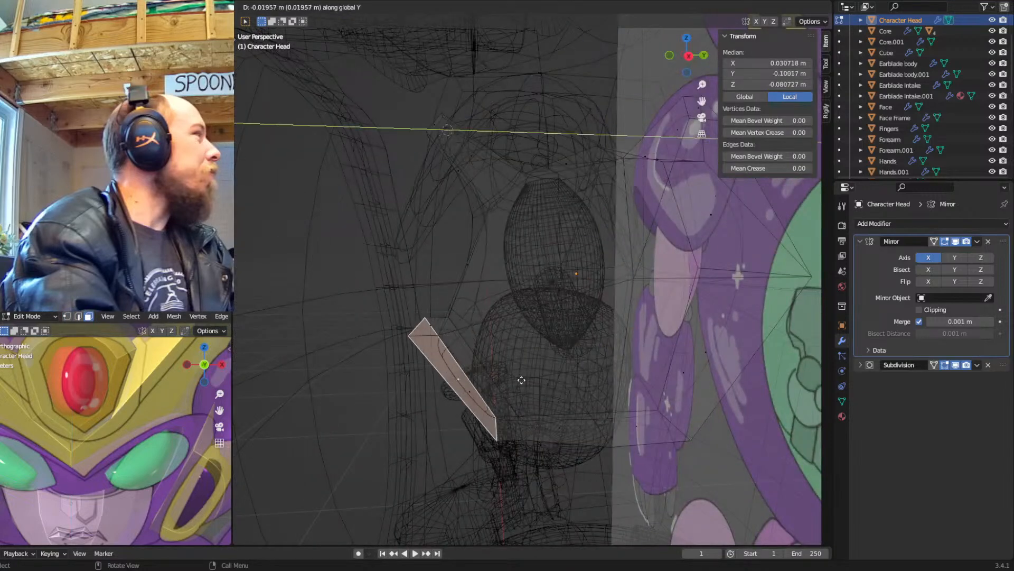
left_click(480, 365)
Delete the centre-line edge inside the base of the muzzle extrusion
key("2")
left_click(495, 358)
key("x")
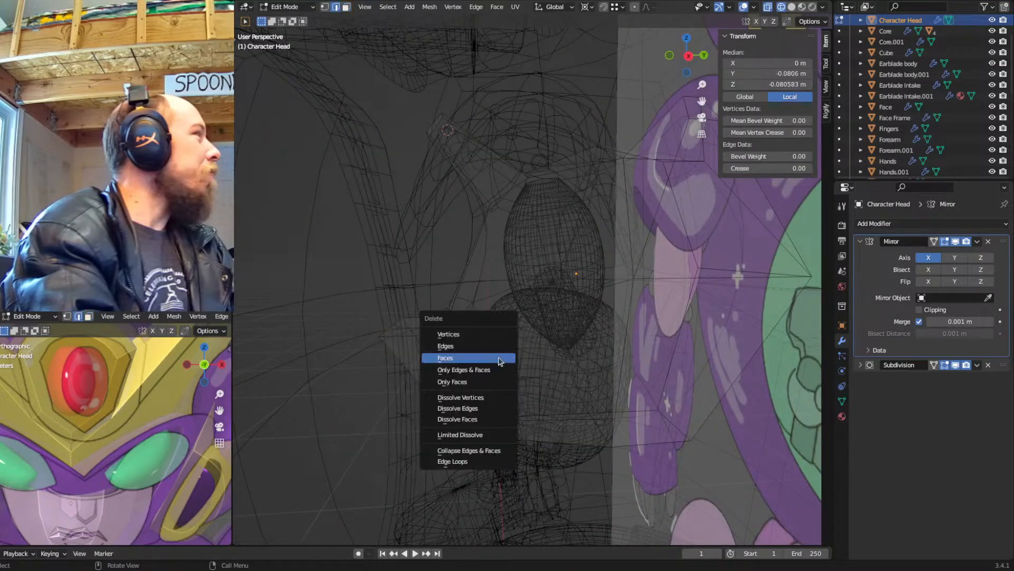
left_click(489, 348)
Select the muzzle's front face and move it about 0.032 m further forward along Y
middle_click_drag(488, 354, 554, 338)
key("3")
left_click(467, 337)
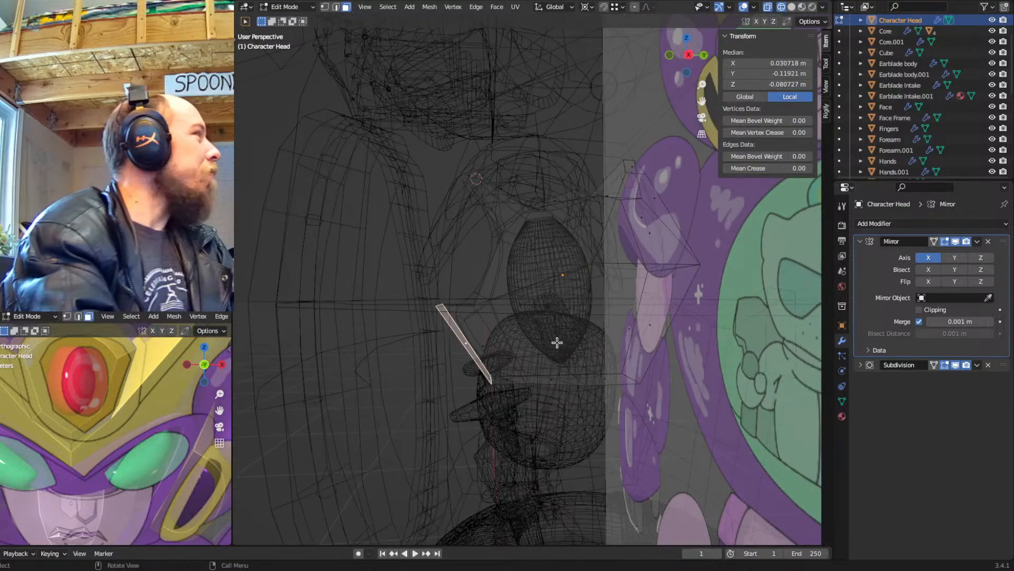
key("g")
key("y")
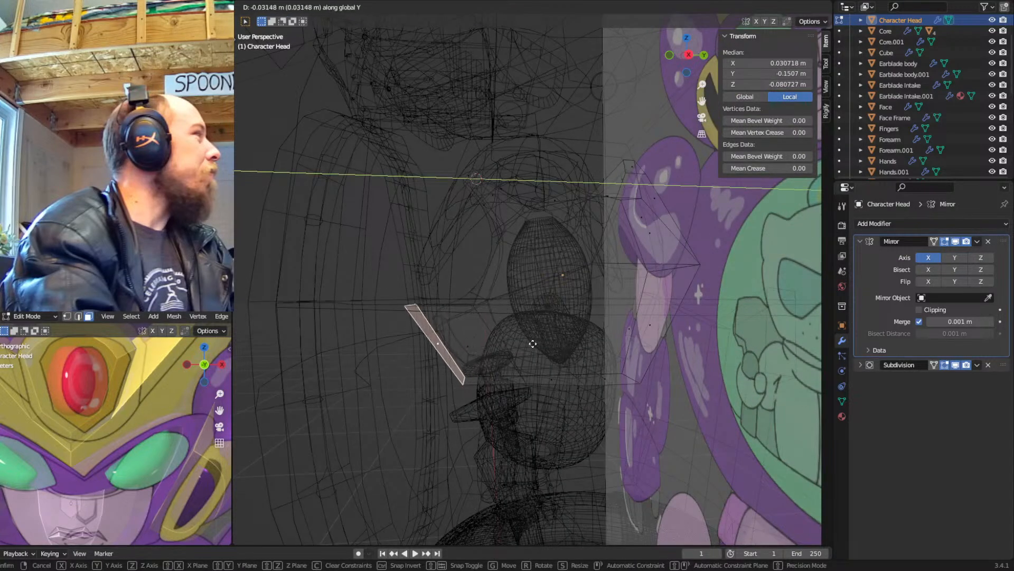
left_click(532, 344)
middle_click_drag(532, 344, 580, 344)
Move the whole head object about 0.051 m back along Y in the cockpit, viewed from the side
key("Tab")
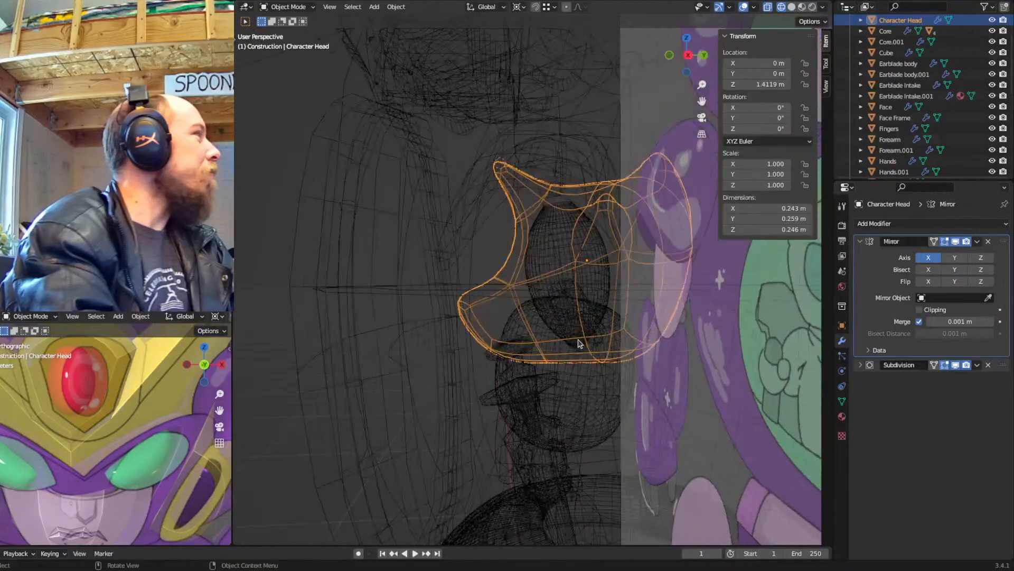
key("KP_3")
scroll(579, 343, "up", 3)
key("g")
key("y")
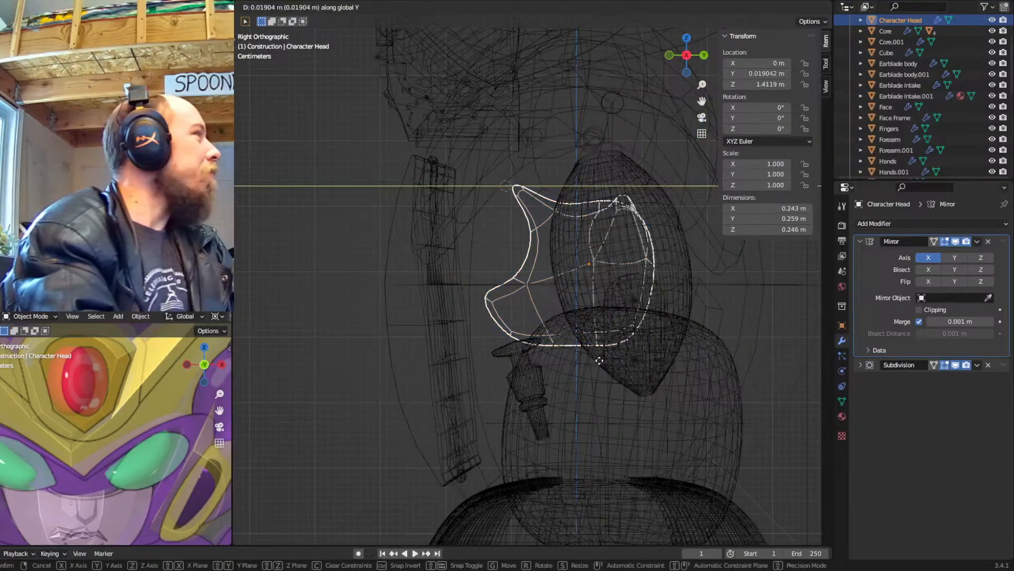
left_click(620, 364)
Pull the middle and bottom vertices at the back of the head rearward to round out the skull in side view
middle_click_drag(672, 312, 643, 324, "shift")
key("Tab")
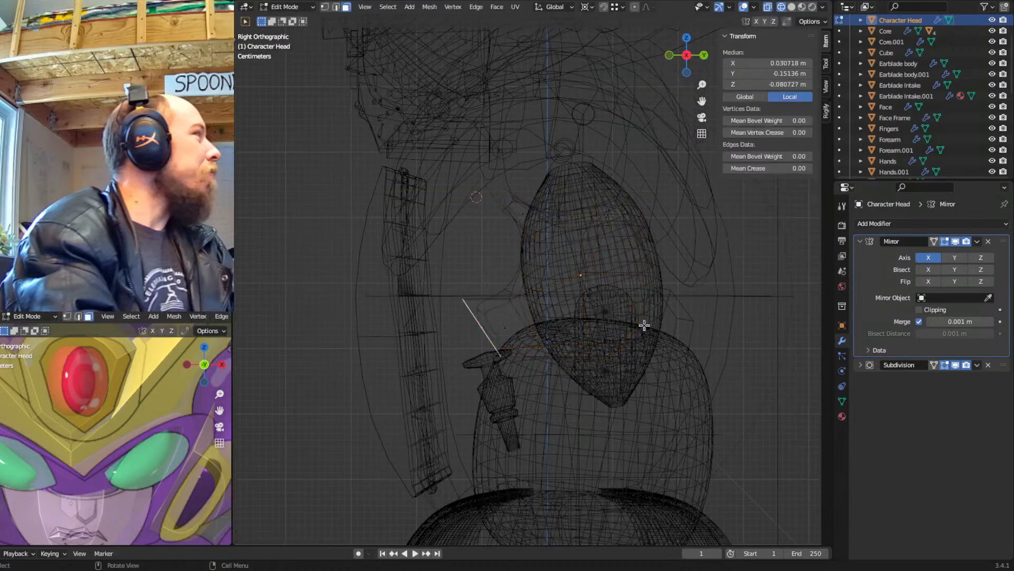
key("a")
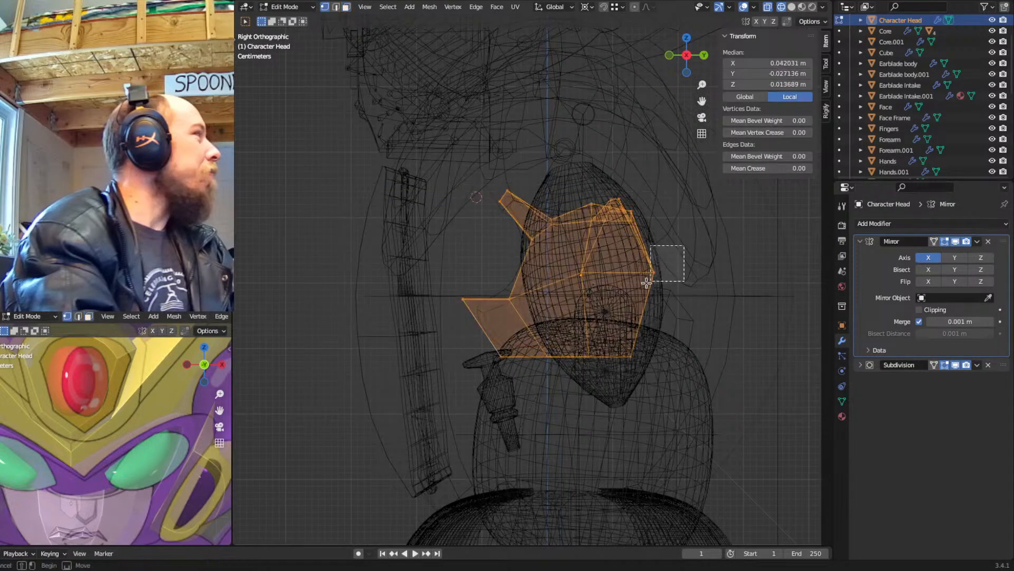
left_click(663, 275)
key("g")
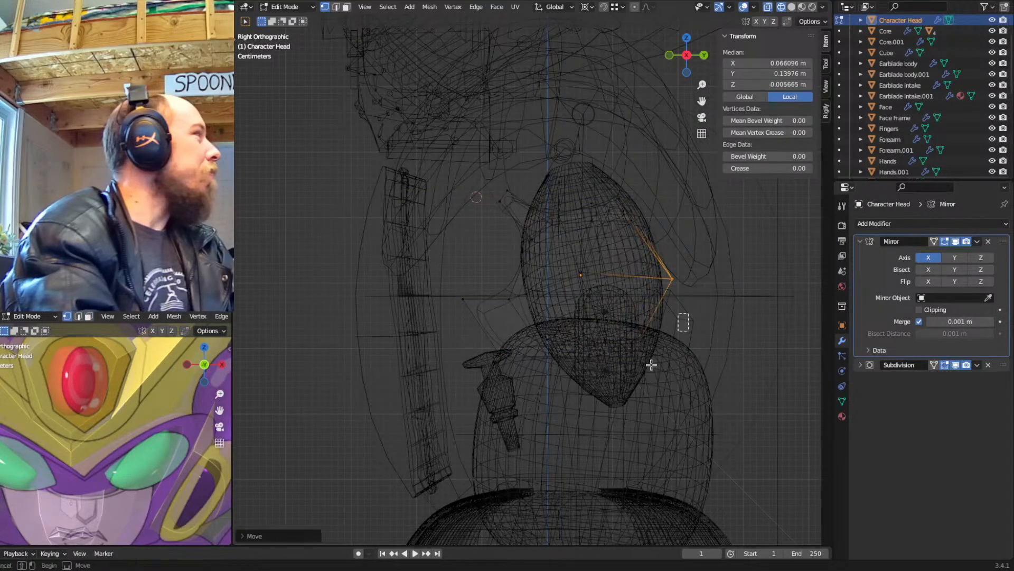
left_click(640, 388)
key("shift+z")
key("shift+z")
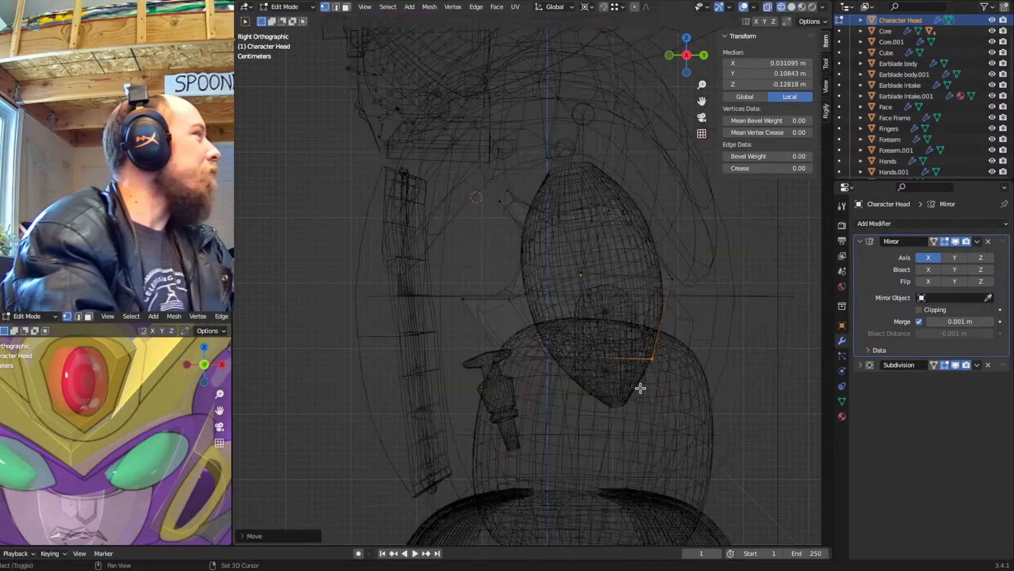
Select the two outer vertices of the muzzle front and move them about 0.018 m inward along X
key("a")
mouse_move(546, 318)
middle_mouse_down()
mouse_move(647, 326)
mouse_move(623, 340)
middle_mouse_up()
key("shift+z")
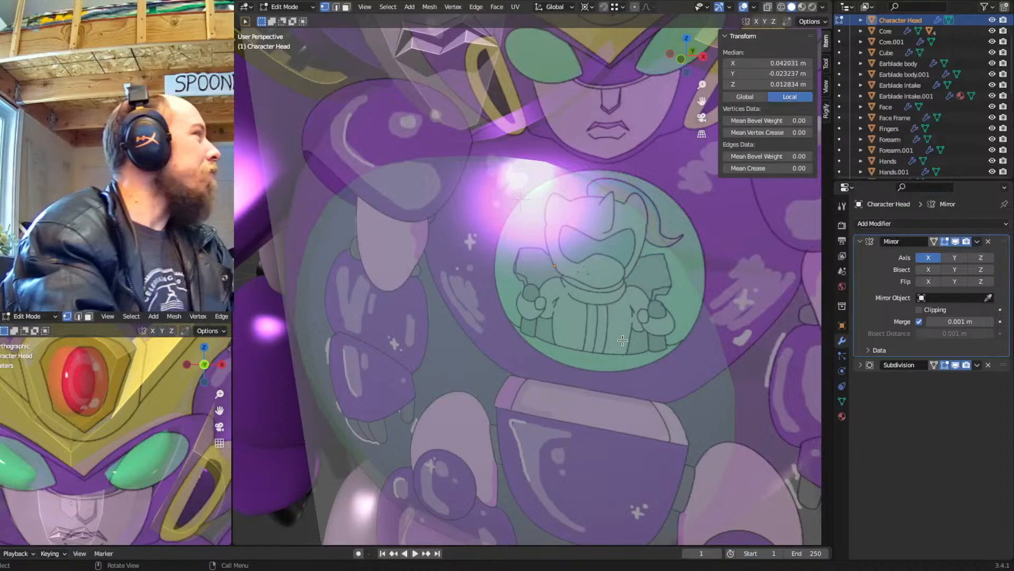
key("Tab")
key("1")
middle_click_drag(593, 352, 645, 370)
scroll(587, 338, "up", 3)
key("Tab")
left_click(562, 339)
left_click(627, 376, "shift")
key("g")
key("x")
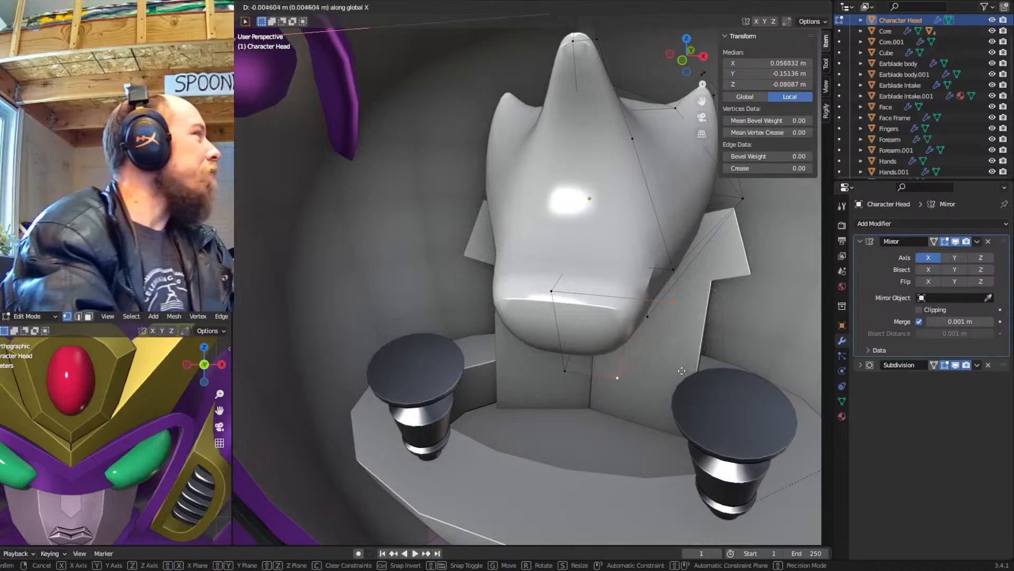
left_click(664, 369)
Disable Auto Smooth in the head mesh's normals settings
middle_click_drag(662, 367, 616, 333)
scroll(616, 332, "down", 2)
left_click(844, 402)
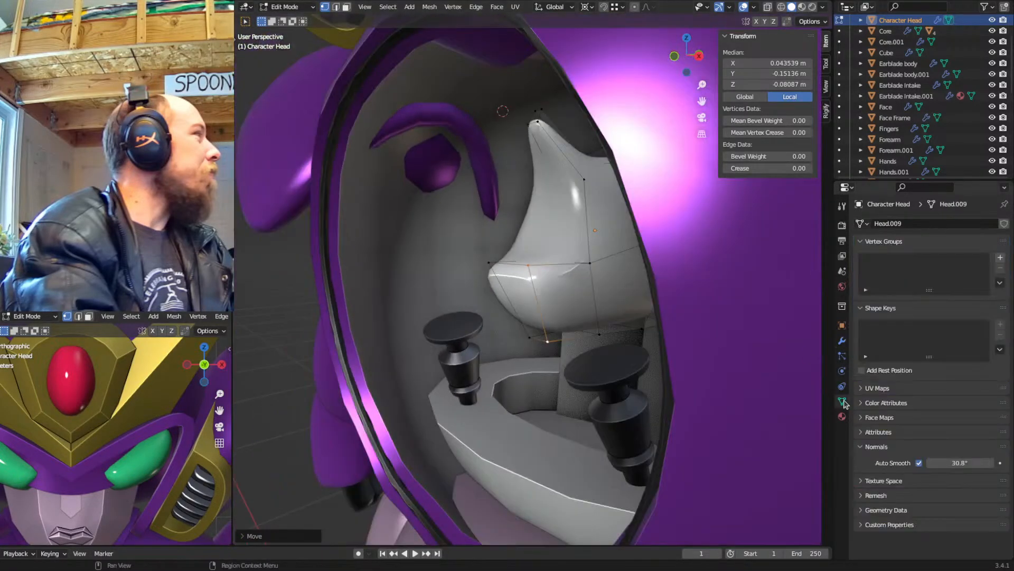
left_click(919, 462)
Slide a head vertex, and move the two vertices just below the ear tip to reshape the ear's outer edge
middle_click_drag(611, 334, 659, 237)
left_click(582, 224)
key("shift+z")
key("g")
key("g")
left_click(604, 288)
key("shift+z")
left_click_drag(656, 225, 638, 251)
key("shift+z")
key("g")
left_click(698, 246)
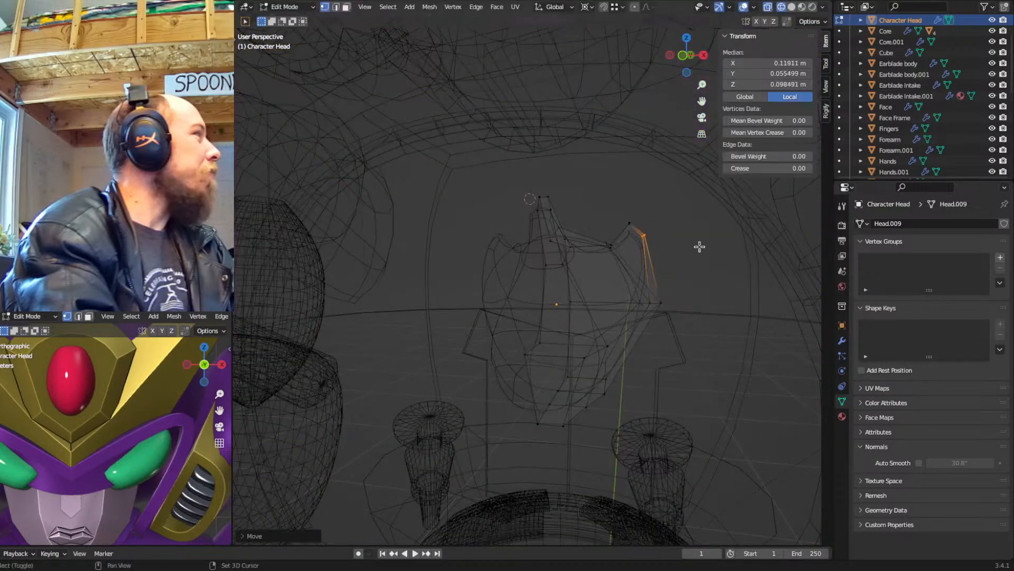
Add the ear tip vertices to the selection and move the whole ear top forward along Y
key("shift+z")
mouse_move(660, 271)
middle_mouse_down()
mouse_move(570, 268)
mouse_move(656, 276)
mouse_move(619, 288)
middle_mouse_up()
key("shift+z")
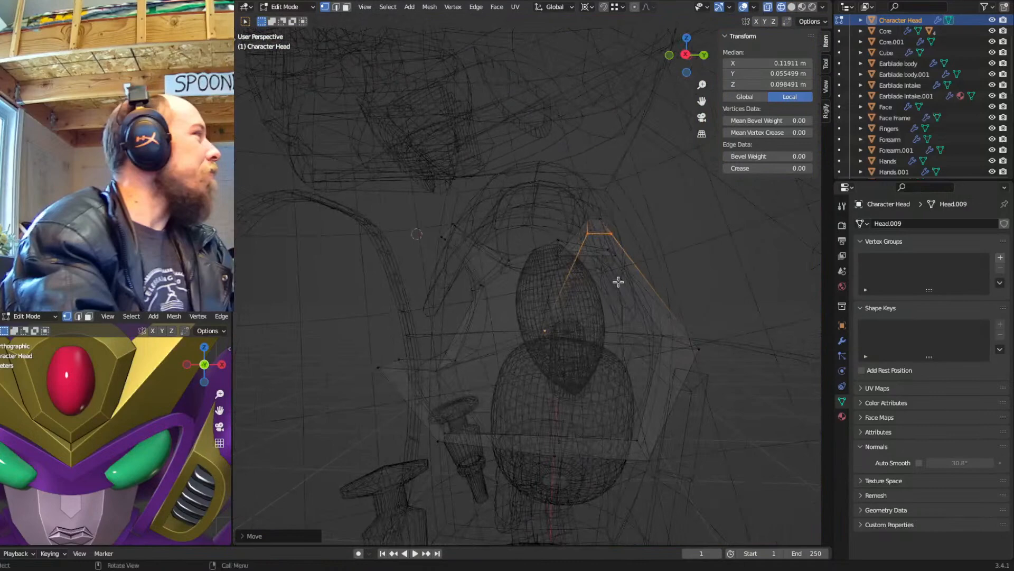
left_click(591, 217, "shift")
left_click(600, 217, "shift")
key("g")
key("y")
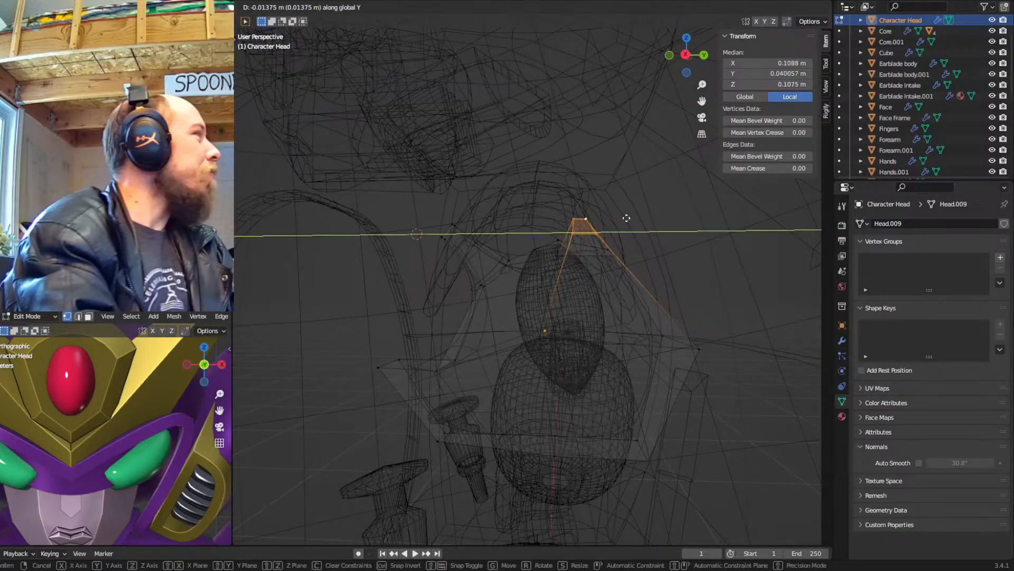
left_click(620, 221)
Examine the head in the cockpit from the side, front and above in solid and wireframe display
key("shift+z")
middle_click_drag(621, 261, 682, 299)
key("Tab")
scroll(682, 299, "down", 4)
mouse_move(581, 302)
middle_mouse_down()
mouse_move(622, 304)
mouse_move(564, 310)
middle_mouse_up()
scroll(565, 311, "up", 3)
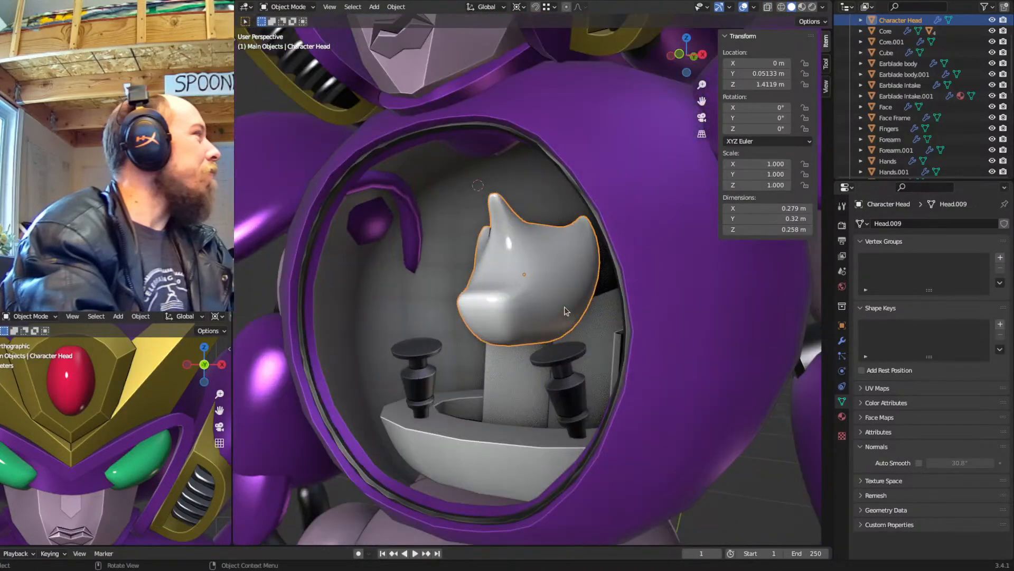
middle_click_drag(533, 362, 544, 345)
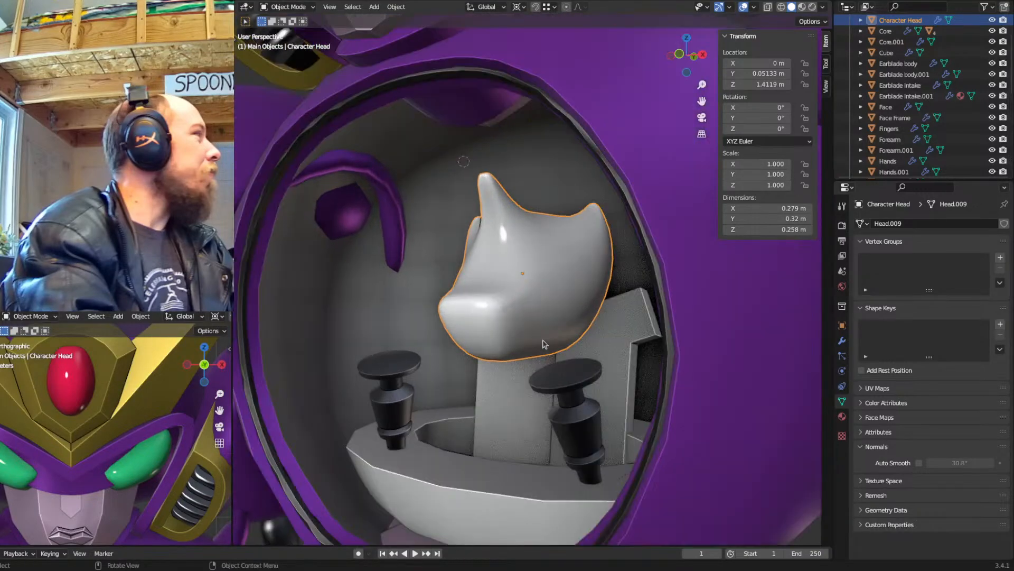
key("KP_1")
key("shift+z")
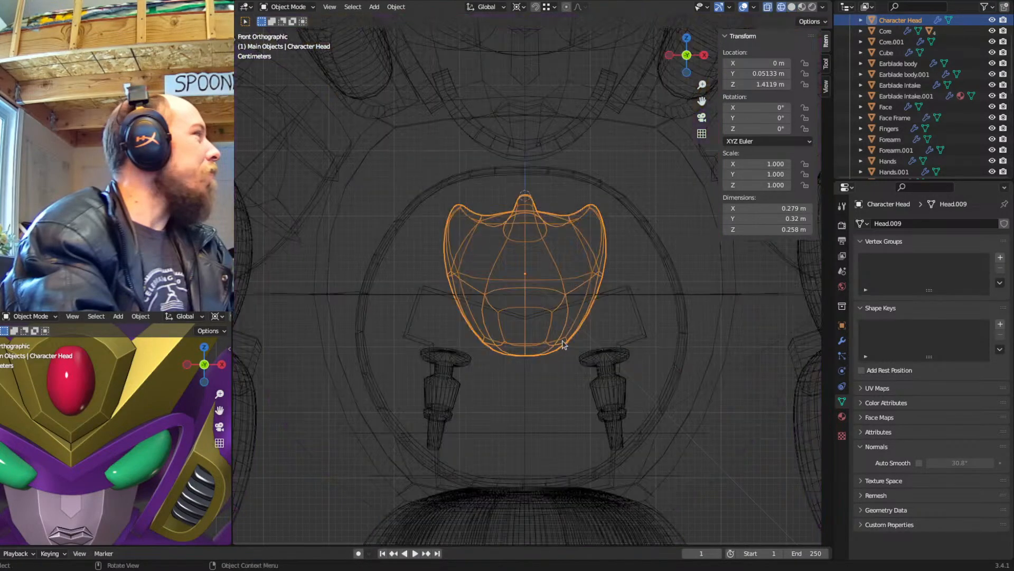
key("shift+z")
mouse_move(563, 344)
middle_mouse_down()
mouse_move(576, 267)
mouse_move(536, 313)
middle_mouse_up()
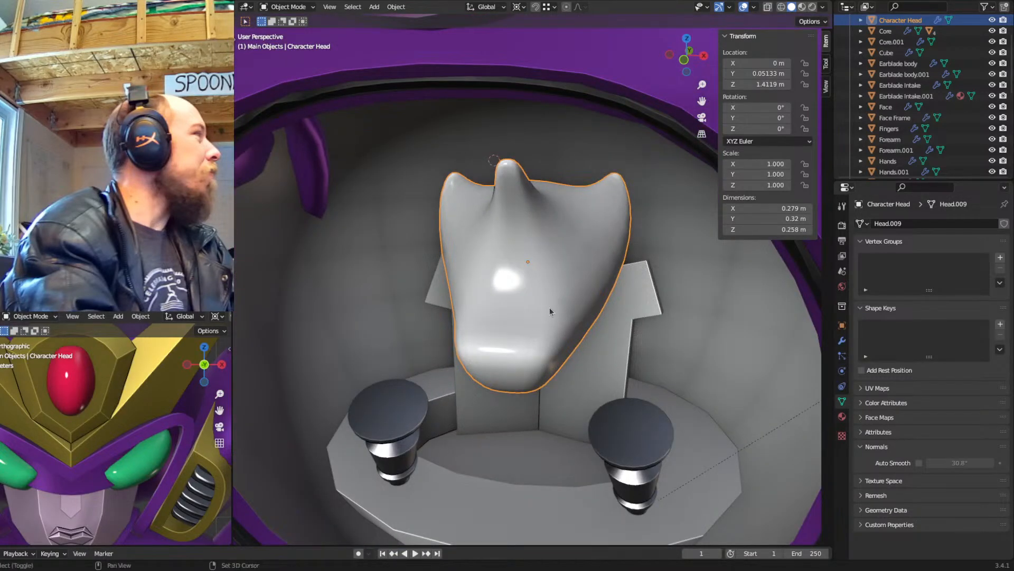
Duplicate the head in place and rename the copy Character Eyes
key("shift+d")
right_click(550, 306)
key("F2")
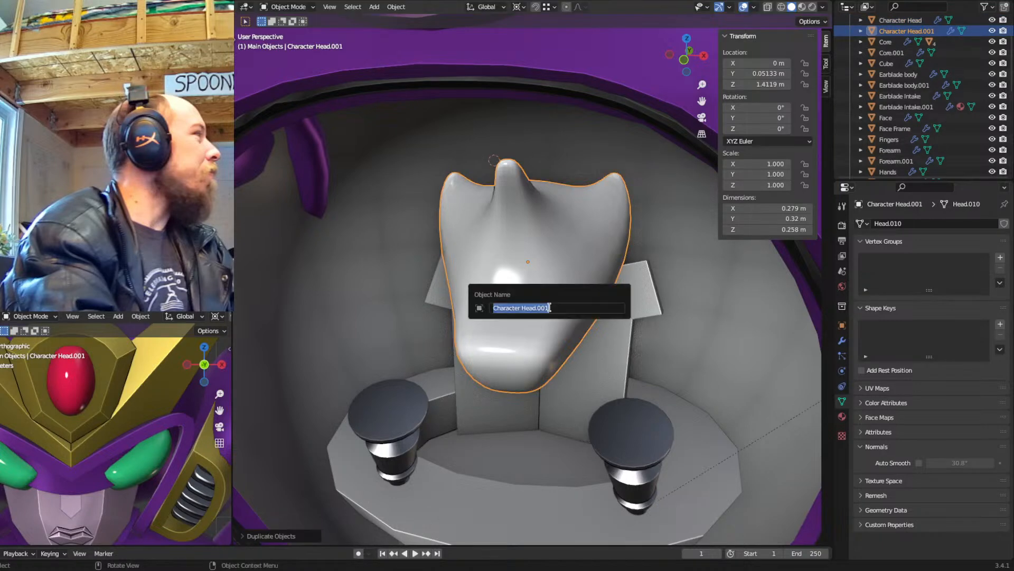
left_click(549, 308)
type("E")
key("Return")
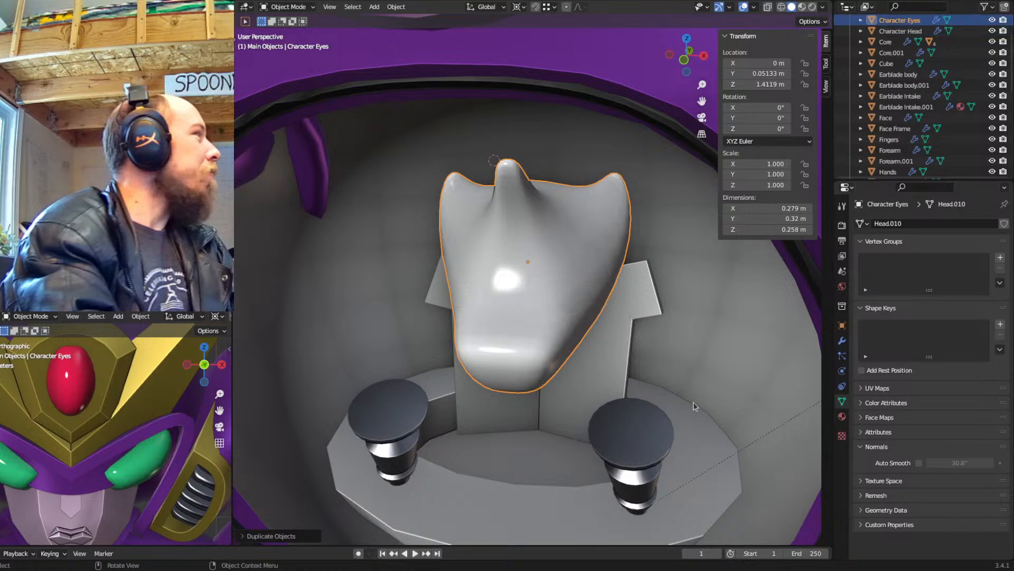
Add a Shrinkwrap modifier to Character Eyes with Character Head as its target
left_click(842, 341)
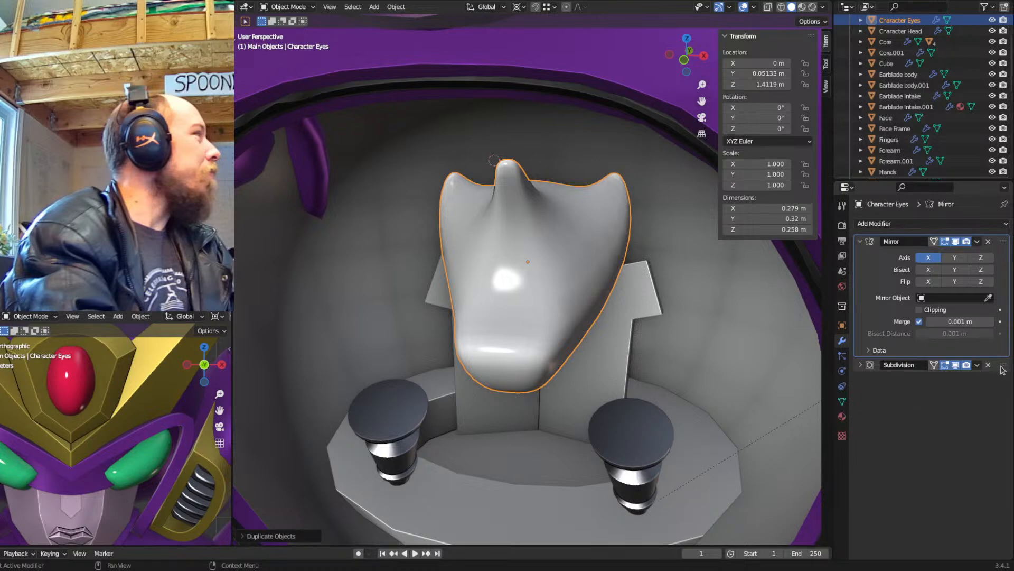
left_click(874, 224)
left_click(874, 224)
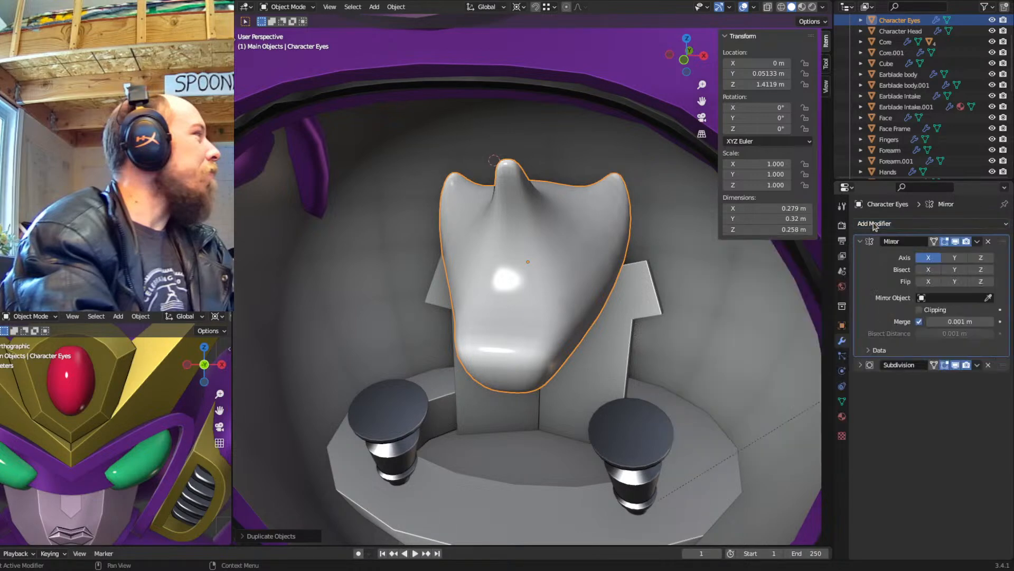
left_click(864, 367)
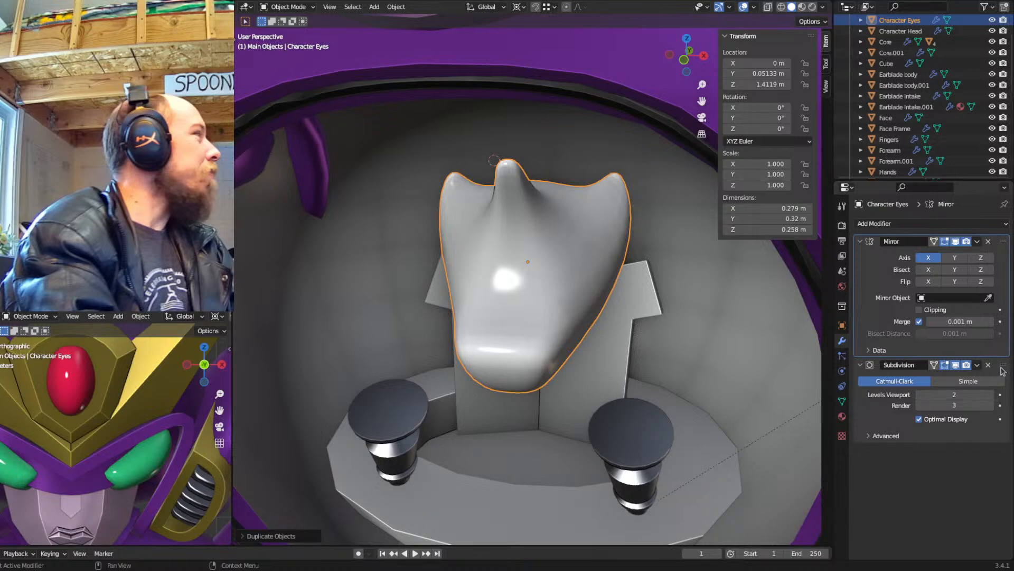
left_click(875, 224)
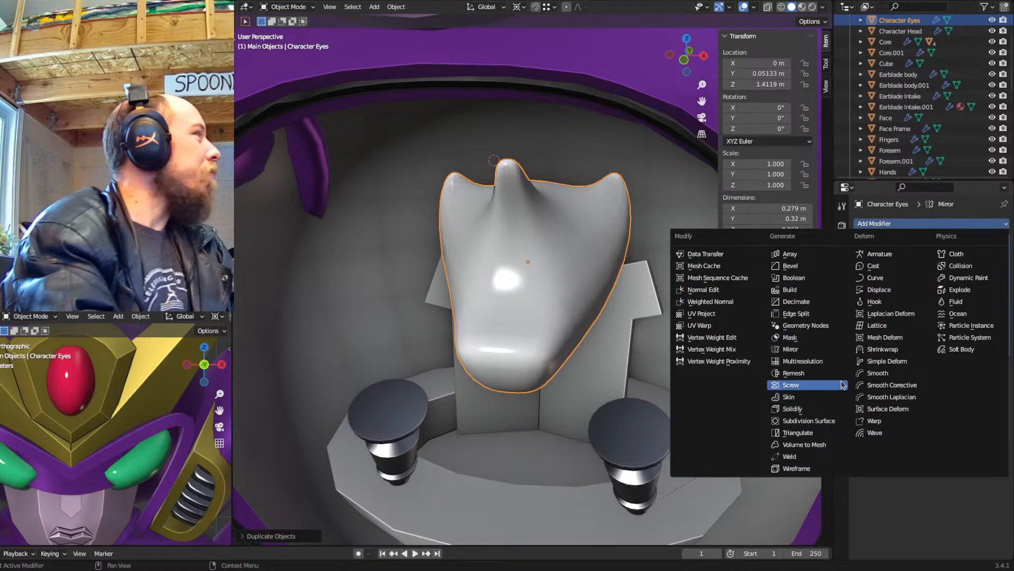
left_click(877, 350)
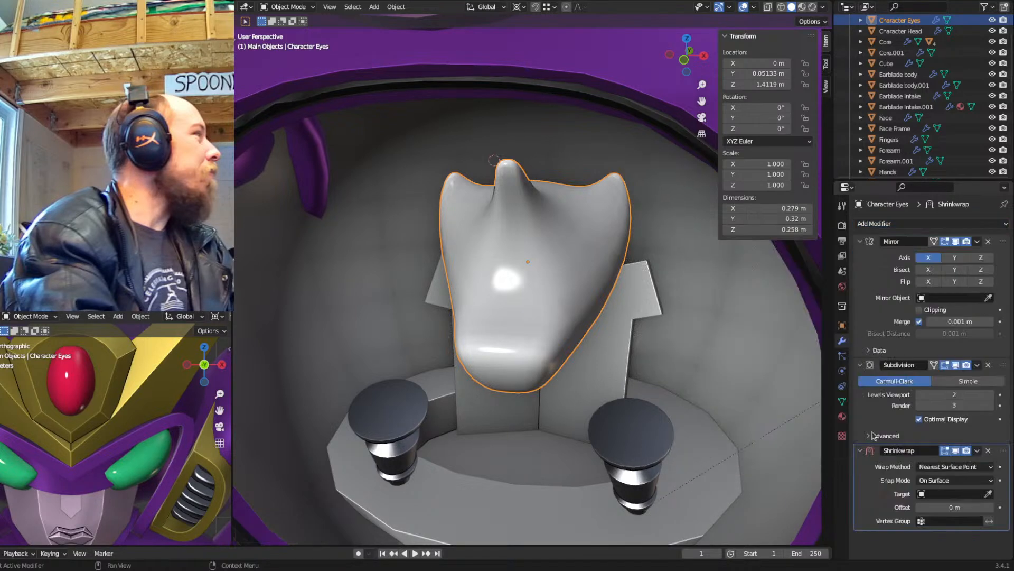
left_click(987, 497)
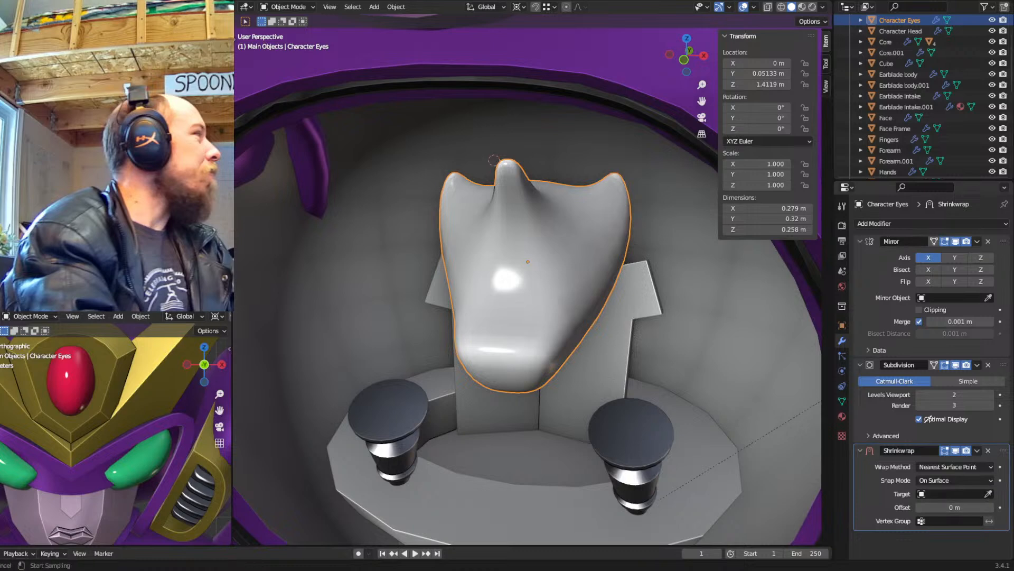
left_click(575, 222)
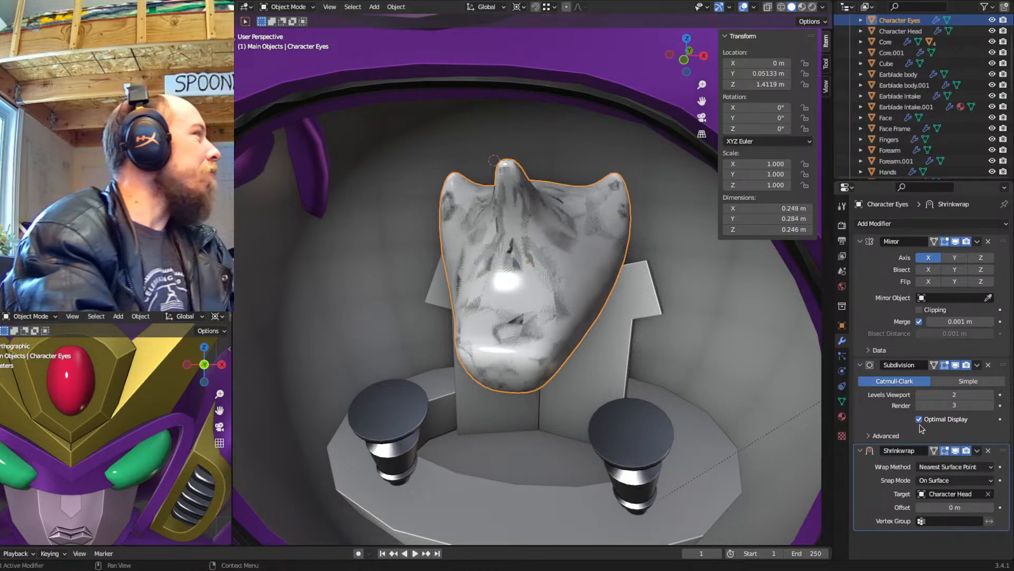
Add a Solidify modifier to Character Eyes after the Shrinkwrap and set its offset to about 0.56
left_click(859, 452)
left_click(861, 365)
left_click(860, 241)
left_click(873, 223)
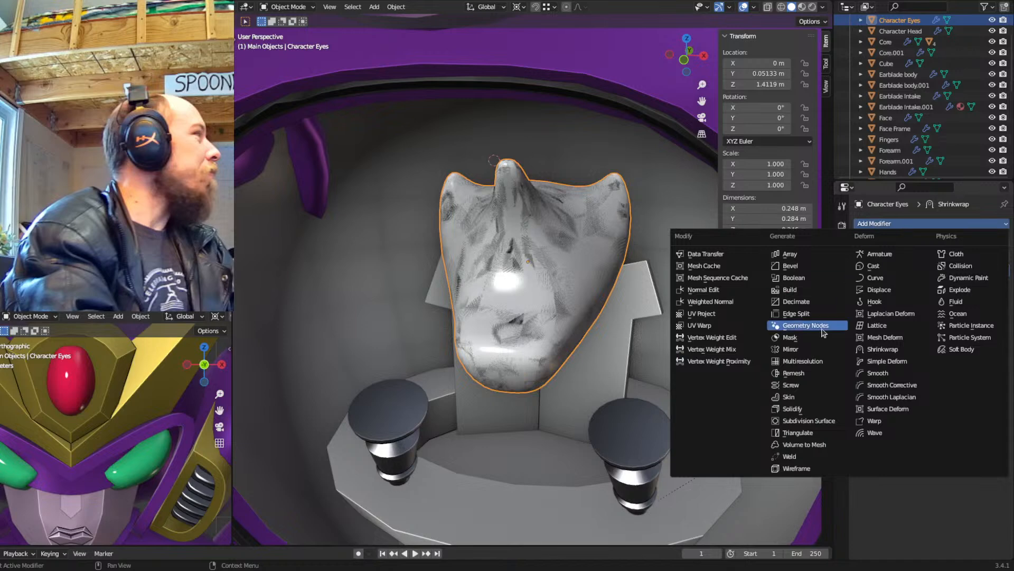
left_click(816, 410)
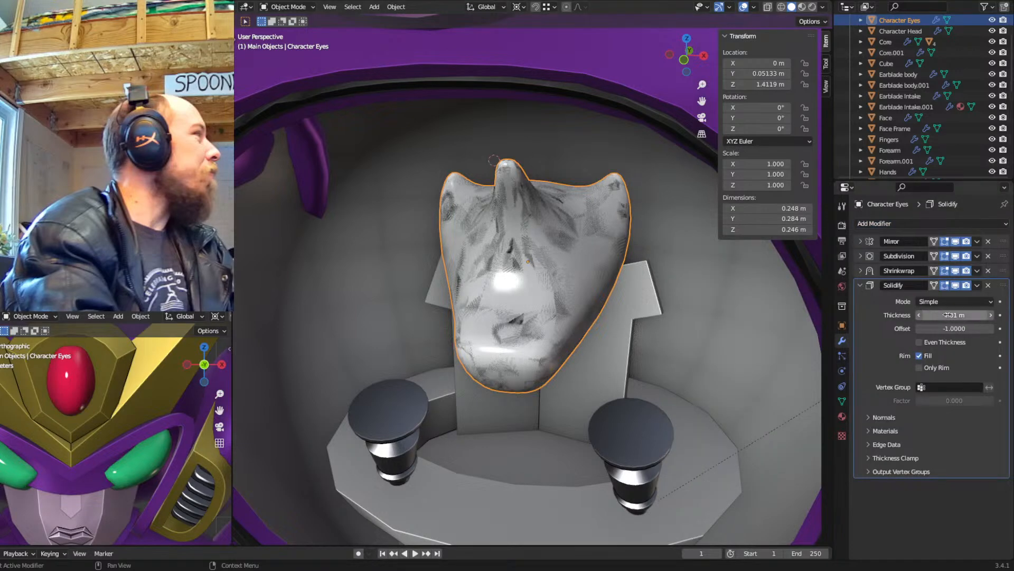
left_click_drag(952, 329, 978, 328)
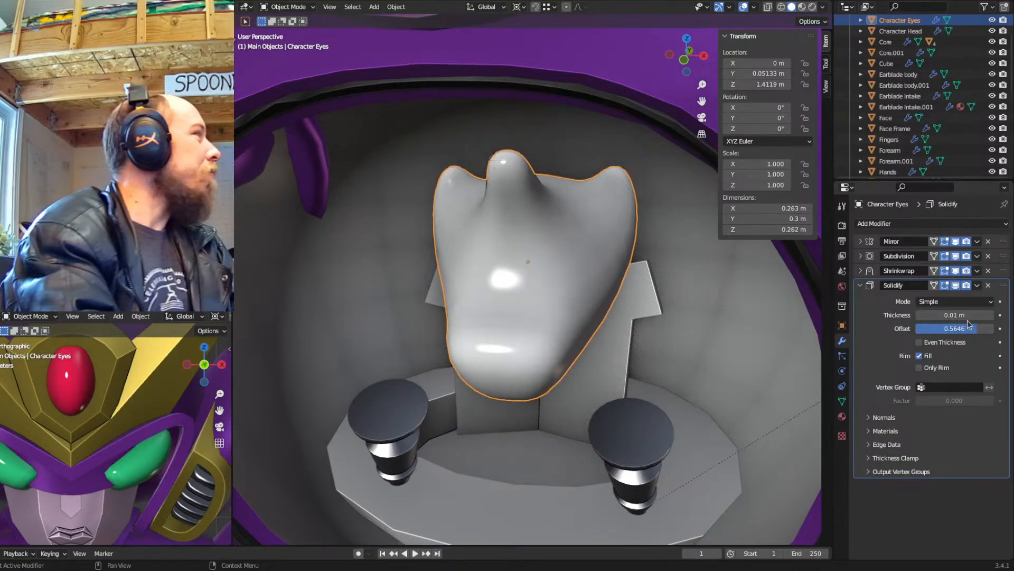
key("shift+z")
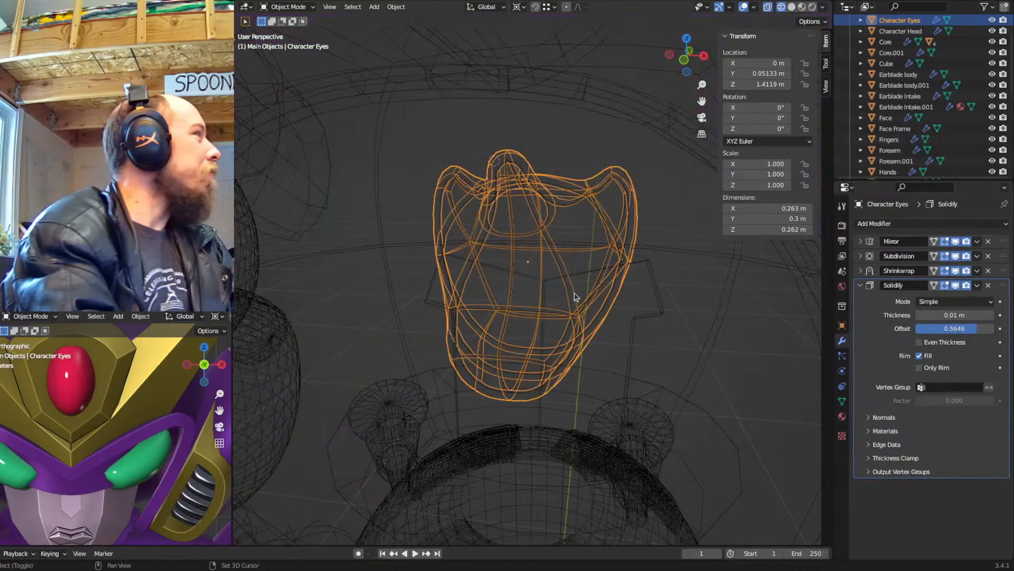
key("shift+z")
left_click(859, 285)
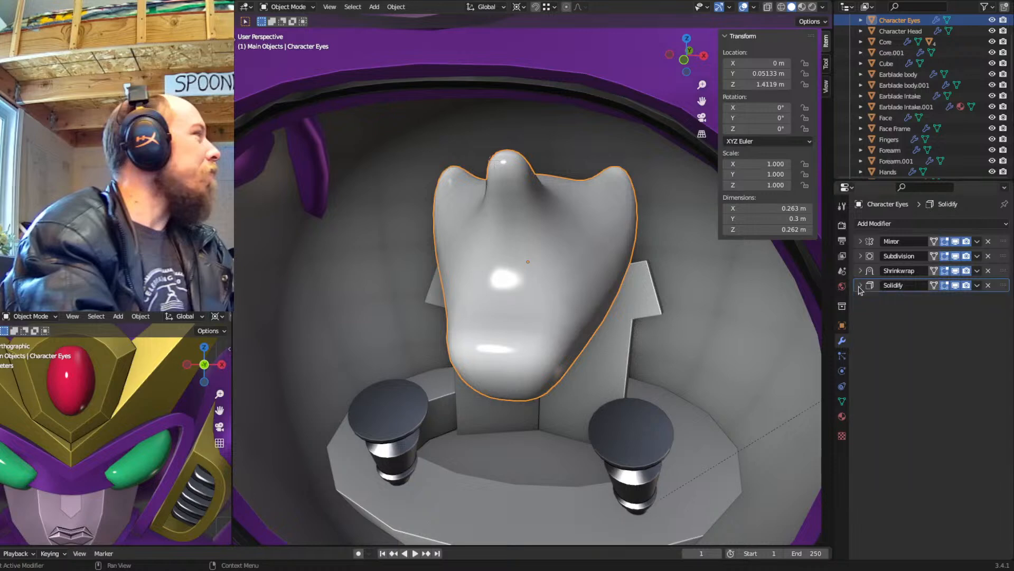
Replace the material of Character Eyes with the existing Eyes material
left_click(842, 416)
left_click(861, 269)
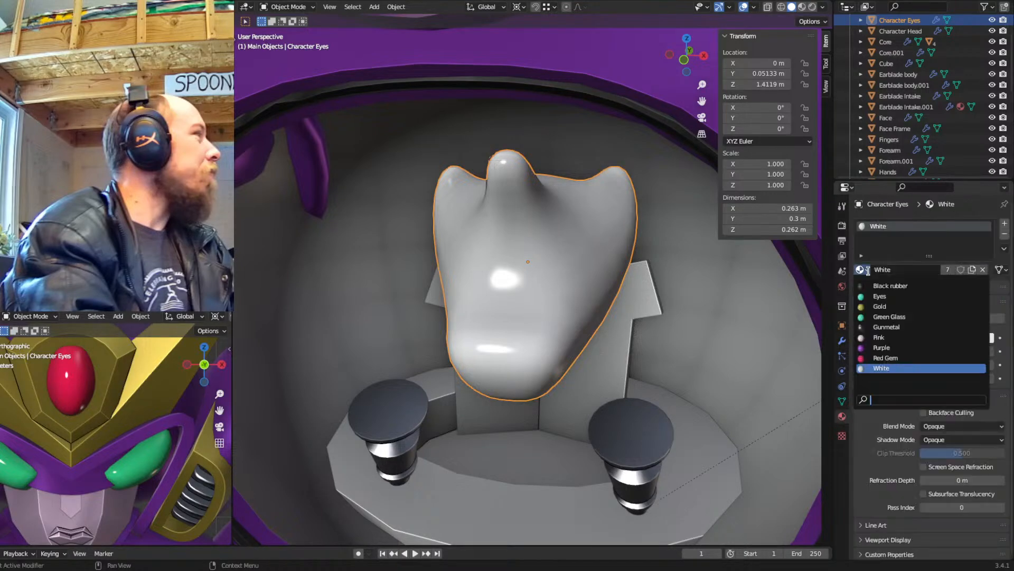
left_click(880, 296)
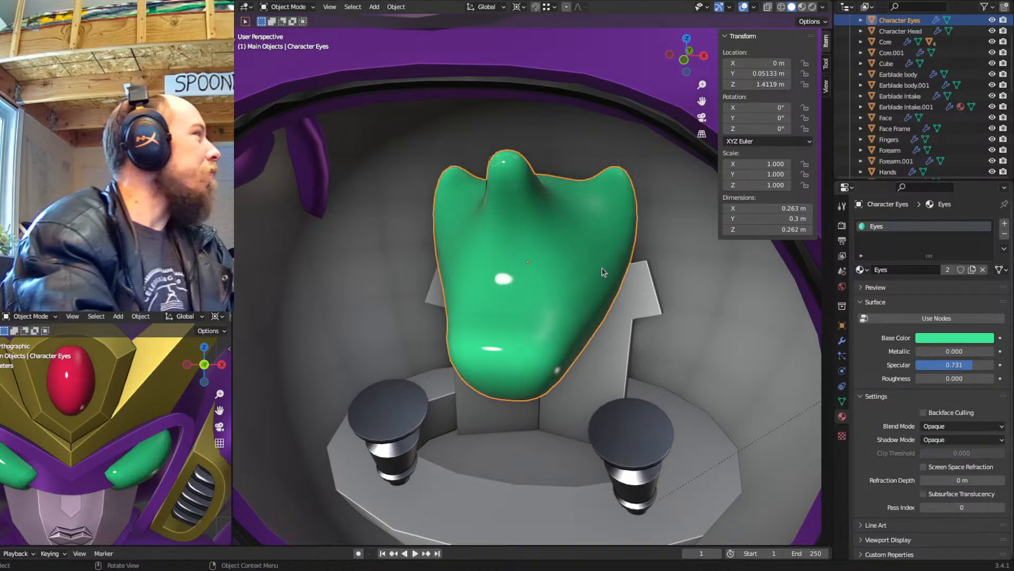
Delete all faces of the Character Eyes mesh except the band across the front of the face where the eyes sit
key("Tab")
key("shift+z")
key("a")
middle_click_drag(590, 310, 555, 300)
key("3")
left_click(489, 281)
left_click(552, 271, "shift")
key("ctrl+l")
key("x")
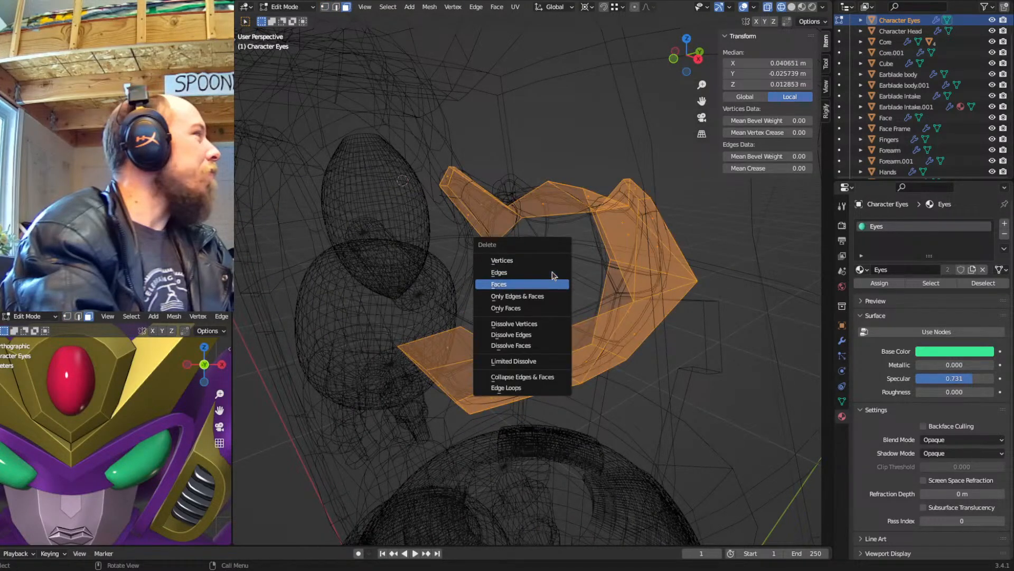
left_click(553, 273)
middle_click_drag(552, 272, 613, 287)
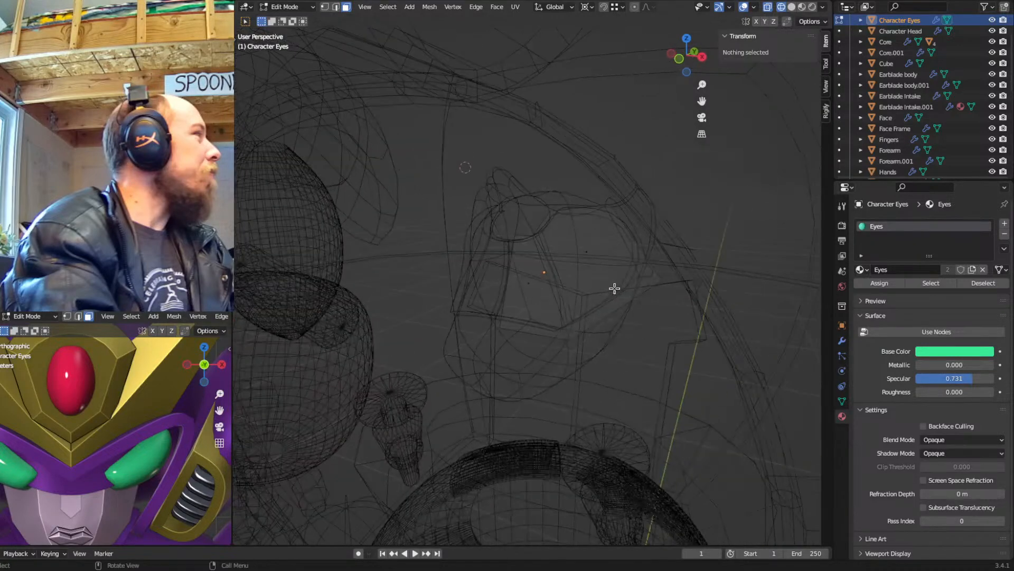
key("Tab")
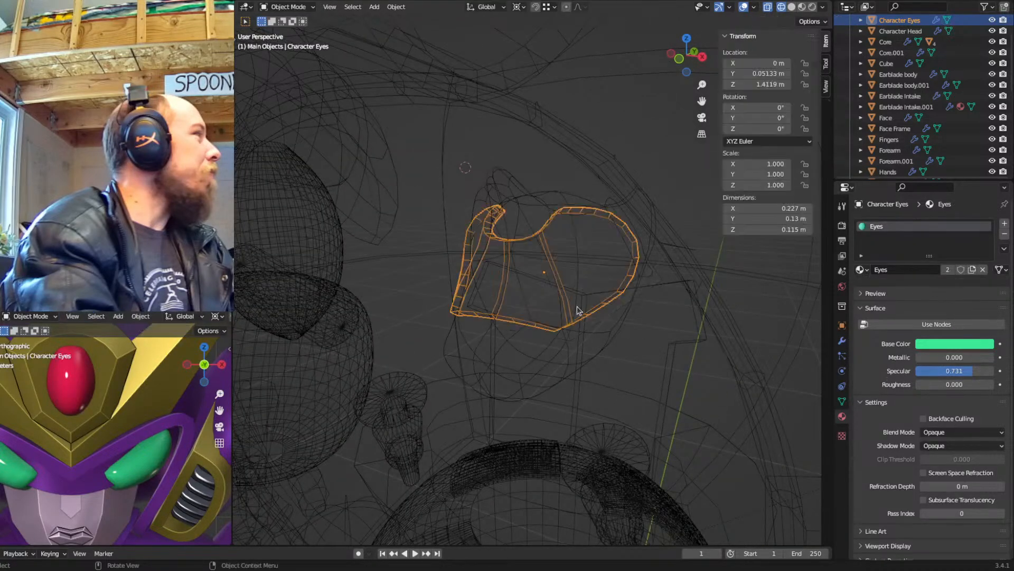
Dissolve the raised vertex on the eye band's upper outline and slide the upper middle edge down the face
key("Tab")
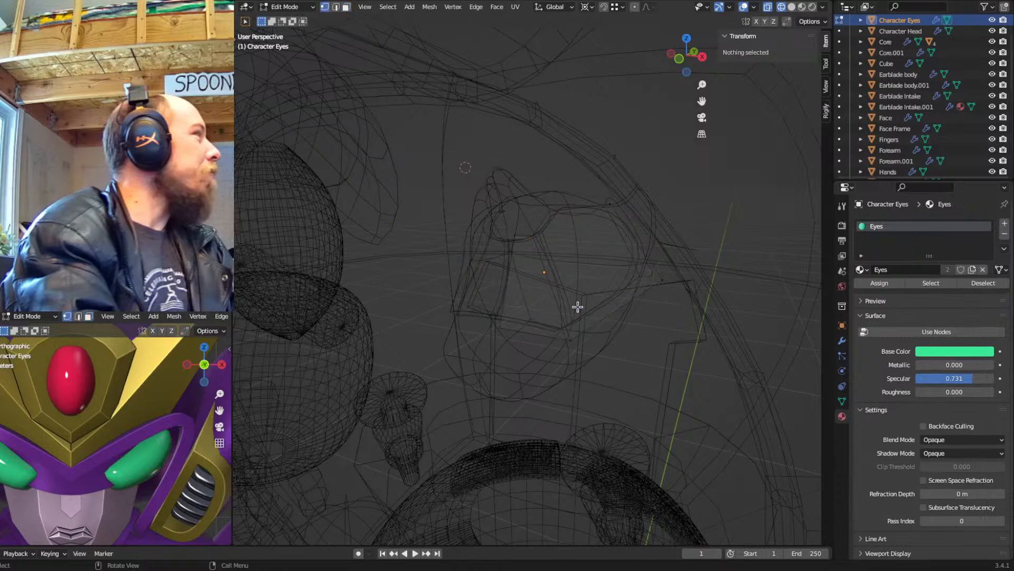
key("a")
left_click(550, 208)
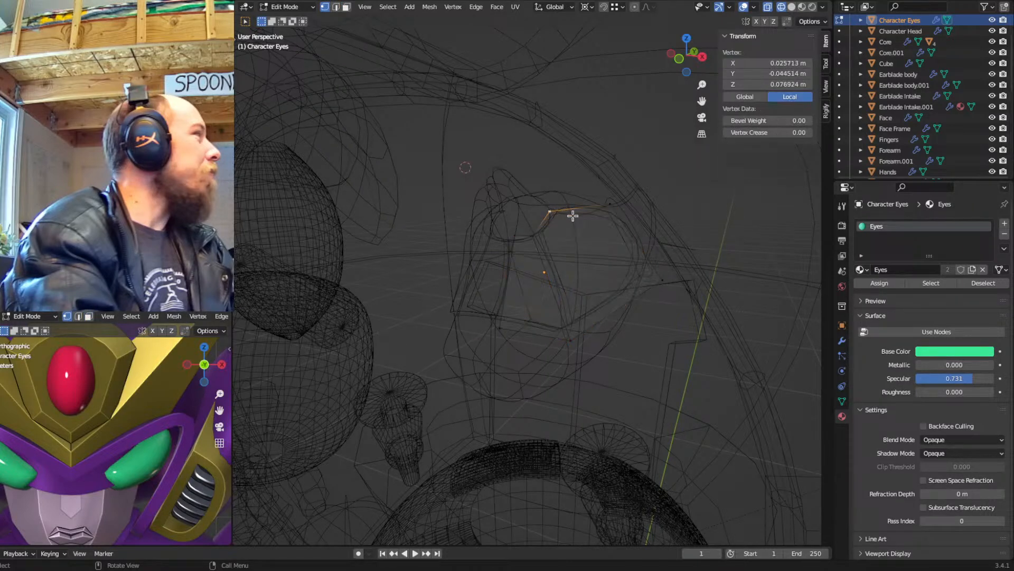
key("ctrl+x")
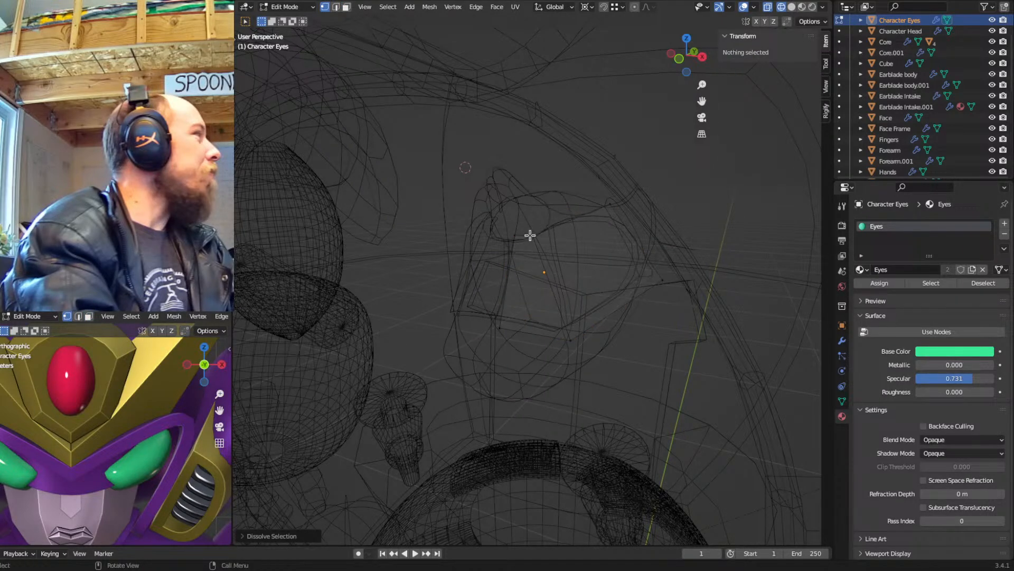
left_click(531, 235)
left_click(516, 235, "shift")
key("g")
key("g")
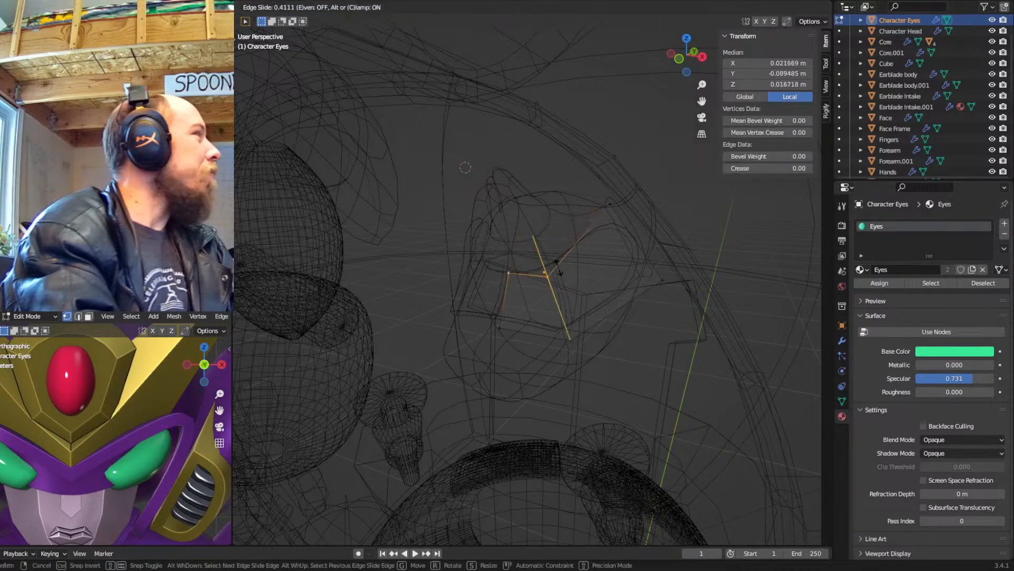
left_click(559, 270)
Slide the eye band's outer side edge inward toward the front of the face
left_click(610, 205)
left_click(662, 280, "shift")
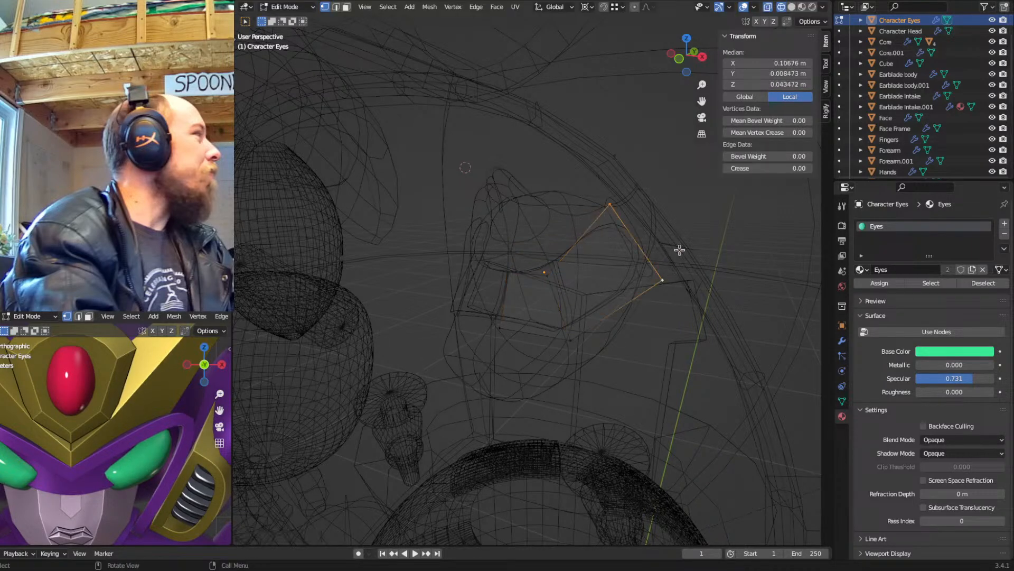
key("g")
key("g")
left_click(611, 296)
key("shift+z")
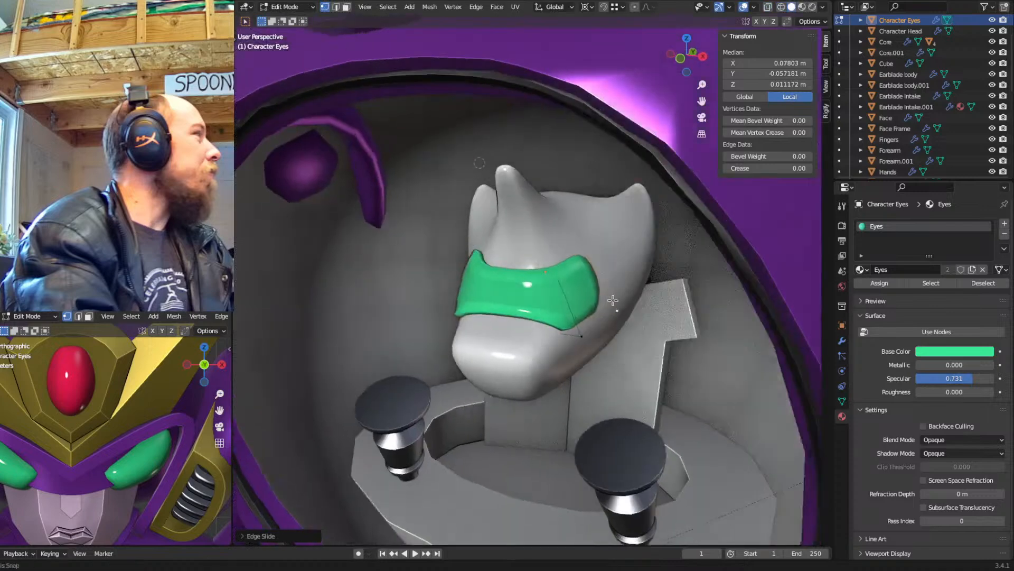
Show the reference drawing in the front view and open the Character Eyes mesh for editing with its lower corner vertex selected
middle_click_drag(612, 301, 607, 311)
left_click(597, 324)
key("KP_1")
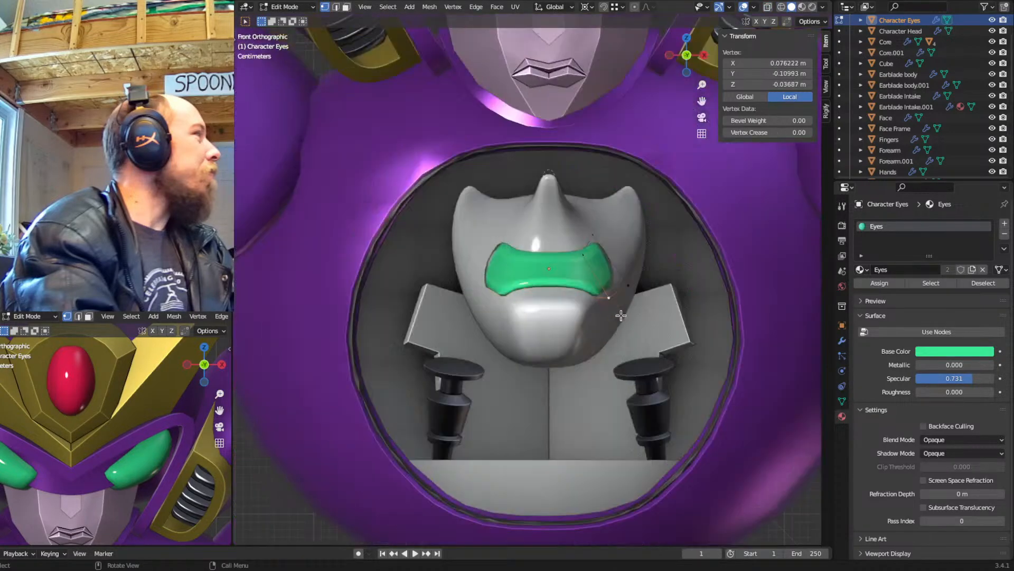
key("Tab")
key("shift+1")
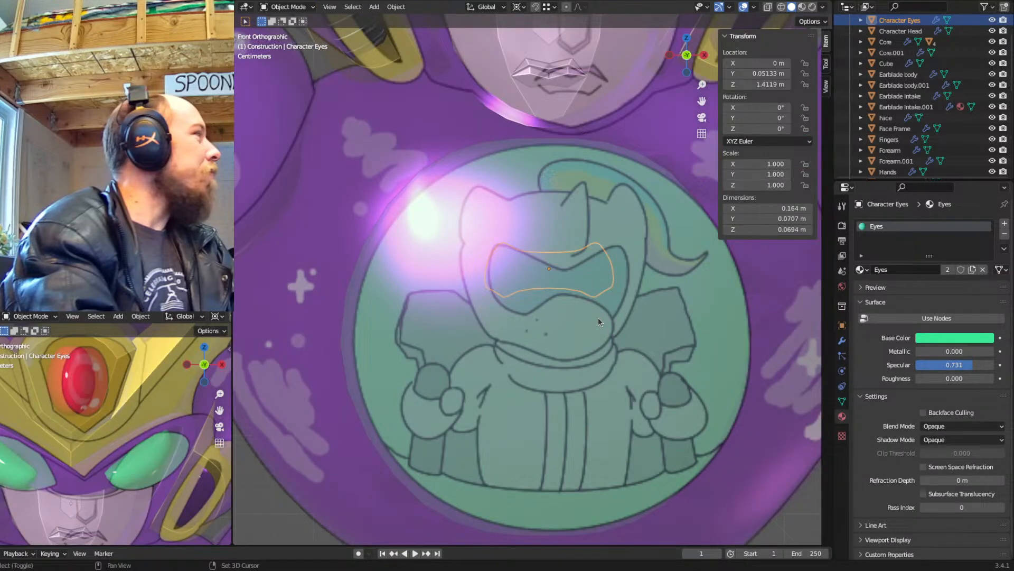
key("alt+z")
key("Tab")
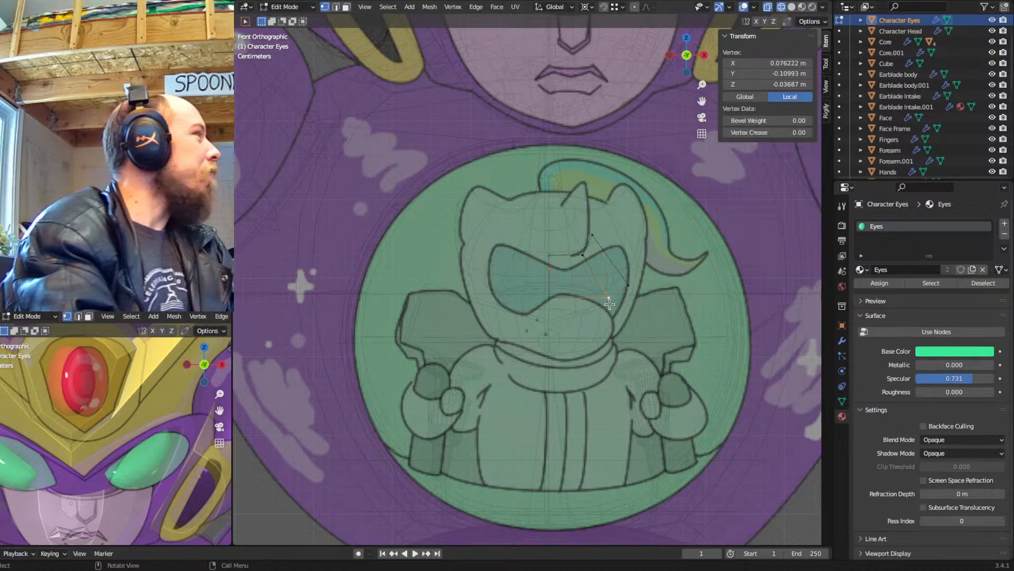
Move the eye band's lower corner vertex down and outward toward the lower eye outline in the drawing
scroll(609, 300, "down", 4)
middle_click_drag(610, 301, 552, 319)
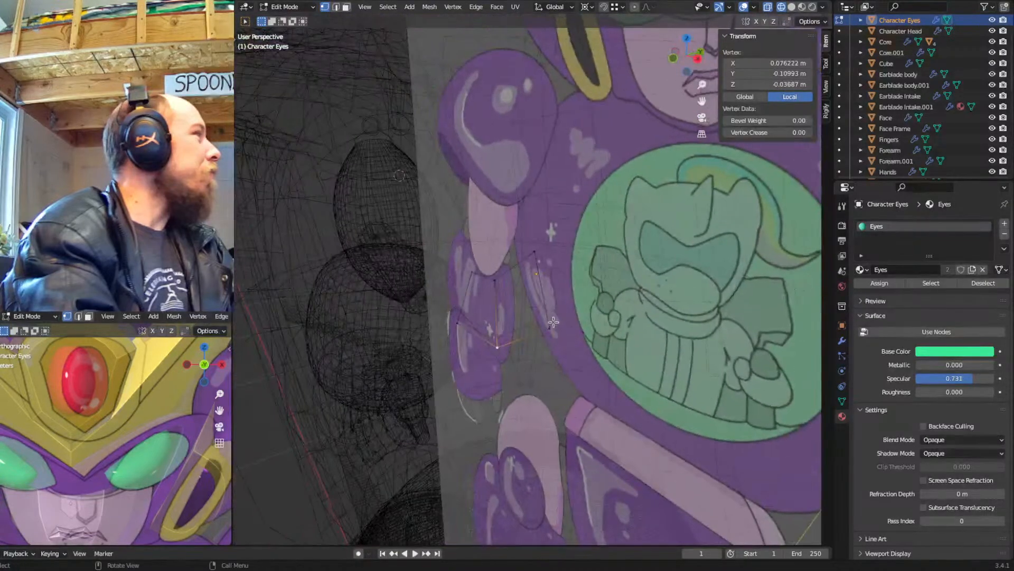
key("g")
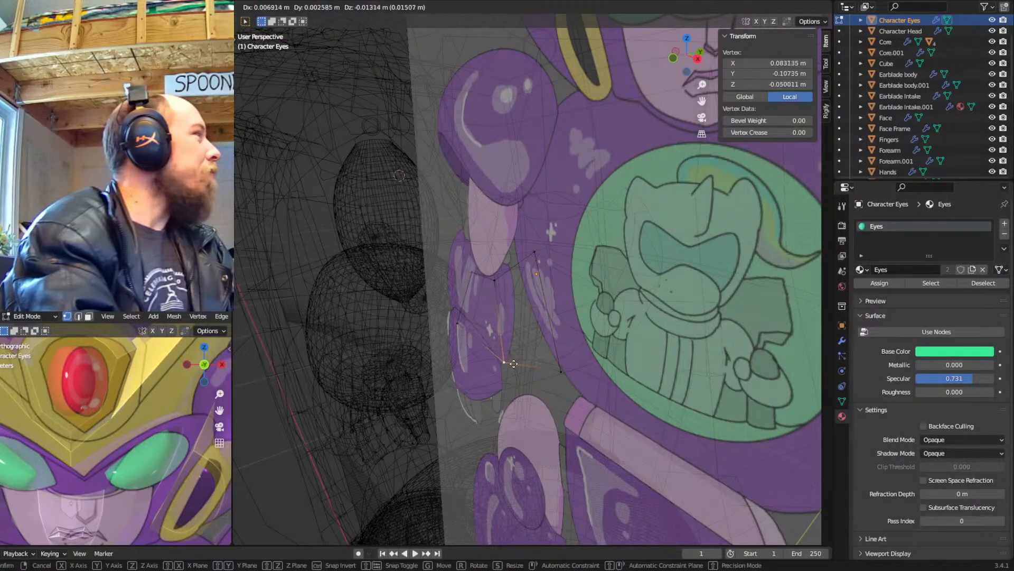
left_click(514, 367)
middle_click_drag(514, 367, 475, 346)
key("g")
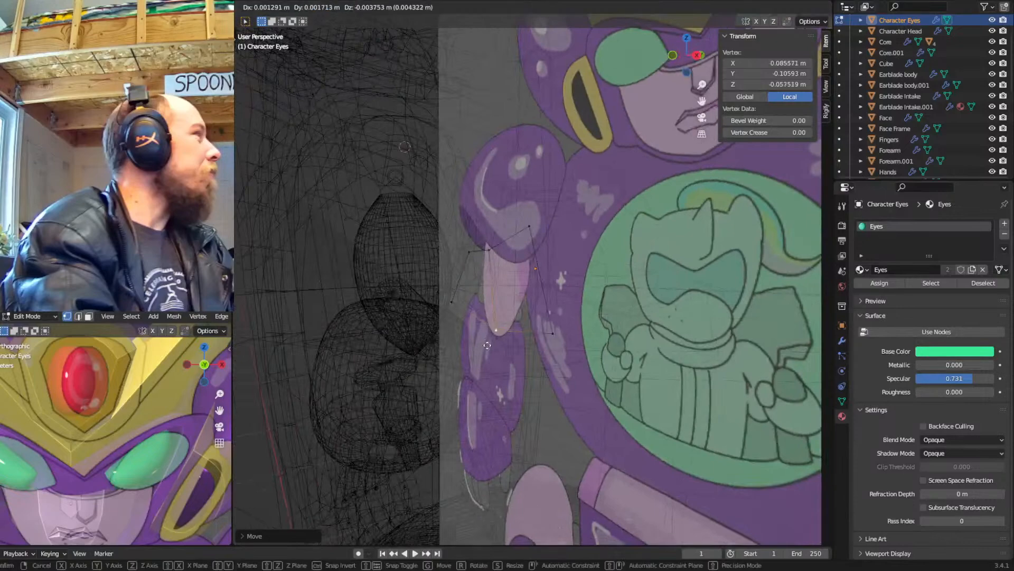
left_click(486, 350)
Shift the eye band's lower outer vertex slightly inward and return to the solid view in Object Mode
left_click(561, 333)
key("g")
left_click(555, 333)
key("shift+z")
mouse_move(554, 332)
middle_mouse_down()
mouse_move(569, 331)
mouse_move(544, 343)
mouse_move(531, 309)
mouse_move(787, 384)
middle_mouse_up()
key("Tab")
scroll(587, 328, "up", 5)
Compare the Outside and Inside snap modes of the Character Eyes Shrinkwrap modifier, settling on Outside Surface
left_click(842, 340)
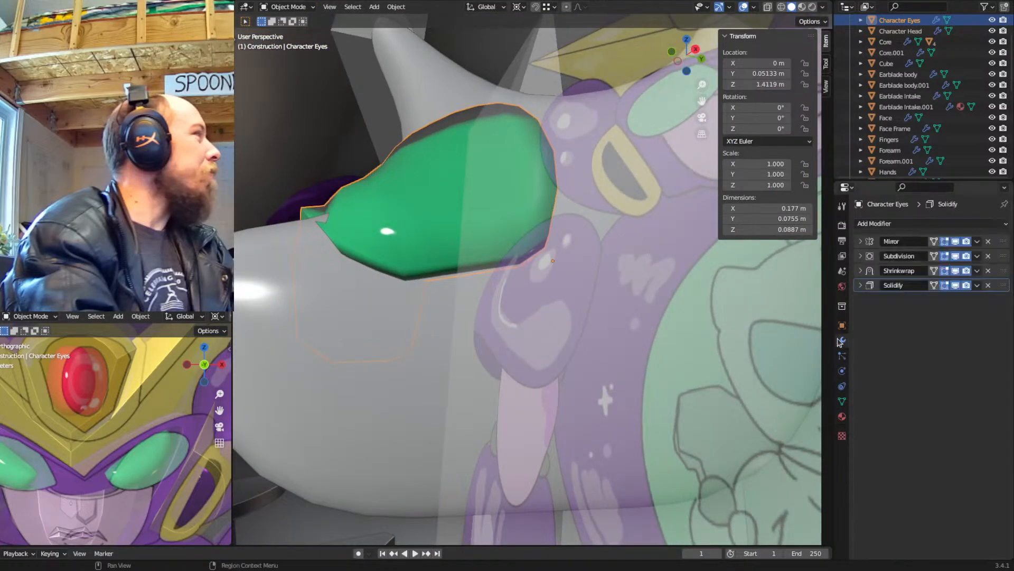
left_click(860, 270)
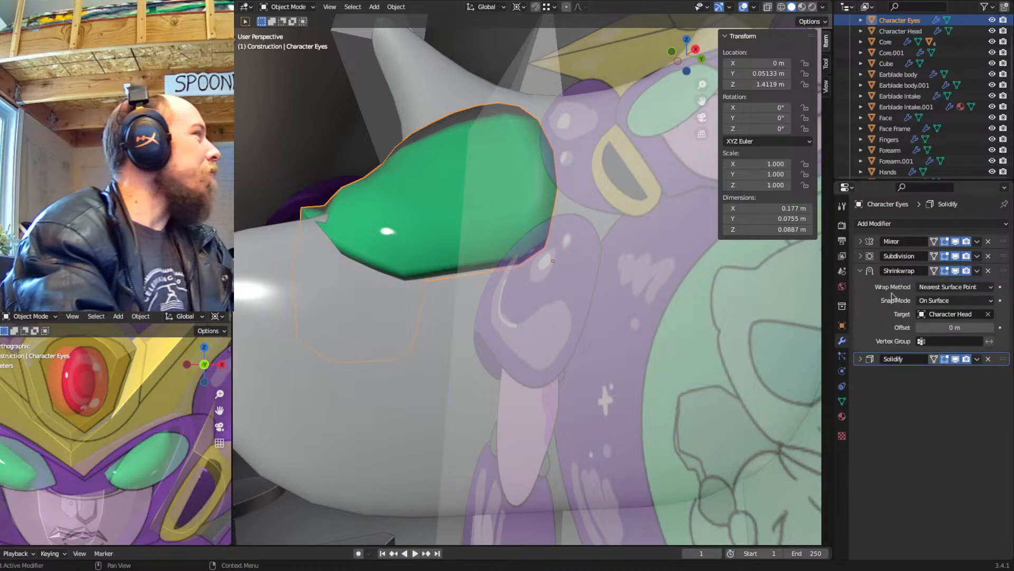
left_click(936, 300)
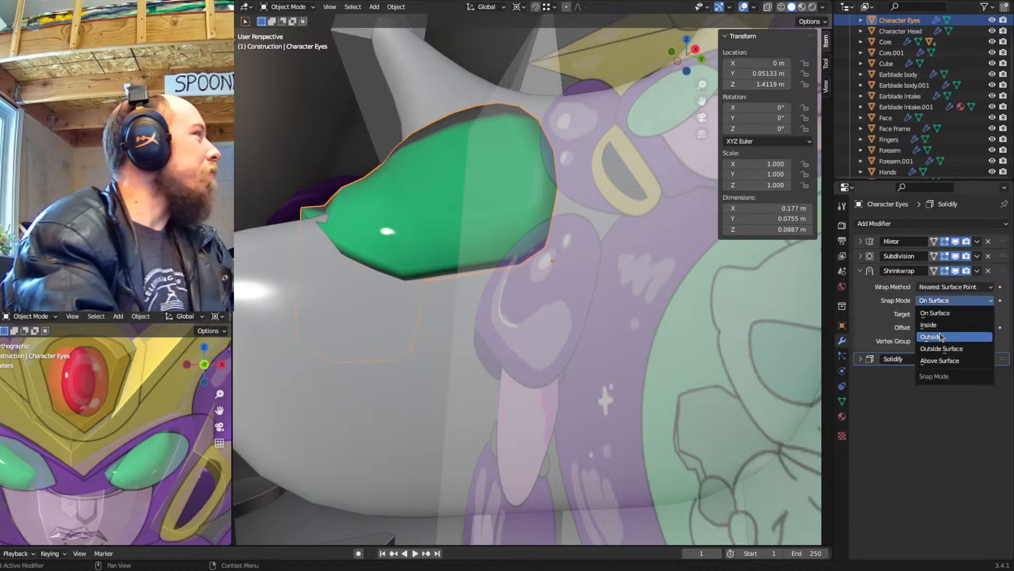
left_click(941, 337)
left_click(940, 300)
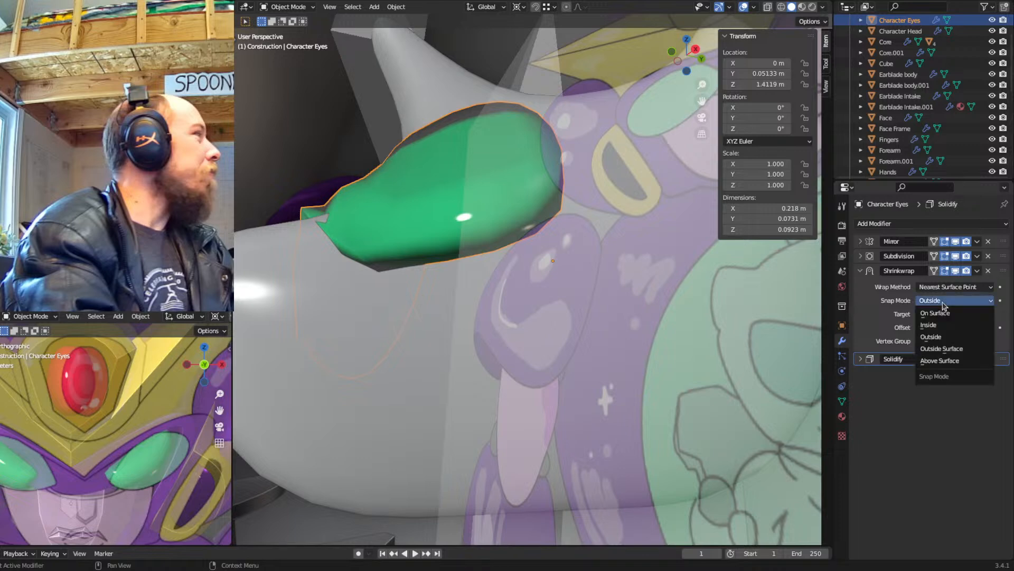
left_click(943, 323)
left_click(942, 300)
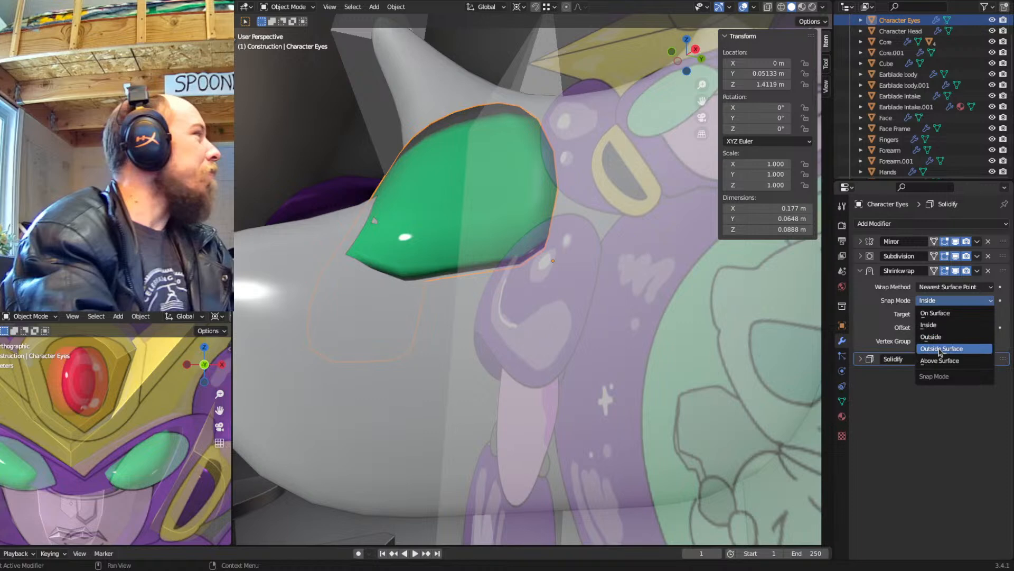
left_click(940, 348)
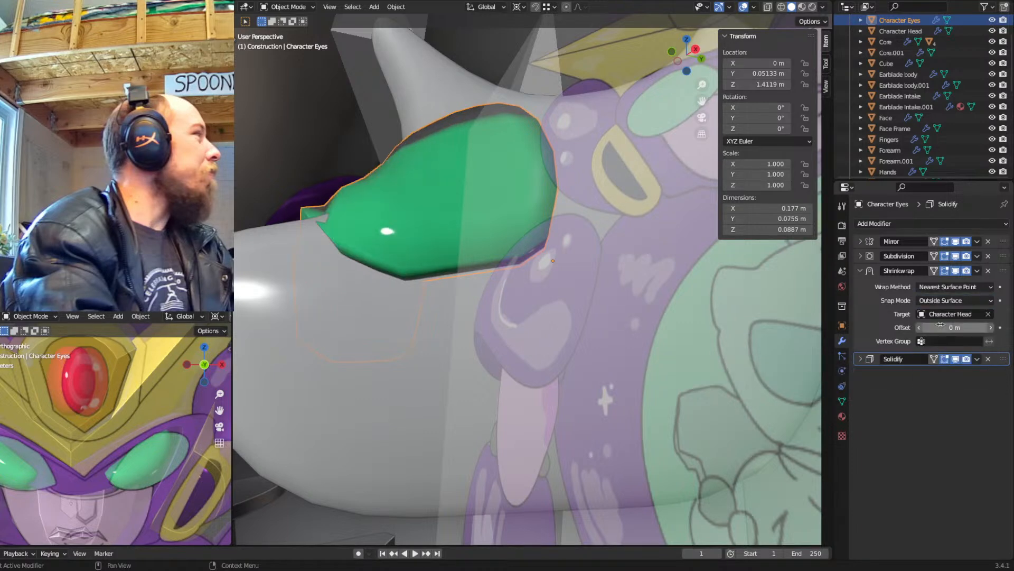
left_click(941, 300)
left_click(944, 337)
middle_click_drag(502, 269, 459, 262)
left_click(940, 300)
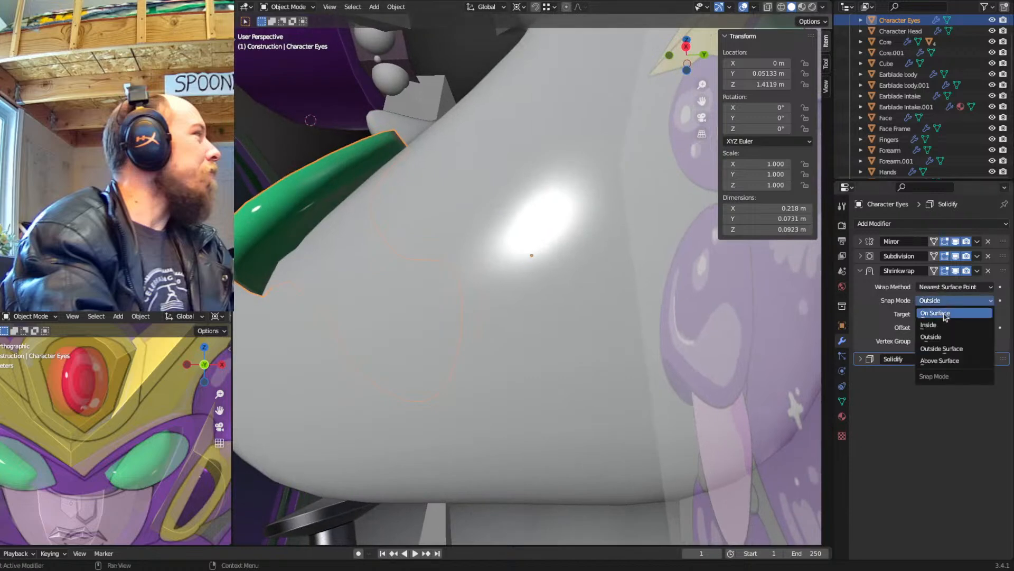
left_click(946, 348)
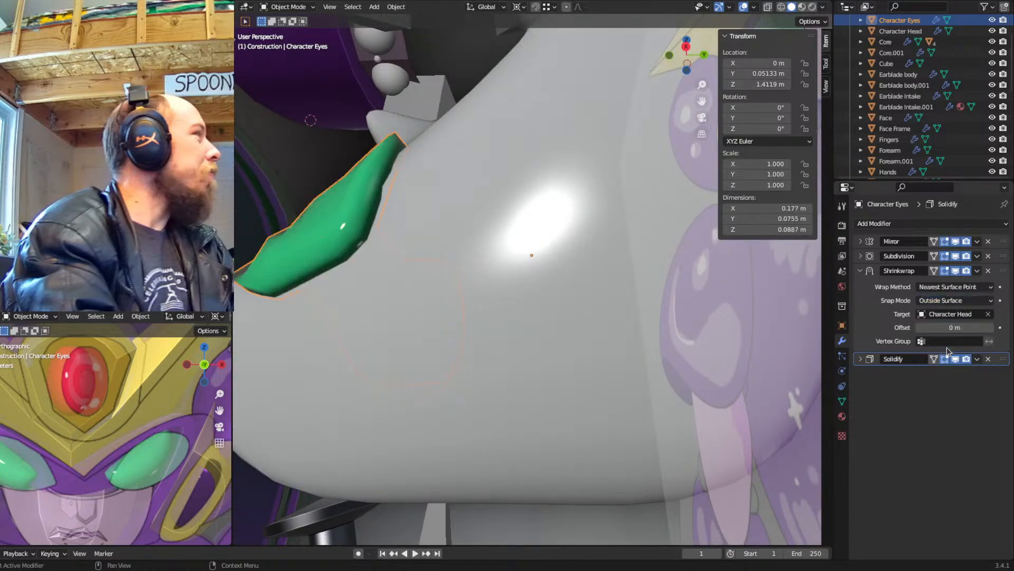
Move the eye band's lower centre-line vertex up and forward with the X axis locked, arching the lower edge above the muzzle
middle_click_drag(281, 271, 499, 346)
key("Tab")
left_click(450, 351)
key("g")
right_click(476, 325)
key("g")
key("shift+x")
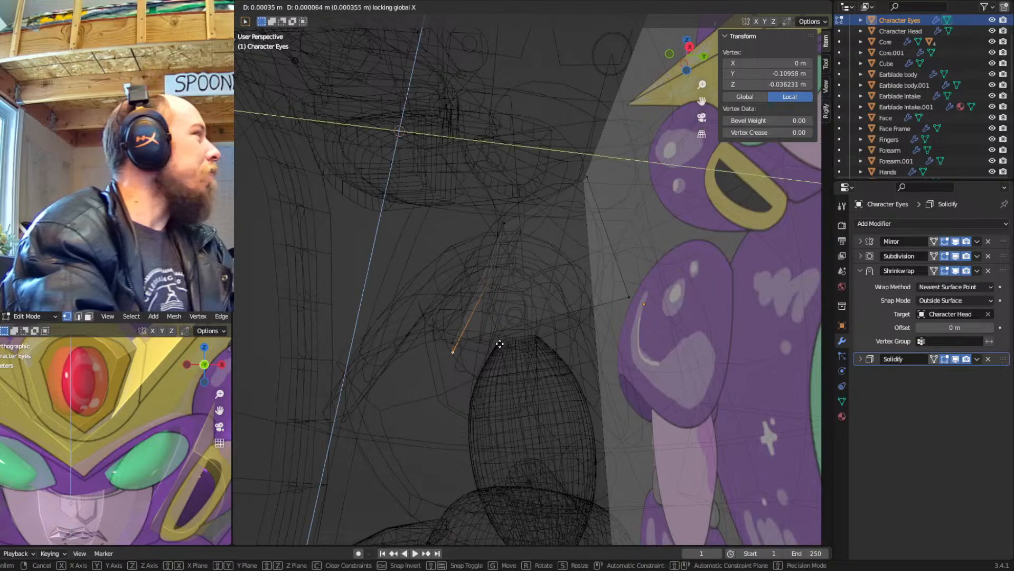
left_click(475, 320)
key("shift+z")
mouse_move(475, 322)
middle_mouse_down()
mouse_move(528, 344)
mouse_move(500, 360)
middle_mouse_up()
key("g")
key("shift+z")
key("shift+x")
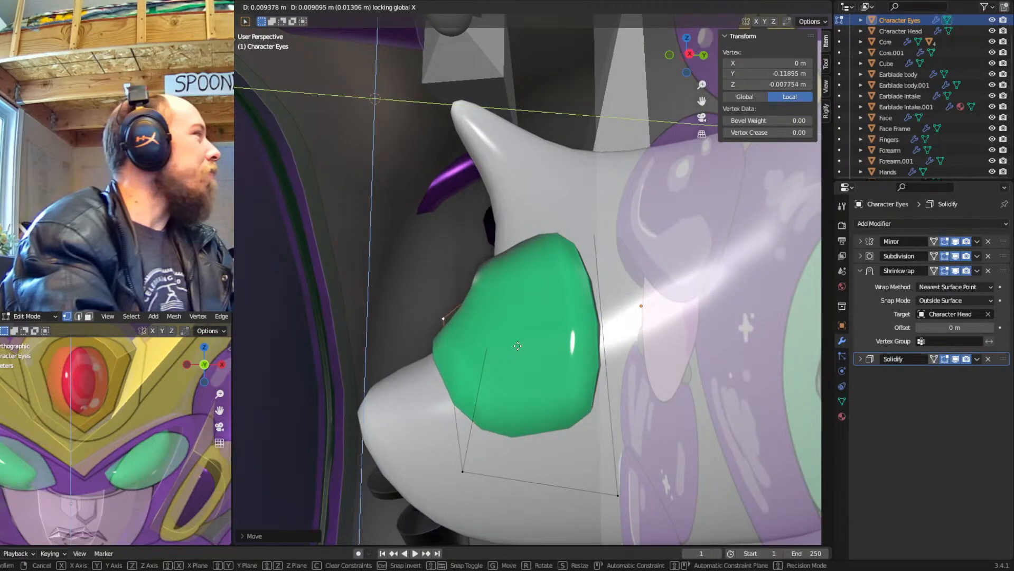
left_click(517, 346)
Reposition the eye band's lower corner vertex and lower outer vertex to widen the eye shape around the side of the face
left_click(458, 464)
middle_click_drag(513, 424, 545, 417)
key("g")
left_click(545, 429)
left_click(733, 449)
middle_click_drag(733, 449, 633, 355)
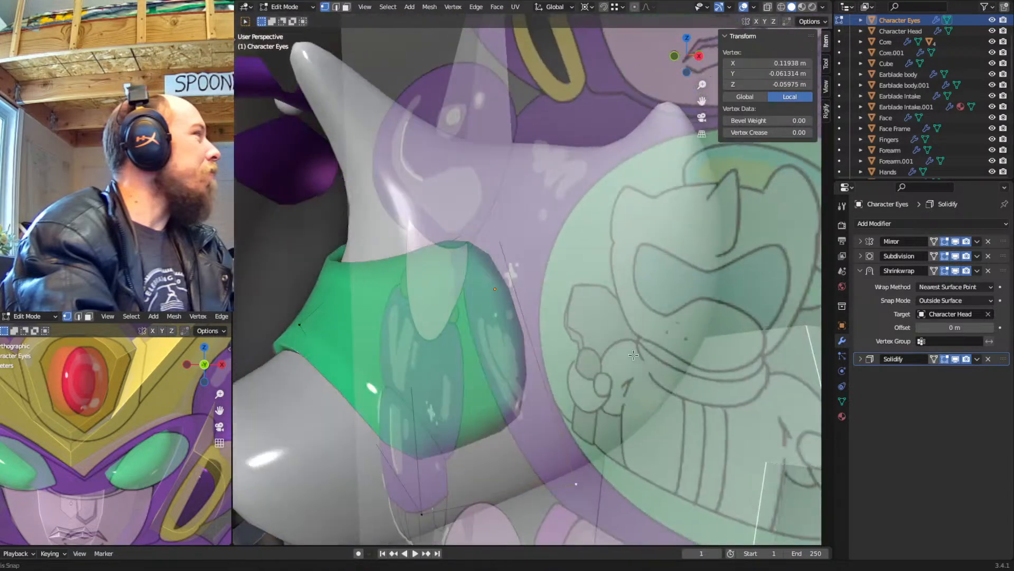
key("g")
left_click(492, 213)
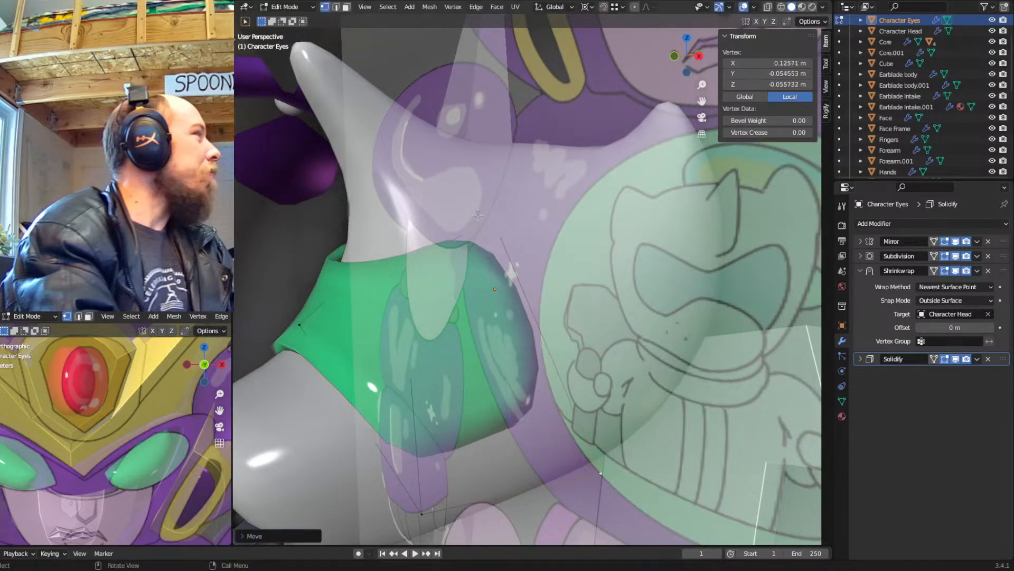
key("g")
left_click(505, 326)
Slide the eye band's upper centre-line vertex down to deepen the dip between the eyes
middle_click_drag(506, 326, 464, 300)
key("shift+z")
left_click(502, 299)
key("shift+z")
key("g")
key("g")
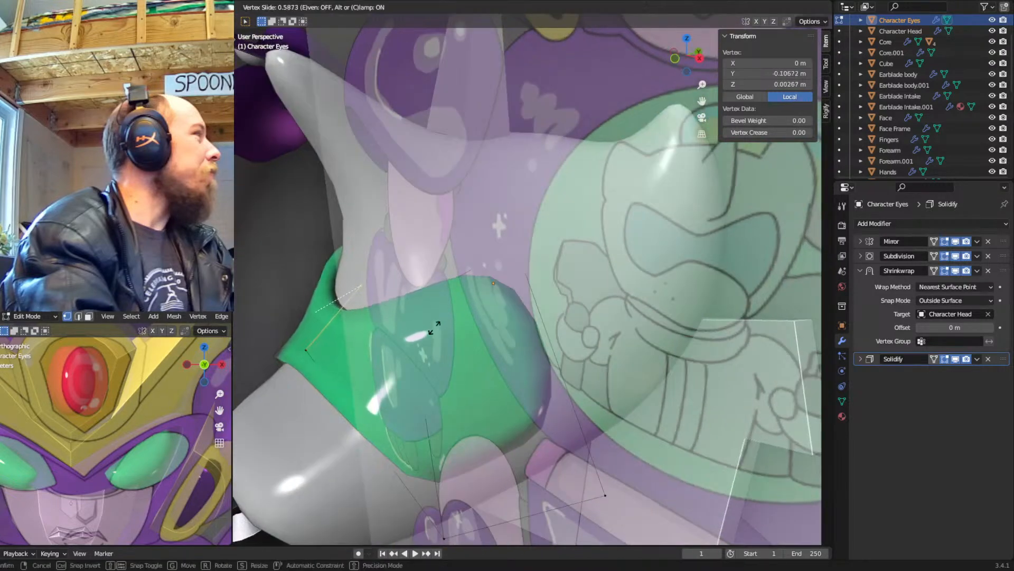
left_click(428, 336)
Compare the reshaped eyes with the reference drawing from the front and at an angle, in wireframe and solid display
middle_click_drag(428, 337, 572, 341)
key("Tab")
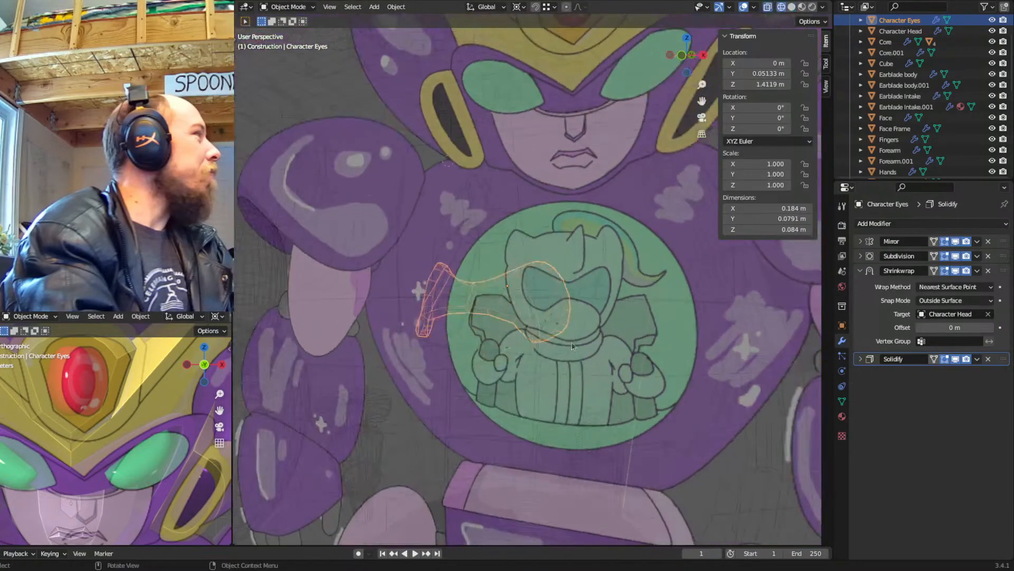
key("KP_1")
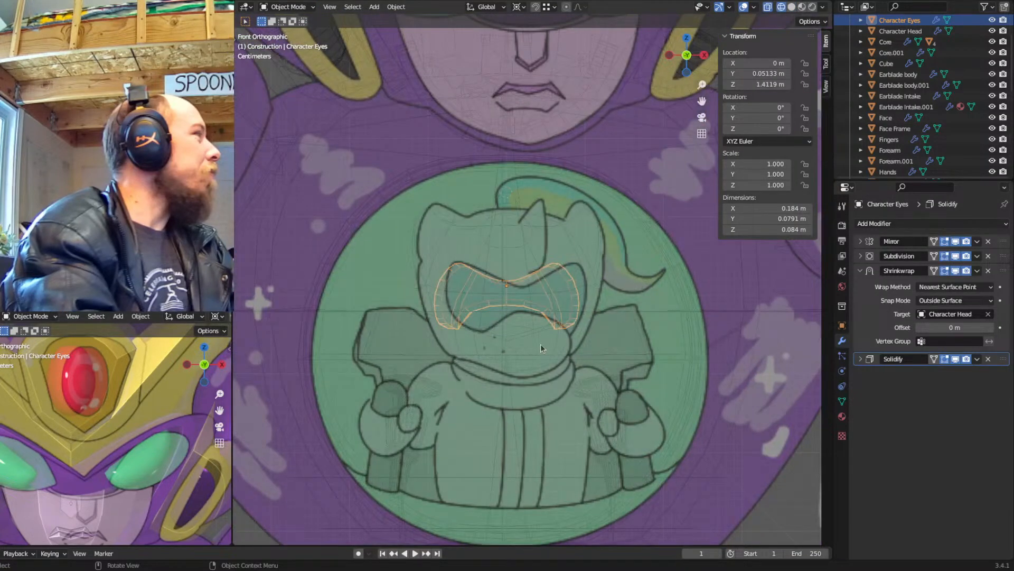
scroll(544, 354, "down", 5)
middle_click_drag(544, 357, 574, 325)
scroll(528, 327, "up", 4)
scroll(500, 280, "down", 3)
scroll(566, 333, "up", 4)
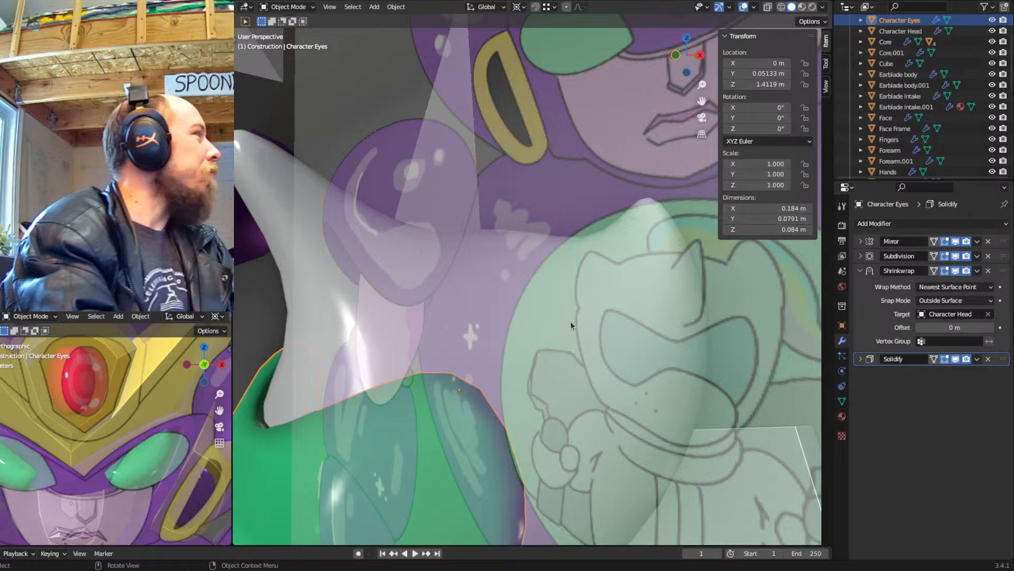
middle_click_drag(519, 348, 553, 208, "shift")
scroll(552, 217, "down", 4)
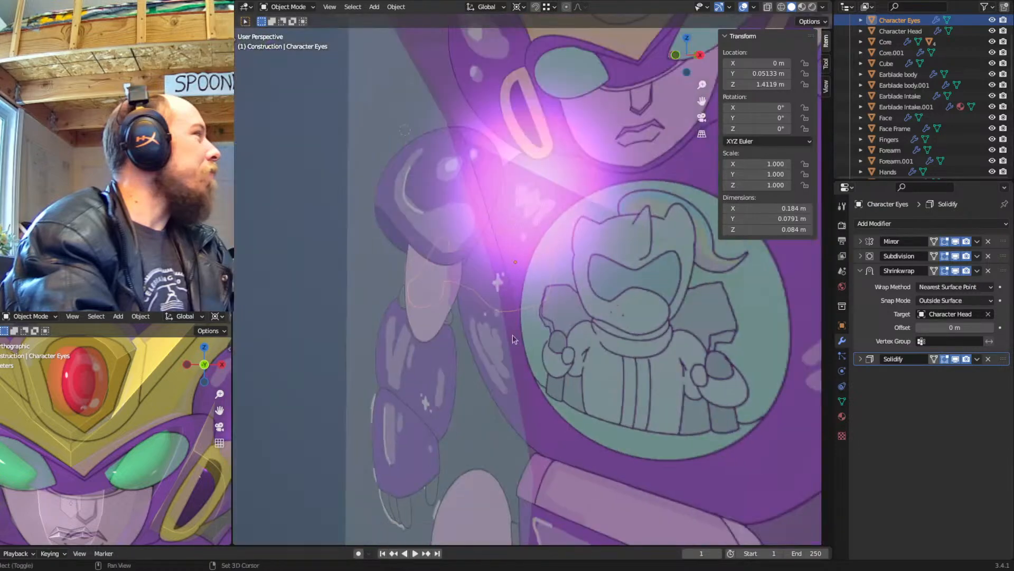
middle_click_drag(513, 322, 511, 296, "shift")
key("KP_1")
scroll(530, 295, "up", 3)
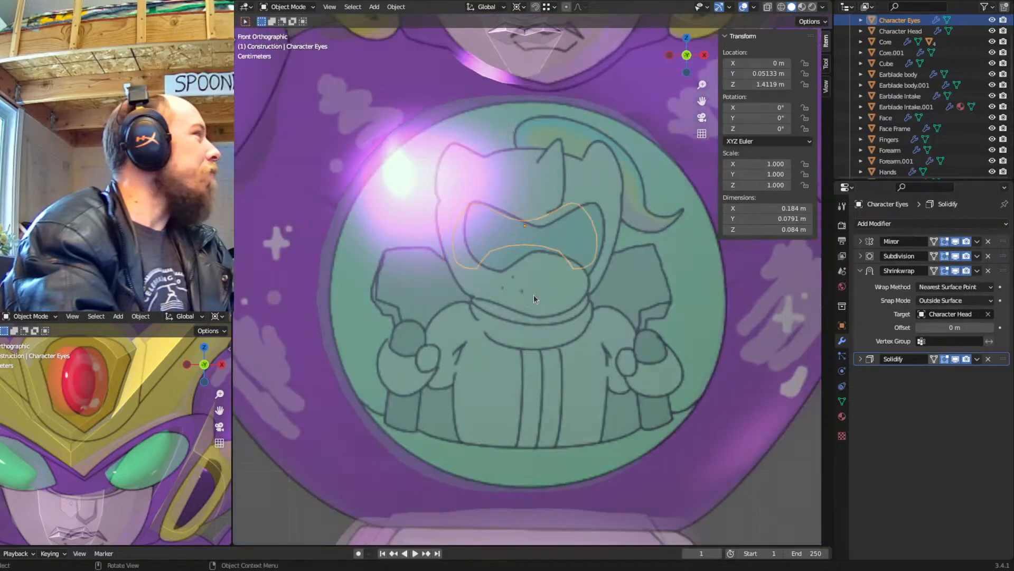
Select the pilot's head in wireframe display and snap the 3D cursor to it
key("shift+z")
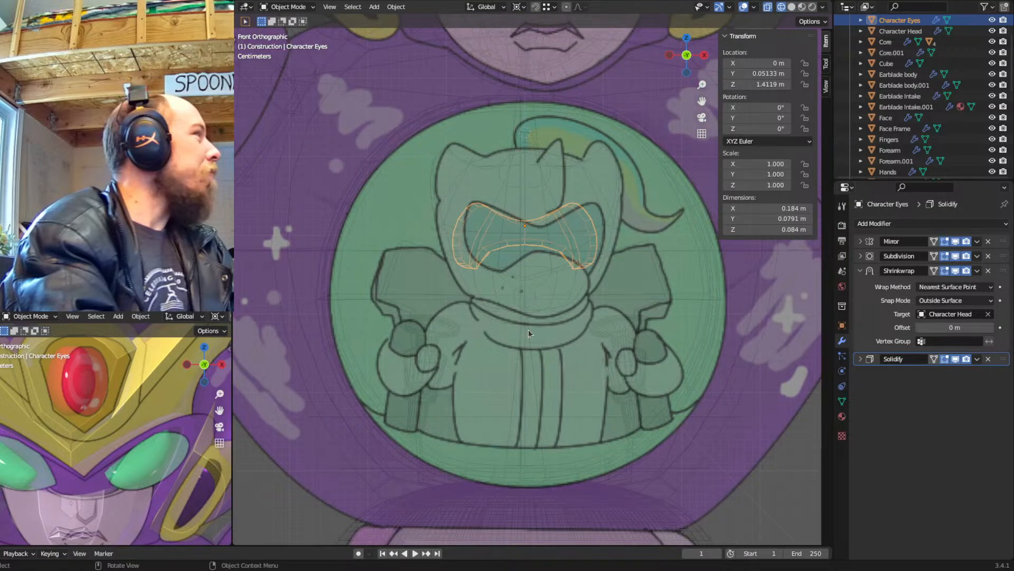
middle_click_drag(538, 245, 506, 268)
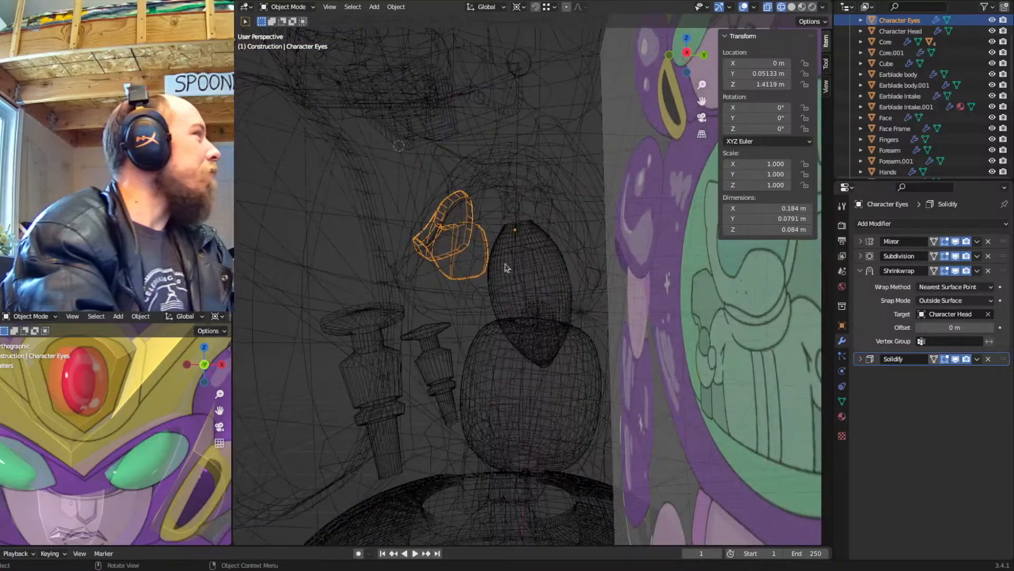
left_click(417, 273)
left_click(430, 272)
key("shift+s")
key("2")
middle_click_drag(531, 271, 550, 280)
Add a plane mesh at the 3D cursor and merge its vertices into a single vertex at the centre
key("shift+a")
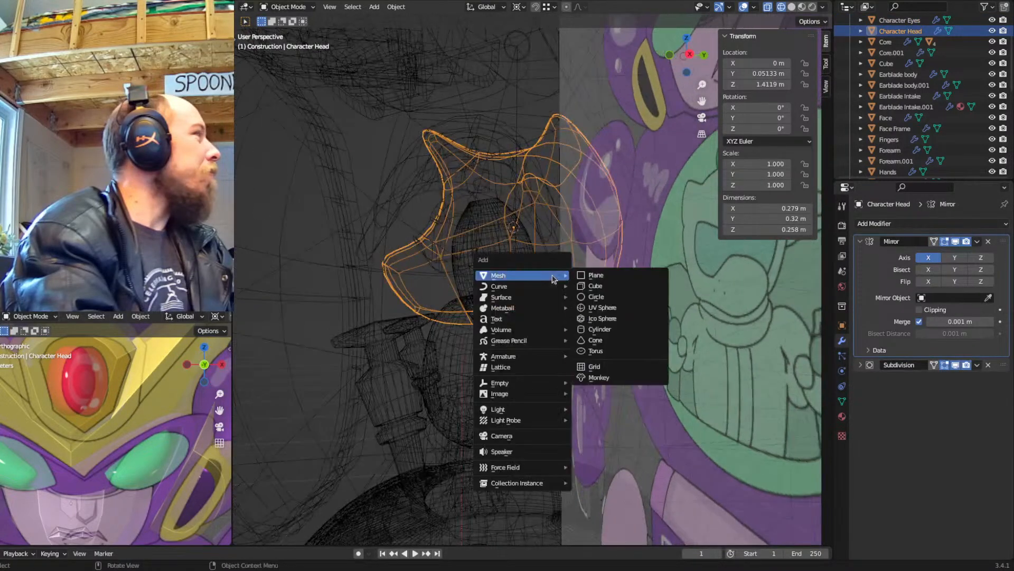
left_click(607, 275)
key("Tab")
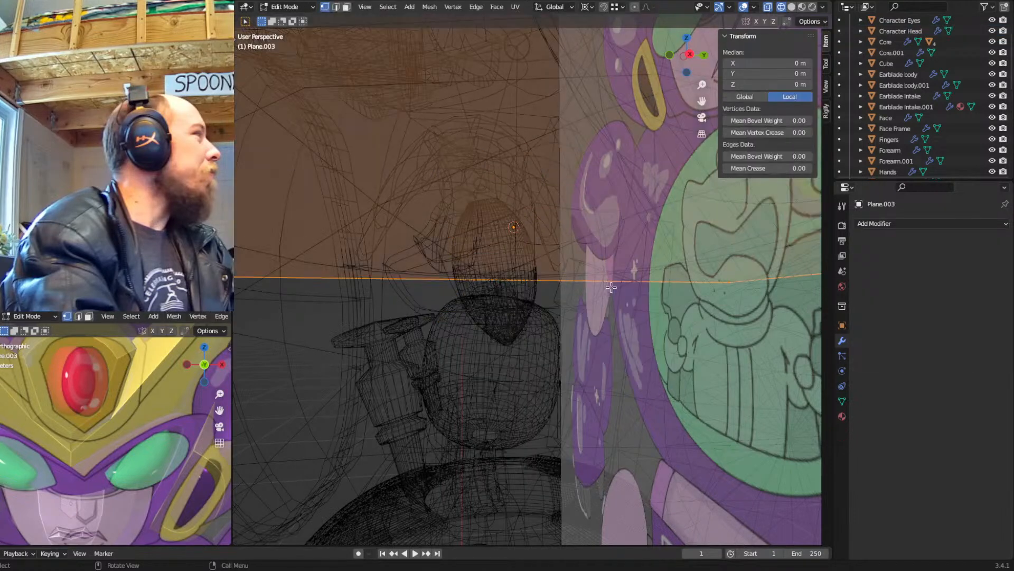
key("m")
left_click(700, 331)
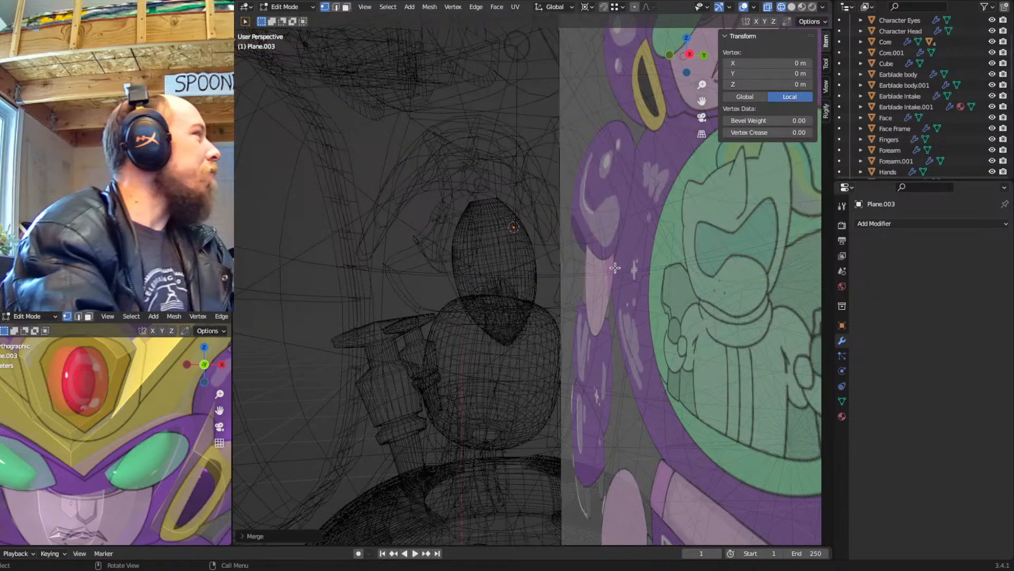
Build a vertical edge about 0.196 m long from the vertex and lower the object along Z to about 1.251 m
key("g")
key("z")
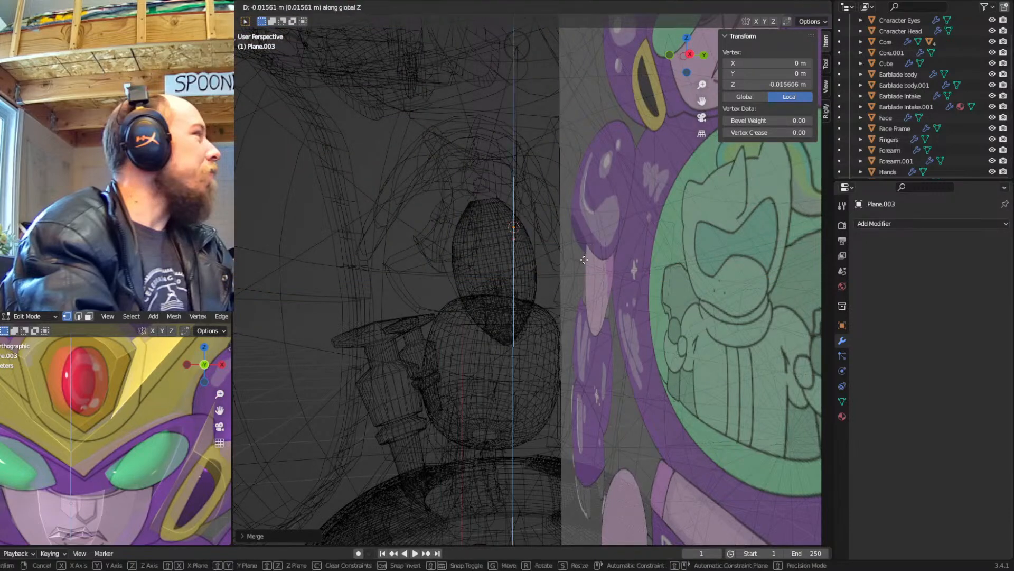
left_click(568, 252)
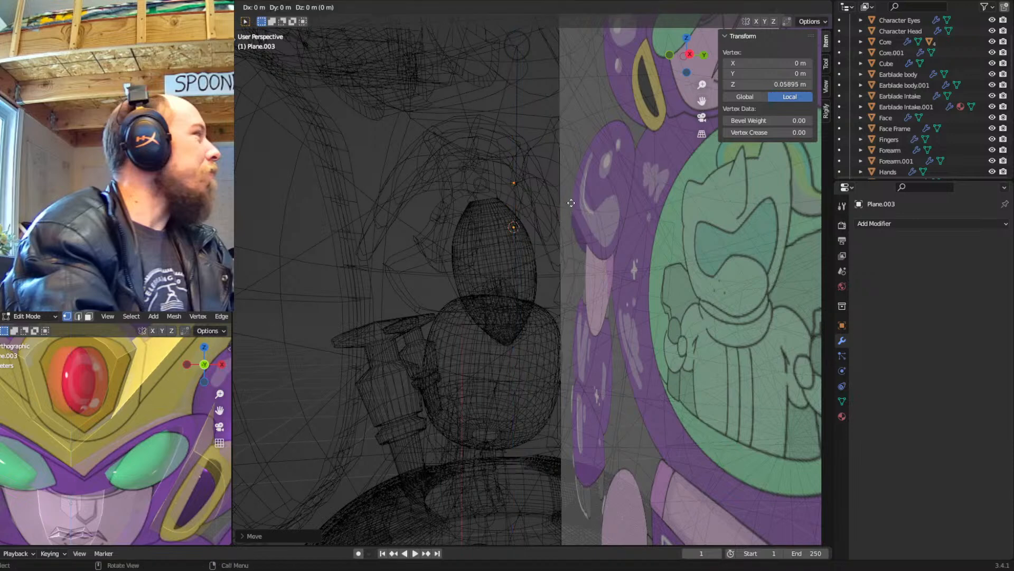
key("Tab")
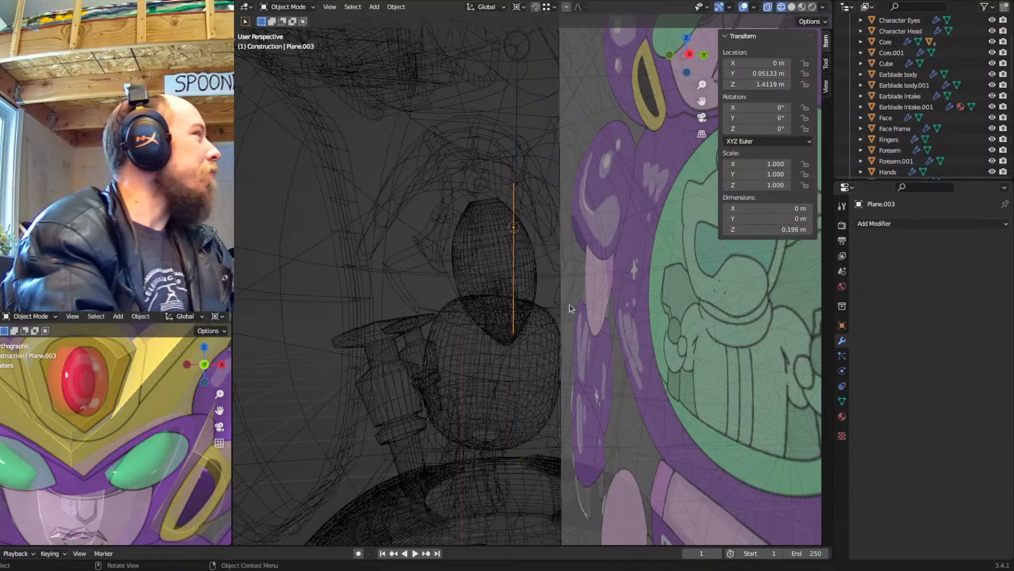
key("g")
key("z")
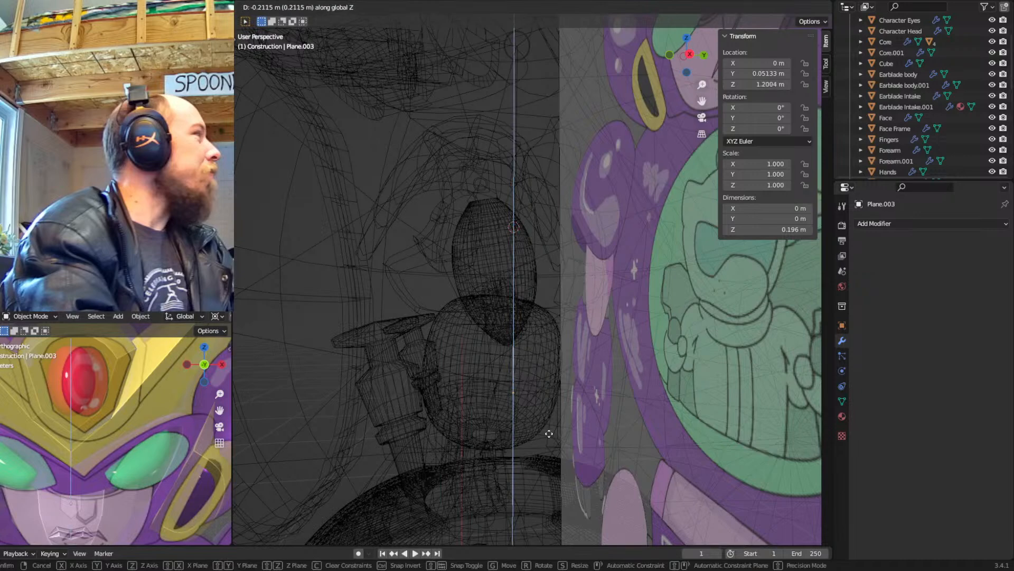
left_click(542, 392)
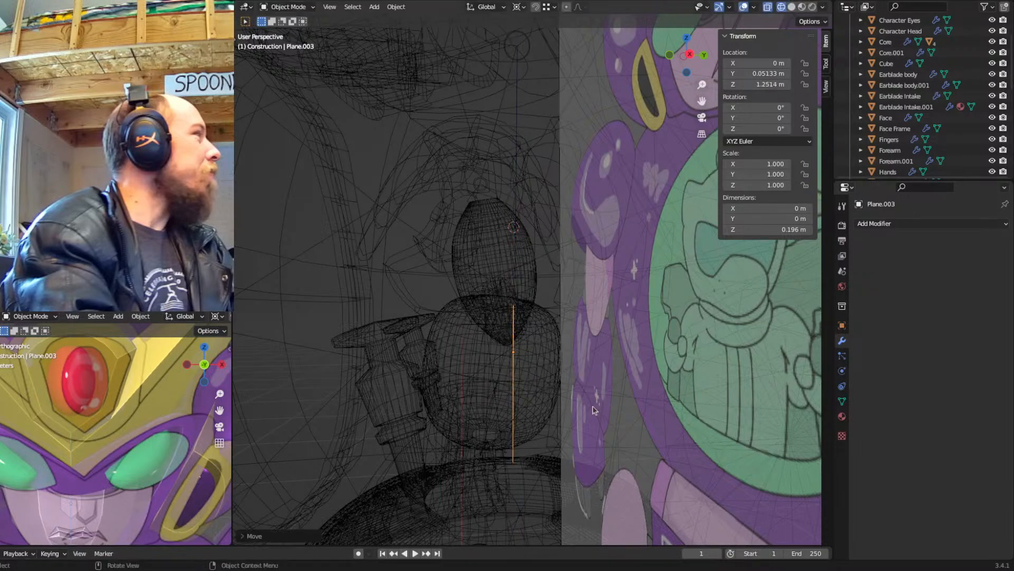
Hide the outer covering over the chest cockpit to expose the pilot inside in solid display
scroll(560, 365, "up", 6)
scroll(601, 363, "down", 7)
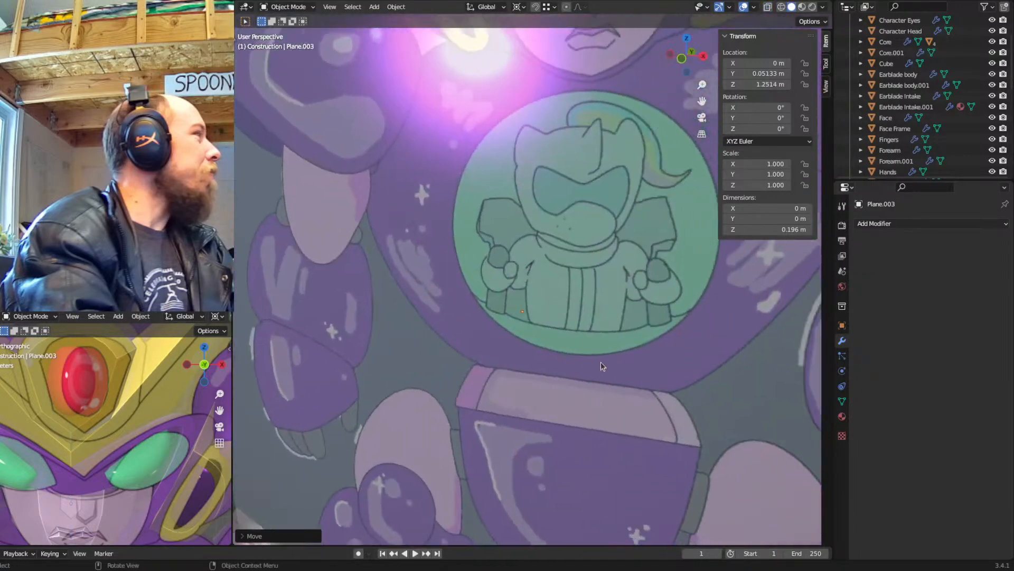
middle_click_drag(586, 341, 553, 338)
key("shift+z")
key("Tab")
key("Tab")
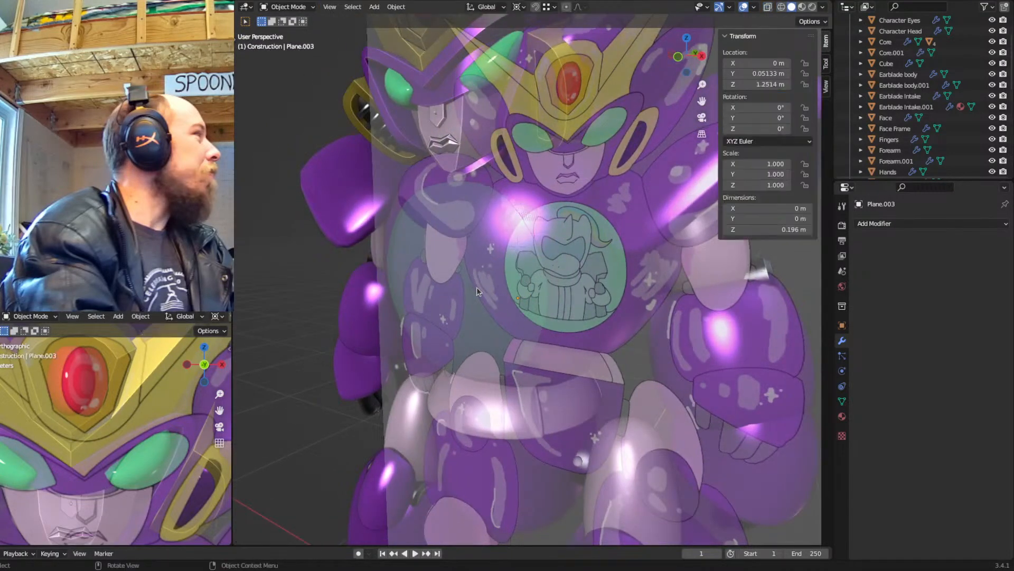
left_click(477, 287)
left_click(478, 287)
scroll(507, 316, "up", 2)
middle_click_drag(507, 316, 549, 322, "shift")
mouse_move(550, 321)
middle_mouse_down()
mouse_move(579, 314)
mouse_move(533, 317)
middle_mouse_up()
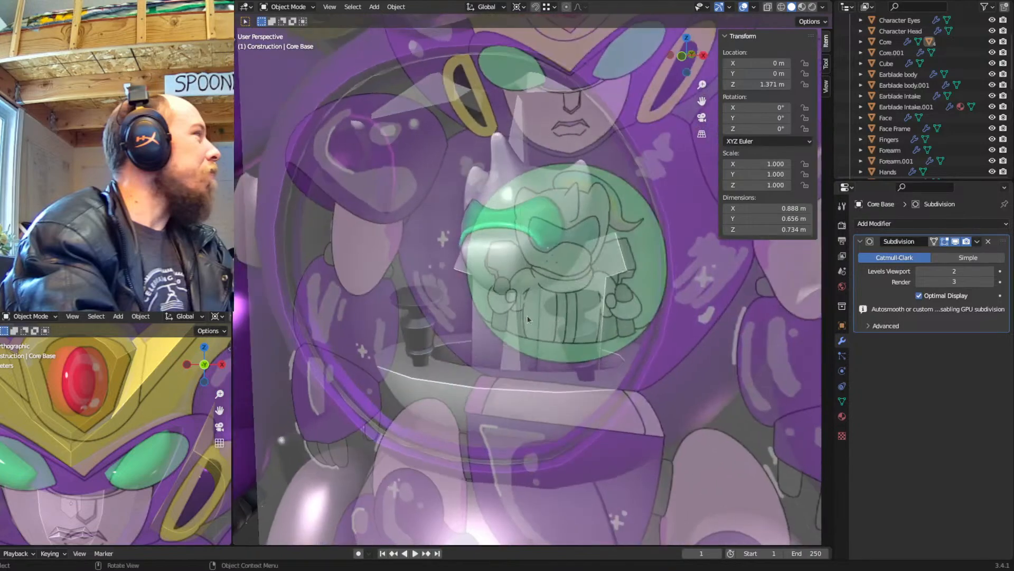
Reselect the vertical edge object inside the cockpit and rename it Character Body
left_click(519, 309)
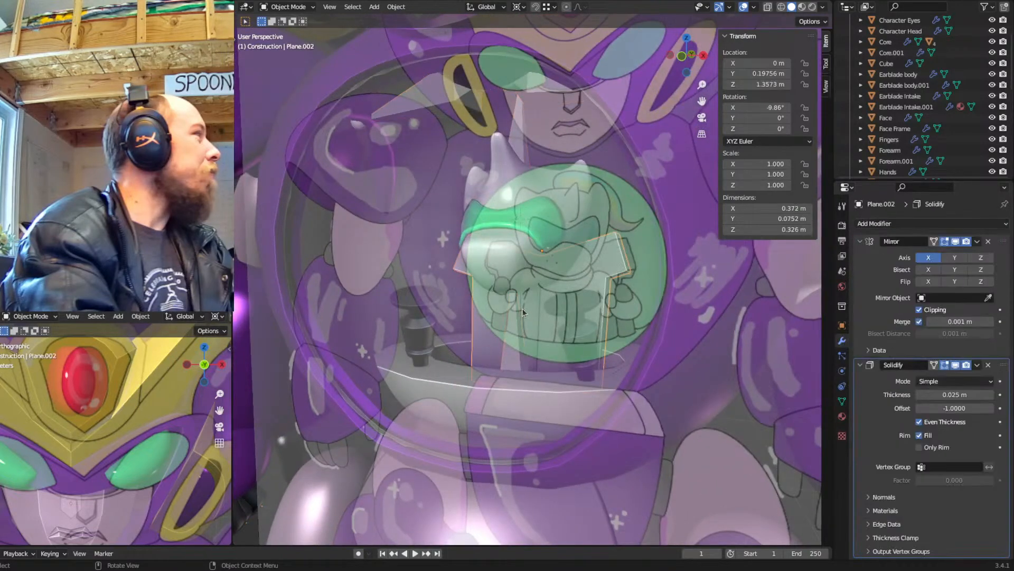
left_click(521, 309)
key("shift+z")
left_click(521, 309)
left_click(521, 309)
left_click(521, 308)
left_click(521, 298)
key("shift+z")
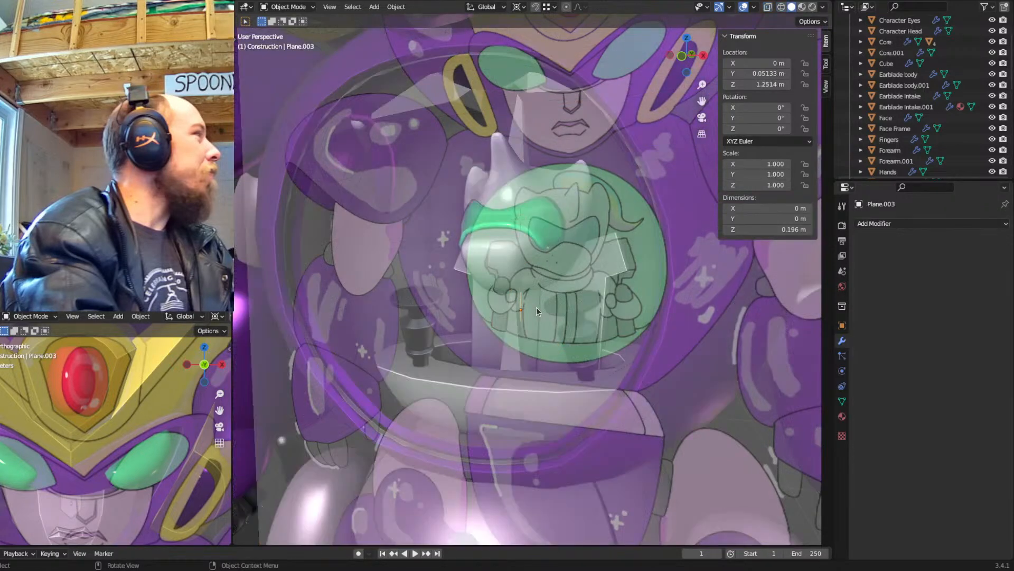
key("F2")
type("Character Body")
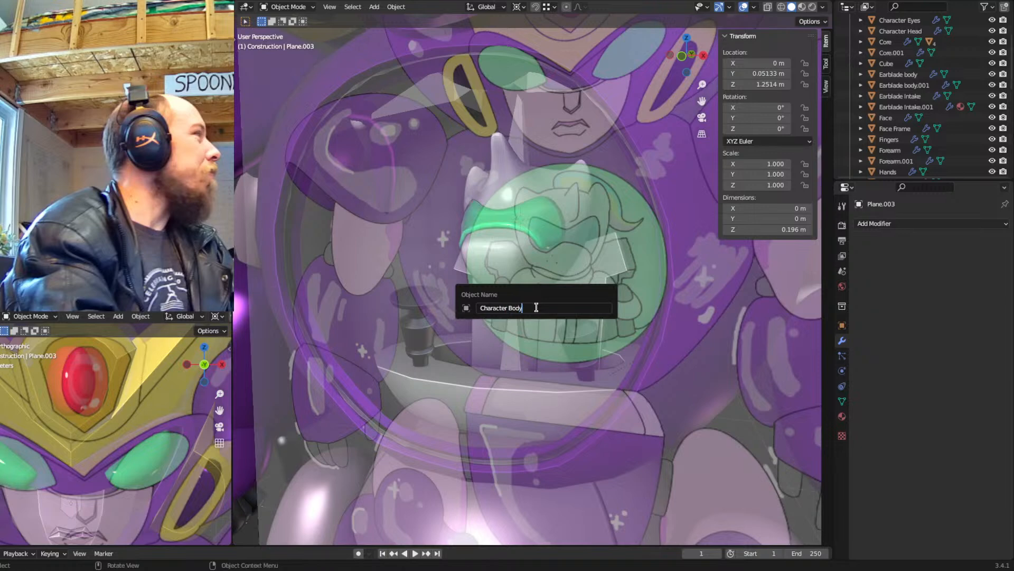
key("Return")
Add a Skin modifier to the Character Body and mark the edge's upper vertex as the skin root
left_click(877, 224)
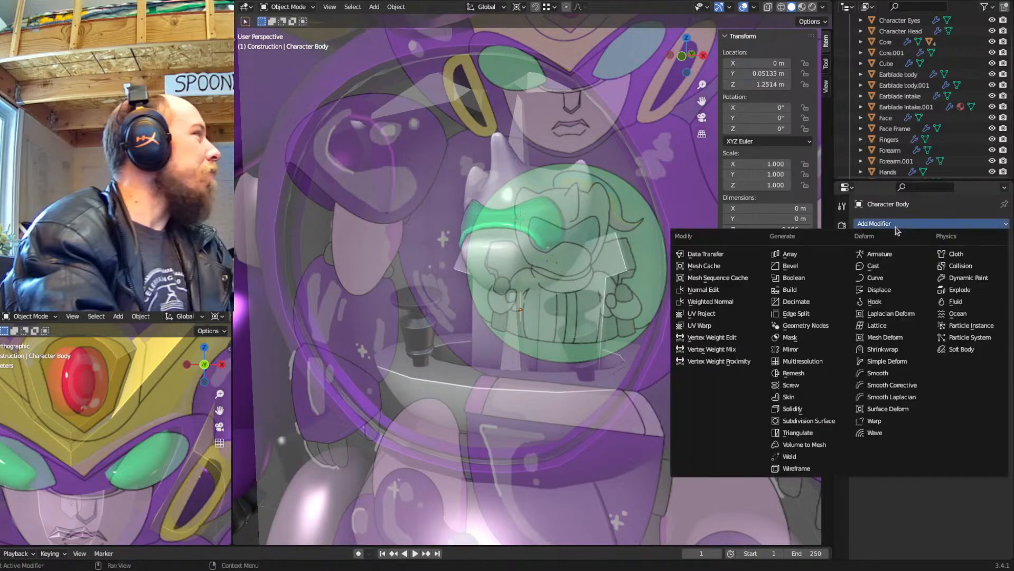
left_click(814, 397)
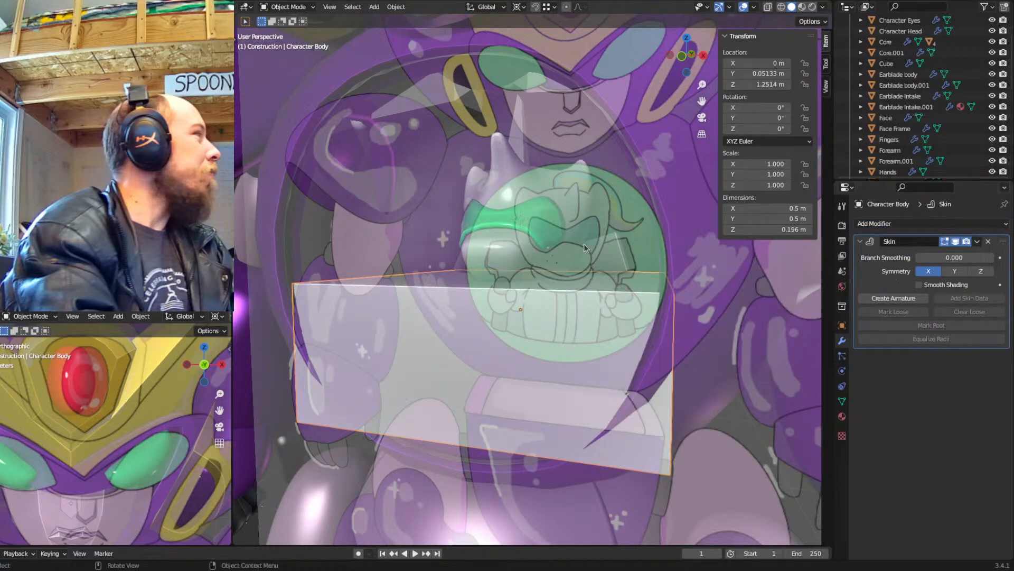
key("Tab")
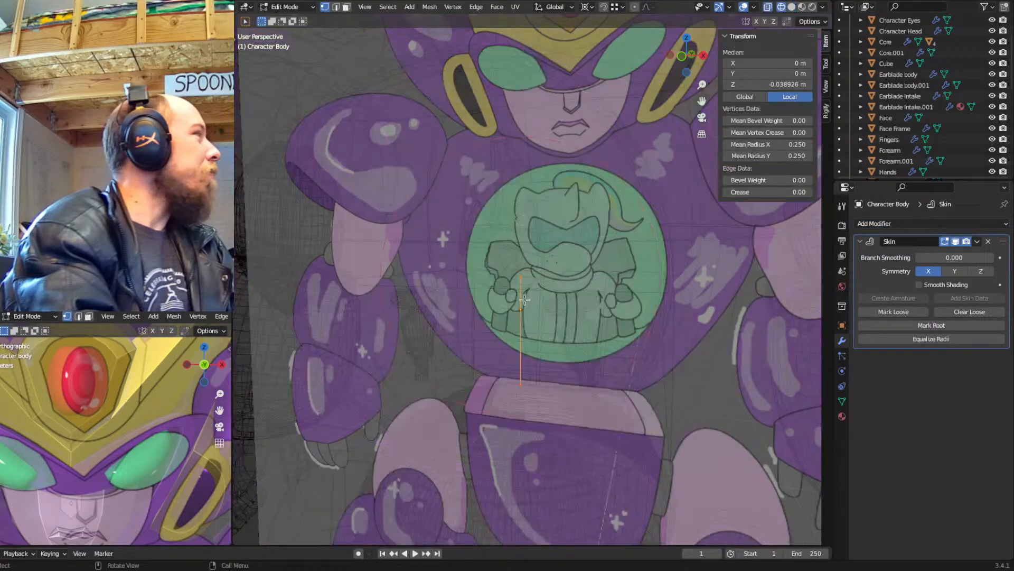
left_click(521, 277)
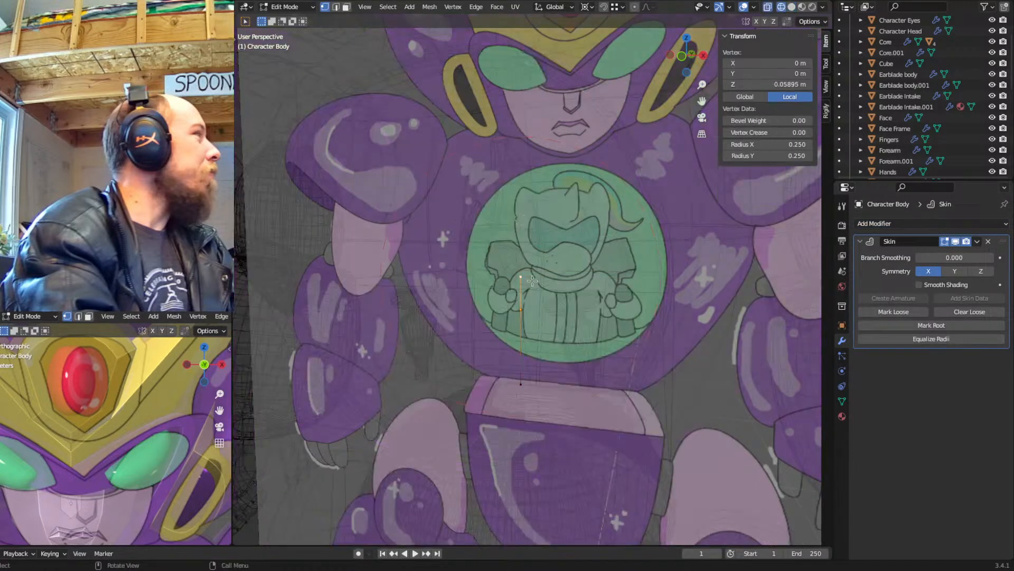
left_click(929, 326)
Set both vertices' mean skin radius to 0.066 in X and 0.036 in Y, and move the body along Y to about 0.081 m
key("a")
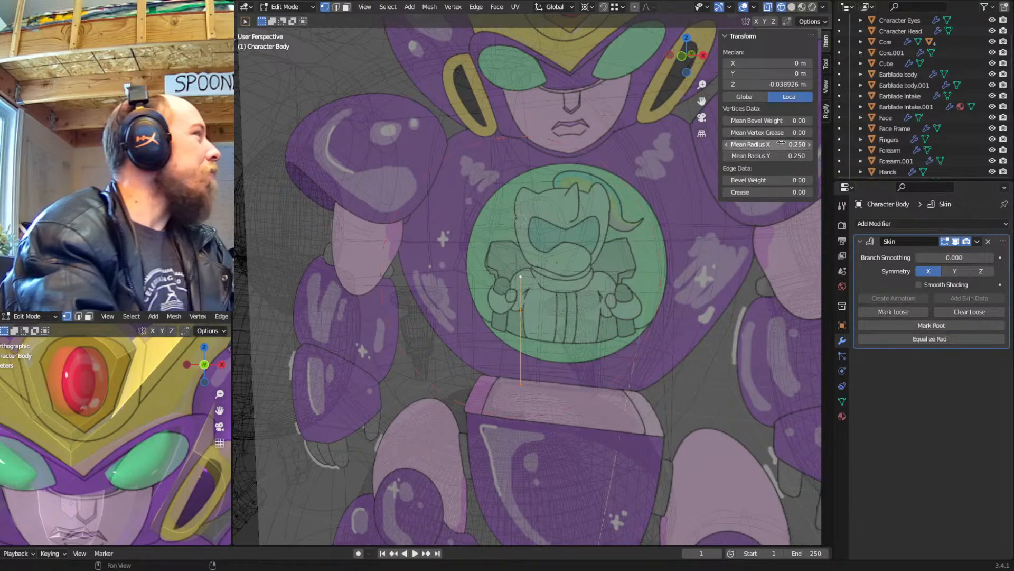
left_click_drag(780, 143, 779, 155)
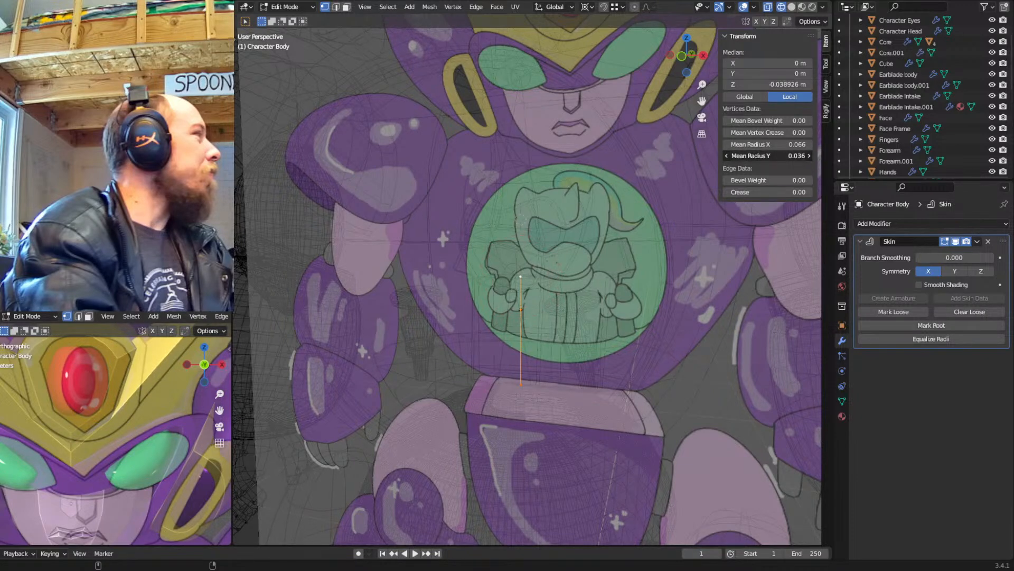
middle_click_drag(606, 303, 591, 322)
scroll(542, 325, "up", 1)
key("Tab")
key("g")
key("y")
left_click(566, 318)
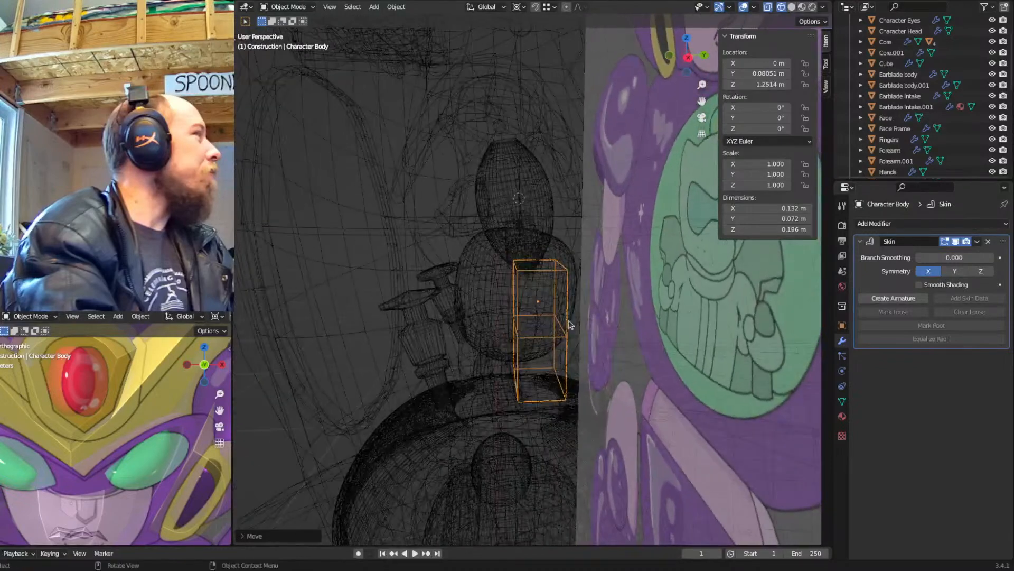
Add a Subdivision Surface modifier to the body with viewport level 2 and render level 3
left_click(872, 224)
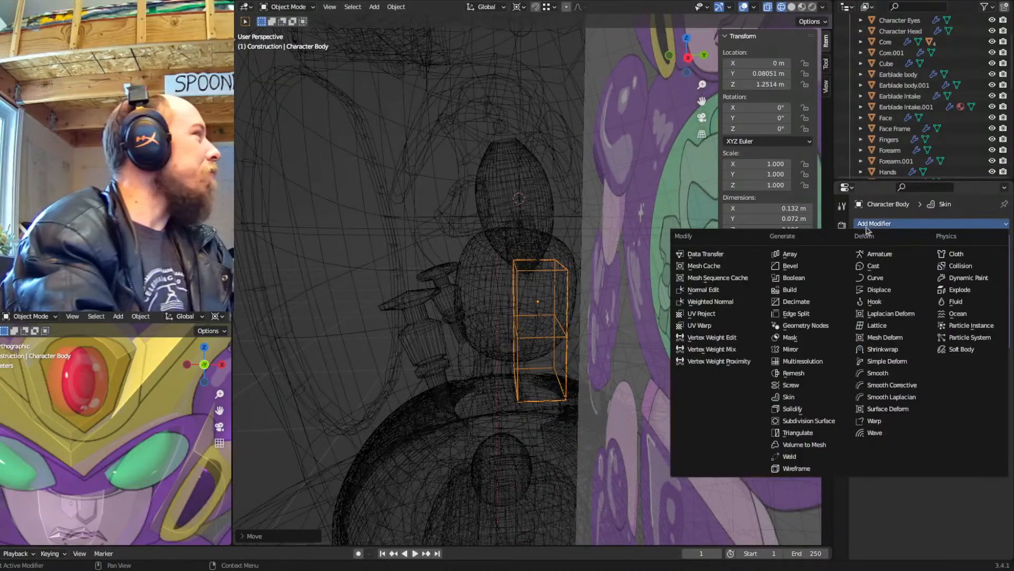
left_click(827, 421)
left_click(991, 387)
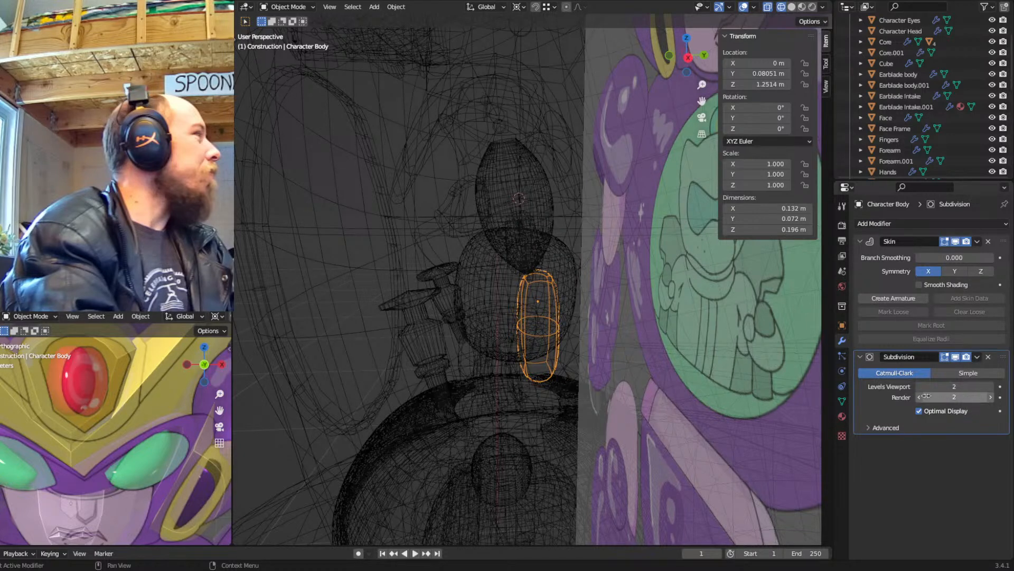
left_click(990, 398)
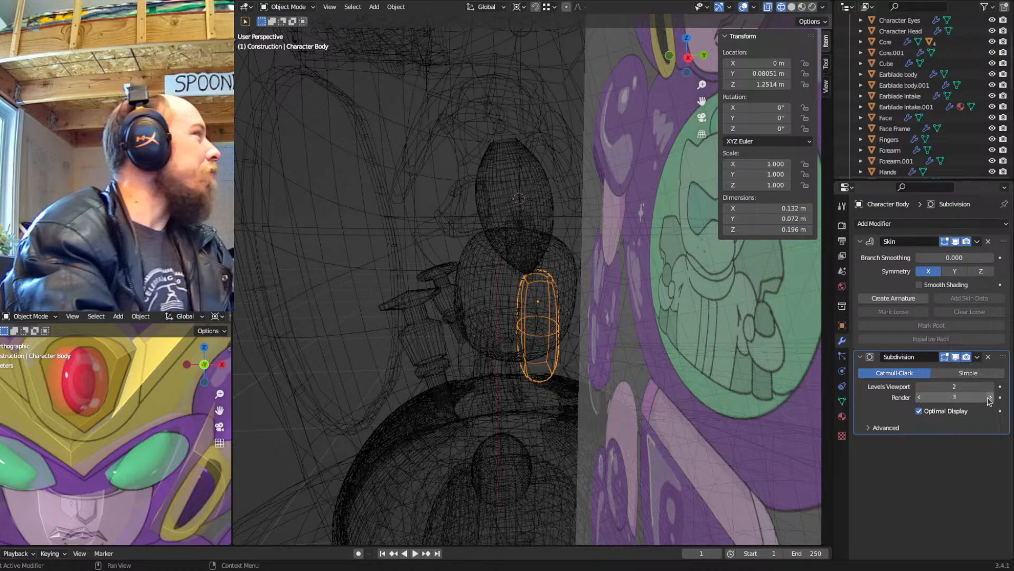
Set the body vertices' mean skin radius to 0.099 in X and 0.069 in Y to match the drawing from the front
mouse_move(502, 326)
middle_mouse_down()
mouse_move(534, 293)
mouse_move(556, 333)
middle_mouse_up()
key("shift+z")
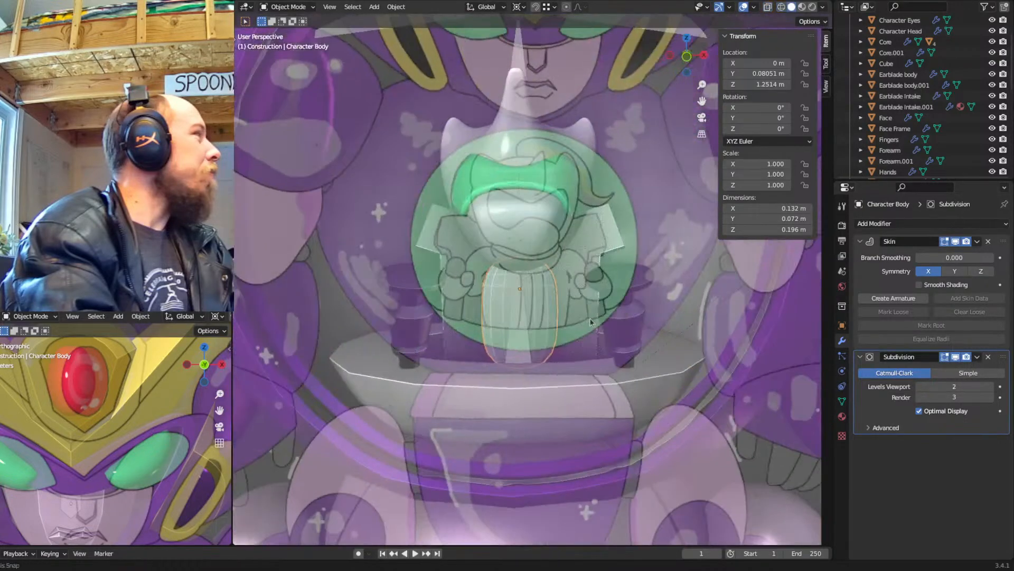
scroll(557, 333, "up", 2)
scroll(555, 333, "down", 4)
key("KP_1")
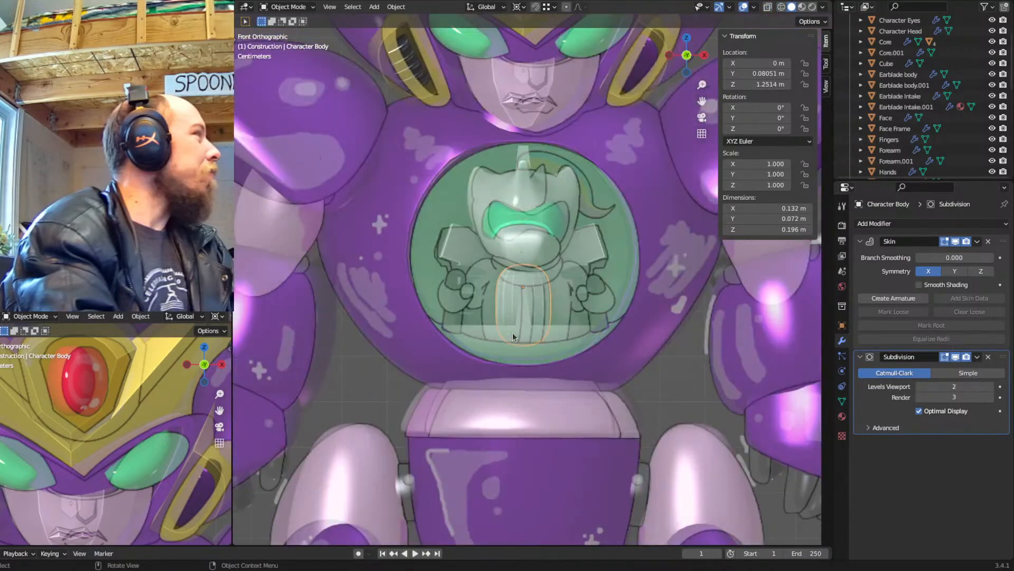
key("Tab")
key("alt+z")
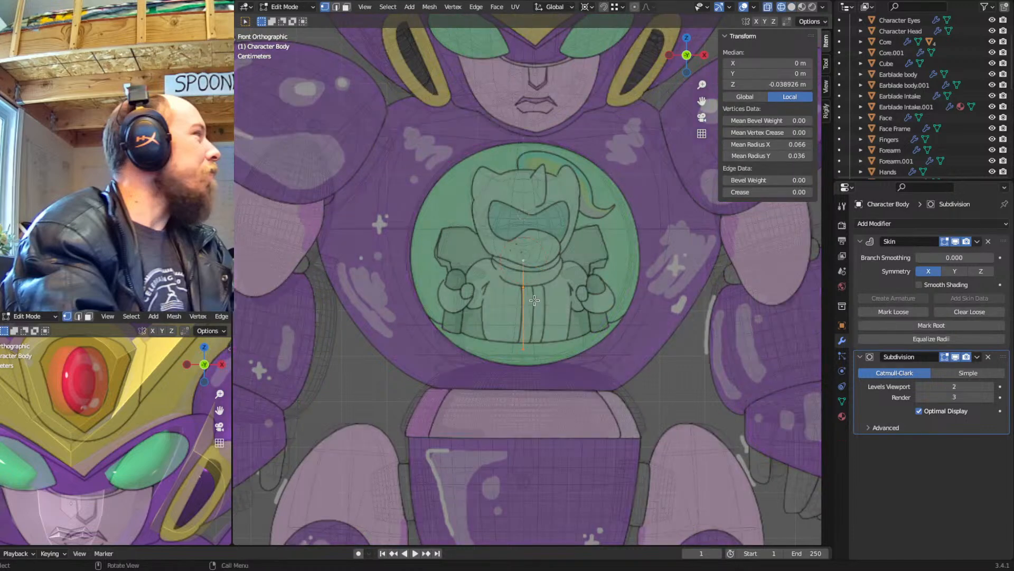
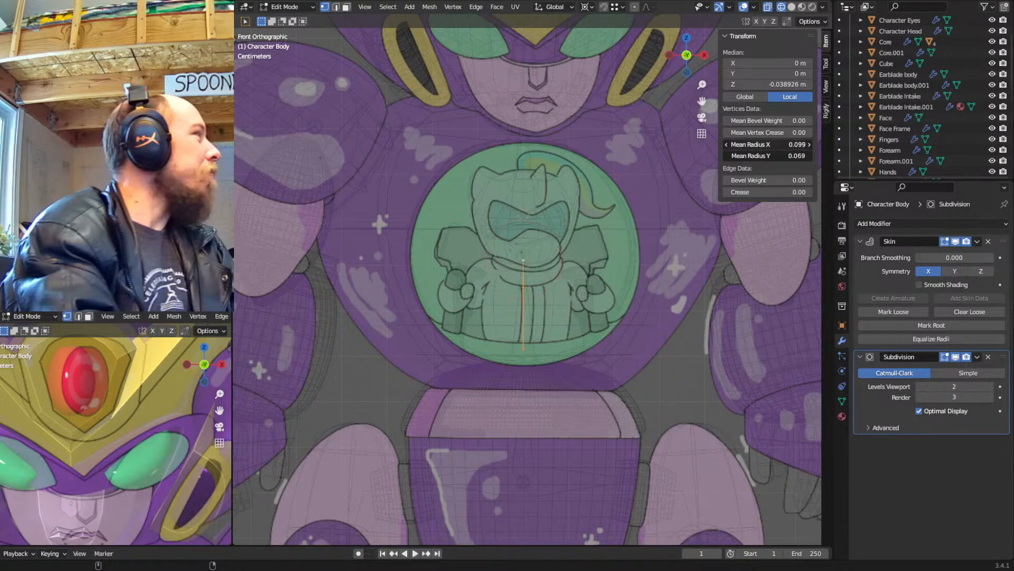
key("alt+z")
Lower the body's bottom vertex along Z to about -0.171 m locally, extending the torso toward the cockpit floor
scroll(561, 306, "up", 3)
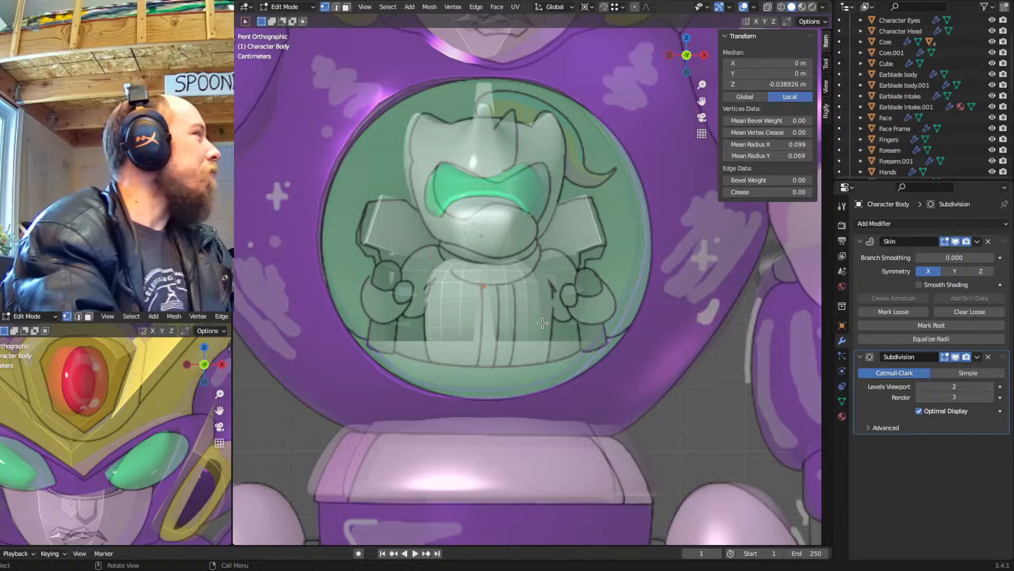
middle_click_drag(543, 322, 558, 346, "shift")
left_click(563, 352)
key("g")
key("z")
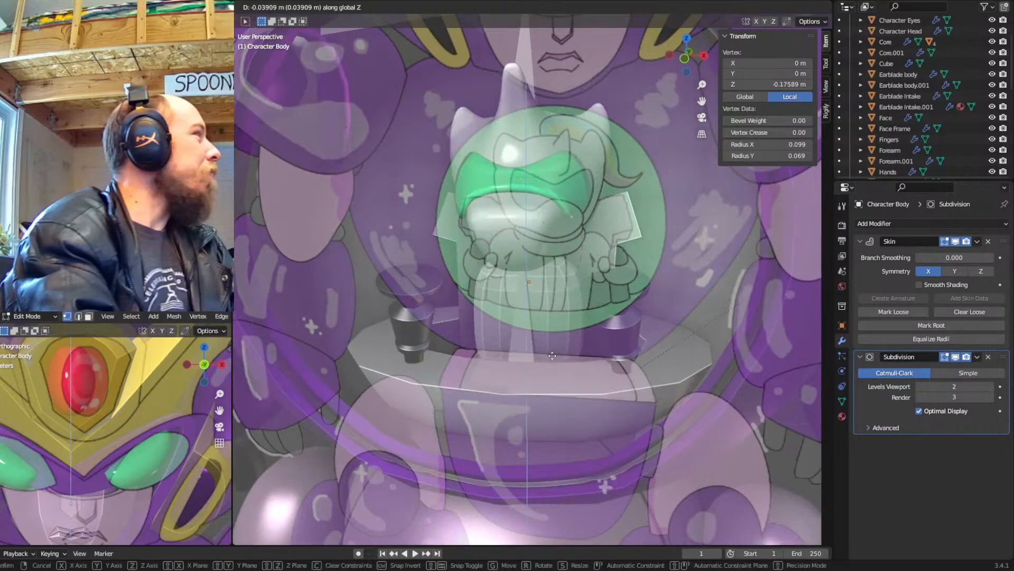
left_click(552, 353)
Duplicate the body's top vertex in the top view and place the copy behind the neck
middle_click_drag(564, 341, 560, 305)
key("shift+z")
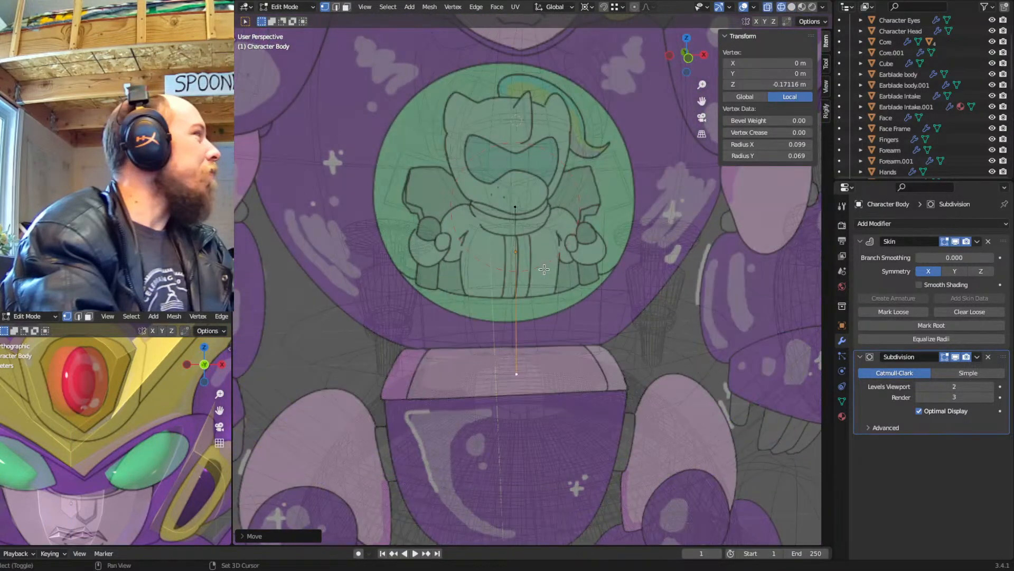
left_click(516, 207)
key("KP_7")
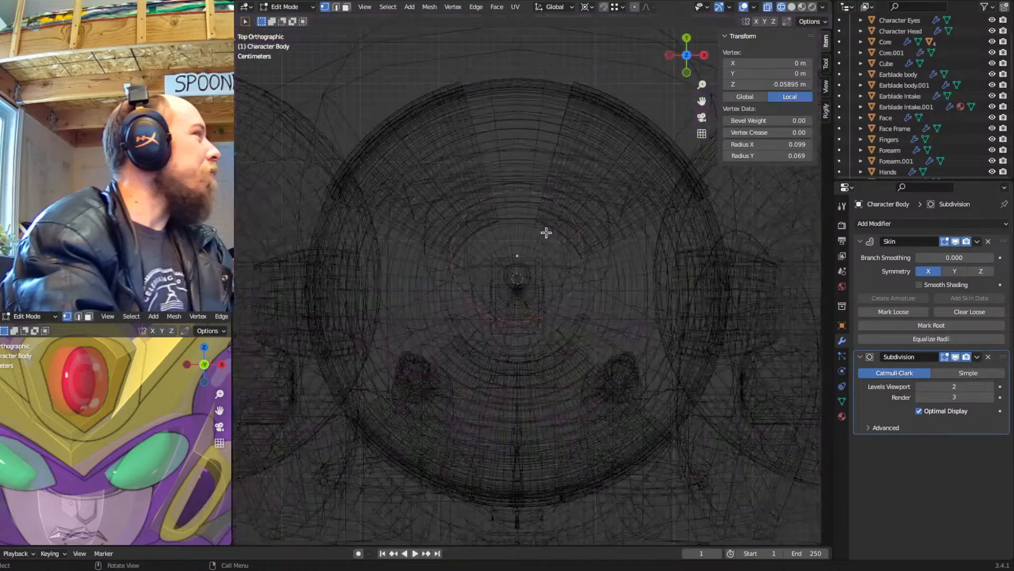
key("shift+d")
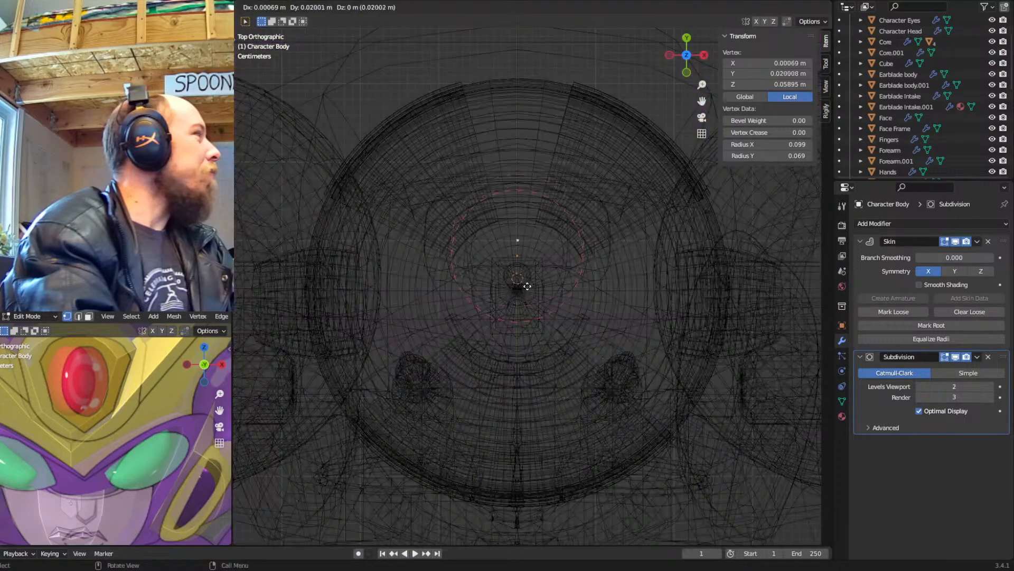
left_click(461, 296)
Extrude the copied vertex around the neck to outline a collar, and close the loop with an edge between its end vertices
key("e")
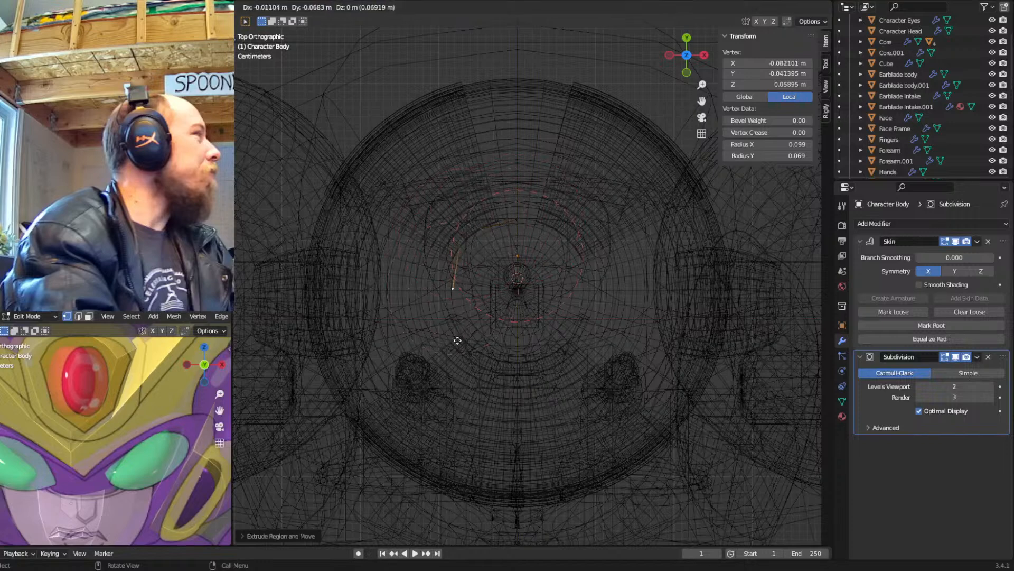
left_click(526, 374)
key("e")
left_click(592, 345)
key("e")
left_click(585, 280)
left_click(525, 221, "shift")
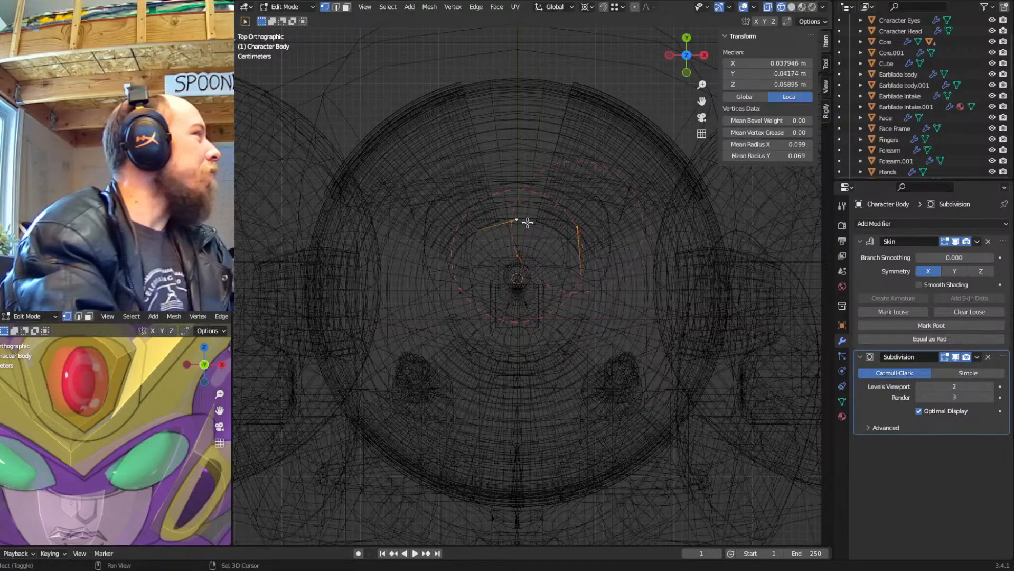
key("f")
Set the whole collar loop's mean skin radius to 0.020 in both X and Y
middle_click_drag(570, 238, 581, 213)
key("ctrl+l")
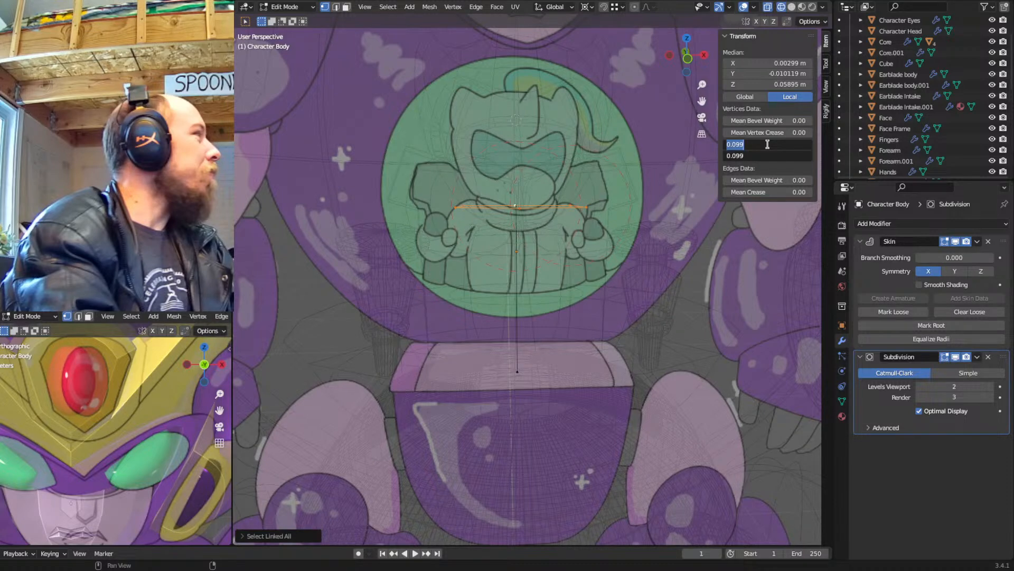
left_click(768, 144)
type(".1")
key("Return")
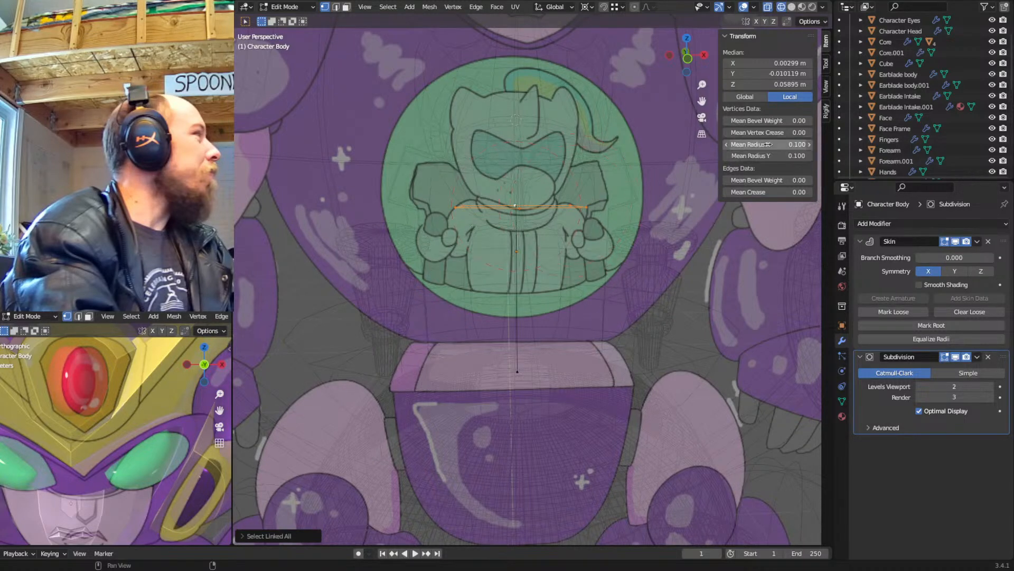
left_click_drag(767, 145, 767, 155)
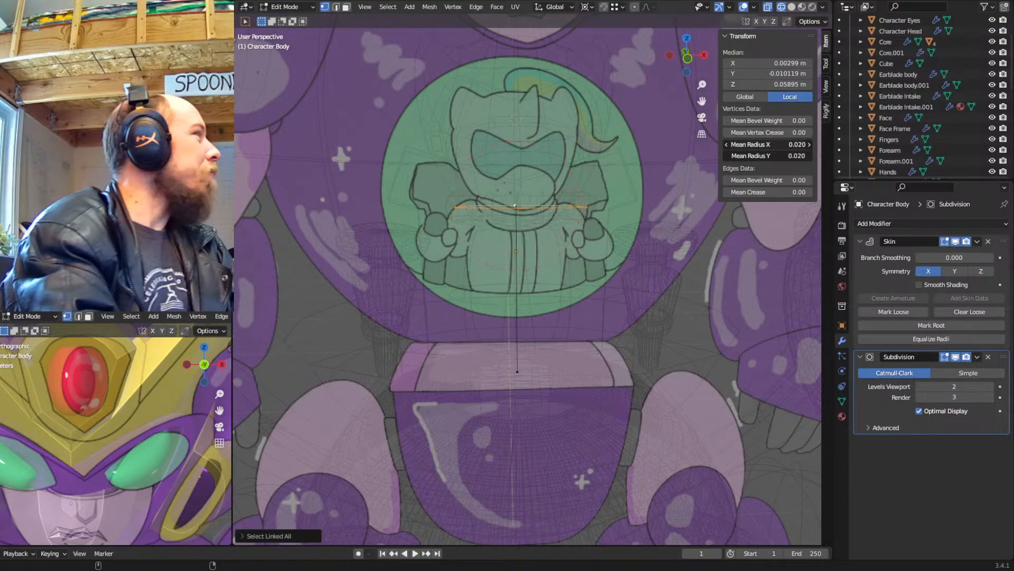
key("shift+z")
mouse_move(555, 226)
middle_mouse_down()
mouse_move(509, 233)
mouse_move(521, 233)
mouse_move(565, 297)
middle_mouse_up()
key("shift+z")
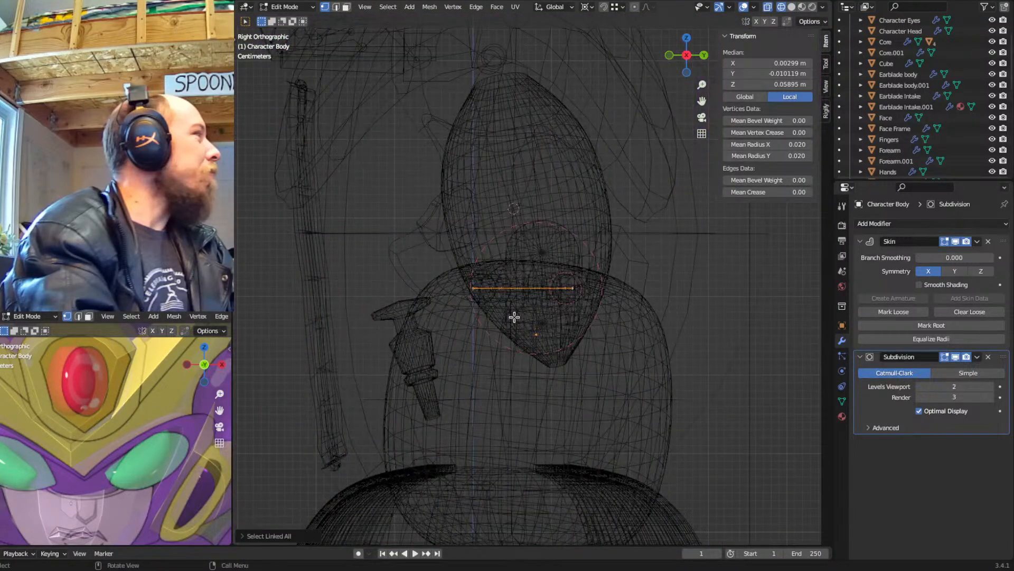
Hide the robot's chest, face, earblade, forearm and hand parts that block the side view of the pilot
key("Tab")
scroll(510, 319, "down", 3)
middle_click_drag(505, 312, 600, 309)
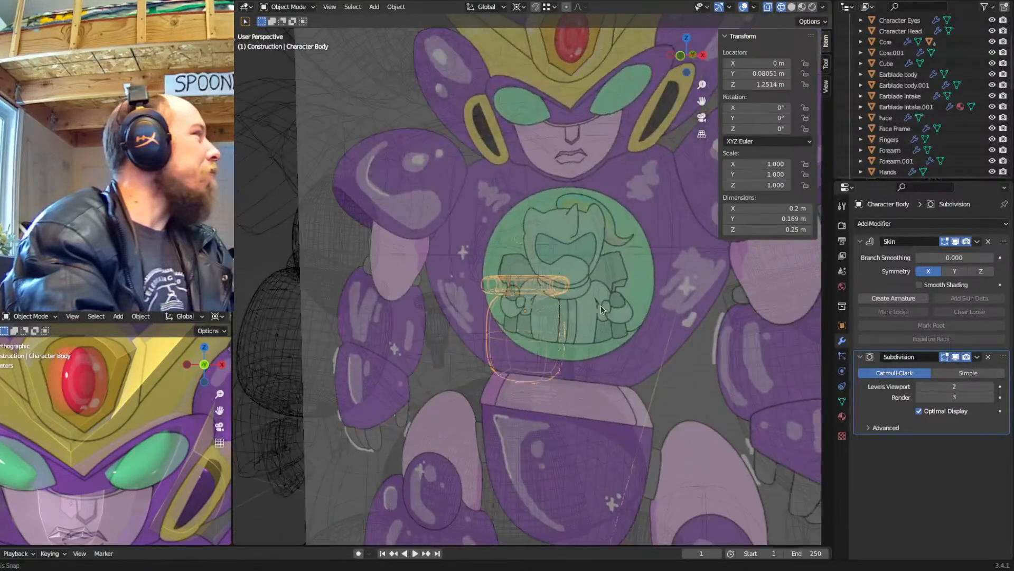
key("shift+z")
middle_click_drag(533, 287, 466, 265)
left_click_drag(362, 192, 473, 297)
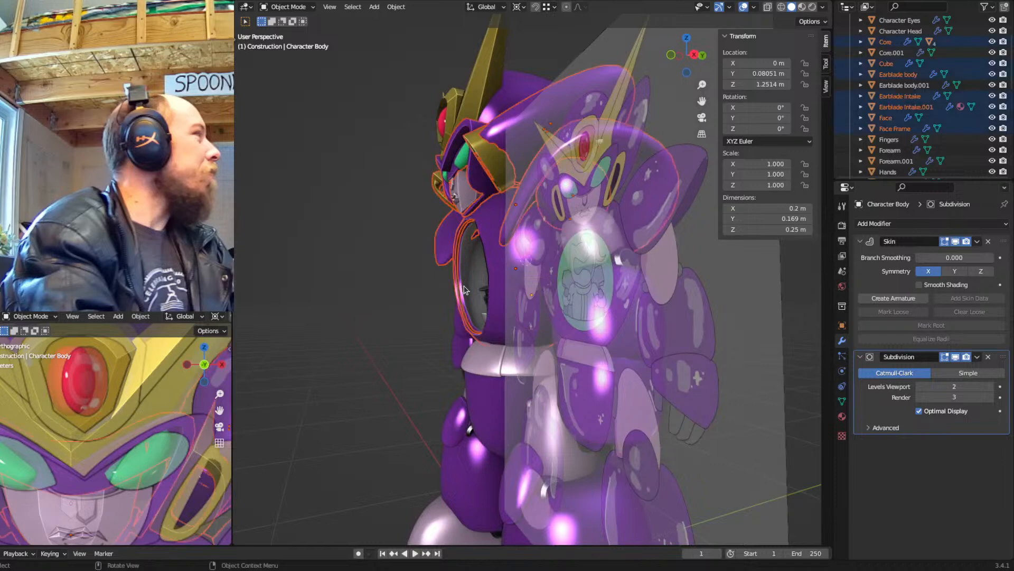
key("h")
middle_click_drag(477, 330, 496, 342)
left_click_drag(424, 213, 465, 318)
key("h")
middle_click_drag(544, 386, 481, 385)
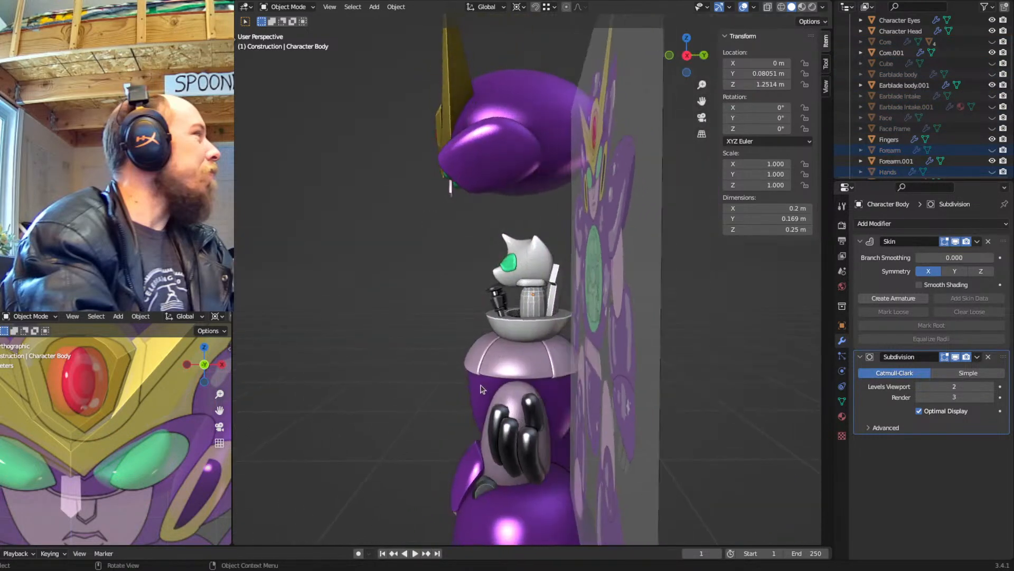
Lower the collar's rear and front vertices in the side view to bend the loop into an arch over the shoulders
key("KP_1")
key("KP_3")
scroll(534, 285, "up", 4)
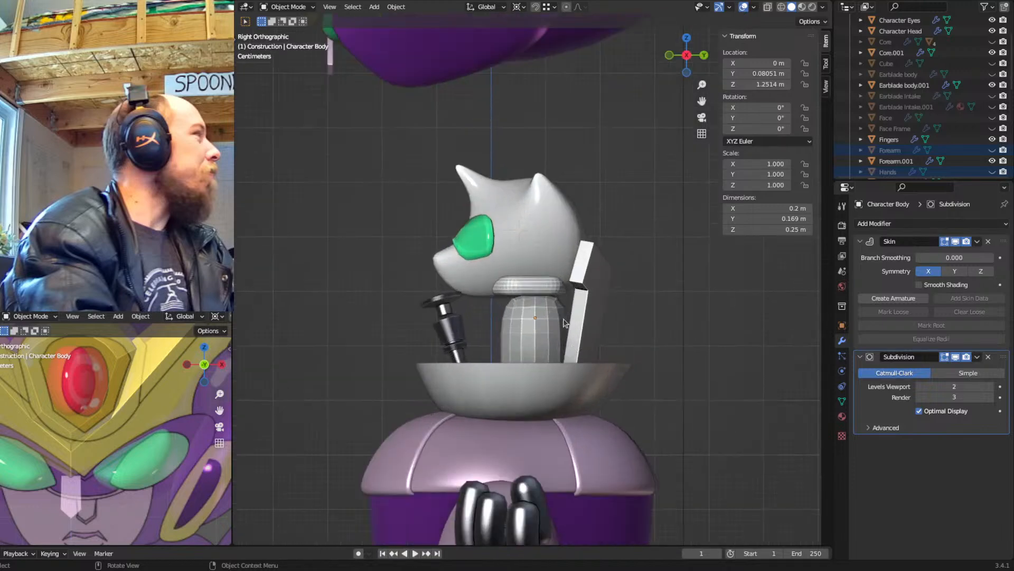
left_click(535, 286)
scroll(534, 286, "up", 3)
key("Tab")
key("shift+z")
key("b")
left_click_drag(610, 265, 592, 291)
key("g")
left_click(585, 330)
key("b")
left_click_drag(473, 273, 429, 322)
key("g")
left_click(453, 348)
Adjust the collar's intermediate front and rear vertices in the side view to even out the arch
left_click_drag(510, 269, 487, 299)
key("g")
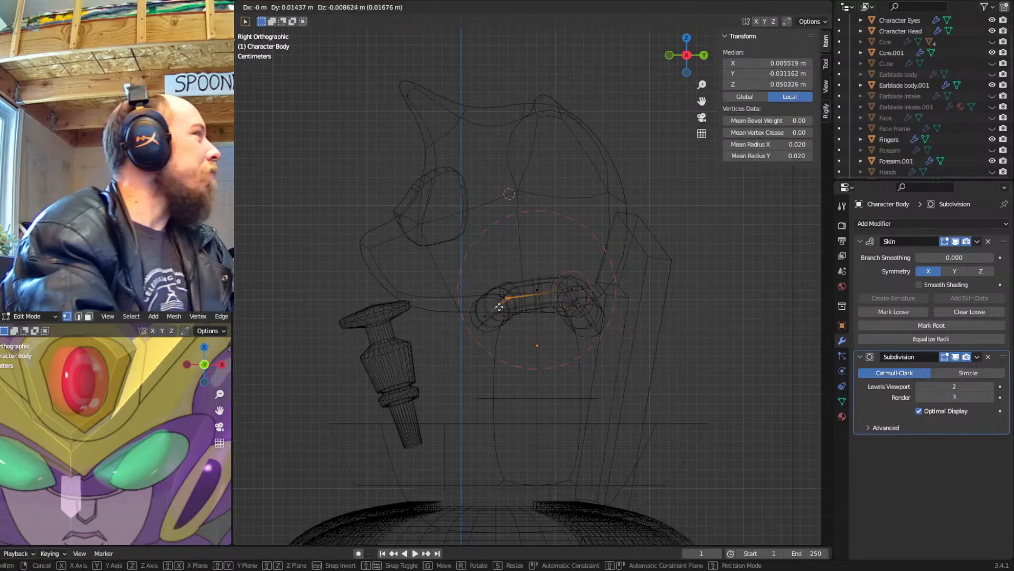
left_click(507, 306)
left_click(569, 284)
left_click_drag(586, 276, 549, 300)
key("g")
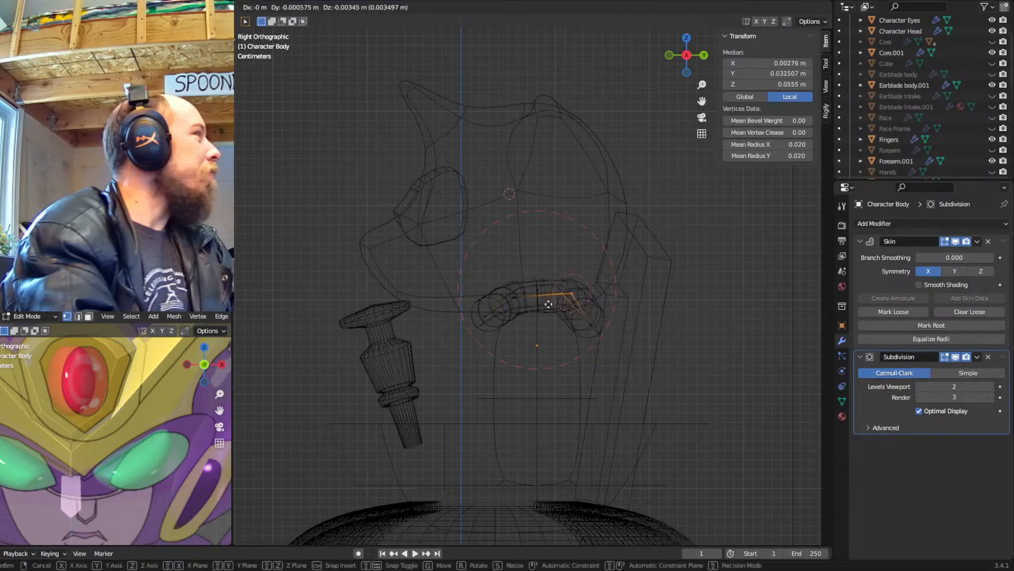
left_click(547, 308)
Lower the collar's front end vertex and place its rear end vertex at about Y 0.055 m and Z 0.018 m locally
left_click_drag(488, 313, 475, 328)
key("g")
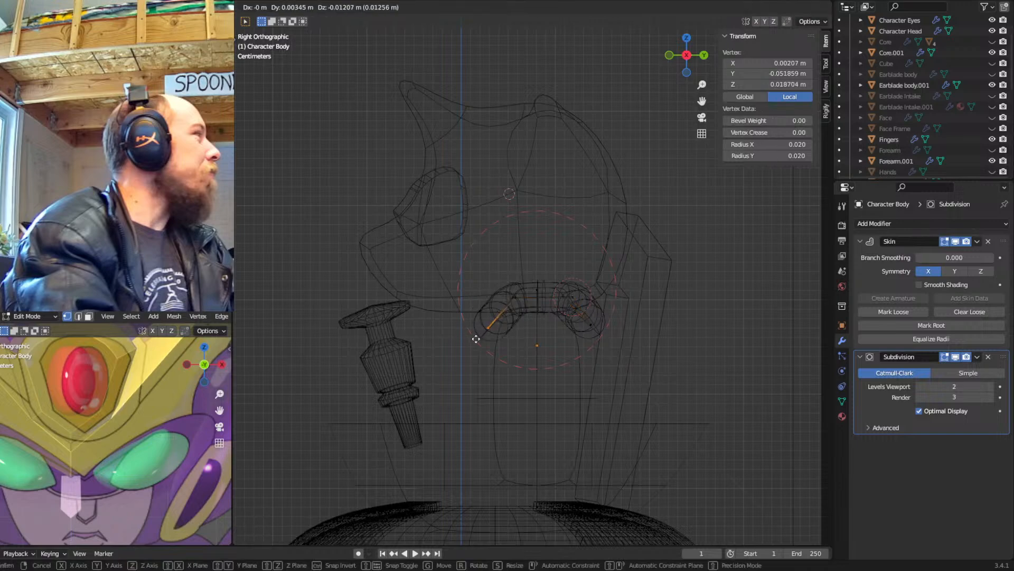
left_click(476, 339)
left_click_drag(607, 319, 580, 336)
left_click(595, 332)
key("g")
left_click(587, 334)
Duplicate the body's Subdivision modifier, move the copy above Skin, and set its viewport and render levels to 1
mouse_move(497, 343)
middle_mouse_down()
mouse_move(612, 331)
mouse_move(590, 337)
middle_mouse_up()
key("shift+z")
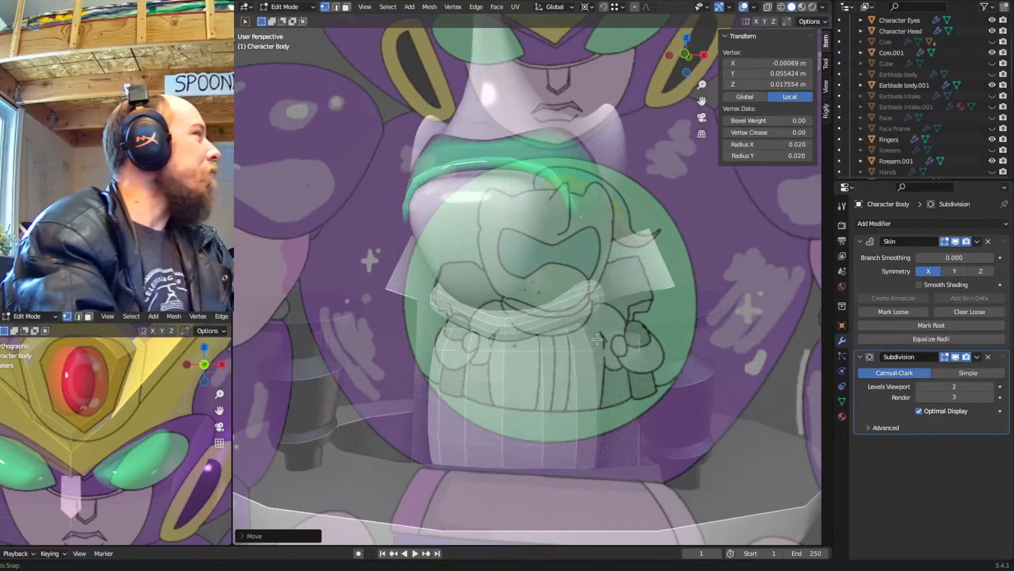
key("shift+z")
scroll(590, 337, "down", 2)
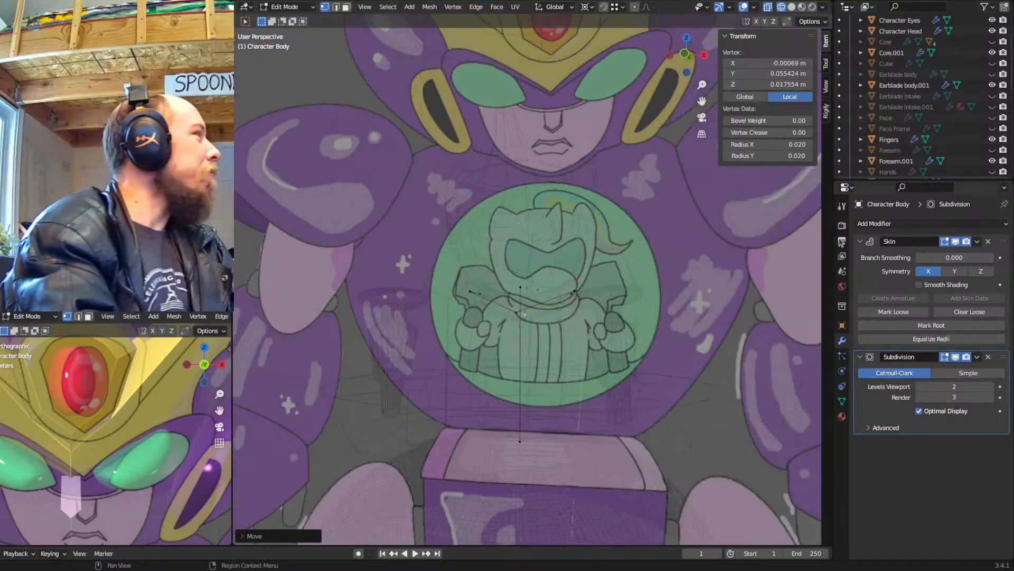
key("Tab")
left_click(862, 242)
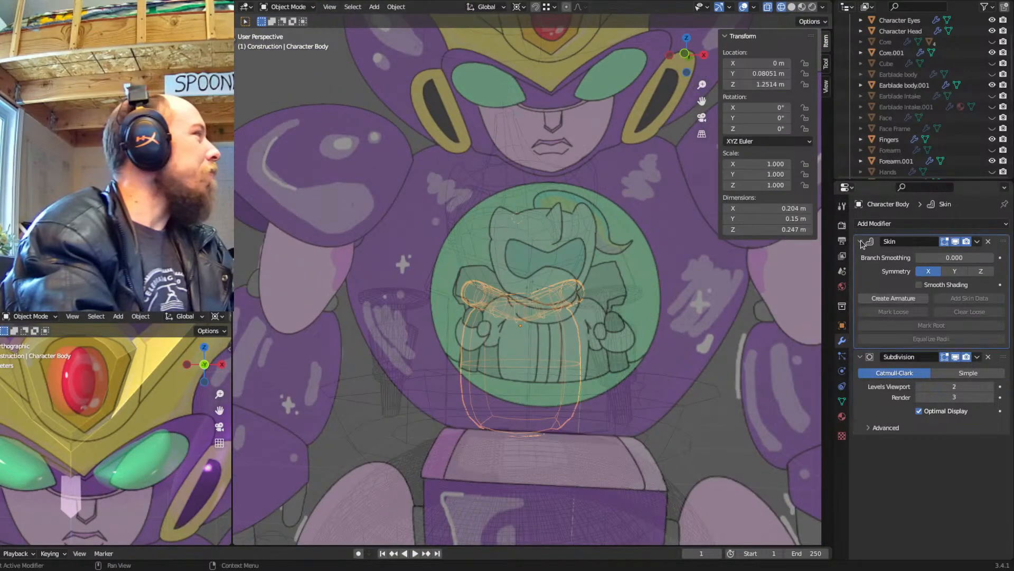
left_click(1006, 263)
key("shift+d")
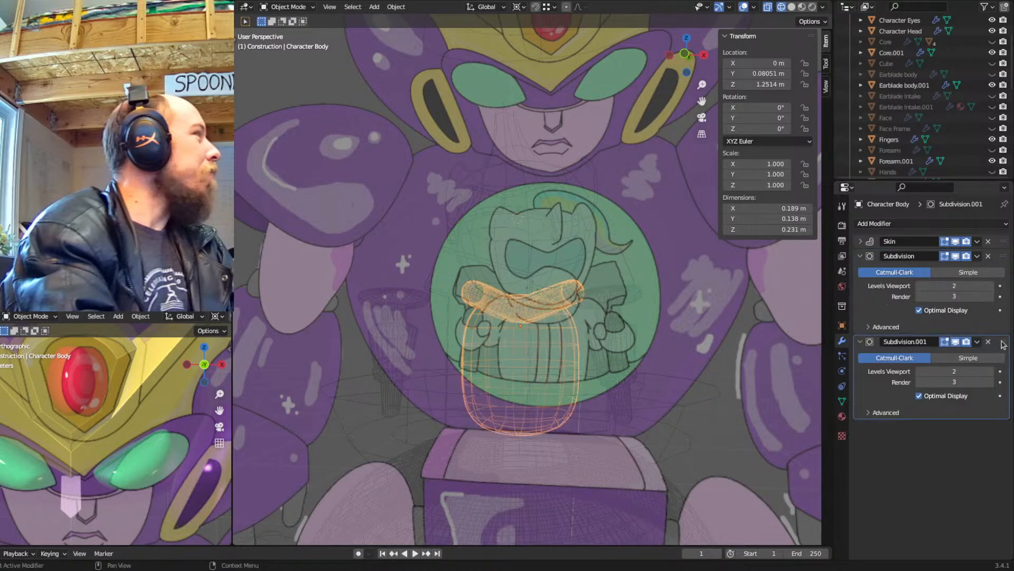
left_click_drag(1003, 344, 1002, 243)
left_click(919, 271)
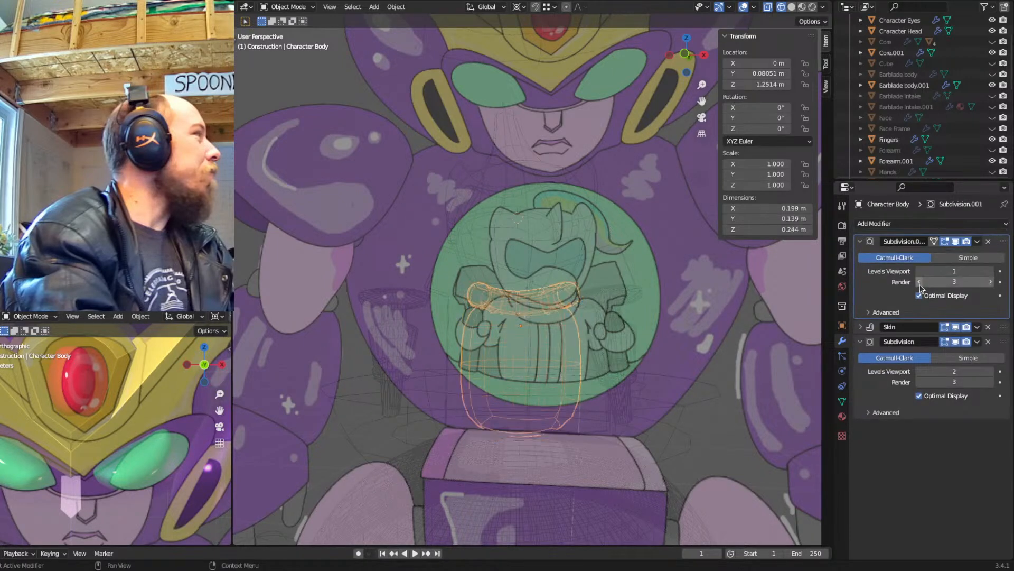
Move the collar's front end vertex forward and down, to about Y -0.069 m and Z 0.014 m locally
middle_click_drag(661, 322, 452, 332)
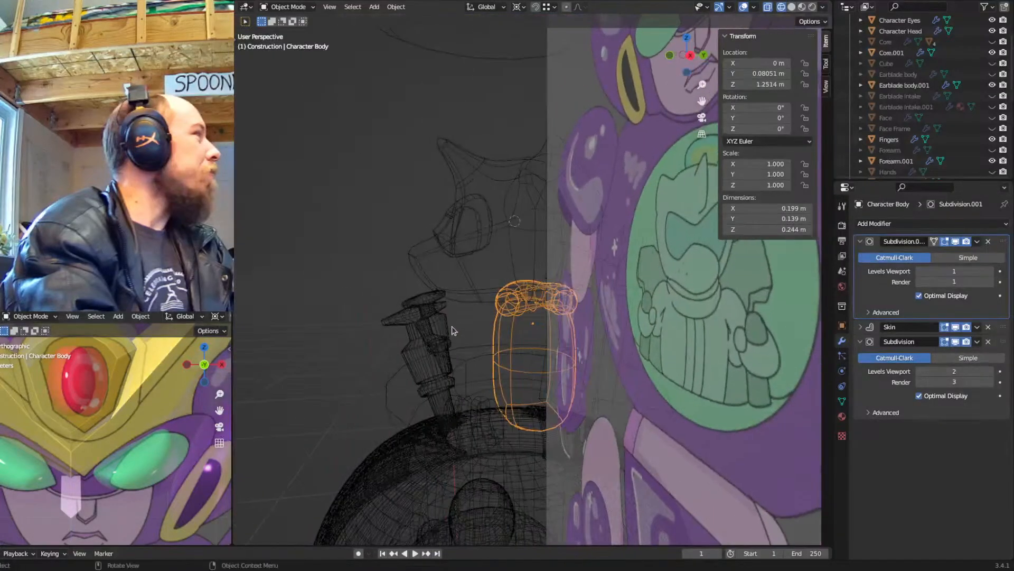
key("KP_1")
key("KP_3")
key("Tab")
scroll(546, 323, "up", 3)
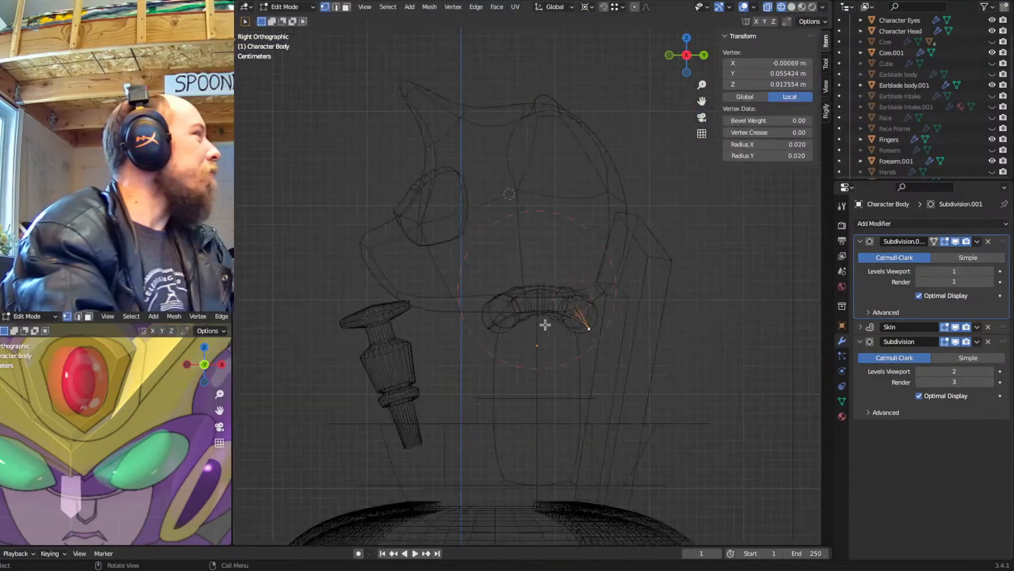
key("g")
left_click(477, 363)
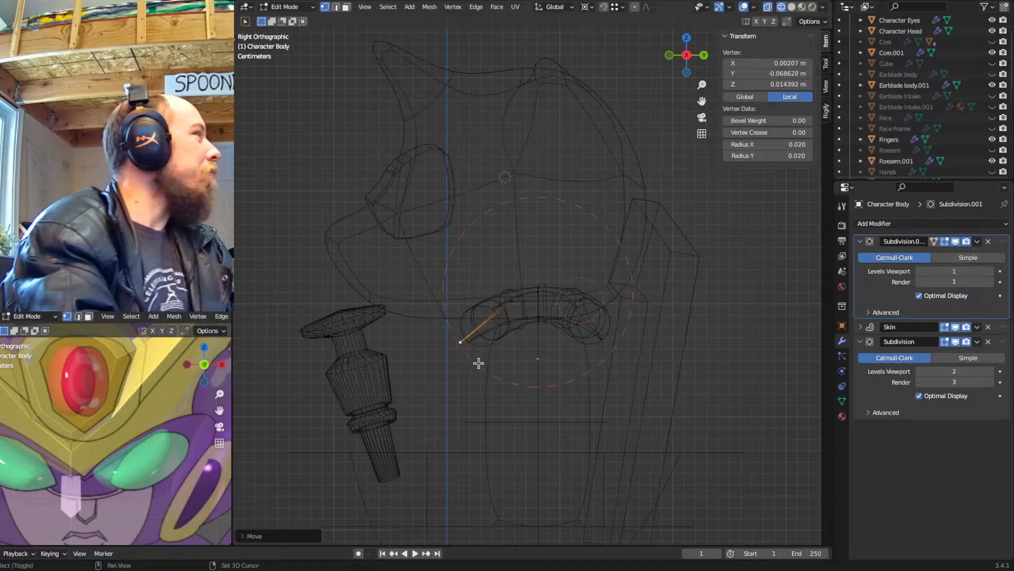
key("shift+z")
key("g")
left_click(506, 368)
Nudge the collar's side vertices, placing the rear side vertex at about Y 0.034 m and Z 0.046 m locally
left_click(523, 294)
key("g")
left_click(516, 298)
left_click_drag(513, 299, 510, 309)
key("g")
left_click(504, 313)
left_click(577, 298)
key("g")
left_click(573, 302)
Compare the collar's shape with the reference drawing from the front and the side
middle_click_drag(565, 320, 684, 314)
scroll(633, 328, "down", 4)
middle_click_drag(562, 347, 573, 331, "shift")
mouse_move(572, 331)
middle_mouse_down()
mouse_move(641, 335)
mouse_move(568, 338)
middle_mouse_up()
key("KP_1")
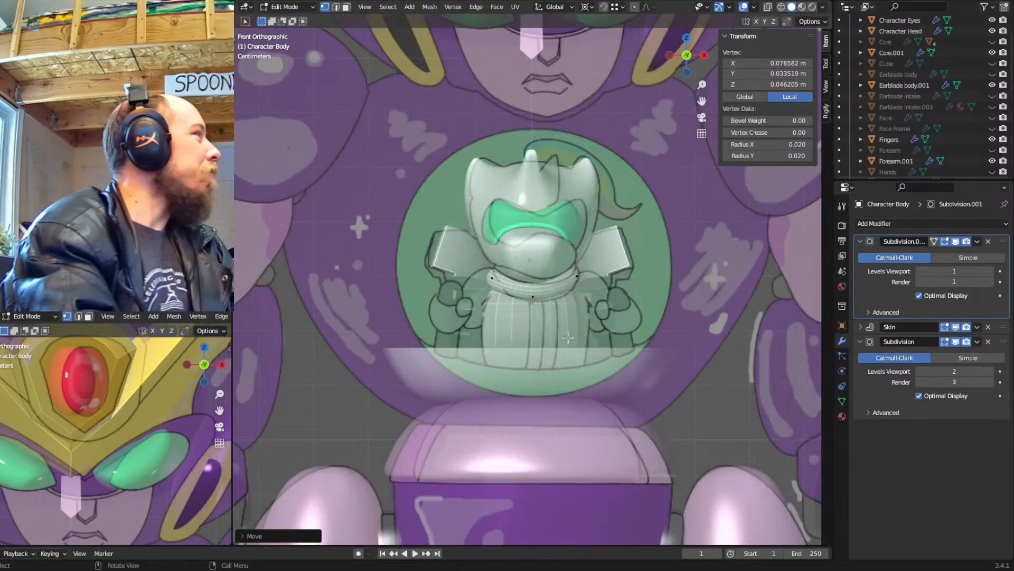
key("KP_3")
key("shift+z")
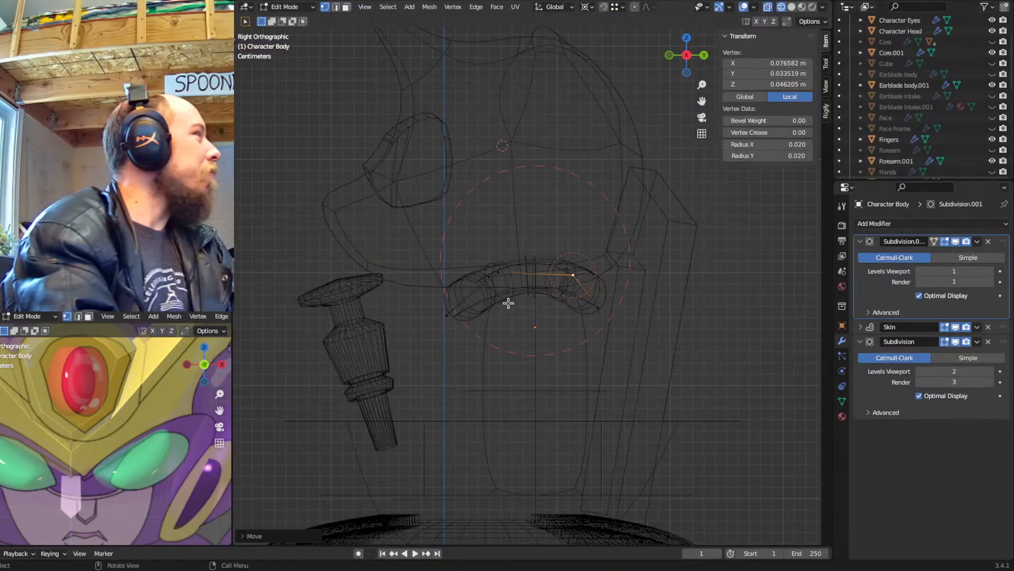
key("KP_1")
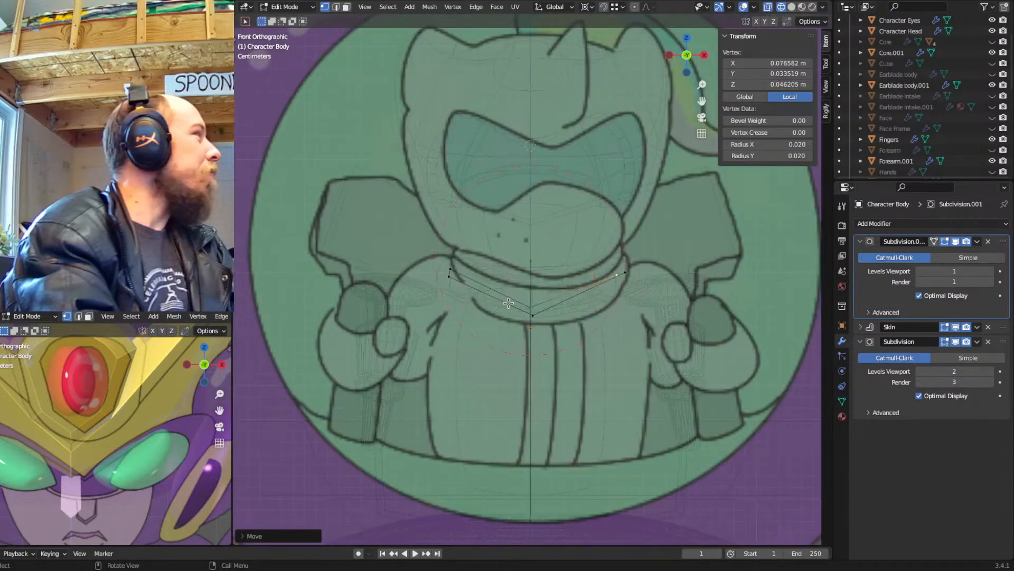
Duplicate the whole collar loop and place the copy about 0.027 m below the original
key("KP_3")
left_click_drag(629, 226, 415, 354, "shift")
left_click(604, 305)
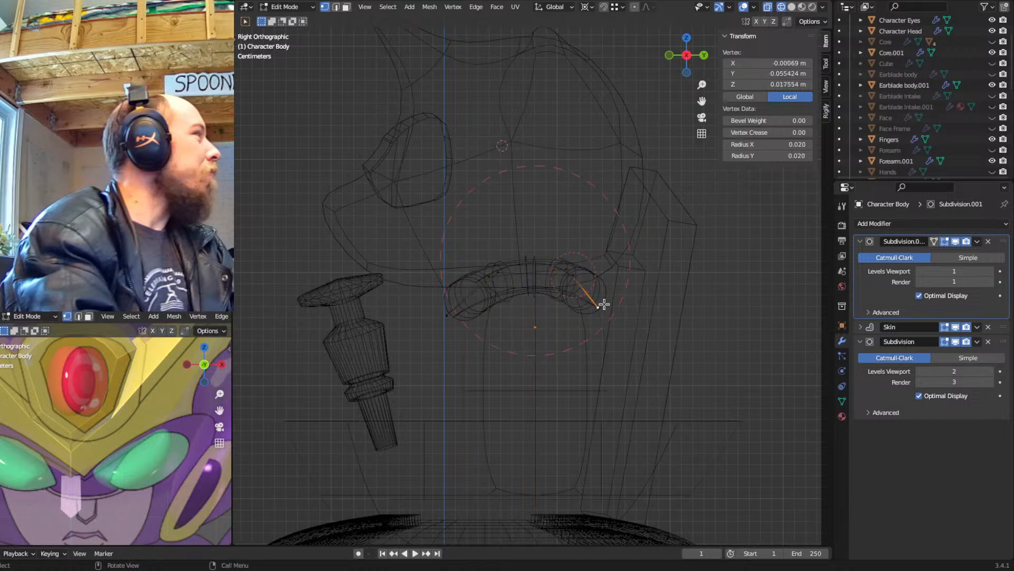
key("ctrl+l")
key("g")
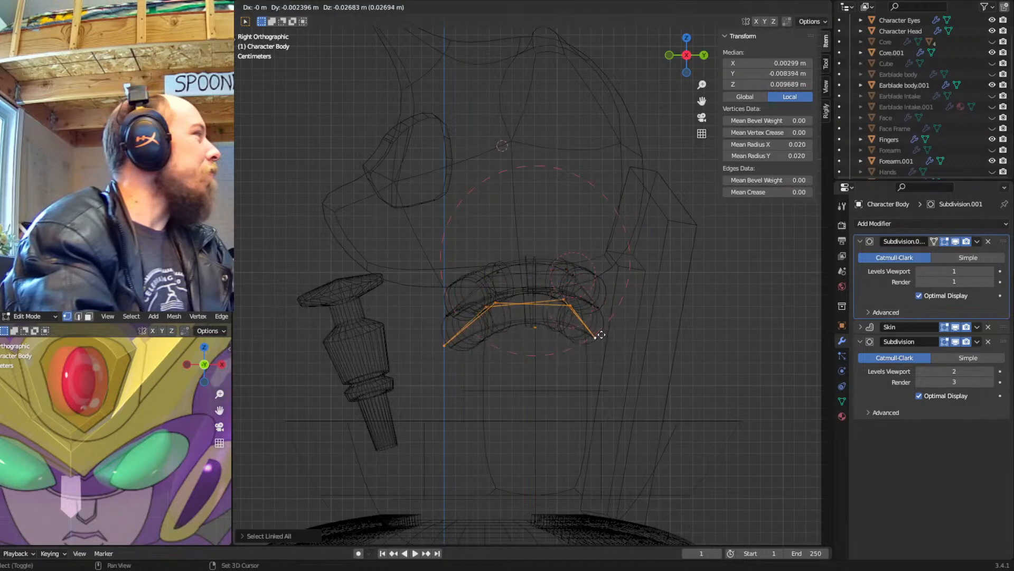
left_click(608, 329)
Scale and reposition the lower collar loop in the side view so it sits closely under the upper one
key("s")
left_click(681, 329)
key("g")
left_click(698, 373)
key("s")
left_click(677, 377)
key("g")
left_click(690, 442)
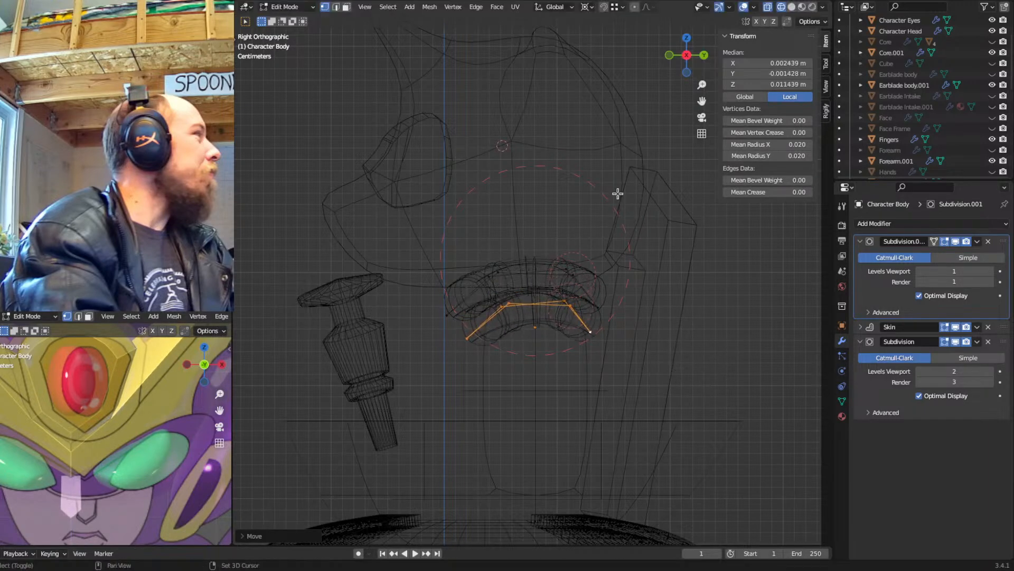
Enlarge the lower collar loop by about 1.035 and shift it slightly forward and up against the upper loop
key("shift+z")
key("s")
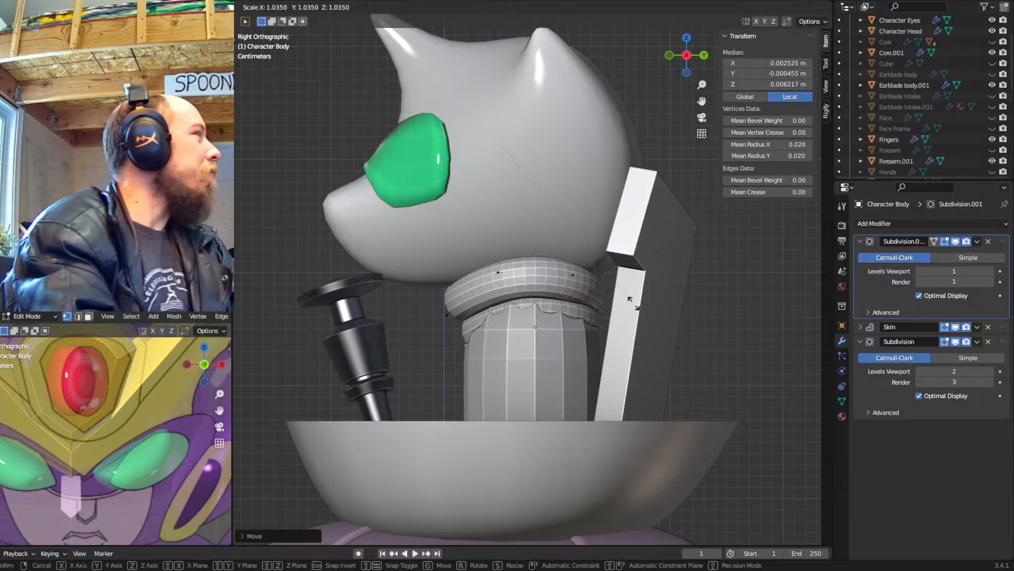
left_click(632, 301)
key("s")
left_click(648, 302)
key("g")
left_click(633, 268)
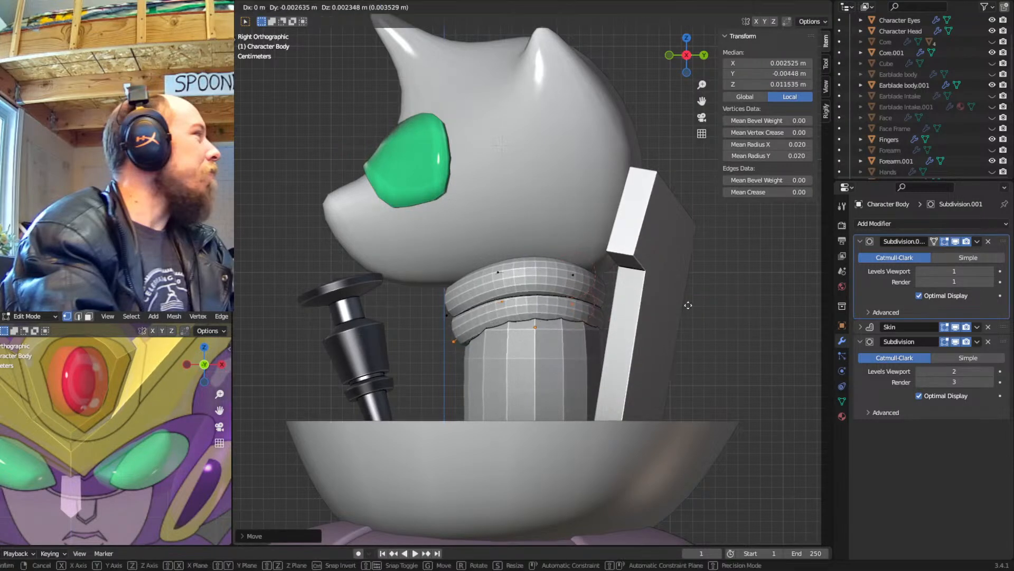
Thin the upper collar loop by reducing the skin radius of all its vertices to about 0.012
left_click(504, 273)
key("ctrl+l")
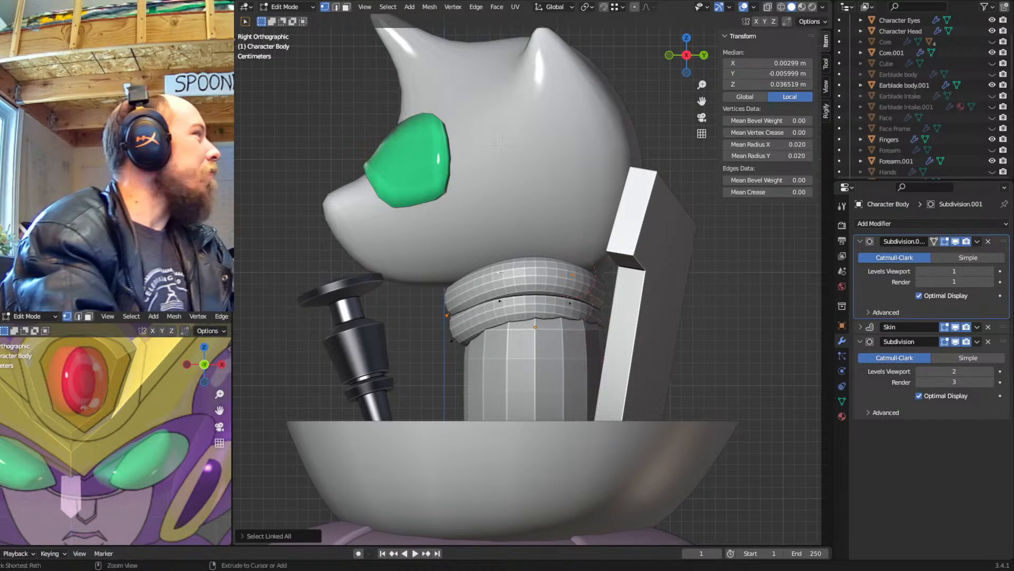
key("s")
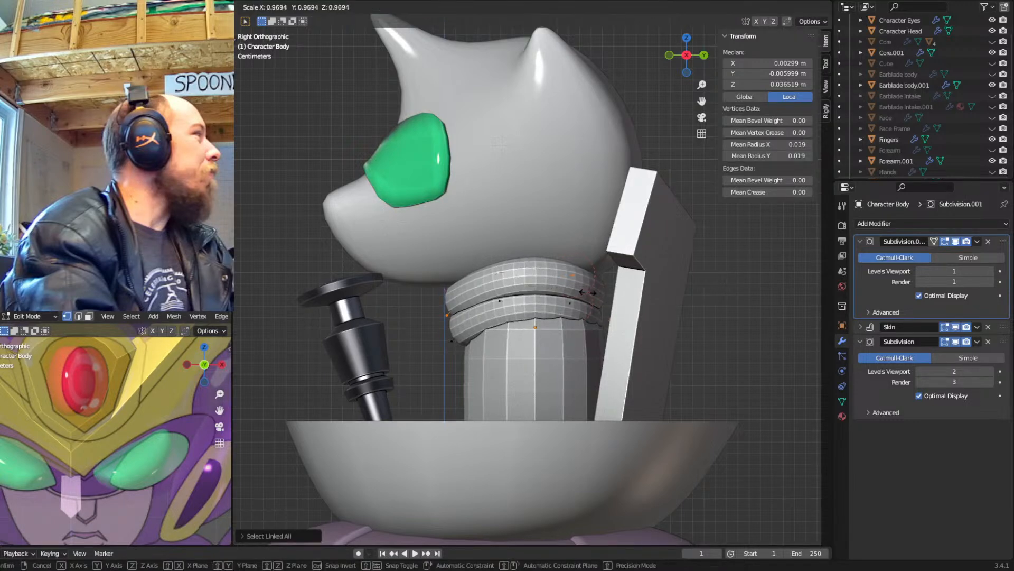
left_click(698, 290)
key("ctrl+a")
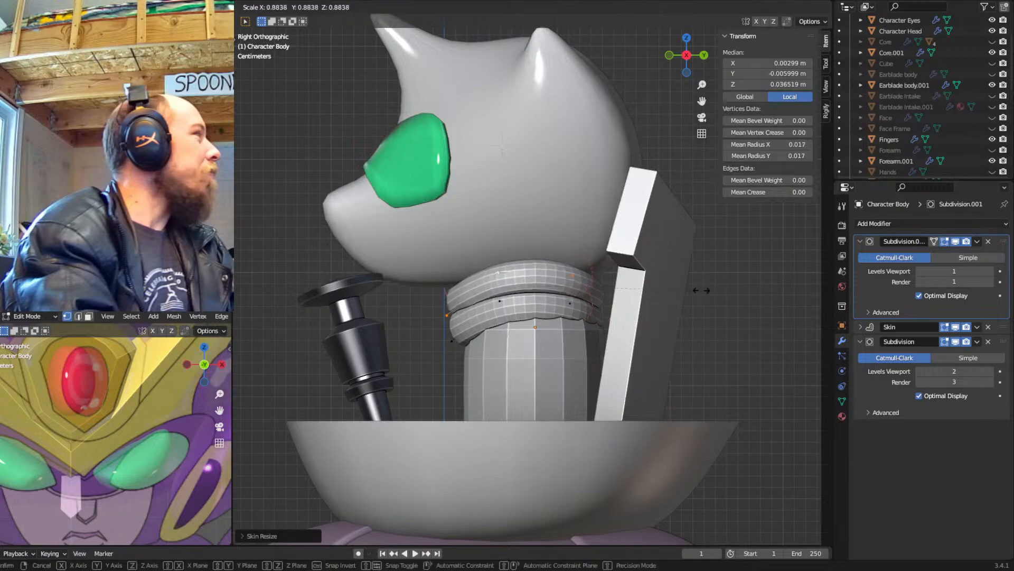
left_click(655, 293)
Move the upper collar loop's front vertex about 0.0115 m backward and 0.0115 m up in the side view
left_click(444, 311)
key("g")
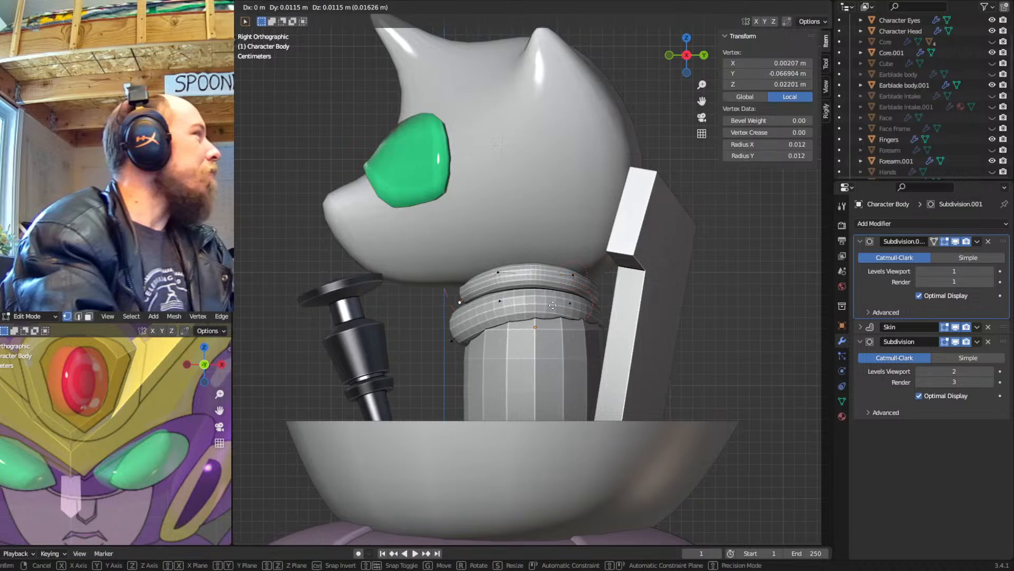
left_click(553, 305)
Select the whole upper collar loop and narrow it slightly along X against the front reference drawing
left_click(496, 271)
key("KP_1")
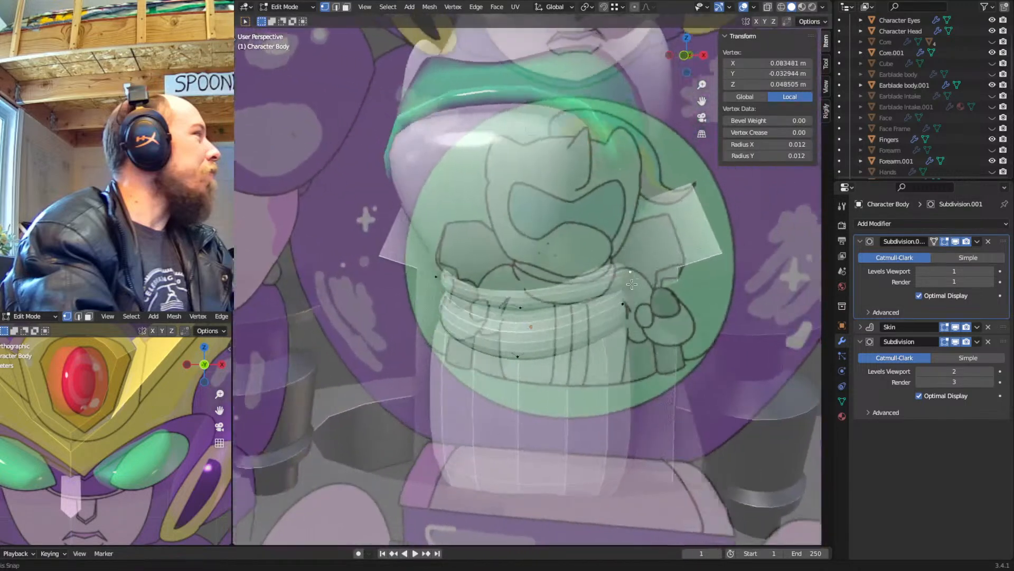
key("shift+z")
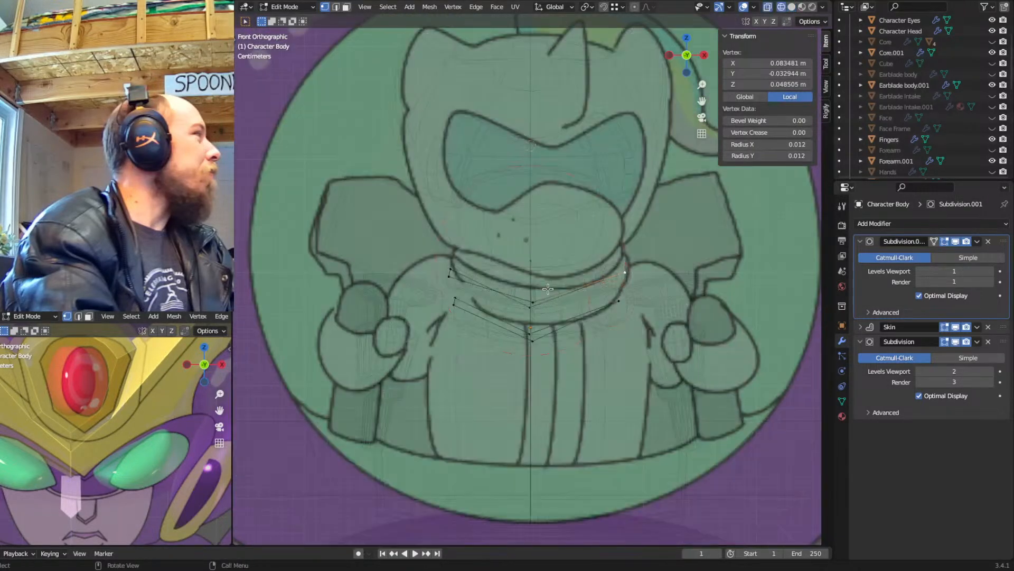
key("ctrl+l")
key("s")
key("x")
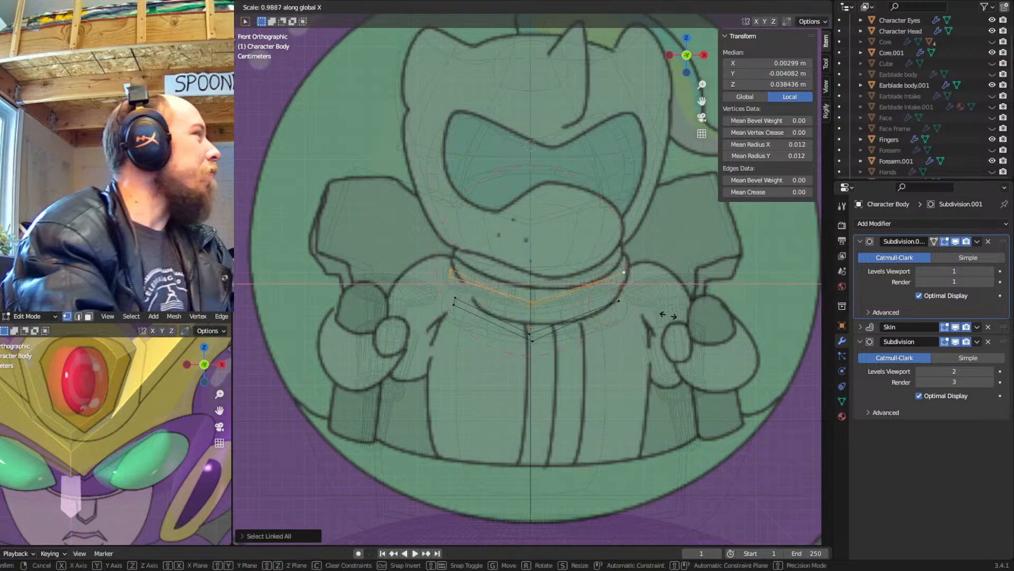
left_click(642, 316)
Pull the upper collar loop's rear vertices forward under the head, raising the rear centre vertex about 0.010 m
middle_click_drag(642, 315, 587, 304)
key("KP_3")
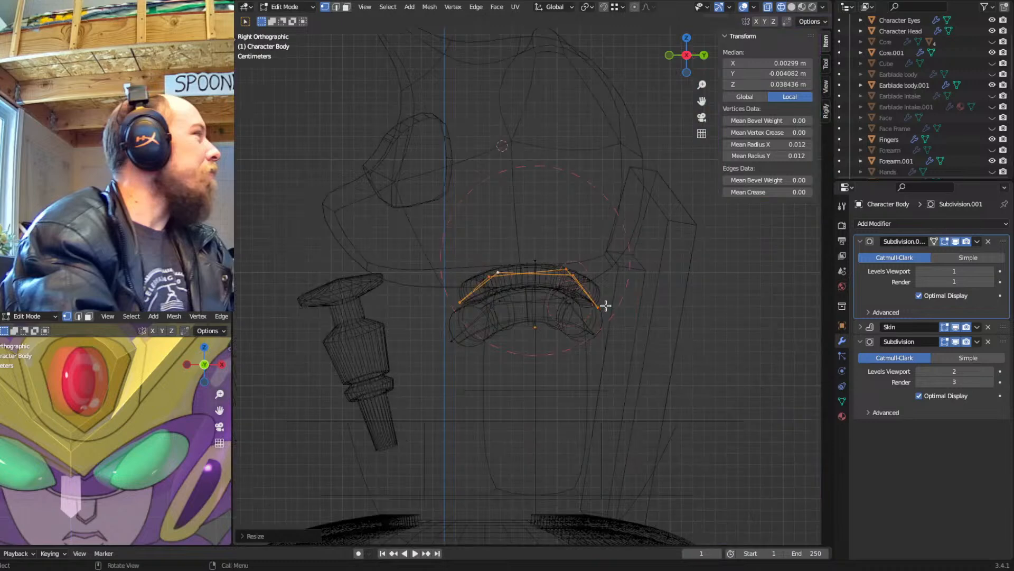
left_click(606, 306)
key("g")
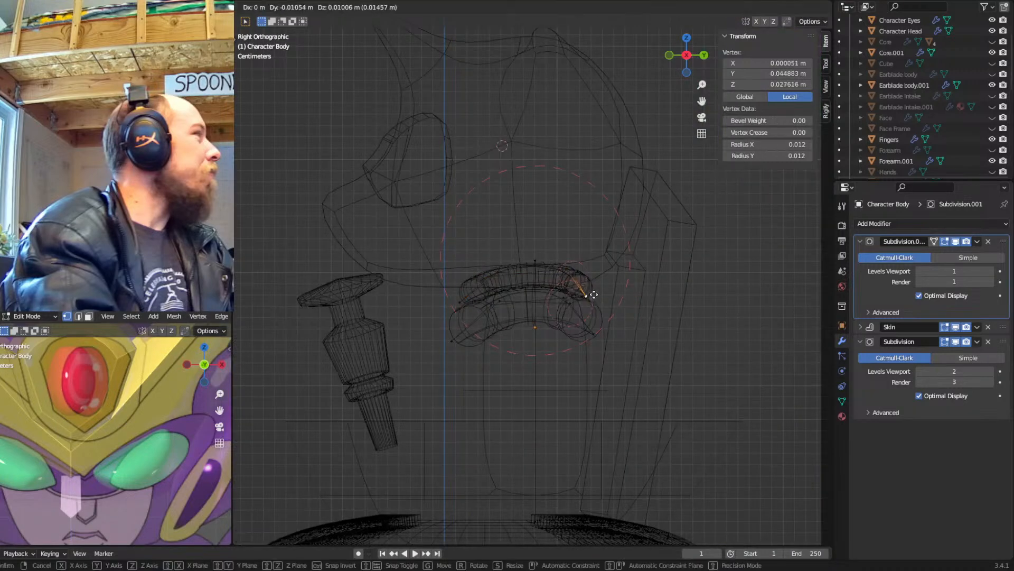
left_click(574, 277)
key("shift+z")
left_click(602, 274)
key("g")
left_click(599, 276)
left_click(580, 281)
key("g")
left_click(568, 281)
key("shift+z")
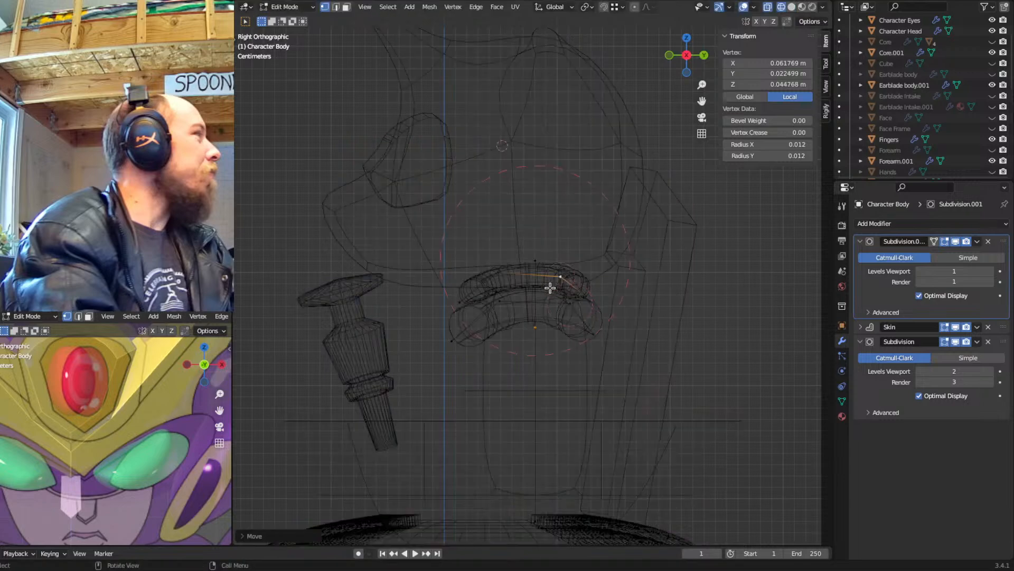
Move the front side vertices of the upper collar loop inward on both sides so the ring hugs the neck
left_click(504, 277)
key("shift+z")
mouse_move(504, 276)
middle_mouse_down()
mouse_move(624, 277)
mouse_move(569, 311)
middle_mouse_up()
key("g")
left_click(626, 280)
left_click(467, 266)
key("g")
left_click(573, 312)
key("KP_1")
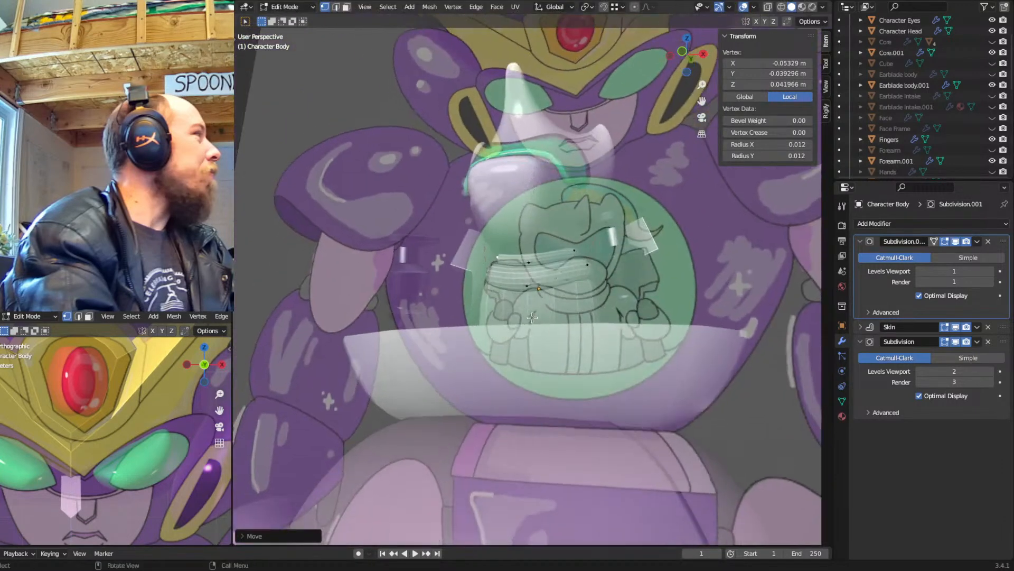
Shade the character body smooth and enable Smooth Shading in its Skin modifier
scroll(532, 317, "up", 3)
key("Tab")
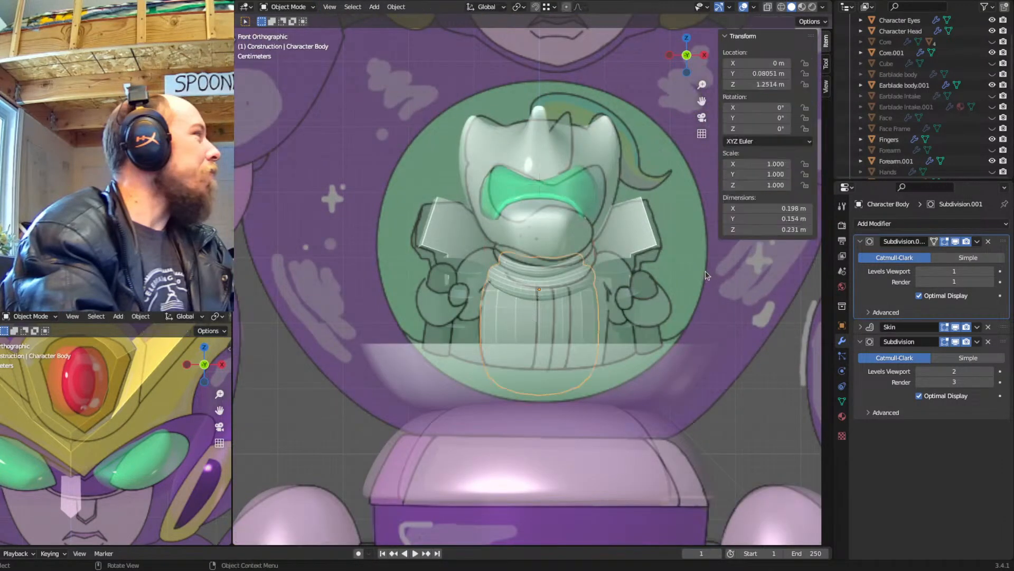
key("F3")
key("Return")
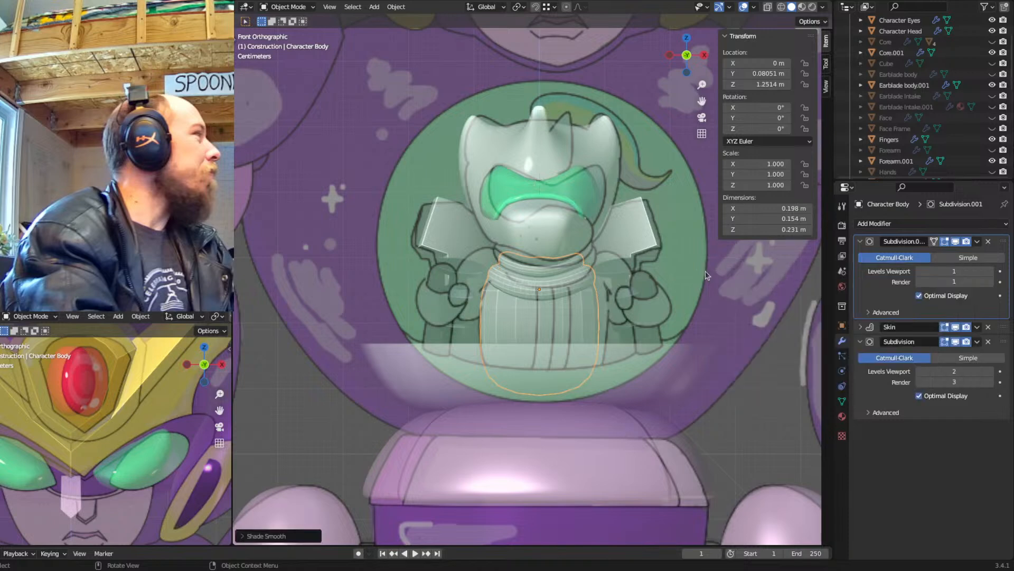
left_click(866, 333)
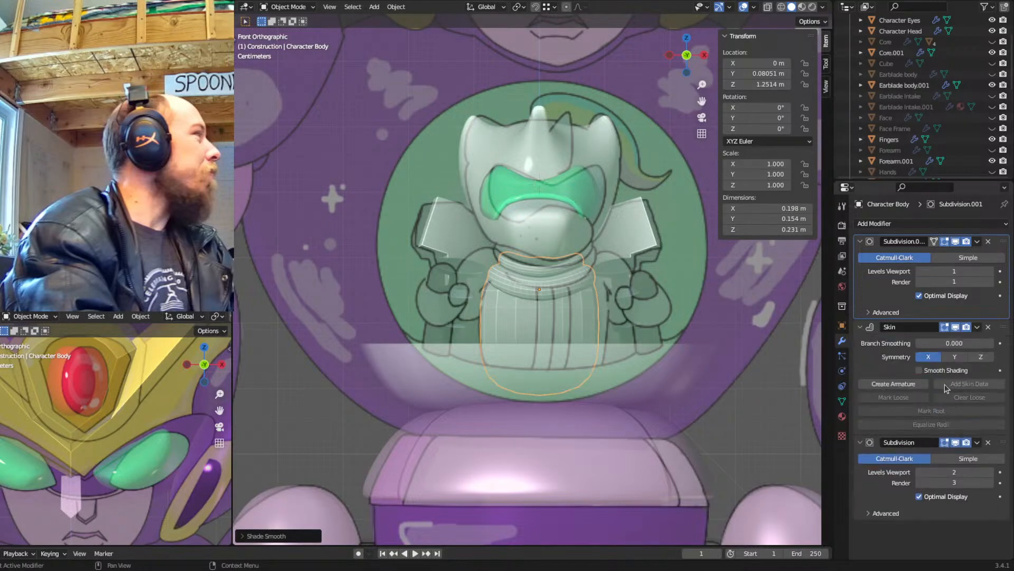
Move the rear vertices of the lower collar loop about 0.0144 m backward along Y
mouse_move(595, 271)
middle_mouse_down()
mouse_move(471, 267)
mouse_move(497, 272)
mouse_move(483, 296)
mouse_move(500, 287)
mouse_move(537, 312)
mouse_move(532, 344)
mouse_move(527, 315)
mouse_move(553, 306)
middle_mouse_up()
scroll(509, 274, "up", 4)
scroll(500, 286, "down", 4)
key("Tab")
scroll(544, 313, "up", 4)
key("shift+z")
left_click(553, 302)
left_click(537, 285, "shift")
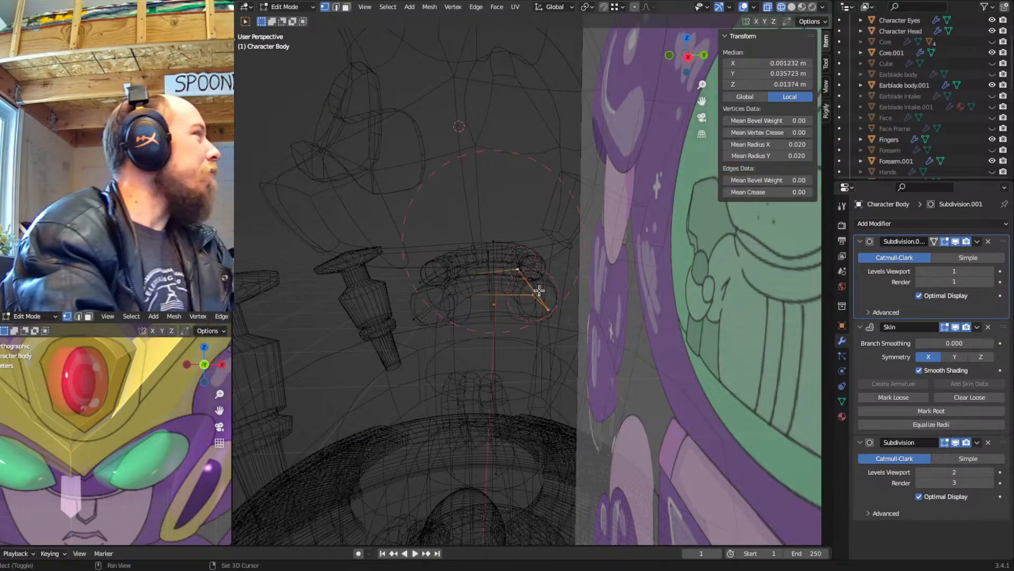
key("g")
key("y")
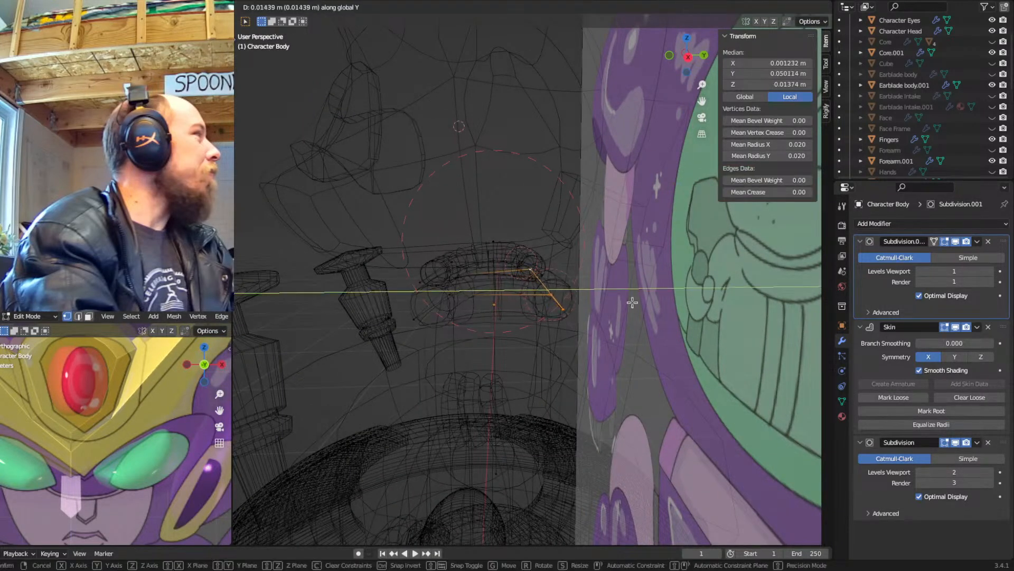
left_click(589, 328)
key("shift+z")
key("shift+z")
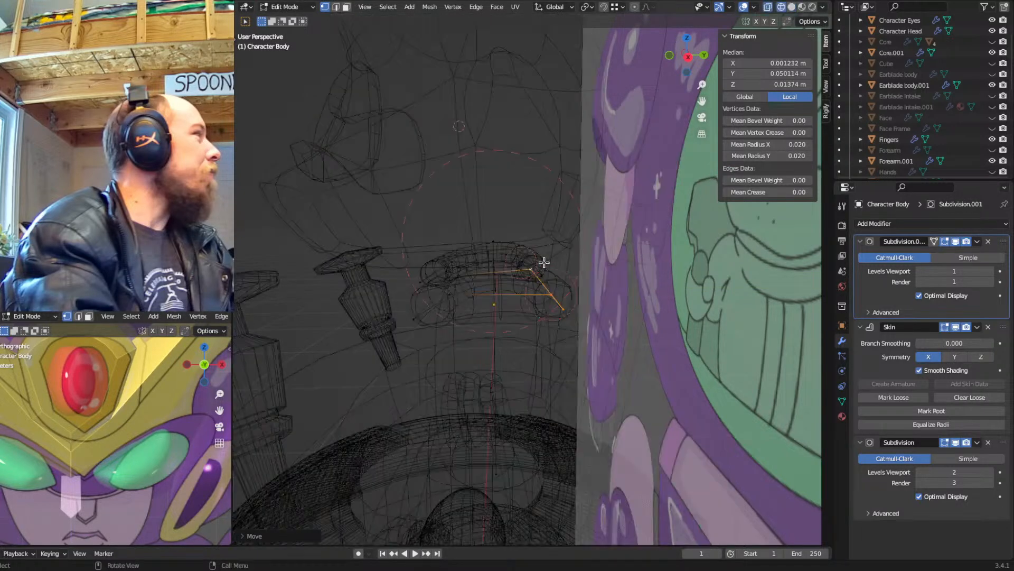
Shift the rear vertices of the upper collar loop backward along Y to line up with the lower ring
left_click(545, 264)
key("g")
key("y")
left_click(580, 274)
key("shift+z")
middle_click_drag(520, 269, 515, 319)
key("g")
key("y")
left_click(544, 269)
Duplicate a rear side vertex of the lower collar loop in the top view and place it beside the body
scroll(583, 302, "down", 3)
key("KP_1")
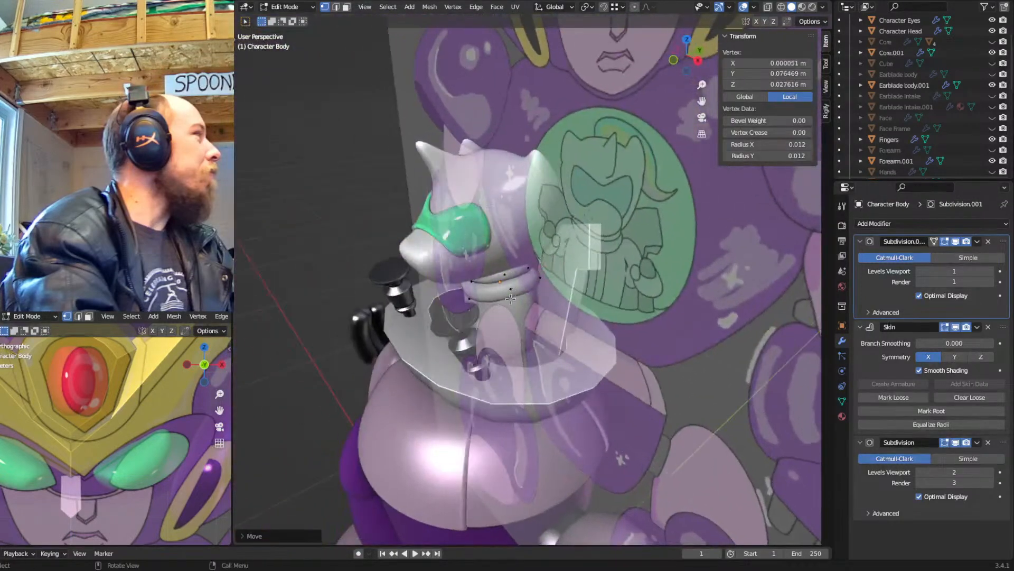
key("KP_1")
key("KP_7")
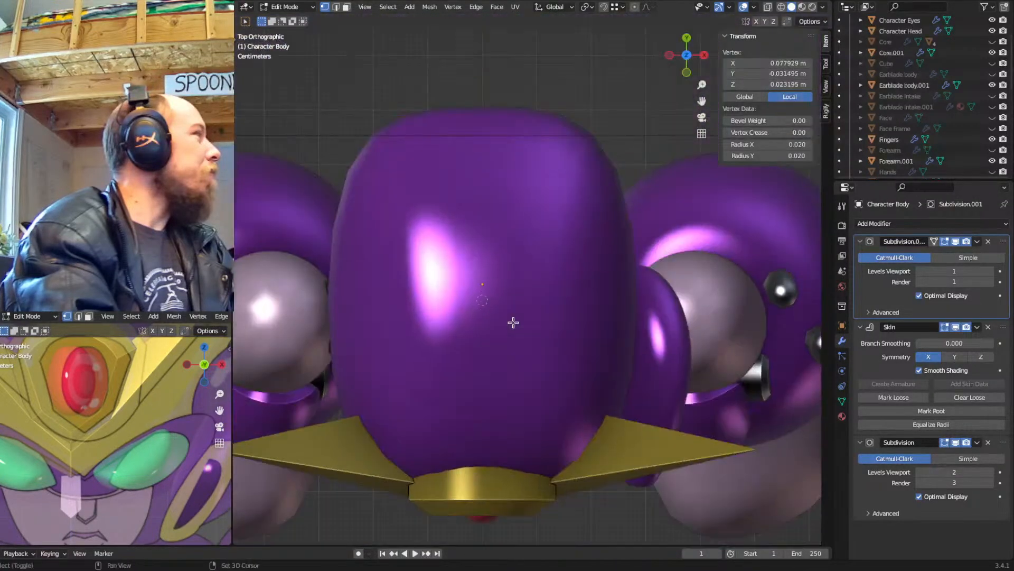
key("shift+z")
scroll(524, 248, "up", 5)
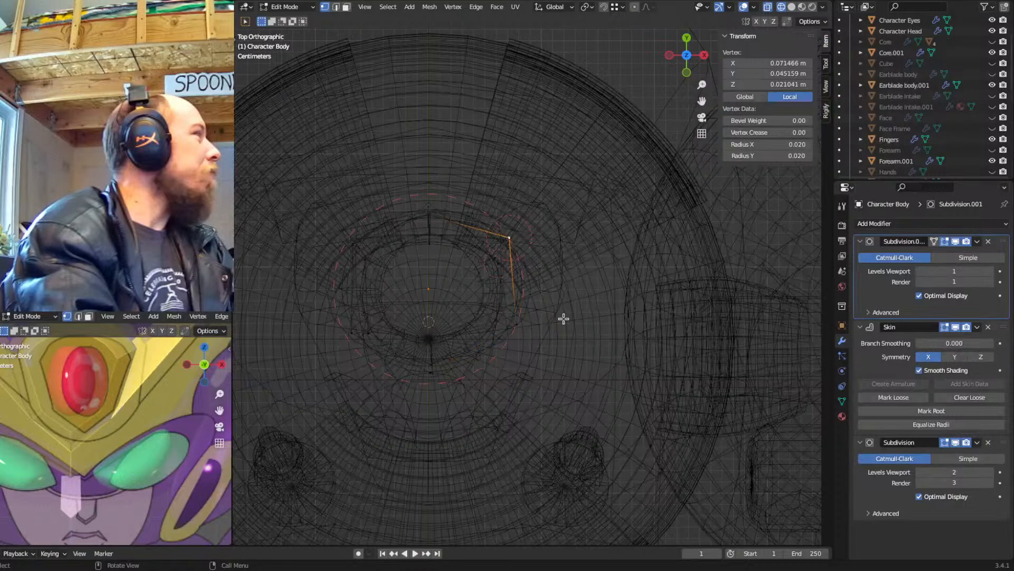
key("shift+d")
left_click(578, 288)
Position the duplicated vertex at the shoulder in the front view and extrude an arm segment down and outward
key("KP_1")
key("shift+z")
key("g")
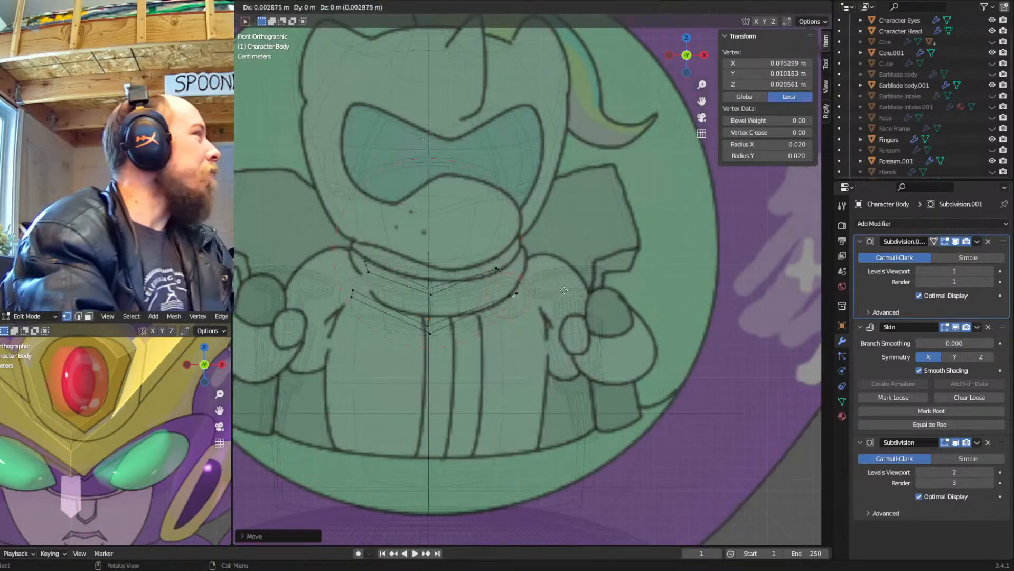
left_click(595, 275)
key("e")
left_click(621, 359)
Reposition the new arm's vertices in depth so the arm bends at an elbow beside the body
mouse_move(622, 360)
middle_mouse_down()
mouse_move(489, 331)
mouse_move(505, 365)
mouse_move(587, 356)
mouse_move(613, 338)
mouse_move(692, 343)
mouse_move(534, 292)
middle_mouse_up()
key("g")
left_click(529, 343)
key("shift+z")
key("shift+z")
left_click(564, 299)
middle_click_drag(629, 307, 592, 303)
key("g")
left_click(547, 297)
Bring the arm's end vertex up to the control stick and adjust the elbow vertex beside the torso
left_click(495, 348)
middle_click_drag(510, 349, 533, 359)
key("g")
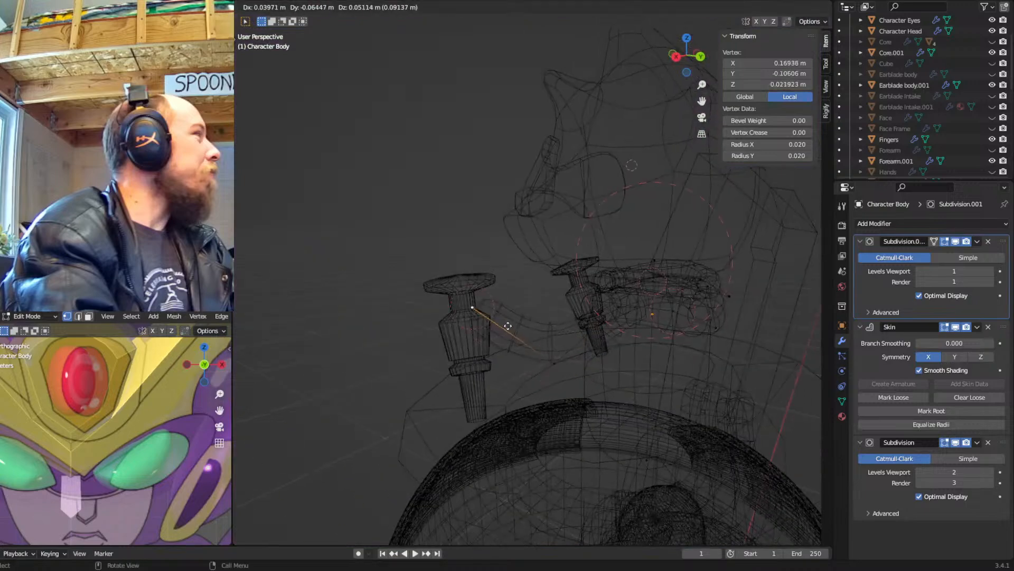
left_click(505, 315)
mouse_move(505, 316)
middle_mouse_down()
mouse_move(618, 344)
mouse_move(515, 372)
mouse_move(600, 388)
middle_mouse_up()
key("shift+z")
key("g")
left_click(513, 375)
key("g")
left_click(613, 404)
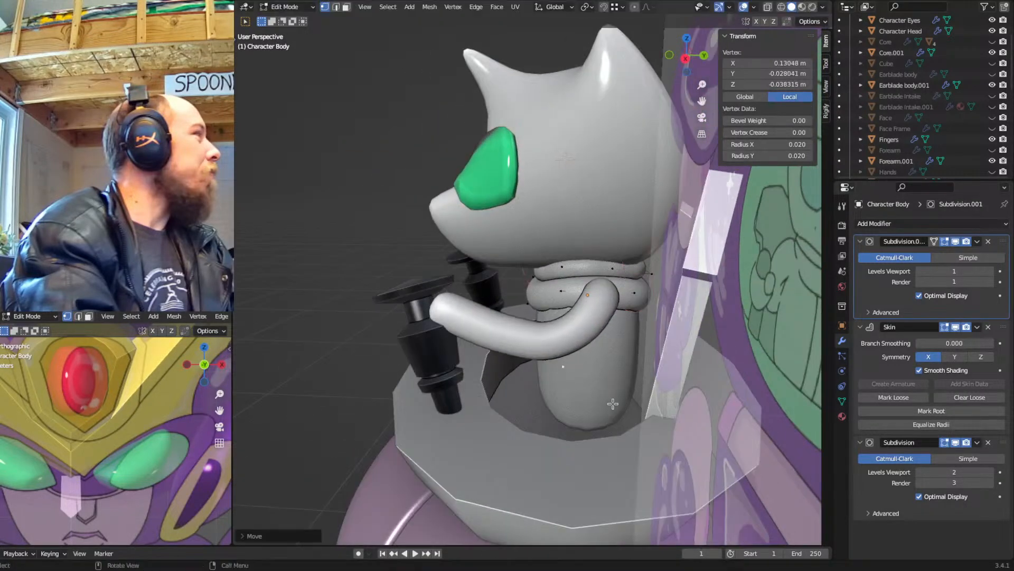
Separate the arm into its own object and remove its Subdivision modifier that precedes the Skin modifier
key("p")
left_click(566, 403)
key("Tab")
left_click(553, 335)
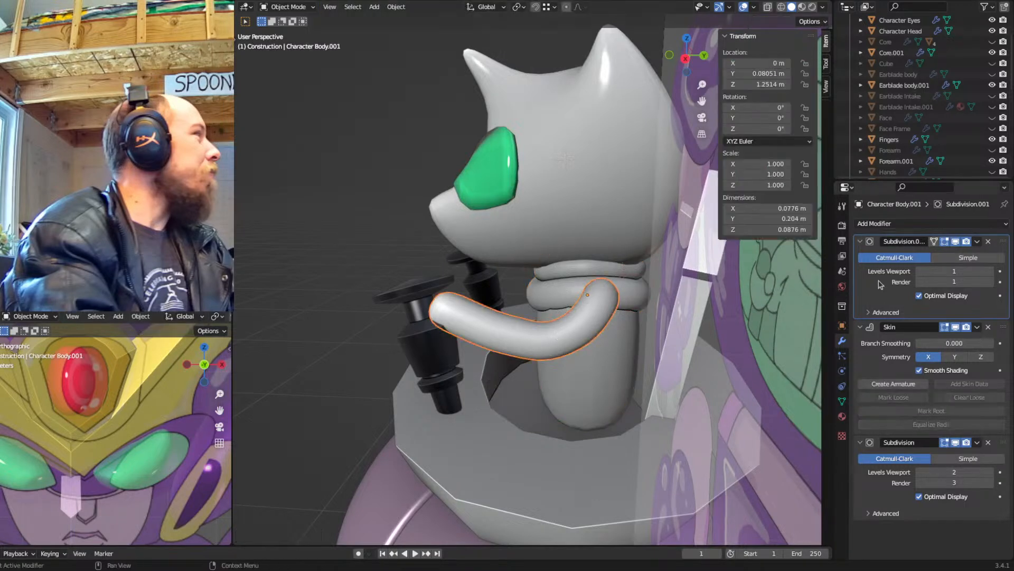
left_click(988, 241)
Move the separated arm's elbow vertex forward and up to about Y -0.052 m, Z -0.020 m
middle_click_drag(569, 331, 600, 312)
key("alt+z")
key("Tab")
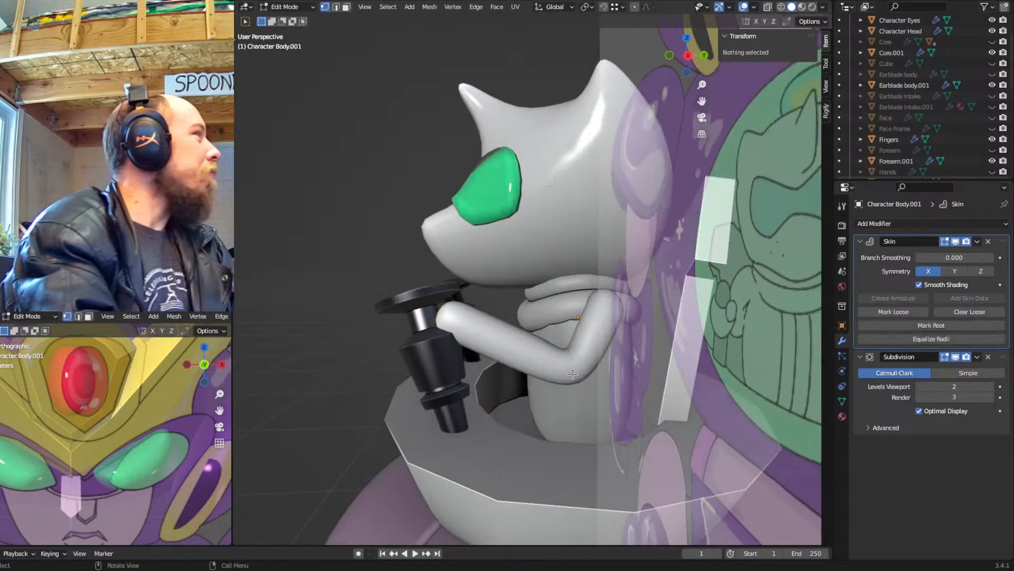
key("shift+z")
left_click(575, 374)
key("shift+z")
key("alt+z")
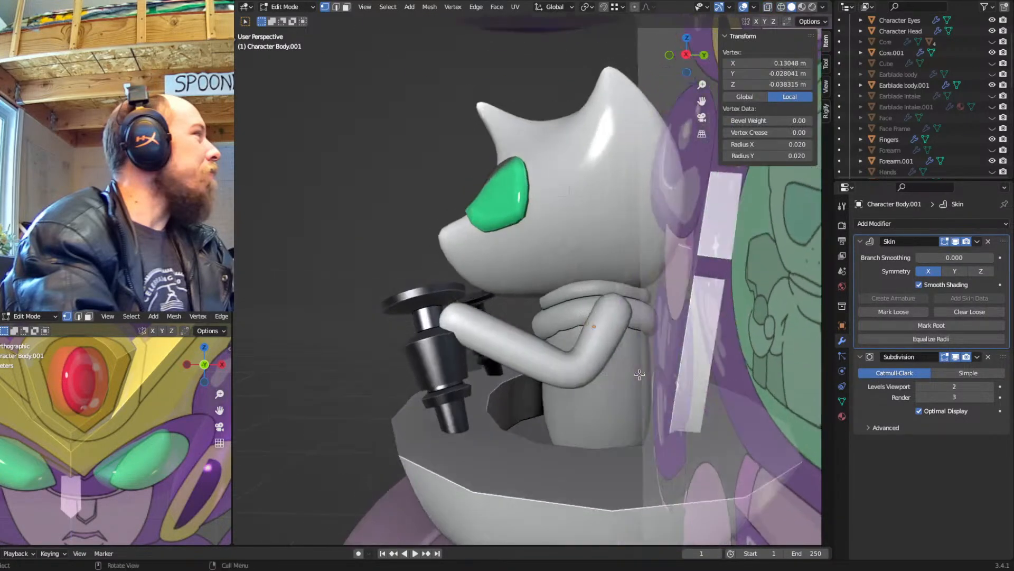
key("g")
middle_click_drag(528, 377, 734, 345)
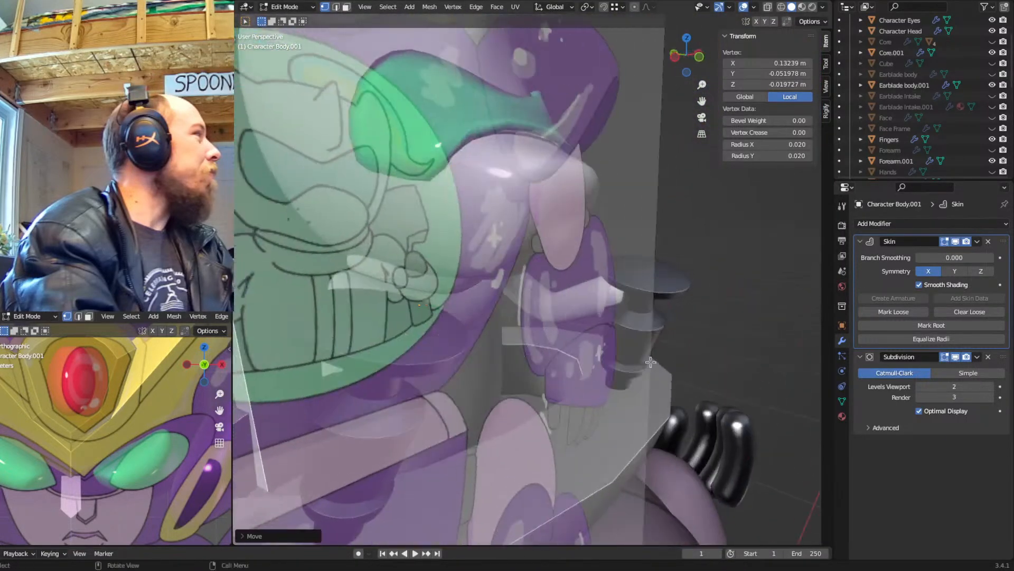
Move the mirrored control stick object slightly to fit the reach of the arm
key("Tab")
left_click(648, 332)
key("g")
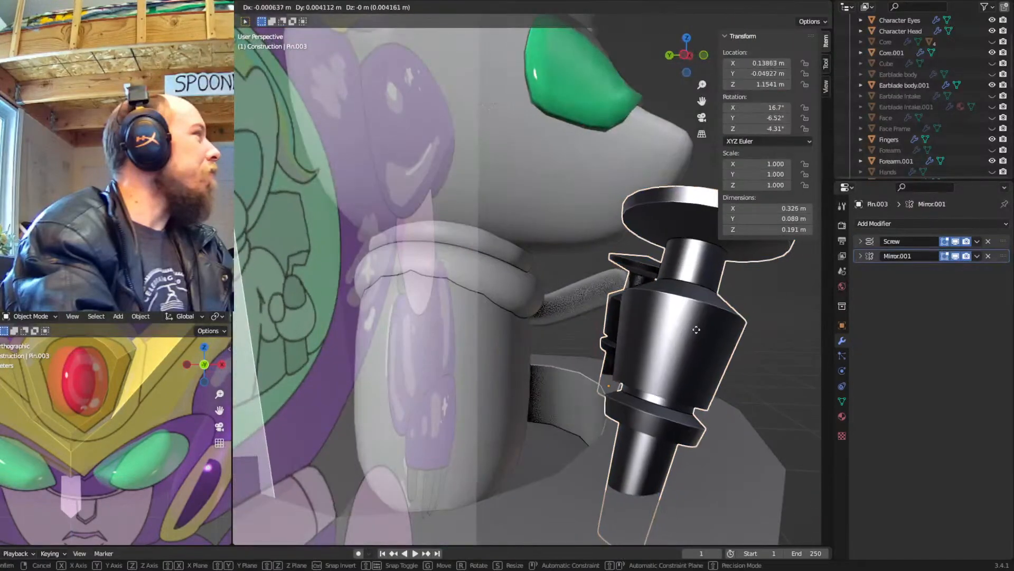
left_click(612, 350)
scroll(611, 351, "down", 4)
Move the arm's hand-end vertex to the control stick, at about X 0.128 m, Y -0.171 m, Z 0.023 m
middle_click_drag(612, 350, 509, 302)
left_click(504, 309)
key("Tab")
left_click(426, 284)
middle_click_drag(426, 284, 583, 278)
left_click(645, 261)
middle_click_drag(645, 261, 504, 288)
key("g")
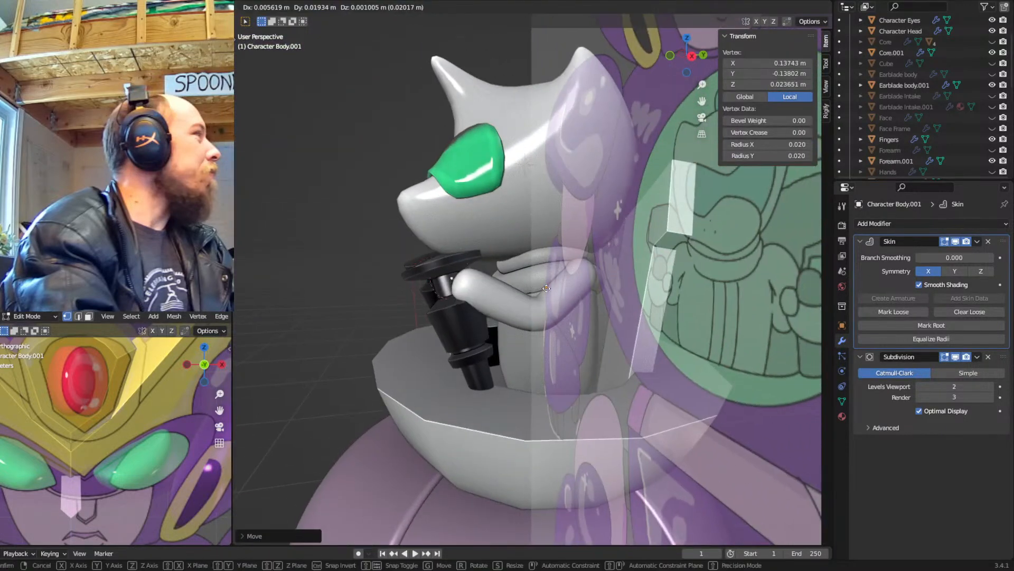
middle_click_drag(510, 288, 493, 298)
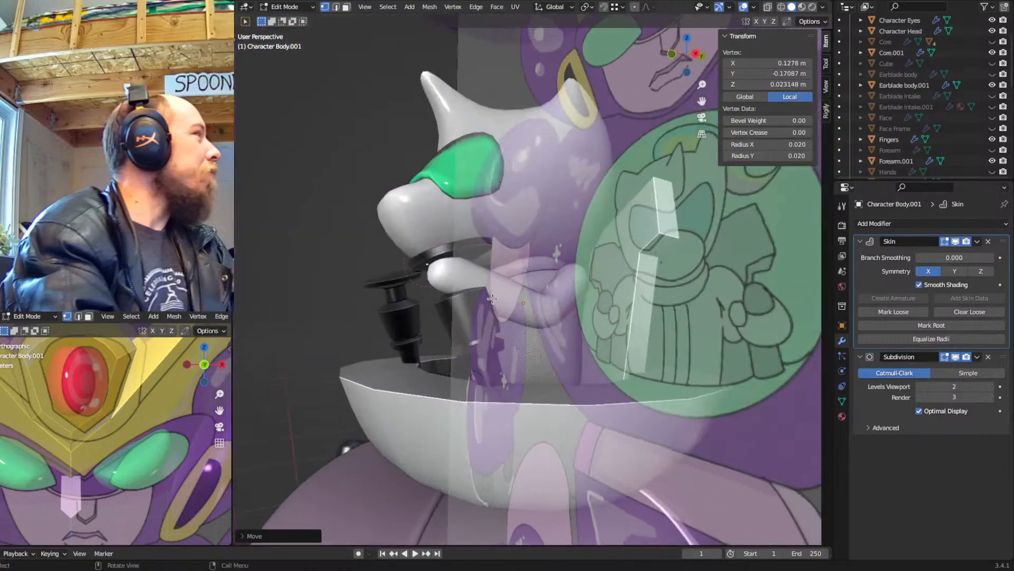
middle_click_drag(552, 328, 572, 333)
Add a Mirror modifier across X to the arm object
key("Tab")
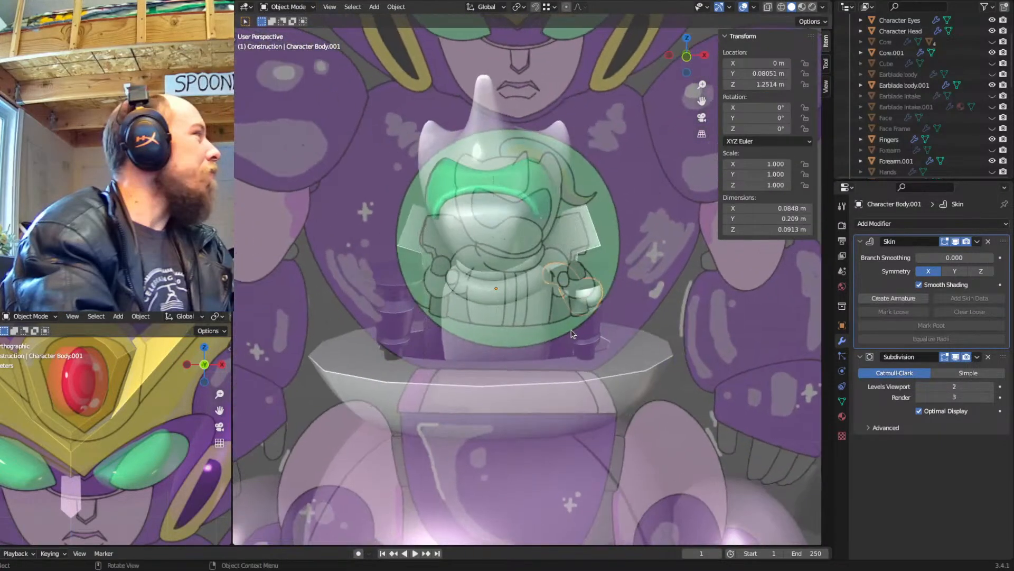
left_click(861, 242)
left_click(874, 224)
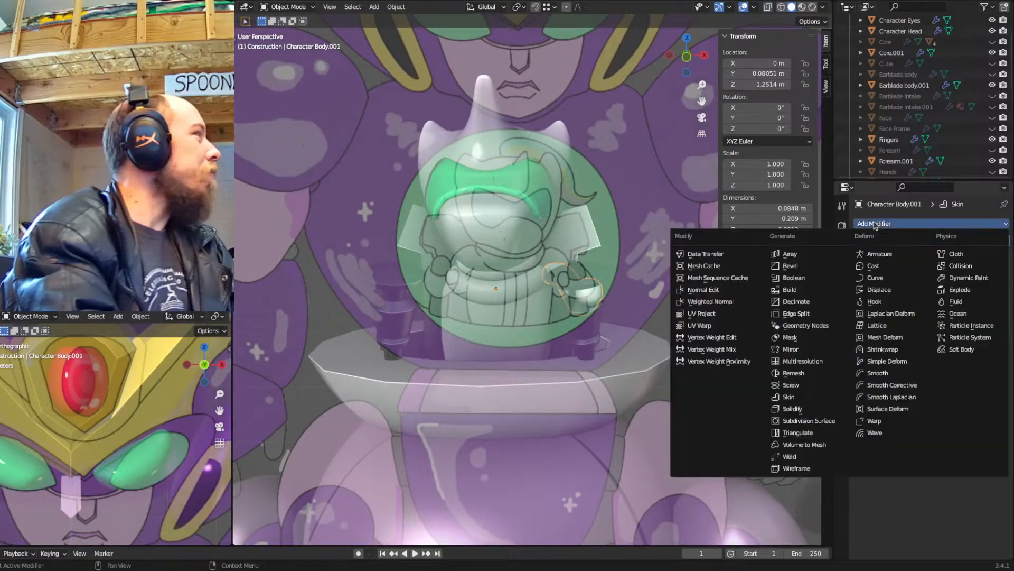
left_click(791, 349)
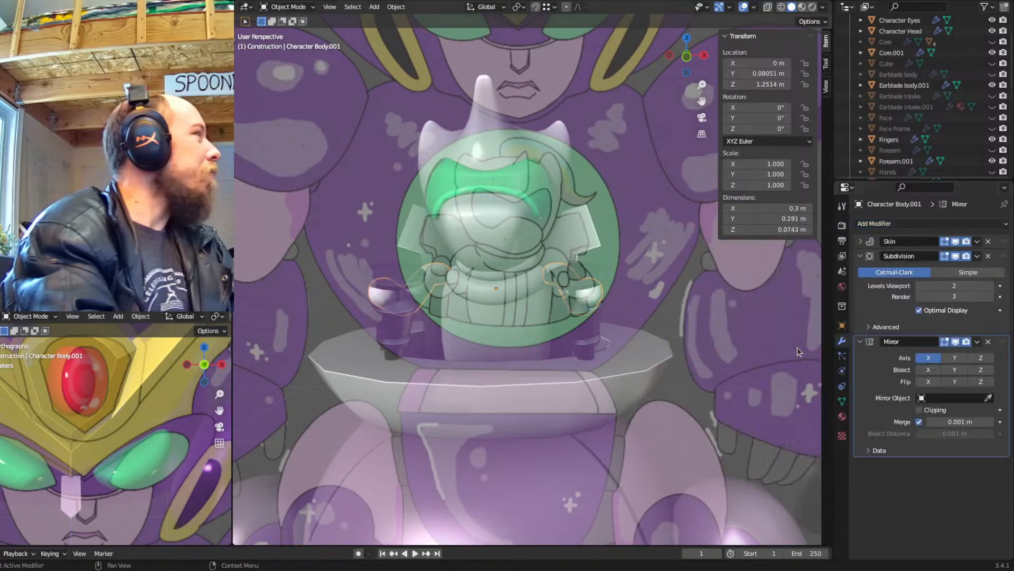
Move the arm's elbow vertex about 0.014 m forward and compare the pose with the front reference
mouse_move(483, 331)
middle_mouse_down()
mouse_move(531, 300)
mouse_move(486, 333)
middle_mouse_up()
scroll(487, 333, "up", 3)
middle_click_drag(560, 304, 495, 353)
key("Tab")
left_click(532, 333)
mouse_move(573, 339)
middle_mouse_down()
mouse_move(592, 341)
mouse_move(588, 333)
middle_mouse_up()
key("g")
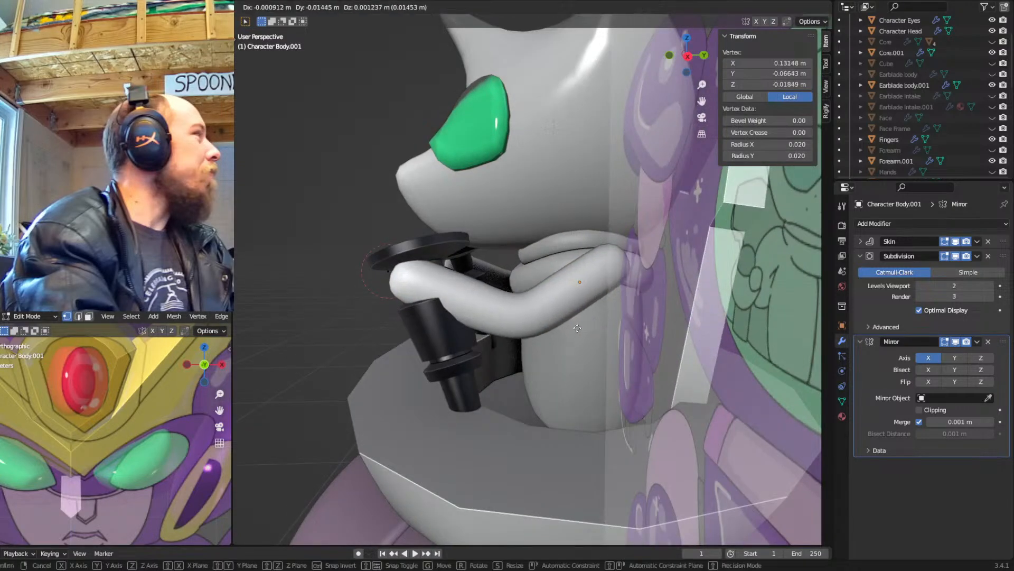
left_click(579, 327)
middle_click_drag(580, 327, 632, 317)
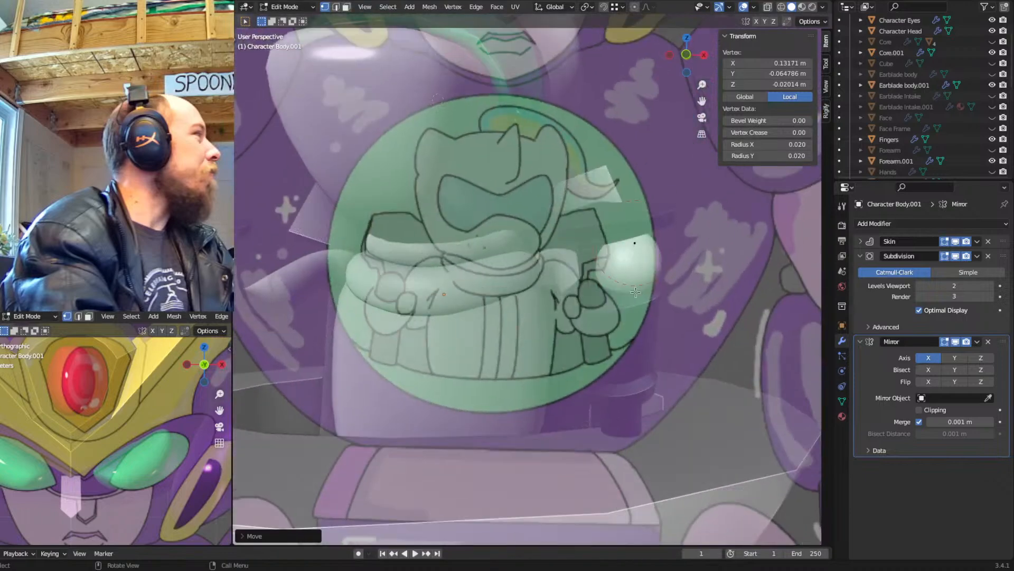
Duplicate the arm's hand-end vertex as a thumb and shrink its skin radius to about 0.014 m
middle_click_drag(626, 250, 712, 271)
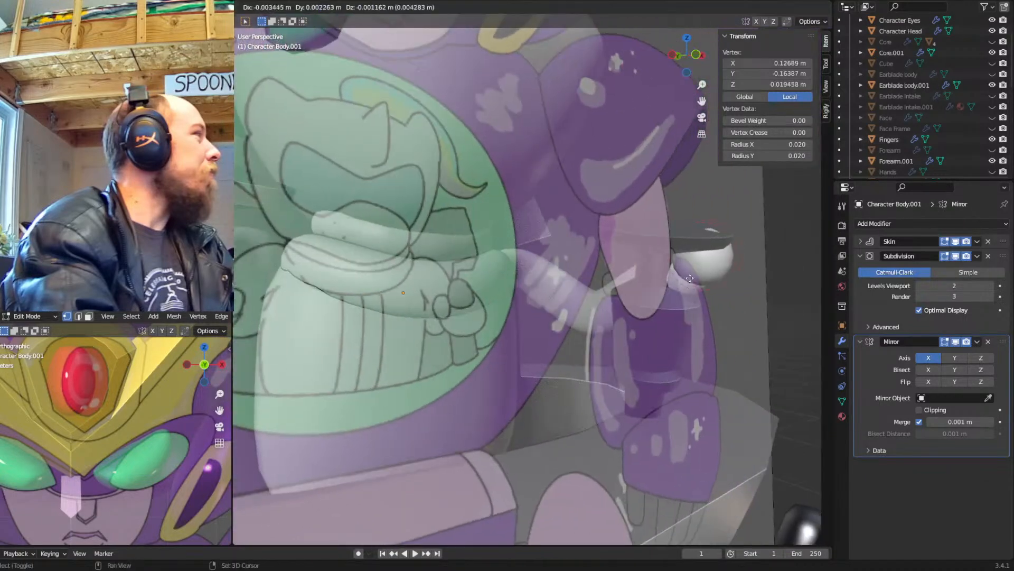
middle_click_drag(745, 381, 741, 322)
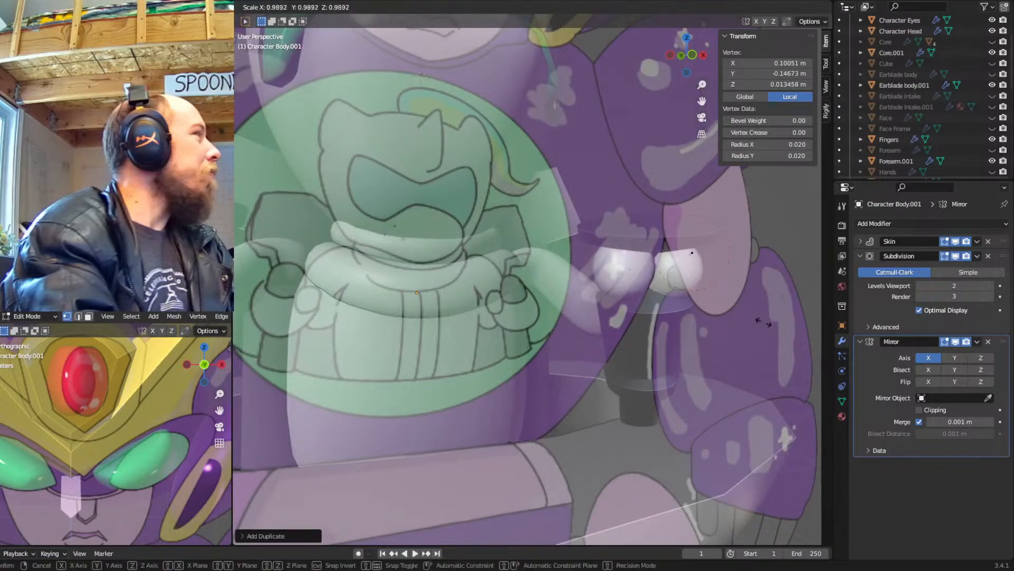
left_click(730, 320)
middle_click_drag(711, 320, 651, 362)
left_click(725, 315)
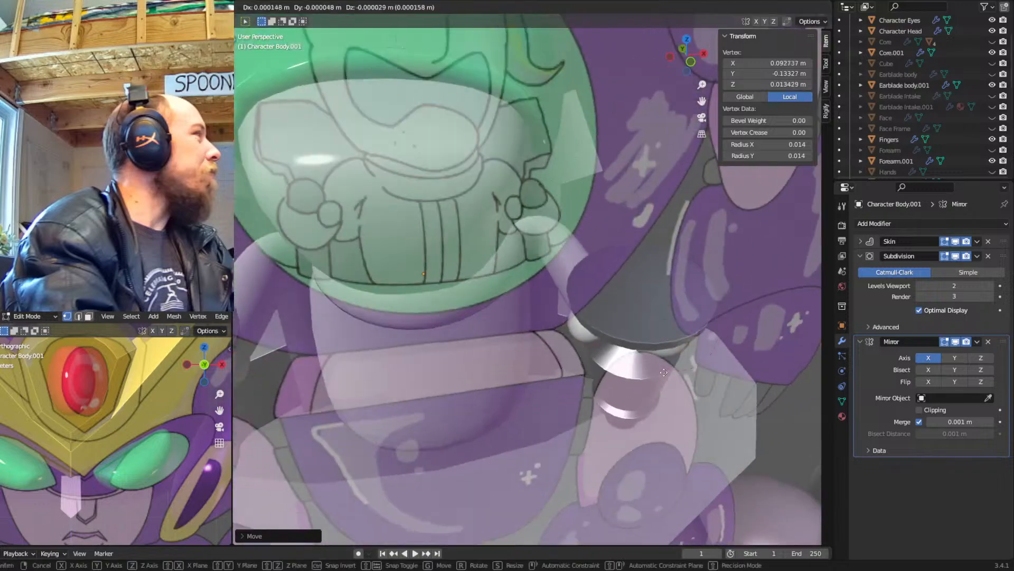
Move the thumb vertex around the control stick to about X 0.126 m, Y -0.112 m, Z 0.014 m, and finish editing the arm
middle_click_drag(797, 314, 661, 382)
middle_click_drag(606, 310, 558, 316)
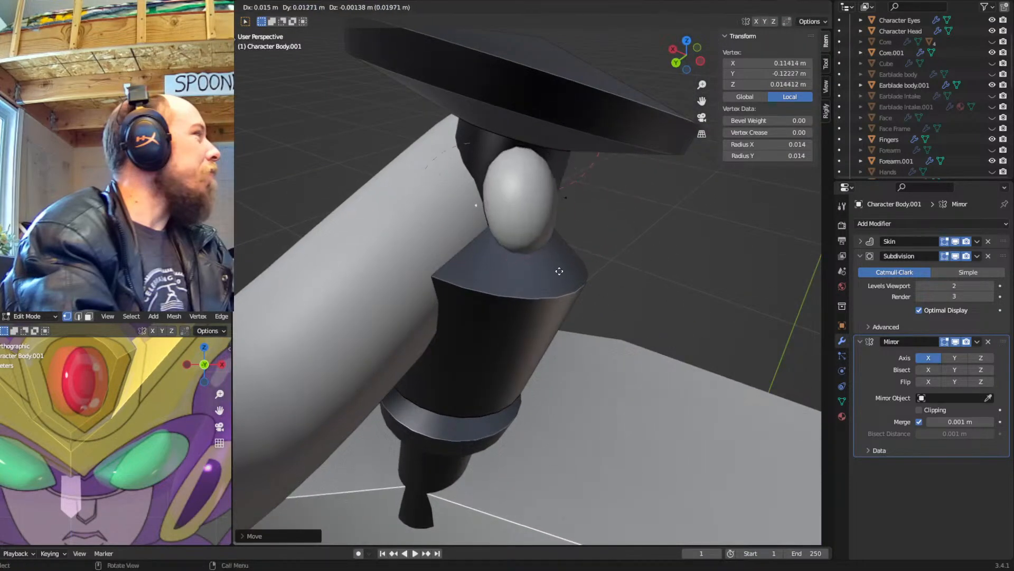
middle_click_drag(490, 274, 548, 277)
key("Tab")
In the pilot's body mesh, place a vertex of 0.012 m skin radius below the collar at about X -0.007 m, Y -0.072 m, Z -0.009 m
left_click(565, 250)
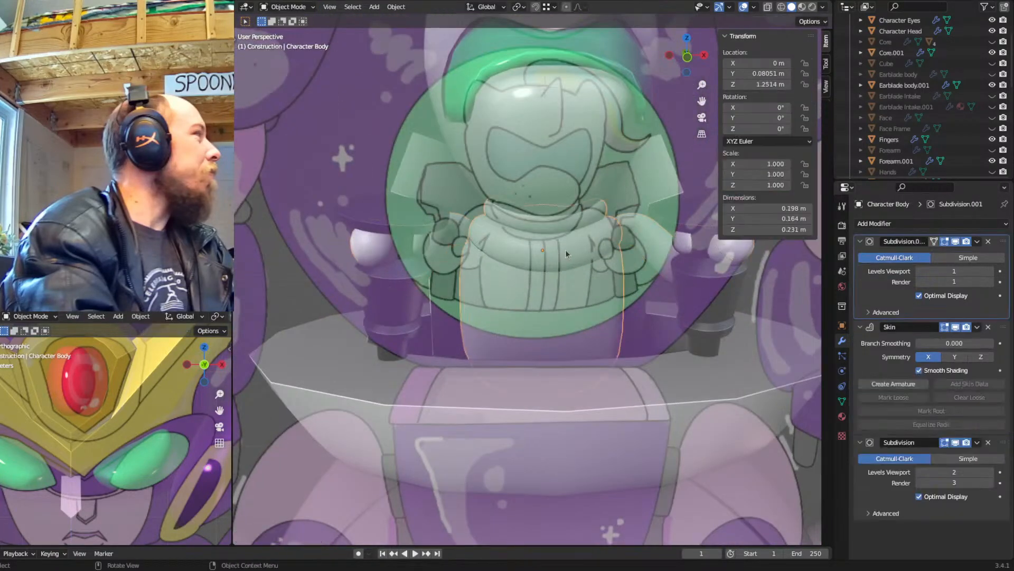
key("Tab")
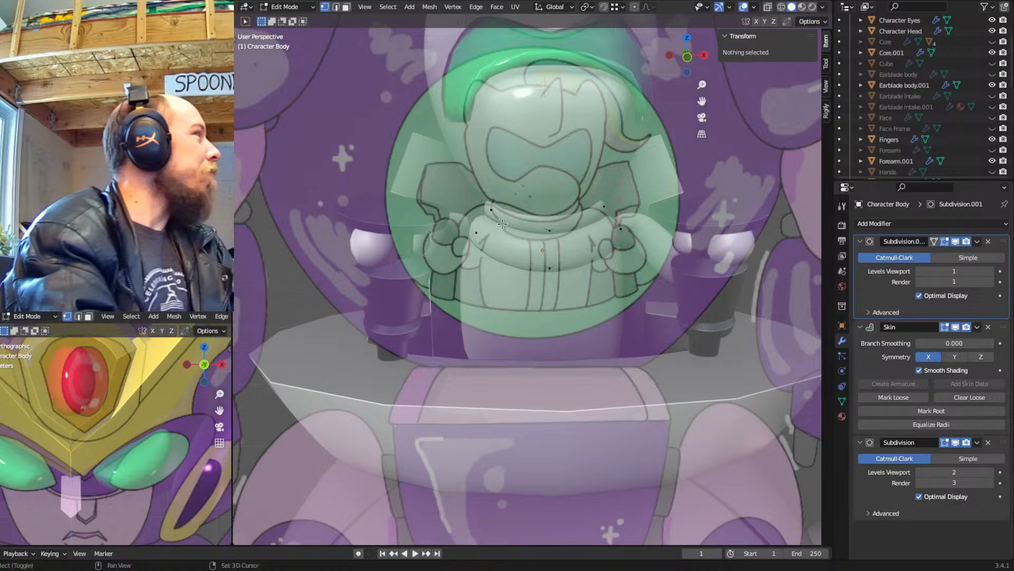
key("alt+z")
middle_click_drag(623, 226, 544, 237)
key("g")
left_click(522, 311)
middle_click_drag(528, 312, 625, 243)
key("alt+z")
left_click(536, 210)
middle_click_drag(535, 211, 550, 255)
key("KP_1")
key("KP_3")
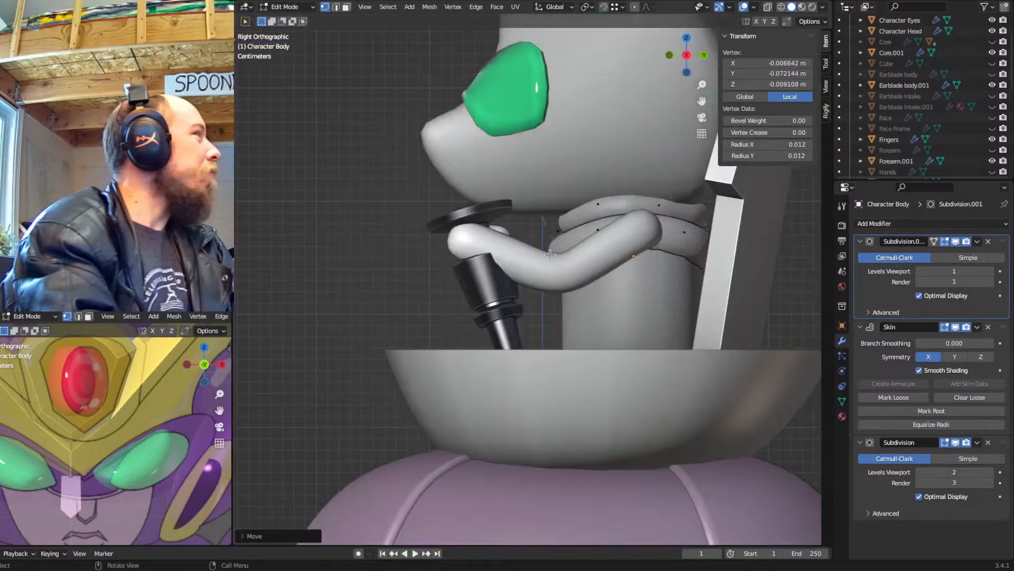
Extrude the vertex down along the torso's front to form a vertical jacket strip
key("shift+z")
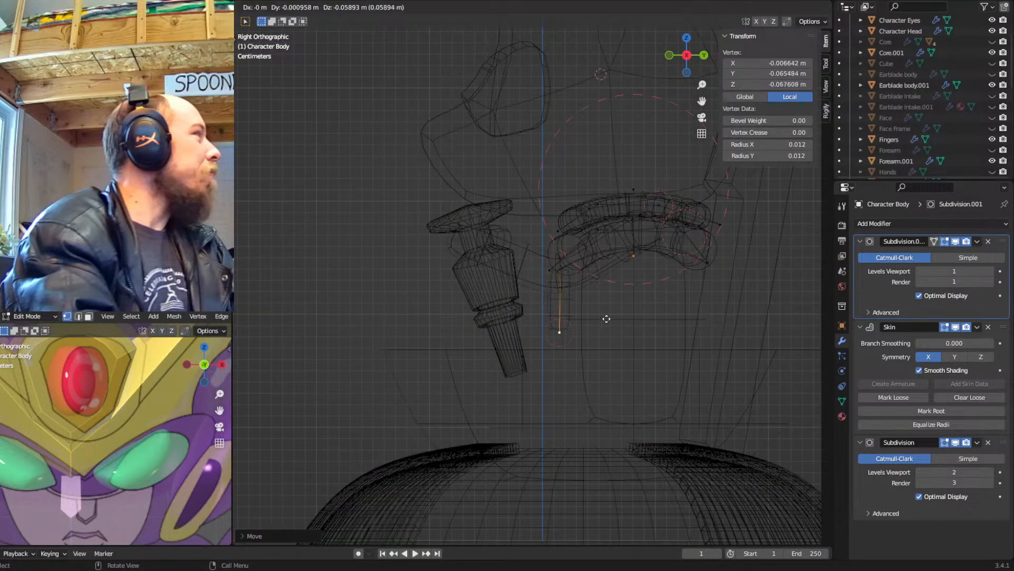
left_click(629, 430)
key("shift+z")
middle_click_drag(630, 431, 676, 312)
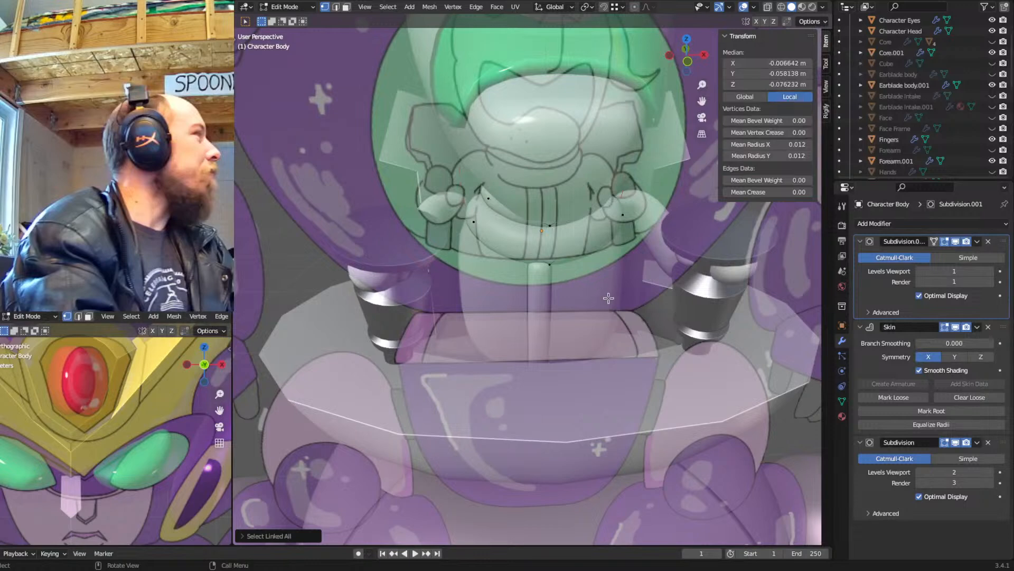
Duplicate the whole vertical strip along X, centring the copy at about X 0.010 m, and finish editing the body
left_click(563, 299)
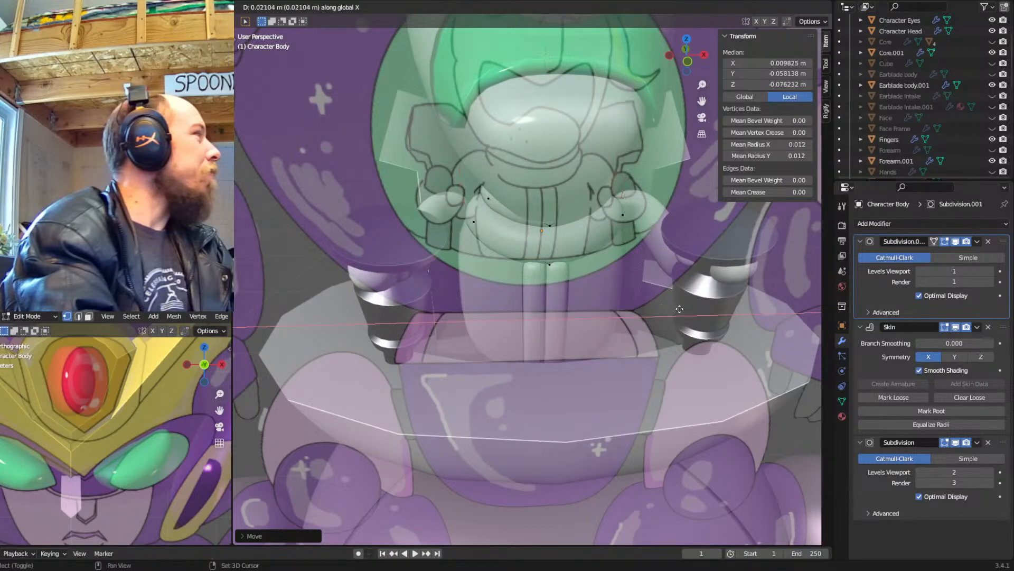
middle_click_drag(676, 309, 632, 278)
scroll(632, 278, "down", 3)
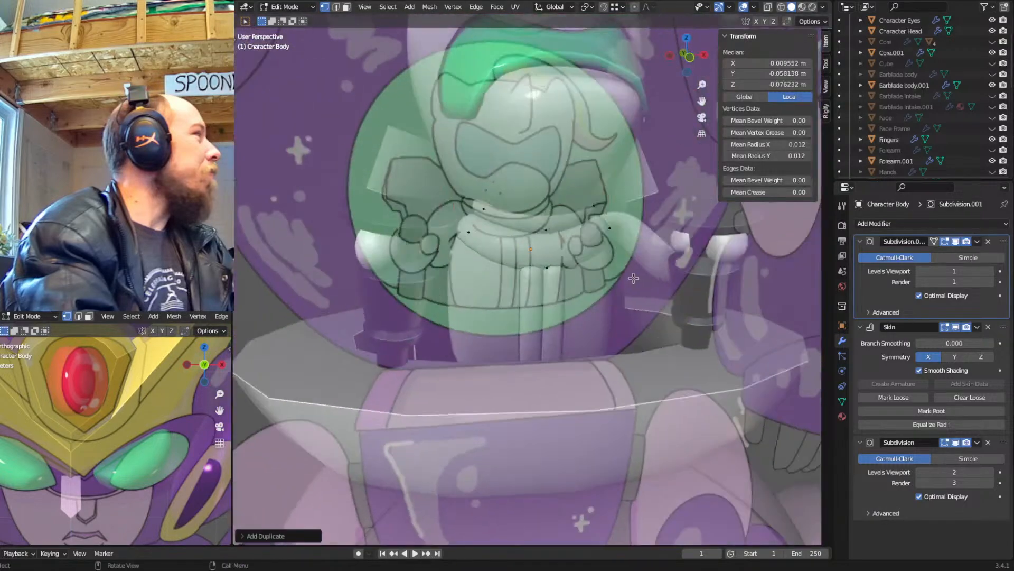
middle_click_drag(583, 307, 575, 372, "shift")
key("Tab")
scroll(575, 372, "down", 2)
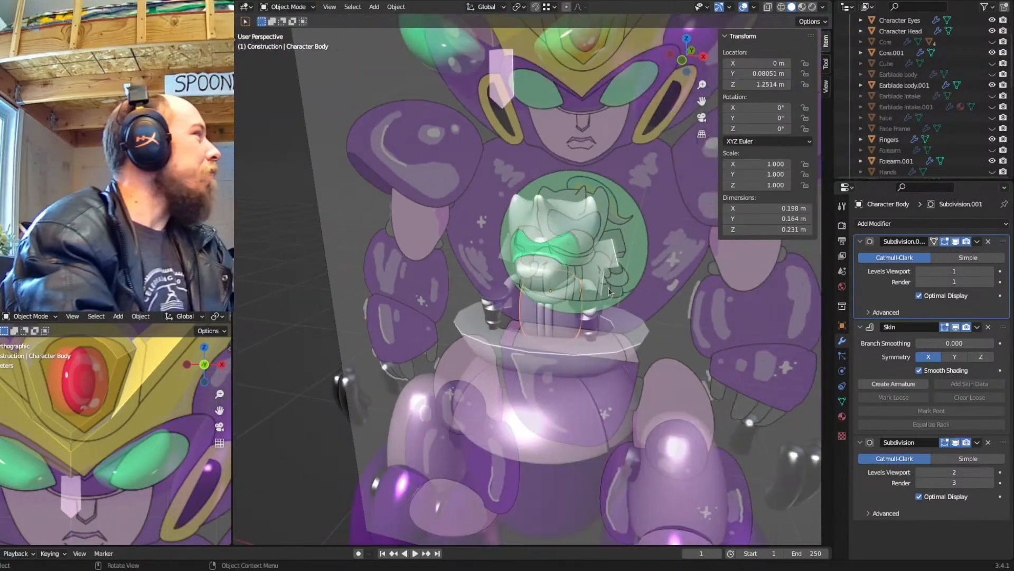
Move the pilot and cockpit objects to the Main Objects collection and show only that collection in solid shading
key("1")
key("2")
middle_click_drag(556, 306, 569, 256)
left_click_drag(497, 308, 497, 309)
middle_click_drag(565, 306, 609, 333)
key("shift+z")
key("m")
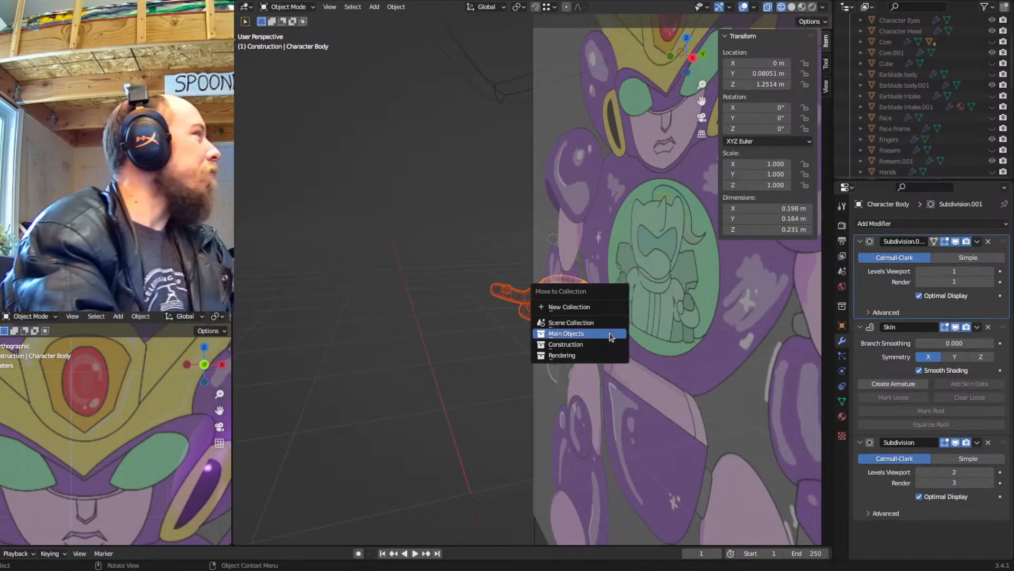
left_click(612, 336)
key("1")
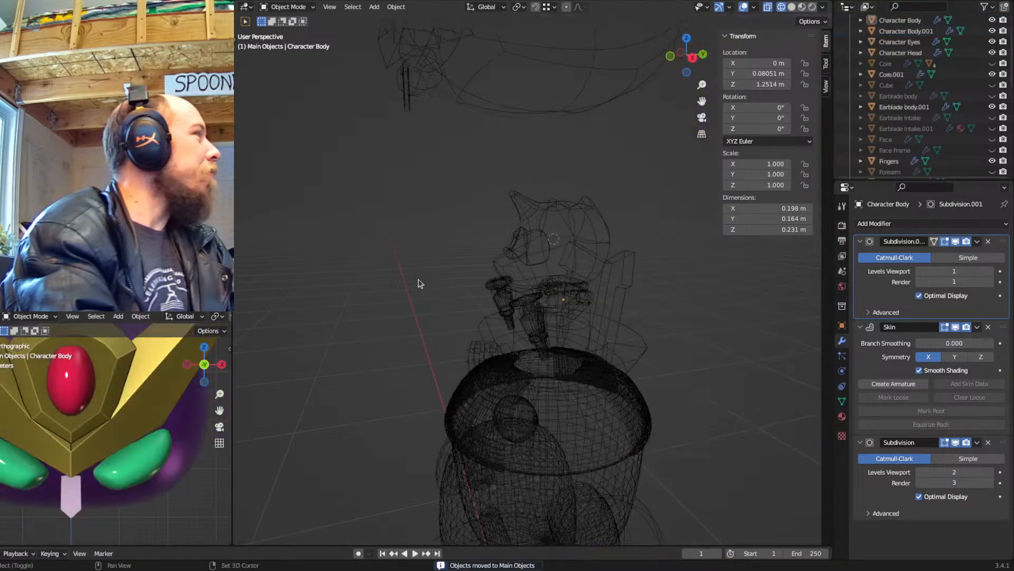
key("shift+z")
Move the shoulder vertex of the pilot's arm to about X 0.101 m, Y 0 m, Z 0.015 m
mouse_move(423, 285)
middle_mouse_down()
mouse_move(531, 262)
mouse_move(587, 329)
mouse_move(607, 295)
mouse_move(554, 309)
mouse_move(575, 281)
middle_mouse_up()
scroll(554, 305, "up", 5)
left_click(623, 248)
key("Tab")
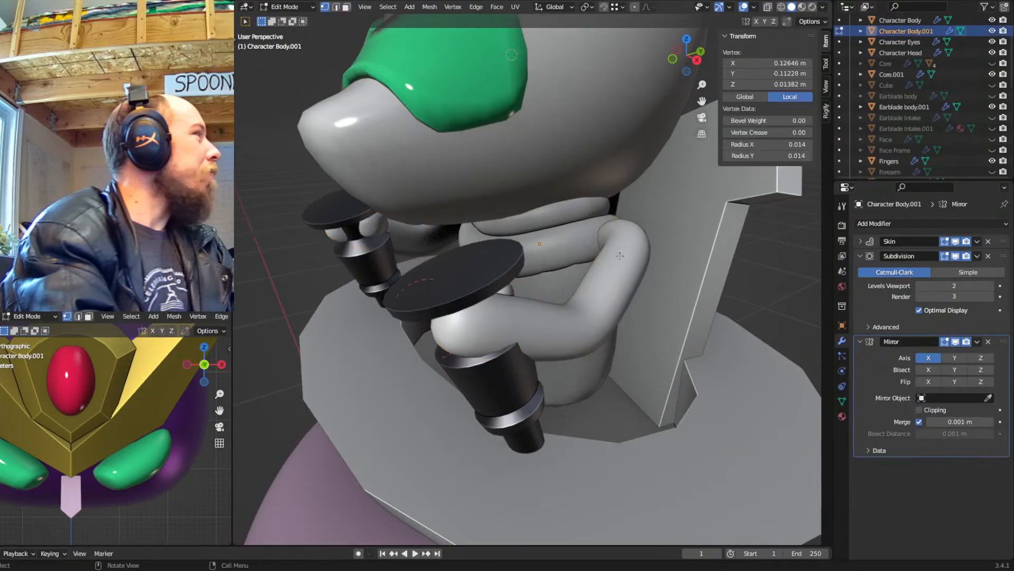
key("shift+z")
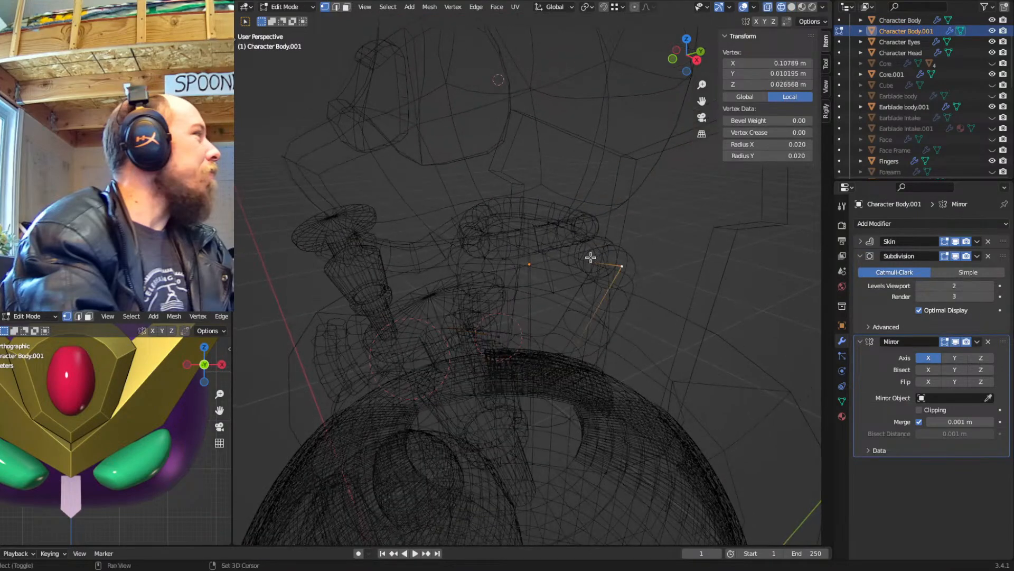
mouse_move(626, 267)
middle_mouse_down()
mouse_move(687, 288)
mouse_move(607, 273)
mouse_move(585, 235)
mouse_move(709, 260)
mouse_move(572, 255)
middle_mouse_up()
key("g")
left_click(560, 435)
key("shift+z")
key("shift+z")
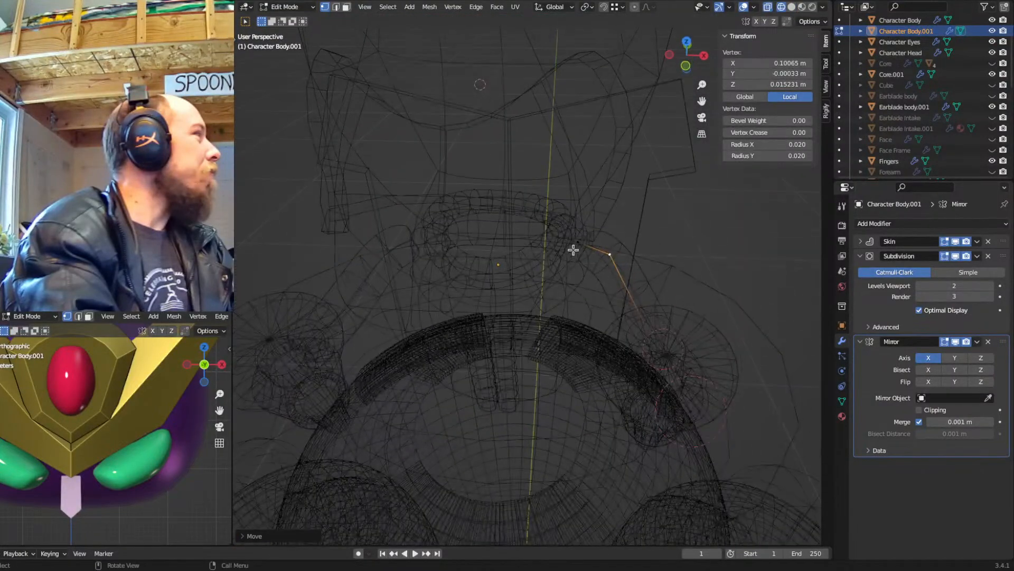
Lower the shoulder vertex slightly and enlarge the skin radius of the arm's innermost vertex
left_click(625, 270)
left_click(621, 258)
key("g")
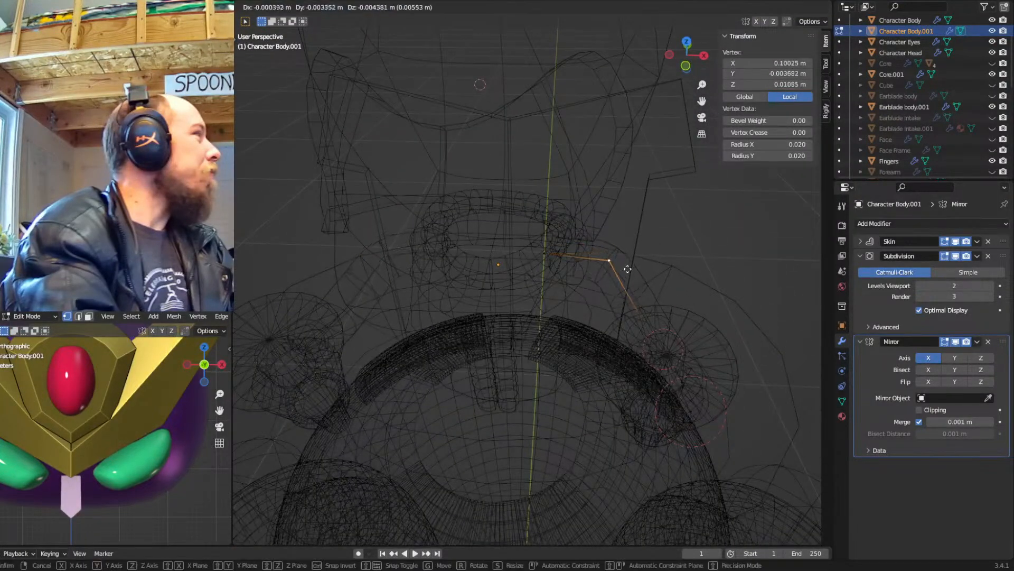
left_click(614, 319)
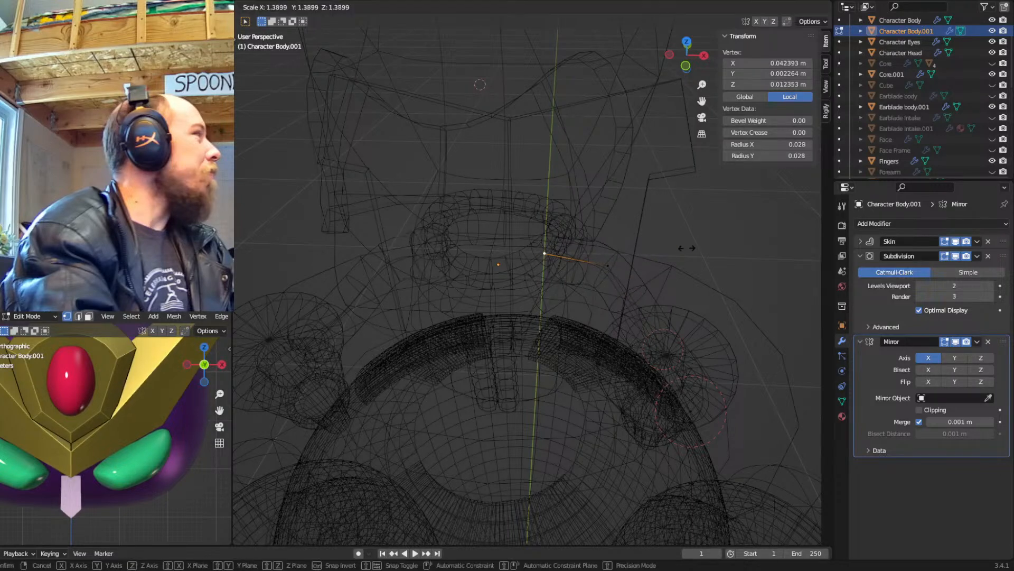
left_click(750, 250)
key("shift+z")
mouse_move(763, 255)
middle_mouse_down()
mouse_move(671, 265)
mouse_move(542, 213)
mouse_move(634, 242)
mouse_move(709, 220)
middle_mouse_up()
Move the arm's enlarged inner vertex to blend the shoulder into the torso, and finish editing the arm
key("g")
left_click(693, 367)
middle_click_drag(693, 366, 652, 386)
key("Tab")
scroll(622, 289, "down", 7)
left_click(651, 288)
middle_click_drag(651, 288, 651, 328)
scroll(638, 315, "down", 5)
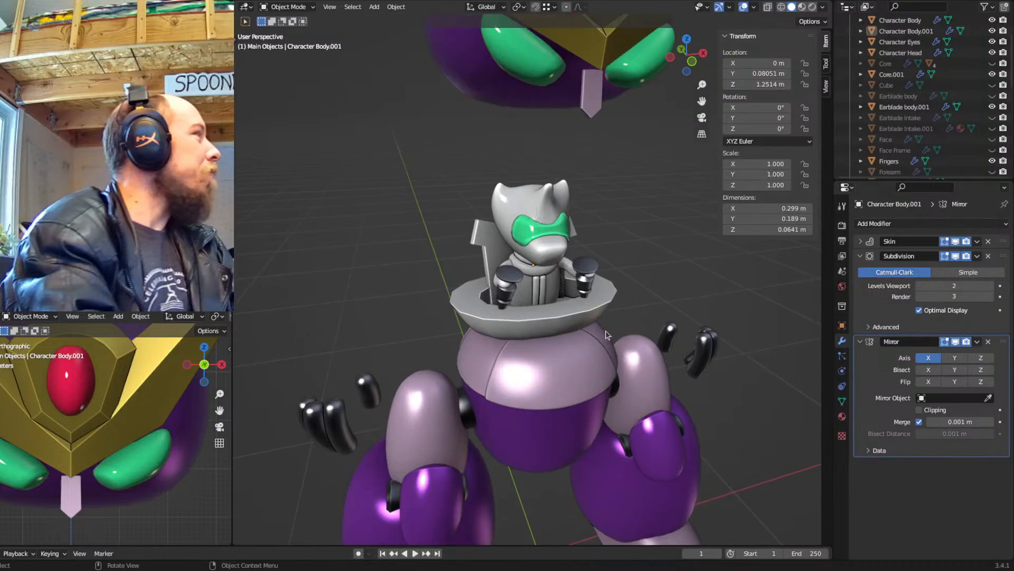
Unhide all hidden parts of the robot and check the pilot through the chest window
scroll(594, 347, "down", 3)
key("alt+h")
middle_click_drag(629, 359, 596, 233)
left_click(714, 313)
scroll(534, 283, "up", 2)
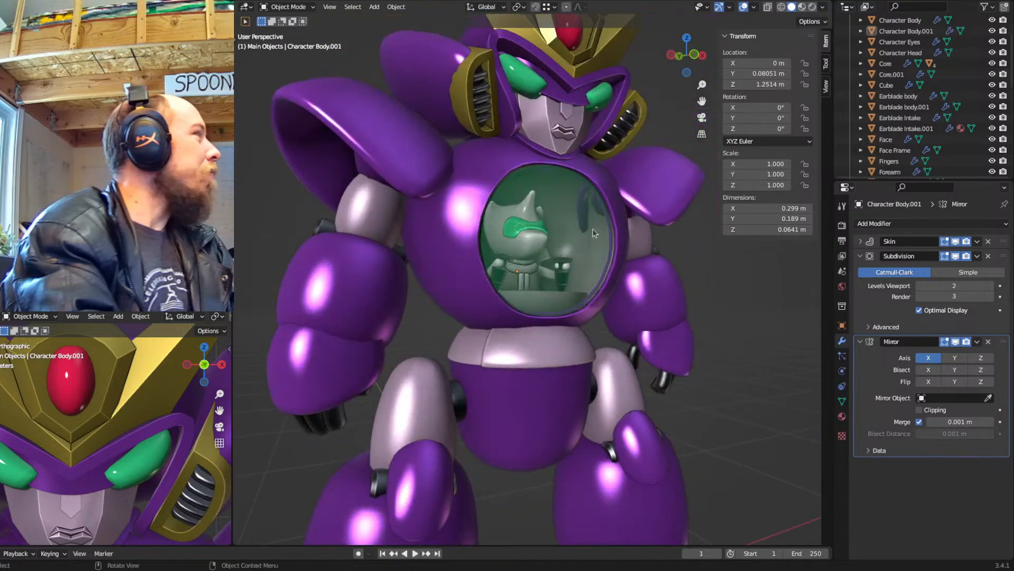
scroll(598, 249, "up", 2)
Set the Solidify thickness of the Core to 0.055 m and that of the Window Cutout to about 0.141 m
left_click(647, 225)
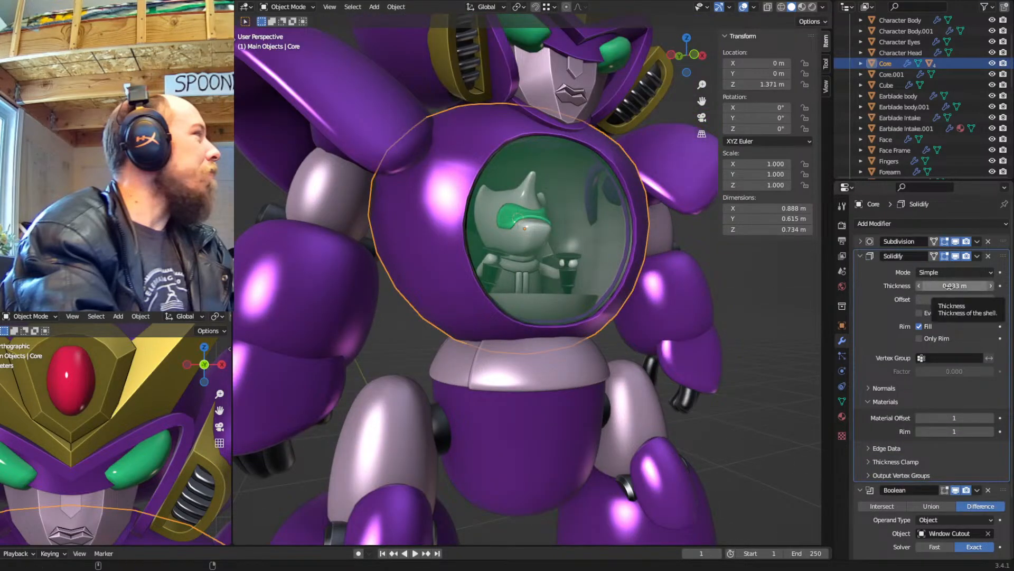
mouse_move(955, 286)
left_mouse_down()
mouse_move(970, 286)
mouse_move(957, 286)
left_mouse_up()
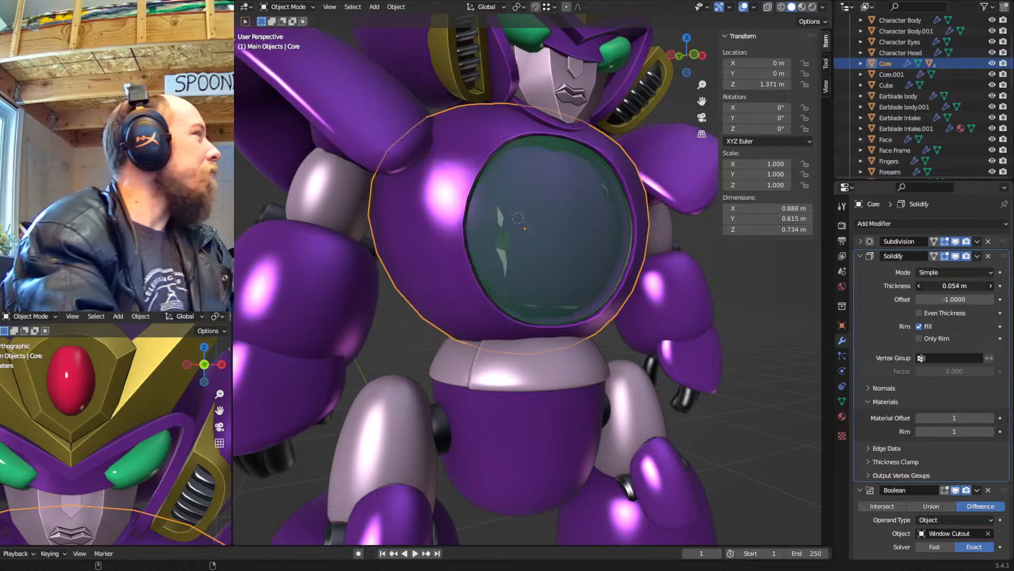
scroll(898, 106, "down", 5)
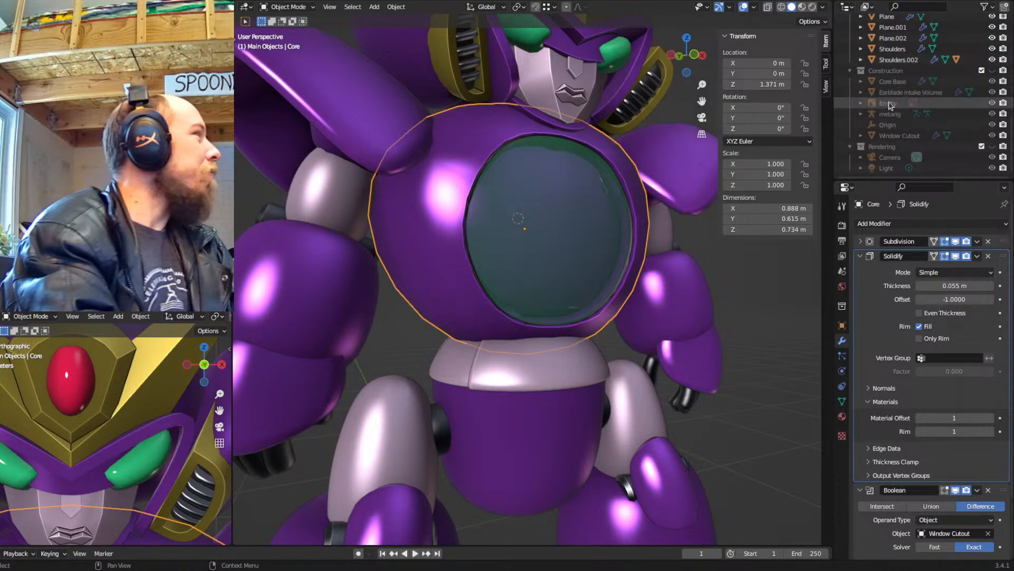
left_click(899, 136)
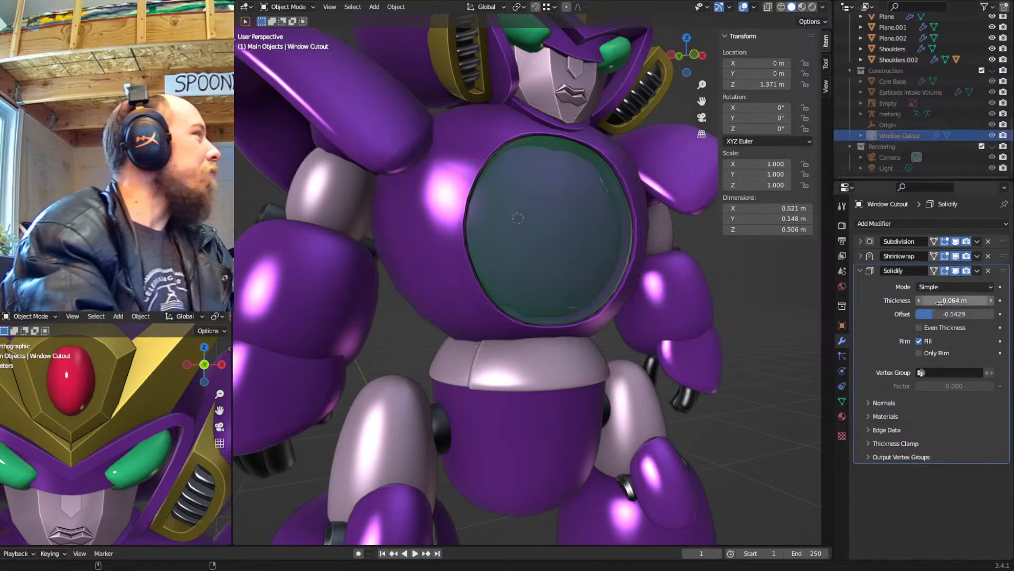
left_click_drag(954, 301, 975, 301)
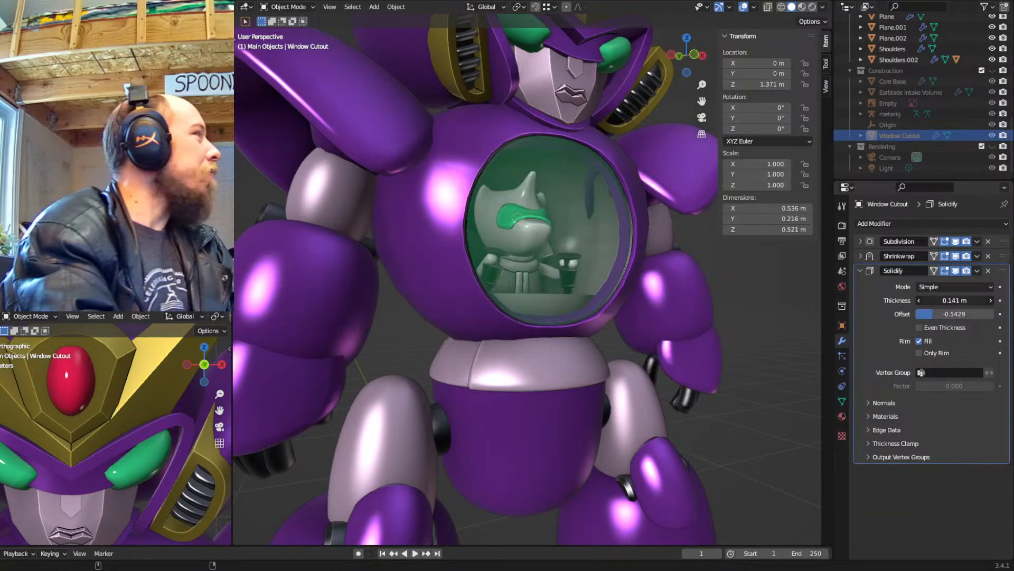
Examine the chest window, its Green Glass material settings and the complete robot from several angles
middle_click_drag(600, 236, 554, 202)
scroll(555, 217, "up", 2)
middle_click_drag(559, 238, 528, 269)
left_click(842, 416)
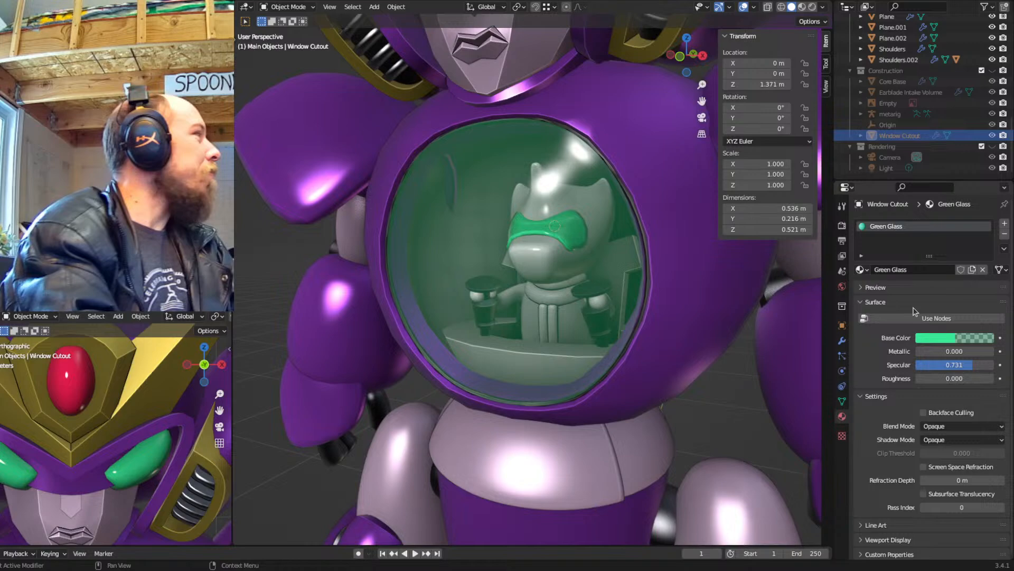
middle_click_drag(490, 235, 522, 308)
scroll(627, 279, "down", 8)
scroll(582, 299, "up", 4)
scroll(559, 238, "down", 8)
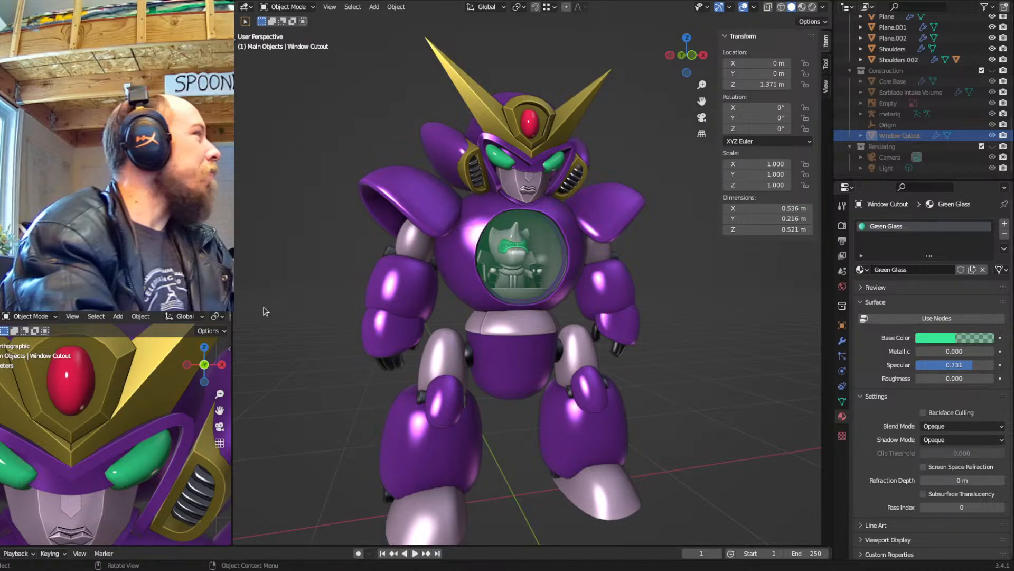
mouse_move(357, 248)
middle_mouse_down("shift")
mouse_move(338, 259)
mouse_move(365, 264)
mouse_move(406, 237)
mouse_move(381, 221)
mouse_move(355, 265)
mouse_move(370, 248)
middle_mouse_up("shift")
scroll(355, 268, "down", 1)
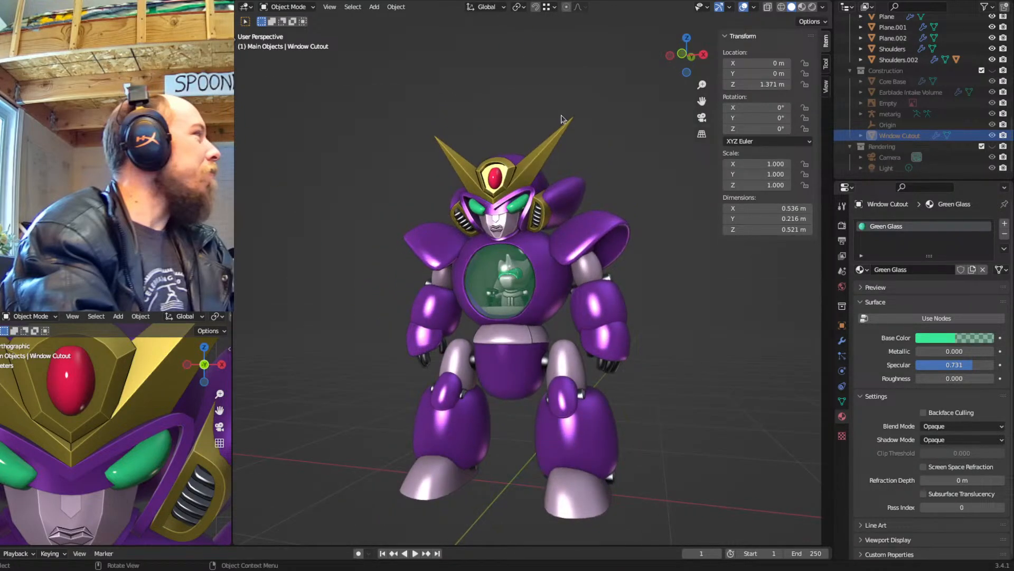
middle_click_drag(538, 208, 622, 192)
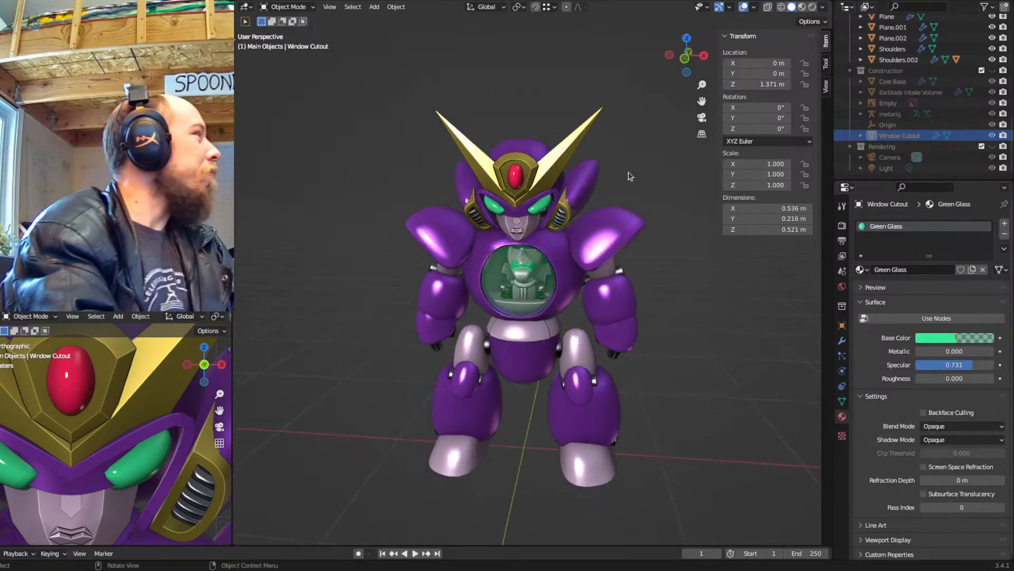
Save the project as a new file named Unicorn Mech01.blend
left_click(635, 170)
key("ctrl+shift+s")
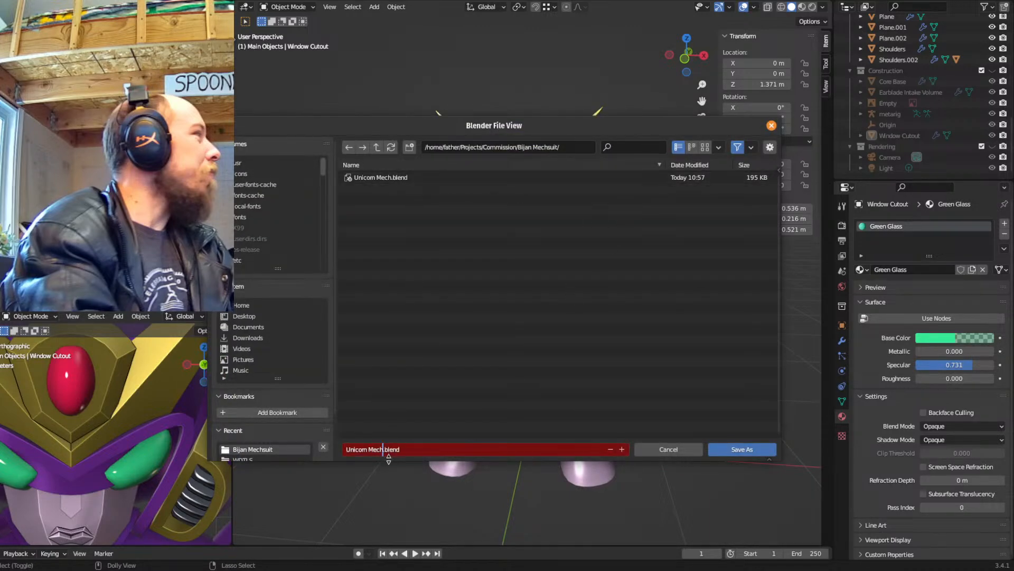
type("01")
key("Return")
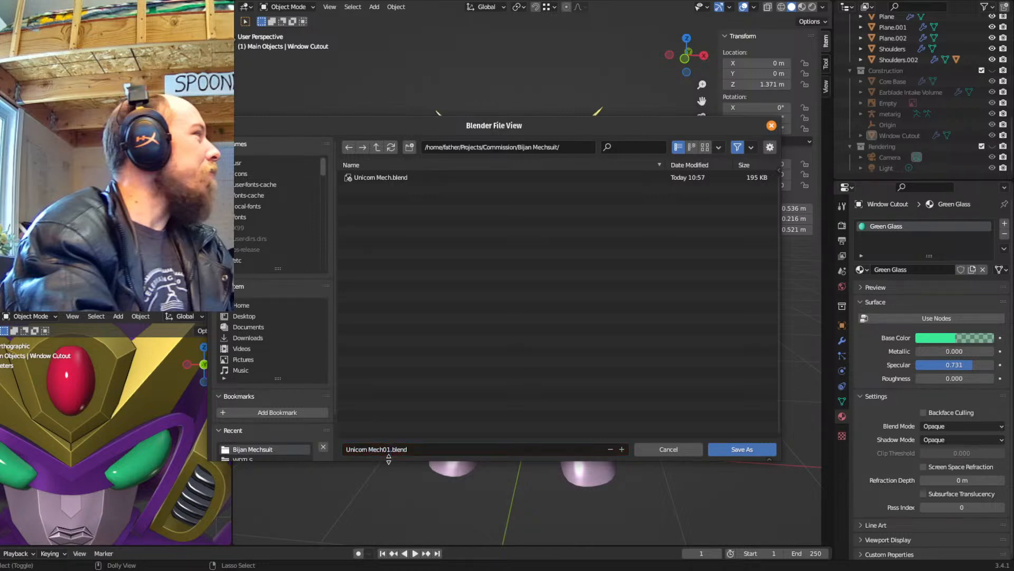
left_click(741, 450)
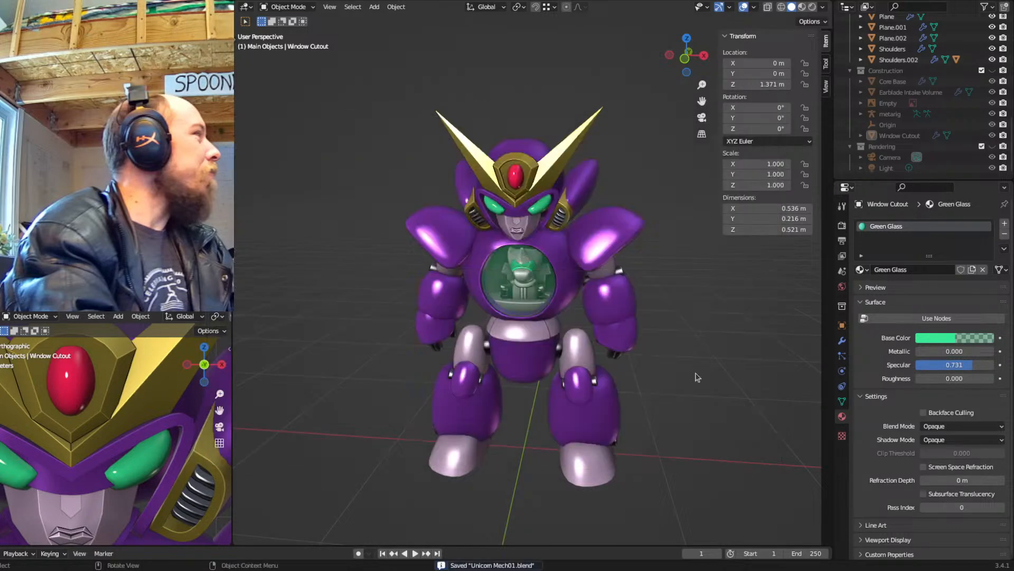